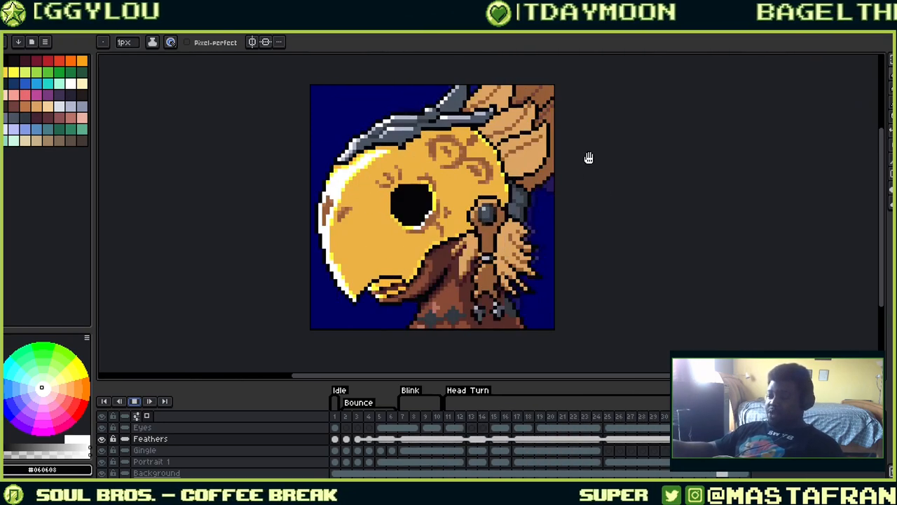
Play back the masked bird portrait's animation to review its Bounce and Blink sections
mouse_move(631, 256)
left_mouse_down()
mouse_move(659, 221)
mouse_move(644, 256)
left_mouse_up()
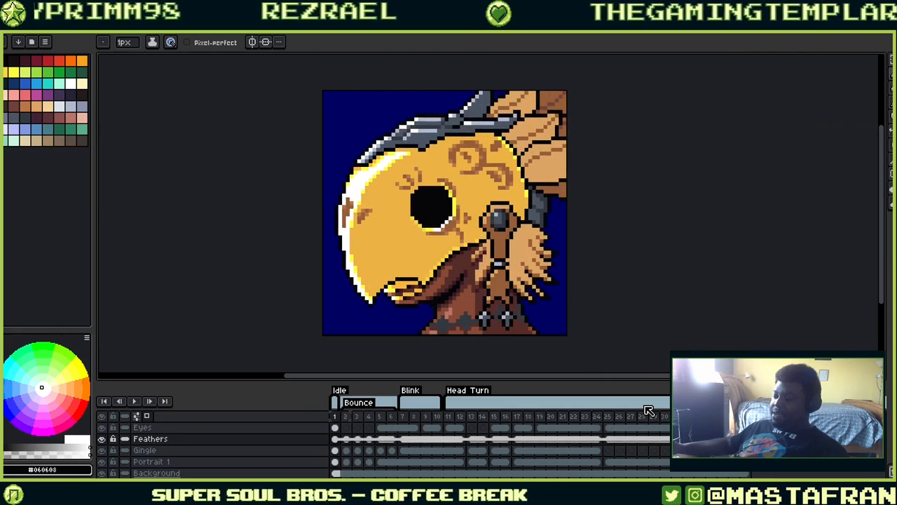
left_click(134, 401)
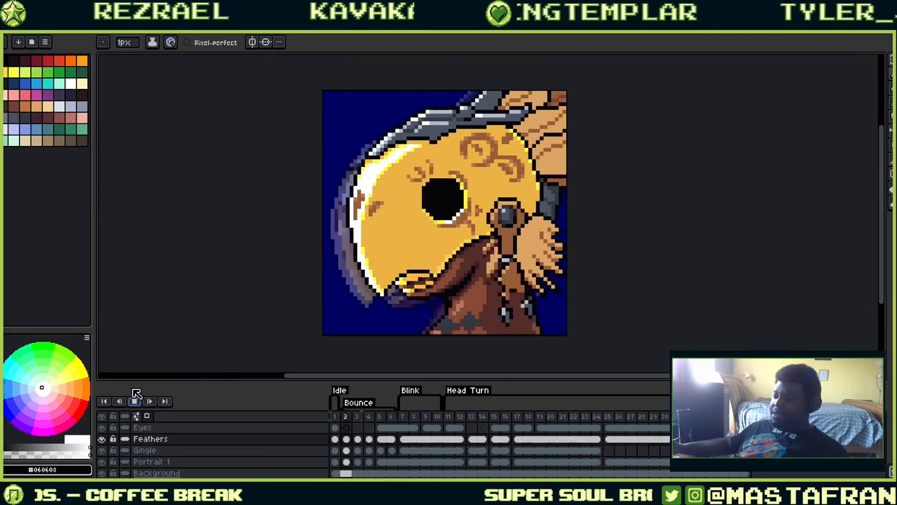
key("Return")
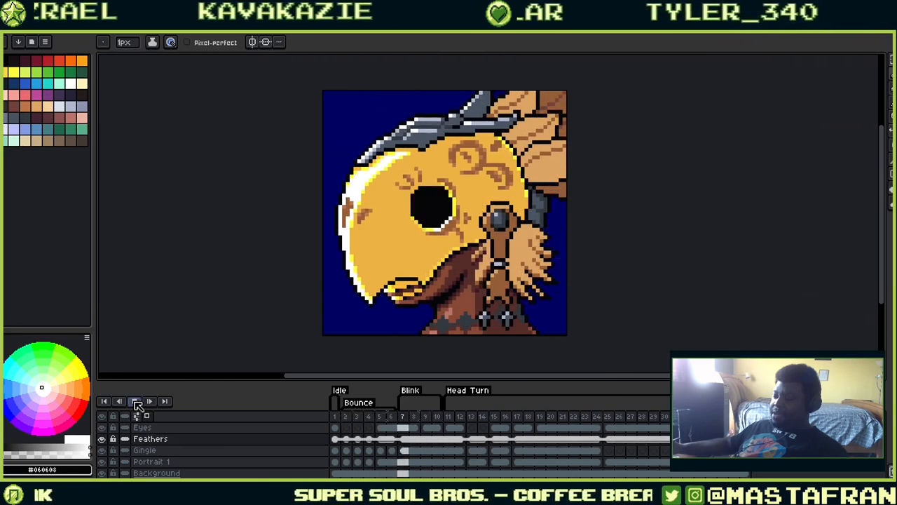
left_click(135, 401)
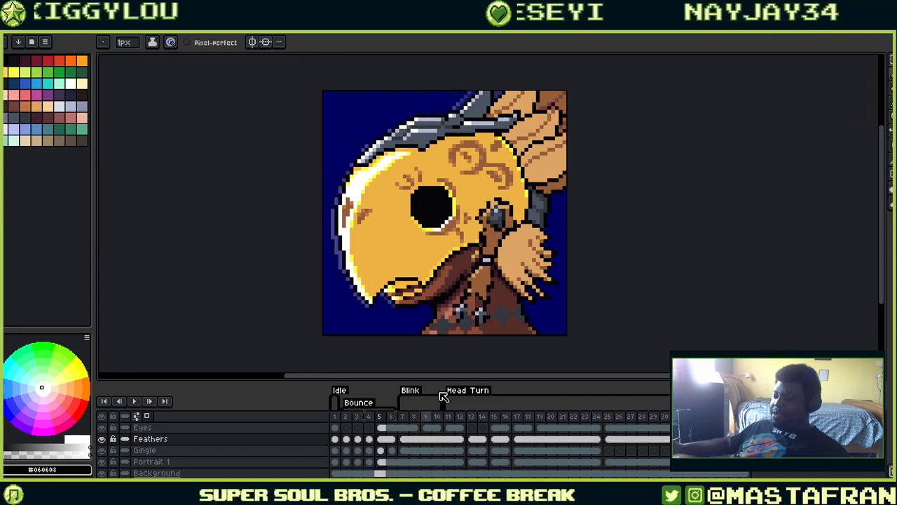
Switch to the full-body horse character sprite and review its Idle and Muastache Pull animations up close
left_click(480, 31)
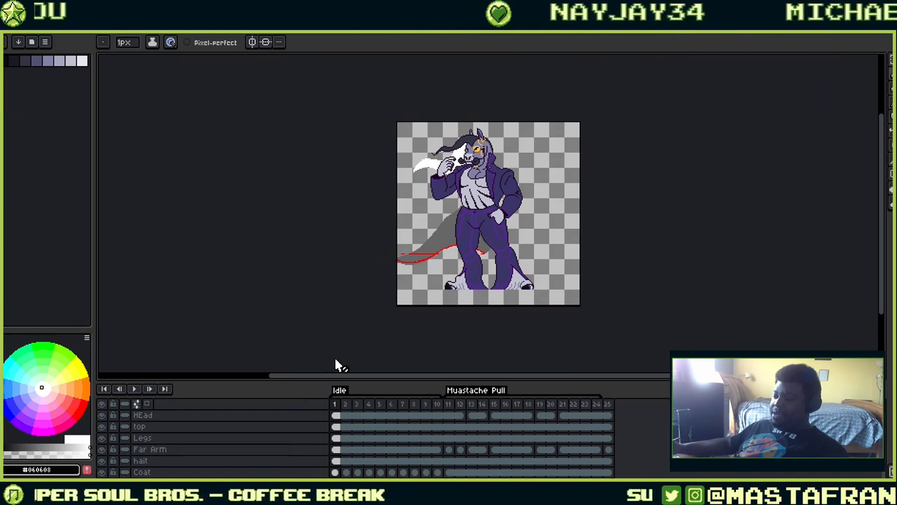
left_click(139, 390)
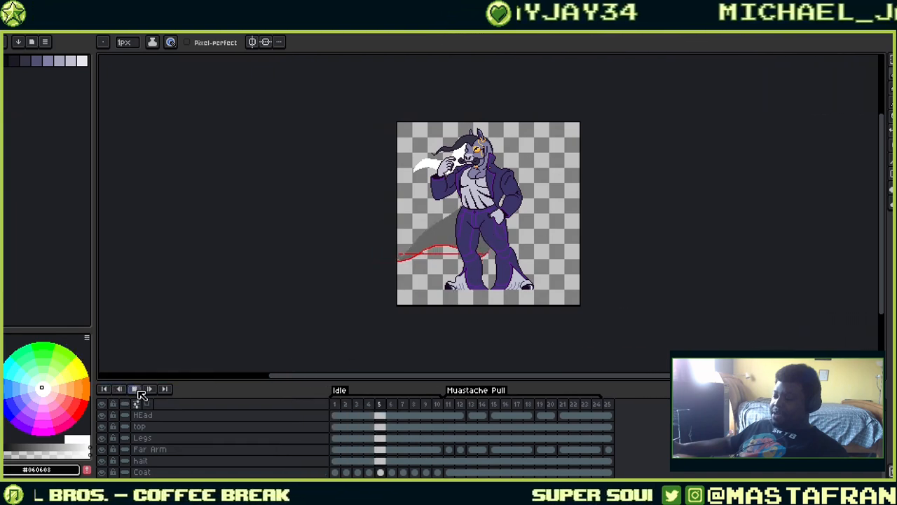
scroll(517, 222, "up", 1)
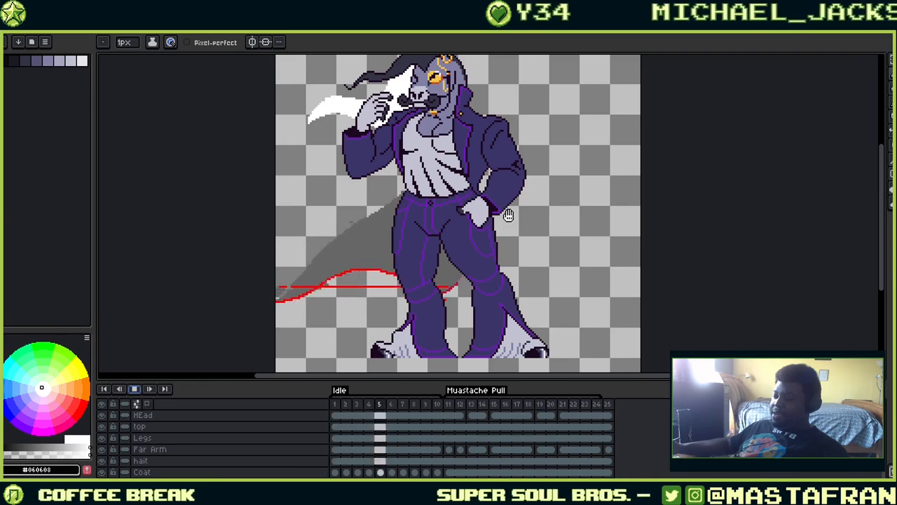
left_click_drag(500, 235, 491, 189)
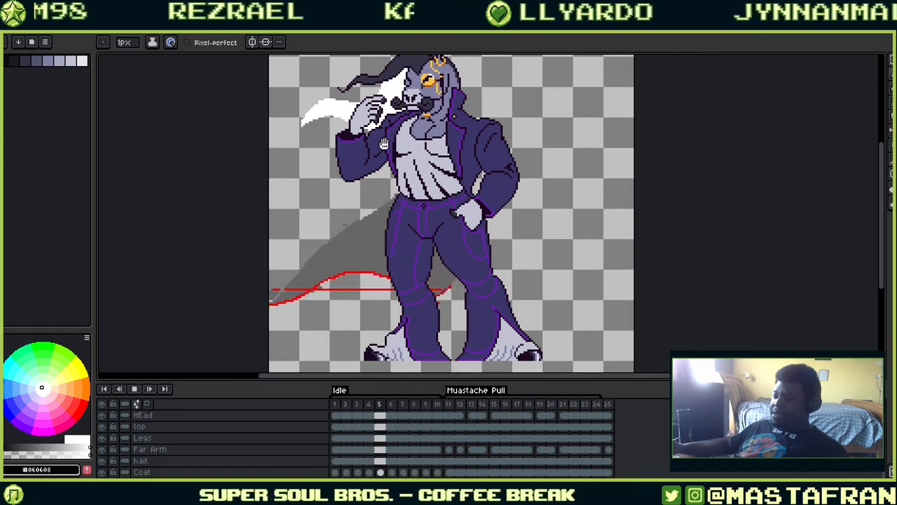
left_click_drag(384, 143, 436, 199)
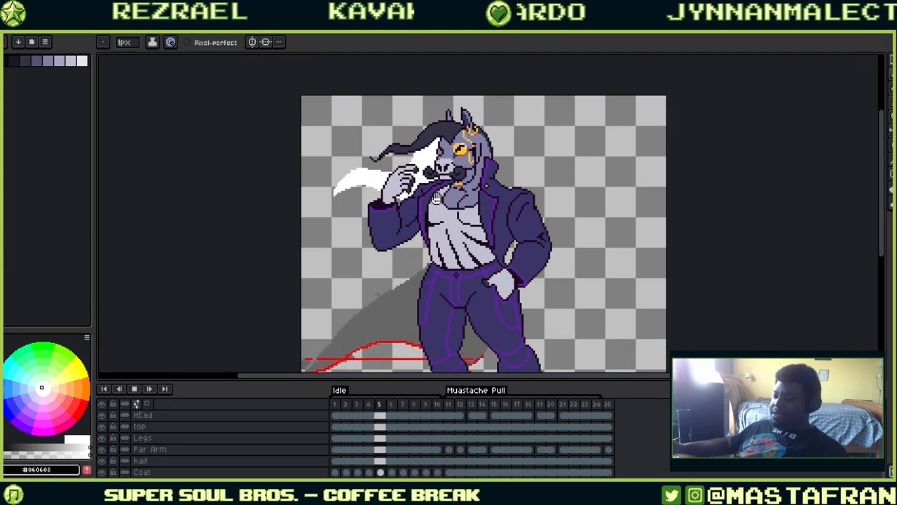
left_click_drag(519, 242, 440, 128)
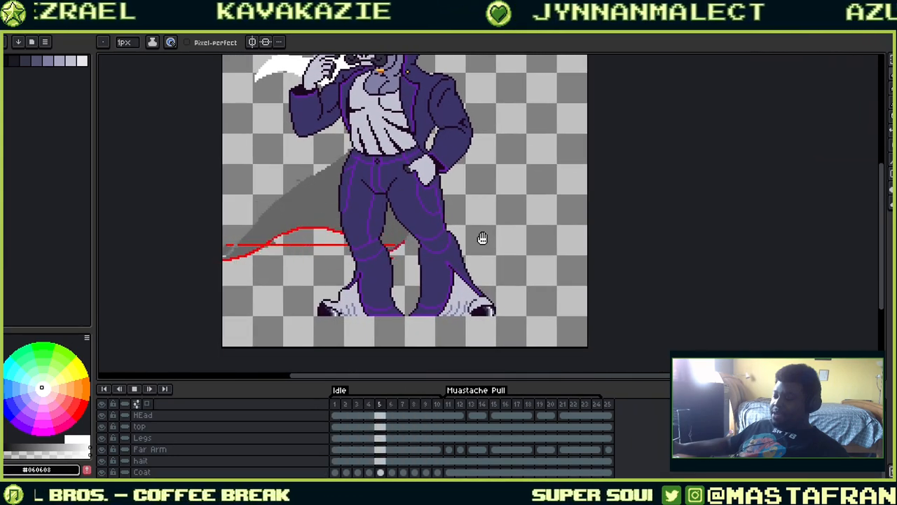
left_click_drag(482, 239, 507, 320)
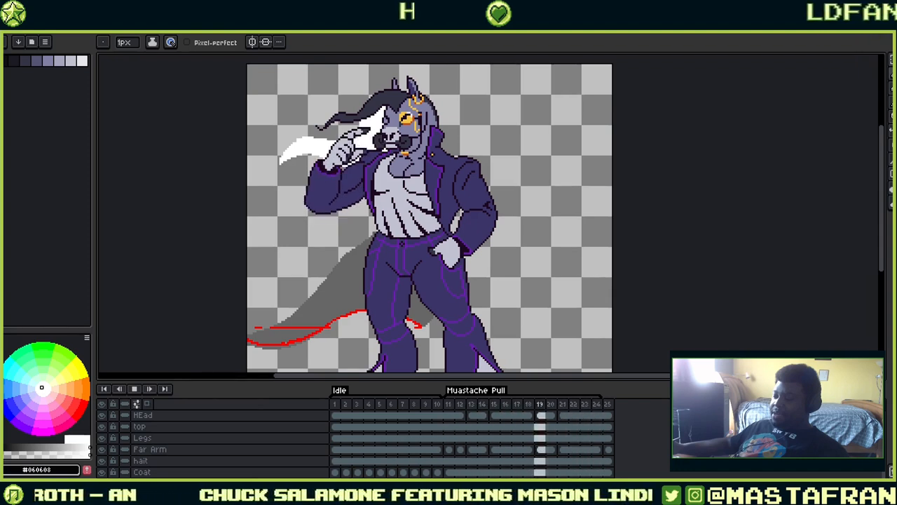
left_click(345, 405)
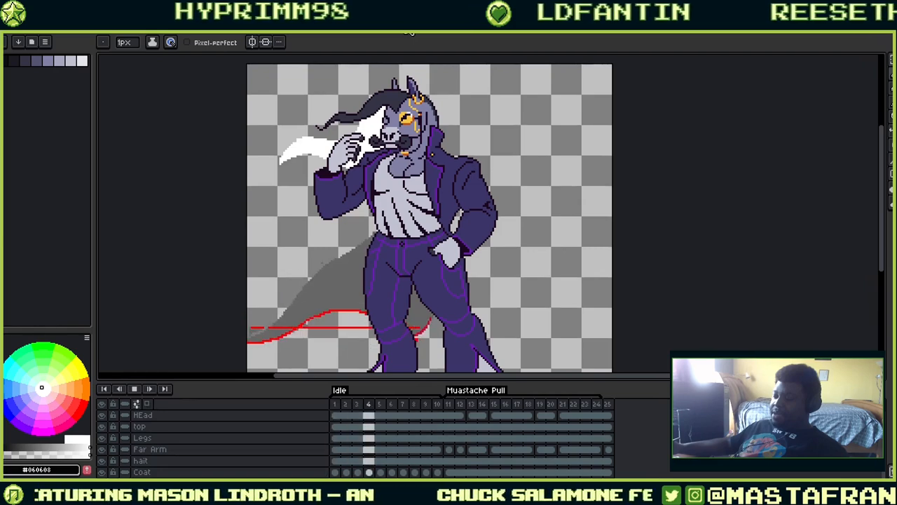
Switch to the cream-haired dog portrait and play back its Talk and Ear wiggle animations
left_click(410, 32)
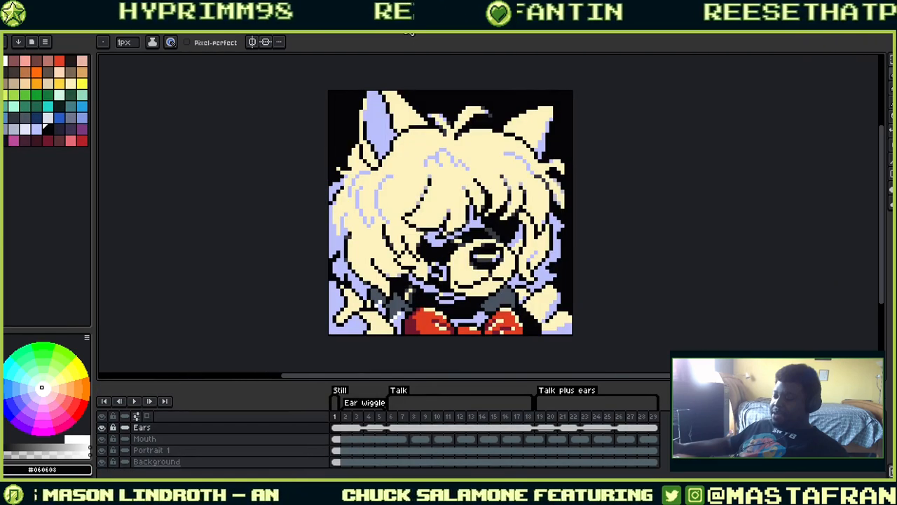
left_click(141, 403)
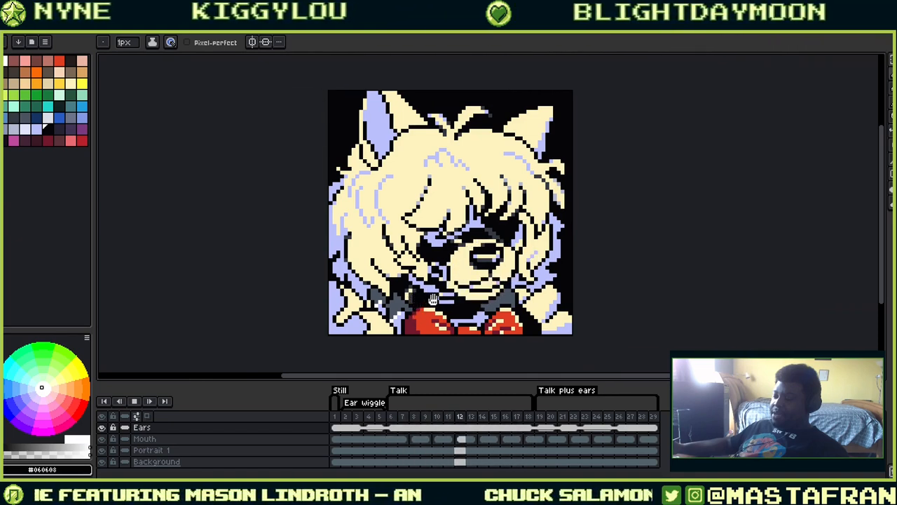
left_click(353, 417)
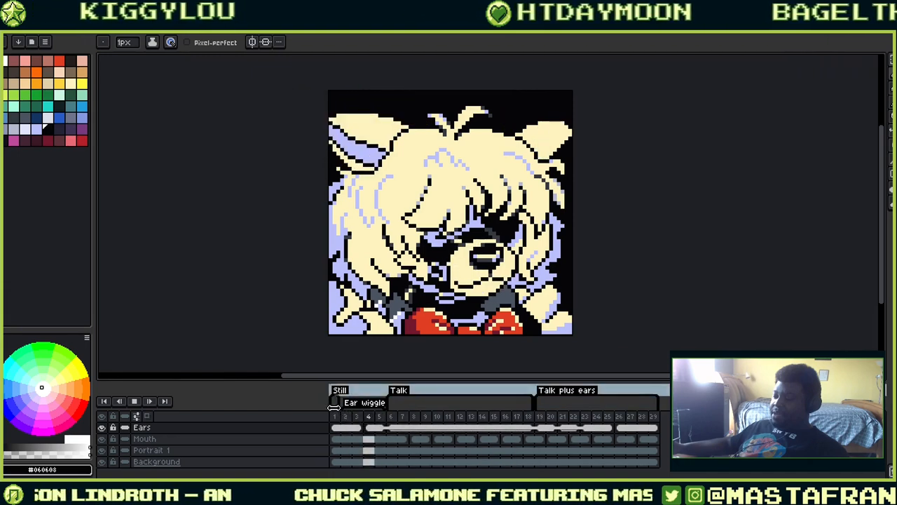
left_click(338, 417)
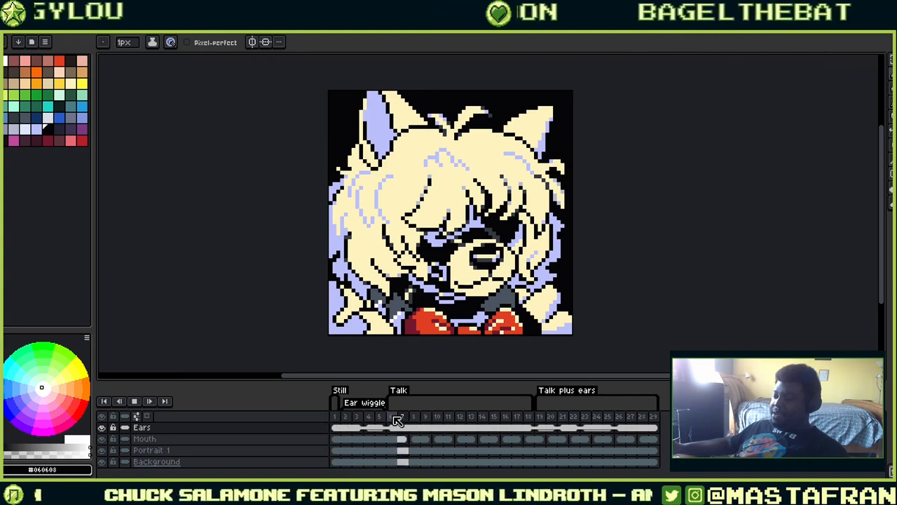
left_click(425, 416)
key("Return")
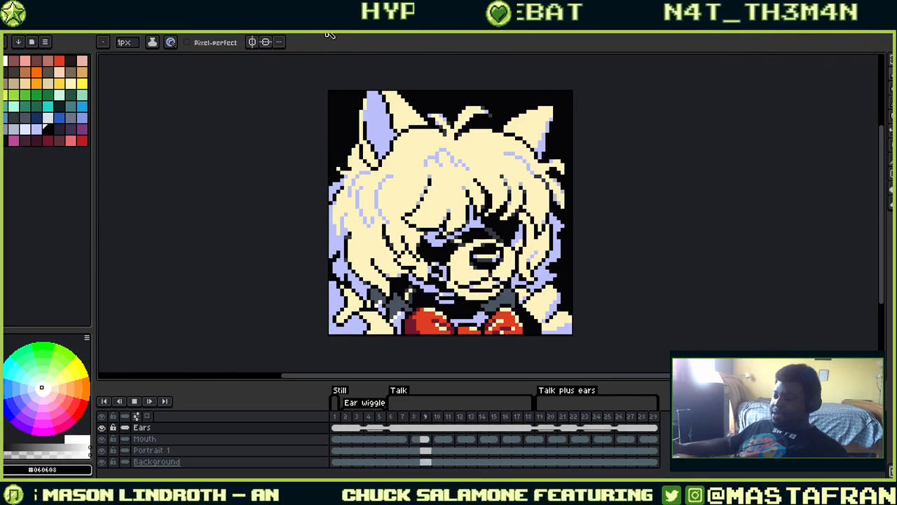
Switch to the grey bird portrait and play its Blink animation, briefly revisiting the dog portrait
key("ctrl+Tab")
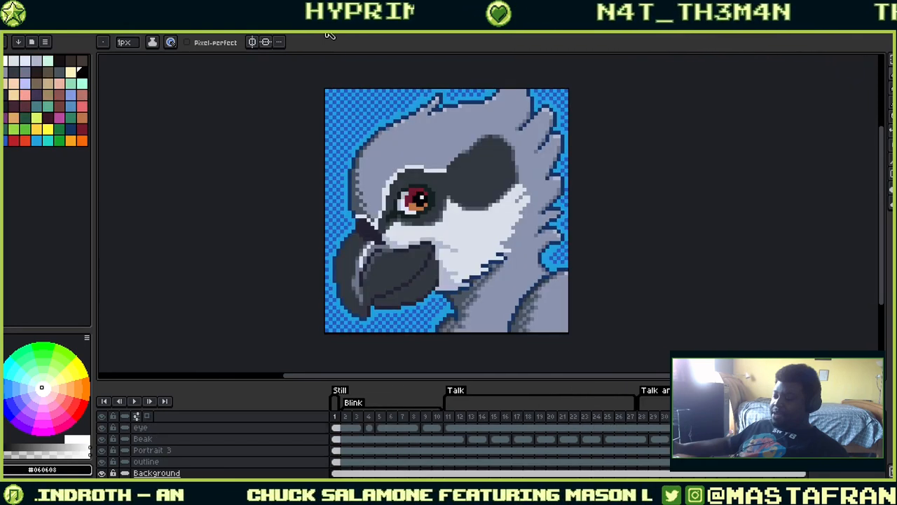
left_click(138, 403)
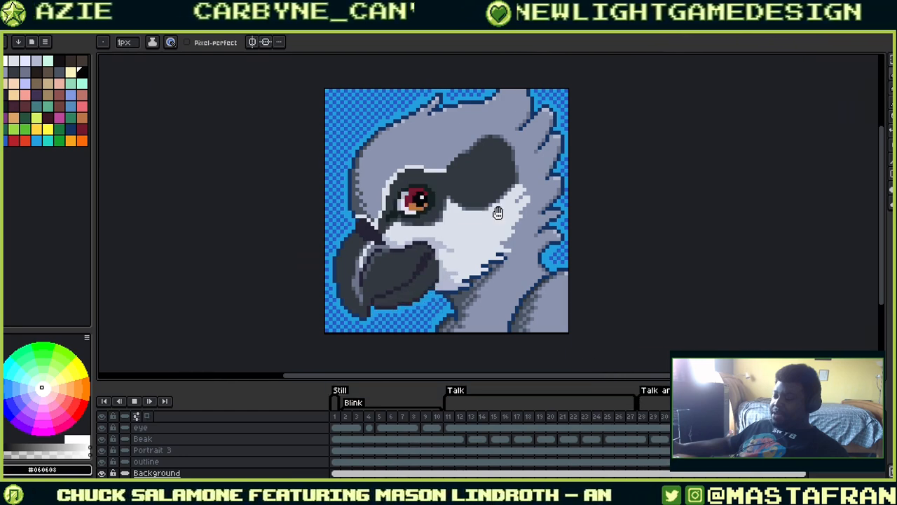
left_click(403, 31)
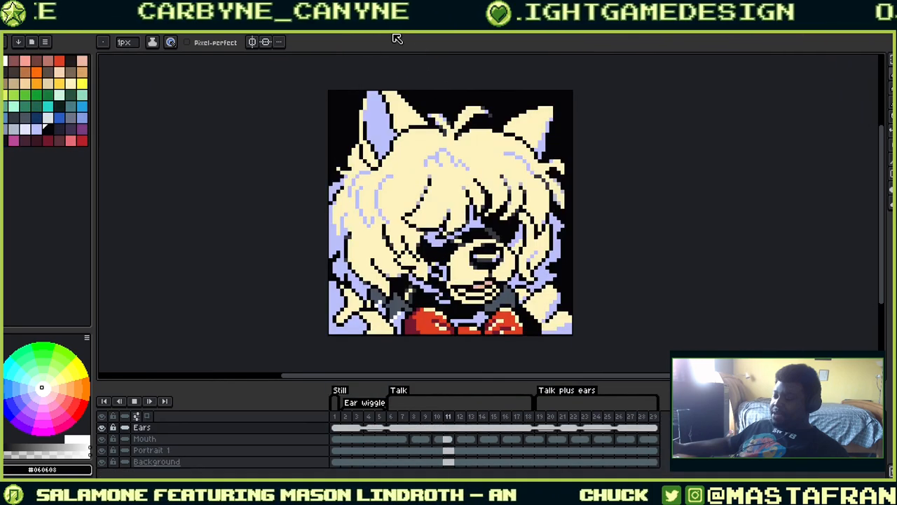
left_click(325, 32)
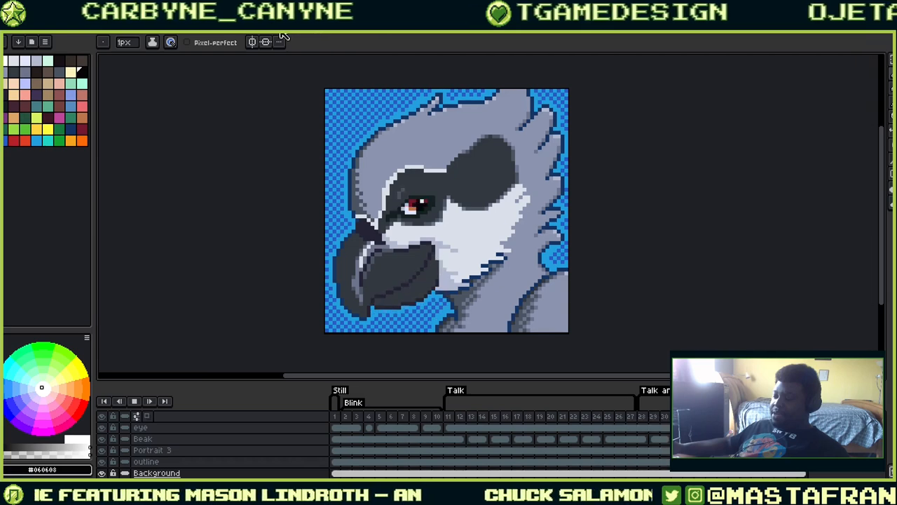
Switch to the two-tone sword-and-shield warrior artwork, play its Move animation and examine the figure up close
left_click(254, 33)
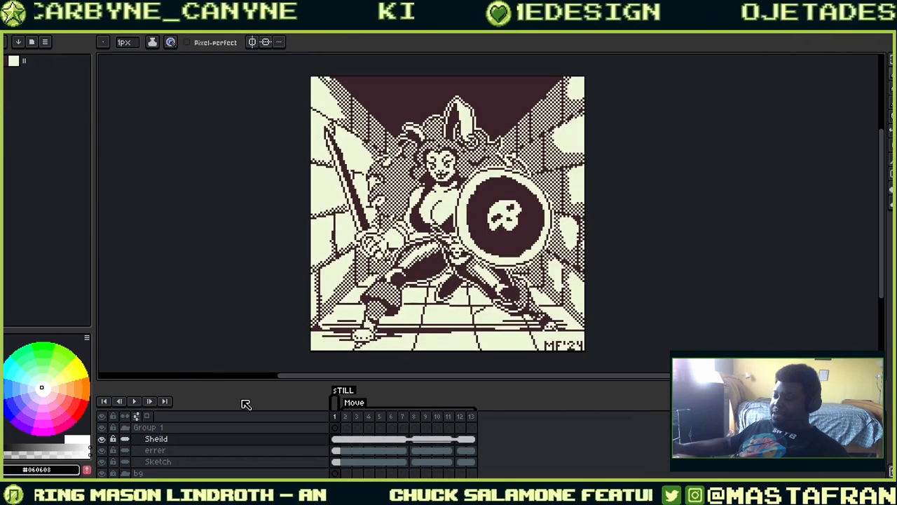
left_click(135, 403)
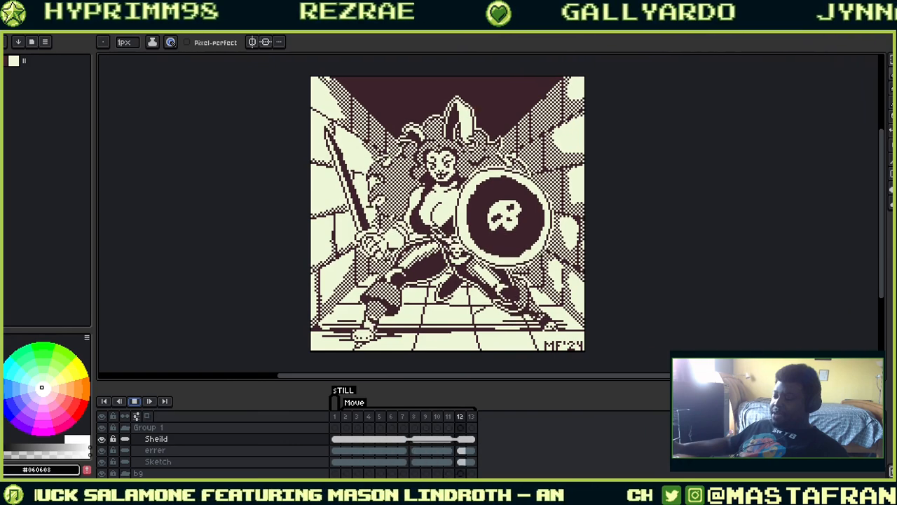
scroll(328, 171, "up", 1)
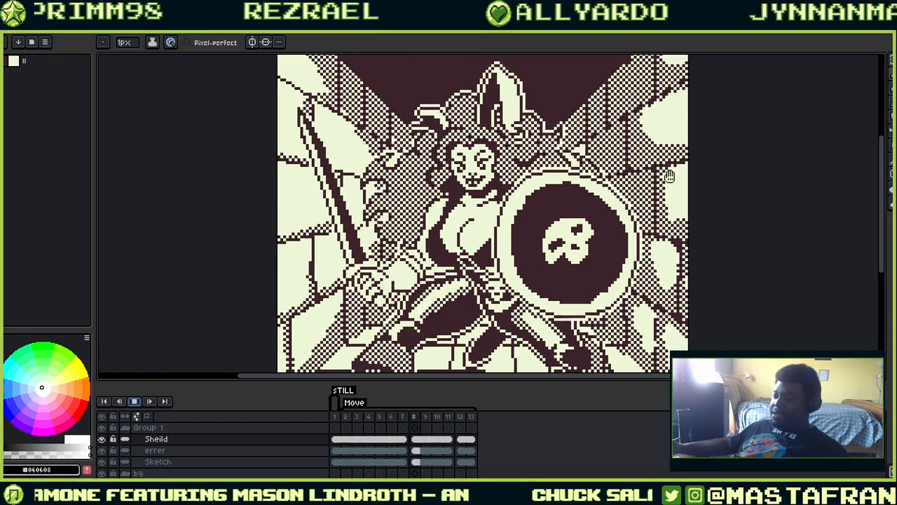
scroll(341, 166, "down", 2)
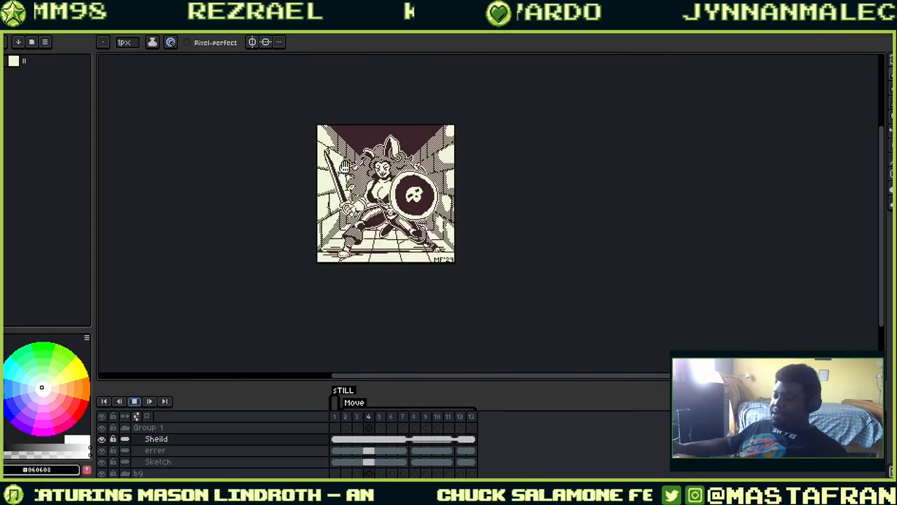
scroll(341, 166, "up", 2)
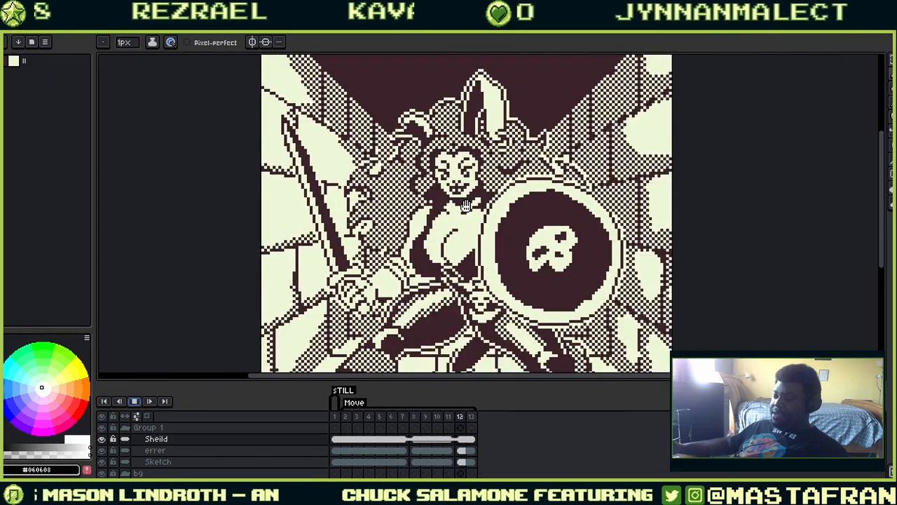
scroll(468, 203, "down", 1)
left_click_drag(470, 200, 459, 176)
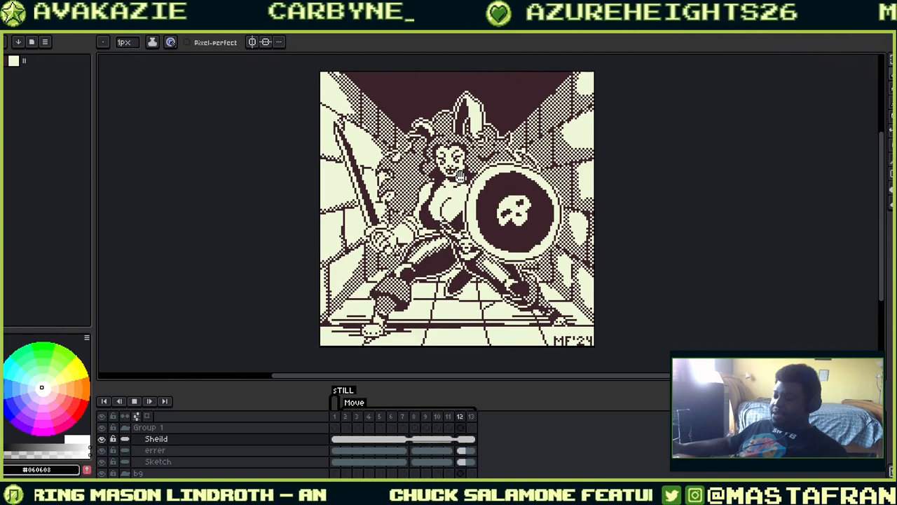
scroll(660, 186, "up", 2)
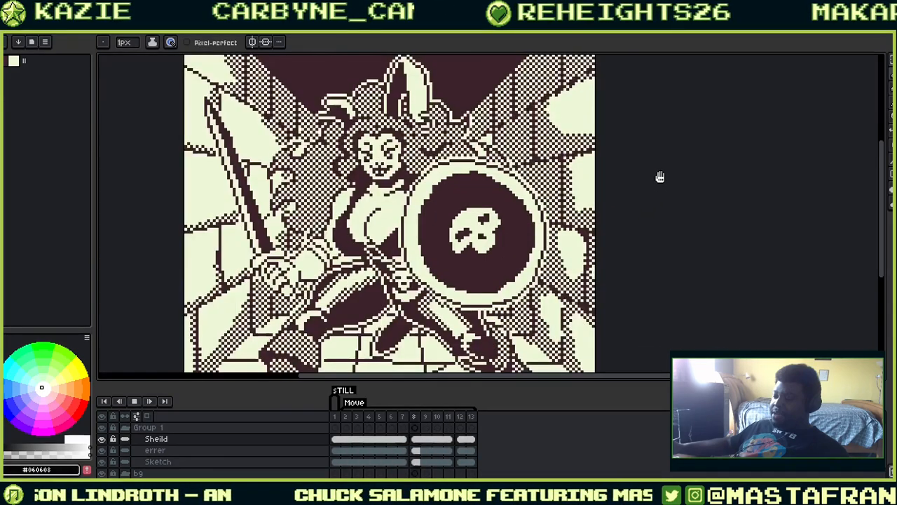
left_click_drag(626, 177, 726, 190)
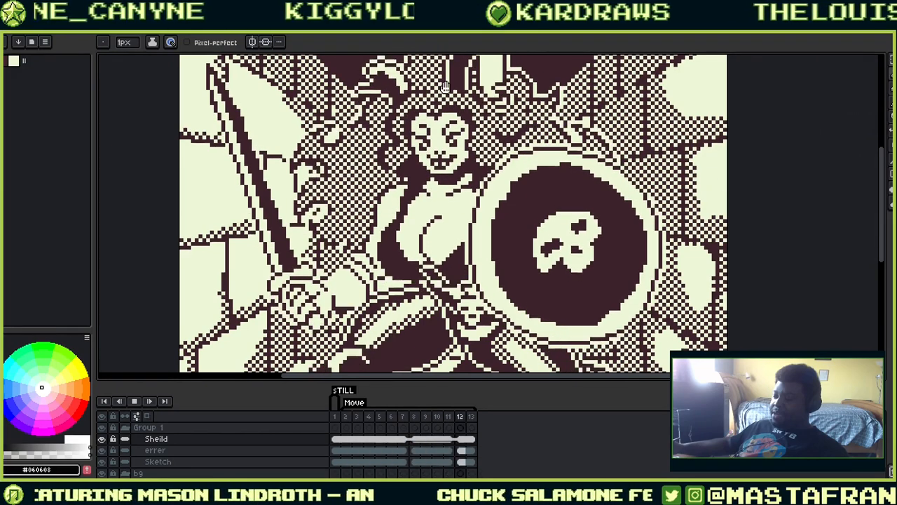
Return to the masked bird portrait and review its Head Turn frames, starting around frame 11
left_click(552, 32)
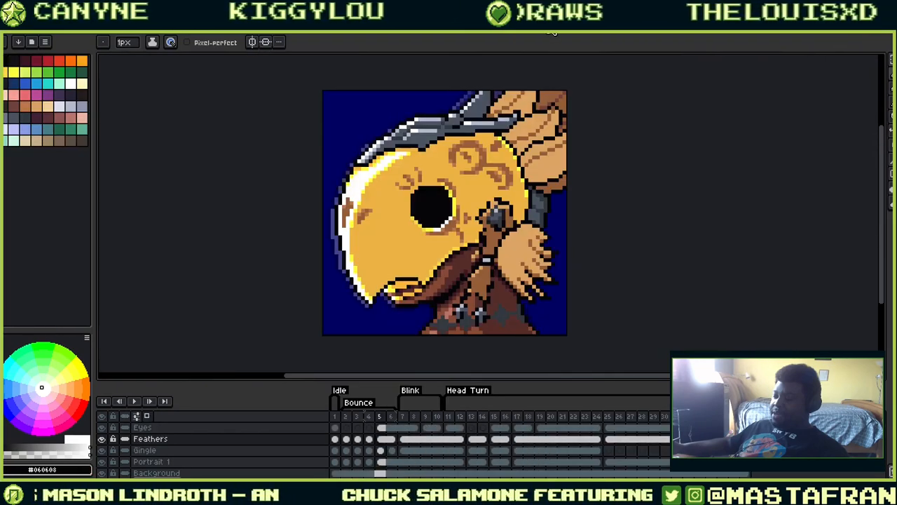
left_click(453, 416)
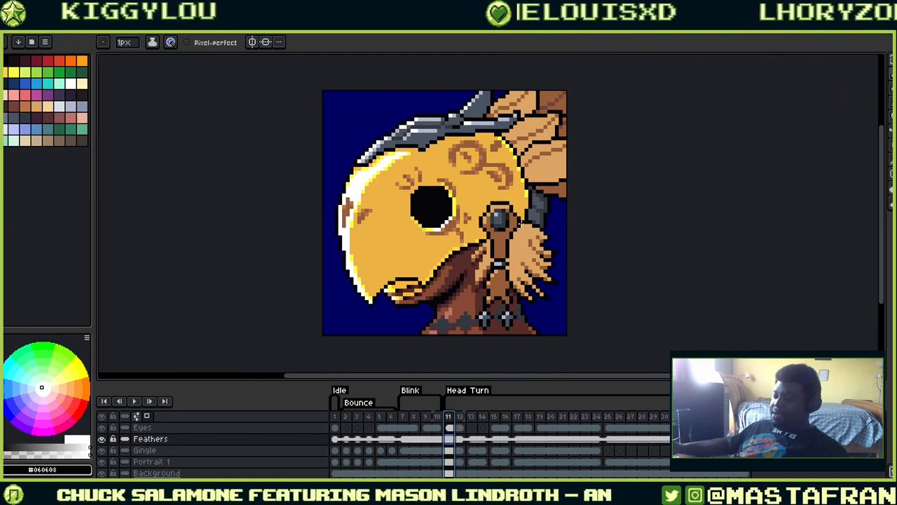
key("Left")
key("Return")
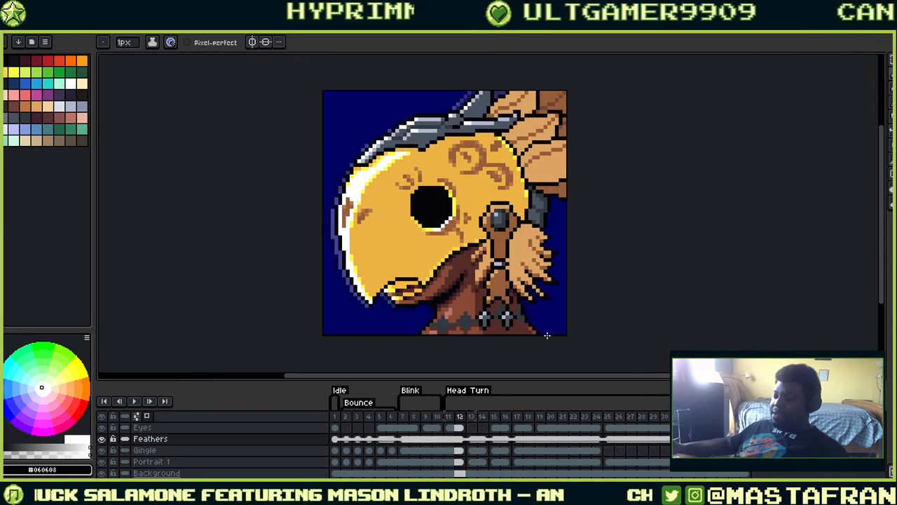
scroll(481, 293, "up", 1)
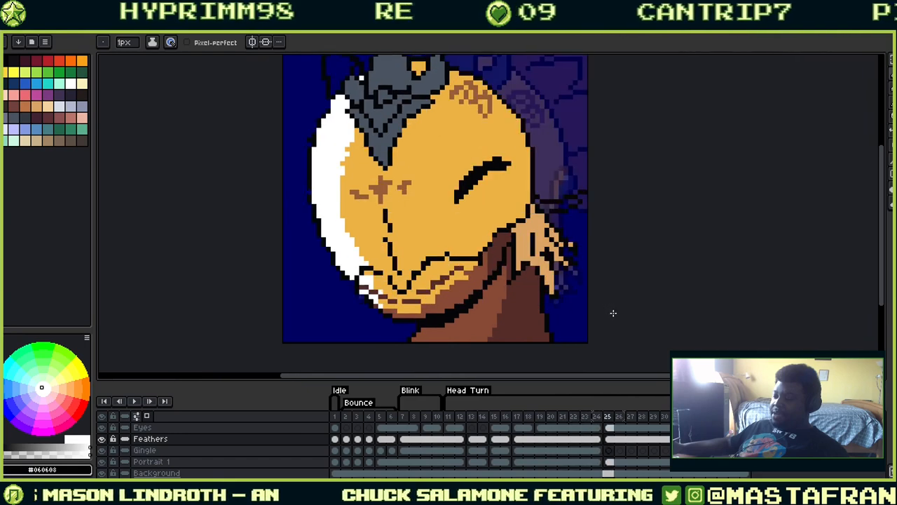
left_click_drag(610, 313, 697, 274)
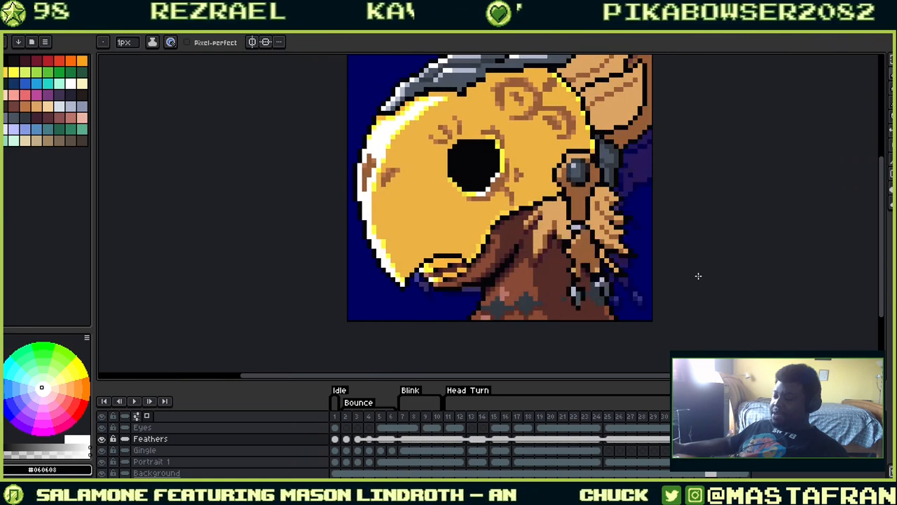
scroll(505, 111, "down", 2)
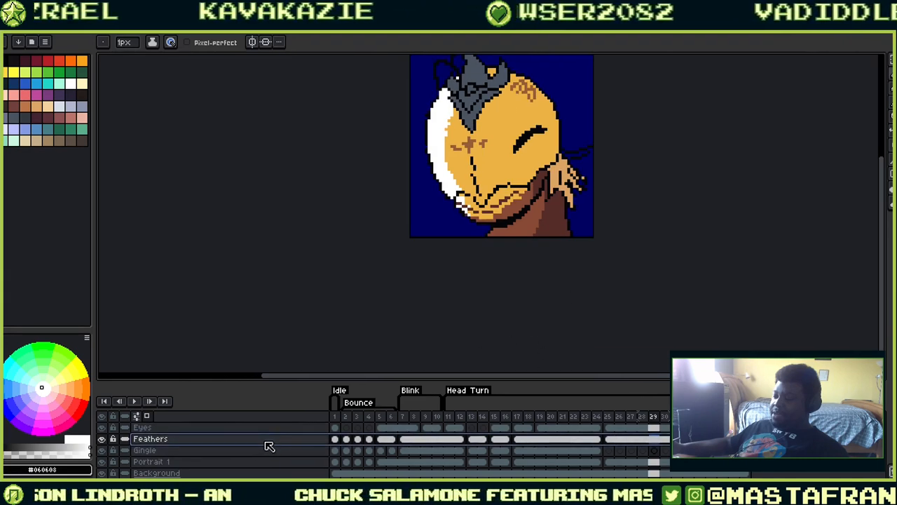
Move the Feathers layer directly below Portrait 1 and play back the animation from frame 4
left_click_drag(265, 443, 271, 473)
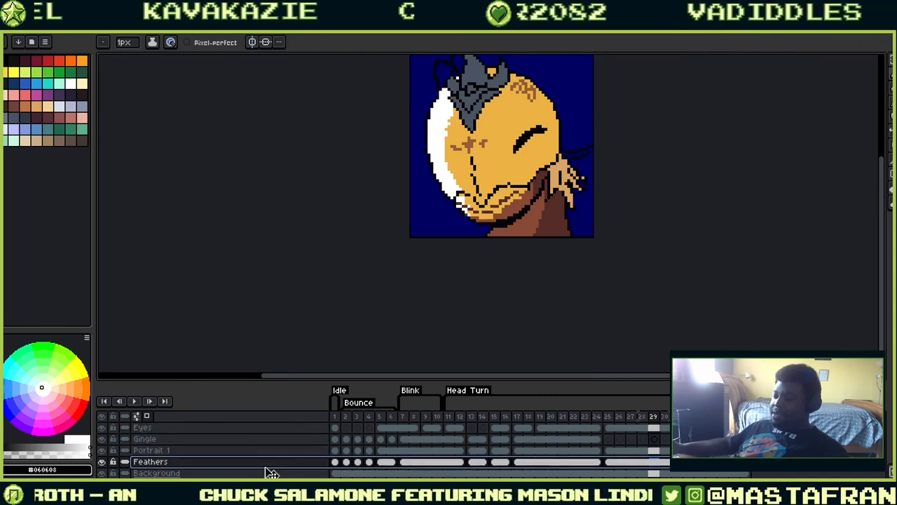
left_click(371, 417)
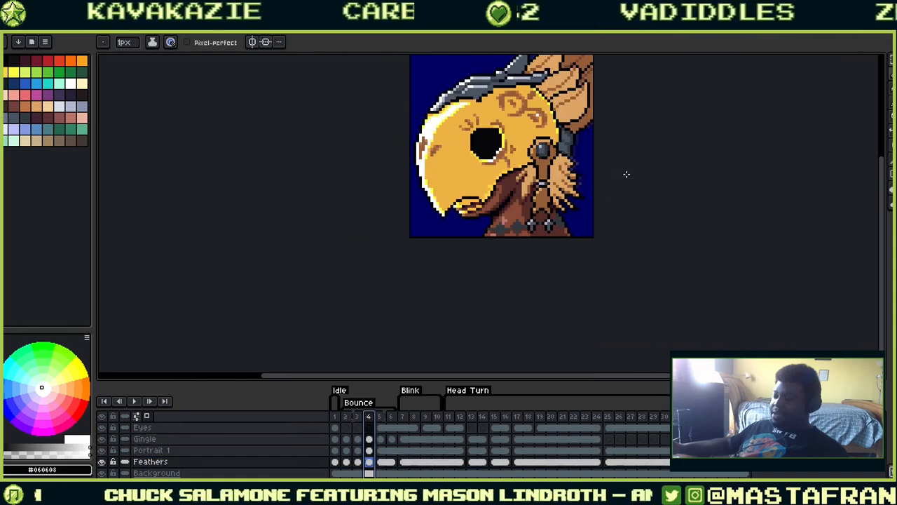
left_click_drag(627, 174, 587, 219)
left_click(136, 402)
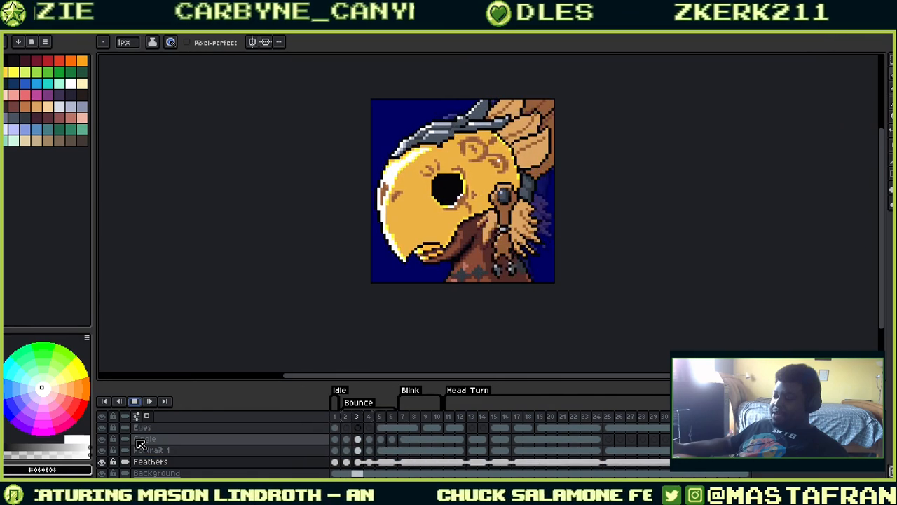
key("Return")
key("Return")
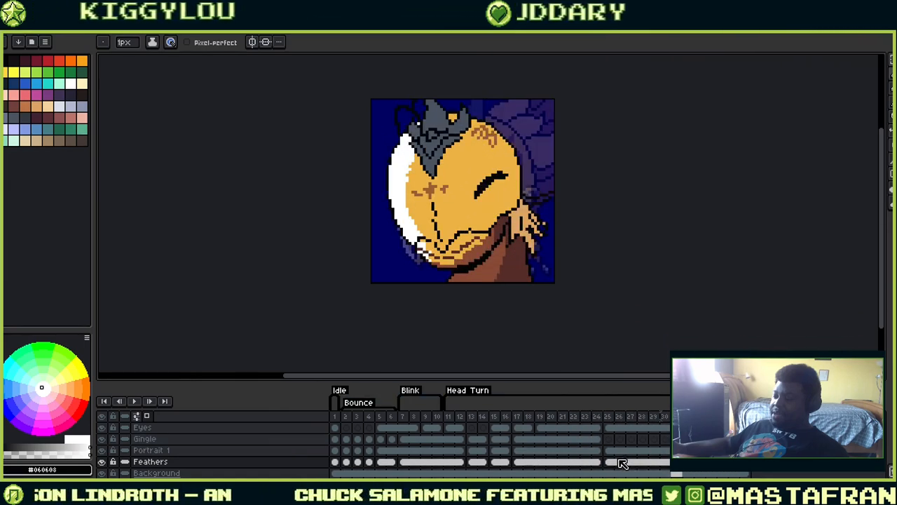
Sample the feather brown #945d38 and compare the Head Turn drawings across frames 24 to 29, returning to frame 25
left_click_drag(555, 190, 640, 212)
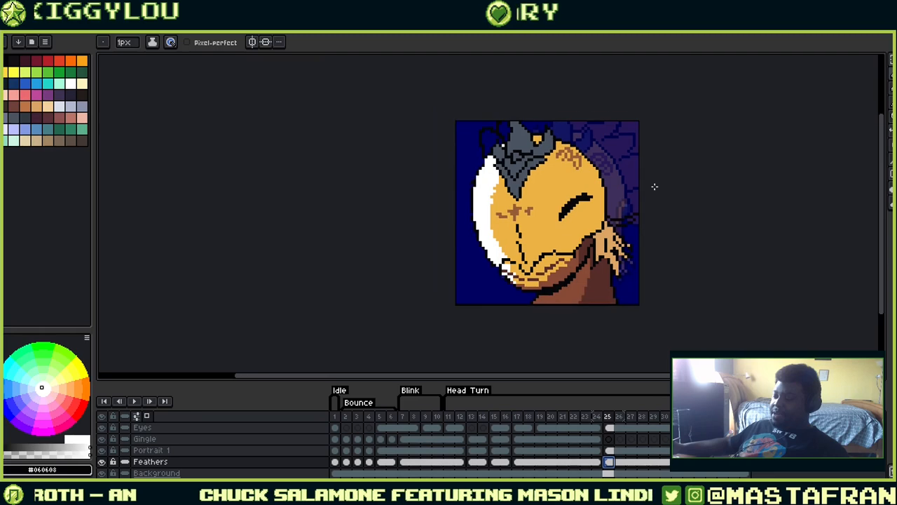
scroll(661, 239, "up", 2)
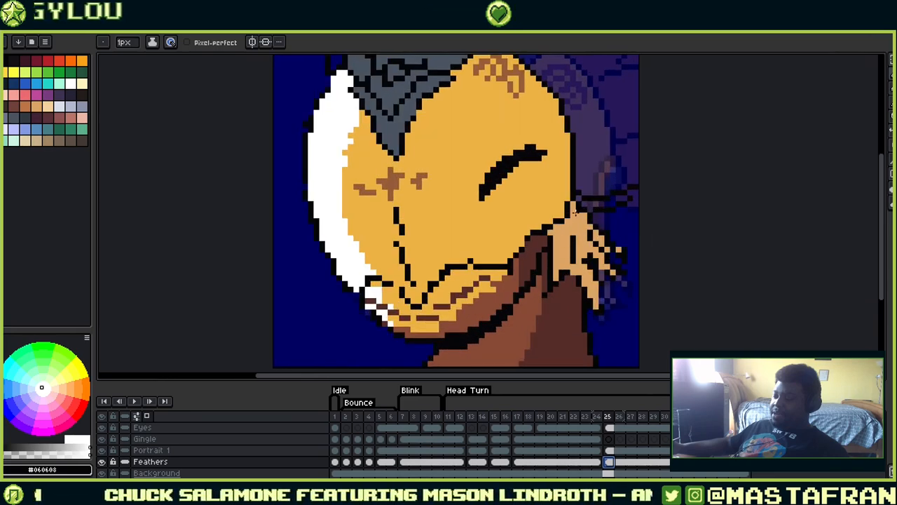
left_click(636, 161, "alt")
key("comma")
key("Right")
key("Right")
key("Right")
key("Right")
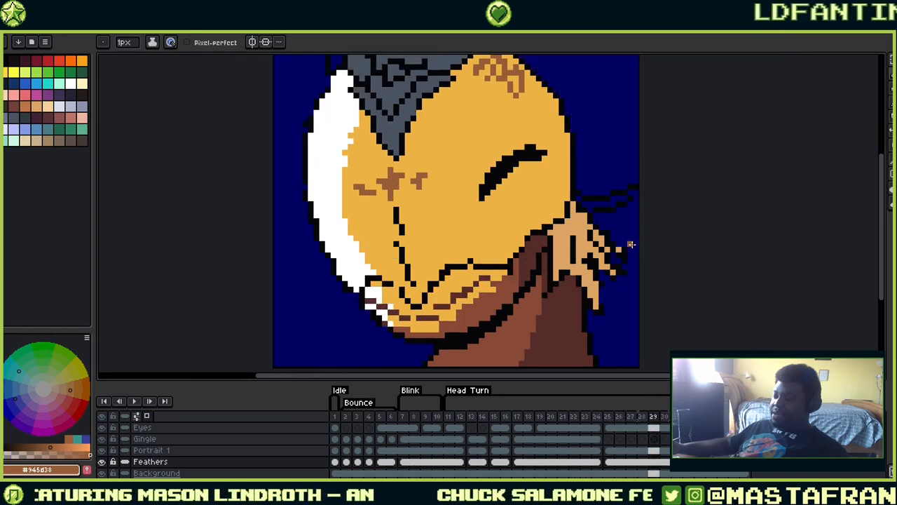
key("Left")
key("Left")
key("Left")
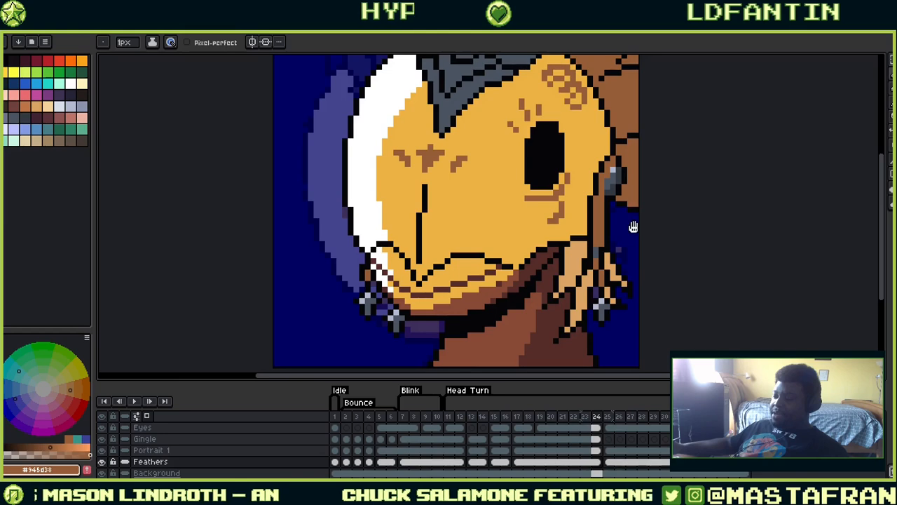
key("Right")
Try filling the feather shapes behind the mask on frame 25 with brown #945d38, undoing any spill into the background
left_click_drag(634, 227, 664, 347)
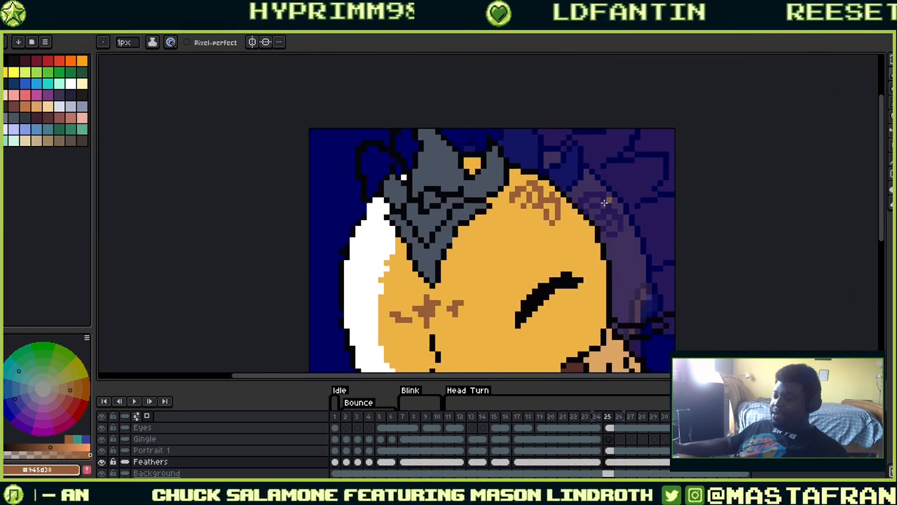
key("g")
left_click(631, 202)
left_click(645, 331)
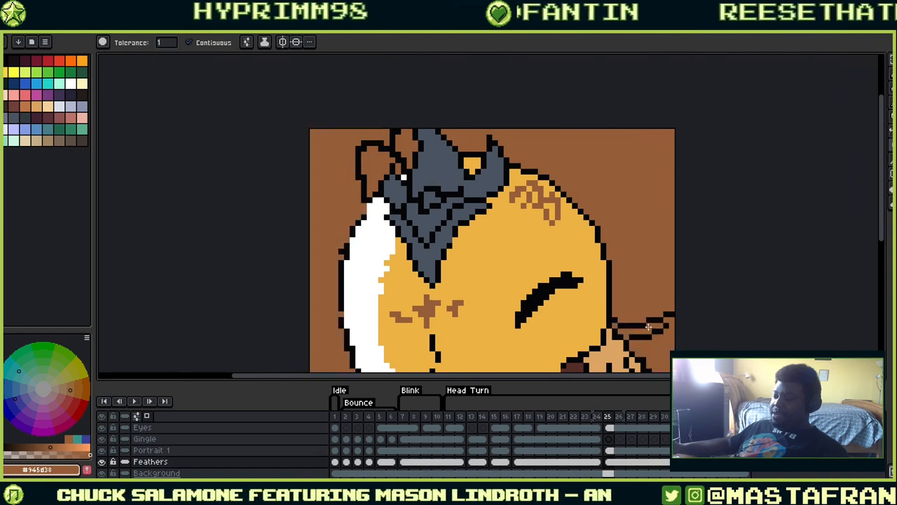
key("v")
key("ctrl+z")
key("b")
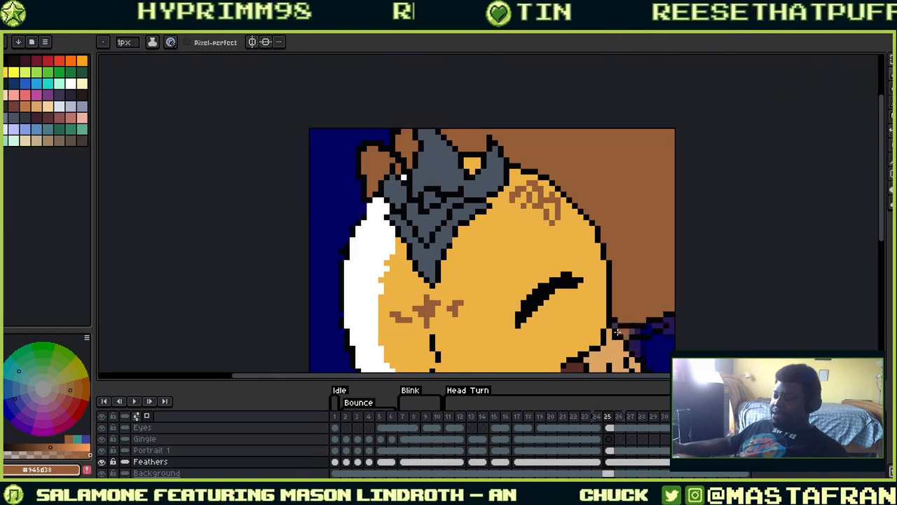
left_click_drag(637, 329, 663, 322)
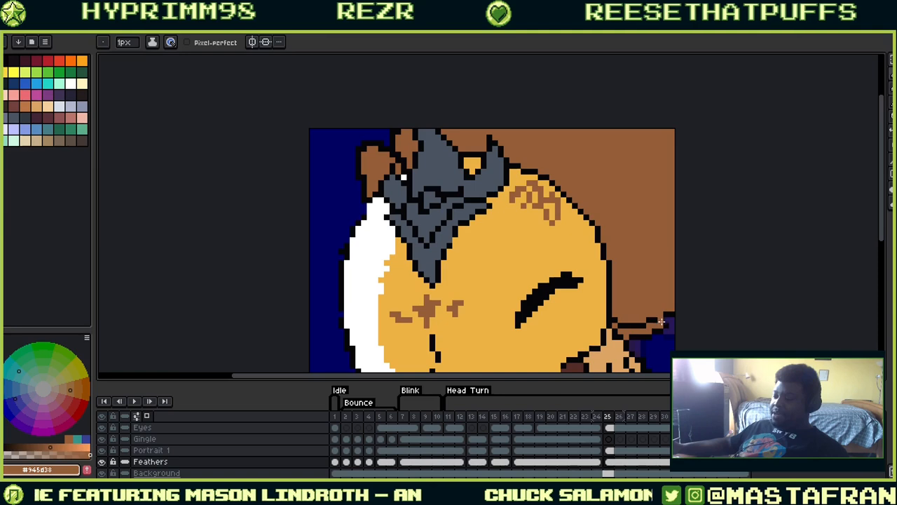
Round the upper outer corner of the small feather beside the crest using the black outline colour #060608
key("g")
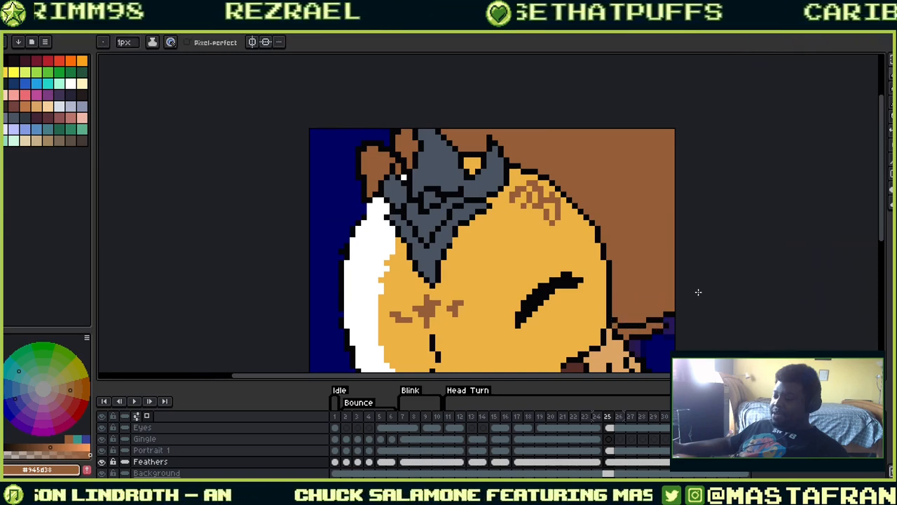
left_click_drag(546, 248, 669, 267)
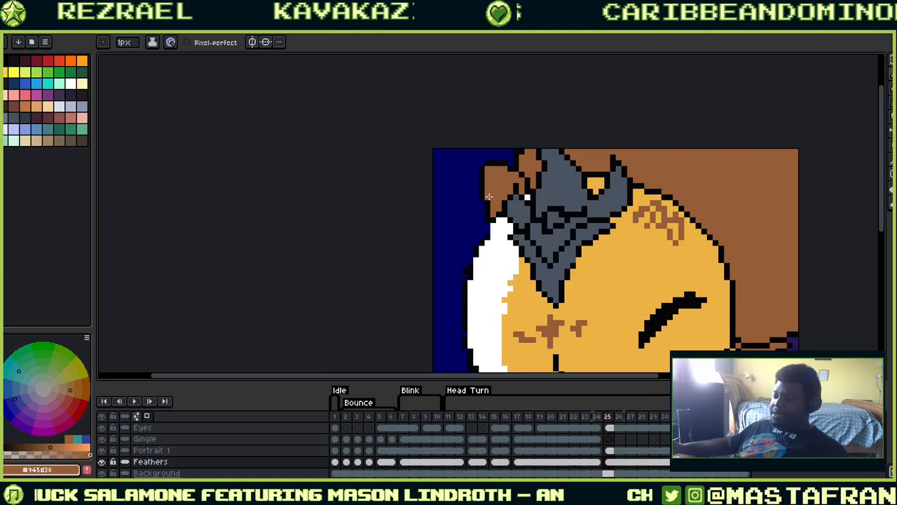
left_click_drag(537, 295, 621, 221)
scroll(598, 198, "up", 2)
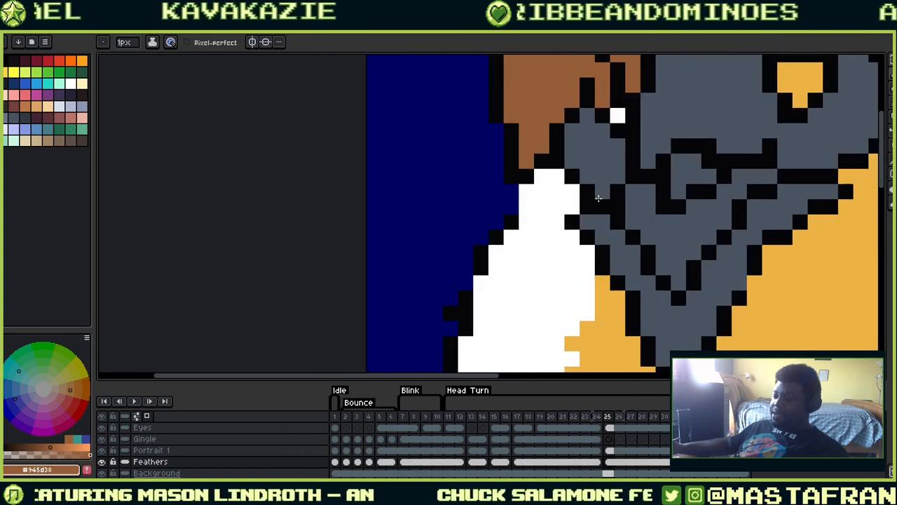
left_click_drag(510, 178, 551, 215)
key("i")
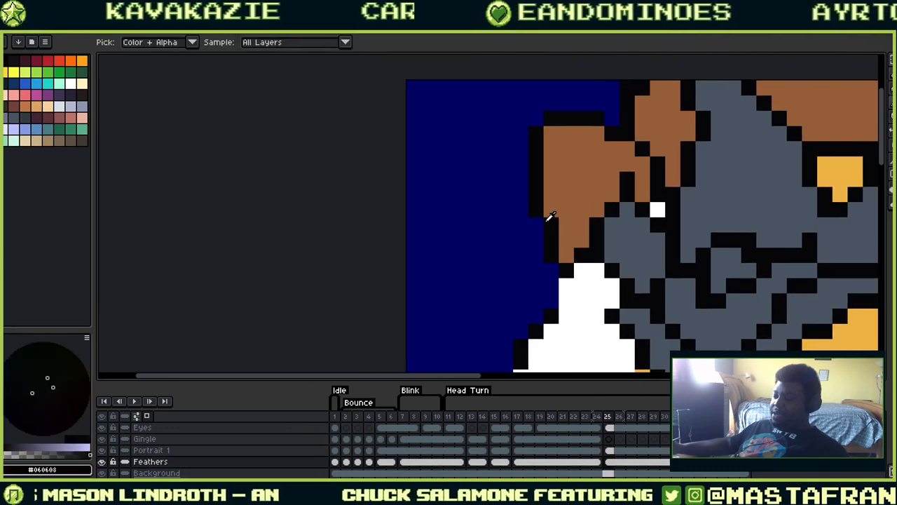
left_click(554, 221)
left_click_drag(629, 167, 596, 242)
left_click(523, 194, "alt")
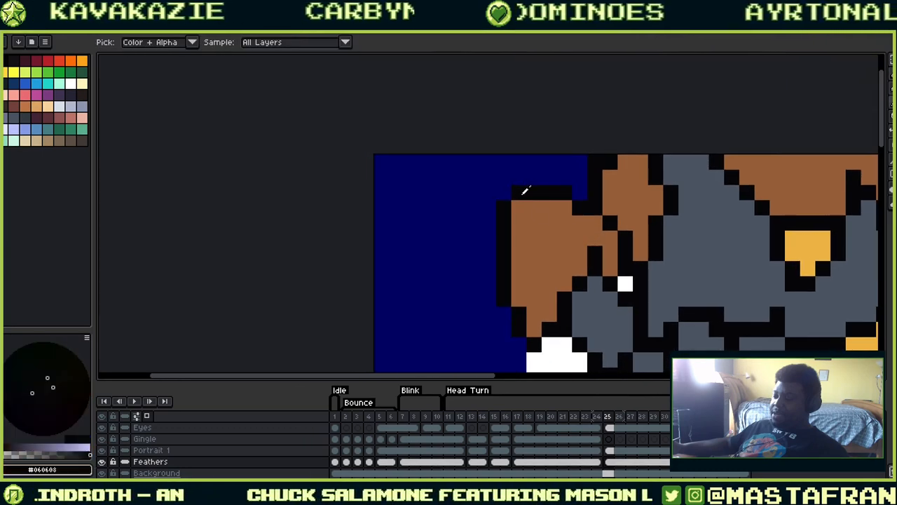
left_click(517, 207)
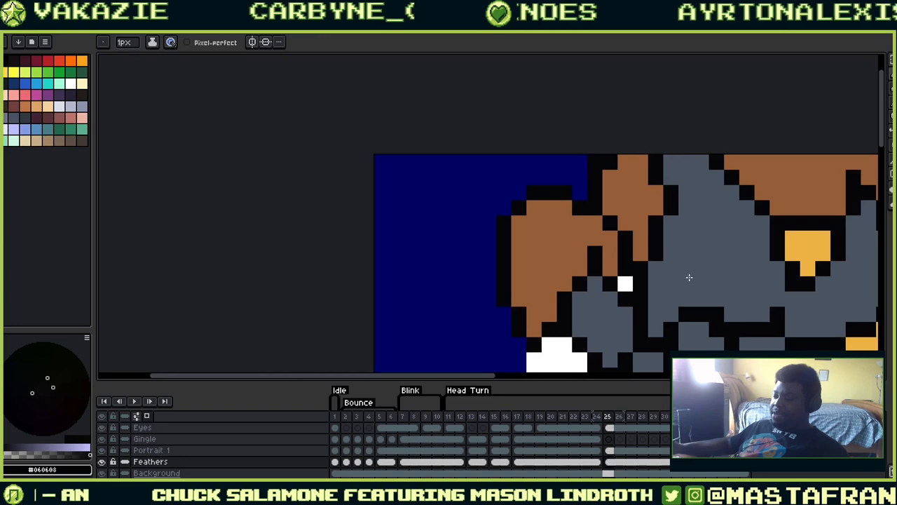
Reshape the lower outer edge of the small feather by extending its black outline and filling the gap with brown #945d38
left_click_drag(689, 278, 475, 246)
left_click_drag(425, 208, 560, 303)
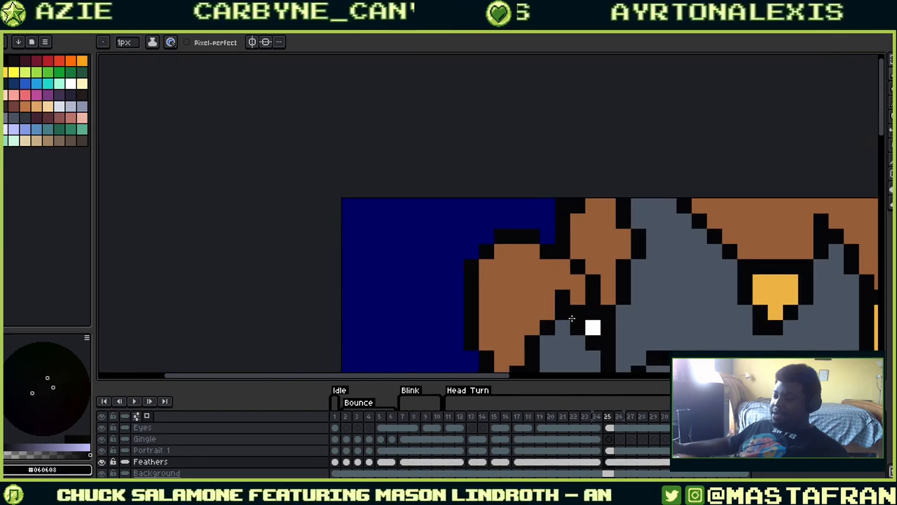
scroll(551, 263, "down", 1)
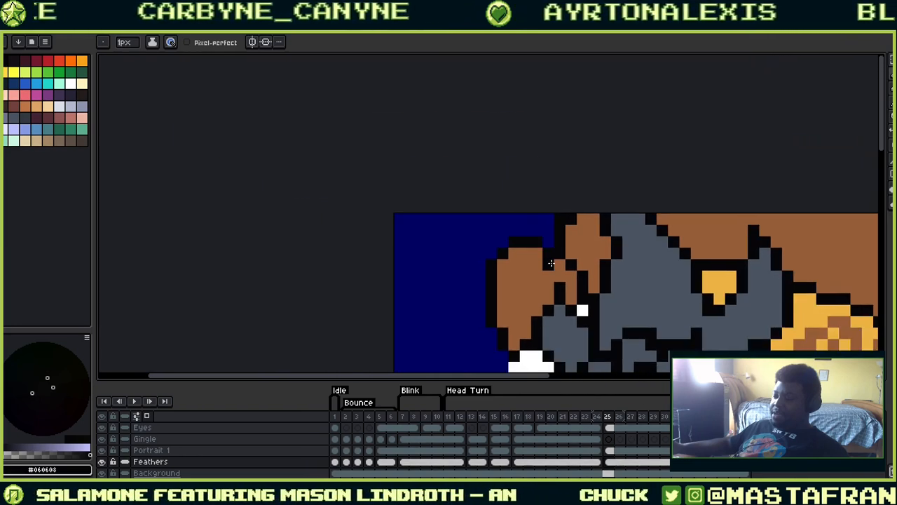
key("i")
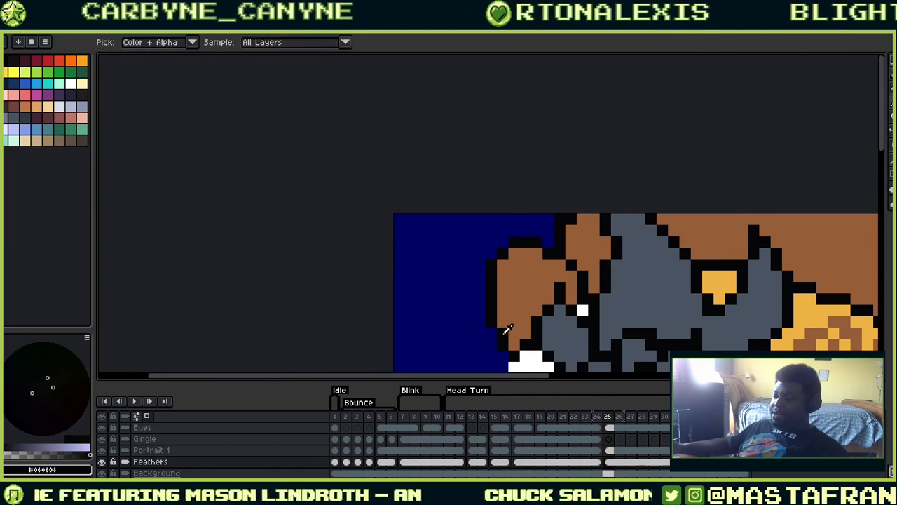
left_click_drag(523, 332, 618, 288)
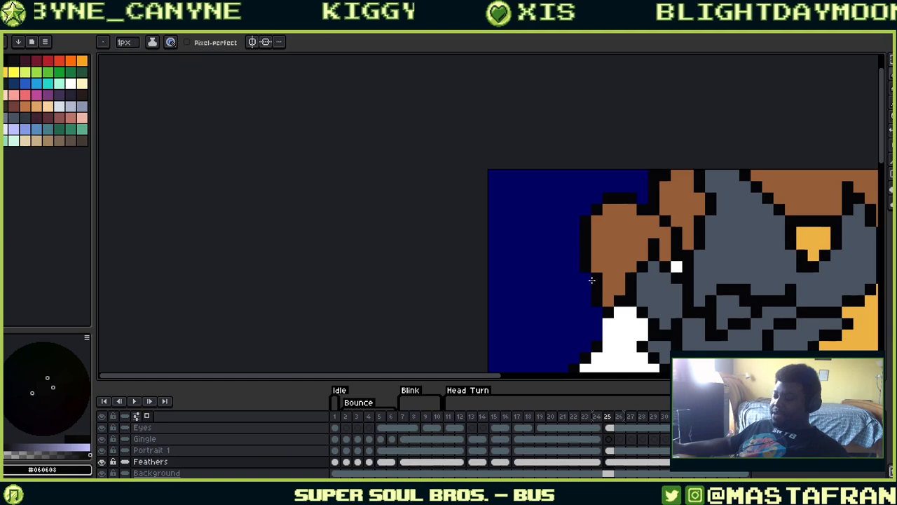
left_click_drag(665, 276, 658, 267)
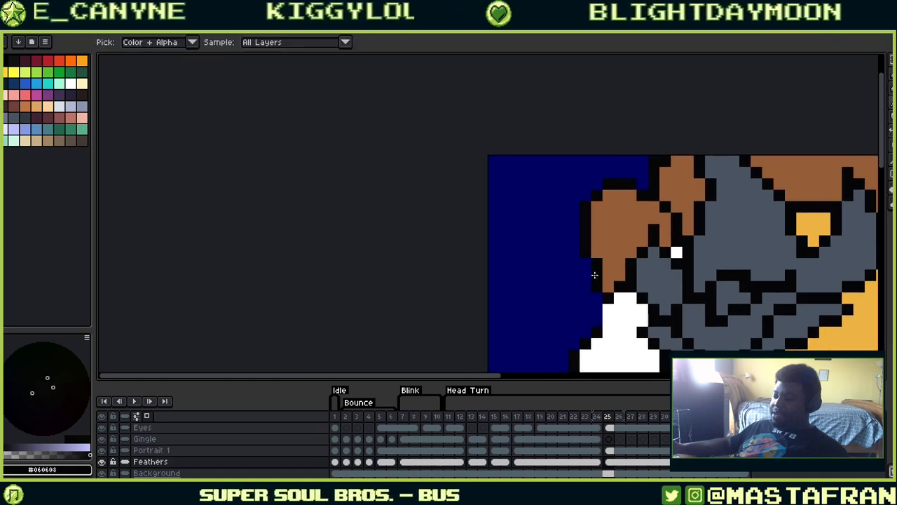
key("b")
left_click(604, 255)
left_click(600, 266, "alt")
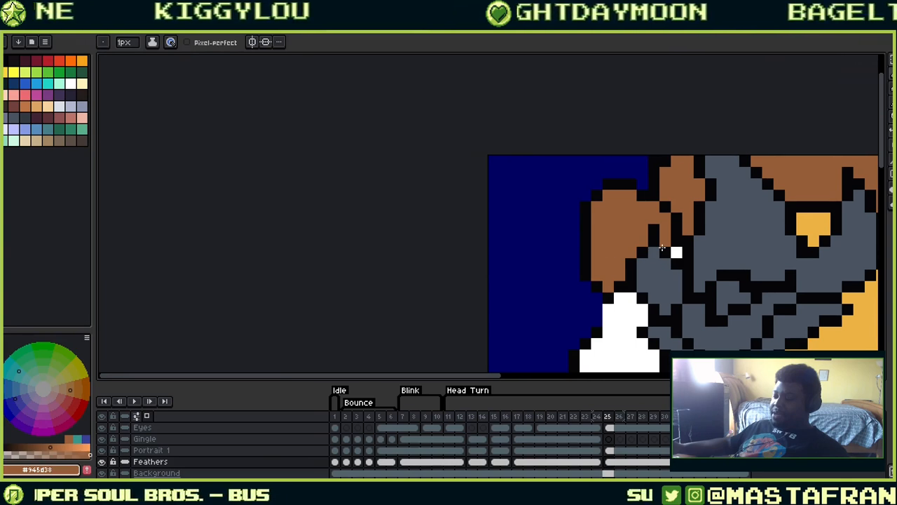
Clear the brown fill from the feathers on frame 27, keeping only their black outlines
scroll(658, 250, "down", 3)
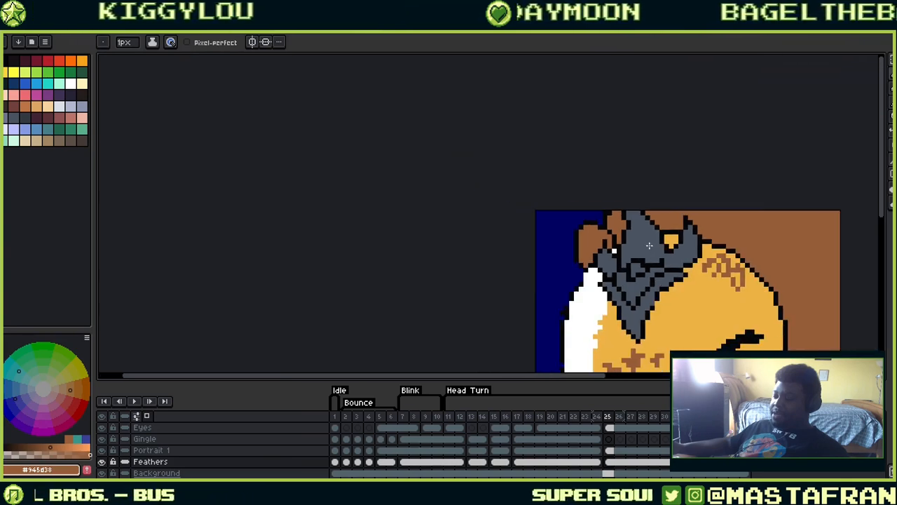
left_click_drag(649, 245, 587, 137)
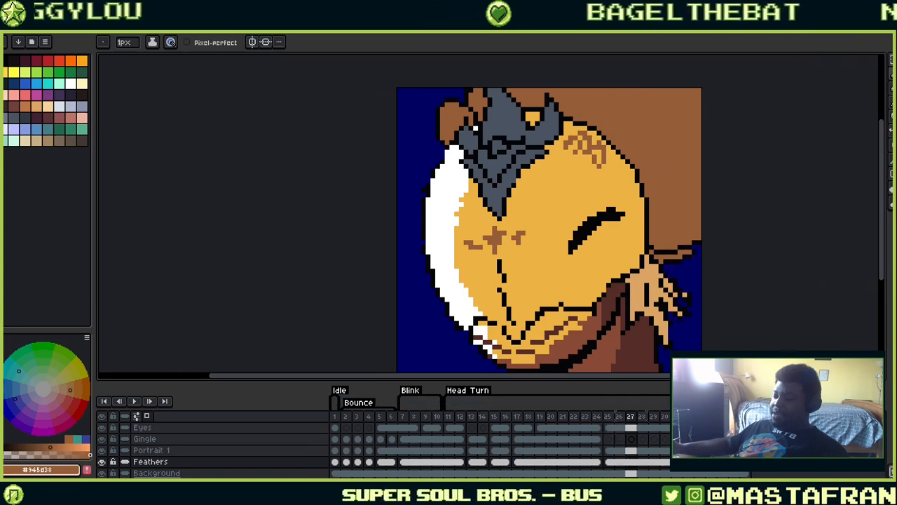
key("g")
left_click(678, 216)
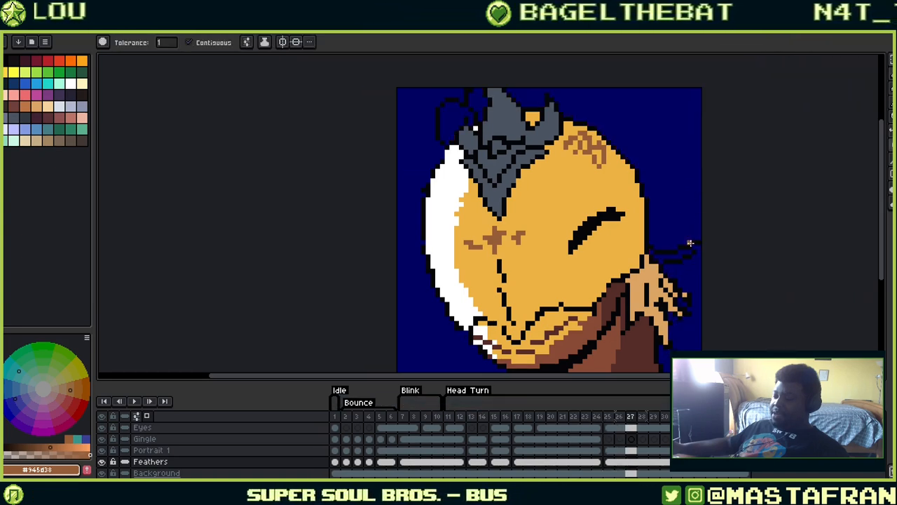
Redraw the upper feather outline beside the crest on frame 27 one pixel closer to the crest in #060608
key("b")
left_click_drag(524, 166, 538, 244)
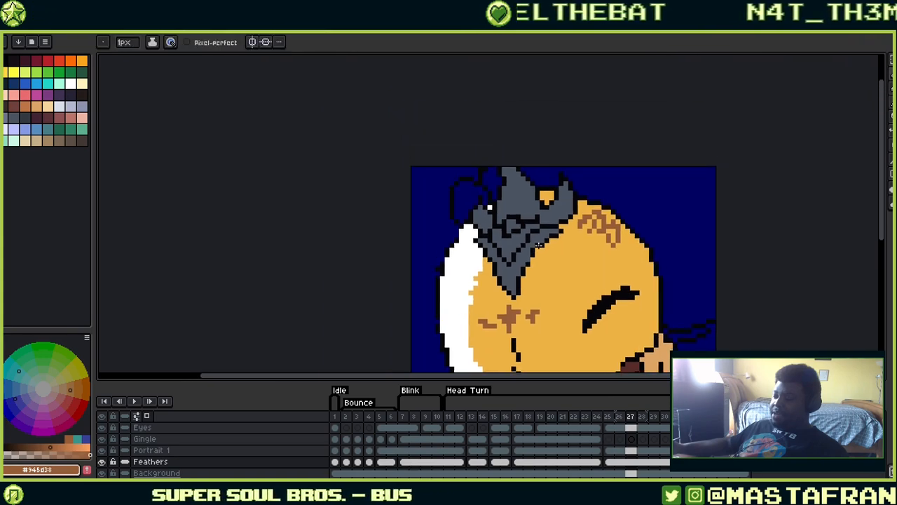
scroll(538, 245, "up", 3)
left_click_drag(507, 120, 645, 312)
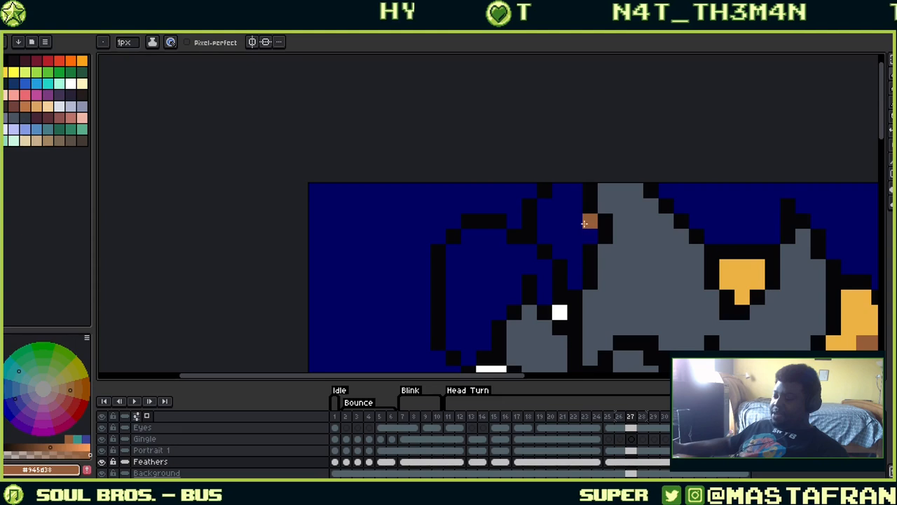
left_click(549, 185, "alt")
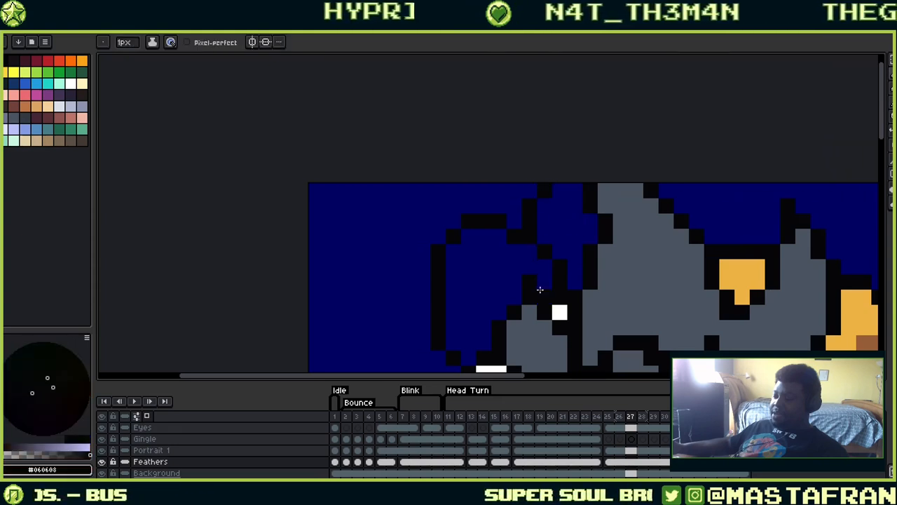
key("alt")
left_click_drag(544, 206, 543, 220)
right_click(529, 220)
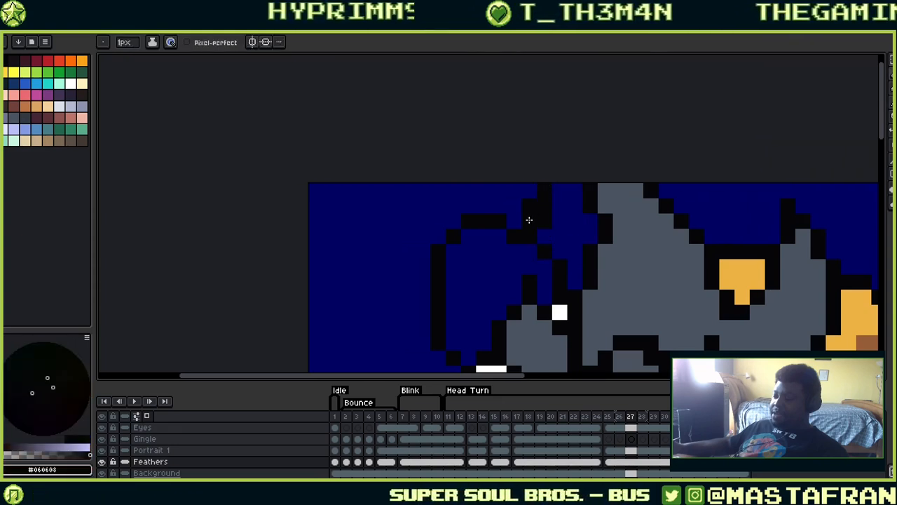
right_click(530, 206)
right_click(545, 188)
left_click(560, 190)
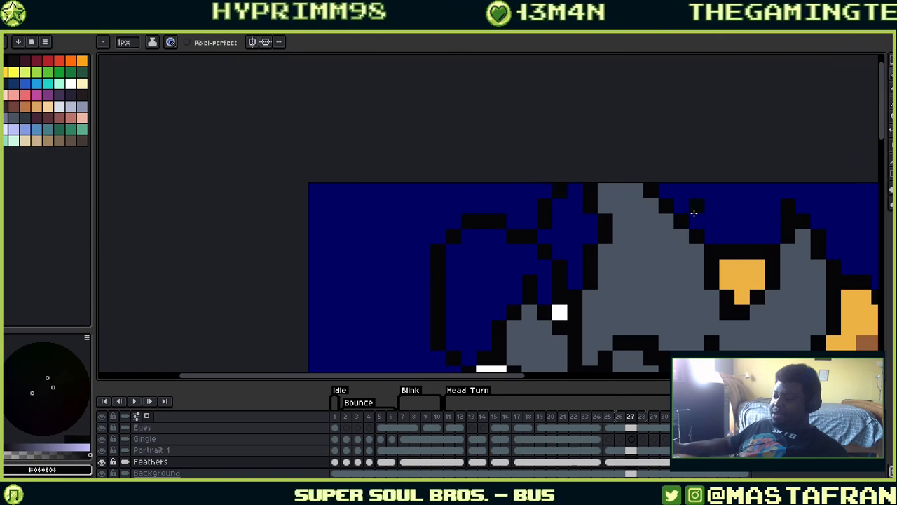
Draw two large feather outlines behind the head on frame 25 of the Feathers layer in black #060608
scroll(737, 248, "down", 1)
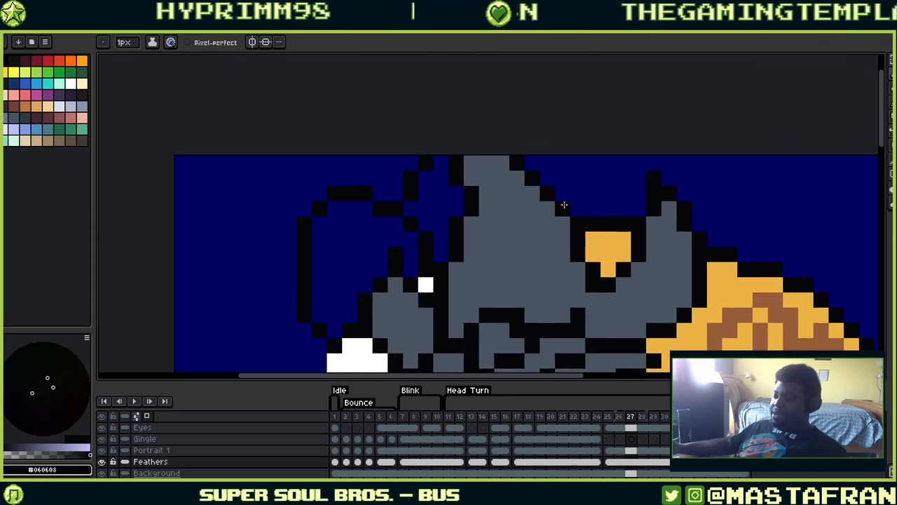
scroll(553, 189, "down", 1)
scroll(552, 190, "down", 1)
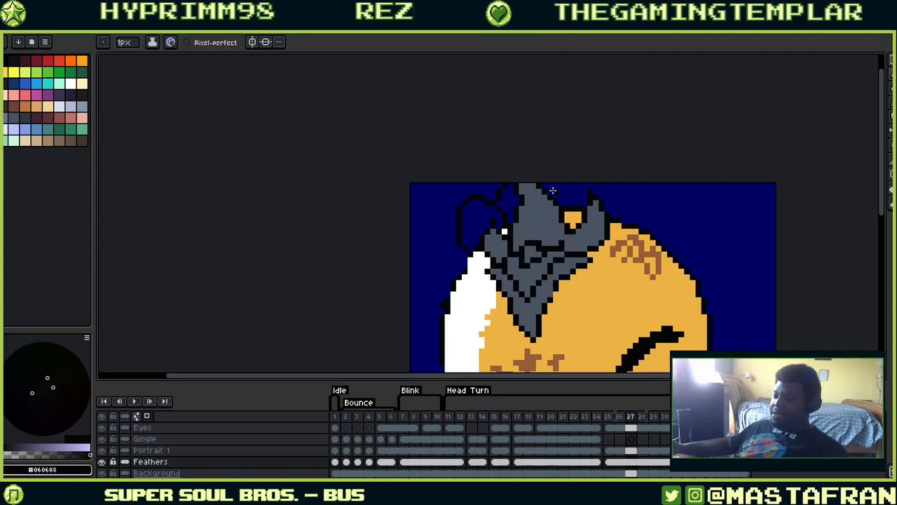
left_click_drag(552, 190, 655, 92)
left_click(603, 219, "alt")
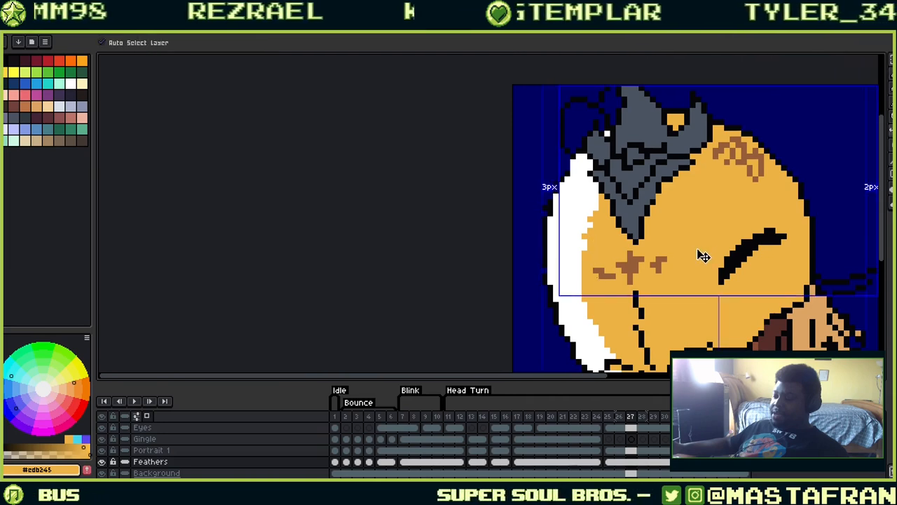
left_click_drag(708, 254, 518, 234)
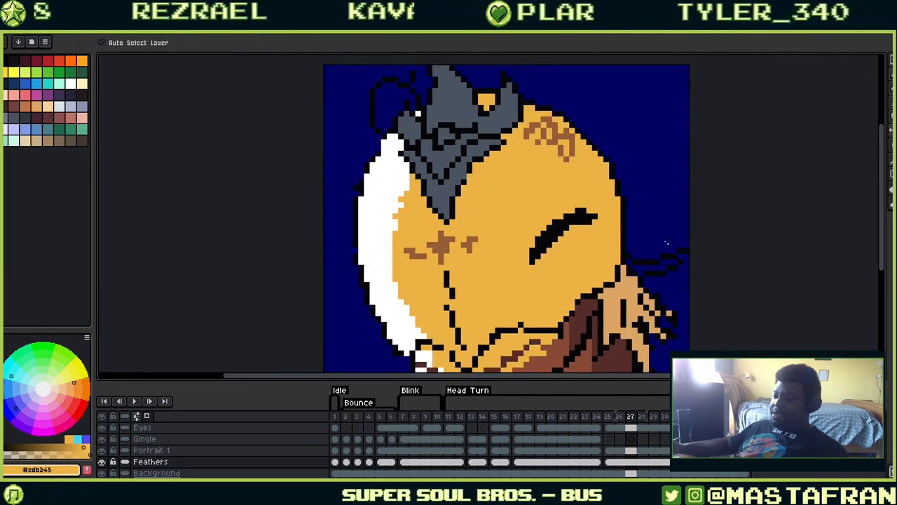
left_click_drag(654, 222, 614, 263)
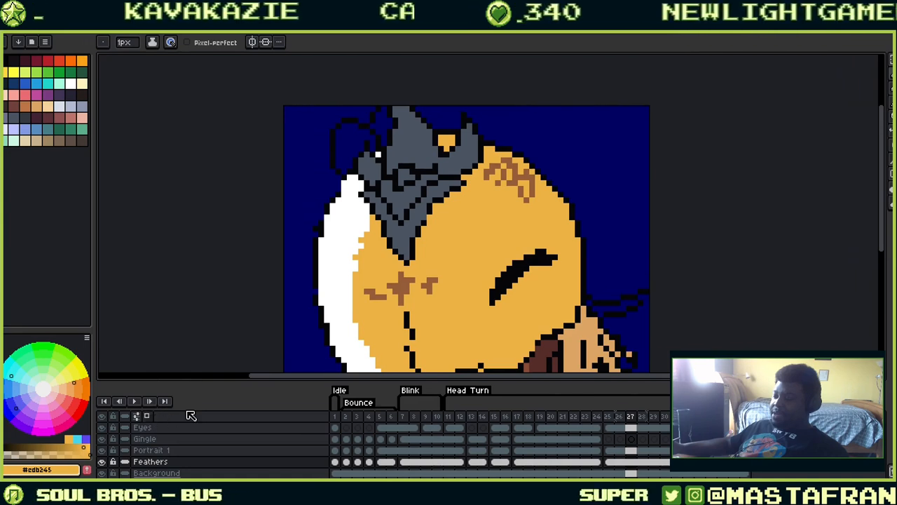
left_click(608, 425)
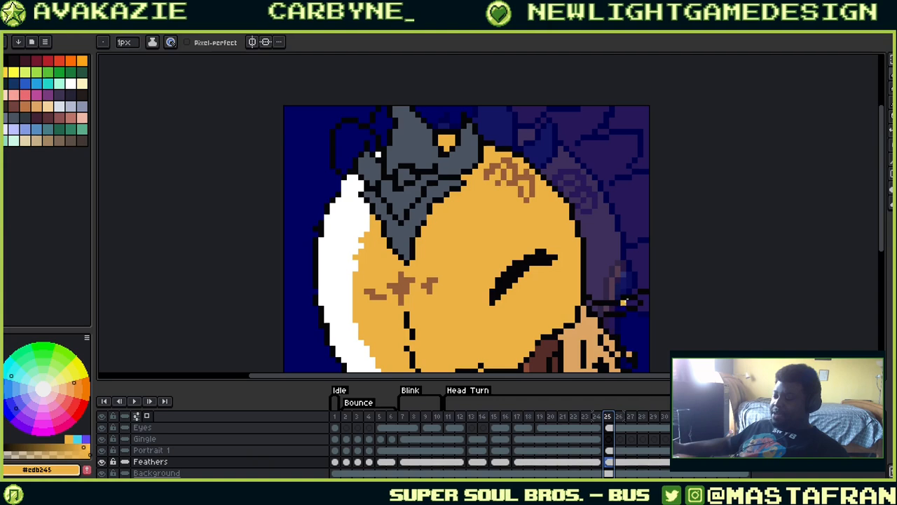
left_click(623, 297, "alt")
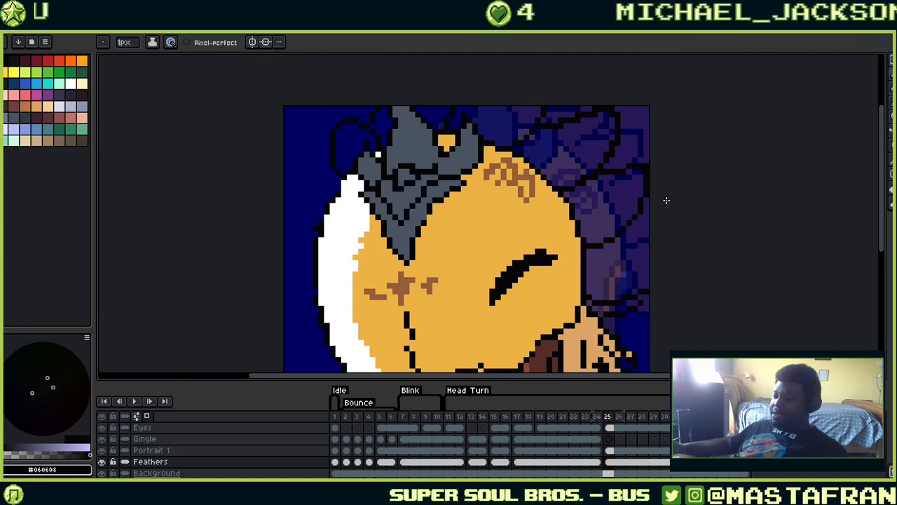
left_click_drag(633, 206, 594, 213)
Reshape the upper outer corner of the lower large feather on frame 25 into a one-pixel-wide black outline
scroll(586, 227, "up", 2)
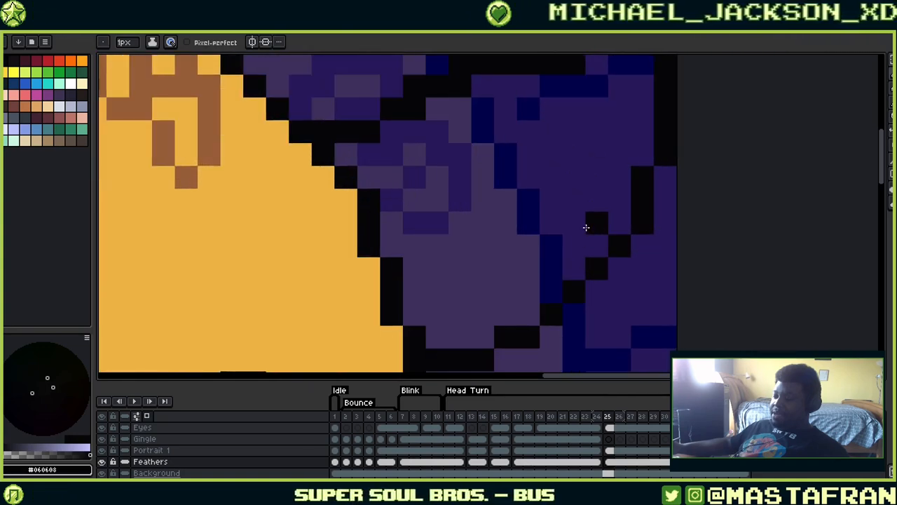
left_click_drag(637, 124, 623, 292)
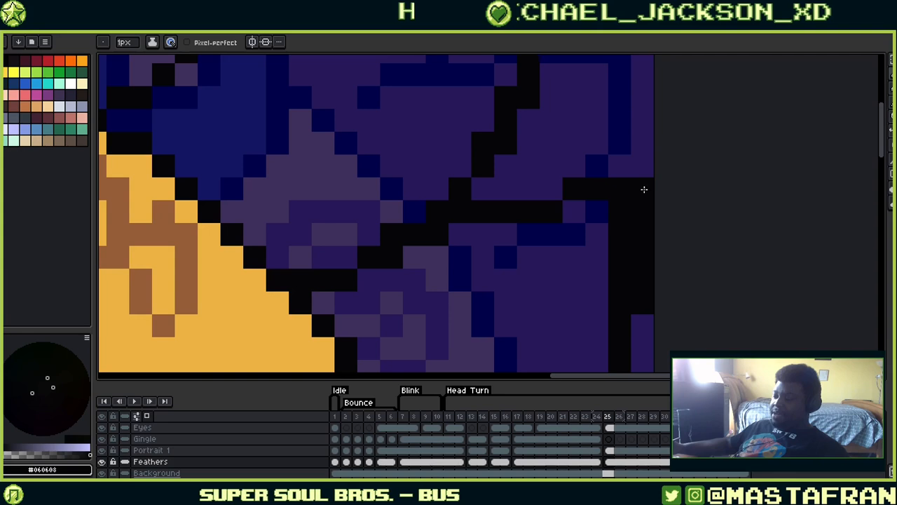
left_click_drag(631, 183, 731, 208)
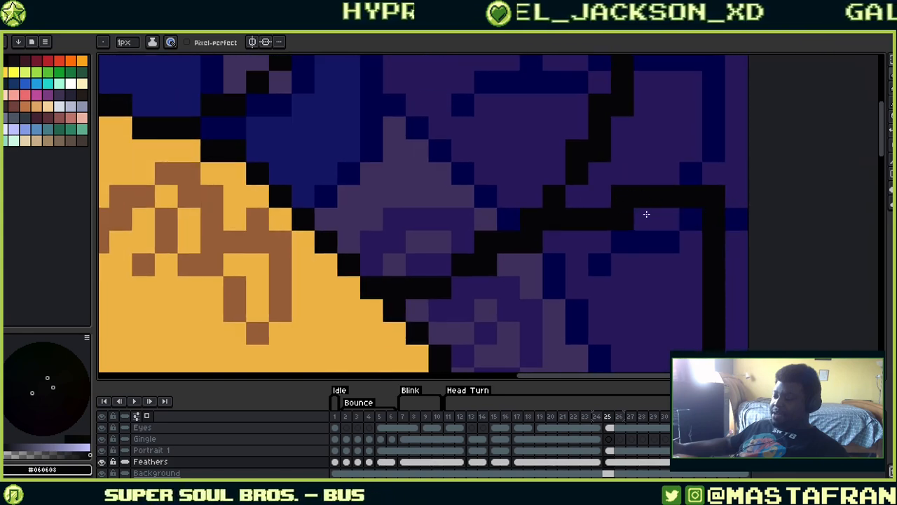
left_click(712, 193)
left_click_drag(775, 121, 794, 119)
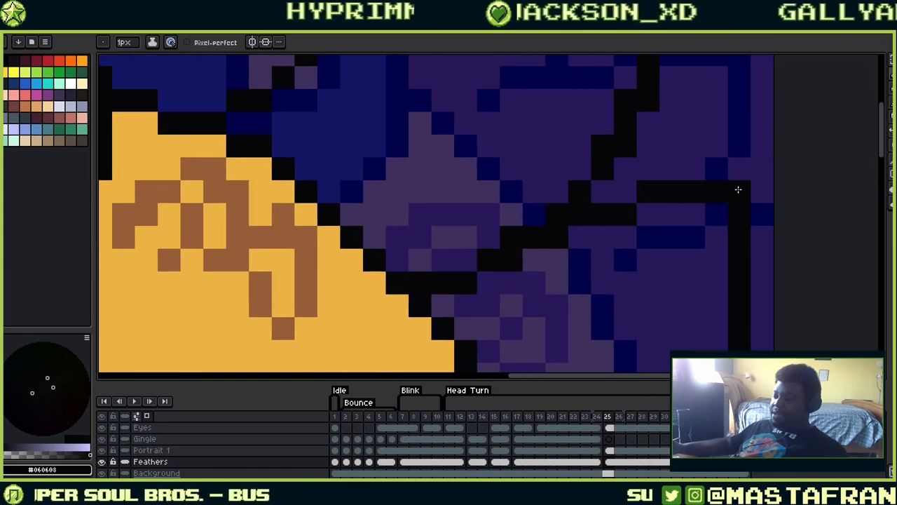
left_click_drag(736, 190, 731, 169)
left_click_drag(671, 260, 740, 213)
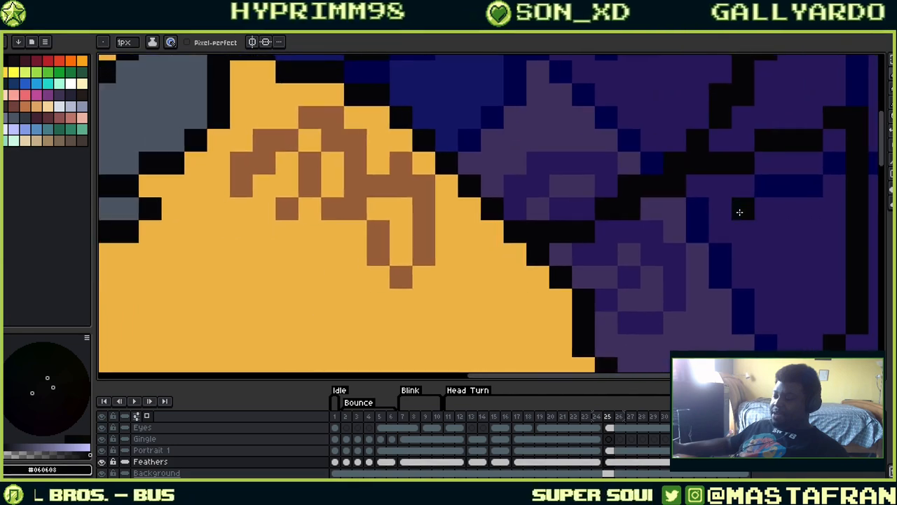
Thin the lower feather's upper outline to clean one-pixel steps where it meets the head
left_click(589, 209)
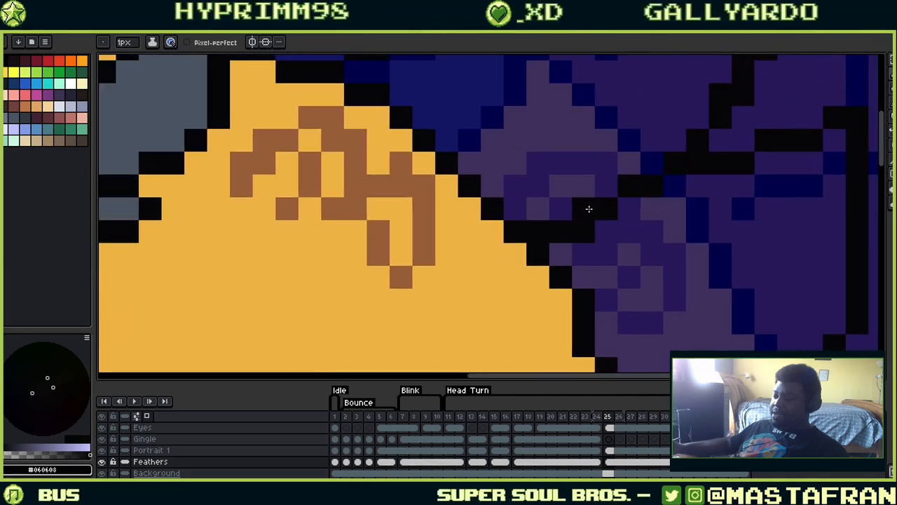
right_click(586, 234)
left_click_drag(712, 200, 710, 258)
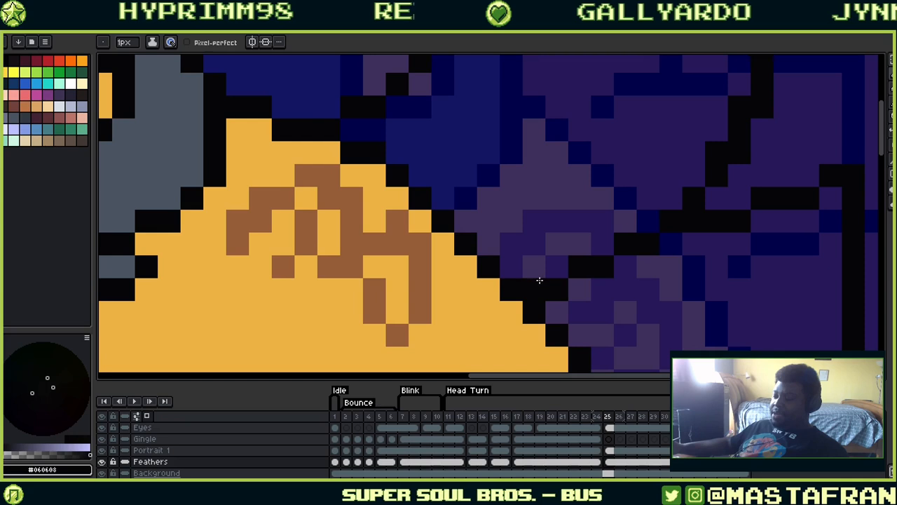
left_click_drag(706, 199, 650, 245)
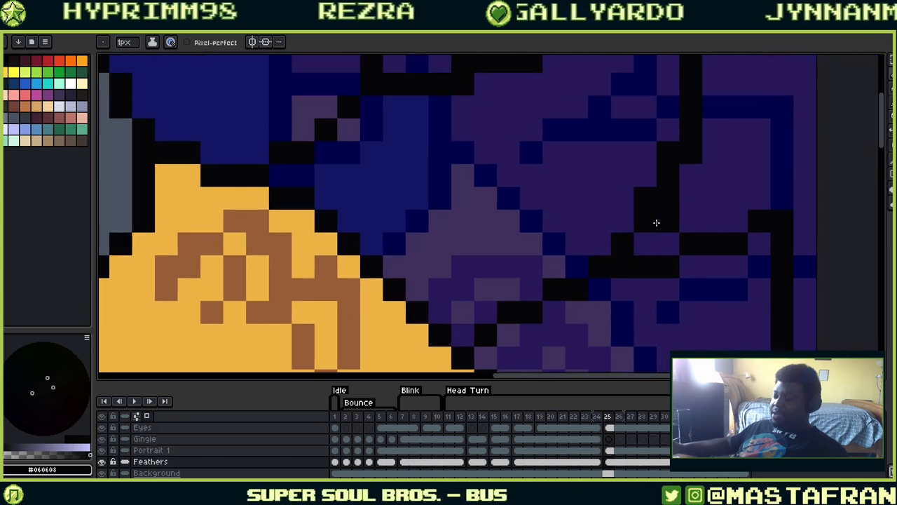
Erase the doubled corner pixels along the upper feather's top outline and complete its outer corner in black #060608
scroll(565, 161, "down", 1)
right_click(561, 155)
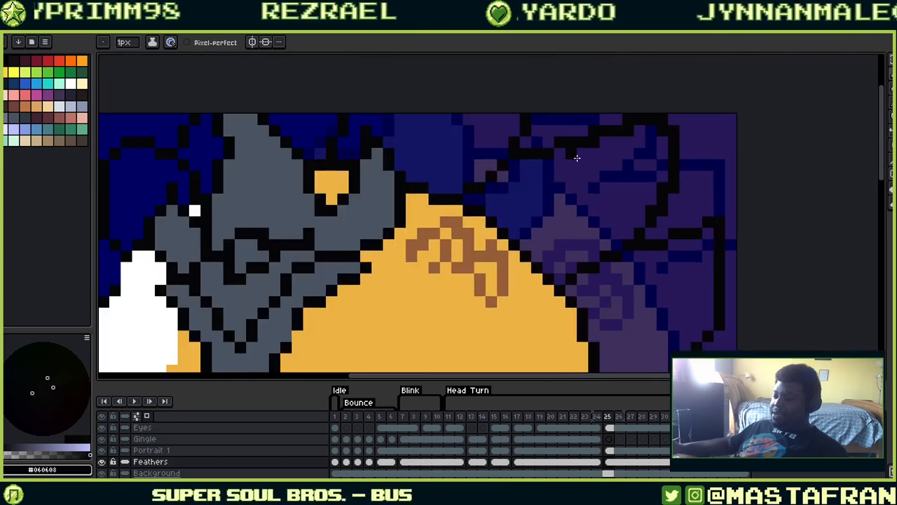
right_click(595, 143)
right_click(629, 132)
right_click(663, 131)
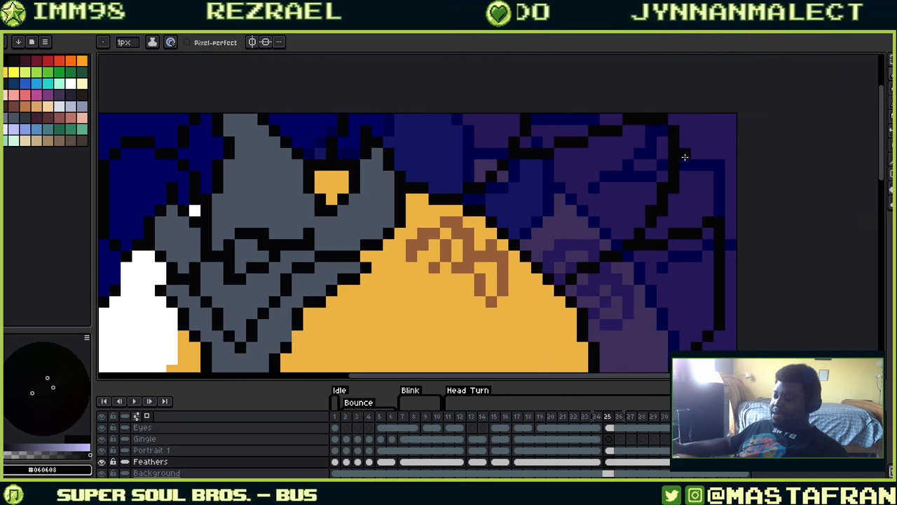
left_click(671, 119)
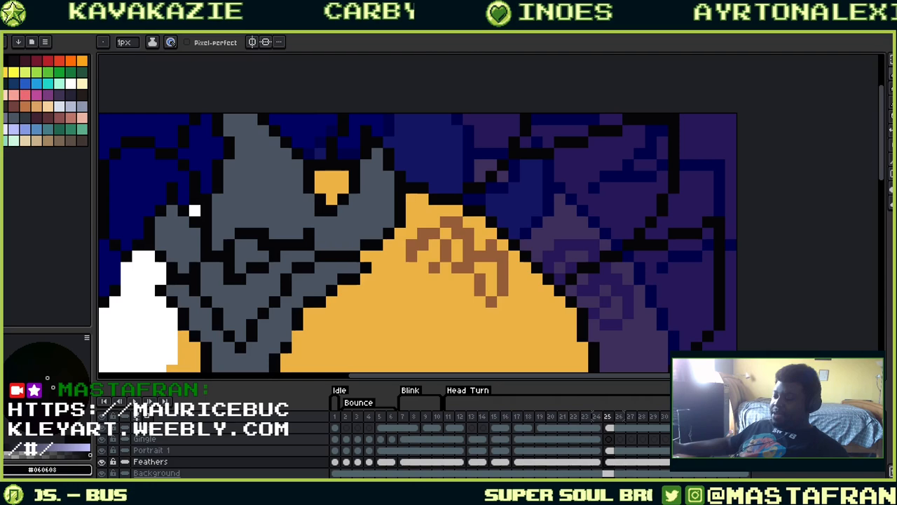
Examine the new feather outlines behind the head against the onion-skinned neighbouring frames on frame 25
scroll(269, 150, "down", 1)
left_click_drag(335, 157, 394, 93)
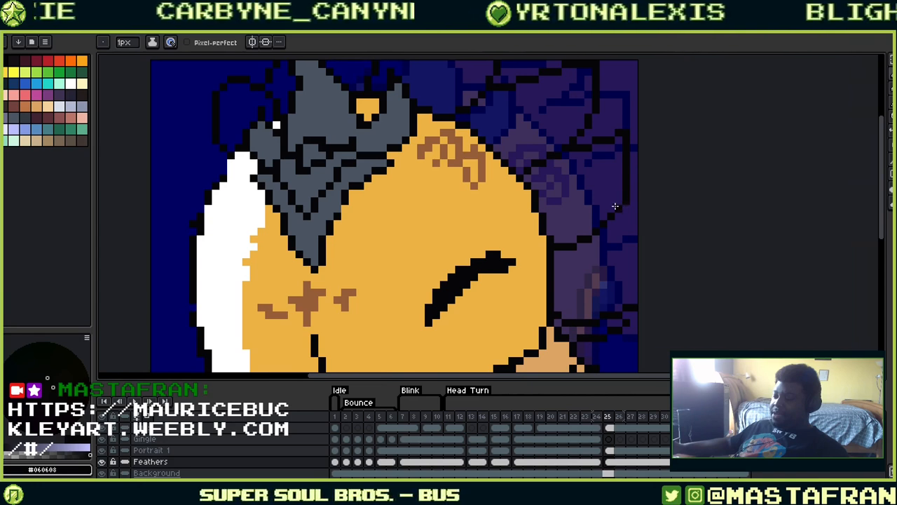
left_click(627, 187, "alt")
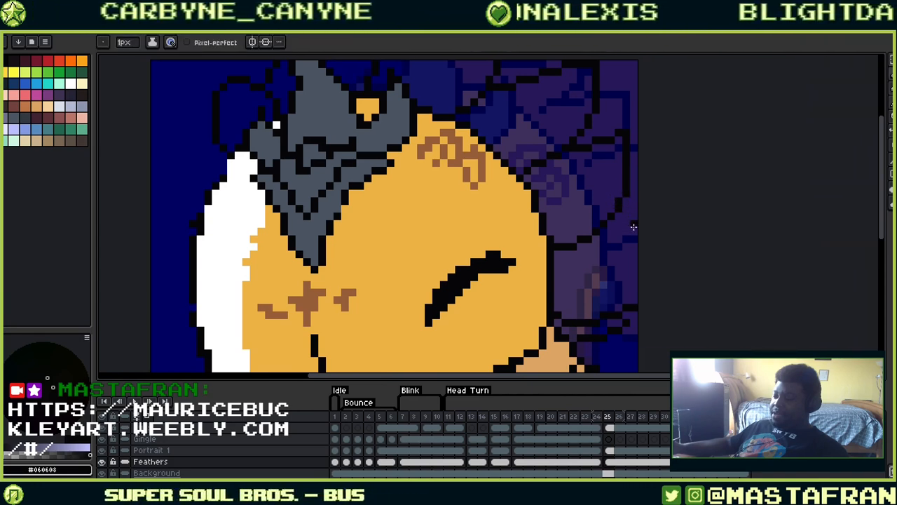
left_click_drag(619, 228, 694, 296)
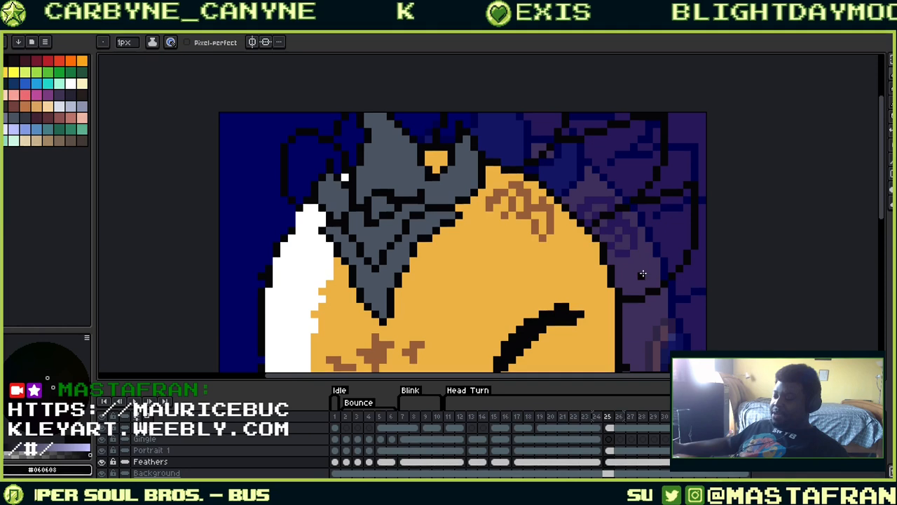
left_click(665, 193, "alt")
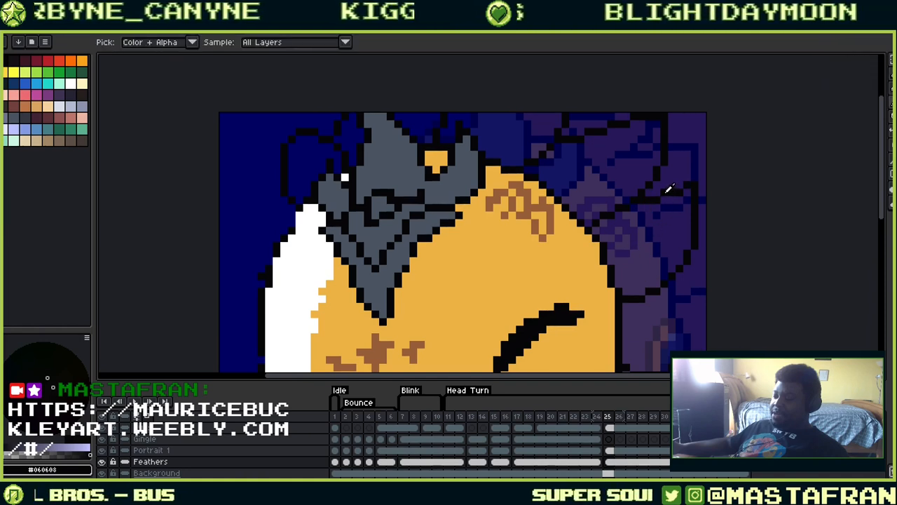
left_click(681, 188, "alt")
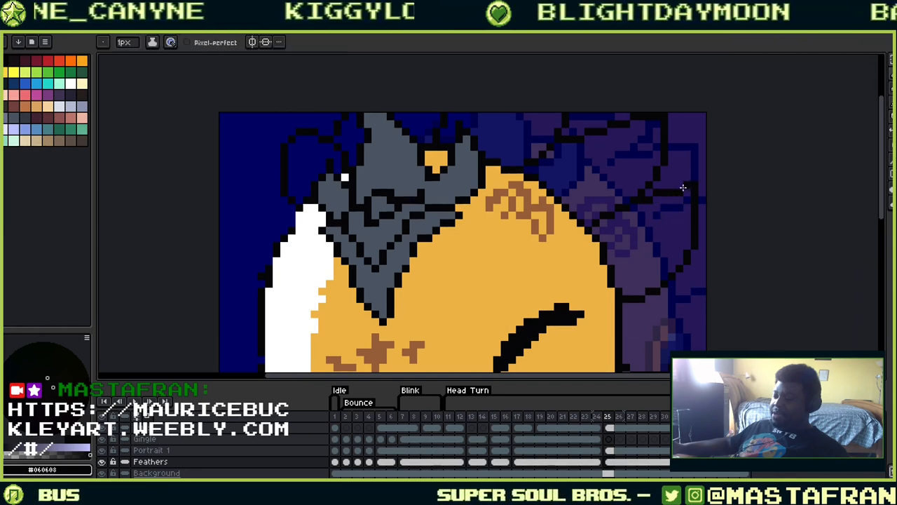
left_click(686, 194, "alt")
left_click_drag(633, 204, 658, 275)
left_click_drag(504, 180, 607, 128)
left_click_drag(682, 265, 495, 247)
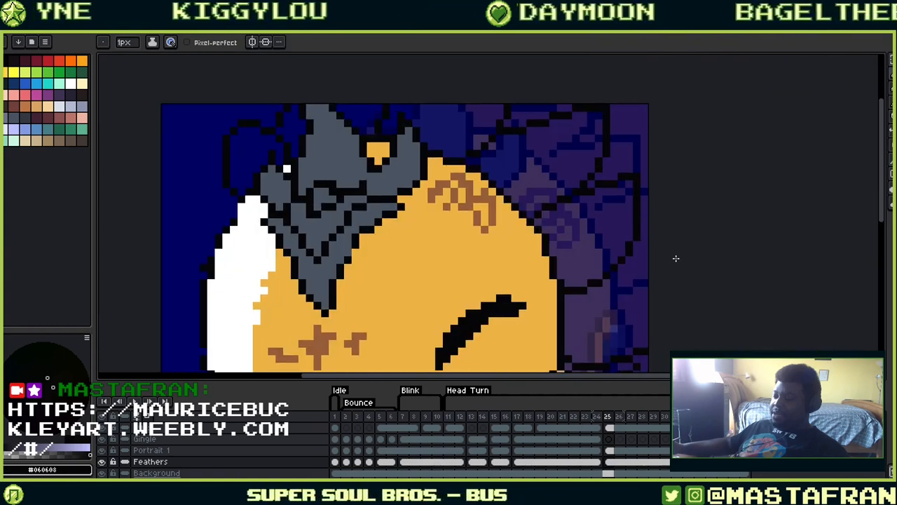
left_click_drag(683, 312, 624, 219)
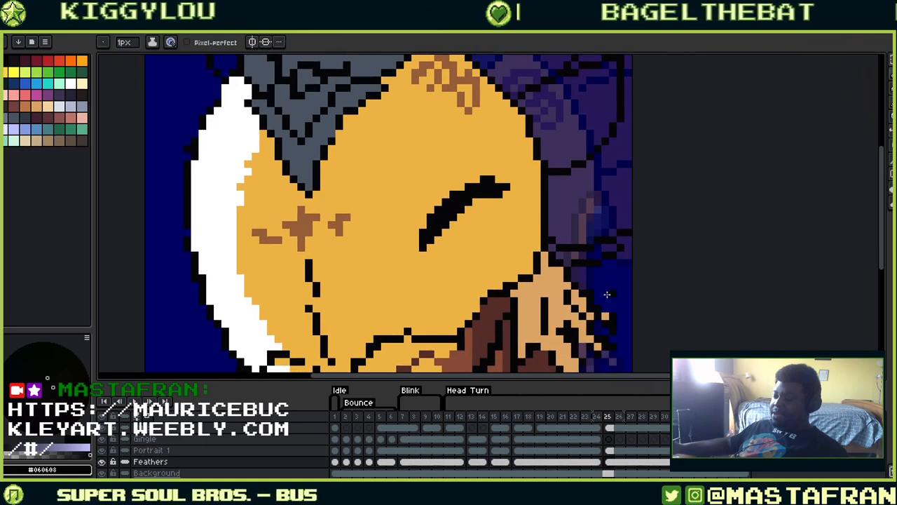
left_click(595, 260, "alt")
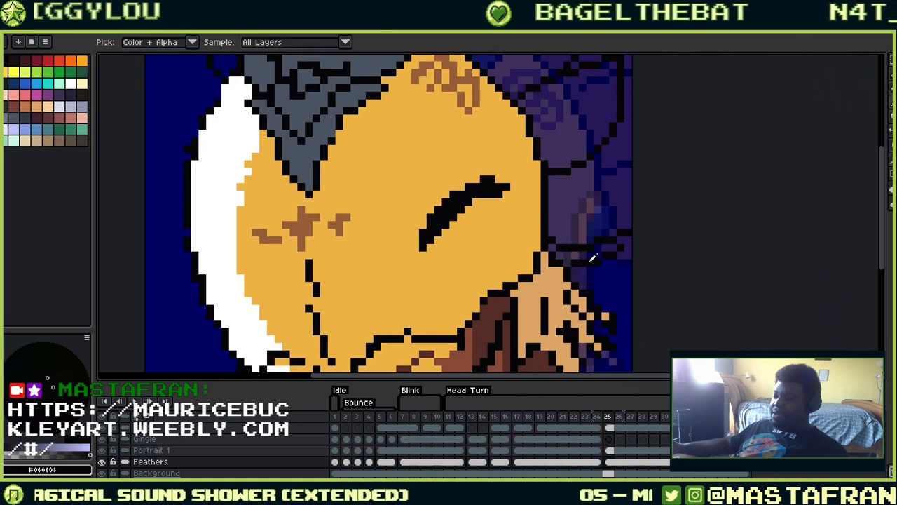
mouse_move(575, 270)
left_mouse_down()
mouse_move(618, 267)
mouse_move(621, 288)
left_mouse_up()
scroll(620, 288, "up", 3)
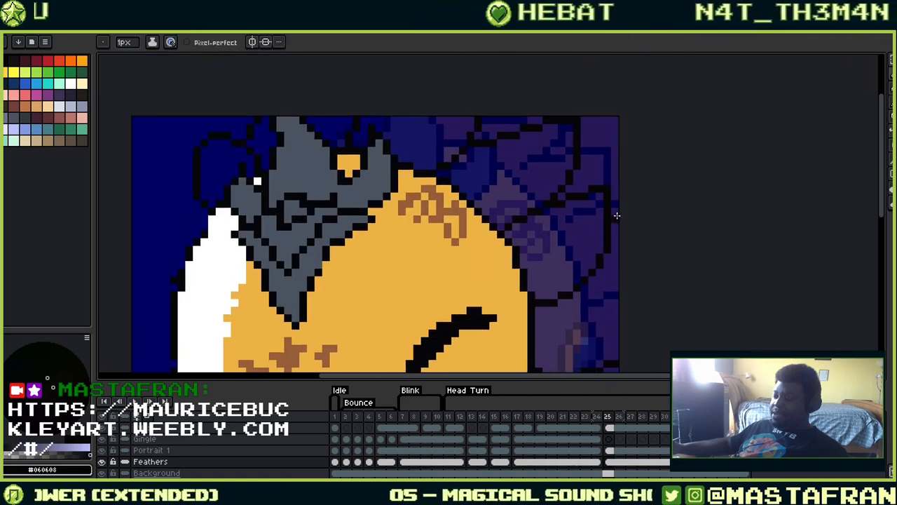
scroll(633, 204, "up", 2)
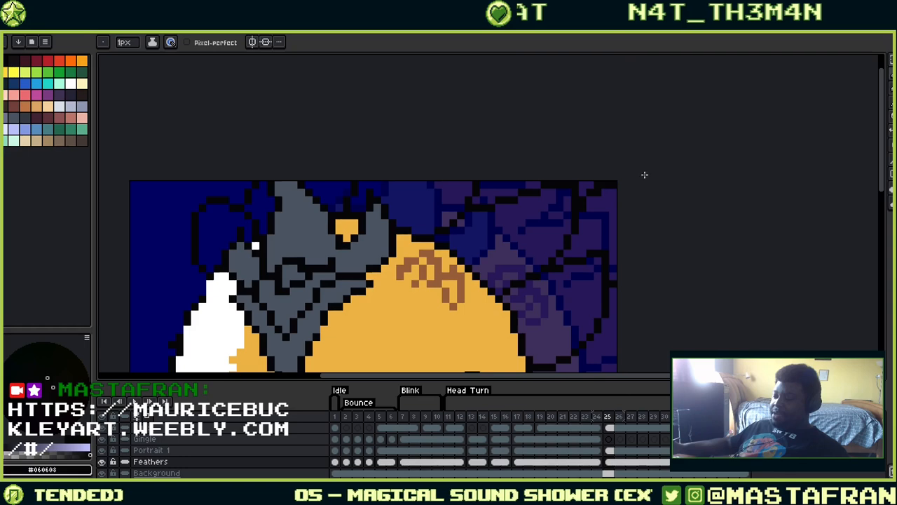
scroll(565, 204, "up", 3)
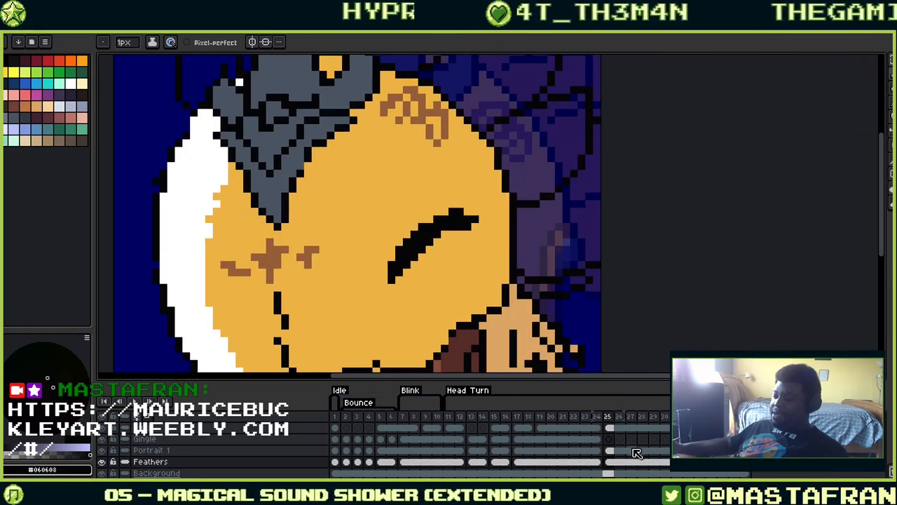
Step through the frames around 24 to 26 and play the animation to check the feather motion
key("Right")
key("Right")
key("Right")
key("Right")
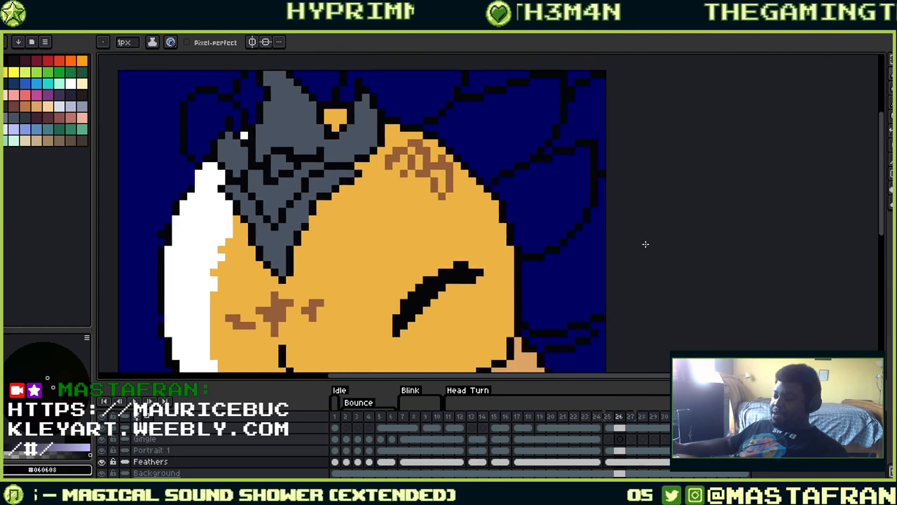
key("Left")
key("Left")
key("Left")
key("Left")
key("Left")
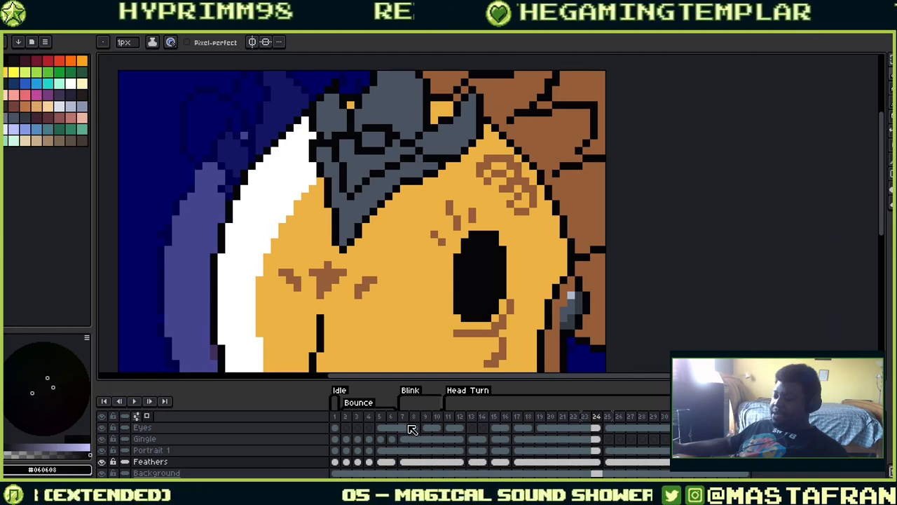
left_click(135, 401)
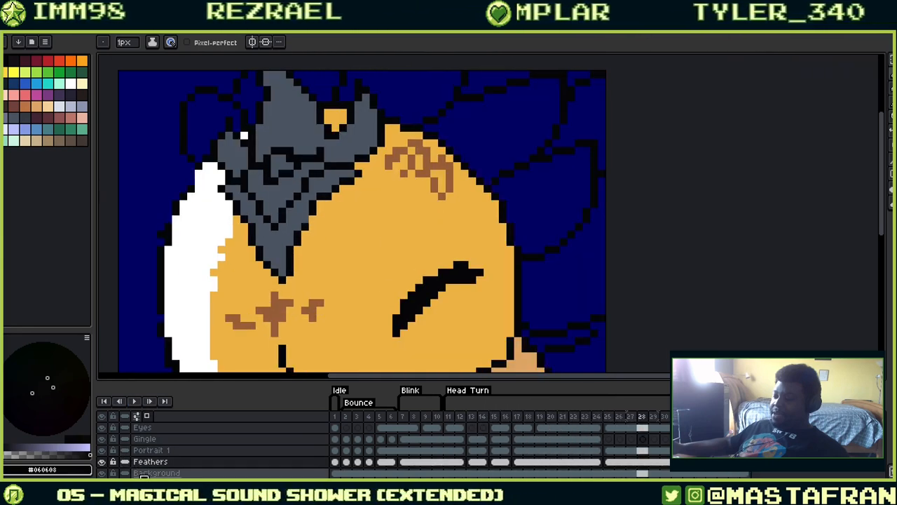
Empty the Feathers layer's cel on frame 30, keeping the previous feather outlines as an onion-skin guide
left_click(664, 461)
left_click(682, 466)
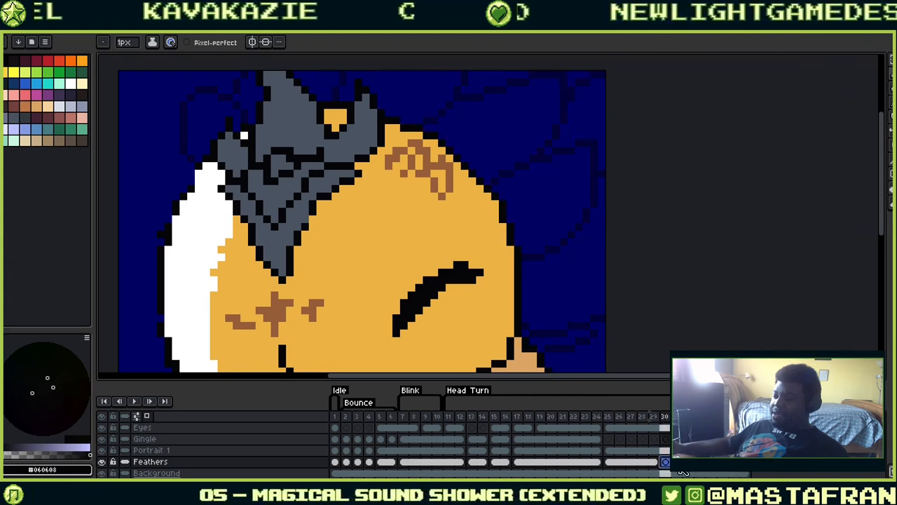
key("ctrl+z")
left_click(691, 466)
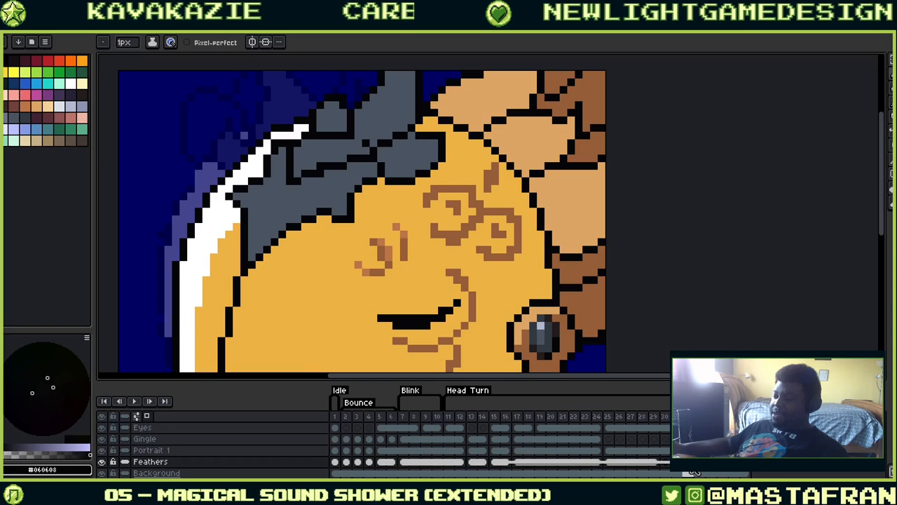
left_click(682, 470)
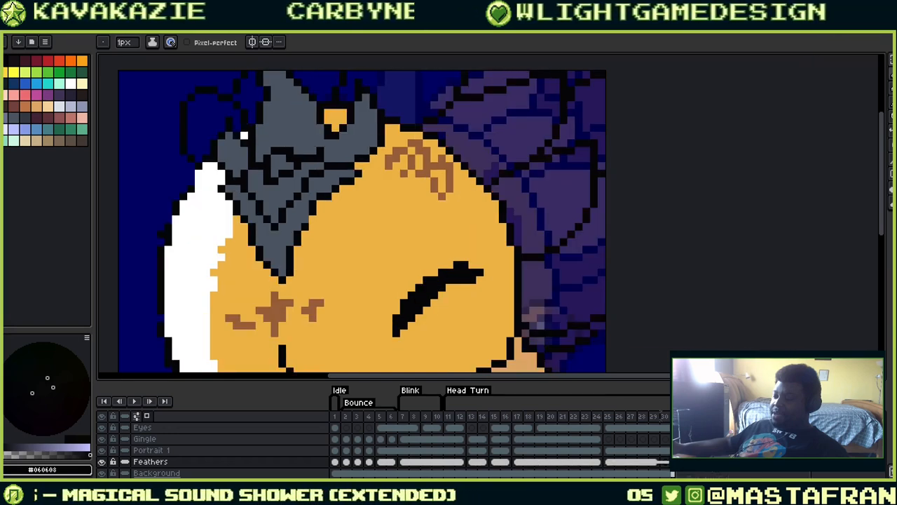
key("Delete")
left_click(665, 463)
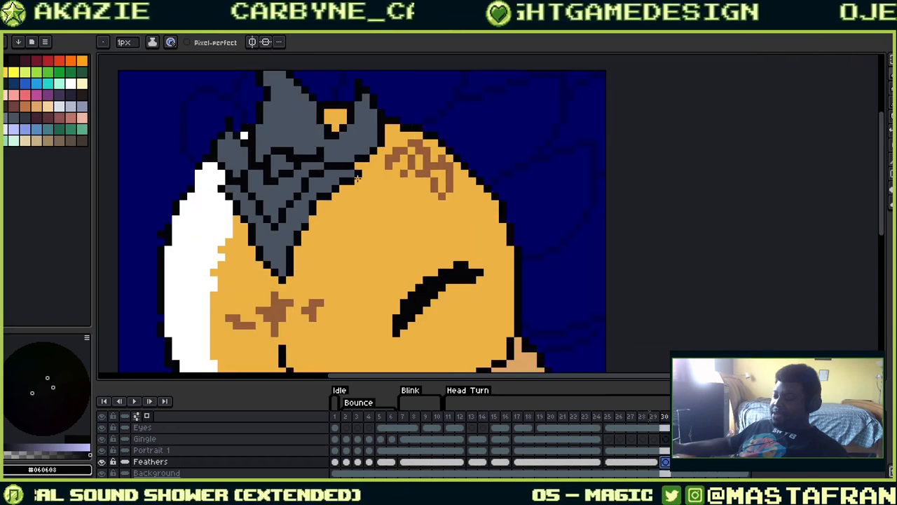
Draw the small feather beside the mask's white edge on frame 30 in black #060608, with its outer end narrowed to a sharp tip
left_click_drag(358, 178, 525, 186)
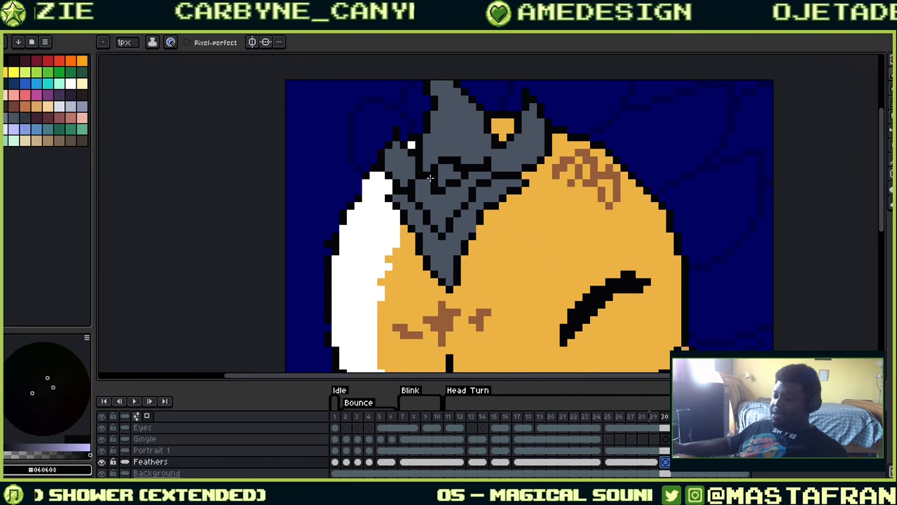
left_click_drag(430, 178, 598, 247)
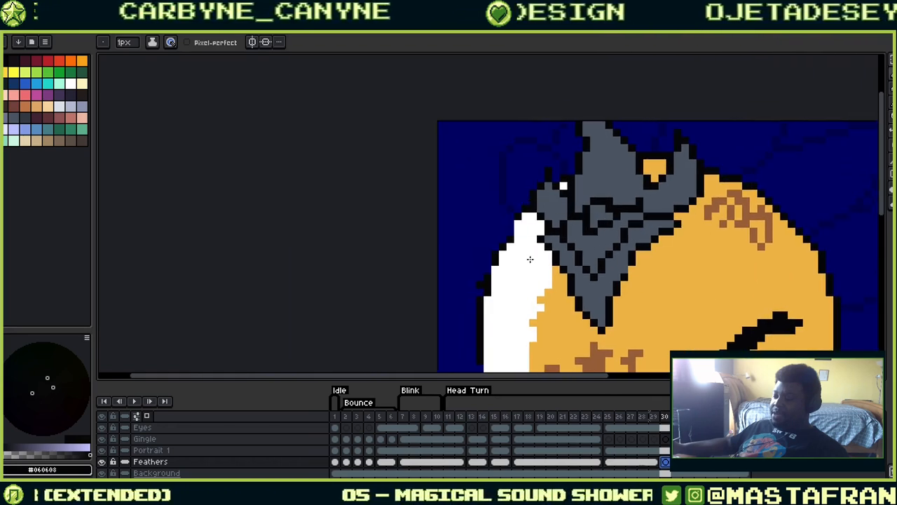
left_click(536, 189, "alt")
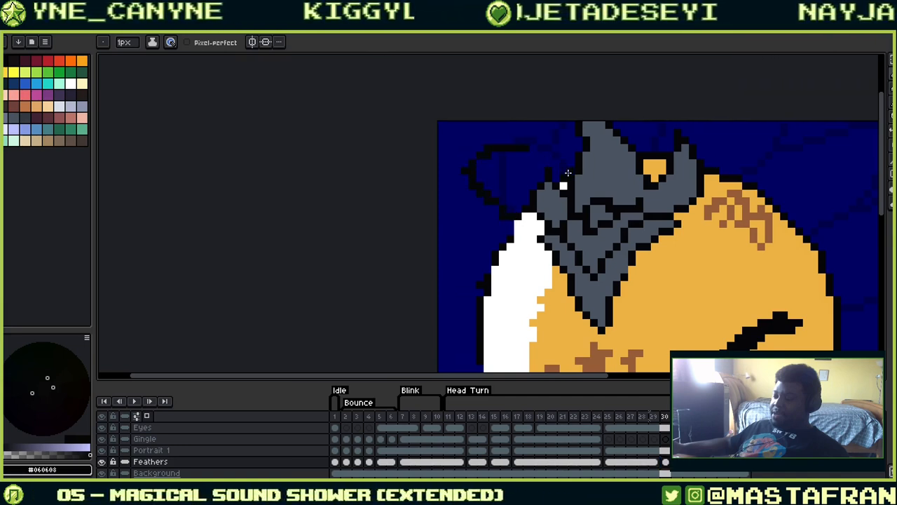
left_click_drag(563, 152, 596, 177)
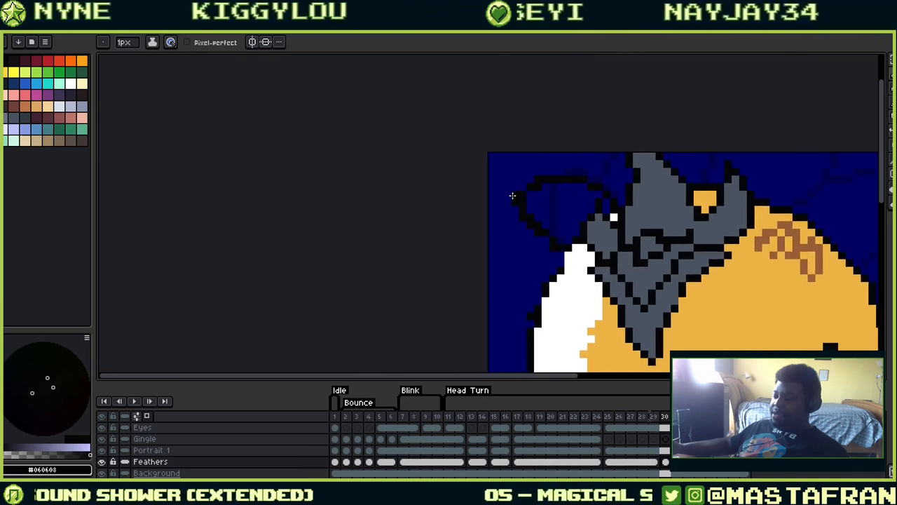
mouse_move(522, 188)
left_mouse_down()
mouse_move(518, 199)
mouse_move(541, 215)
left_mouse_up()
right_click(523, 194)
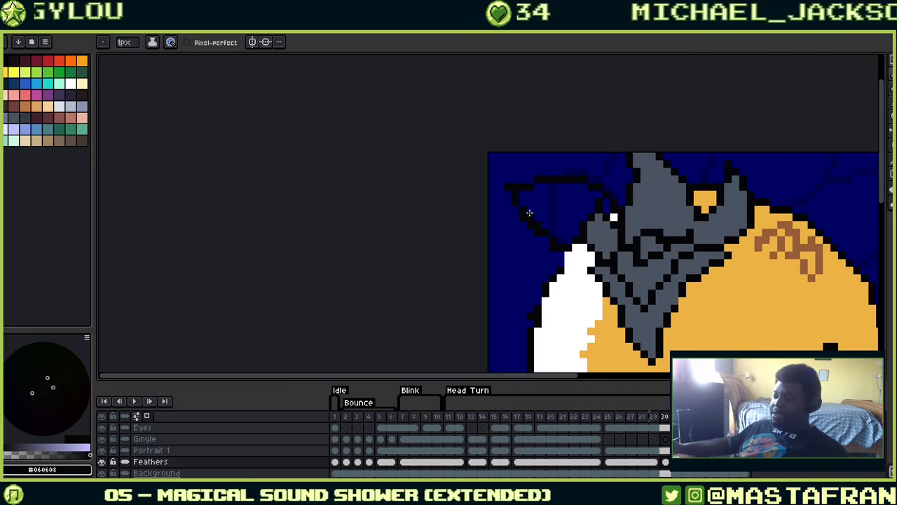
Draw the upper feather edges on frame 30, from the small feather past the grey crest to the large feather behind the head
scroll(559, 216, "down", 1)
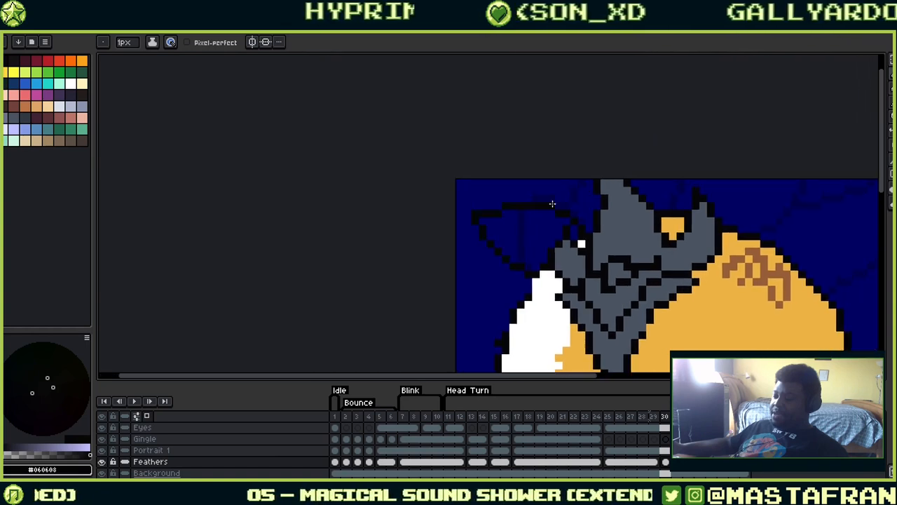
scroll(557, 193, "up", 2)
left_click_drag(691, 149, 663, 140)
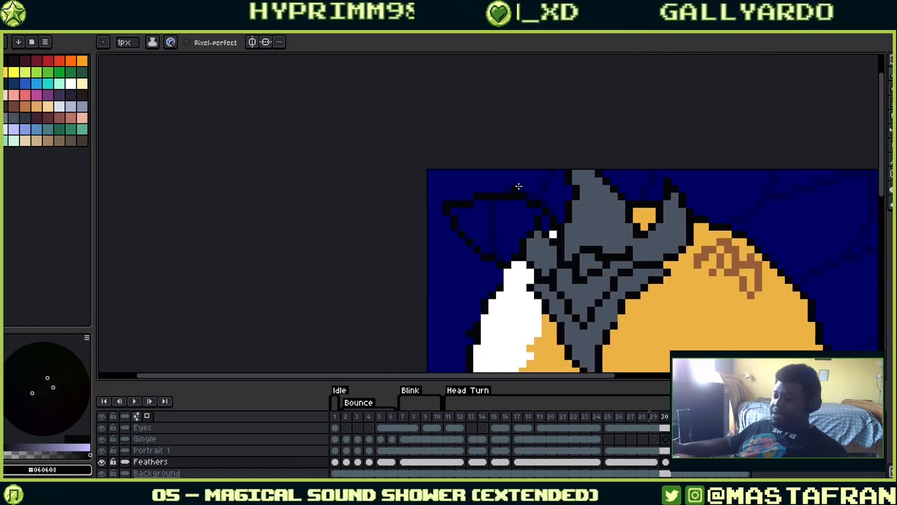
left_click_drag(522, 189, 508, 172)
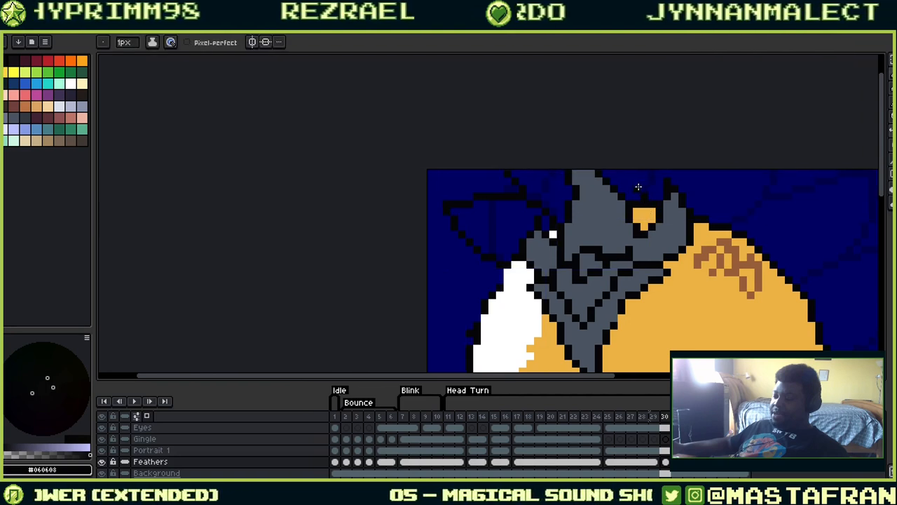
left_click_drag(728, 220, 591, 166)
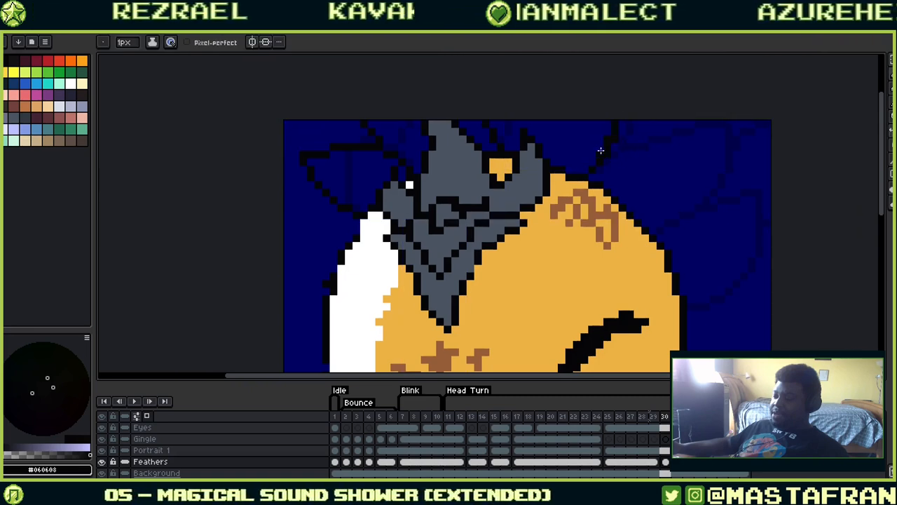
left_click_drag(705, 169, 605, 218)
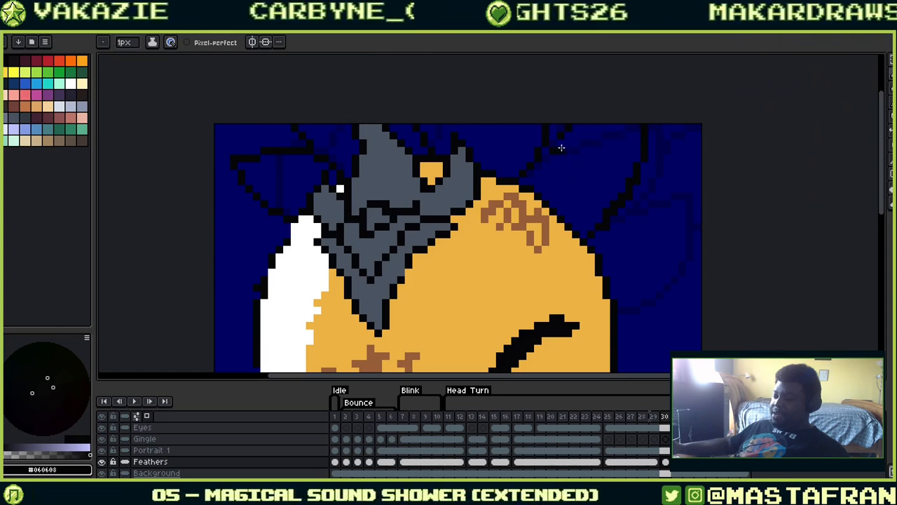
Outline the next feather down behind the head with a pointed outer tip, and add the lowest feather's curved edge
left_click_drag(700, 208, 612, 195)
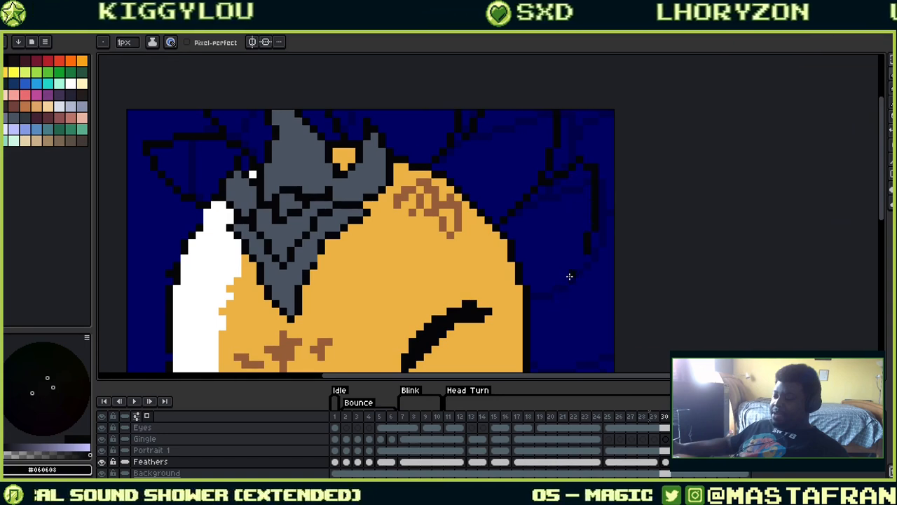
left_click_drag(548, 288, 591, 167)
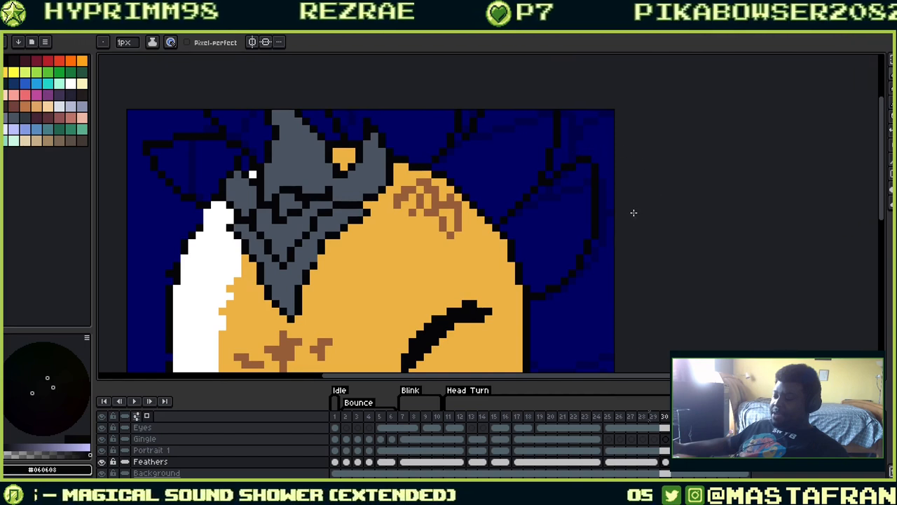
left_click(593, 152)
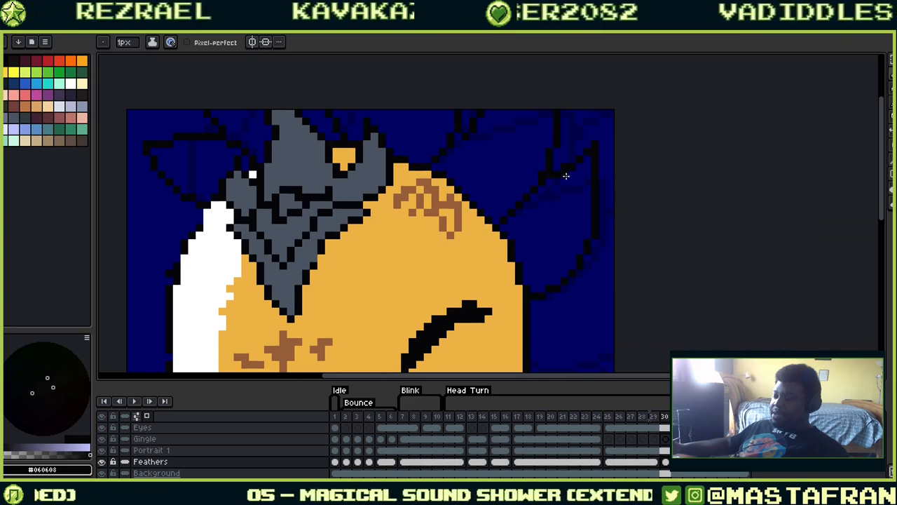
scroll(641, 200, "down", 5)
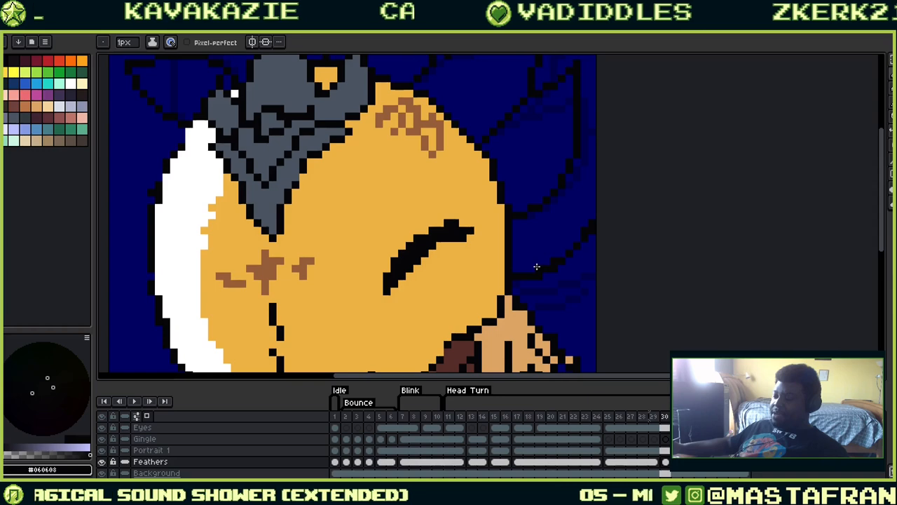
Retime the Feathers cels from frame 25 onward and play the animation to check the new feather drawing
left_click(135, 400)
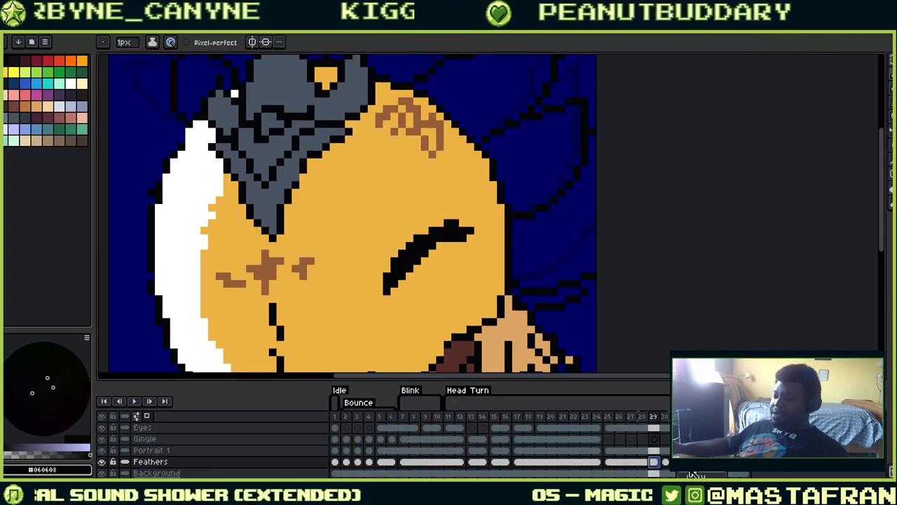
left_click(626, 466)
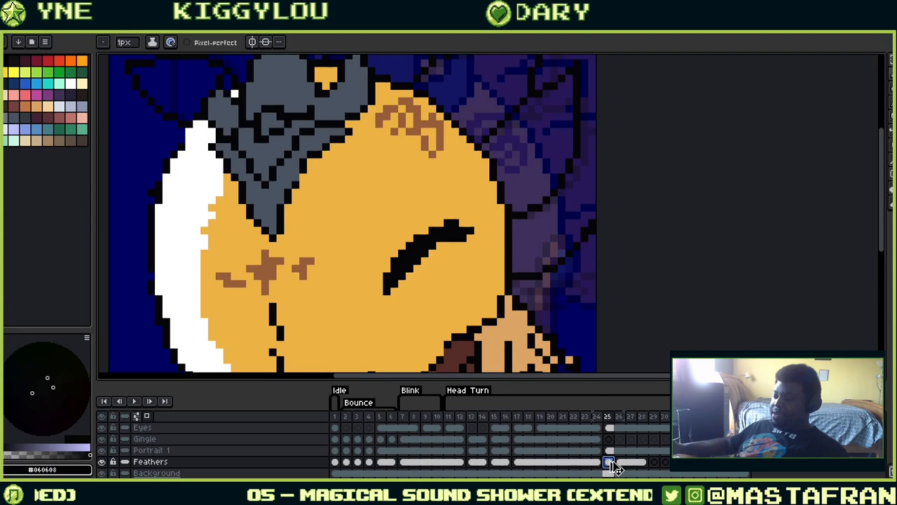
left_click(632, 465)
left_click_drag(650, 473, 668, 471)
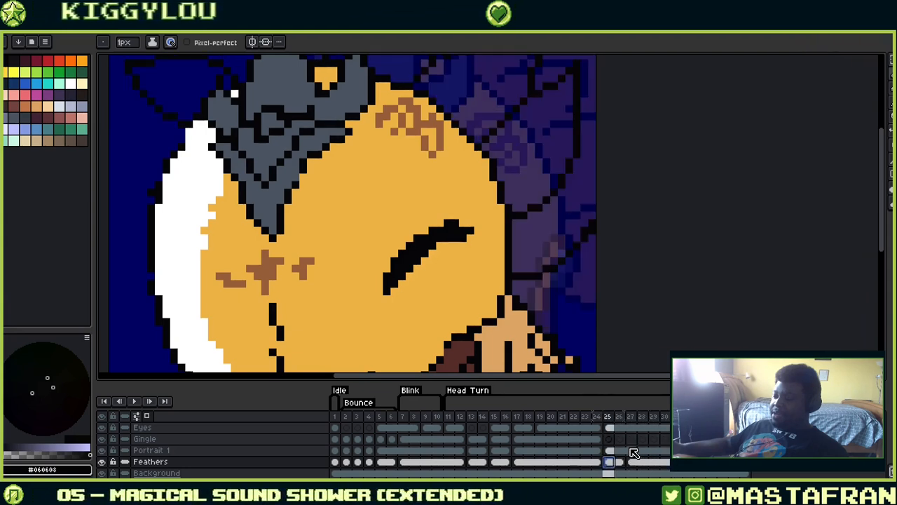
key("Return")
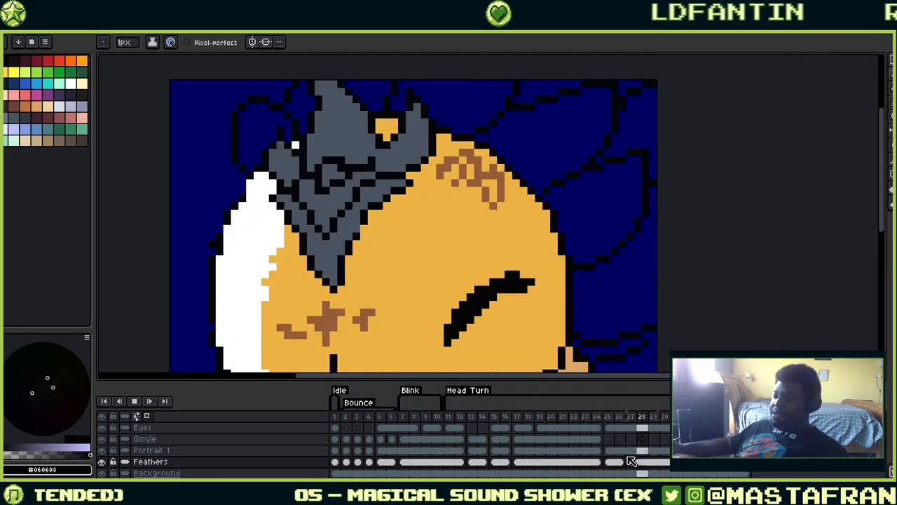
left_click(137, 400)
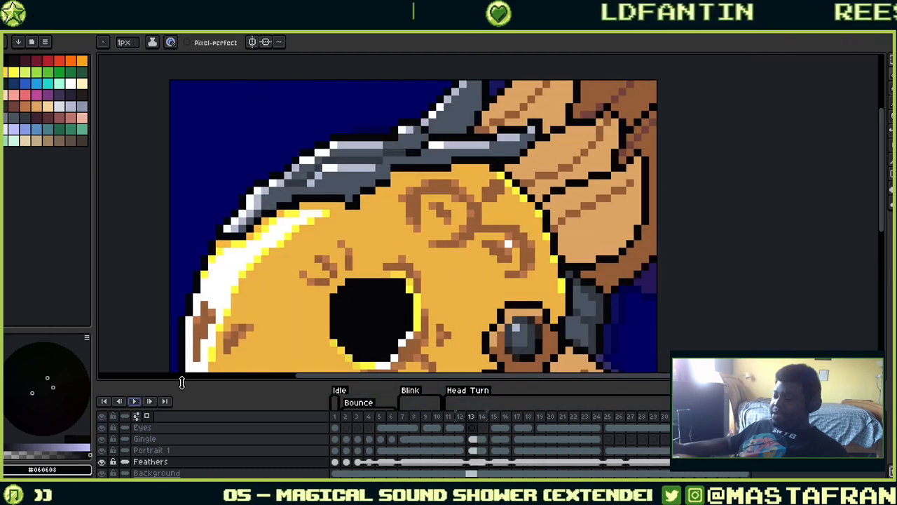
Inspect the Feathers cels on frames 26 to 28 and replay the Head Turn motion
left_click(621, 465)
left_click(632, 463)
left_click(641, 463)
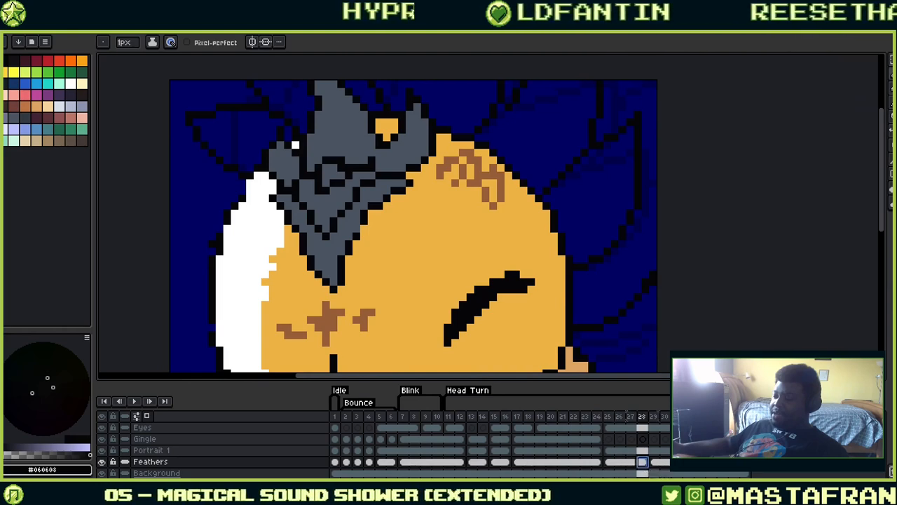
left_click(149, 400)
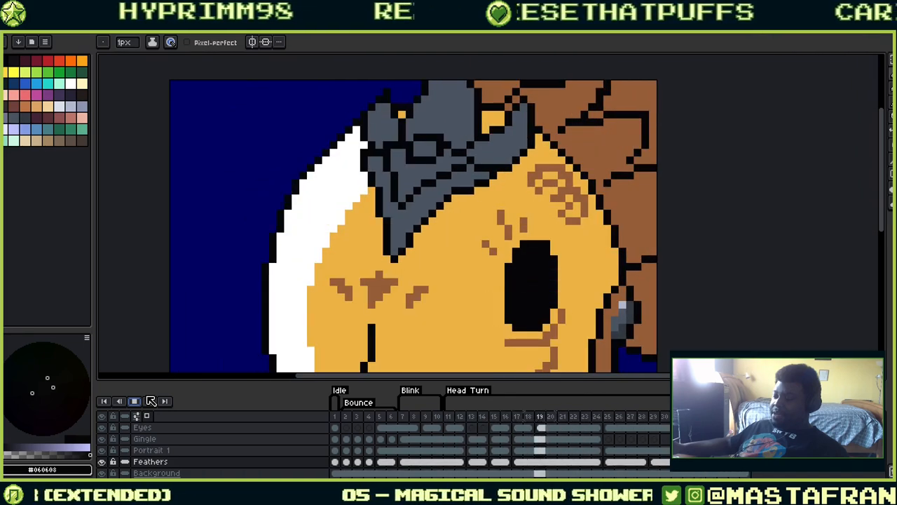
key("Return")
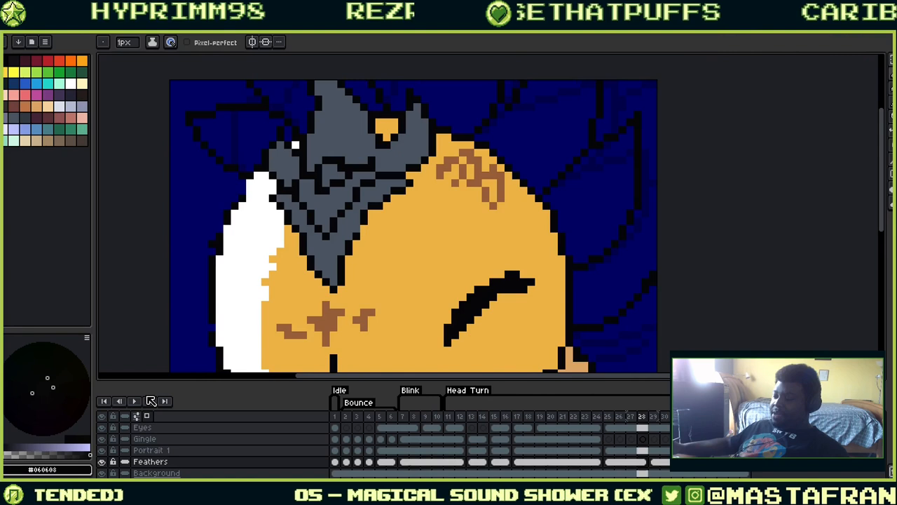
Lengthen the Head Turn by one frame past frame 30 on the Feathers layer and play it back
left_click(655, 463)
left_click(665, 463)
left_click(677, 464)
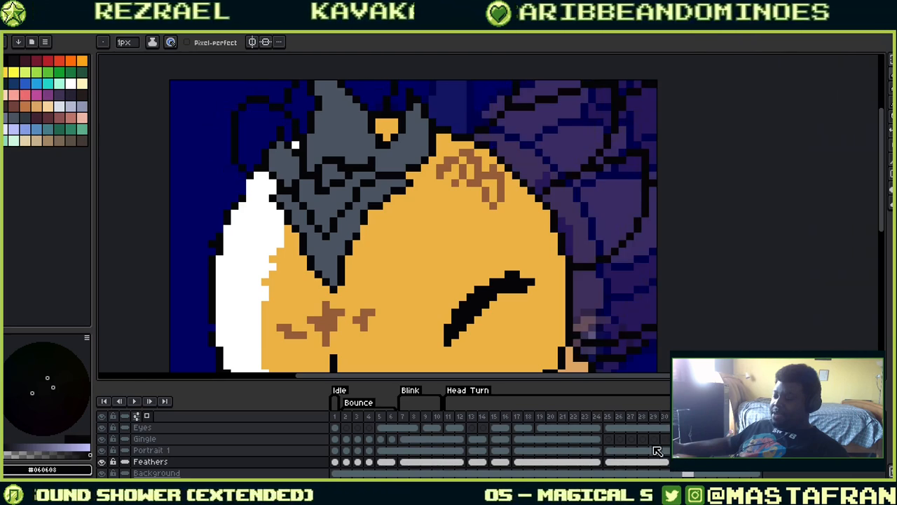
left_click(136, 402)
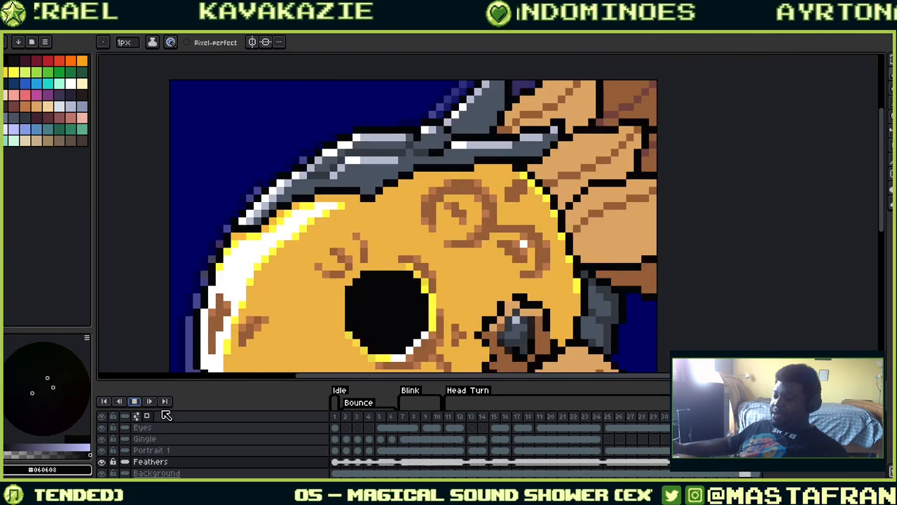
left_click(140, 408)
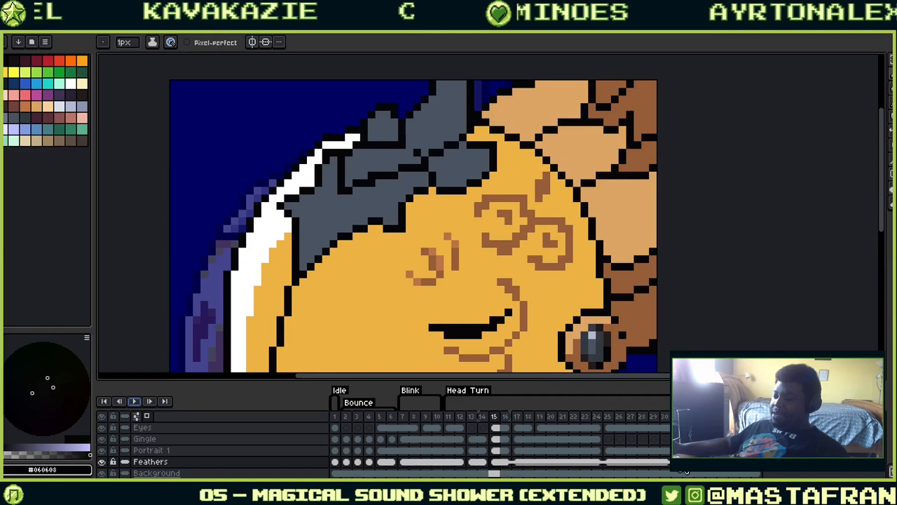
Add further frames past frame 30 to extend the alternating feather drawings, and replay the animation to judge the timing
left_click(679, 464)
key("Left")
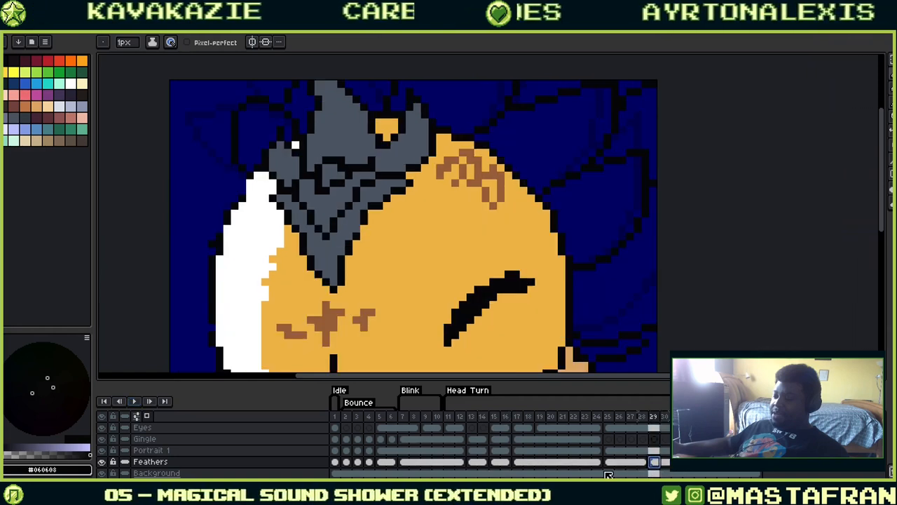
left_click(687, 464)
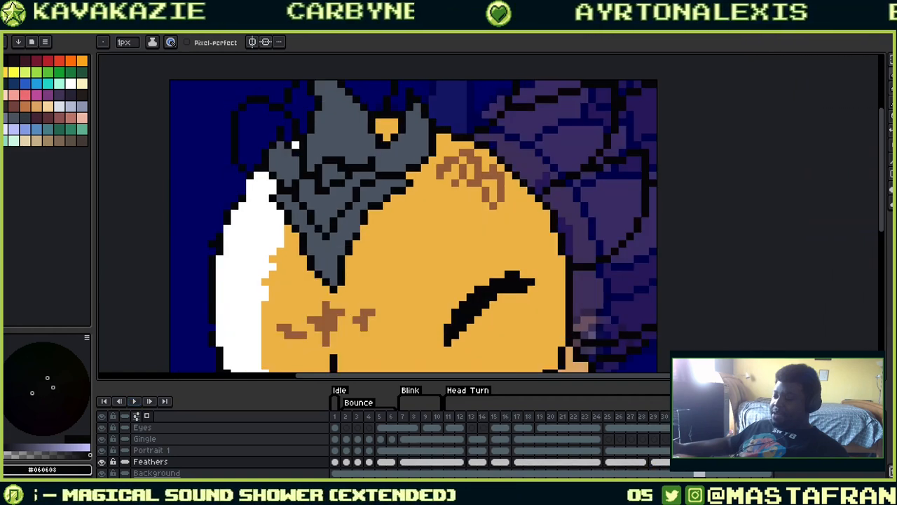
left_click(138, 402)
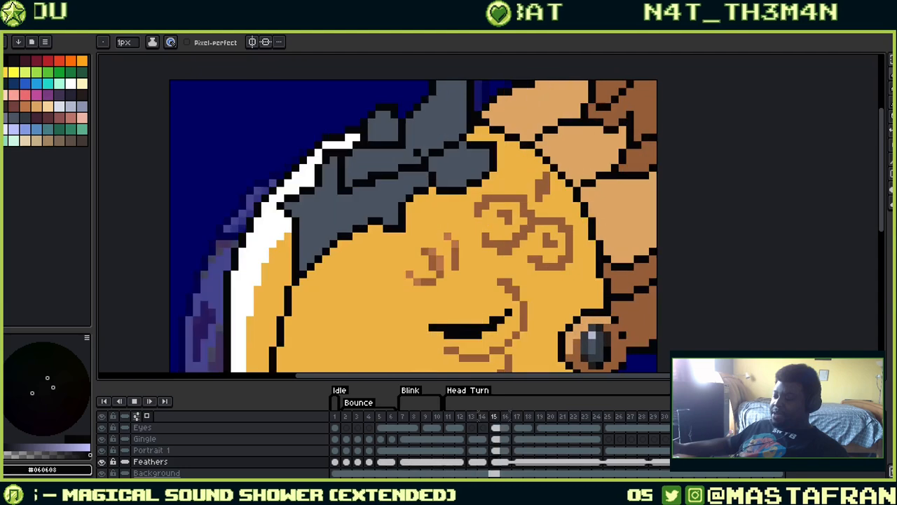
left_click(137, 405)
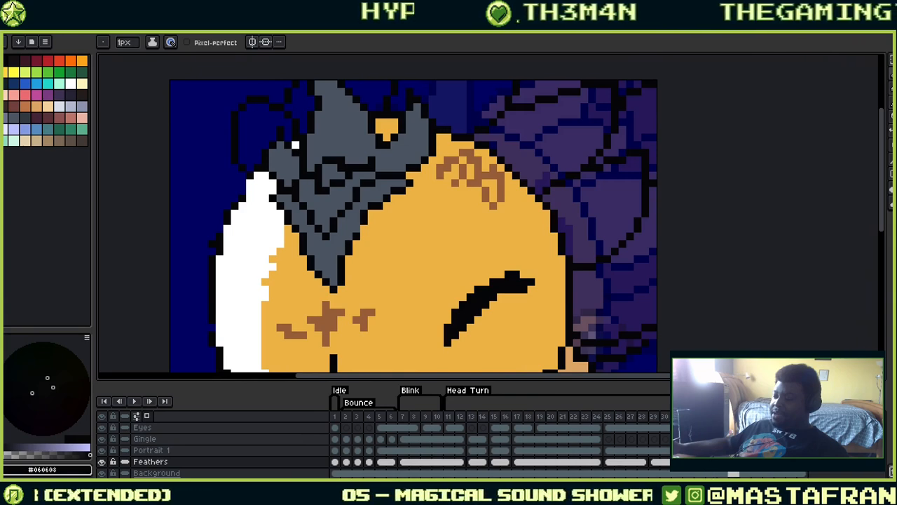
left_click(134, 402)
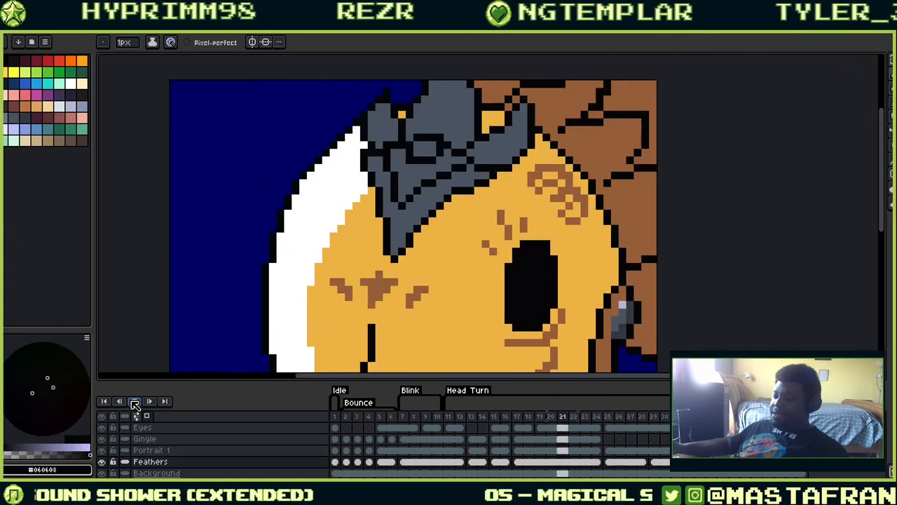
left_click(134, 402)
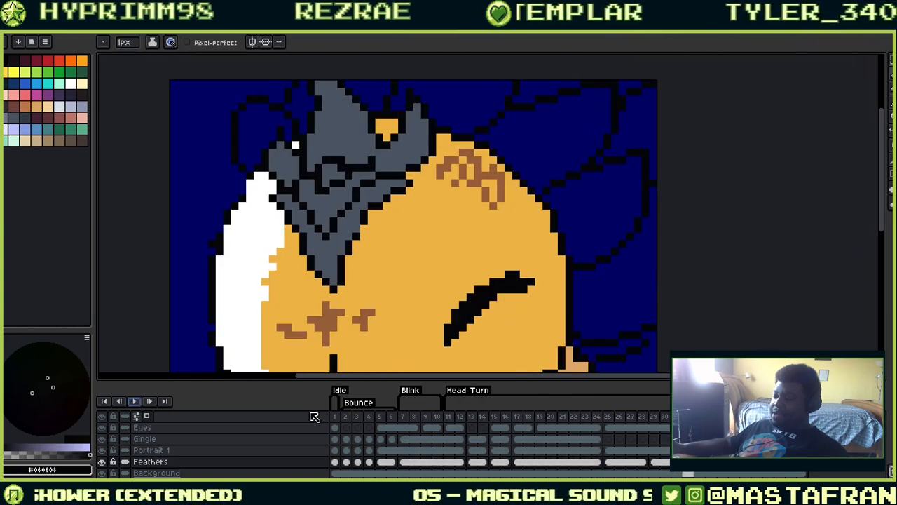
Play the animation from frame 2 to review the whole portrait's motion
left_click(349, 418)
left_click(138, 402)
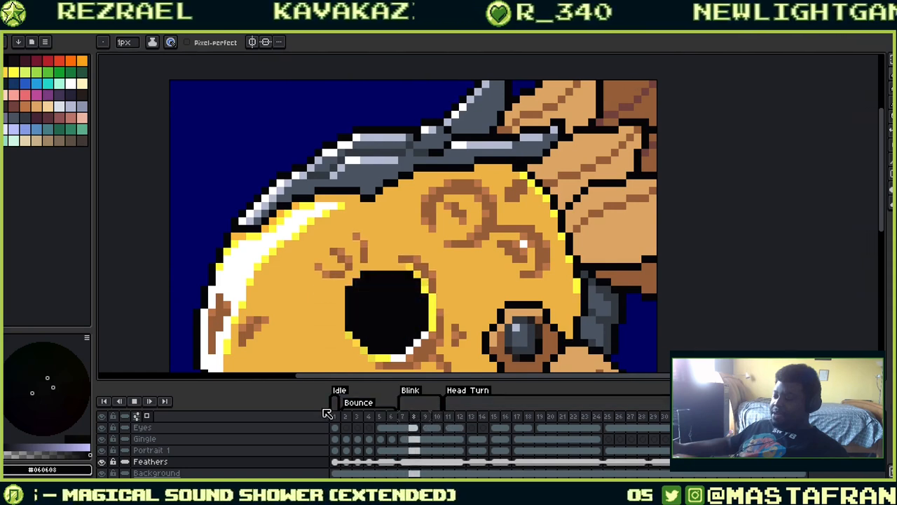
scroll(398, 225, "down", 1)
scroll(399, 224, "down", 3)
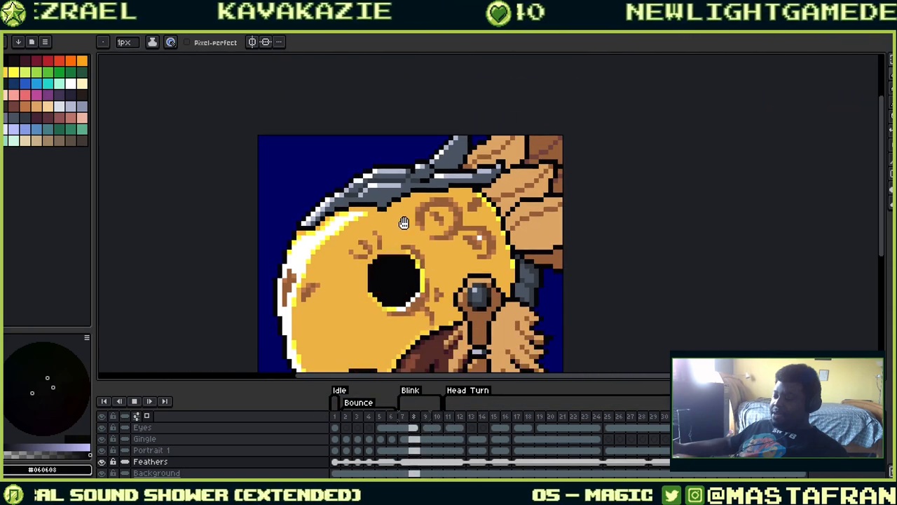
left_click_drag(416, 227, 370, 175)
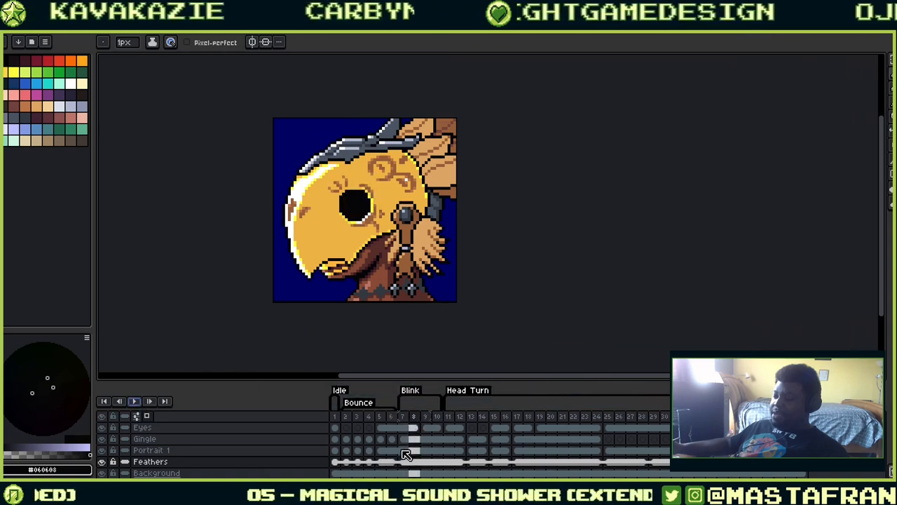
Inspect the Feathers cels on frames 3 and 5 and the Eyes cels on frames 9, 19 and 15, and replay the animation
left_click(359, 463)
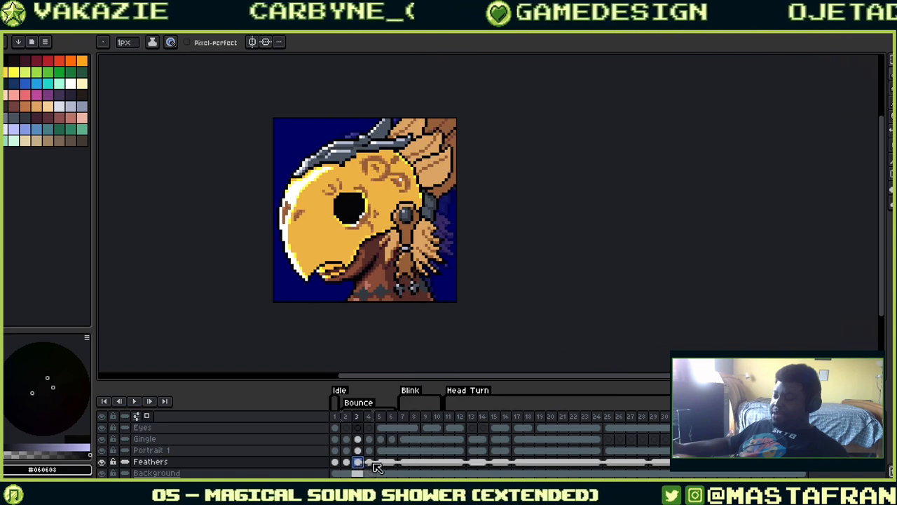
left_click(381, 463)
left_click(428, 428)
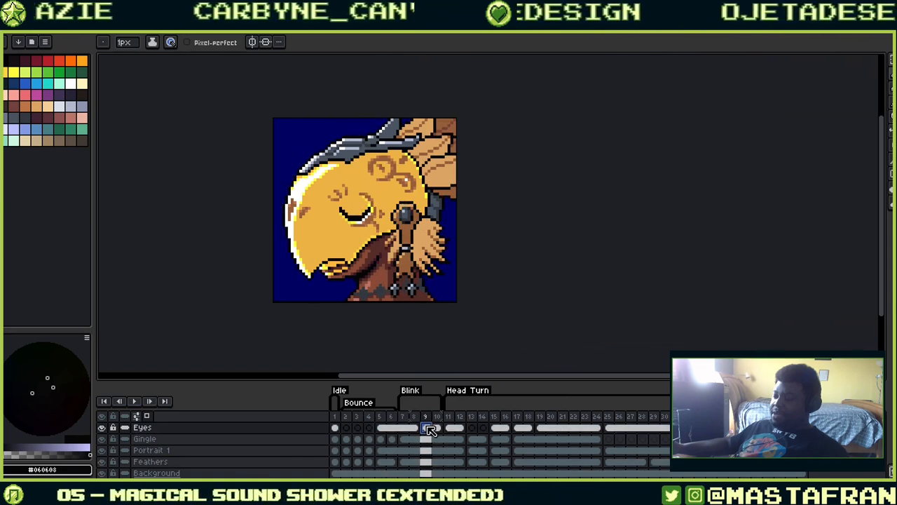
left_click(542, 428)
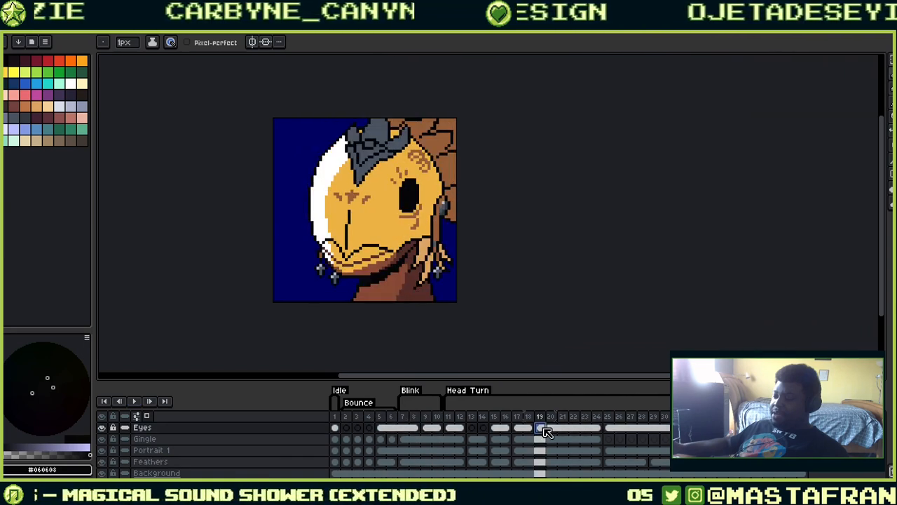
left_click(495, 429)
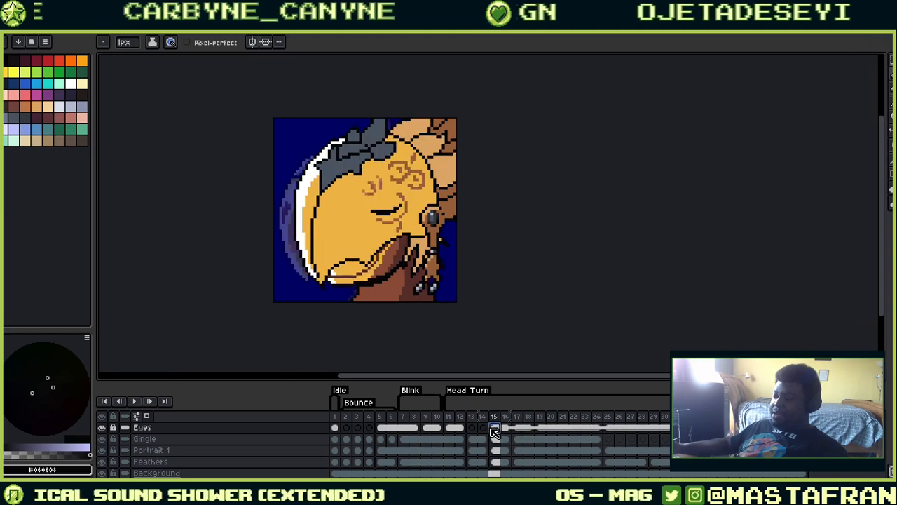
left_click(140, 403)
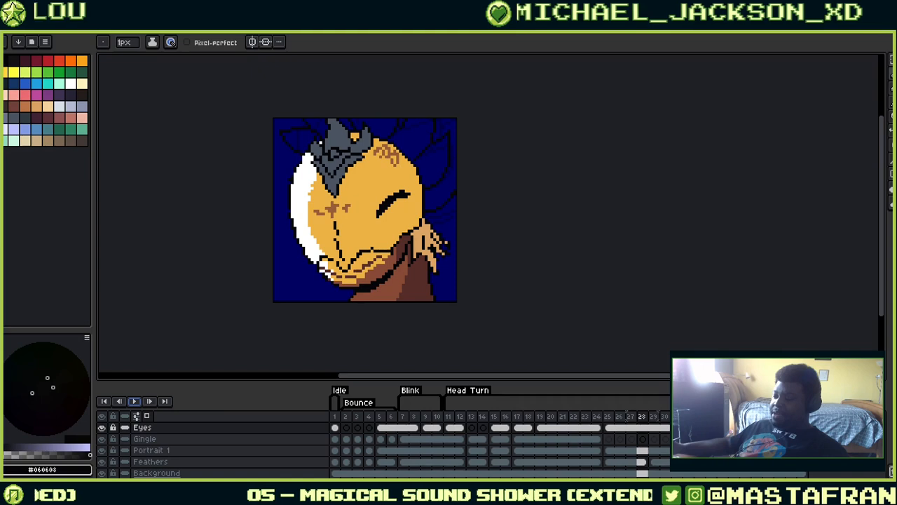
Compare the Head Turn poses on frames 22, 17, 25, 28 and 30
left_click(602, 419)
left_click(581, 427)
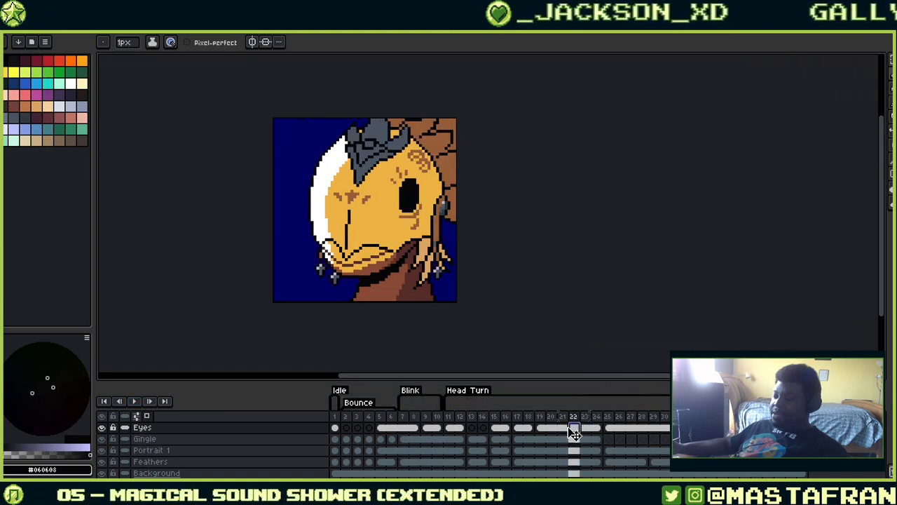
left_click(521, 426)
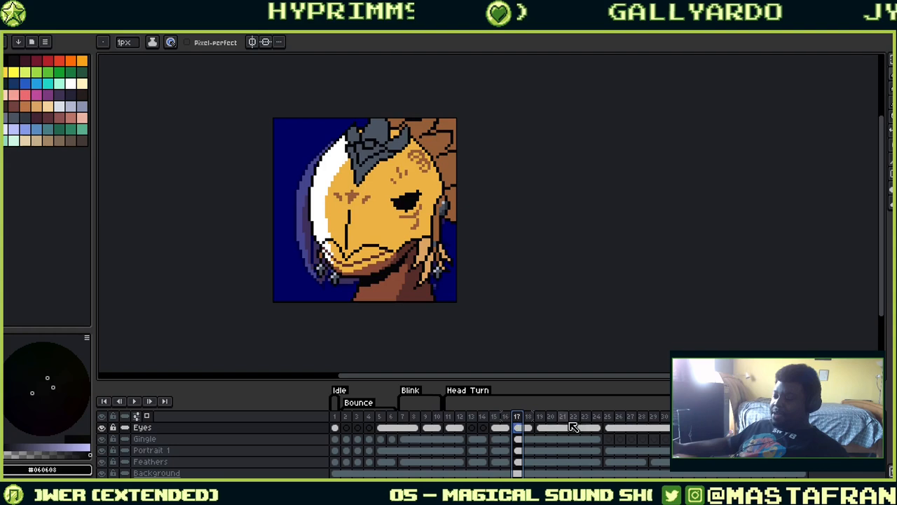
left_click(608, 426)
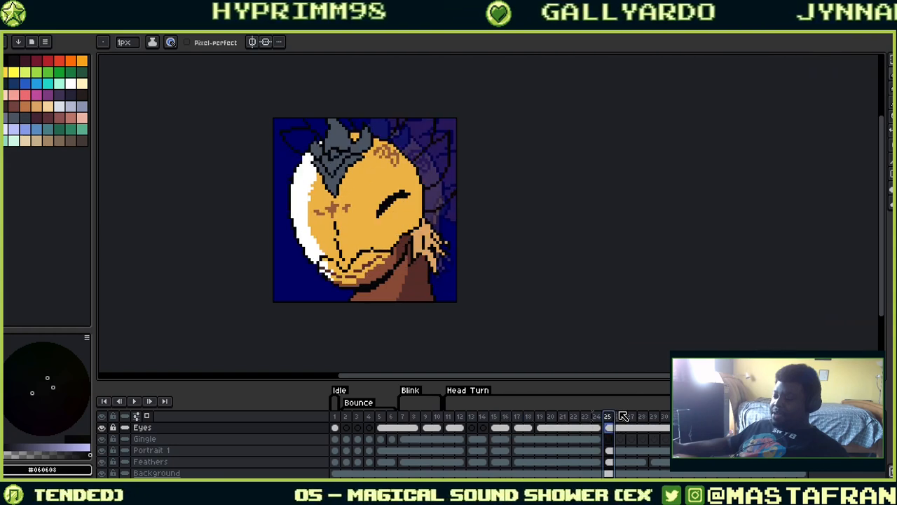
left_click(642, 416)
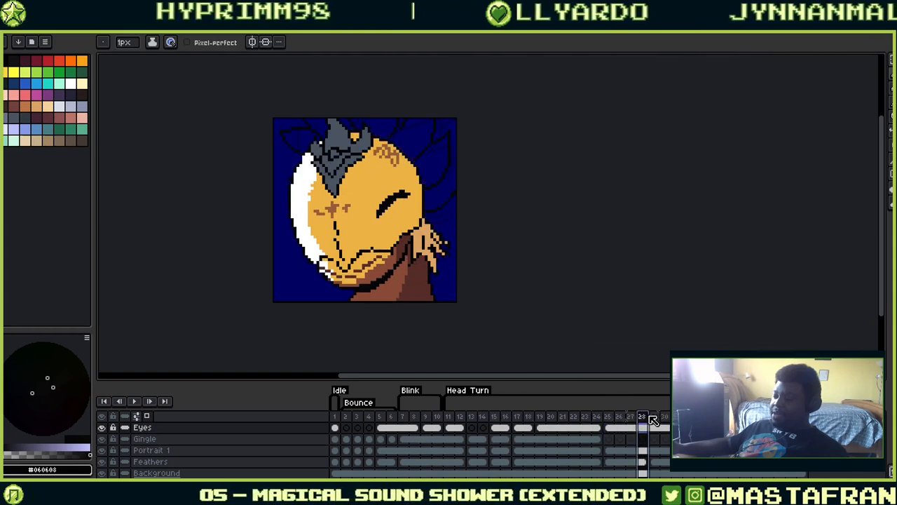
left_click(664, 416)
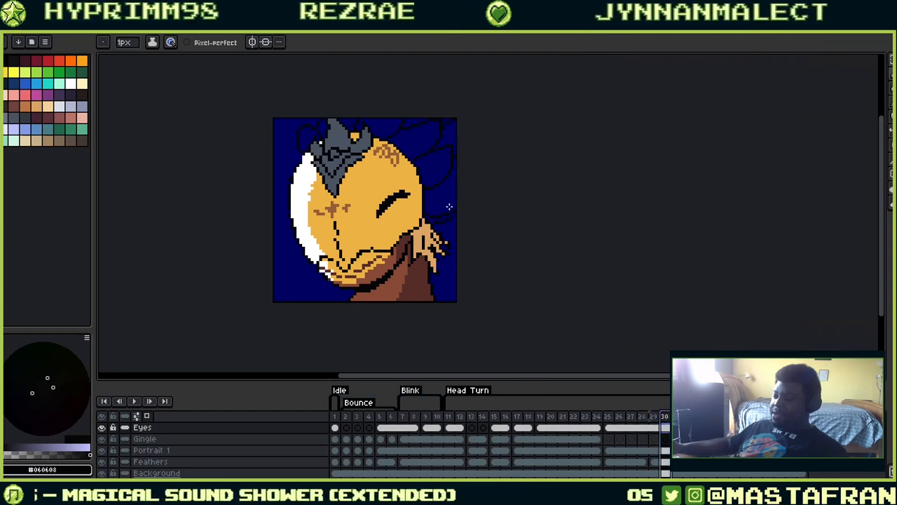
scroll(449, 207, "up", 6)
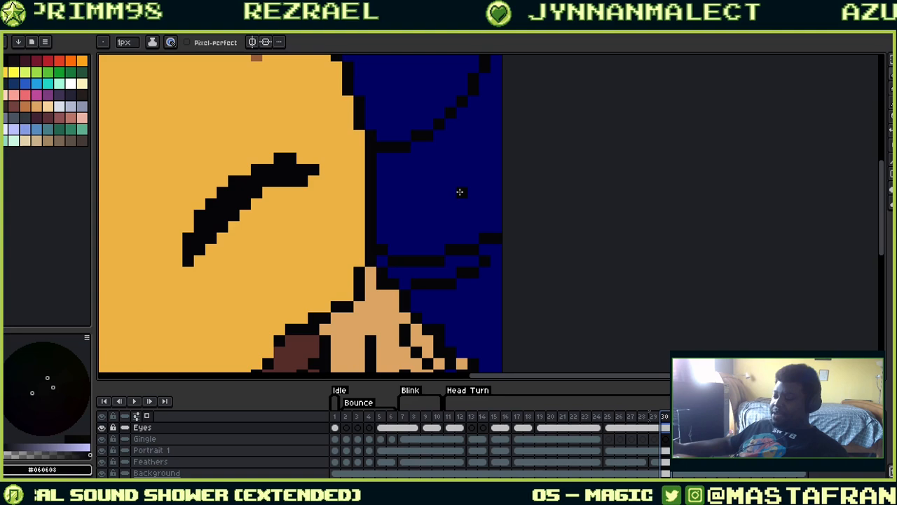
key("q")
mouse_move(497, 172)
left_mouse_down()
mouse_move(457, 339)
mouse_move(500, 315)
left_mouse_up()
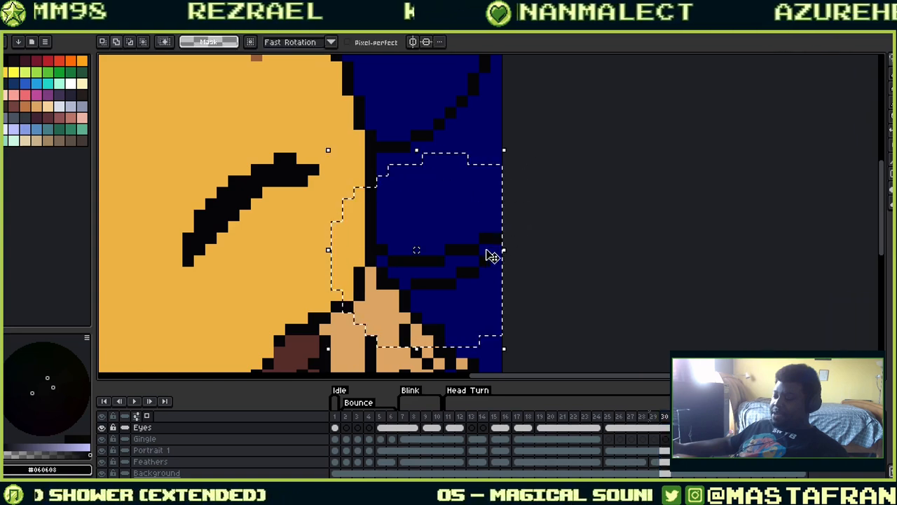
left_click_drag(486, 247, 486, 199)
key("ctrl+z")
On the Feathers layer at frame 29, lasso the lowest feather outline beside the cheek and move it upward
left_click(657, 462)
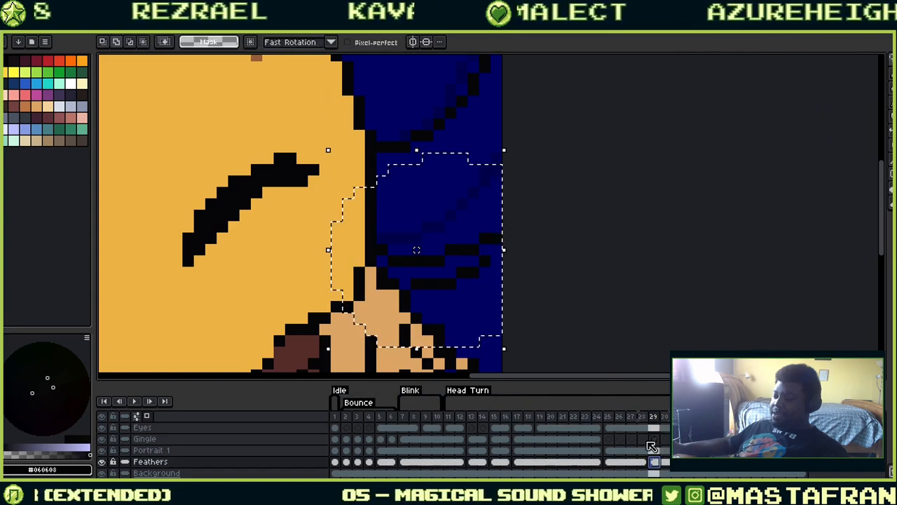
left_click(530, 252)
mouse_move(500, 193)
left_mouse_down()
mouse_move(356, 254)
mouse_move(500, 319)
left_mouse_up()
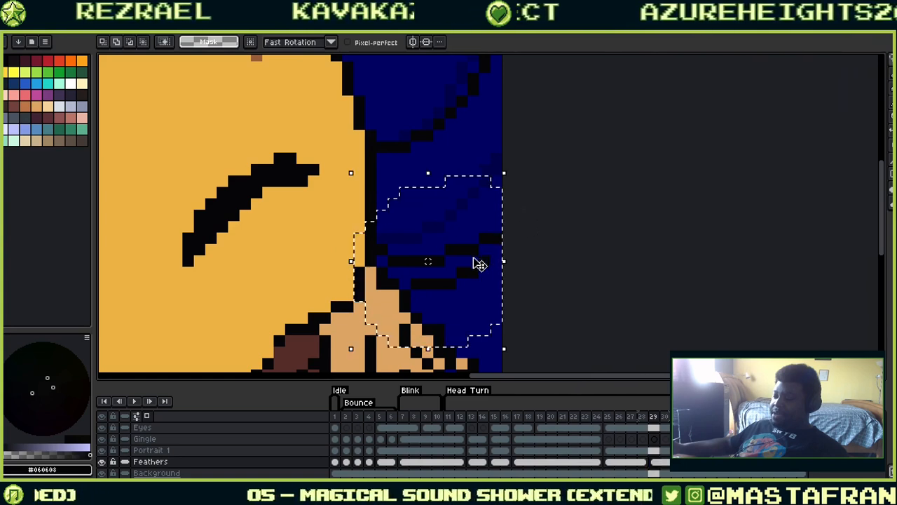
left_click_drag(476, 247, 478, 186)
On the Feathers layer at frame 27, lasso the lowest feather outline beside the cheek and move it up about 4 pixels
left_click(633, 462)
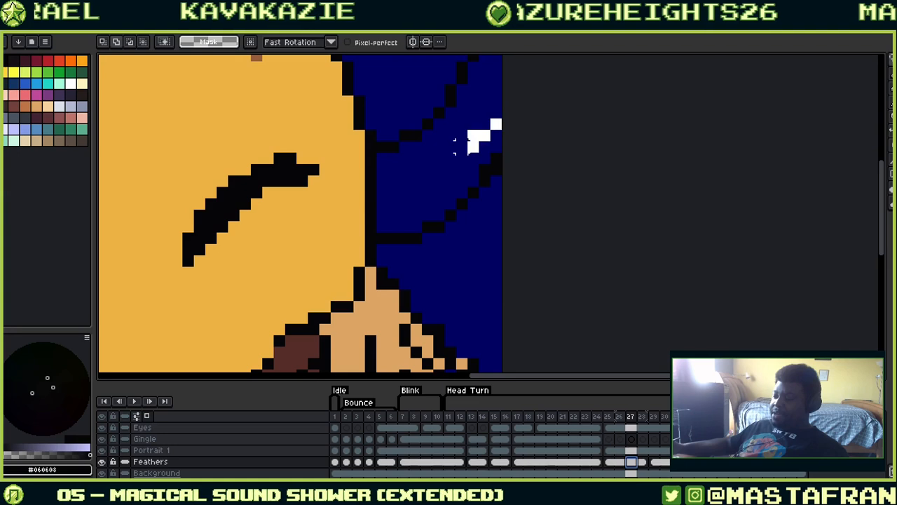
left_click_drag(454, 144, 459, 151)
left_click_drag(485, 197, 486, 162)
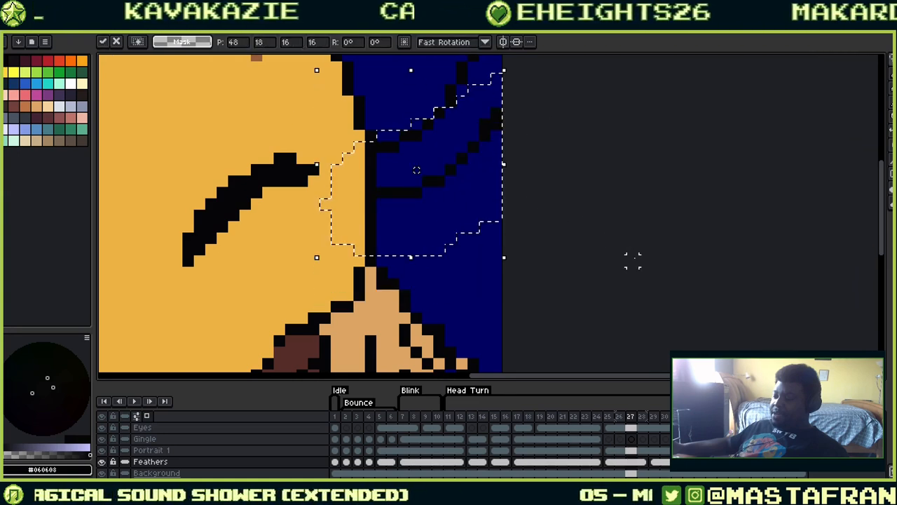
left_click(632, 238)
scroll(632, 238, "down", 4)
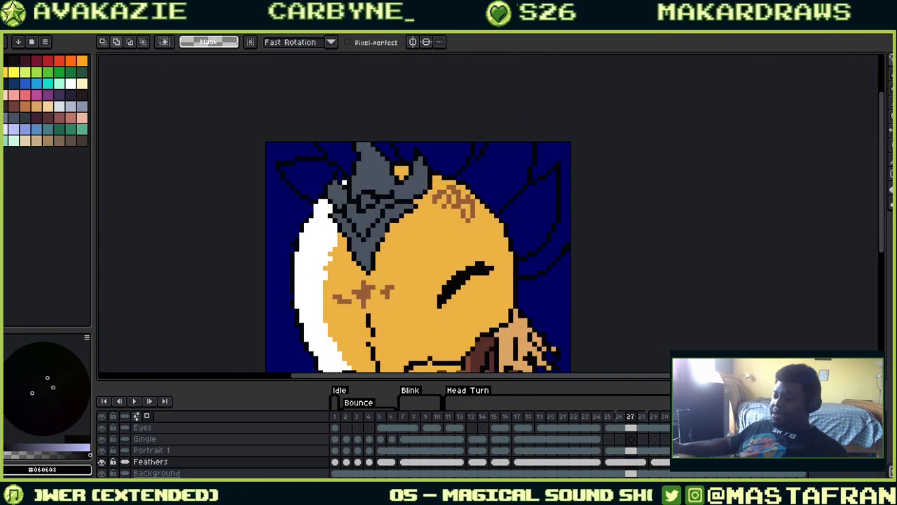
Bring up the character reference board and examine the coloured profile head's feathers and mask details
left_click_drag(895, 309, 349, 197)
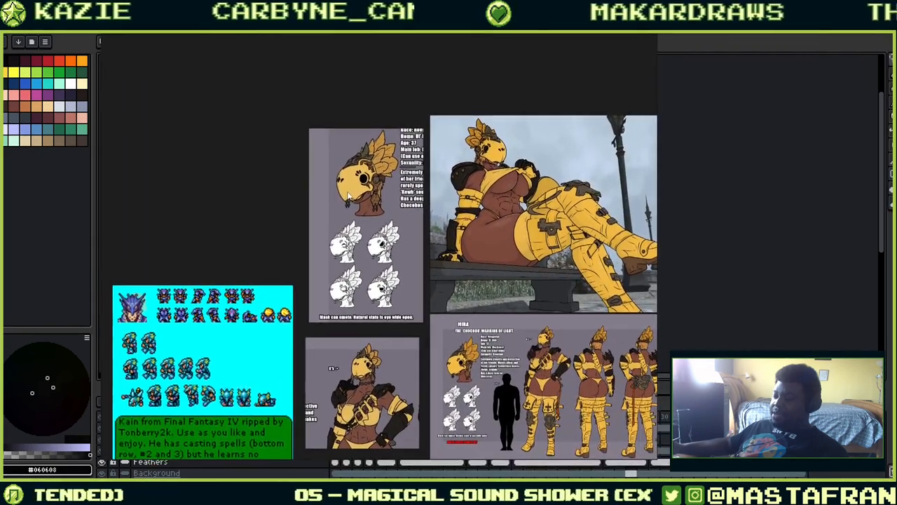
left_click_drag(398, 279, 352, 207)
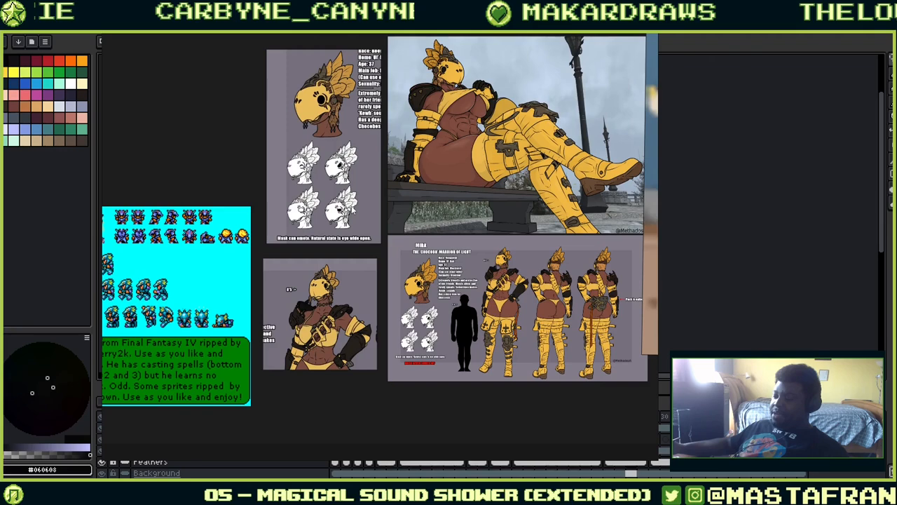
scroll(307, 136, "up", 3)
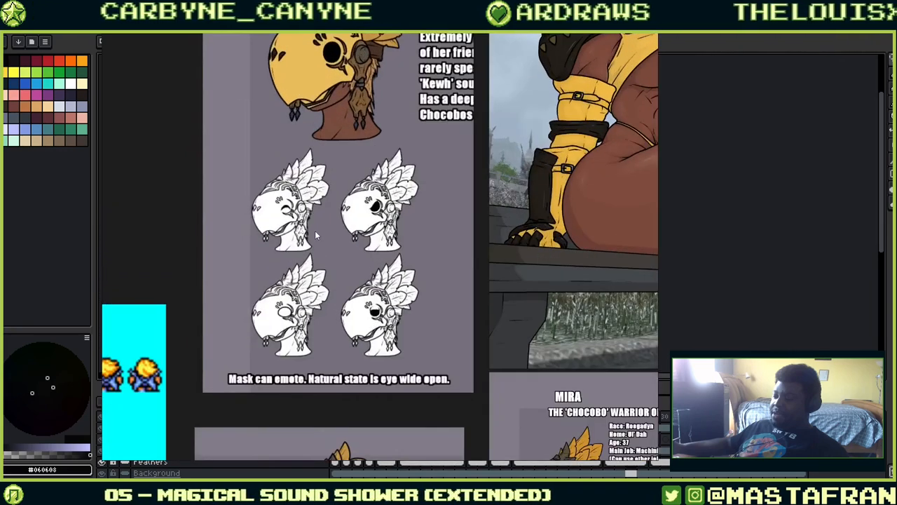
left_click_drag(315, 231, 447, 298)
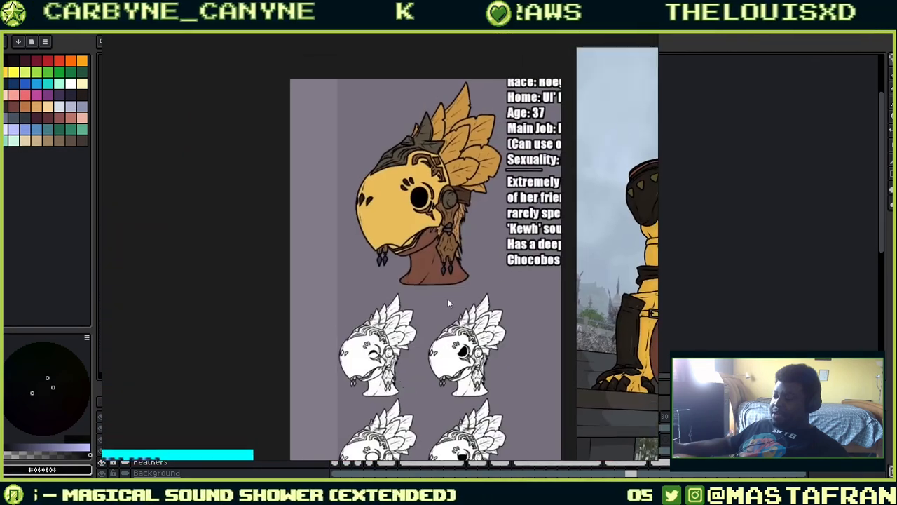
scroll(419, 173, "up", 2)
scroll(498, 211, "up", 1)
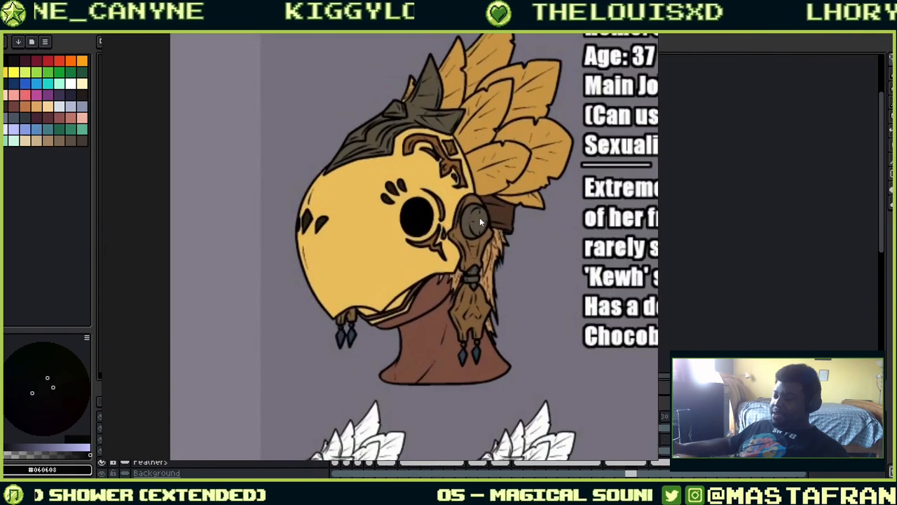
scroll(514, 258, "down", 2)
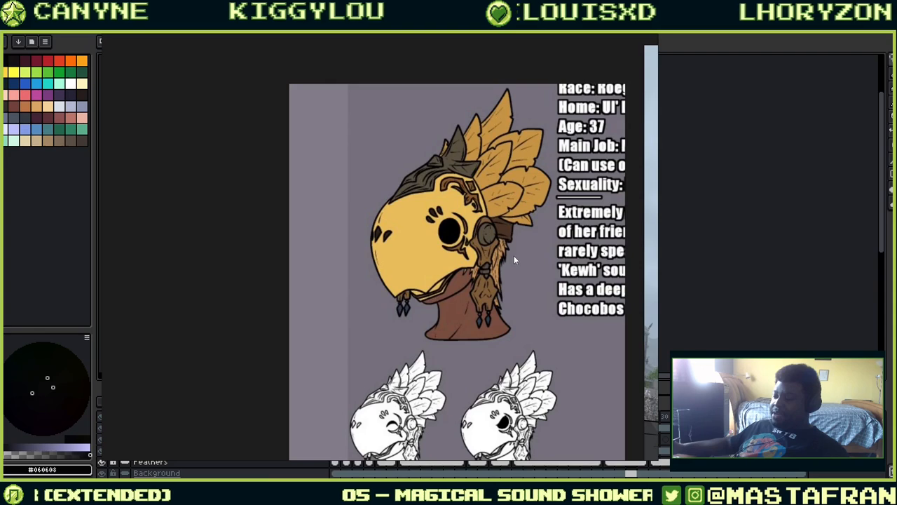
Examine the mask expression sketches and full-body references on the board, and return to the sprite canvas
left_click_drag(457, 173, 429, 150)
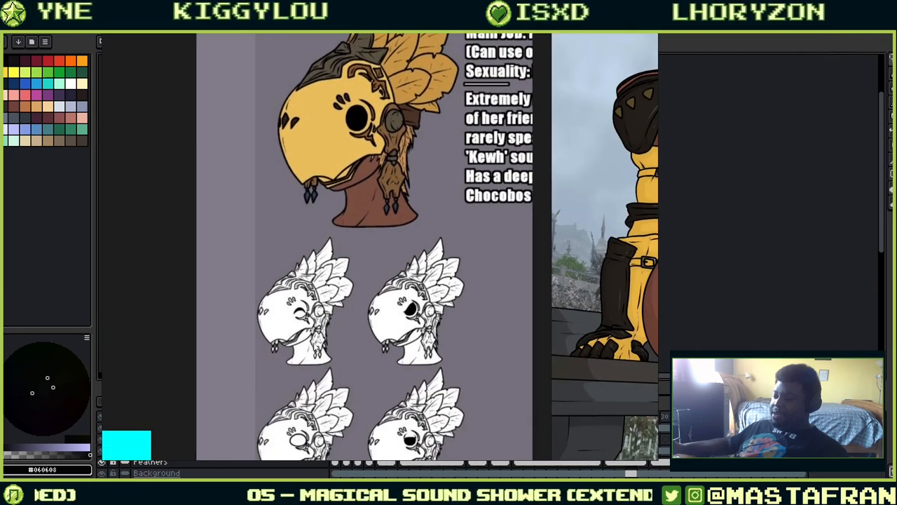
left_click_drag(420, 281, 399, 178)
scroll(309, 256, "down", 3)
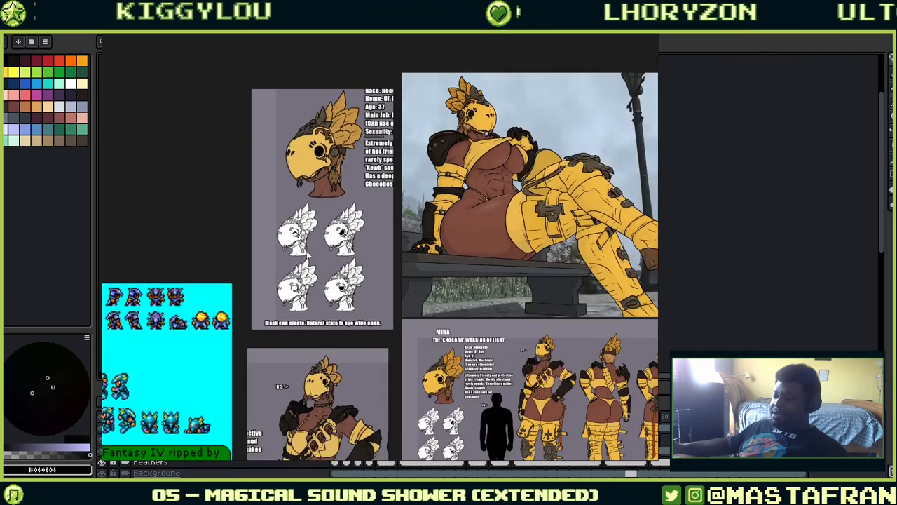
left_click_drag(311, 346, 263, 286)
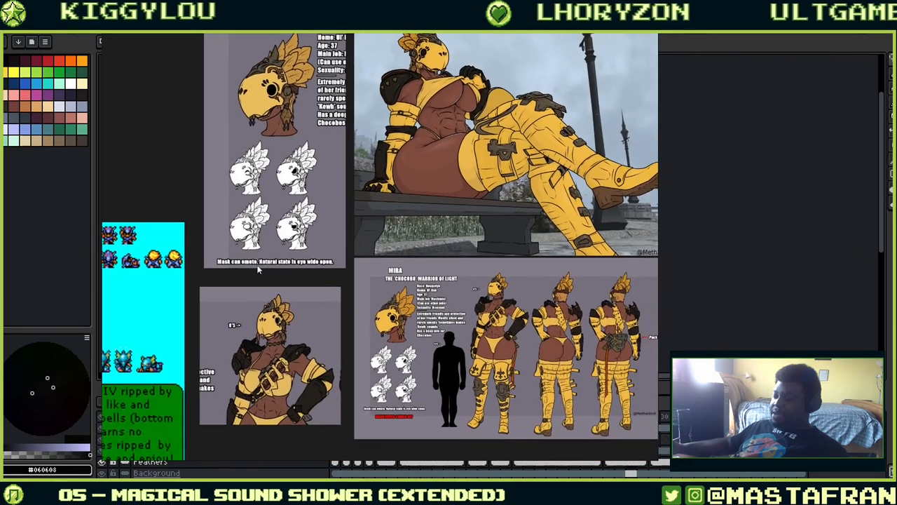
scroll(344, 227, "down", 3)
mouse_move(344, 228)
left_mouse_down()
mouse_move(155, 269)
mouse_move(173, 265)
mouse_move(201, 277)
left_mouse_up()
left_click_drag(344, 242, 896, 179)
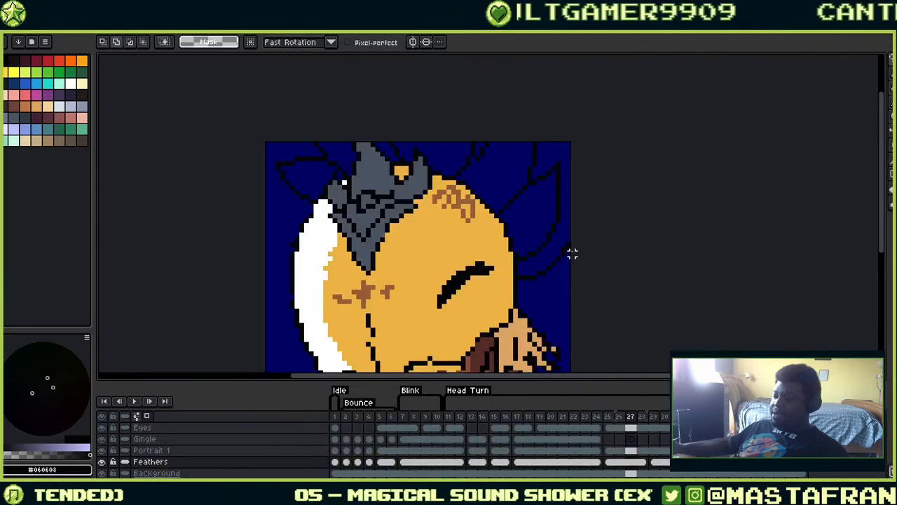
Extend the lowest feather outline on frame 27 to the canvas's right edge with black Pencil pixels
key("b")
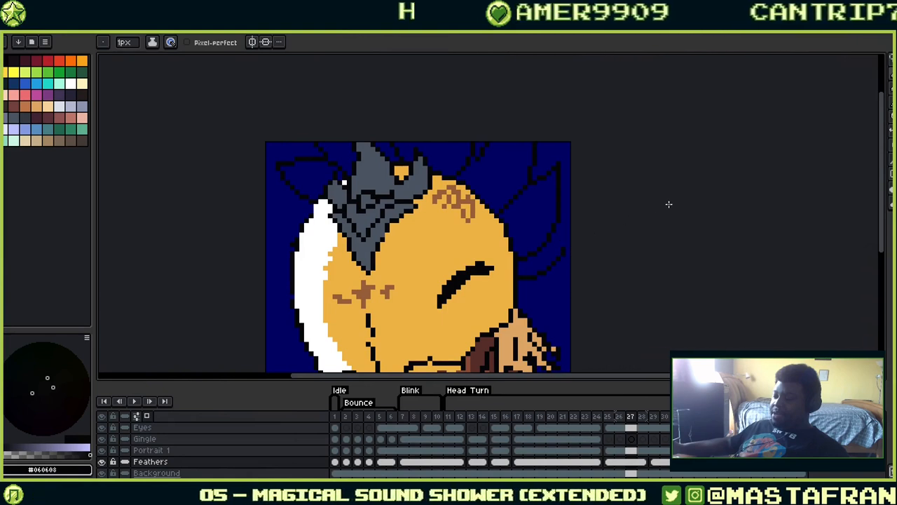
scroll(683, 247, "up", 1)
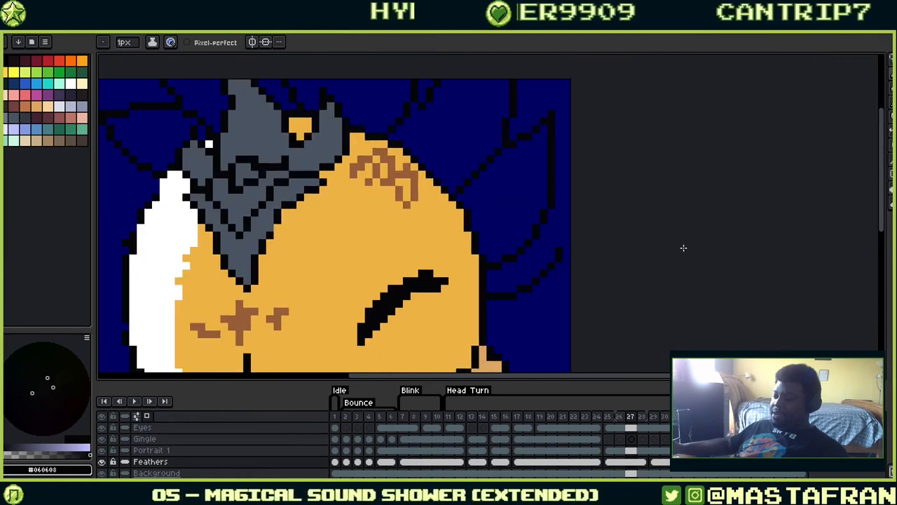
left_click(561, 248, "alt")
left_click(566, 243)
Step backward through the Head Turn from frame 27 to frame 12 and return to frame 15 to compare the feather poses
key("Left")
key("Left")
key("Left")
key("Left")
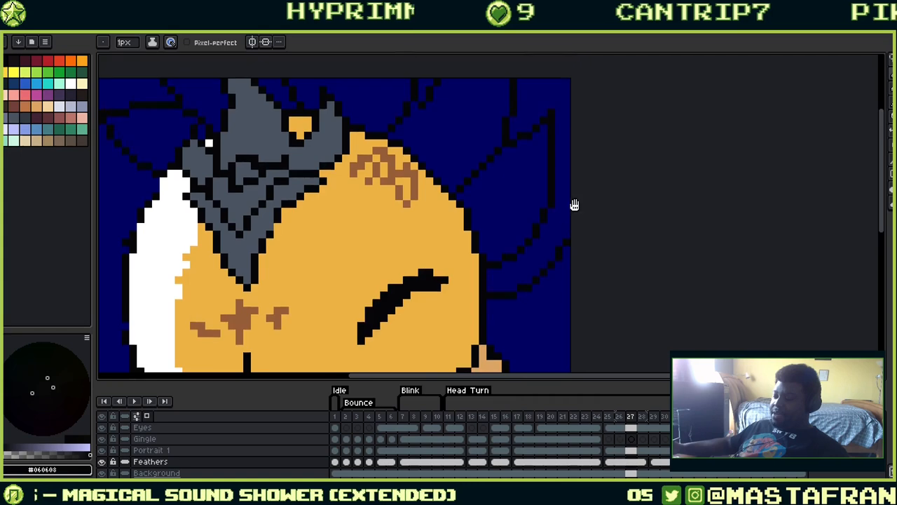
key("Left")
key("Left")
key("Left")
key("Left")
key("Left")
key("Left")
key("Left")
key("Left")
key("Left")
key("Left")
key("Left")
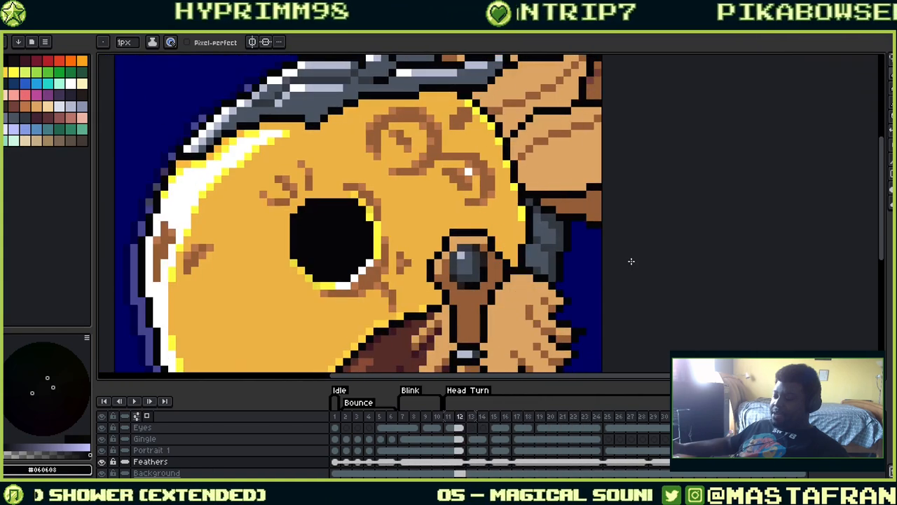
key("Right")
key("Right")
key("Right")
left_click_drag(615, 248, 621, 234)
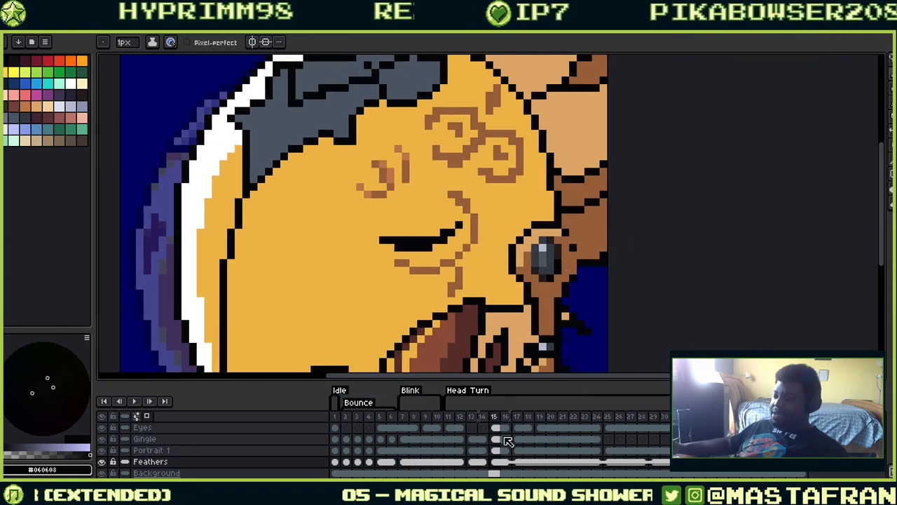
Select the lowest feather's tip on frame 15 of the Feathers layer, move it slightly upward, and return to the Pencil
left_click(497, 463)
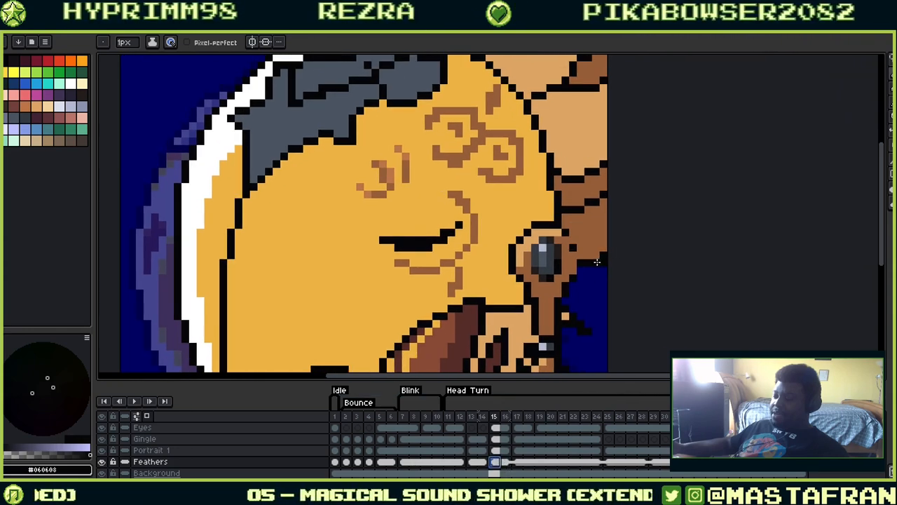
key("m")
left_click_drag(609, 241, 566, 283)
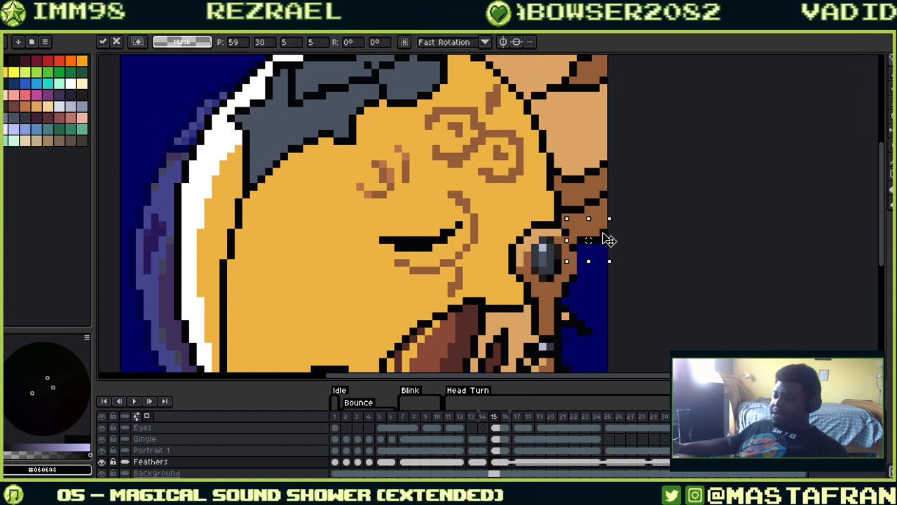
left_click(611, 241)
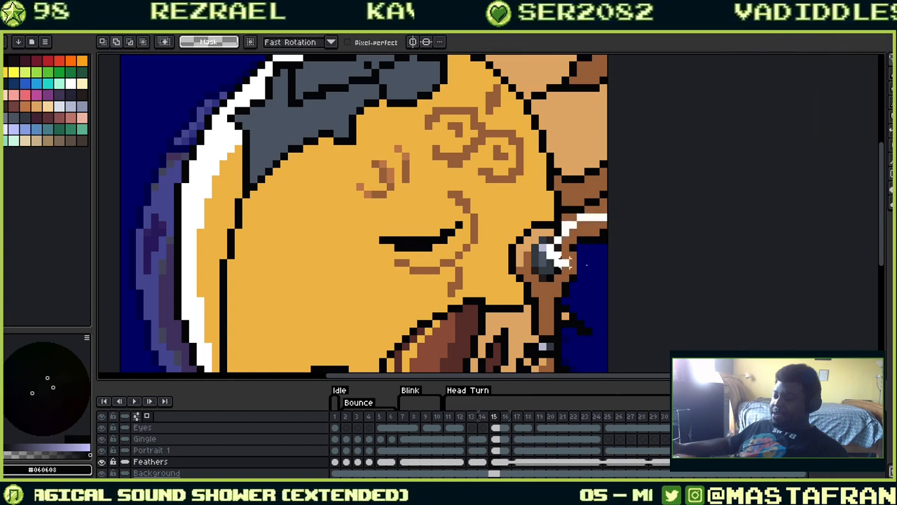
left_click_drag(608, 236, 609, 232)
key("Return")
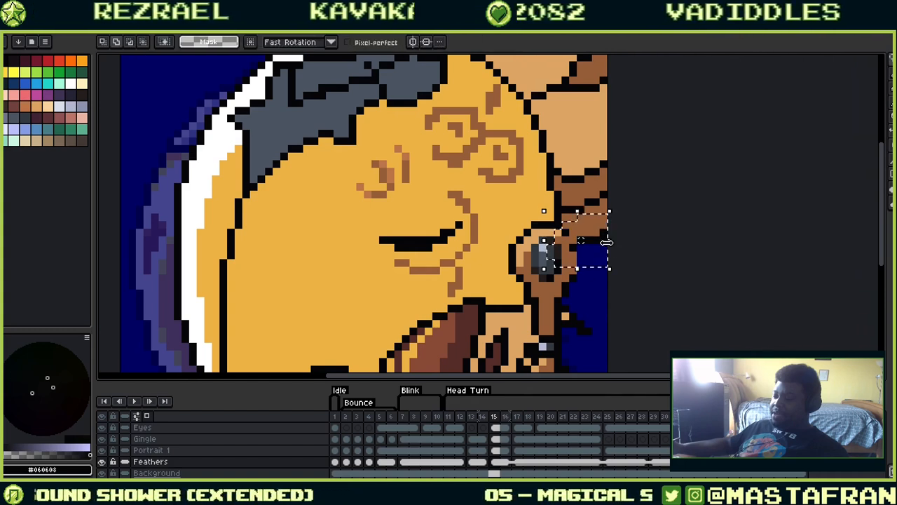
left_click_drag(581, 225, 607, 241)
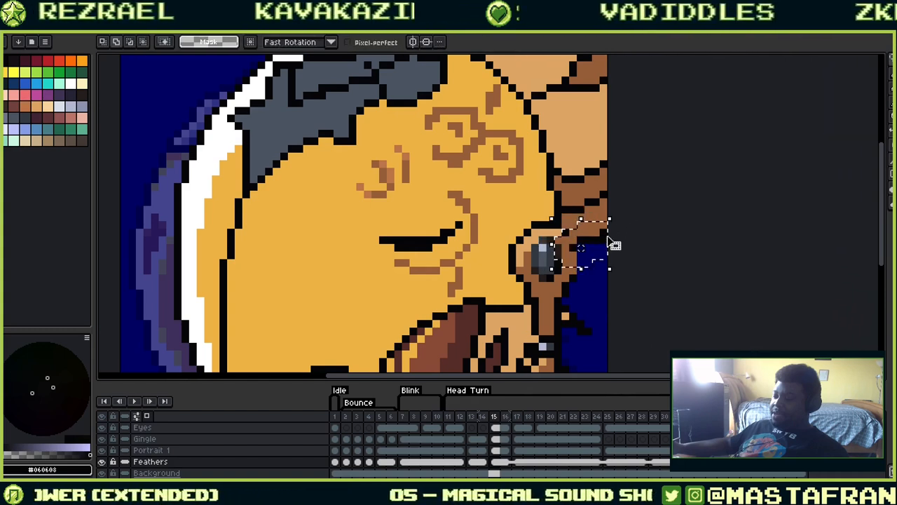
left_click(601, 267)
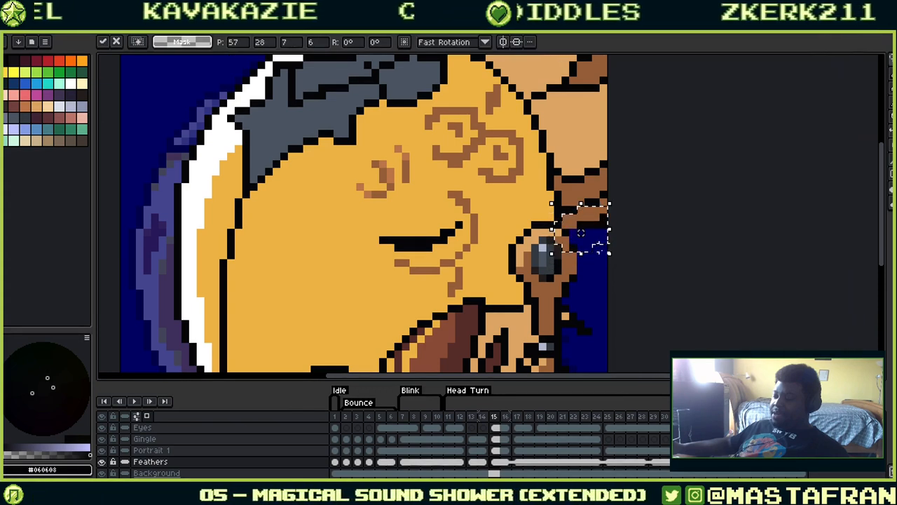
key("b")
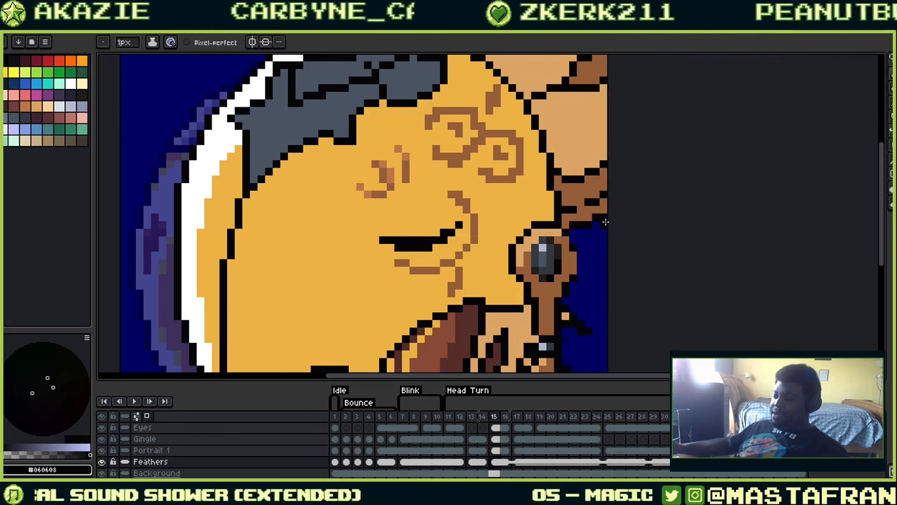
Trim the lowest feather's underside on frame 19 and redraw its edge to the canvas border with black pixels
key("Left")
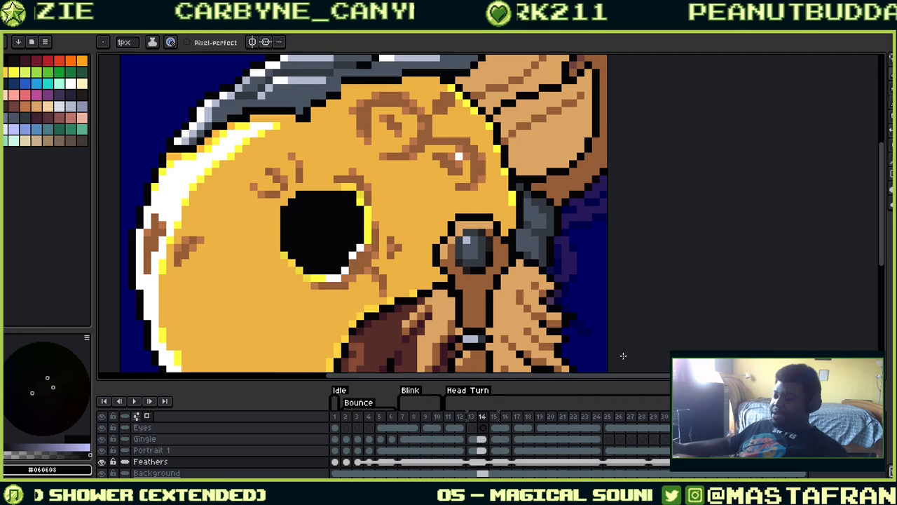
key("Right")
key("Right")
key("Right")
key("Right")
key("Right")
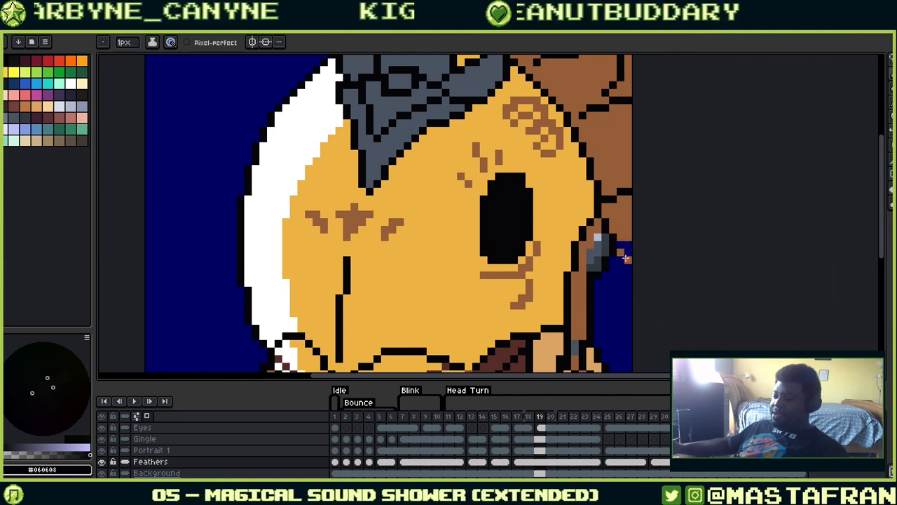
left_click(621, 237)
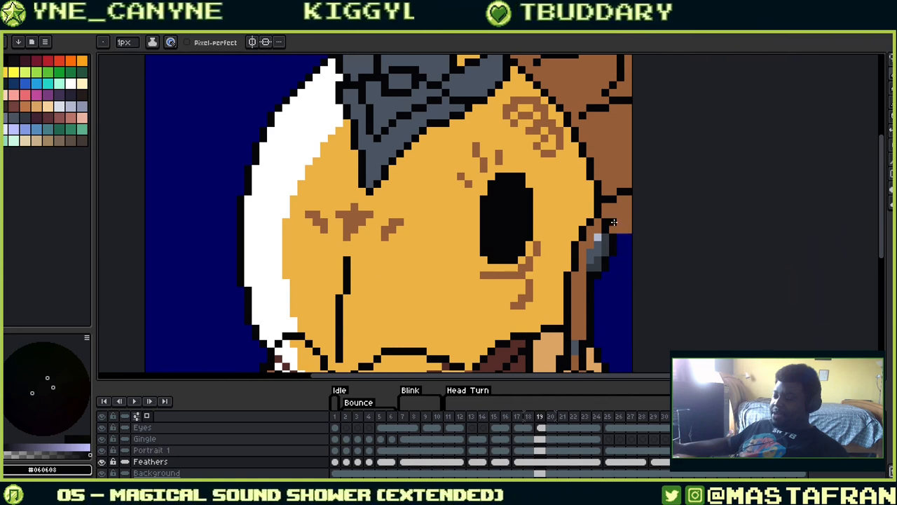
left_click_drag(613, 230, 641, 233)
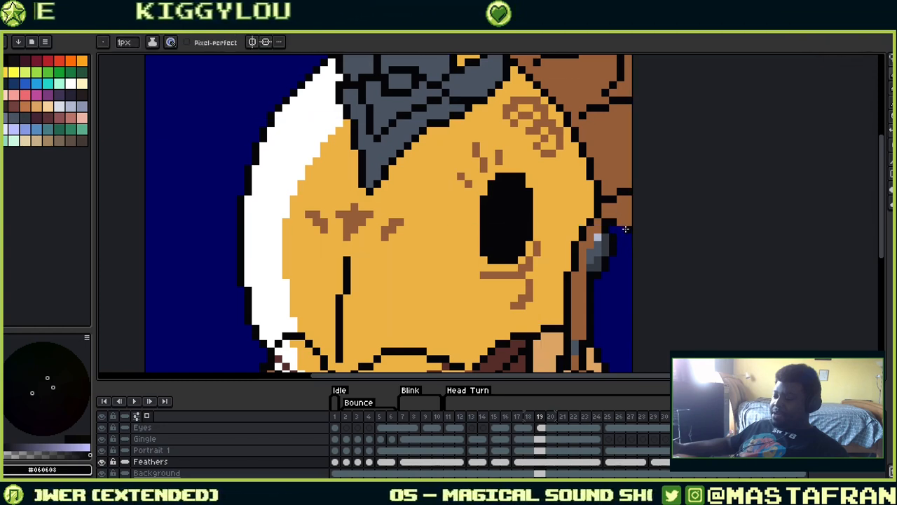
Outline the feather area behind the far horn at the top of the head on frame 19 and fill it with brown #945d38
scroll(646, 205, "up", 2)
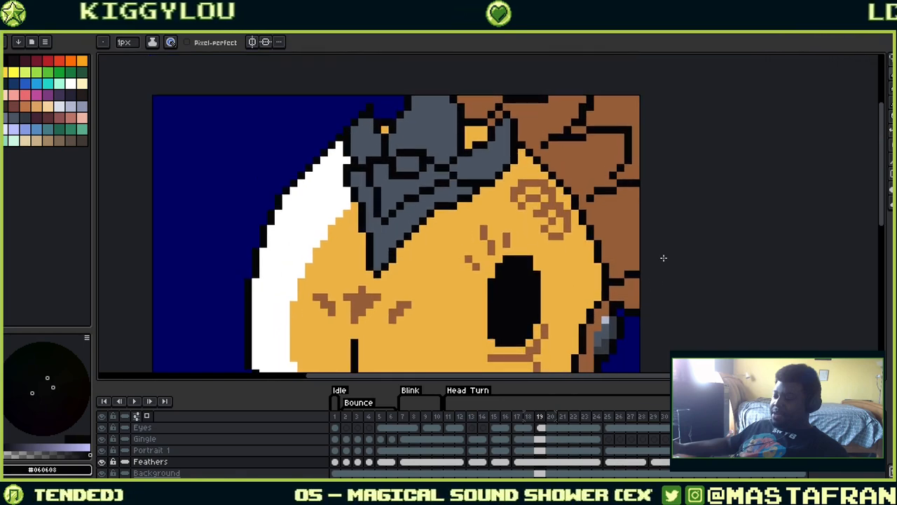
left_click_drag(572, 133, 658, 196)
mouse_move(450, 168)
left_mouse_down()
mouse_move(468, 148)
mouse_move(443, 176)
mouse_move(436, 157)
mouse_move(444, 159)
left_mouse_up()
key("ctrl+z")
key("ctrl+z")
left_click(574, 163, "alt")
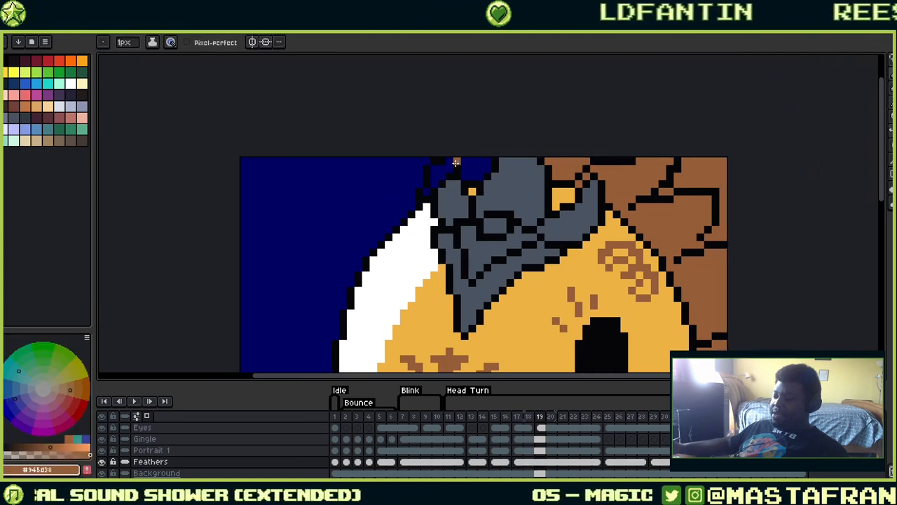
key("g")
left_click(438, 171)
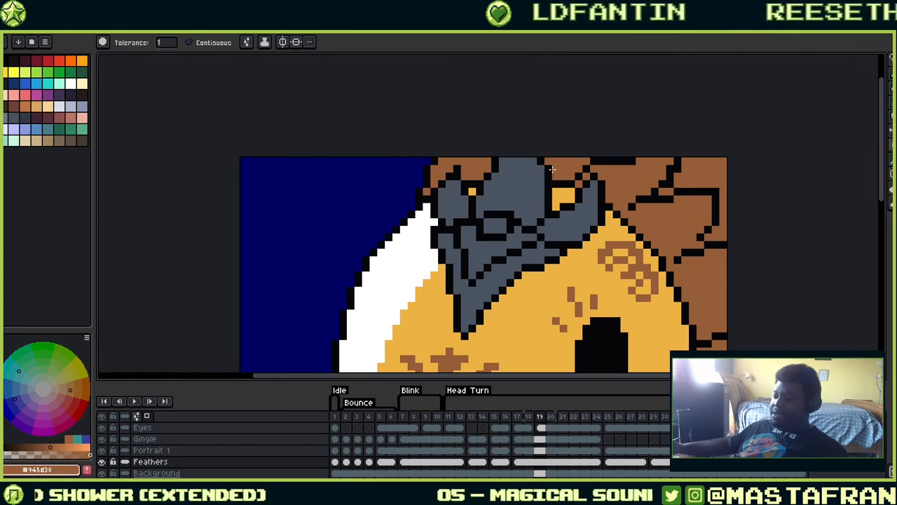
Sample light tan #dba463 from the earlier pose's feathers and fill the front and behind-the-horn feathers with it on frame 17
scroll(679, 117, "down", 3)
scroll(679, 116, "right", 3)
key("Left")
key("Left")
key("Left")
key("Left")
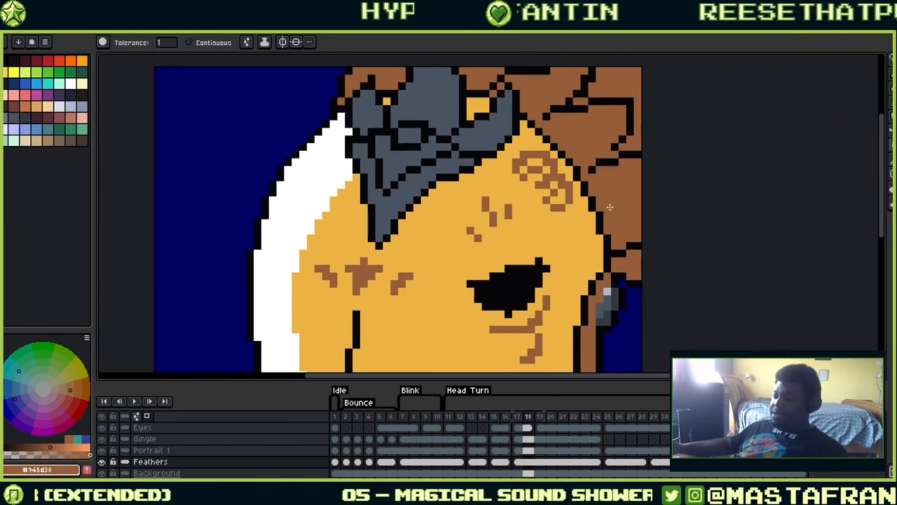
left_click(627, 191, "alt")
key("Right")
key("Right")
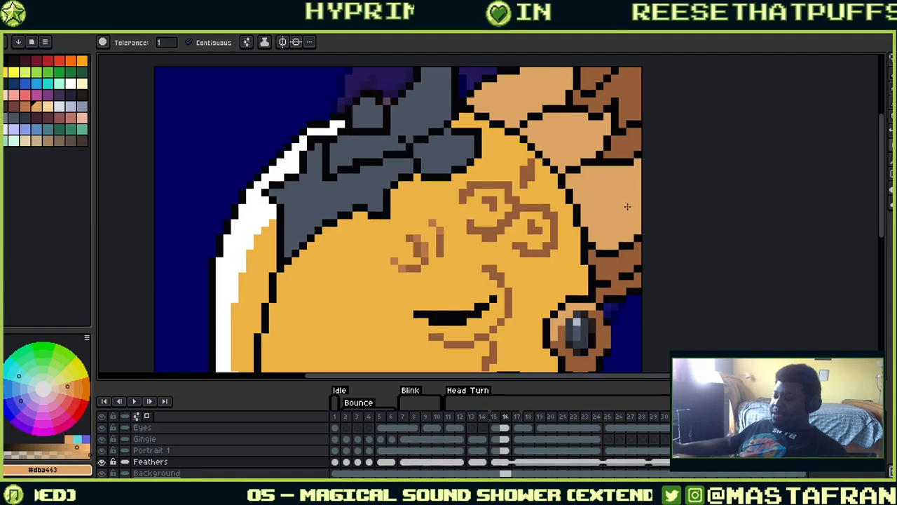
key("b")
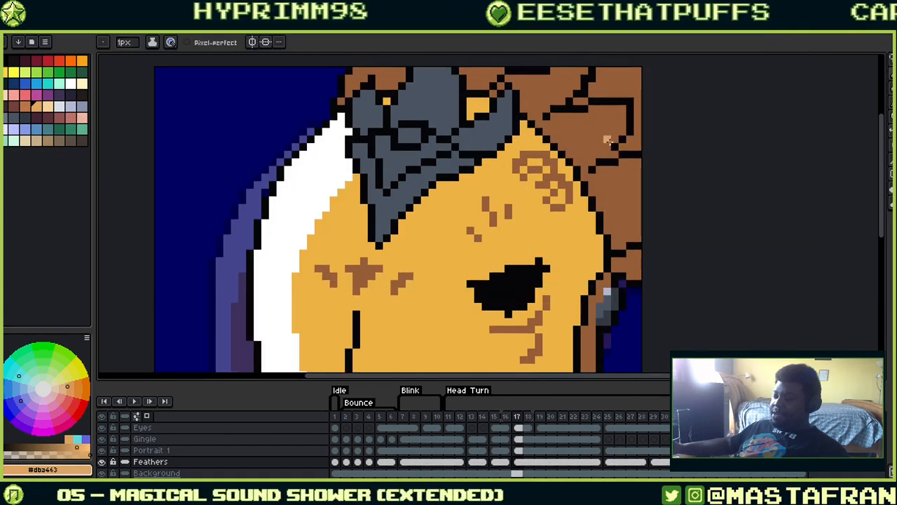
key("g")
left_click(618, 150)
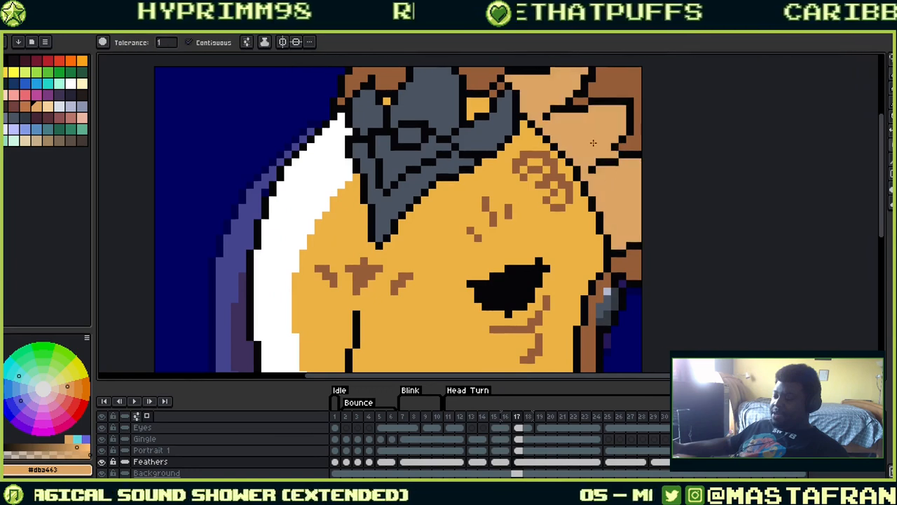
left_click(495, 71)
left_click(396, 70)
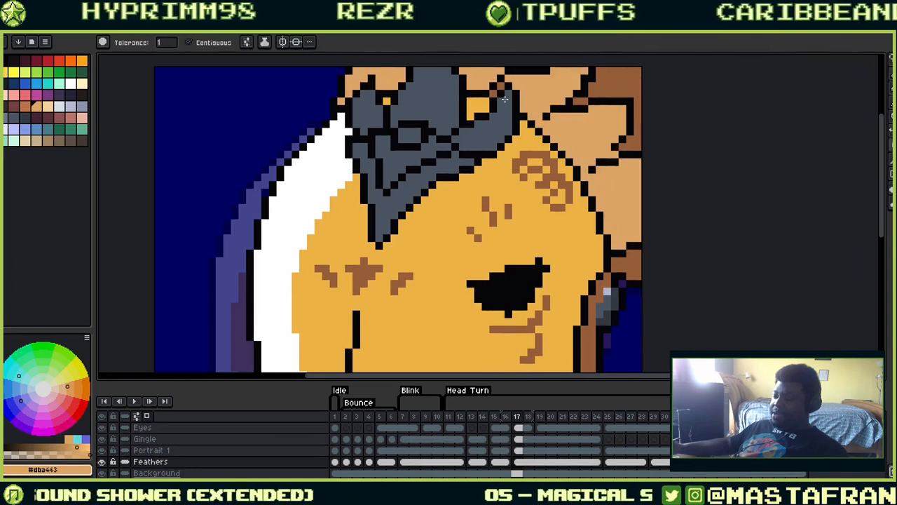
key("b")
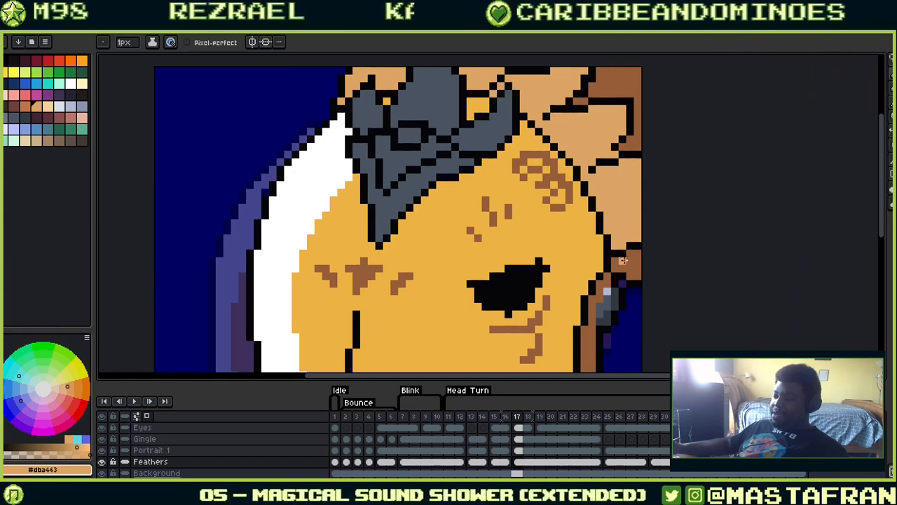
Compare the feather shapes across frames 14 to 17, and step back through the animation to frame 8
key("Left")
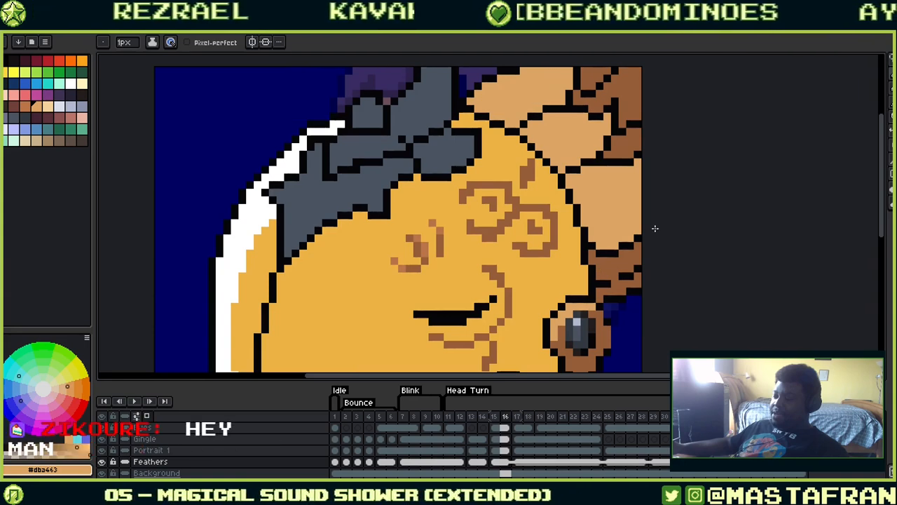
key("Right")
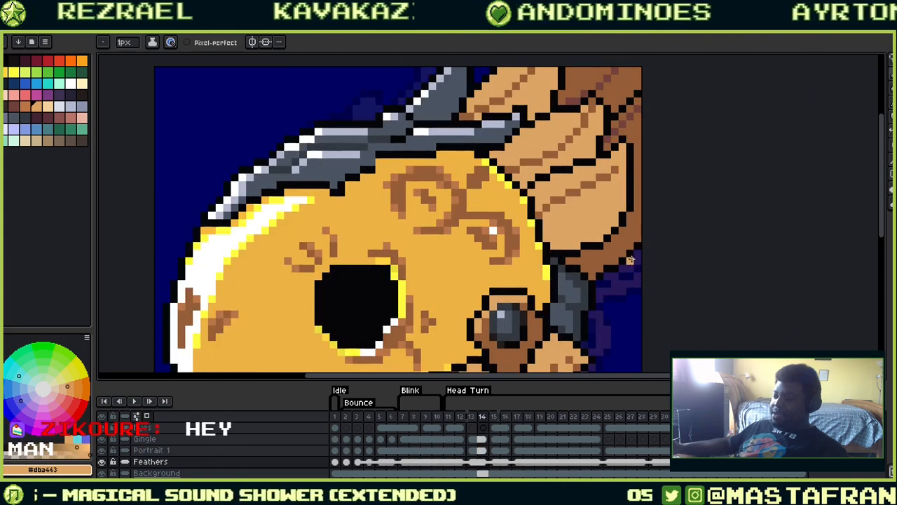
key("Left")
key("Right")
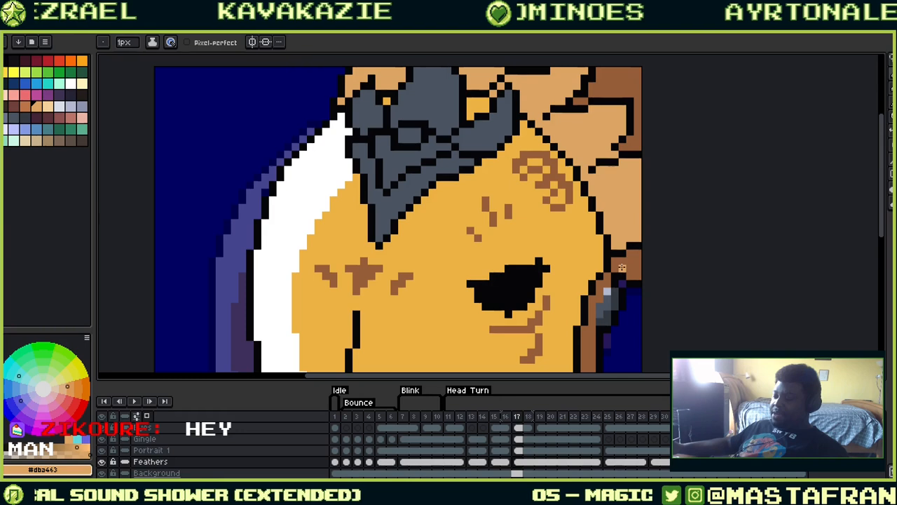
key("Left")
key("Left")
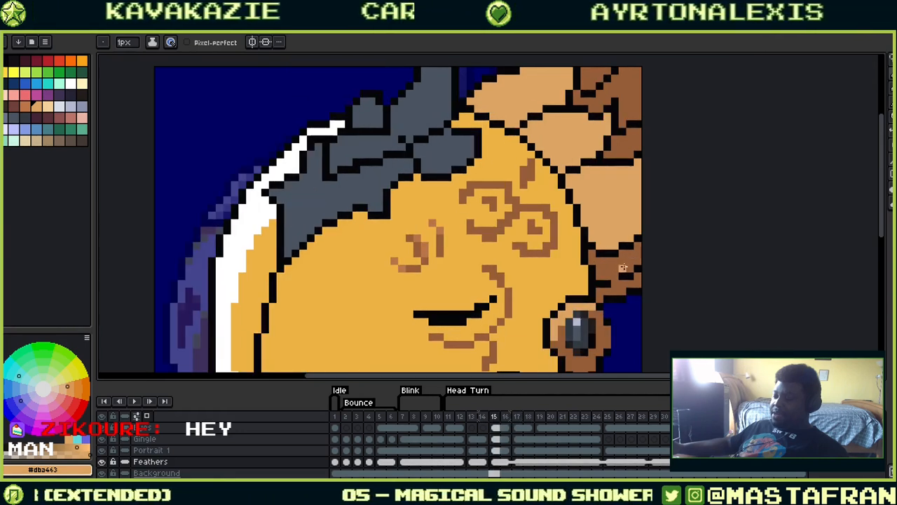
key("Right")
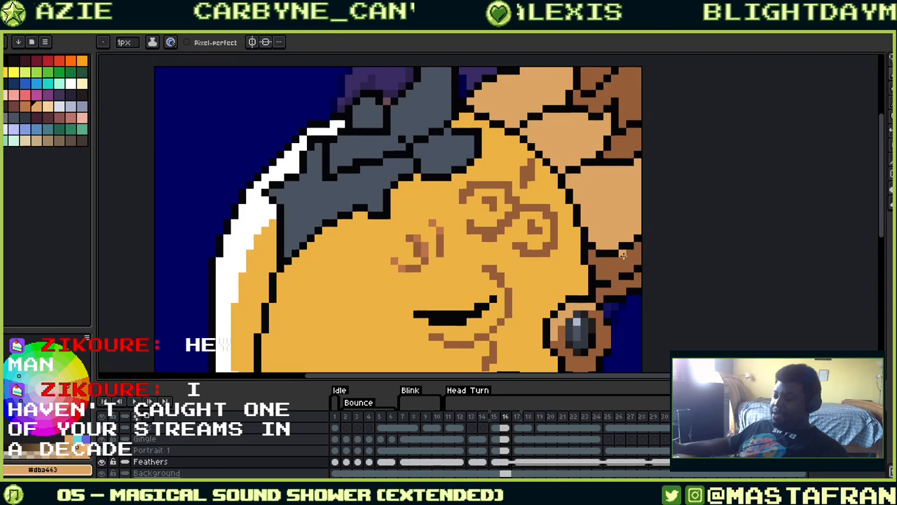
key("Left")
key("Left")
key("Left")
key("Left")
key("Left")
key("Left")
key("Left")
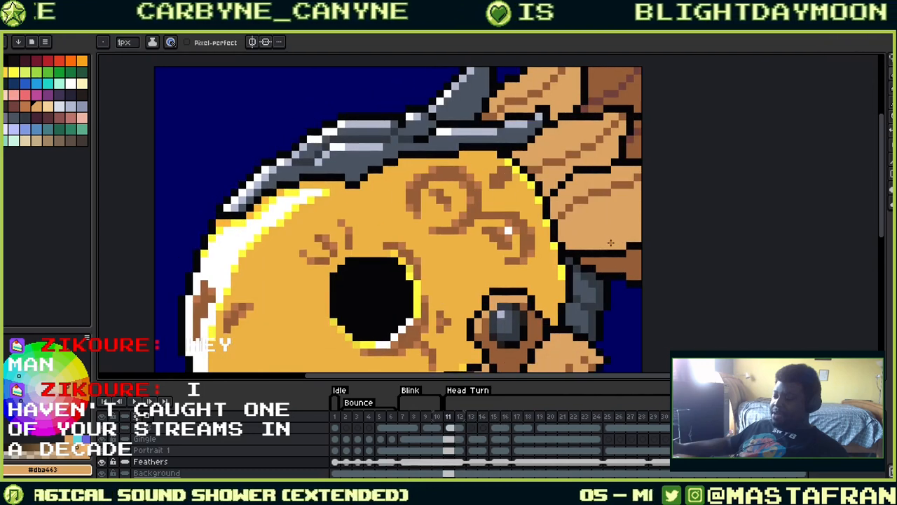
key("Left")
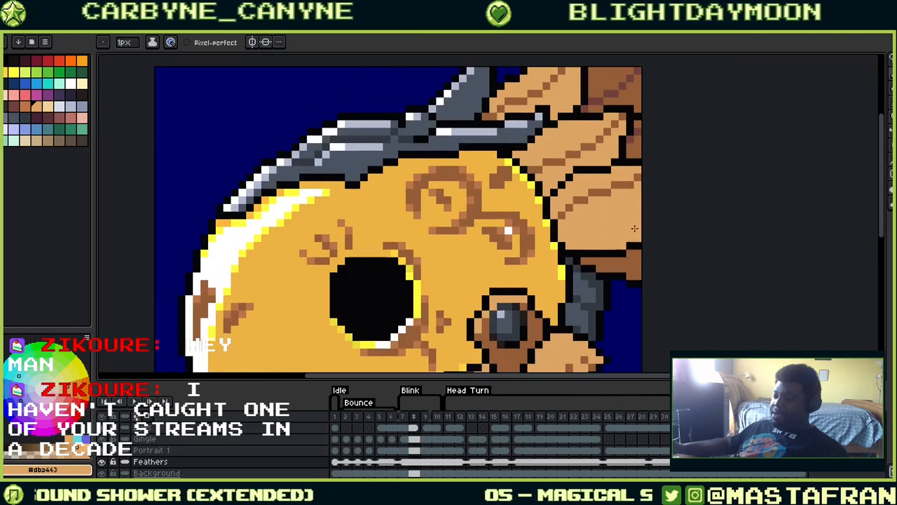
Step forward through the Head Turn to frame 22 and examine the feathers against the whole portrait
key("Right")
left_click_drag(605, 237, 529, 174)
key("Right")
key("Right")
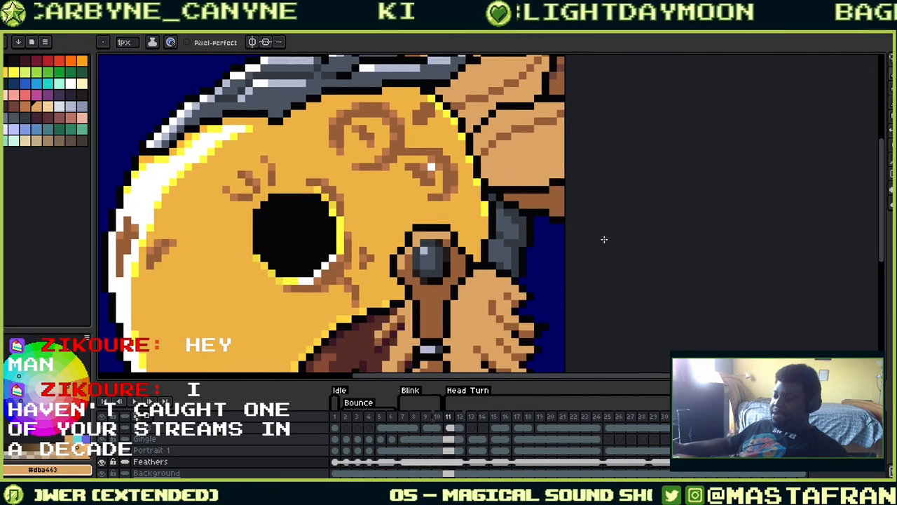
key("Right")
key("Right")
key("Right")
key("Right")
key("Right")
key("Right")
key("Right")
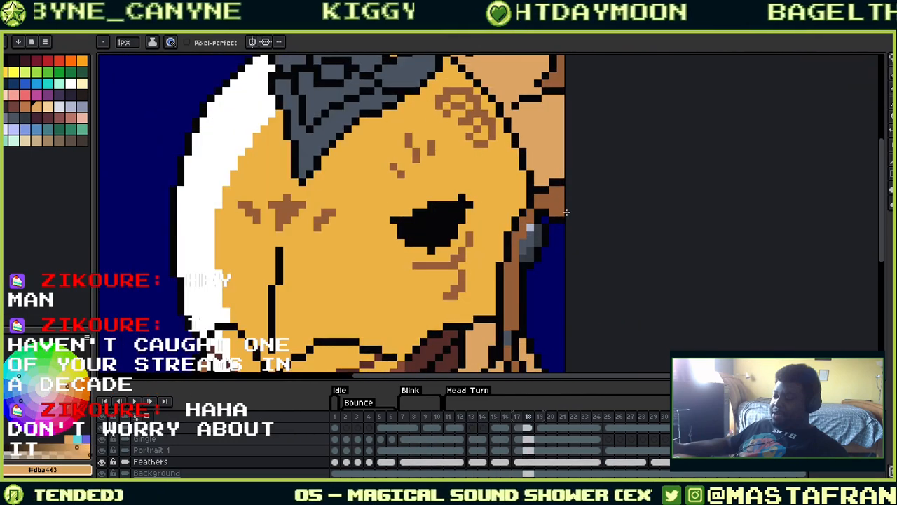
key("Right")
key("Right")
key("Right")
key("Right")
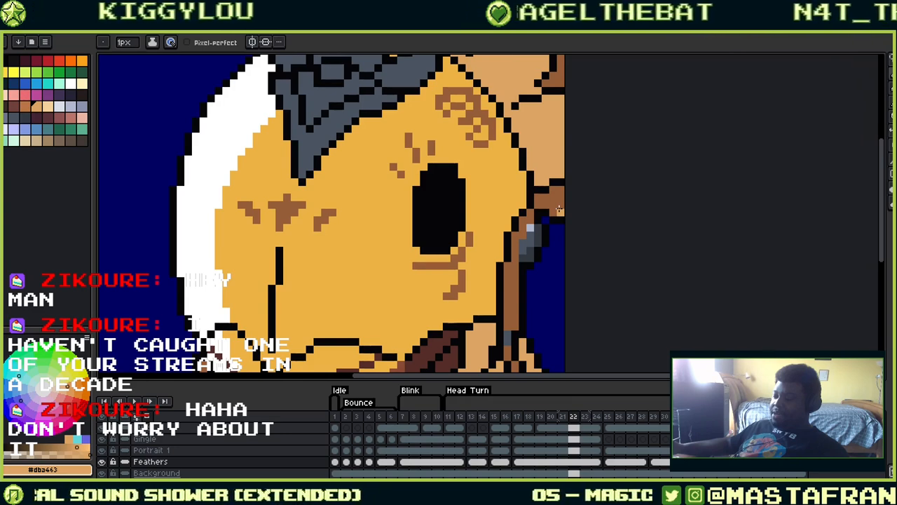
scroll(432, 176, "down", 1)
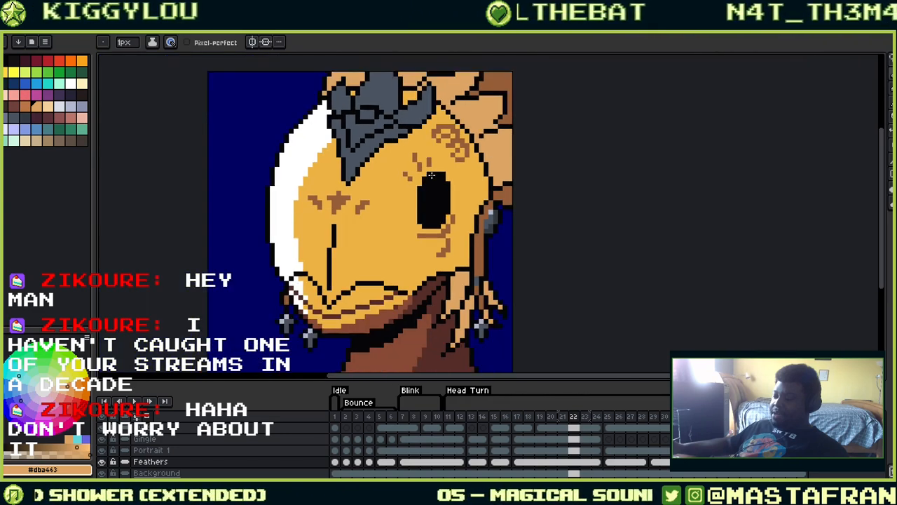
scroll(431, 175, "down", 1)
scroll(428, 157, "up", 3)
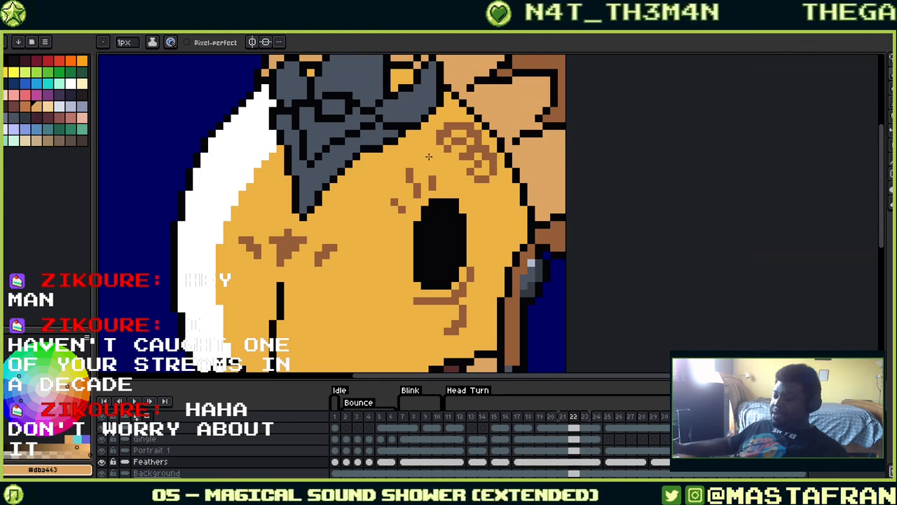
Reshape the black outline where the two tan feathers meet near the canvas edge on frame 22, patching with #060608 and #dba463
scroll(516, 194, "down", 1)
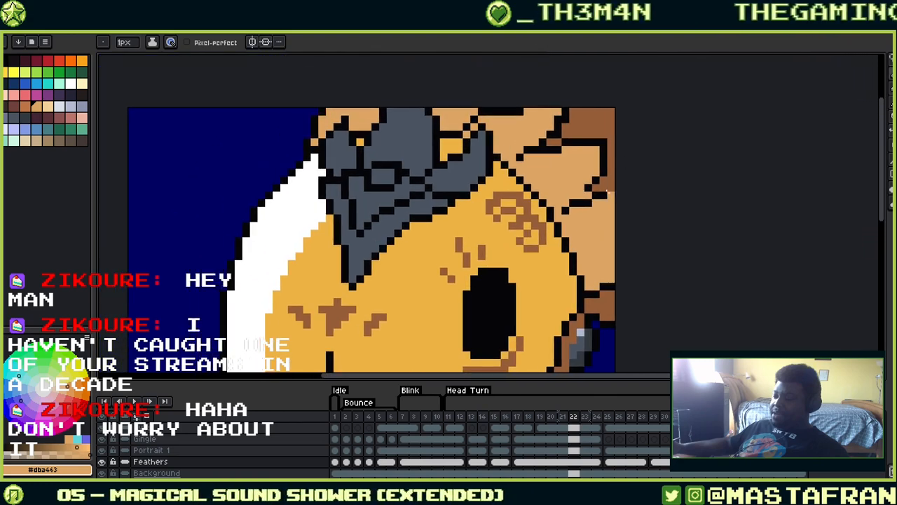
left_click(589, 187)
left_click(597, 193, "alt")
left_click(596, 187)
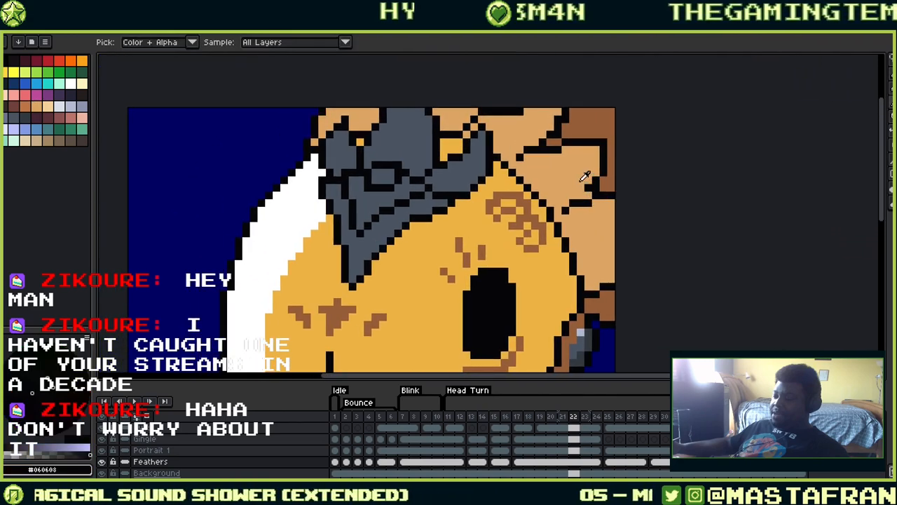
left_click(586, 178, "alt")
left_click(600, 192, "alt")
left_click(597, 209, "alt")
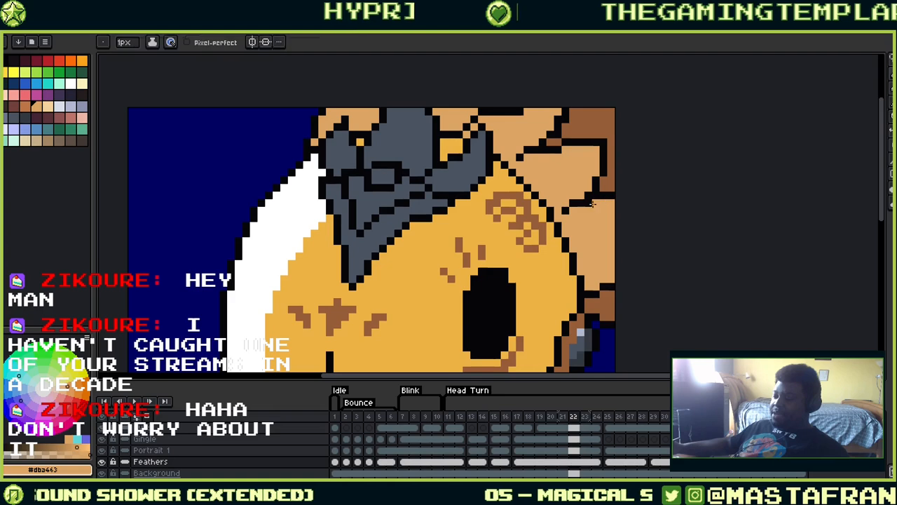
left_click_drag(606, 241, 672, 279)
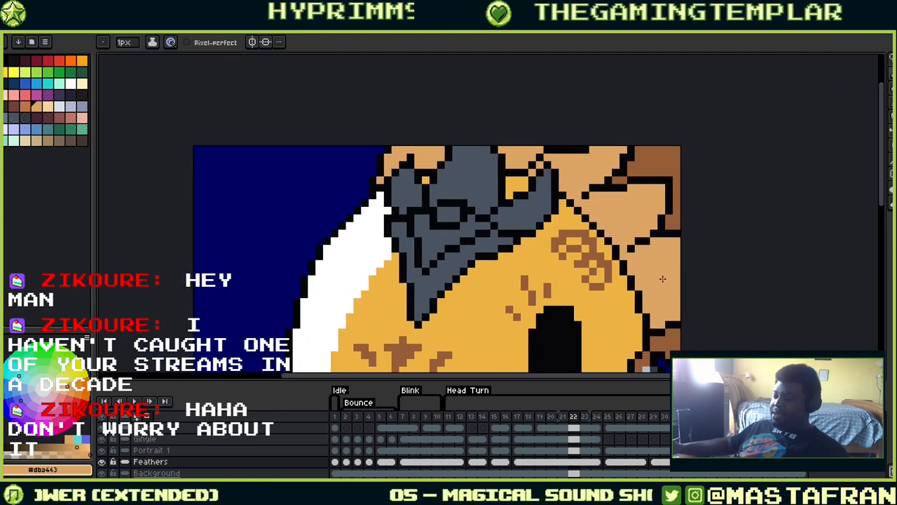
Extend and smooth the dividing line between the two tan feathers to the mask edge on frame 22 with #060608 and #dba463
left_click(625, 255, "alt")
left_click(635, 249, "alt")
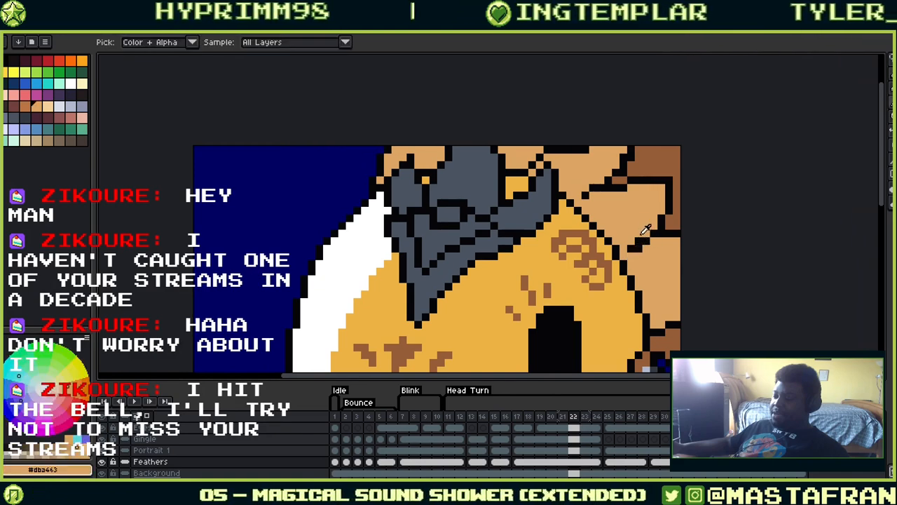
left_click(650, 241, "alt")
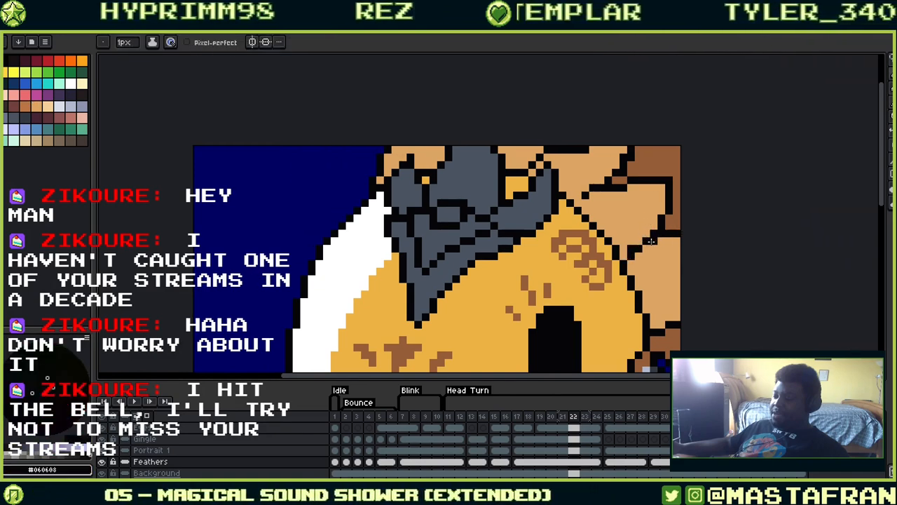
left_click(630, 250, "alt")
left_click(657, 232, "alt")
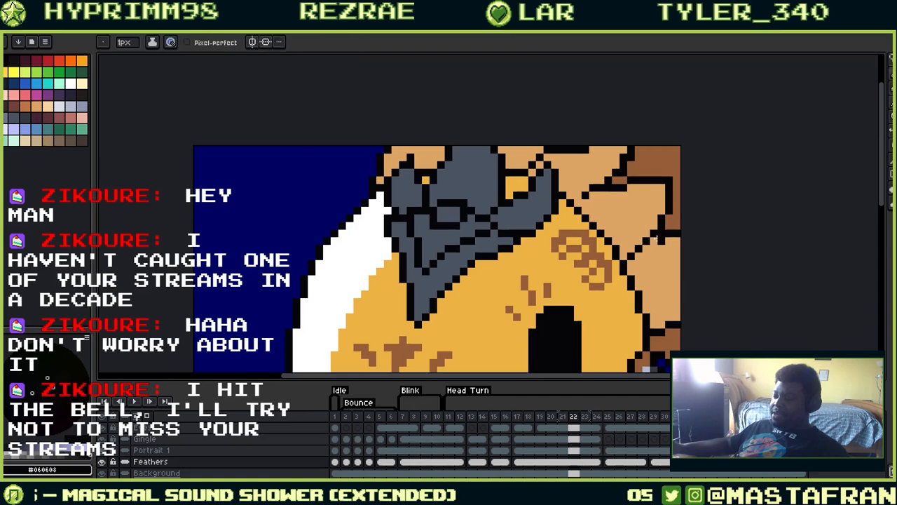
left_click(657, 224, "alt")
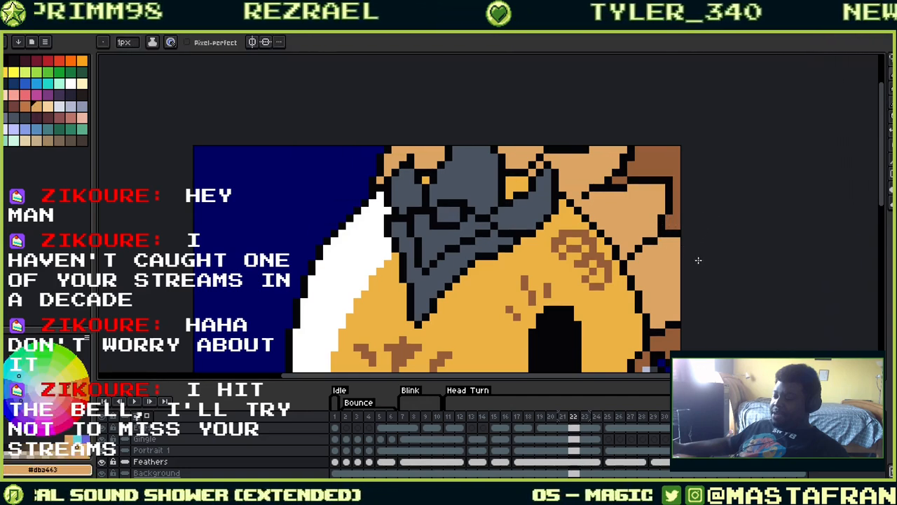
left_click_drag(670, 278, 639, 146)
scroll(654, 198, "up", 5)
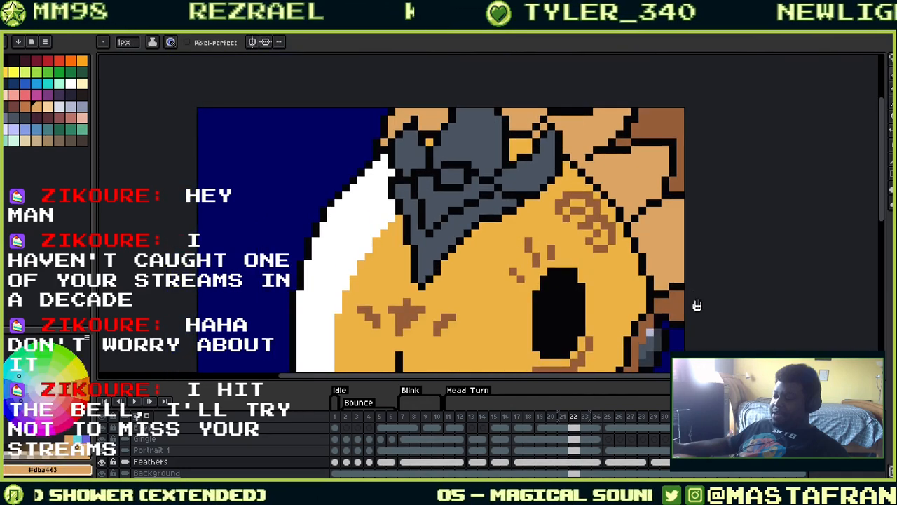
left_click_drag(655, 209, 642, 208)
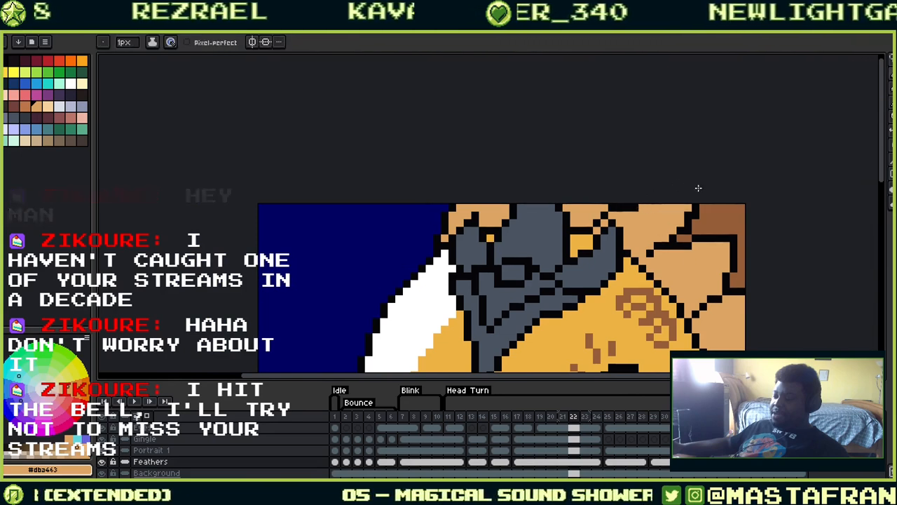
On frame 26, erase the short edge of the feather beside the horn with #000063 and redraw it in #060608 down to the mask
key("Right")
key("Right")
key("Right")
key("Right")
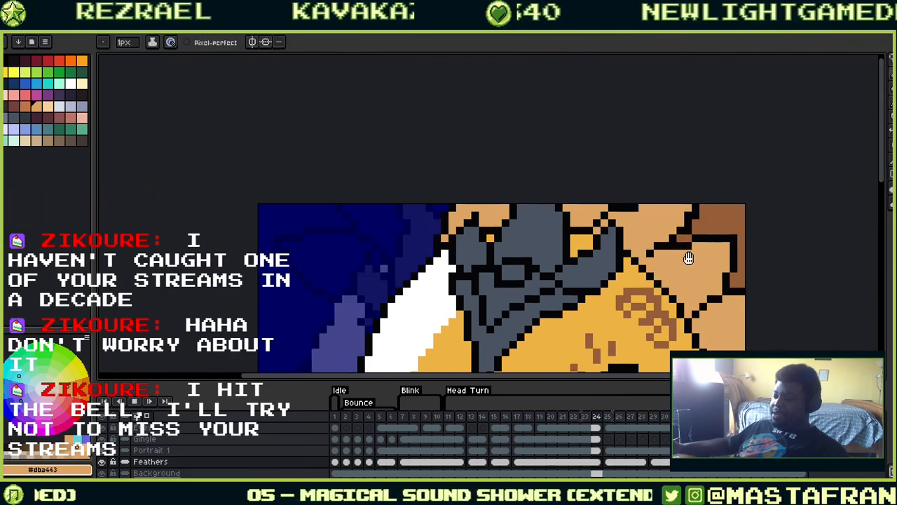
mouse_move(648, 314)
left_mouse_down()
mouse_move(654, 263)
mouse_move(670, 281)
left_mouse_up()
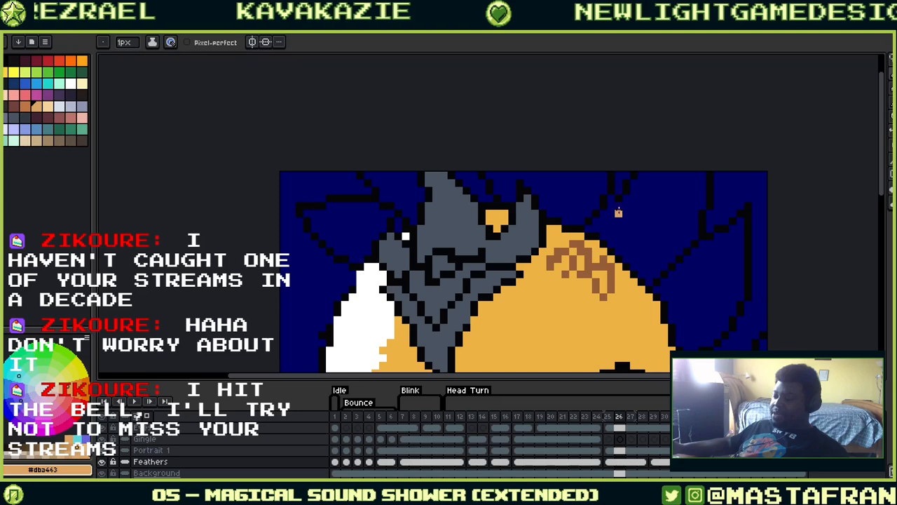
left_click(622, 190, "alt")
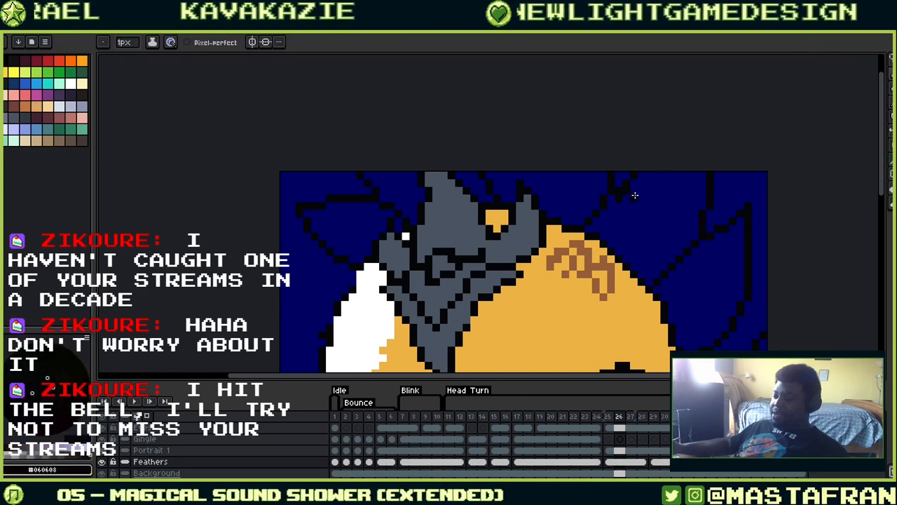
left_click(606, 200, "alt")
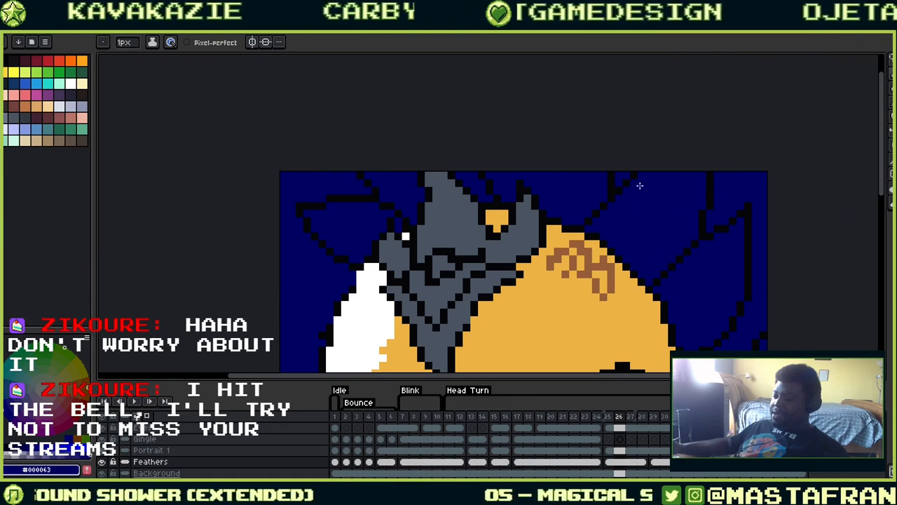
left_click_drag(649, 227, 691, 270)
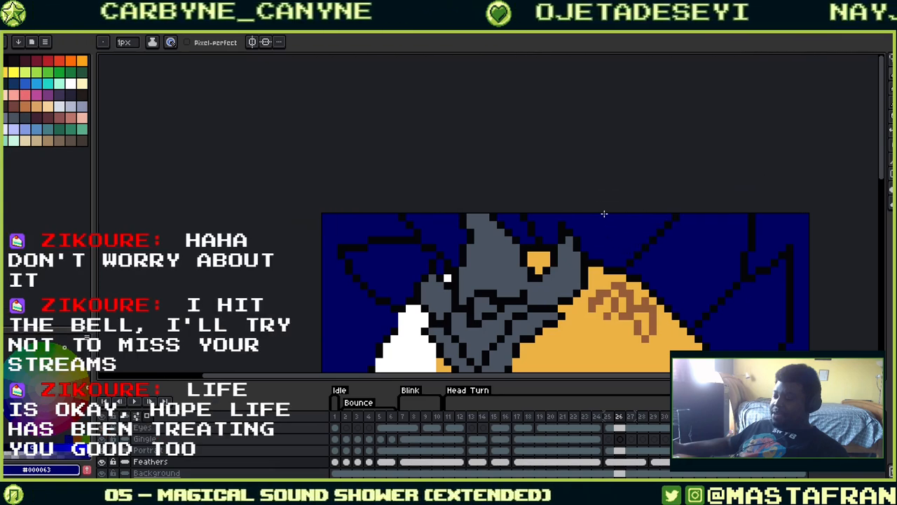
left_click(652, 233, "alt")
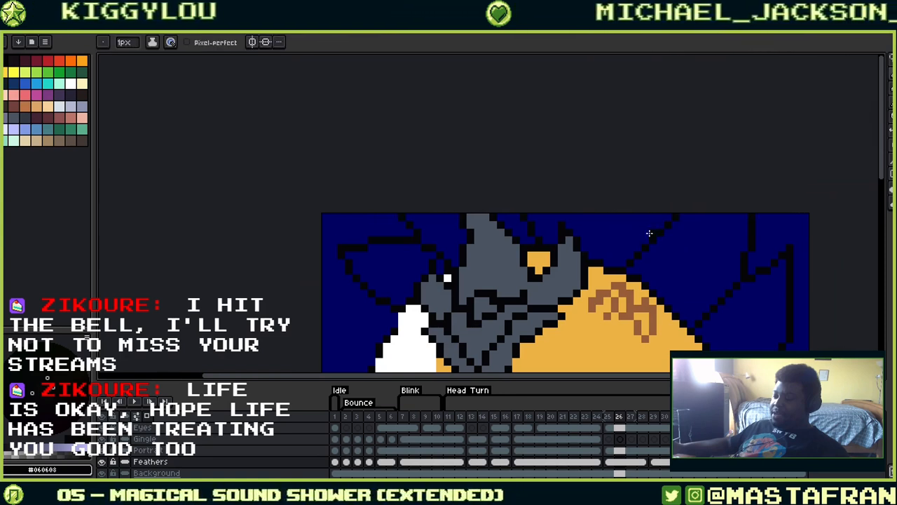
left_click_drag(645, 215, 633, 256)
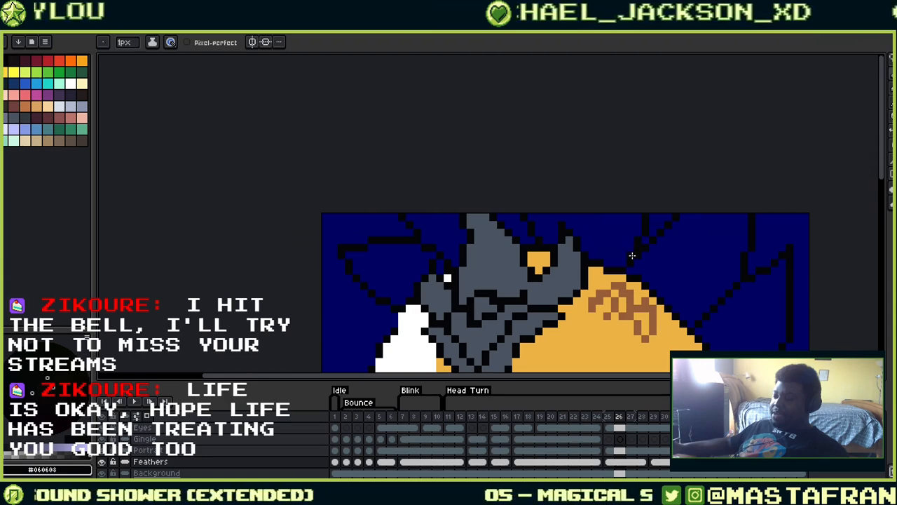
Refine the tip and curved outer outline of the large feather behind the mask on frame 26 in #060608
left_click_drag(752, 220, 640, 126)
key("alt")
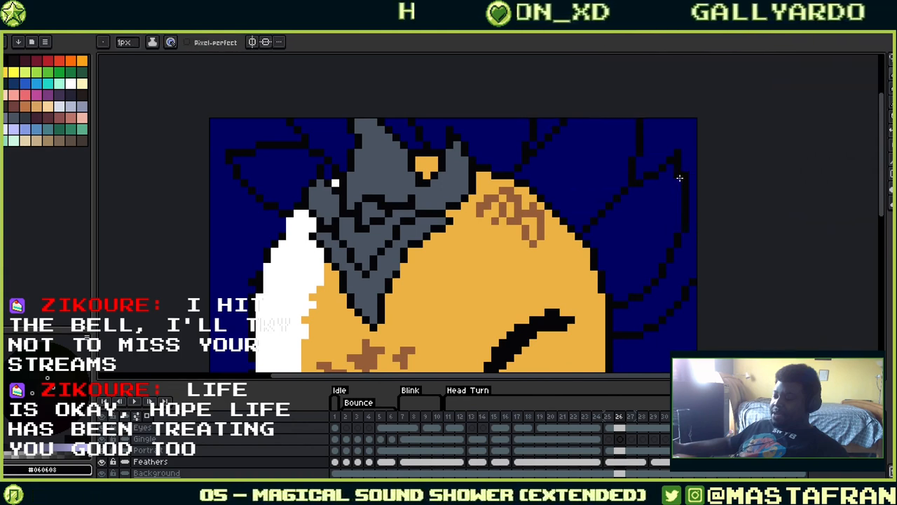
key("alt")
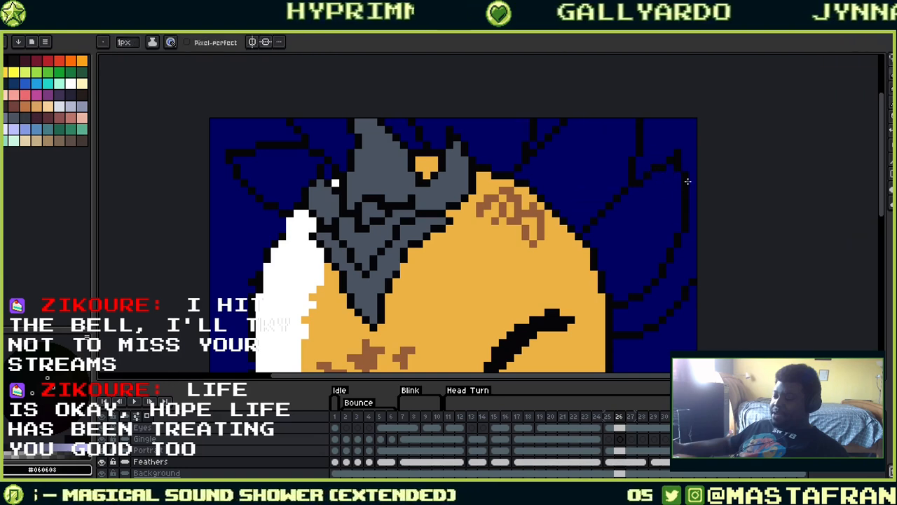
mouse_move(681, 287)
left_mouse_down()
mouse_move(600, 270)
mouse_move(595, 280)
left_mouse_up()
key("alt")
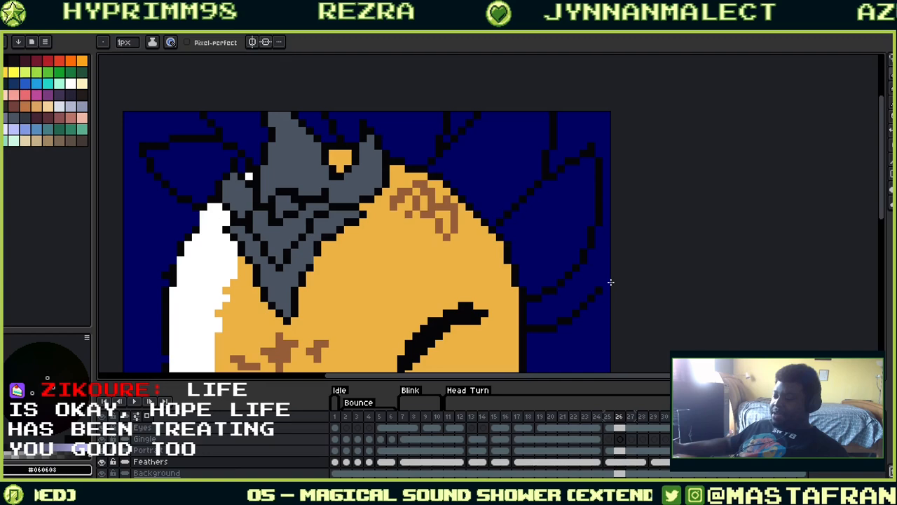
left_click_drag(618, 233, 687, 137)
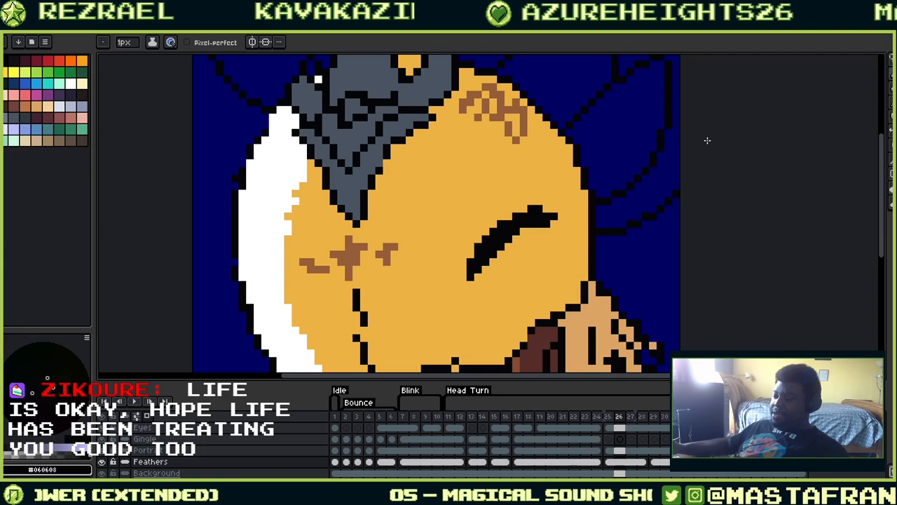
left_click_drag(688, 162, 745, 235)
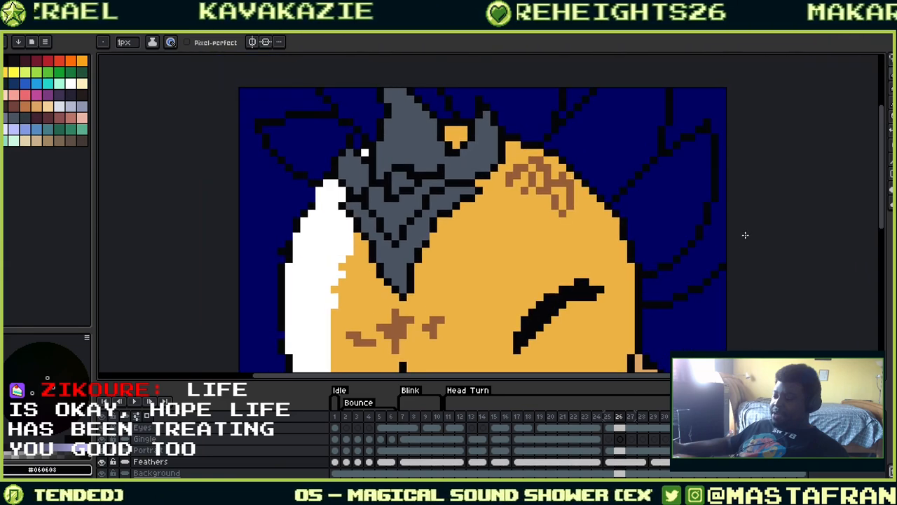
Redraw the underside outline of the lowest feather behind the mask on frame 30 as a smoother rising curve
scroll(745, 234, "down", 2)
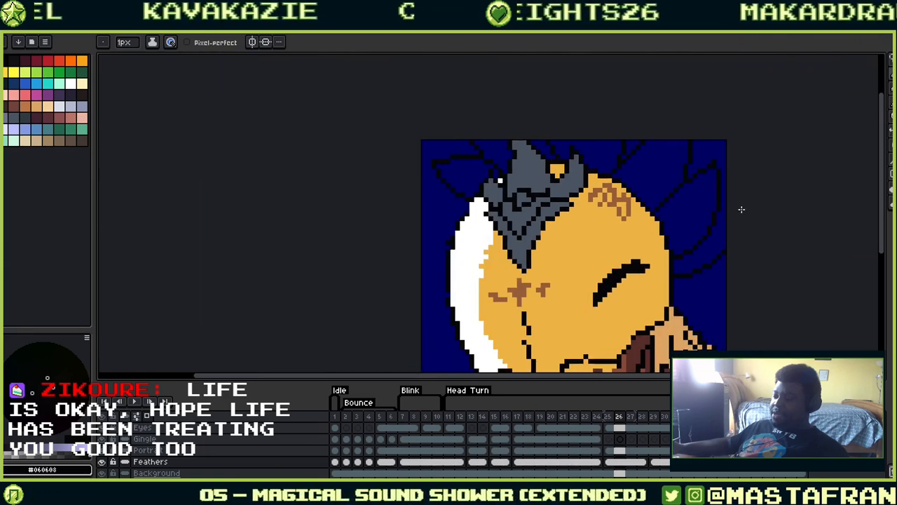
left_click(143, 401)
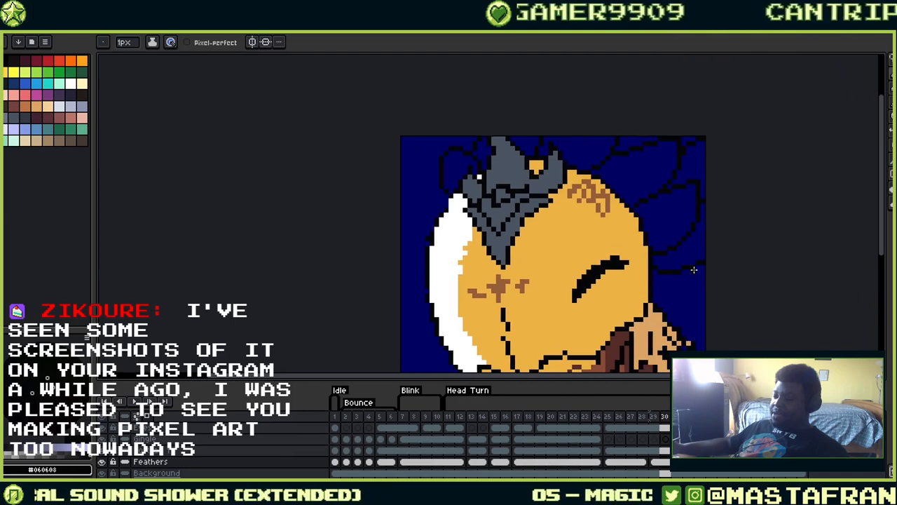
scroll(693, 269, "up", 2)
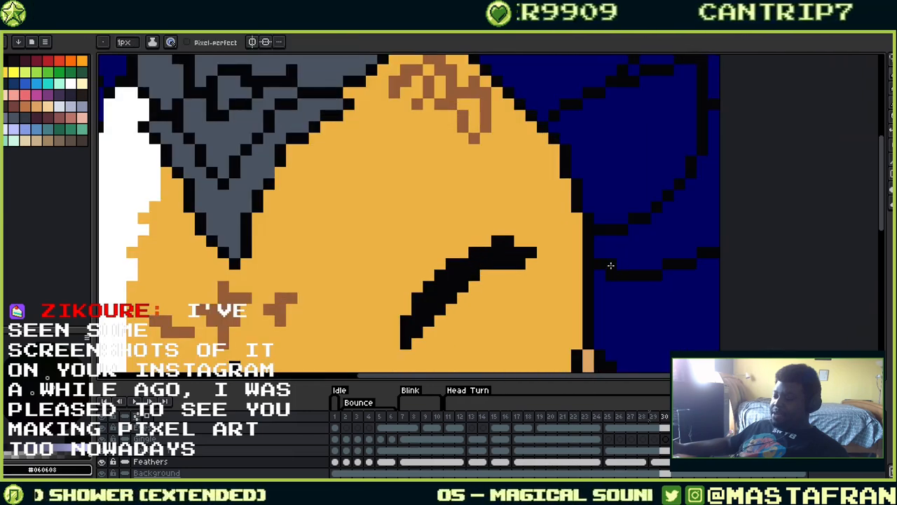
scroll(645, 313, "down", 2)
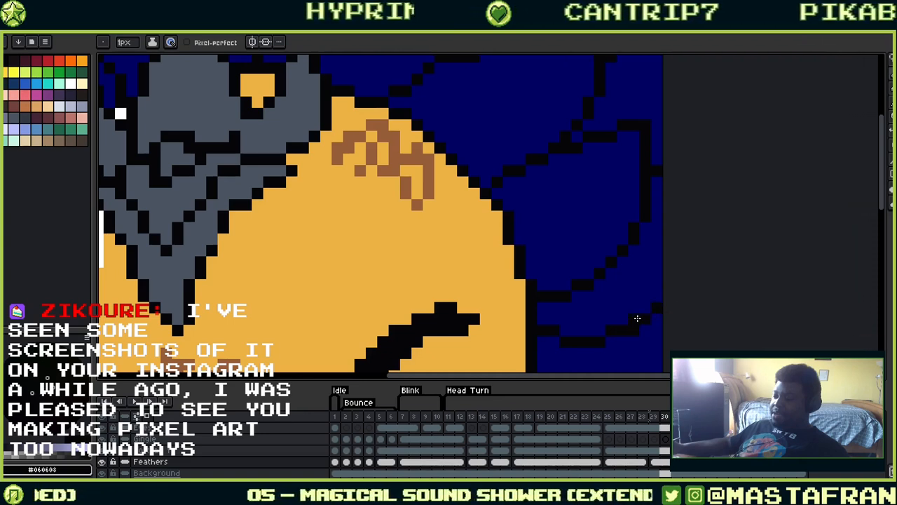
mouse_move(601, 342)
left_mouse_down()
mouse_move(566, 342)
mouse_move(596, 342)
mouse_move(568, 332)
mouse_move(620, 325)
mouse_move(599, 324)
mouse_move(645, 310)
mouse_move(631, 325)
mouse_move(662, 304)
left_mouse_up()
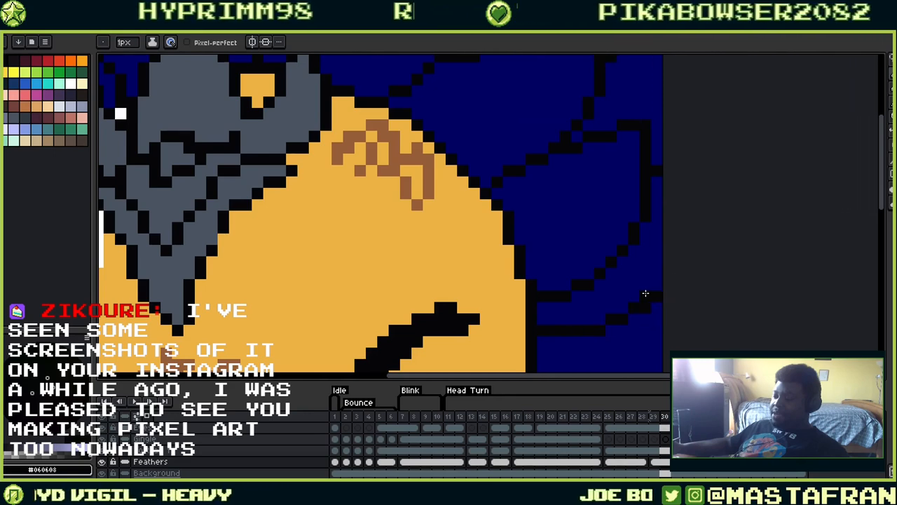
left_click_drag(678, 157, 781, 176)
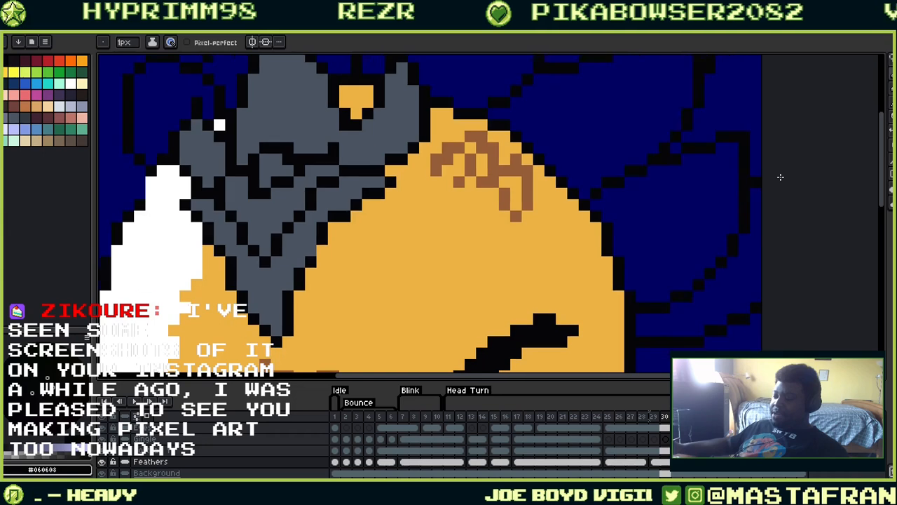
Play back the animation and examine the finished mask and feathers on frame 1 up close and as a whole
scroll(744, 160, "down", 3)
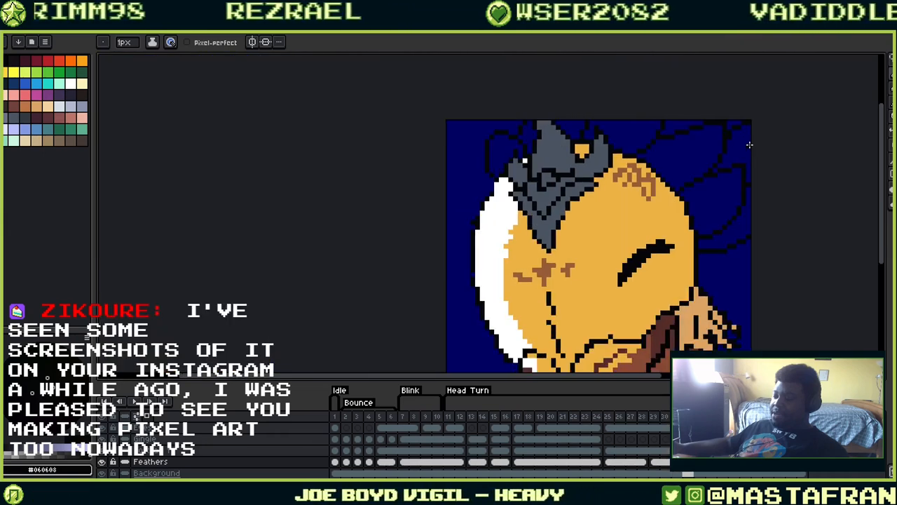
key("Return")
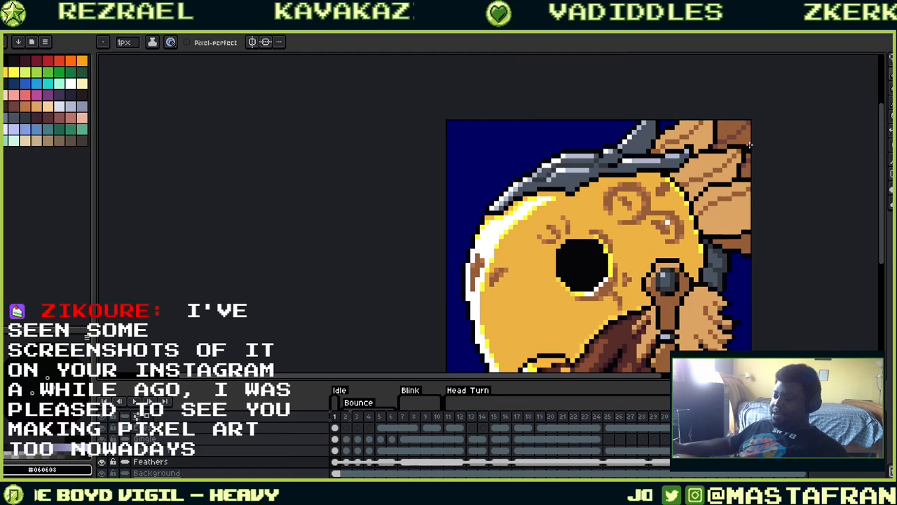
left_click_drag(623, 275, 549, 213)
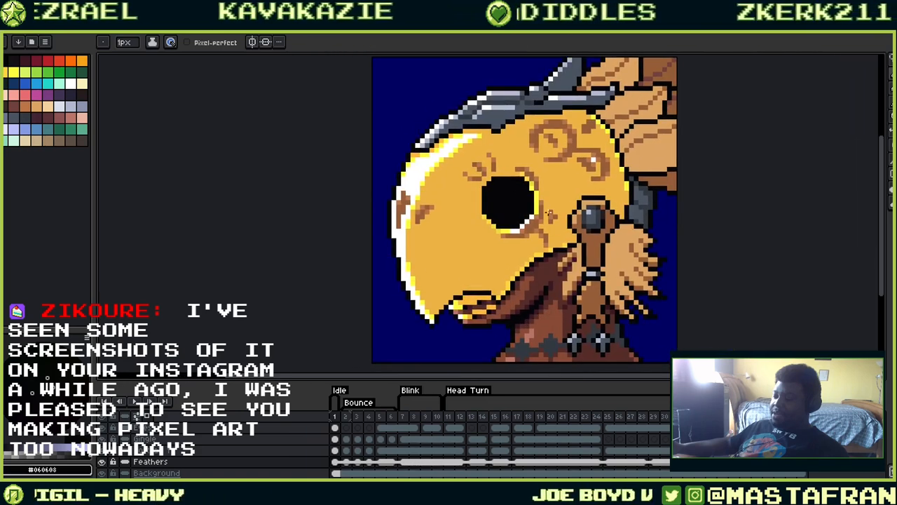
scroll(436, 211, "up", 2)
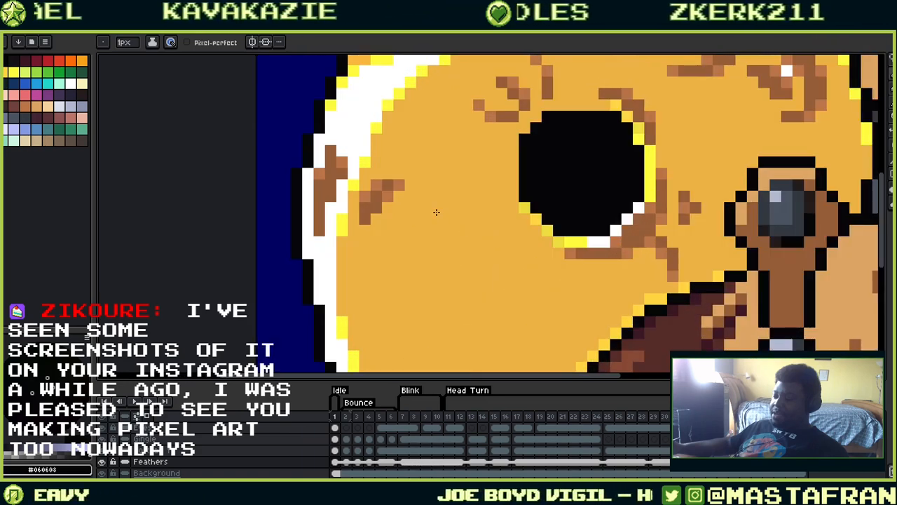
left_click_drag(534, 174, 518, 300)
left_click_drag(549, 264, 422, 173)
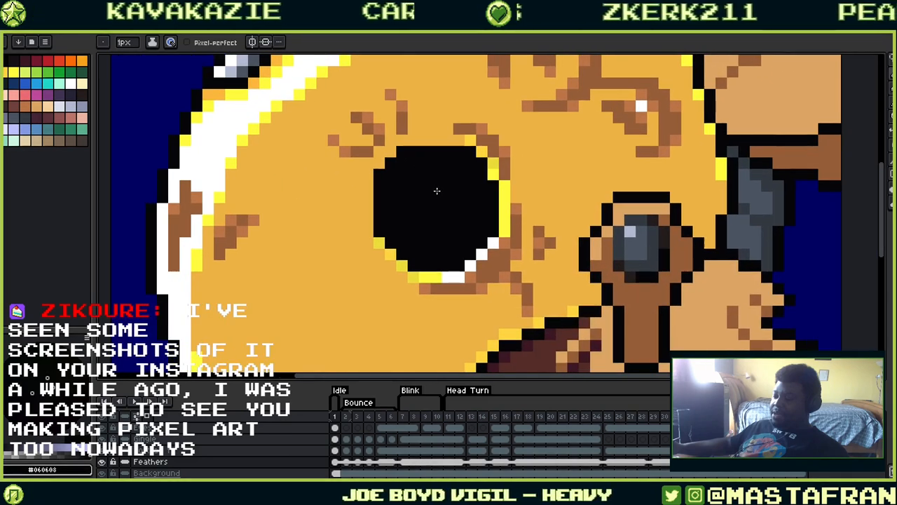
scroll(442, 197, "down", 3)
scroll(449, 190, "up", 1)
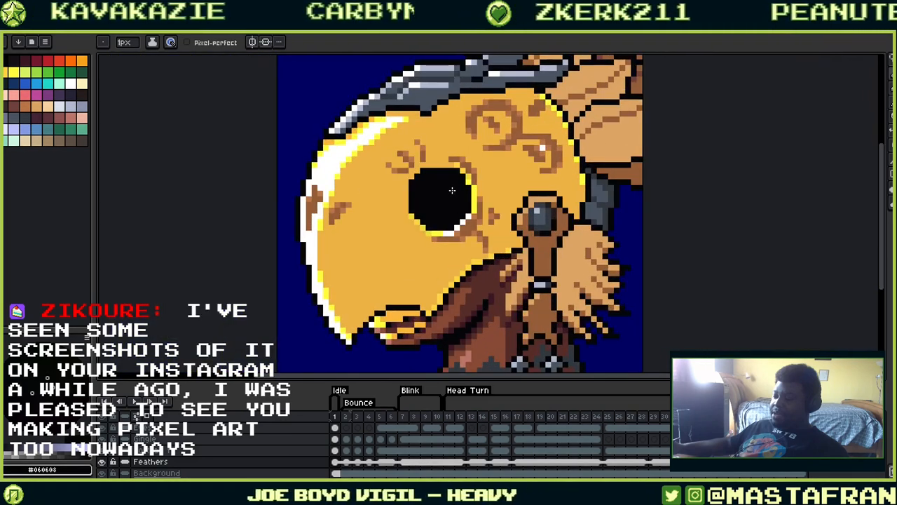
key("Return")
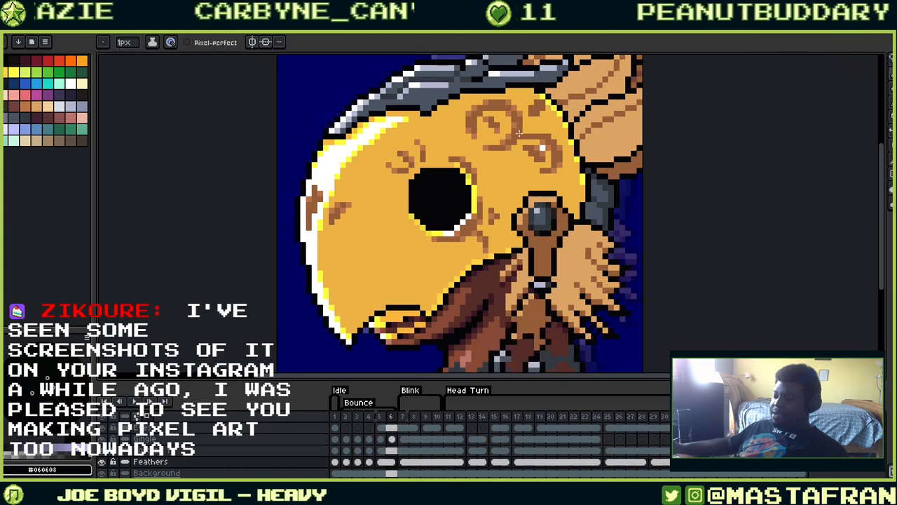
On frame 4 of the Portrait 1 layer, raise the arc of the right-hand forehead swirl in #945d38 and shade its inner edge with #bb7547
scroll(520, 114, "up", 2)
scroll(521, 113, "up", 1)
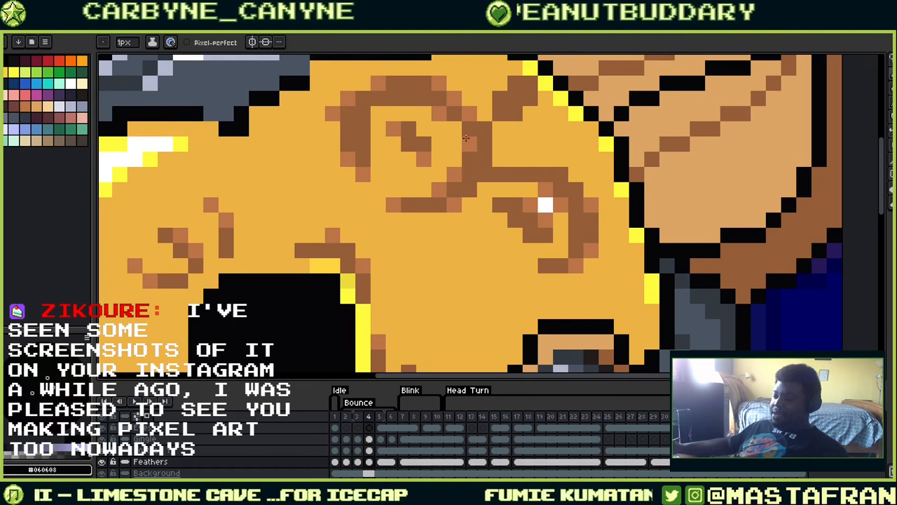
left_click_drag(465, 138, 593, 208)
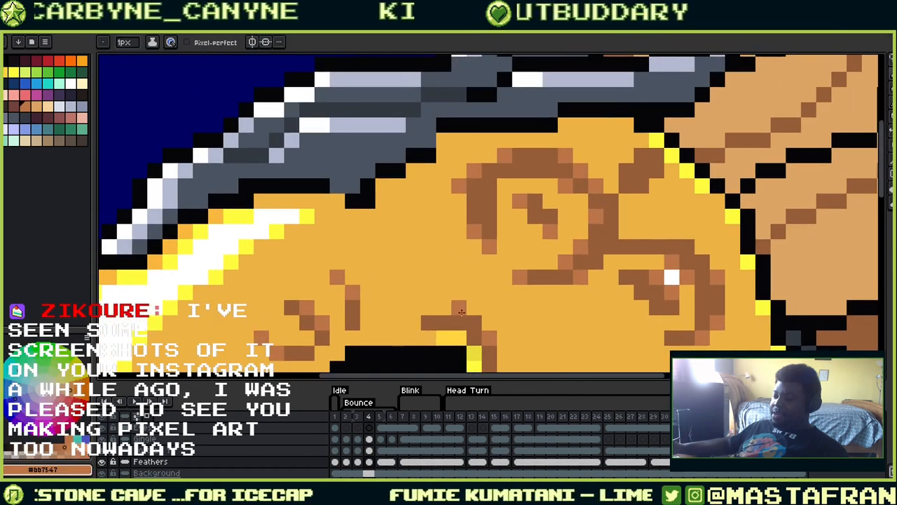
left_click(369, 451)
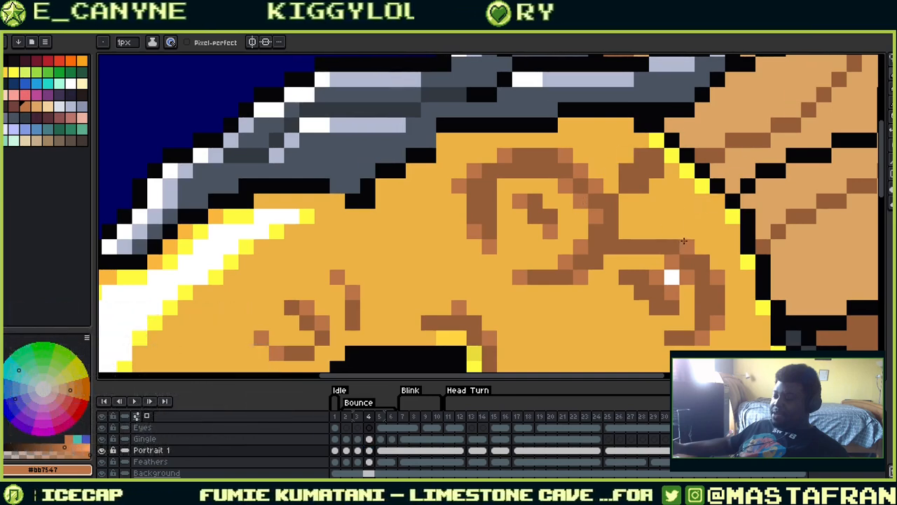
left_click(676, 239, "alt")
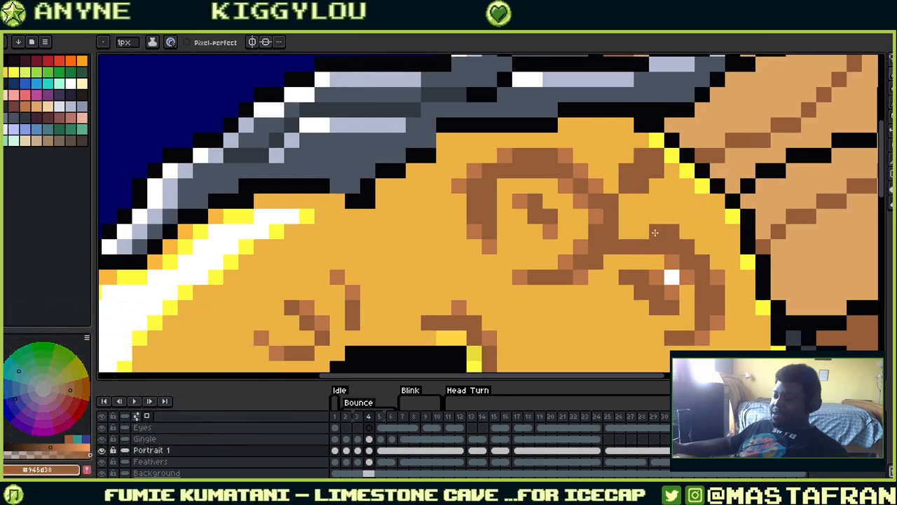
left_click(667, 247, "alt")
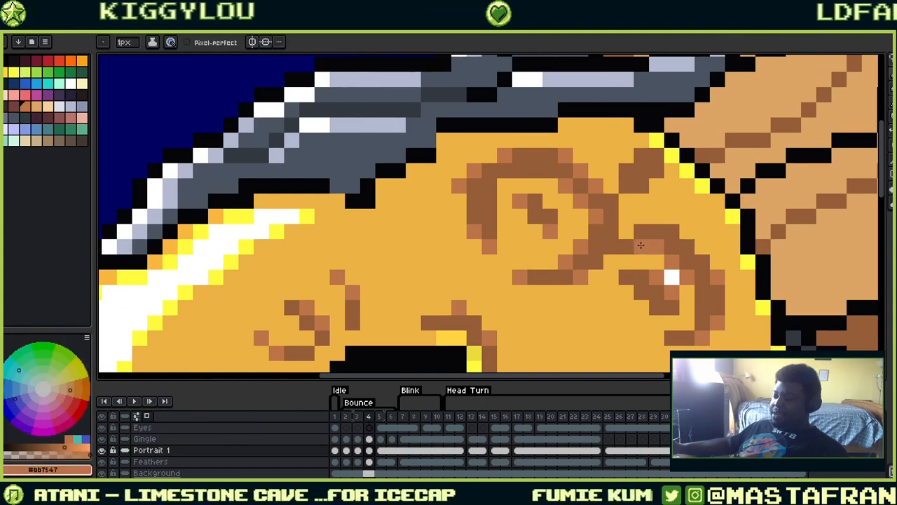
scroll(730, 232, "down", 3)
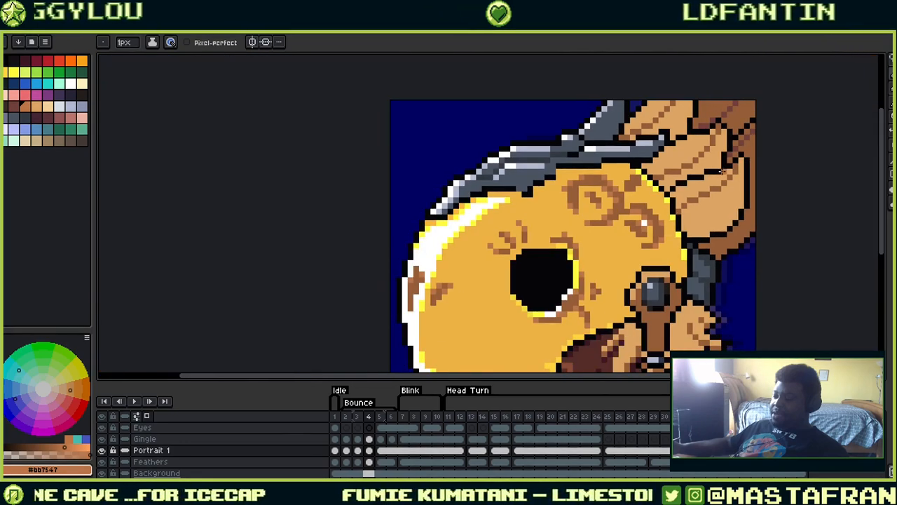
scroll(720, 170, "down", 1)
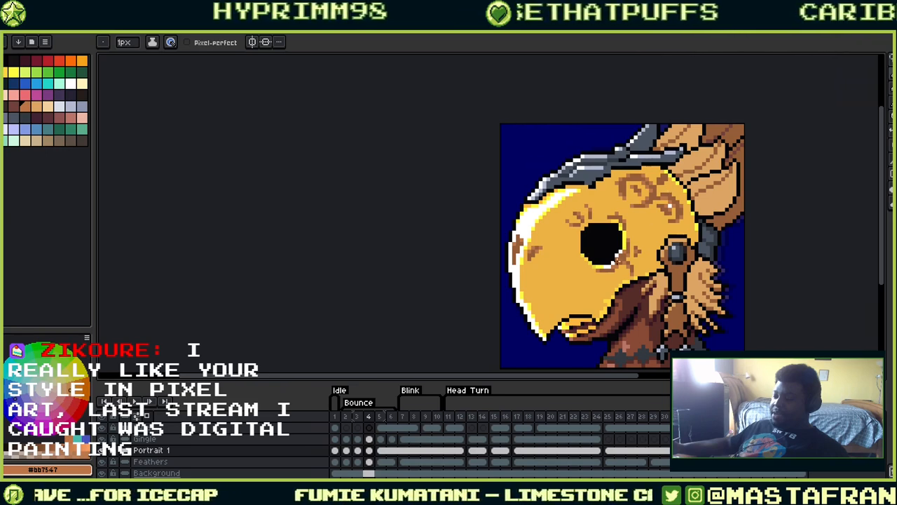
Compare the mask's forehead swirl markings across frames 3, 4 and 5 of the Bounce section
scroll(612, 254, "up", 2)
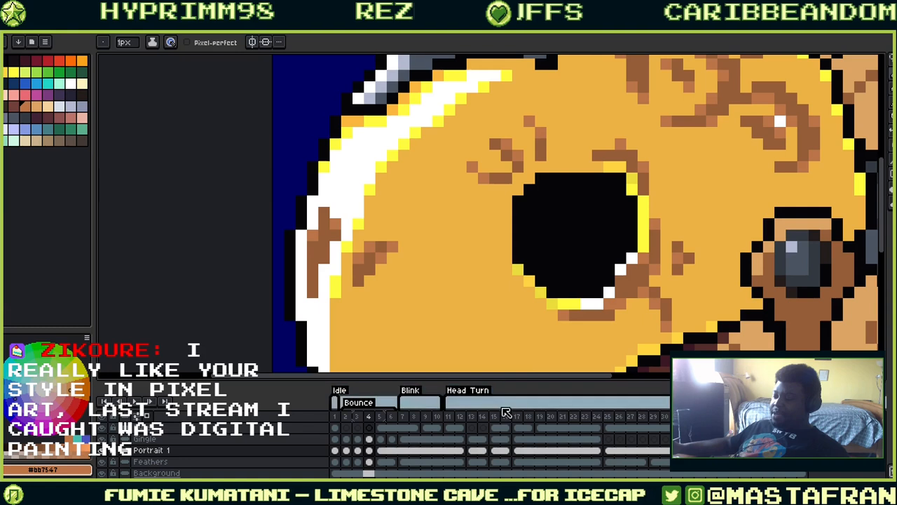
left_click(369, 451)
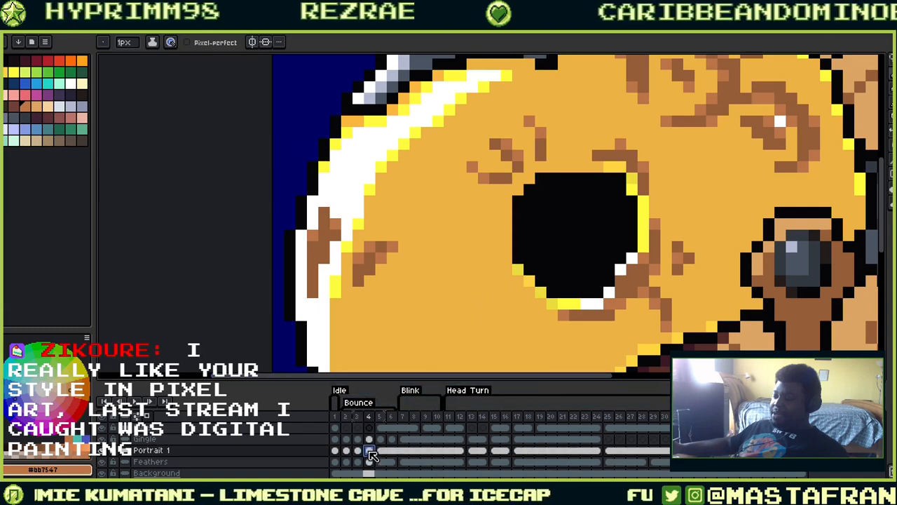
left_click(358, 451)
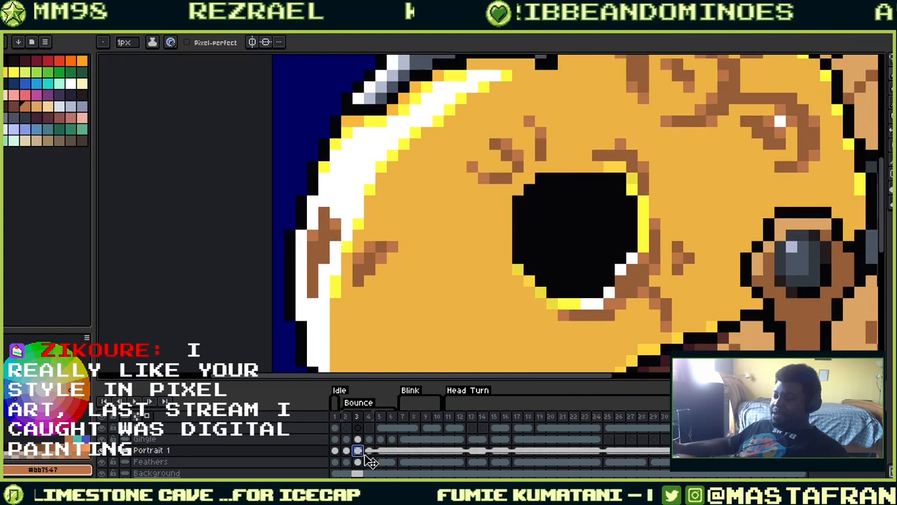
left_click(369, 451)
left_click(358, 452)
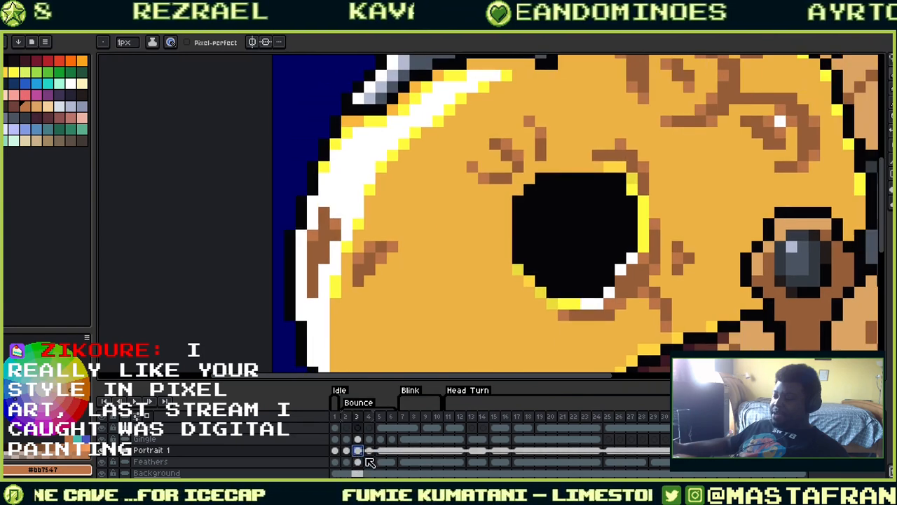
left_click(370, 451)
left_click_drag(652, 308, 473, 501)
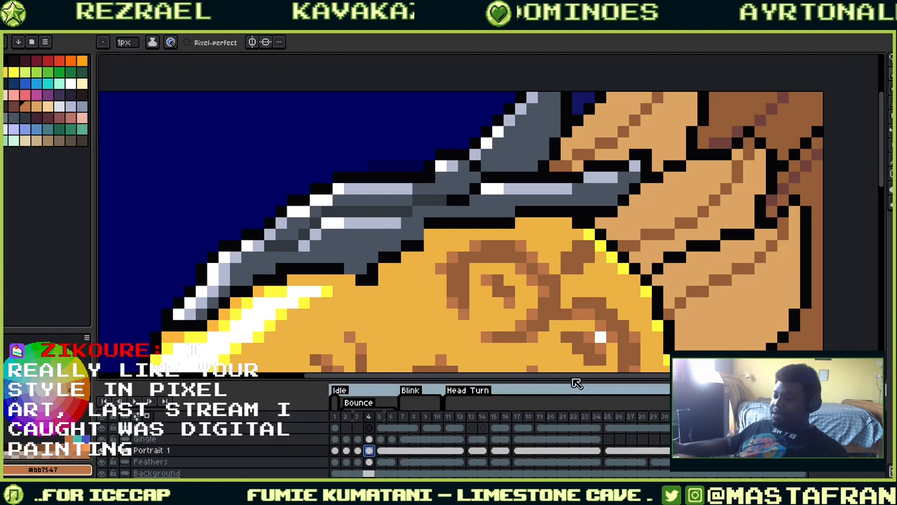
left_click_drag(627, 352, 628, 309)
key("Right")
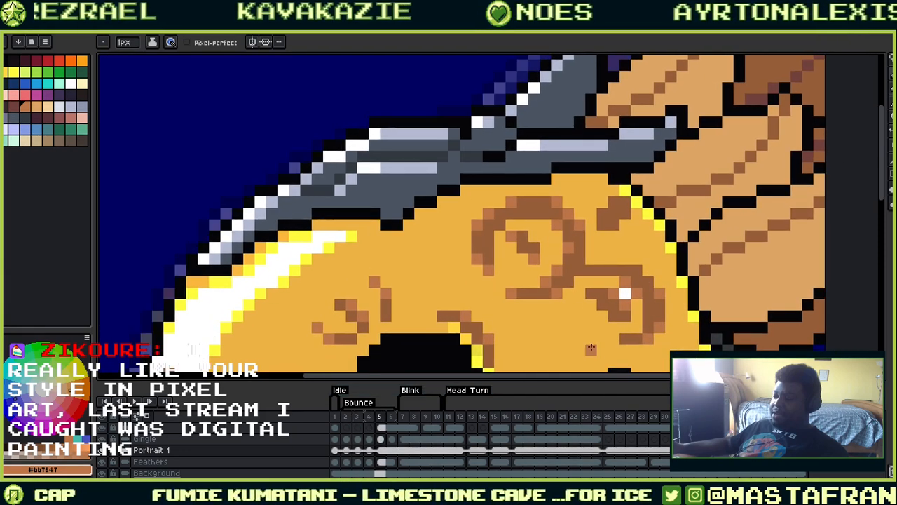
key("Left")
key("Left")
key("Right")
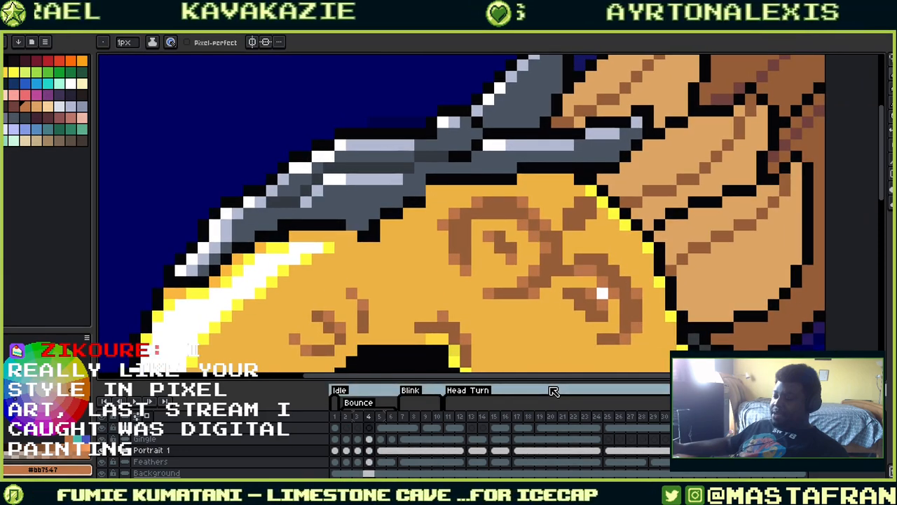
Select the reworked swirl areas on frame 4 and copy them onto the matching swirls on frame 3 of Portrait 1
key("m")
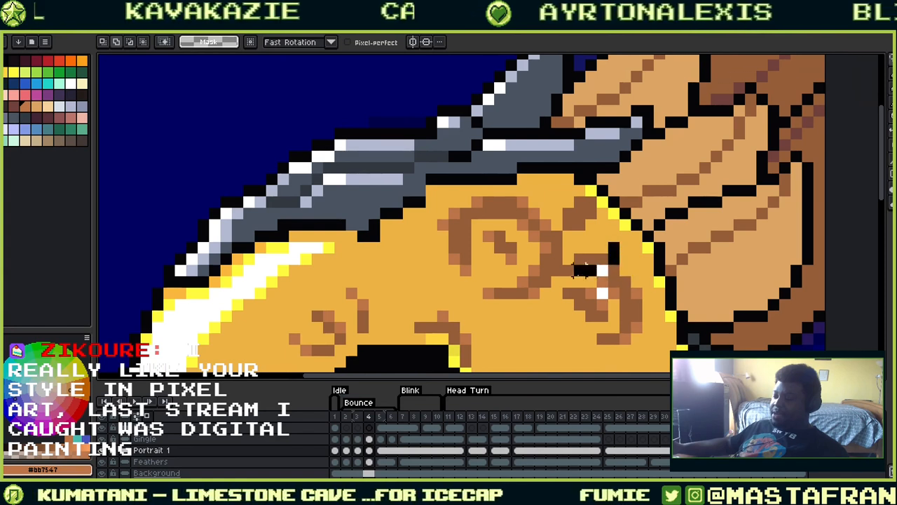
key("Left")
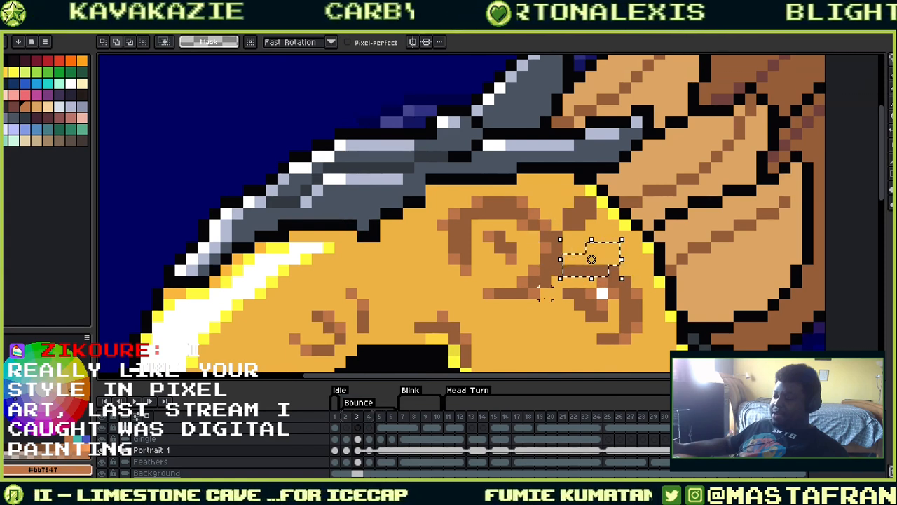
key("Right")
key("Left")
key("Right")
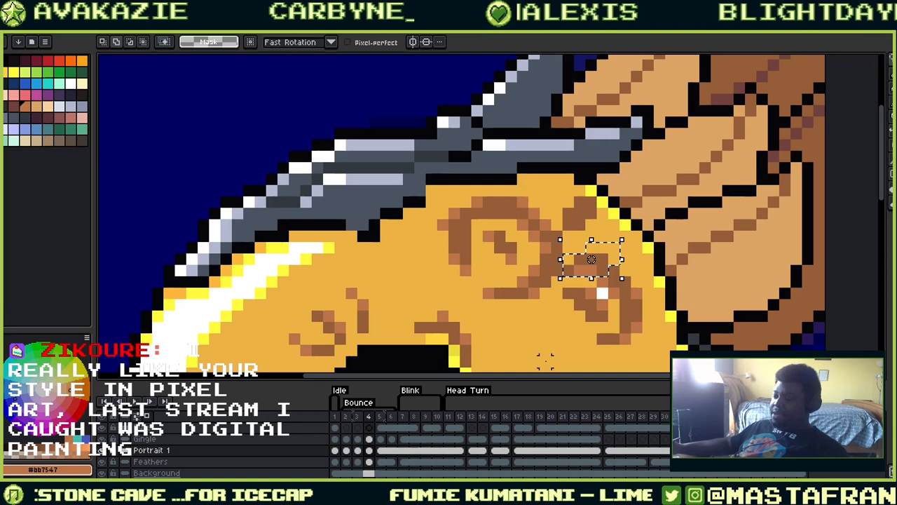
key("Left")
key("Right")
key("Left")
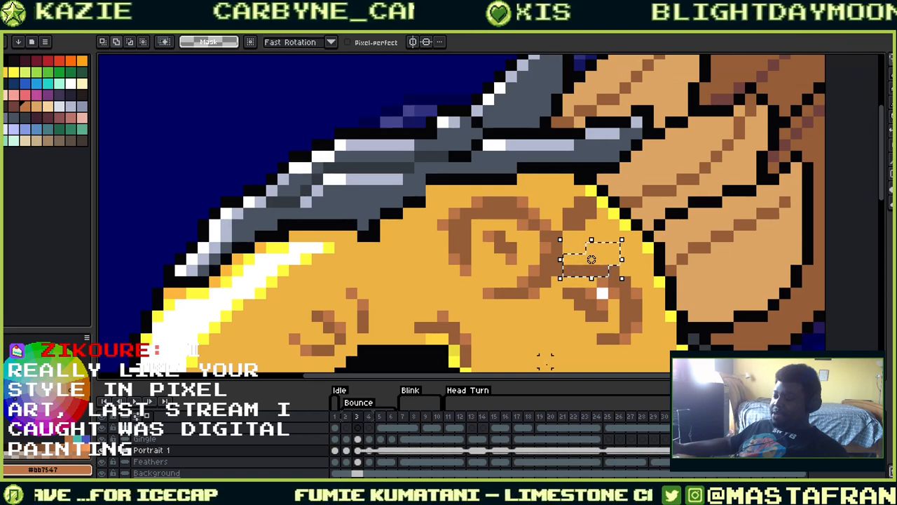
key("Right")
left_click_drag(515, 206, 554, 255)
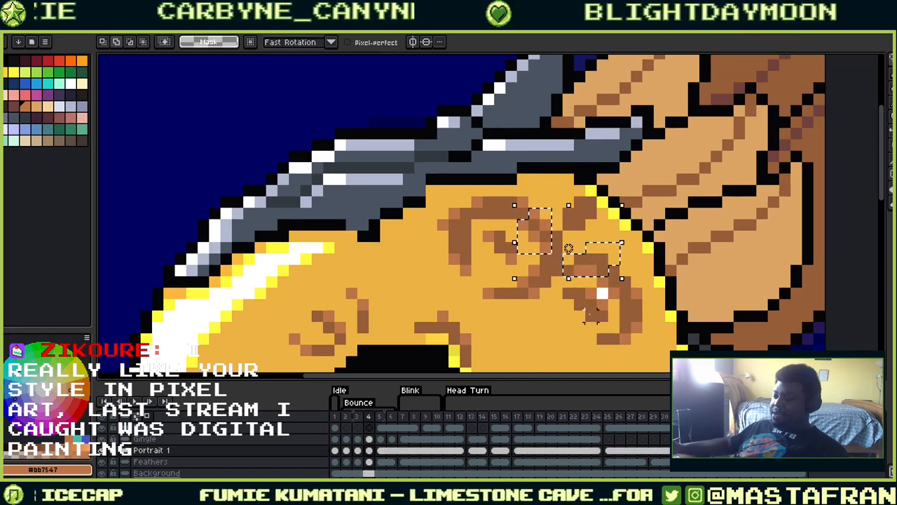
left_click(357, 451)
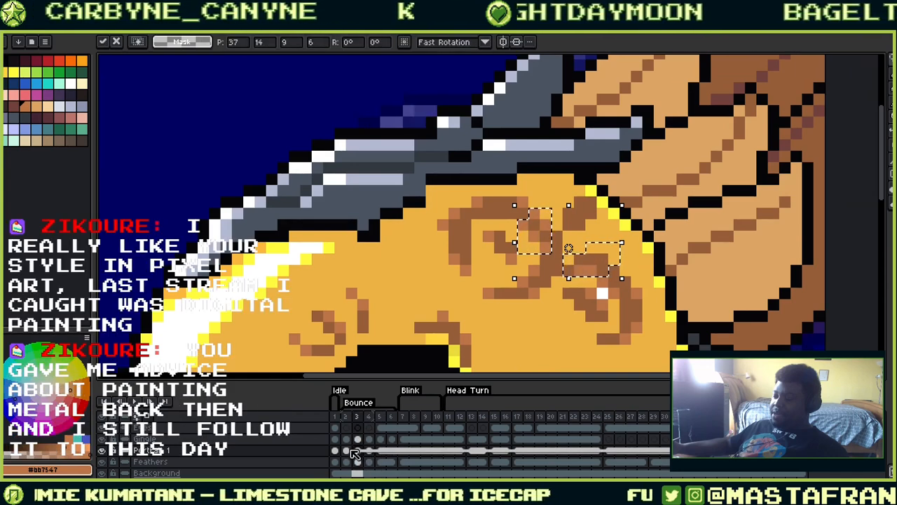
On frame 1, deselect and redraw the top of the right-hand forehead swirl in #945d38, softening its inner edge with #bb7547
key("Left")
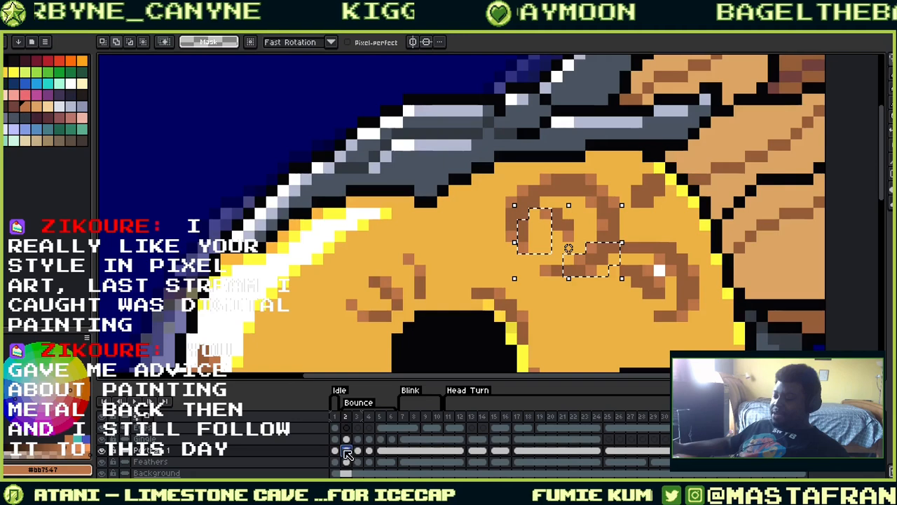
key("Left")
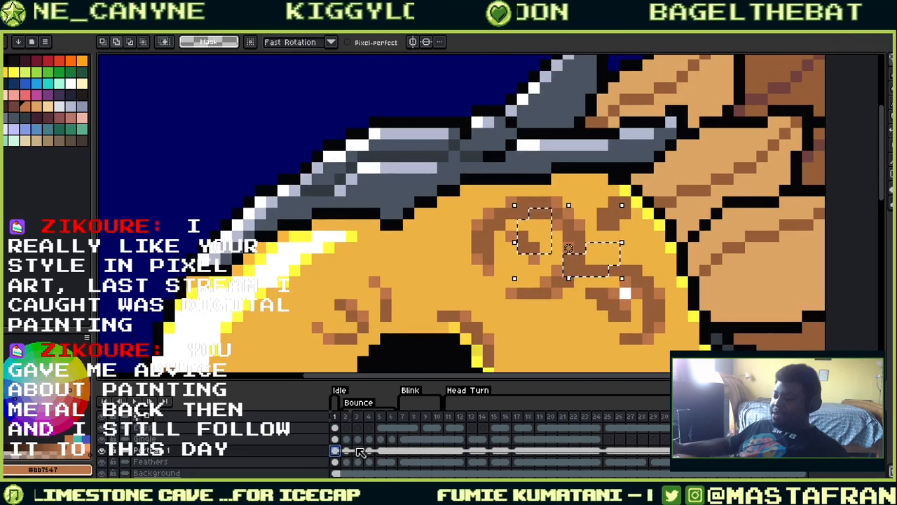
key("Return")
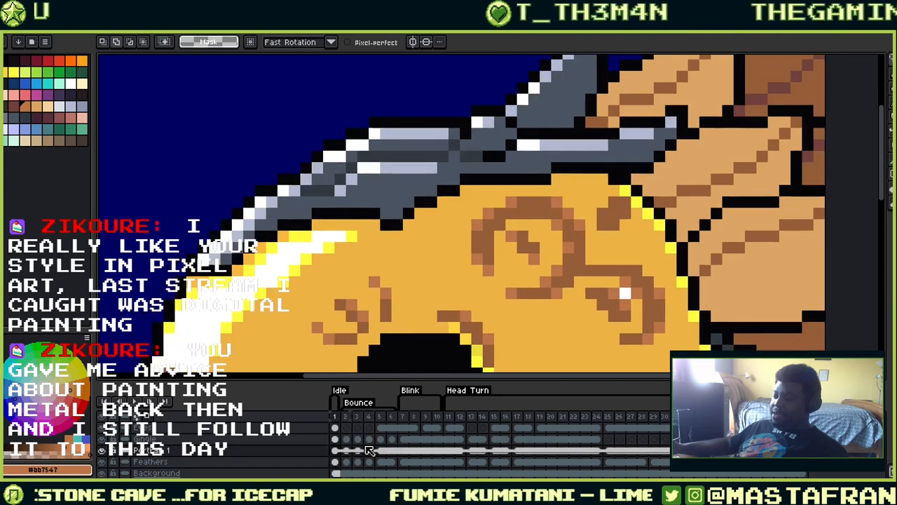
key("b")
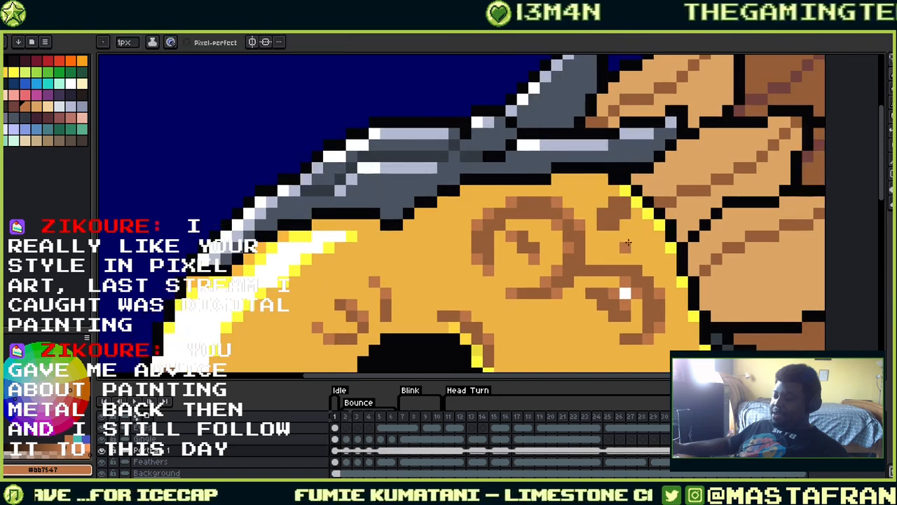
left_click(609, 263, "alt")
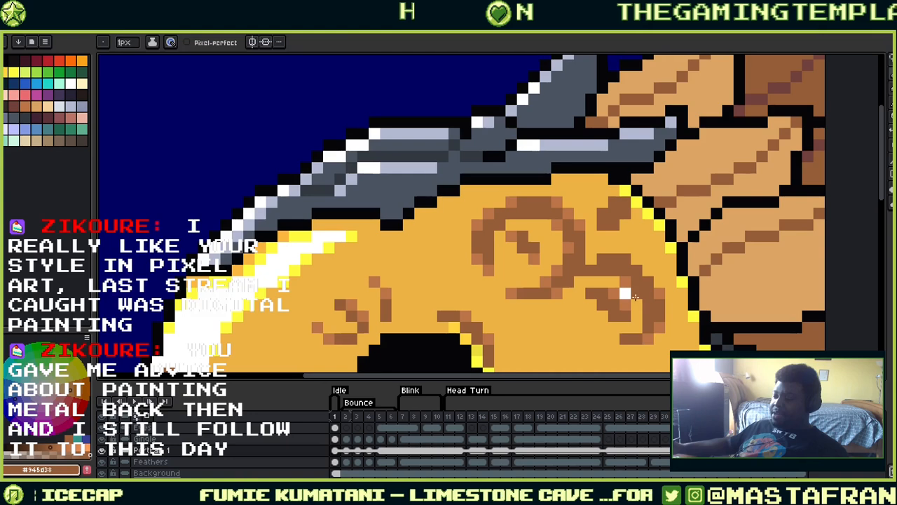
left_click(627, 276, "alt")
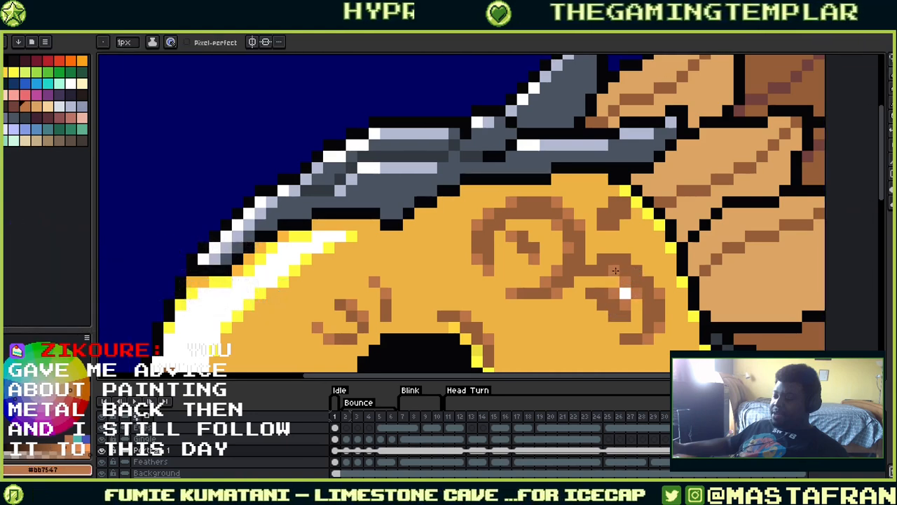
left_click_drag(616, 270, 605, 272)
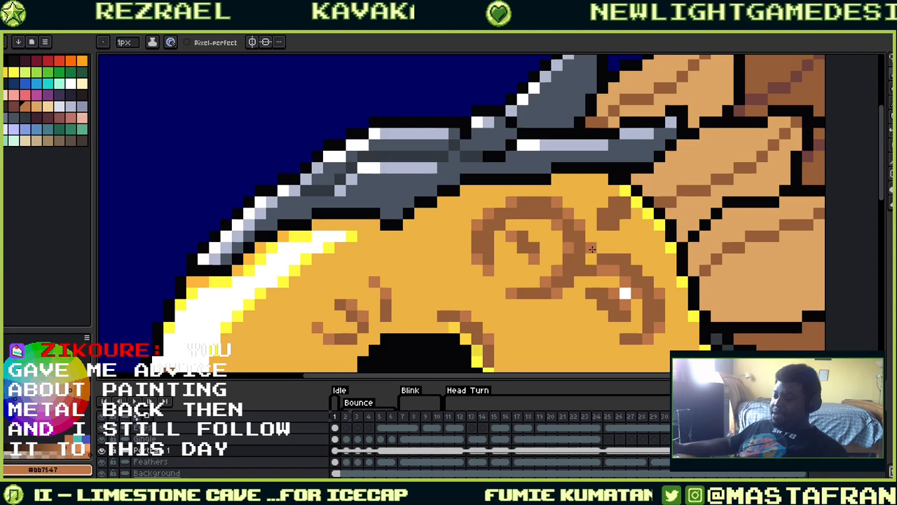
Flip through the whole animation around to frame 1 and compare the mask's swirl markings between frames
key("Left")
key("Left")
key("Left")
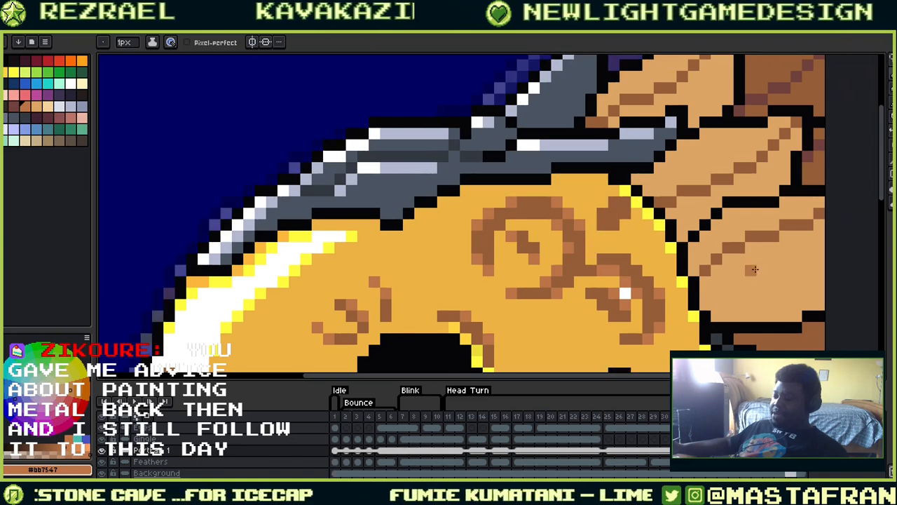
left_click_drag(636, 262, 596, 154)
key("Right")
key("Right")
key("Right")
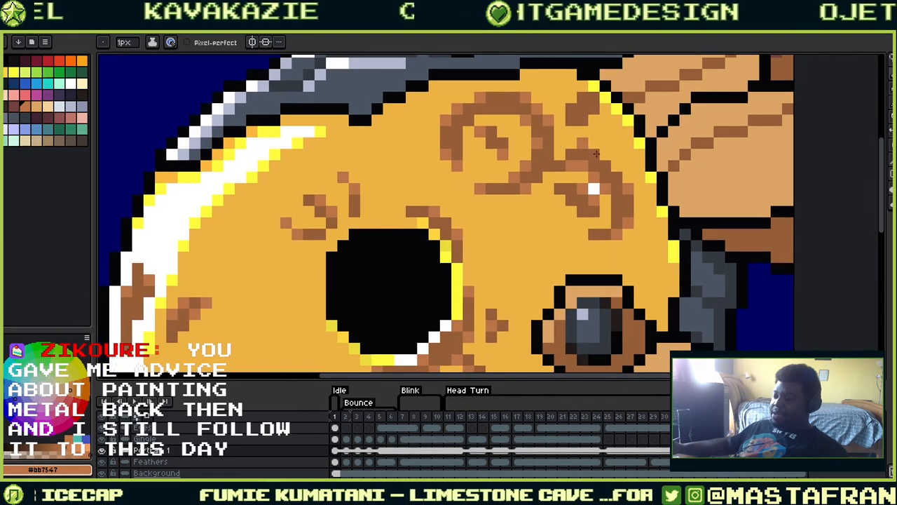
key("Right")
key("Right")
key("Right")
key("Right")
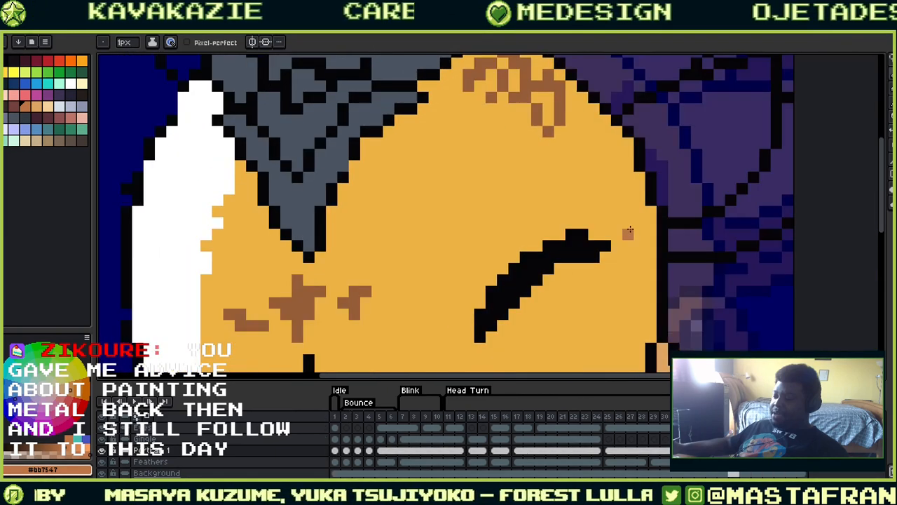
key("Right")
key("Right")
key("Right")
key("Right")
key("Right")
key("Right")
key("Right")
key("Right")
key("Right")
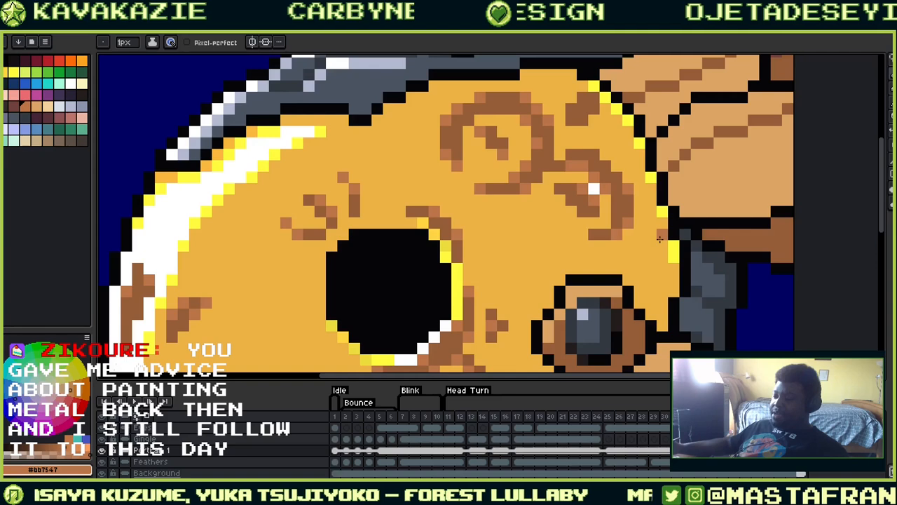
Step through the Blink frames into Head Turn as far as frame 19, and return to frame 16 to examine its mask markings
key("Right")
key("Right")
key("Right")
key("Right")
key("Right")
key("Right")
key("Right")
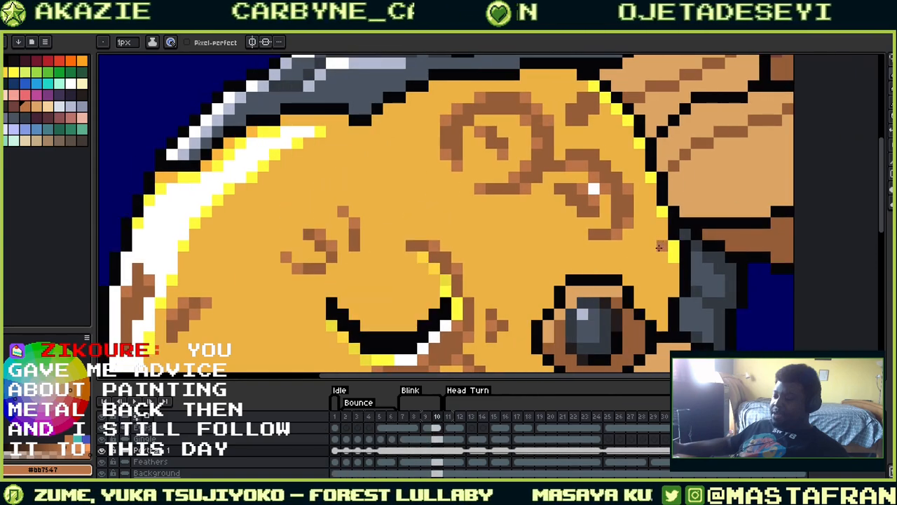
key("Right")
key("Right")
key("Right")
key("Right")
key("Right")
key("Right")
key("Right")
key("Right")
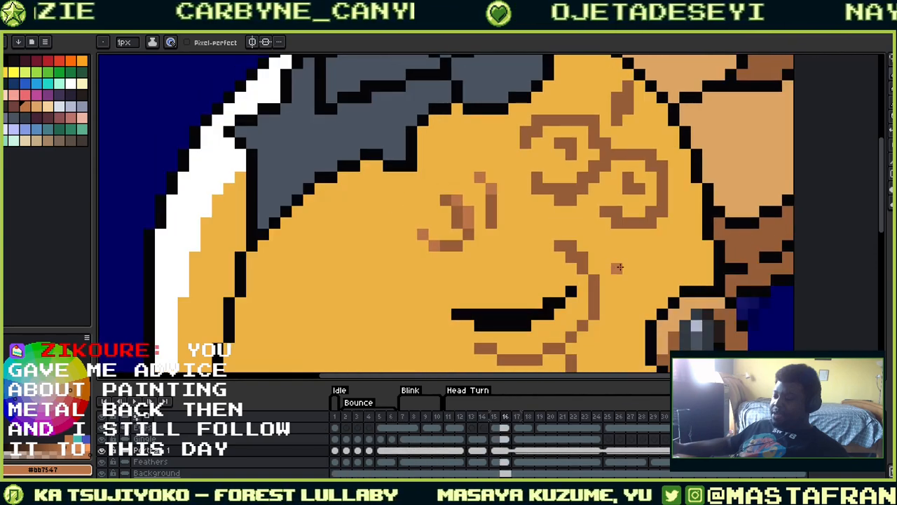
key("Right")
key("Right")
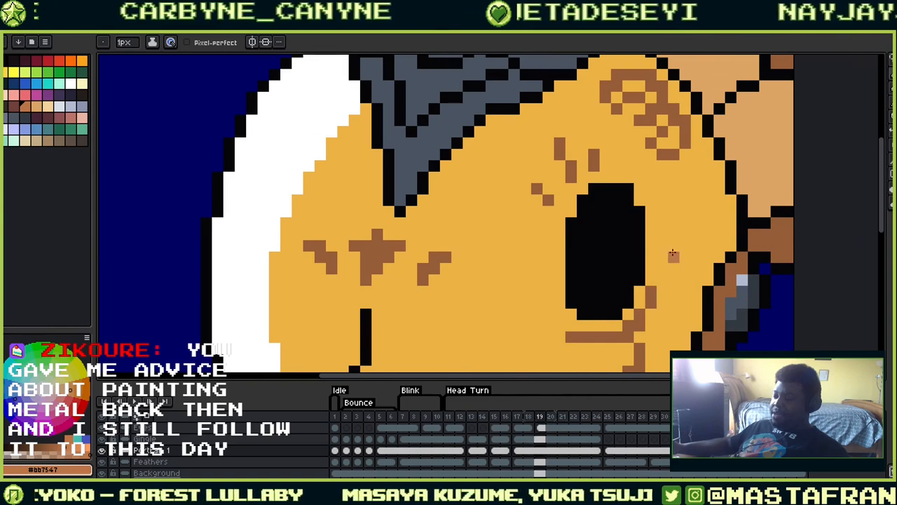
key("Left")
key("Left")
key("Left")
key("Left")
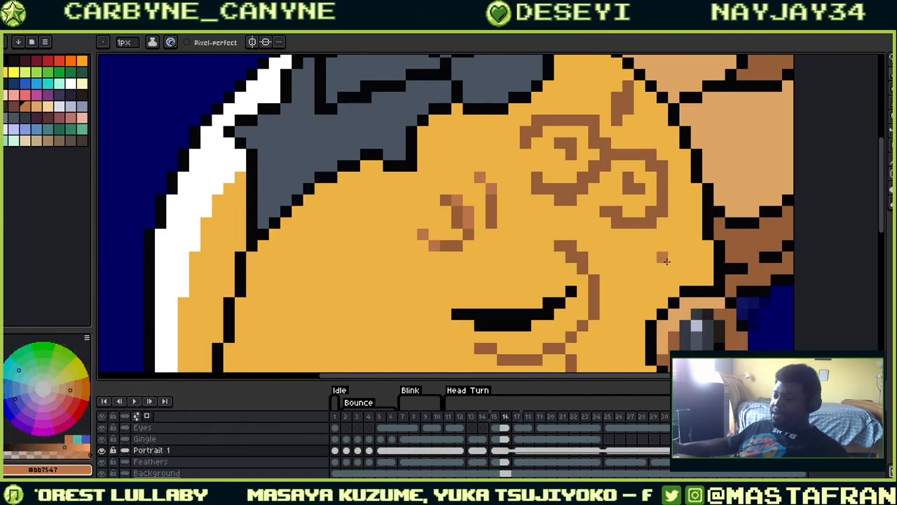
Sample bright yellow #fffc40 from frame 13's eye rim and dot it along the eye's lower edge on the Eyes layer at frame 16
key("Left")
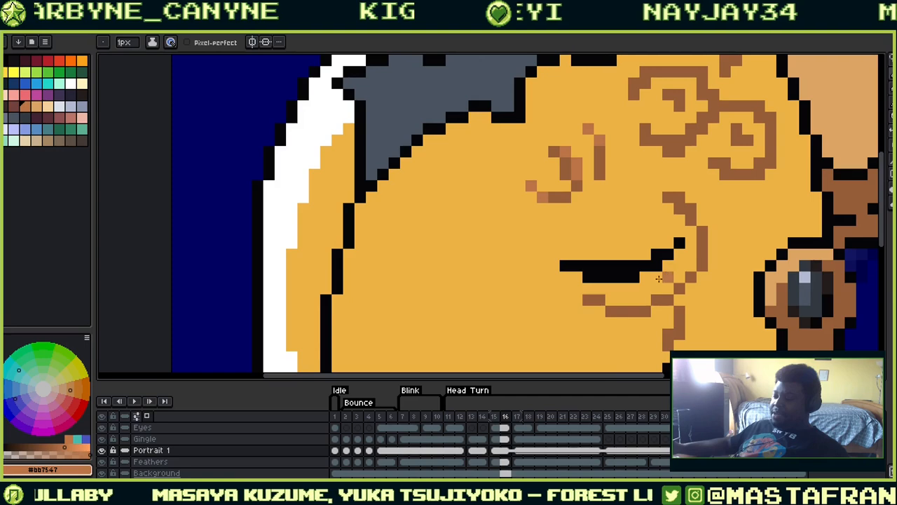
key("Left")
left_click(541, 250, "alt")
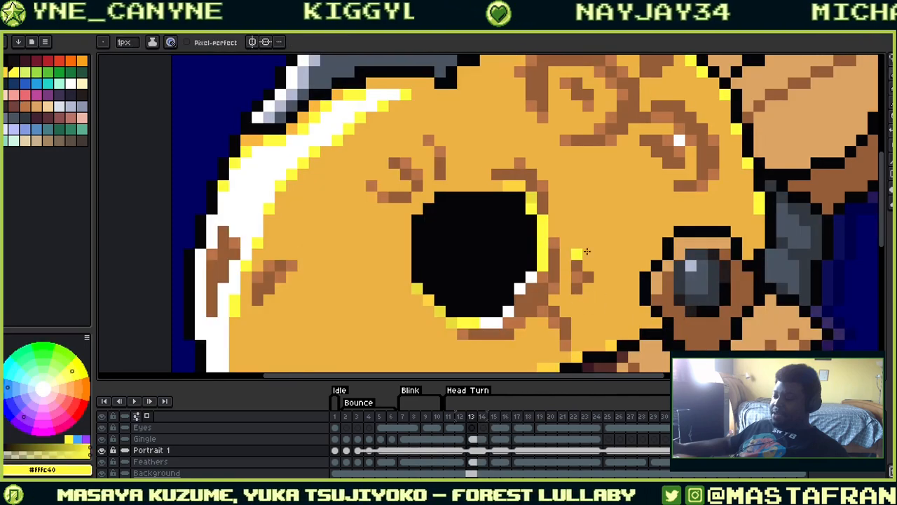
key("Right")
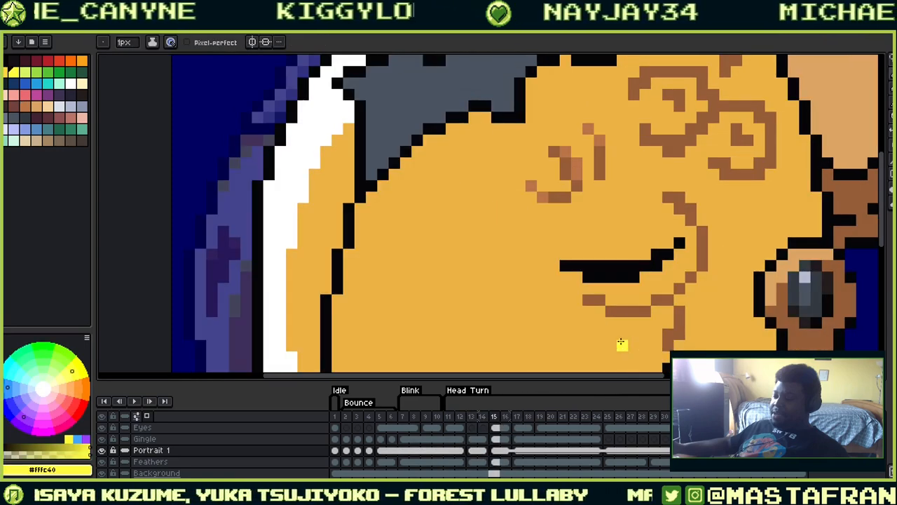
left_click(505, 428)
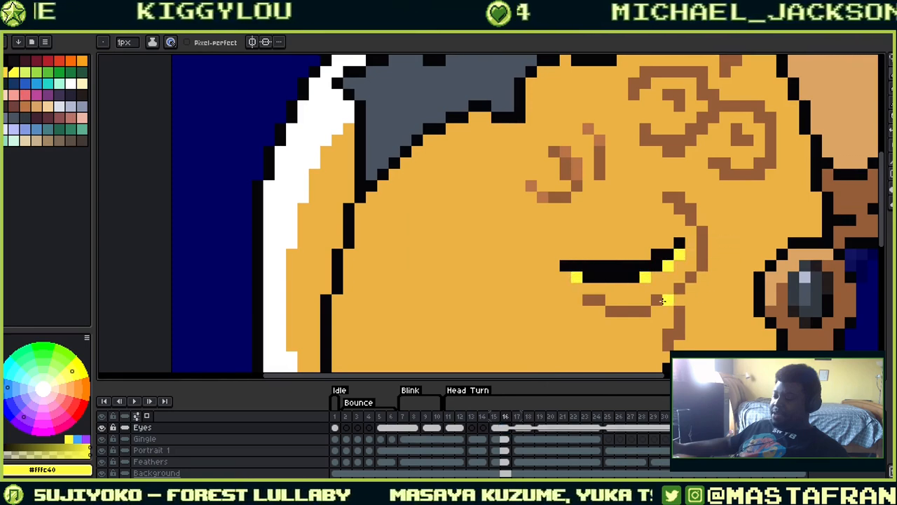
Compare the eye with frame 13, and extend the #fffc40 rim around the eye's outer right corner on frame 15
key("Left")
key("Left")
key("Left")
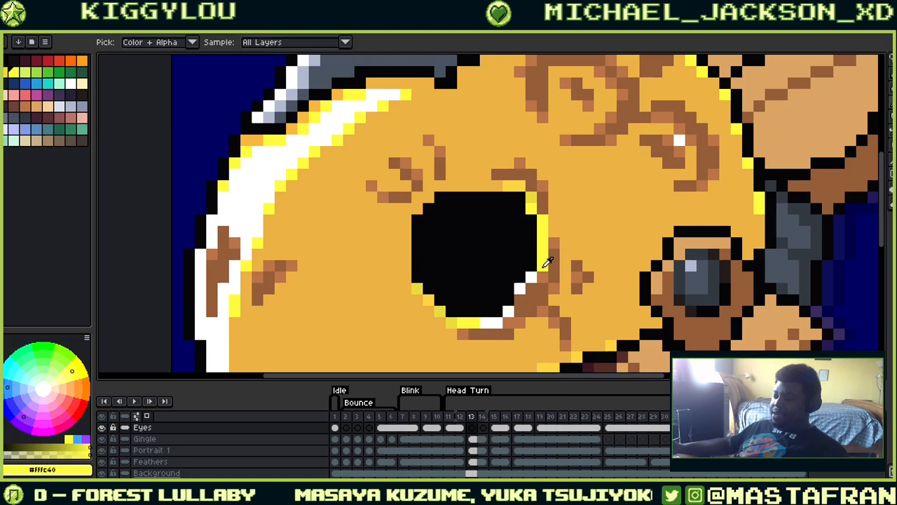
key("Right")
key("Right")
left_click(684, 243)
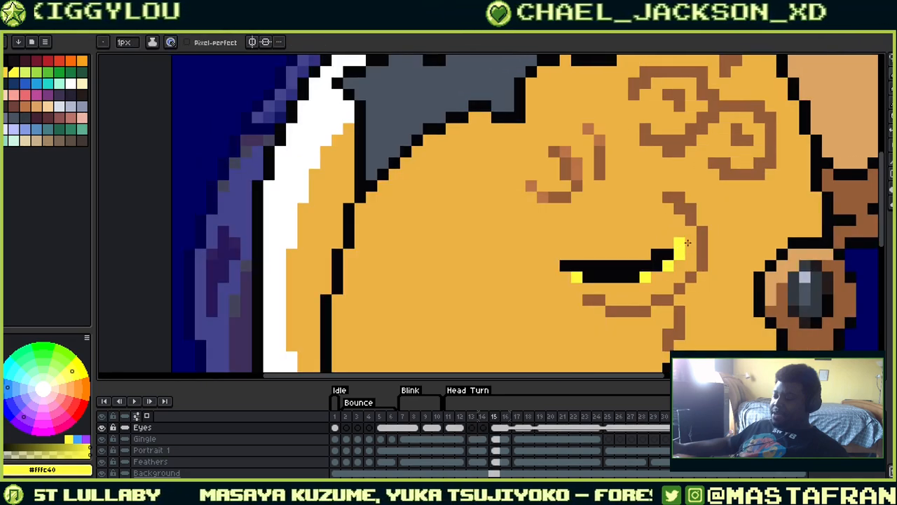
key("ctrl+z")
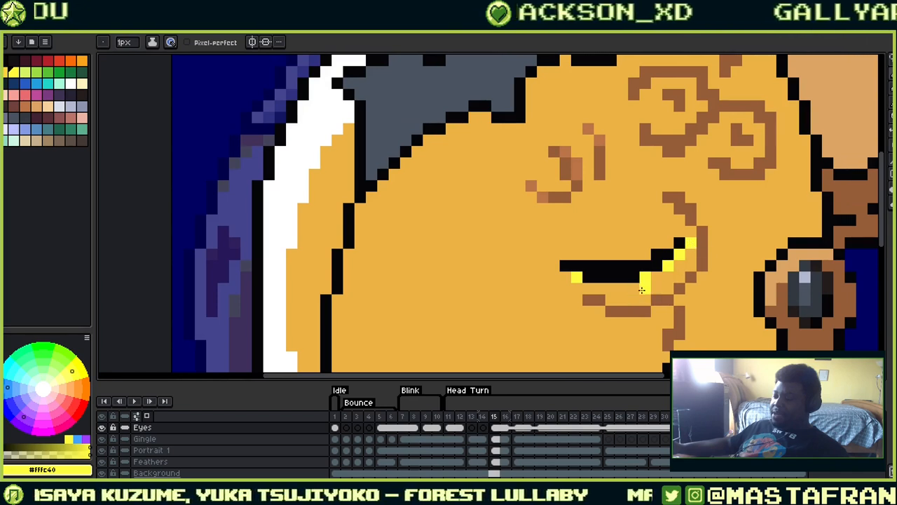
Sample the softer yellow #ebdc3b from frame 14's eye rim and shade the left corner and lower-left edge of frame 15's eye
key("Left")
left_click(565, 242)
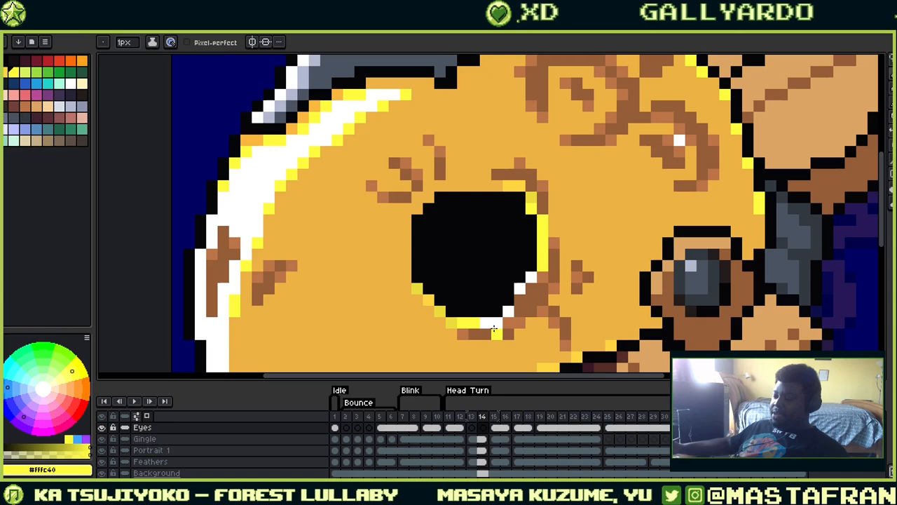
left_click(448, 322, "alt")
key("Left")
key("Left")
key("Right")
key("Right")
key("Right")
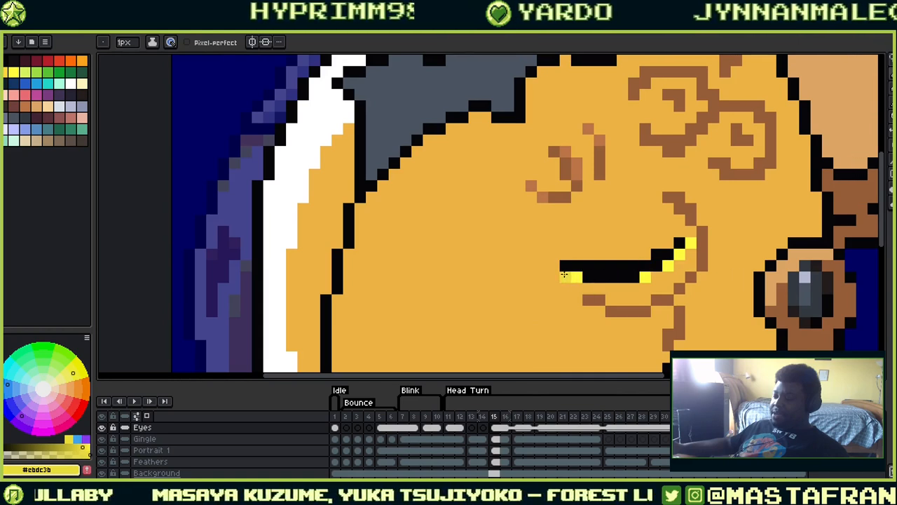
left_click(565, 277)
left_click(553, 265)
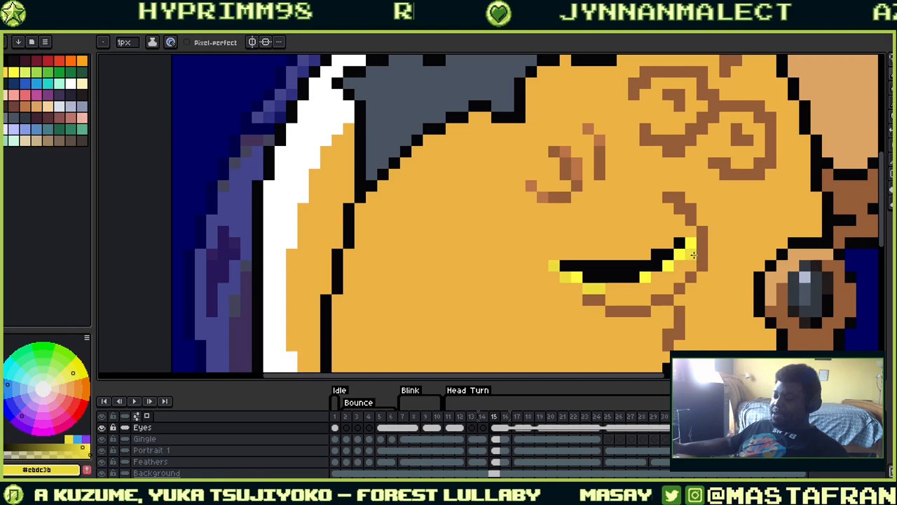
Sample #ffffff from frame 14 and add a highlight along the eye's lower rim on frame 16, finishing its right end in #fffc40
key("Left")
left_click(519, 288, "alt")
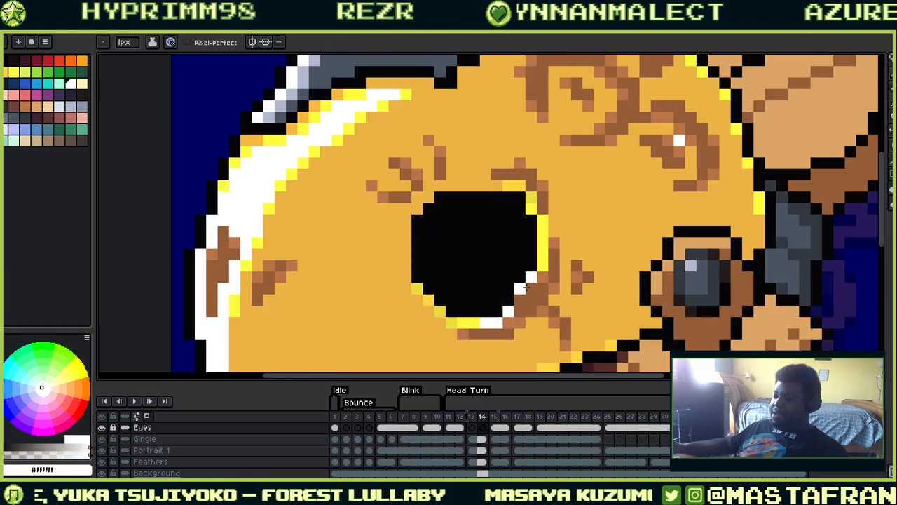
key("Right")
key("Right")
left_click_drag(610, 288, 657, 276)
left_click(664, 279, "alt")
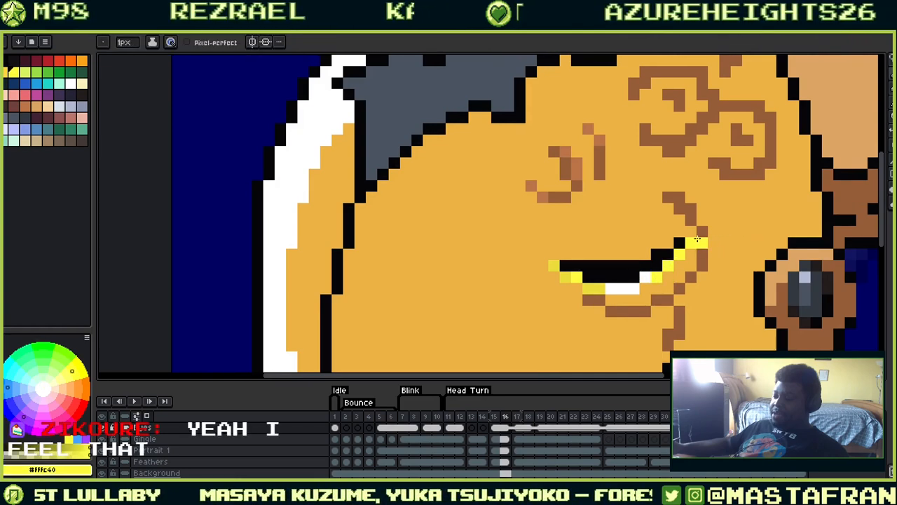
Return to frame 13, check which layer holds the eye rim, and select the Portrait 1 cel there
key("Left")
key("Left")
key("Left")
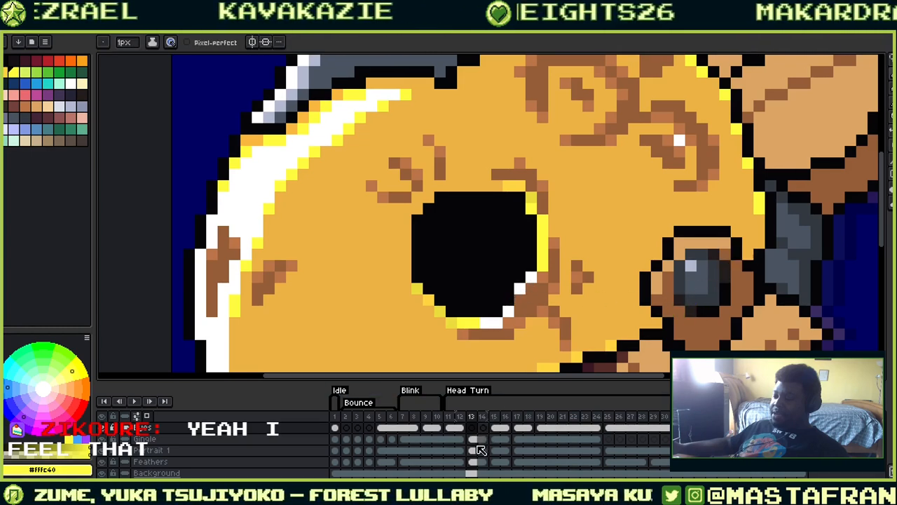
left_click(476, 439)
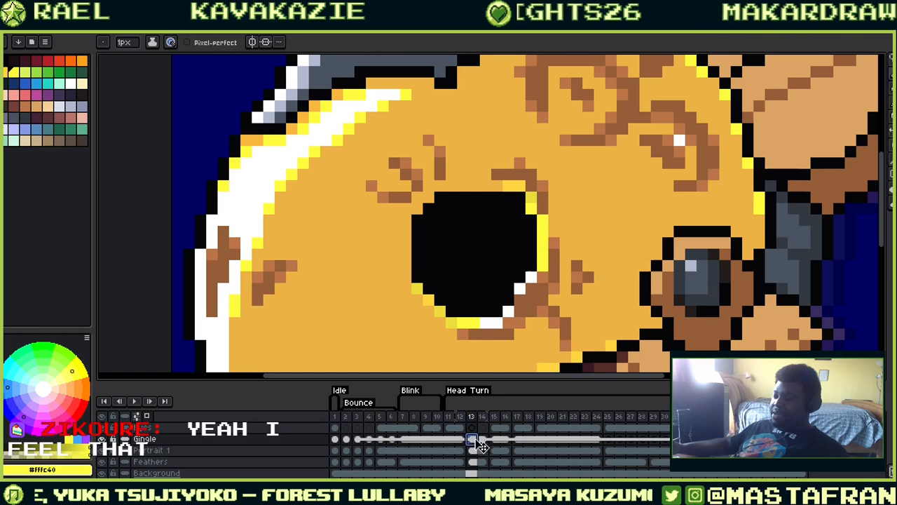
left_click(103, 453)
left_click(103, 452)
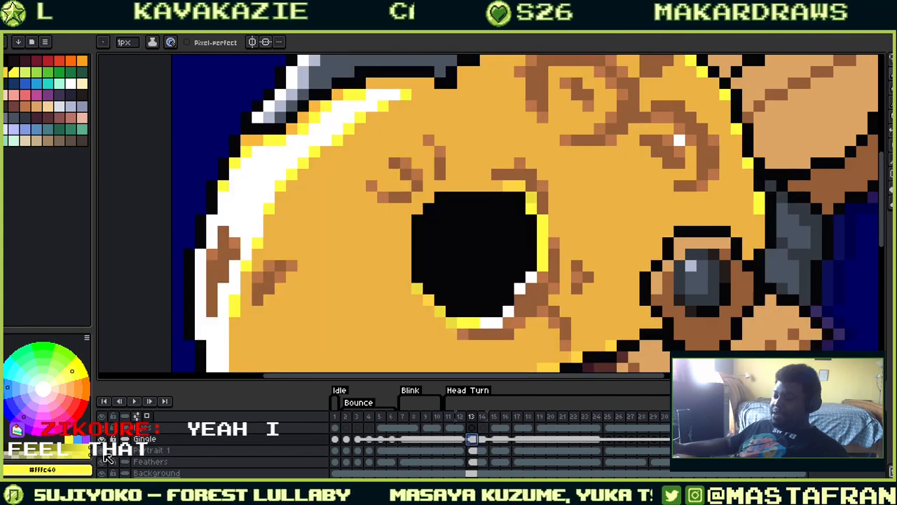
left_click(476, 450)
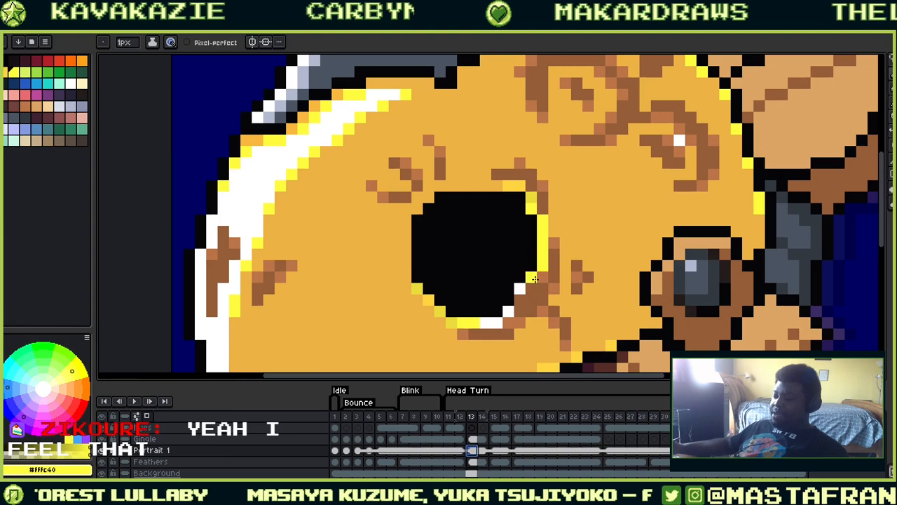
left_click_drag(566, 266, 619, 199)
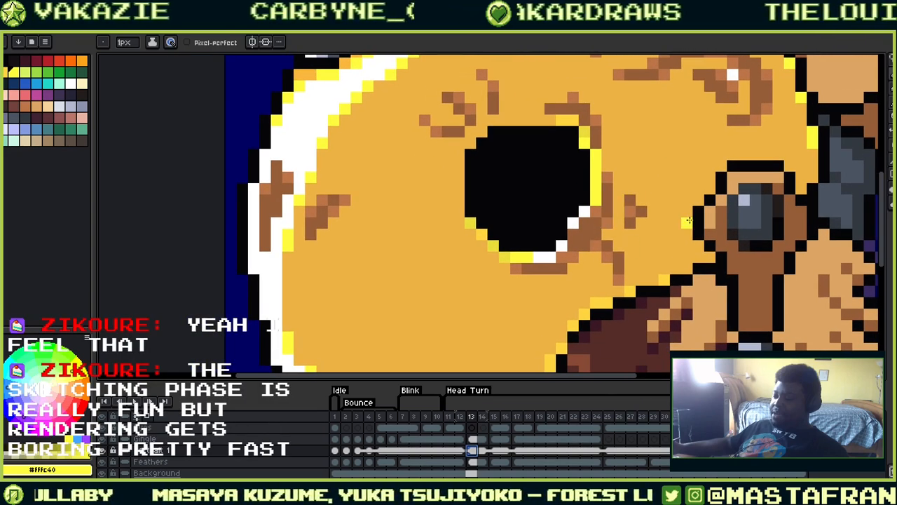
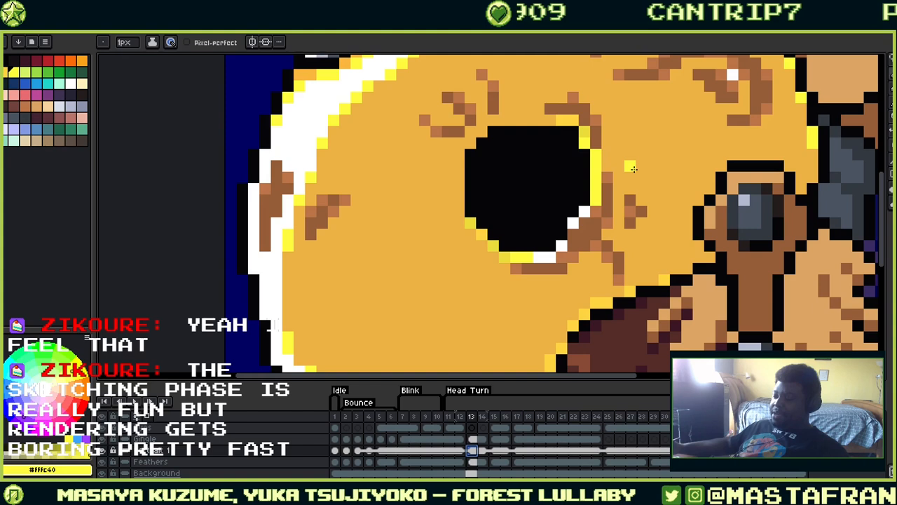
Rework the upper-right rim of the eye hole on frame 13 with the sampled tones #ebdc3b and #edb245
left_click(588, 131, "alt")
left_click_drag(575, 133, 565, 136)
key("ctrl+z")
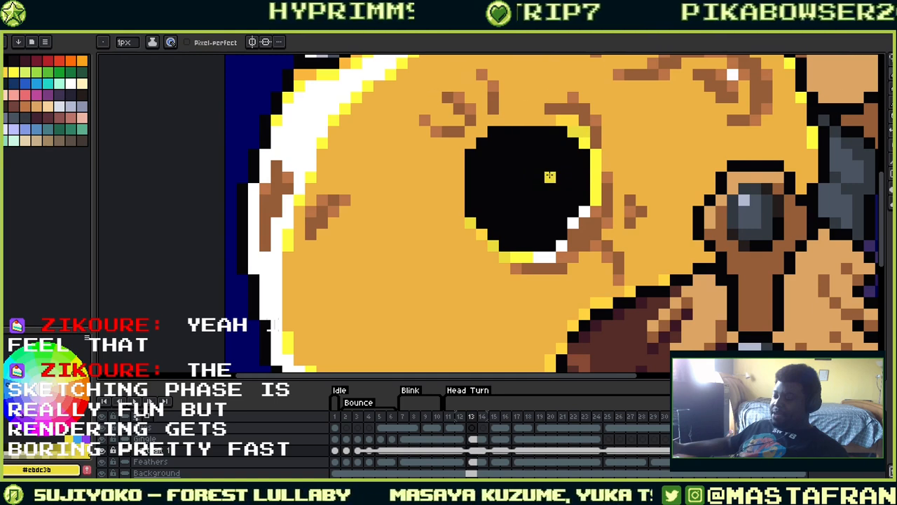
left_click(549, 117, "alt")
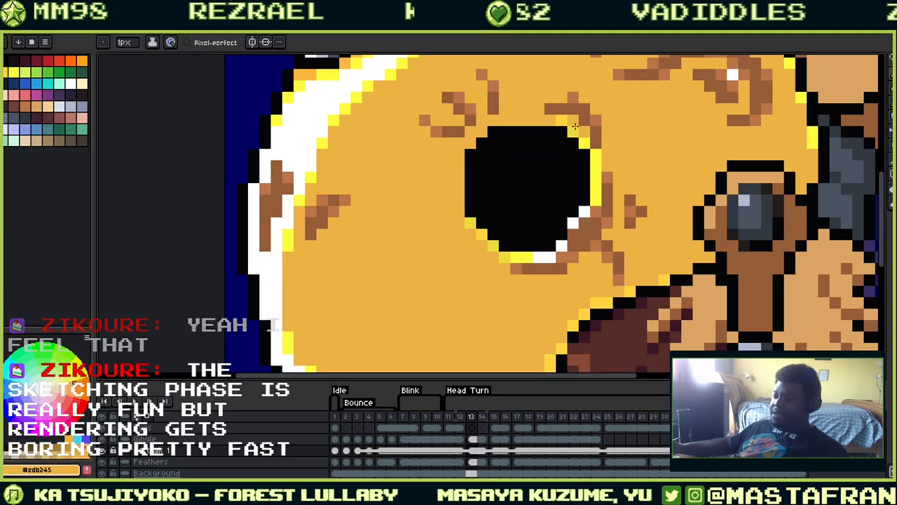
left_click_drag(602, 126, 582, 119)
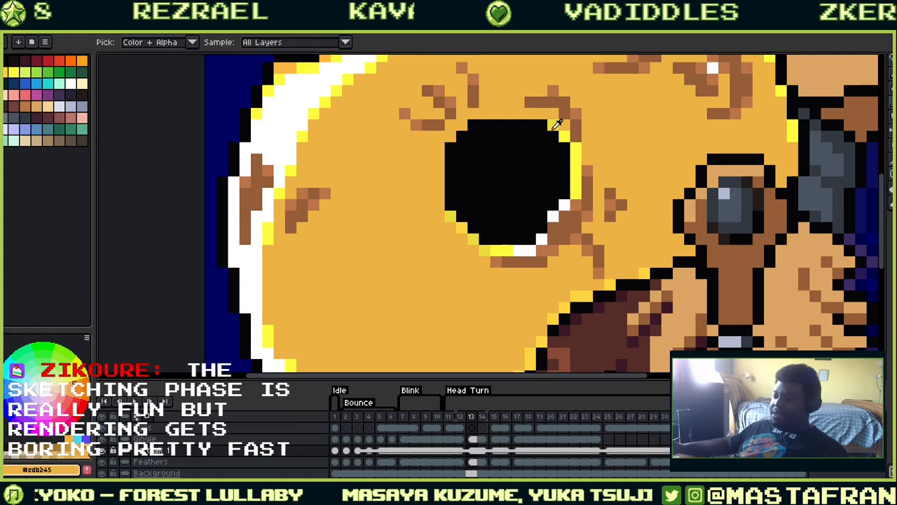
left_click(553, 127, "alt")
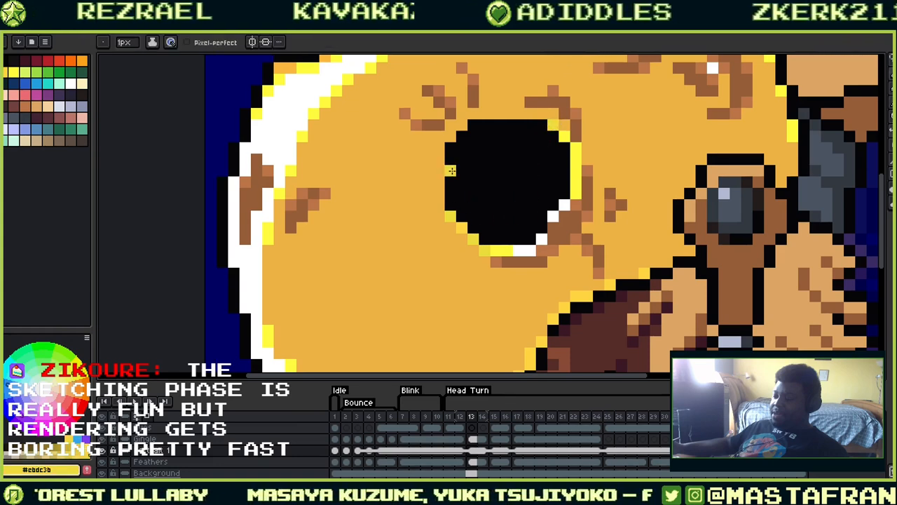
left_click_drag(565, 198, 520, 171)
Thicken the lower-right highlight of frame 13's eye rim with #ffffff and compare it against the neighbouring frames
left_click(521, 178, "alt")
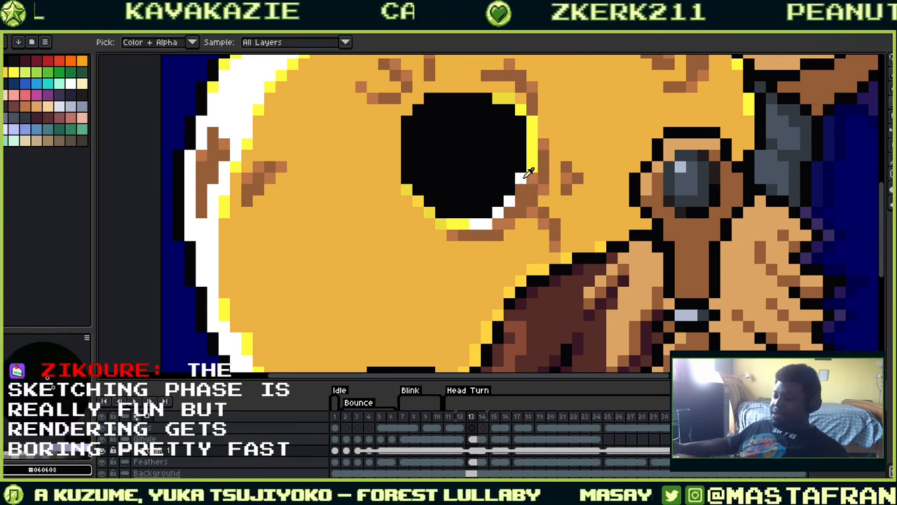
left_click(521, 180, "alt")
left_click(522, 178, "alt")
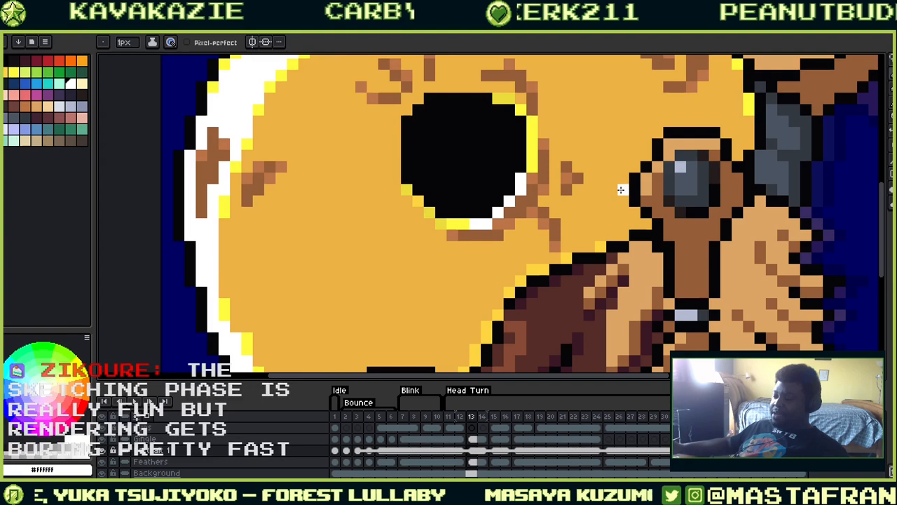
key("Left")
key("Right")
key("Right")
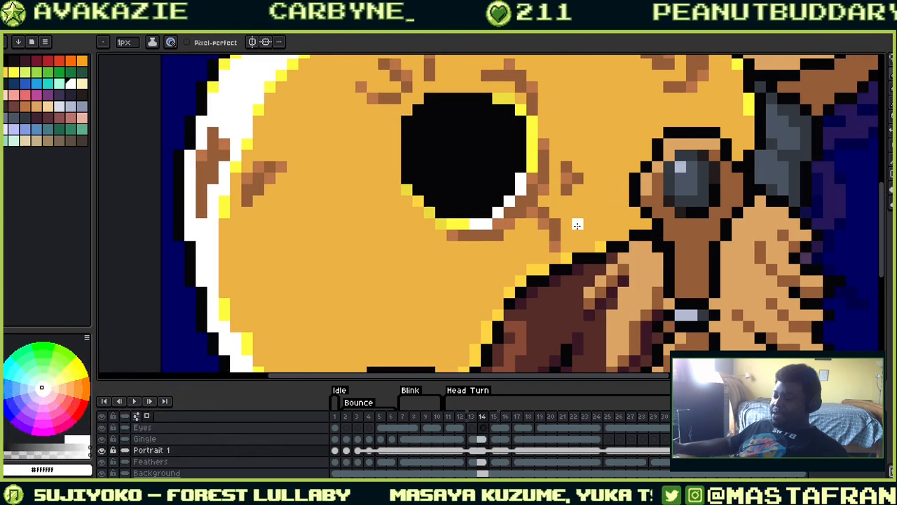
On frame 15's Eyes cel, brighten the left part of the eye's lower rim with #fffc40
key("Right")
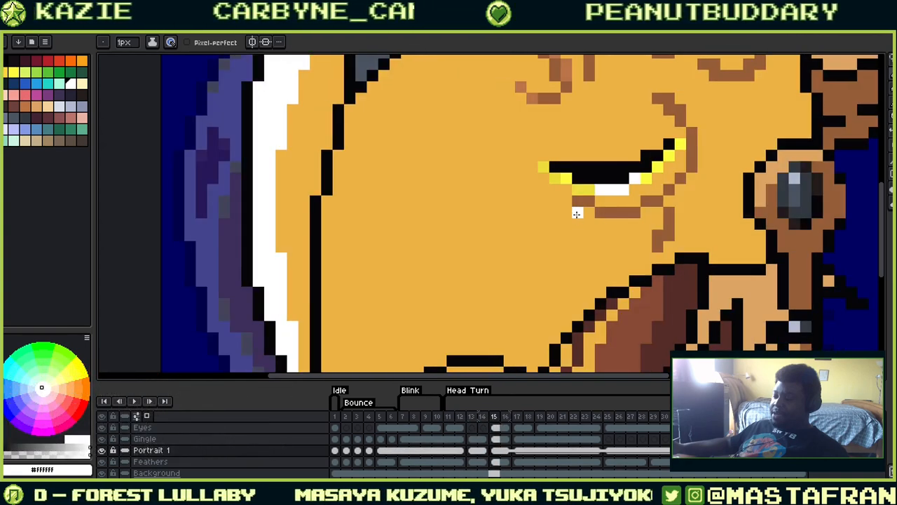
left_click(569, 176, "alt")
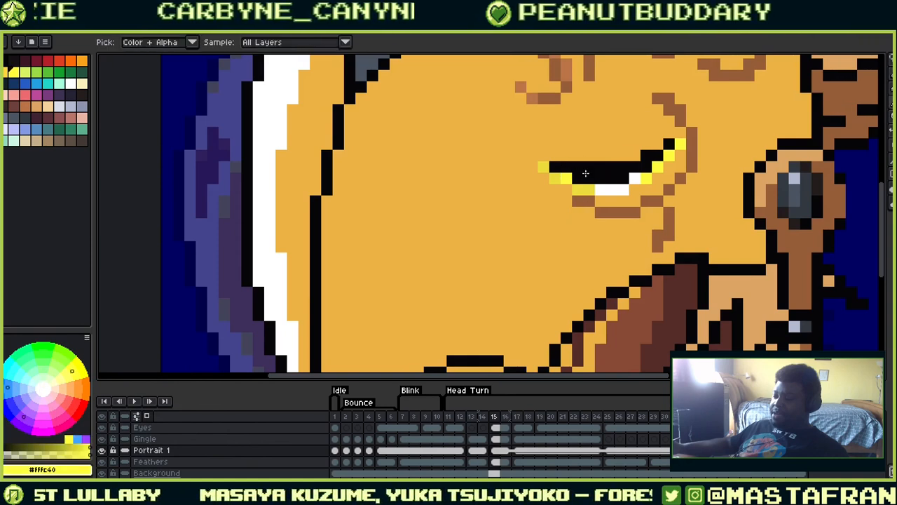
left_click(499, 427)
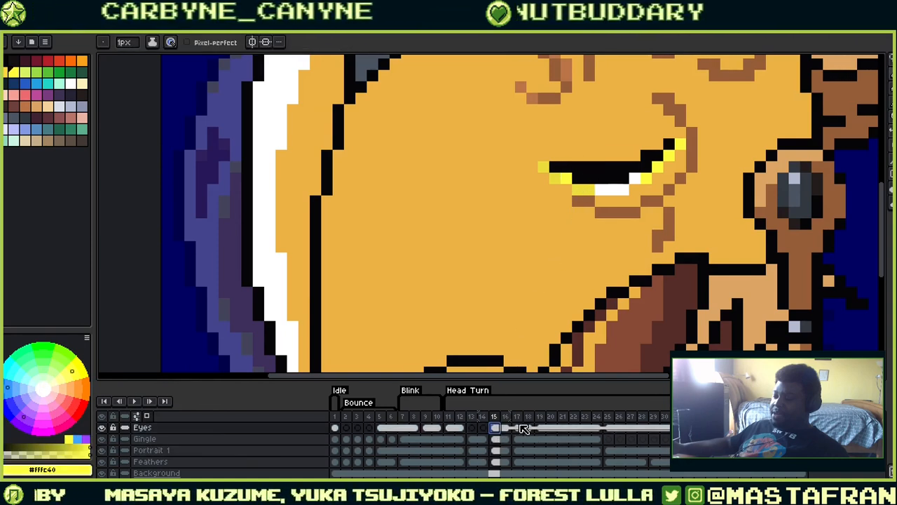
left_click(601, 189)
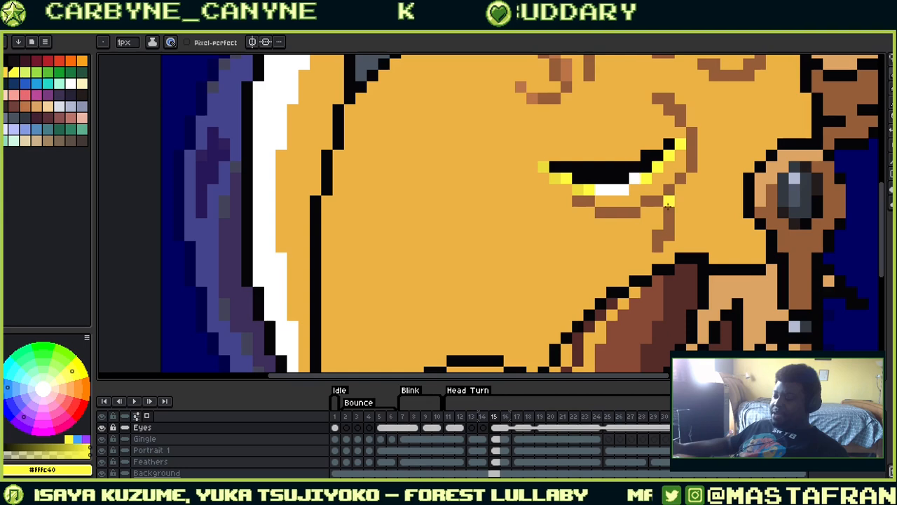
left_click(648, 225)
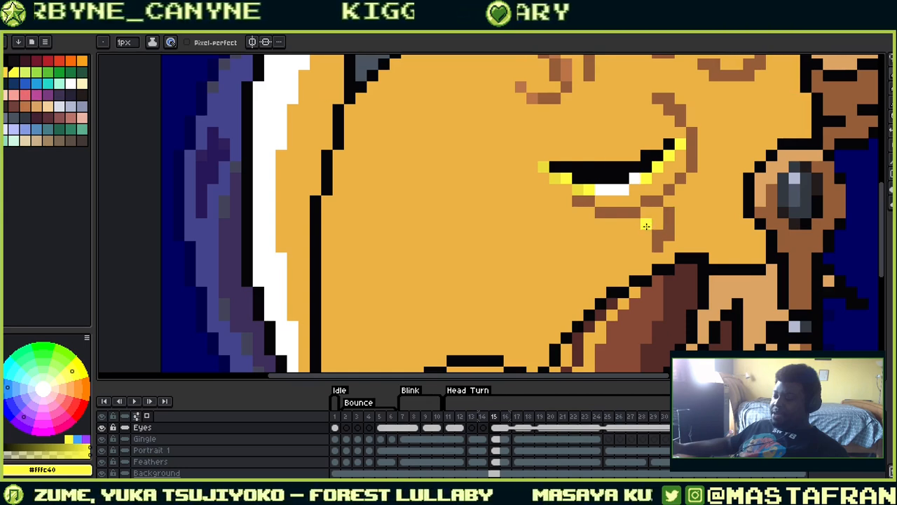
left_click_drag(672, 178, 624, 251)
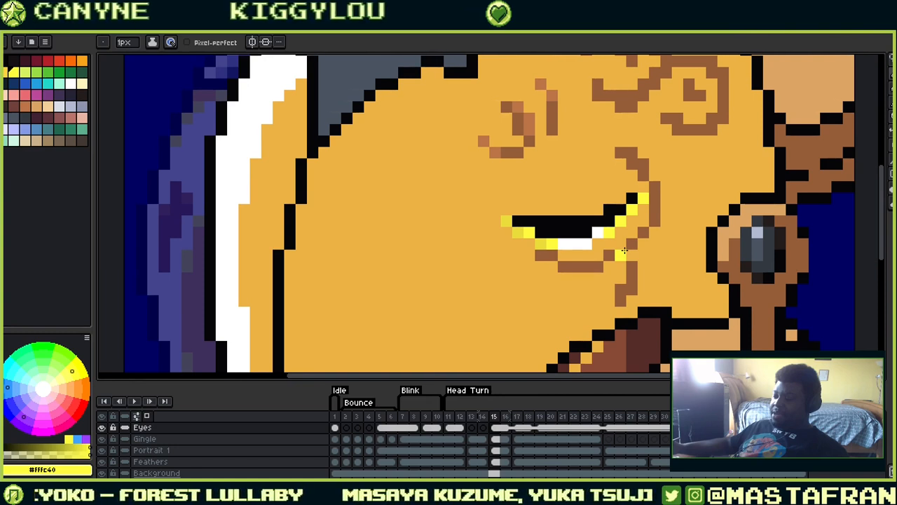
On frame 17, outline the eye's left corner, lower edge and right side with #fffc40
key("Right")
key("Right")
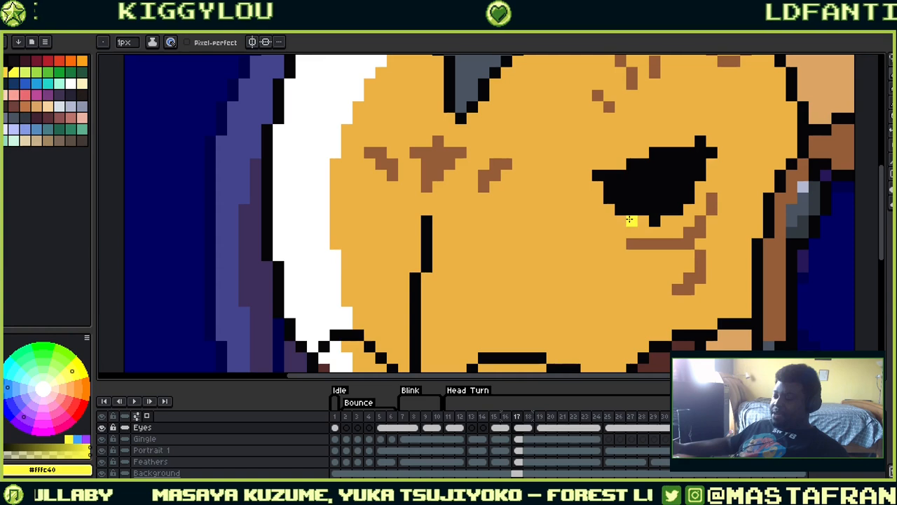
mouse_move(630, 220)
left_mouse_down()
mouse_move(609, 210)
mouse_move(599, 187)
left_mouse_up()
left_click_drag(689, 175, 617, 185)
mouse_move(606, 226)
left_mouse_down()
mouse_move(641, 181)
mouse_move(640, 147)
left_mouse_up()
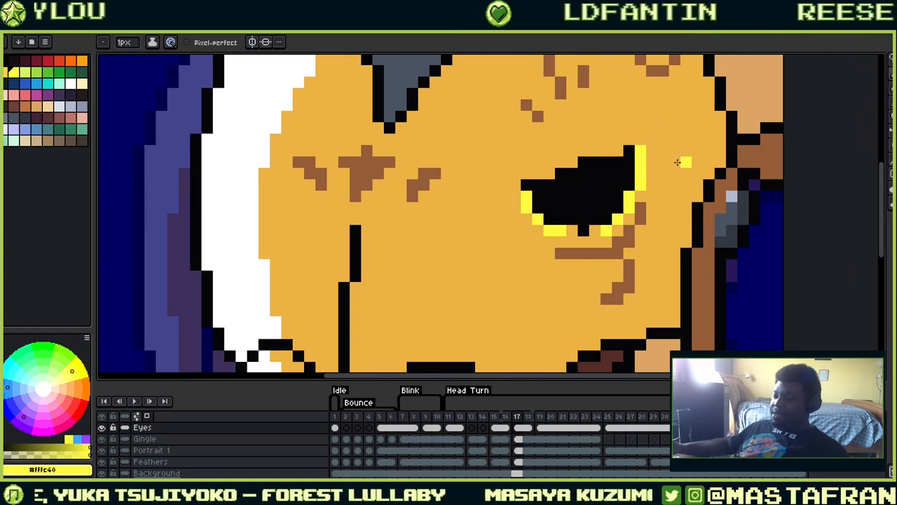
Shade the left corner and the upper-right tip of the eye rim on frame 17 with #ebdc3b sampled from frame 16
key("Left")
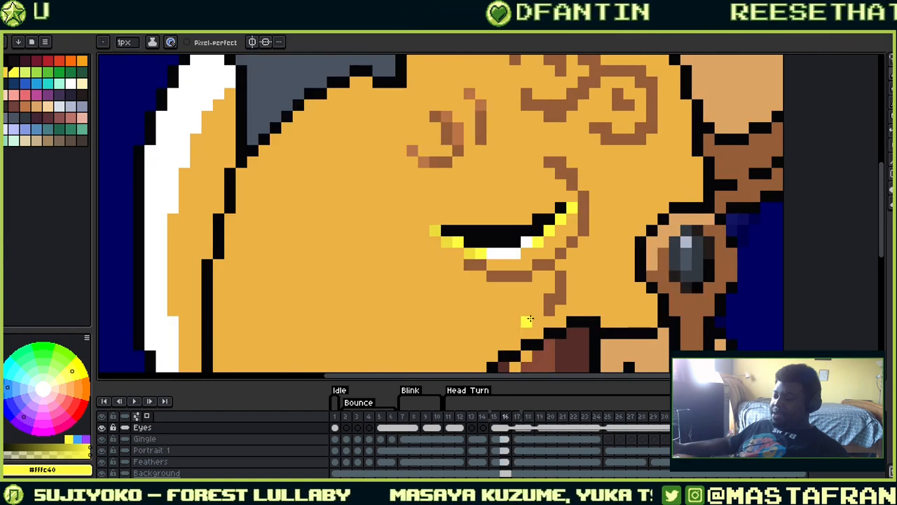
key("alt")
left_click(449, 241, "alt")
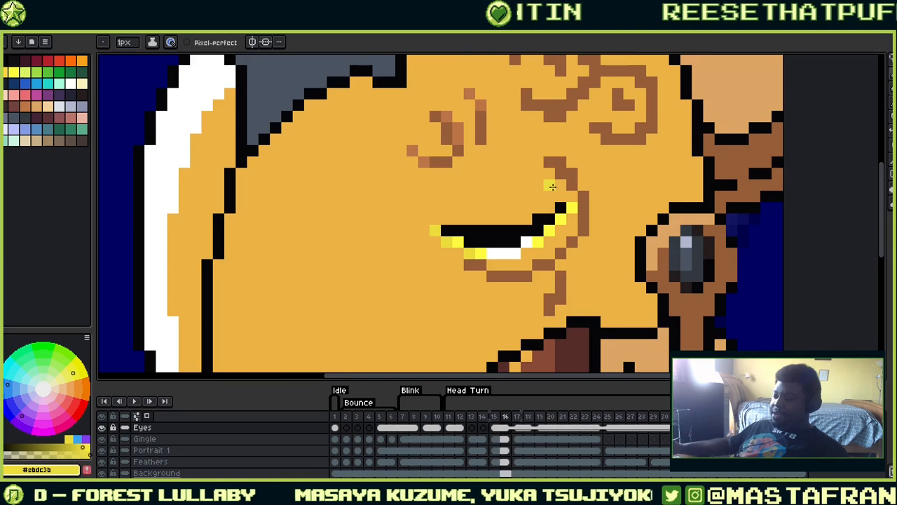
key("Right")
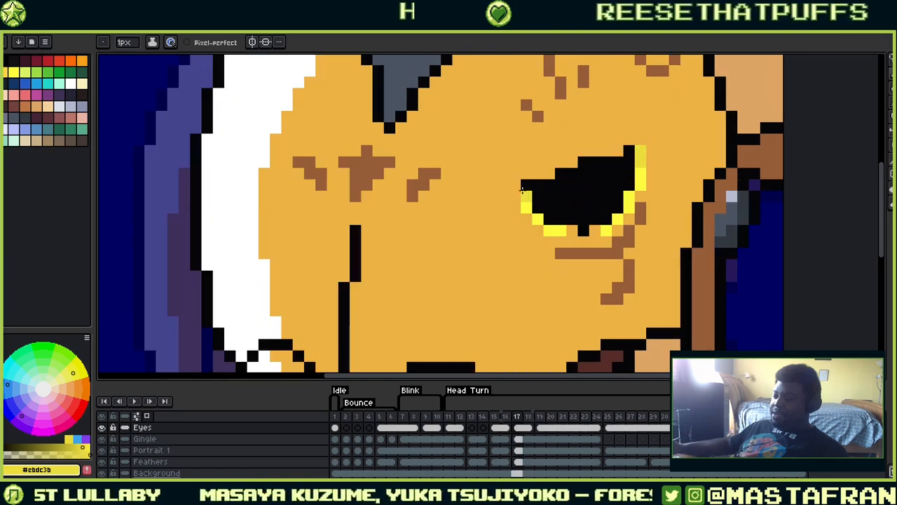
left_click_drag(524, 186, 526, 196)
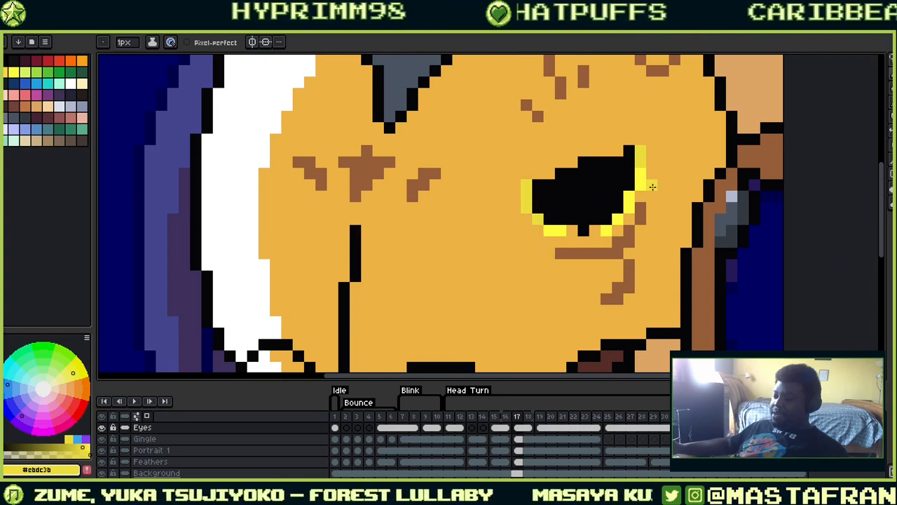
Add a #ffffff highlight to the middle of the eye's lower rim on frame 18, sampling the white from frame 16
key("Left")
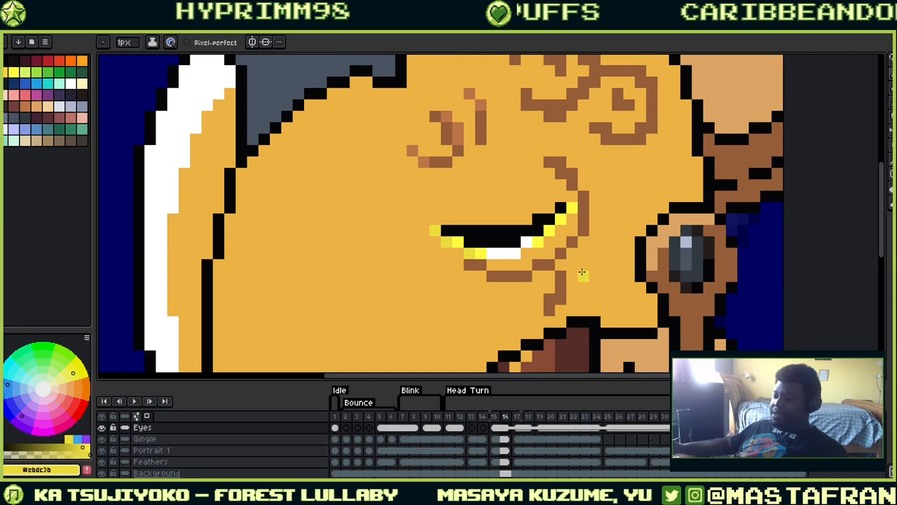
left_click(529, 242, "alt")
key("Right")
key("Right")
mouse_move(573, 231)
left_mouse_down()
mouse_move(598, 231)
mouse_move(546, 316)
left_mouse_up()
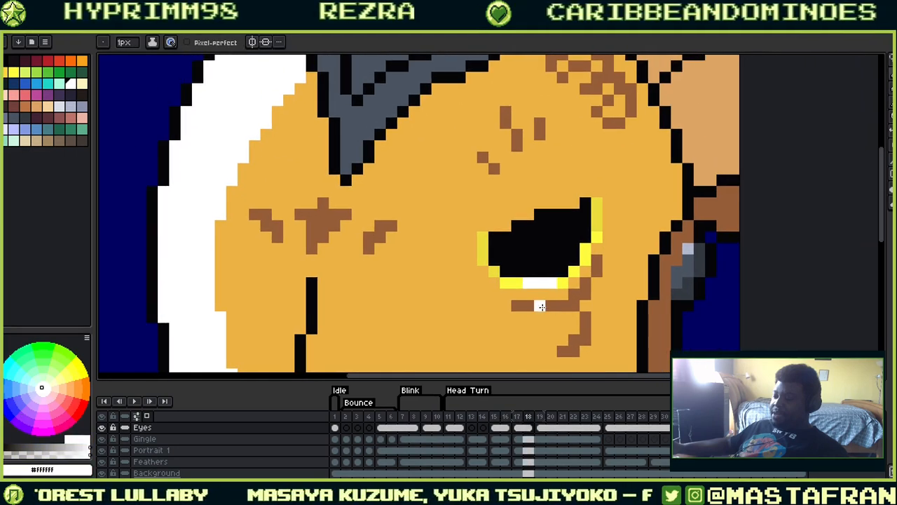
Reshape the eye hole's upper corners on frame 18, trimming the left one with #edb245 and widening the right one with #060608
left_click(485, 234, "alt")
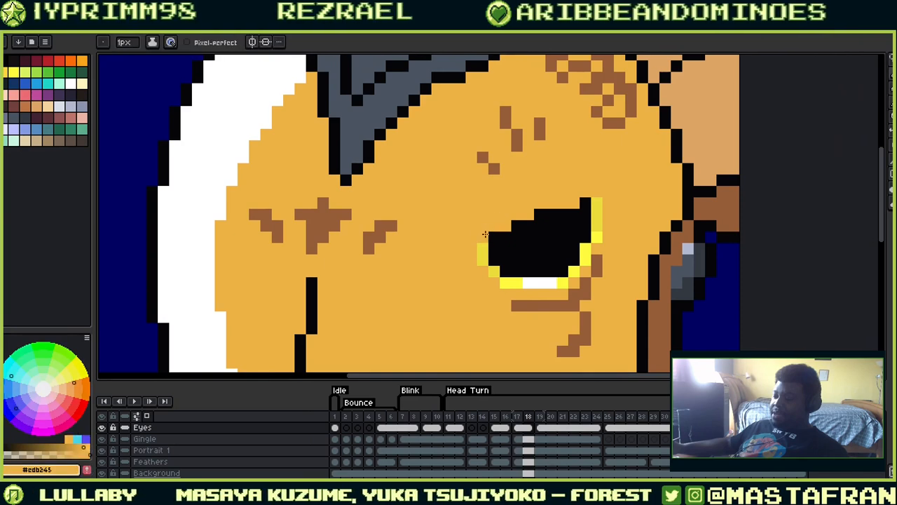
left_click(589, 202, "alt")
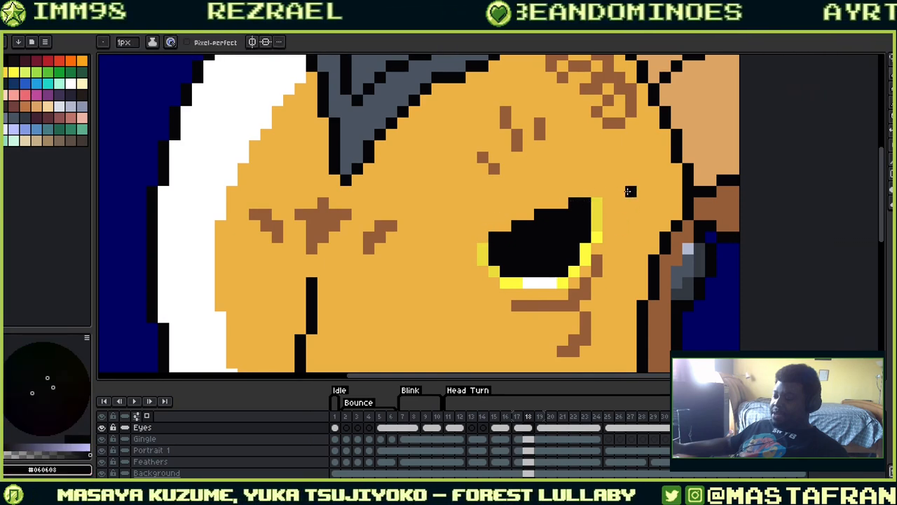
mouse_move(579, 202)
left_mouse_down()
mouse_move(527, 186)
mouse_move(526, 176)
left_mouse_up()
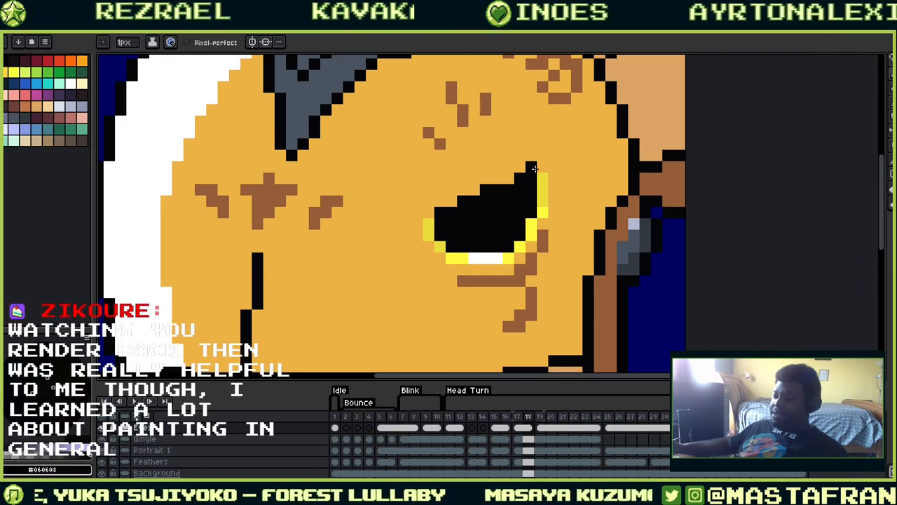
key("alt")
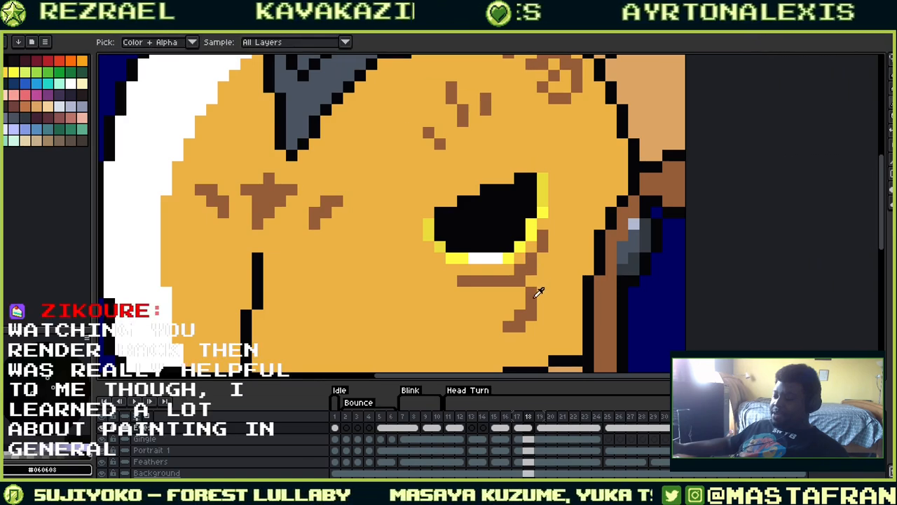
left_click_drag(576, 107, 568, 180)
Try shading around the star-shaped forehead marking on frame 18 with #bb7547 sampled from frame 16, extending its upper point with #945d38
key("Left")
key("Left")
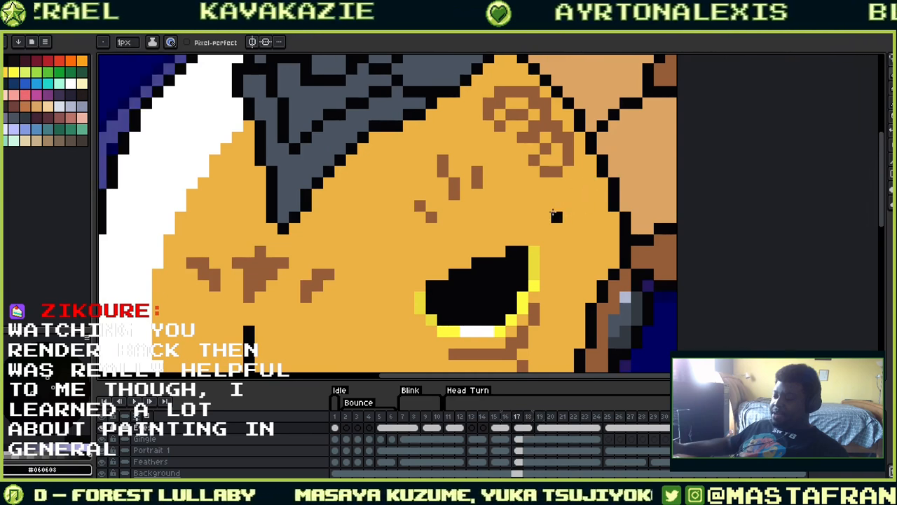
left_click(361, 219, "alt")
key("Right")
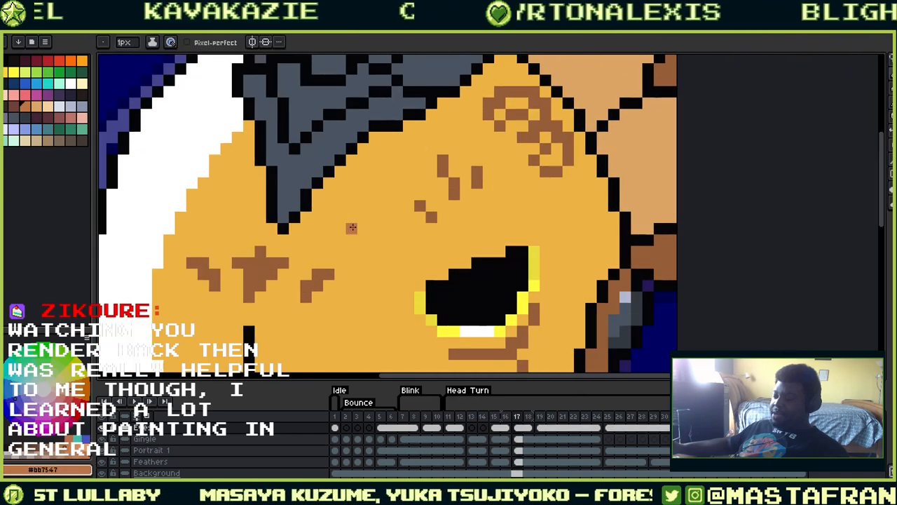
key("Right")
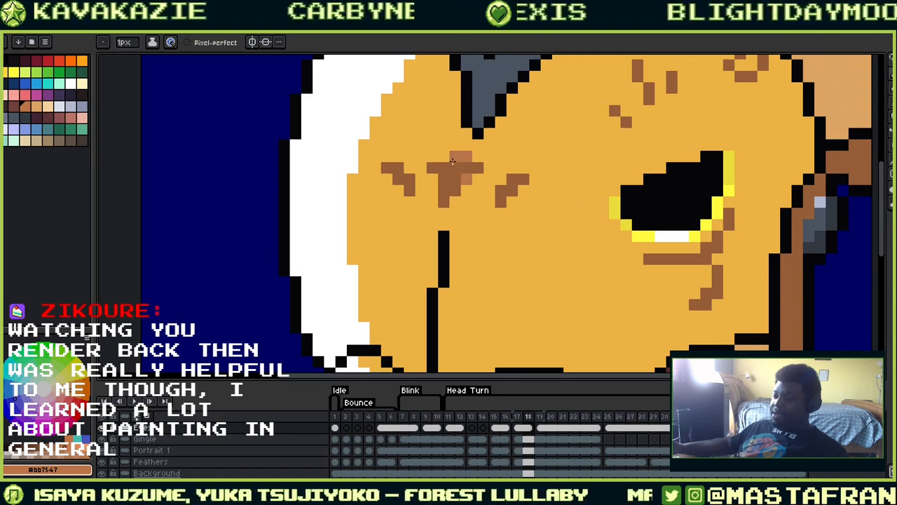
left_click_drag(463, 180, 447, 243)
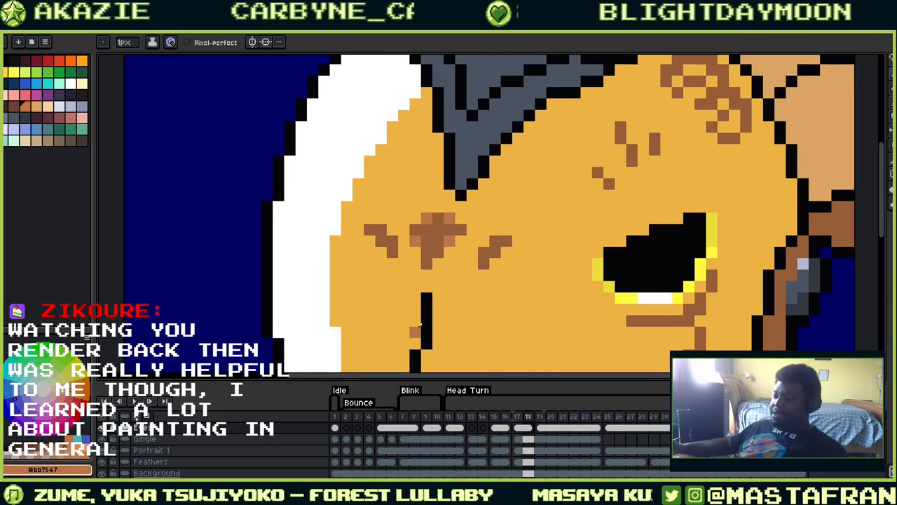
left_click(436, 214, "alt")
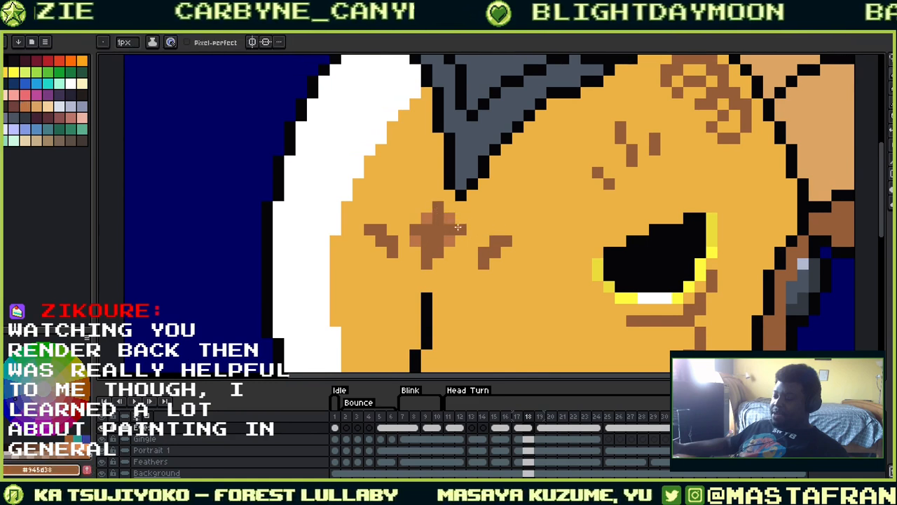
Try thickening the small marking to the right of the star on frame 18 with #bb7547 edges and #945d38 tips
left_click(436, 244, "alt")
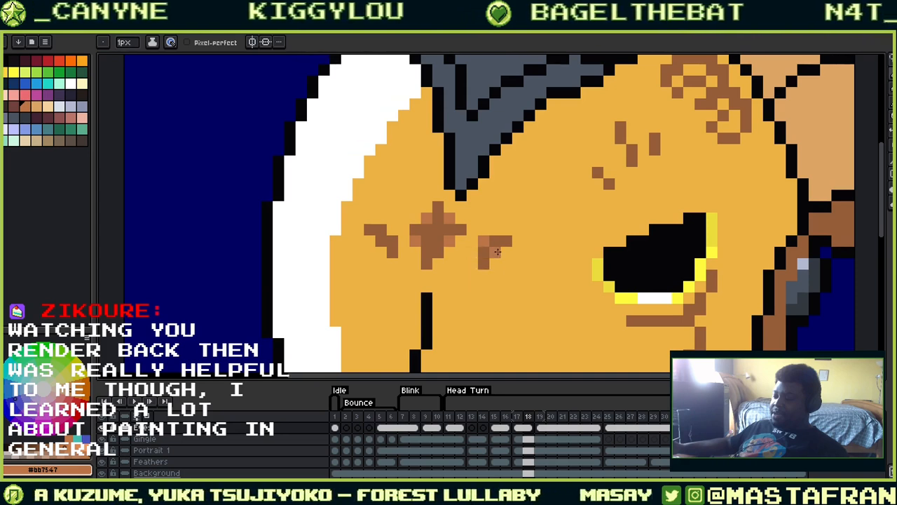
key("ctrl")
left_click(506, 253)
left_click(495, 264)
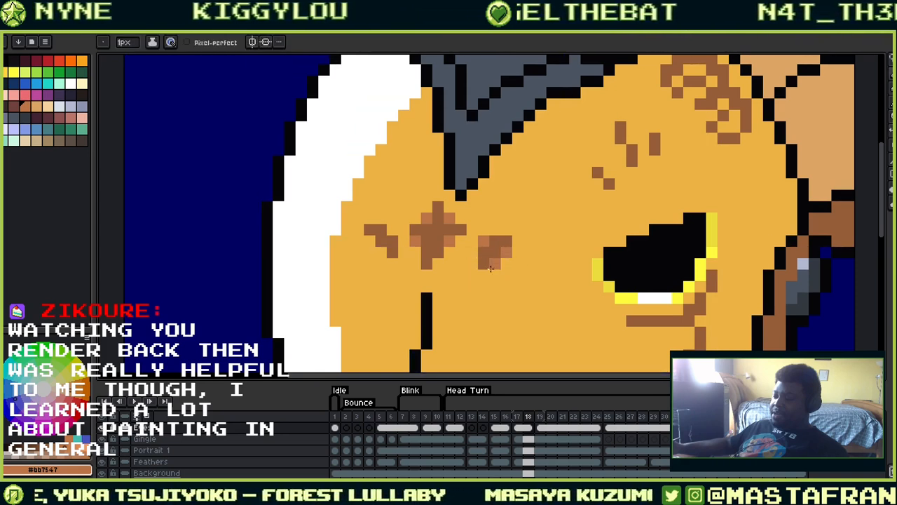
left_click(507, 230)
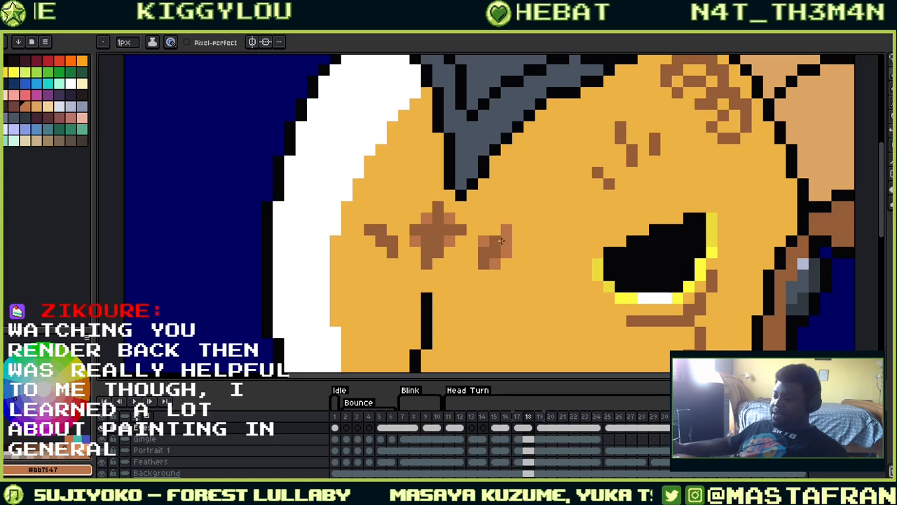
left_click(496, 229)
left_click(506, 241)
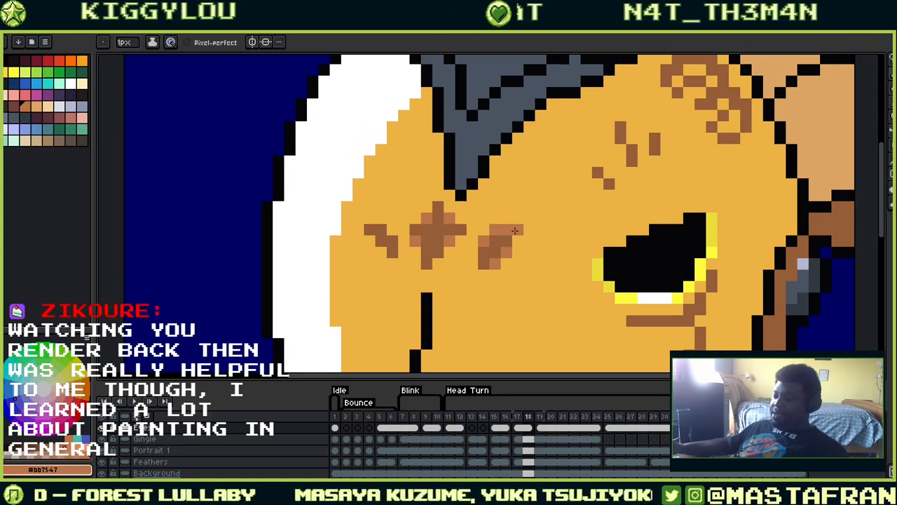
left_click(496, 242, "alt")
left_click(517, 229)
left_click(484, 273)
left_click(473, 252)
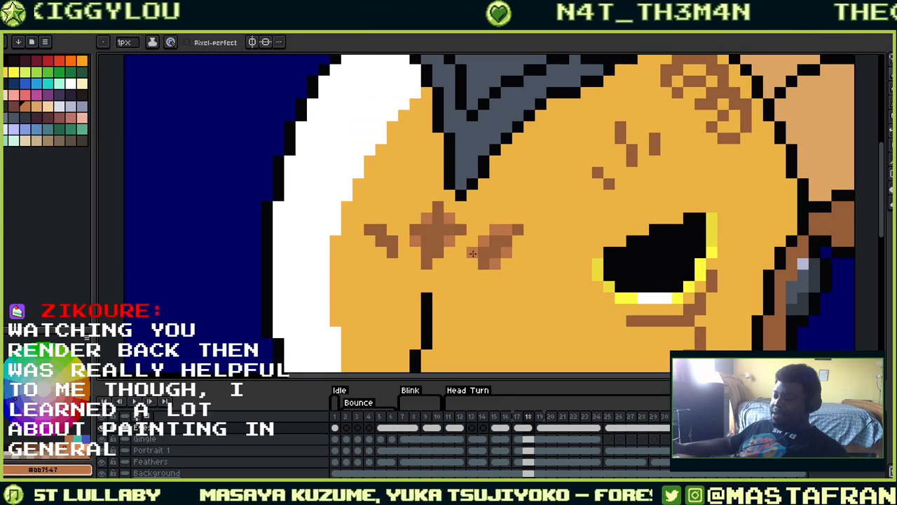
left_click(472, 263)
left_click(475, 275)
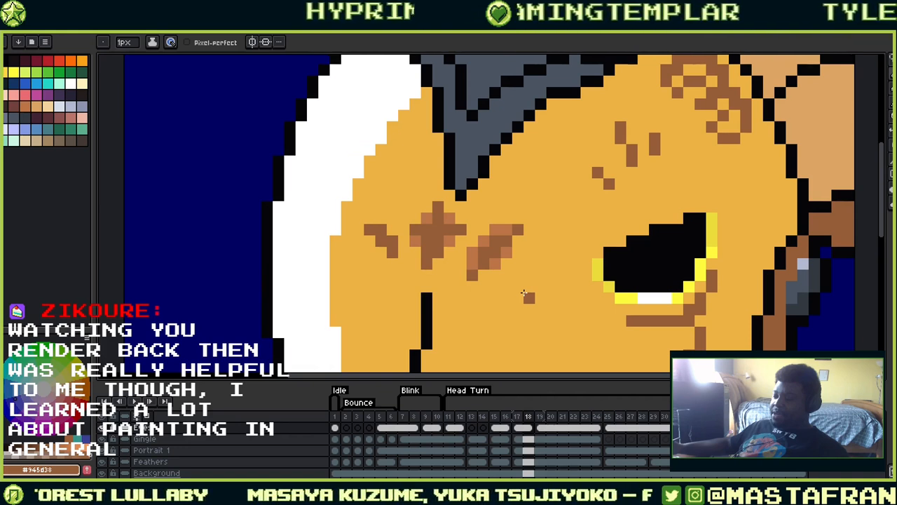
Try a #bb7547 patch just left of the eye on frame 18 and undo the trial shading of the mask markings
left_click(505, 255, "alt")
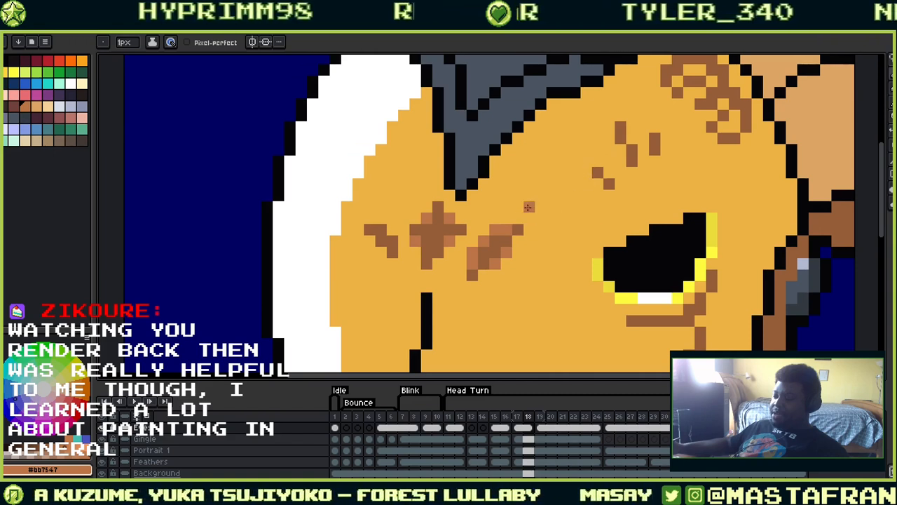
mouse_move(541, 170)
left_mouse_down()
mouse_move(552, 244)
mouse_move(551, 212)
mouse_move(563, 199)
mouse_move(575, 210)
left_mouse_up()
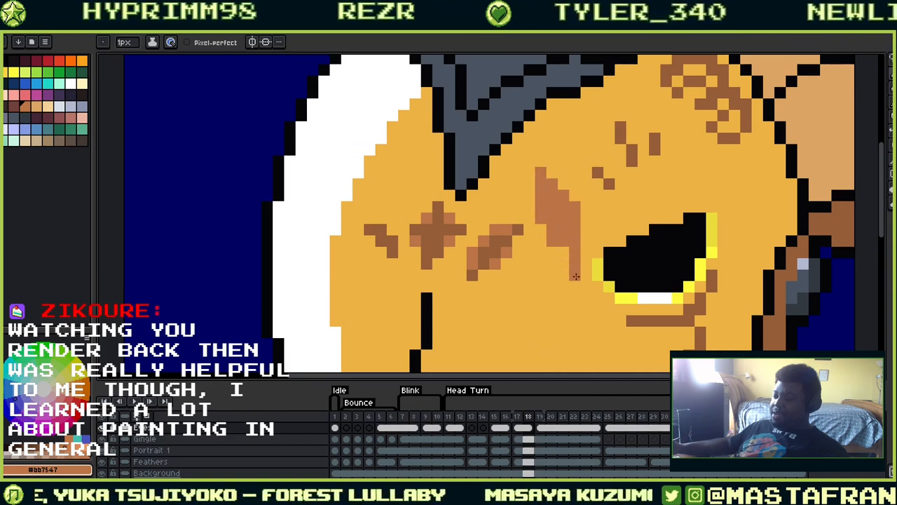
left_click(608, 184, "alt")
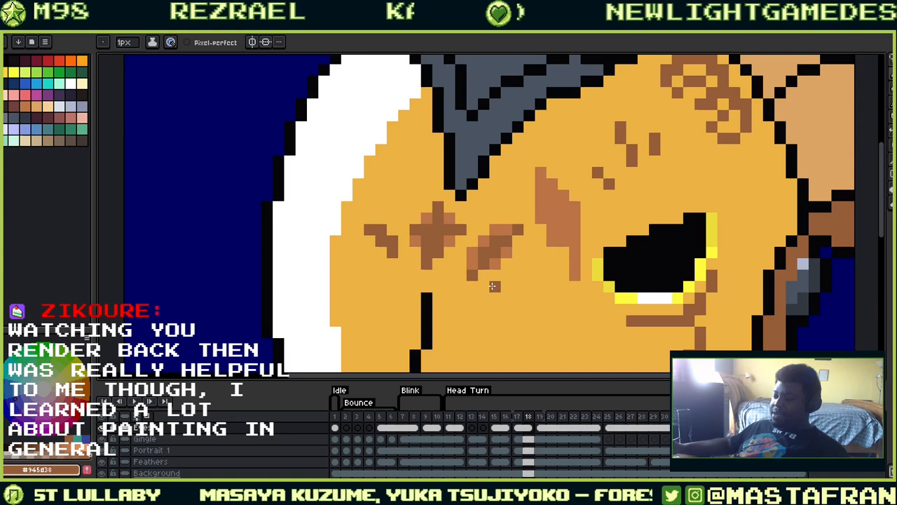
left_click(593, 226, "alt")
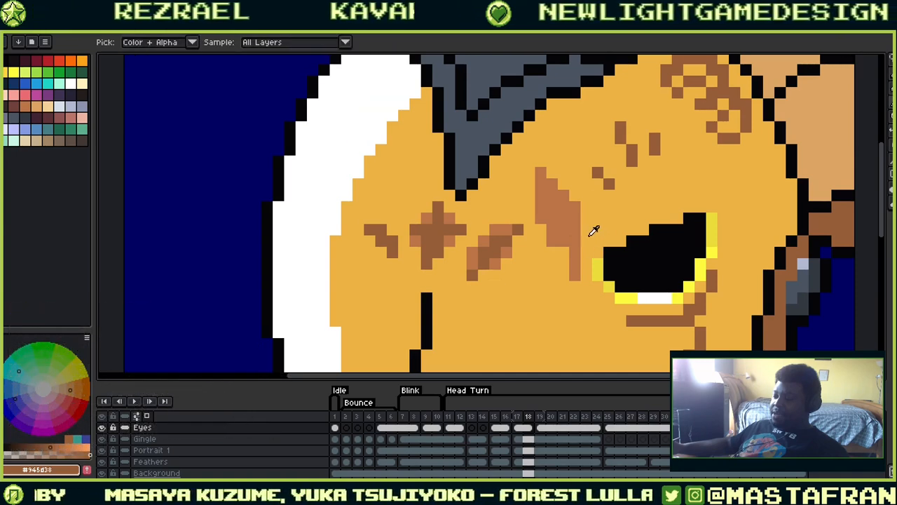
mouse_move(574, 263)
left_mouse_down()
mouse_move(578, 197)
mouse_move(547, 175)
left_mouse_up()
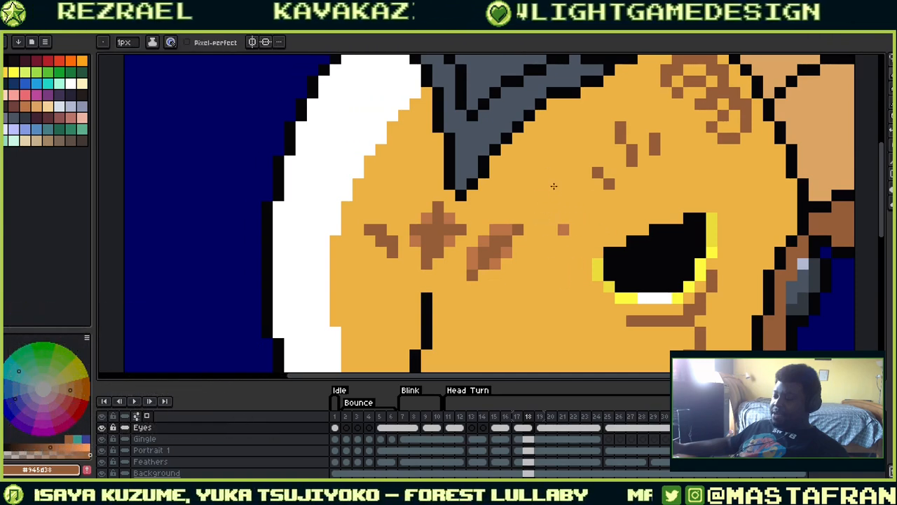
mouse_move(514, 252)
left_mouse_down()
mouse_move(478, 283)
mouse_move(459, 277)
mouse_move(484, 266)
left_mouse_up()
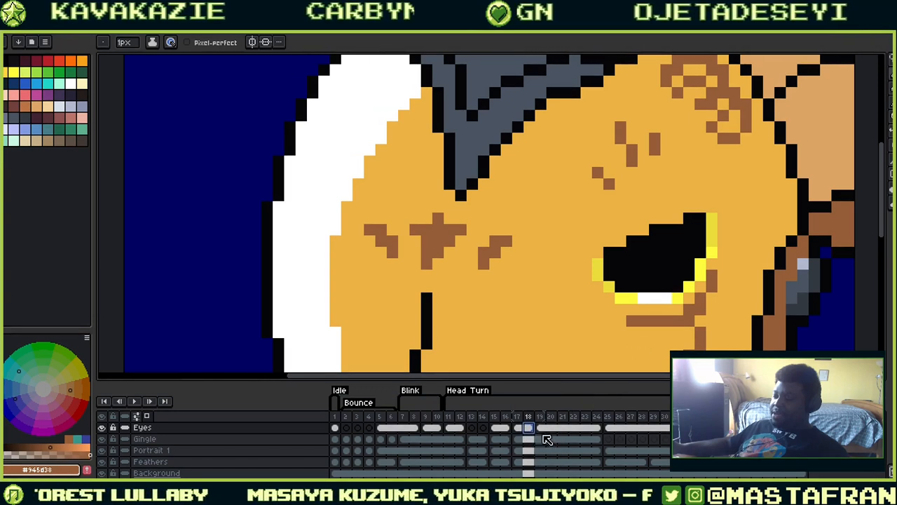
On frame 19, paint the lower-right curve of the eye's rim with #ffffff sampled from the white edge of the head
key("Right")
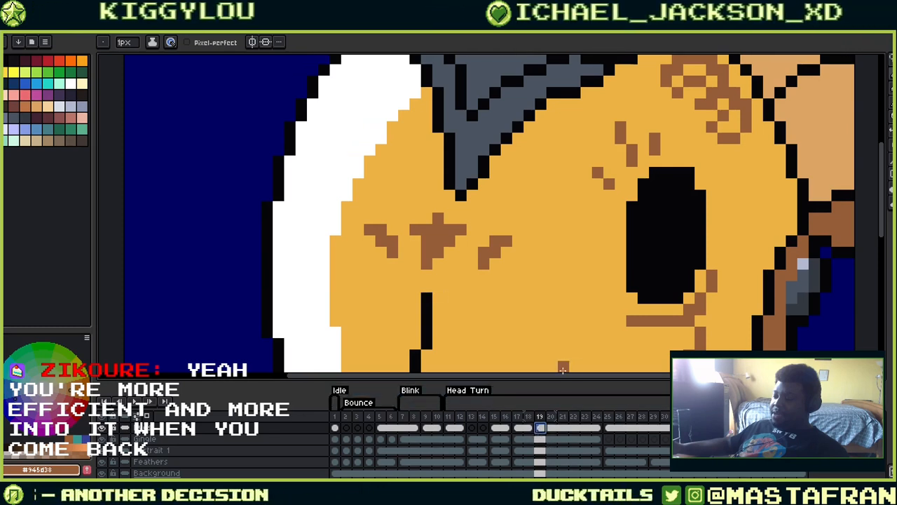
left_click(314, 274, "alt")
left_click_drag(677, 300, 702, 273)
left_click(701, 264)
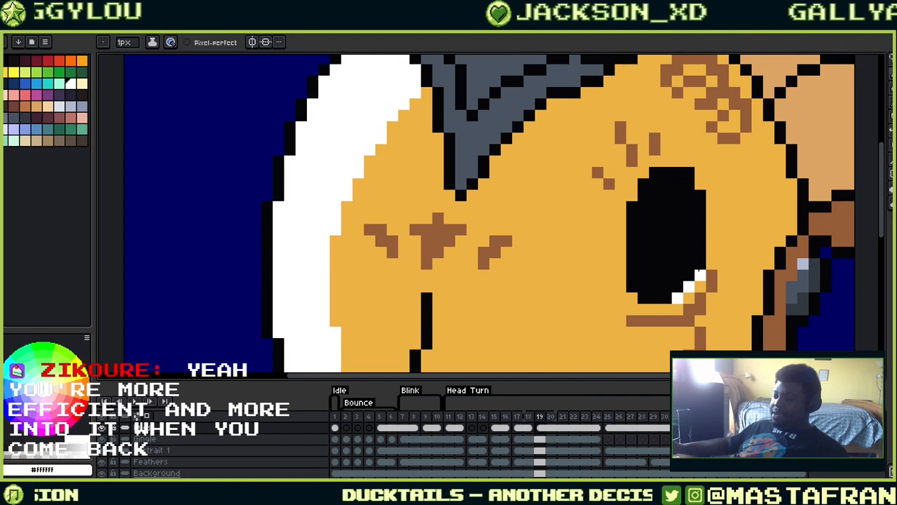
left_click(633, 307)
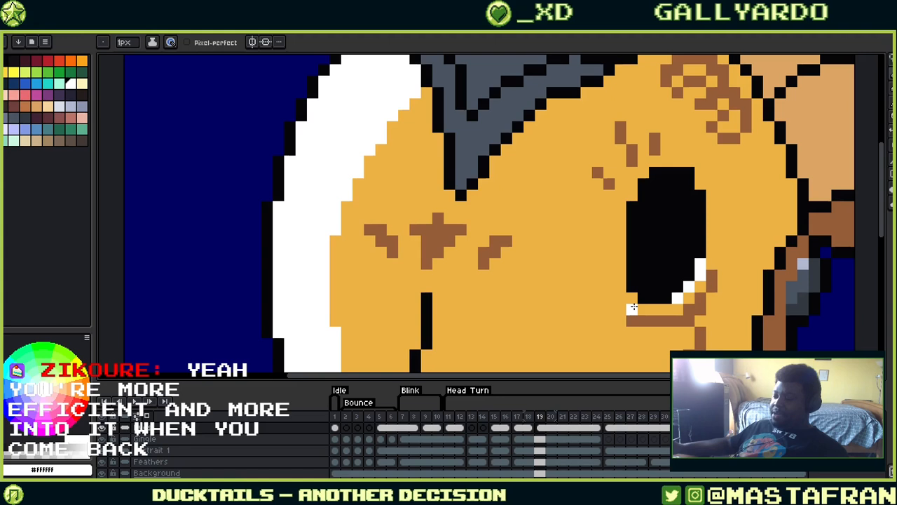
Extend frame 19's eye rim along the lower edge and up the right side with #fffc40 sampled from frame 18
key("Left")
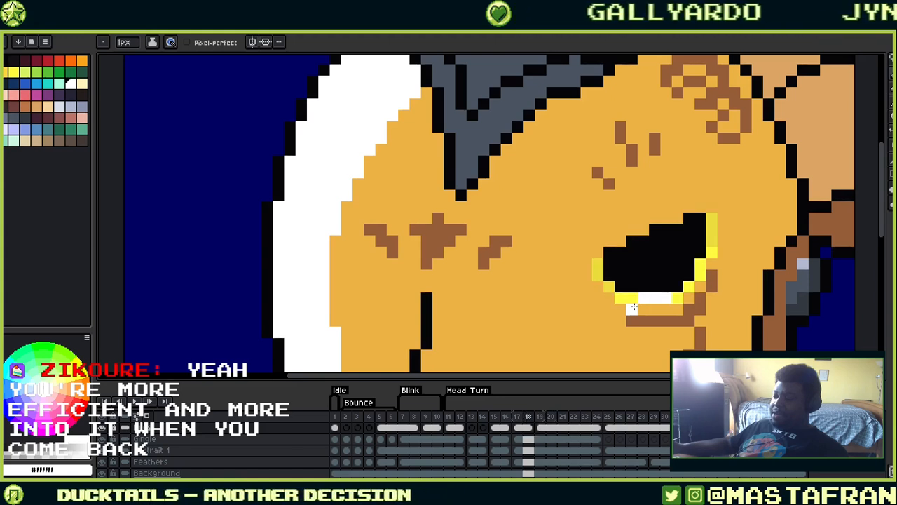
left_click(625, 298, "alt")
key("Right")
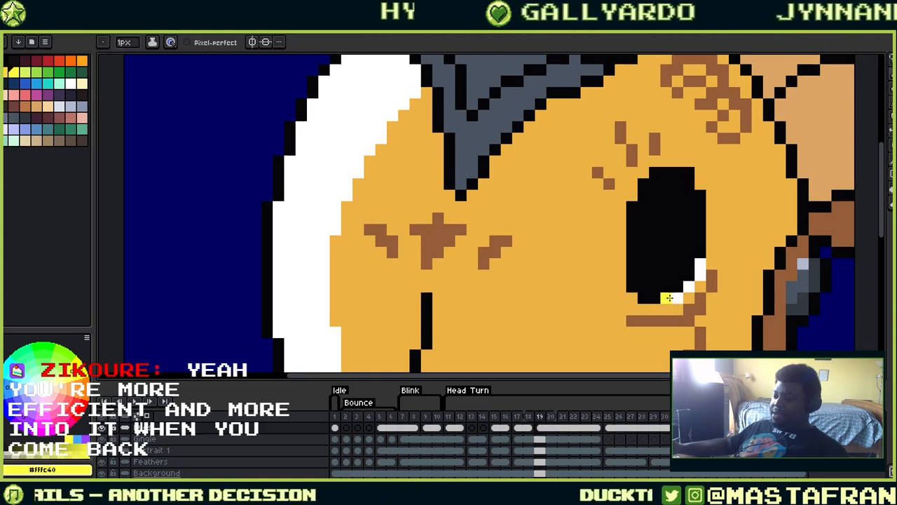
left_click_drag(668, 297, 654, 298)
left_click_drag(700, 253, 700, 230)
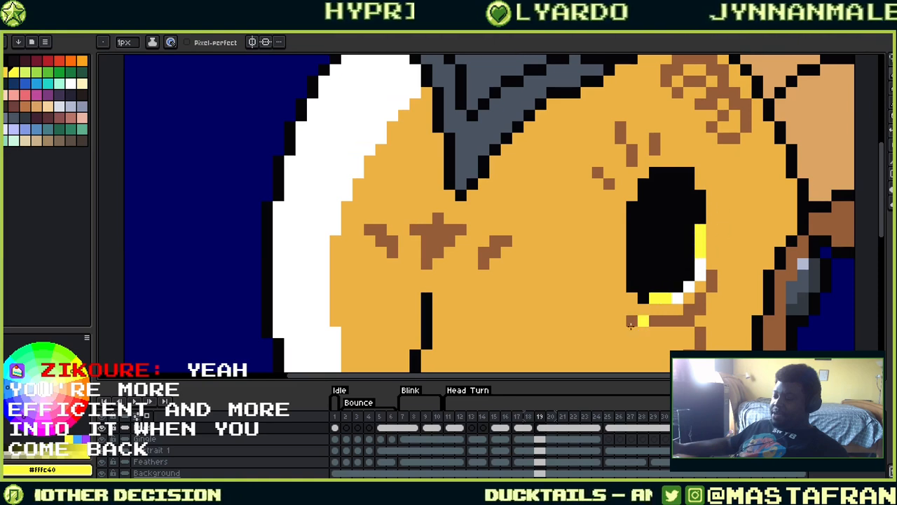
Shade the lower-left corner of frame 19's eye rim with #ebdc3b sampled from frame 18
key("Left")
key("alt")
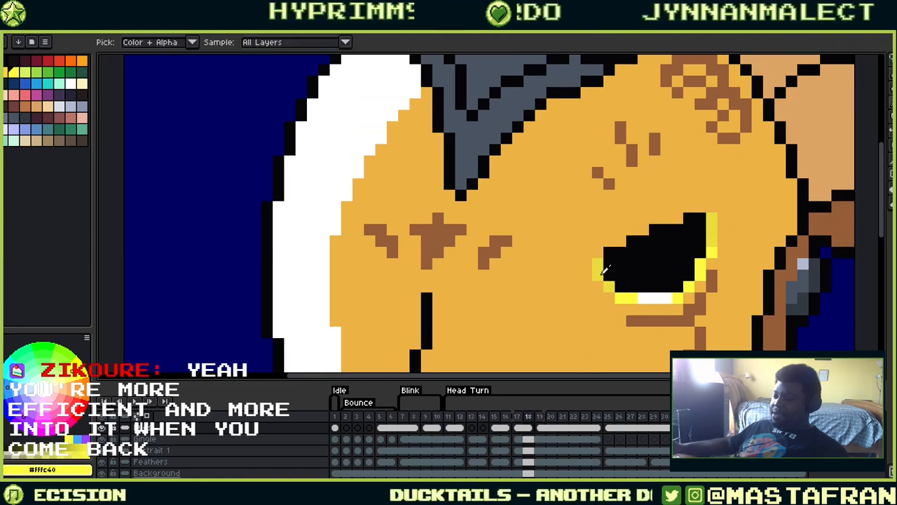
left_click(601, 272, "alt")
key("Right")
left_click(643, 298)
left_click(632, 288)
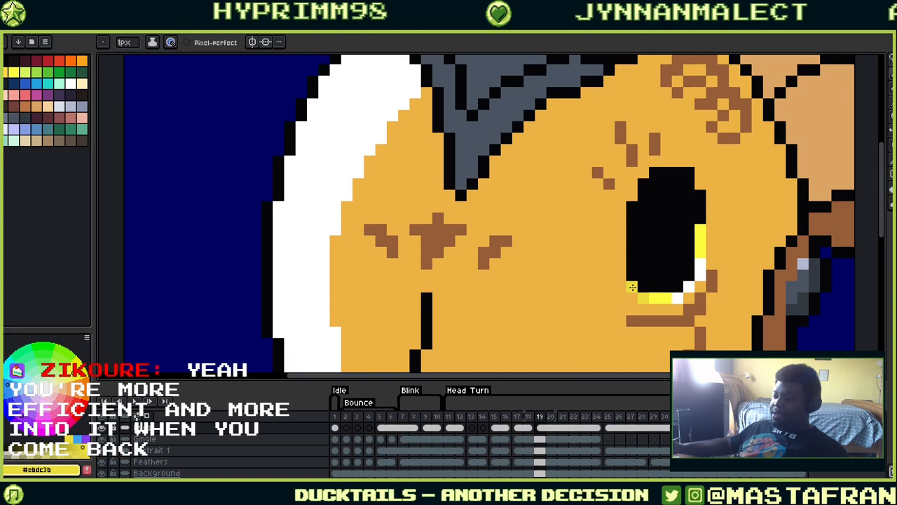
Extend the #ebdc3b shading on frame 19's eye rim up the lower-left corner and along the upper-right side
left_click_drag(631, 286, 631, 275)
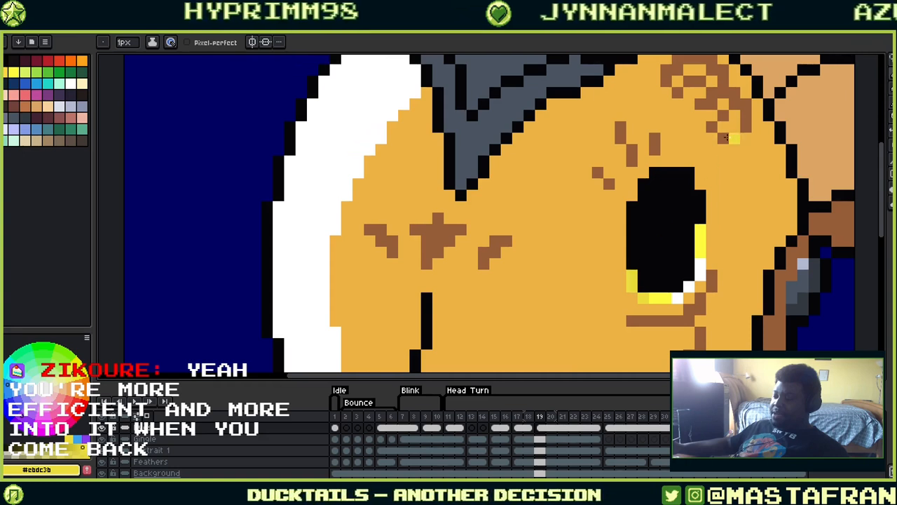
left_click(700, 194)
left_click(688, 178)
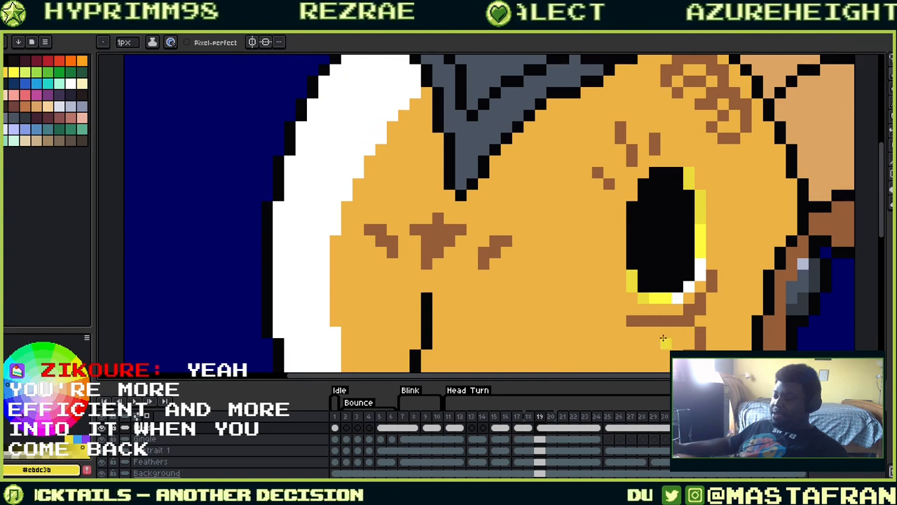
Widen the white part of frame 19's eye rim with #ffffff along the lower edge and up the right side
left_click(681, 294, "alt")
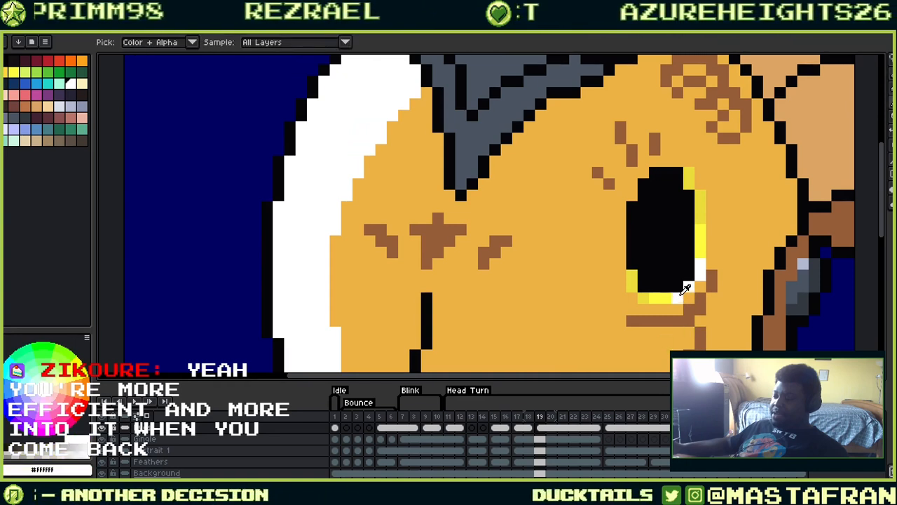
left_click(656, 310)
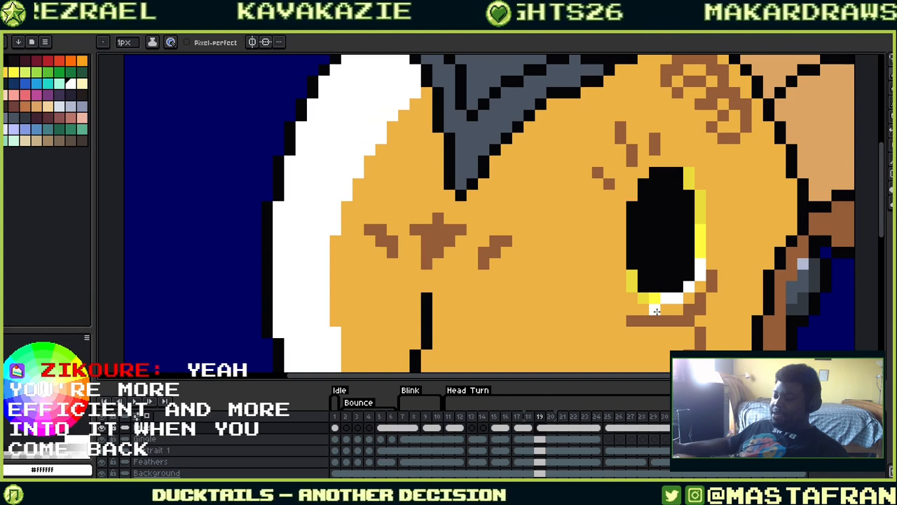
left_click(702, 254)
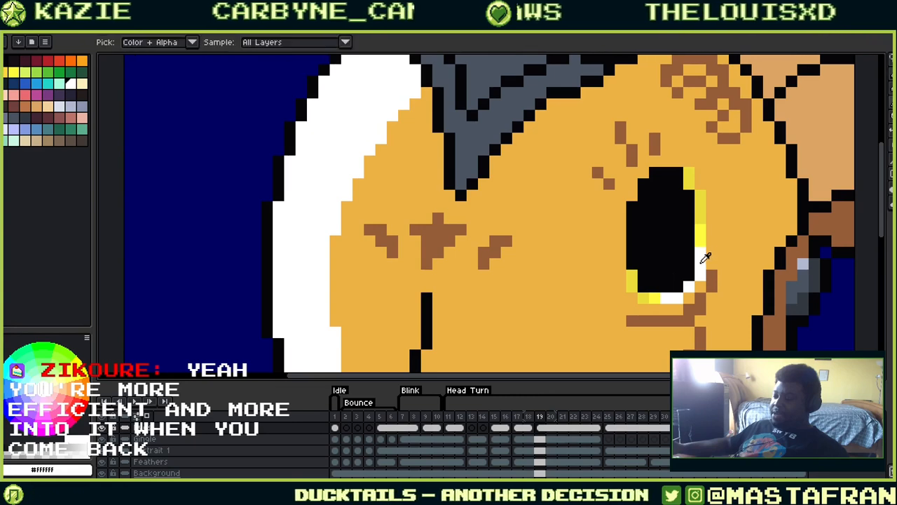
left_click(650, 298)
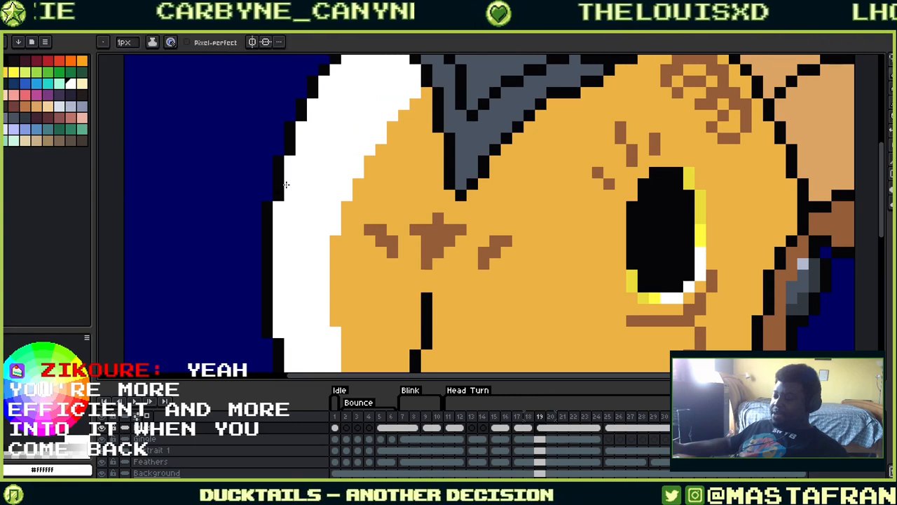
mouse_move(220, 207)
left_mouse_down()
mouse_move(173, 266)
mouse_move(174, 372)
left_mouse_up()
key("ctrl+z")
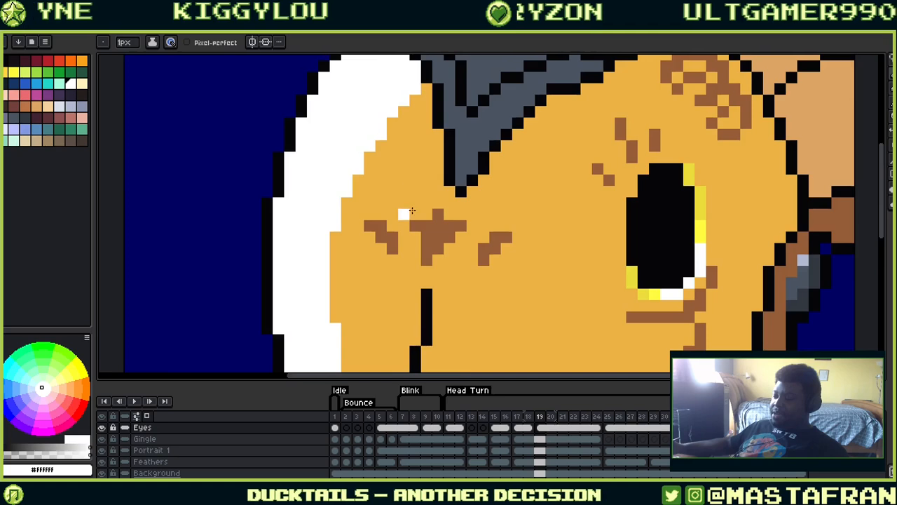
left_click_drag(447, 236, 660, 269)
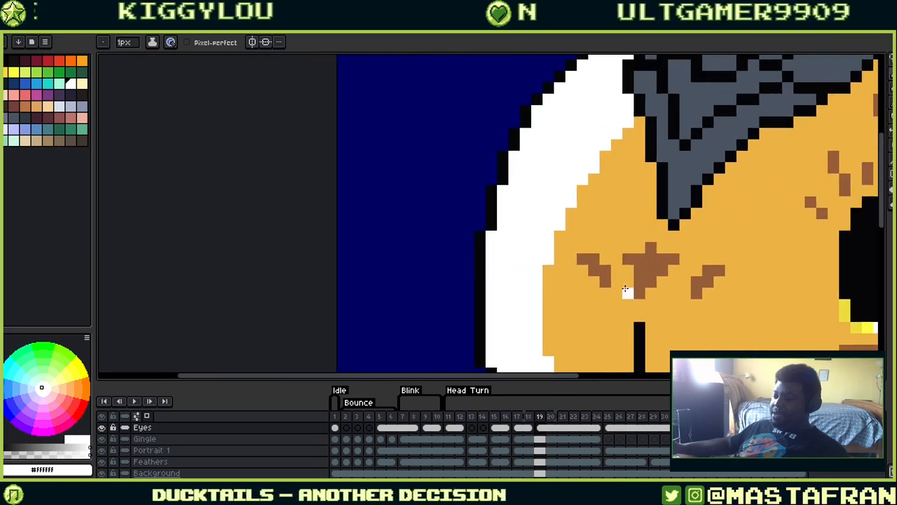
left_click_drag(673, 204, 470, 201)
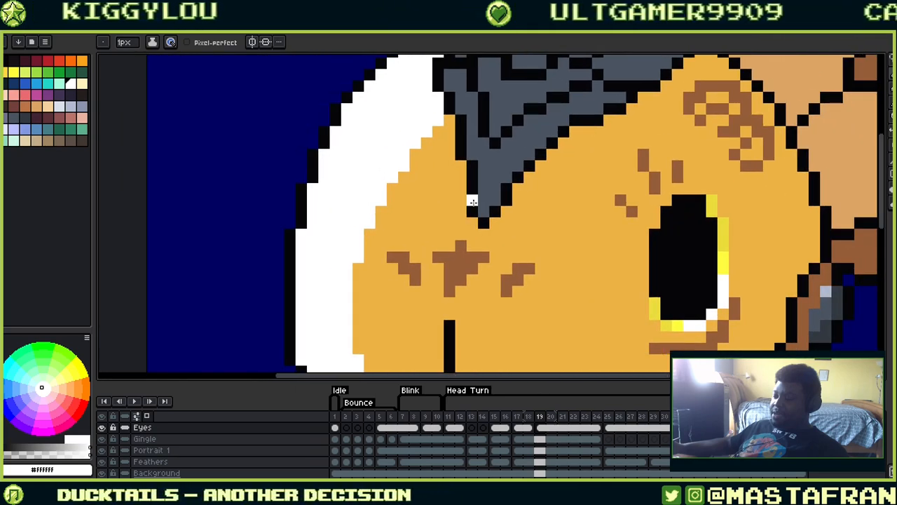
scroll(474, 203, "down", 2)
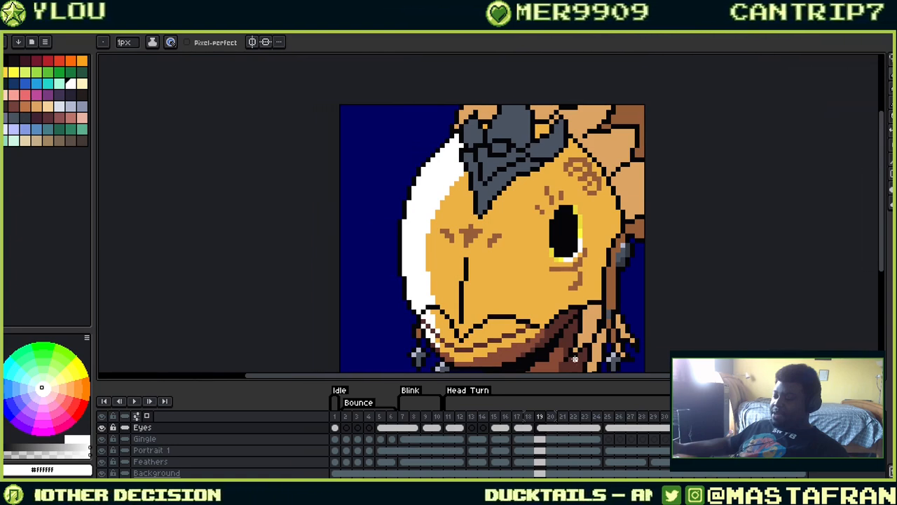
On frame 25, paint a #ffffff highlight along the middle of the closed eye's lower edge
left_click(609, 427)
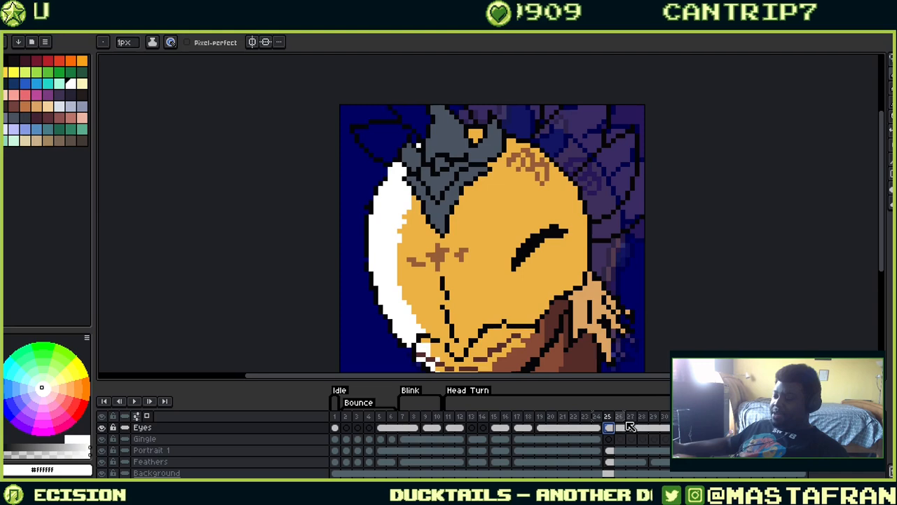
left_click(497, 416)
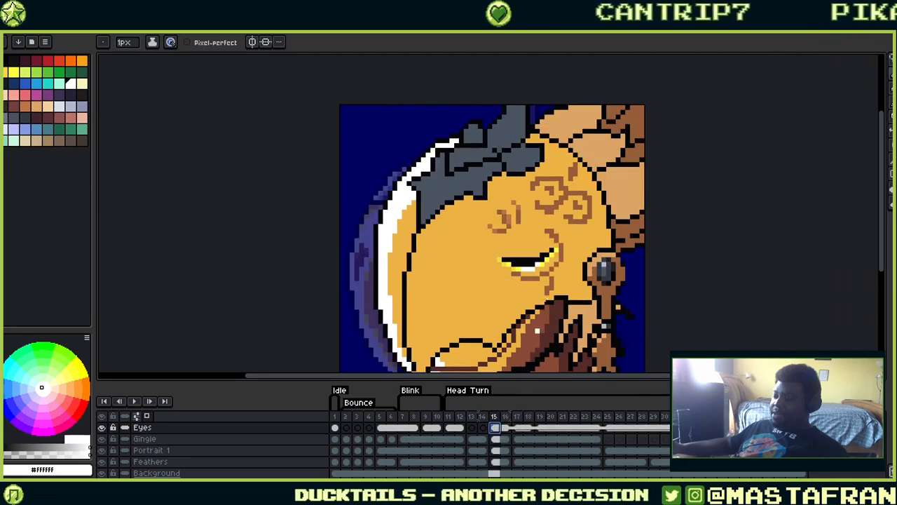
key("alt")
left_click(608, 427)
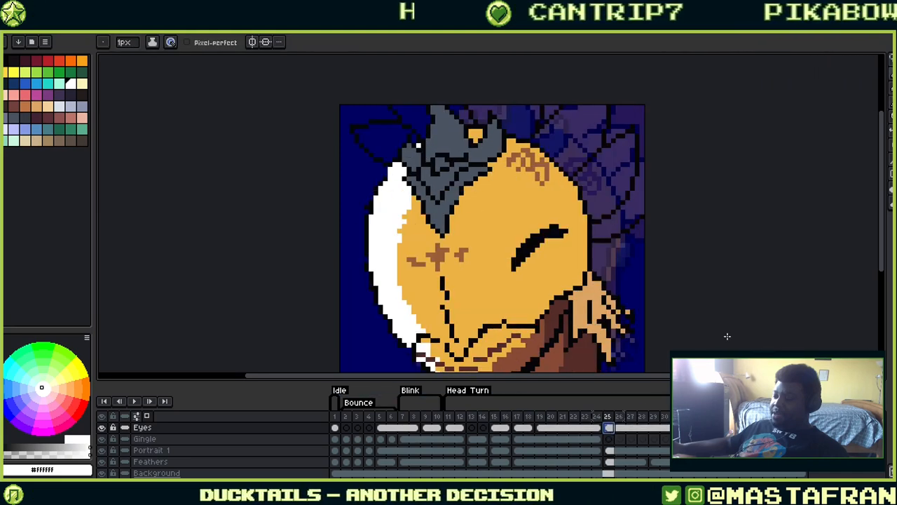
scroll(500, 253, "up", 3)
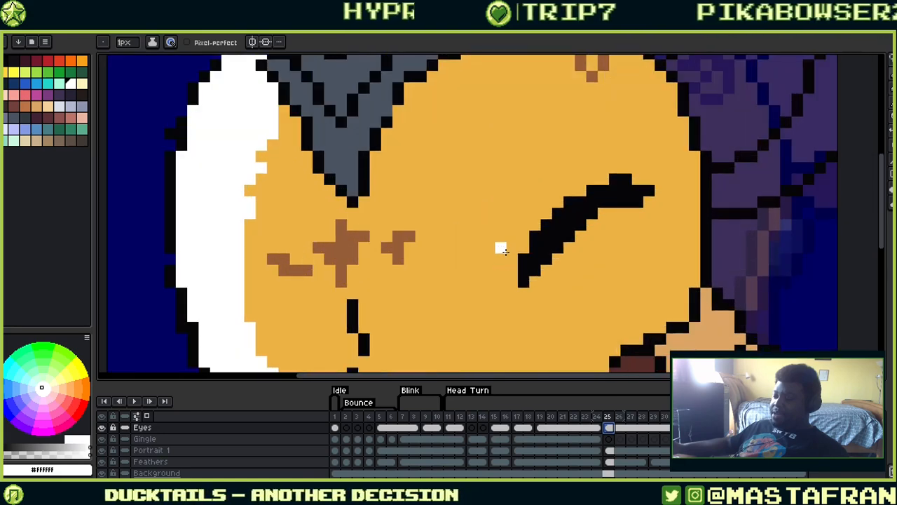
key("comma")
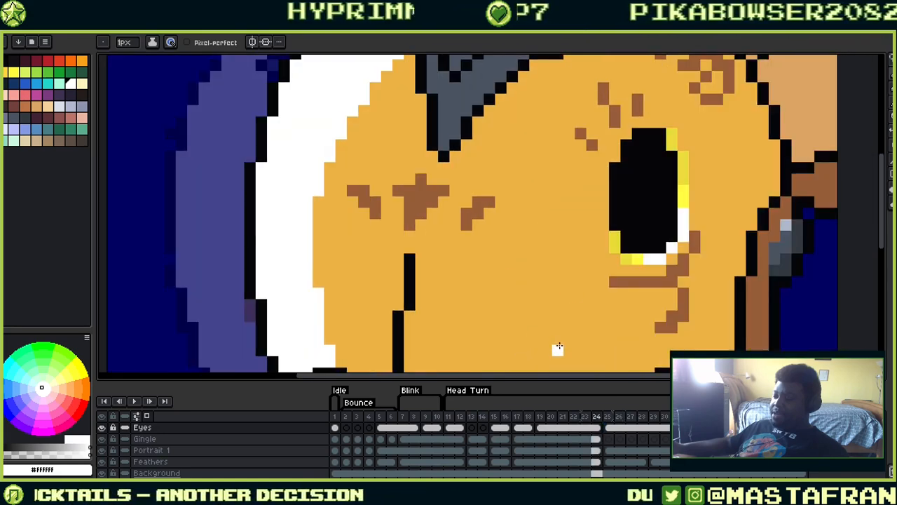
key("period")
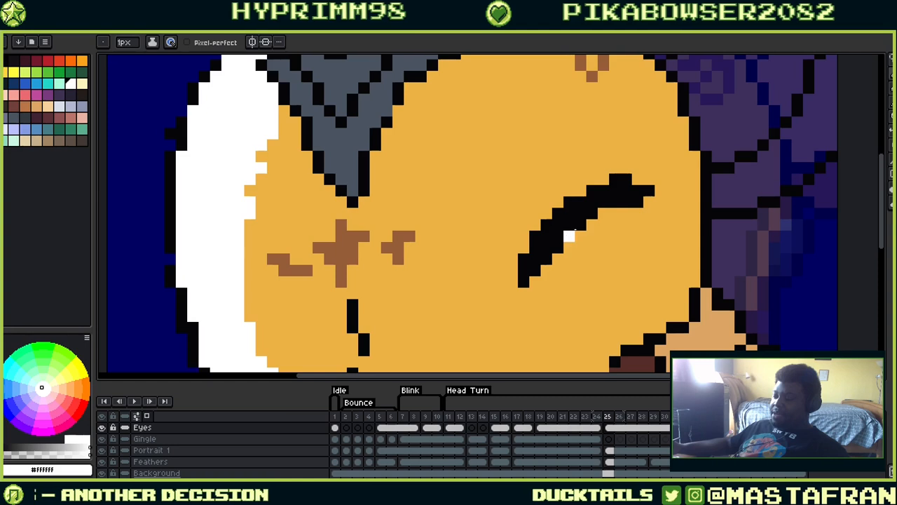
mouse_move(558, 247)
left_mouse_down()
mouse_move(590, 203)
mouse_move(574, 228)
mouse_move(592, 213)
left_mouse_up()
left_click(603, 213)
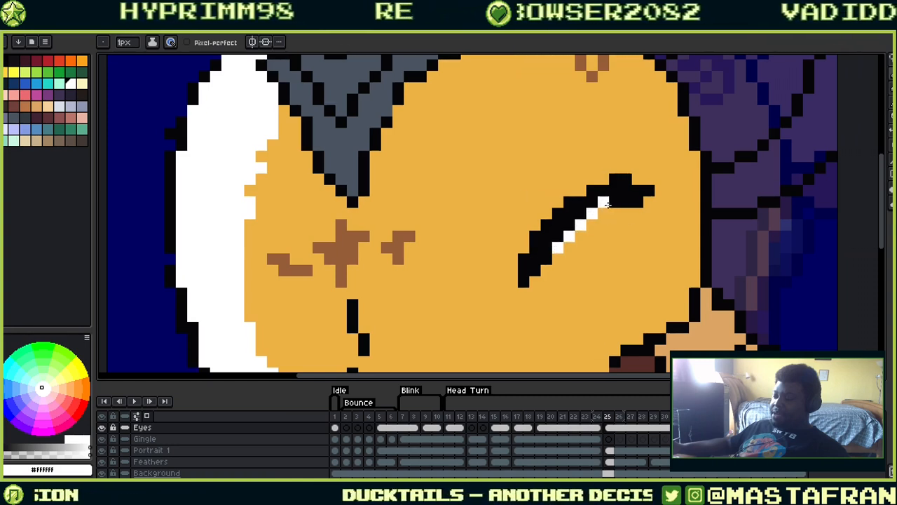
Extend frame 25's closed-eye rim toward both ends with #fffc40 sampled from frame 24
left_click(596, 416)
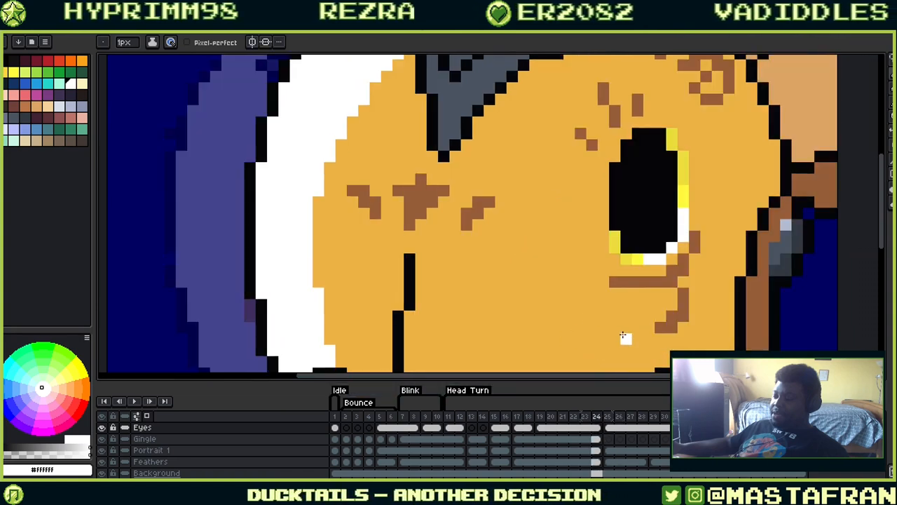
key("i")
left_click(637, 257, "alt")
key("Right")
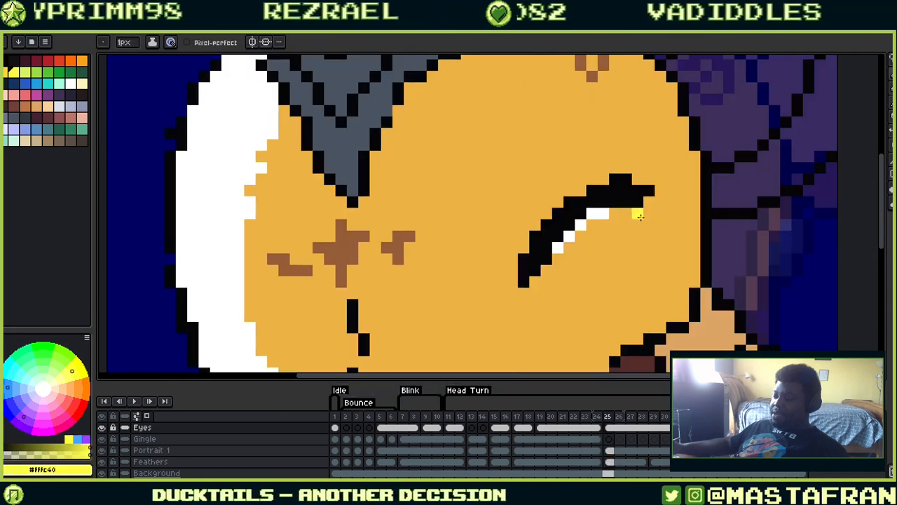
left_click(615, 213)
key("ctrl+z")
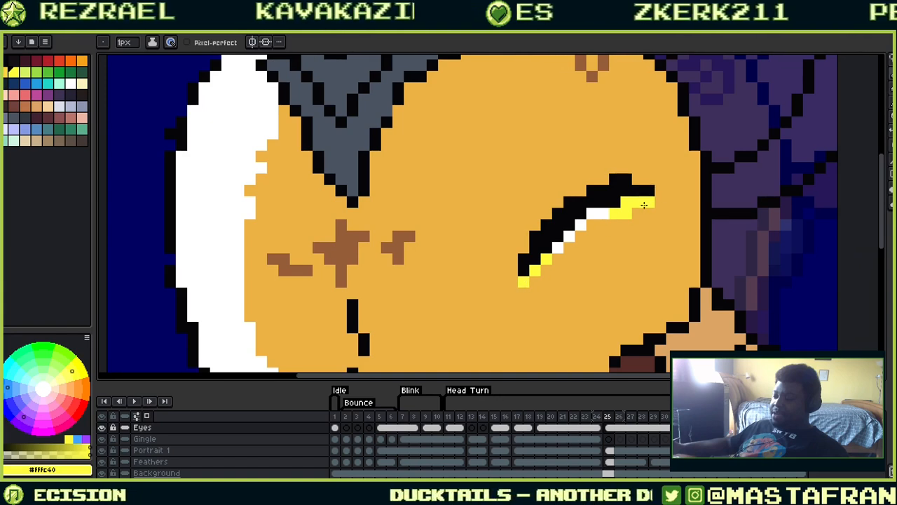
Shade the outer ends of frame 25's yellow eye rim with #ebdc3b sampled from frame 24
key("Left")
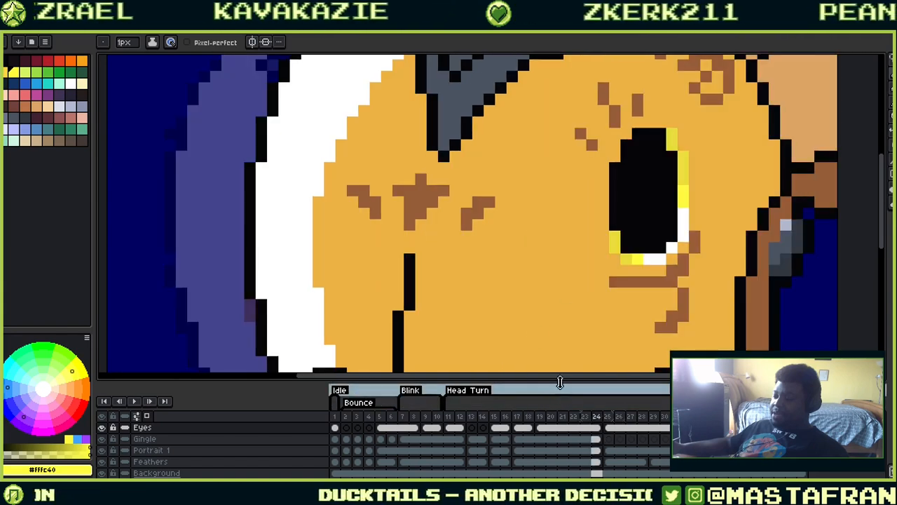
left_click(626, 237, "alt")
key("Right")
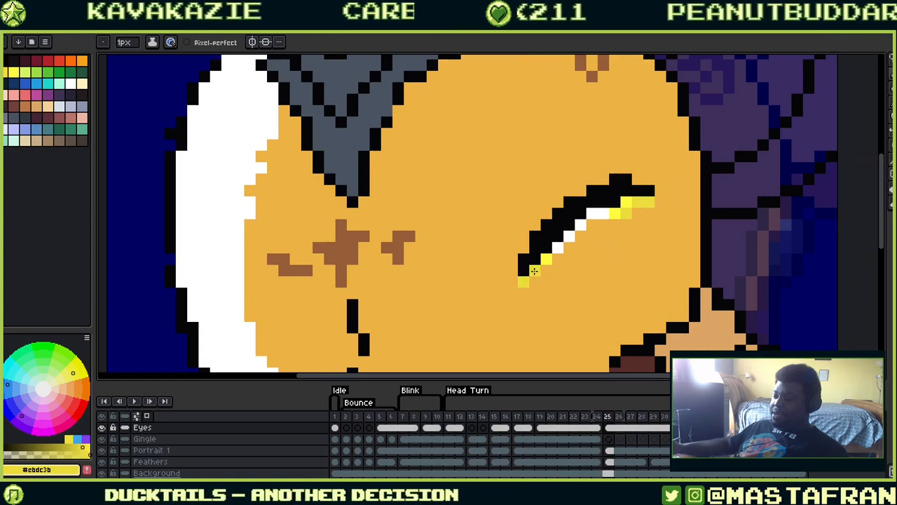
Trim the upper-right end of frame 25's closed eye and rework the rim beneath it with #fffc40 and #ebdc3b
key("alt")
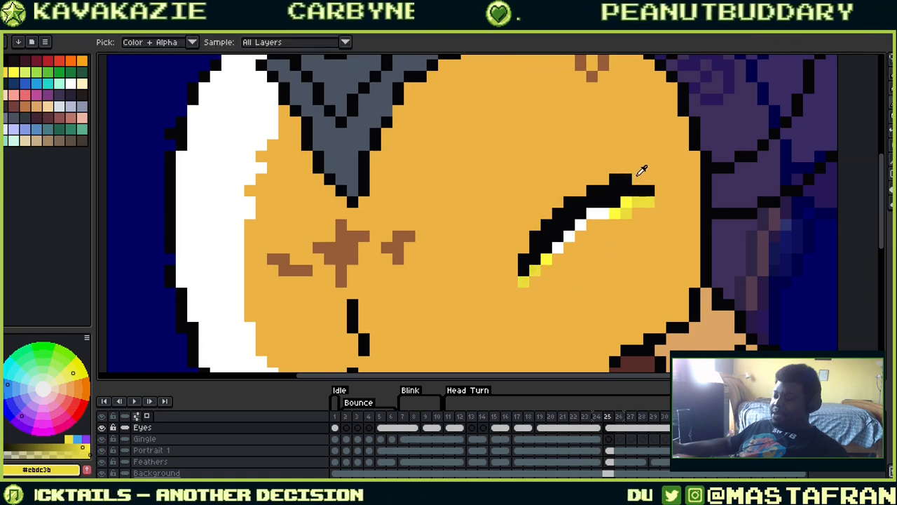
left_click(638, 175, "alt")
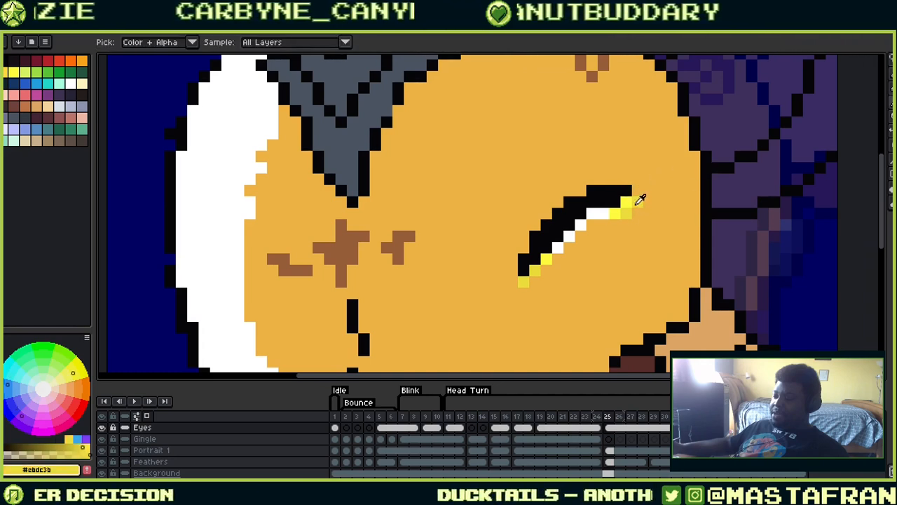
left_click(621, 204, "alt")
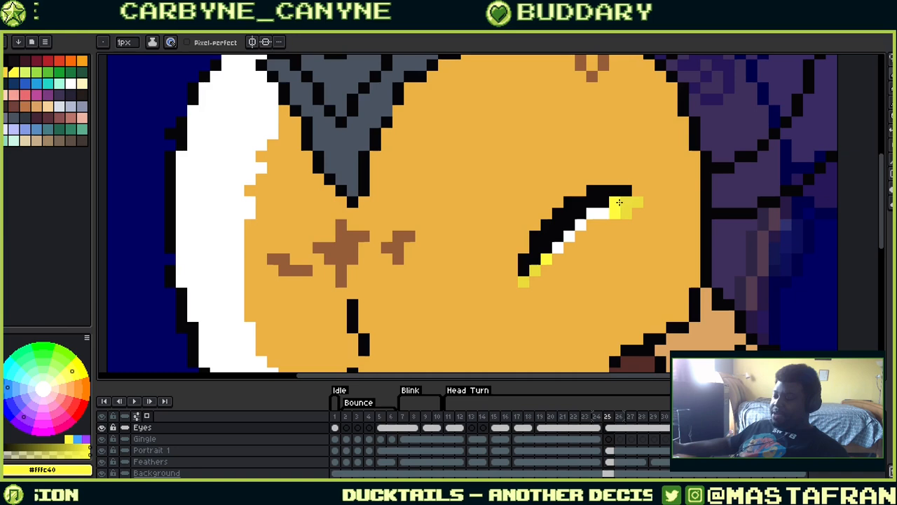
left_click(626, 213, "alt")
left_click(612, 221)
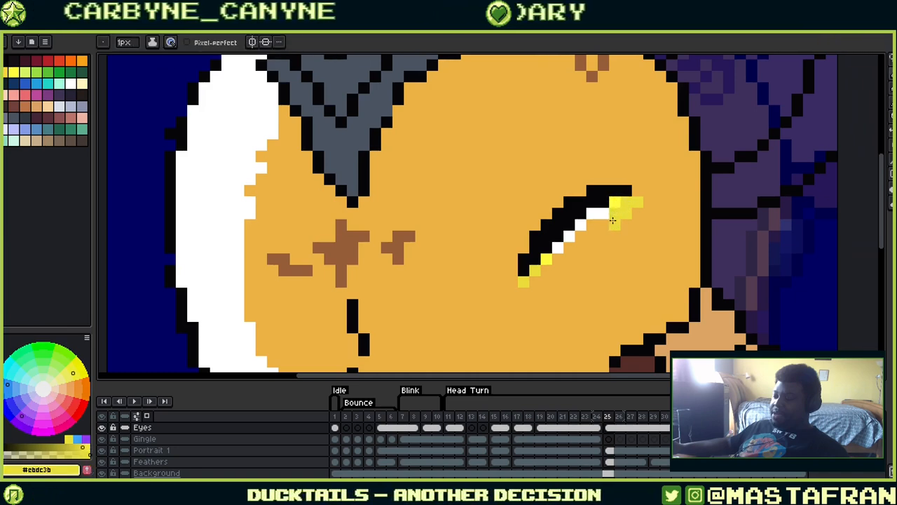
left_click(602, 213, "alt")
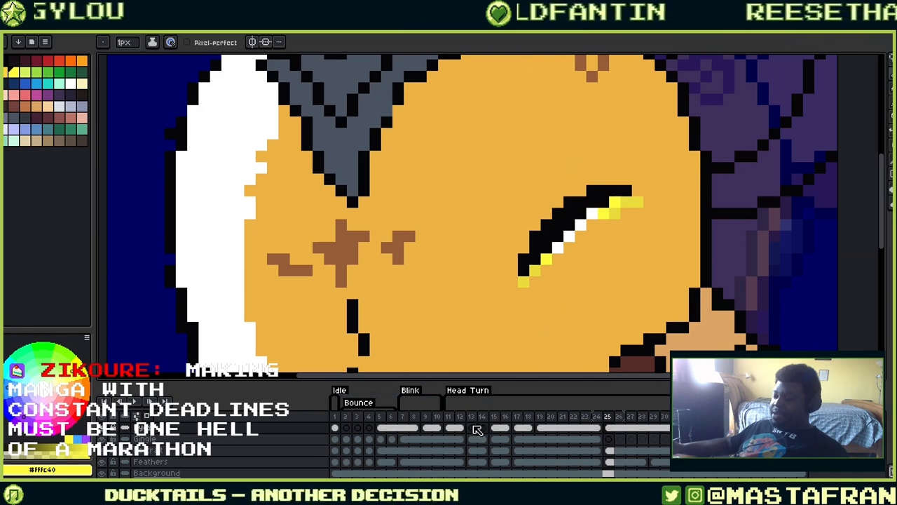
Sample #945d38 from frame 25's forehead marking and compare the eye area with frame 24
left_click(346, 237, "alt")
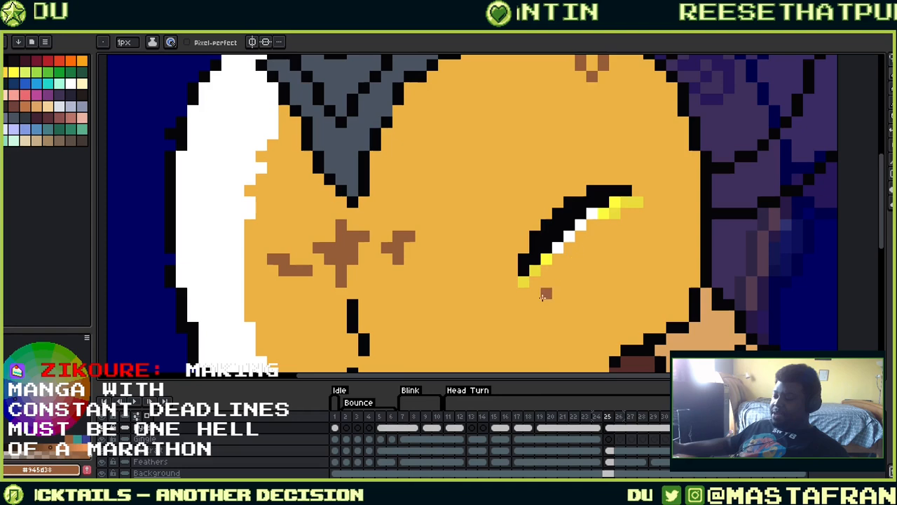
key("Left")
key("Right")
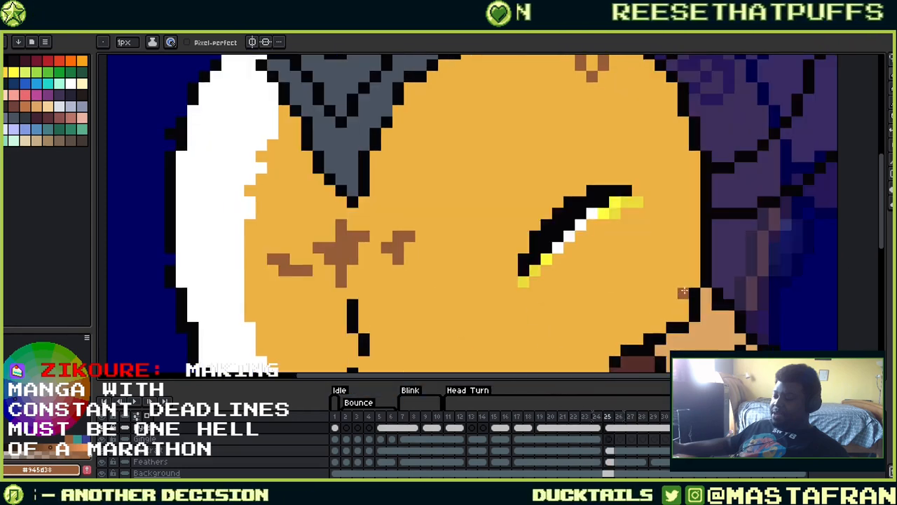
Try a #945d38 curve beneath frame 25's closed eye, compare it with frame 24 and undo it
mouse_move(568, 292)
left_mouse_down()
mouse_move(637, 250)
mouse_move(641, 229)
left_mouse_up()
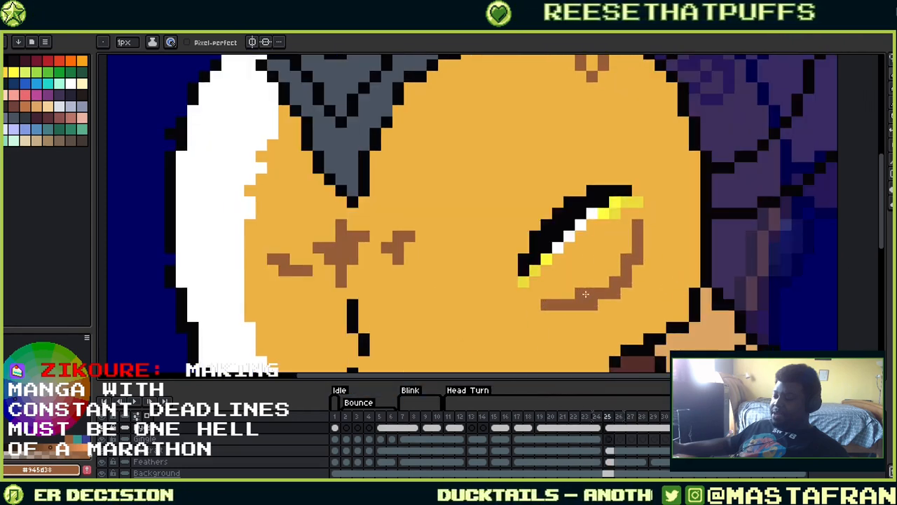
key("Left")
key("Right")
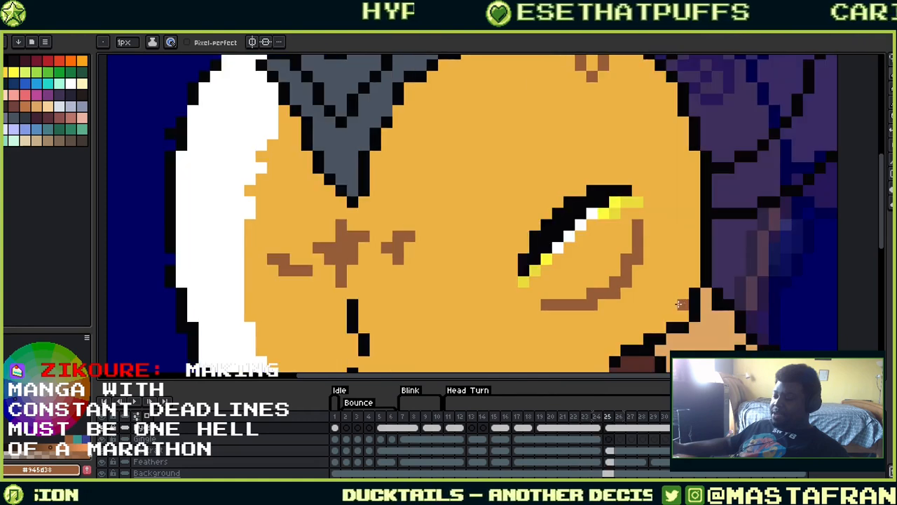
key("Left")
key("Right")
key("ctrl+z")
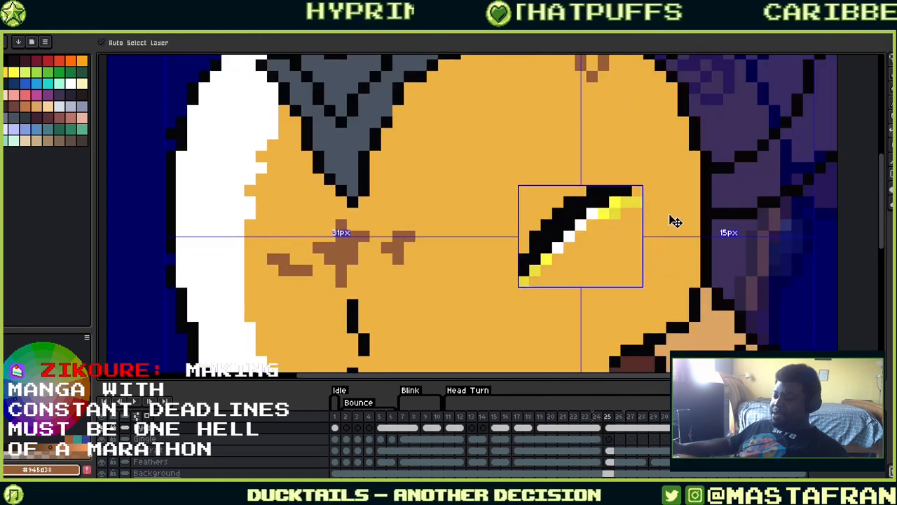
Draw a #945d38 fold line beneath frame 25's closed eye, curving up to its right end, and thicken the right part
mouse_move(547, 292)
left_mouse_down()
mouse_move(558, 294)
mouse_move(637, 218)
left_mouse_up()
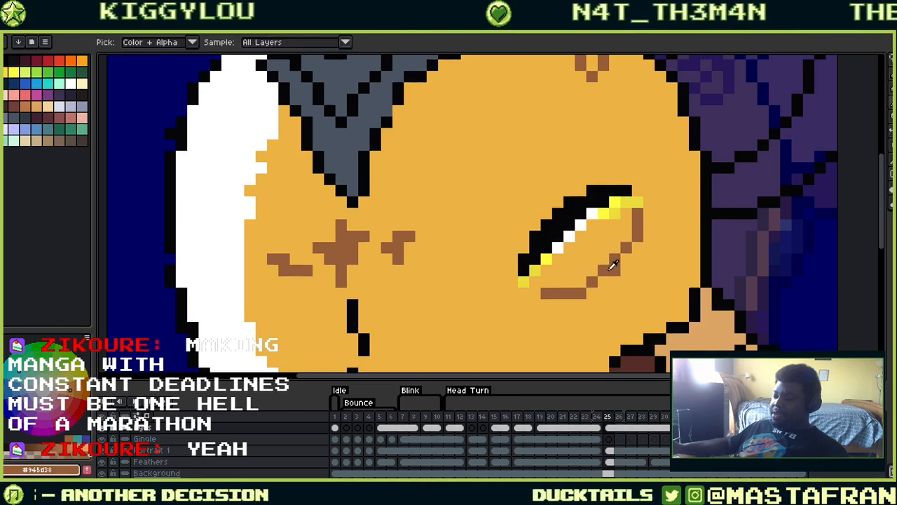
left_click(636, 248)
left_click(635, 250)
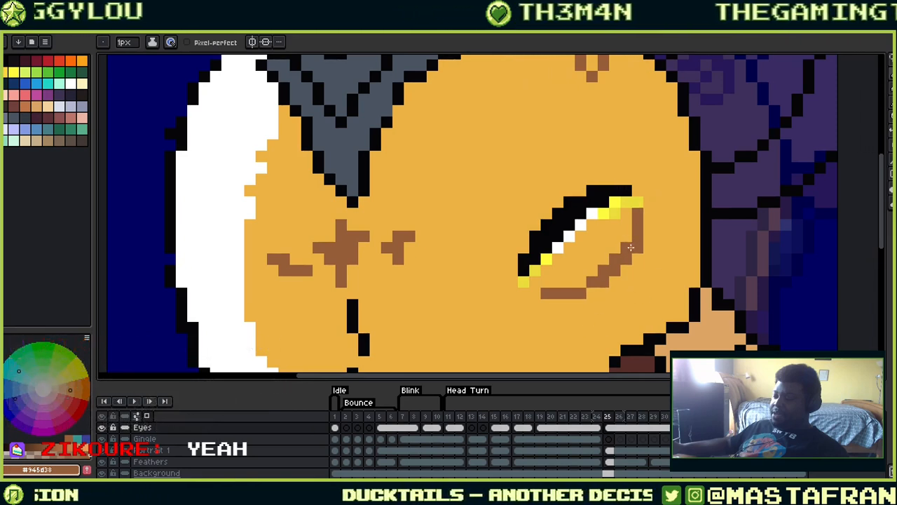
key("Left")
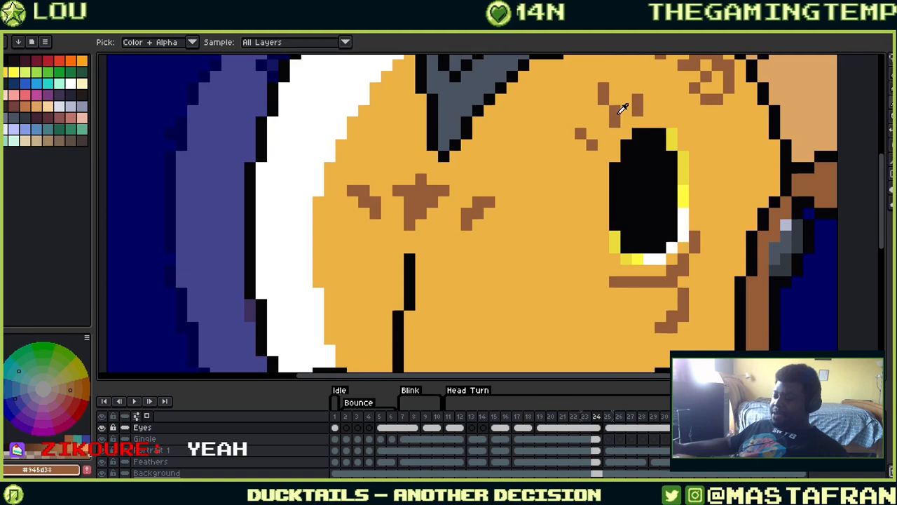
On frame 25, try a short #945d38 brown brow mark above the closed eye, redrawing it once
key("Right")
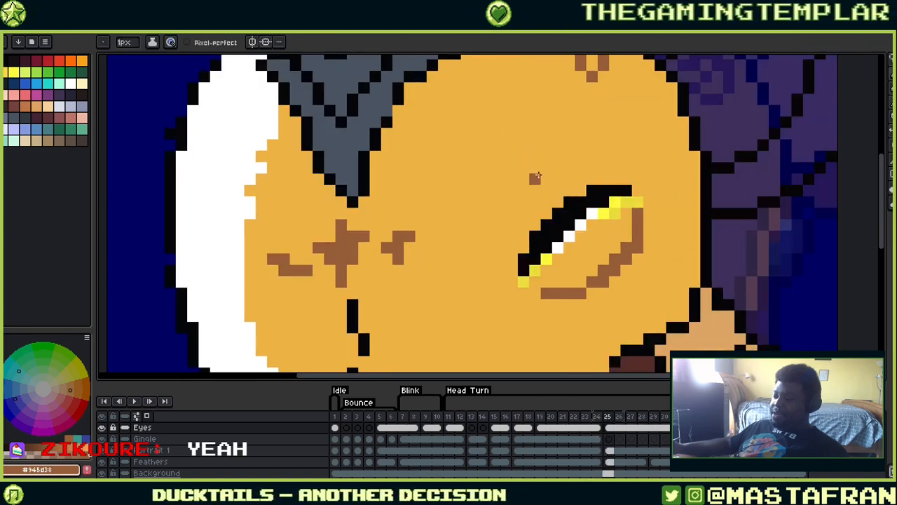
left_click_drag(534, 177, 527, 140)
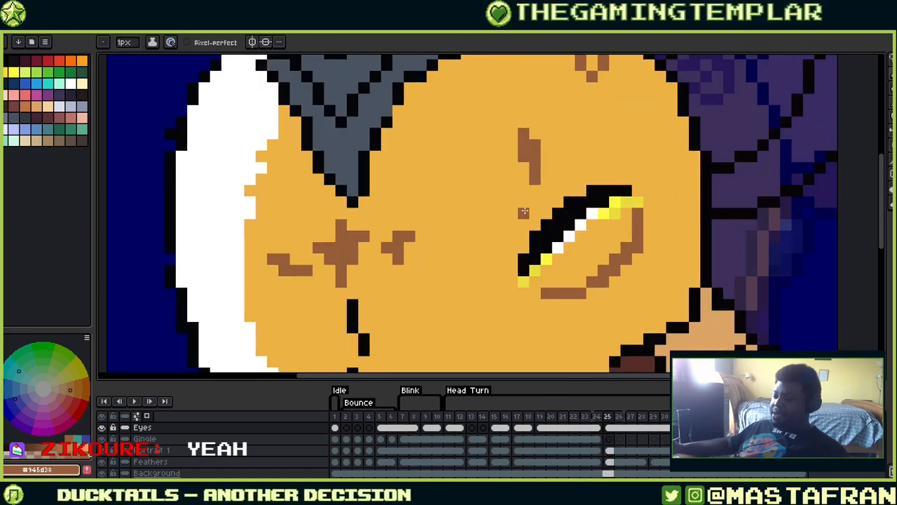
key("Left")
key("Right")
key("ctrl")
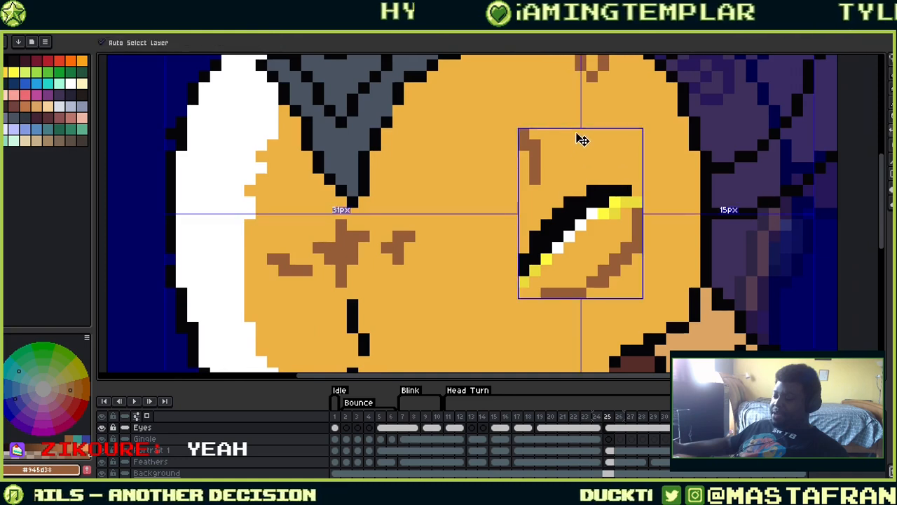
key("ctrl+z")
left_click_drag(535, 167, 512, 144)
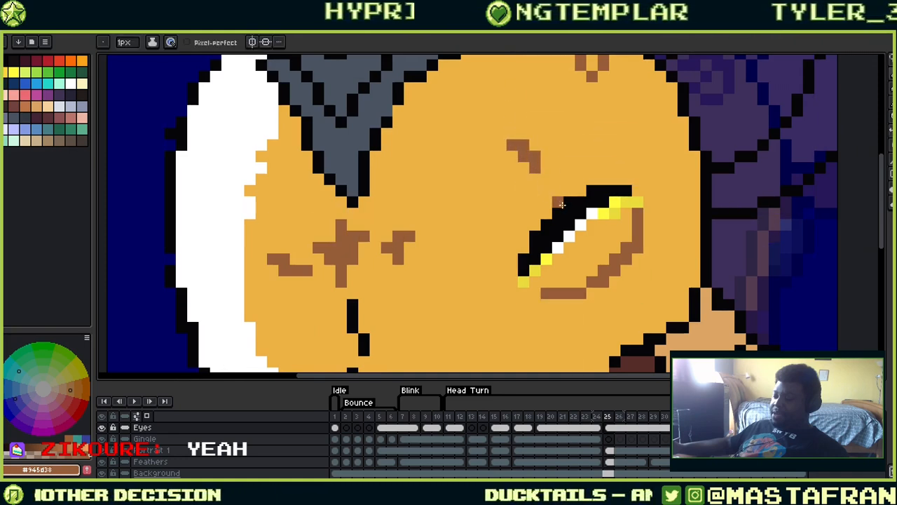
Compare the brow mark with the neighbouring frames, try it slightly higher on frame 25, and undo these attempts
key("Right")
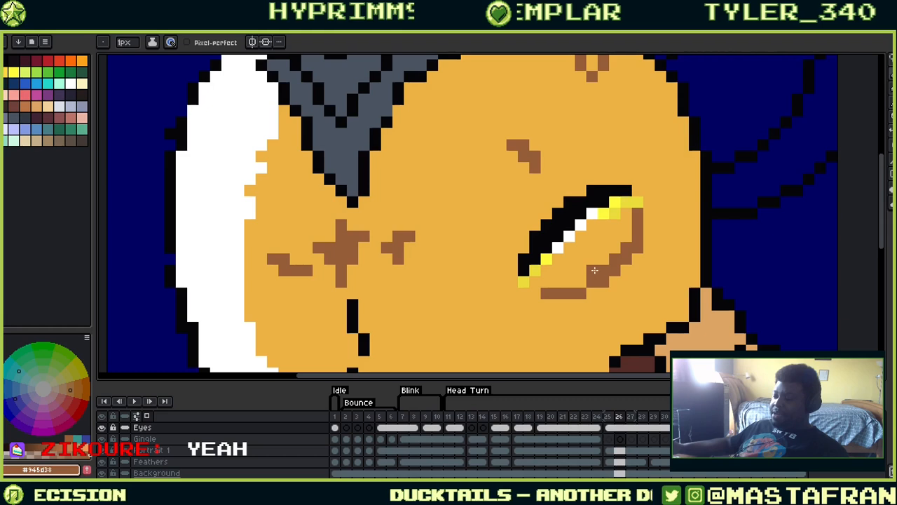
key("Right")
key("Right")
key("Right")
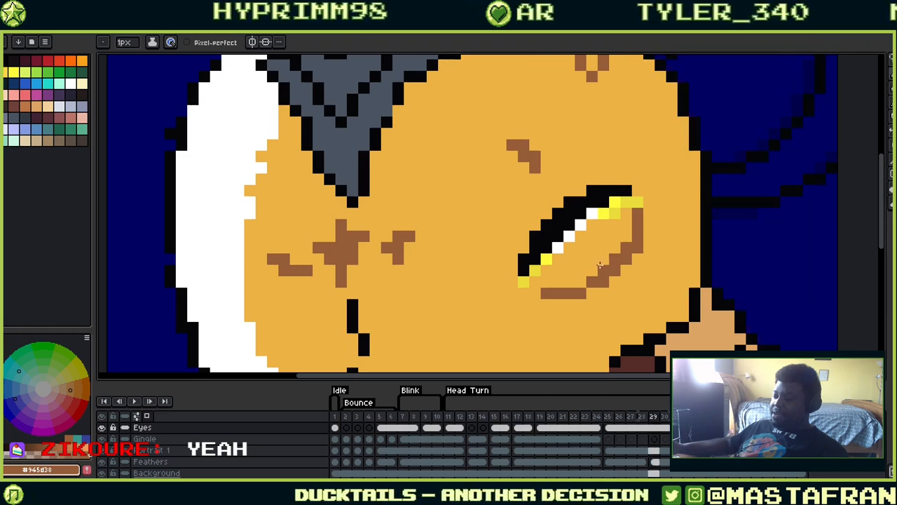
key("Left")
key("Left")
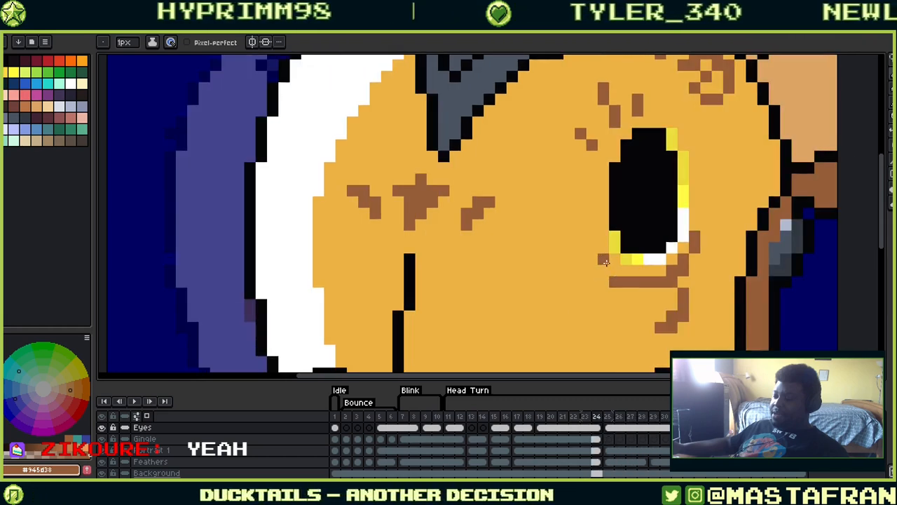
key("Right")
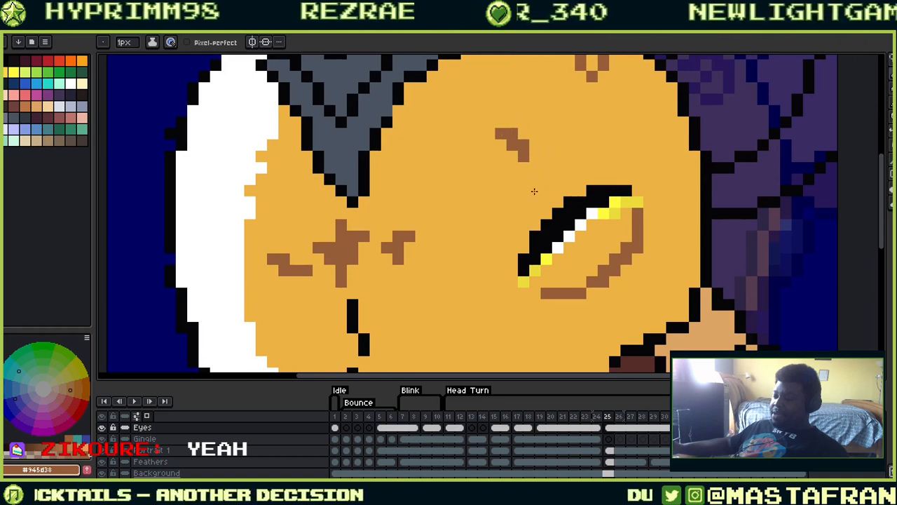
key("Left")
key("Right")
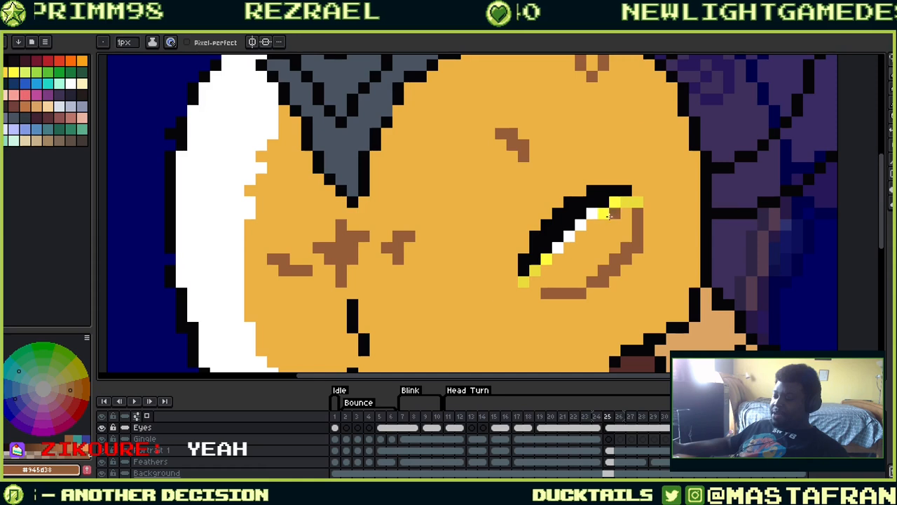
key("ctrl+z")
key("ctrl+z")
key("ctrl+z")
key("ctrl+z")
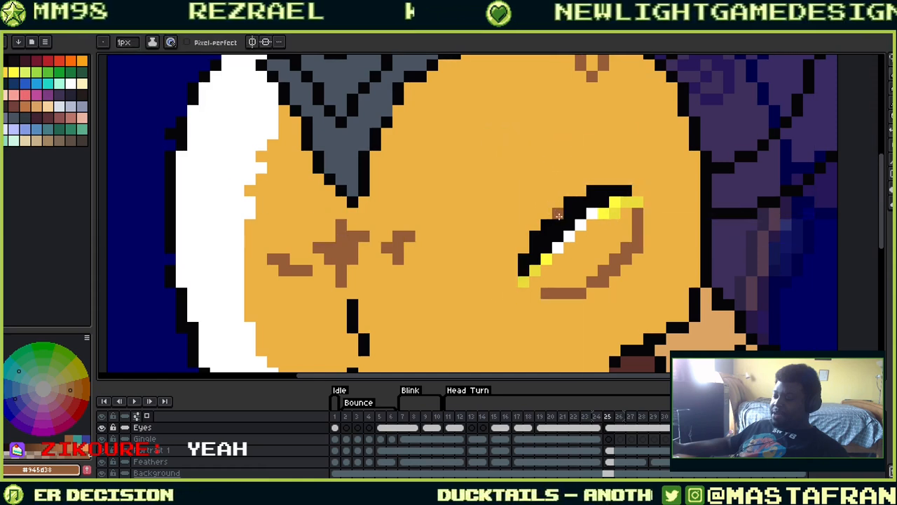
Draw a stepped brown mark and a short upright mark beside it above the closed eye on frame 25, matching frame 24
key("Right")
key("Left")
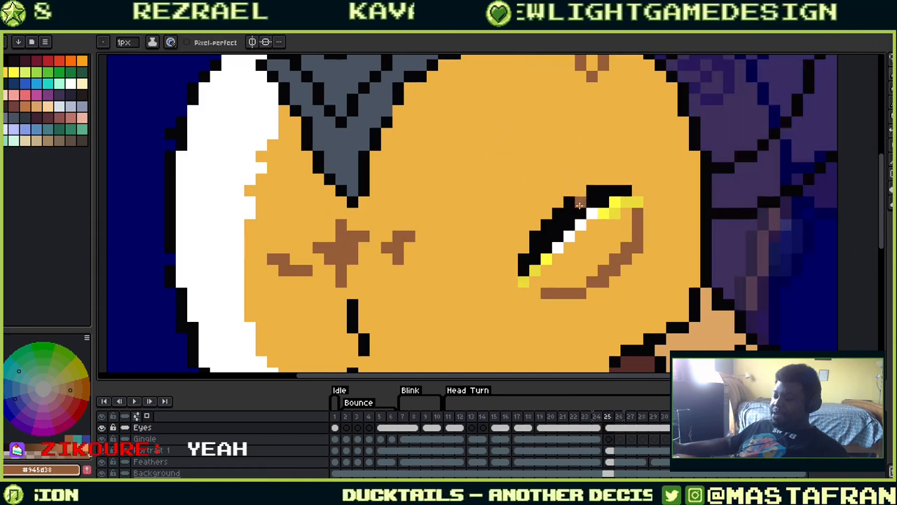
key("Left")
key("Right")
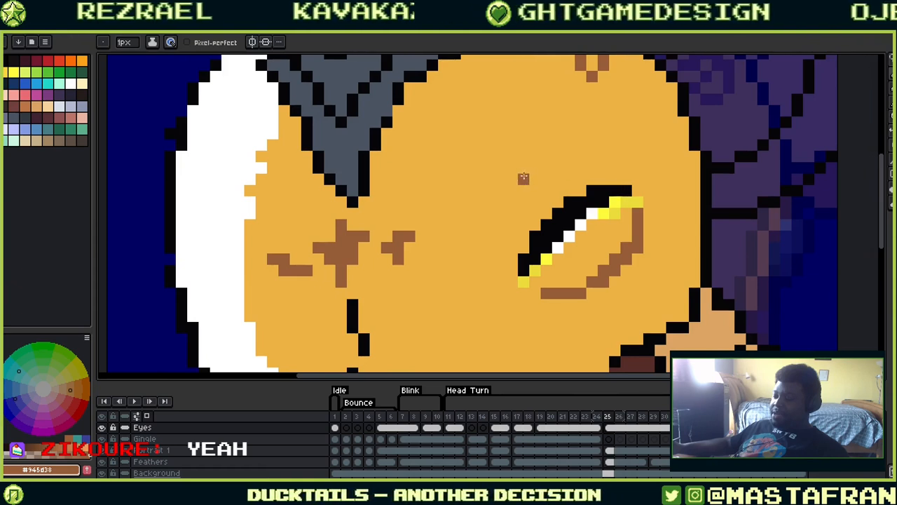
left_click_drag(516, 161, 503, 152)
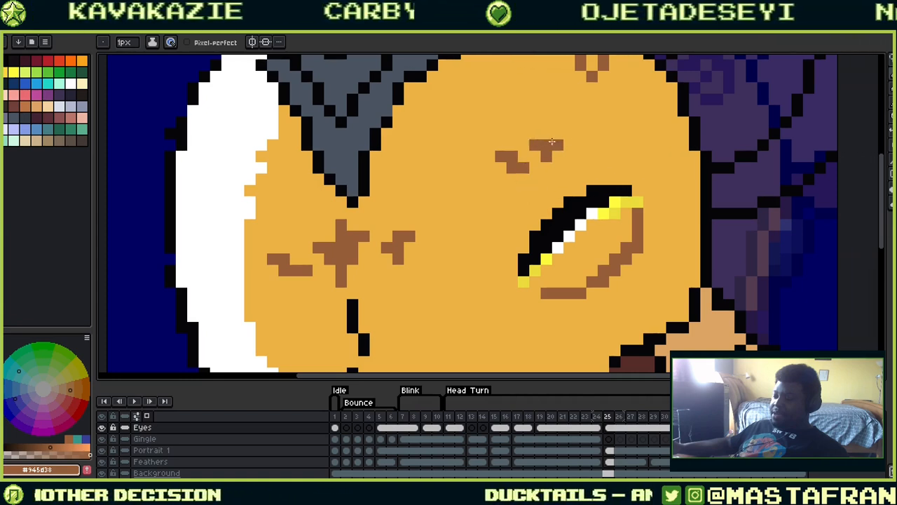
key("ctrl+z")
left_click_drag(546, 154, 537, 145)
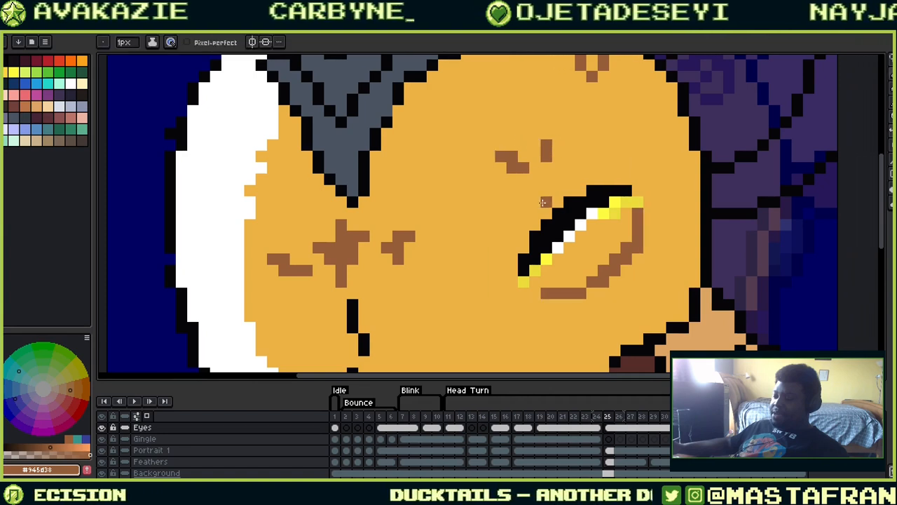
key("Left")
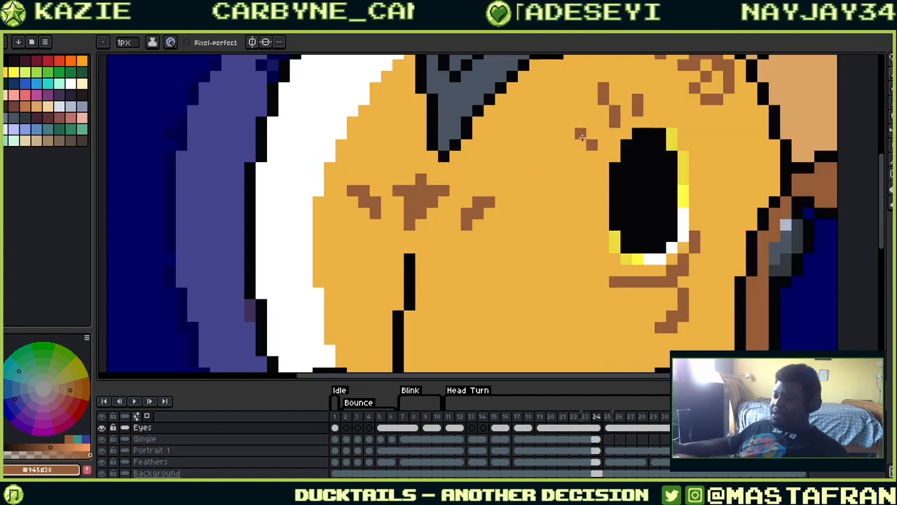
key("Right")
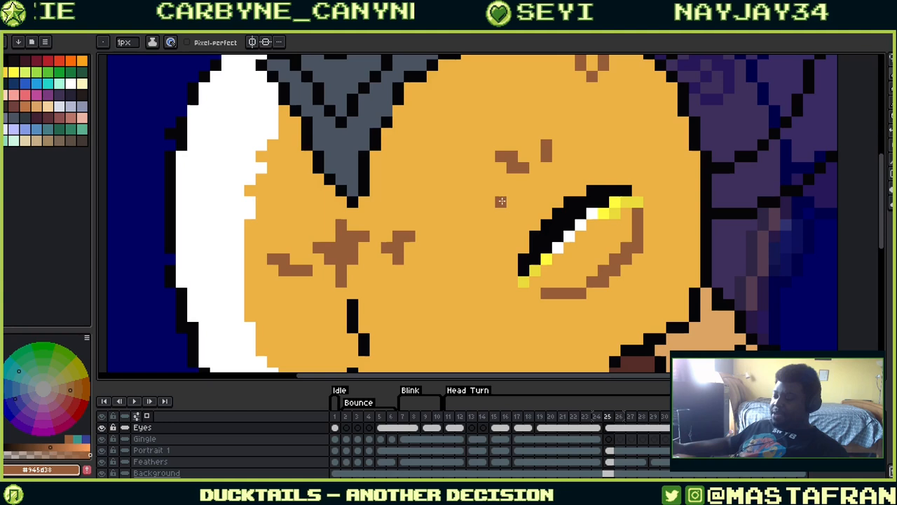
Add a short horizontal brown dash beside the closed eye and reshape the stepped brow mark into two offset two-pixel dashes
key("Left")
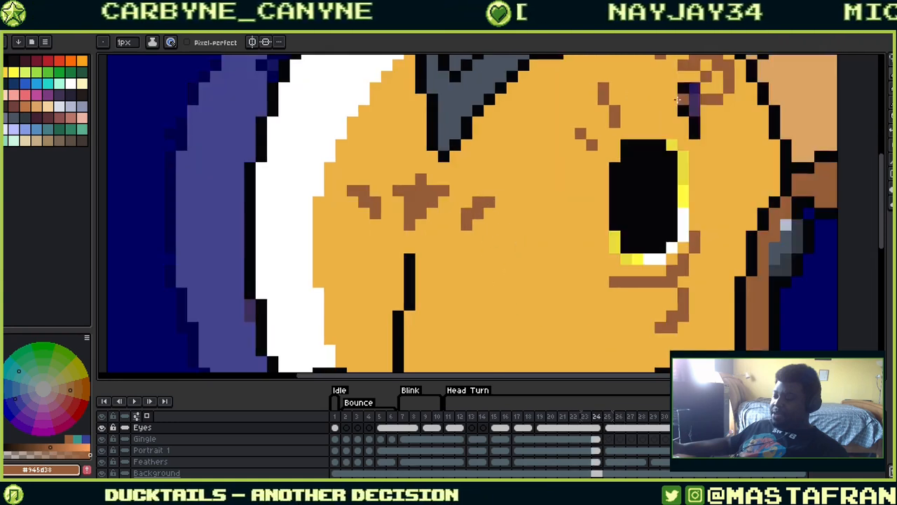
key("Right")
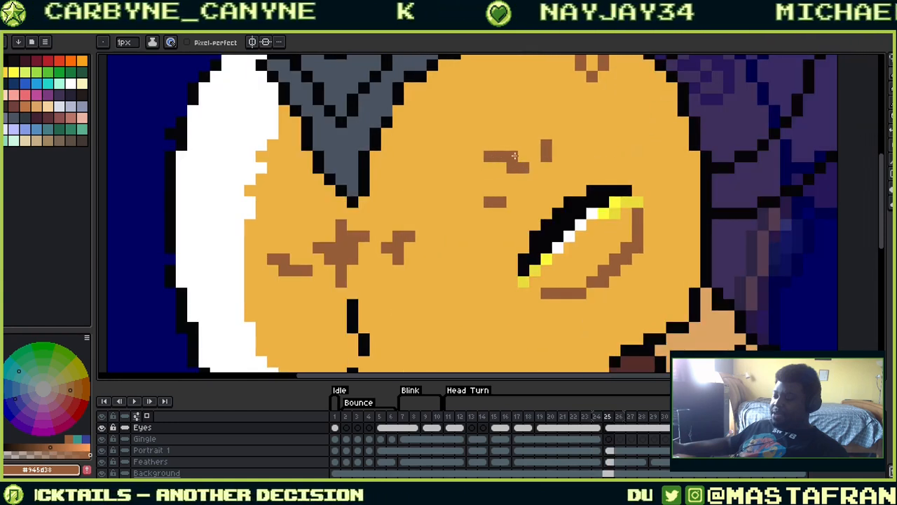
key("Left")
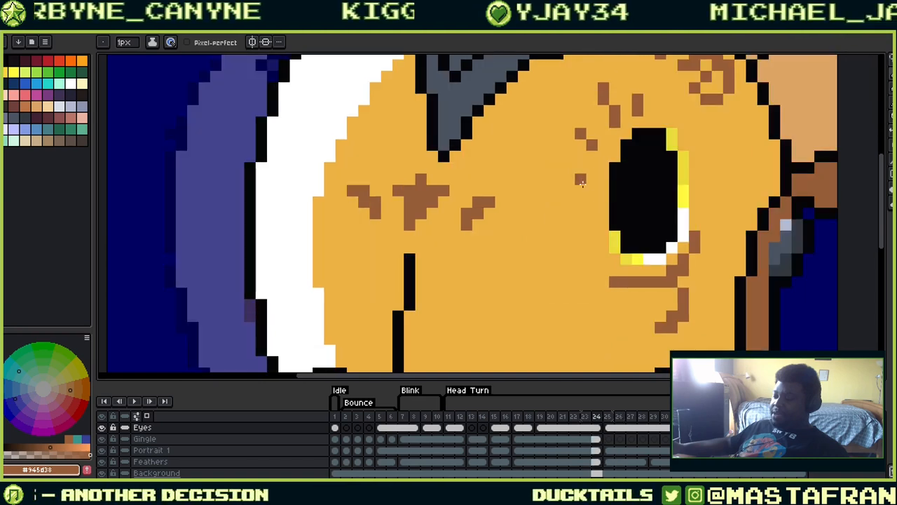
key("Right")
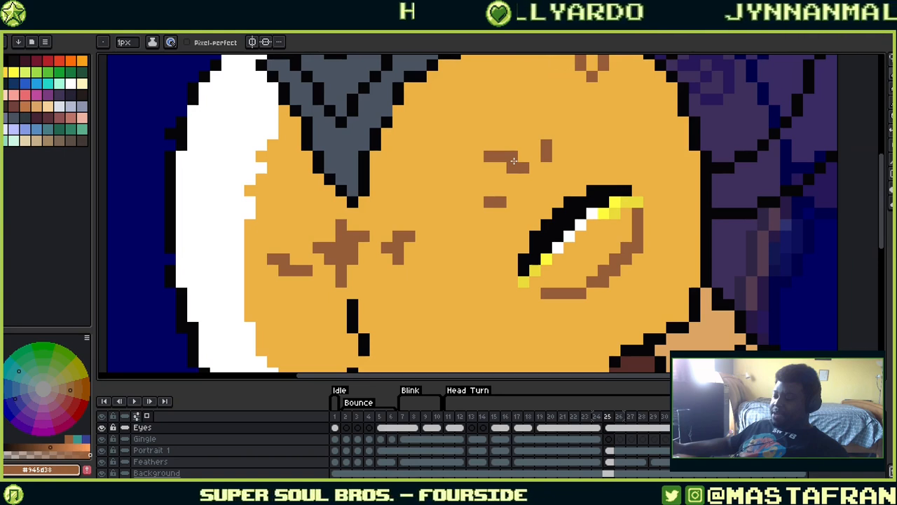
left_click(512, 156)
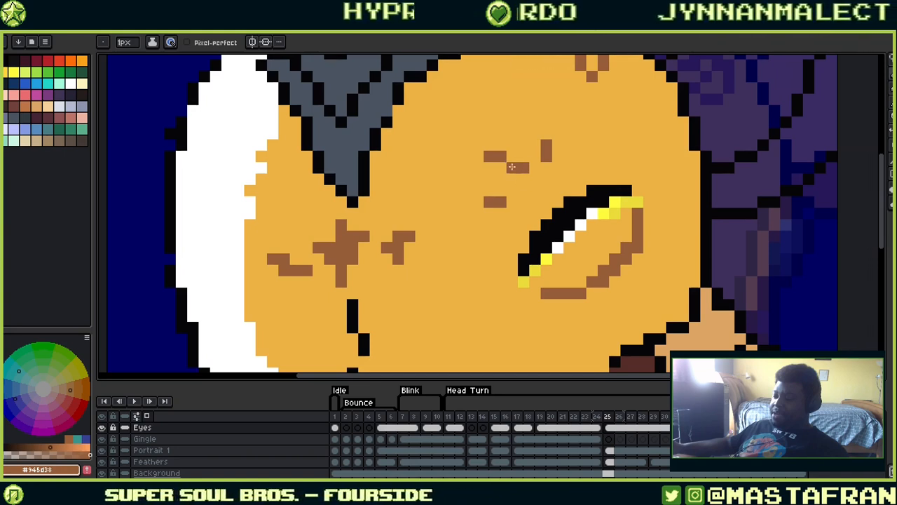
Thin the curved brown wrinkle below the closed eye to a clean one-pixel line using the face colour #edb245
left_click(604, 302)
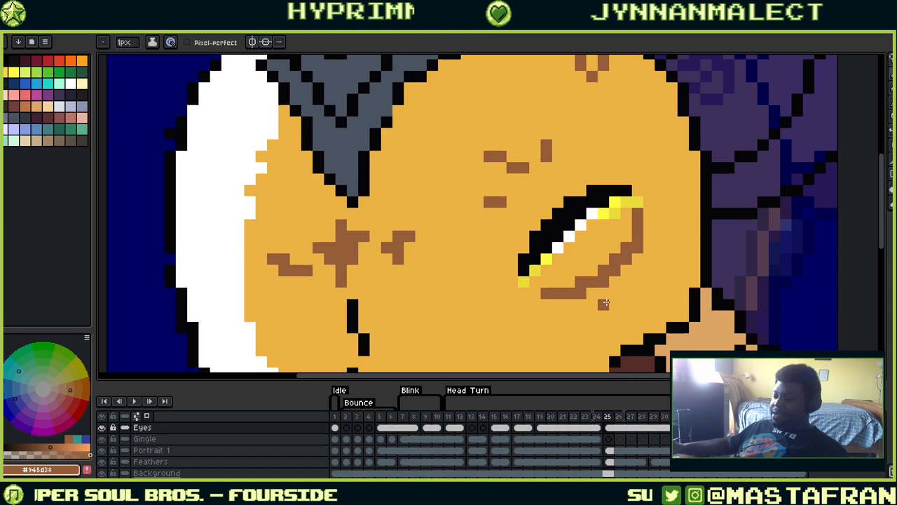
key("ctrl+z")
key("i")
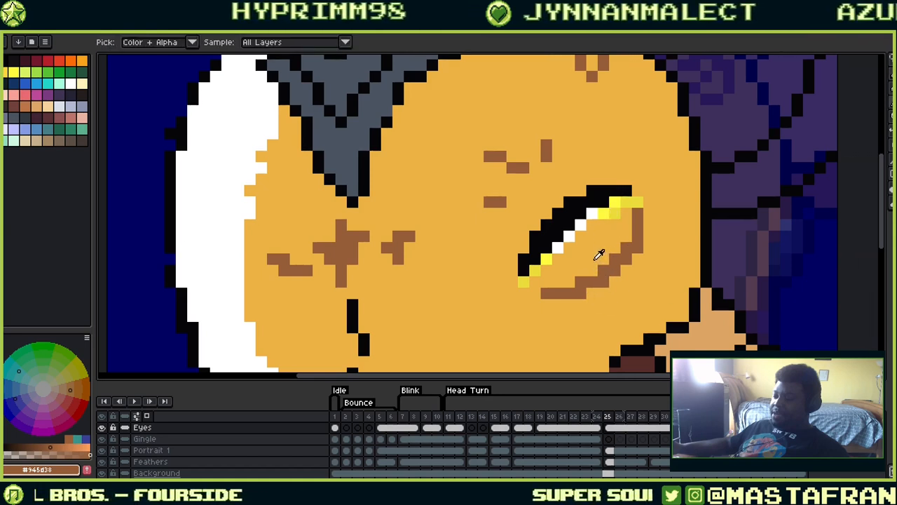
left_click(599, 255)
key("b")
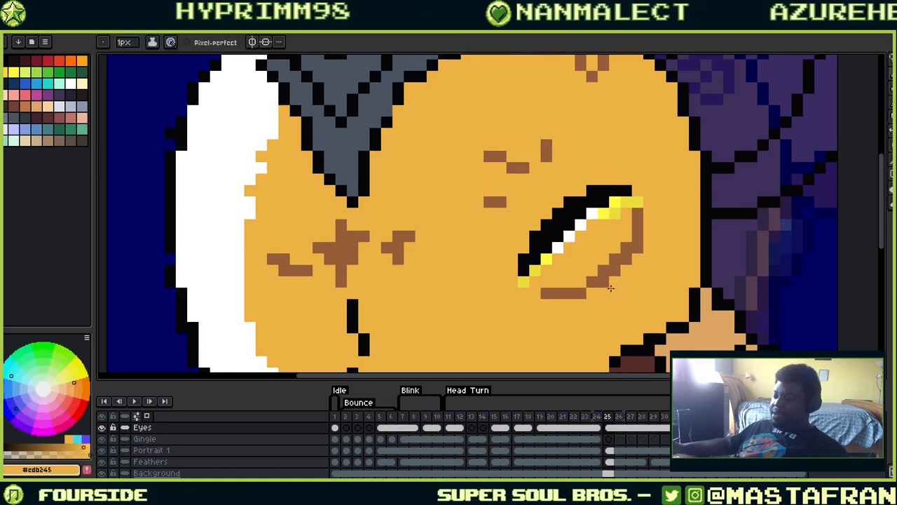
Sample the wrinkle's brown and draw a short crease descending below the eye wrinkle on frame 25, using the previous frames as reference
left_click(599, 274, "alt")
mouse_move(593, 269)
left_mouse_down()
mouse_move(529, 292)
mouse_move(575, 299)
mouse_move(543, 203)
mouse_move(530, 230)
left_mouse_up()
left_click(524, 275)
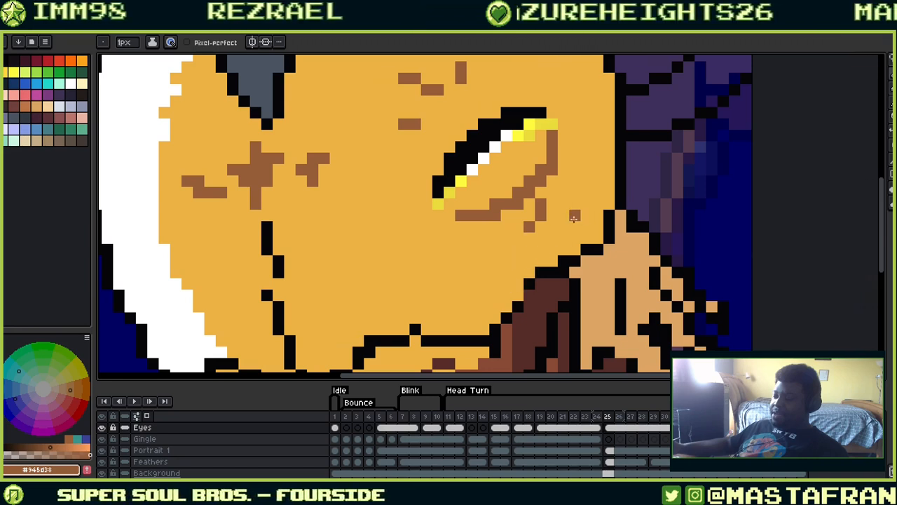
key("ctrl+z")
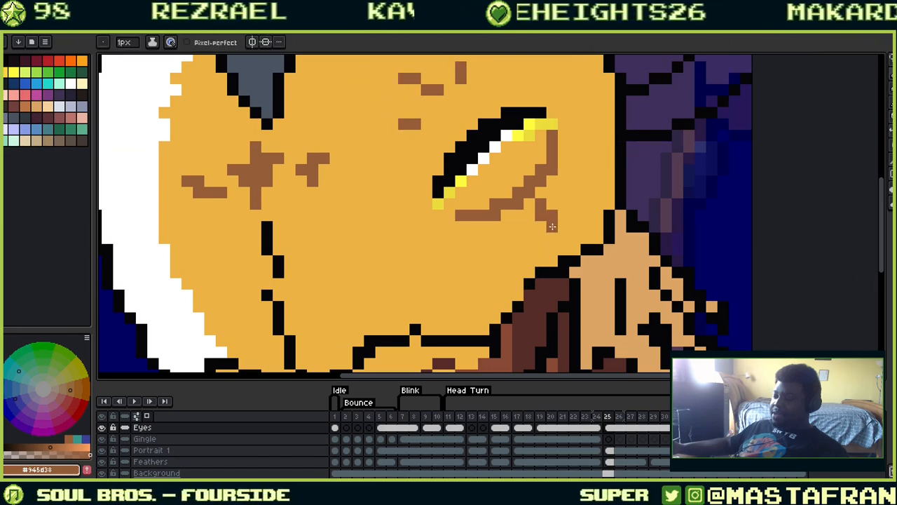
key("Left")
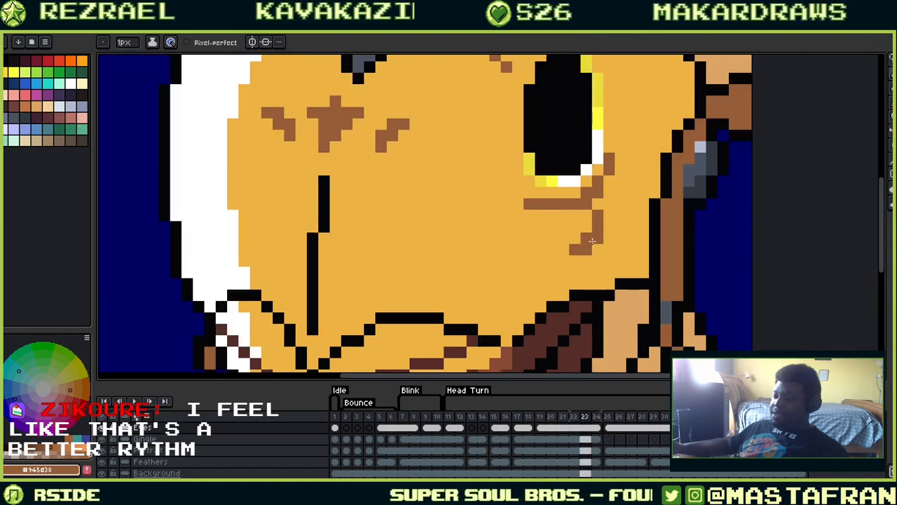
key("Right")
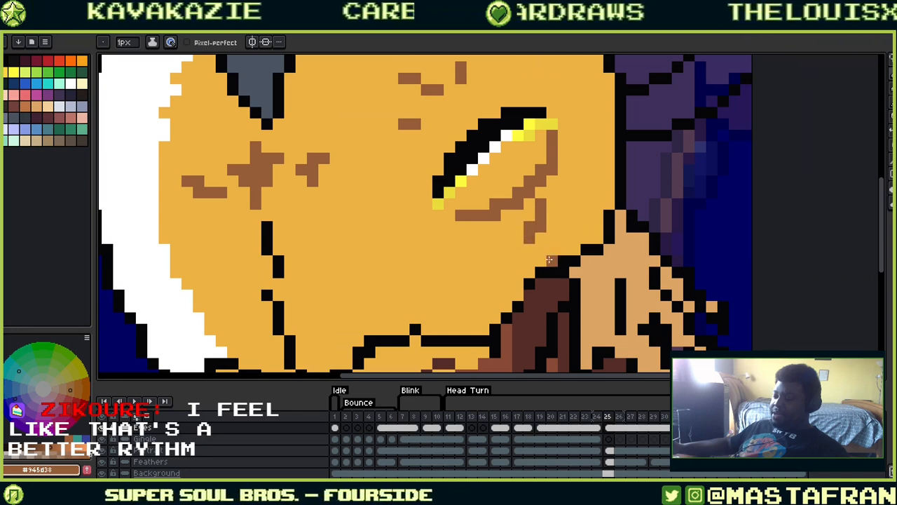
Remove the top brown pixel of the under-eye wrinkle and restore the eye's outer corner pixel in yellow #ebdc3b
key("Left")
key("Right")
key("Right")
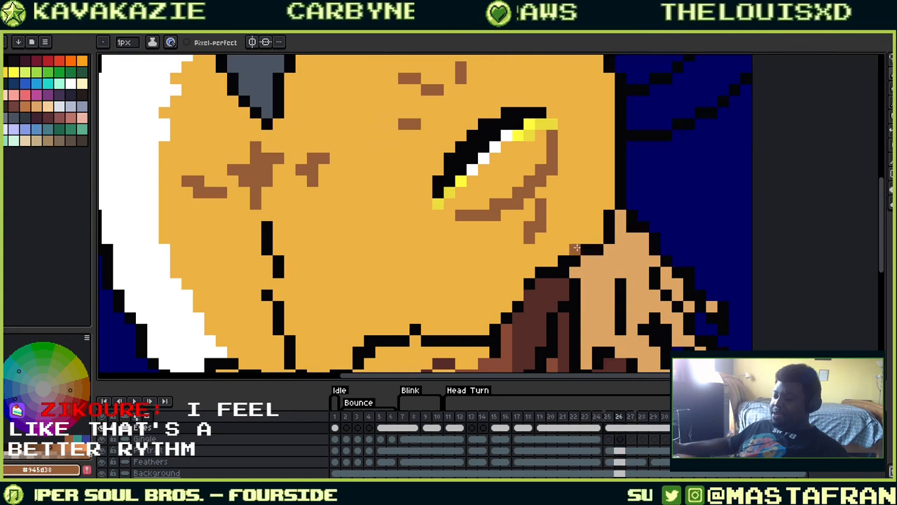
key("Left")
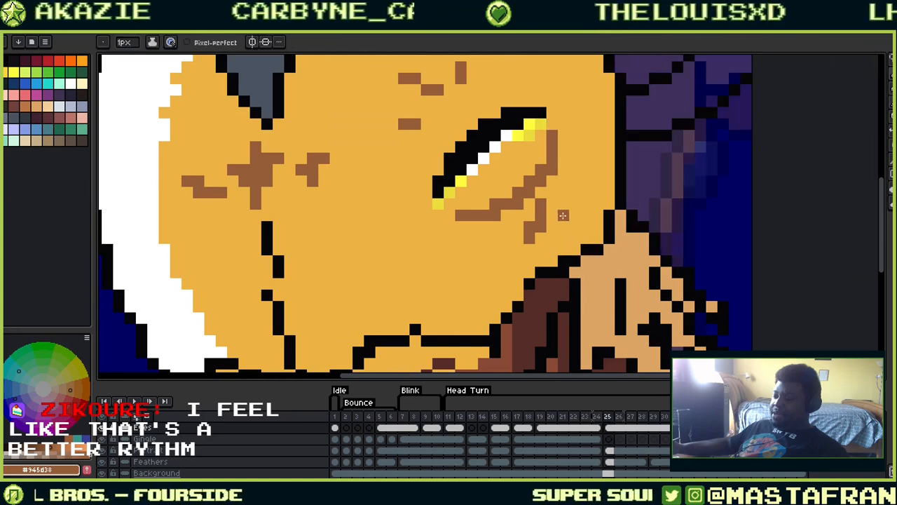
key("Right")
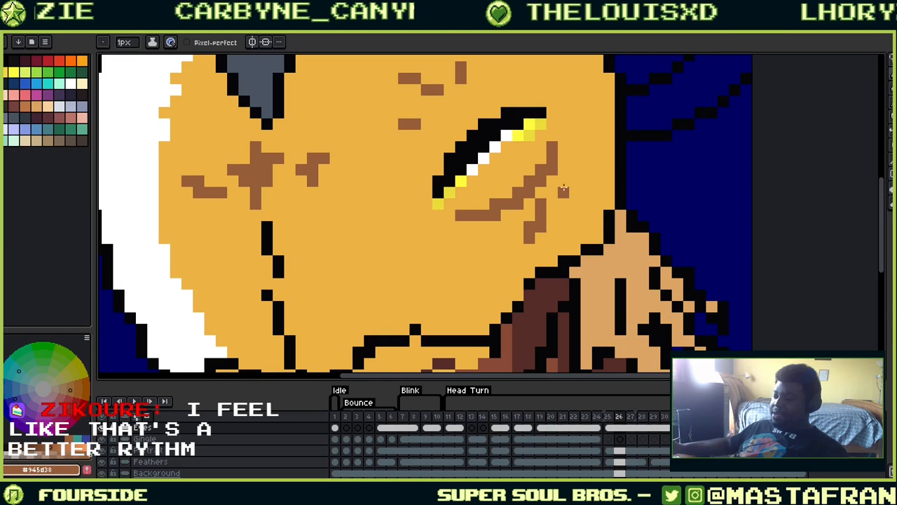
left_click(551, 121, "alt")
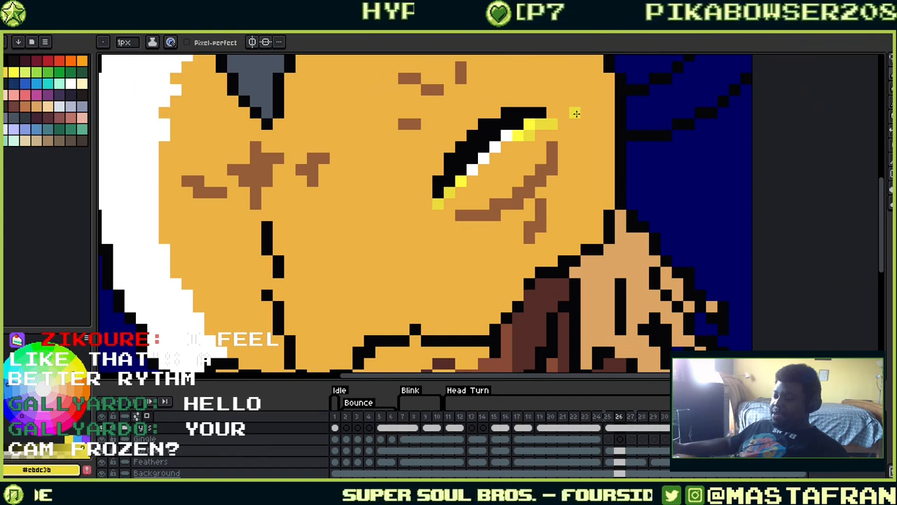
On frame 27 of the Portrait 1 layer, flatten the one-pixel bump in the black mouth line into a straight run
scroll(575, 113, "down", 2)
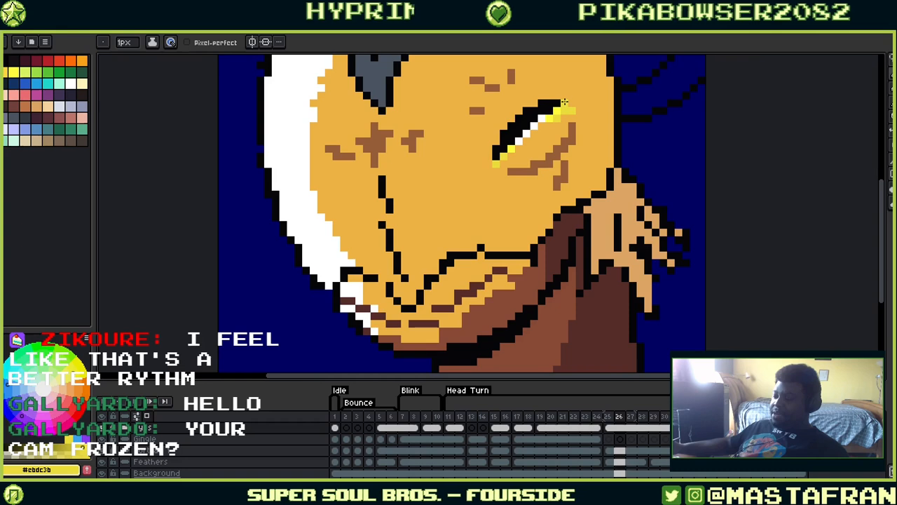
scroll(485, 236, "up", 3)
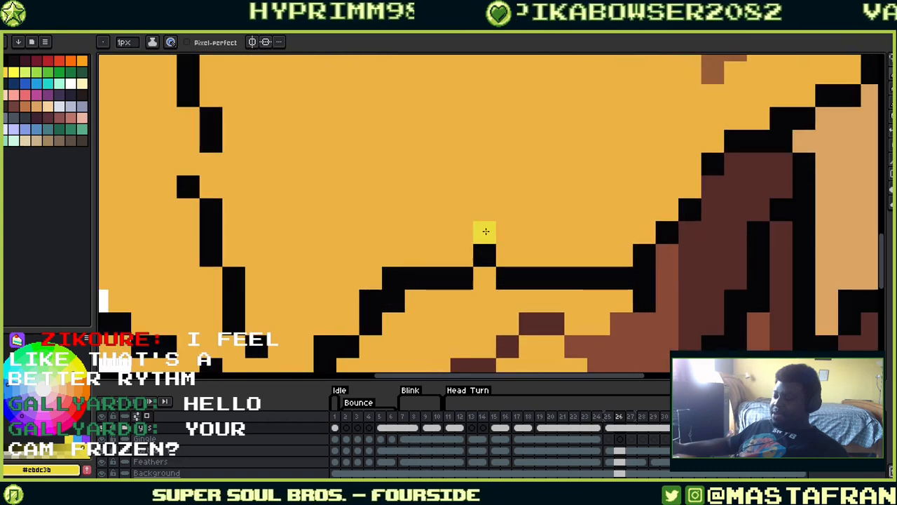
key("i")
key("b")
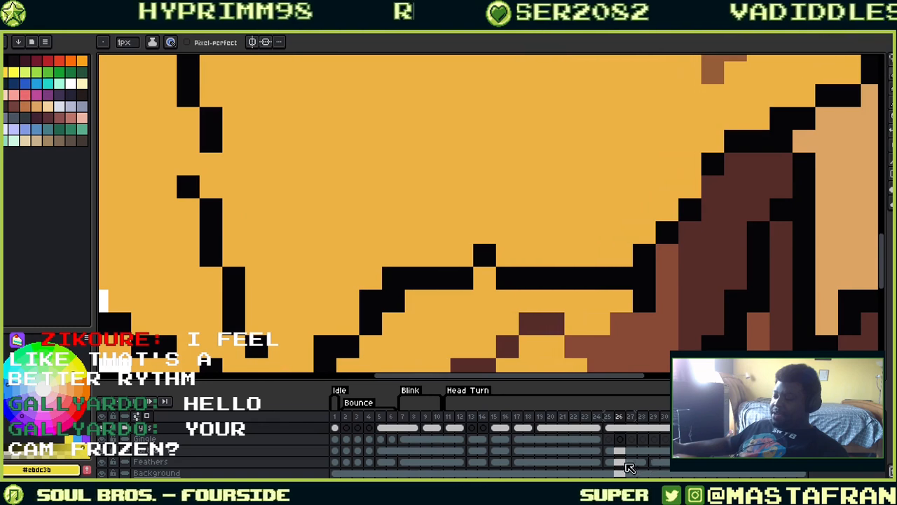
left_click(624, 462)
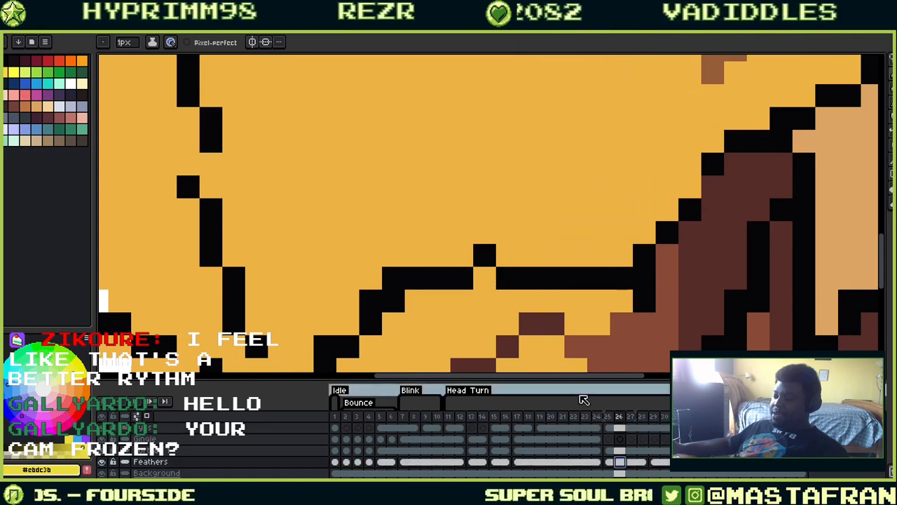
left_click(631, 452)
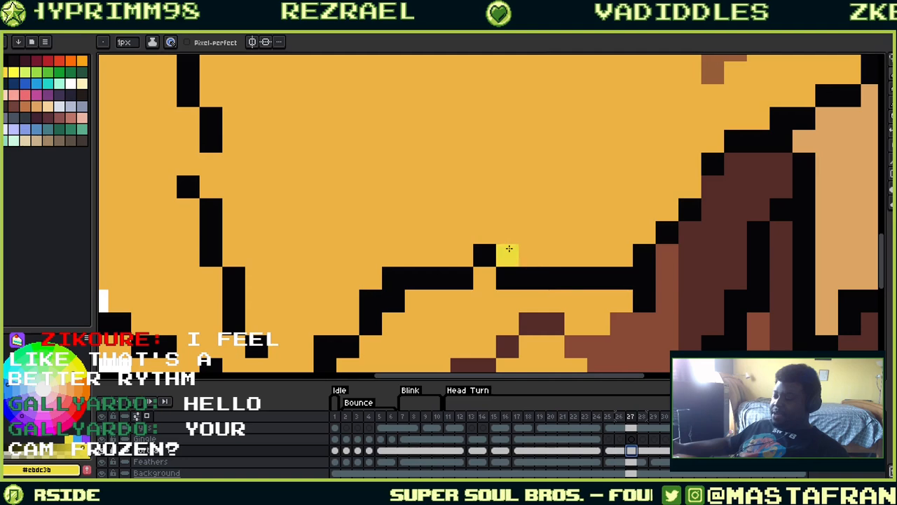
left_click(481, 253, "alt")
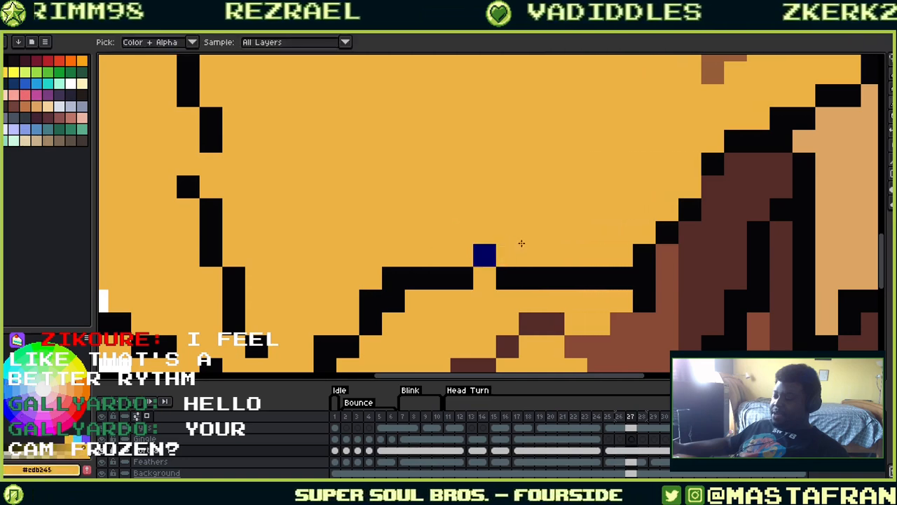
left_click(471, 277, "alt")
left_click(484, 278)
scroll(431, 260, "down", 2)
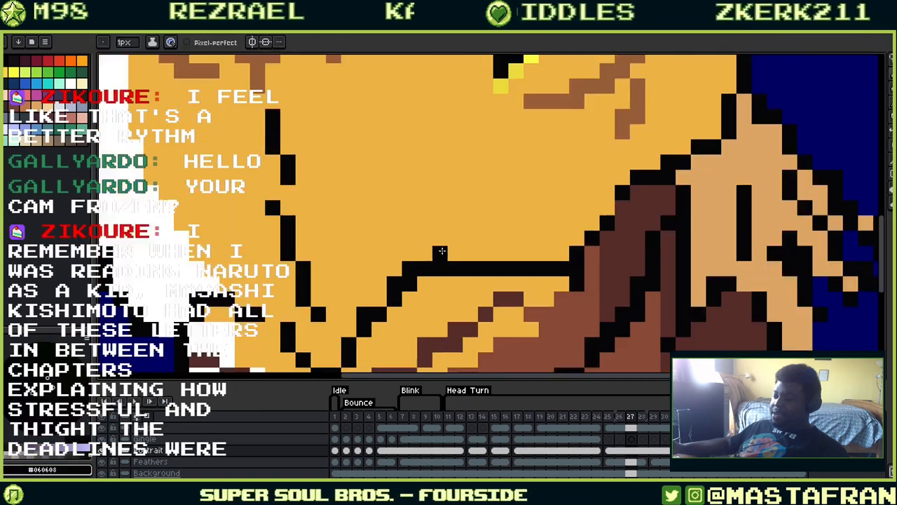
Trim the doubled corner pixels on the mouth line's slope with the face colour #edb245, leaving a clean one-pixel diagonal
scroll(432, 260, "up", 2)
left_click(401, 225, "alt")
left_click(399, 261)
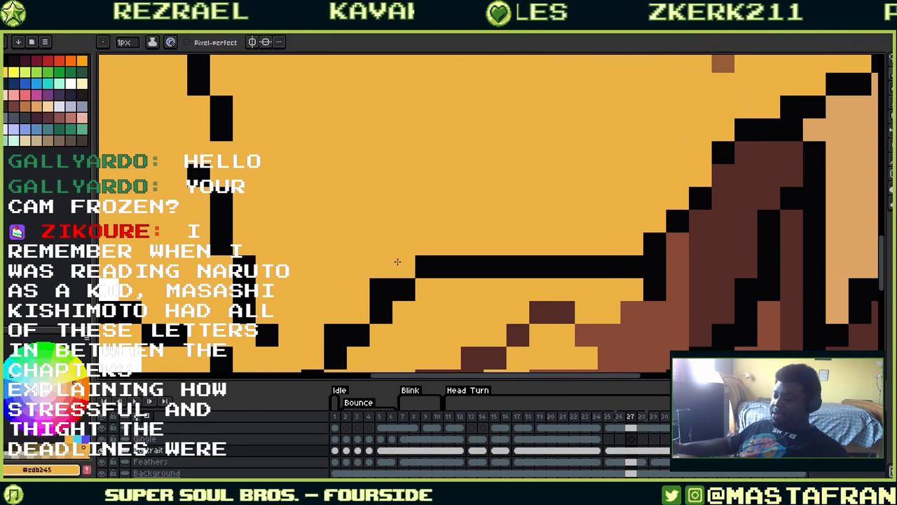
left_click(374, 283)
scroll(373, 283, "down", 1)
scroll(363, 199, "down", 2)
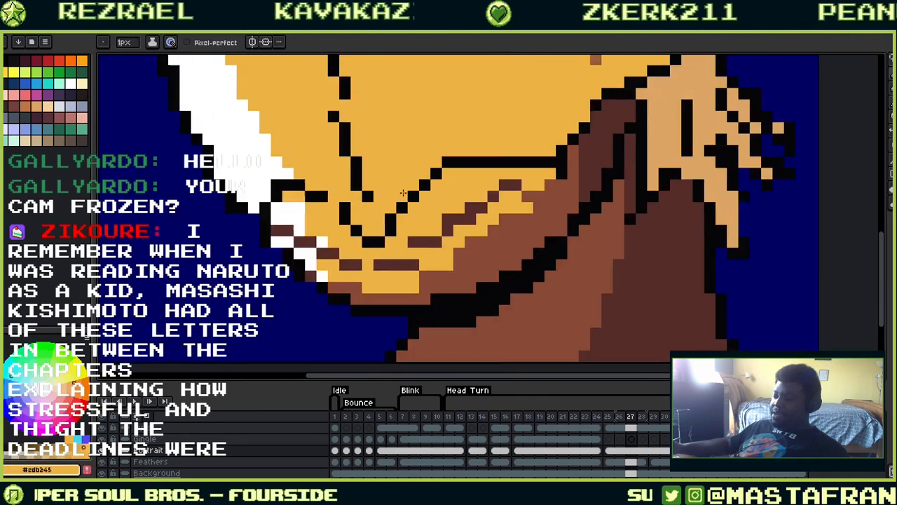
Join the mouth line's lower bend to the beak-edge line with a black diagonal pixel, and soften the beak-edge corner in white #ffffff
scroll(362, 199, "up", 2)
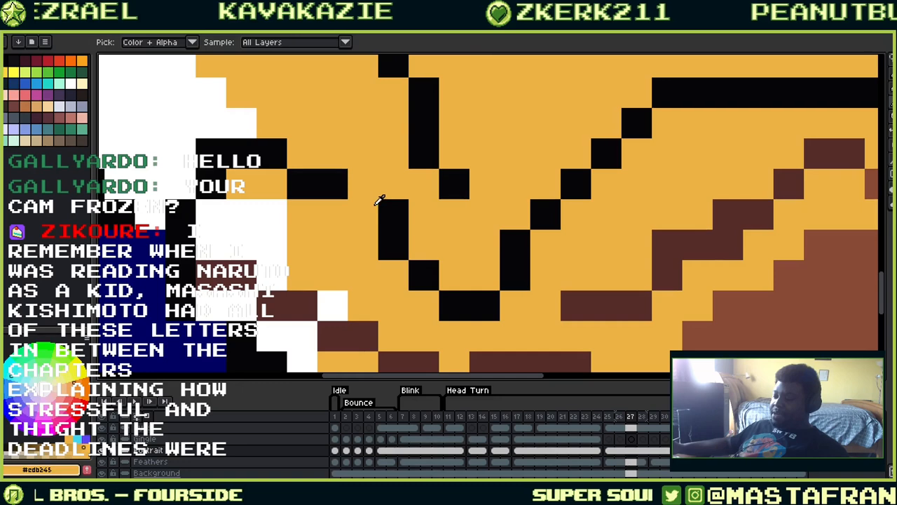
left_click(393, 224, "alt")
left_click(375, 217)
left_click(444, 225, "alt")
left_click(405, 212)
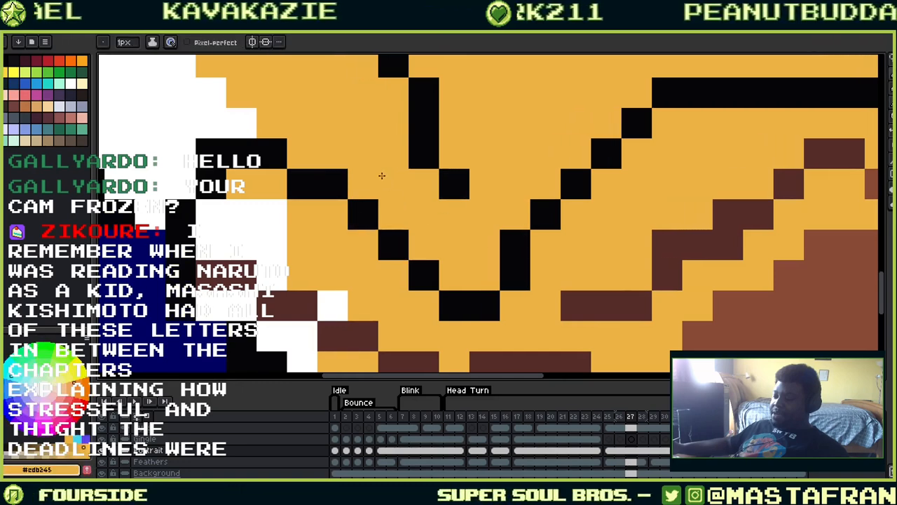
scroll(381, 175, "down", 1)
left_click(295, 153, "alt")
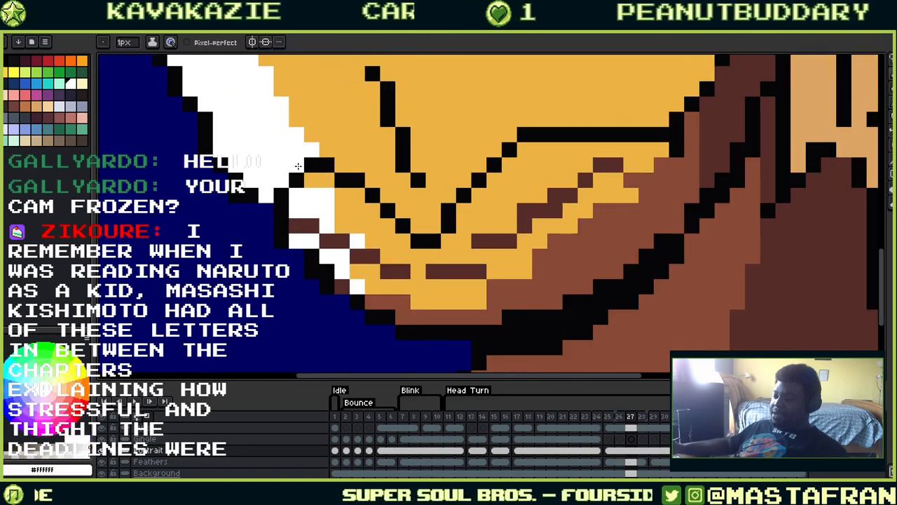
scroll(297, 166, "down", 2)
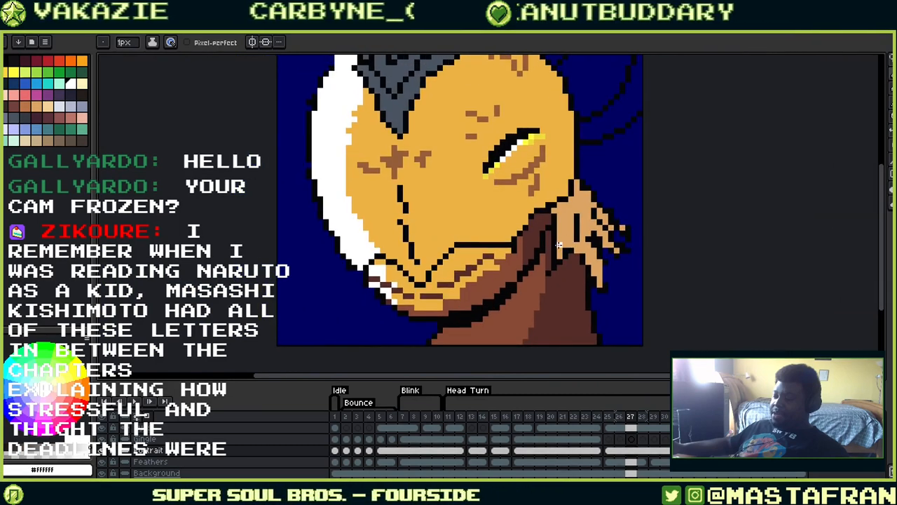
Arch the flat part of the mouth line by redrawing its middle one pixel higher in #060608 and covering the old pixels with #edb245
scroll(559, 244, "up", 2)
left_click(339, 224, "alt")
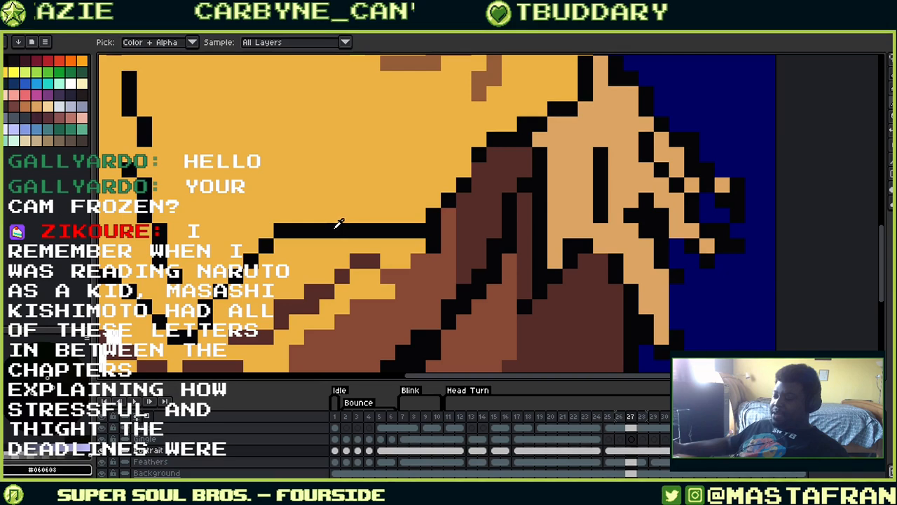
mouse_move(326, 214)
left_mouse_down()
mouse_move(386, 203)
mouse_move(388, 215)
mouse_move(355, 217)
mouse_move(334, 194)
mouse_move(370, 192)
left_mouse_up()
left_click(348, 199, "alt")
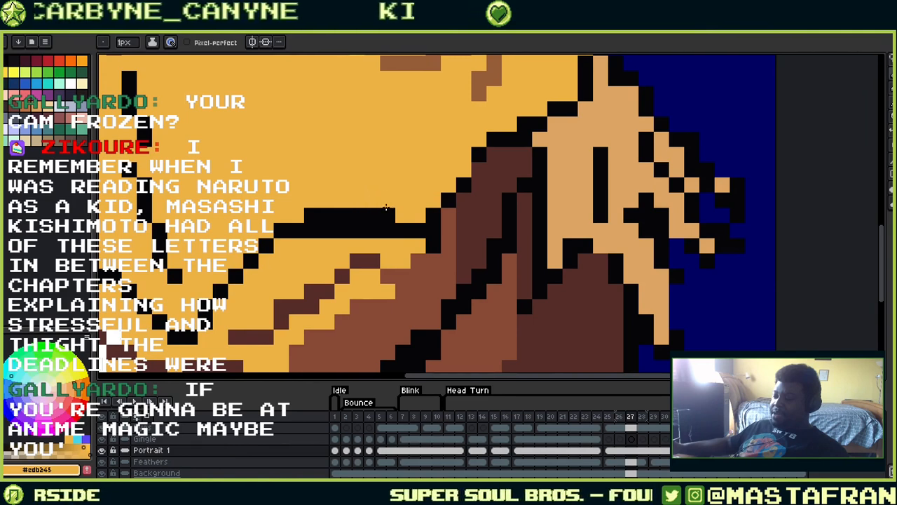
left_click_drag(386, 233, 324, 229)
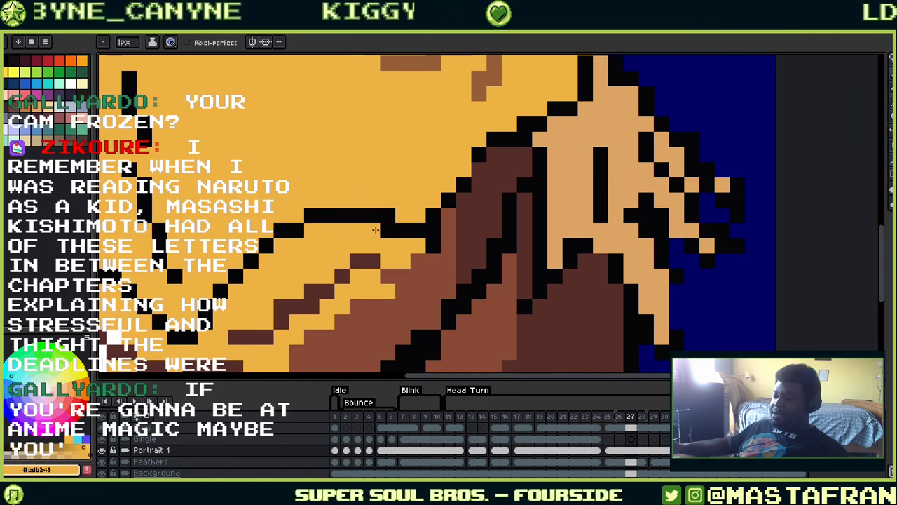
scroll(379, 205, "down", 2)
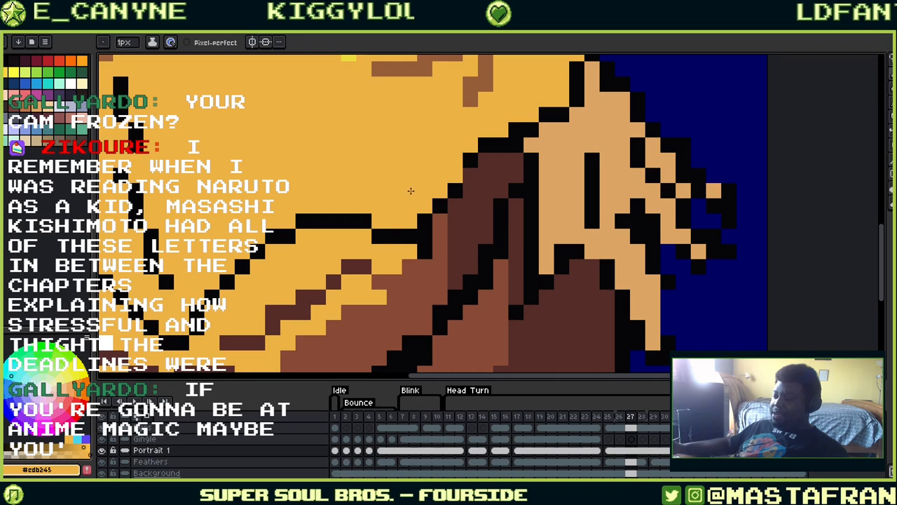
Extend the lip crease up to the mouth line in brown #874935, keeping a strip of face colour between it and the neck shading
scroll(436, 232, "up", 2)
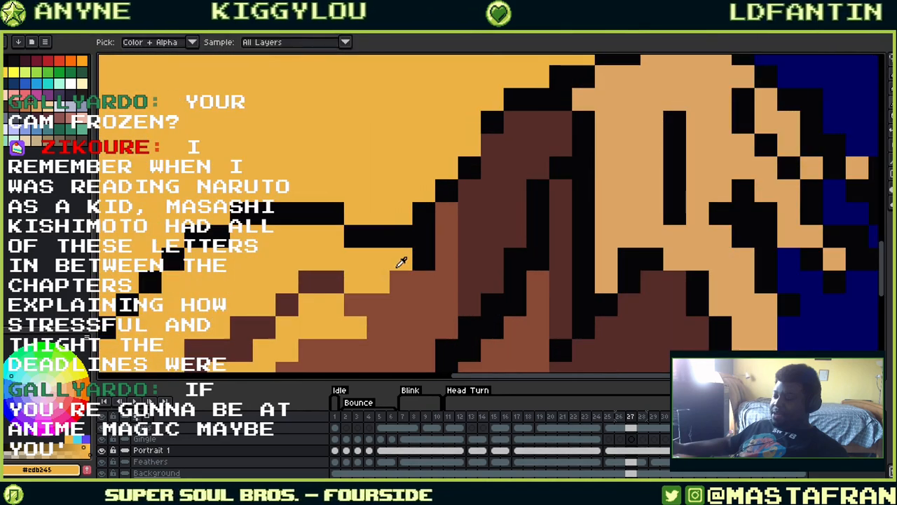
left_click(424, 246, "alt")
scroll(423, 258, "down", 3)
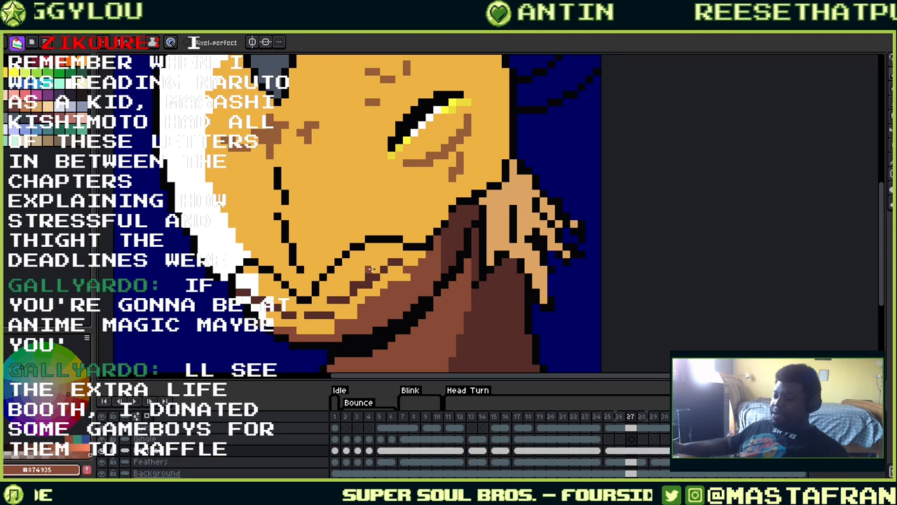
scroll(436, 258, "up", 2)
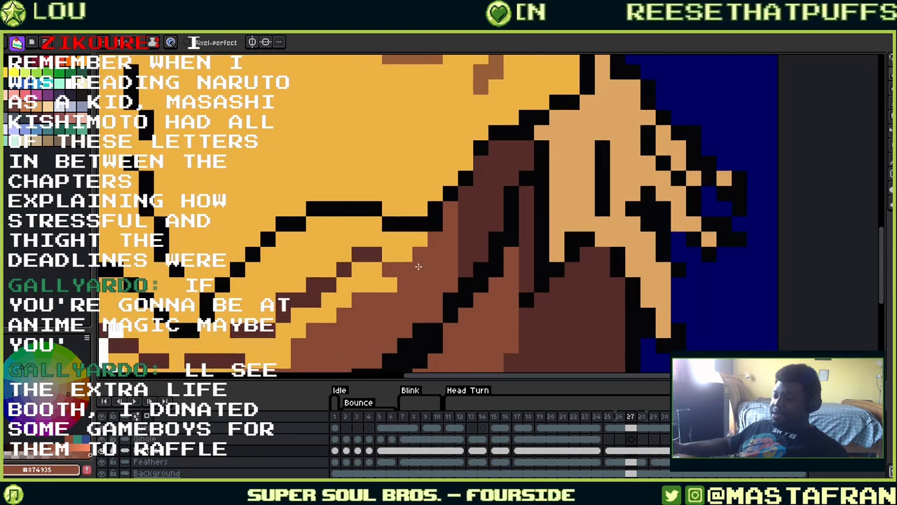
left_click_drag(374, 254, 412, 254)
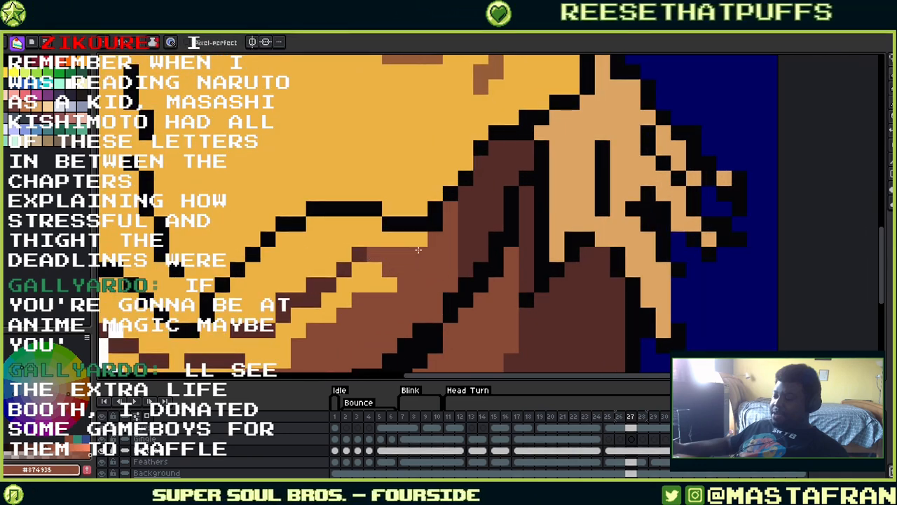
left_click(395, 273, "alt")
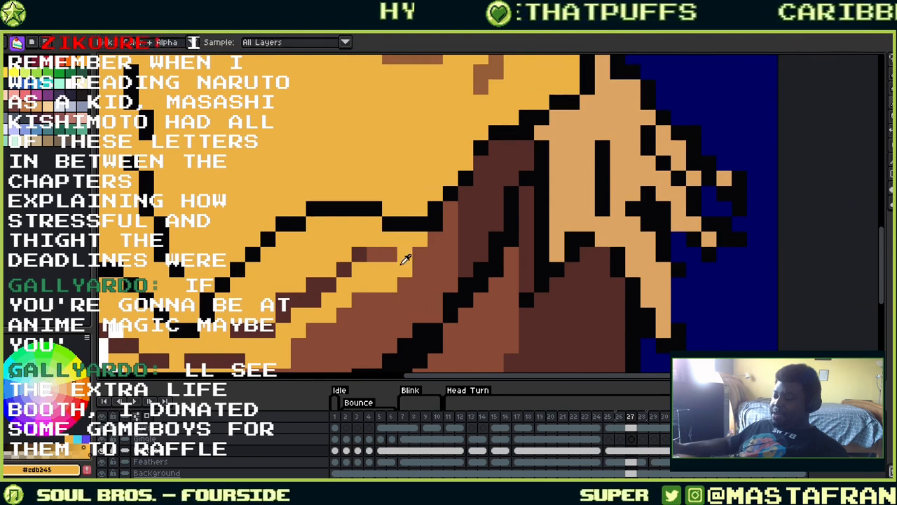
left_click(400, 257, "alt")
left_click(404, 238)
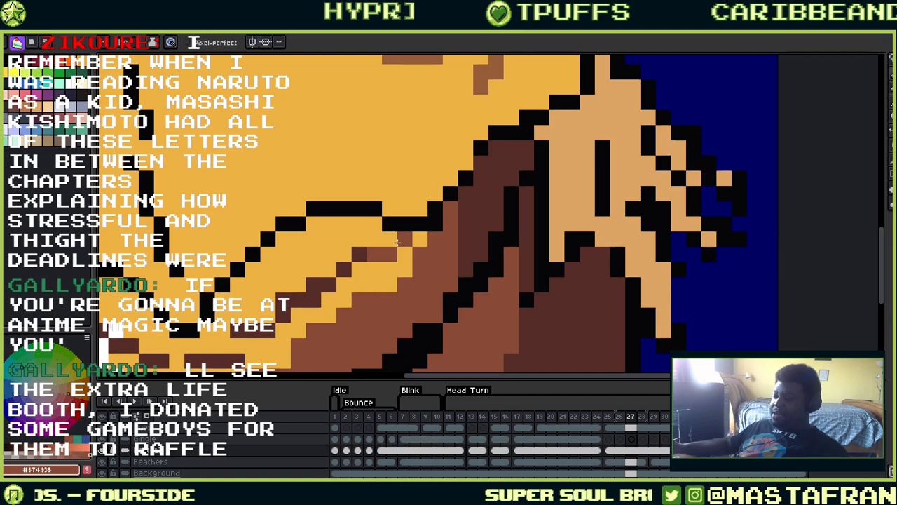
Recolour and thin the dark brown crease descending along the lower lip in #874935
left_click(358, 269)
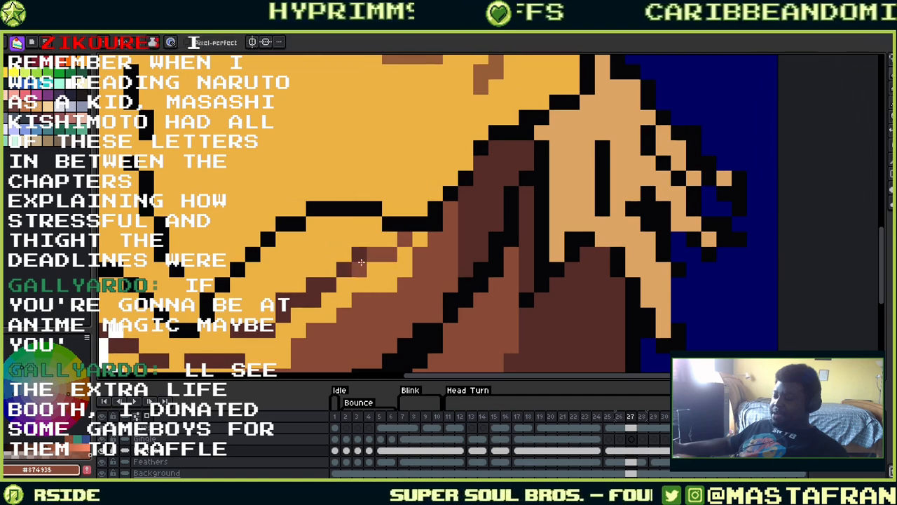
mouse_move(397, 249)
left_mouse_down()
mouse_move(483, 201)
mouse_move(446, 207)
mouse_move(397, 239)
mouse_move(396, 250)
mouse_move(369, 258)
mouse_move(350, 282)
mouse_move(328, 287)
mouse_move(317, 309)
mouse_move(279, 317)
left_mouse_up()
left_click(442, 210)
scroll(314, 269, "down", 1)
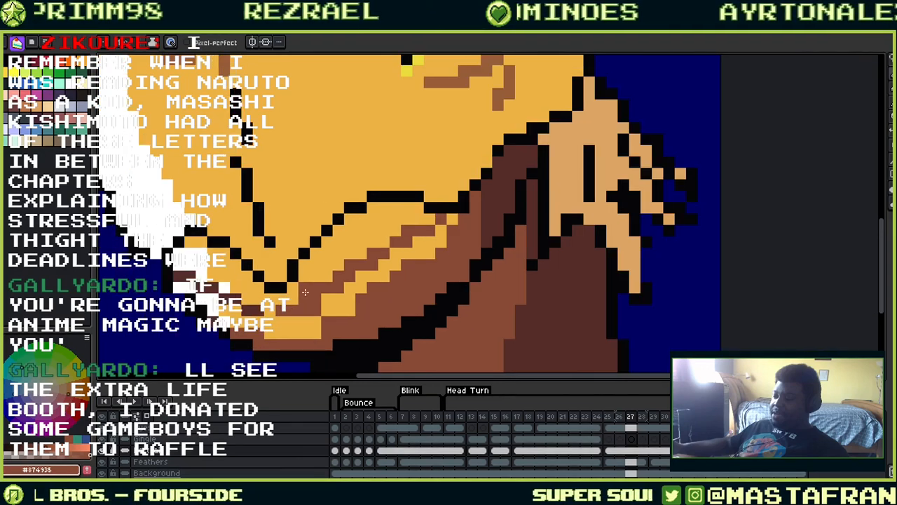
left_click_drag(314, 268, 396, 242)
Continue the #874935 crease unbroken across the chin onto the white beak edge and step its tip upward, restoring white #ffffff beneath it
left_click(423, 266, "alt")
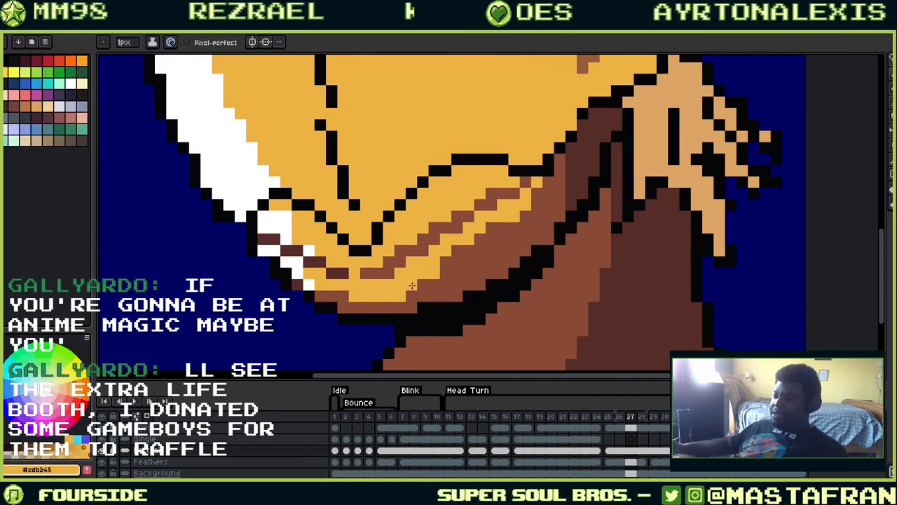
left_click_drag(377, 284, 491, 292)
left_click(494, 280, "alt")
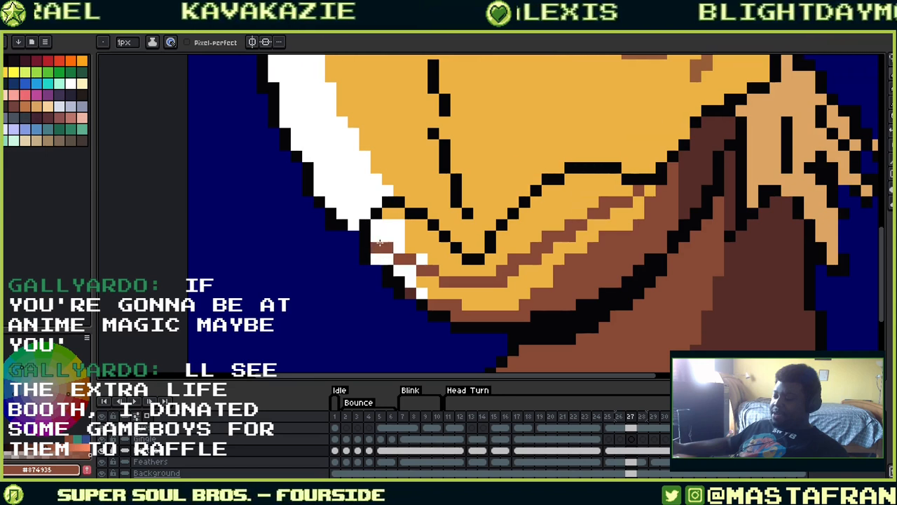
key("alt")
left_click(376, 260, "alt")
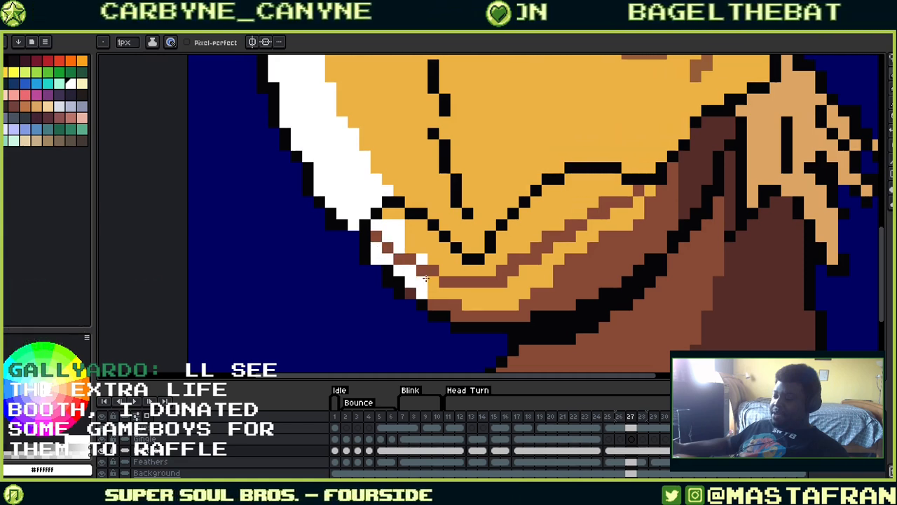
Extend the black #060608 chin outline by one pixel beneath the dark brown pixel at the foot of the white beak edge
left_click(391, 265, "alt")
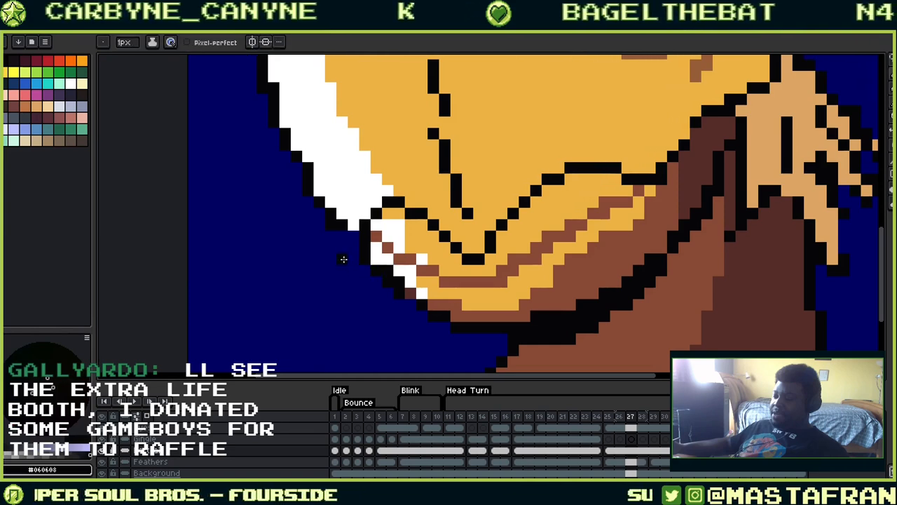
scroll(417, 265, "up", 2)
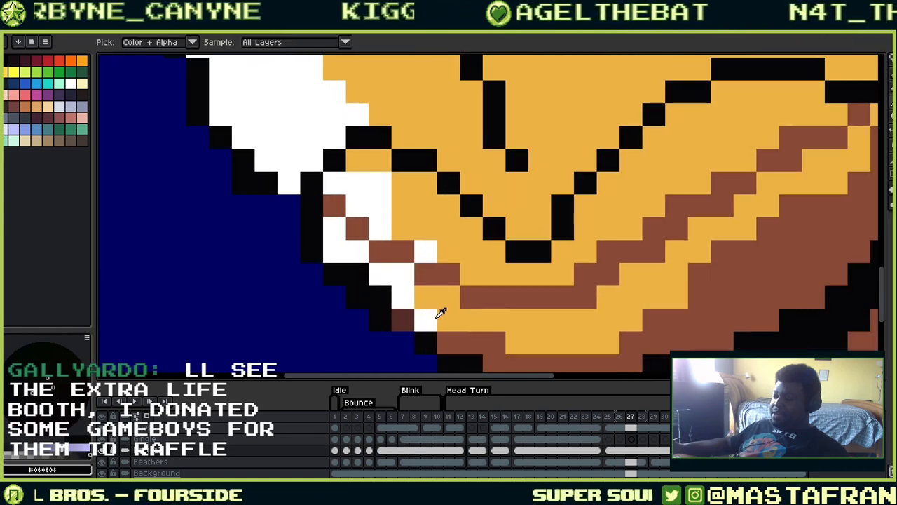
left_click(414, 319)
left_click_drag(427, 338, 495, 177)
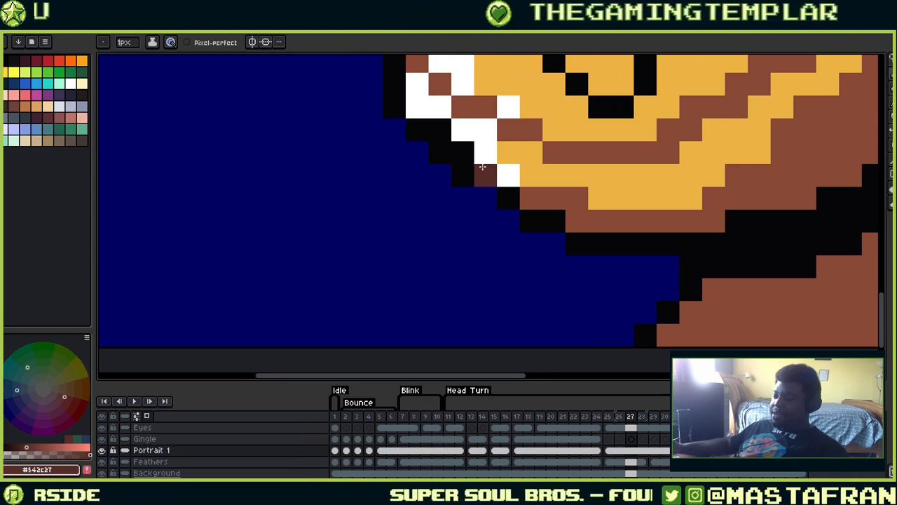
scroll(445, 171, "down", 1)
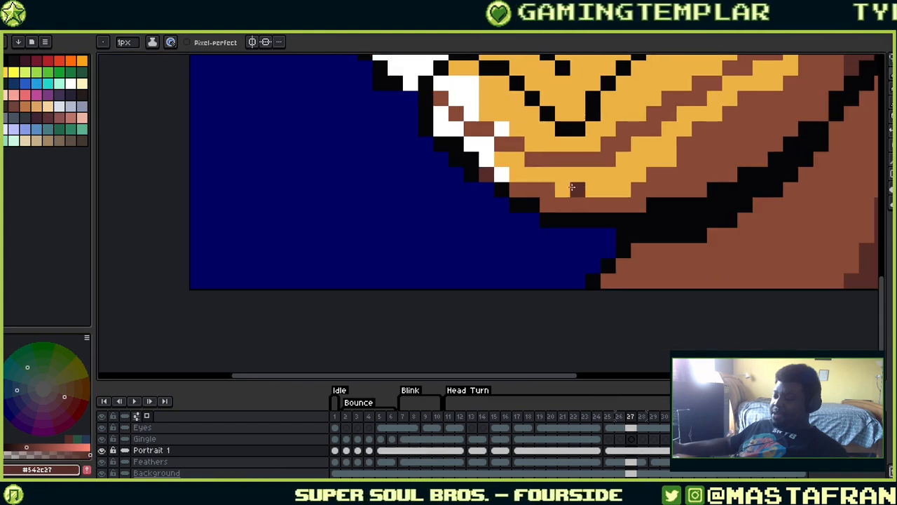
scroll(573, 187, "down", 1)
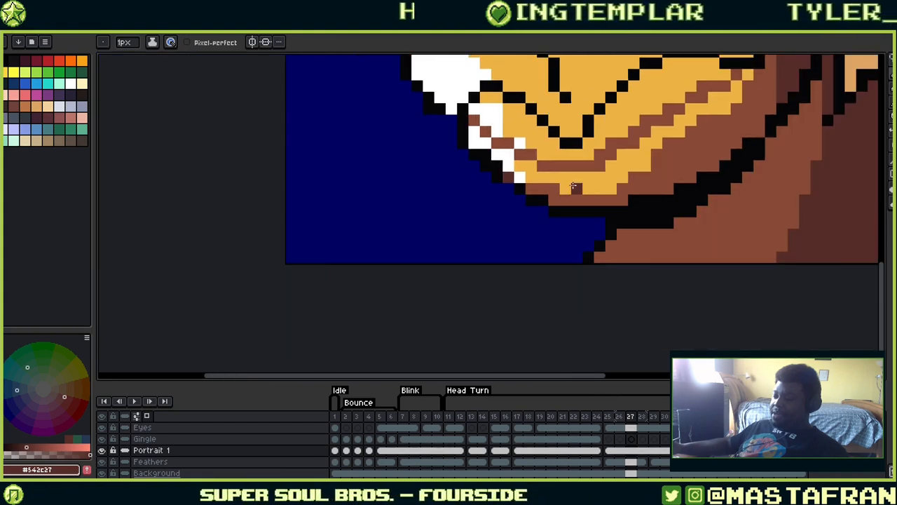
scroll(584, 181, "up", 3)
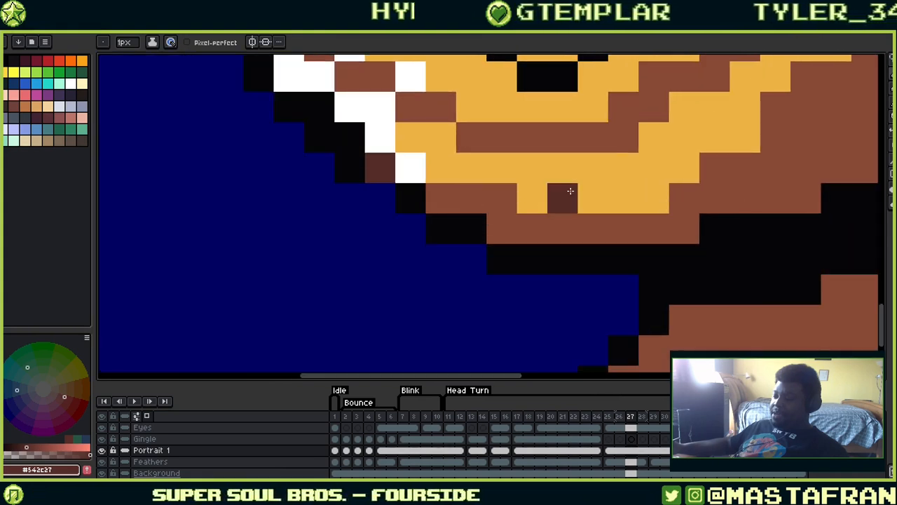
key("i")
left_click(397, 200)
scroll(378, 194, "down", 1)
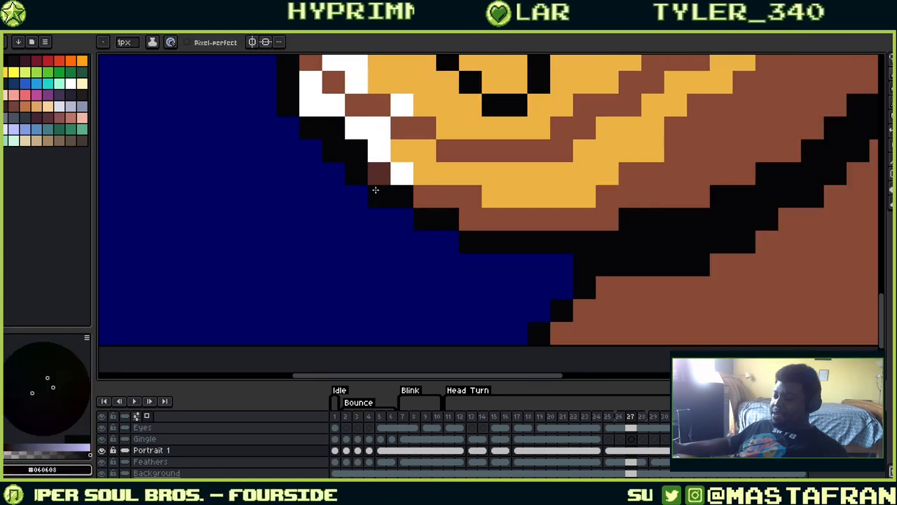
Recolour the dark brown pixel at the chin edge in #874935 and carry that brown up the inside of the outline
left_click(429, 196)
key("b")
left_click(386, 183)
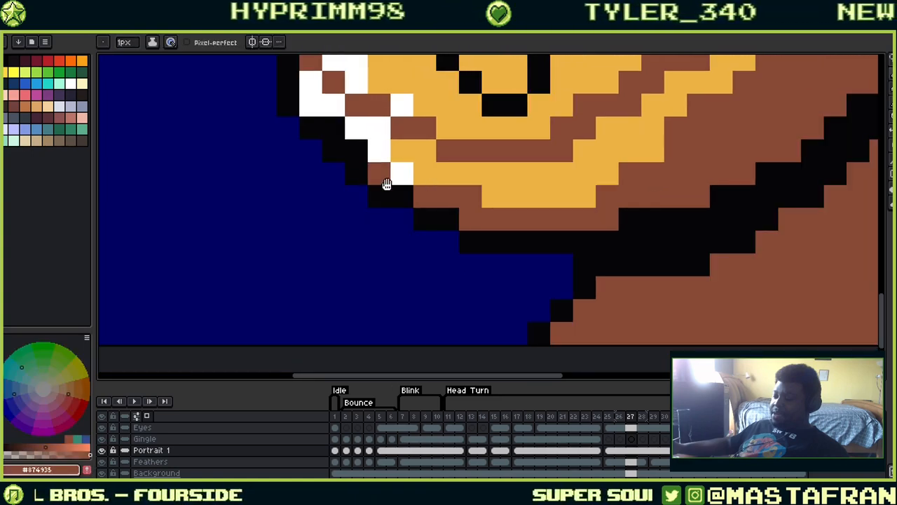
left_click_drag(387, 183, 475, 288)
left_click(444, 261)
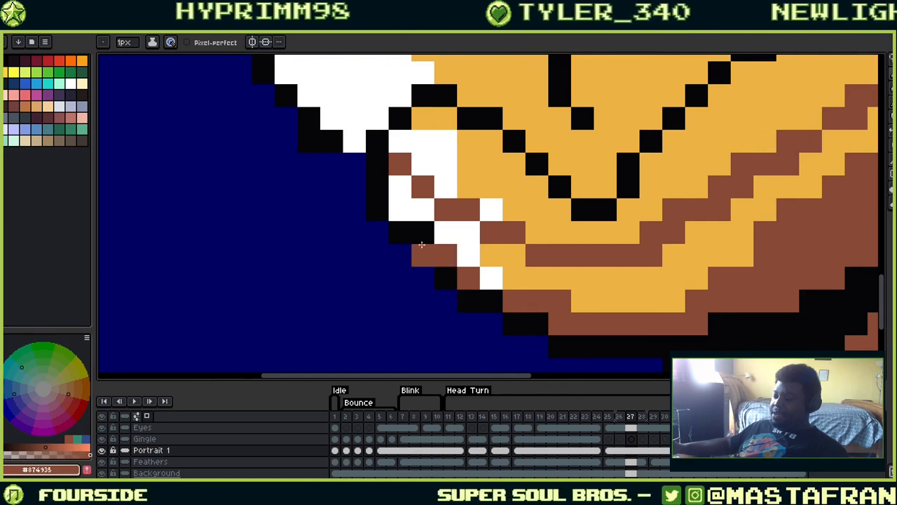
left_click(424, 237)
left_click_drag(423, 236, 489, 313)
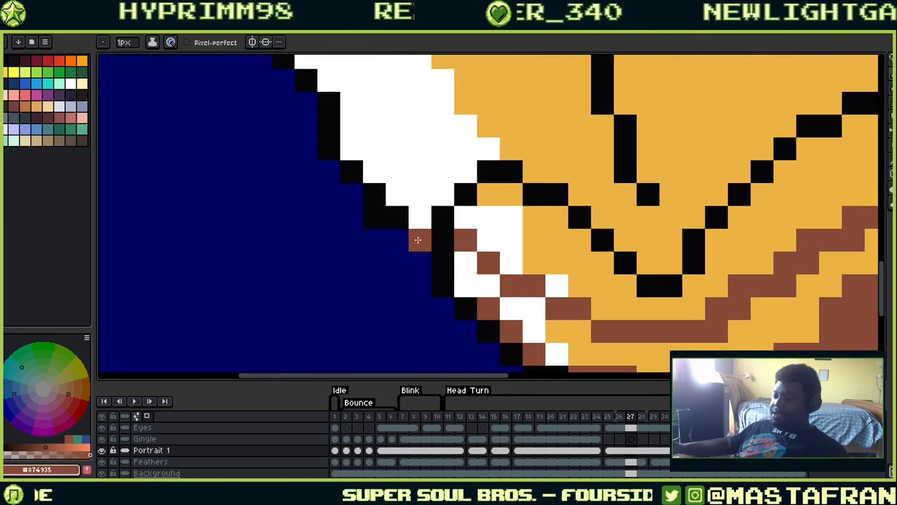
Fill the notch where the mouth corner meets the beak outline in #060608
left_click(447, 244, "alt")
left_click(422, 235)
scroll(425, 234, "down", 2)
left_click_drag(419, 252, 495, 320)
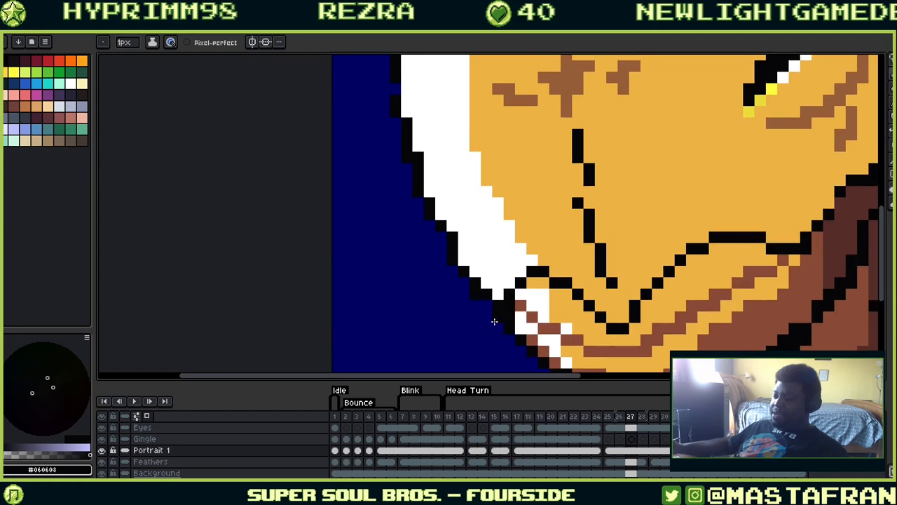
scroll(493, 314, "up", 1)
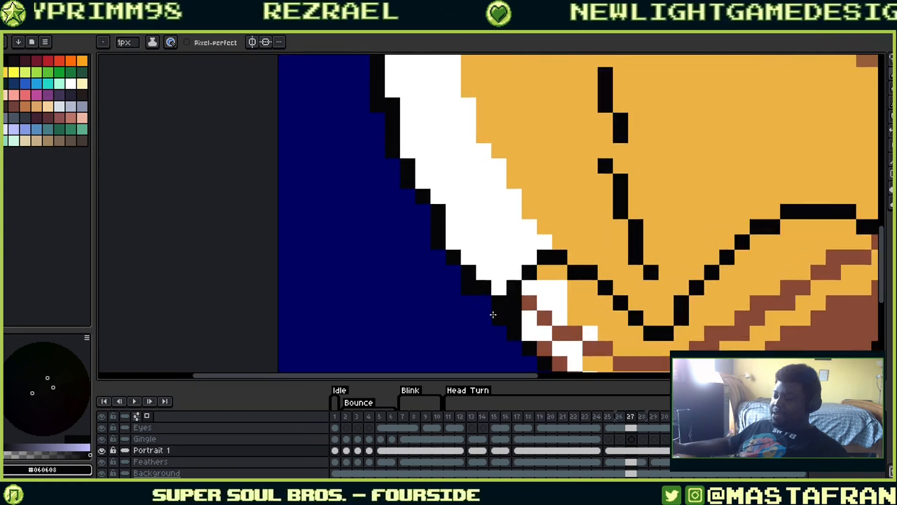
Thin the lower beak outline into even one-pixel-wide steps down to the mouth corner, filling behind it with white #ffffff
left_click_drag(463, 208, 552, 317)
left_click_drag(531, 286, 568, 172)
key("x")
left_click(574, 190)
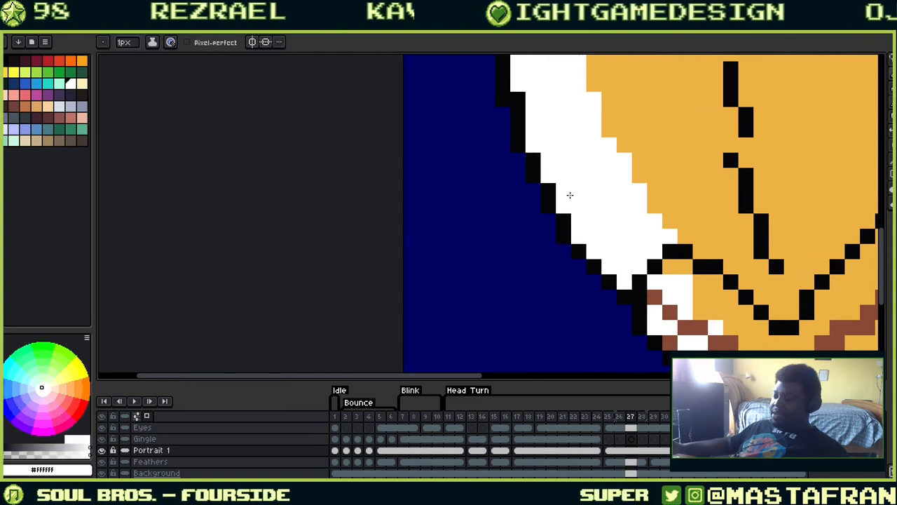
left_click_drag(572, 174, 571, 234)
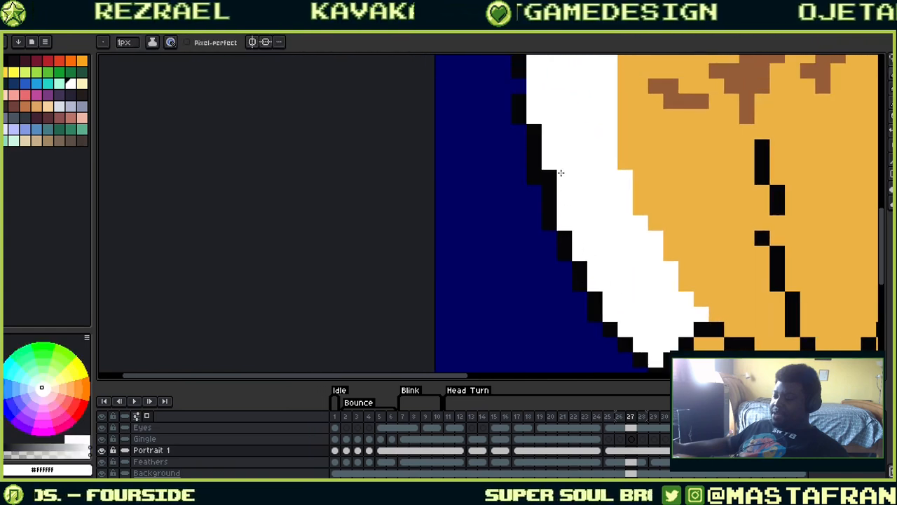
left_click_drag(573, 146, 575, 268)
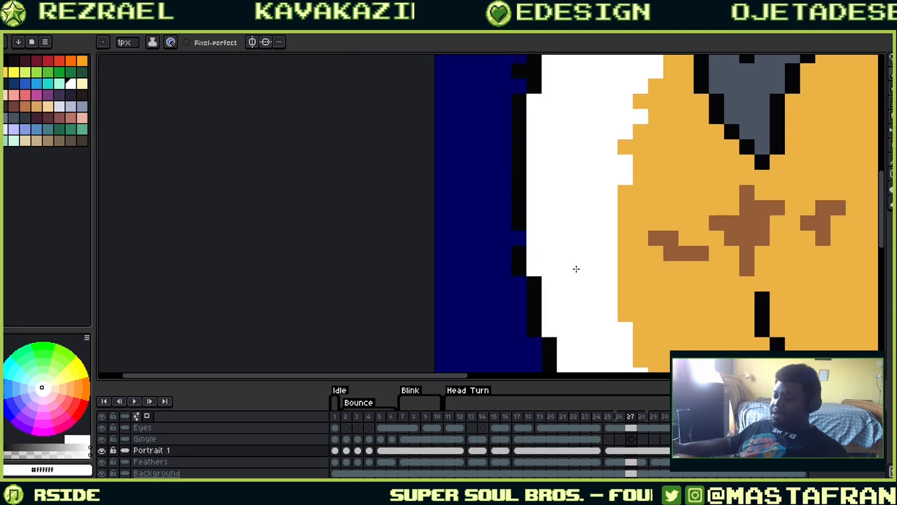
Close the gap in the vertical beak outline and smooth the step above it, using #060608 and white #ffffff
left_click(522, 254, "alt")
left_click_drag(579, 130, 508, 263)
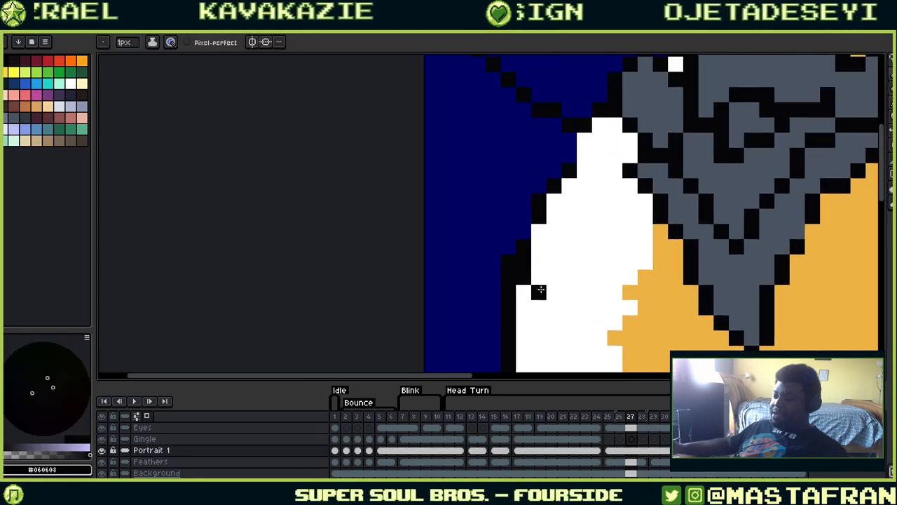
left_click(571, 274, "alt")
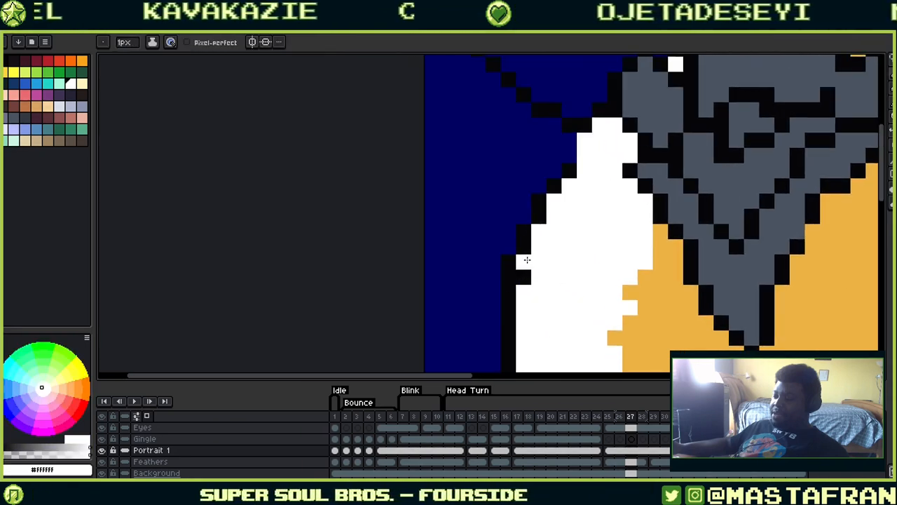
left_click_drag(601, 200, 588, 262)
Thin the outline at the upper tip of the white beak edge into a diagonal #060608 line, shifting its corner inward
left_click(559, 217, "alt")
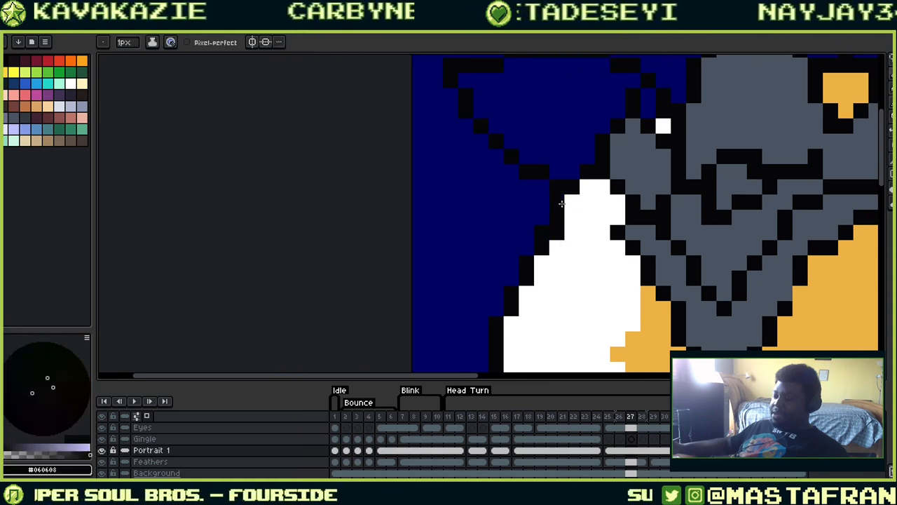
left_click(568, 220, "alt")
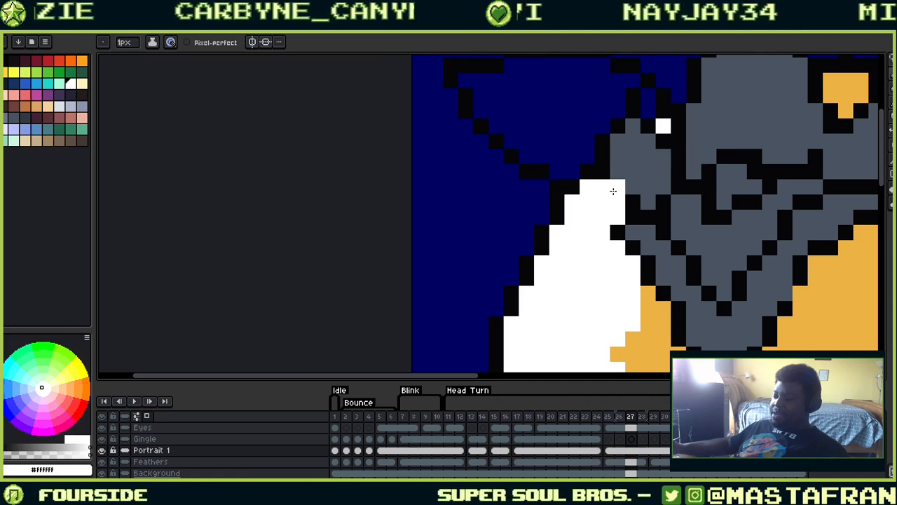
left_click(615, 191, "alt")
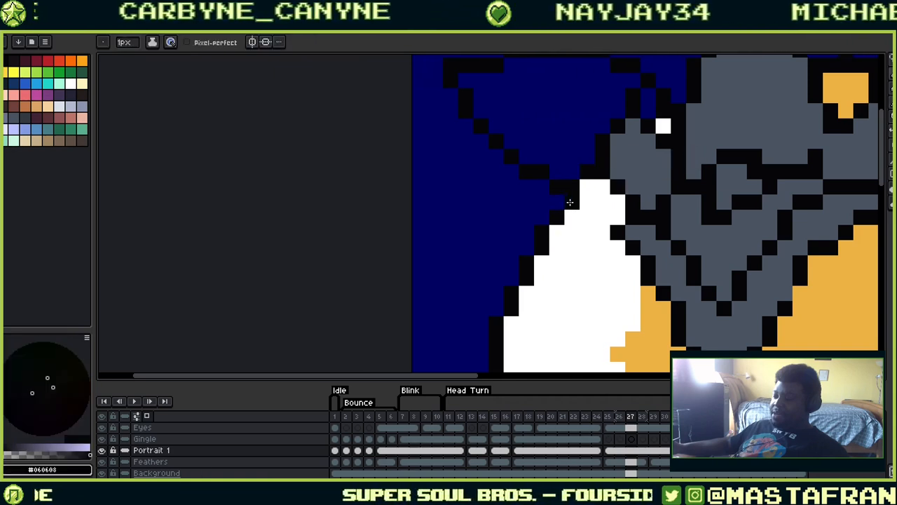
Extend the stepped #060608 outline one pixel lower where the upper beak edge turns vertical
left_click_drag(651, 206, 531, 221)
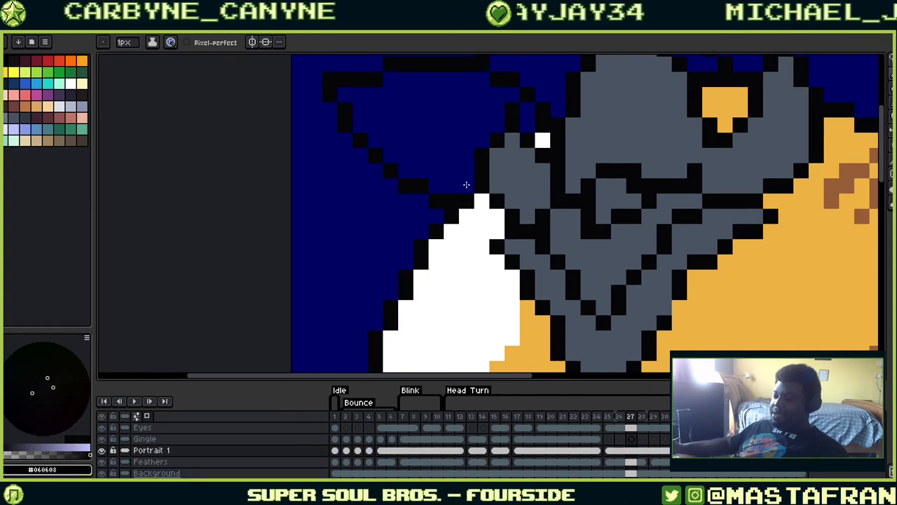
scroll(537, 249, "down", 4)
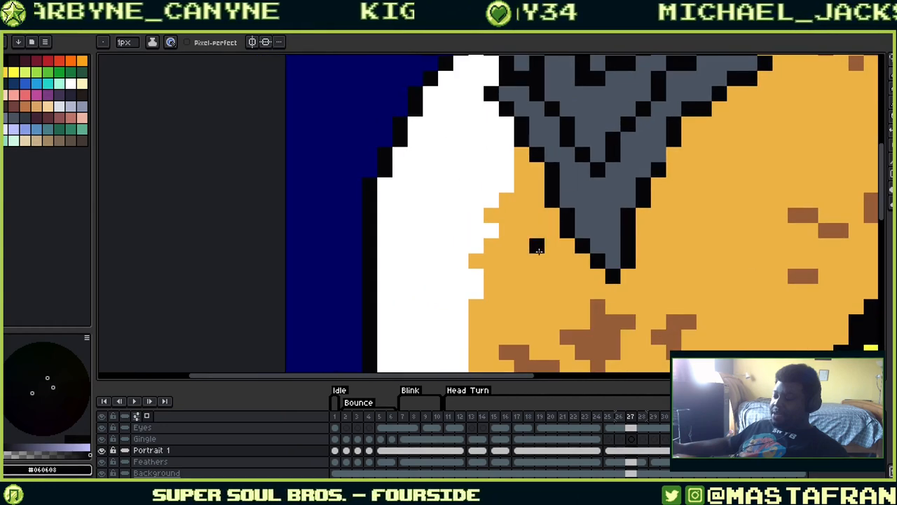
left_click_drag(536, 208, 563, 296)
left_click_drag(472, 304, 630, 88)
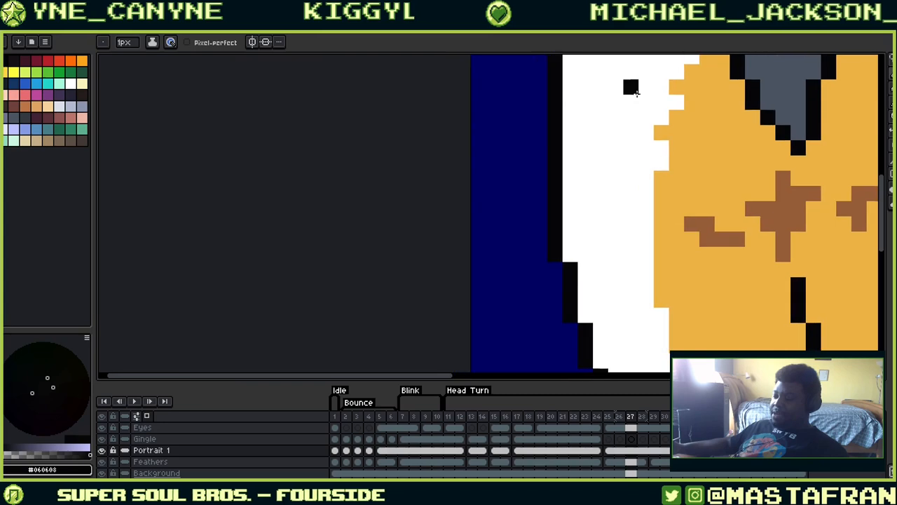
left_click_drag(631, 216, 610, 344)
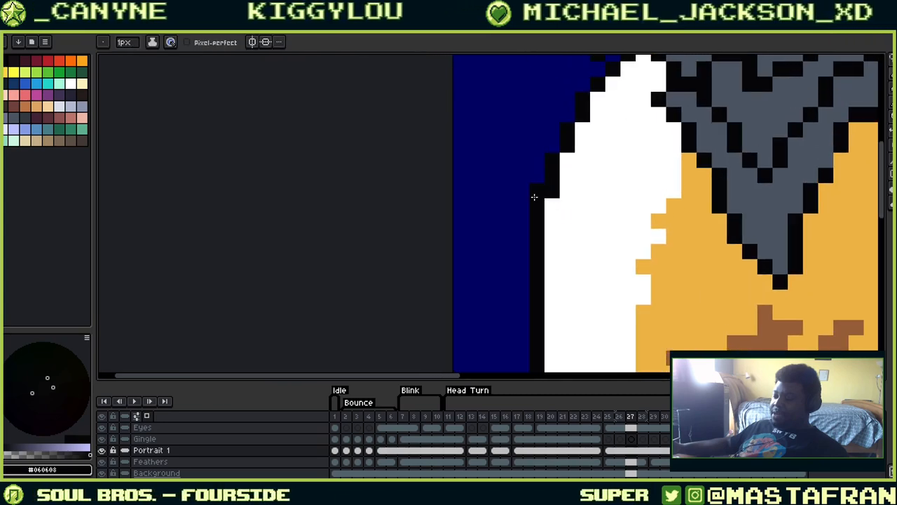
Redraw the chin outline below the mouth corner as a thin #060608 diagonal over the brown pixels, erasing the old outer pixels
left_click_drag(609, 281, 602, 120)
left_click_drag(631, 278, 526, 178)
left_click_drag(645, 192, 584, 161)
scroll(584, 161, "down", 1)
scroll(570, 179, "up", 1)
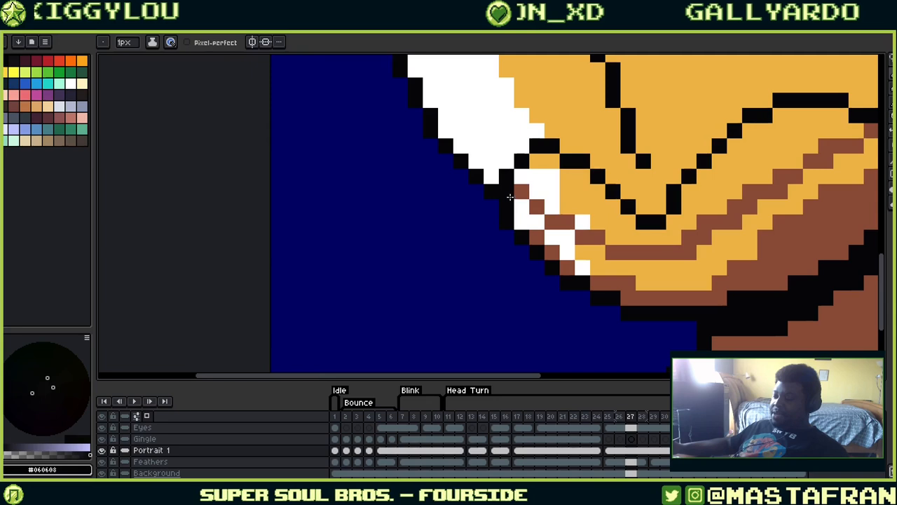
mouse_move(515, 218)
left_mouse_down()
mouse_move(557, 237)
mouse_move(539, 239)
mouse_move(564, 269)
left_mouse_up()
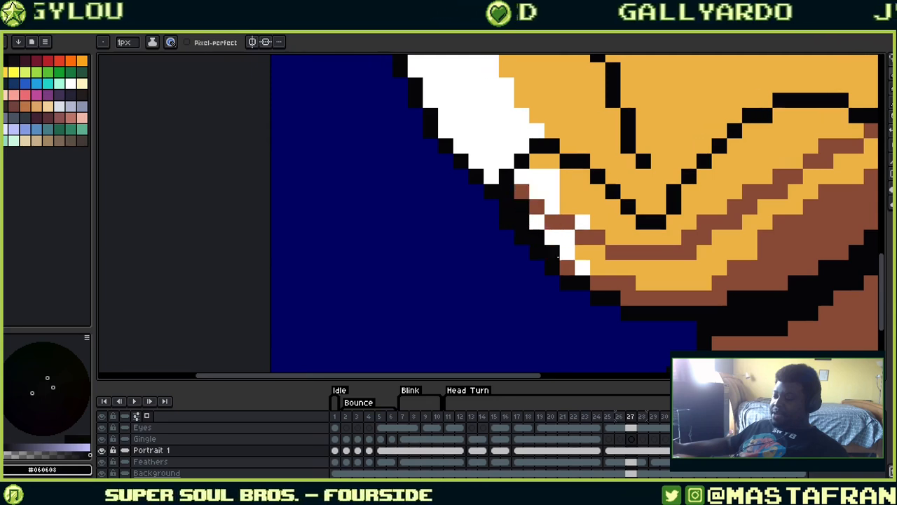
mouse_move(507, 218)
left_mouse_down()
mouse_move(520, 254)
mouse_move(520, 242)
mouse_move(547, 276)
left_mouse_up()
left_click(567, 268)
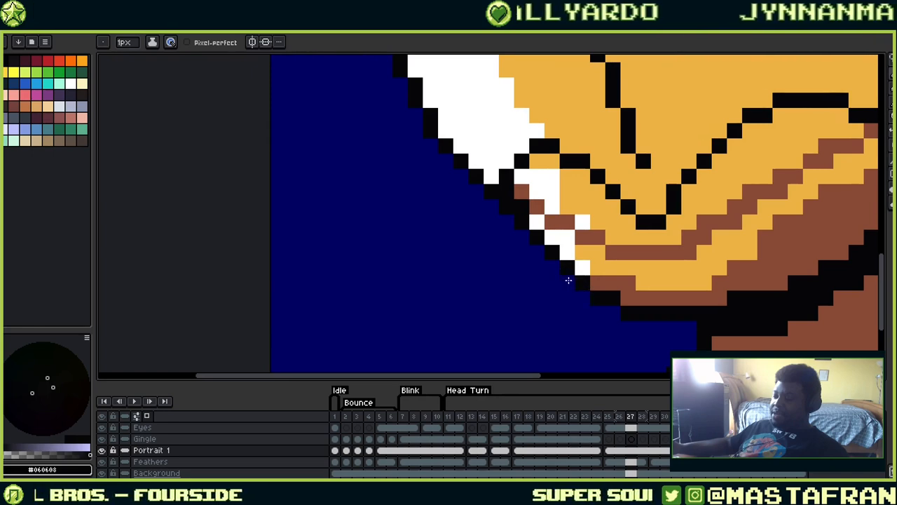
left_click(597, 284)
right_click(598, 303)
left_click_drag(622, 297, 555, 288)
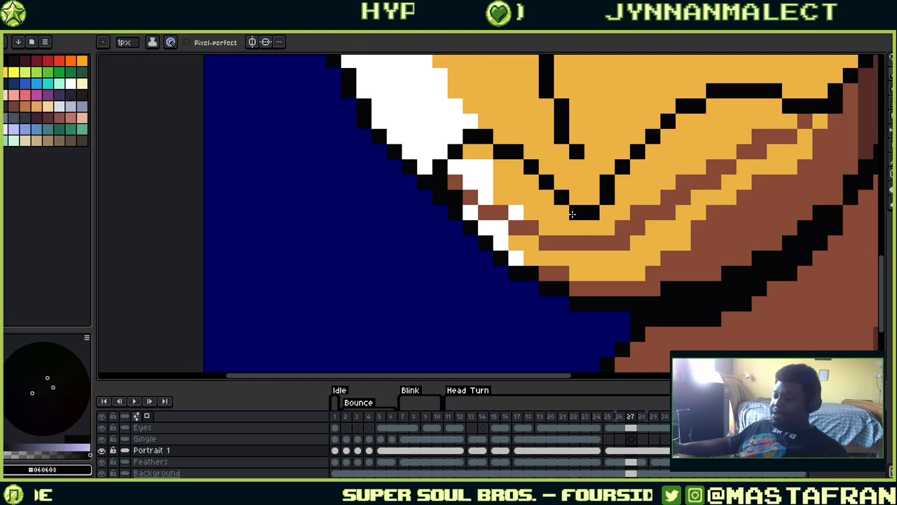
Paint the pixel between the lip crease tip and the chin outline white #ffffff
left_click_drag(515, 211, 610, 313)
key("alt")
left_click(567, 316, "alt")
left_click(550, 299)
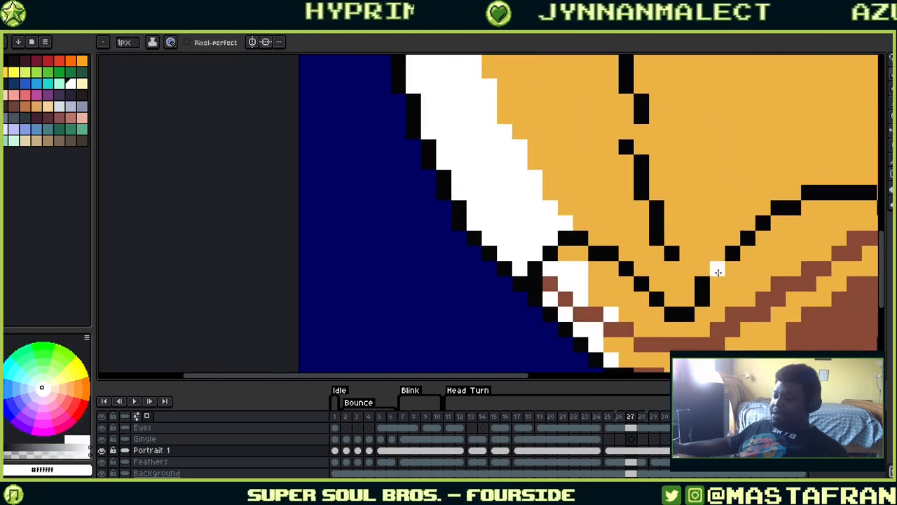
Slant the white patch on the lower lip, covering its upper corners with #edb245 and extending its inner edge in #ffffff
left_click_drag(659, 275, 674, 300)
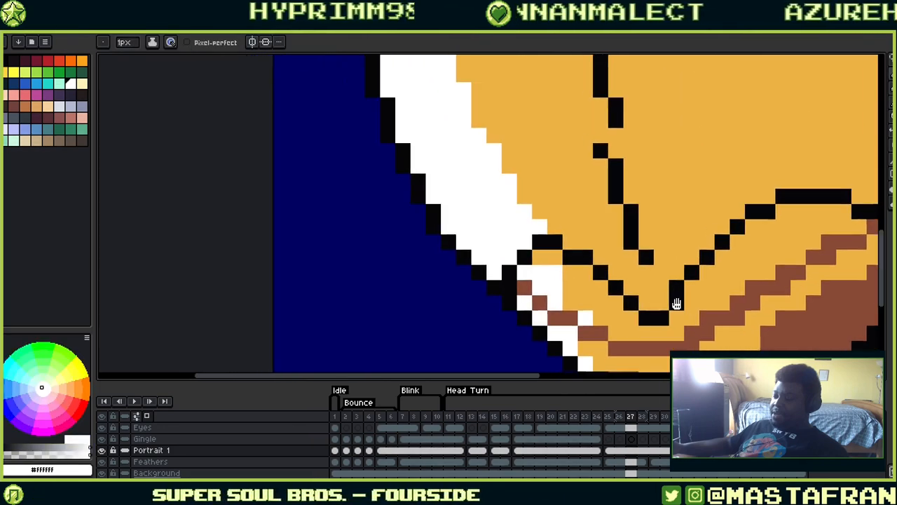
left_click(575, 287, "alt")
left_click_drag(591, 245, 599, 168)
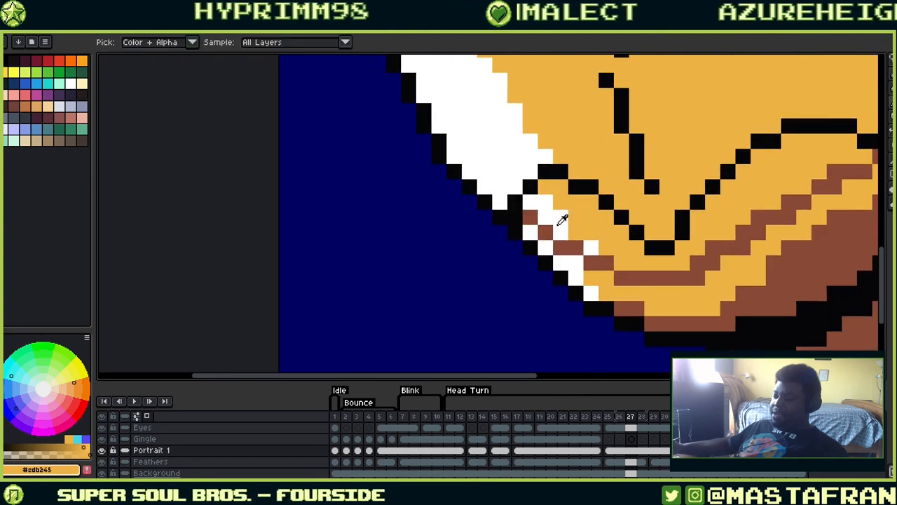
left_click(558, 226, "alt")
left_click(573, 231)
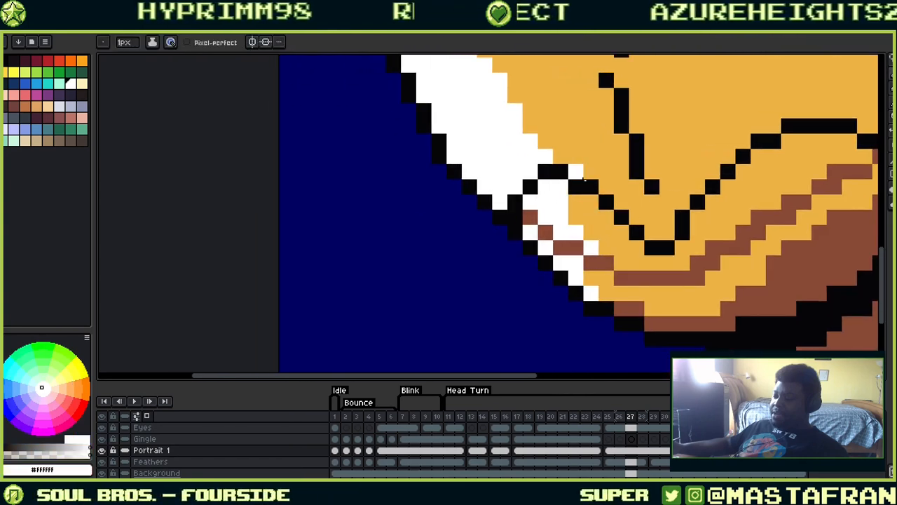
left_click(572, 198, "alt")
mouse_move(561, 187)
left_mouse_down()
mouse_move(547, 188)
mouse_move(554, 210)
mouse_move(539, 217)
left_mouse_up()
left_click(529, 206, "alt")
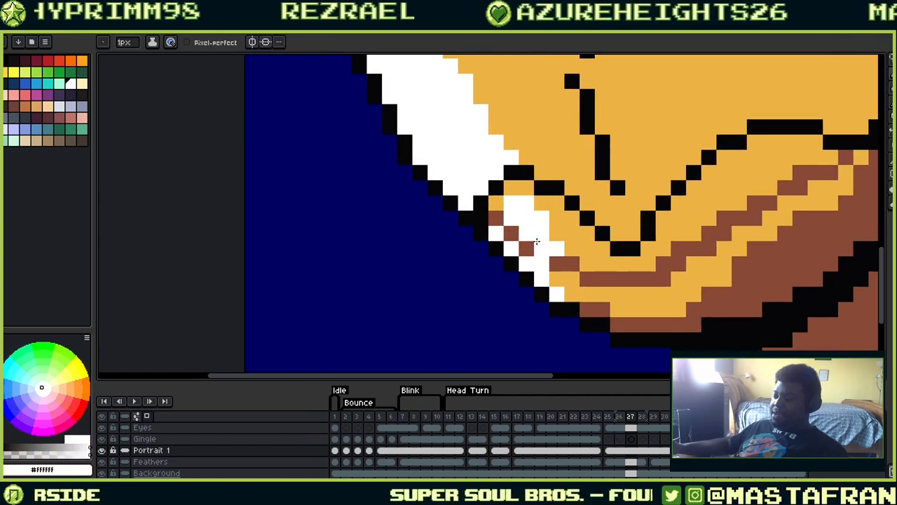
Join the lip crease across the white patch in #874935 and thicken its outer end toward the beak outline
left_click(561, 279, "alt")
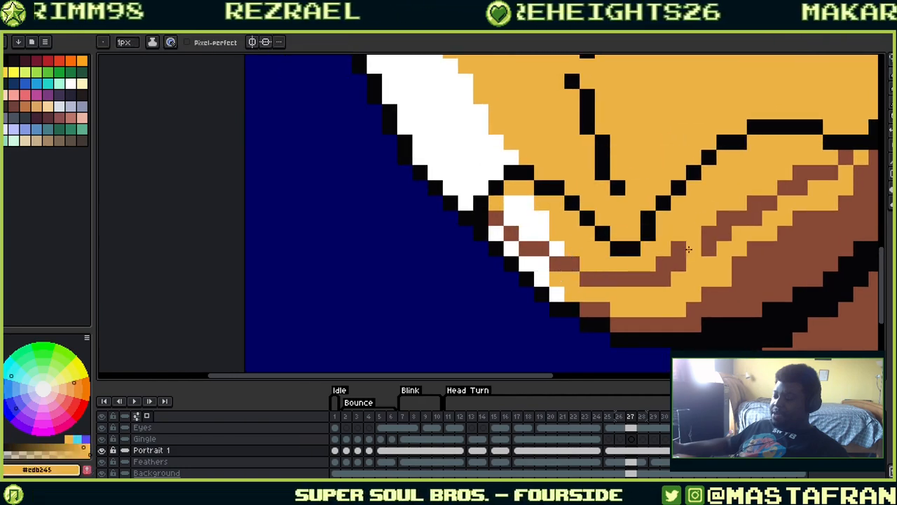
left_click_drag(687, 264, 587, 250)
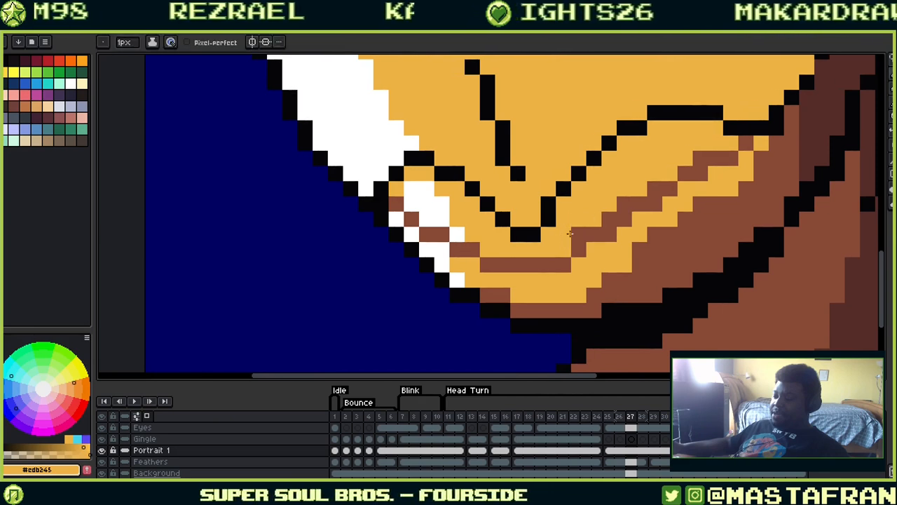
key("ctrl+z")
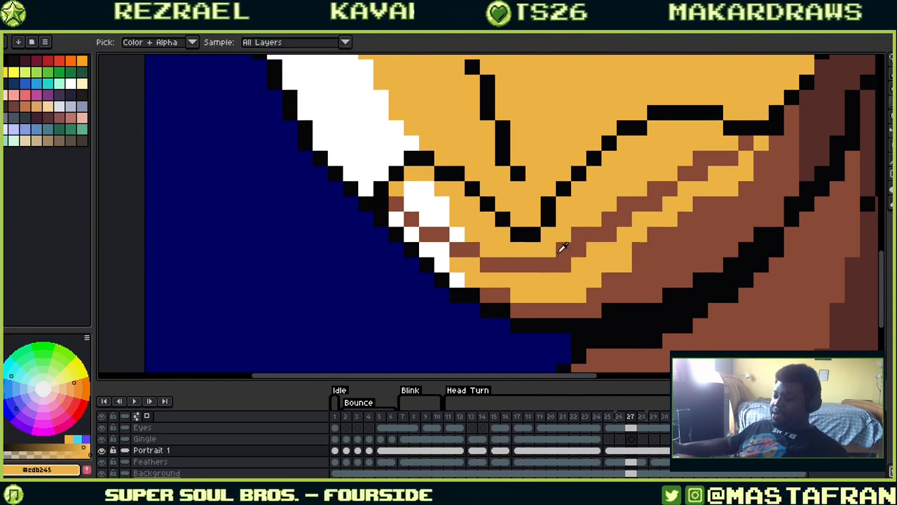
left_click(491, 254, "alt")
mouse_move(485, 253)
left_mouse_down()
mouse_move(466, 237)
mouse_move(562, 290)
left_mouse_up()
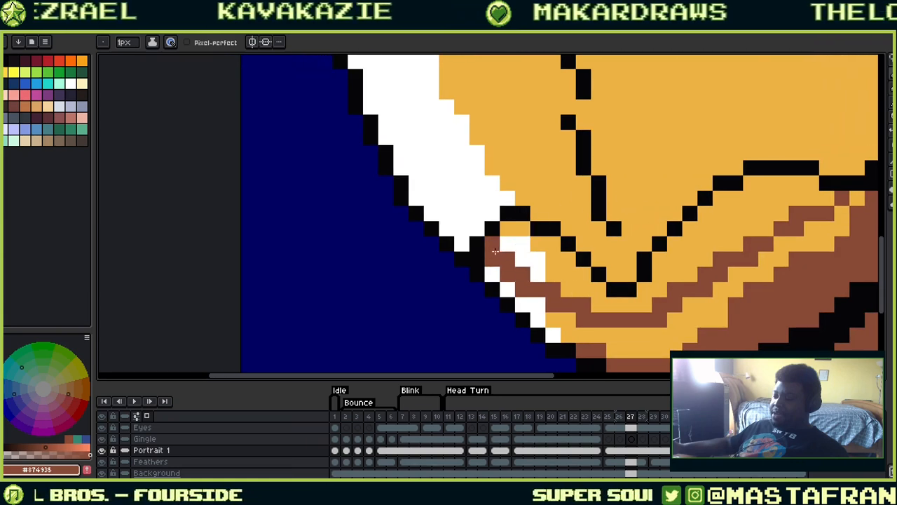
left_click(538, 257, "alt")
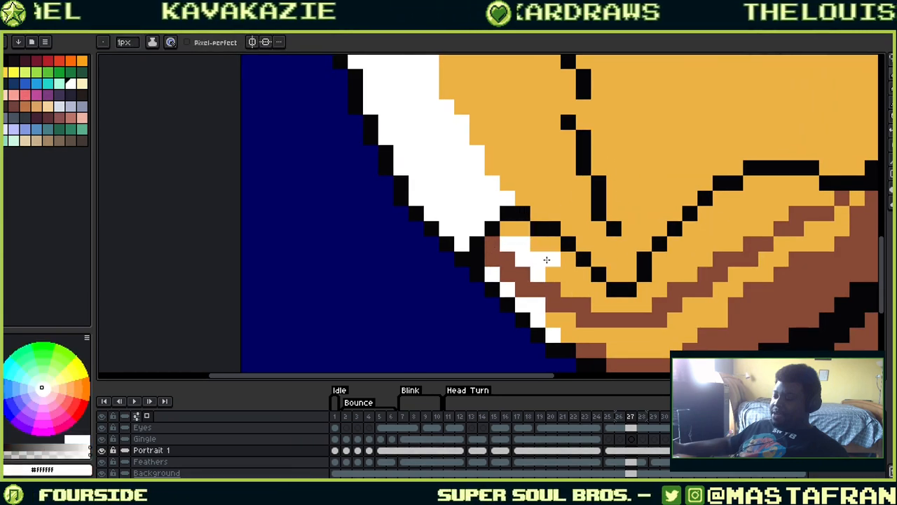
left_click_drag(550, 288, 553, 309)
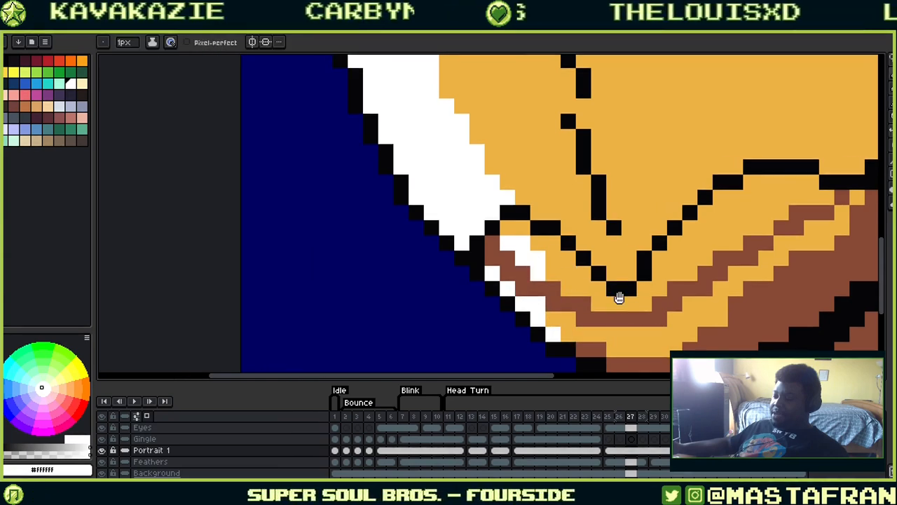
Round the lower lip's bottom outer corner with #edb245, shifting the adjoining chin outline one pixel outward and filling behind it in #874935
left_click_drag(618, 296, 522, 218)
left_click(532, 292, "alt")
left_click(493, 298, "alt")
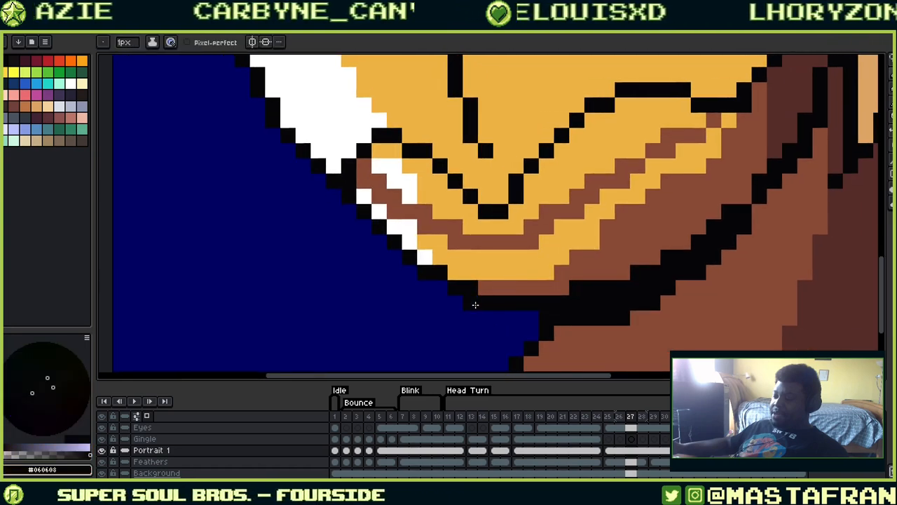
left_click(456, 260, "alt")
mouse_move(440, 271)
left_mouse_down()
mouse_move(507, 310)
mouse_move(470, 286)
left_mouse_up()
left_click(494, 282, "alt")
left_click_drag(685, 229, 529, 281)
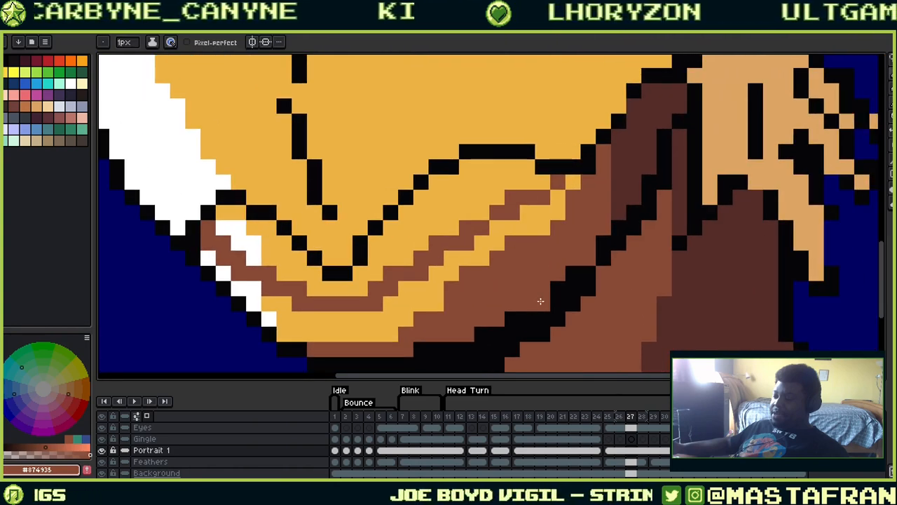
Smooth the lower lip's underside by extending #edb245 one pixel into the brown jaw and recolouring the lowest corner pixel #874935
scroll(526, 285, "down", 2)
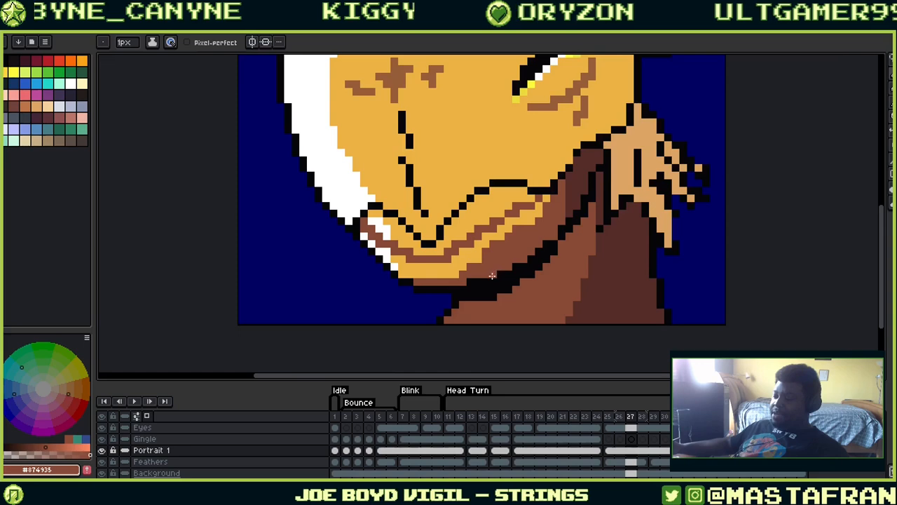
scroll(485, 260, "up", 2)
left_click(468, 235, "alt")
left_click_drag(478, 237, 489, 221)
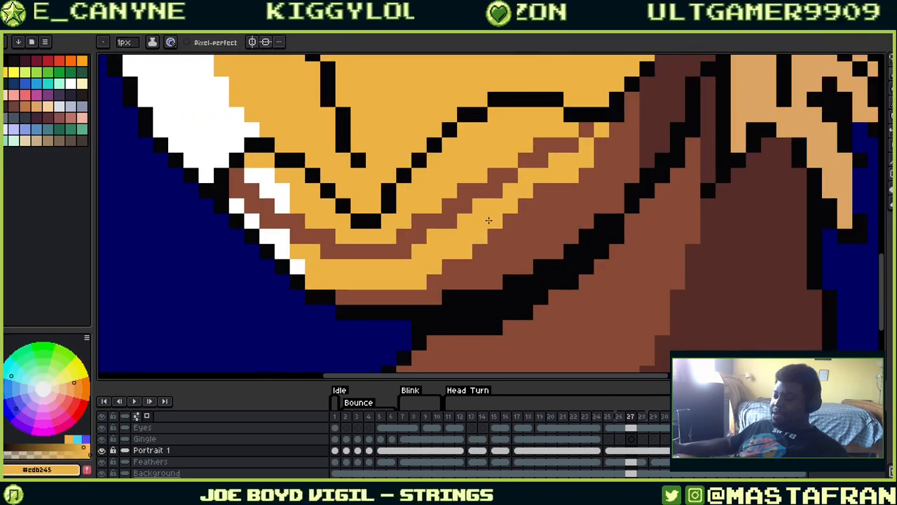
left_click_drag(615, 247, 675, 305)
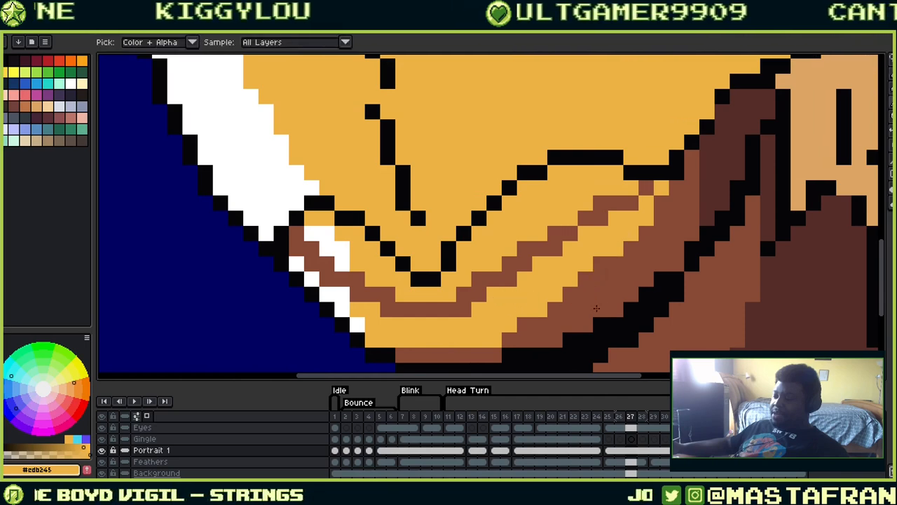
left_click(535, 337, "alt")
left_click(496, 340)
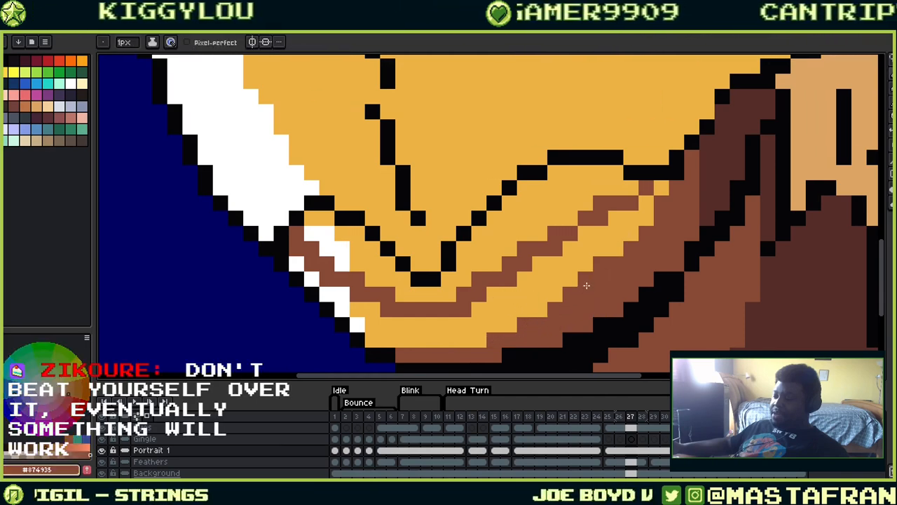
left_click_drag(586, 285, 525, 326)
left_click(547, 280, "alt")
left_click(642, 274)
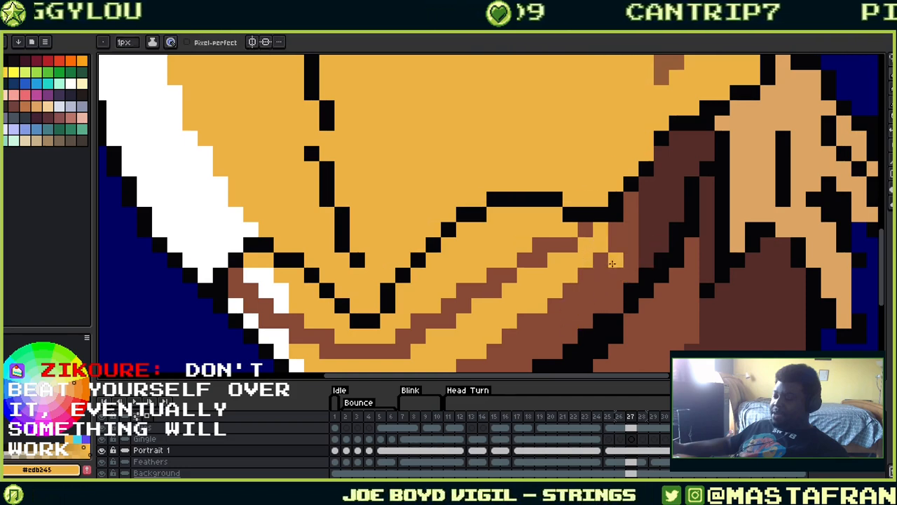
Redraw the #060608 cheek outline above the mouth line's inner end as an even staircase, covering surplus pixels with #edb245
left_click_drag(645, 185, 684, 309)
left_click(657, 266, "alt")
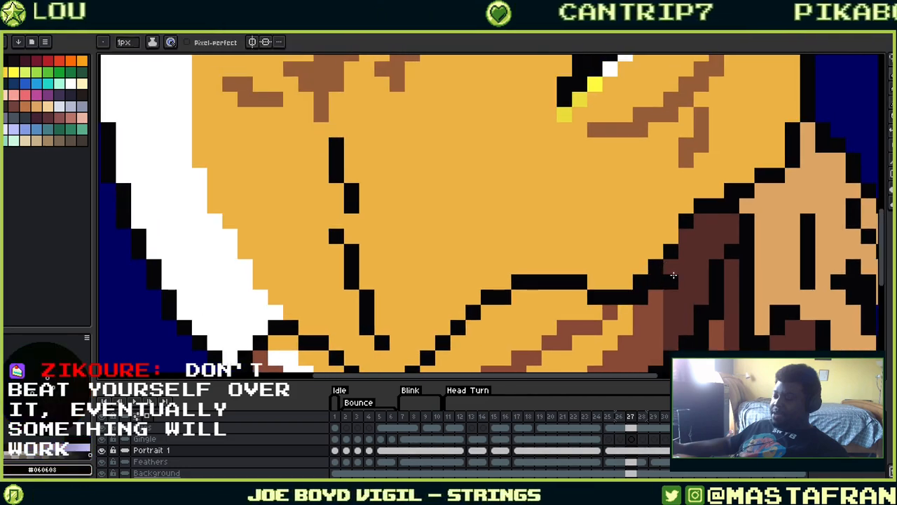
left_click(646, 265, "alt")
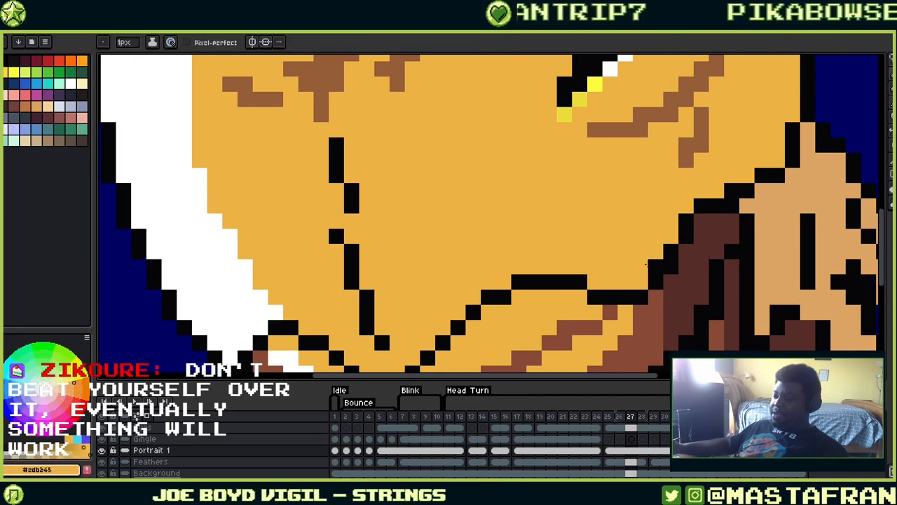
left_click_drag(758, 203, 705, 234)
left_click_drag(715, 167, 773, 118)
left_click_drag(701, 289, 761, 131)
left_click_drag(721, 157, 714, 238)
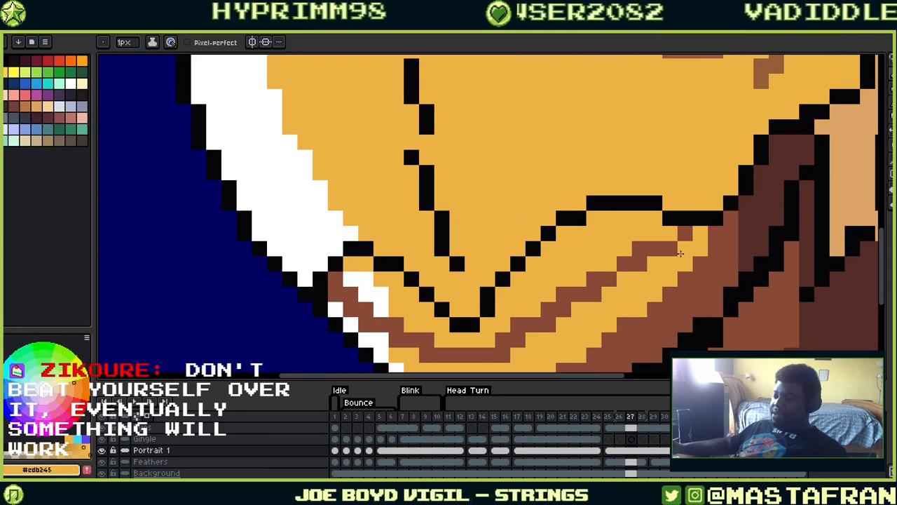
left_click(731, 200)
left_click(743, 217)
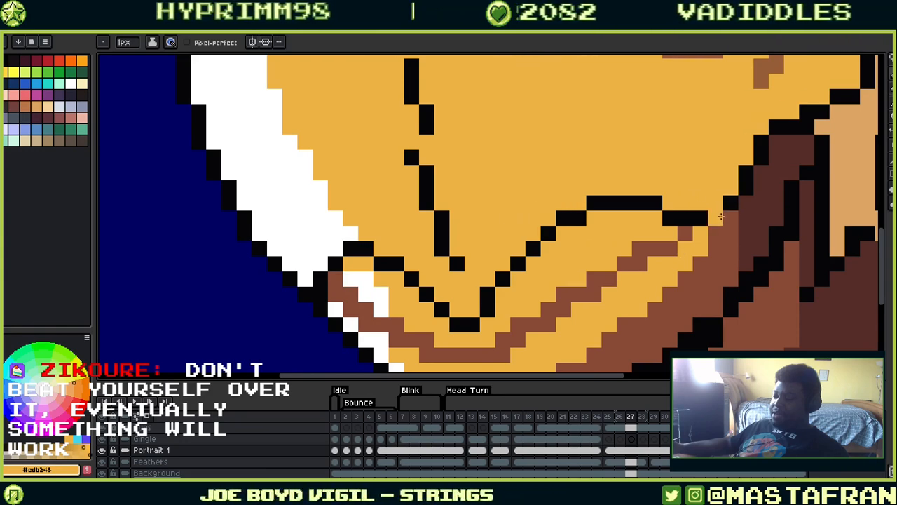
Add a stepped row of #542c27 shadow pixels along the inside of the jaw outline, between the brown fill and the black
left_click_drag(740, 221, 573, 221)
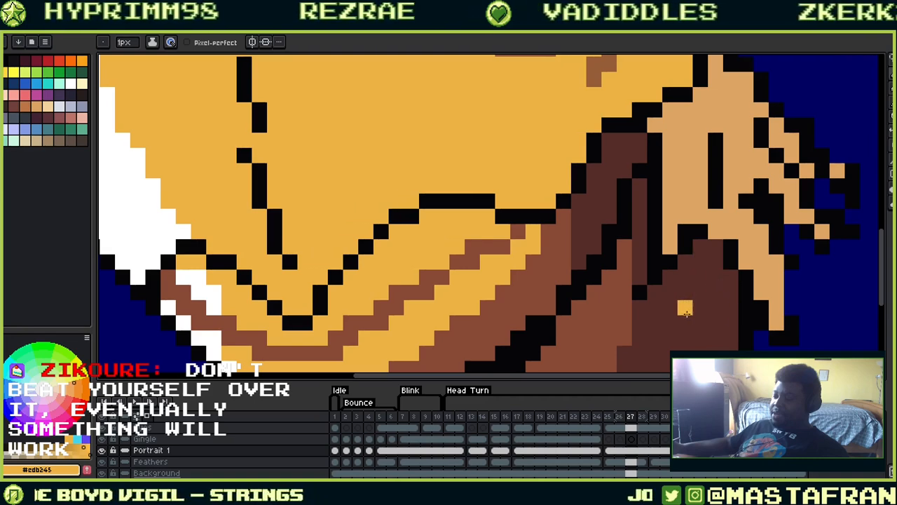
left_click_drag(573, 250, 591, 169)
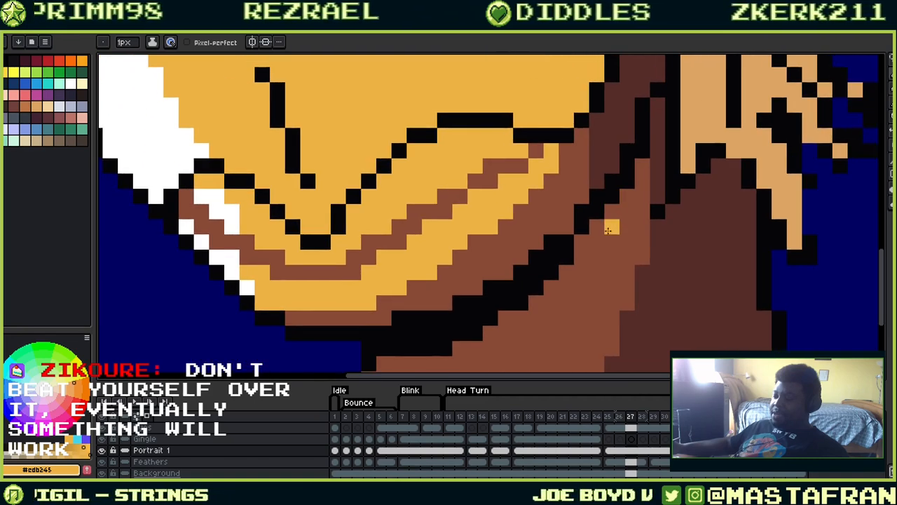
left_click(422, 299, "alt")
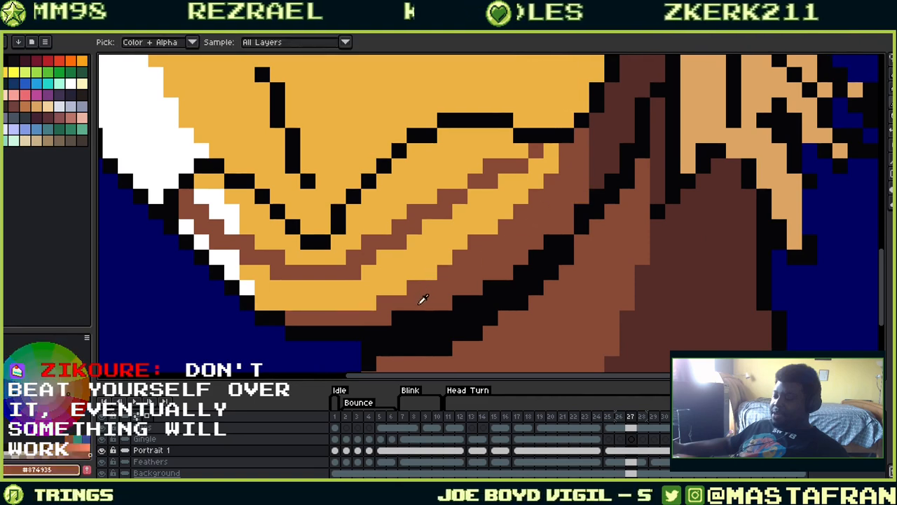
scroll(600, 245, "up", 1)
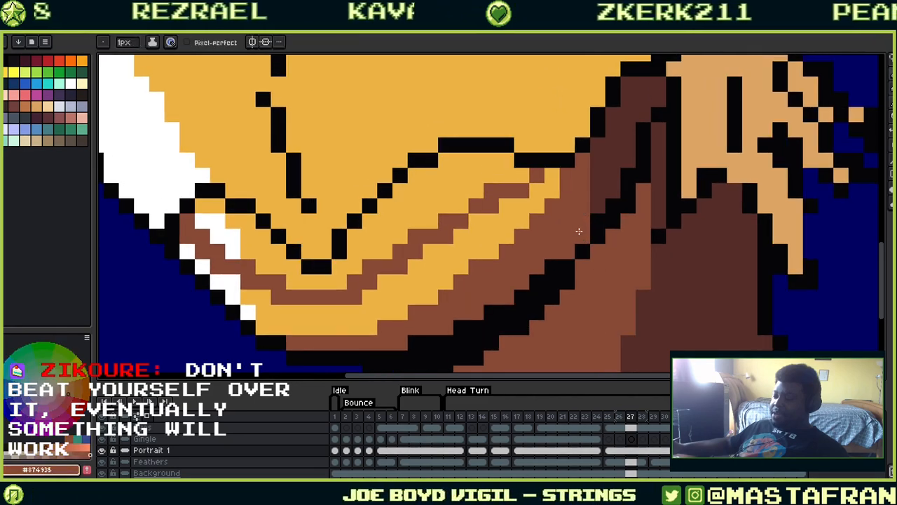
left_click(595, 205, "alt")
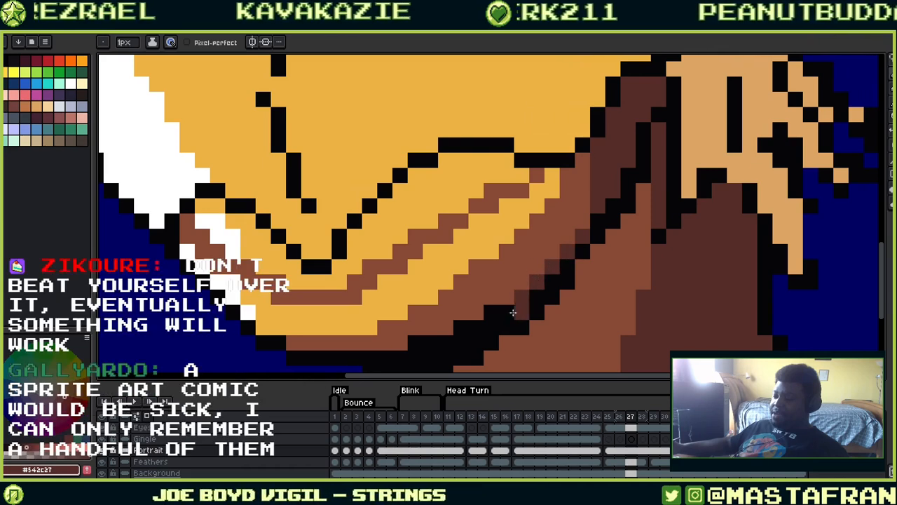
left_click_drag(492, 309, 578, 282)
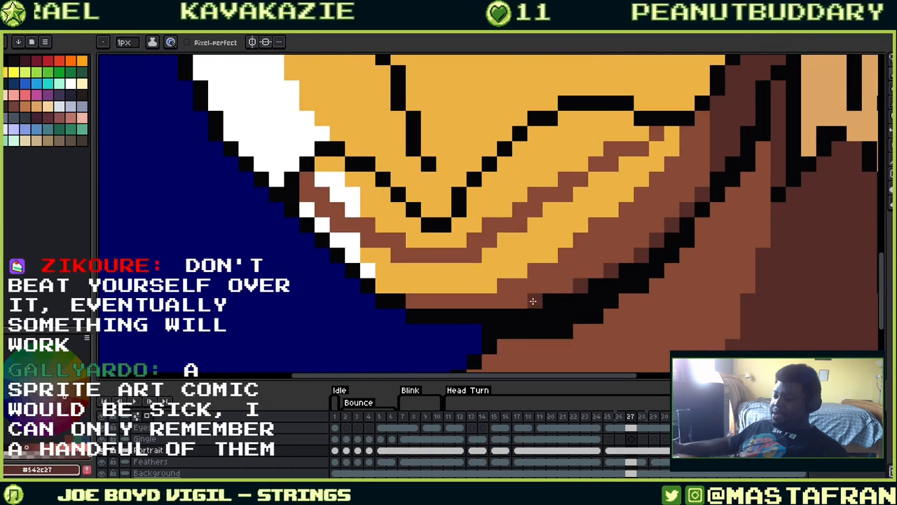
left_click_drag(710, 228, 592, 316)
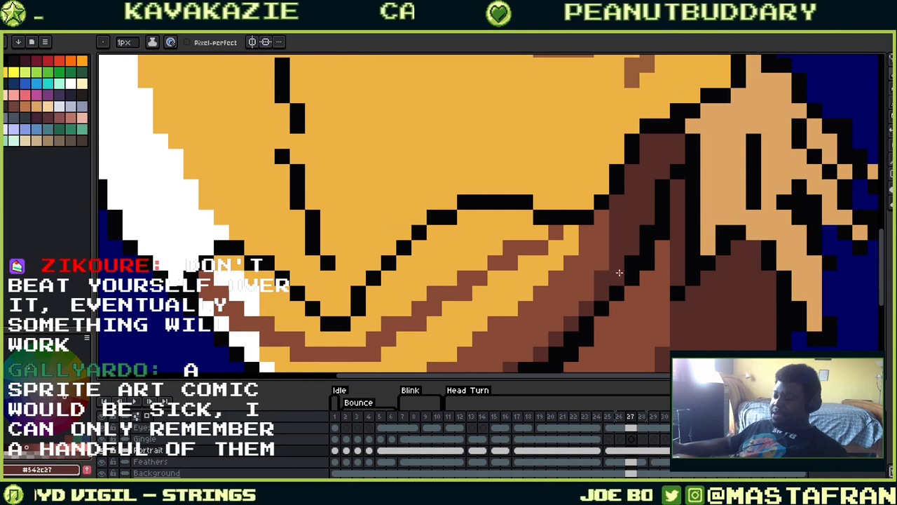
Shift the jaw outline's upper end toward the vertical neck line in #060608, covering the old pixels with #542c27
left_click(674, 208, "alt")
left_click(646, 214, "alt")
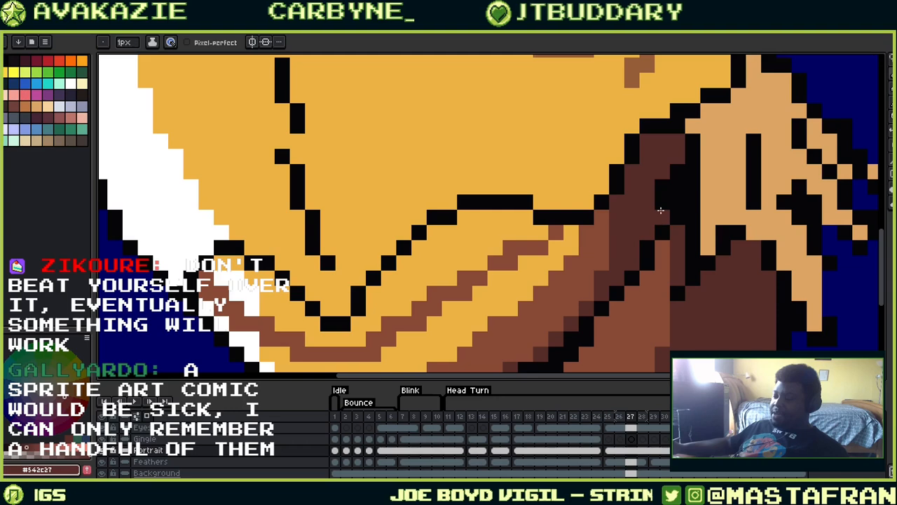
mouse_move(661, 214)
left_mouse_down()
mouse_move(676, 158)
mouse_move(674, 187)
mouse_move(691, 146)
left_mouse_up()
left_click(663, 233, "alt")
left_click(661, 246)
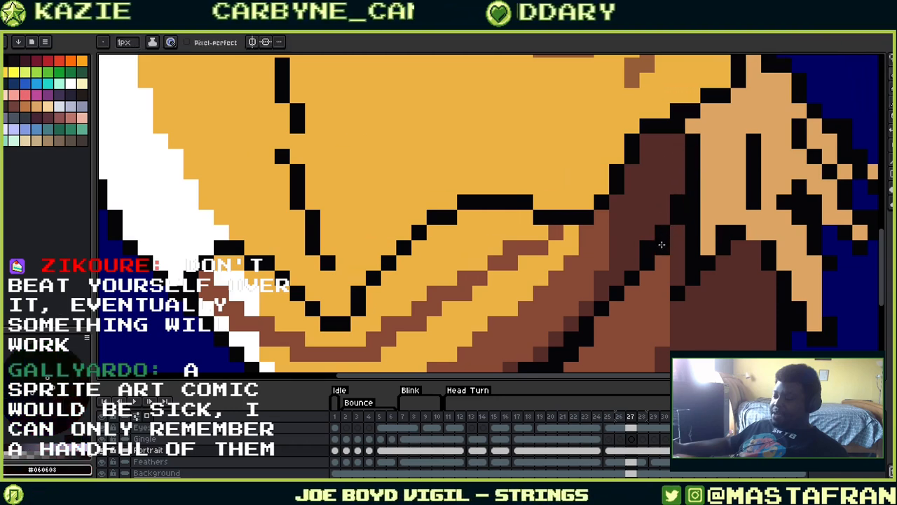
left_click(648, 224, "alt")
Fill the inner steps of the jaw outline beside the dark shadow with #060608 pixels for an even diagonal
scroll(682, 243, "down", 2)
scroll(666, 140, "up", 2)
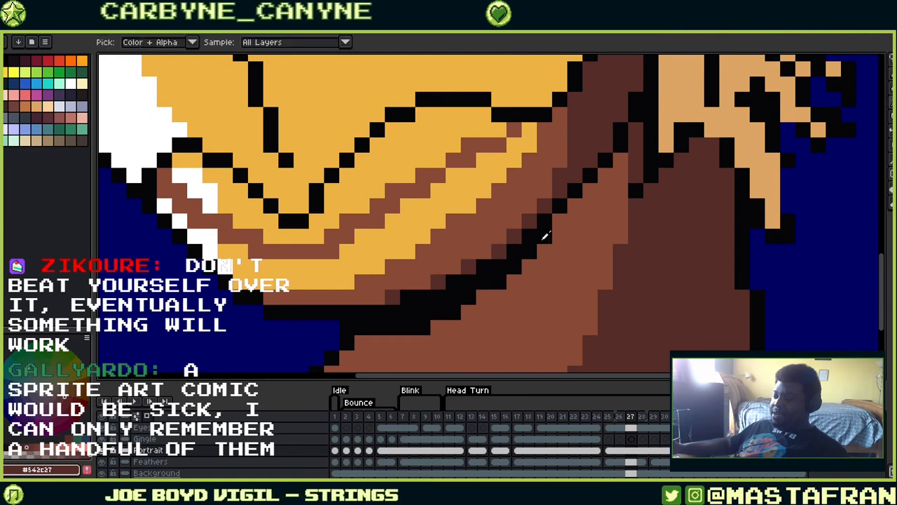
left_click(562, 219, "alt")
left_click(544, 229, "alt")
left_click(575, 208)
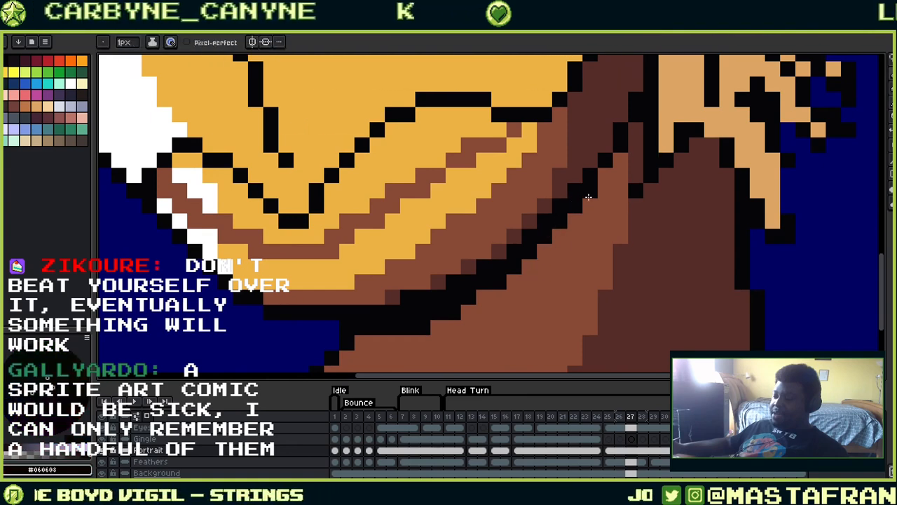
left_click_drag(619, 174, 603, 257)
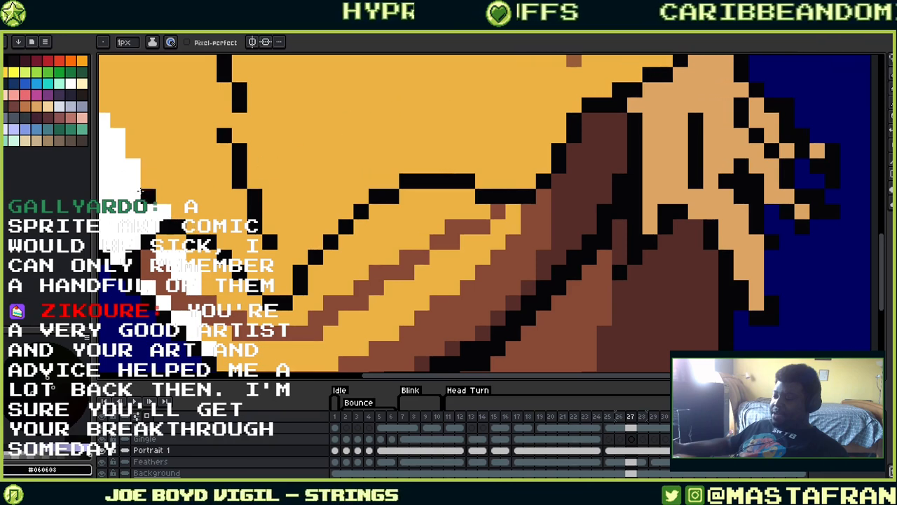
Close the gap in the beak's vertical center line with #060608 pixels
scroll(149, 180, "down", 3)
left_click_drag(171, 190, 269, 260)
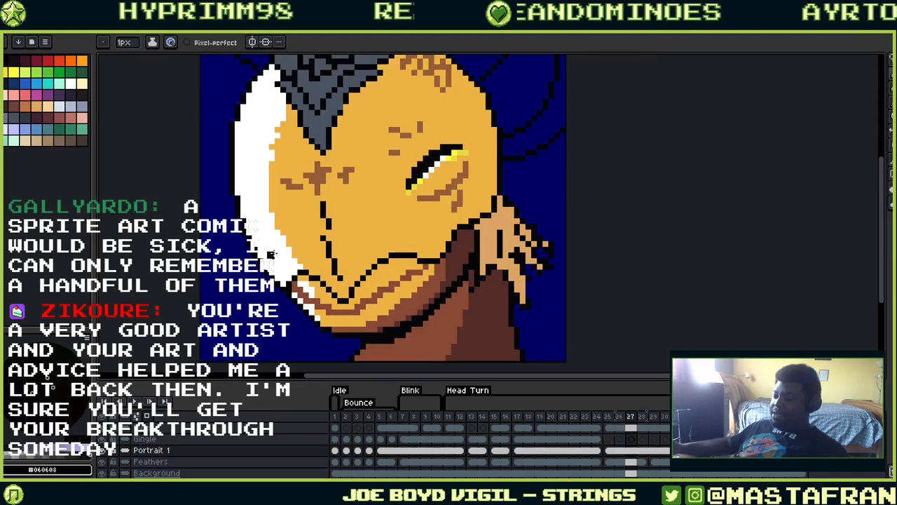
scroll(273, 254, "up", 3)
left_click_drag(396, 248, 351, 223)
scroll(435, 213, "down", 1)
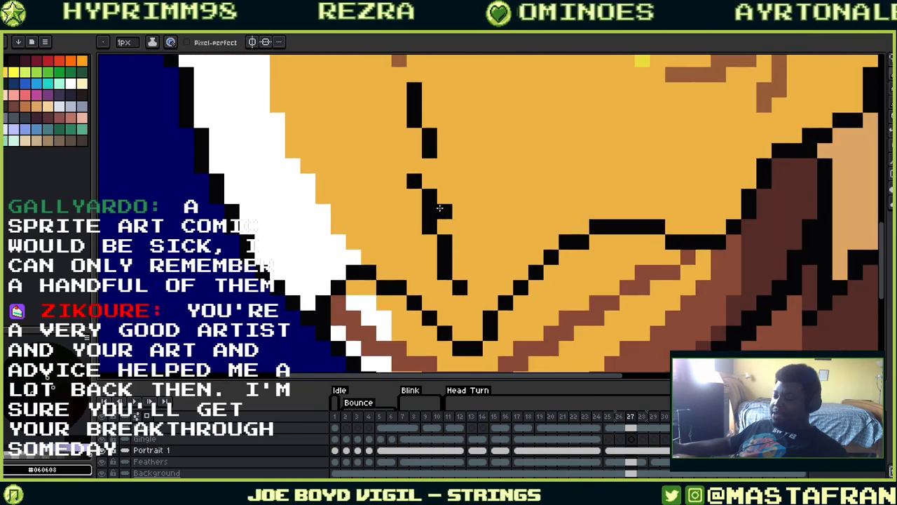
left_click_drag(444, 209, 507, 227)
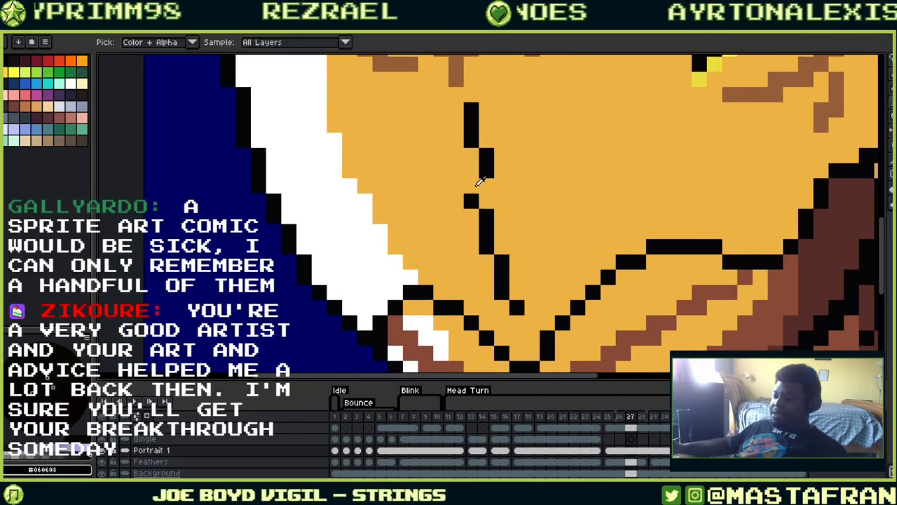
left_click_drag(471, 188, 463, 166)
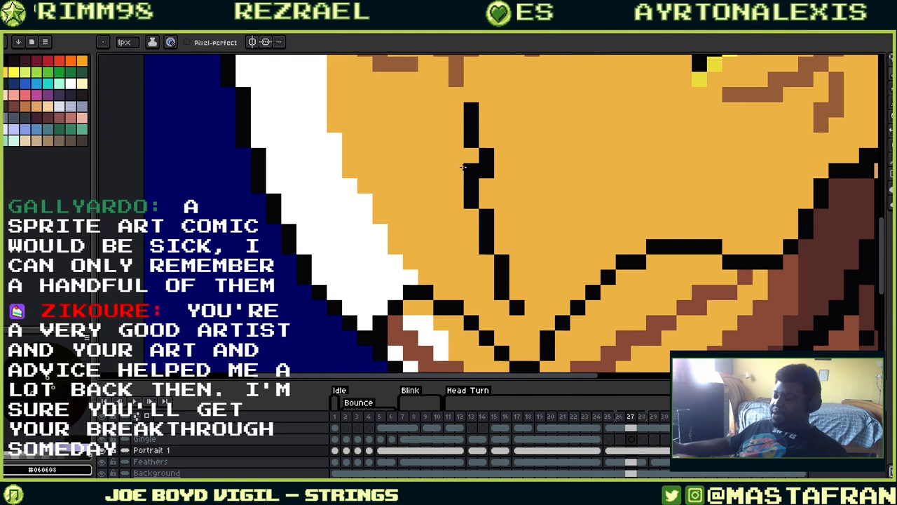
Straighten the upper part of the beak's center line into one vertical run, covering the surplus pixels beside it with #edb245
left_click(446, 132, "alt")
left_click(462, 170)
key("ctrl+z")
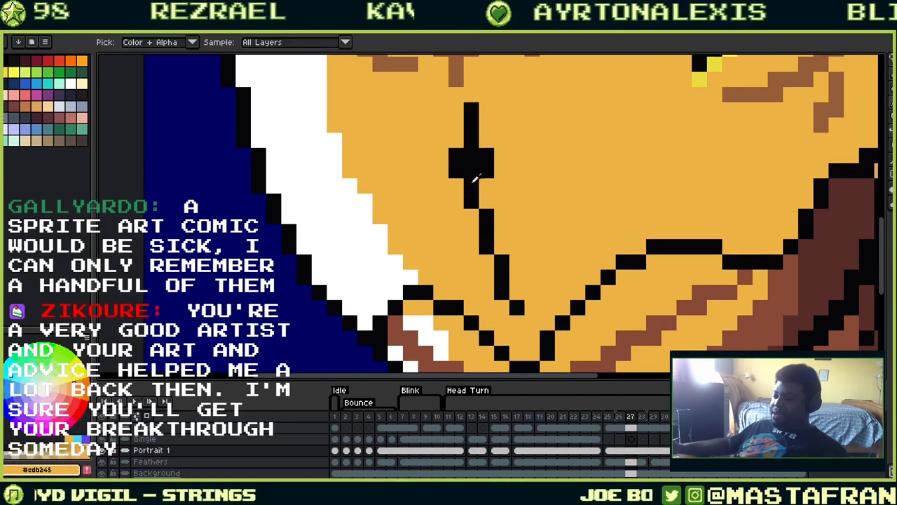
left_click(474, 181, "alt")
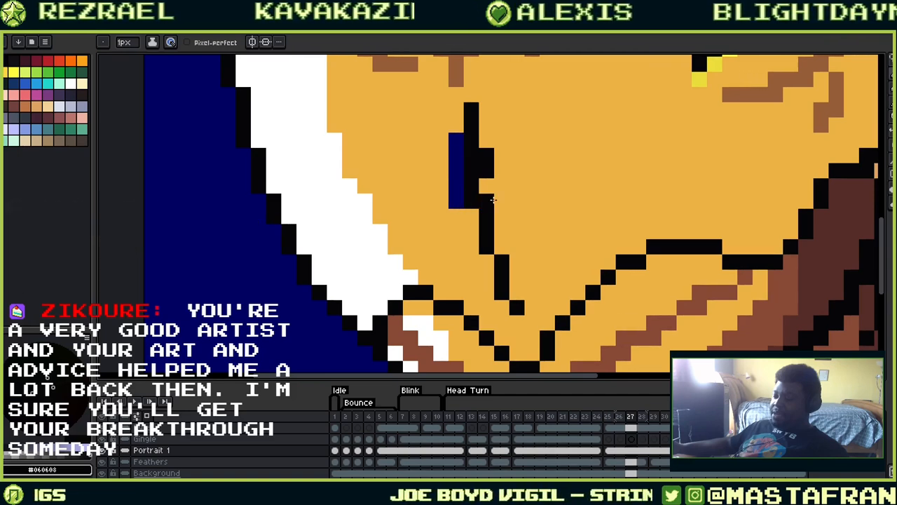
left_click(460, 131, "alt")
mouse_move(457, 151)
left_mouse_down()
mouse_move(459, 173)
mouse_move(488, 173)
left_mouse_up()
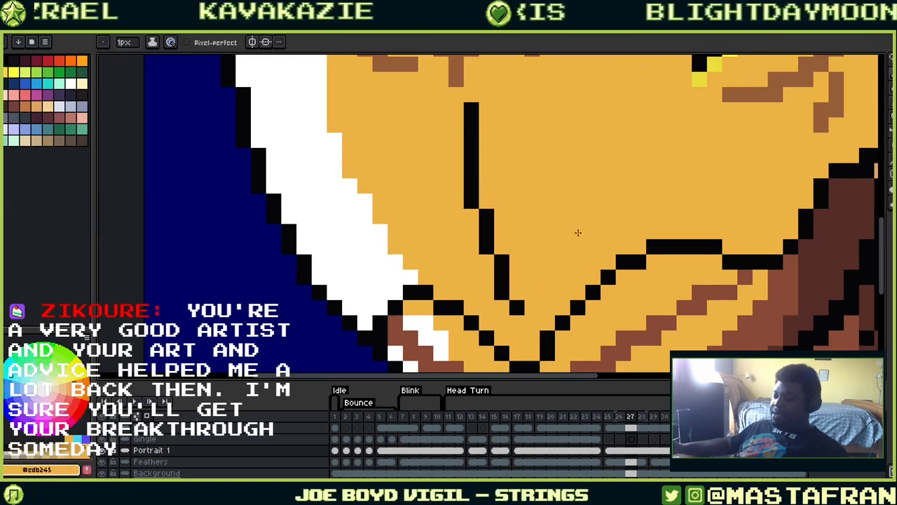
Extend the lower end of the beak's center line one pixel toward the V of the mouth in #060608
left_click_drag(606, 286, 531, 222)
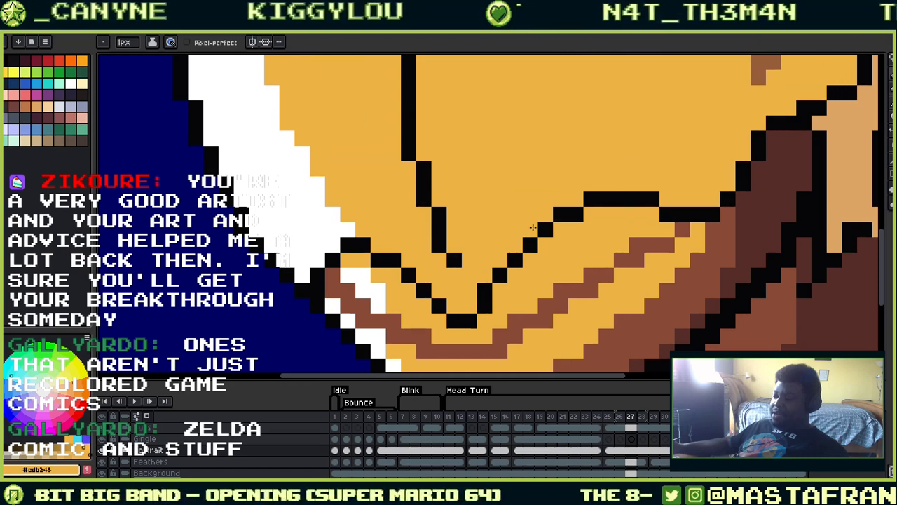
scroll(557, 165, "down", 4)
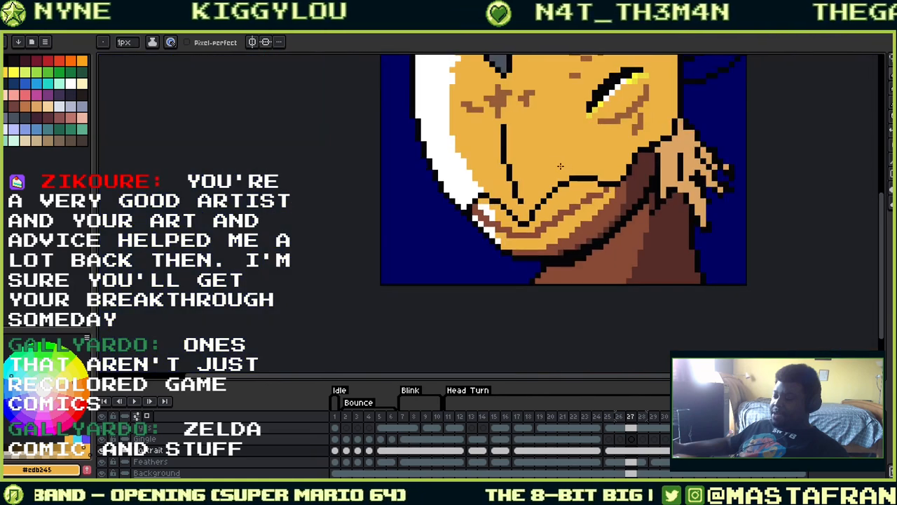
scroll(560, 166, "up", 2)
scroll(530, 155, "up", 2)
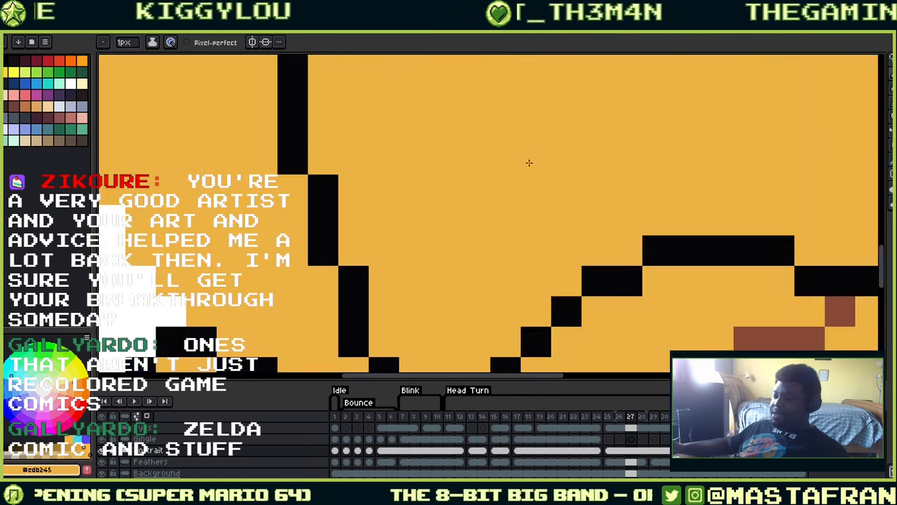
scroll(530, 162, "down", 2)
key("i")
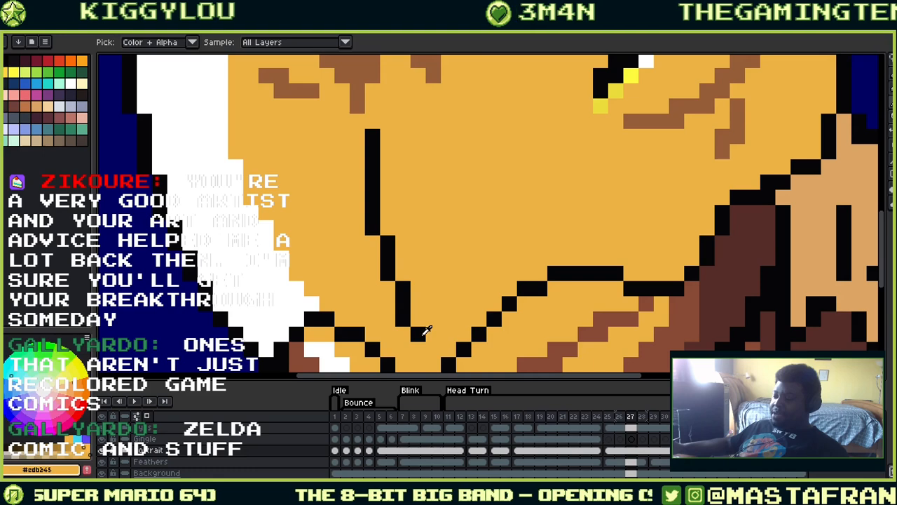
left_click(422, 335)
key("b")
left_click_drag(426, 331, 432, 266)
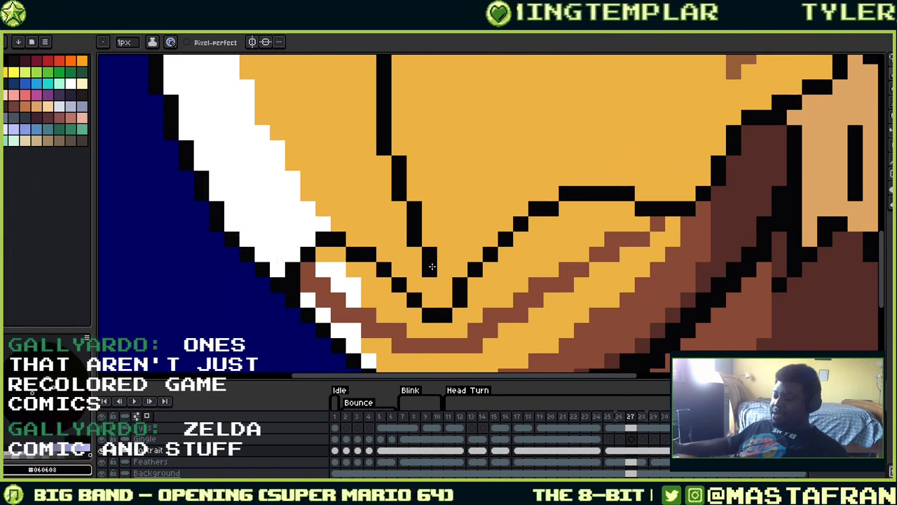
Redistribute the lowest steps of the beak's center line in #060608, covering surplus pixels with #edb245
left_click_drag(432, 266, 627, 241)
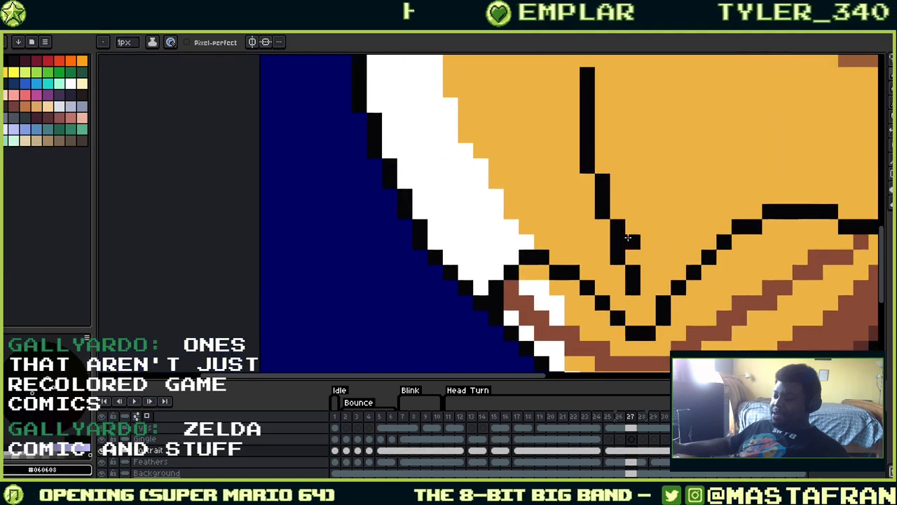
left_click(623, 201, "alt")
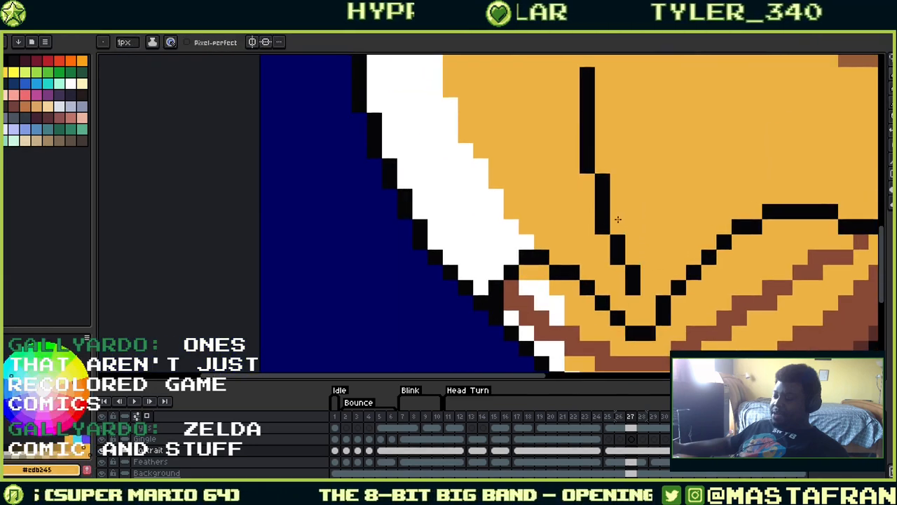
left_click(632, 270)
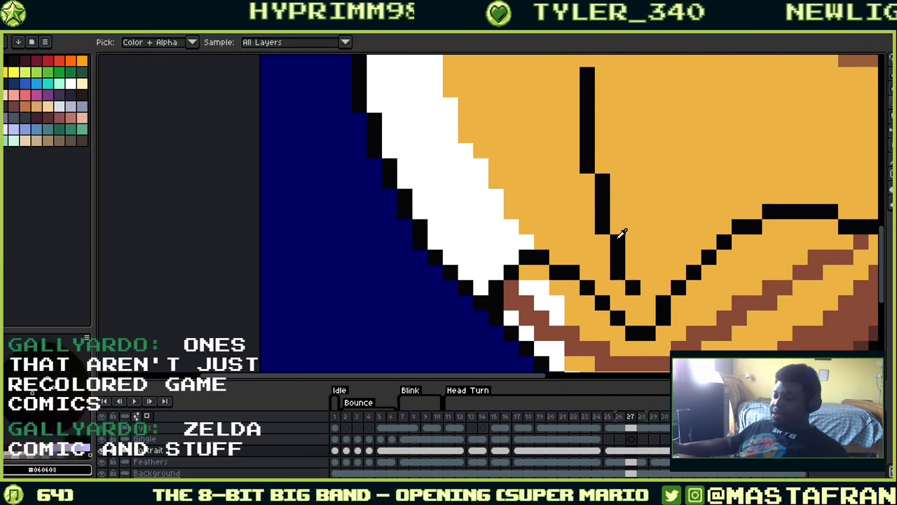
left_click_drag(636, 240, 639, 291)
Shorten the top run of the beak's center line and offset the pixels below it into smaller steps, using #060608 and #edb245
left_click_drag(649, 191, 602, 245)
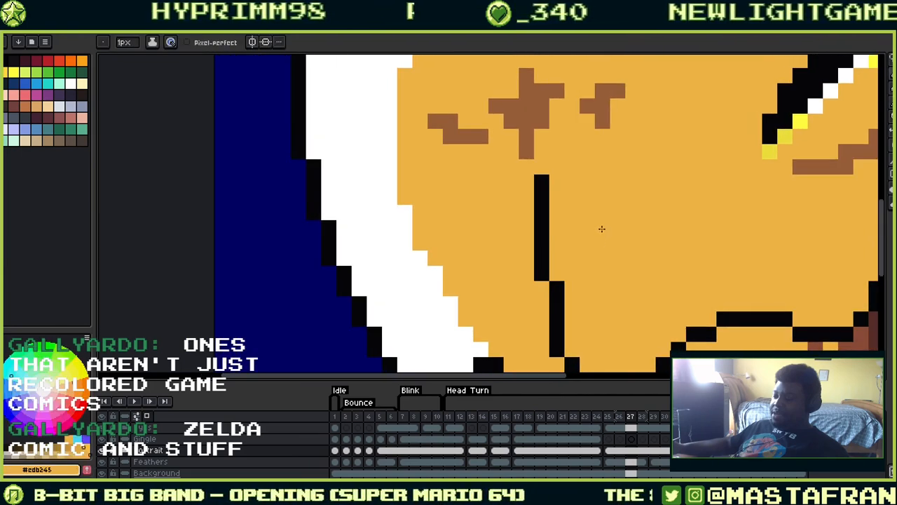
left_click(543, 194, "alt")
mouse_move(527, 183)
left_mouse_down()
mouse_move(527, 229)
mouse_move(542, 182)
left_mouse_up()
left_click(556, 244, "alt")
left_click_drag(586, 257, 543, 177)
left_click(513, 215, "alt")
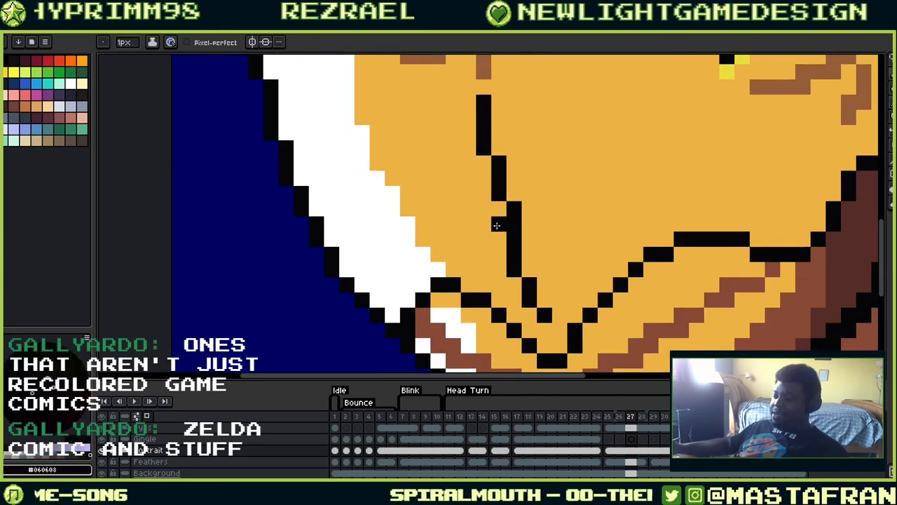
Lengthen the top run of the beak's center line downward in #060608 and cover the doubled pixels beside it with #edb245
mouse_move(498, 239)
left_mouse_down()
mouse_move(499, 208)
mouse_move(513, 237)
mouse_move(513, 208)
mouse_move(560, 209)
mouse_move(608, 246)
left_mouse_up()
left_click(530, 168, "alt")
left_click(555, 209, "alt")
left_click(540, 210)
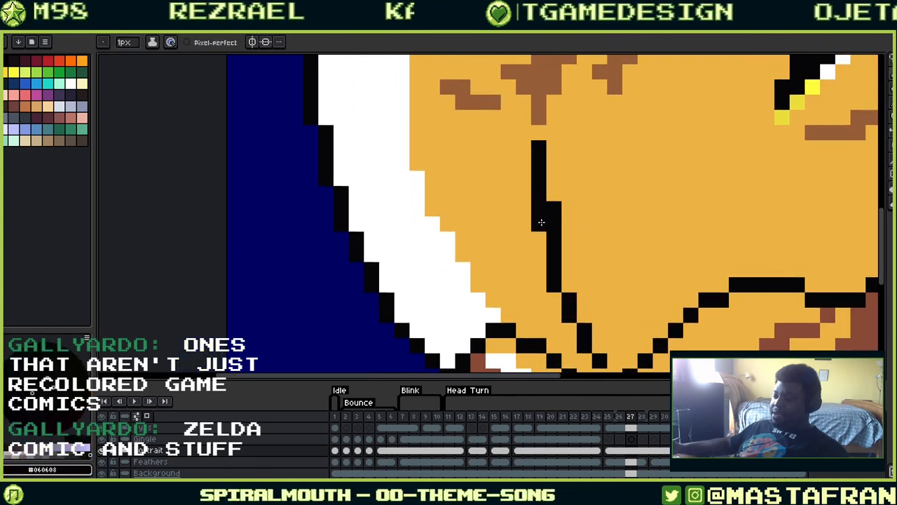
left_click(569, 213, "alt")
left_click_drag(553, 208, 553, 225)
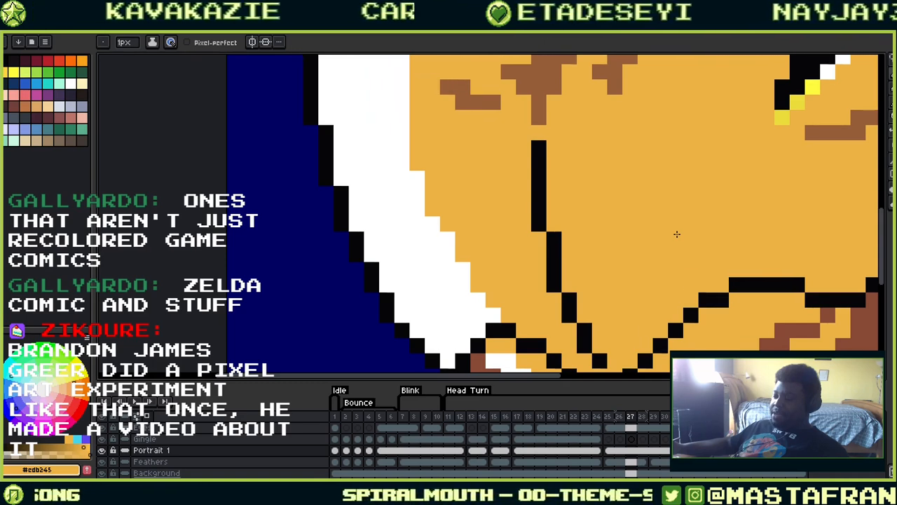
Move the upper cheek outline closer to the neck feathers in #060608, filling the area inside it with #edb245
left_click_drag(761, 207, 486, 205)
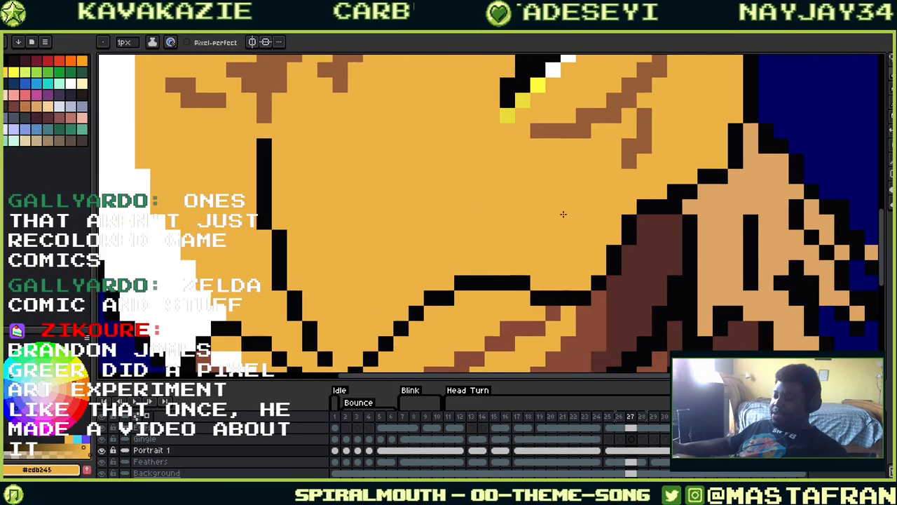
left_click(648, 204, "alt")
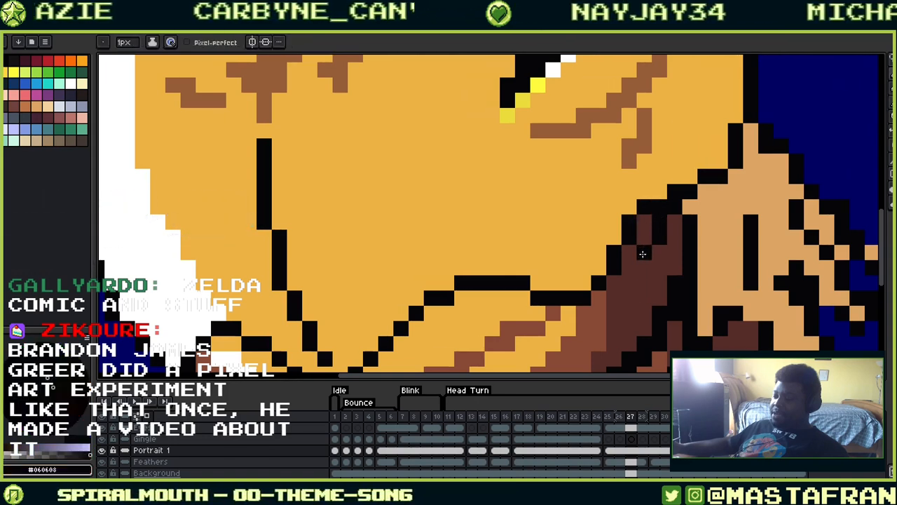
mouse_move(634, 281)
left_mouse_down()
mouse_move(610, 286)
mouse_move(633, 281)
mouse_move(615, 256)
mouse_move(591, 264)
mouse_move(634, 237)
mouse_move(628, 260)
mouse_move(635, 219)
mouse_move(643, 235)
mouse_move(666, 165)
mouse_move(683, 202)
mouse_move(662, 209)
mouse_move(671, 187)
left_mouse_up()
left_click(597, 256, "alt")
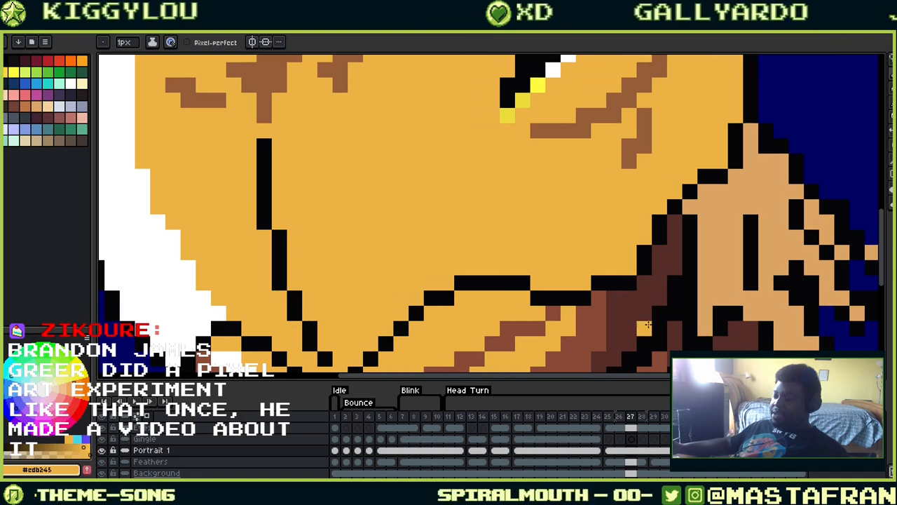
Smooth the cheek outline's upper end beside the neck feathers in #060608 and cover the surplus corner pixel with #edb245
left_click(673, 212, "alt")
mouse_move(660, 208)
left_mouse_down()
mouse_move(694, 179)
mouse_move(675, 228)
mouse_move(662, 233)
mouse_move(680, 254)
mouse_move(581, 357)
left_mouse_up()
left_click(691, 208, "alt")
left_click(692, 194)
left_click(619, 269)
left_click(592, 273, "alt")
left_click(603, 271)
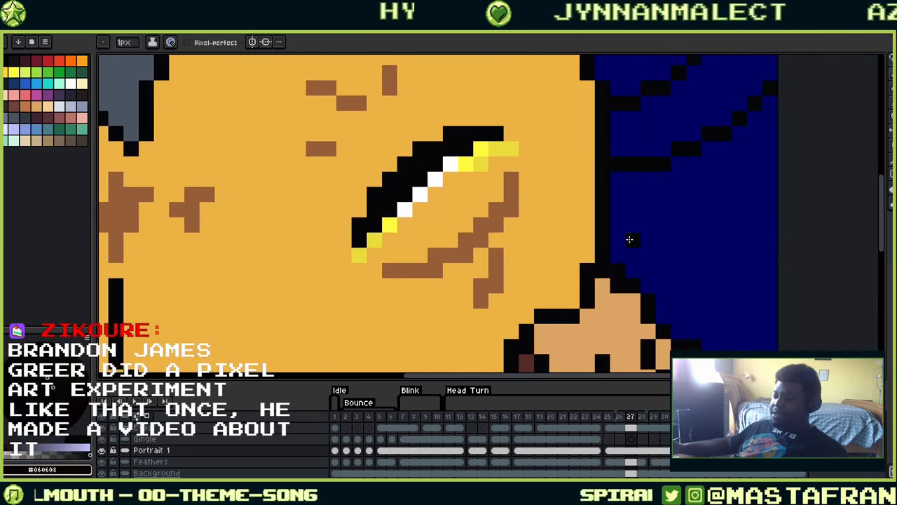
left_click(585, 248, "alt")
left_click(587, 271)
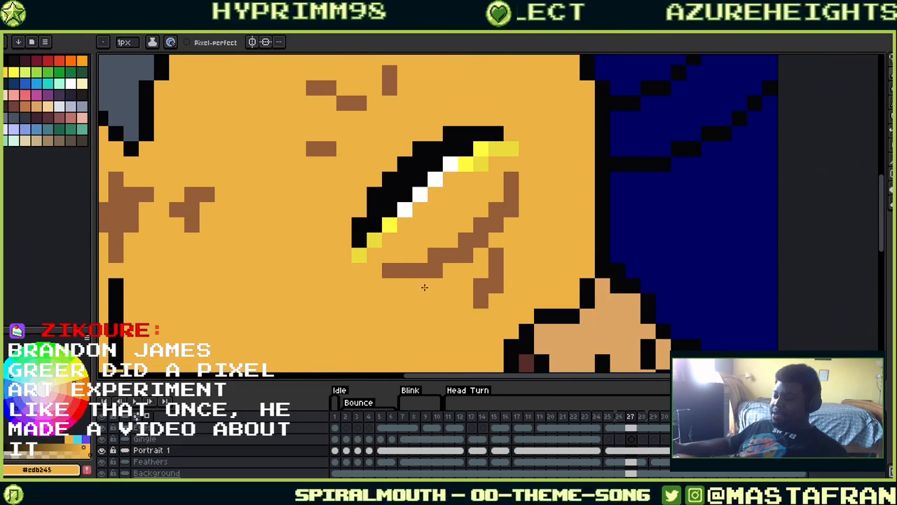
Flip between the neighboring Head Turn frames, including 24, 25 and 27, to compare the two head poses
scroll(424, 287, "down", 3)
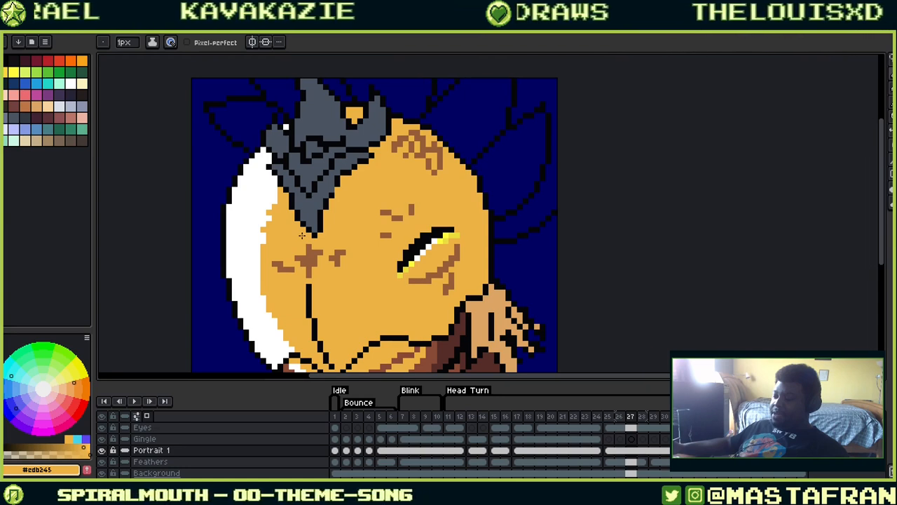
left_click_drag(279, 222, 393, 162)
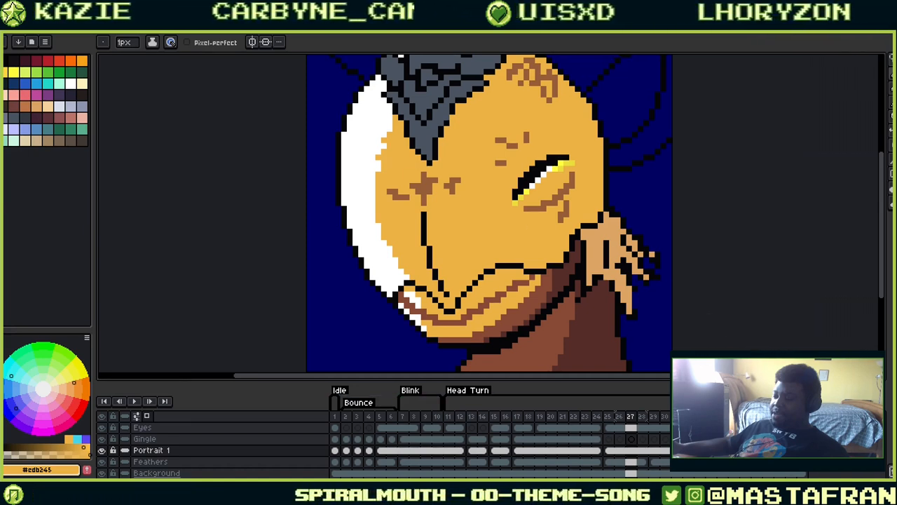
key("Left")
key("Left")
key("Left")
key("Left")
key("Right")
key("Right")
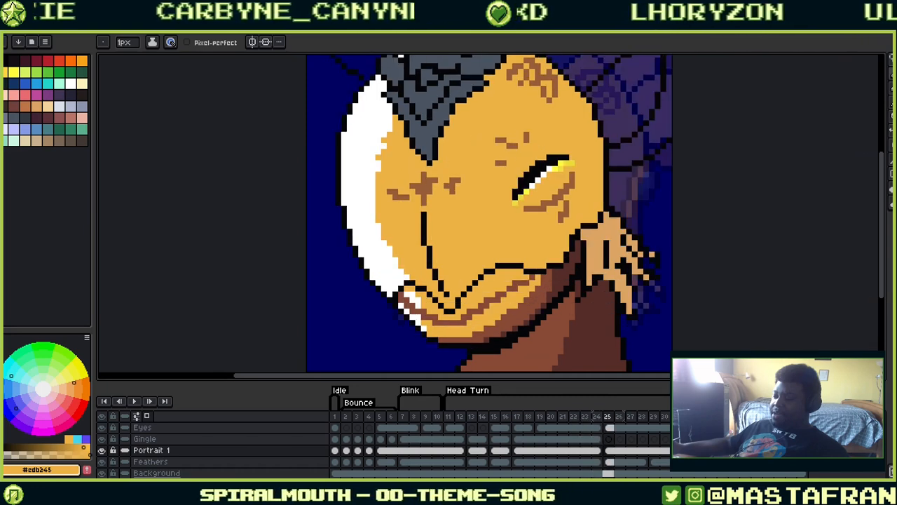
key("Right")
key("Right")
key("Left")
key("Left")
key("Left")
key("Left")
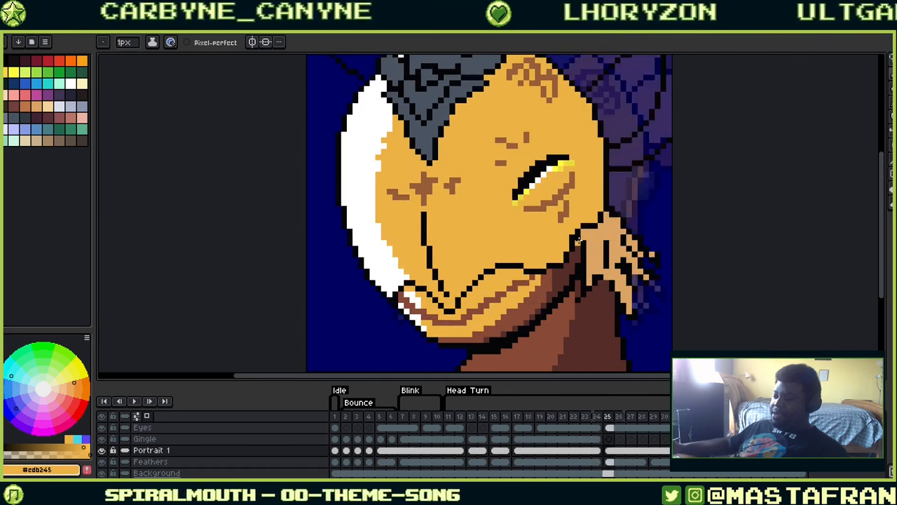
key("Right")
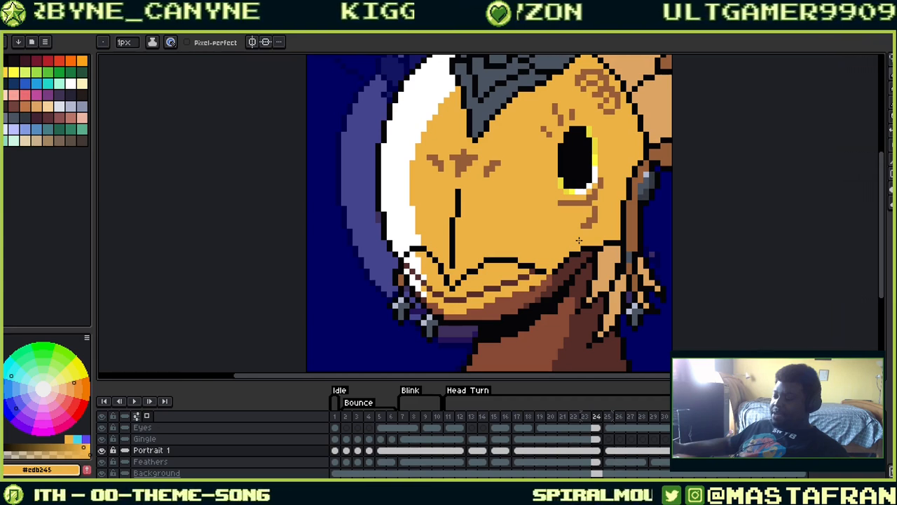
scroll(579, 241, "down", 4)
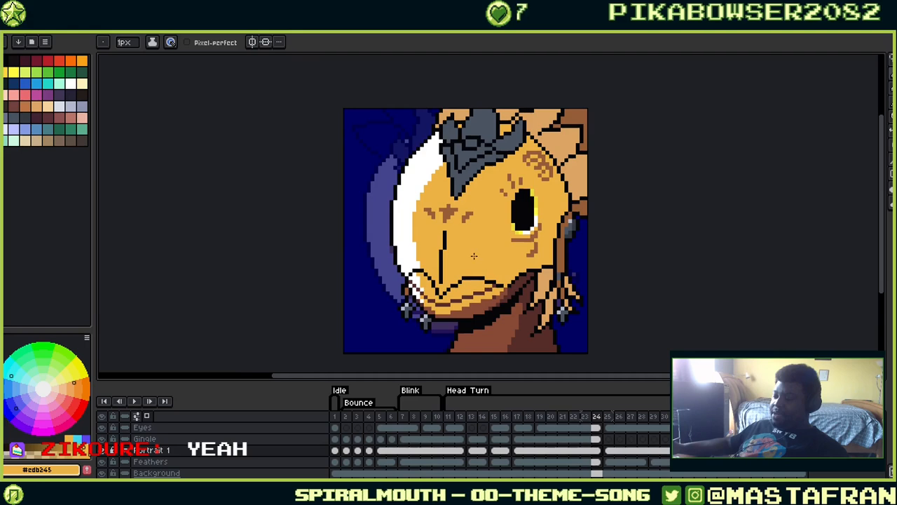
Narrow the white band along the beak's front edge on frame 25 by painting over its inner side with #edb245
scroll(418, 257, "up", 1)
left_click_drag(417, 256, 602, 300)
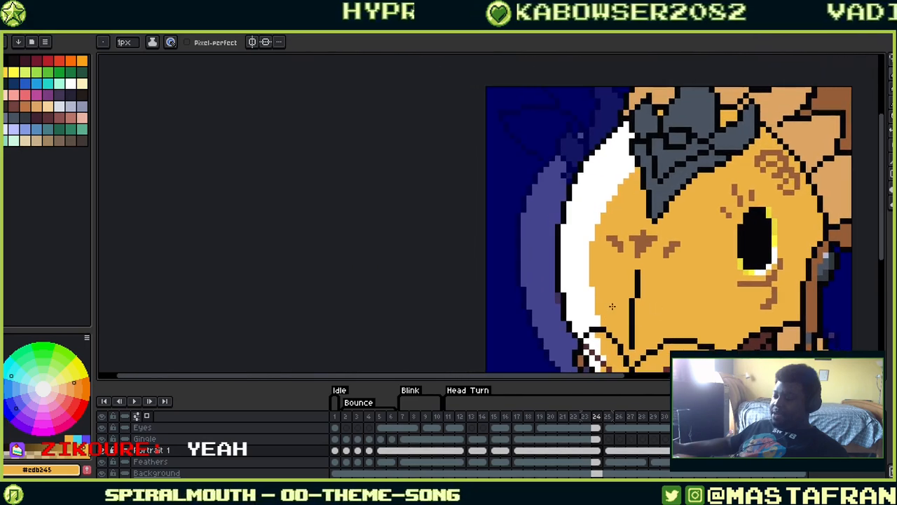
key("alt")
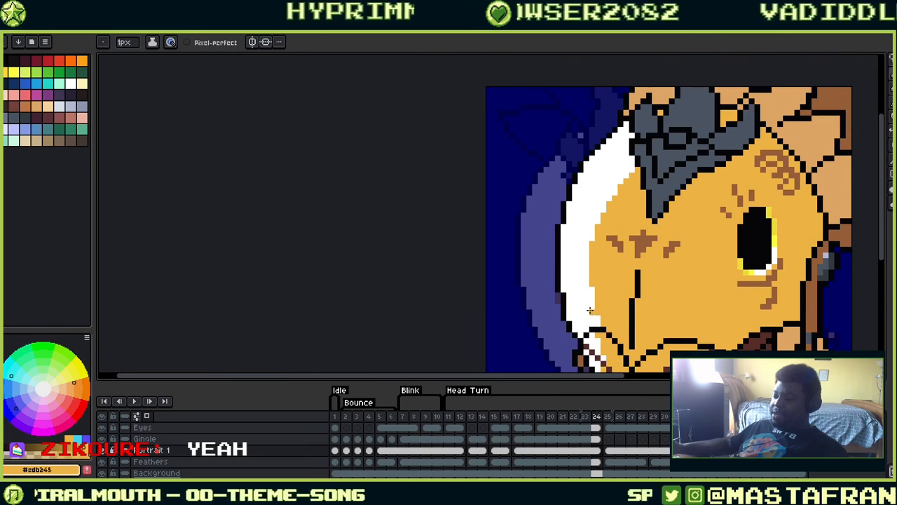
key("Right")
left_click_drag(567, 231, 593, 200)
key("alt")
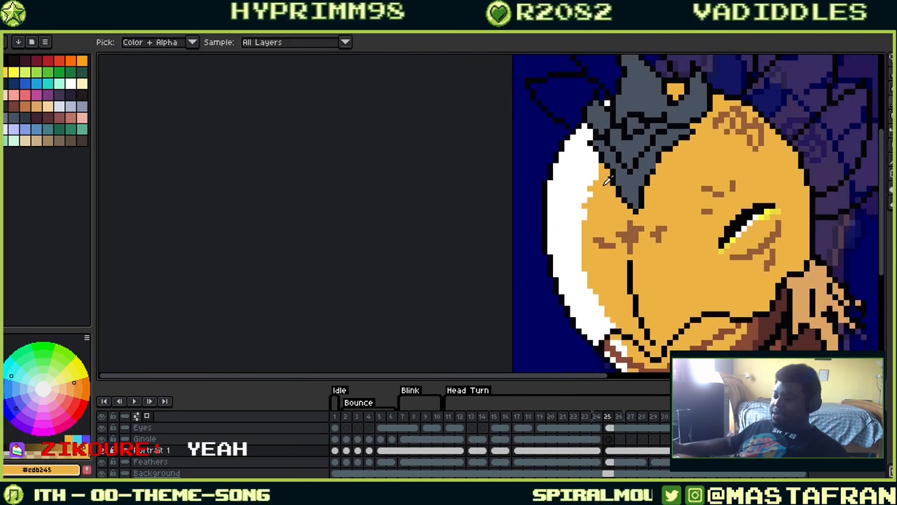
mouse_move(594, 154)
left_mouse_down()
mouse_move(575, 180)
mouse_move(564, 228)
left_mouse_up()
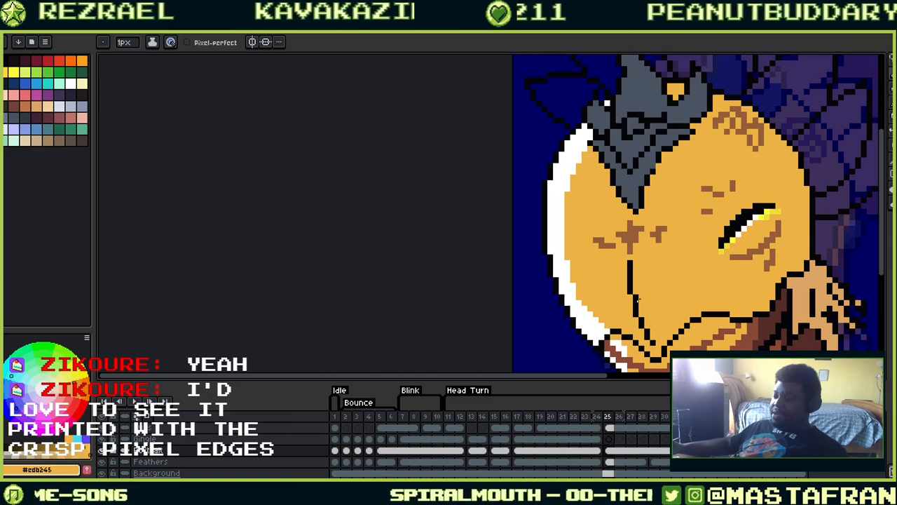
scroll(627, 228, "down", 3)
scroll(606, 249, "up", 2)
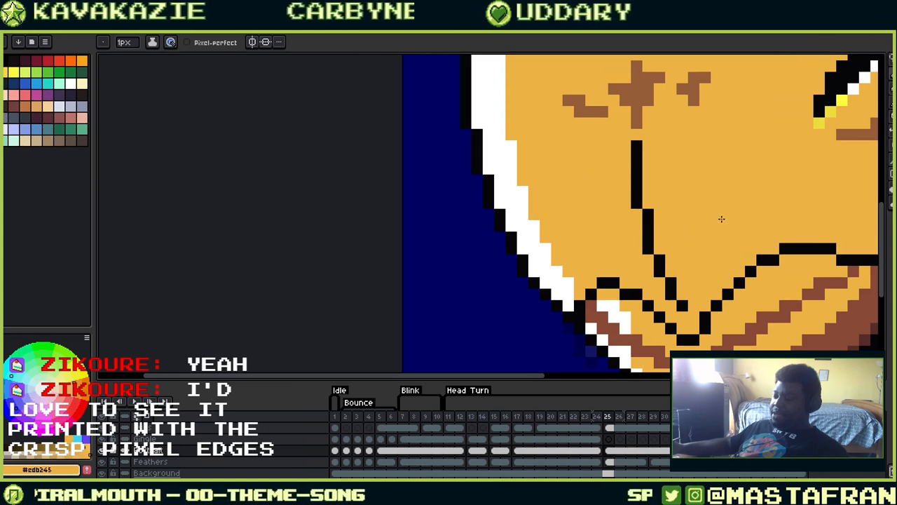
Try recoloring the beak's black center line on frame 25 with white #ffffff, taking back the strokes
left_click_drag(757, 224, 625, 325)
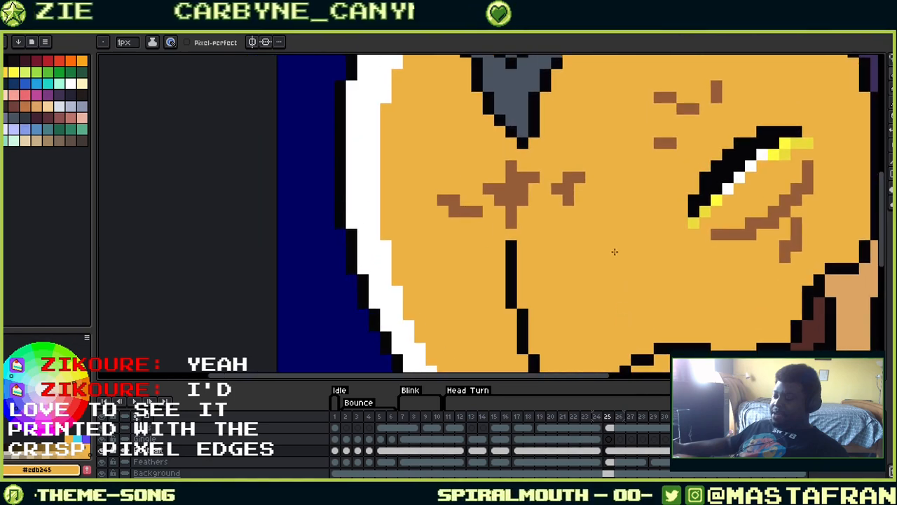
left_click(398, 280, "alt")
left_click(511, 245)
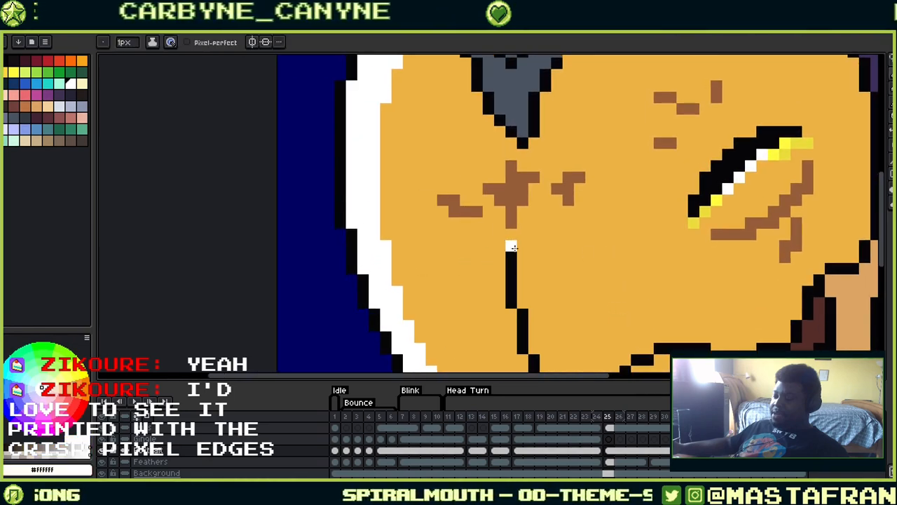
mouse_move(511, 247)
left_mouse_down()
mouse_move(511, 295)
mouse_move(522, 316)
mouse_move(544, 227)
left_mouse_up()
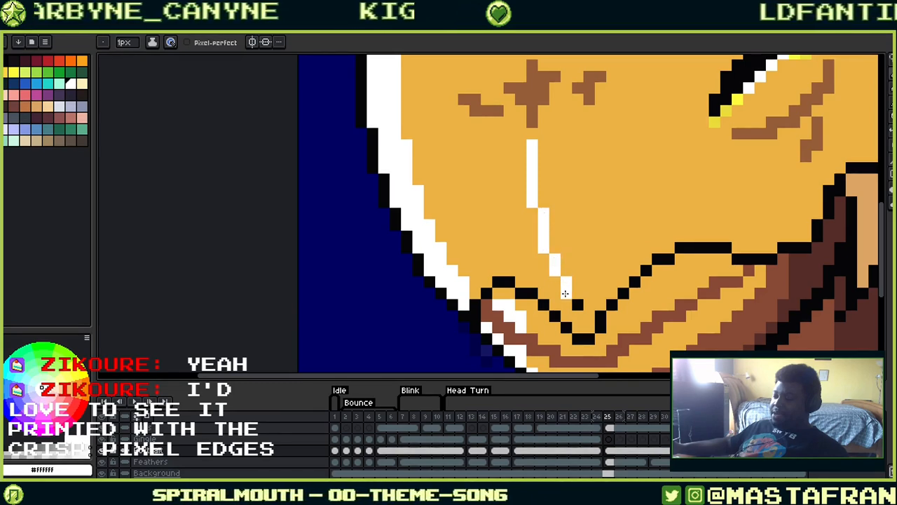
left_click_drag(642, 190, 626, 199)
key("ctrl+z")
key("ctrl+z")
key("ctrl+z")
key("ctrl+z")
key("ctrl+z")
key("b")
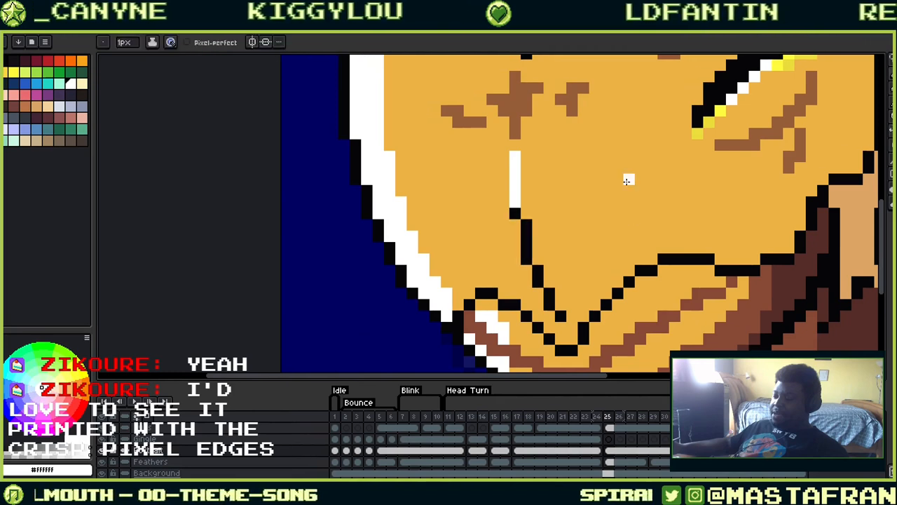
key("ctrl+z")
Thicken the brown shading stripe inside the mouth on frame 25 along its lower side with #874935
scroll(652, 162, "down", 3)
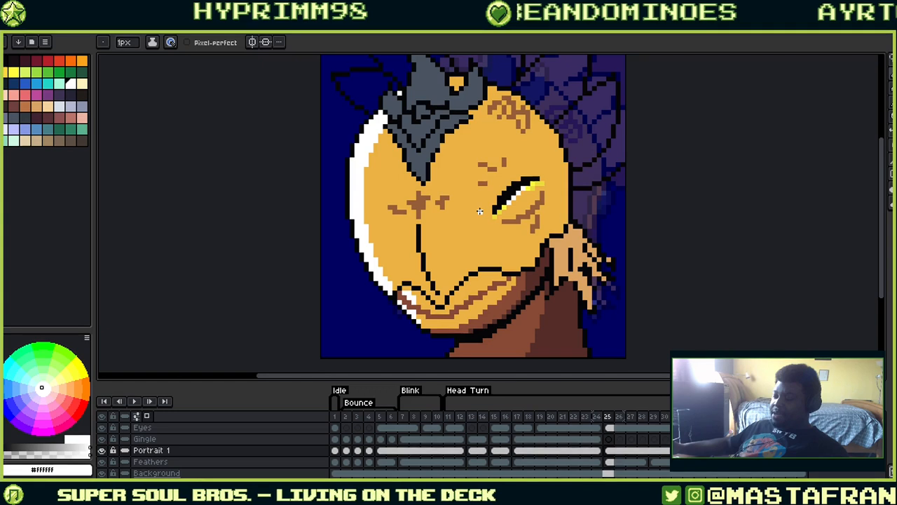
left_click_drag(645, 197, 708, 246)
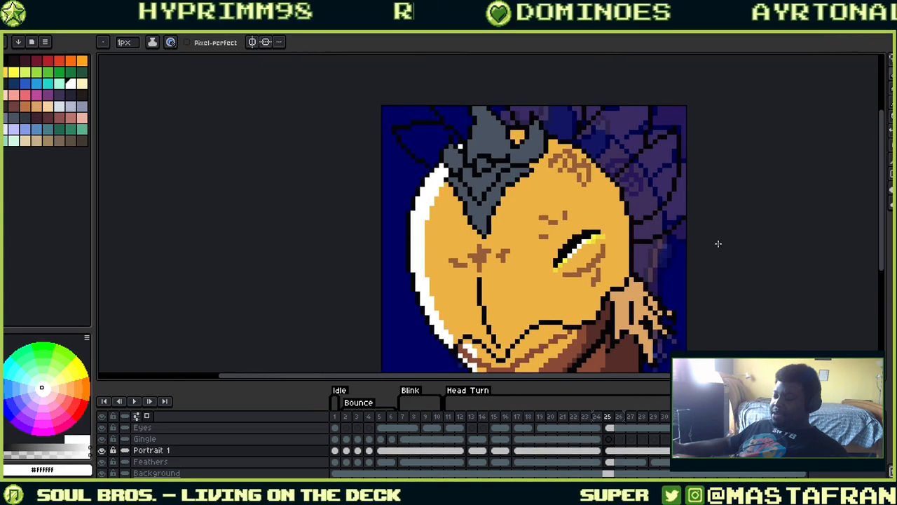
key("g")
left_click(616, 283, "alt")
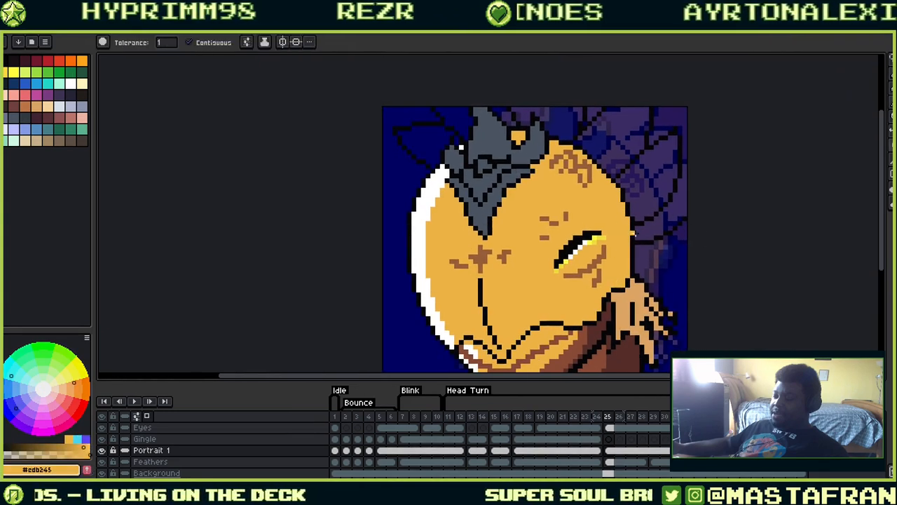
left_click_drag(609, 319, 659, 177)
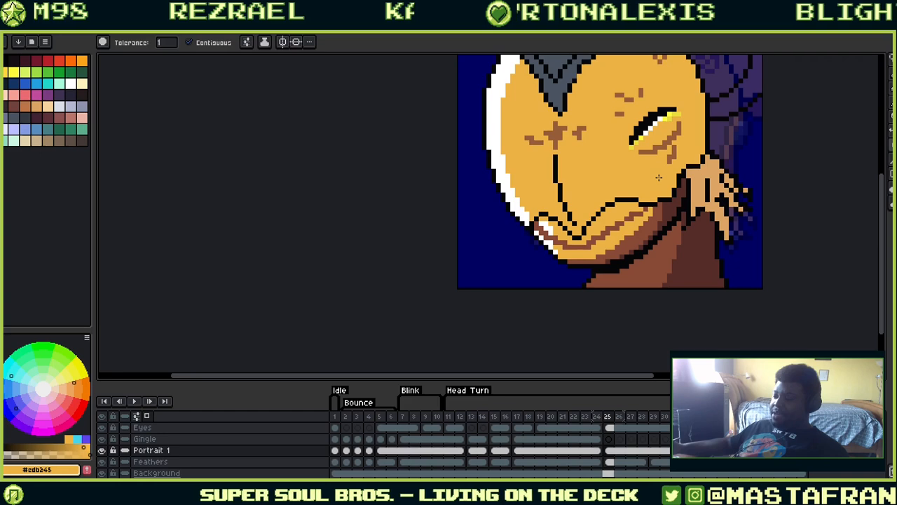
left_click(651, 213, "alt")
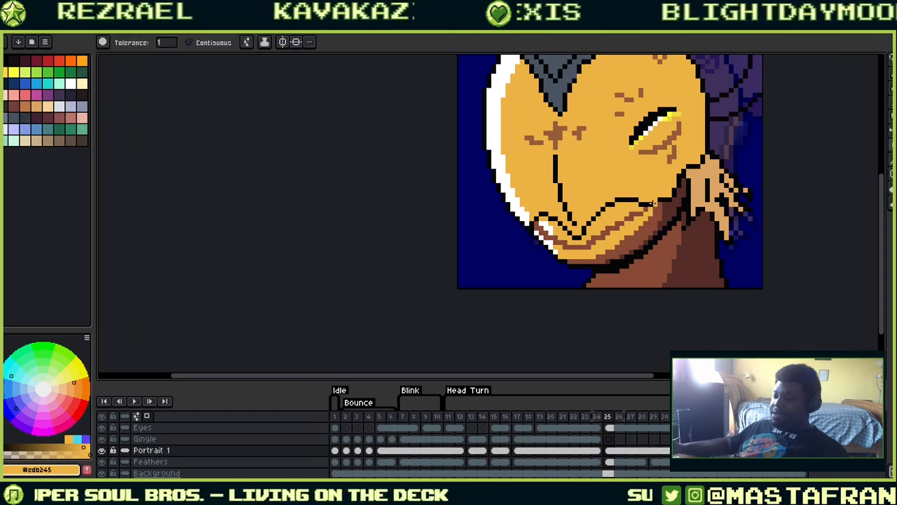
scroll(652, 203, "up", 3)
key("b")
left_click(630, 220, "alt")
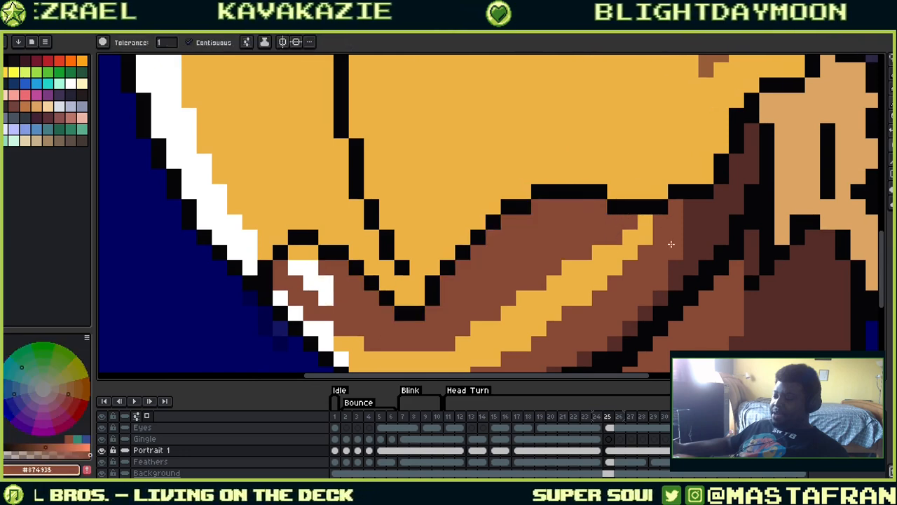
left_click(615, 206)
key("ctrl+z")
left_click(631, 208)
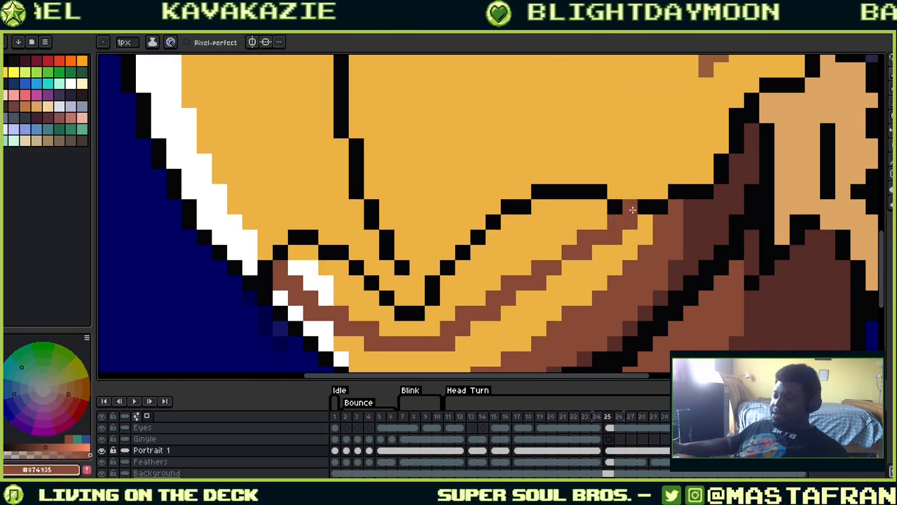
mouse_move(622, 235)
left_mouse_down()
mouse_move(704, 227)
mouse_move(684, 232)
mouse_move(734, 203)
left_mouse_up()
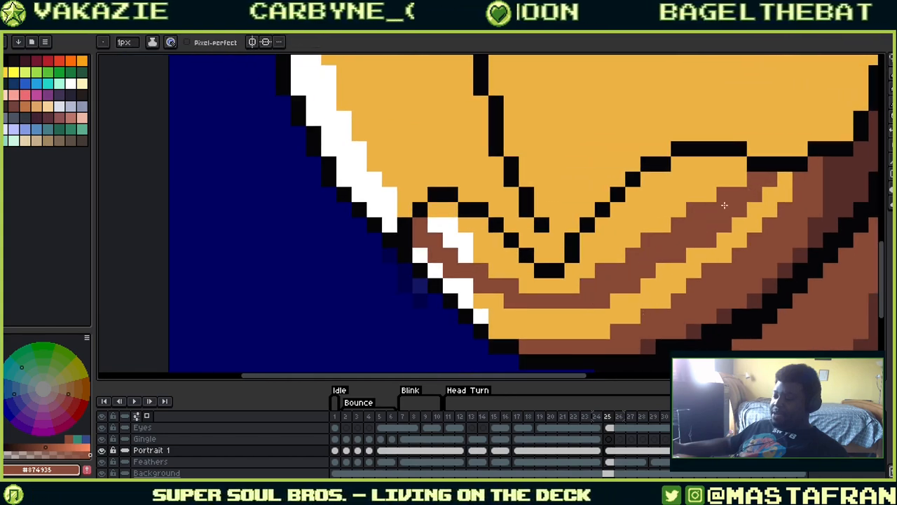
Thin the mouth's brown shading stripe by painting over its upper side with #edb245
left_click(725, 205, "alt")
left_click_drag(705, 200, 738, 182)
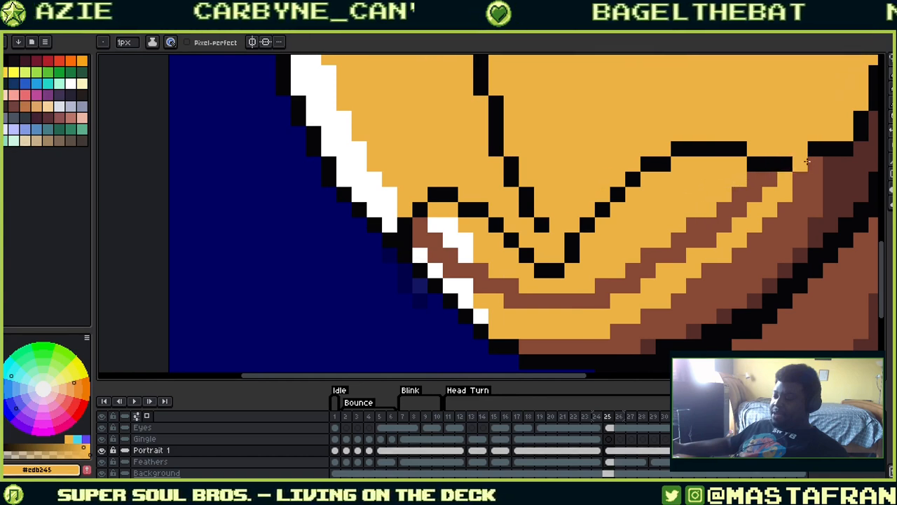
mouse_move(674, 259)
left_mouse_down()
mouse_move(656, 255)
mouse_move(535, 318)
left_mouse_up()
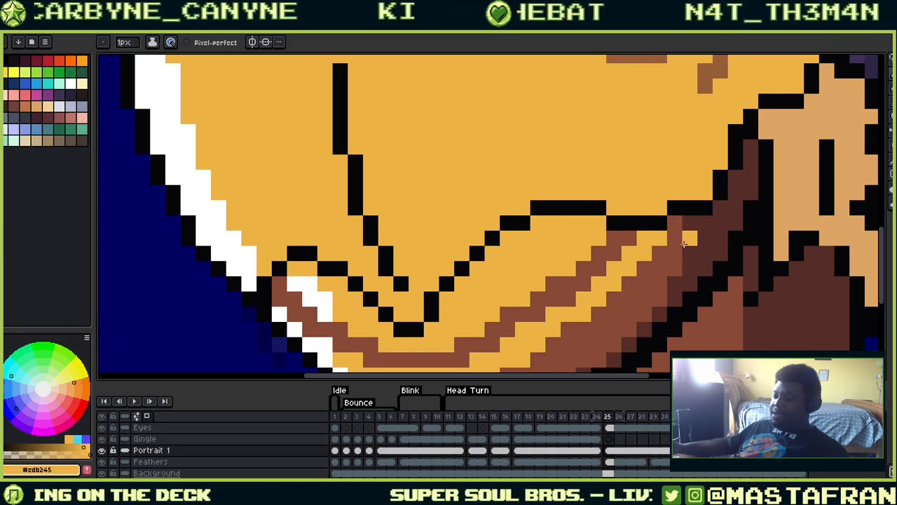
left_click_drag(683, 243, 556, 258)
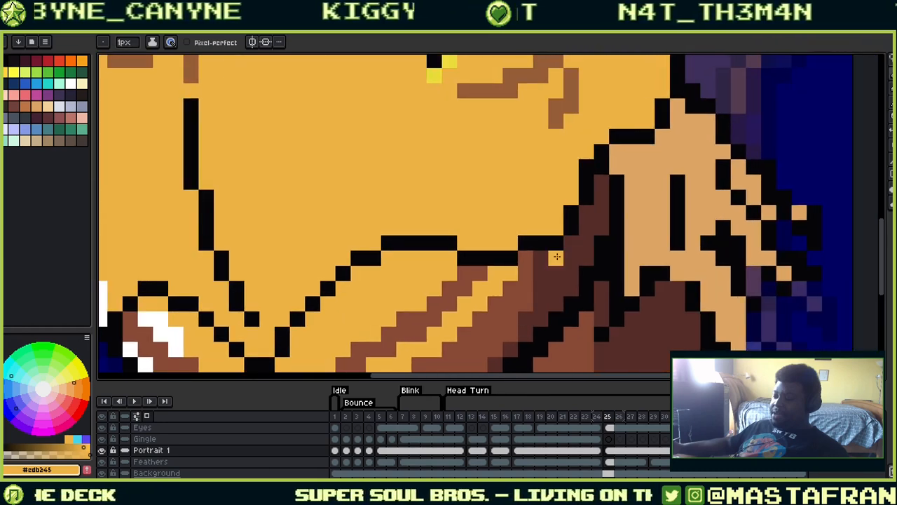
Sample the dark feather brown #945d38 from frame 24 and make the Feathers layer's frame 25 cel active
scroll(556, 257, "down", 4)
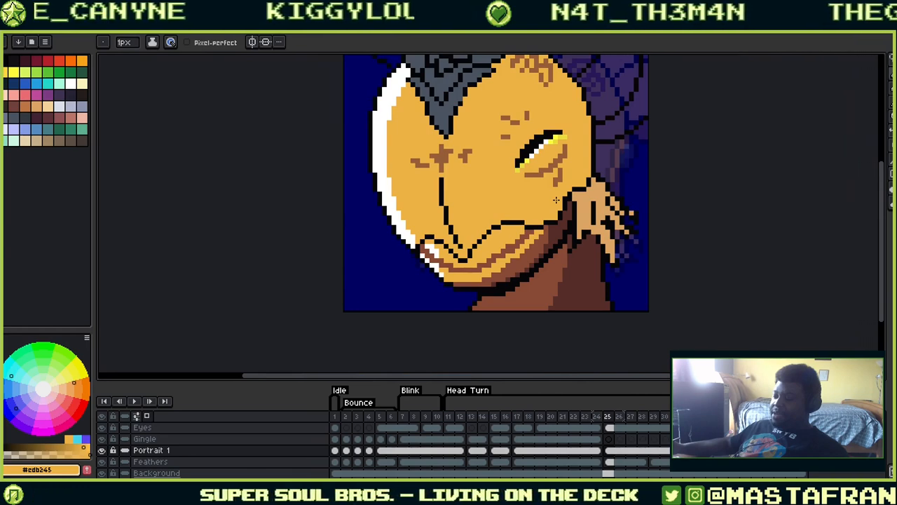
left_click_drag(658, 130, 633, 248)
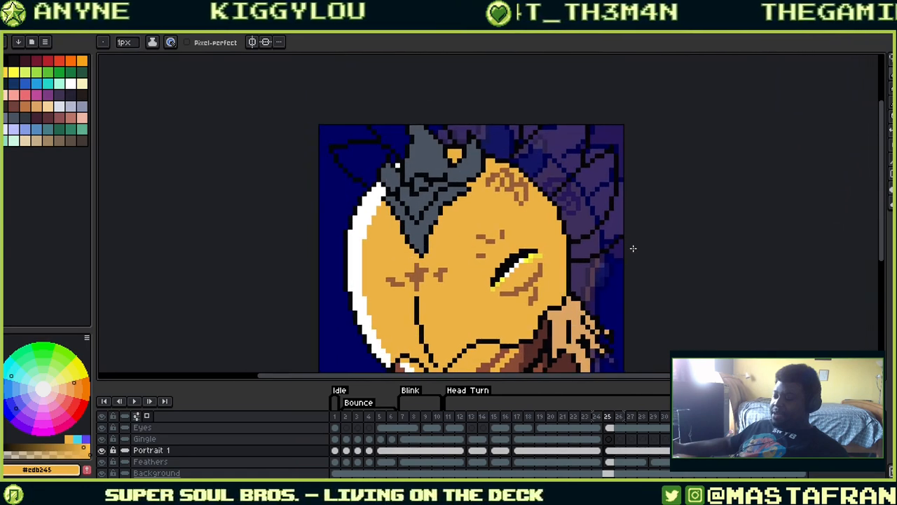
scroll(633, 248, "up", 3)
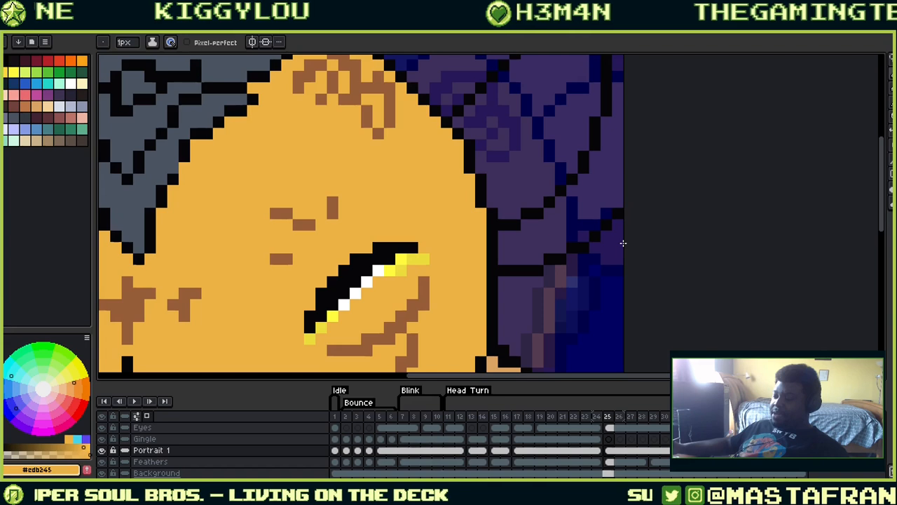
key("g")
key("Left")
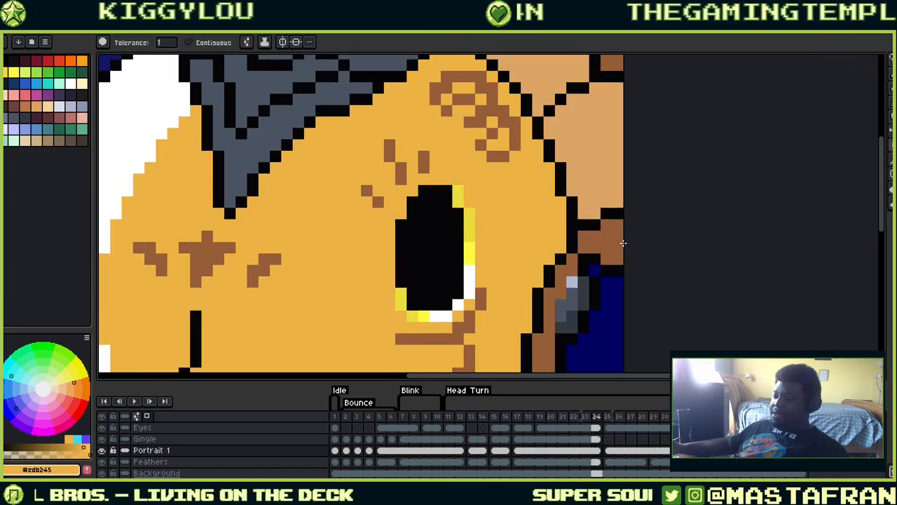
left_click(623, 242, "alt")
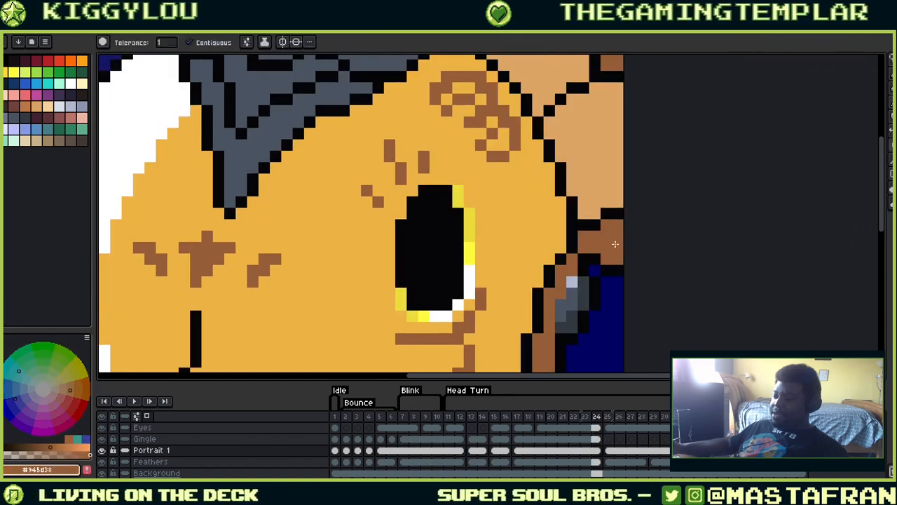
key("Right")
left_click(586, 175)
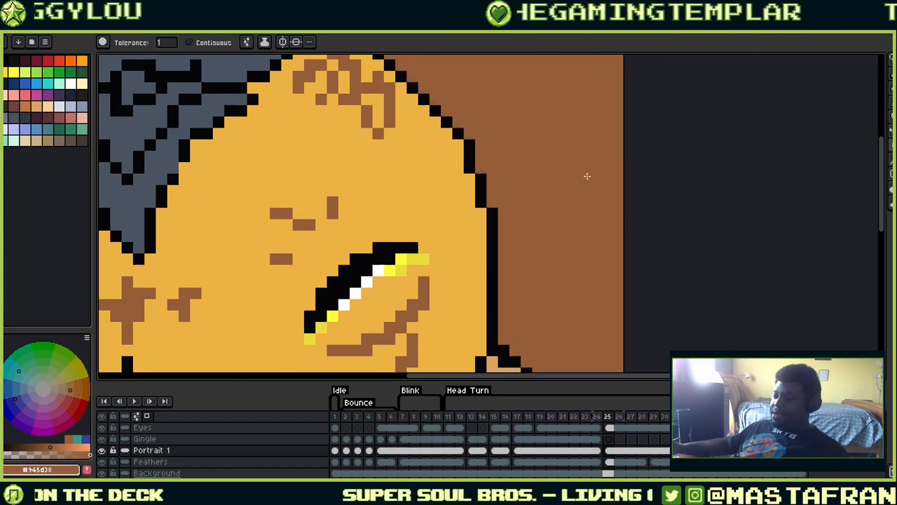
key("ctrl+z")
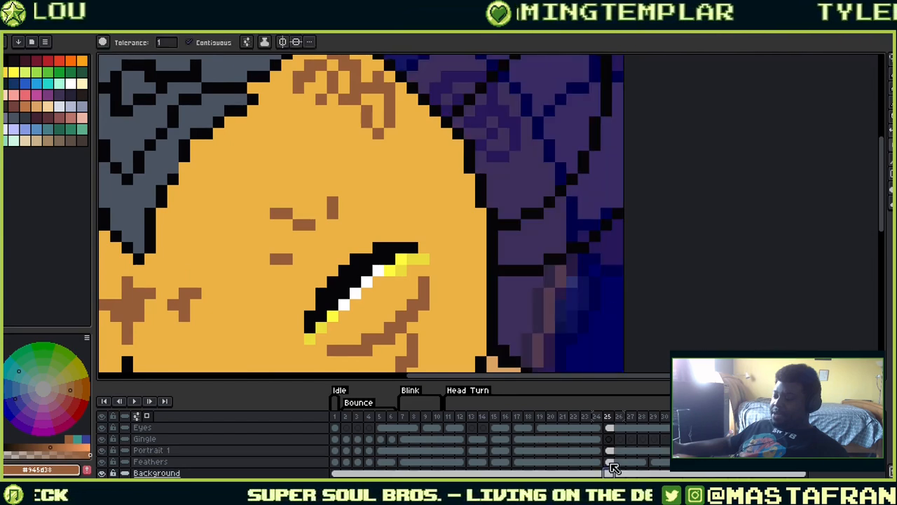
left_click(610, 461)
Try filling the feather area behind the head with #945d38 on the Feathers layer, undoing each fill
left_click(590, 204)
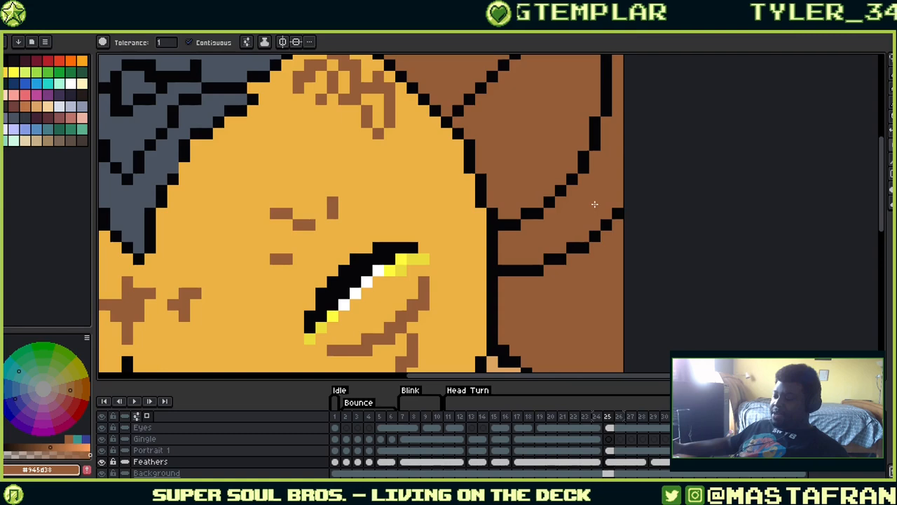
key("ctrl+z")
left_click_drag(517, 240, 692, 296)
key("b")
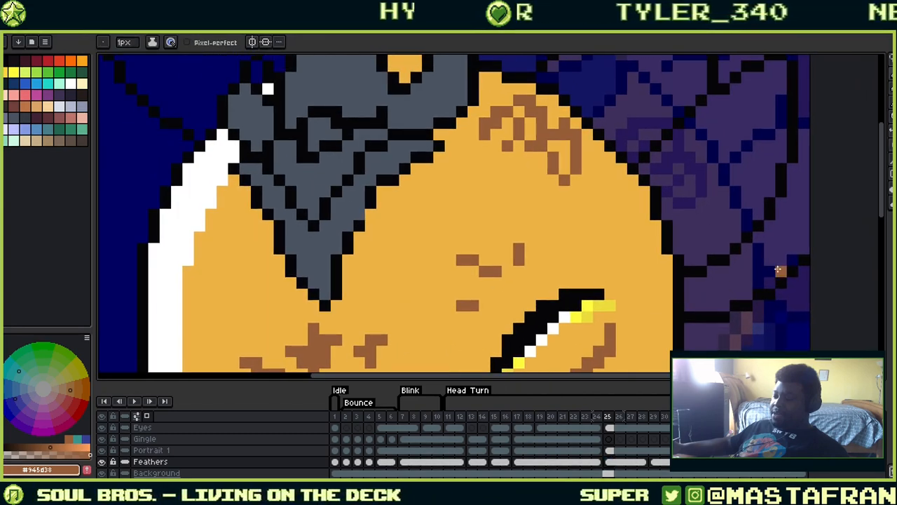
key("g")
left_click(757, 272)
key("ctrl+z")
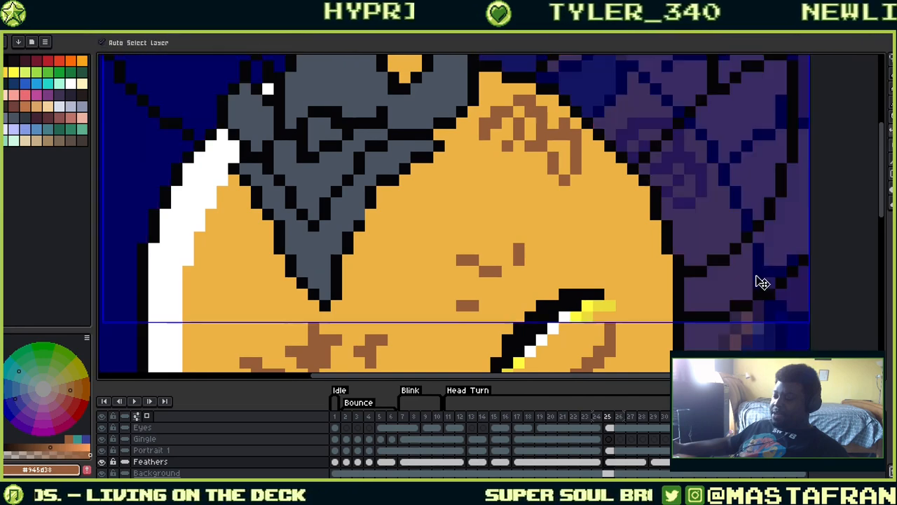
Hide the Portrait 1 layer and close the feathers' open lower boundary with a #945d38 line across the head area
key("b")
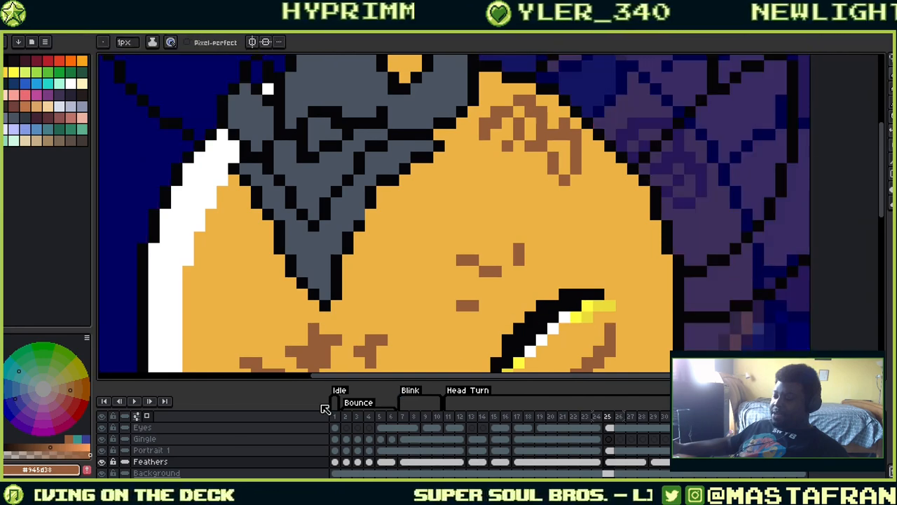
left_click(103, 450)
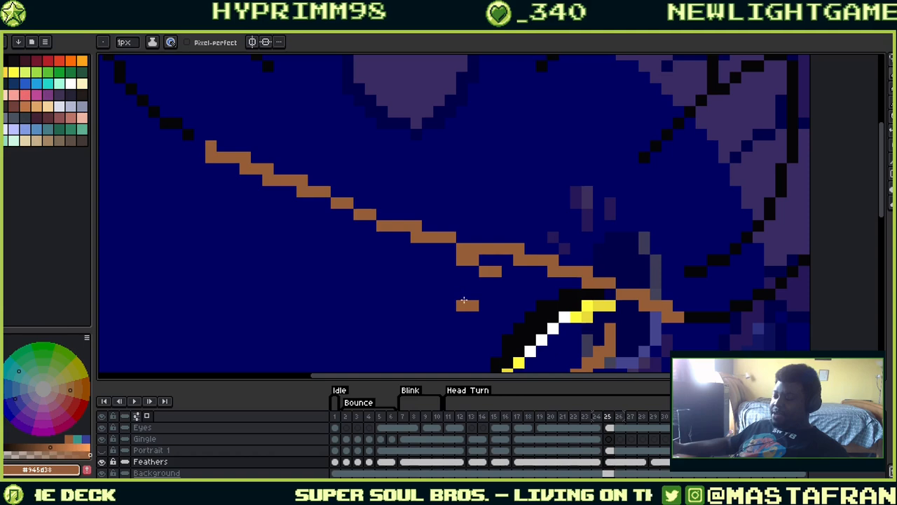
left_click(200, 146)
Fill the enclosed feather areas and the small gaps near the canvas's upper edge with #945d38, and show Portrait 1 again
mouse_move(708, 225)
left_mouse_down()
mouse_move(697, 282)
mouse_move(628, 320)
mouse_move(667, 377)
left_mouse_up()
key("g")
left_click(626, 272)
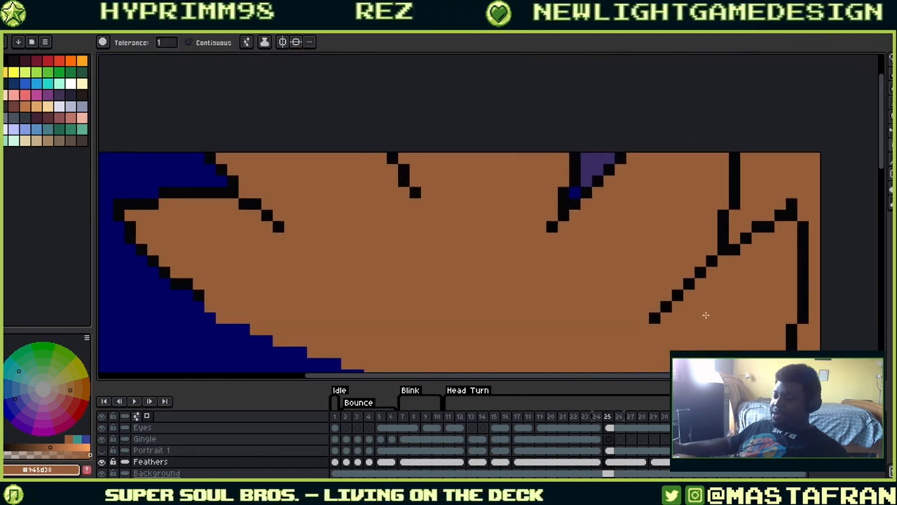
left_click_drag(705, 315, 665, 133)
left_click_drag(705, 195, 605, 437)
left_click(462, 214)
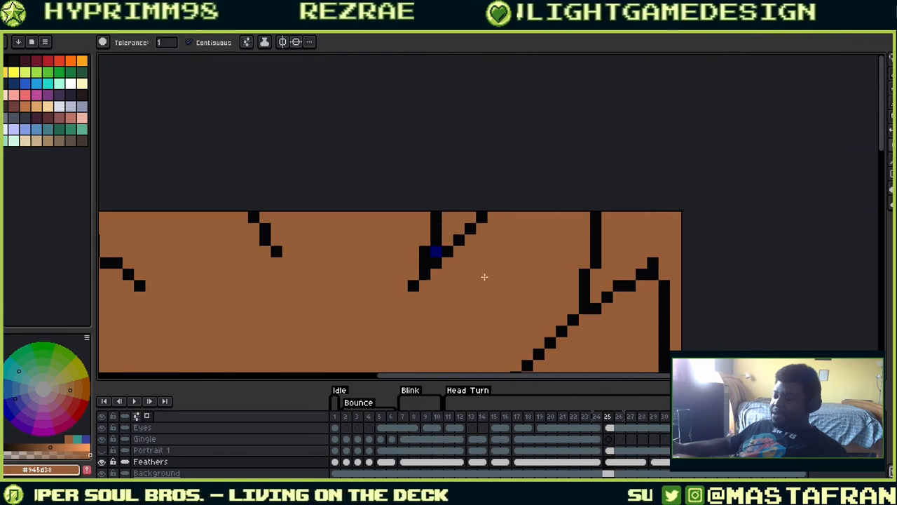
left_click(440, 253)
left_click_drag(574, 325, 642, 123)
left_click_drag(603, 275, 562, 355)
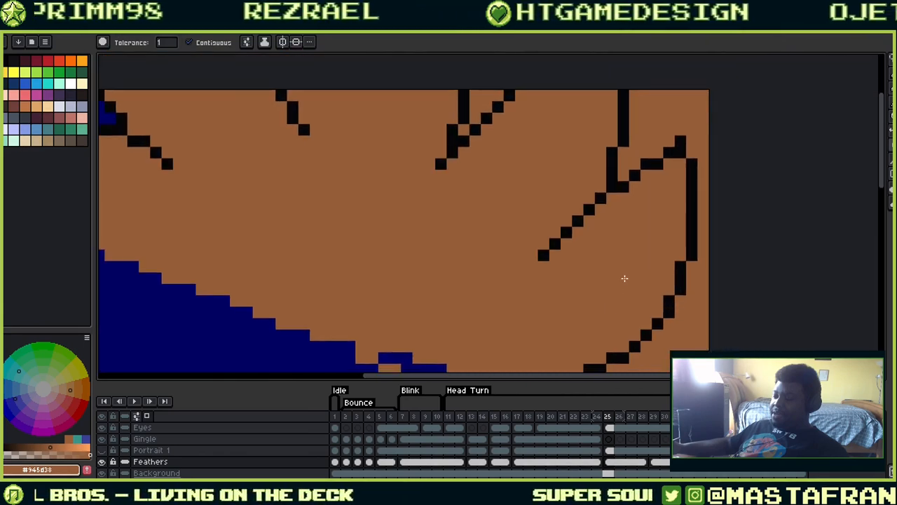
key("b")
scroll(560, 173, "down", 4)
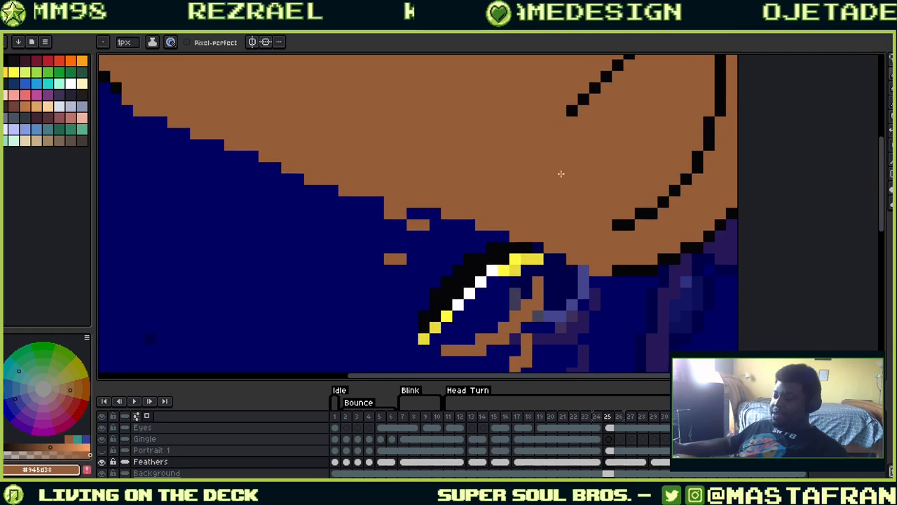
left_click(106, 447)
Sample the light feather color #dba463 from frame 24 and fill the brown feather area on frame 25 with it
left_click_drag(645, 230, 602, 305)
key("Left")
left_click(676, 241, "alt")
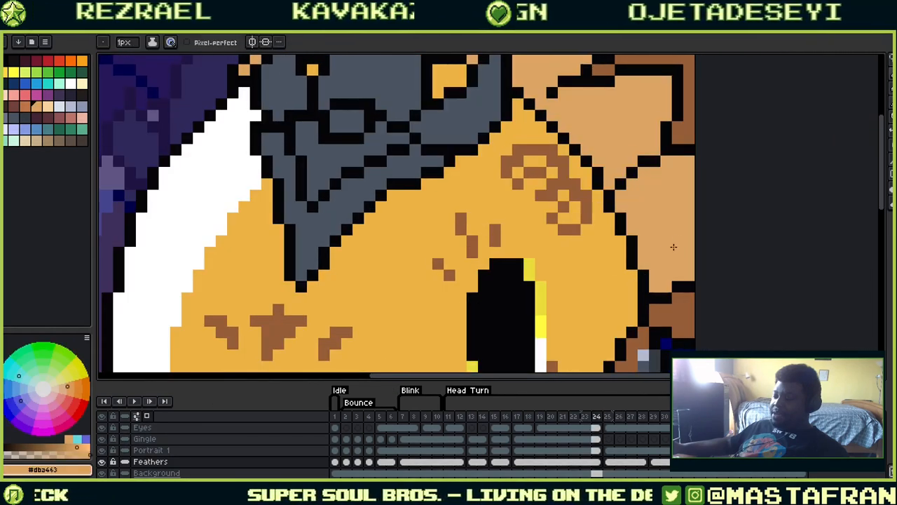
key("Right")
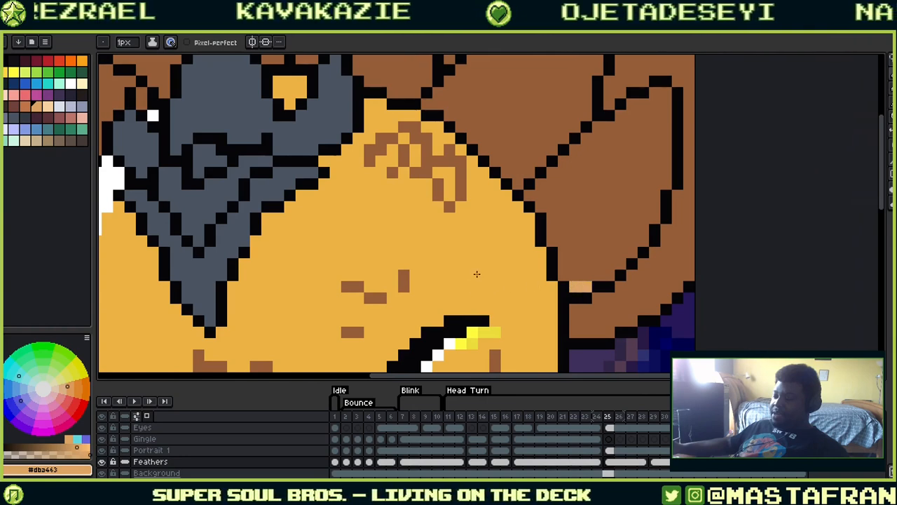
left_click_drag(253, 191, 515, 314)
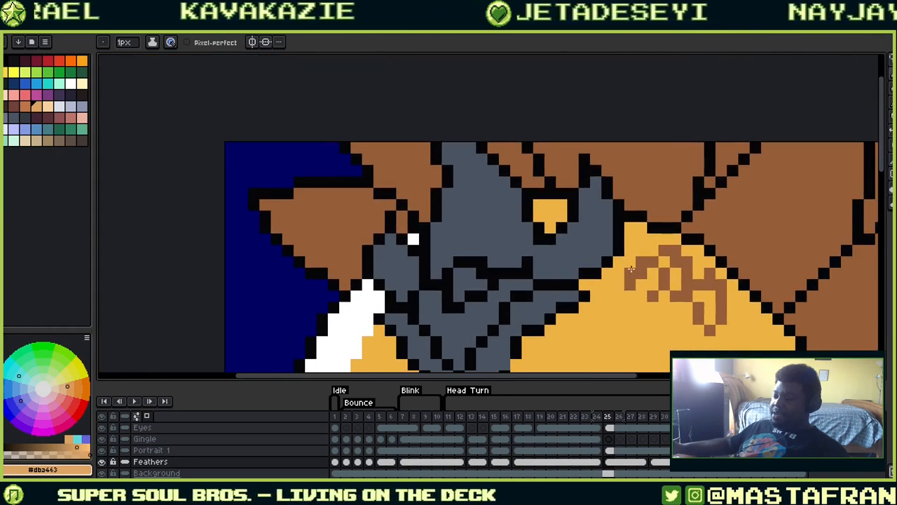
key("g")
left_click(363, 256)
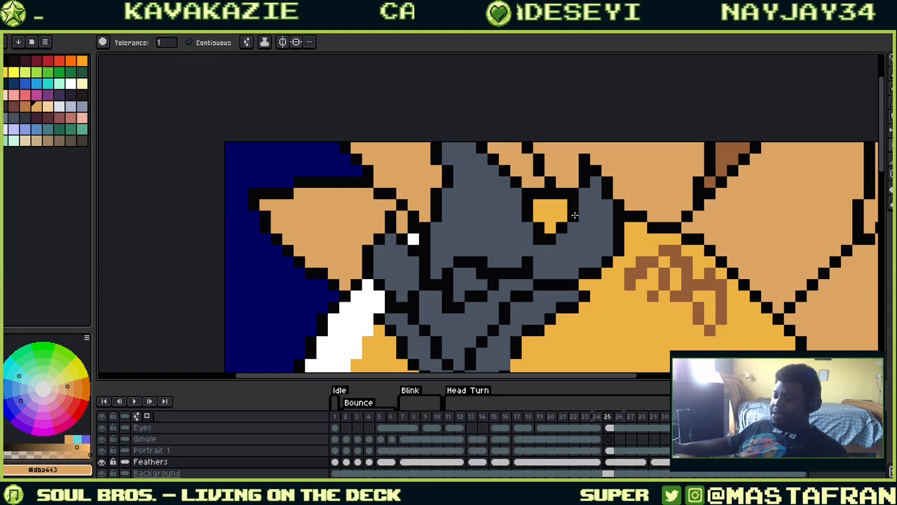
Sample the brown #945d38 from the filled gap between the feathers on frame 25 and hide the Portrait 1 layer
left_click_drag(777, 220, 552, 257)
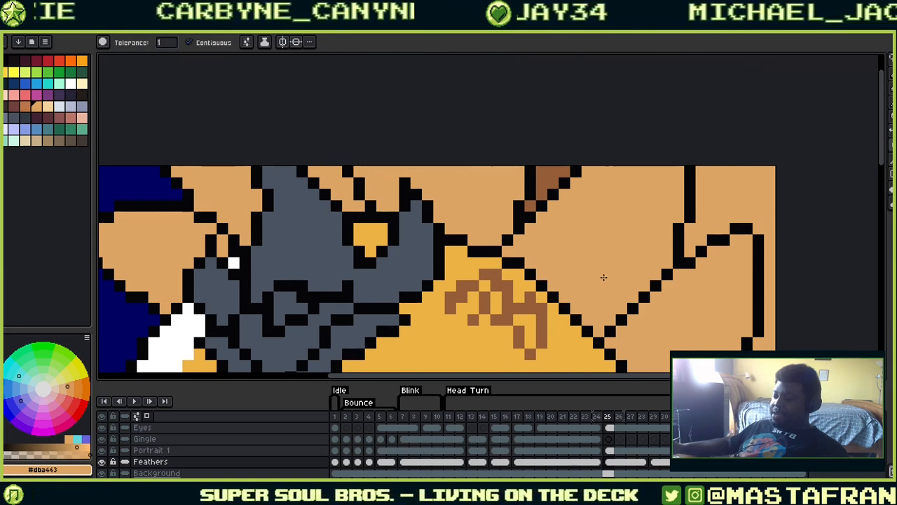
left_click_drag(562, 73, 571, 62)
left_click_drag(632, 256, 593, 216)
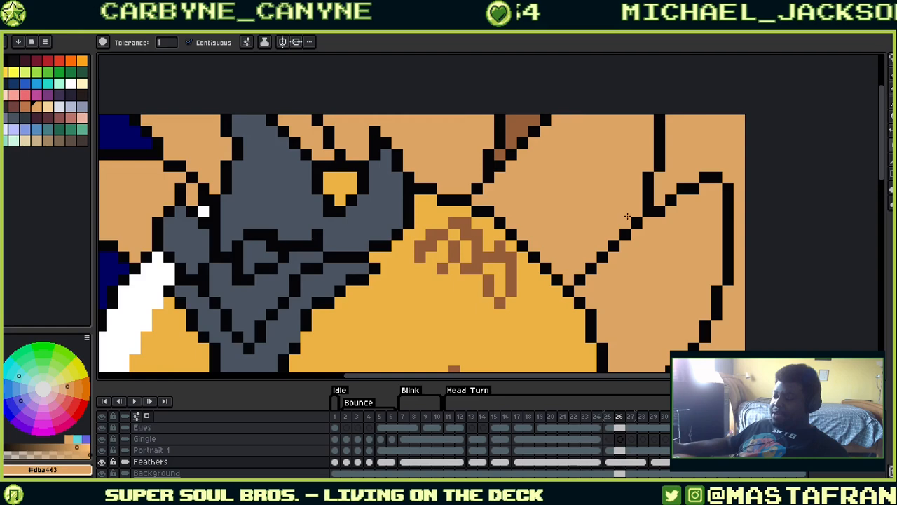
key("Left")
key("Right")
left_click_drag(727, 217, 677, 105)
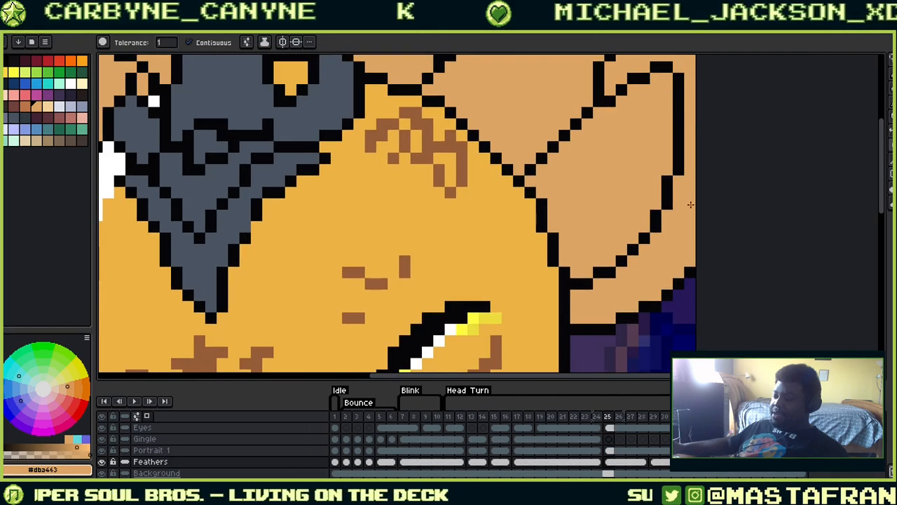
left_click_drag(603, 174, 618, 335)
left_click(489, 169, "alt")
left_click_drag(687, 347, 679, 183)
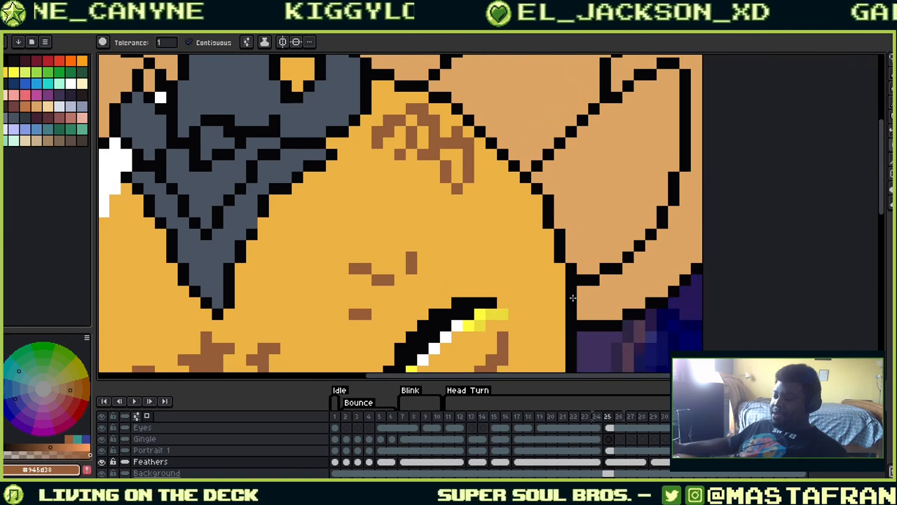
left_click(102, 450)
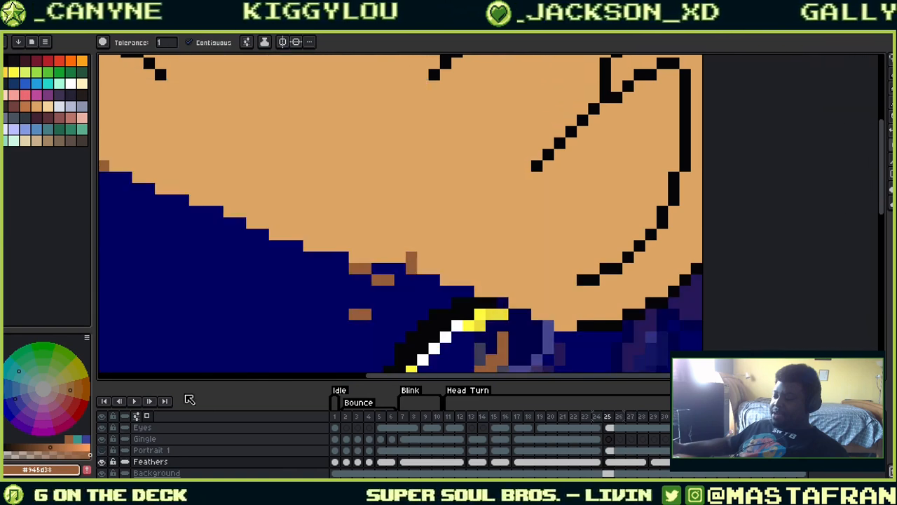
Close the gap between the rightmost feather's lower outline and the outer lower outline with a short #945d38 pencil line on the Feathers layer
left_click(582, 299)
key("ctrl+z")
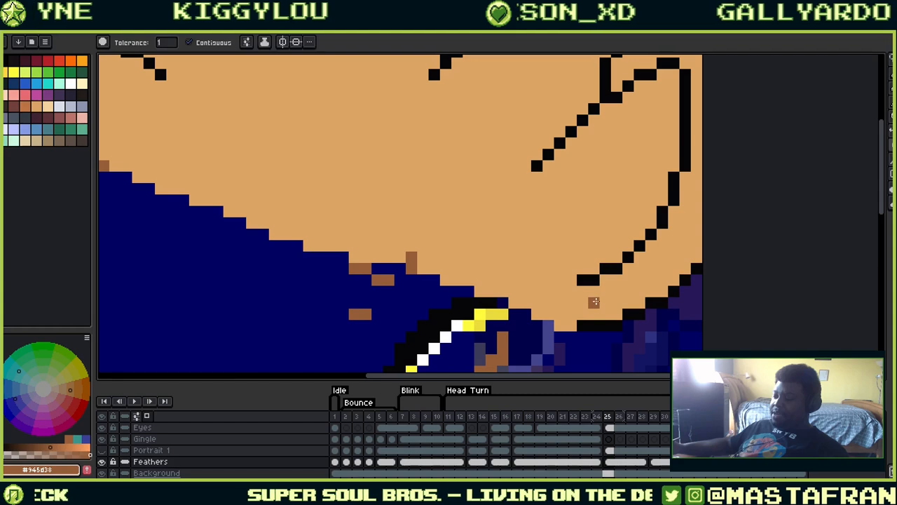
key("b")
left_click_drag(580, 288, 565, 321)
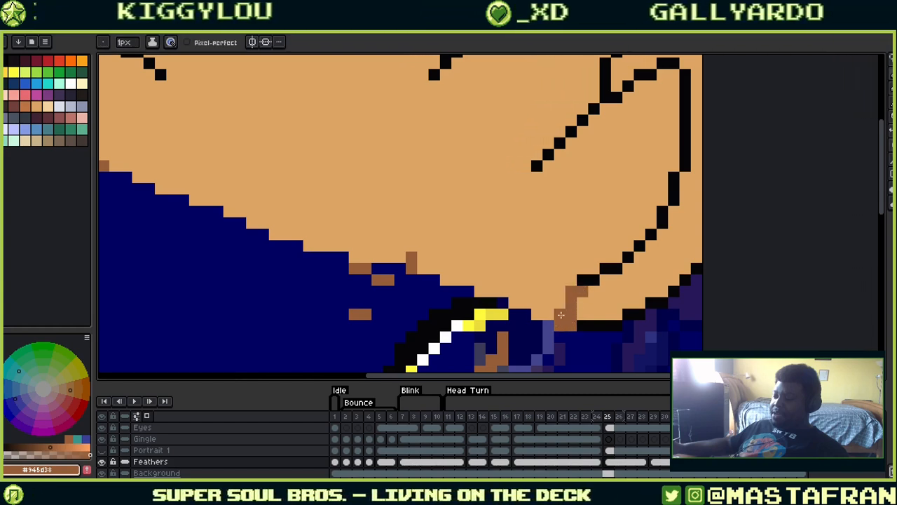
Fill the enclosed rear feather area along the canvas's right edge on frame 25 with #945d38
left_click_drag(480, 293, 626, 283)
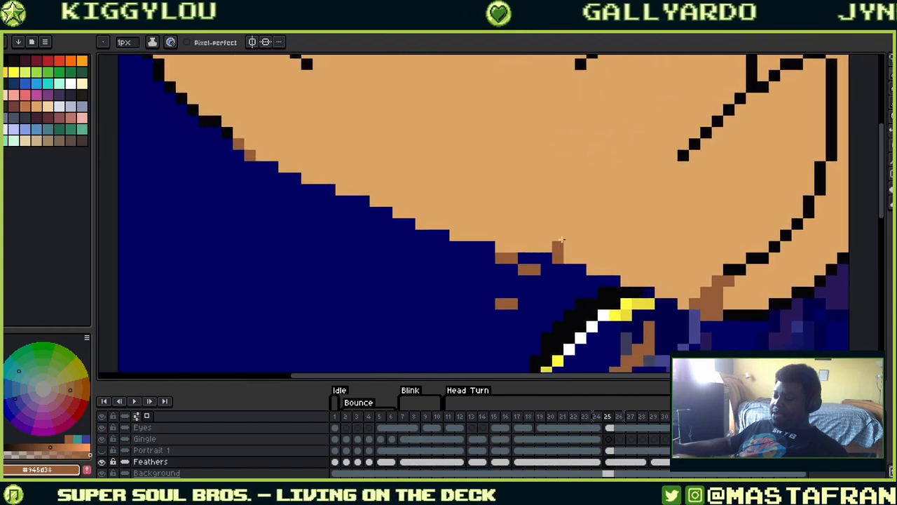
left_click(680, 245)
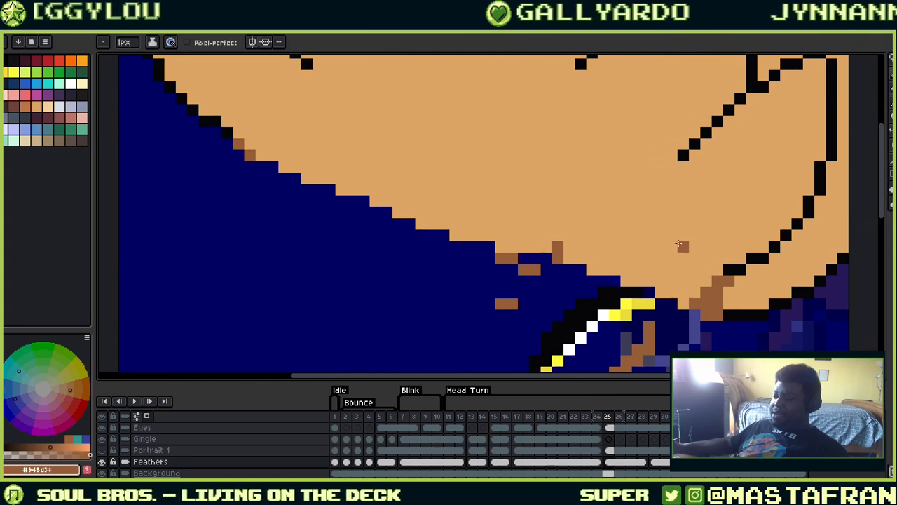
mouse_move(840, 179)
left_mouse_down()
mouse_move(750, 207)
mouse_move(696, 334)
left_mouse_up()
key("g")
left_click(748, 222)
left_click_drag(475, 214, 711, 181)
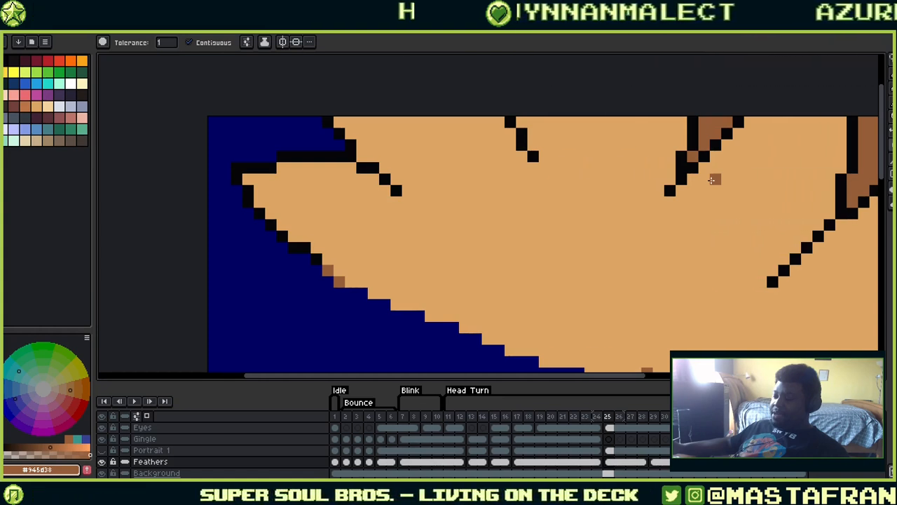
scroll(709, 176, "down", 1)
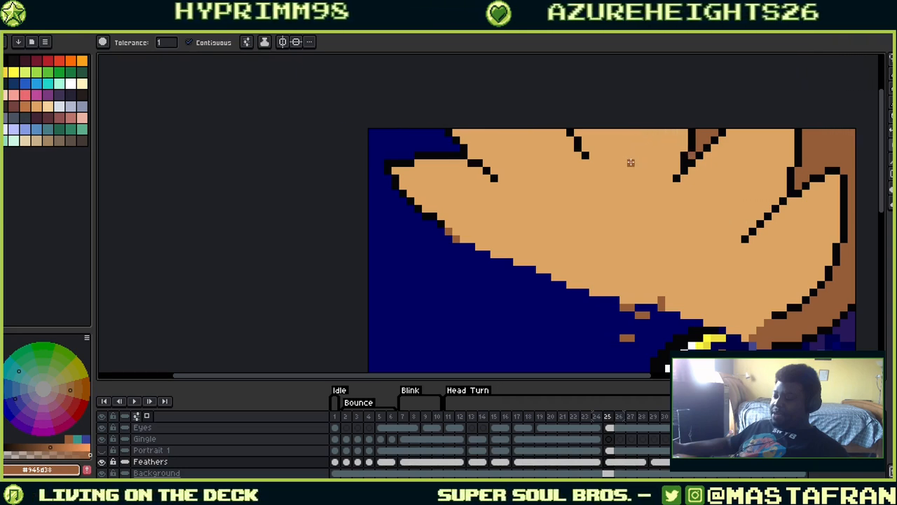
left_click_drag(625, 160, 409, 157)
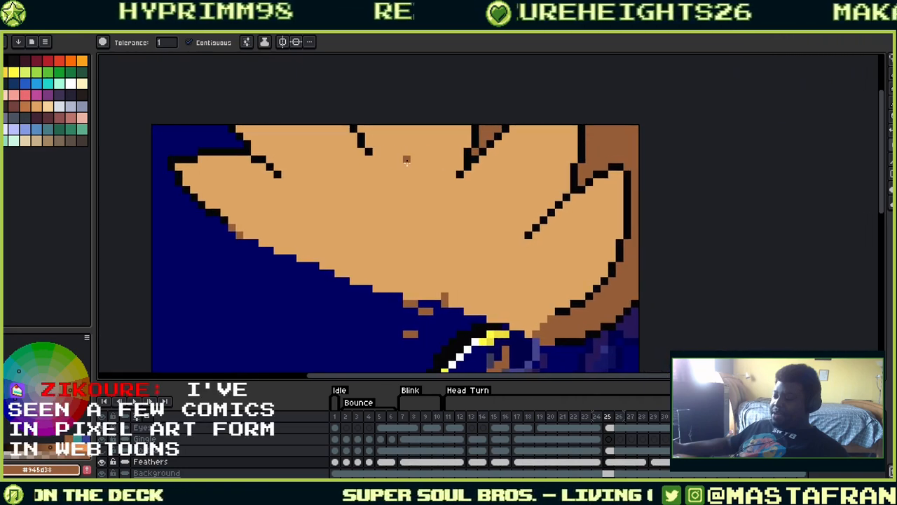
scroll(219, 211, "up", 1)
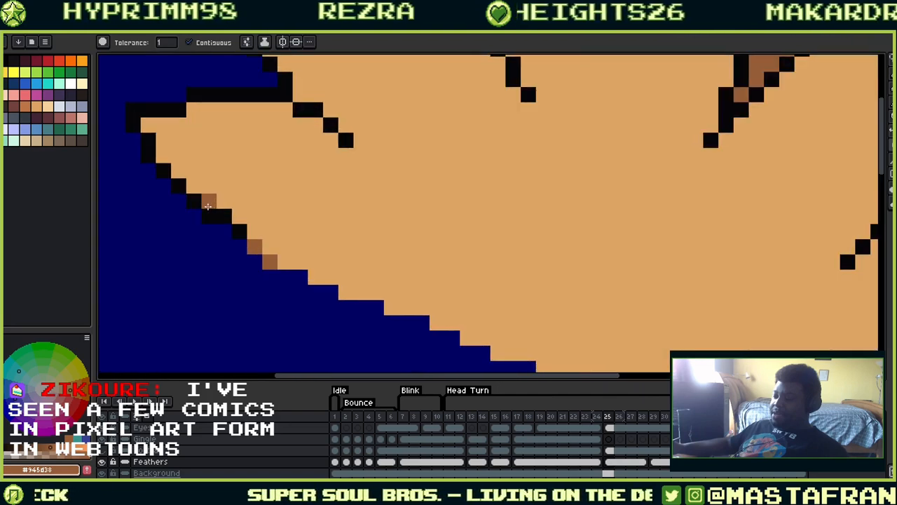
scroll(208, 205, "down", 2)
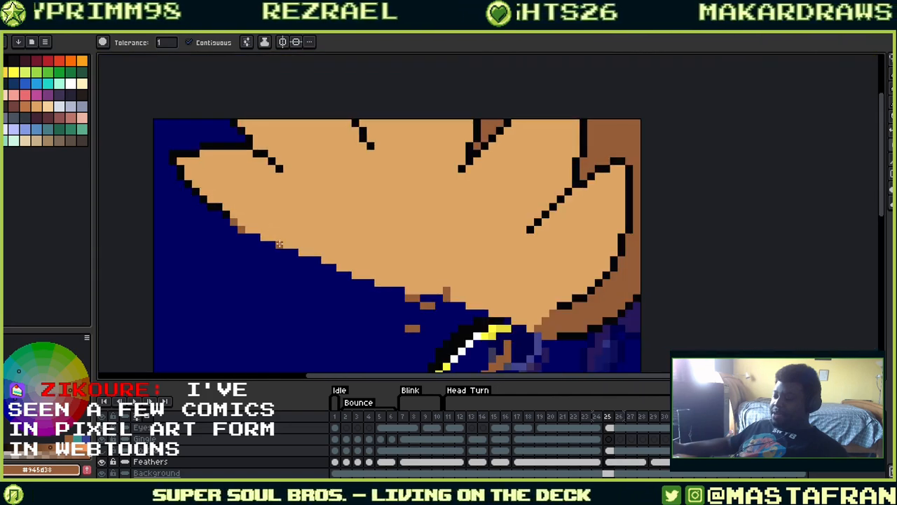
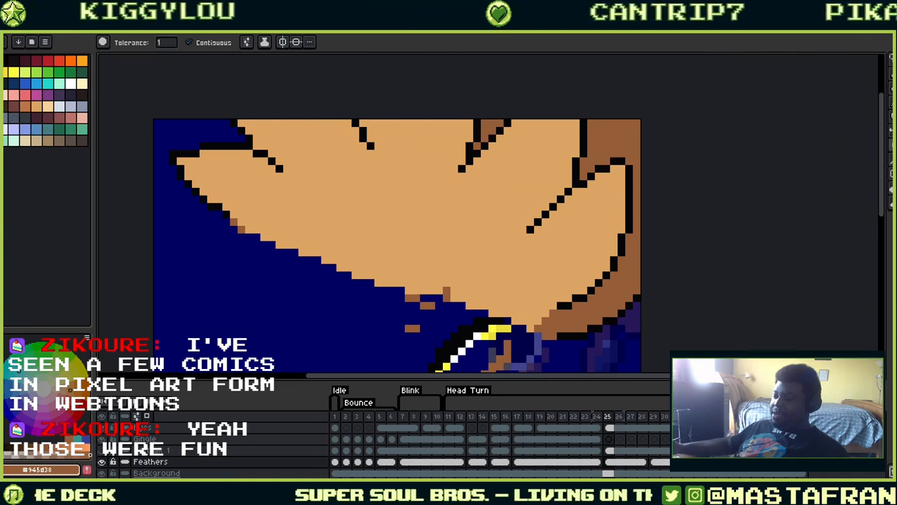
Switch to the web browser and look through the comics on the Applegeeks home page
left_click_drag(3, 305, 8, 305)
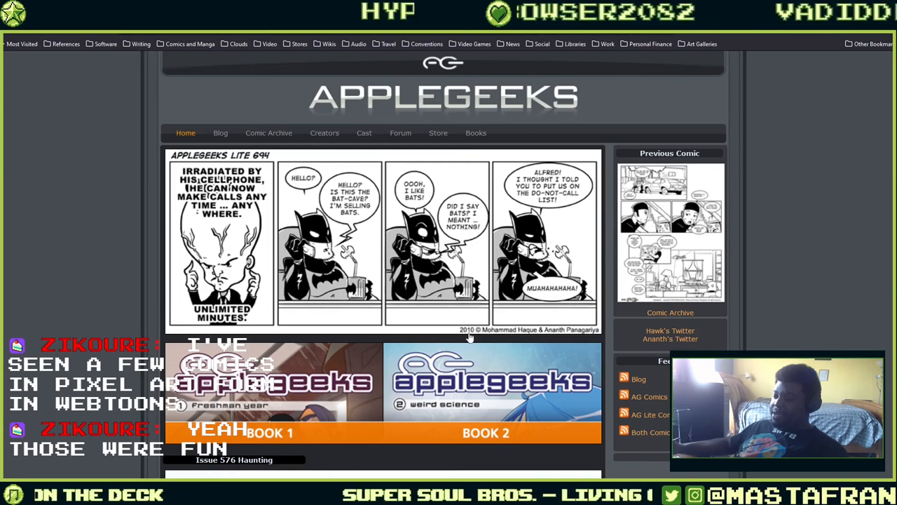
scroll(384, 316, "down", 3)
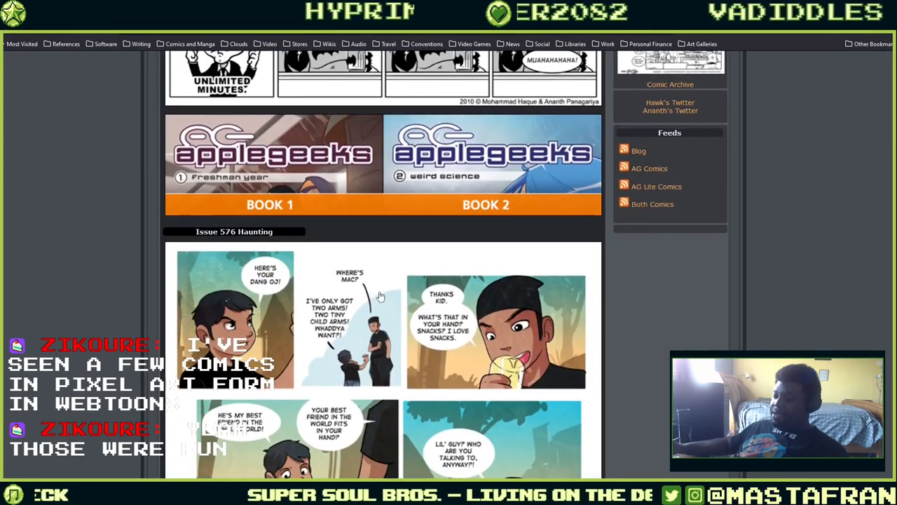
scroll(378, 299, "down", 4)
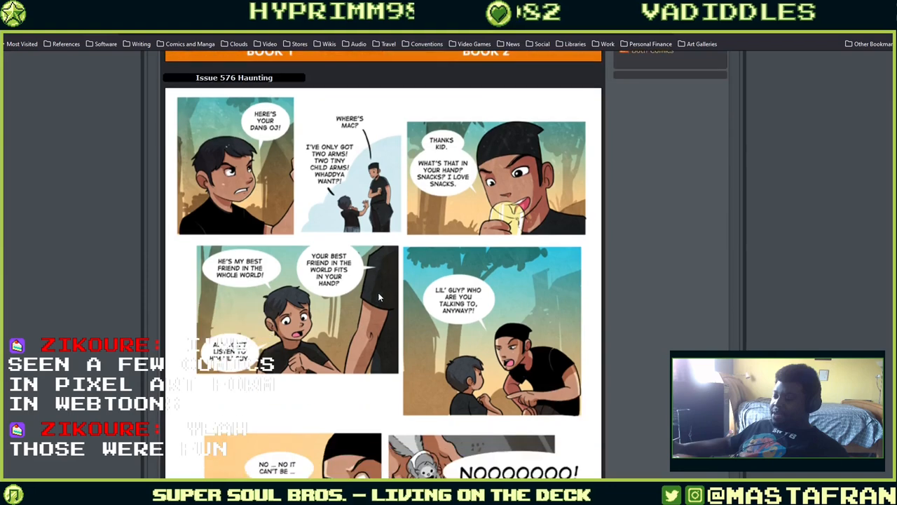
scroll(388, 290, "down", 3)
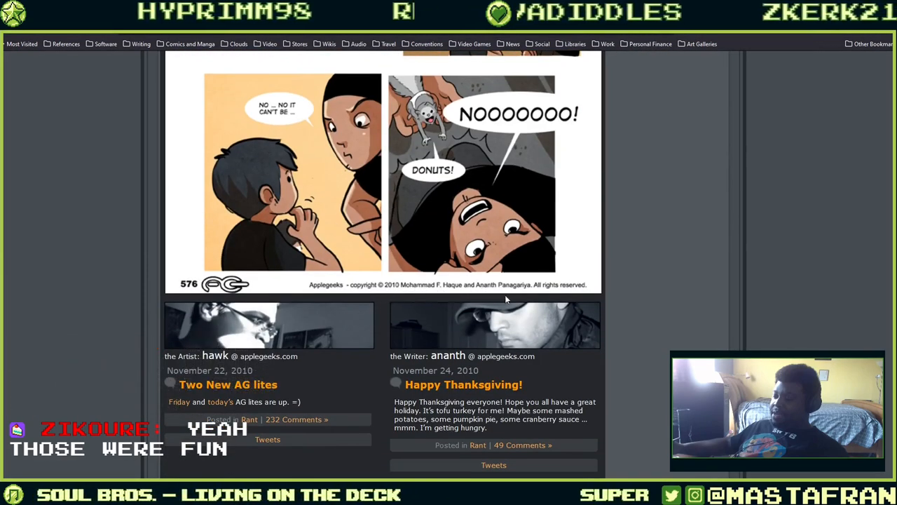
scroll(650, 257, "up", 1)
scroll(650, 257, "up", 11)
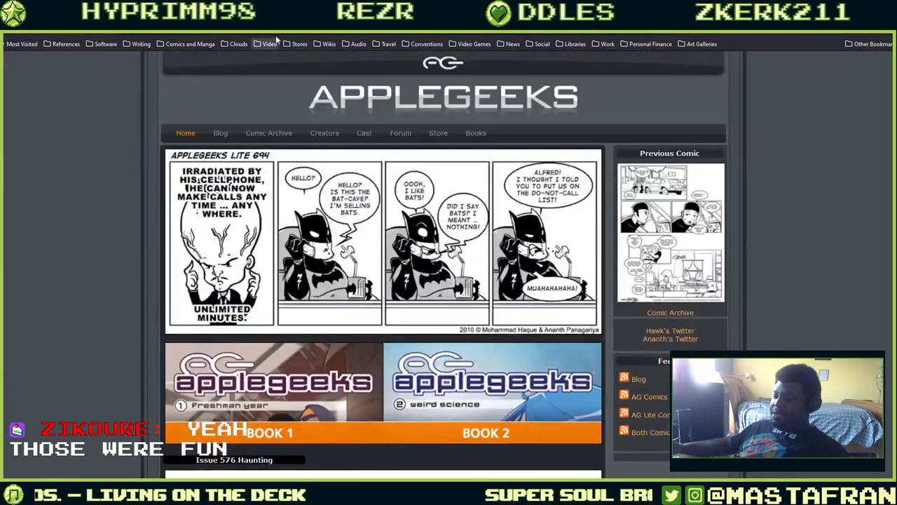
Search the web for "8-bit theater" and open the Nuklear Power 8-Bit Theater site from the results
left_click(247, 31)
type("8-bi")
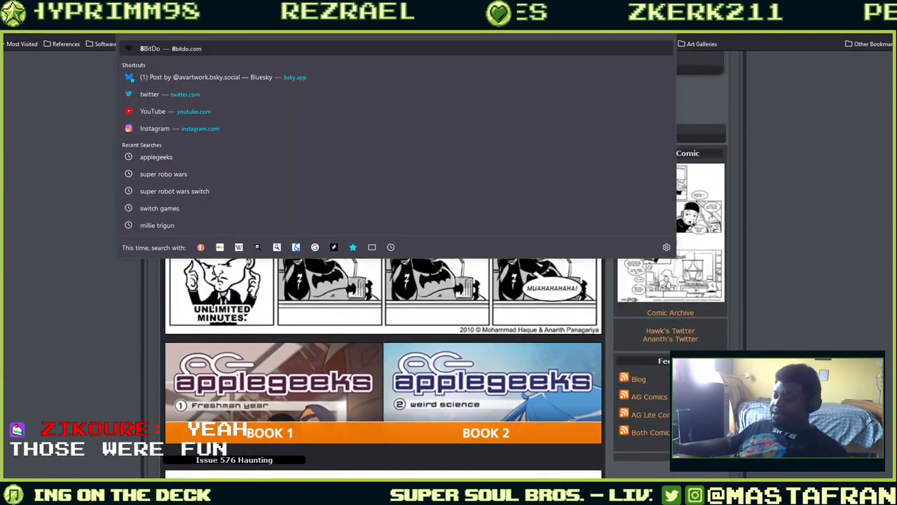
type("t theater")
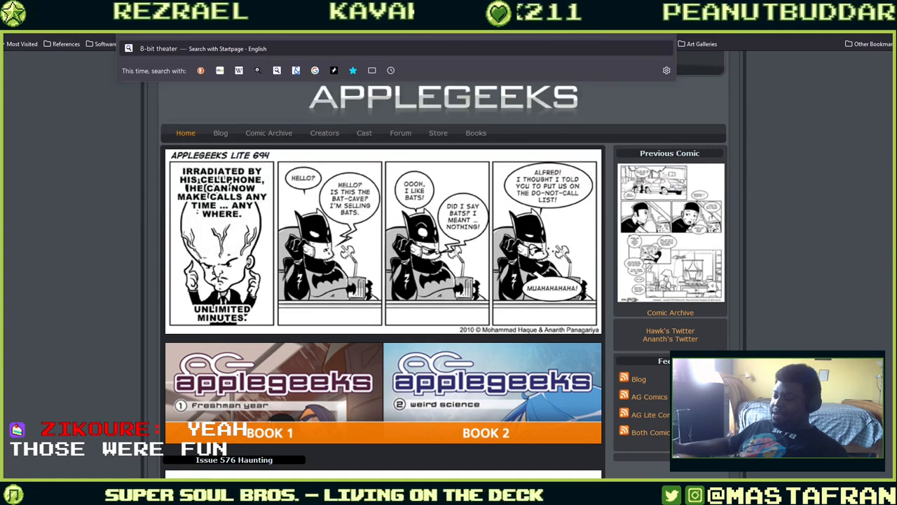
key("Return")
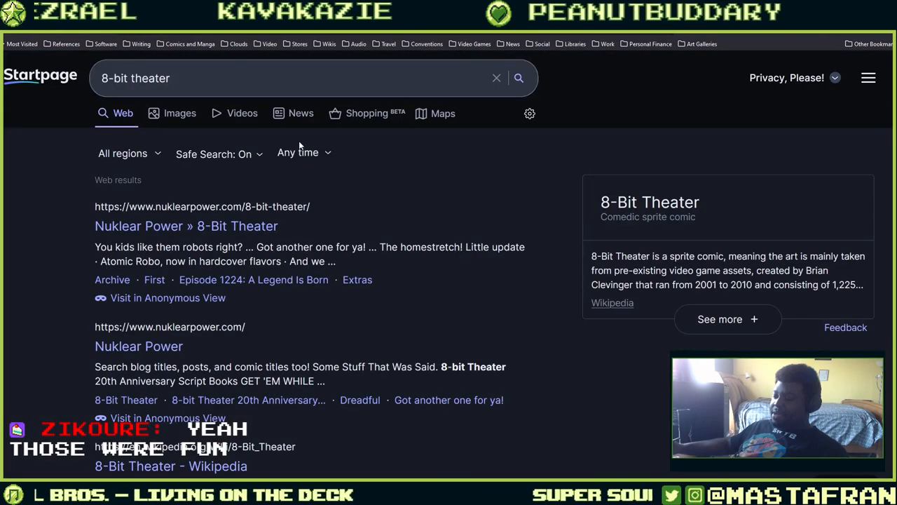
left_click(211, 228)
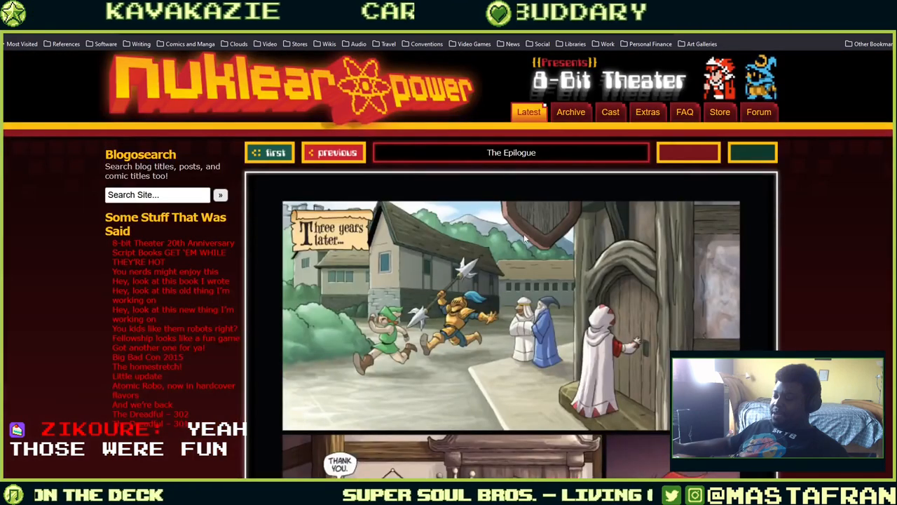
Look through the whole 8-Bit Theater page "The Epilogue" and return to its beginning
scroll(766, 254, "down", 5)
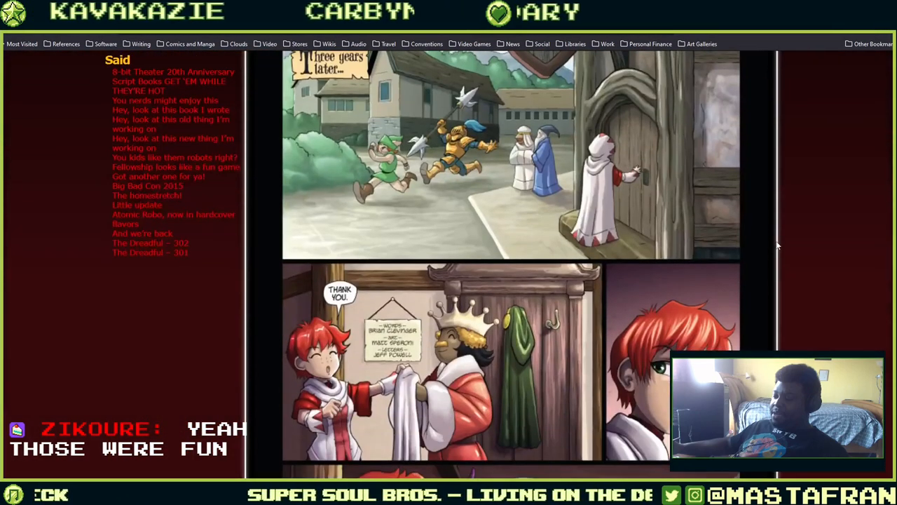
scroll(780, 229, "down", 7)
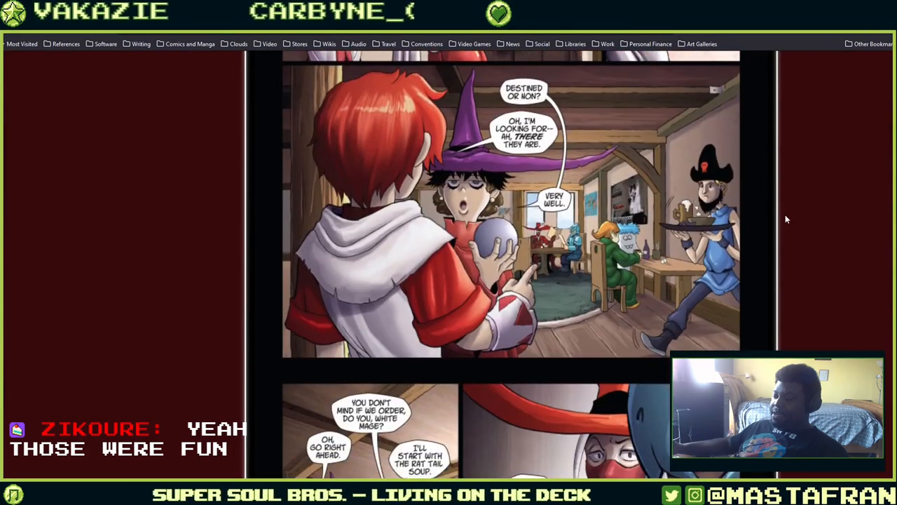
scroll(789, 215, "down", 10)
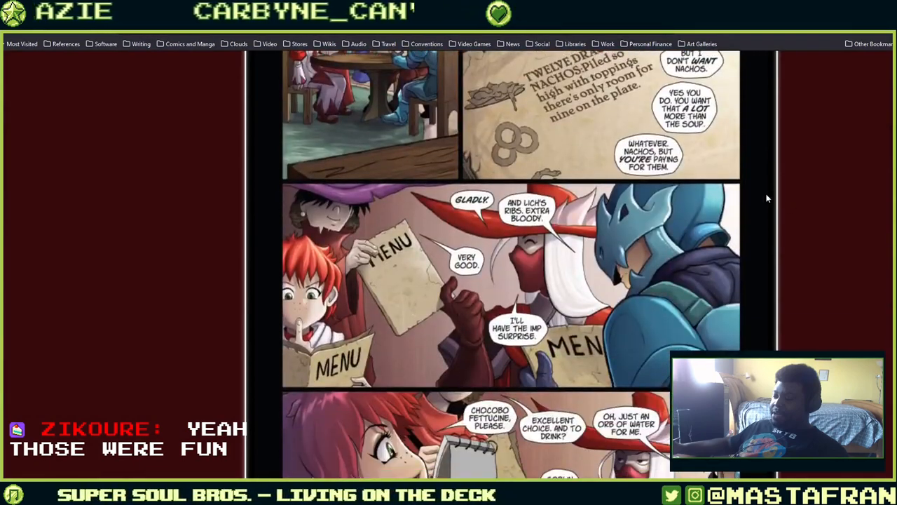
scroll(712, 196, "down", 10)
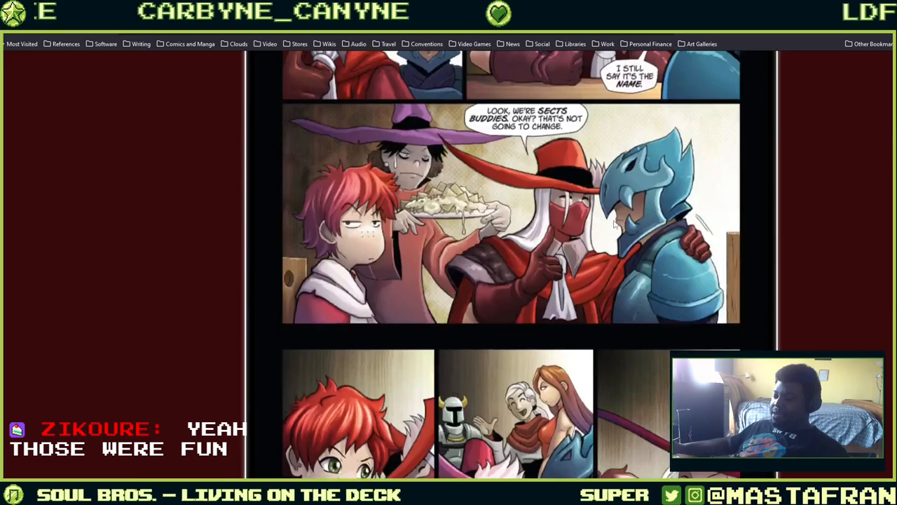
scroll(621, 201, "down", 10)
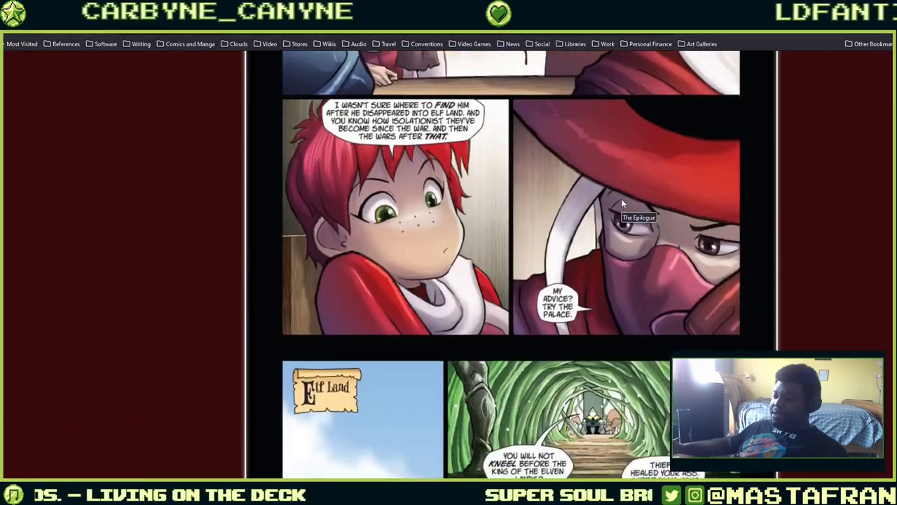
scroll(626, 194, "down", 10)
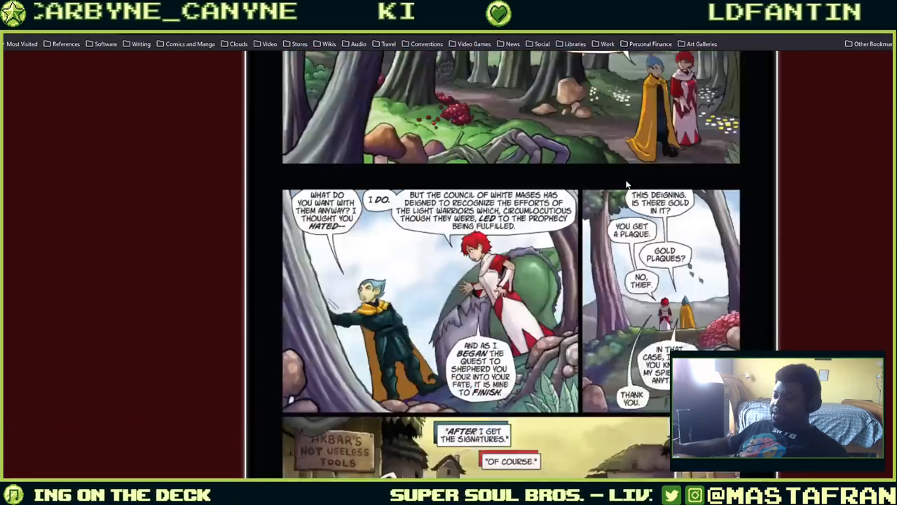
scroll(542, 219, "down", 10)
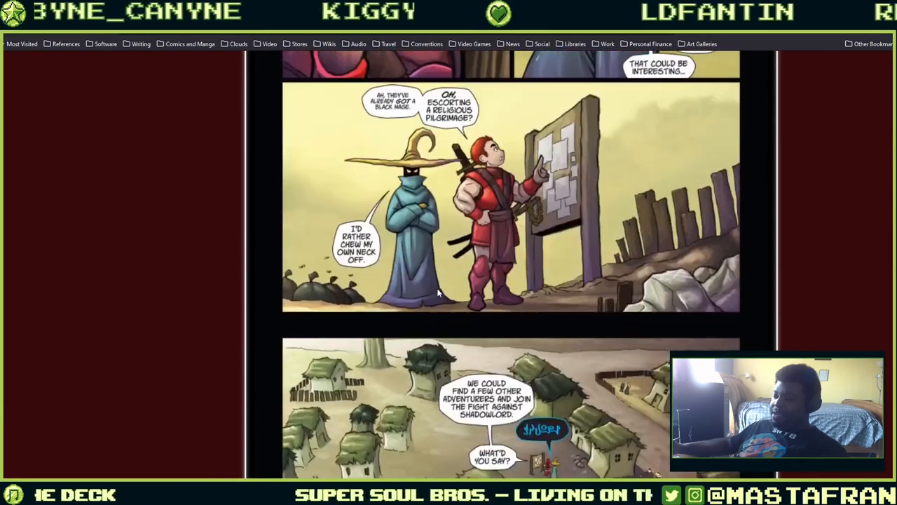
scroll(435, 272, "down", 3)
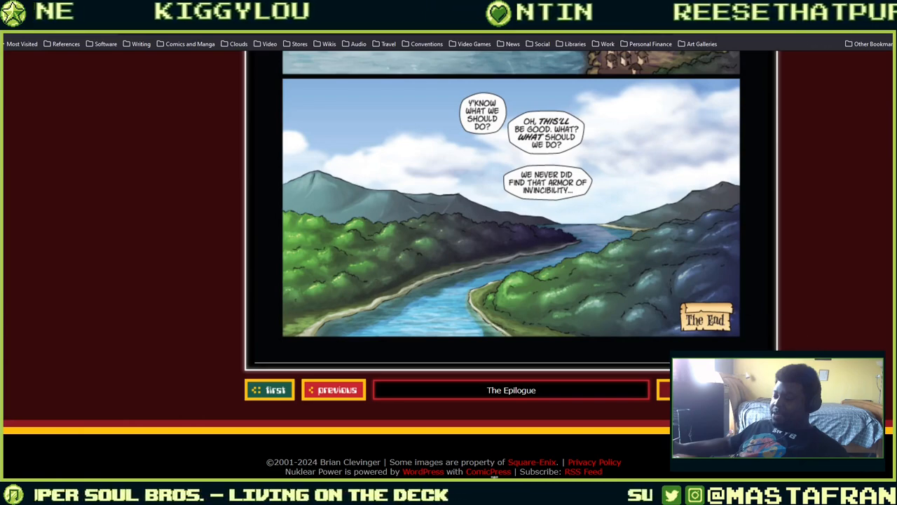
left_click_drag(891, 435, 854, 60)
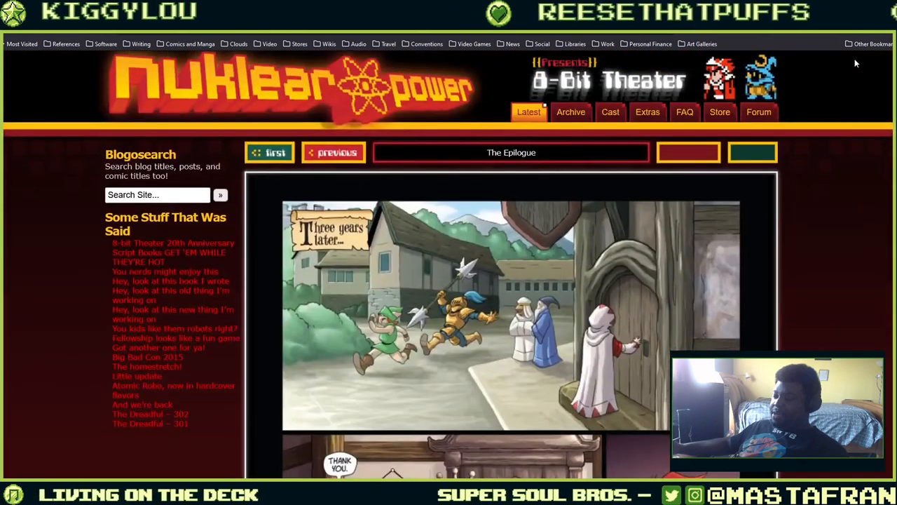
Open the Nuklear Power home page and view the post about the 8-bit Theater 20th Anniversary Script Books
left_click(224, 96)
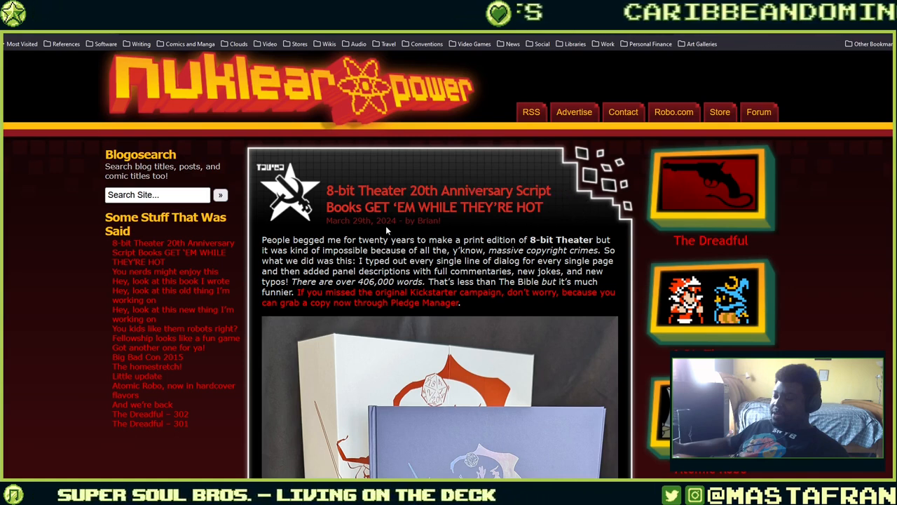
scroll(385, 225, "down", 4)
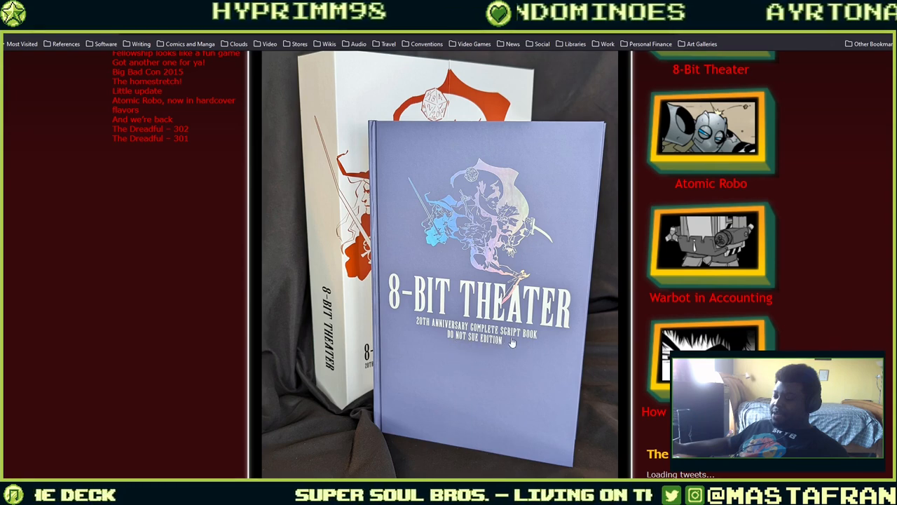
Look through the script book photos and the neighbouring posts on the Nuklear Power home page, including the "Bad Moons Rising" book post
scroll(532, 336, "down", 3)
scroll(533, 336, "down", 1)
scroll(545, 316, "down", 4)
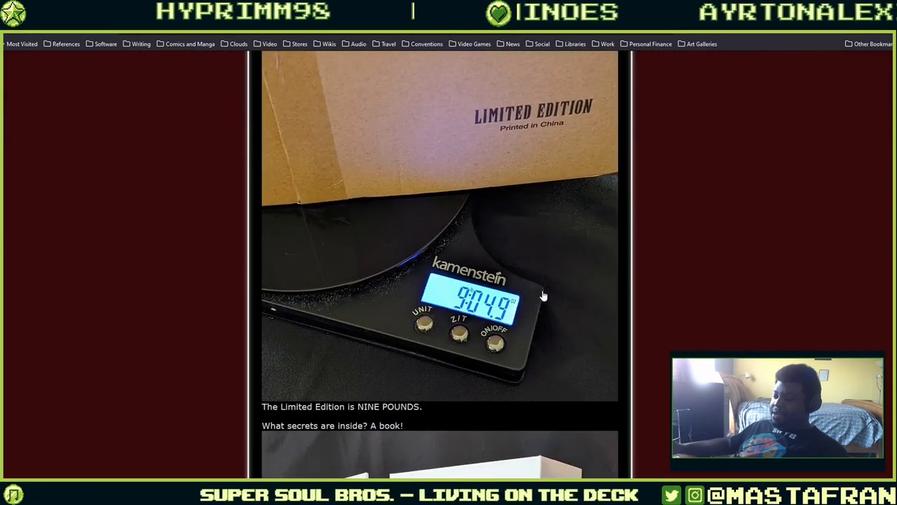
scroll(555, 291, "down", 1)
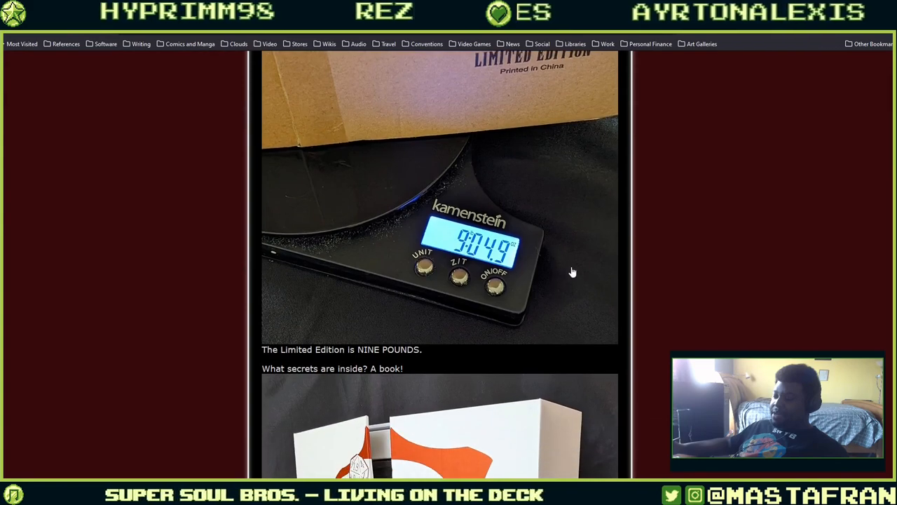
scroll(501, 248, "down", 3)
scroll(505, 246, "down", 3)
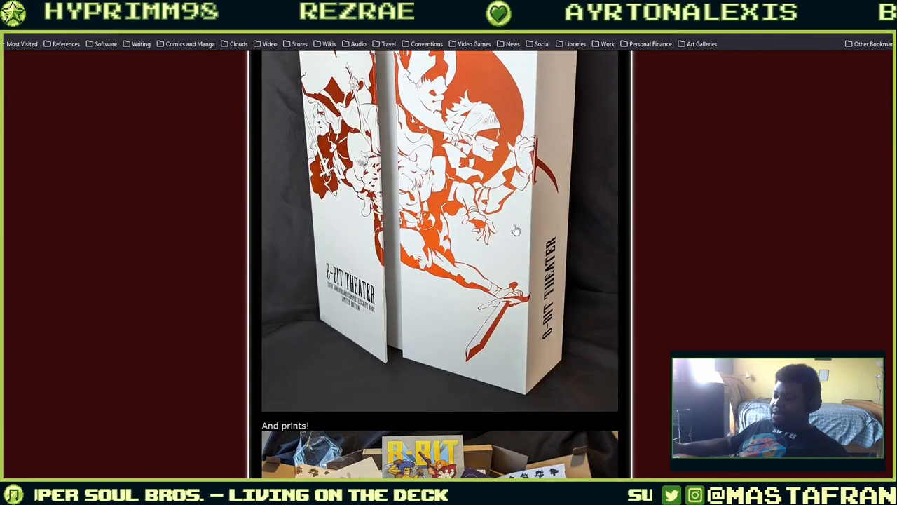
scroll(516, 219, "down", 9)
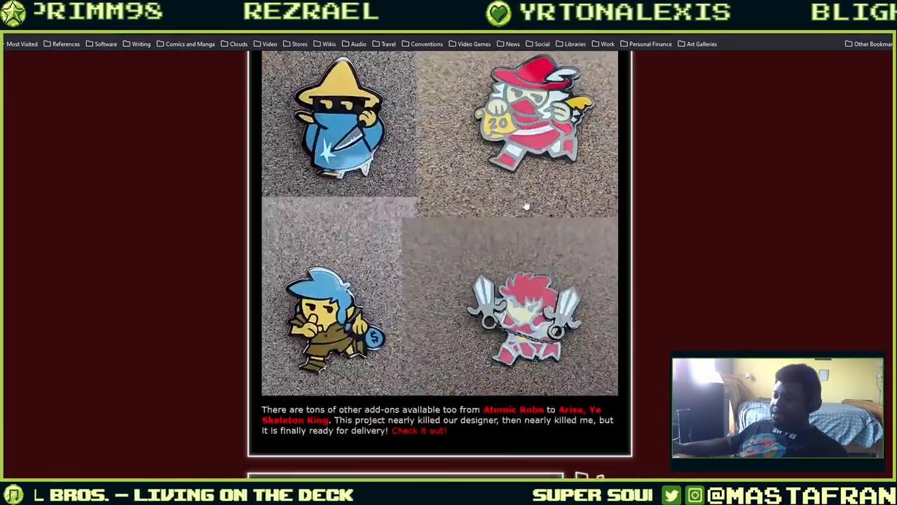
scroll(510, 210, "up", 20)
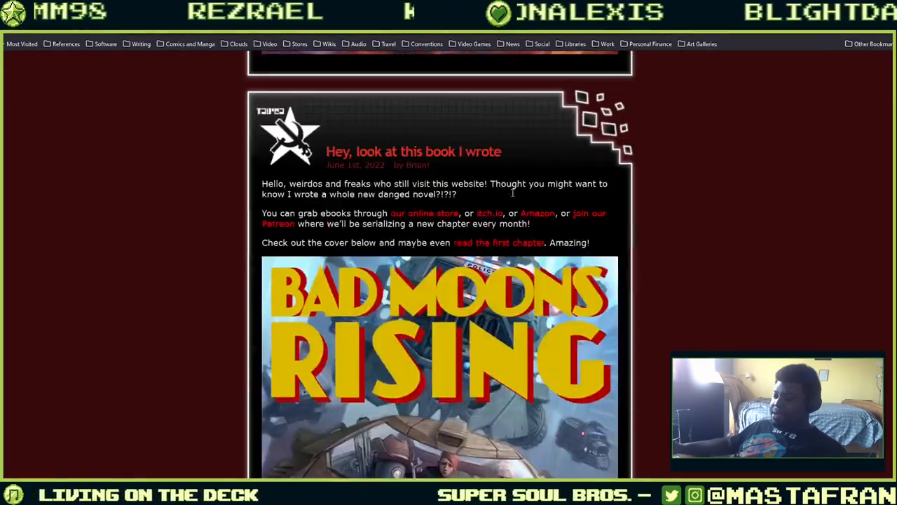
scroll(514, 193, "down", 3)
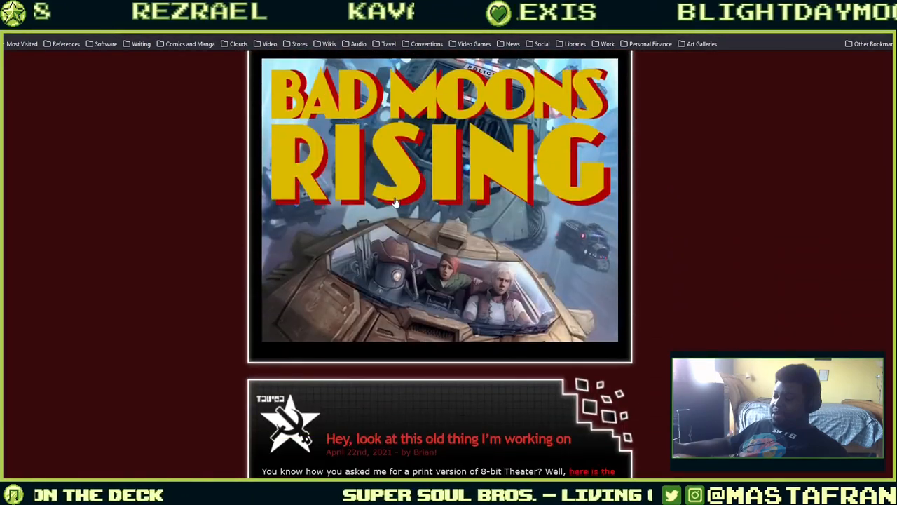
scroll(395, 202, "down", 15)
scroll(400, 181, "up", 8)
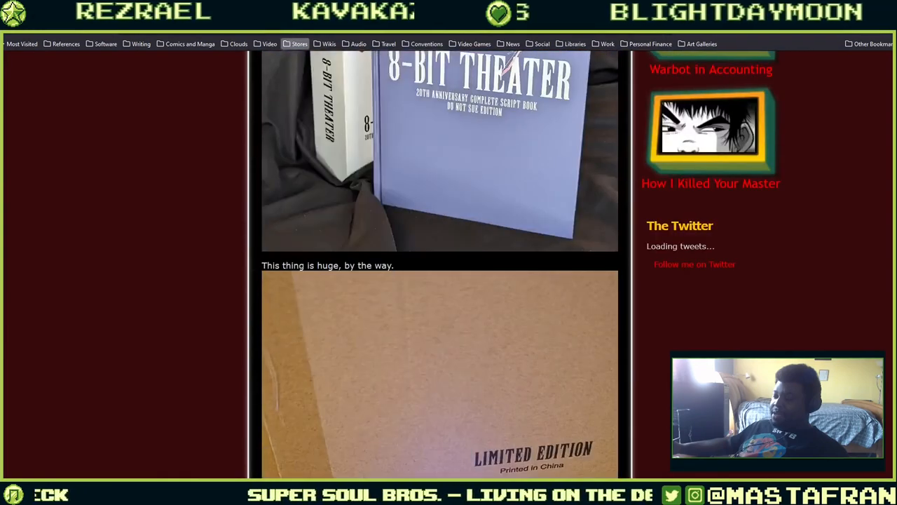
Search the web for "vgcats", open the VG Cats site from the results and confirm being over 18
key("ctrl+l")
type("vgcats")
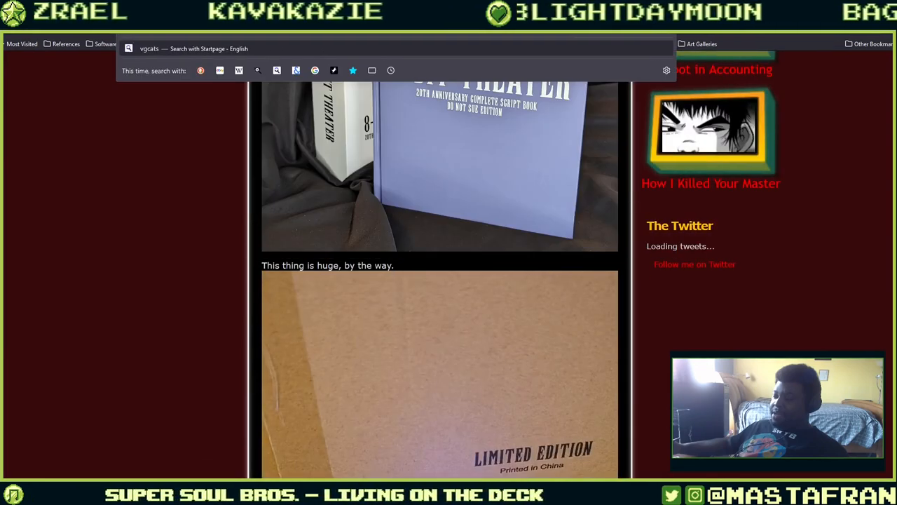
key("Return")
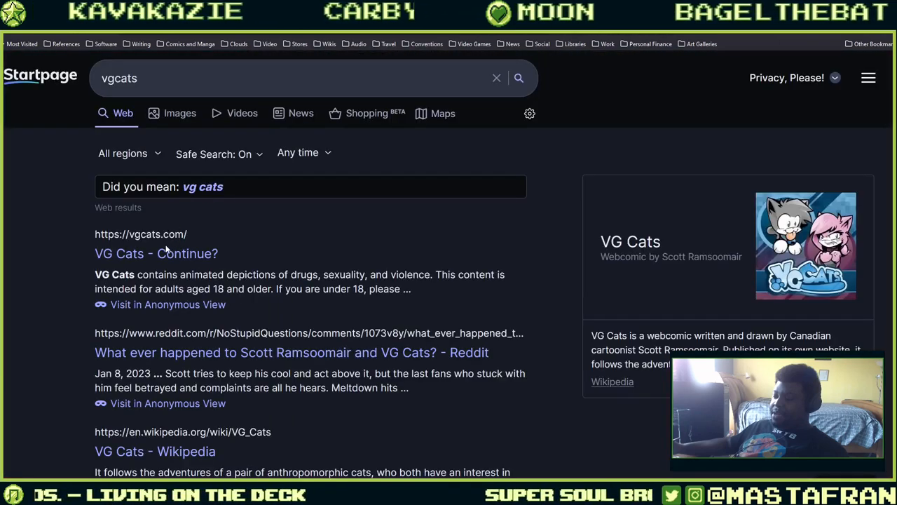
left_click(163, 255)
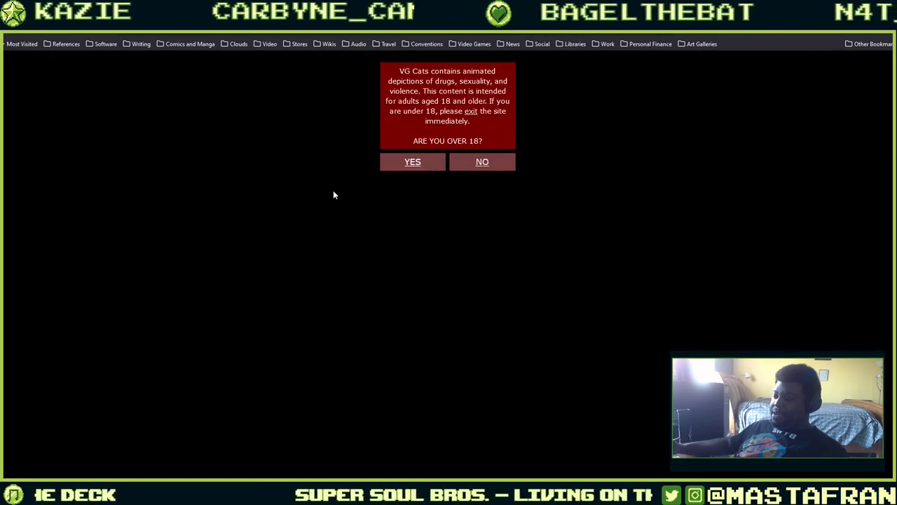
left_click(406, 163)
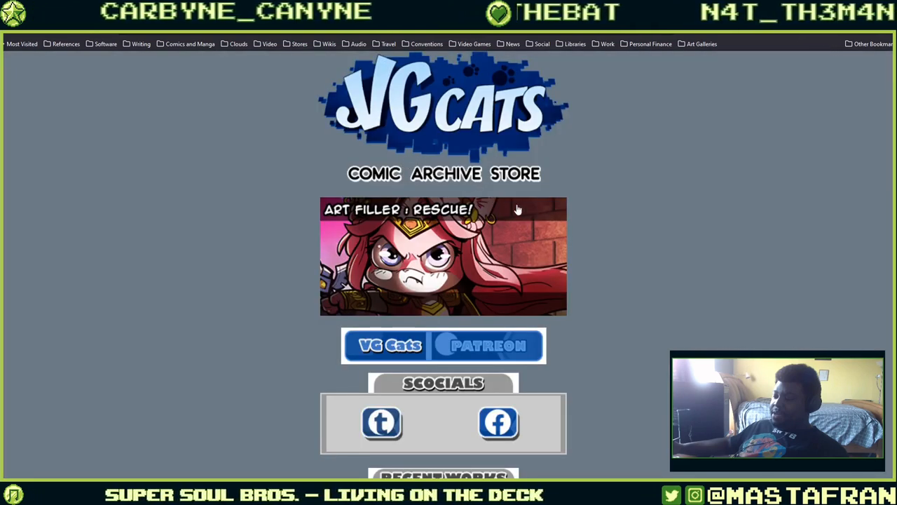
Look through the updates on the VG Cats home page and view the "Art Filler : Rescue!" comic
scroll(515, 257, "down", 15)
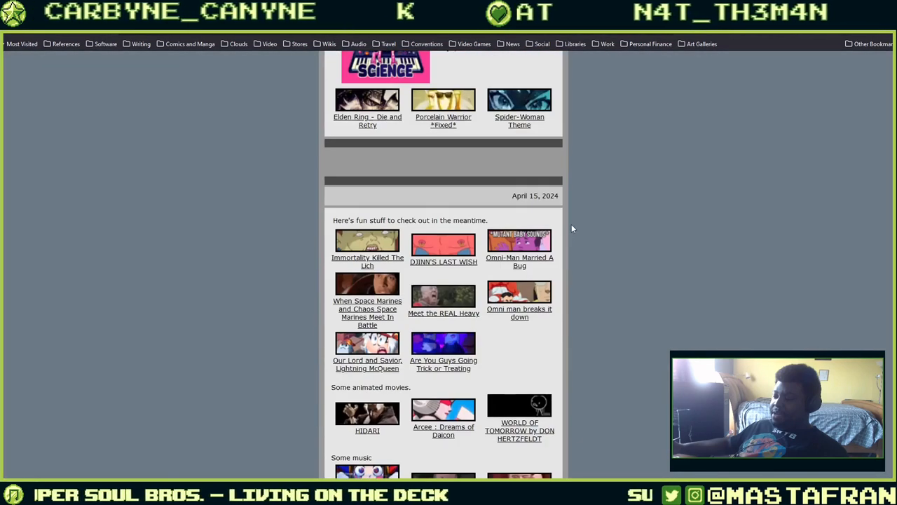
scroll(579, 197, "down", 4)
scroll(579, 194, "up", 10)
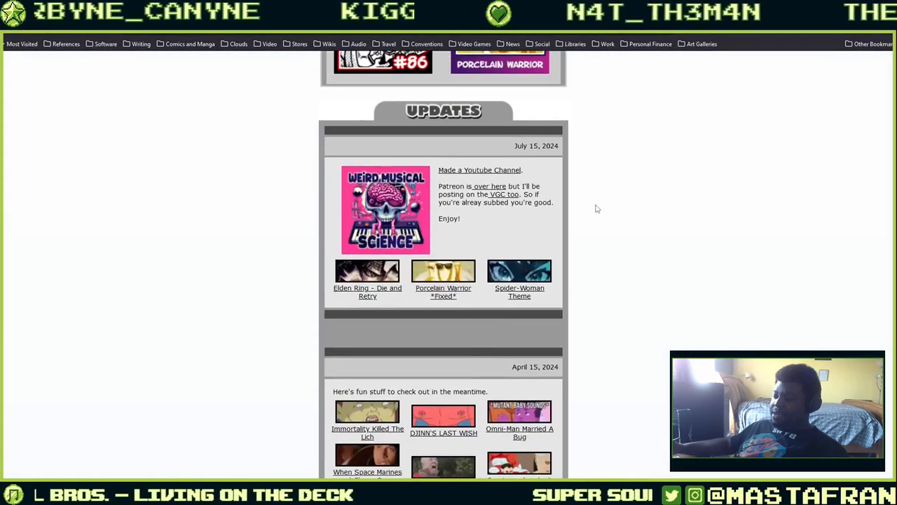
scroll(582, 207, "up", 5)
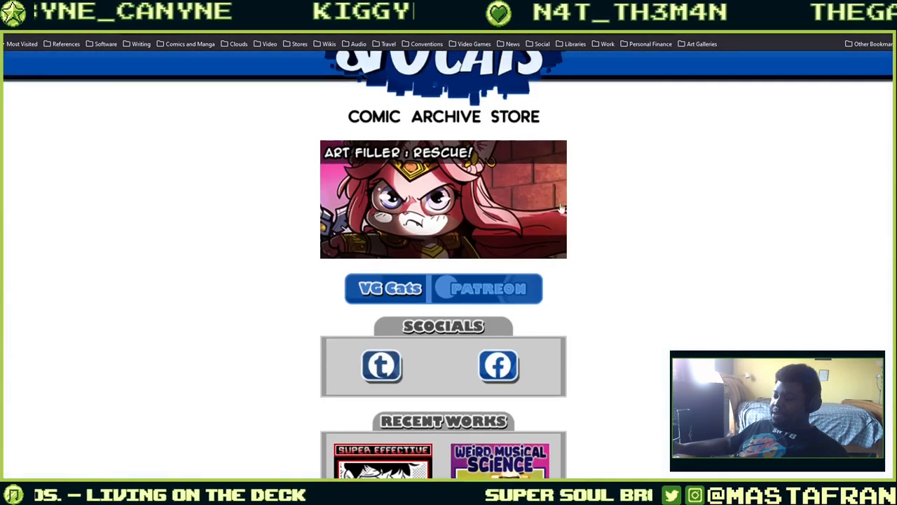
left_click(408, 213)
scroll(750, 210, "down", 5)
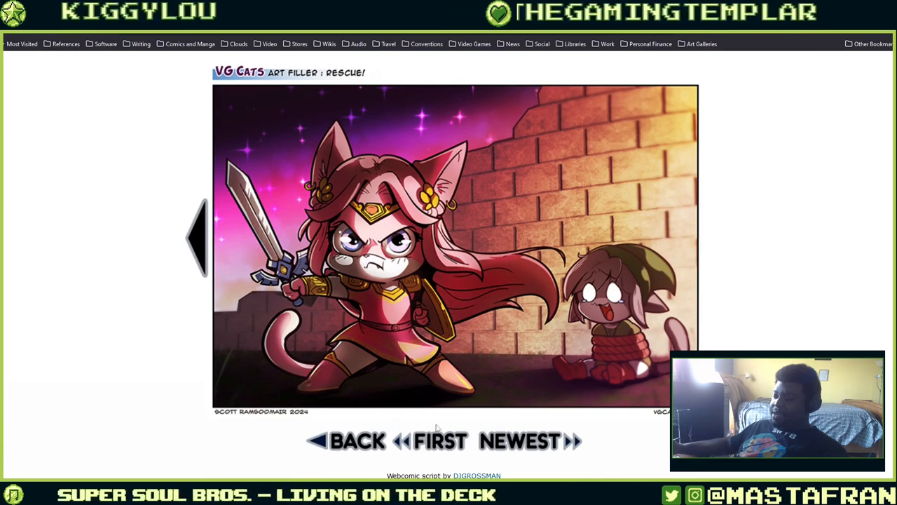
Go back one comic to VG Cats #386 "Suspicious Individual" and read it through
left_click(364, 446)
scroll(747, 278, "down", 2)
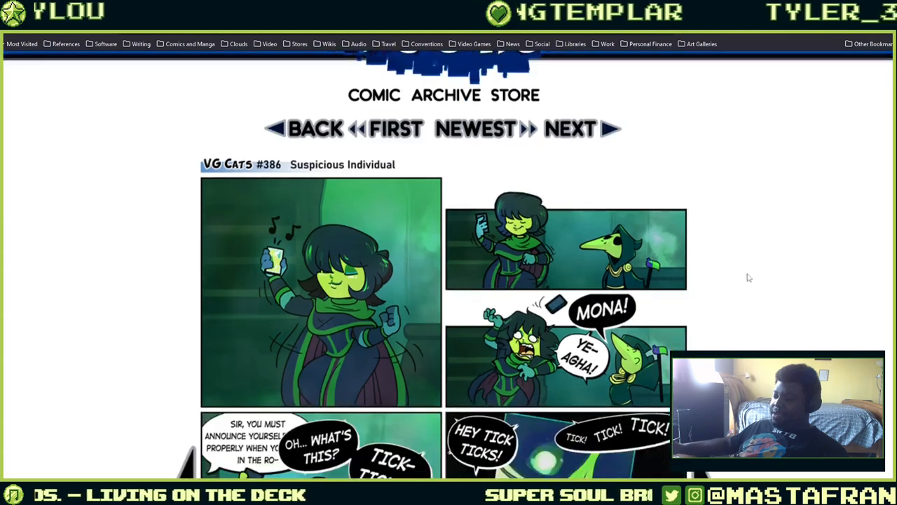
scroll(747, 279, "down", 2)
scroll(751, 265, "down", 4)
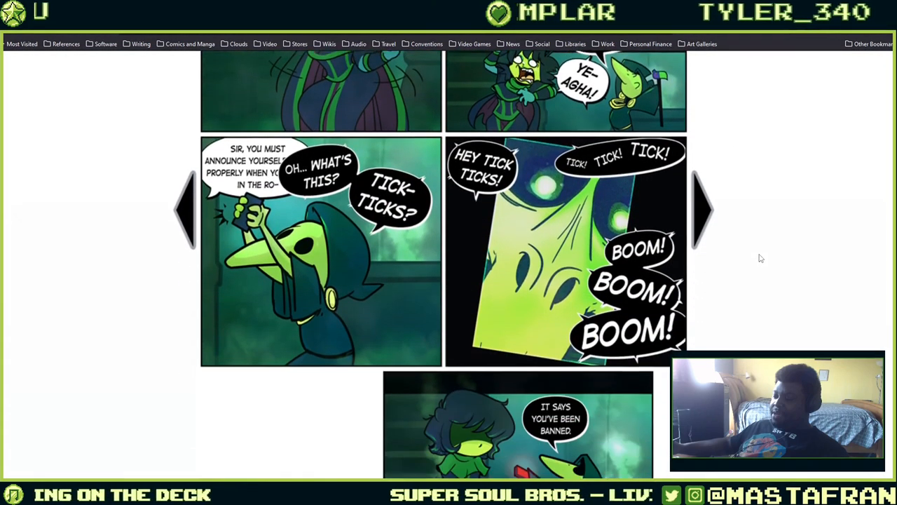
scroll(760, 258, "down", 1)
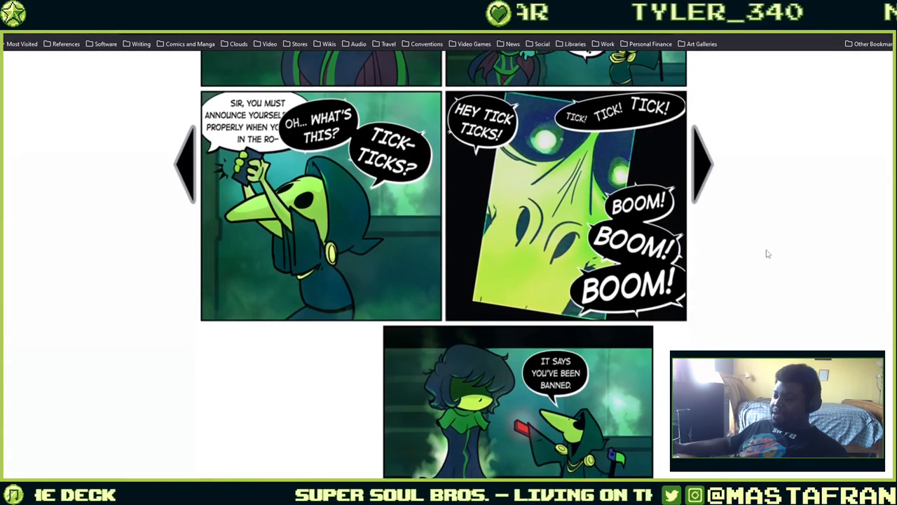
scroll(790, 238, "down", 3)
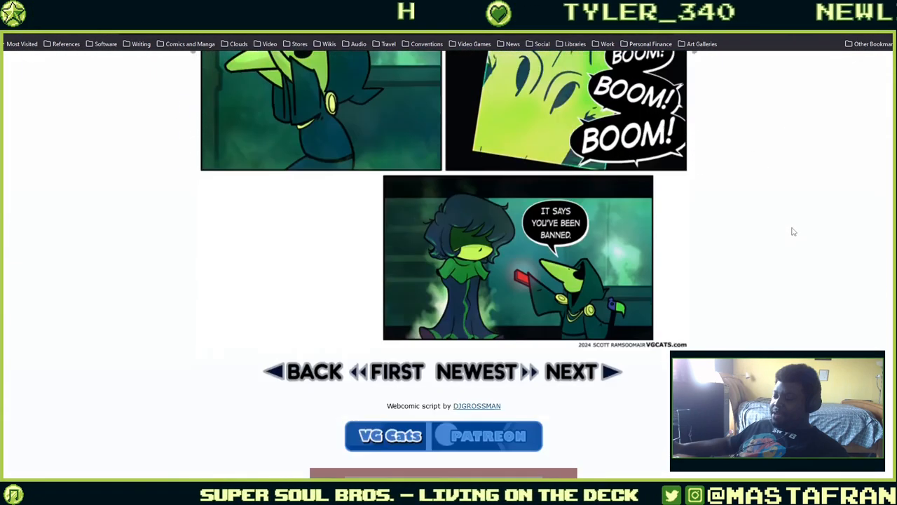
scroll(790, 231, "up", 6)
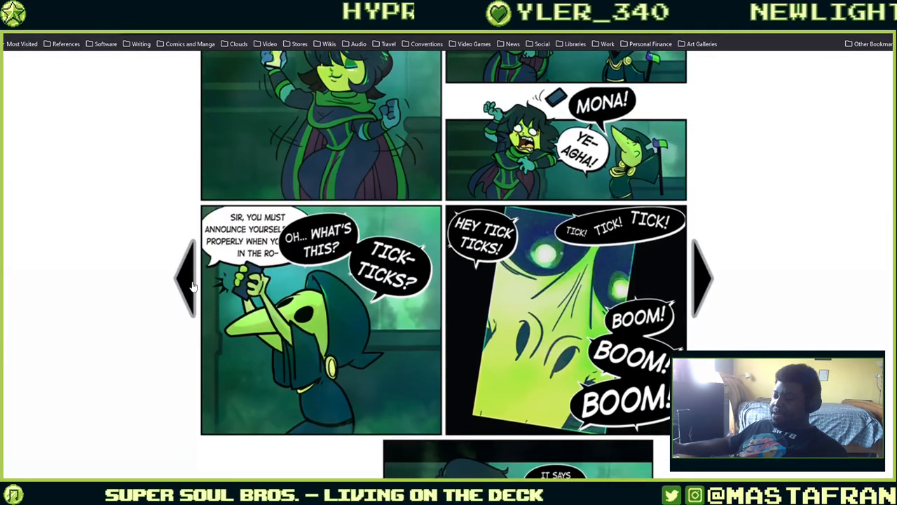
Go back to VG Cats #385 "About" and read the comic to its last panel
left_click(190, 284)
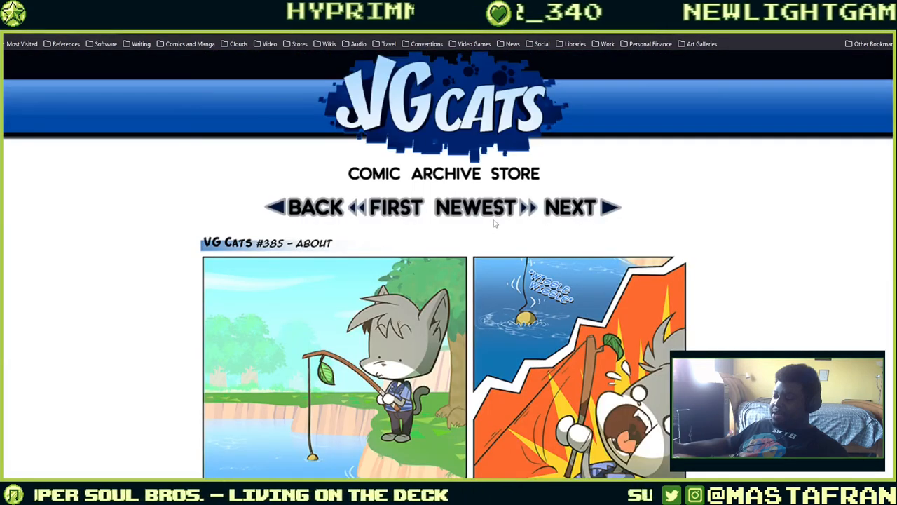
scroll(547, 174, "down", 9)
scroll(551, 165, "down", 15)
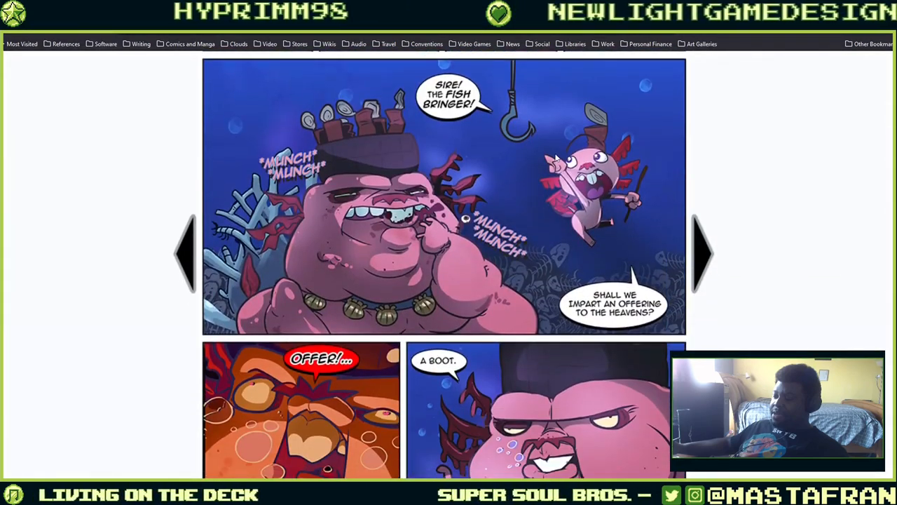
scroll(553, 154, "down", 7)
scroll(563, 139, "down", 15)
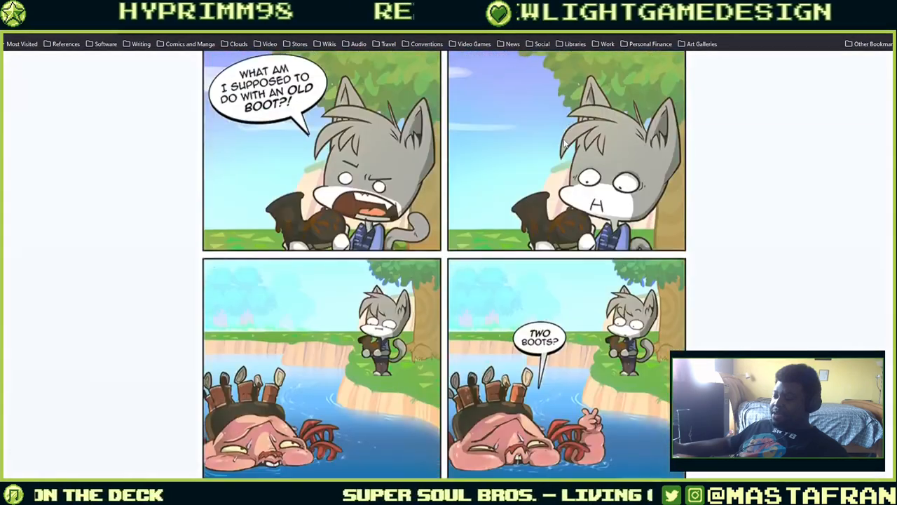
scroll(572, 132, "down", 1)
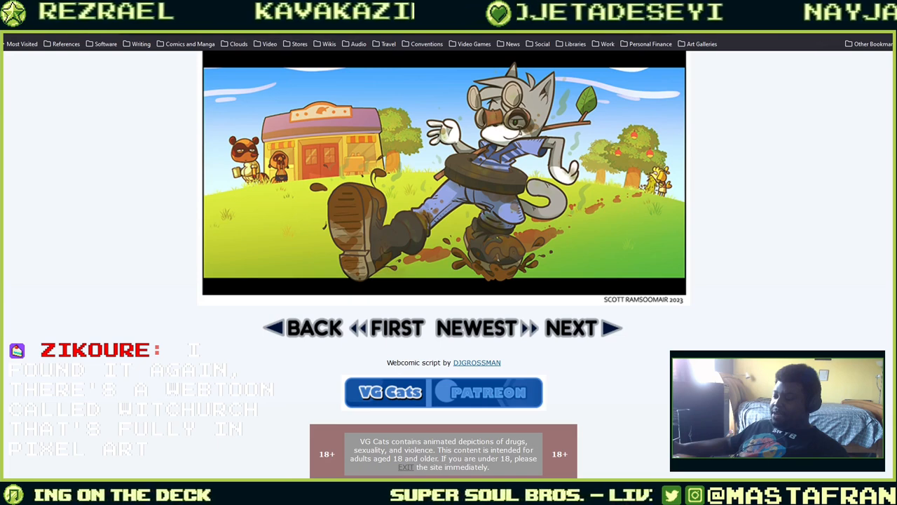
Search the web for "witchurch webtoon" and open the Witchurch series page on WEBTOON from the results
left_click(295, 28)
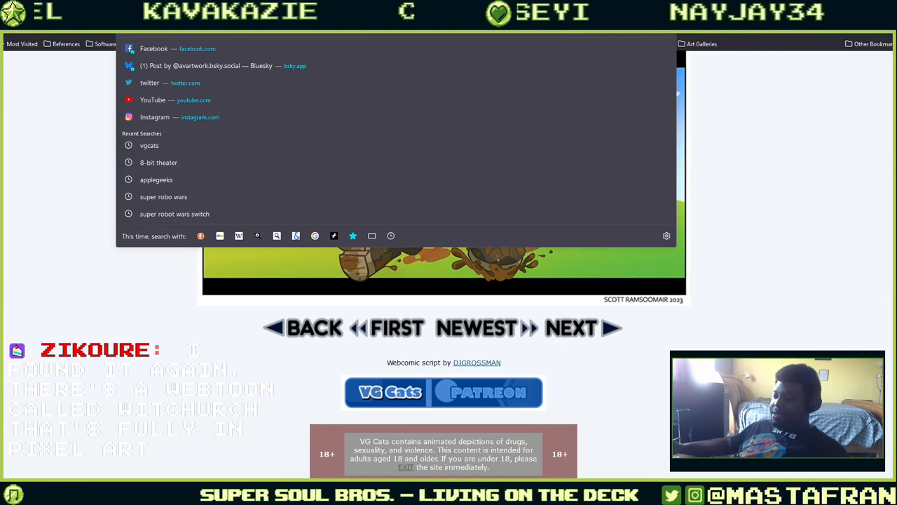
type("witch")
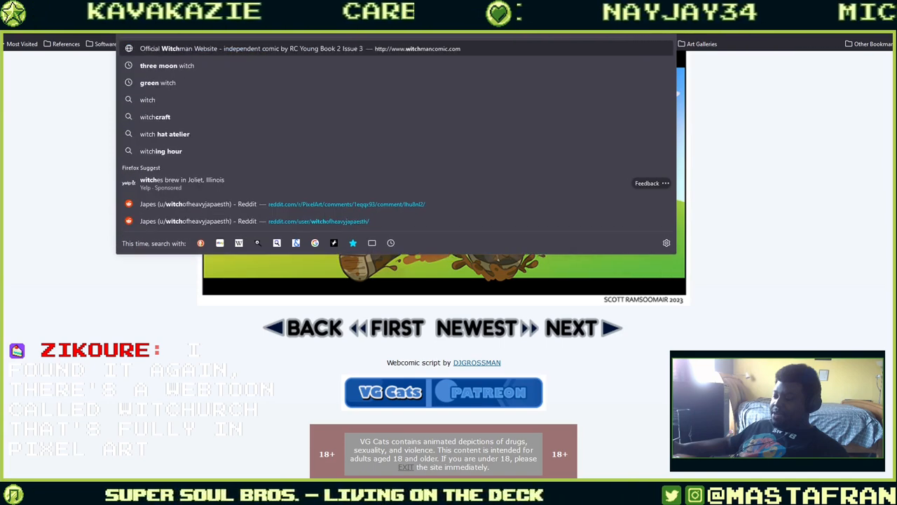
type("urch")
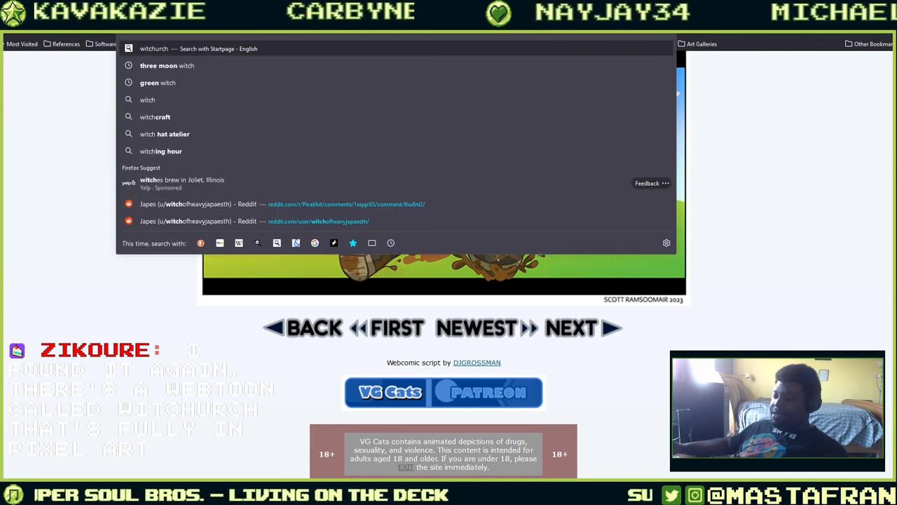
type(" webtoon")
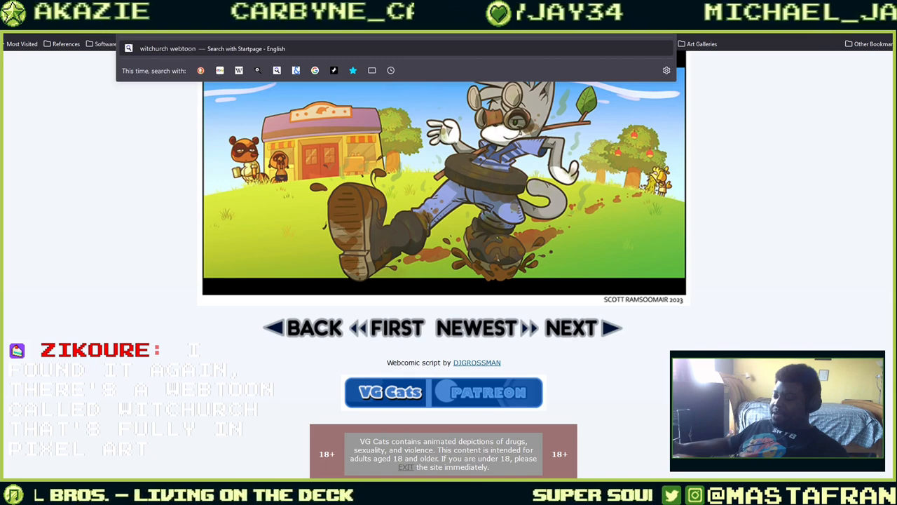
key("Return")
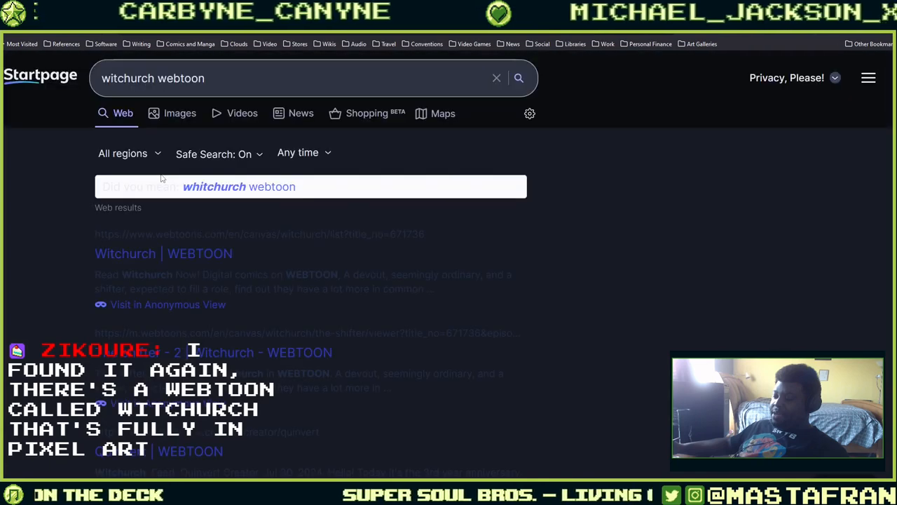
left_click(155, 253)
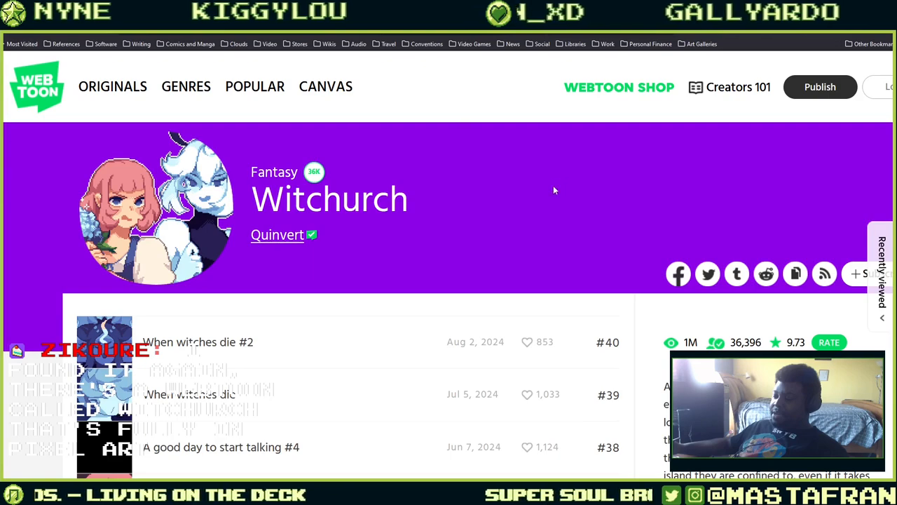
Look over the Witchurch episode list, try to subscribe to the series and dismiss the login dialog
scroll(602, 203, "down", 6)
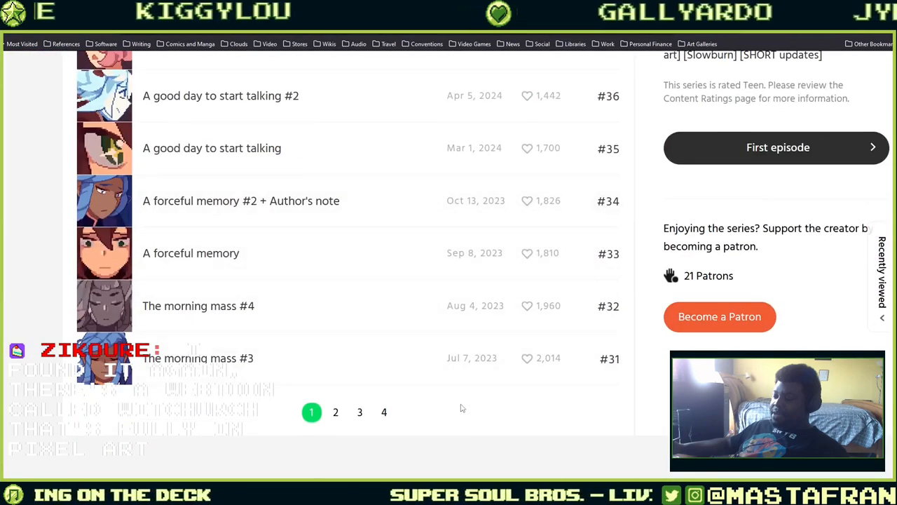
scroll(707, 158, "up", 5)
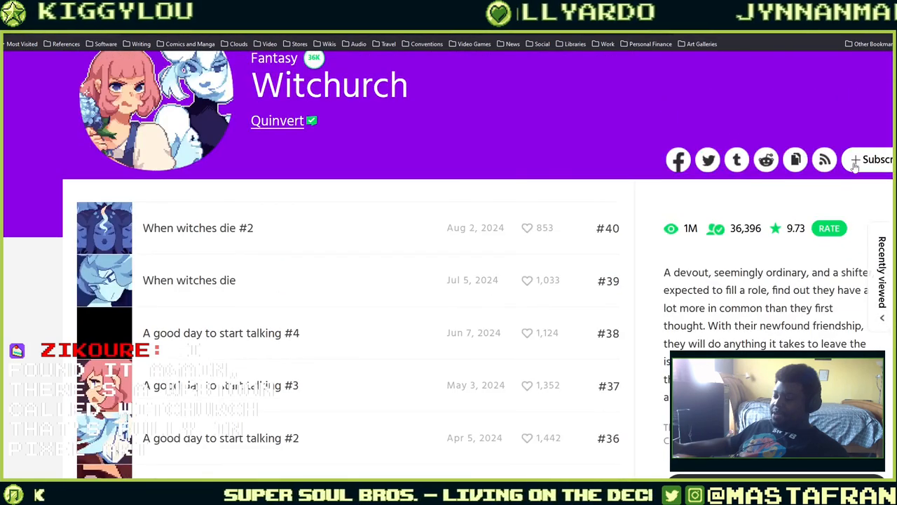
left_click(855, 161)
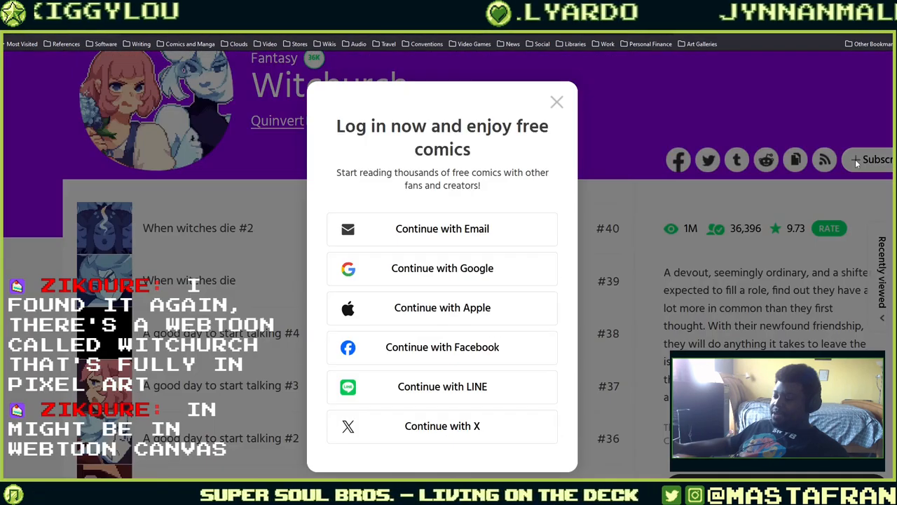
left_click(557, 103)
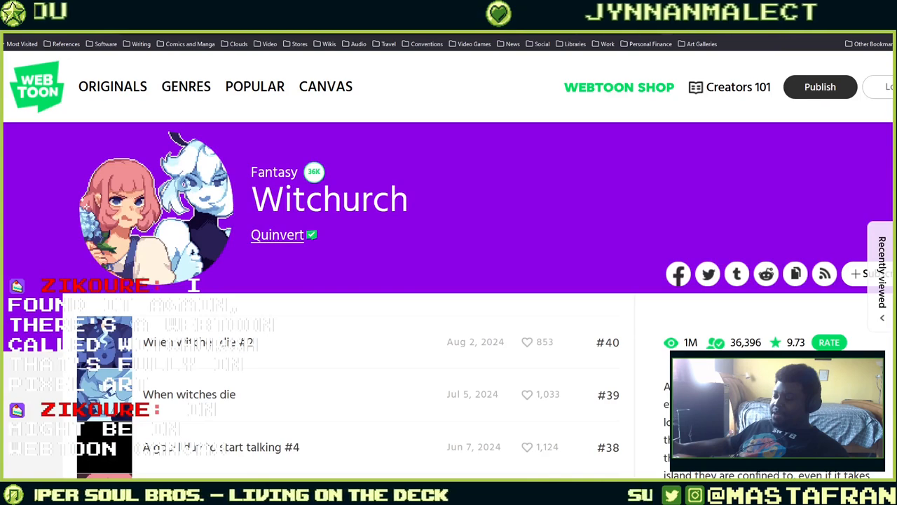
Bookmark the Witchurch series page in Other Bookmarks
key("ctrl+d")
left_click(618, 110)
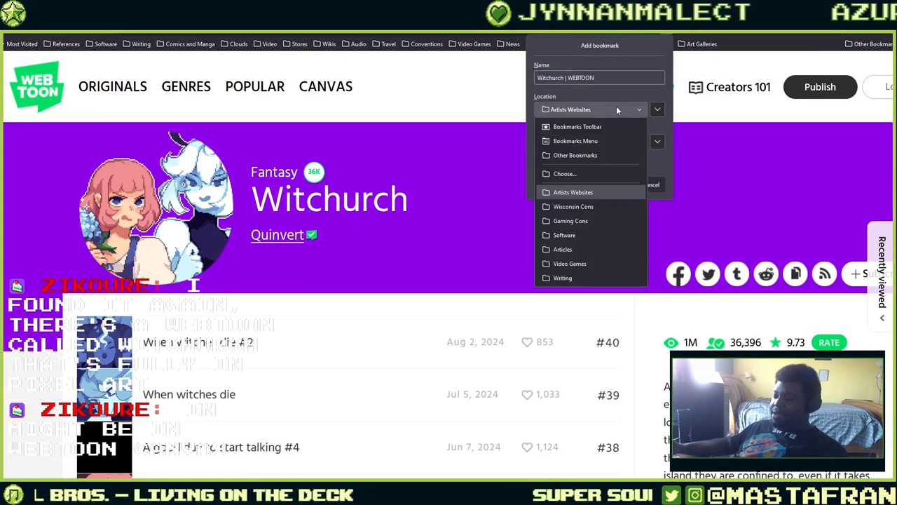
left_click(612, 156)
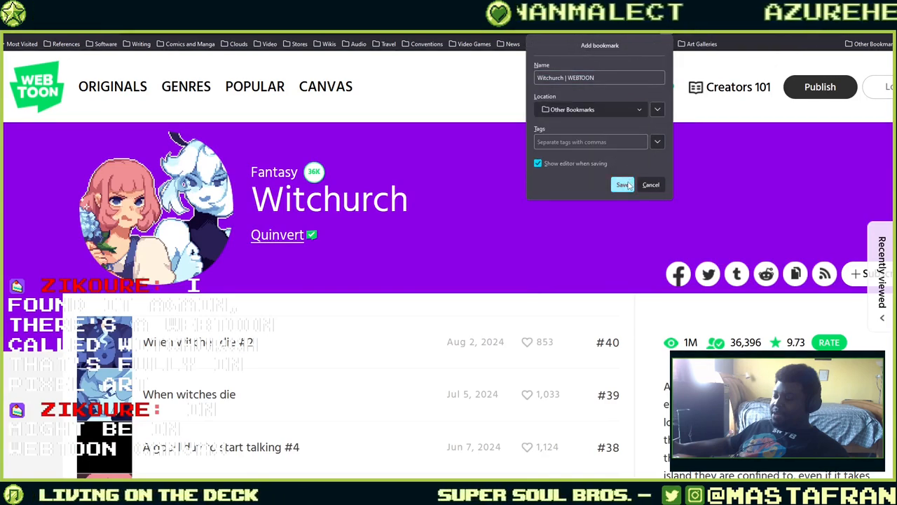
left_click(623, 185)
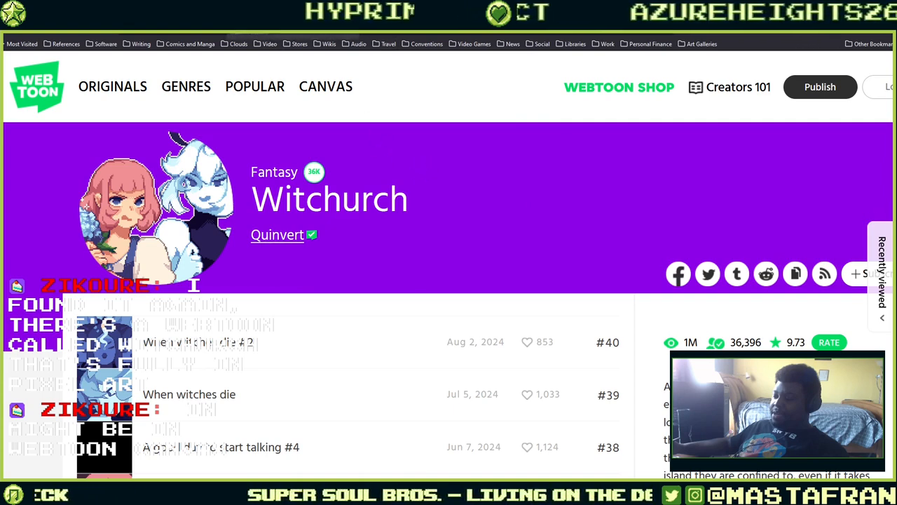
Browse the Witchurch episode list, then open episode #1 "Press ? to continue" in Manga OnlineViewer and read it to the end
scroll(272, 257, "down", 1)
scroll(273, 257, "down", 10)
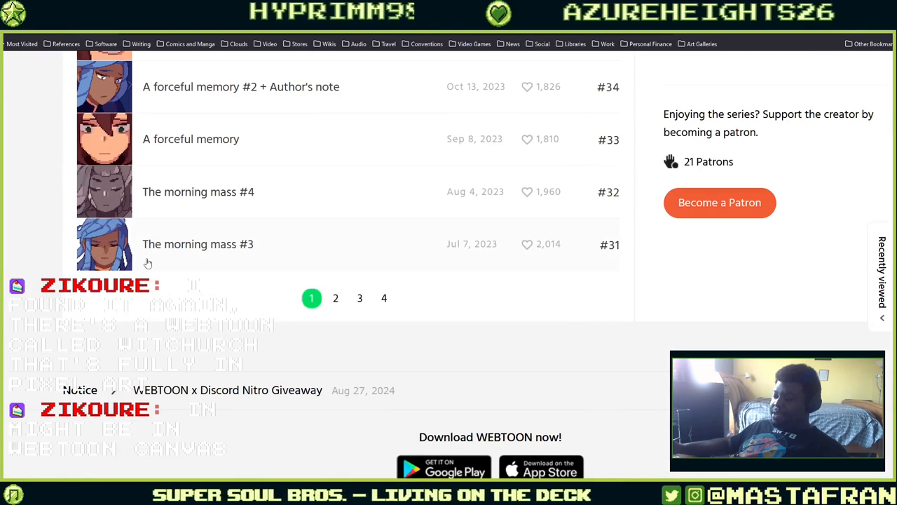
scroll(660, 272, "up", 6)
scroll(660, 272, "up", 1)
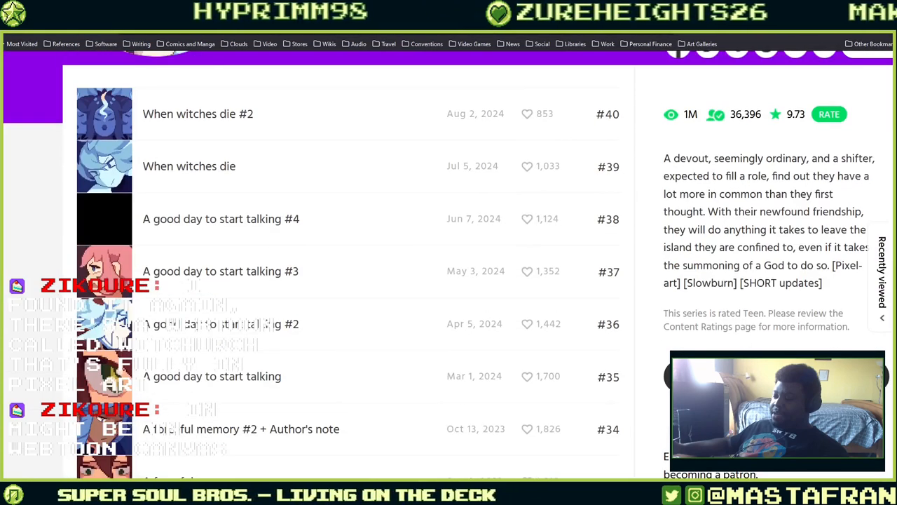
left_click(777, 376)
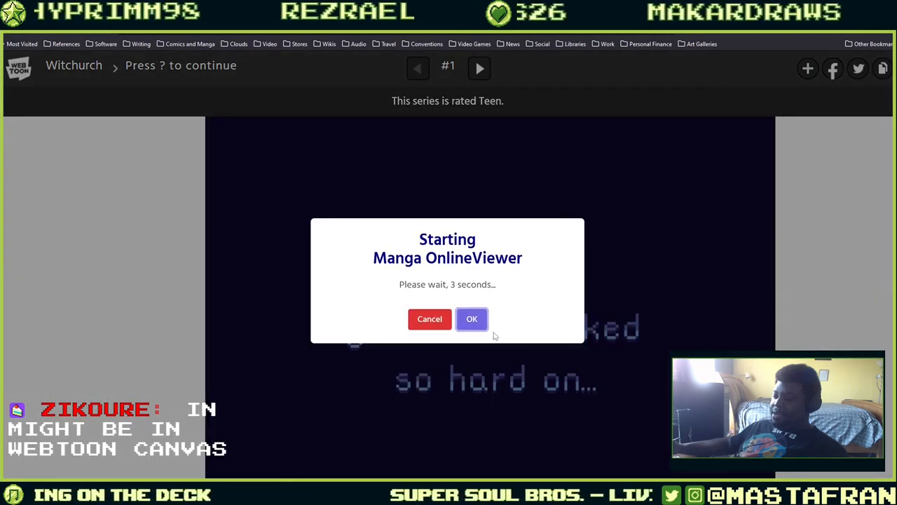
left_click(471, 319)
scroll(524, 300, "down", 10)
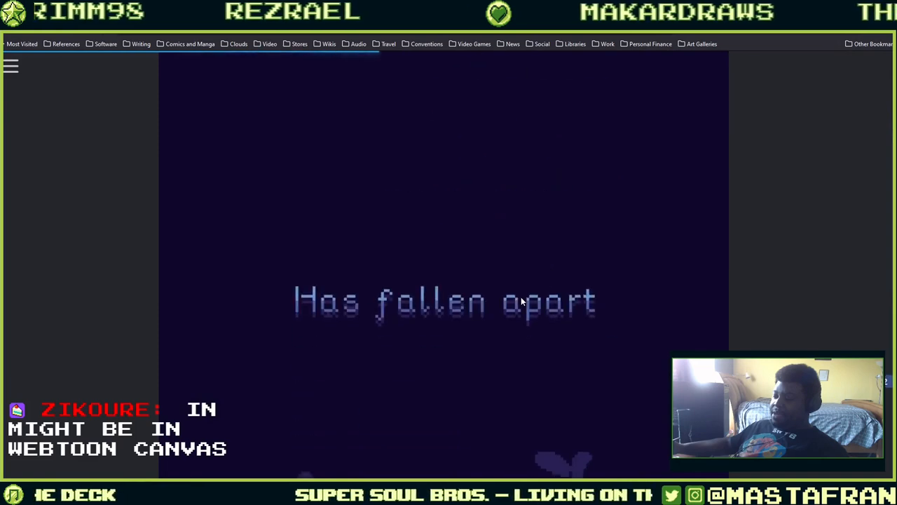
scroll(527, 284, "down", 3)
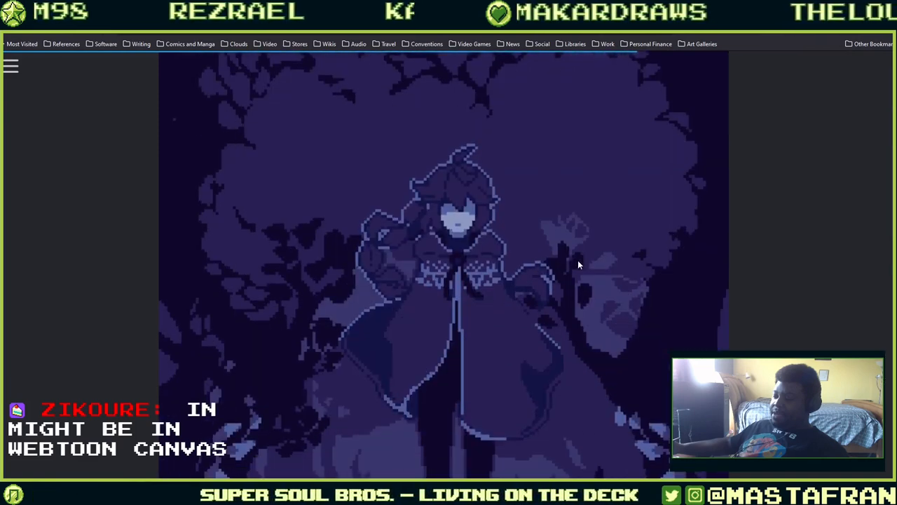
scroll(595, 266, "down", 3)
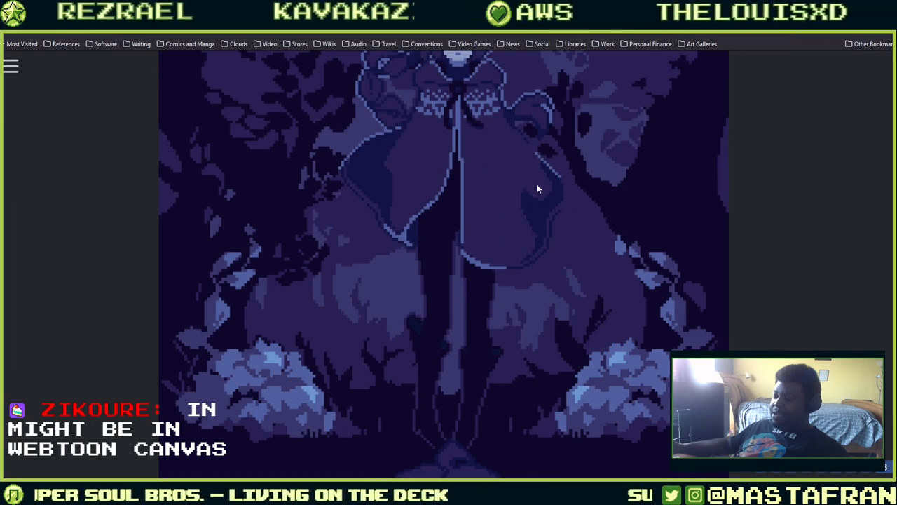
scroll(601, 210, "down", 6)
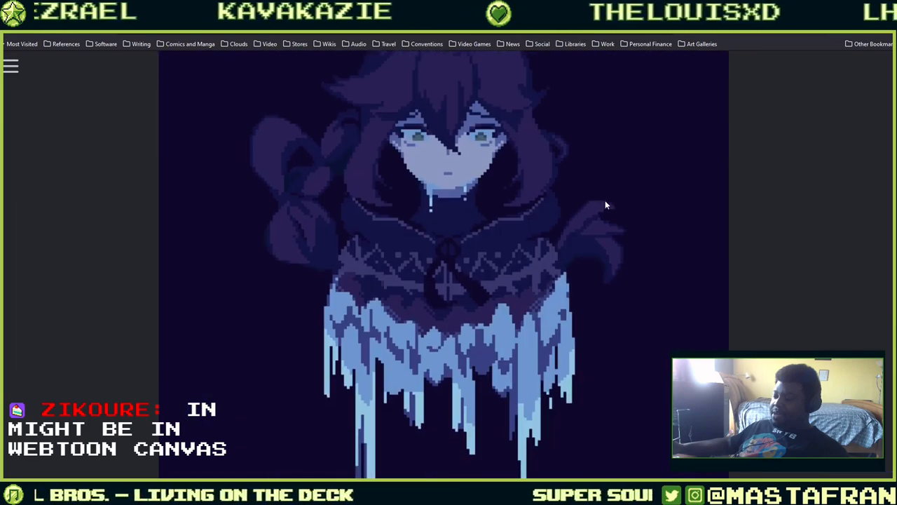
scroll(602, 198, "down", 4)
scroll(600, 190, "down", 10)
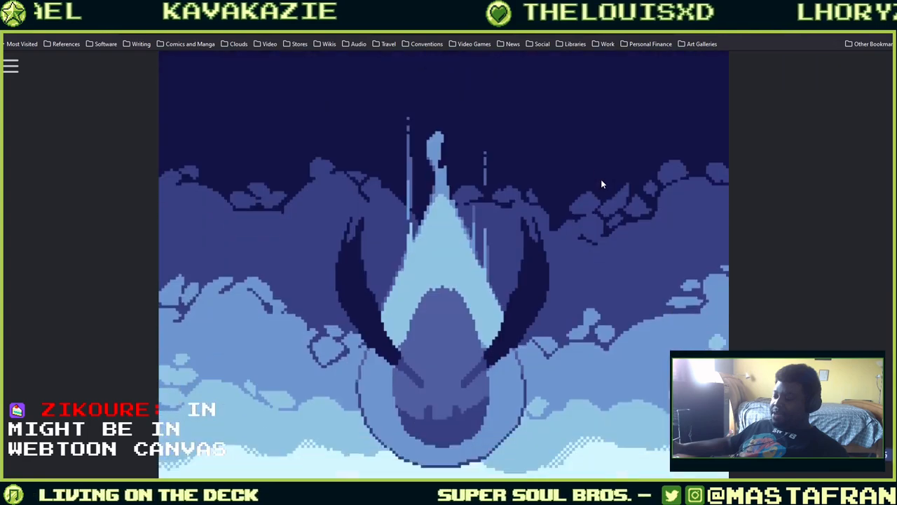
scroll(601, 175, "down", 5)
scroll(604, 169, "down", 5)
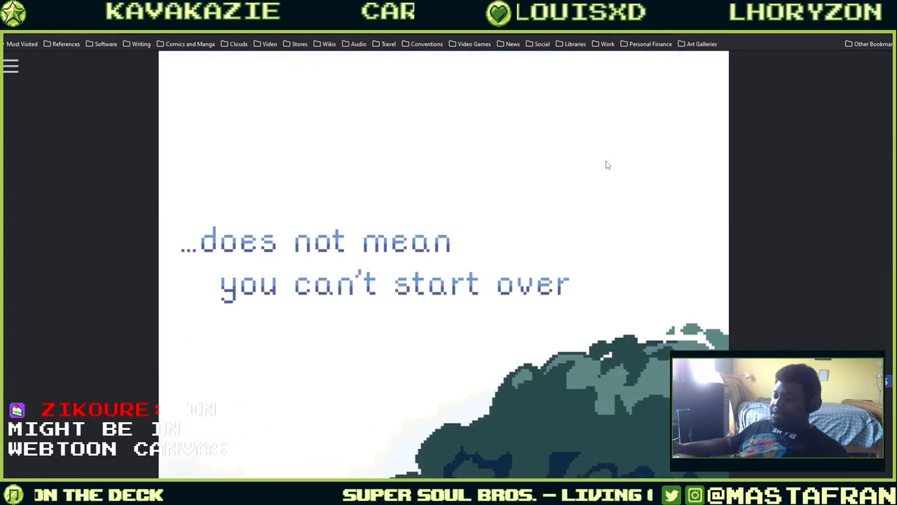
scroll(595, 244, "down", 5)
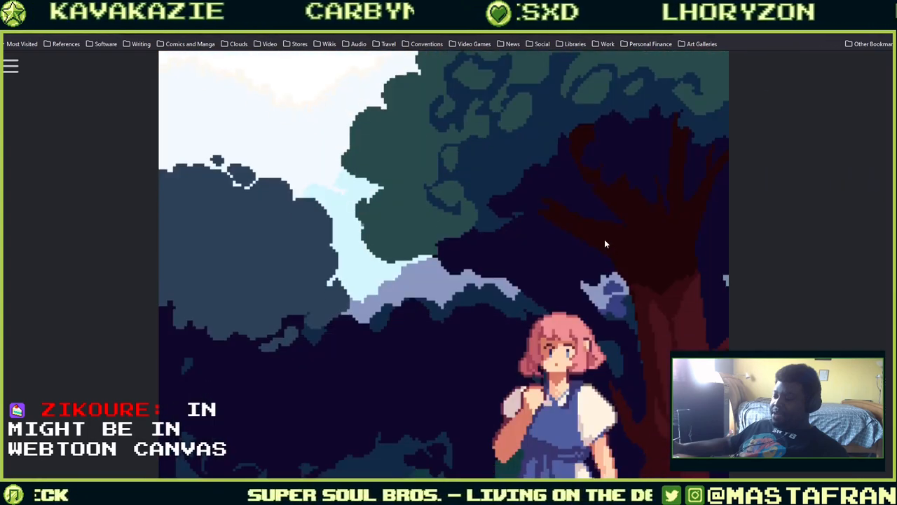
scroll(606, 242, "down", 10)
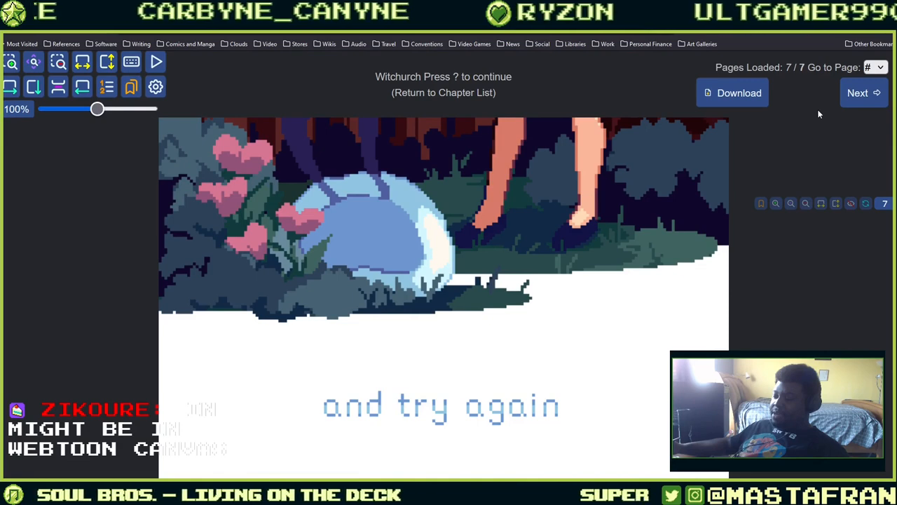
Go on to episode #2 "The shifter" in Manga OnlineViewer and read it through to its last page
left_click(855, 102)
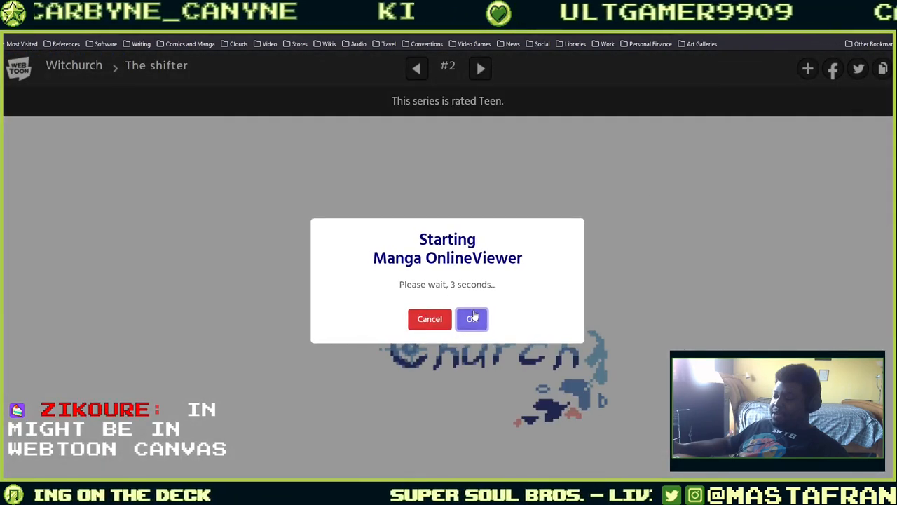
left_click(473, 318)
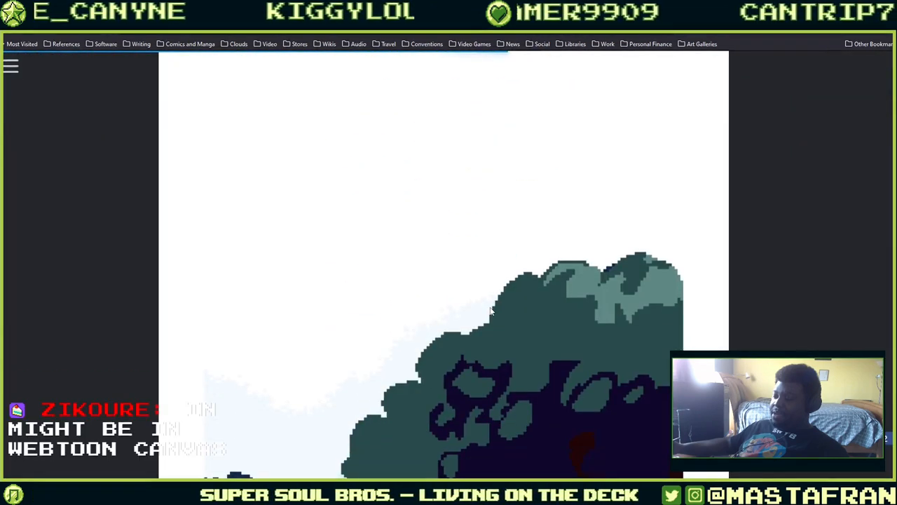
scroll(494, 296, "down", 5)
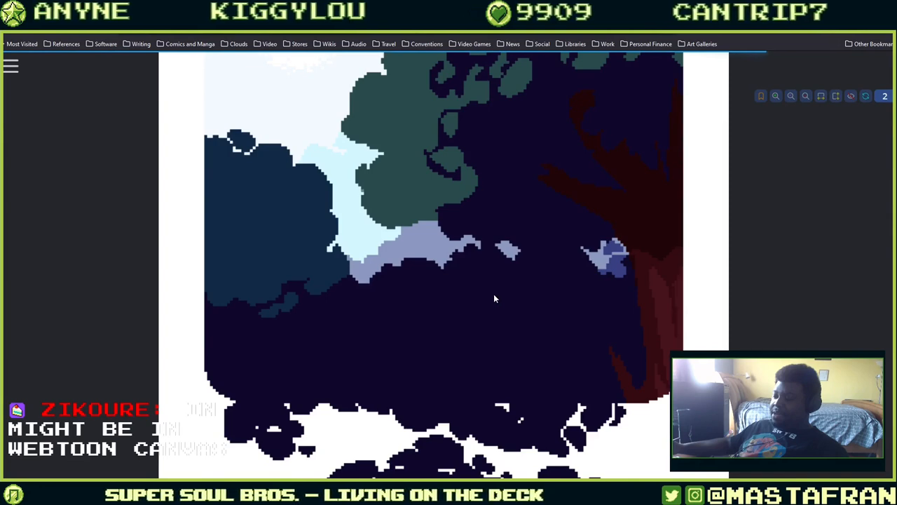
scroll(493, 294, "down", 10)
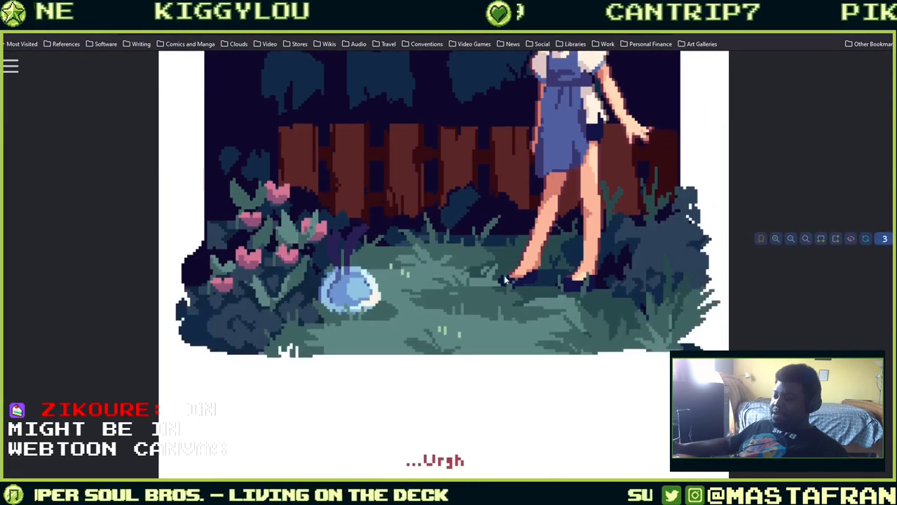
scroll(504, 273, "down", 3)
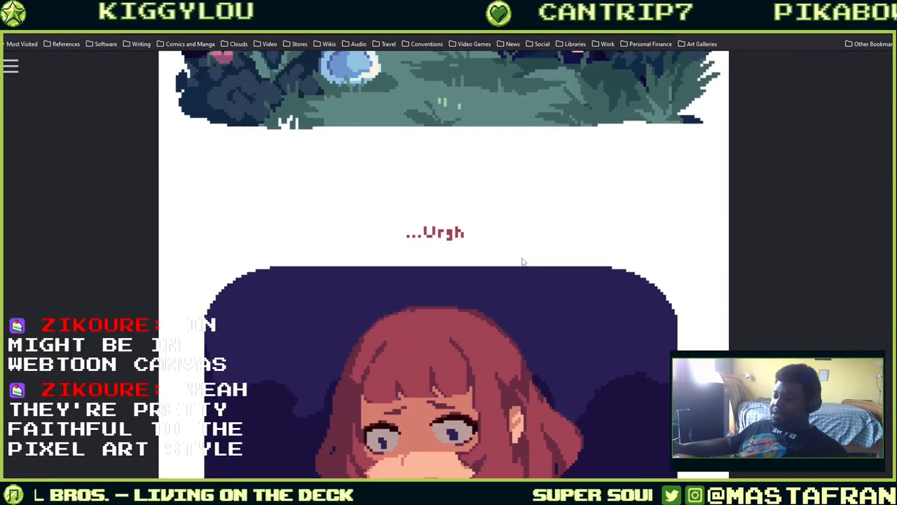
scroll(522, 259, "down", 4)
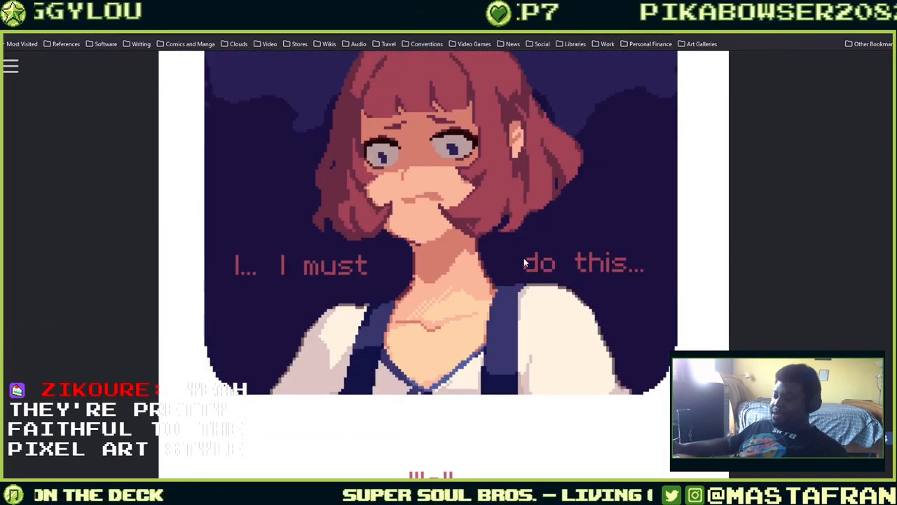
scroll(523, 259, "down", 3)
scroll(530, 238, "down", 4)
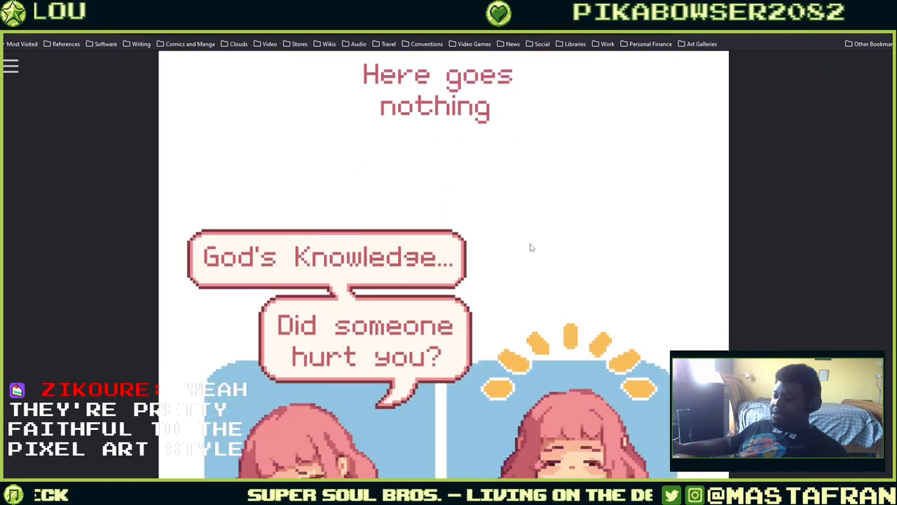
scroll(532, 242, "down", 5)
scroll(548, 210, "down", 10)
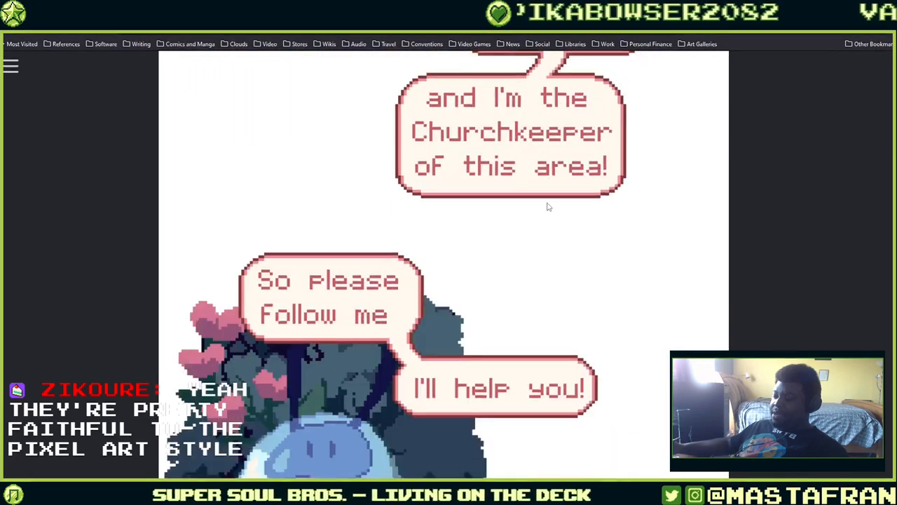
scroll(551, 170, "down", 8)
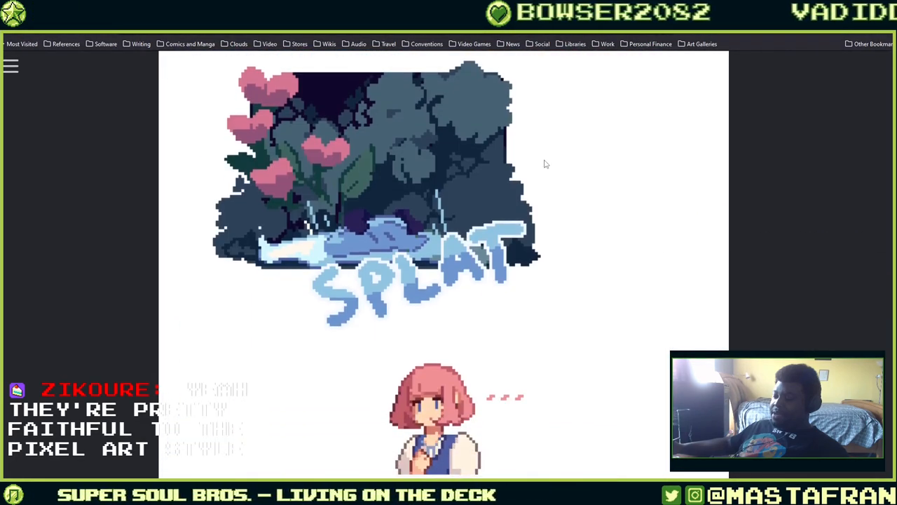
scroll(550, 142, "down", 3)
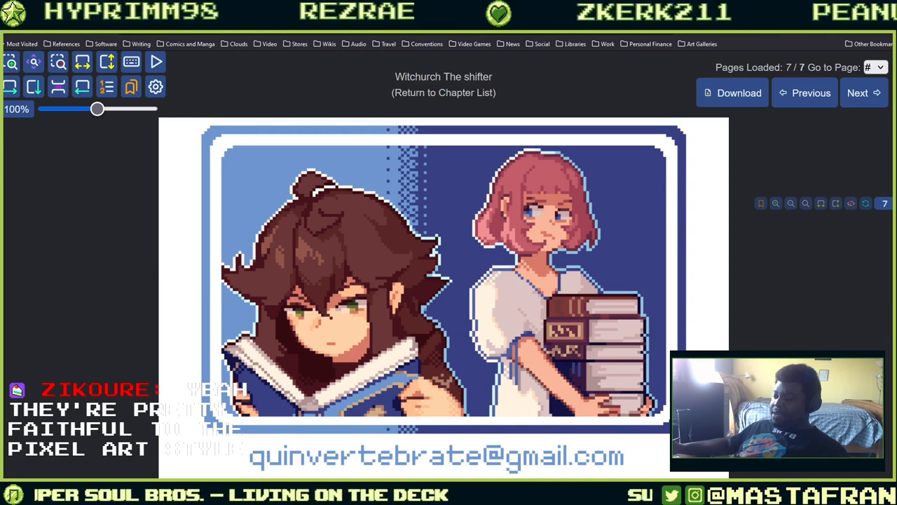
Switch back to Aseprite and show the hidden character layer directly above Feathers on frame 25
left_click(342, 8)
left_click_drag(345, 8, 0, 98)
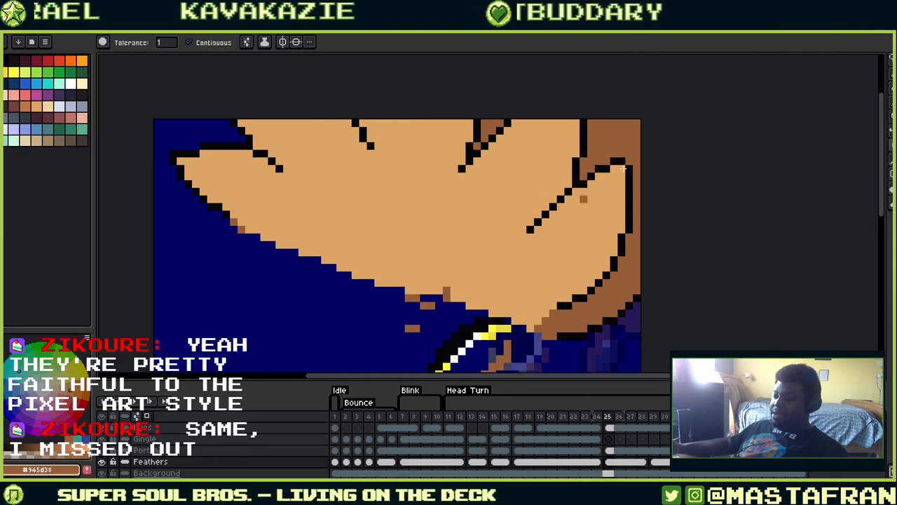
left_click(103, 453)
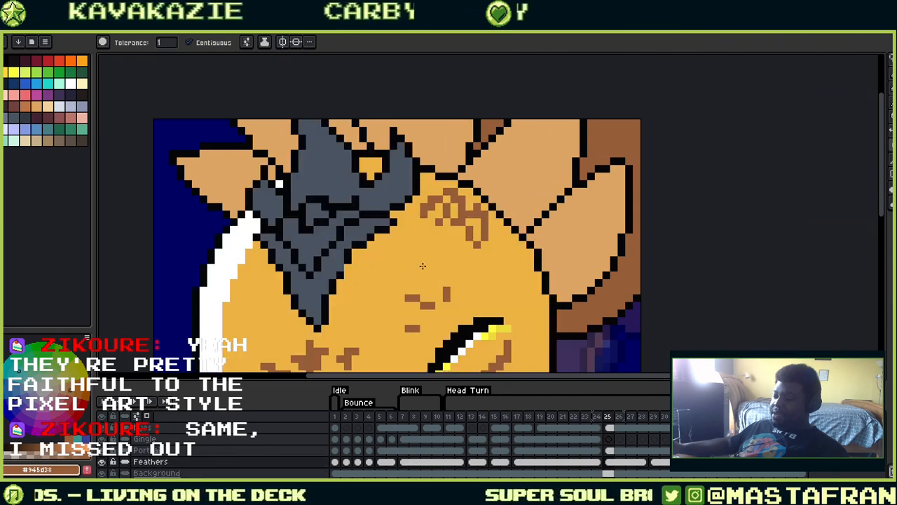
scroll(240, 146, "up", 1)
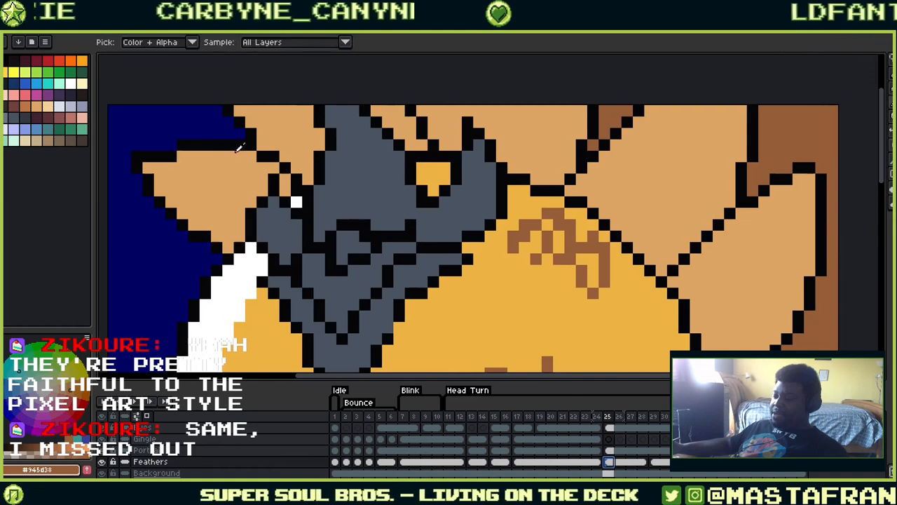
left_click(262, 147)
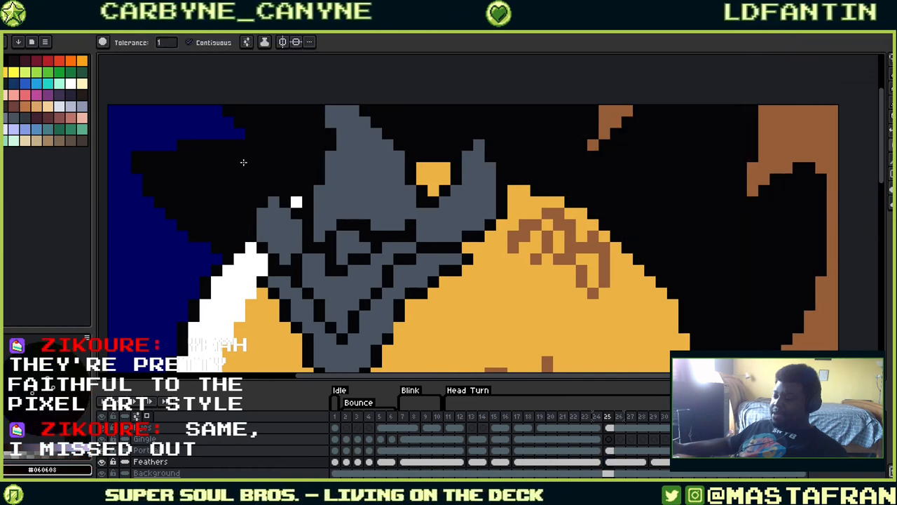
key("ctrl+z")
key("i")
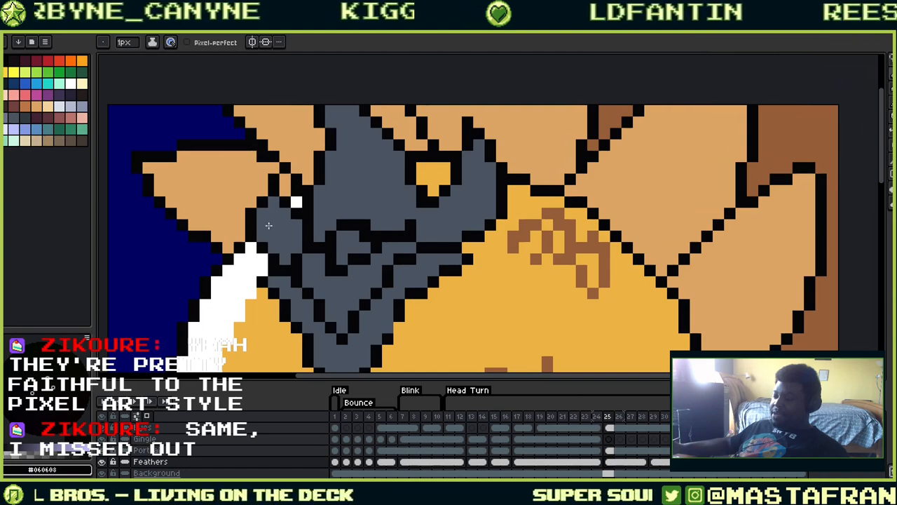
Move the upper-left feather's outline outward in black #060608 on frame 25's Feathers layer, filling the old outline pixels with tan #dba463
left_click(257, 169, "alt")
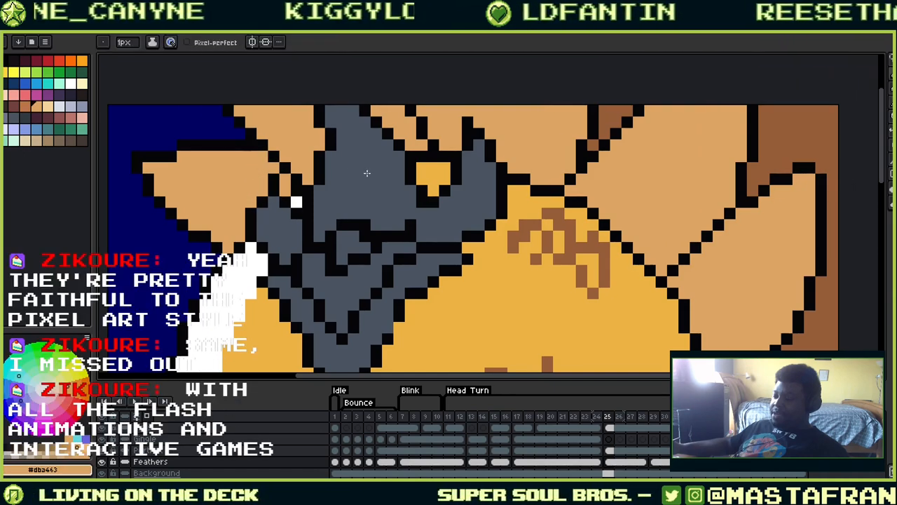
scroll(367, 173, "left", 5)
scroll(366, 173, "up", 3)
left_click(403, 205, "alt")
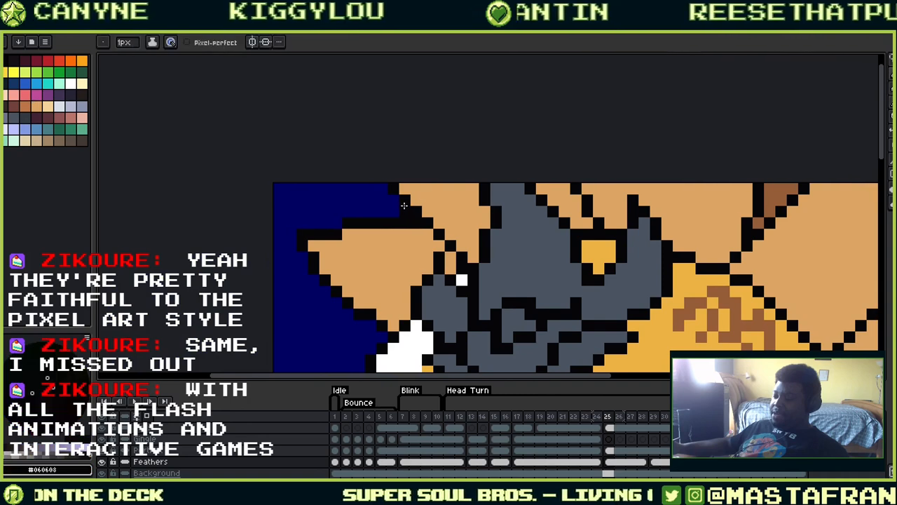
left_click(426, 193, "alt")
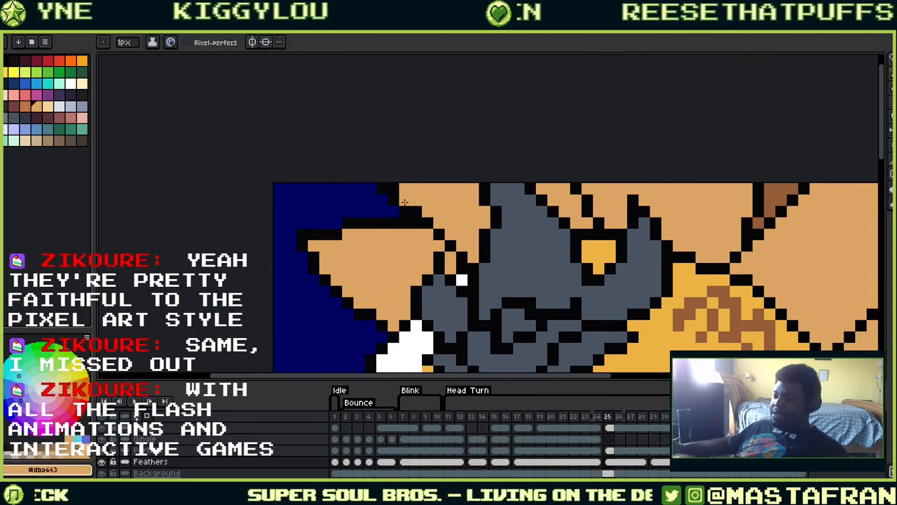
left_click(397, 187)
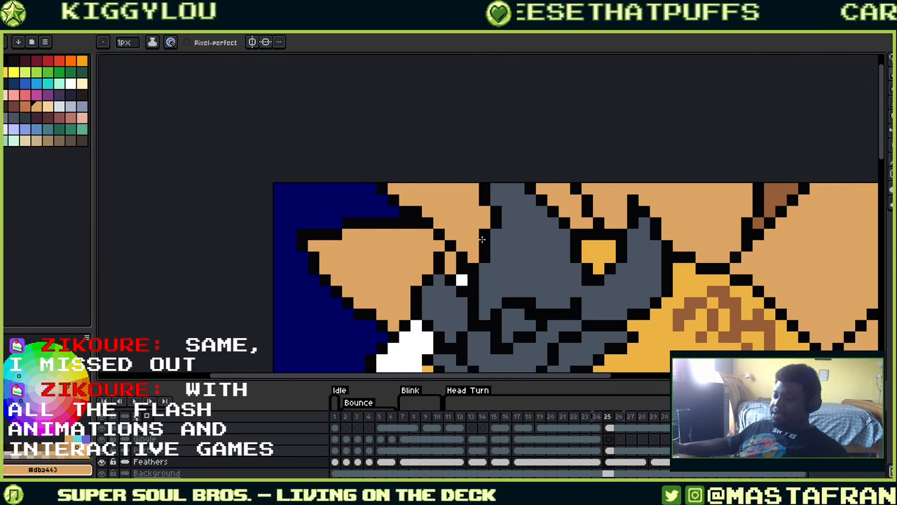
left_click(429, 199, "alt")
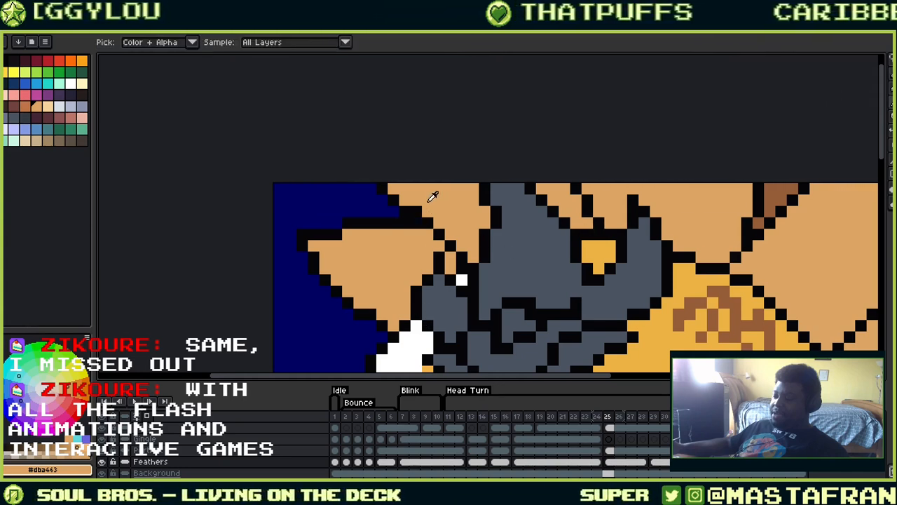
left_click(415, 211)
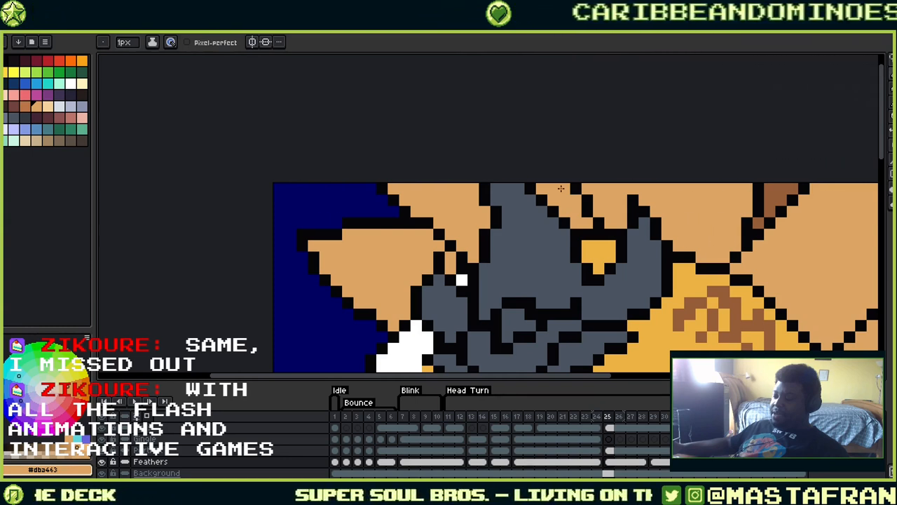
Paint the narrow gap between the feathers above the yellow ornament brown #945d38 on frame 25 and outline its open side in black #060608
key("alt")
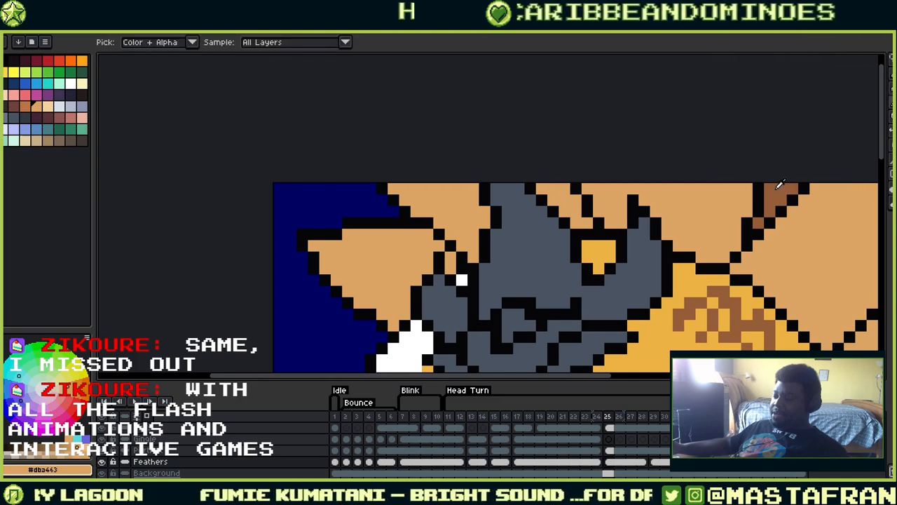
left_click(777, 187, "alt")
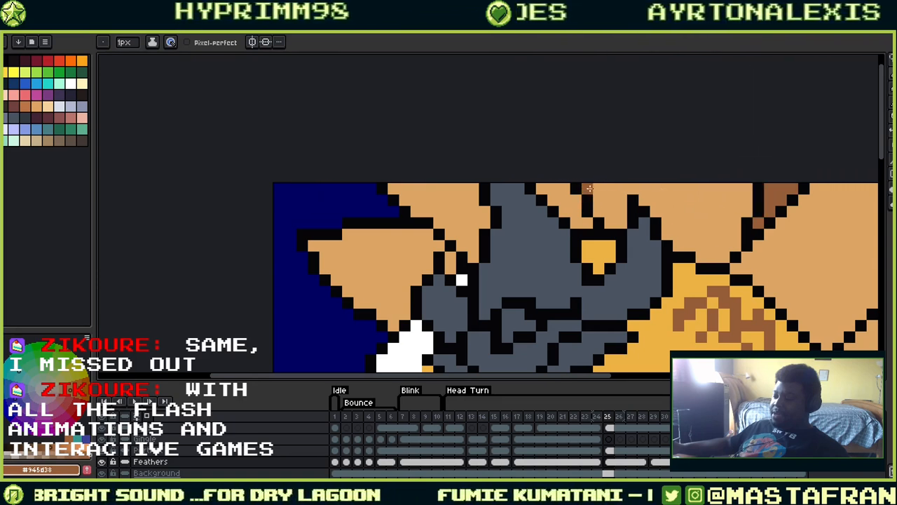
mouse_move(589, 187)
left_mouse_down()
mouse_move(597, 210)
mouse_move(596, 186)
mouse_move(609, 206)
mouse_move(609, 185)
left_mouse_up()
key("i")
left_click_drag(682, 165, 495, 149)
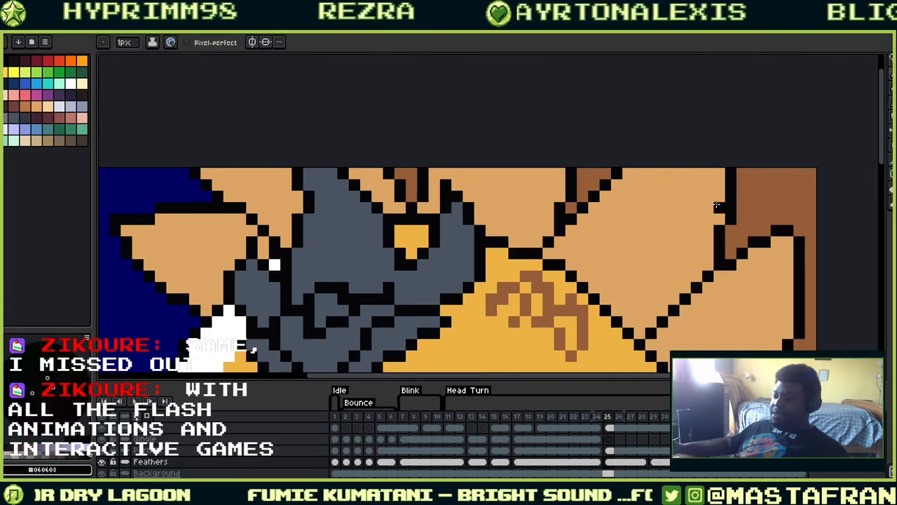
Go to frame 30, check its feather outlines, and hide the character layer directly above Feathers
key("Right")
key("Right")
key("Right")
key("Right")
key("Right")
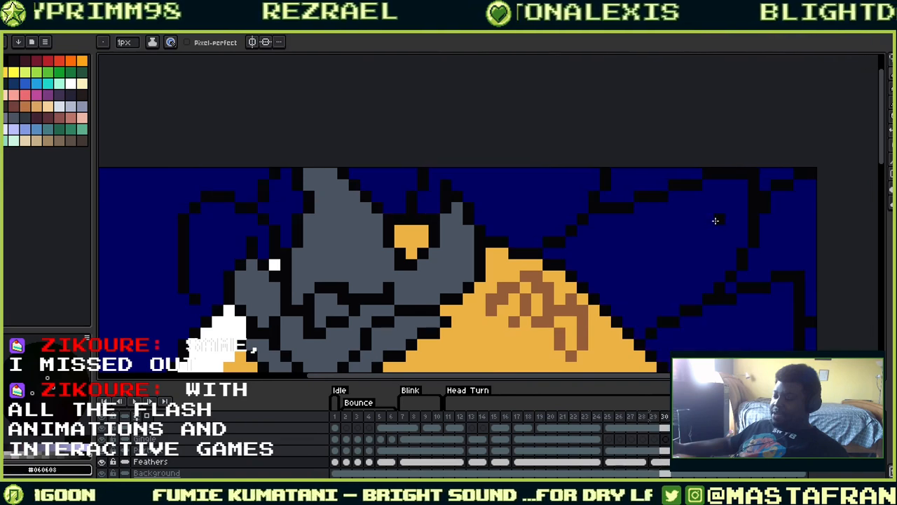
left_click_drag(623, 220, 623, 197)
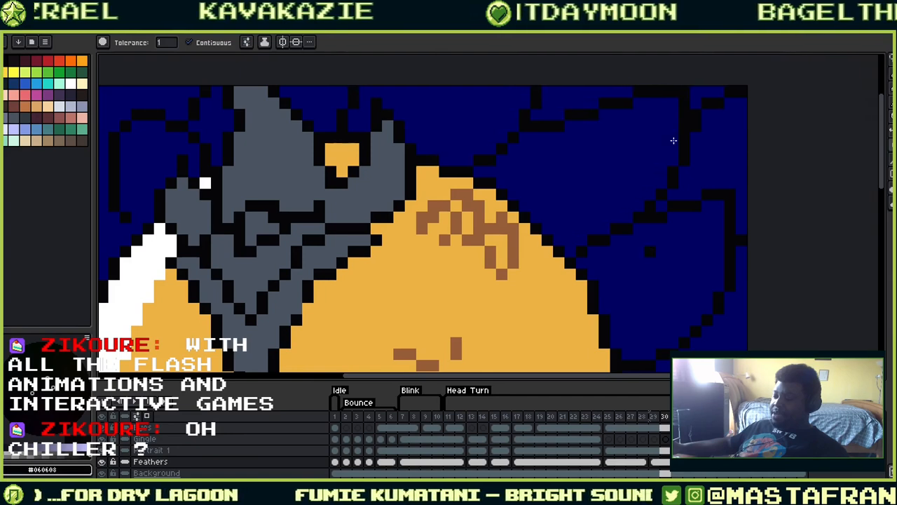
scroll(701, 224, "down", 3)
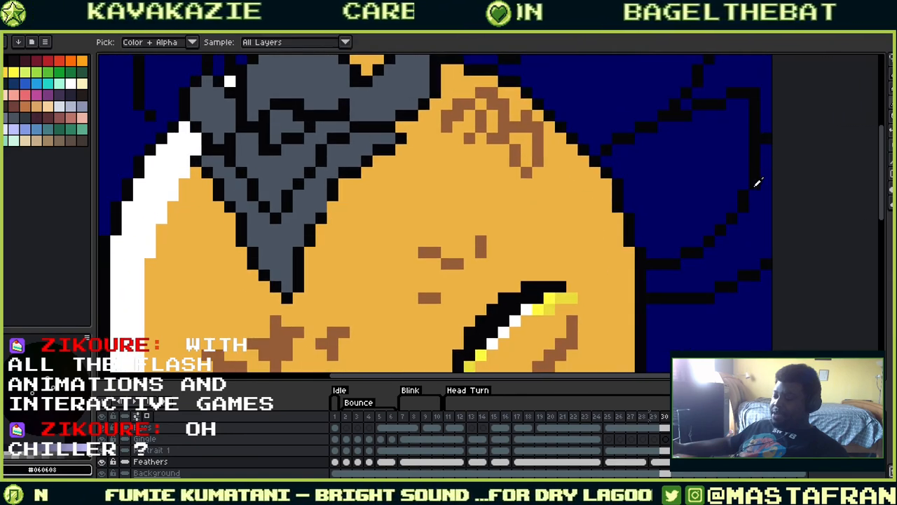
left_click(750, 215)
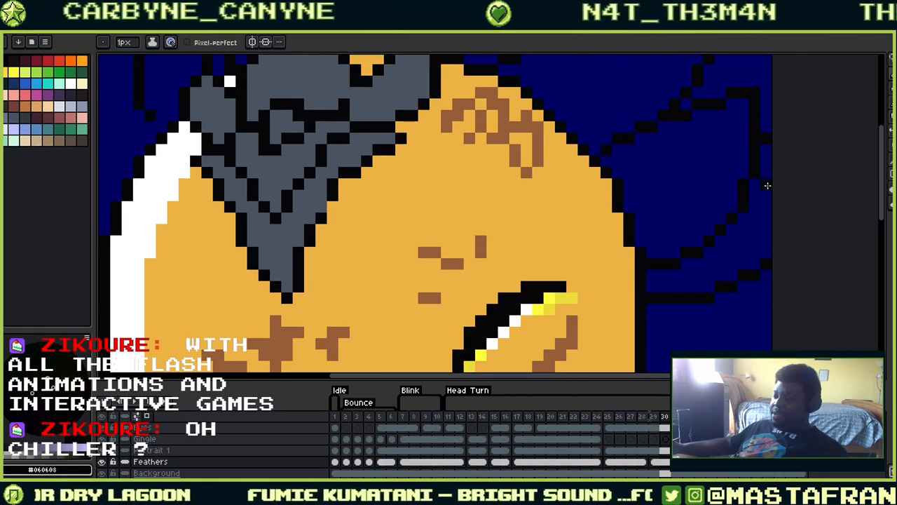
scroll(757, 210, "up", 2)
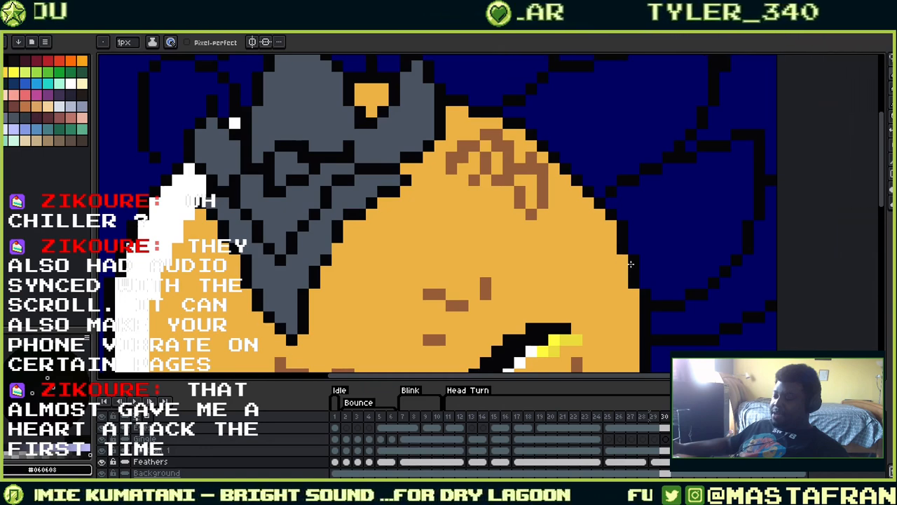
scroll(692, 301, "down", 2)
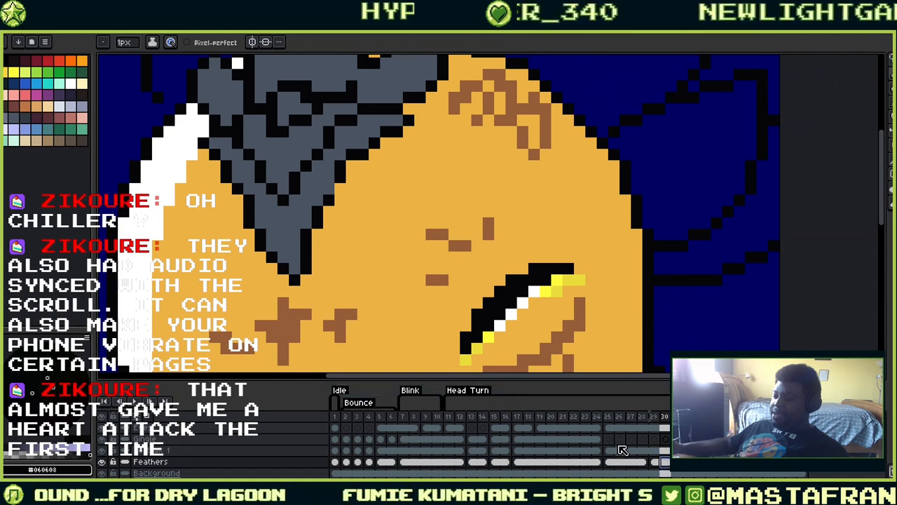
left_click(103, 450)
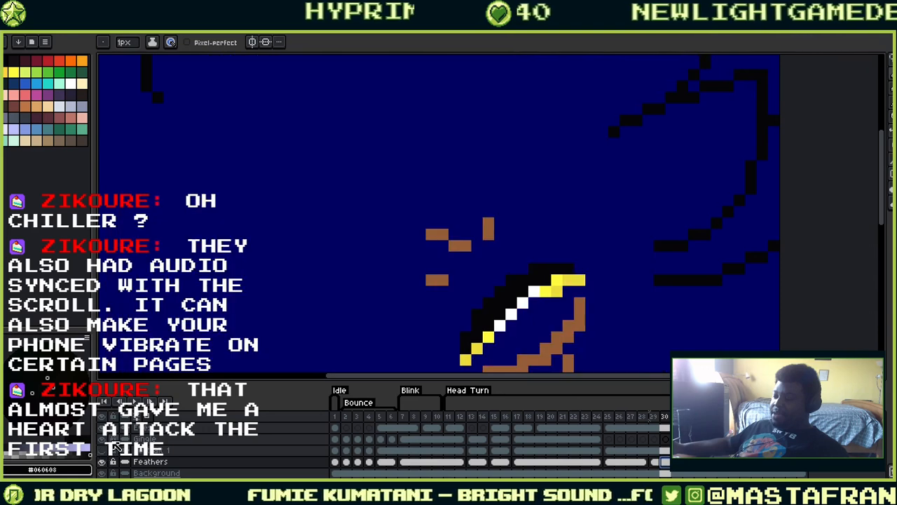
Close the open lower side of the feathers on frame 29's Feathers layer with a straight line in brown #945d38
left_click(583, 322, "alt")
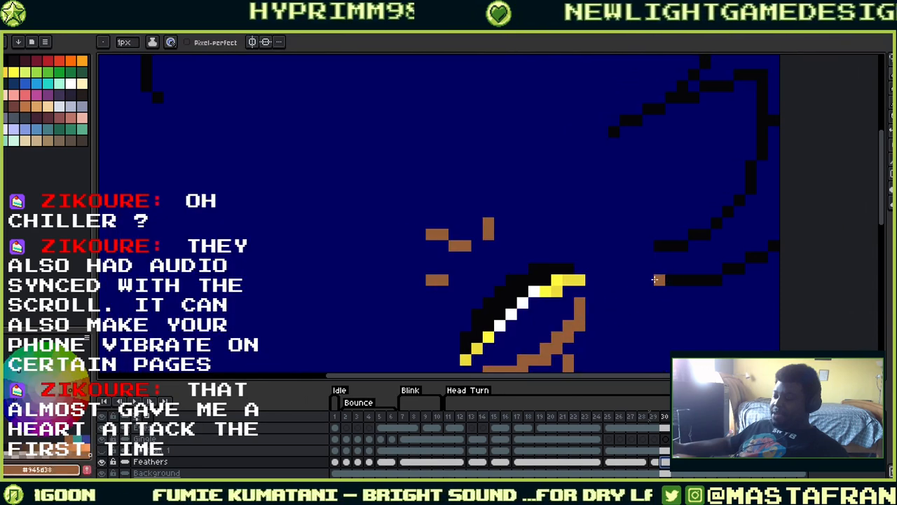
key("Left")
key("Left")
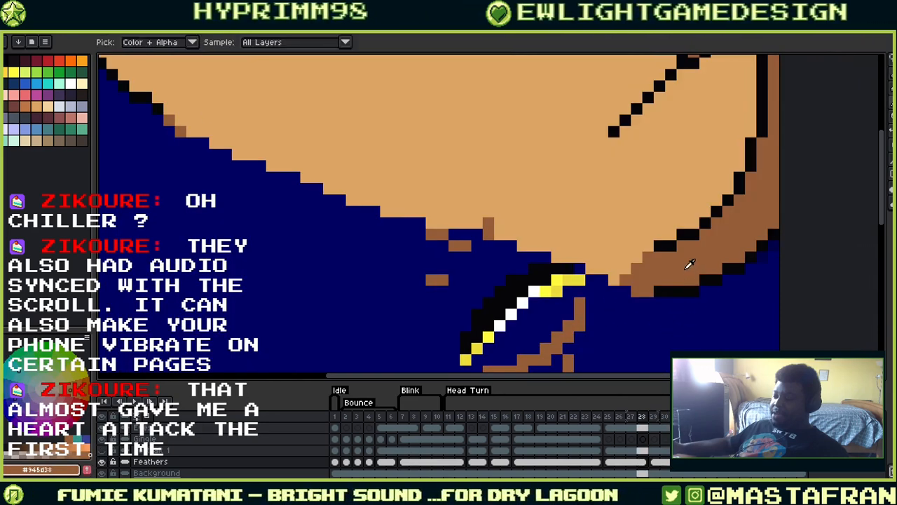
left_click(689, 267, "alt")
key("Right")
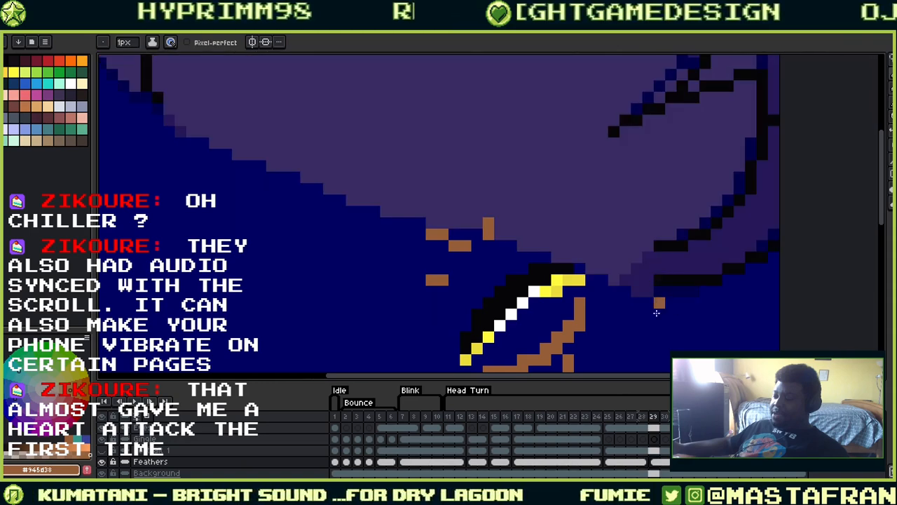
left_click(649, 280)
left_click_drag(676, 284, 745, 339)
left_click(239, 154, "shift")
Fill the enclosed wing area and the gap between the upper feathers on frame 29 with brown #945d38
key("g")
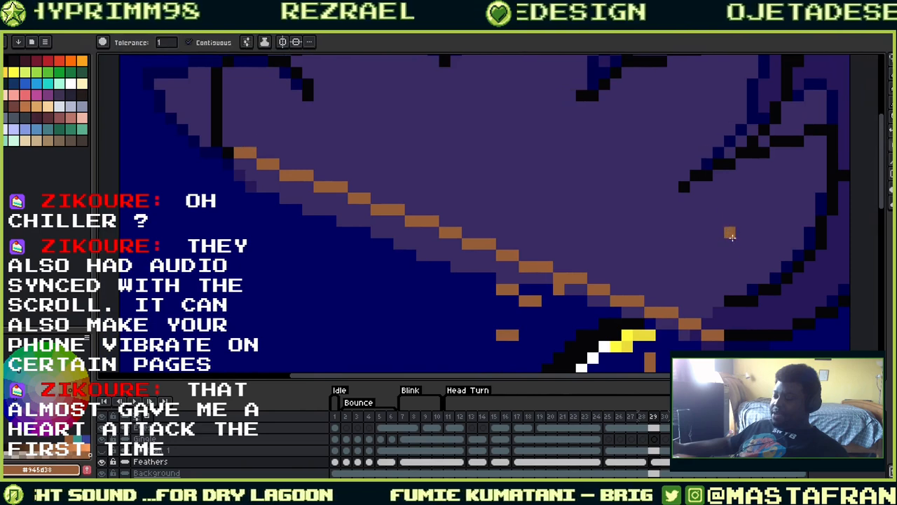
left_click(753, 237)
left_click_drag(799, 223, 729, 311)
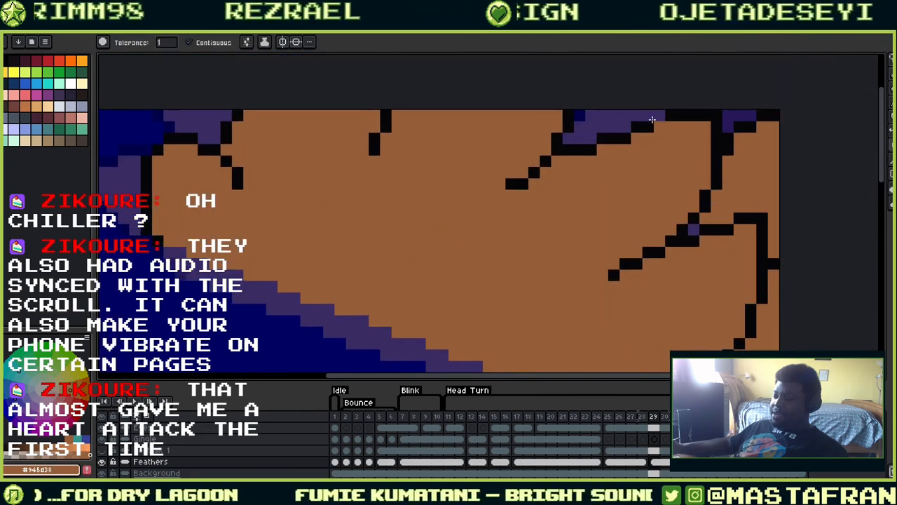
left_click(652, 120)
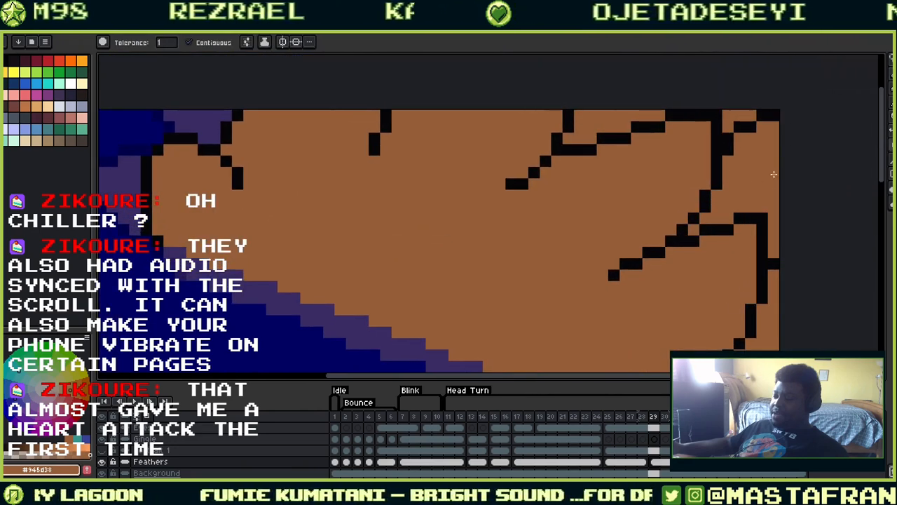
Sample tan #dba463 from frame 28, draw the lowest feather's base edge on frame 29, and fill the front feathers with that tan
left_click_drag(615, 311, 675, 204)
left_click_drag(718, 261, 692, 268)
key("Left")
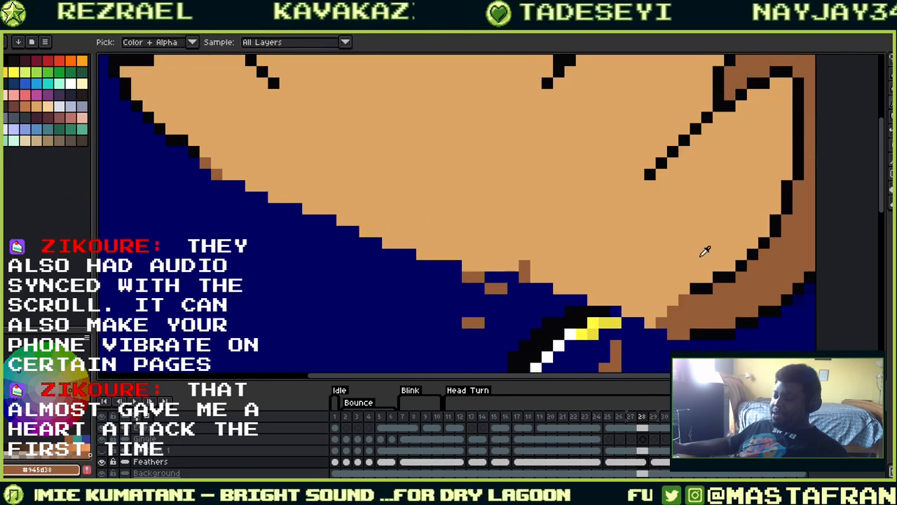
left_click(695, 261, "alt")
key("Right")
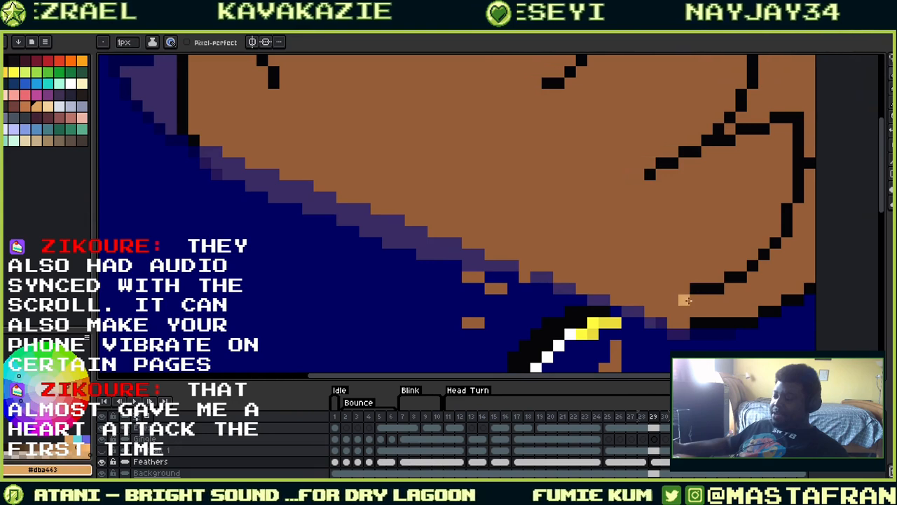
left_click_drag(682, 288, 662, 311)
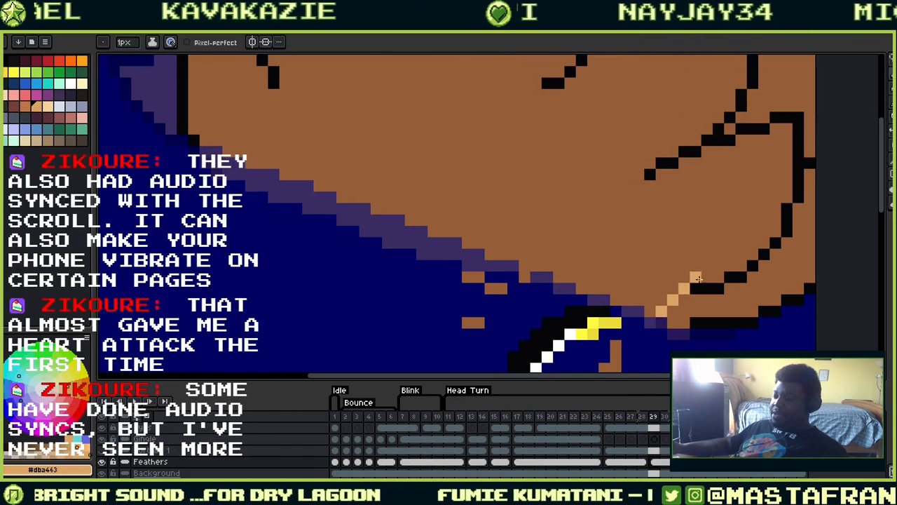
left_click_drag(699, 279, 661, 358)
key("g")
left_click(682, 307)
left_click_drag(629, 285, 734, 219)
left_click_drag(743, 260, 596, 208)
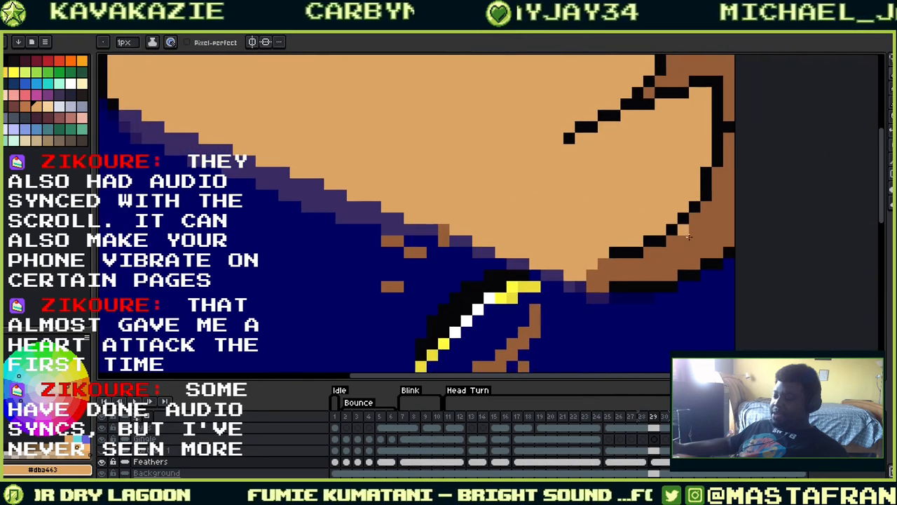
Draw a curved brown #945d38 shaft from the lowest feather's tip to its base on frame 29, trimming its thick pixels with tan #dba463
key("i")
left_click(705, 234)
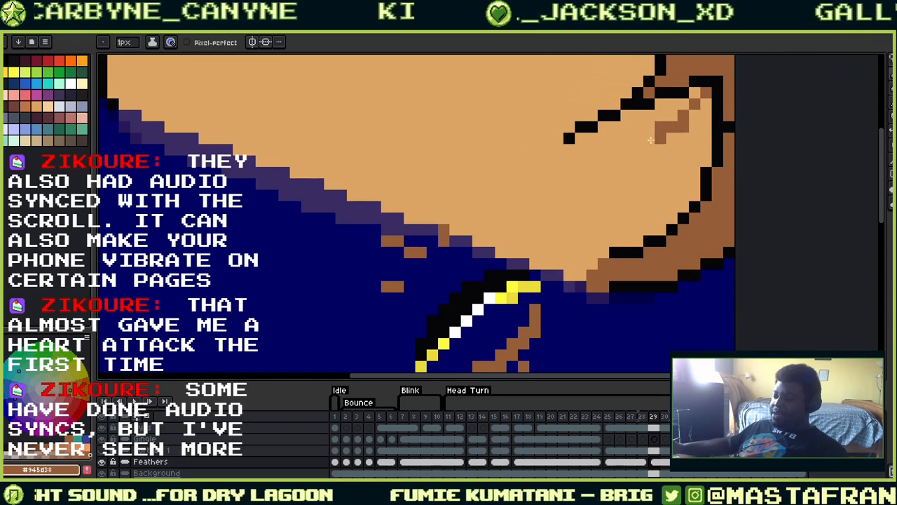
mouse_move(650, 140)
left_mouse_down()
mouse_move(571, 185)
mouse_move(520, 243)
left_mouse_up()
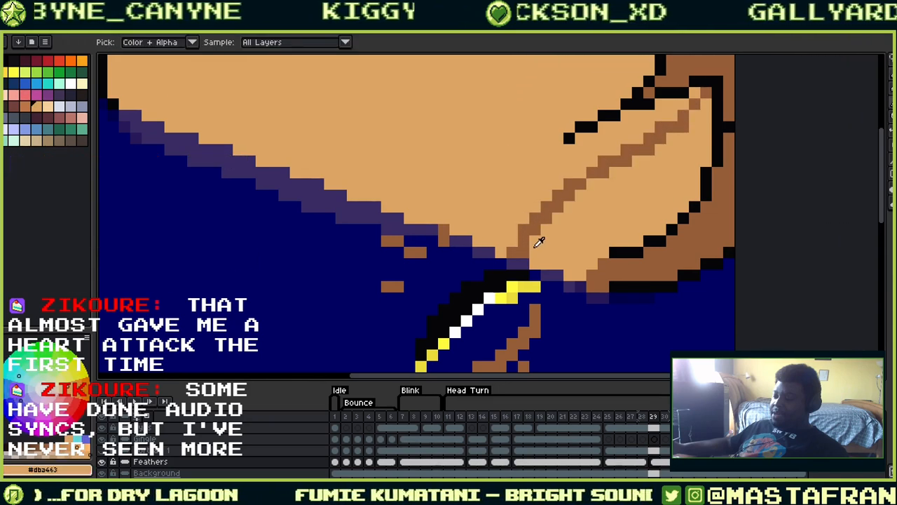
left_click(536, 232, "alt")
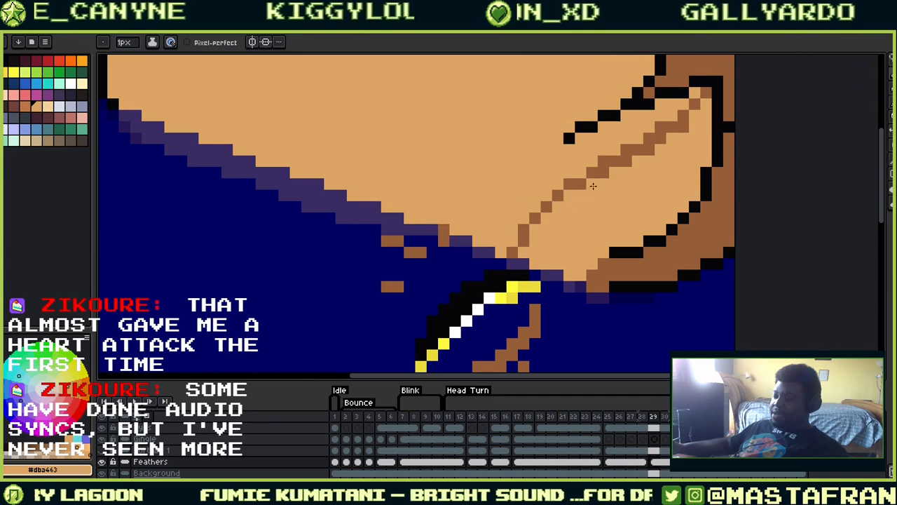
left_click_drag(617, 169, 648, 154)
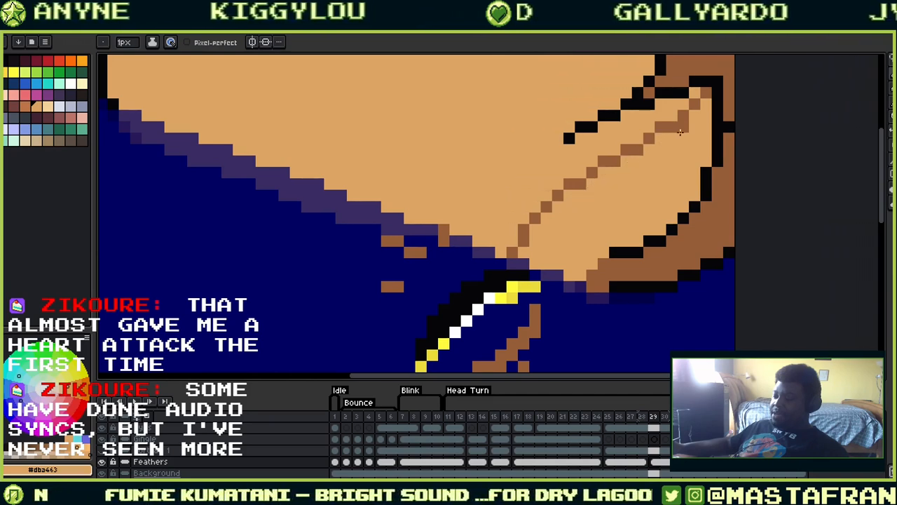
left_click_drag(703, 128, 661, 196)
Smooth the lowest feather's shaft pixel by pixel on frame 29, alternating brown #945d38 and tan #dba463
left_click(618, 198, "alt")
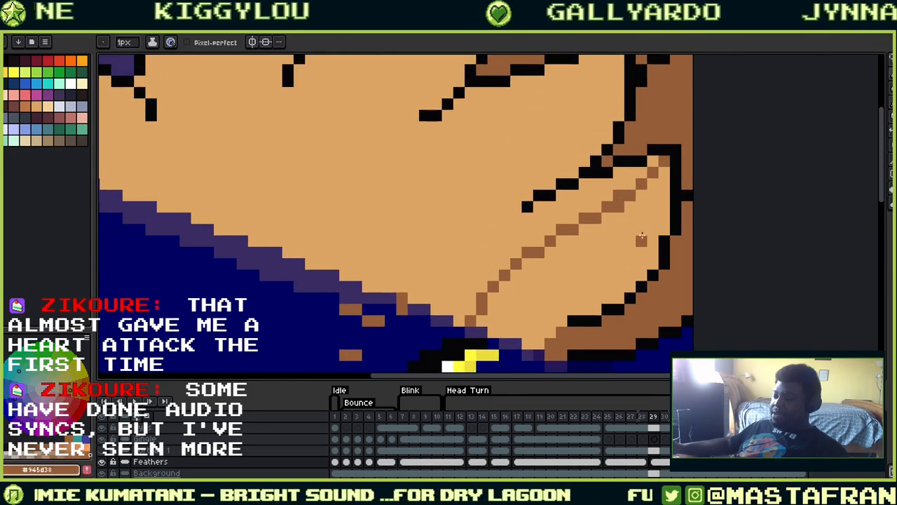
left_click(625, 183, "alt")
left_click(619, 195)
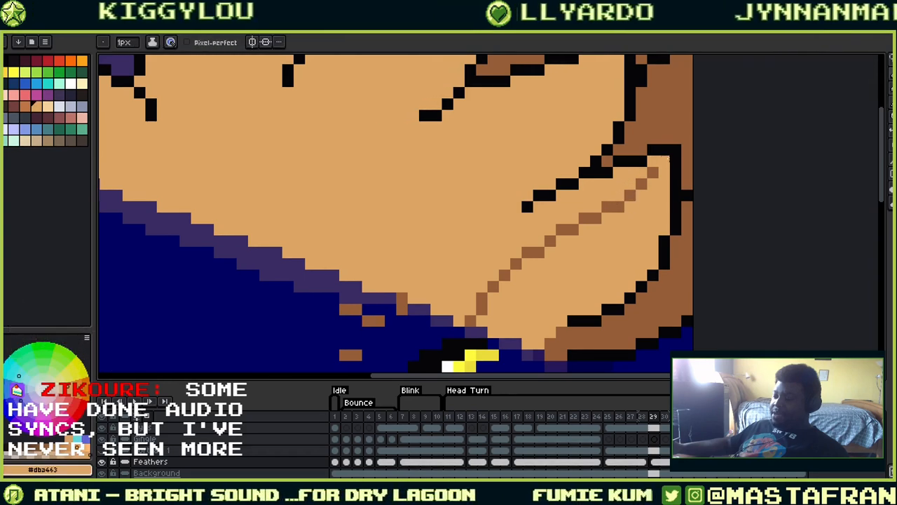
left_click(566, 226, "alt")
left_click(561, 240)
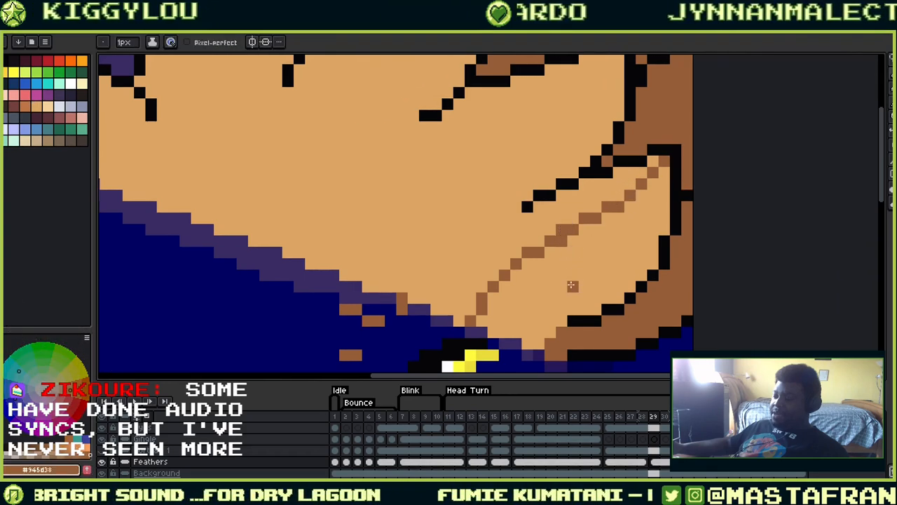
left_click(570, 213, "alt")
left_click(562, 224)
left_click(596, 219, "alt")
left_click(585, 230)
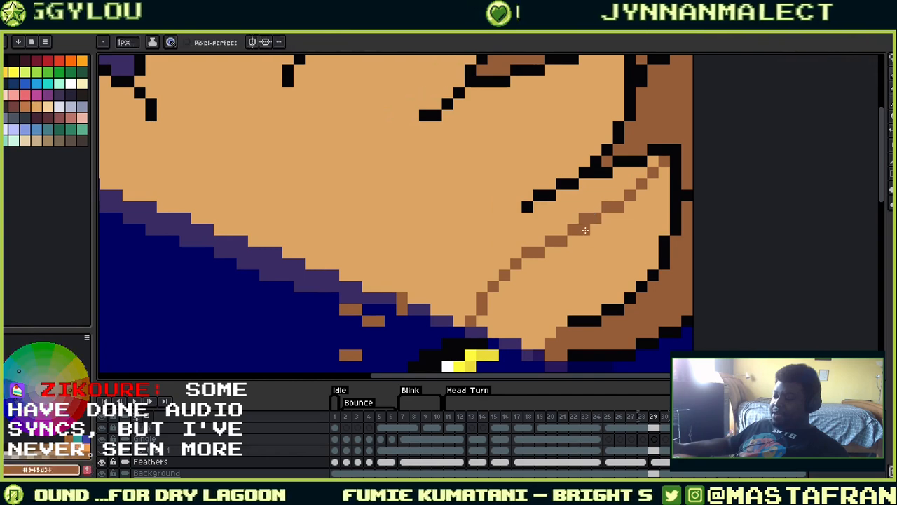
left_click(577, 211, "alt")
left_click(585, 218)
left_click(612, 209, "alt")
left_click(602, 197, "alt")
left_click(608, 207)
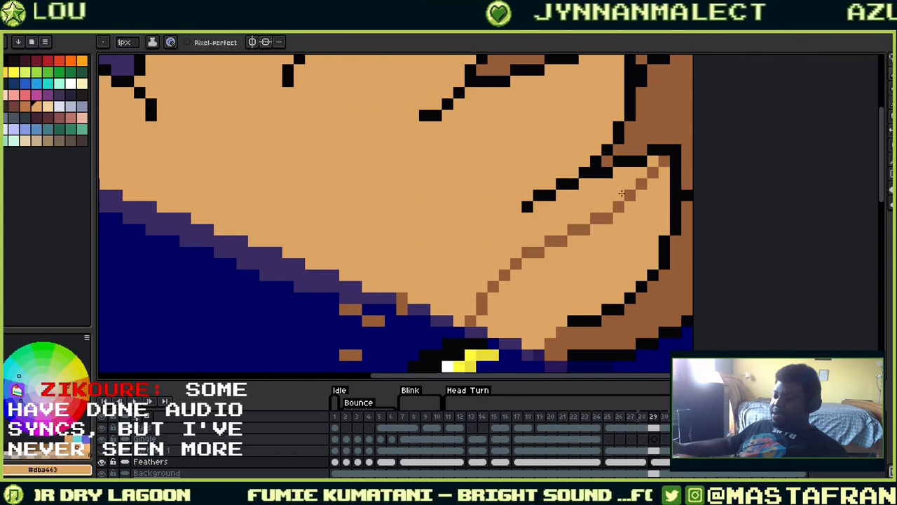
Draw a curved brown #945d38 shaft through the next feather up on frame 29 and thin it with tan #dba463
left_click_drag(603, 262, 687, 292)
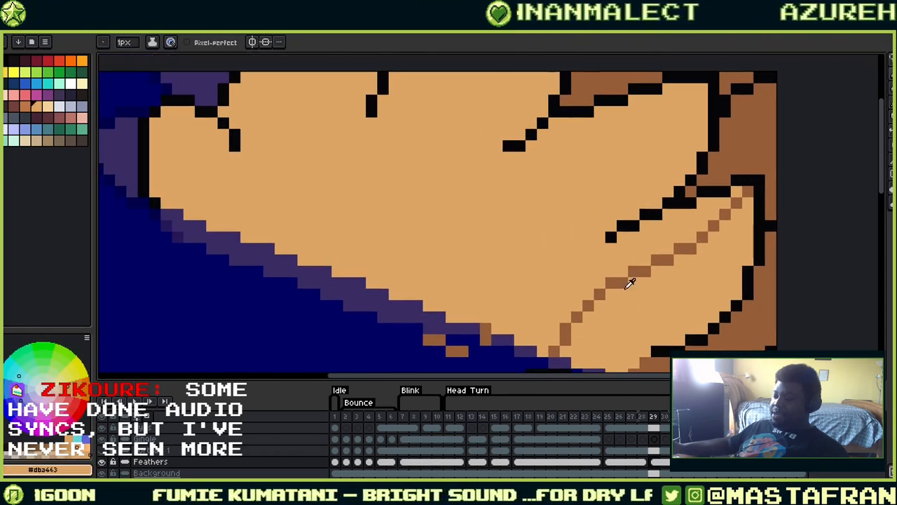
left_click(630, 282, "alt")
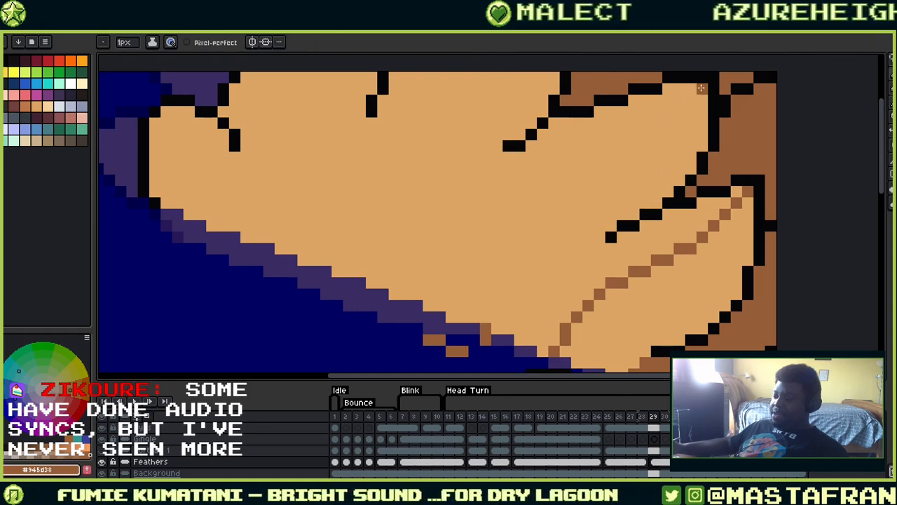
mouse_move(690, 98)
left_mouse_down()
mouse_move(527, 203)
mouse_move(485, 302)
mouse_move(483, 342)
left_mouse_up()
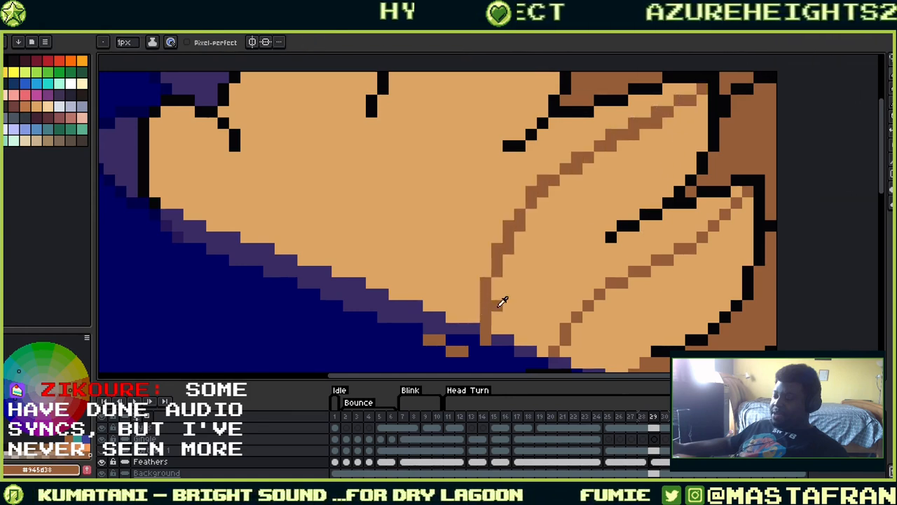
left_click(504, 287, "alt")
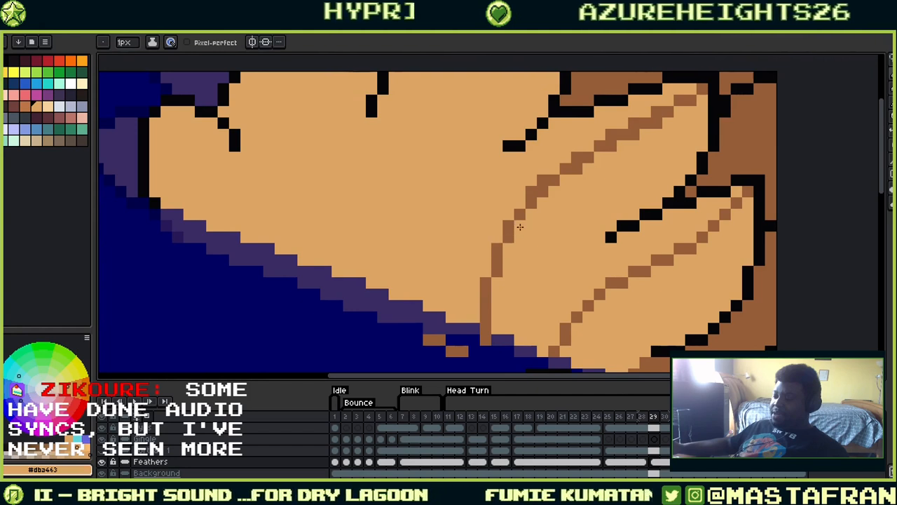
left_click(543, 192)
left_click(578, 169)
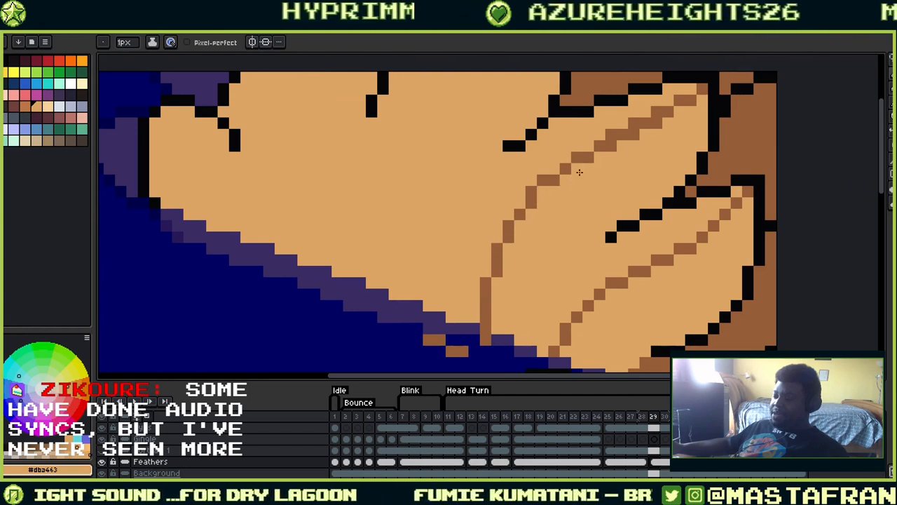
left_click(612, 147)
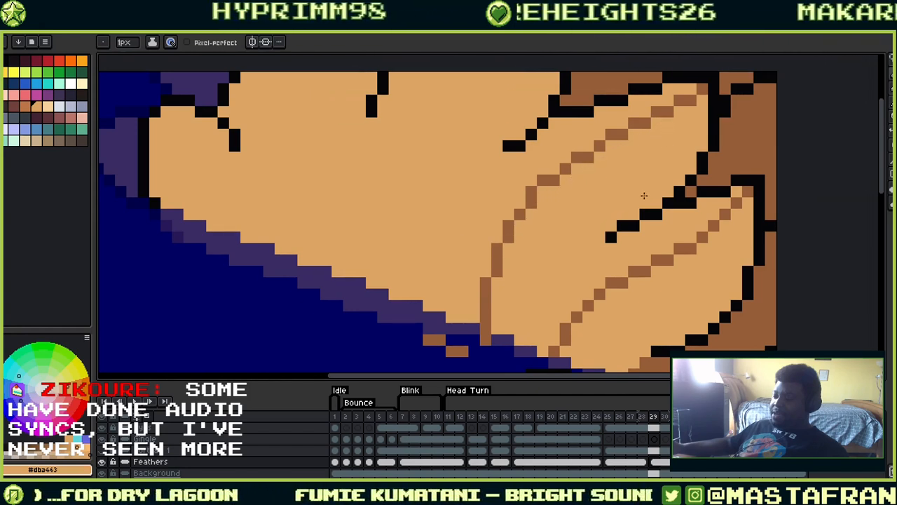
Smooth the curve of the second-lowest feather's shaft on frame 29, alternating brown #945d38 and tan #dba463 pixels
scroll(586, 247, "up", 2)
left_click(548, 223, "alt")
left_click(541, 236)
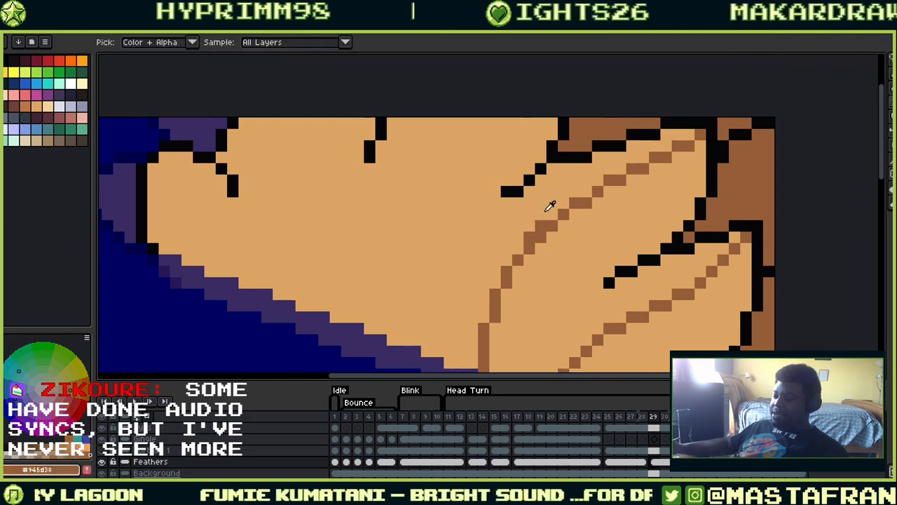
left_click(548, 210, "alt")
left_click(540, 223)
left_click(529, 237)
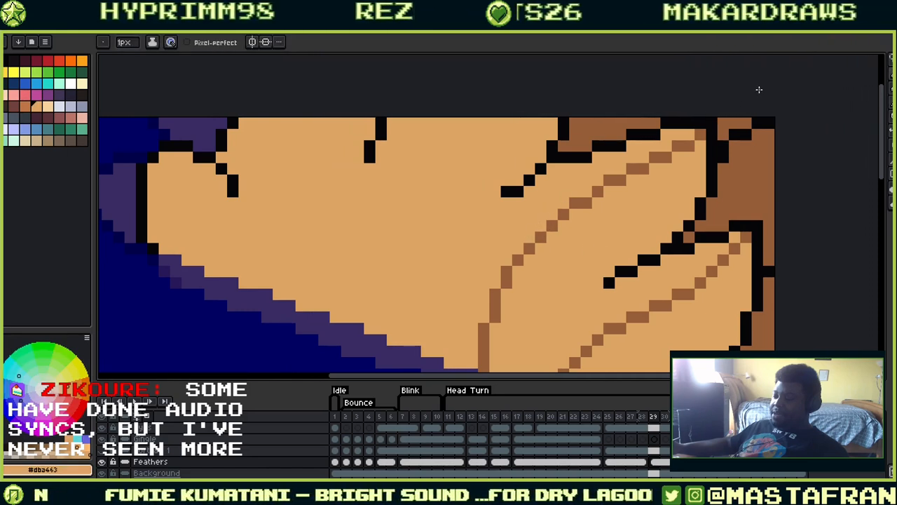
left_click(615, 180, "alt")
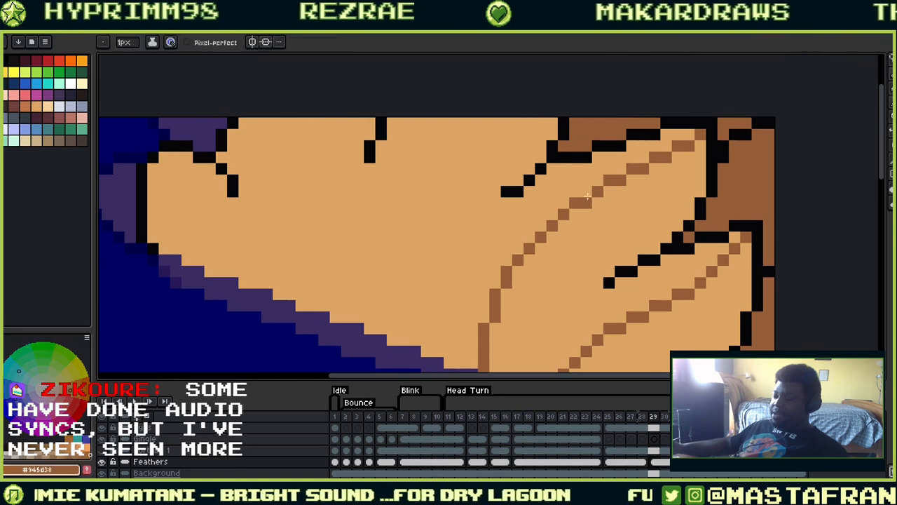
left_click(589, 193)
left_click(592, 208, "alt")
left_click(587, 204)
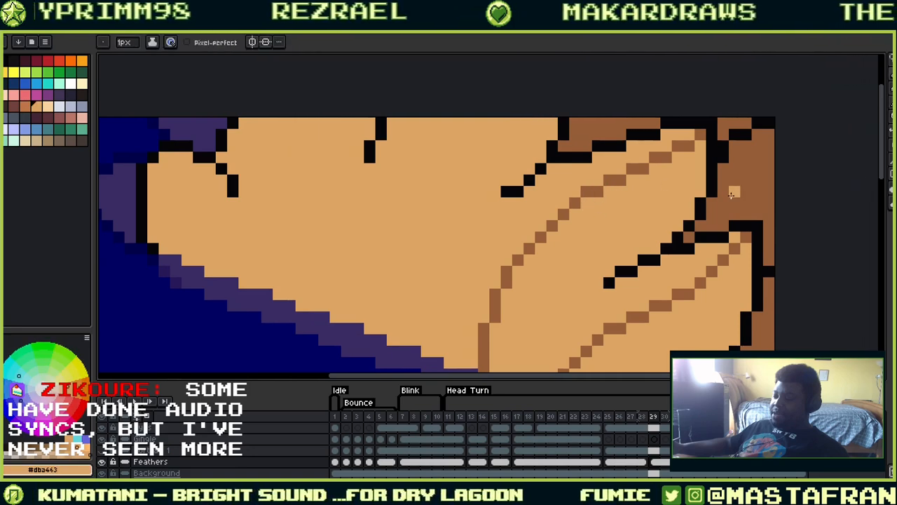
Draw a curved brown #945d38 shaft through the third feather up on frame 29 and thin it with tan #dba463
left_click(510, 273, "alt")
left_click_drag(555, 260, 640, 290)
mouse_move(569, 150)
left_mouse_down()
mouse_move(494, 229)
mouse_move(454, 339)
left_mouse_up()
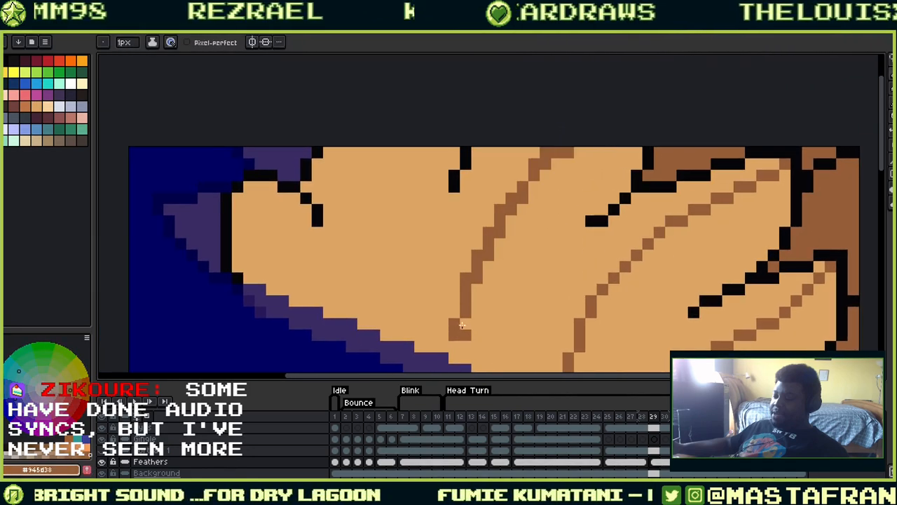
left_click(558, 194, "alt")
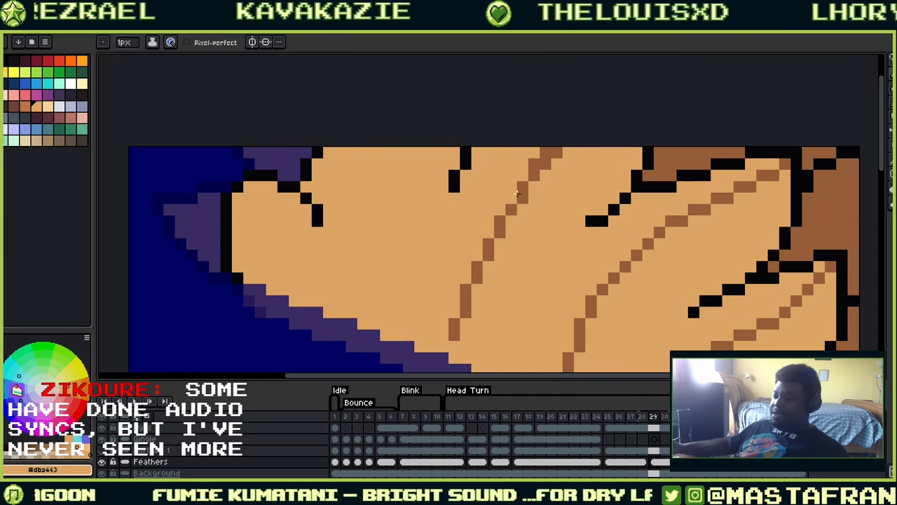
left_click(536, 168)
left_click(530, 177, "alt")
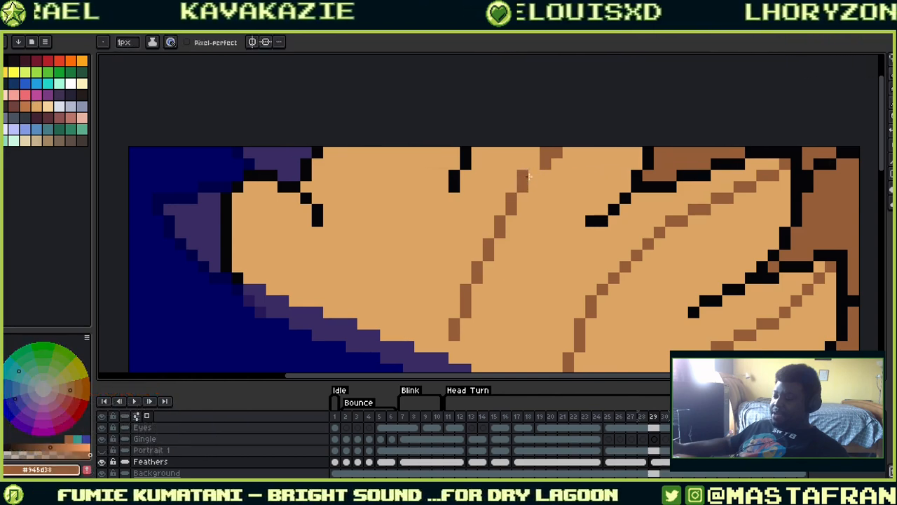
left_click(536, 187, "alt")
left_click(545, 153)
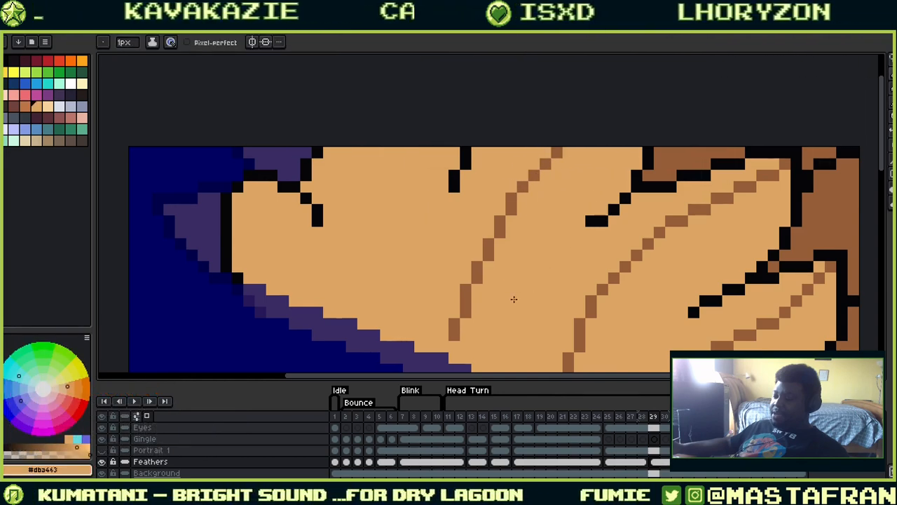
Draw a curved brown #945d38 shaft in the small leftmost feather on frame 29 and trim its thick pixels with tan #dba463
left_click_drag(529, 310, 632, 301)
left_click(572, 292, "alt")
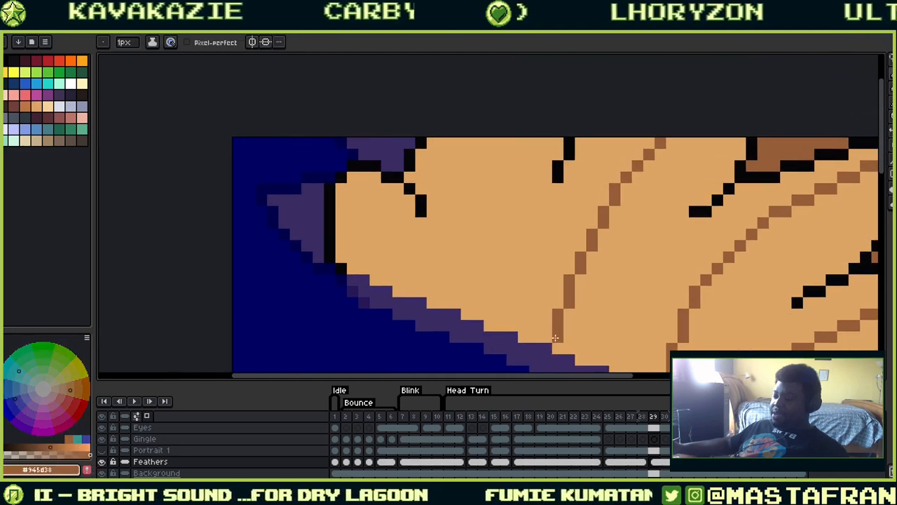
left_click_drag(568, 270, 691, 274)
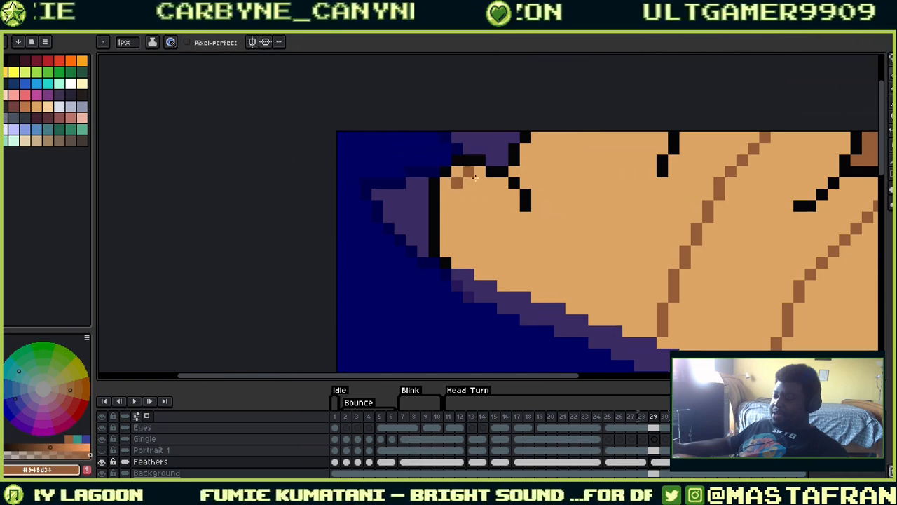
left_click_drag(467, 193, 502, 259)
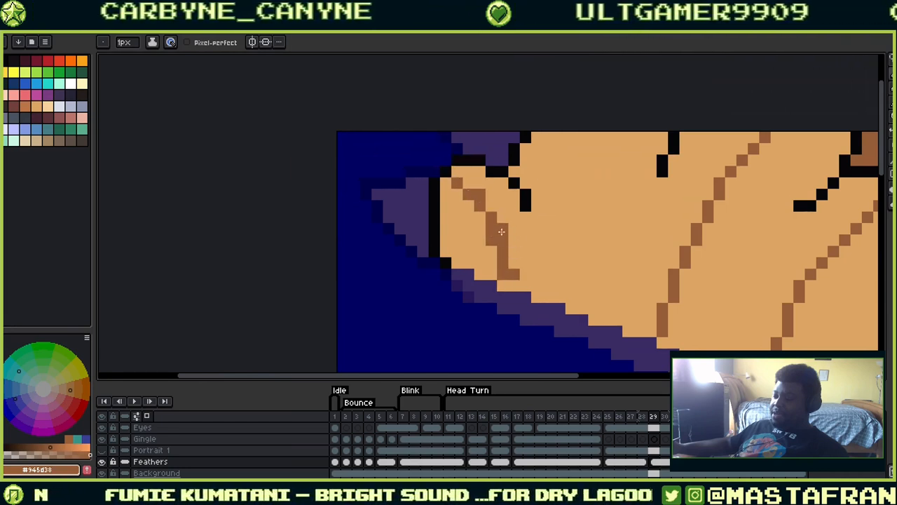
left_click(527, 271, "alt")
left_click(513, 273)
left_click(503, 271, "alt")
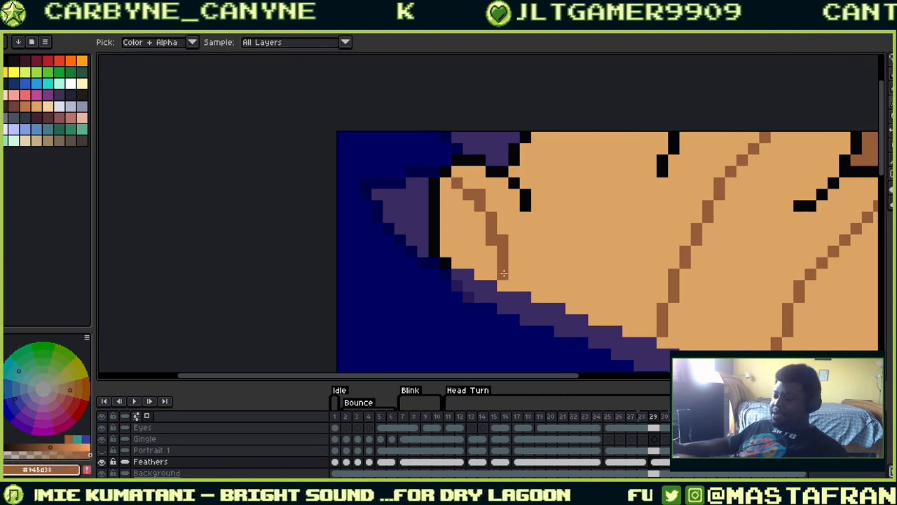
left_click(512, 276)
left_click(507, 282, "alt")
left_click(503, 275)
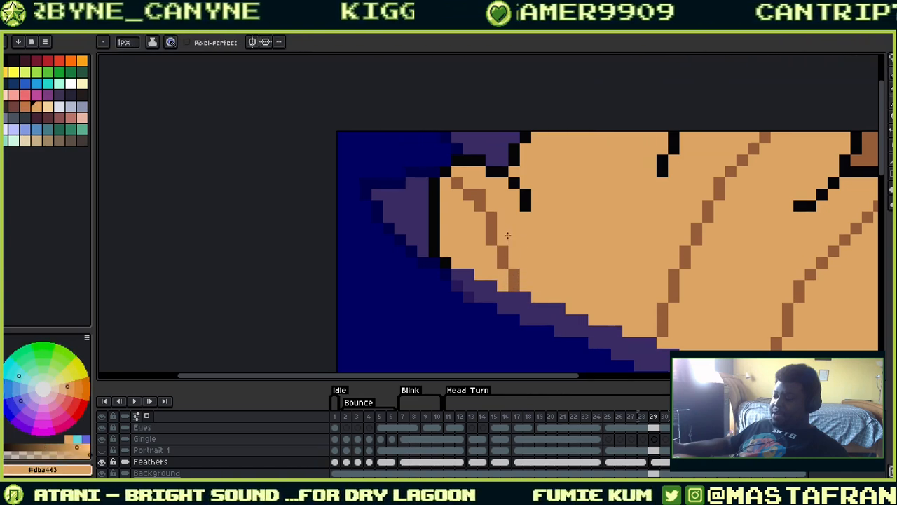
key("alt")
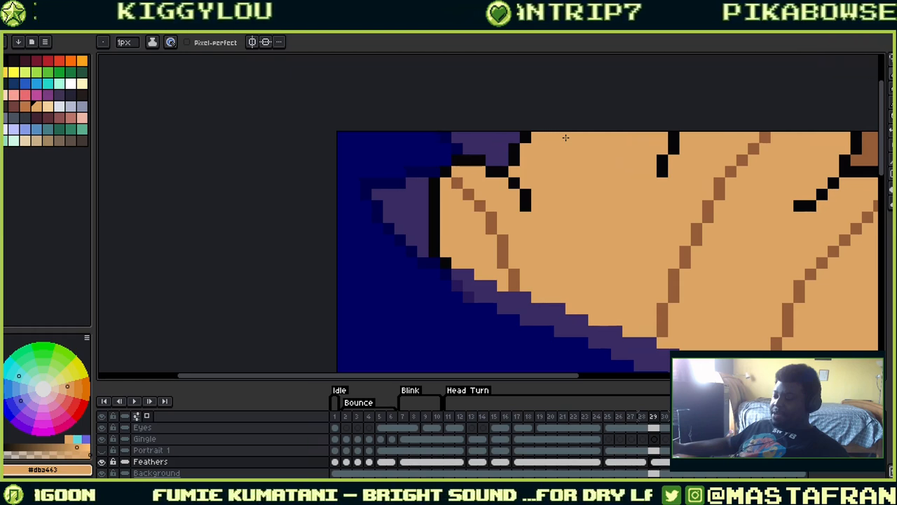
Draw a gently bowed brown #945d38 shaft in the feather beside the leftmost one on frame 29, cleaning it with tan #dba463
left_click(677, 282, "alt")
left_click(639, 228)
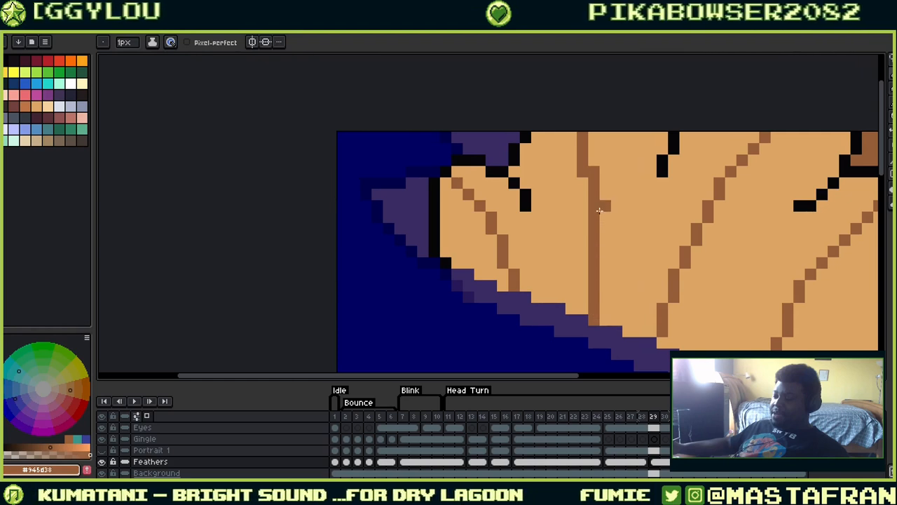
mouse_move(581, 306)
left_mouse_down()
mouse_move(595, 287)
mouse_move(579, 66)
left_mouse_up()
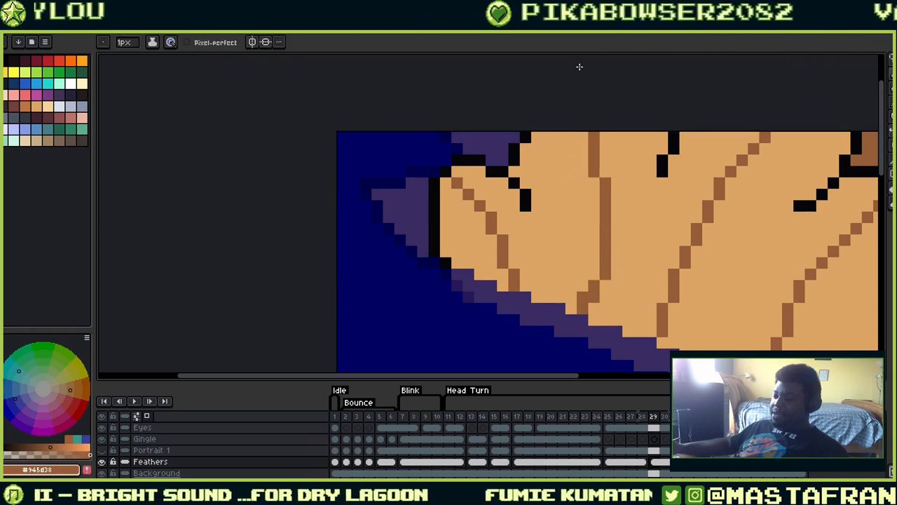
left_click(628, 246, "alt")
left_click_drag(589, 288, 603, 297)
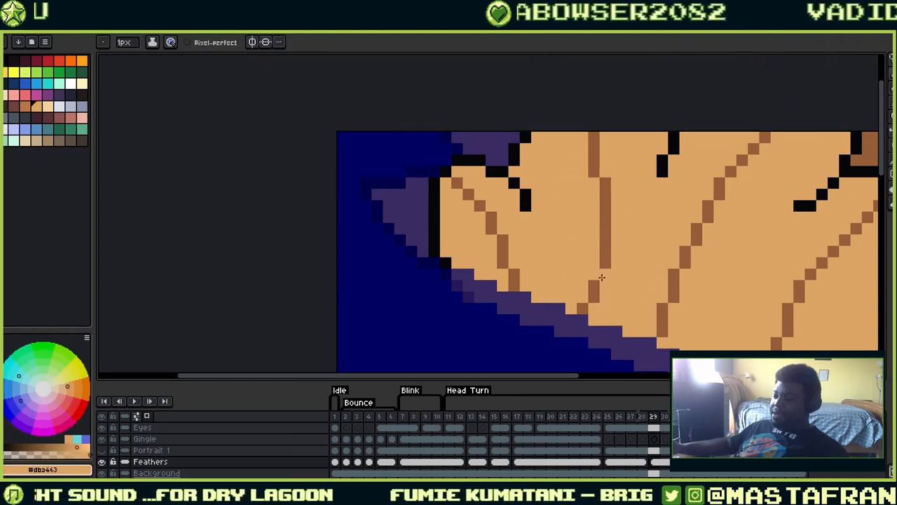
left_click(593, 138, "alt")
left_click(610, 140, "alt")
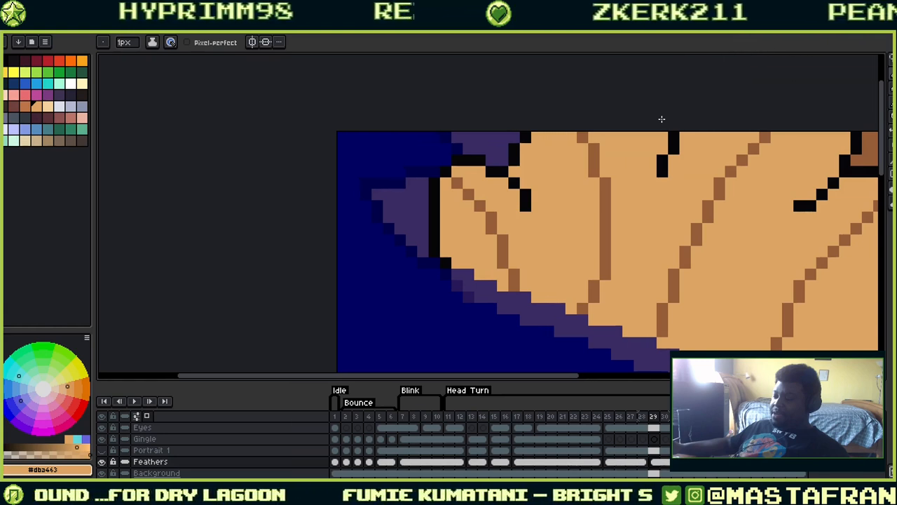
Make the Portrait 1 layer visible and play back the animation to review the feathers against the character
left_click_drag(661, 119, 552, 307)
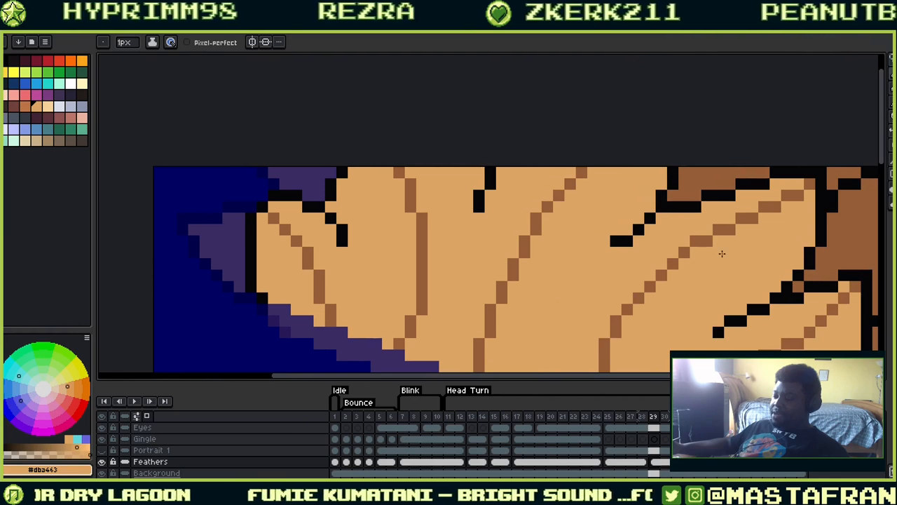
left_click(104, 449)
left_click_drag(633, 239, 486, 157)
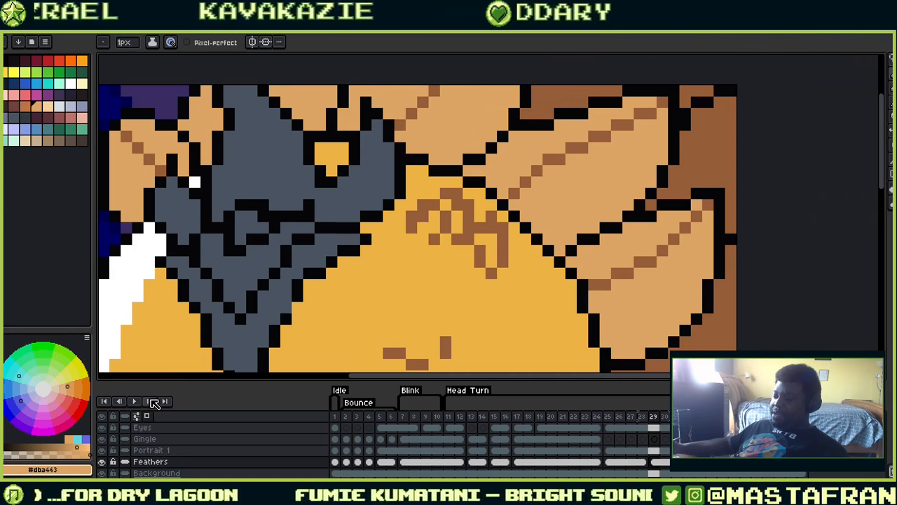
left_click(139, 402)
scroll(304, 260, "down", 3)
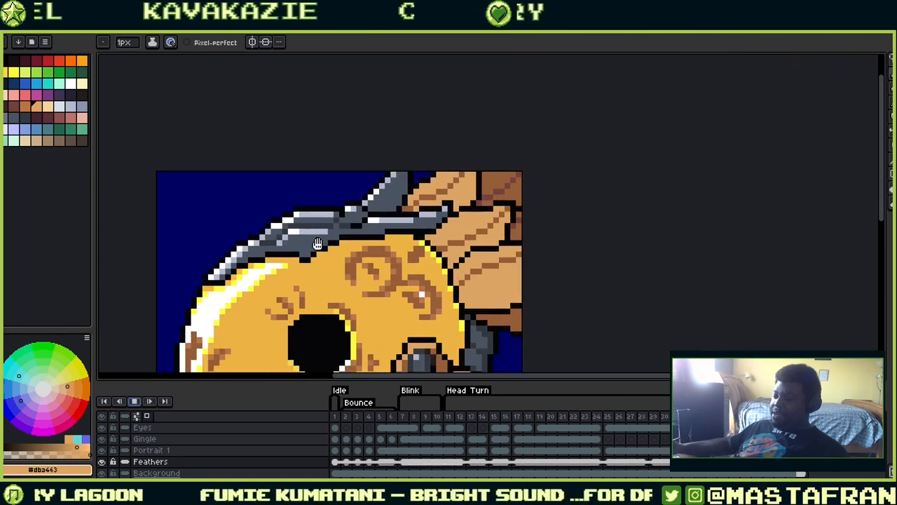
scroll(324, 152, "down", 1)
left_click_drag(324, 151, 405, 141)
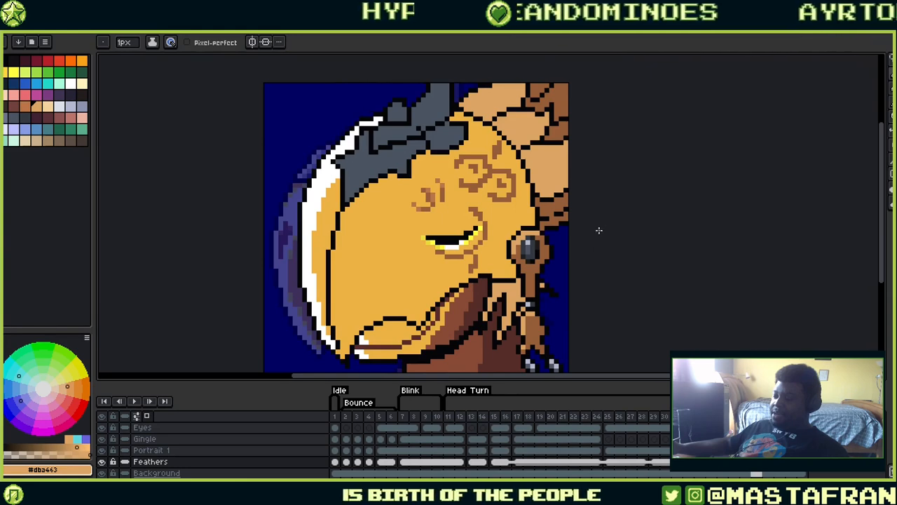
Draw a brown #945d38 shaft across the lowest tan feather on the half-closed-eye Head Turn frame
scroll(581, 236, "up", 3)
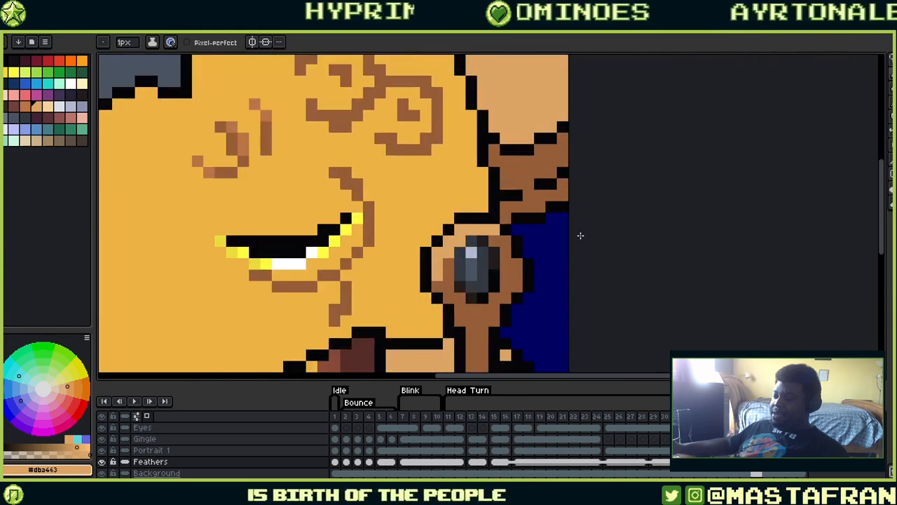
left_click_drag(559, 162, 610, 333)
left_click(563, 282, "alt")
left_click(514, 248)
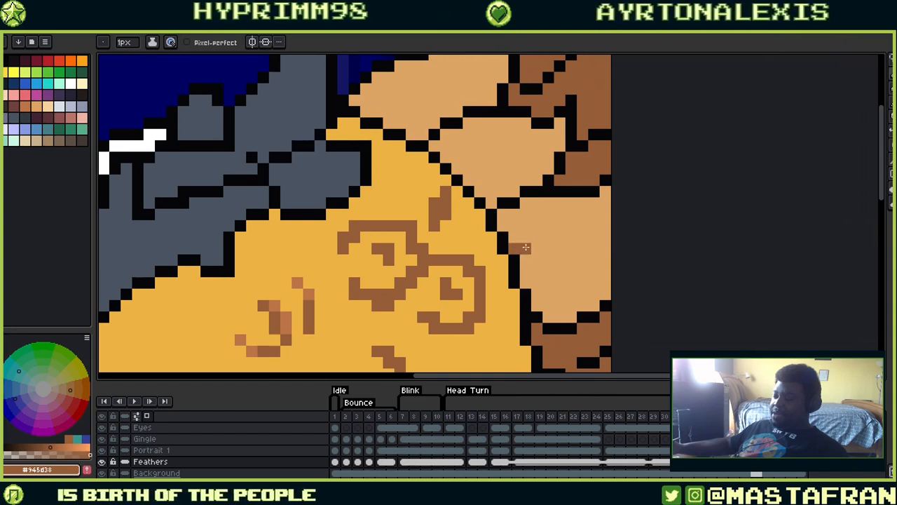
mouse_move(526, 237)
left_mouse_down()
mouse_move(616, 230)
mouse_move(584, 238)
mouse_move(607, 249)
left_mouse_up()
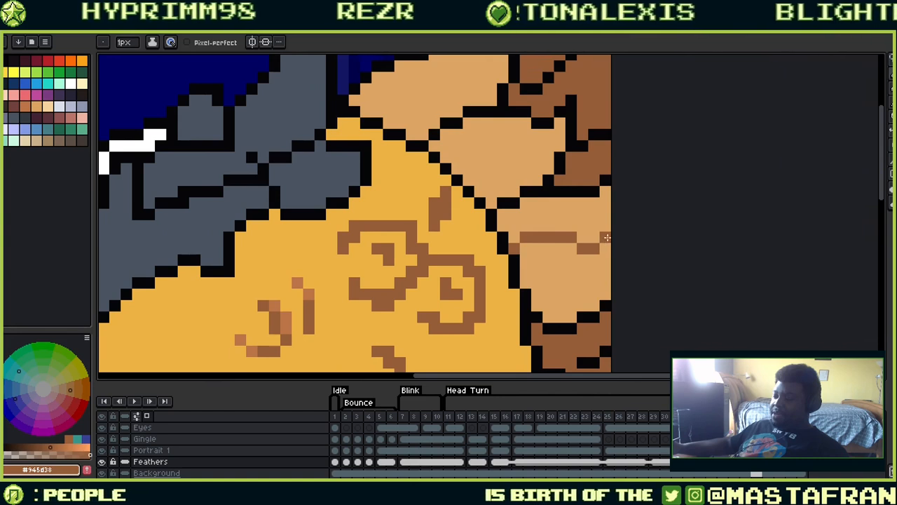
key("b")
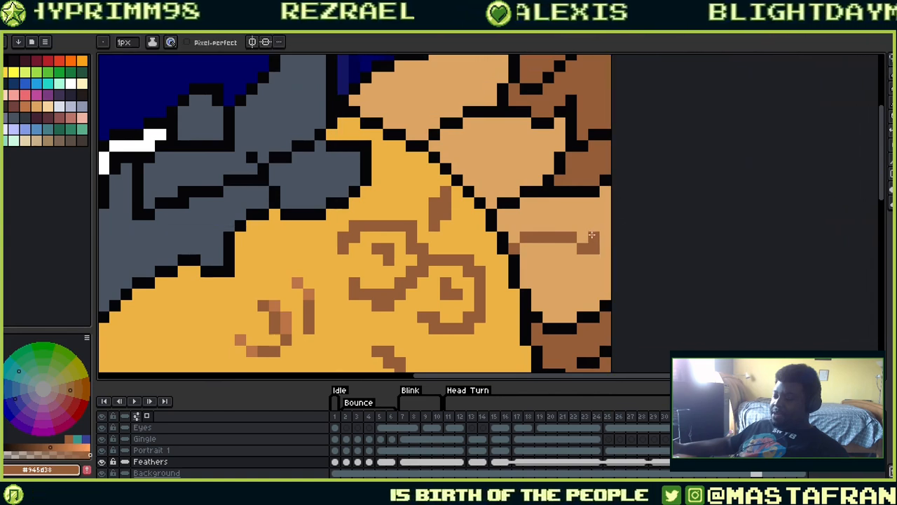
left_click(596, 251, "alt")
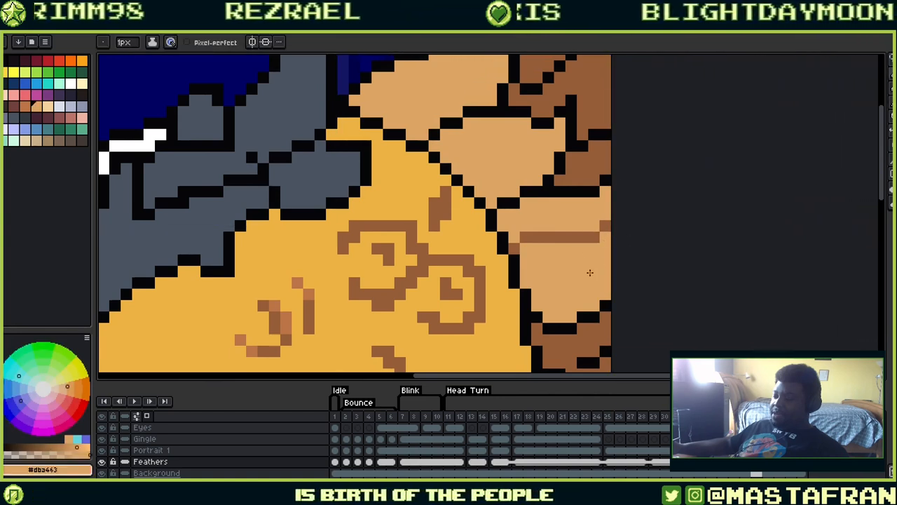
left_click_drag(592, 250, 599, 291)
Reshape the lowest tan feather's shaft into a stepped upward slope toward the canvas edge, using brown #945d38 and tan #dba463
left_click(536, 278, "alt")
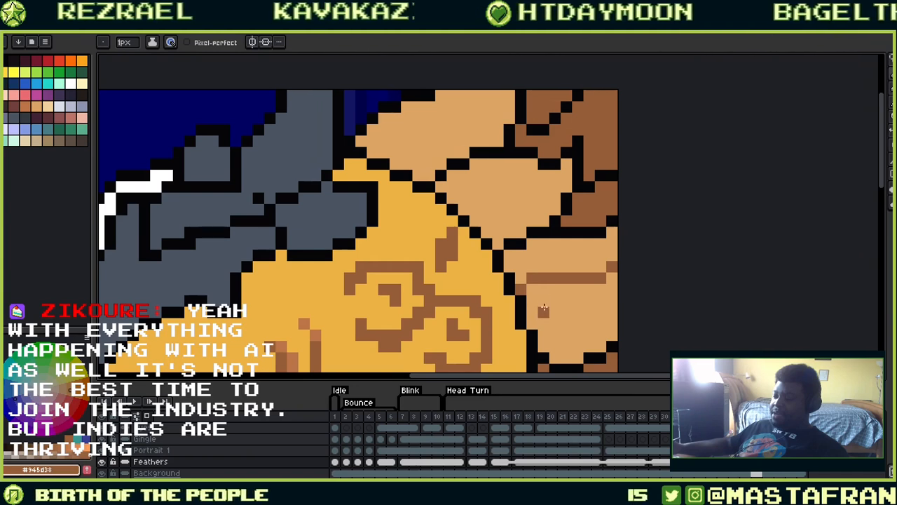
left_click(561, 256, "alt")
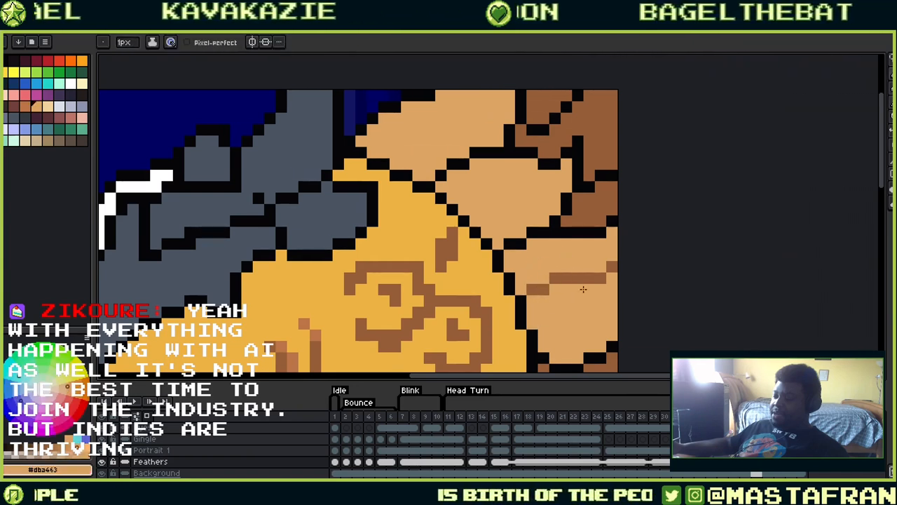
left_click(579, 275, "alt")
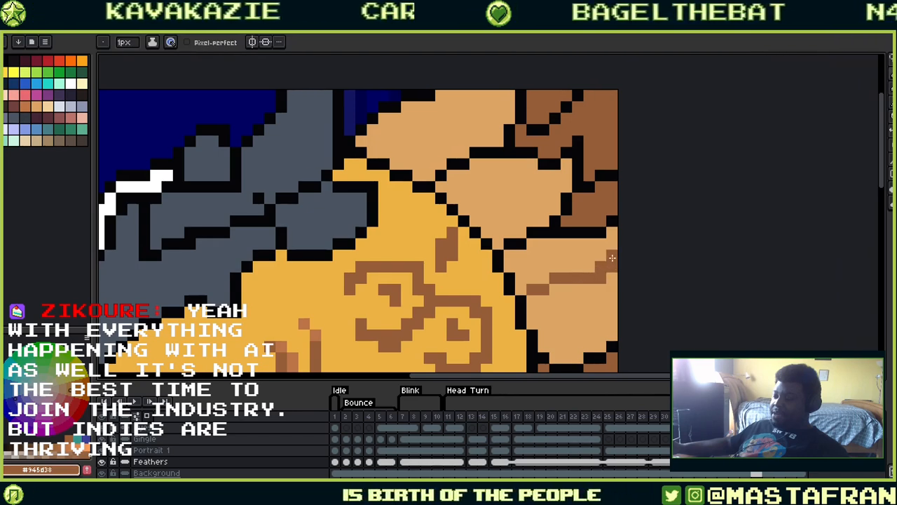
left_click(603, 289, "alt")
left_click_drag(576, 300, 593, 340)
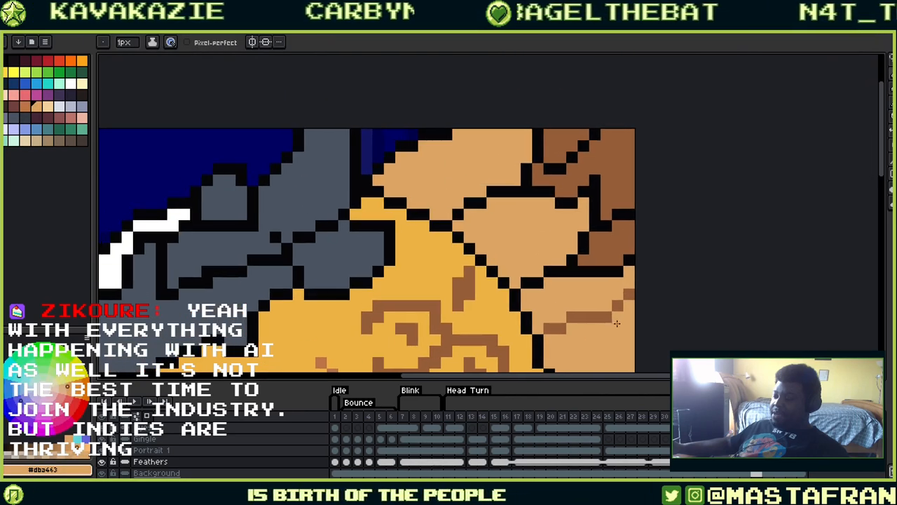
left_click(608, 317, "alt")
left_click(606, 306)
left_click(618, 327, "alt")
left_click(606, 317)
left_click(620, 301, "alt")
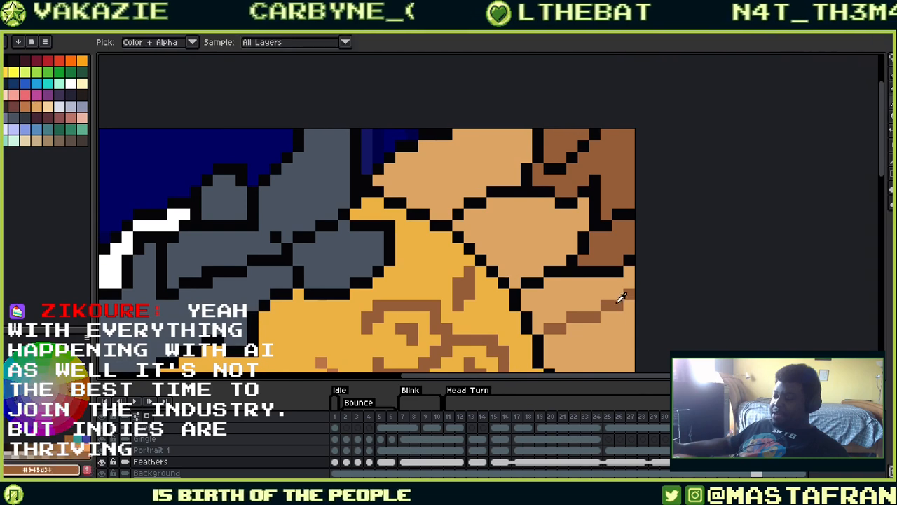
Draw an arched brown #945d38 shaft through the middle tan feather and trim its thick pixels with tan #dba463
mouse_move(577, 244)
left_mouse_down()
mouse_move(626, 279)
mouse_move(665, 286)
left_mouse_up()
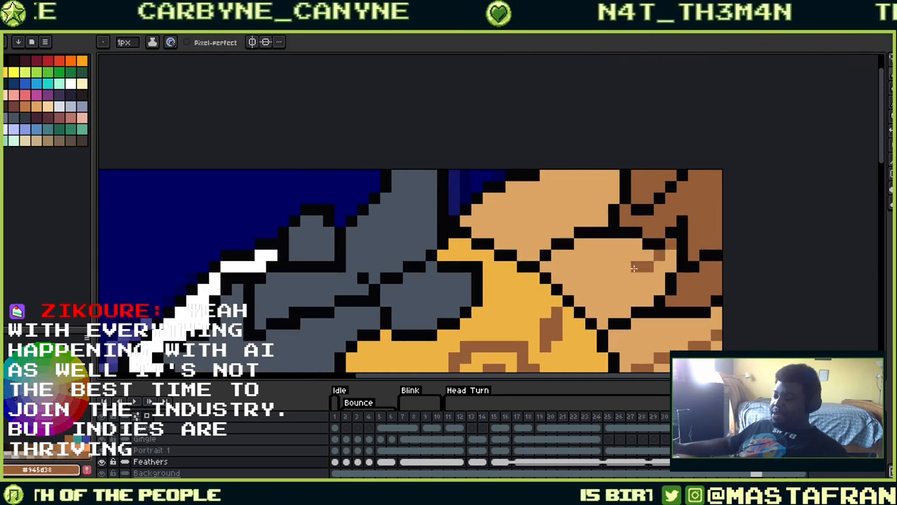
left_click(591, 279, "alt")
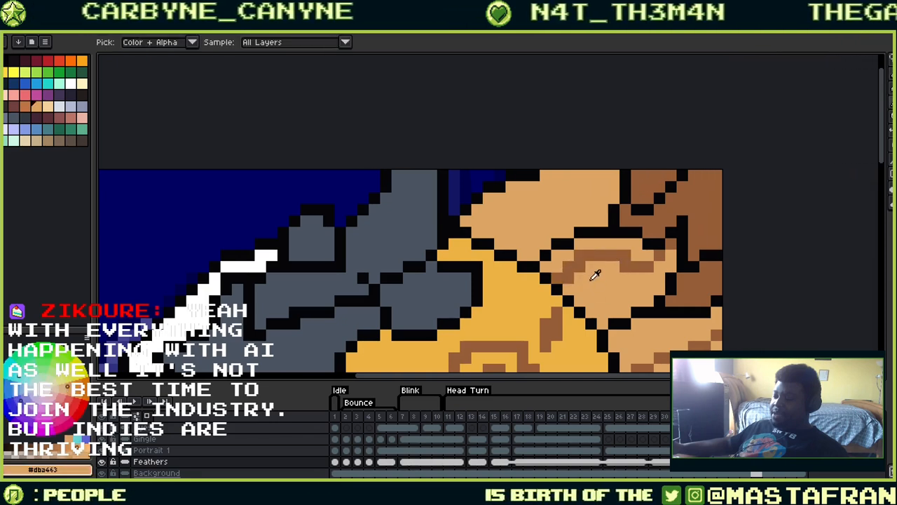
left_click(644, 267, "alt")
left_click_drag(592, 232, 655, 277)
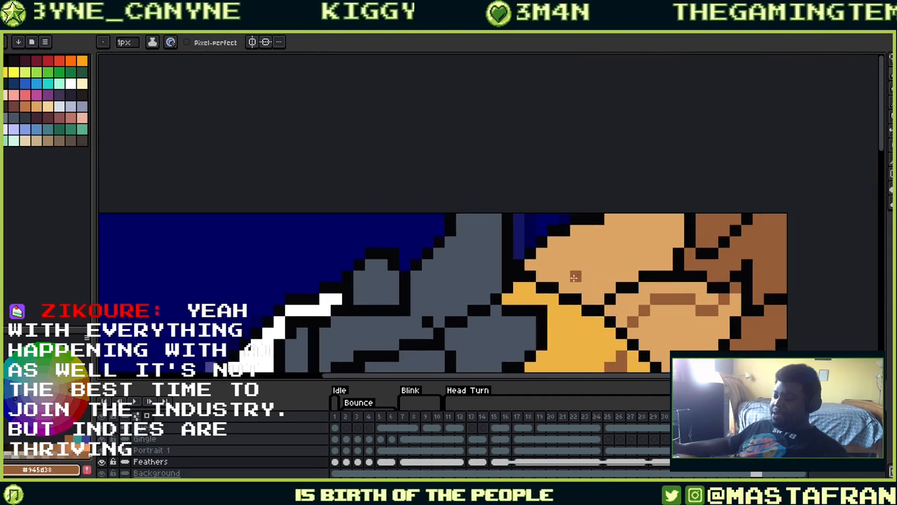
Draw a diagonal brown #945d38 shaft across the uppermost tan feather and trim its thick pixels with tan #dba463
left_click_drag(575, 274, 650, 218)
key("alt")
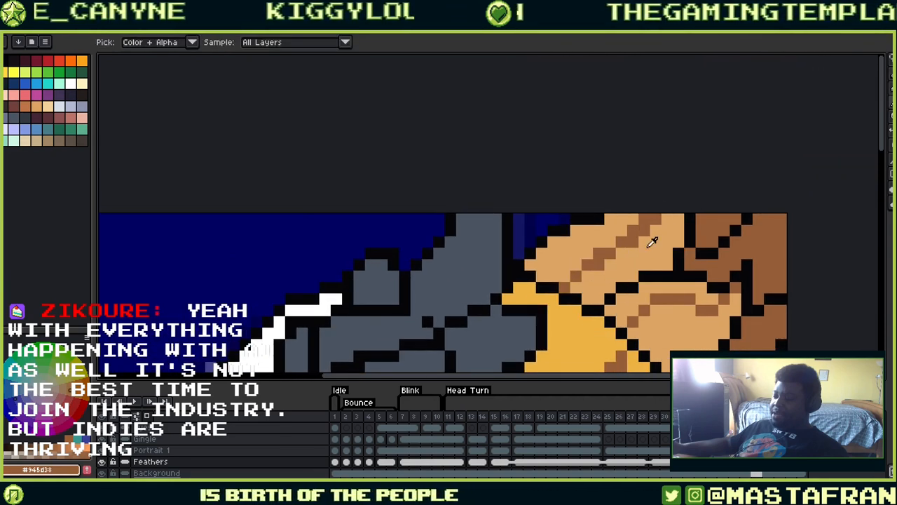
left_click(578, 246, "alt")
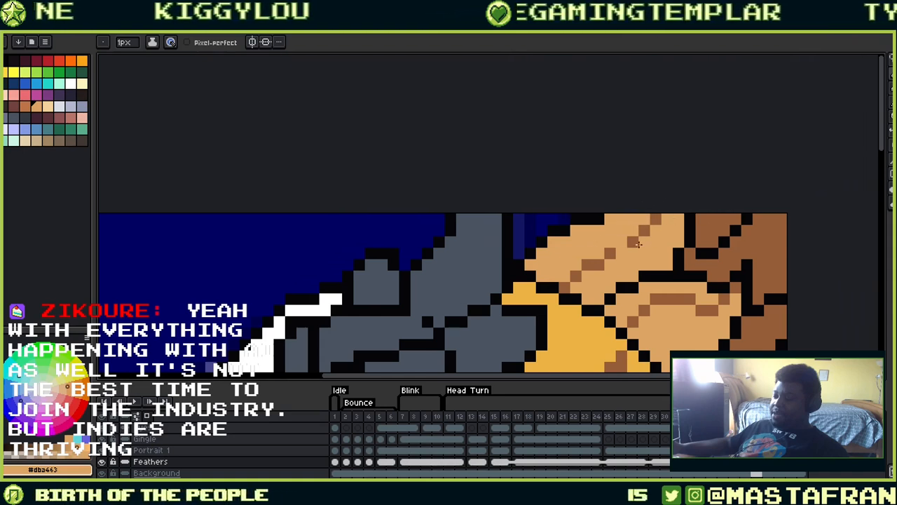
left_click(635, 243, "alt")
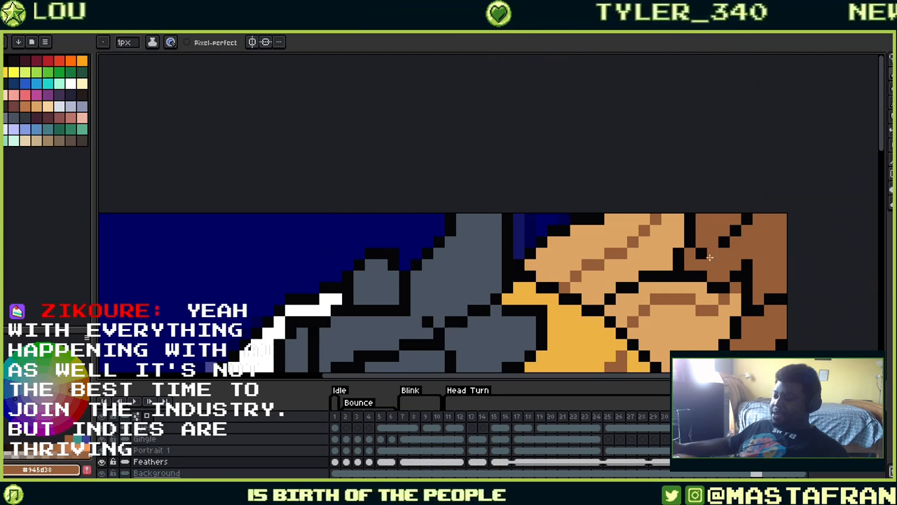
Step forward through the remaining Head Turn frames and on to frame 12 to compare the feather shafts between frames
left_click_drag(737, 239, 617, 117)
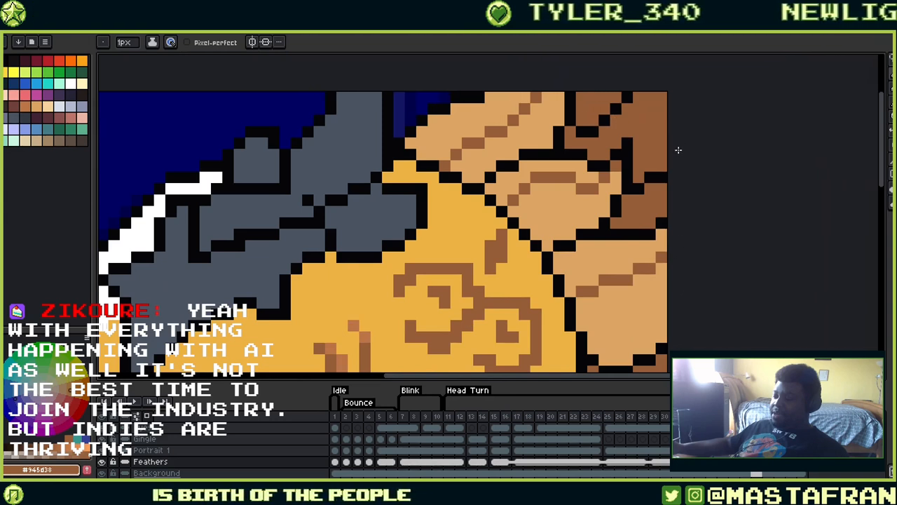
key("Right")
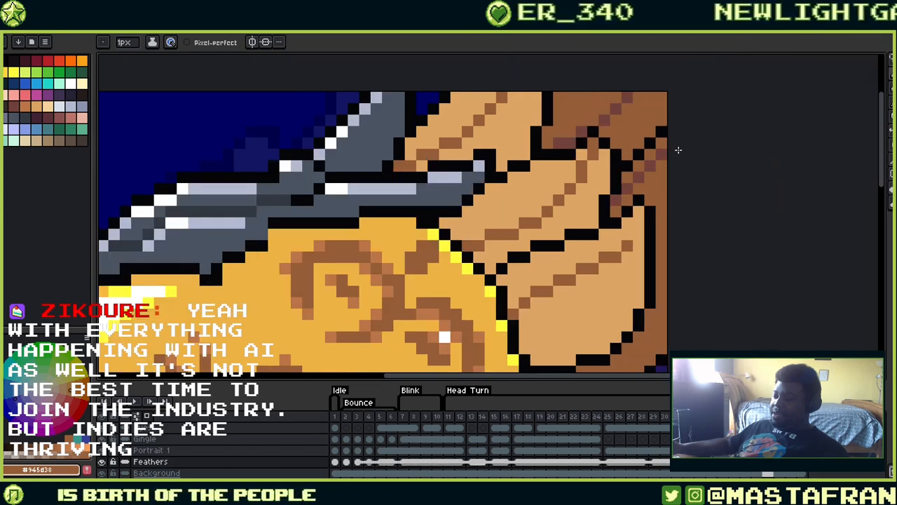
key("Right")
key("Right")
key("Right")
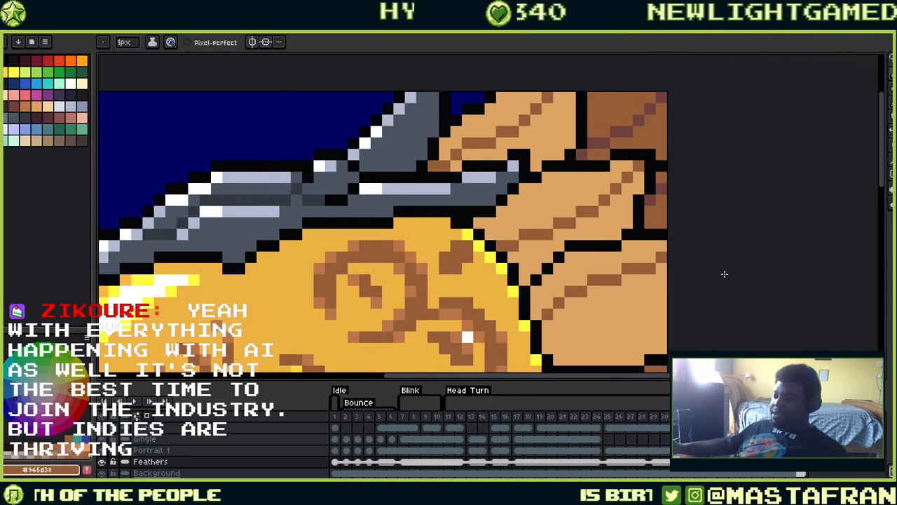
key("Right")
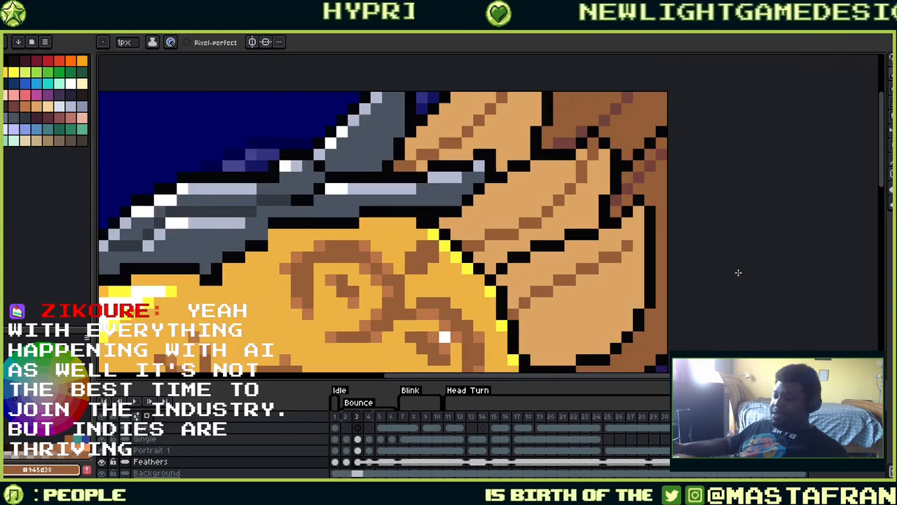
key("Right")
key("Right")
key("Right")
key("Right")
key("Right")
key("Right")
key("Right")
key("Right")
key("Right")
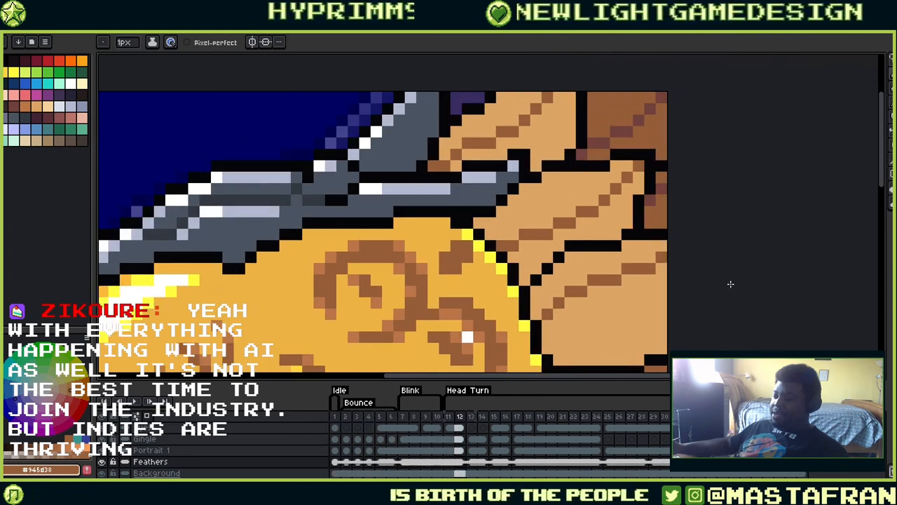
Step through the Head Turn frames between 12 and 21 and compare the vein lines on the feathers
key("Right")
key("Right")
key("Right")
key("Right")
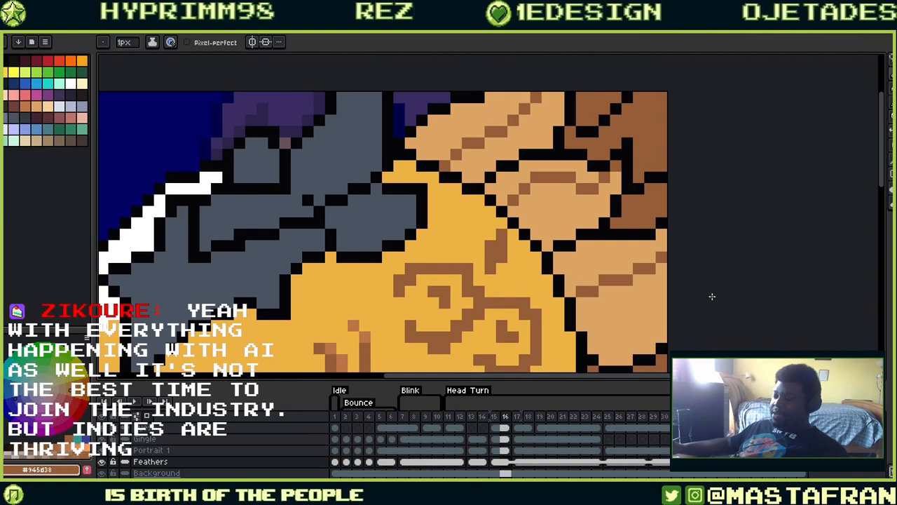
key("Right")
key("Right")
key("Right")
key("Right")
key("Right")
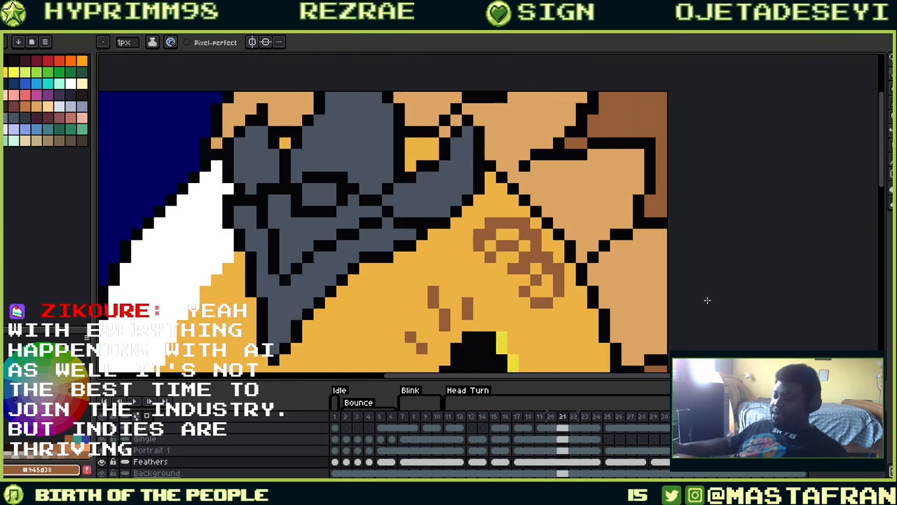
key("Left")
key("Left")
key("Left")
key("Left")
key("Left")
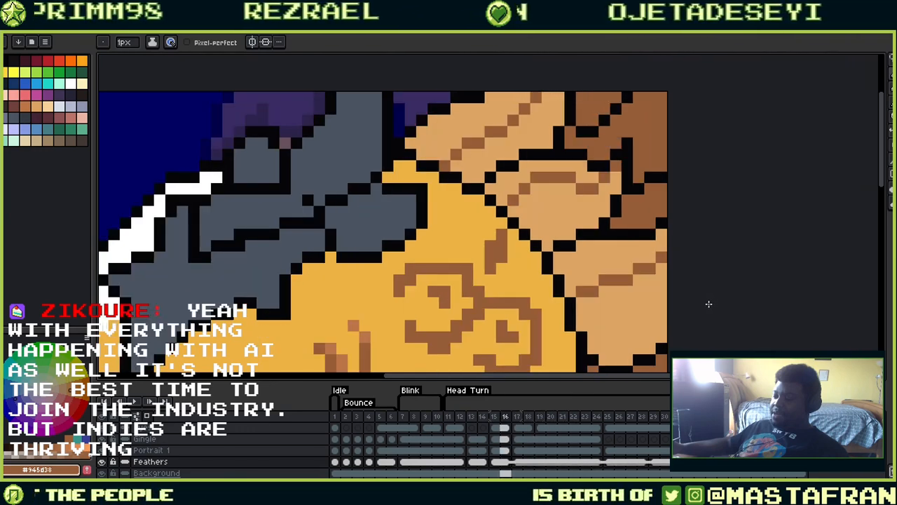
On frame 17 of the Feathers layer, draw a diagonal brown vein across the feather beside the face with the 1px Pencil
key("b")
key("Right")
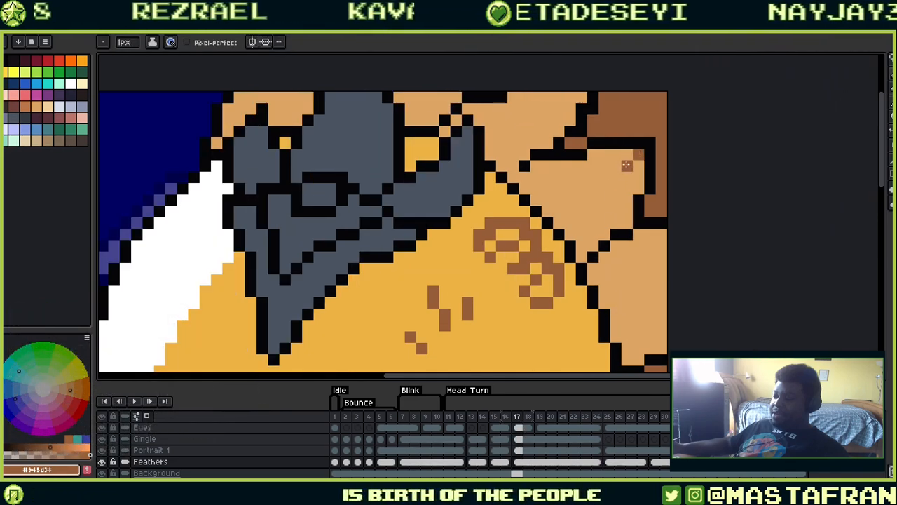
left_click_drag(627, 165, 568, 192)
left_click(580, 205, "alt")
left_click(547, 199)
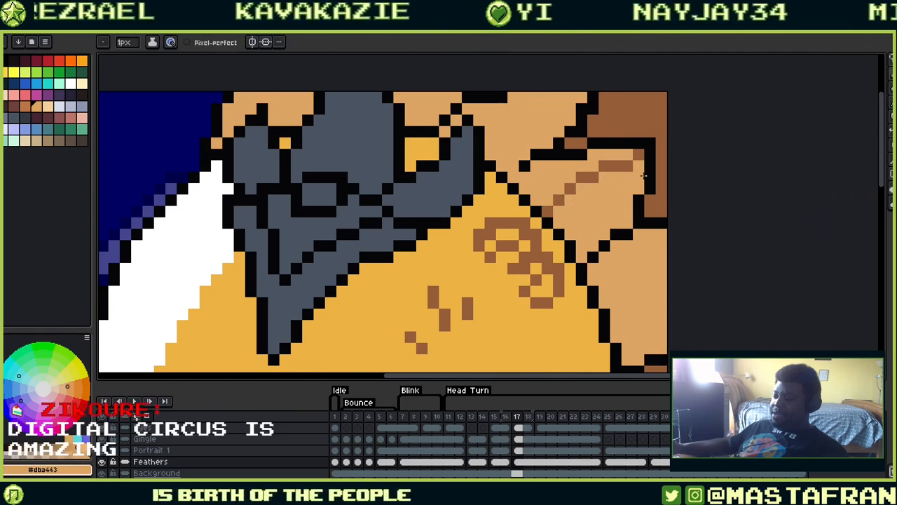
Clean up the outer end of that feather's vein using the sampled tan #dba463 and brown #945d38
left_click_drag(643, 175, 626, 237)
left_click(616, 230, "alt")
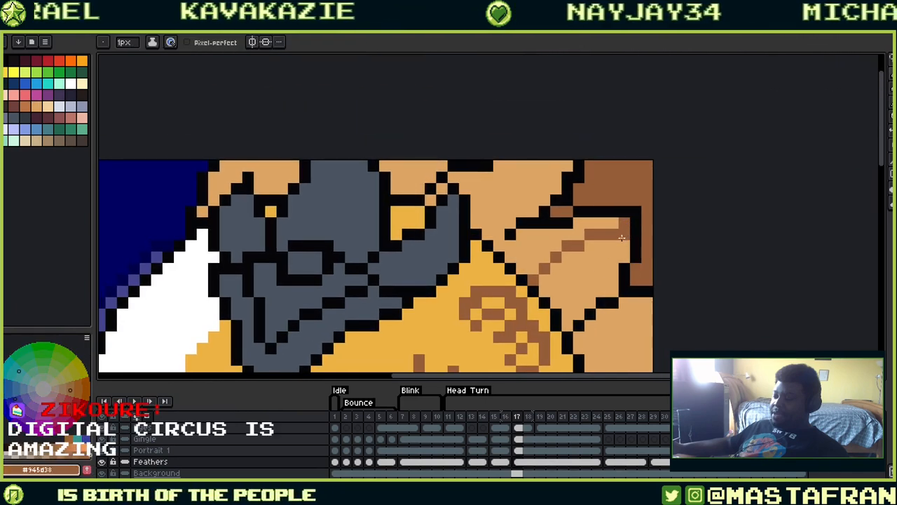
left_click(612, 223)
left_click(623, 237, "alt")
left_click(613, 235)
Draw a brown #945d38 vein on the lower feather at the canvas's right edge in frame 17
left_click(601, 233, "alt")
left_click(602, 314)
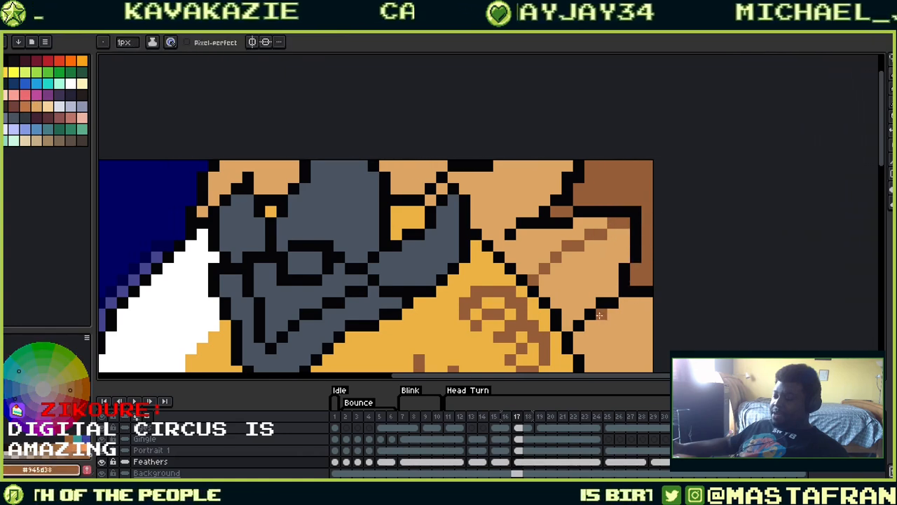
mouse_move(612, 324)
left_mouse_down()
mouse_move(574, 254)
mouse_move(611, 229)
left_mouse_up()
mouse_move(578, 187)
left_mouse_down()
mouse_move(565, 175)
mouse_move(556, 110)
left_mouse_up()
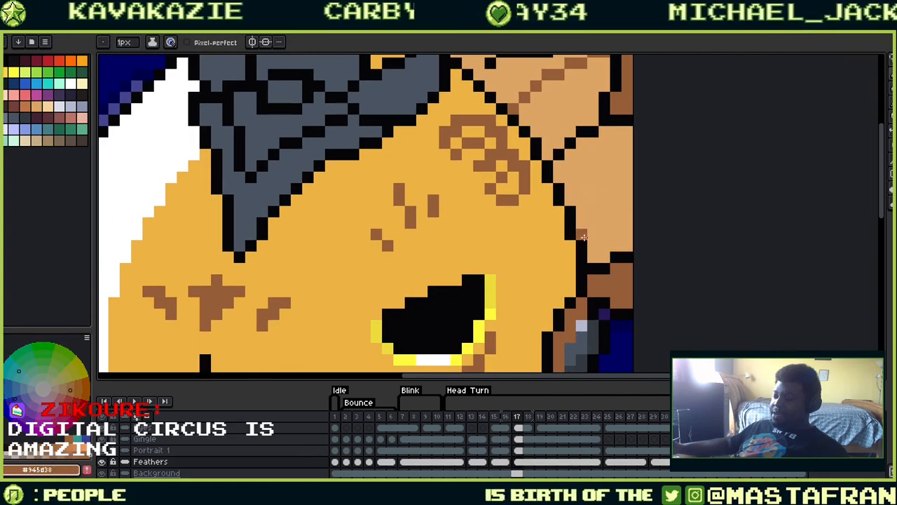
left_click_drag(603, 219, 574, 304)
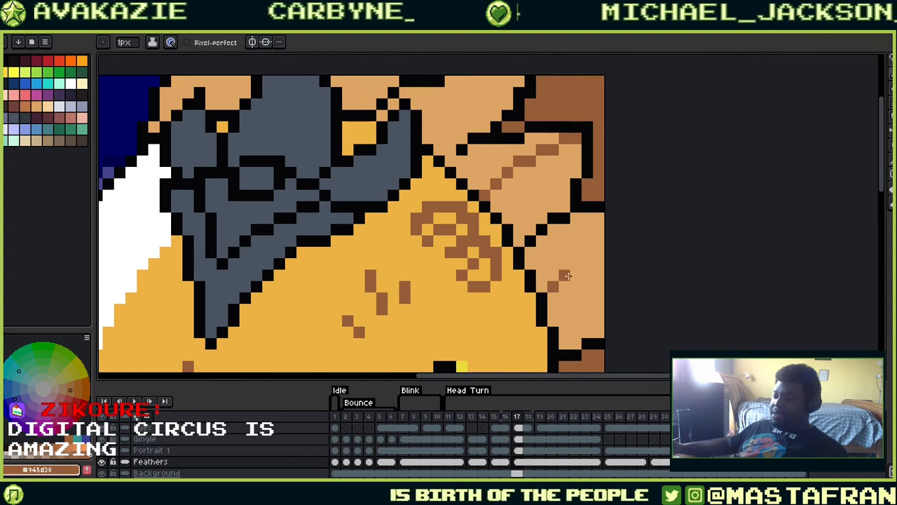
left_click(592, 281, "alt")
left_click(585, 261, "alt")
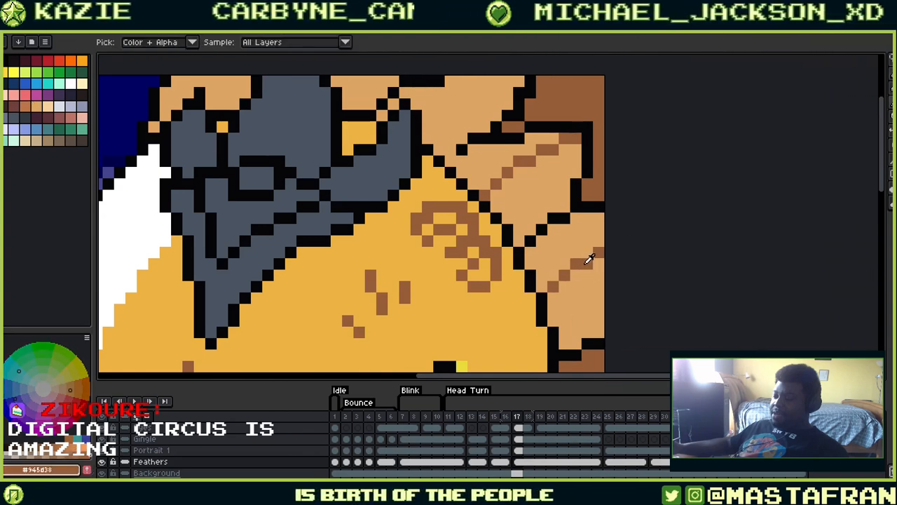
Draw a diagonal brown vein on the feather cut off by the canvas's top edge, trimming it with the tan feather colour
scroll(576, 280, "up", 4)
scroll(577, 280, "left", 3)
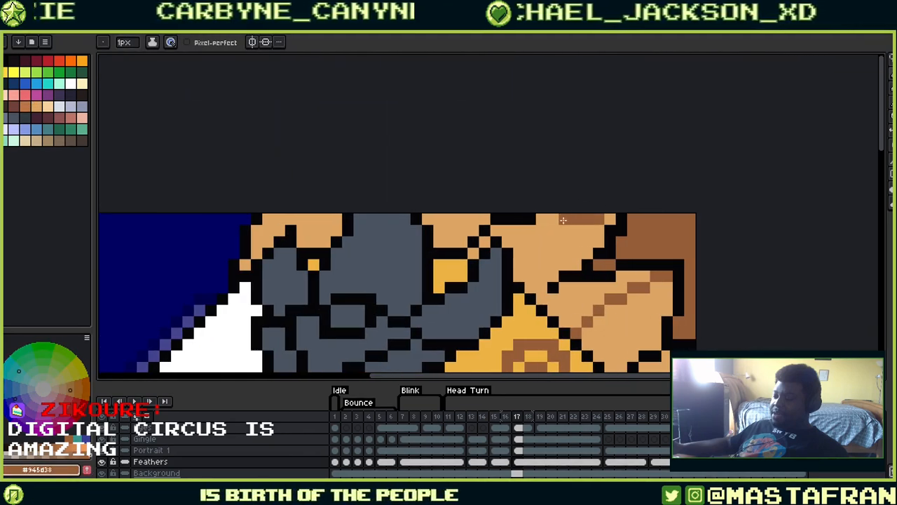
left_click(531, 235, "alt")
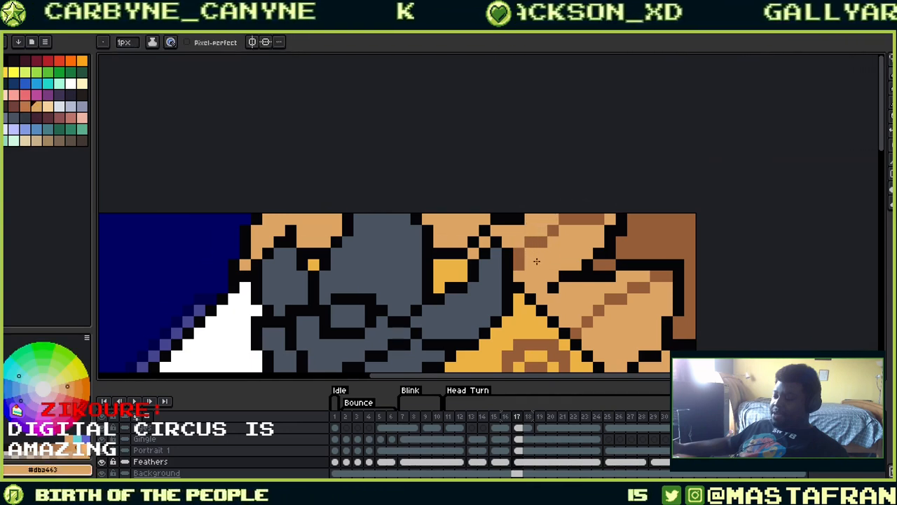
left_click(572, 214, "alt")
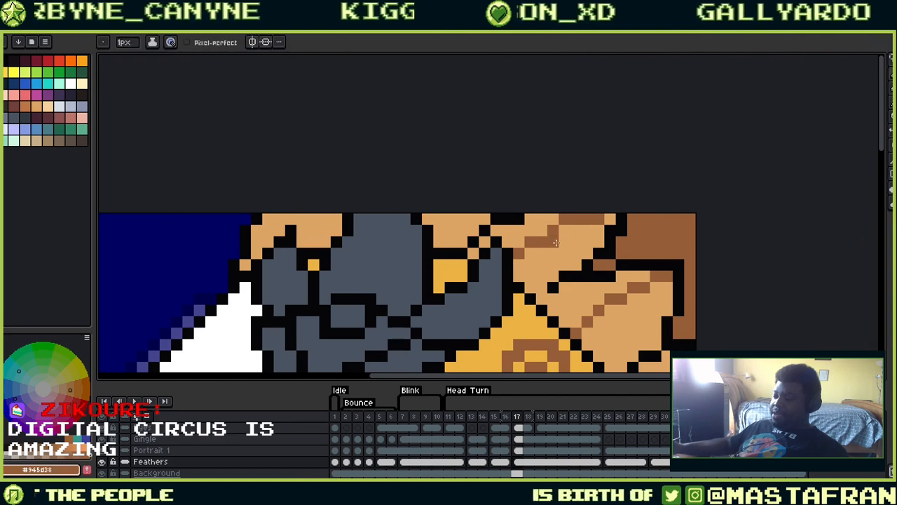
left_click(565, 214, "alt")
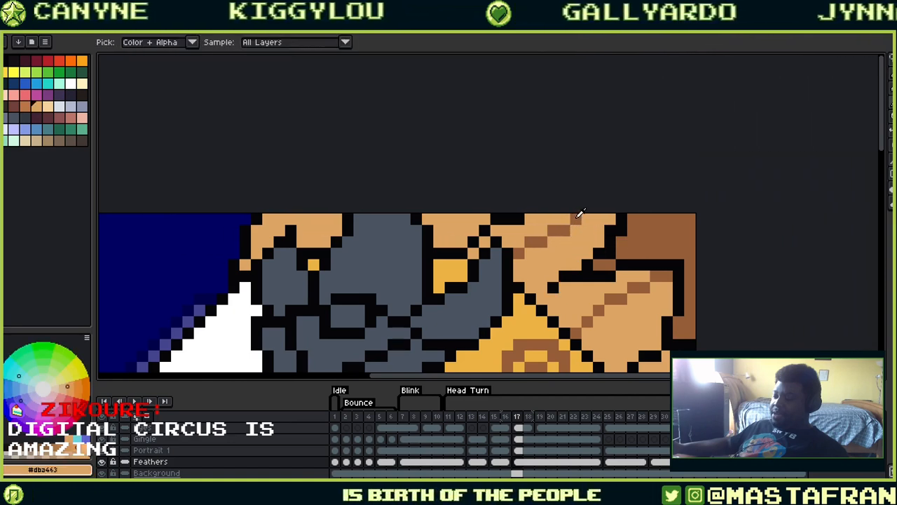
Refine the top feather's vein into clean pixel steps by alternating the sampled brown and tan colours
scroll(603, 224, "left", 3)
left_click(631, 228, "alt")
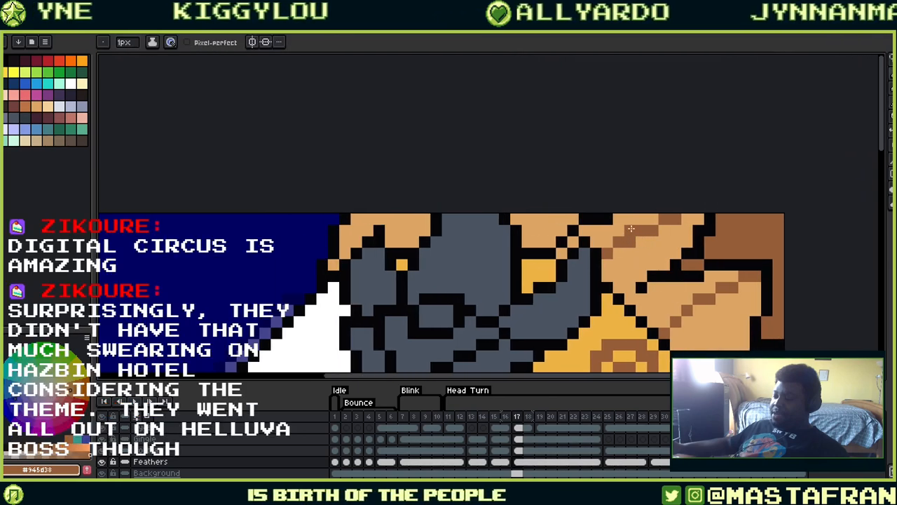
left_click(640, 242, "alt")
left_click(630, 241)
left_click(653, 230)
left_click(662, 219, "alt")
left_click(653, 219)
left_click(669, 229, "alt")
left_click(676, 218)
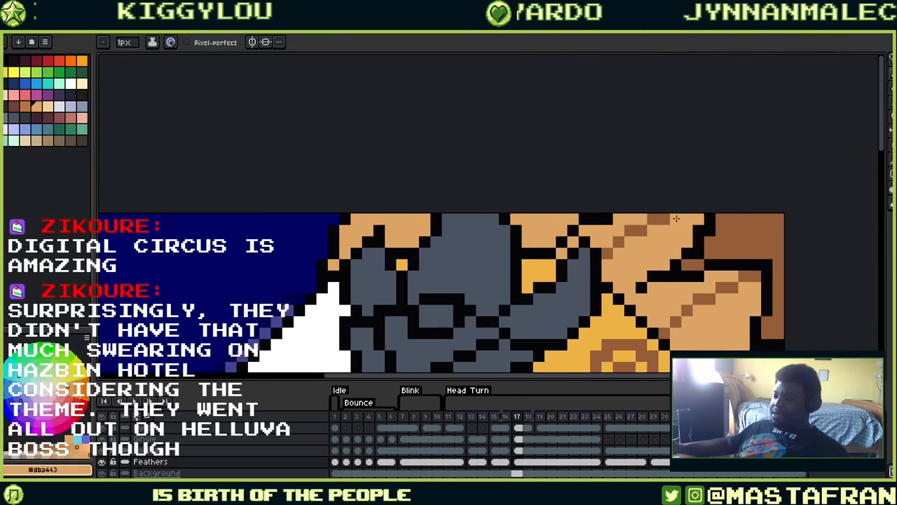
Add a short brown #945d38 vein mark to the small feather on the far side of the grey crest in frame 17
left_click(614, 251, "alt")
scroll(570, 260, "left", 2)
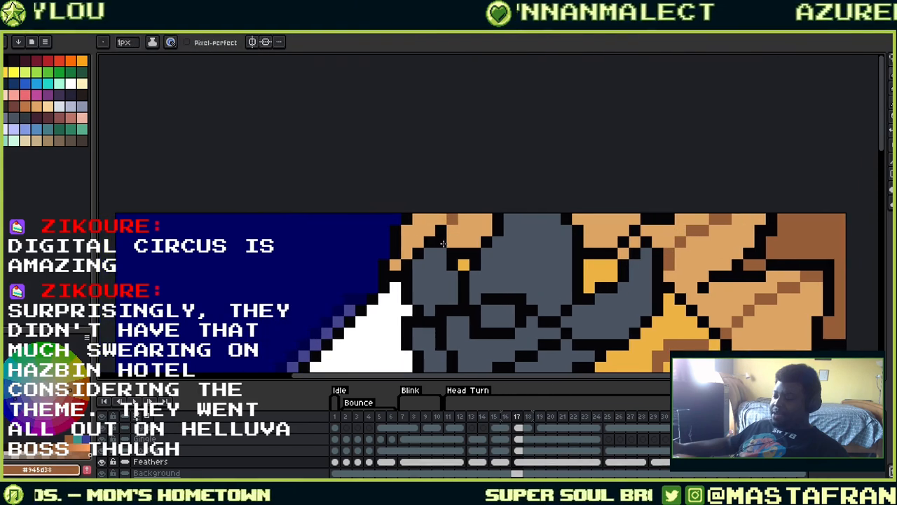
left_click(457, 225)
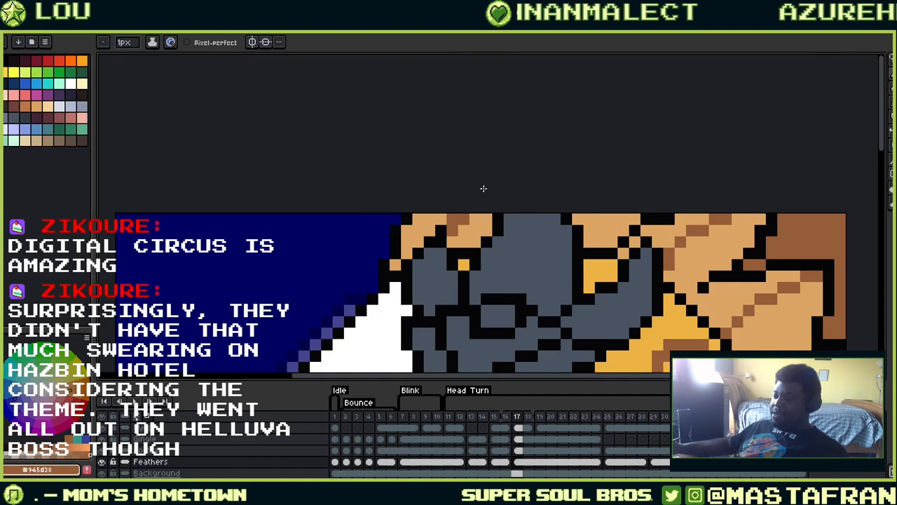
left_click(456, 231, "alt")
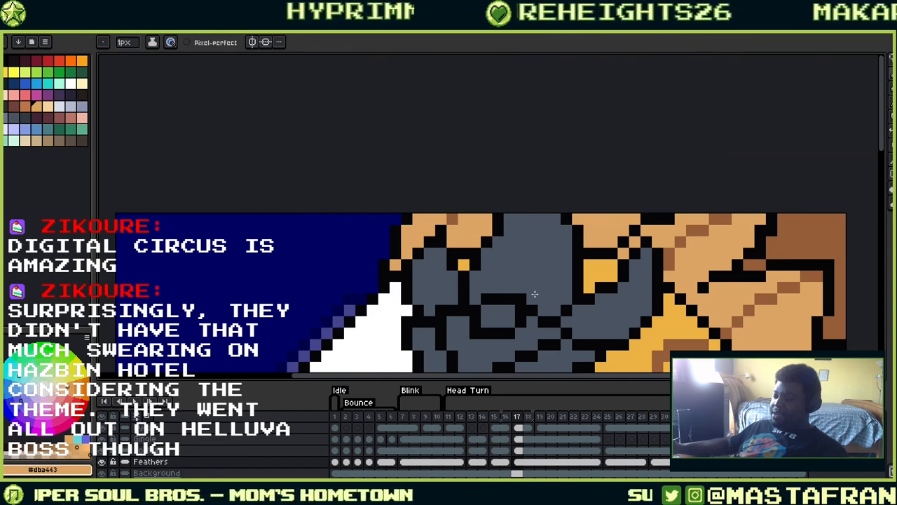
Review the feather veins frame by frame from 16 to 24, and play back the animation
scroll(536, 295, "down", 2)
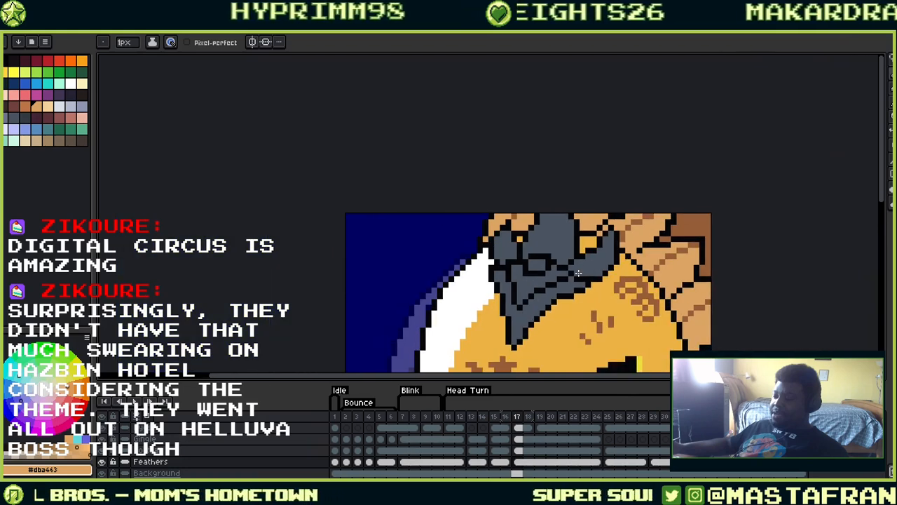
key("Right")
key("Right")
key("Right")
key("Right")
key("Right")
key("Right")
key("Right")
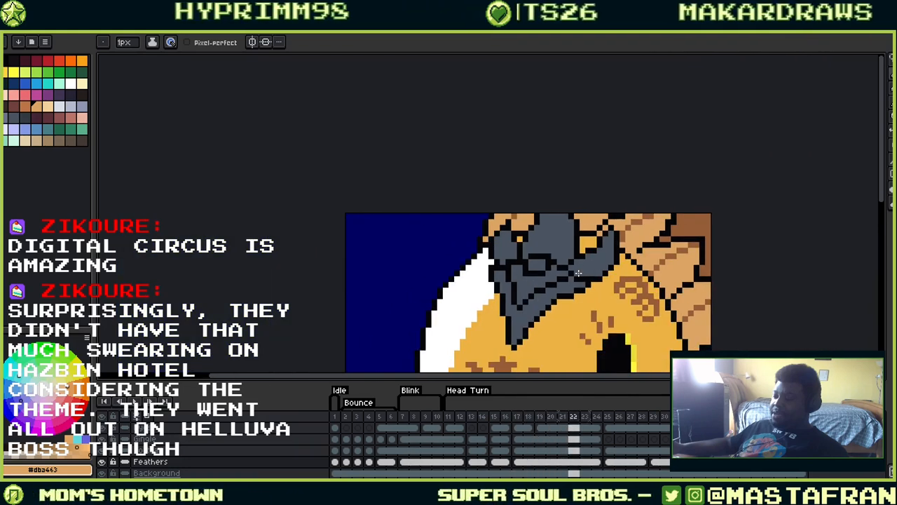
key("Left")
key("Left")
key("Left")
key("Left")
key("Left")
key("Left")
key("Left")
key("Left")
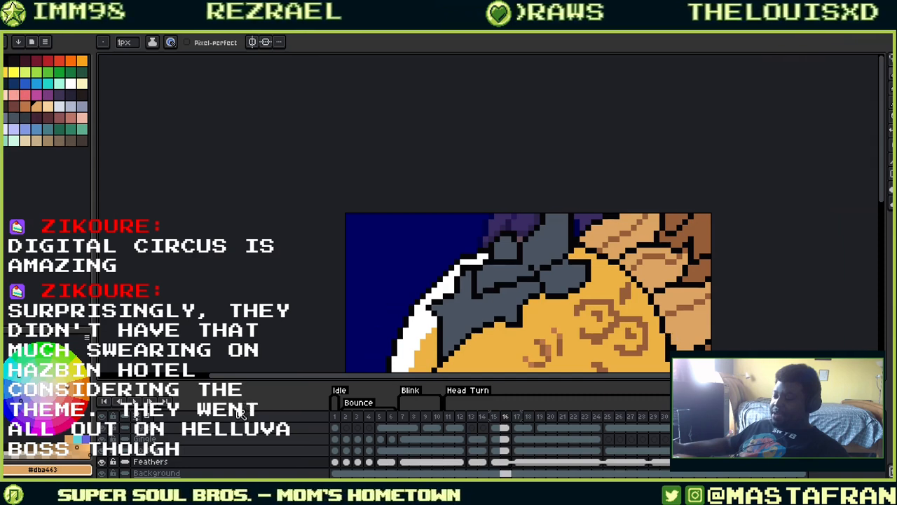
left_click(131, 413)
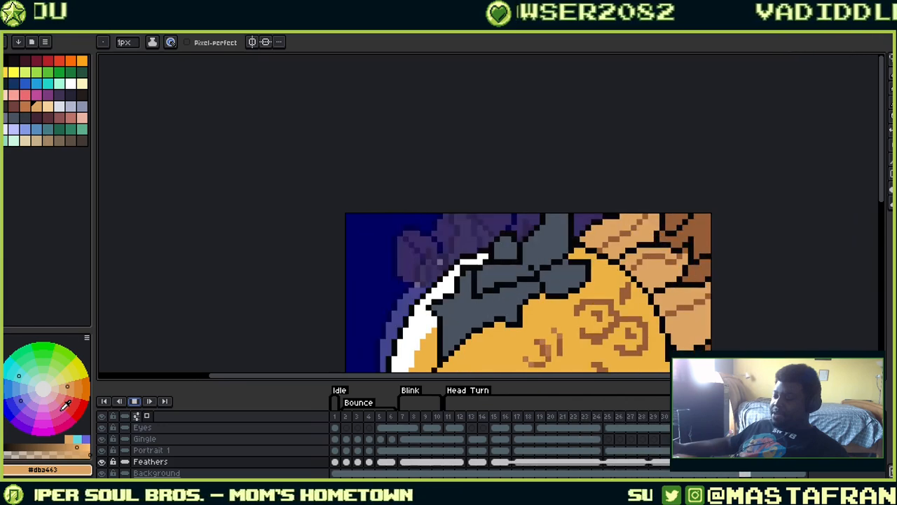
left_click_drag(604, 271, 536, 197)
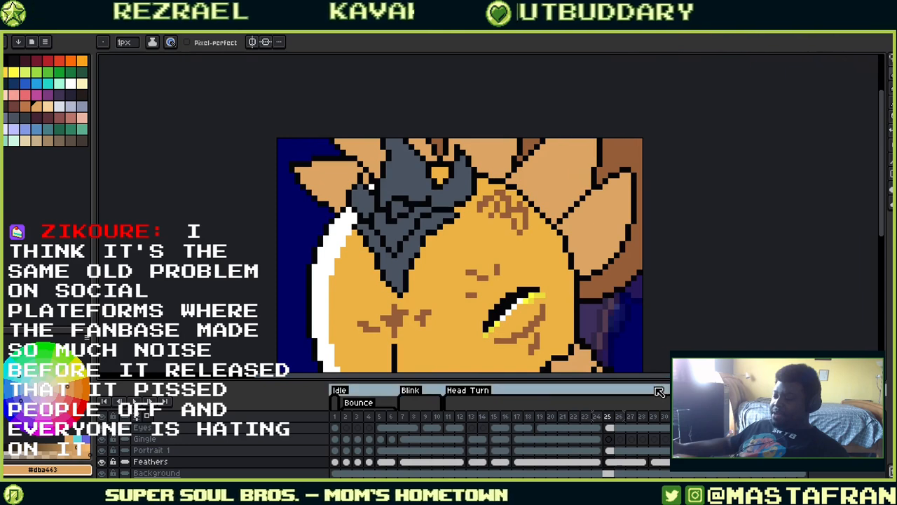
On frame 25, draw a diagonal vein up the large upper feather with the brown #945d38 sampled from frame 24
left_click(627, 144, "alt")
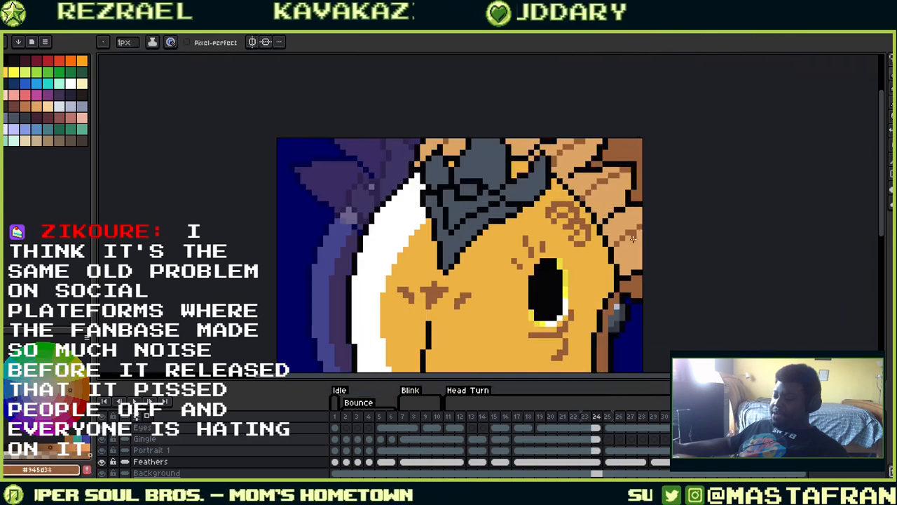
key("Right")
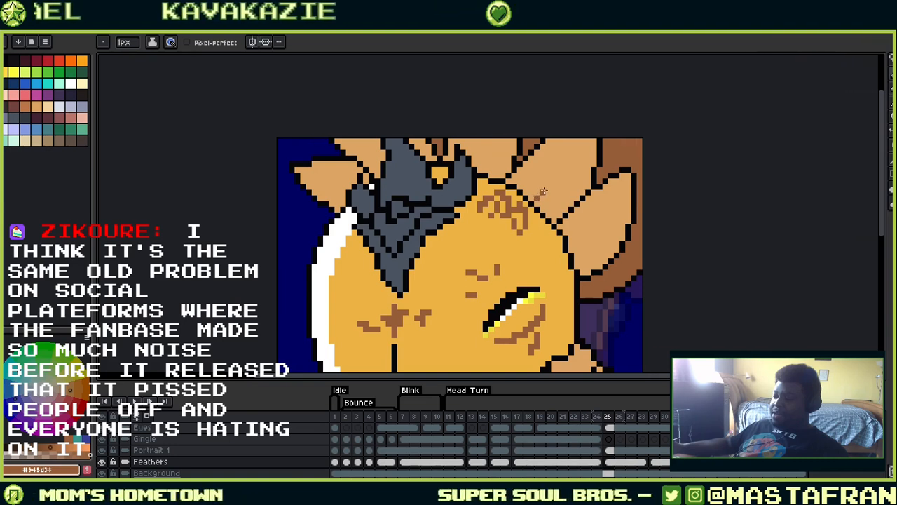
left_click(553, 170, "alt")
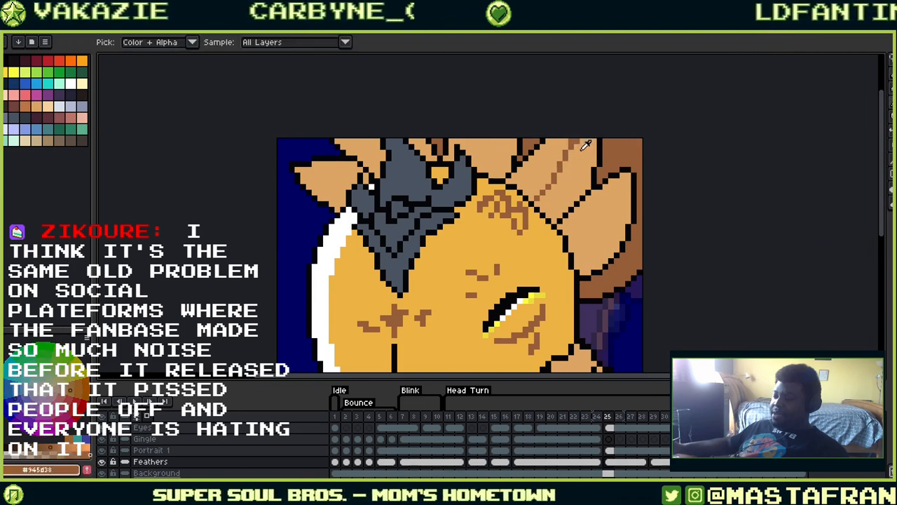
left_click(583, 144, "alt")
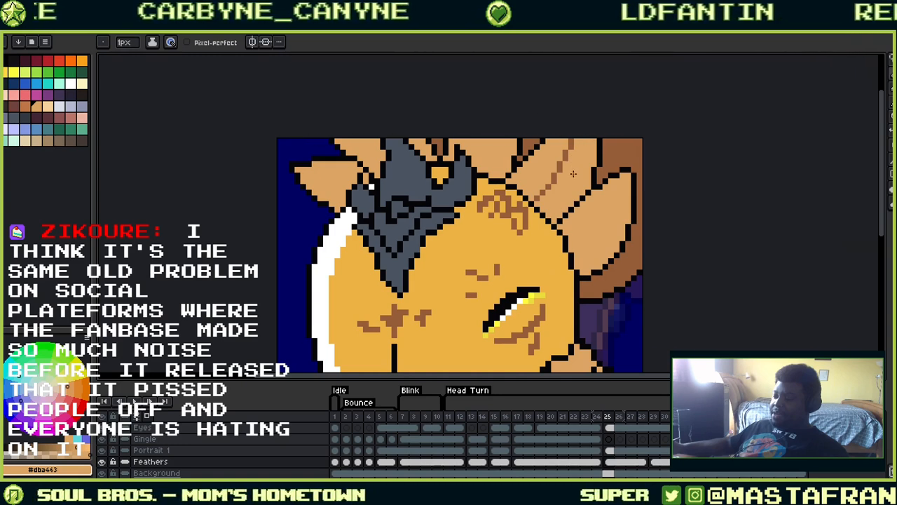
Draw a brown vein along the rightmost feather in frame 25 and thin it with the tan #dba463
left_click(574, 140, "alt")
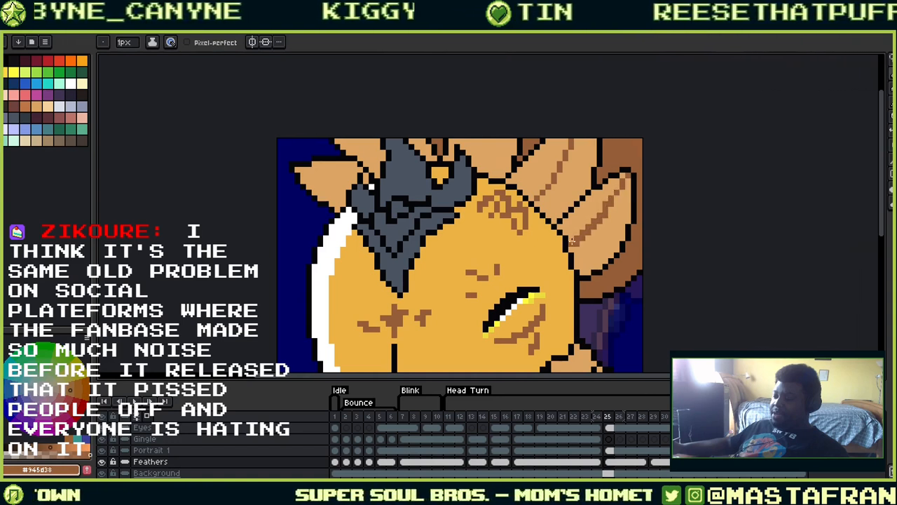
left_click(584, 216, "alt")
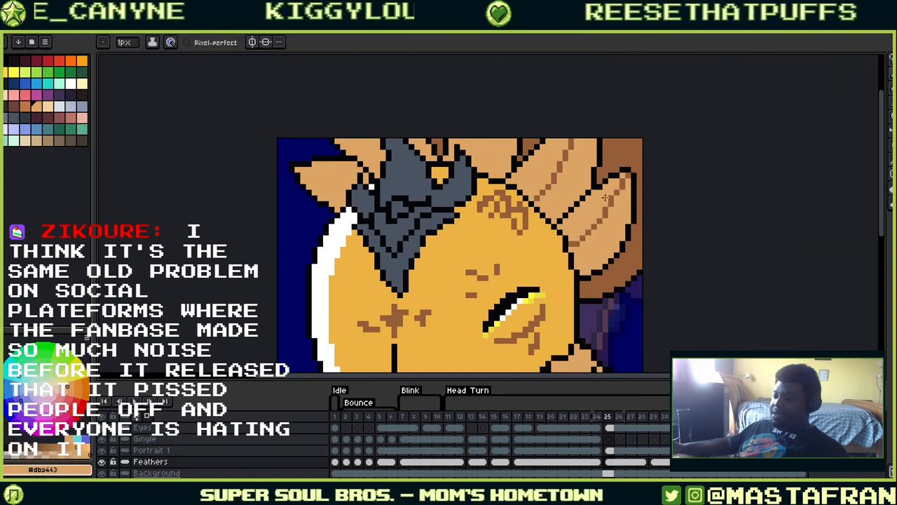
left_click(623, 181, "alt")
left_click(627, 187, "alt")
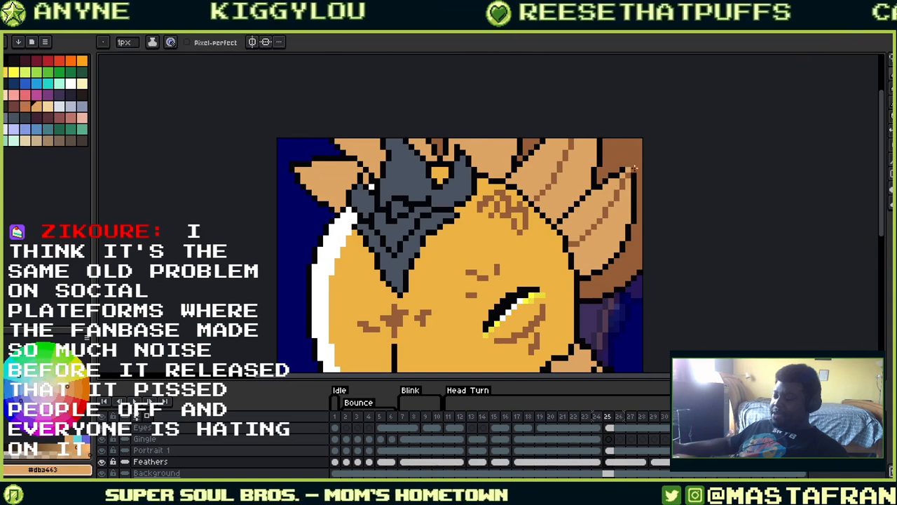
left_click(617, 197, "alt")
left_click(610, 199, "alt")
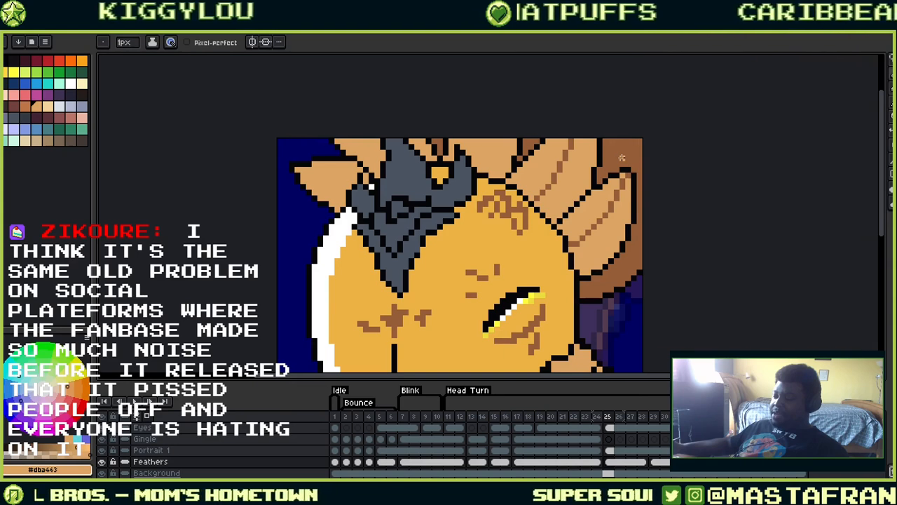
Reshape the upper end of the rightmost feather's vein in frame 25 with brown #945d38, trimming its corners with tan #dba463
scroll(621, 158, "up", 2)
left_click_drag(611, 300, 680, 243)
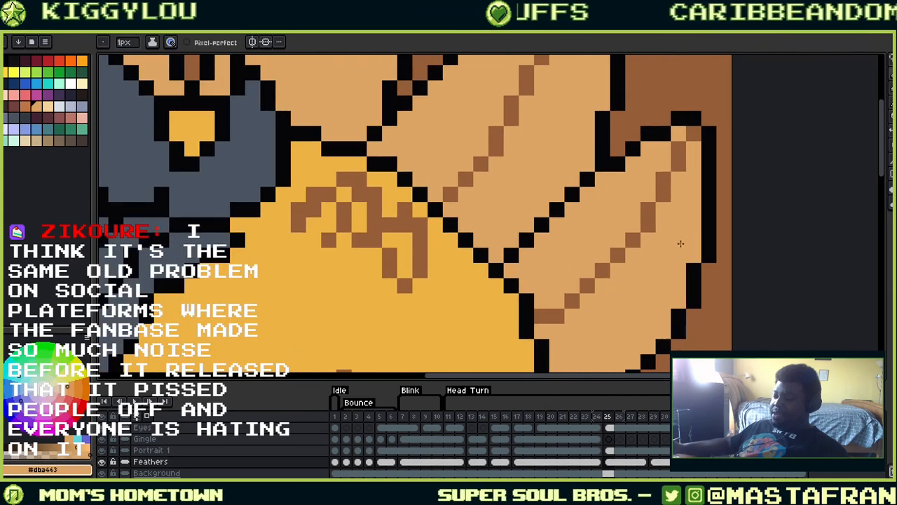
left_click(691, 153, "alt")
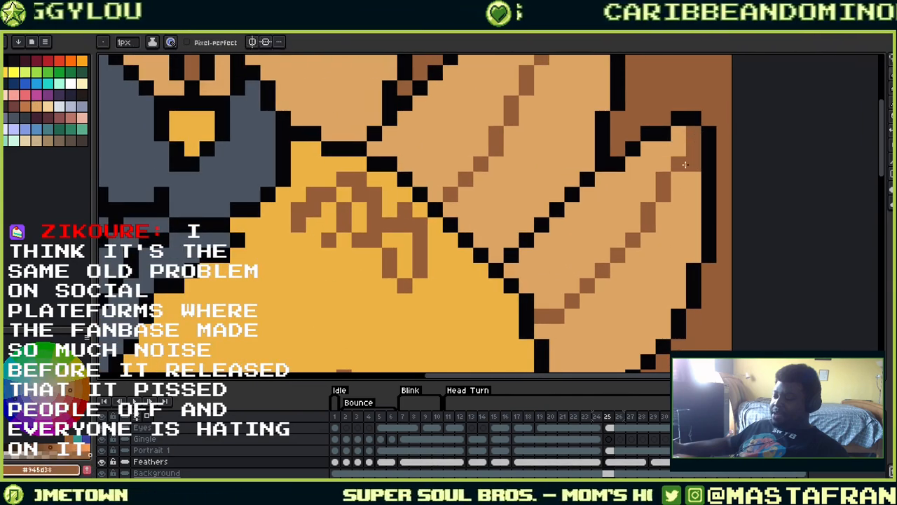
left_click(675, 176, "alt")
left_click(666, 196, "alt")
left_click_drag(677, 180, 662, 207)
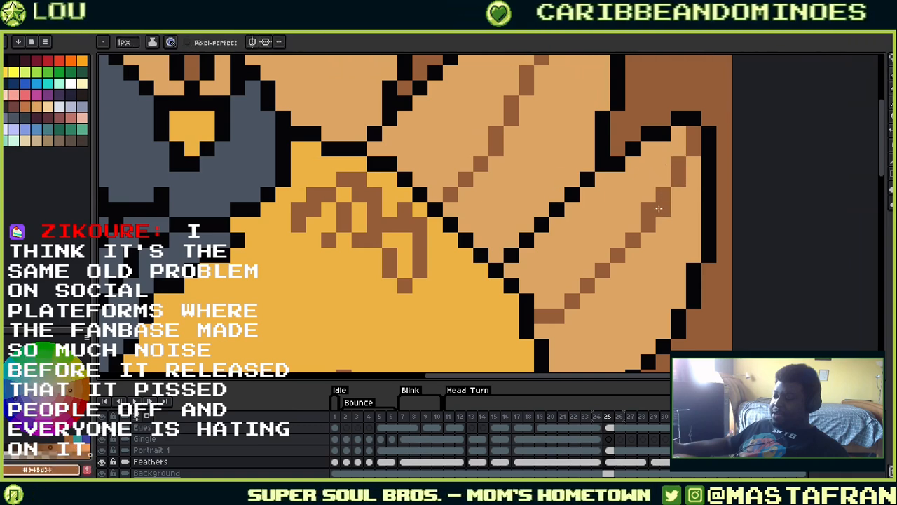
left_click(648, 192, "alt")
left_click(648, 209)
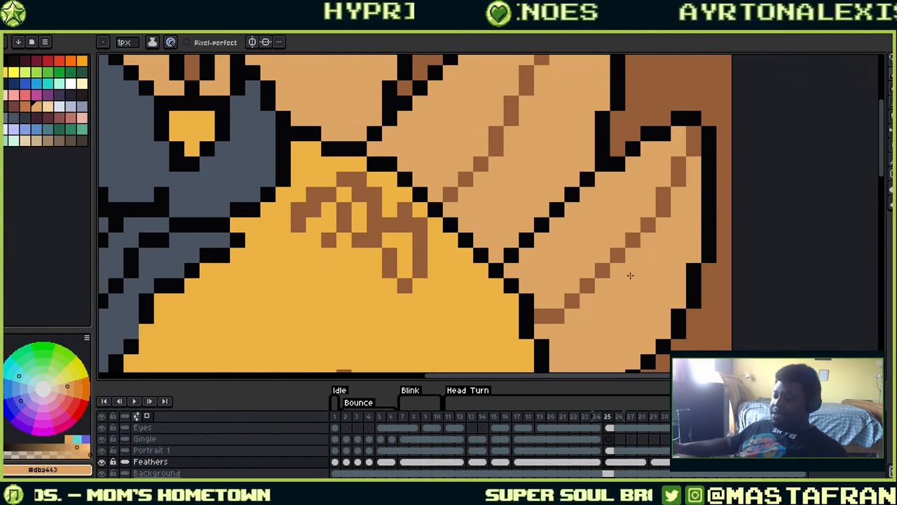
Shift the rightmost feather's vein by one pixel, drawing a brown #945d38 line beneath it and covering its old upper edge with tan #dba463
left_click(550, 315, "alt")
left_click(556, 331)
left_click(572, 316)
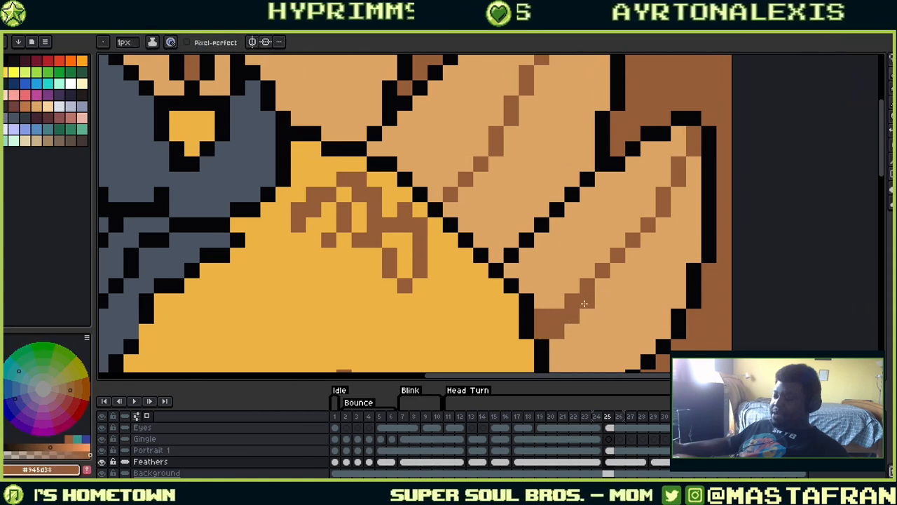
mouse_move(584, 303)
left_mouse_down()
mouse_move(611, 283)
mouse_move(692, 158)
left_mouse_up()
left_click(542, 314, "alt")
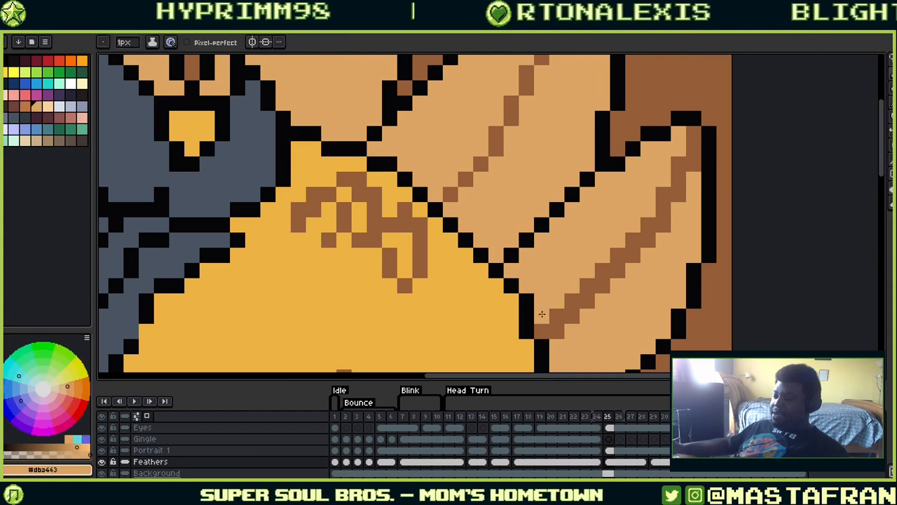
mouse_move(542, 314)
left_mouse_down()
mouse_move(575, 302)
mouse_move(559, 307)
mouse_move(678, 157)
mouse_move(638, 223)
mouse_move(666, 183)
left_mouse_up()
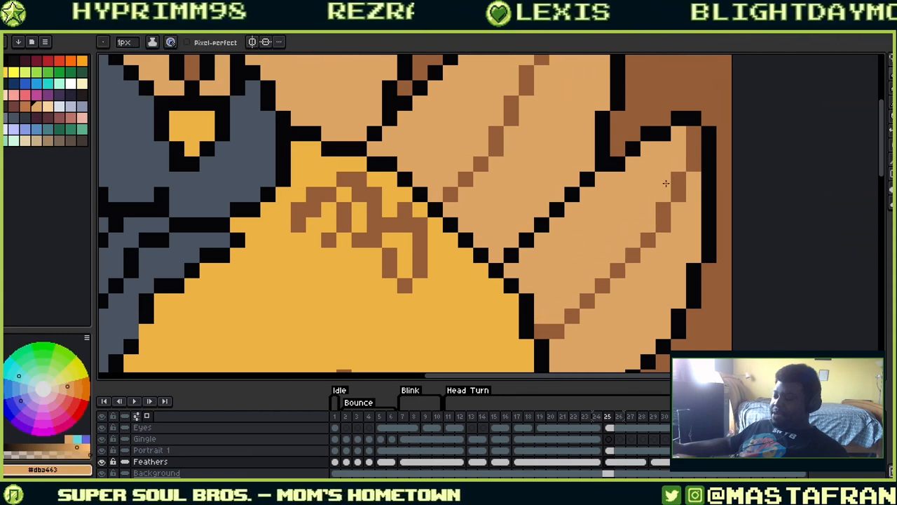
Bow the lower half of the rightmost feather's vein with added brown #945d38 pixels, thinning the line with tan #dba463
left_click(574, 316, "alt")
left_click_drag(587, 316, 599, 305)
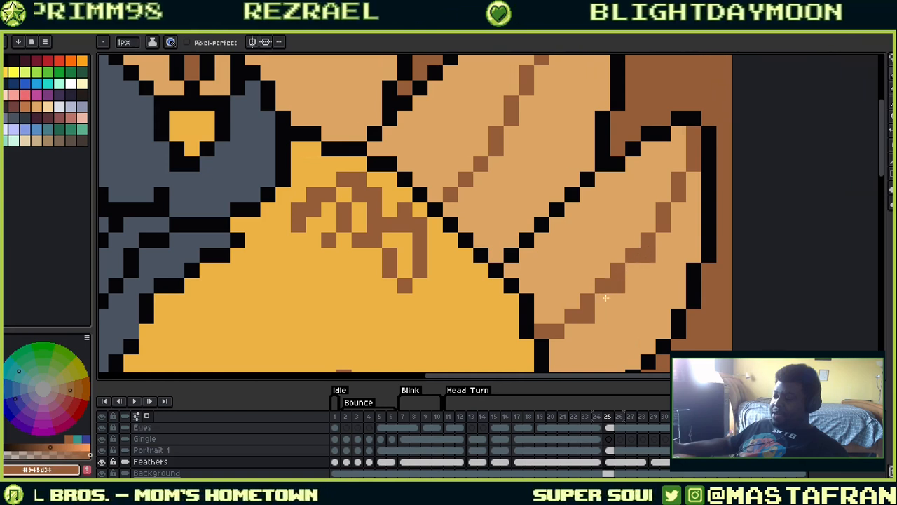
left_click(601, 262, "alt")
left_click(579, 313)
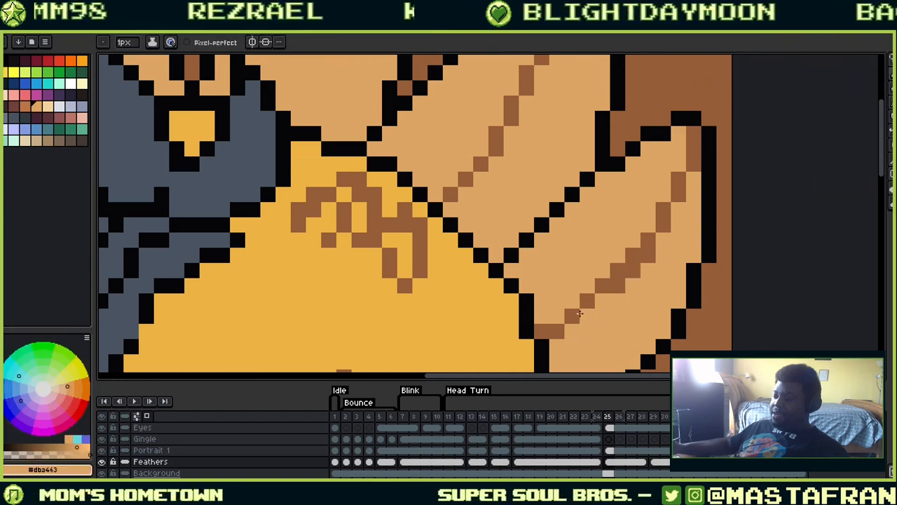
left_click(592, 299)
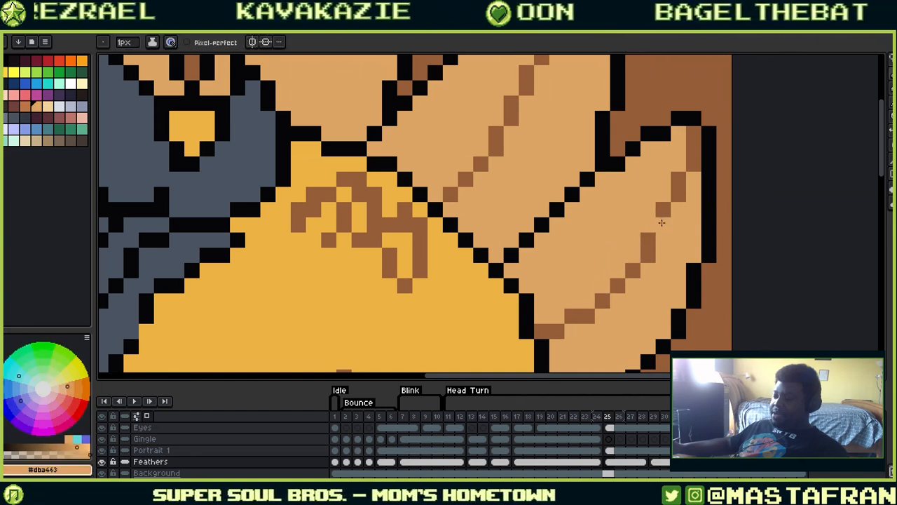
scroll(661, 222, "down", 1)
scroll(670, 210, "down", 2)
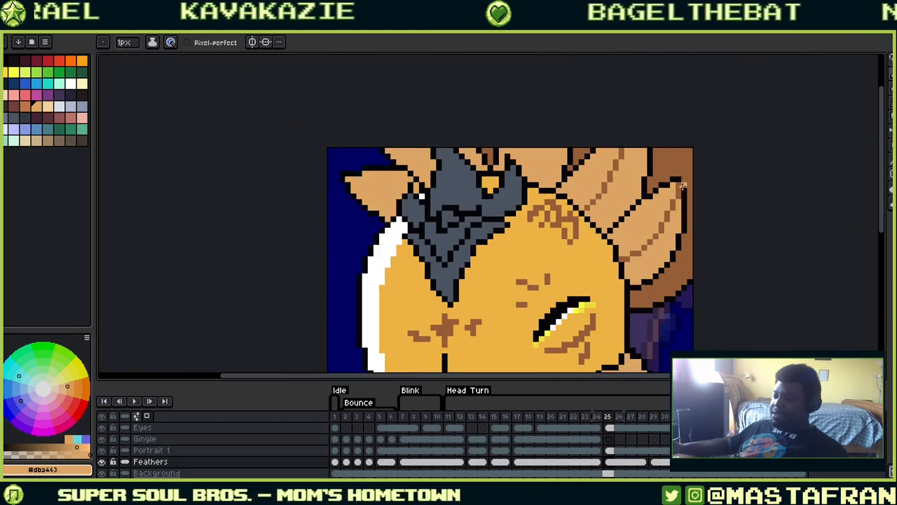
Draw an upright brown #945d38 vein on the upper feather just right of the grey crest in frame 25, thinning it with tan #dba463
scroll(544, 171, "up", 2)
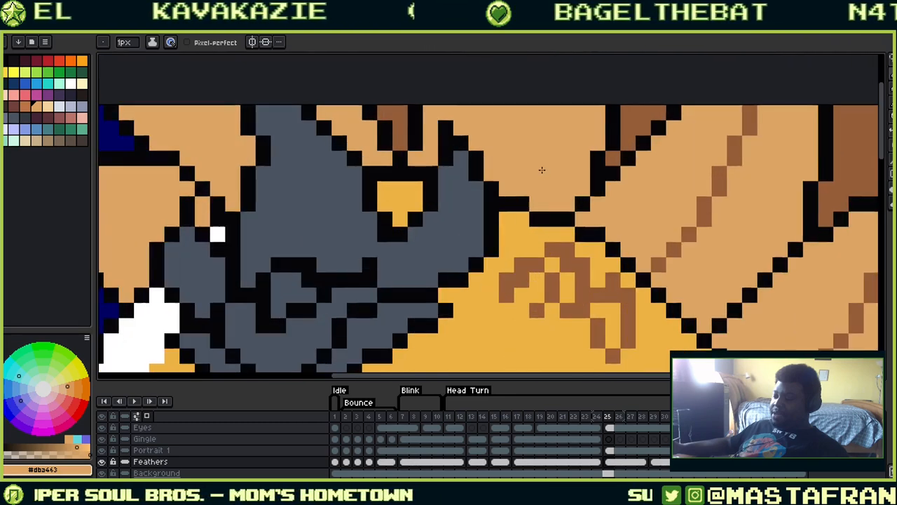
left_click(736, 156, "alt")
left_click_drag(572, 189, 654, 242)
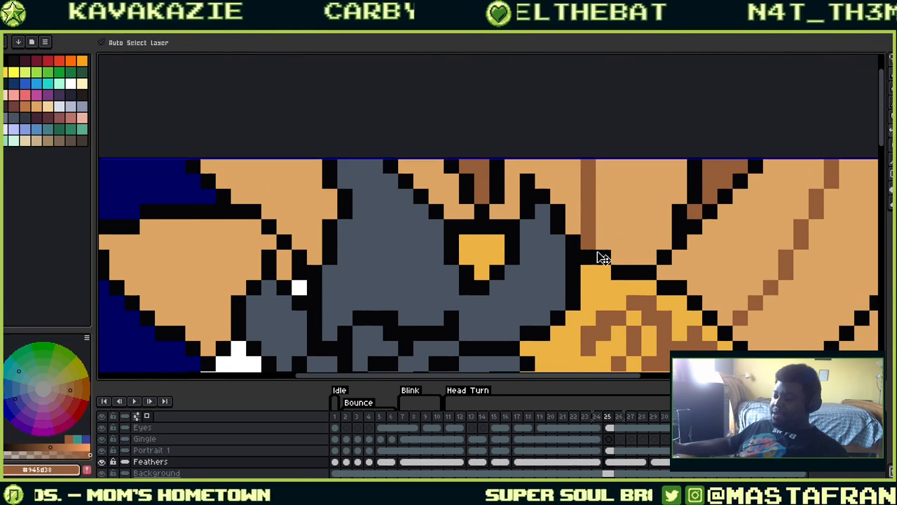
key("ctrl+z")
left_click_drag(588, 243, 590, 90)
left_click(617, 232, "alt")
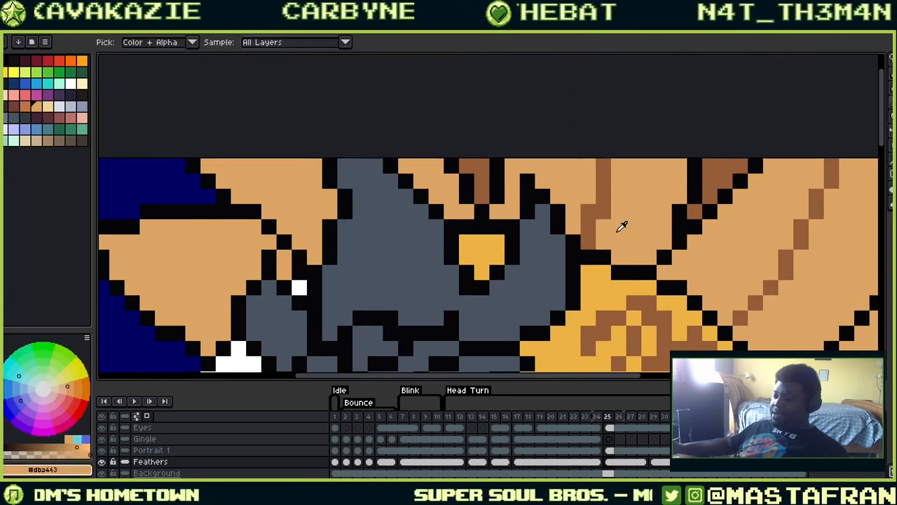
left_click(606, 165, "alt")
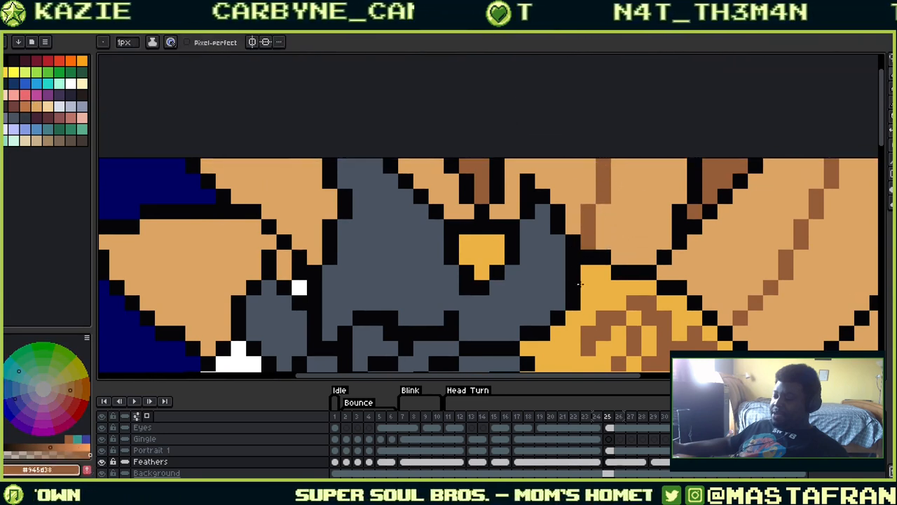
Add a short curved brown #945d38 vein to the feather just left of the grey crest, thinning it with tan #dba463
left_click_drag(614, 270, 691, 329)
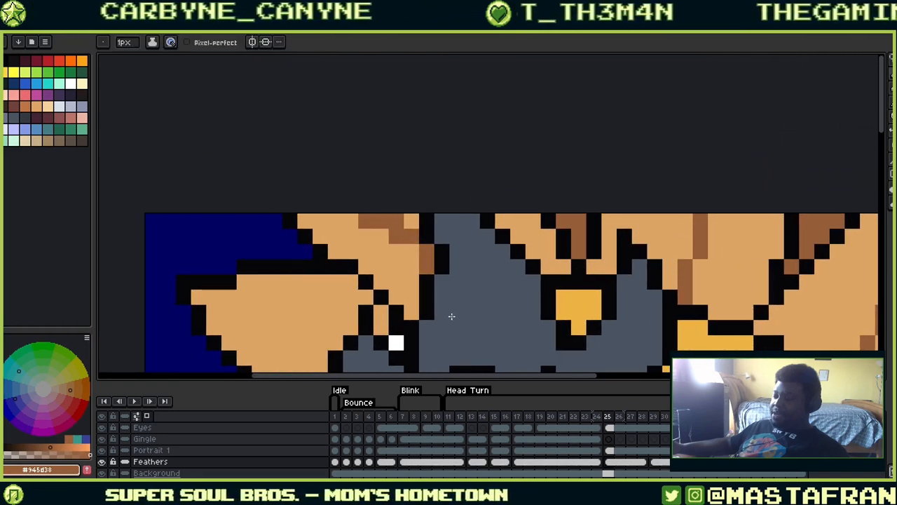
left_click(385, 240, "alt")
left_click(364, 219)
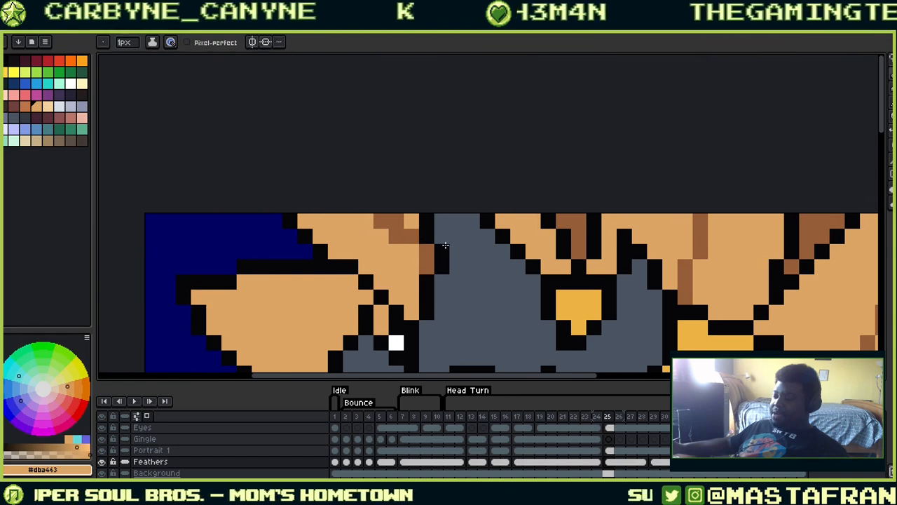
left_click_drag(455, 287, 637, 273)
left_click(579, 204, "alt")
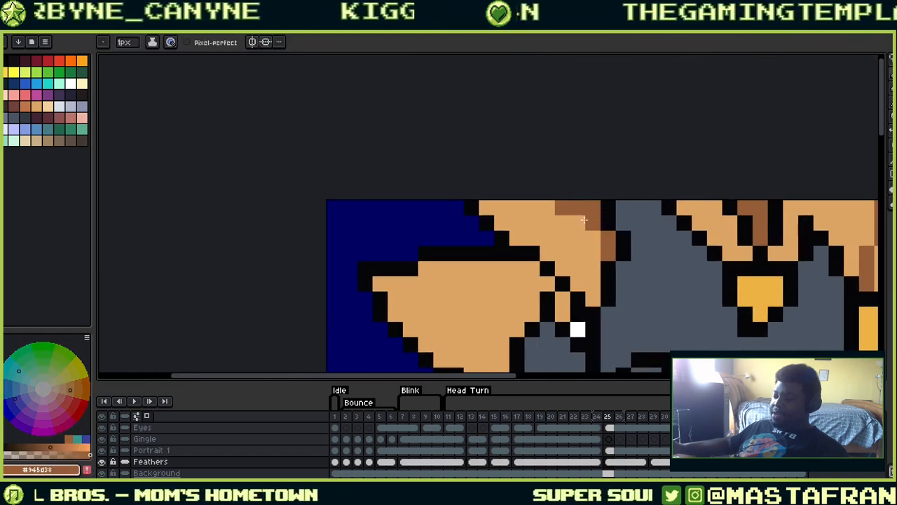
Draw a brown #945d38 vein from base to tip of the leftmost feather in frame 25 and clean its bend with tan #dba463
left_click_drag(497, 292, 613, 202)
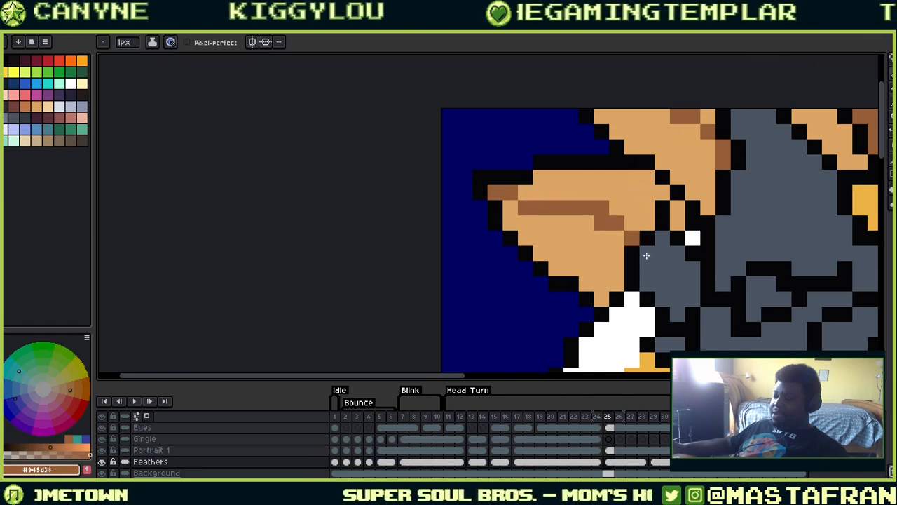
left_click(637, 205, "alt")
left_click(601, 207)
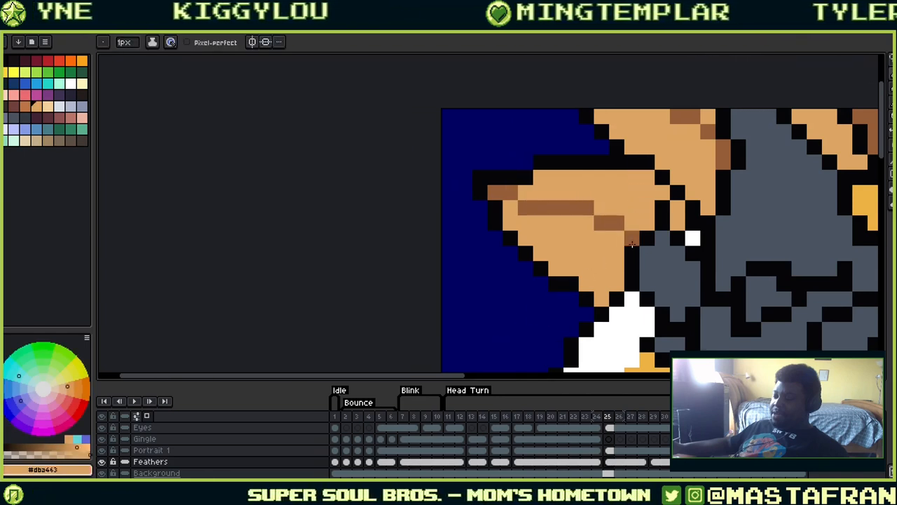
left_click_drag(735, 240, 571, 233)
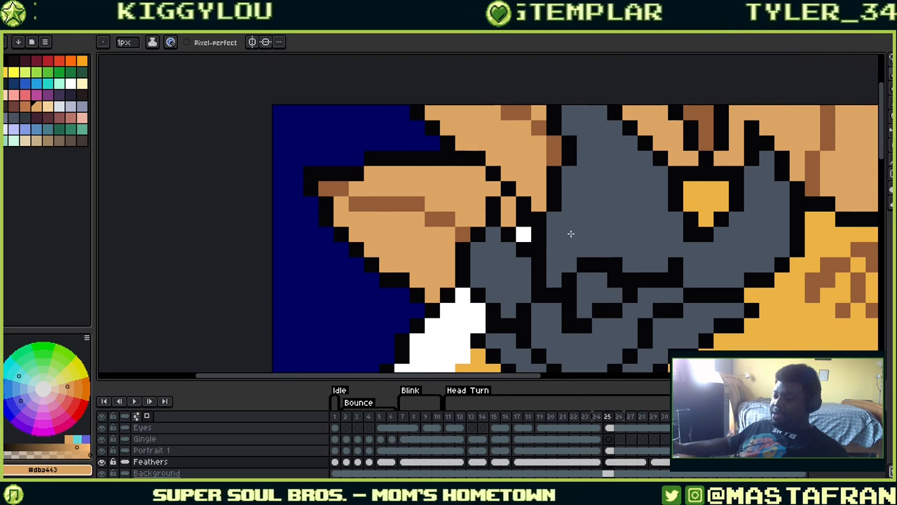
scroll(570, 233, "down", 2)
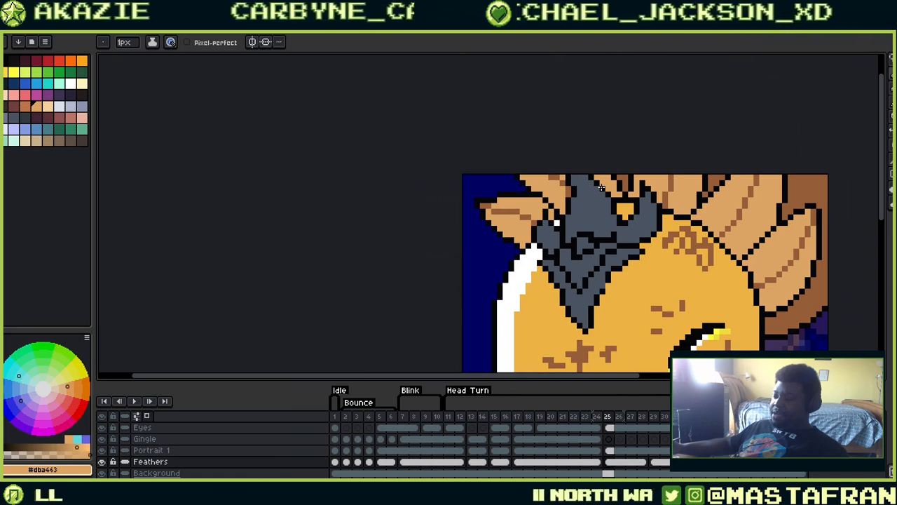
Touch up the back feather at the canvas edge beside the rightmost feather with black #060608 and brown #945d38
key("i")
left_click(818, 223)
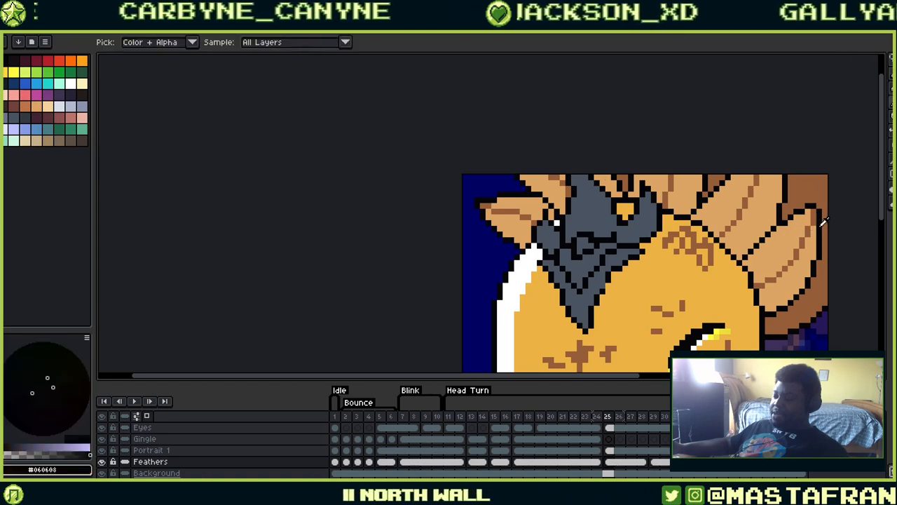
key("b")
left_click_drag(825, 240, 752, 274)
key("ctrl+z")
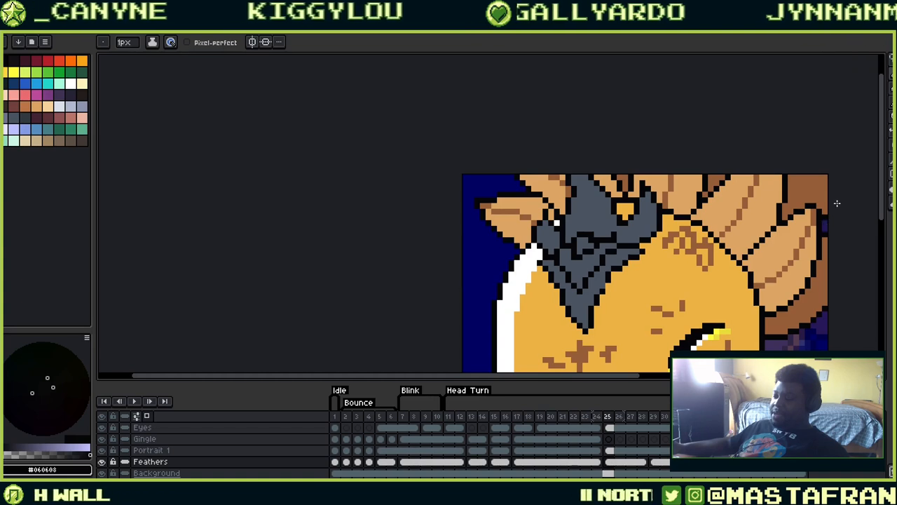
left_click(799, 180, "alt")
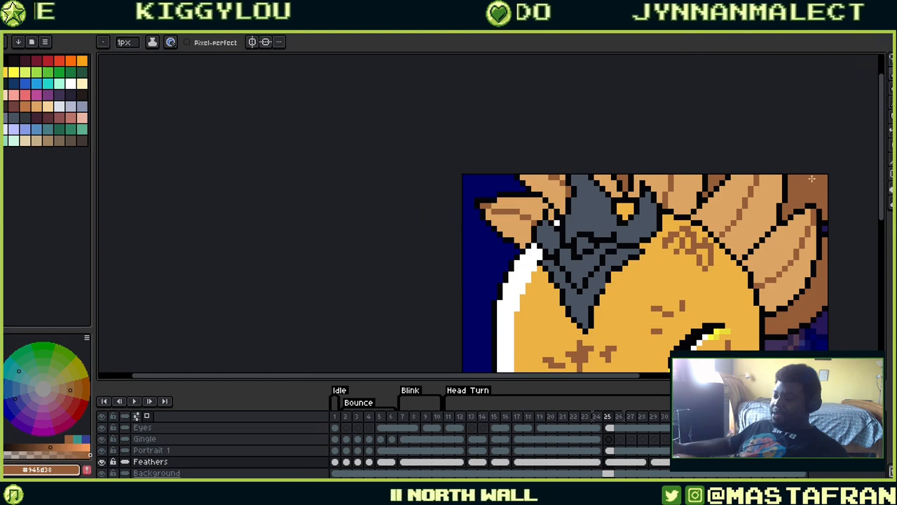
key("alt")
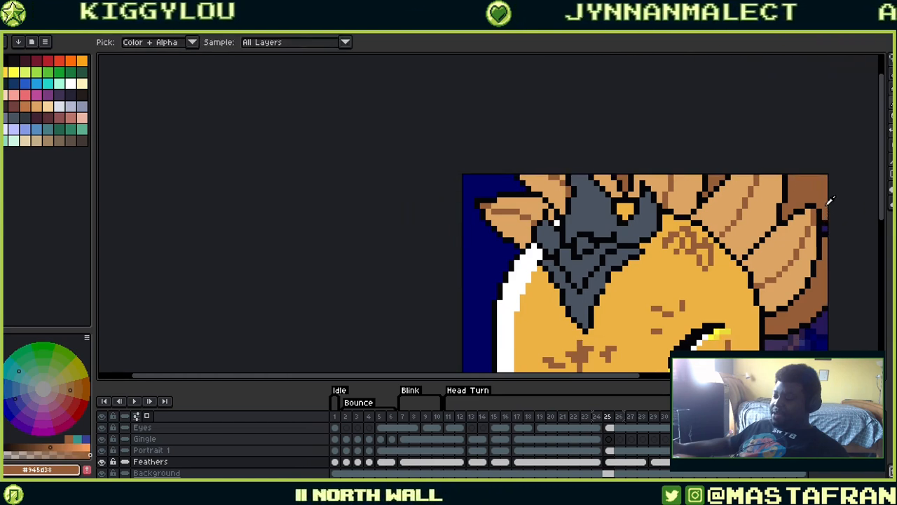
left_click_drag(825, 229, 825, 215)
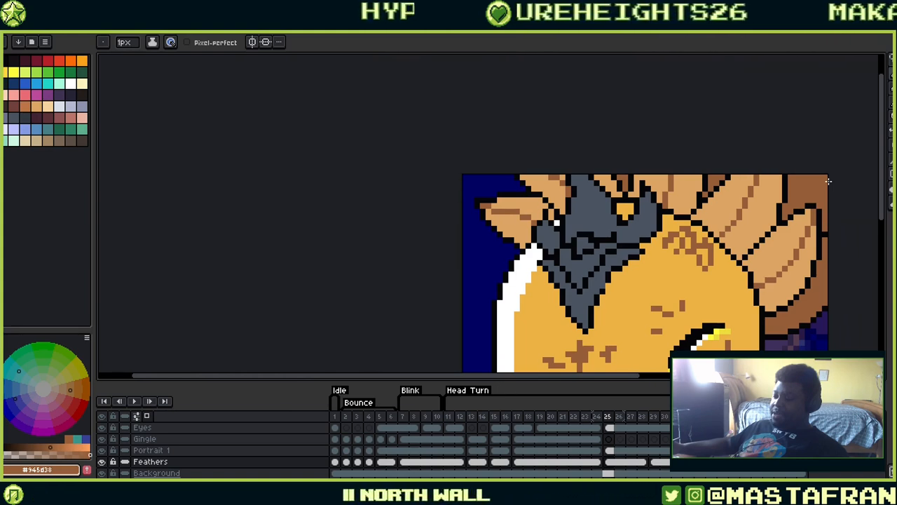
Review the feather veins frame by frame from 25 up to 29 and back through the start of the head turn
left_click_drag(677, 273, 598, 196)
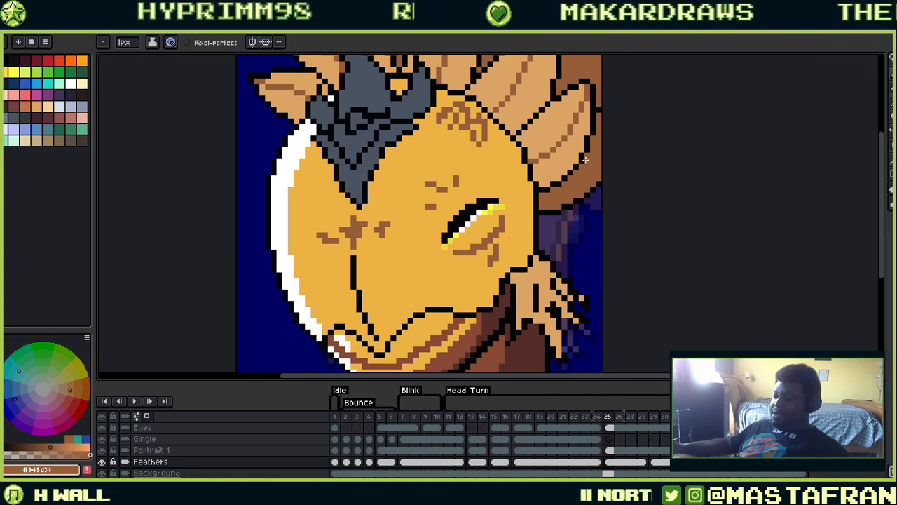
key("Right")
key("Right")
key("Right")
key("Right")
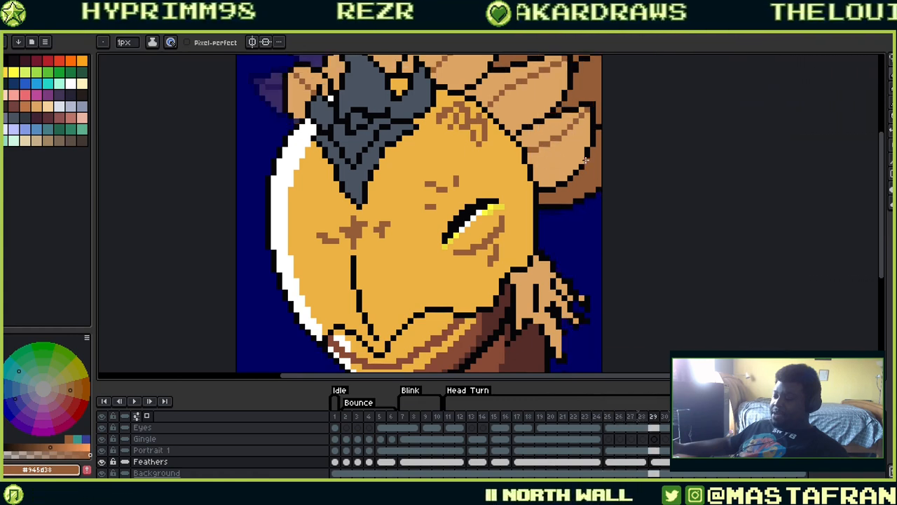
key("Left")
key("Left")
key("Left")
key("Left")
key("Left")
key("Left")
key("Left")
key("Left")
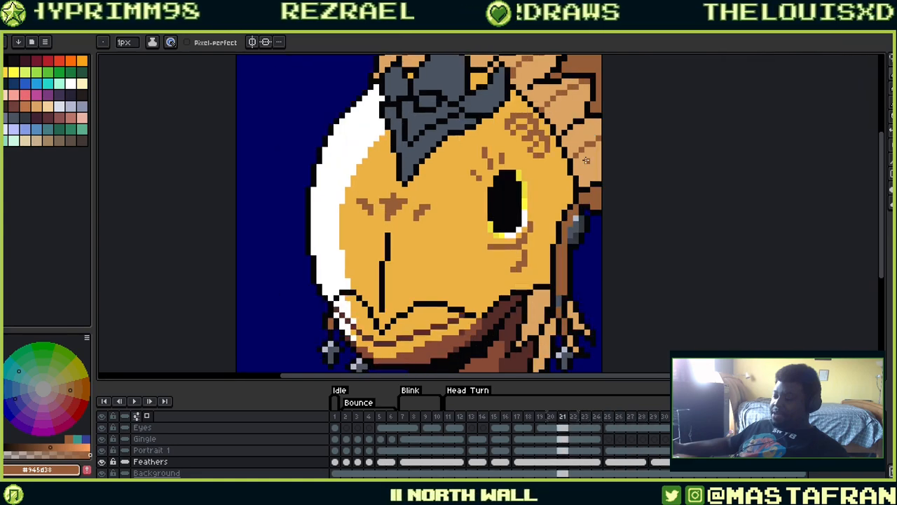
key("Left")
key("Left")
key("Left")
key("Left")
key("Left")
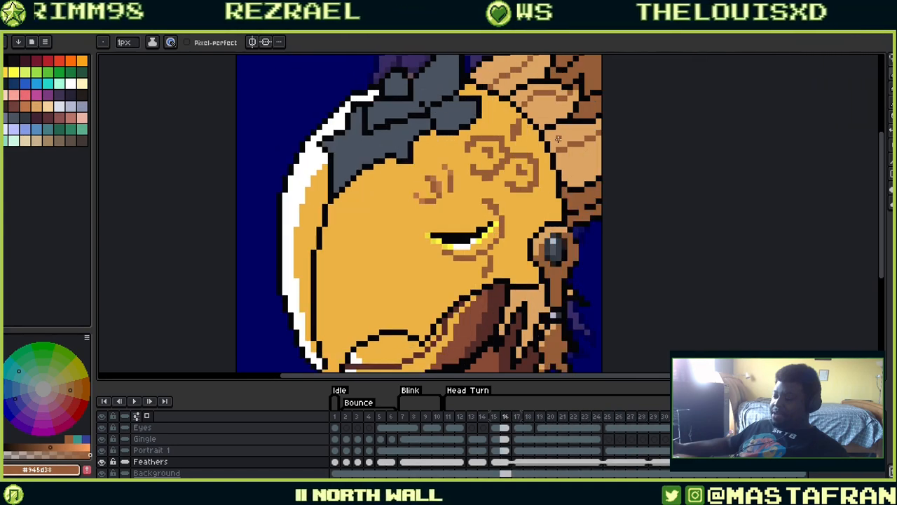
key("Left")
key("Left")
key("Left")
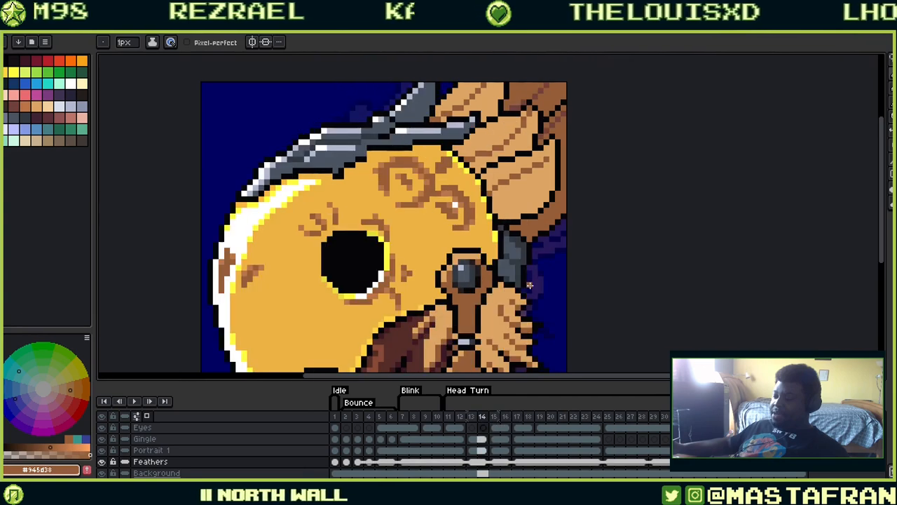
Recolor the veins on the dark back feathers in frame 13 with dark maroon #3b1725
scroll(522, 172, "up", 2)
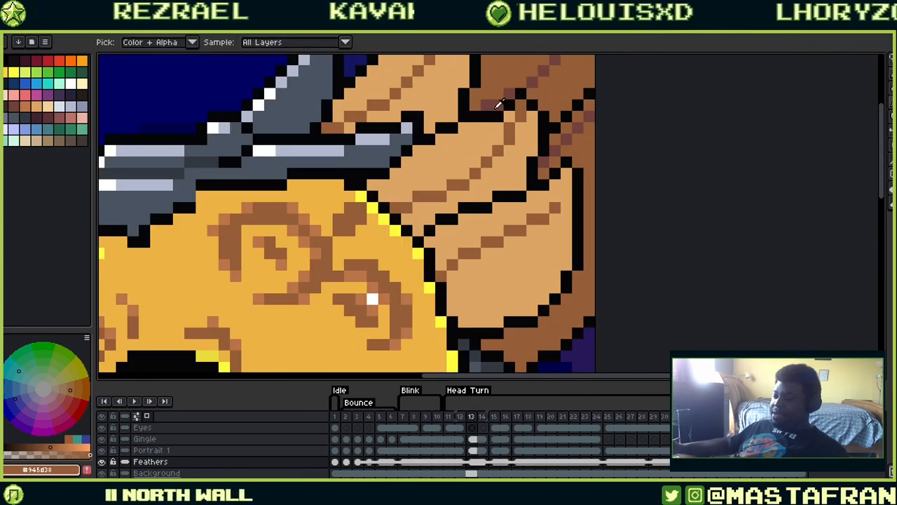
left_click(494, 109, "alt")
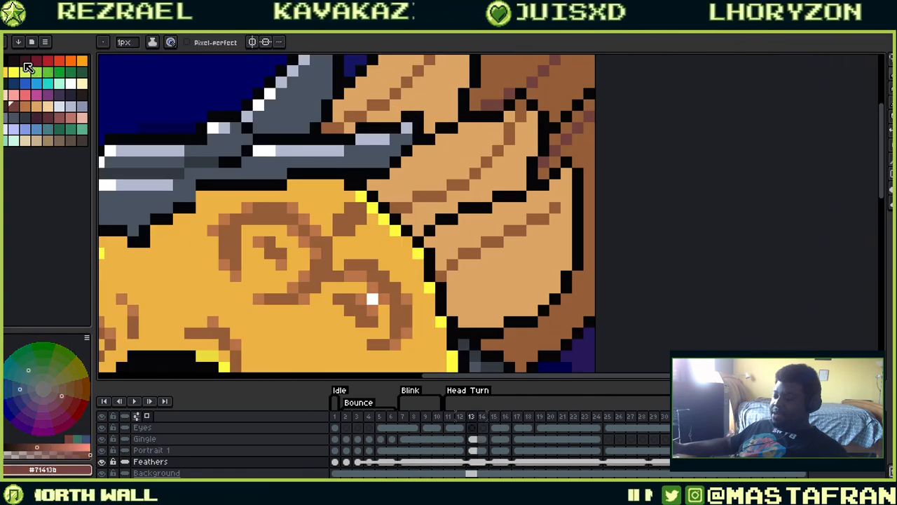
left_click(25, 62)
key("g")
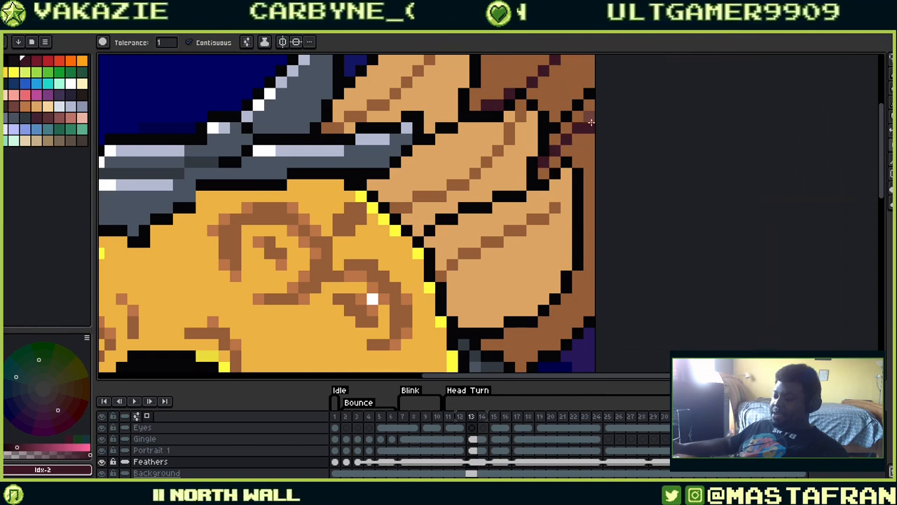
scroll(590, 120, "down", 3)
scroll(601, 205, "up", 2)
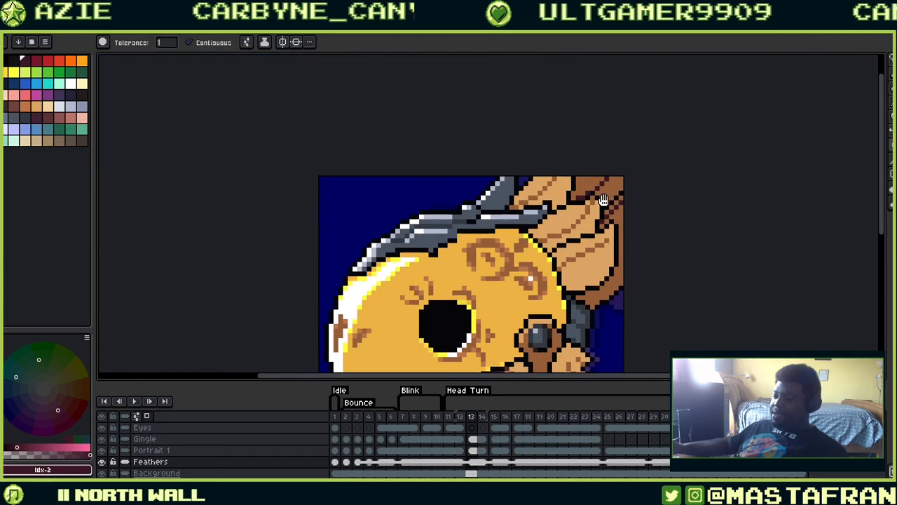
Touch up the back feather at the canvas edge in frame 13 with a maroon #3b1725 vein pixel, black #060608 outline and brown #945d38
key("b")
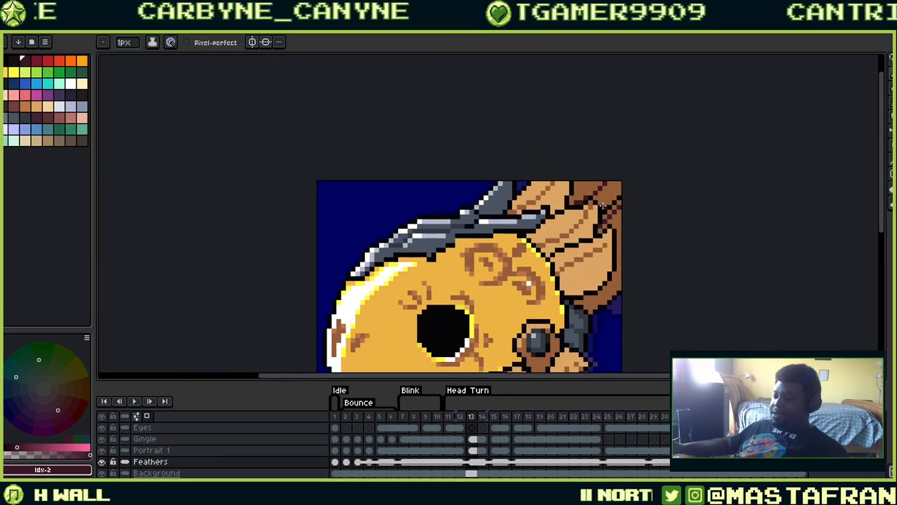
scroll(645, 245, "up", 2)
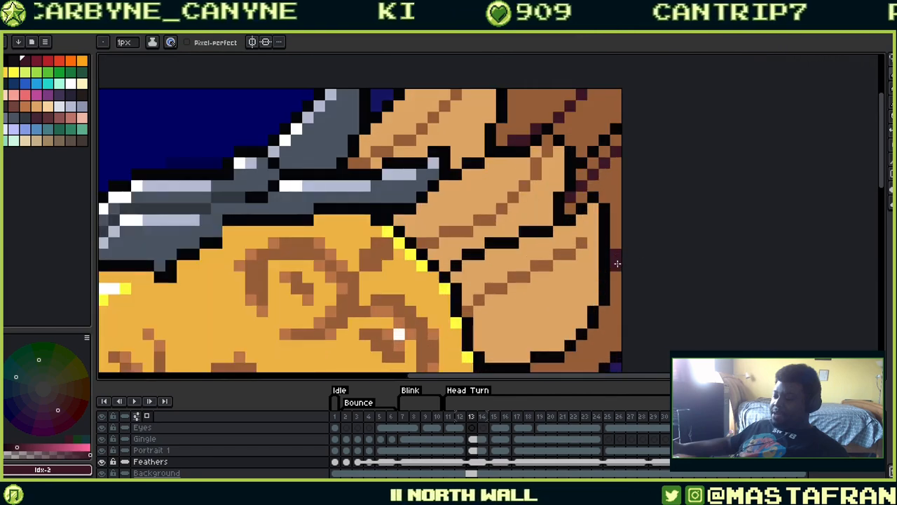
left_click(614, 255, "alt")
left_click(615, 259, "alt")
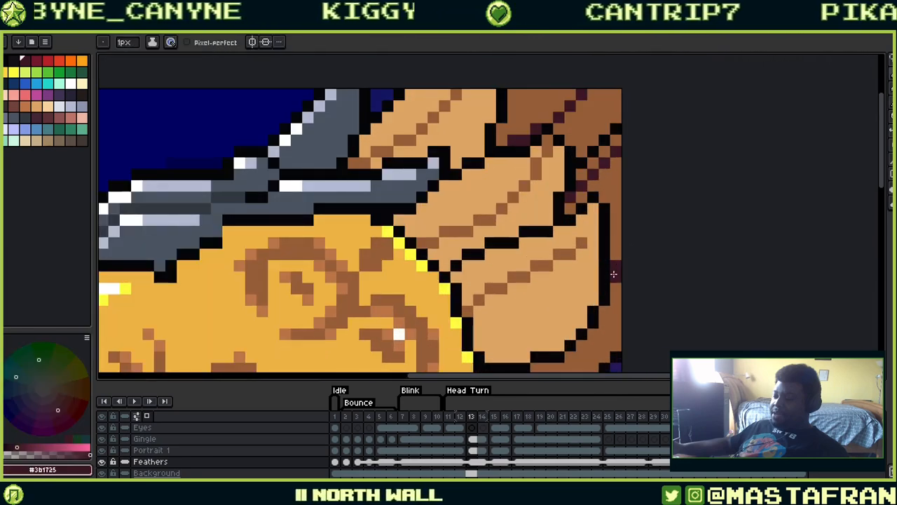
left_click(611, 253, "alt")
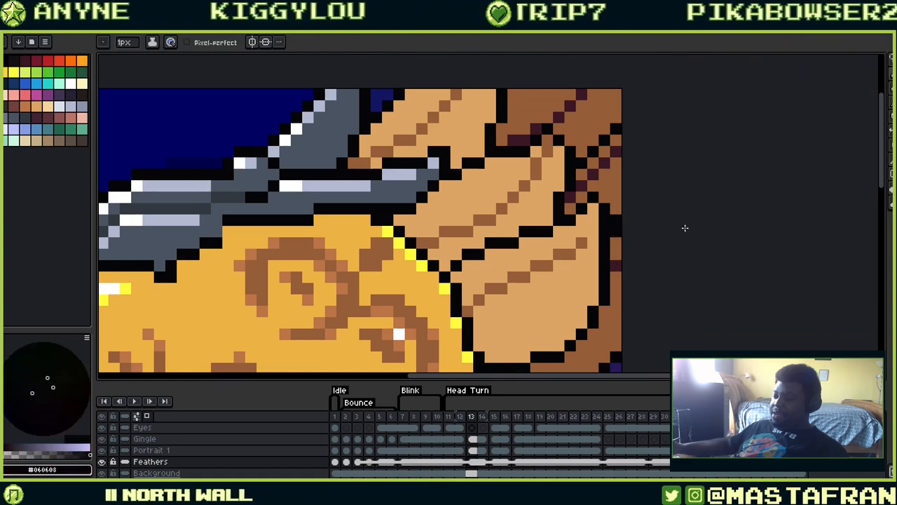
left_click(616, 199, "alt")
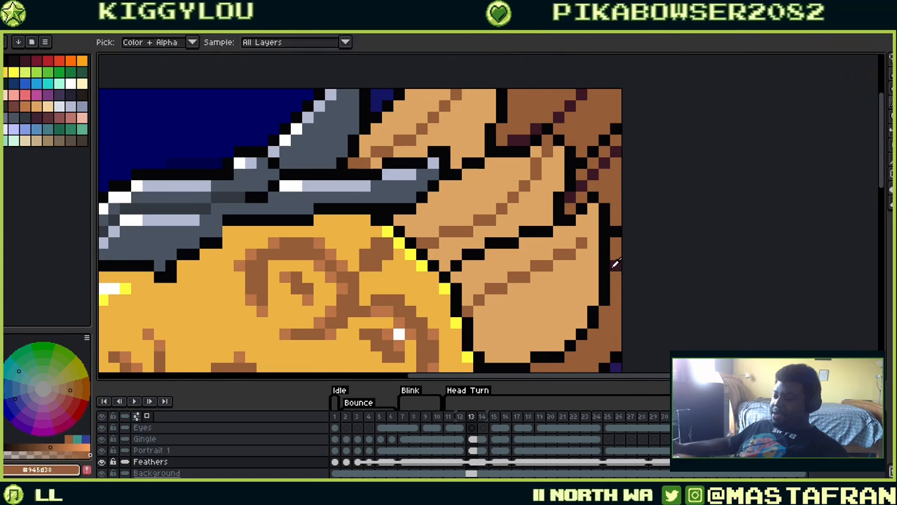
left_click(604, 162, "alt")
scroll(630, 182, "down", 5)
scroll(658, 204, "left", 3)
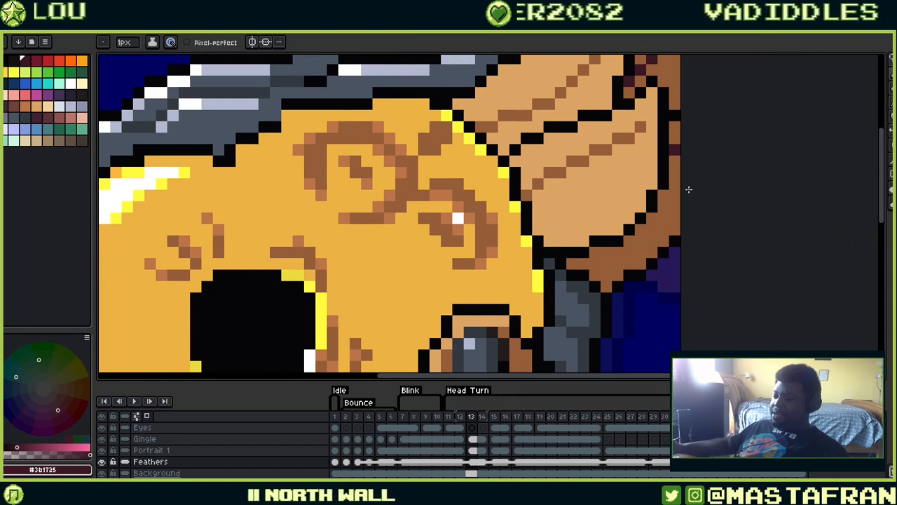
Fill the back feather veins in frame 10 with dark maroon #3b1725, with contiguous filling turned off
key("Return")
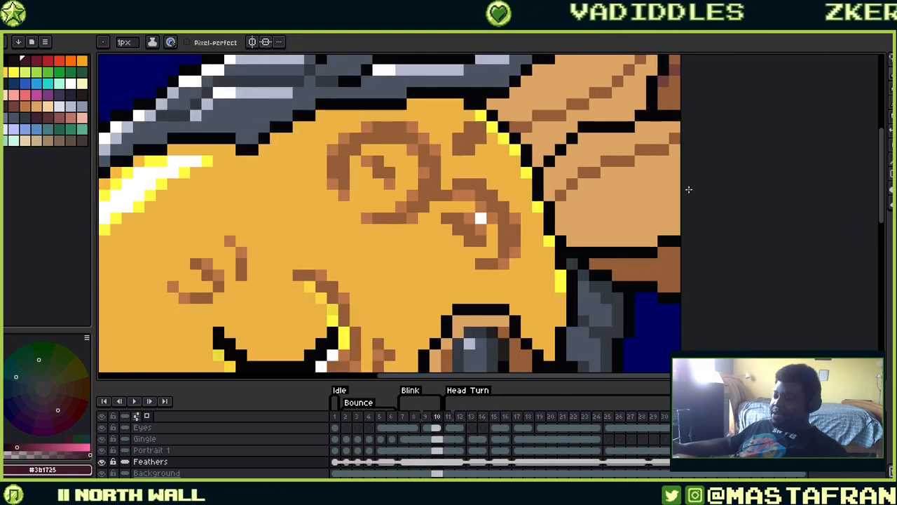
scroll(688, 189, "up", 3)
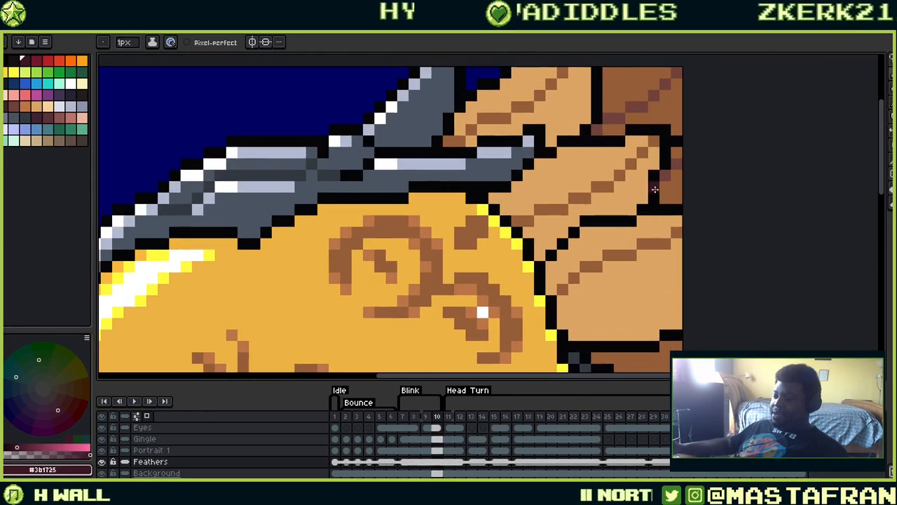
key("g")
scroll(661, 150, "up", 2)
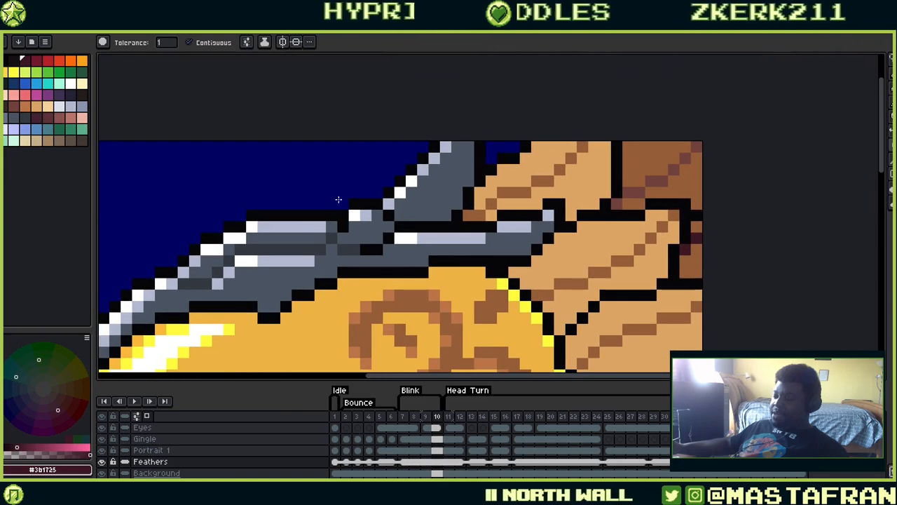
left_click(635, 193)
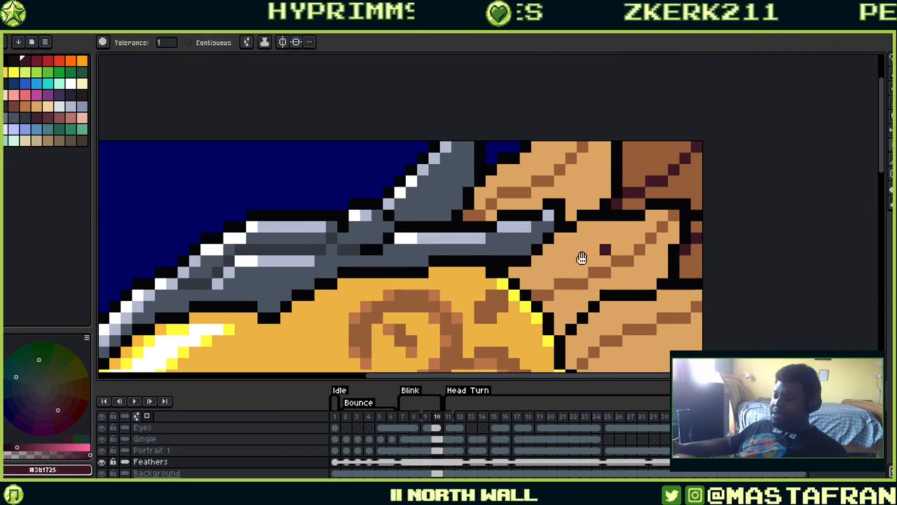
Recolor the back feather veins with dark maroon #3b1725 in frames 6, 5 and 4
left_click_drag(581, 257, 628, 96)
scroll(652, 164, "up", 5)
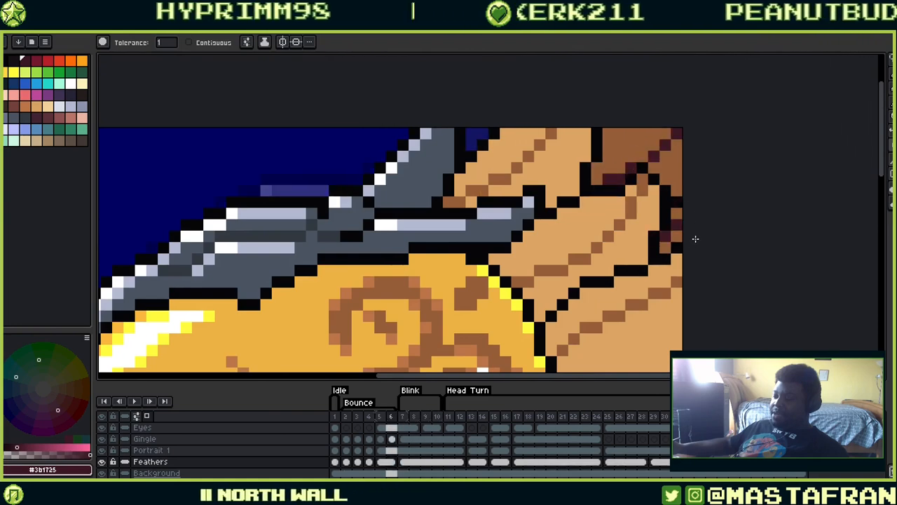
left_click_drag(695, 241, 697, 35)
left_click_drag(672, 202, 613, 333)
key("Right")
key("Left")
key("Left")
key("Left")
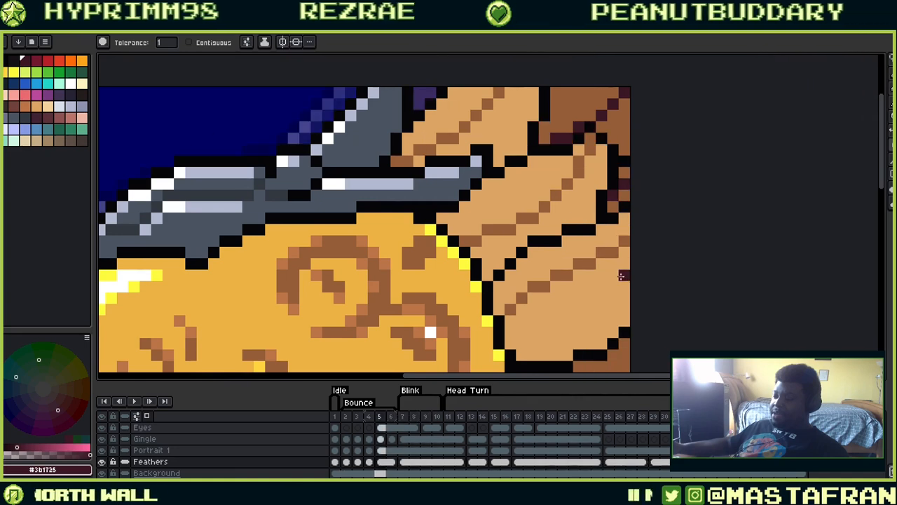
key("Left")
key("Right")
left_click(622, 149)
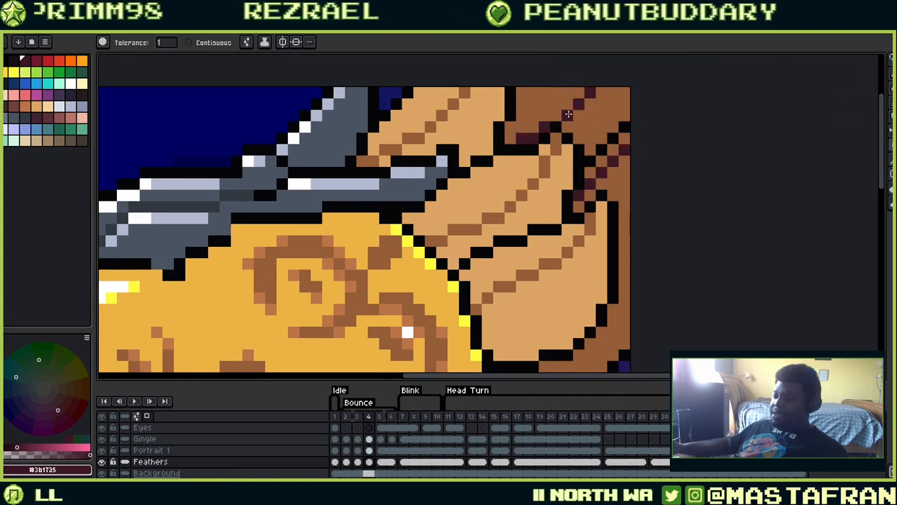
Fill the back feather veins with dark maroon #3b1725 in frames 3, 2 and 1
key("Left")
key("Left")
left_click(604, 120)
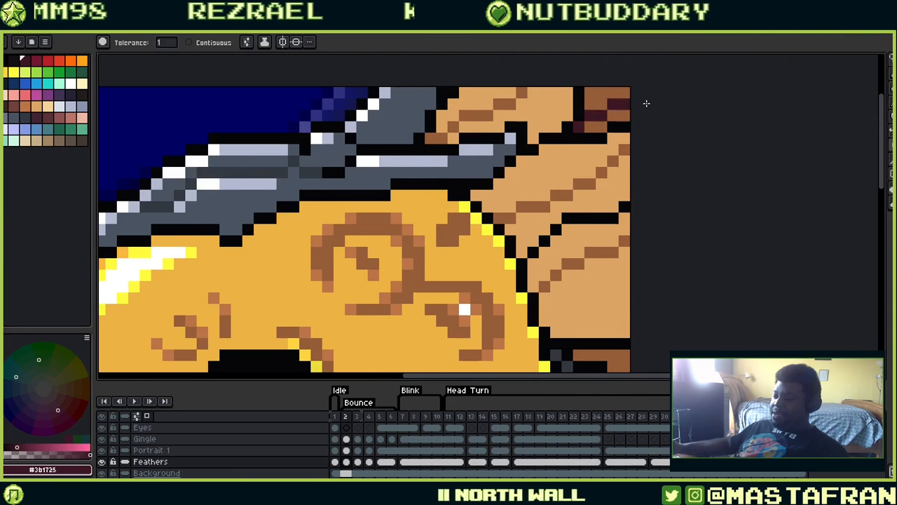
key("Left")
key("Left")
key("Right")
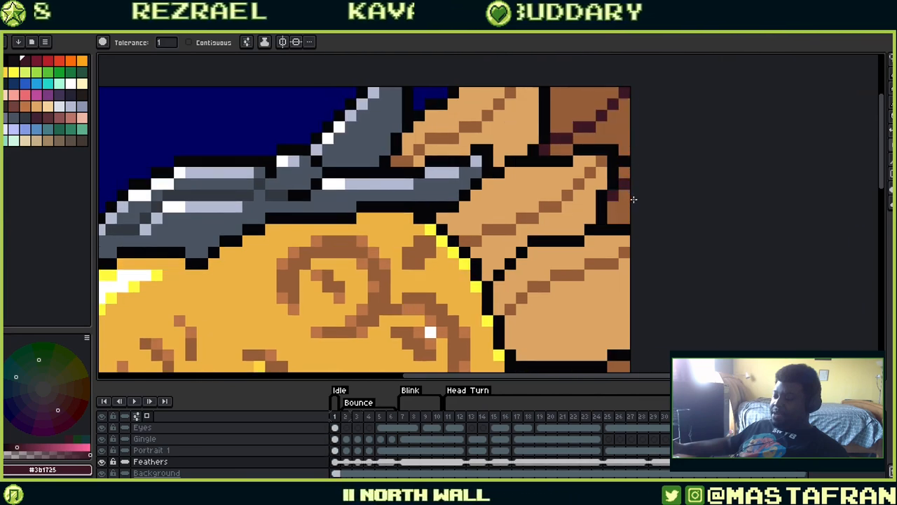
Add a maroon #3b1725 vein pixel and a black #060608 outline pixel at the canvas edge in frame 4, trimming with brown #945d38
mouse_move(532, 251)
left_mouse_down()
mouse_move(493, 190)
mouse_move(497, 150)
left_mouse_up()
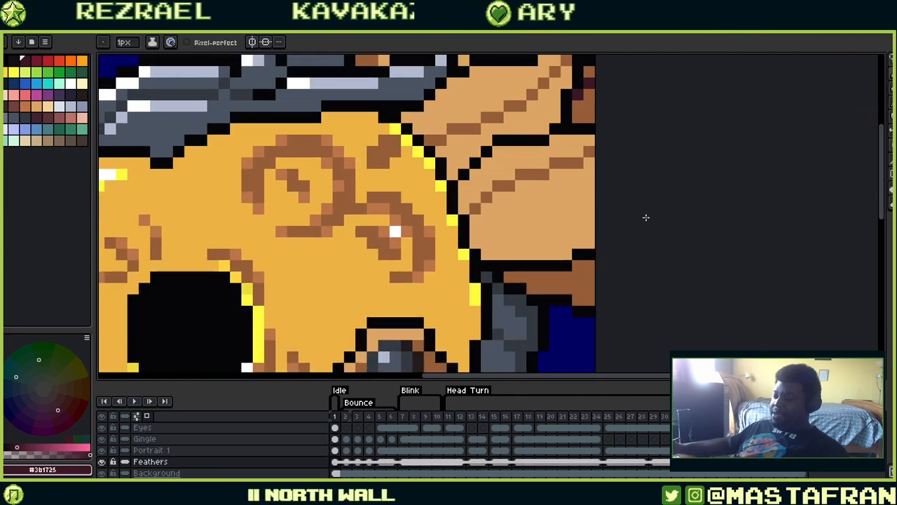
left_click_drag(601, 173, 627, 180)
key("Right")
key("Right")
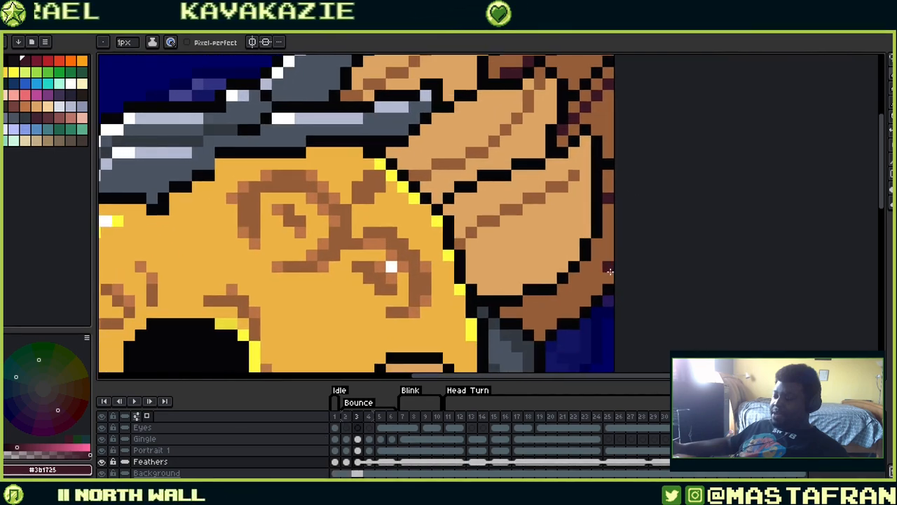
key("Right")
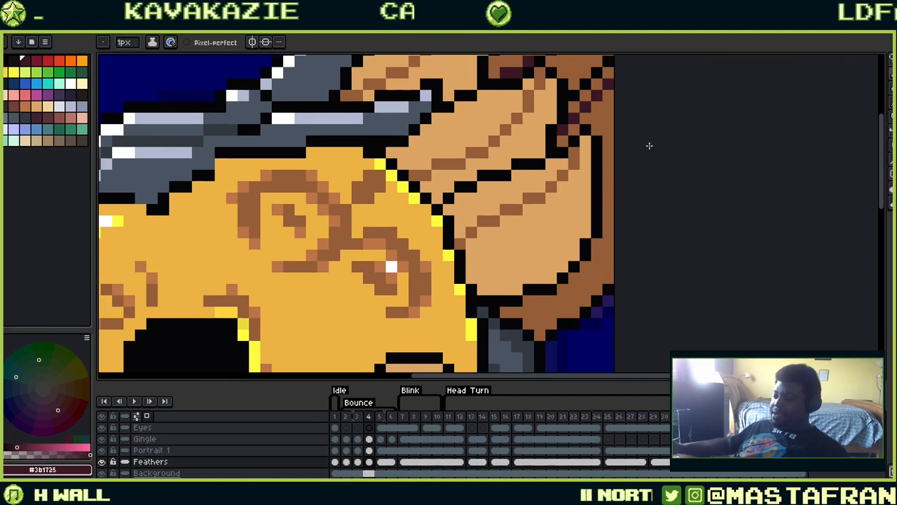
left_click_drag(615, 170, 602, 234)
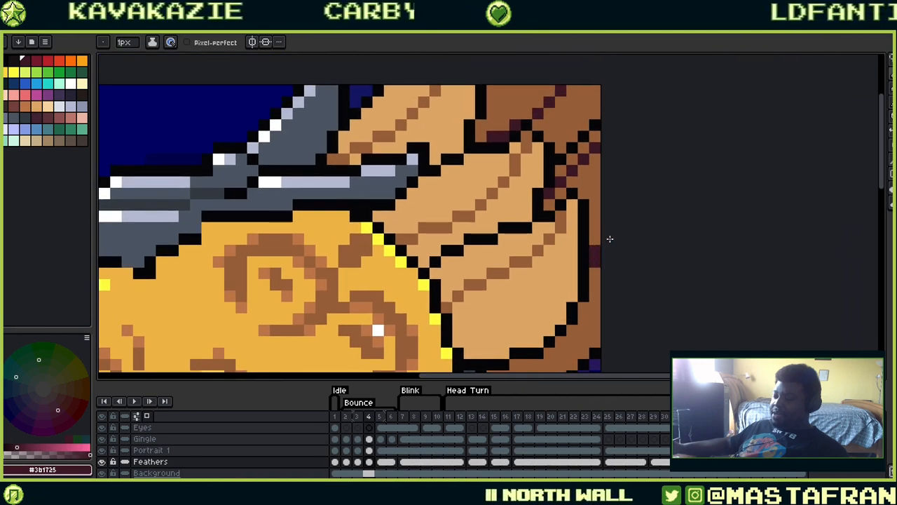
left_click(585, 238, "alt")
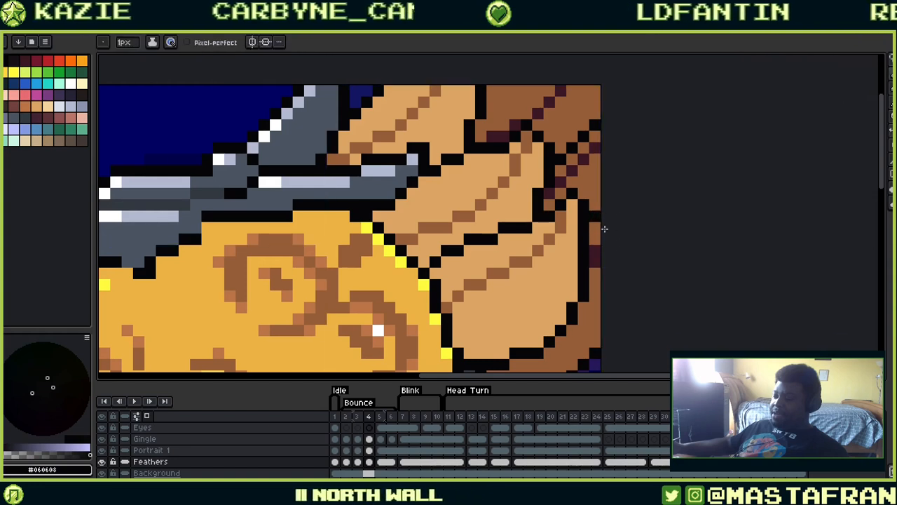
left_click(596, 238, "alt")
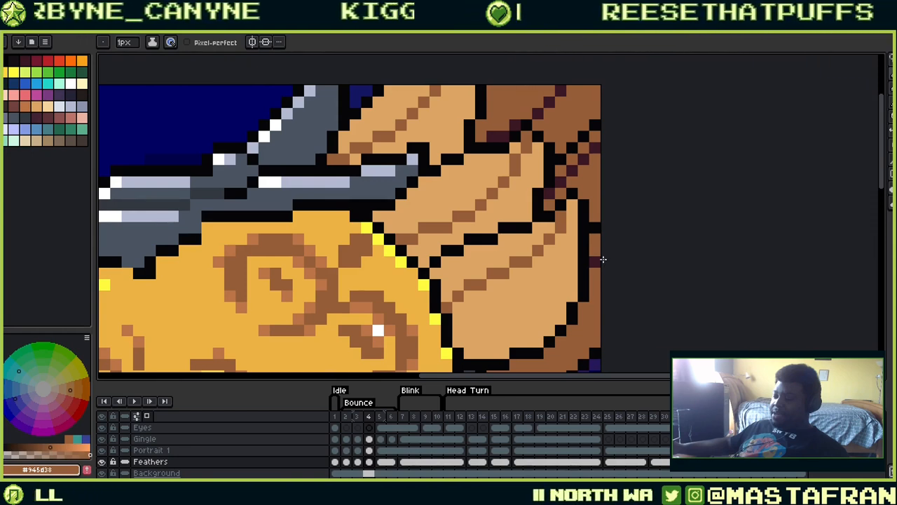
Smooth the lower edge of the rightmost tan feather's outline in frame 4 with black #060608 and brown #945d38
left_click_drag(603, 260, 566, 238)
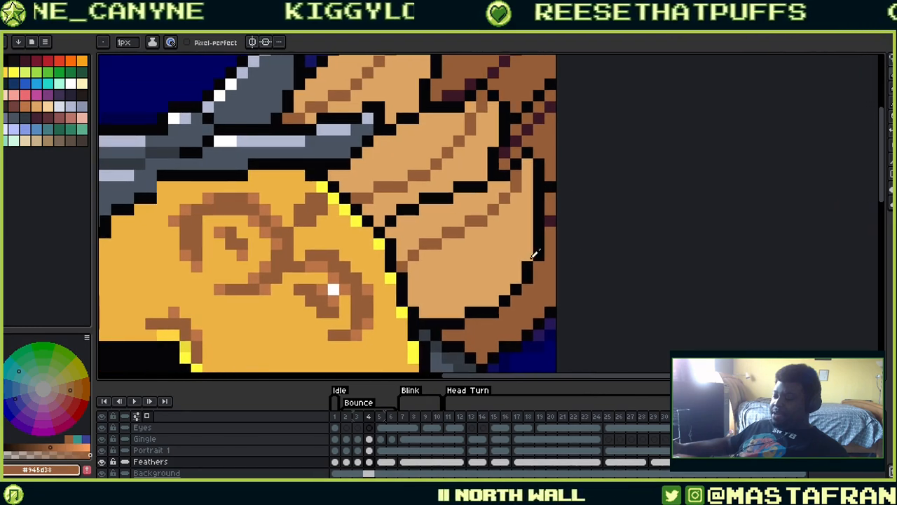
left_click(536, 254, "alt")
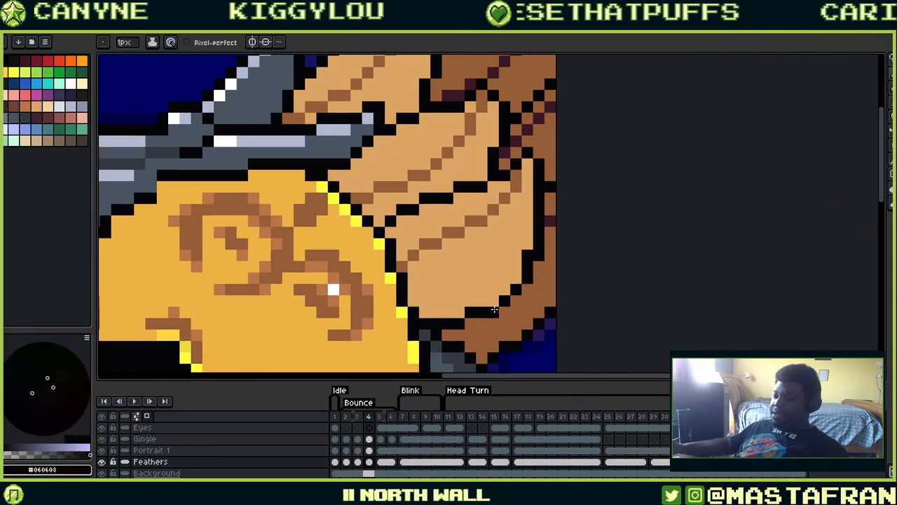
left_click(471, 337, "alt")
left_click(493, 313)
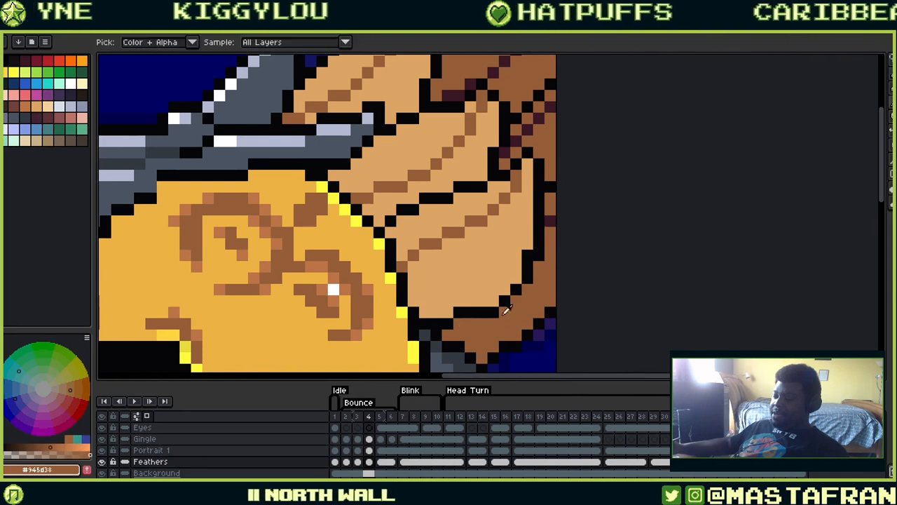
left_click(504, 303, "alt")
left_click(493, 301)
left_click(494, 313, "alt")
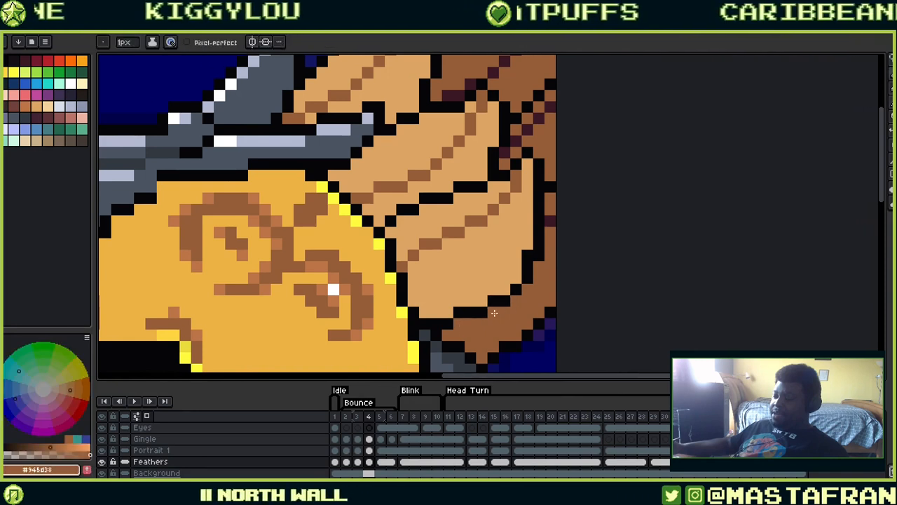
Refine the outer curve of the rightmost tan feather's outline in frame 4 with tan #dba463, black #060608 and brown #945d38
left_click(527, 236, "alt")
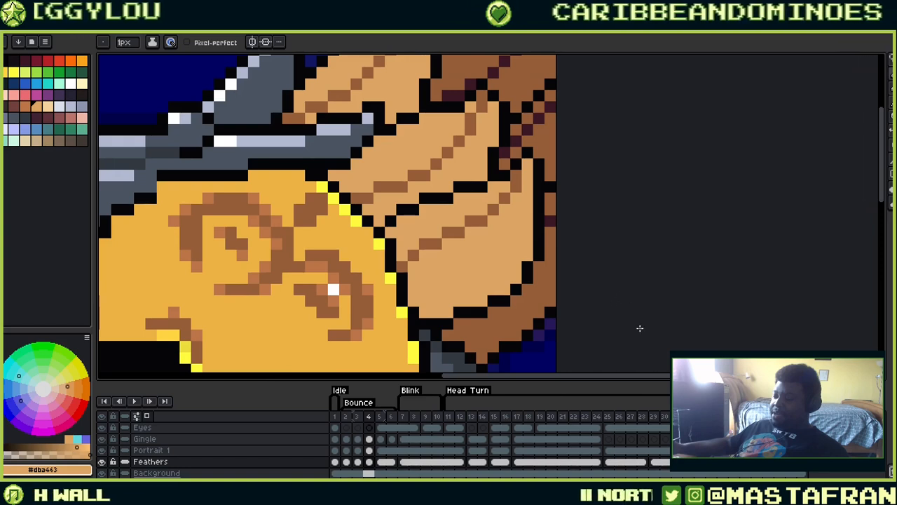
left_click(532, 265, "alt")
left_click(548, 264, "alt")
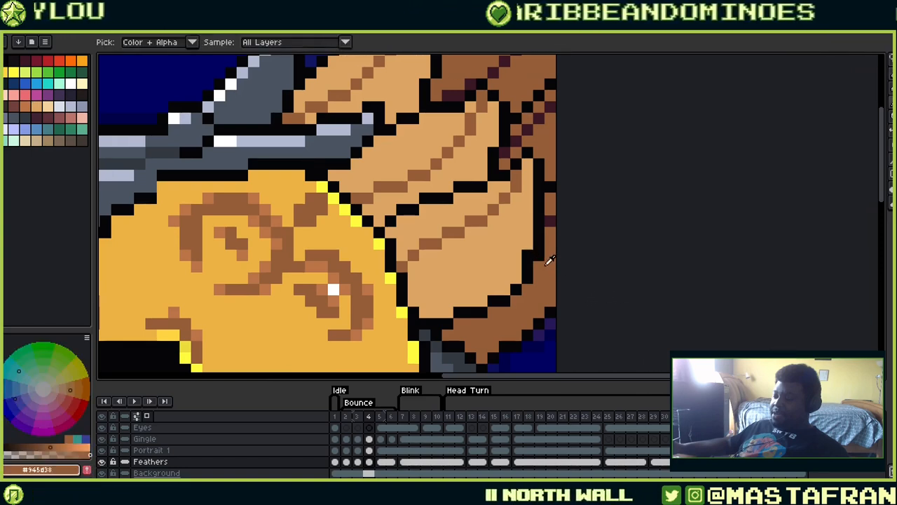
left_click(516, 279, "alt")
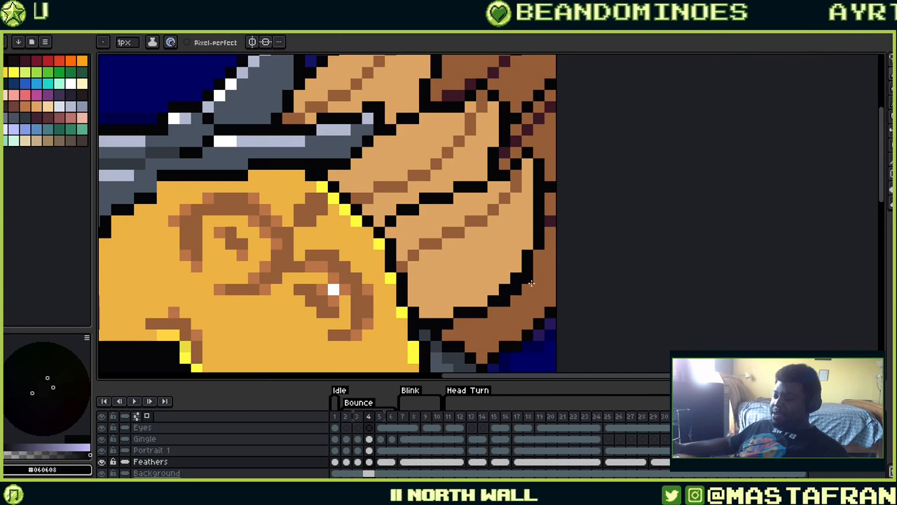
left_click(507, 306, "alt")
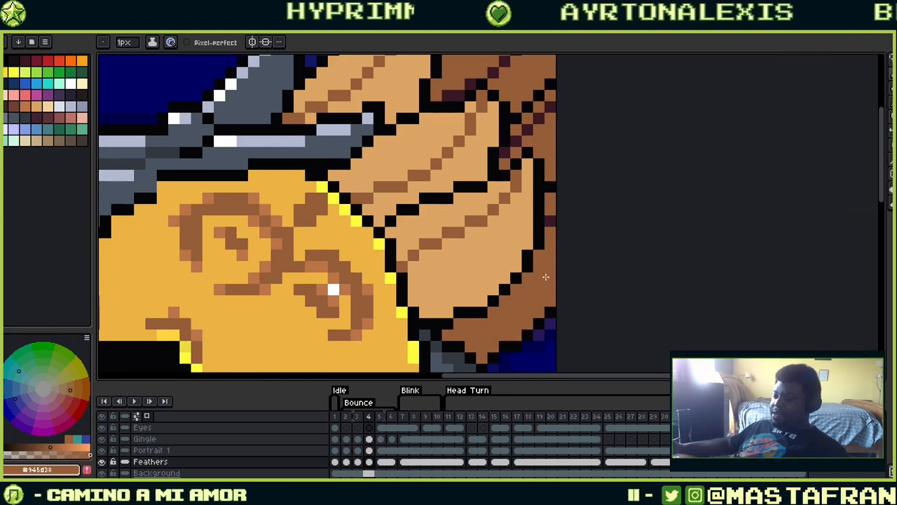
scroll(568, 247, "down", 2)
scroll(564, 249, "up", 1)
scroll(561, 266, "up", 1)
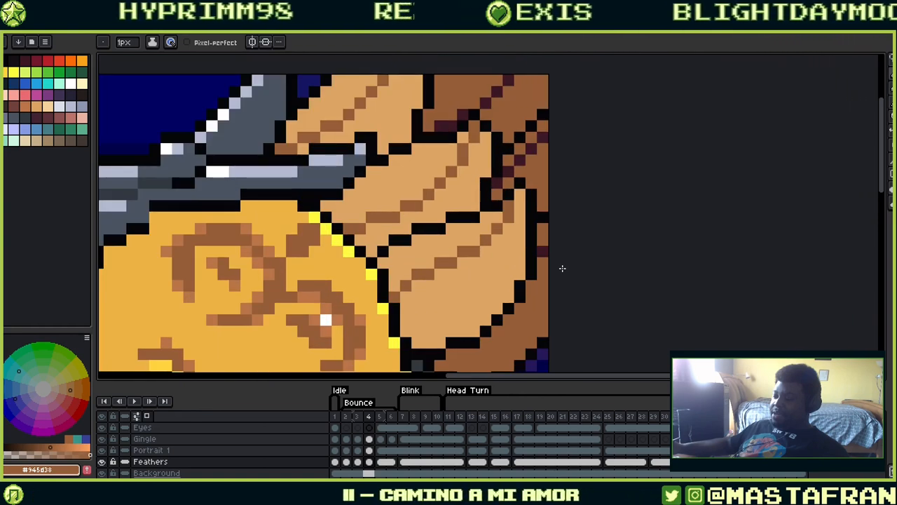
left_click_drag(555, 280, 570, 195)
left_click_drag(611, 255, 542, 206)
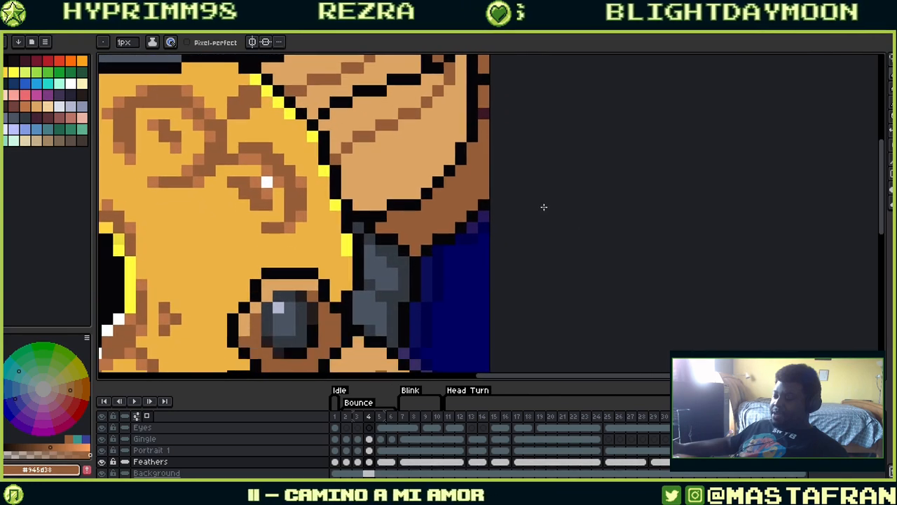
Play back the animation with the whole character in view to review the feather changes in motion
key("Return")
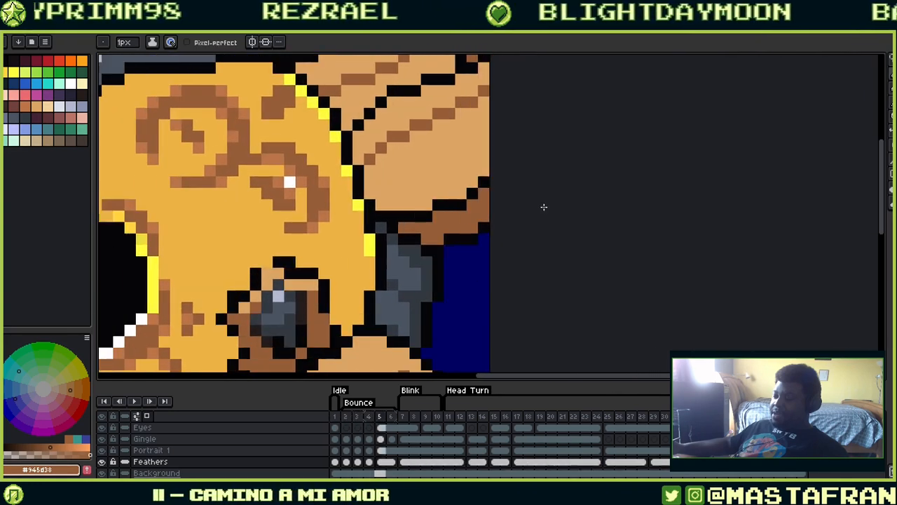
left_click_drag(584, 243, 619, 327)
scroll(623, 293, "down", 3)
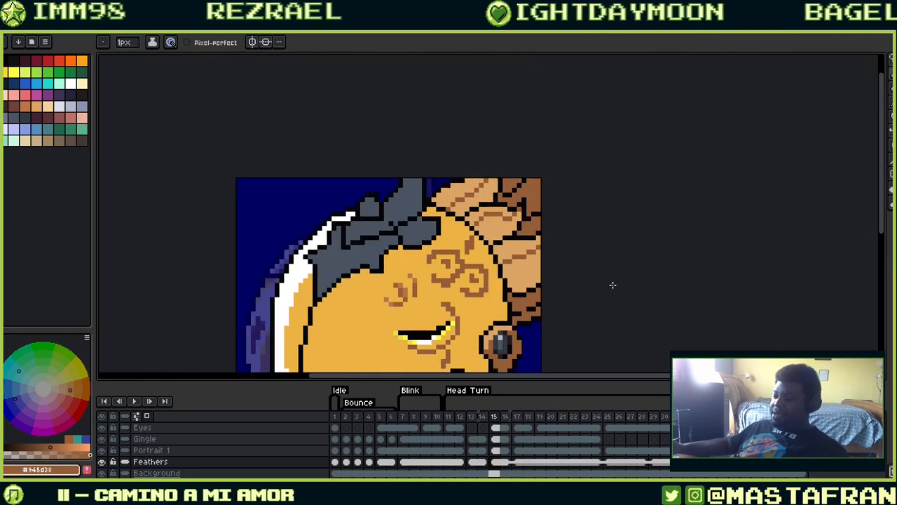
left_click_drag(519, 224, 514, 98)
left_click(137, 401)
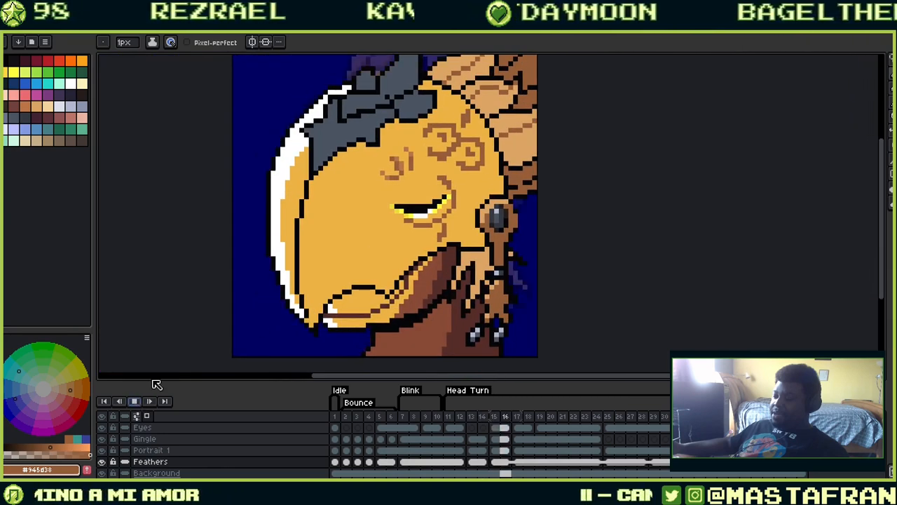
left_click_drag(630, 227, 657, 250)
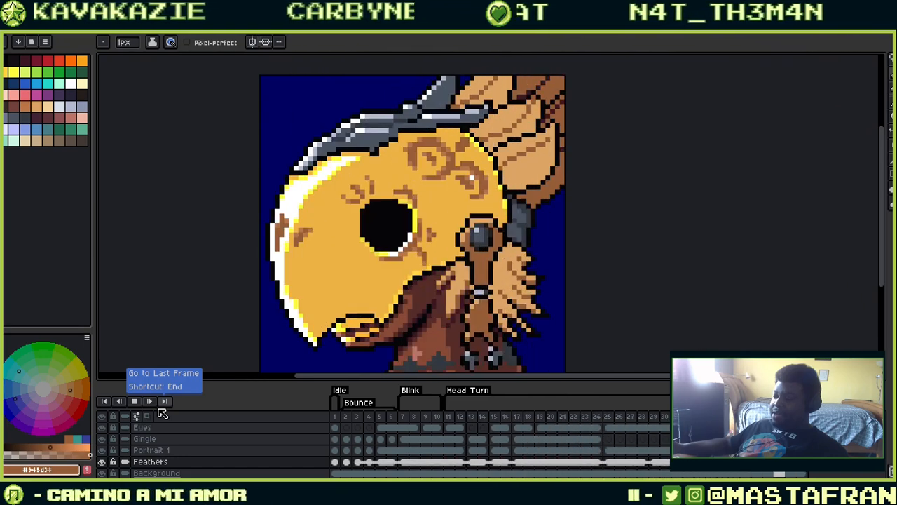
key("Return")
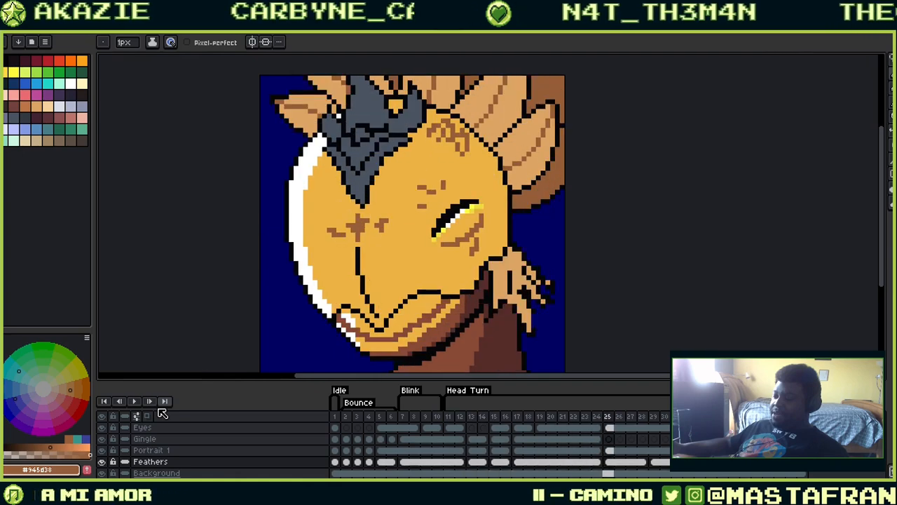
Step through frames 25 to 30 of the Head Turn section and compare the feather shapes from frame to frame
key("Right")
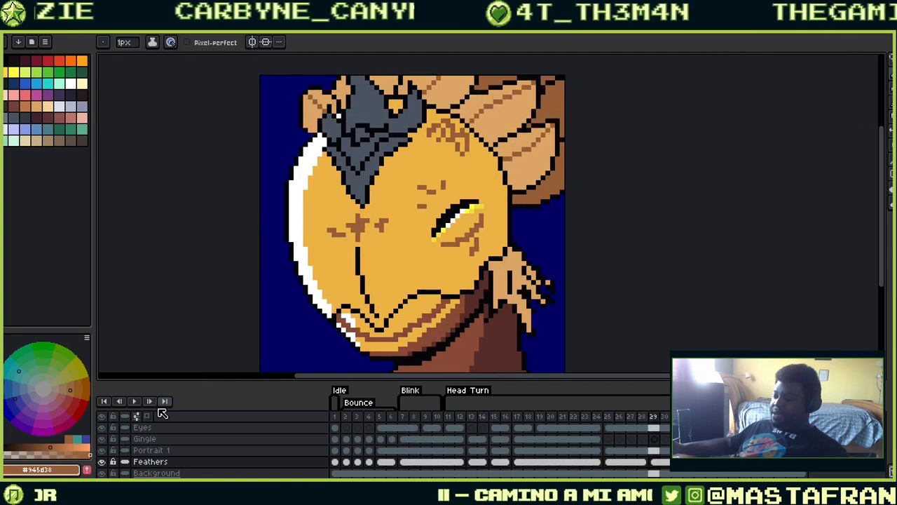
key("Left")
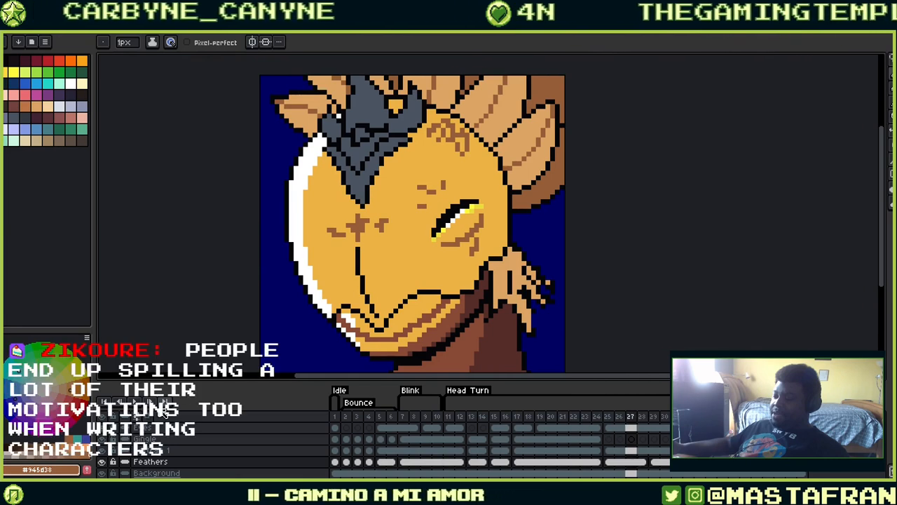
key("Right")
key("Left")
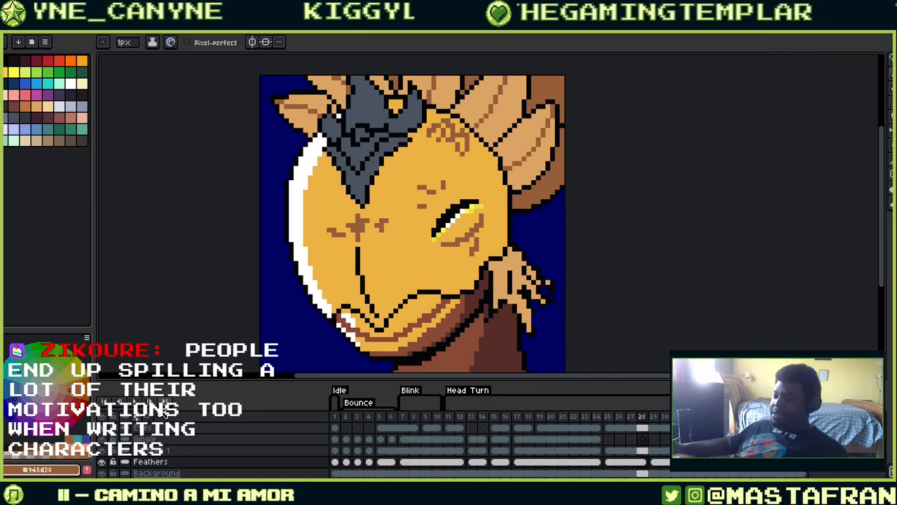
key("Right")
key("Right")
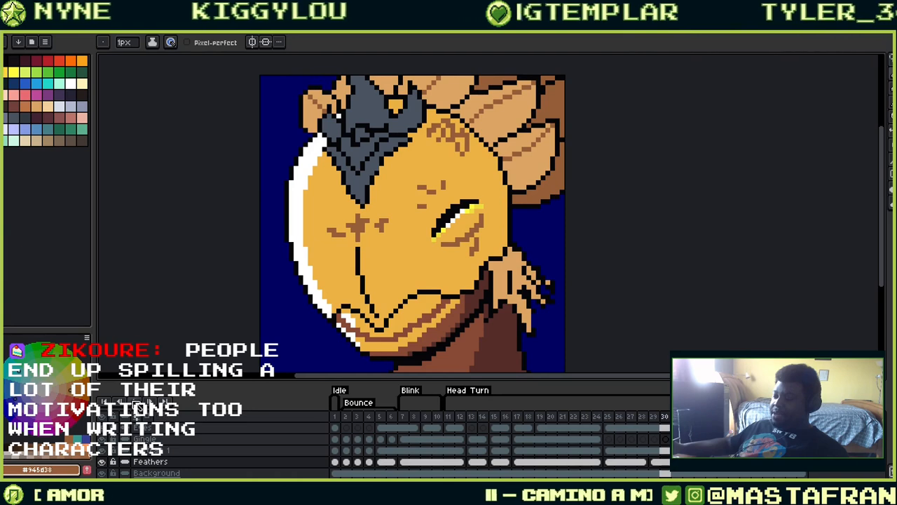
key("Return")
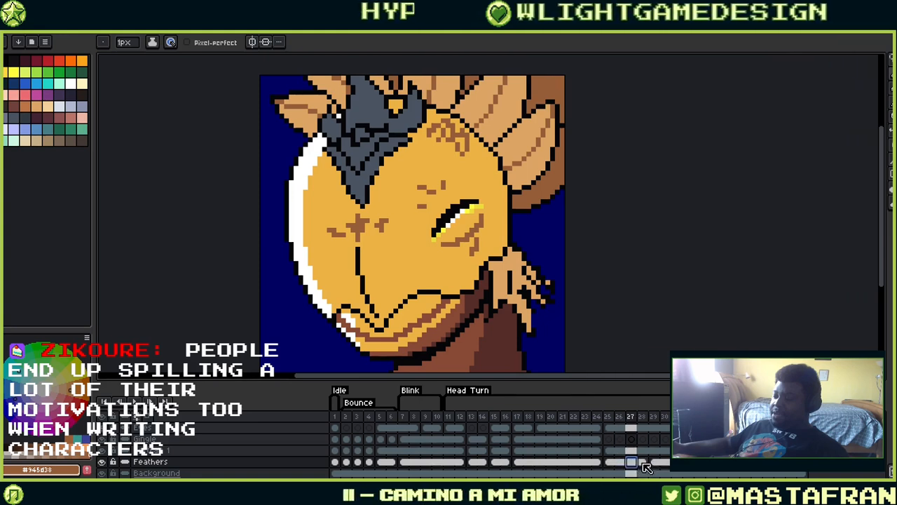
left_click(643, 463)
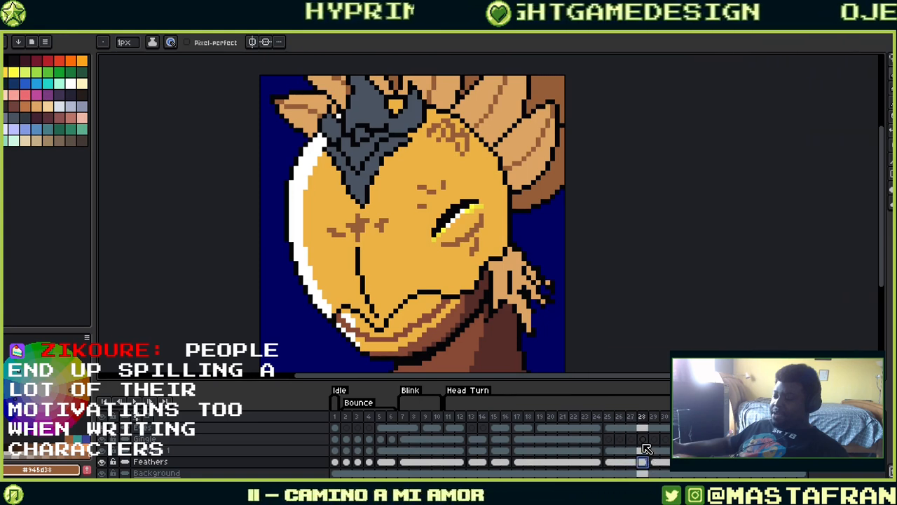
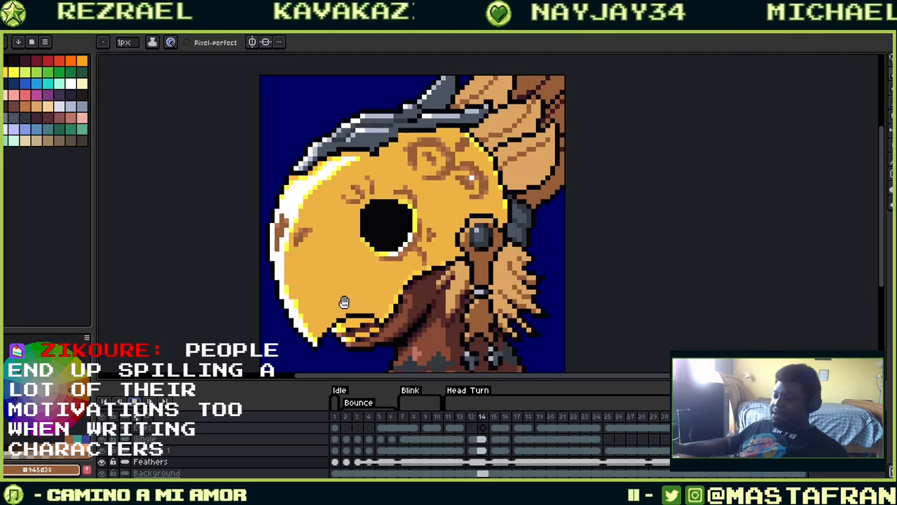
On the Portrait 1 layer in frame 17, paint a yellow #fffc40 highlight beside the white edge of the lower beak
scroll(383, 336, "up", 3)
scroll(383, 336, "down", 2)
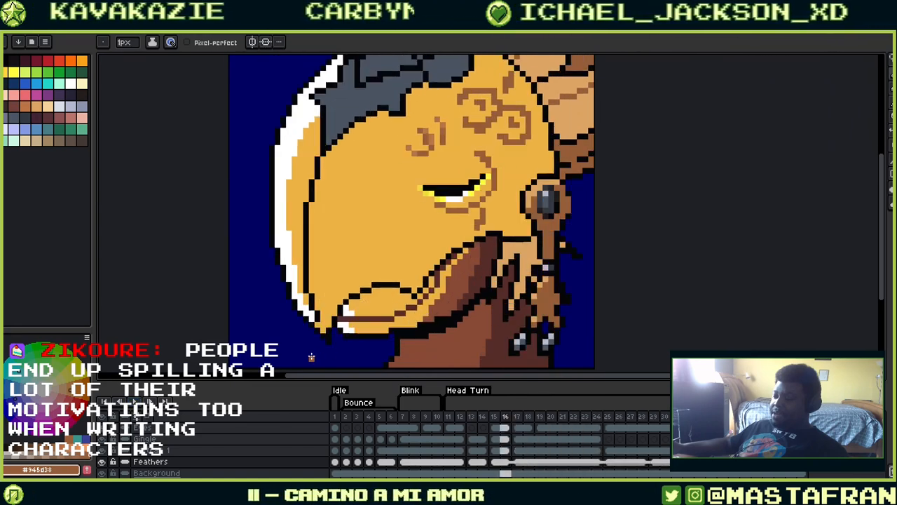
scroll(352, 322, "up", 2)
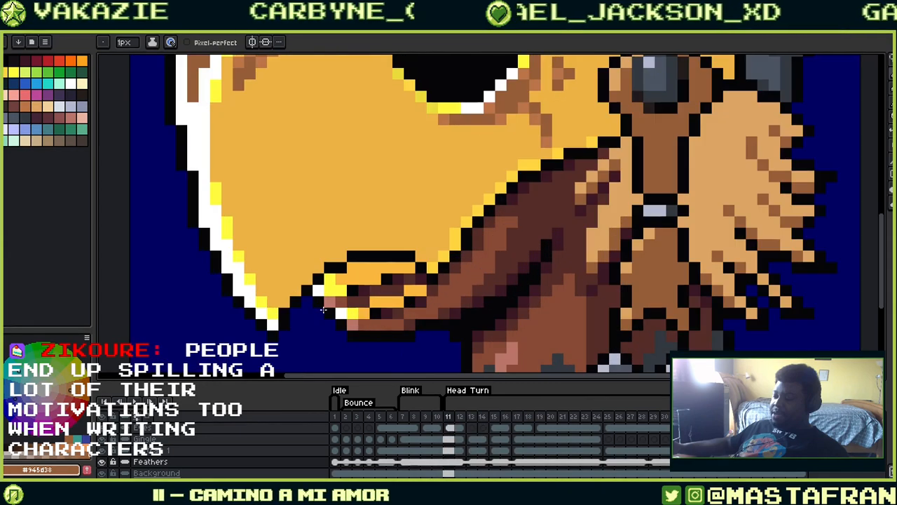
left_click(334, 277, "alt")
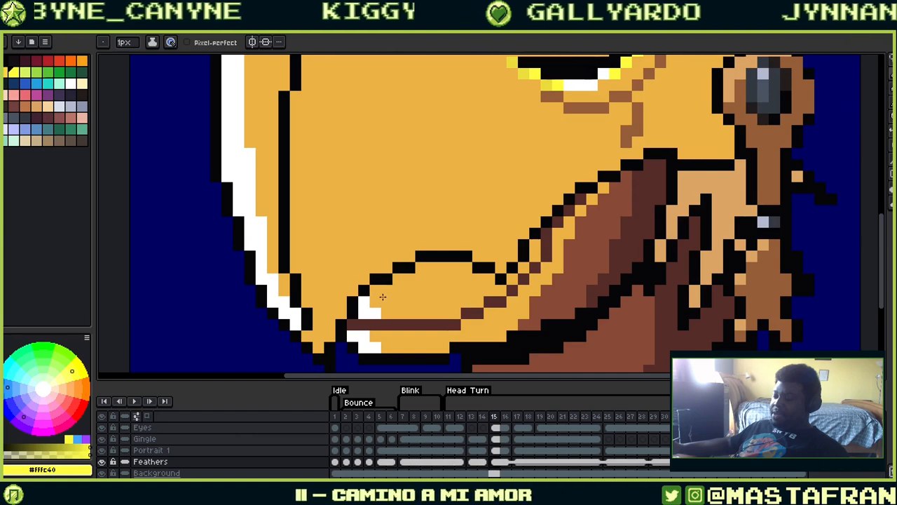
left_click(518, 450)
scroll(458, 257, "up", 1)
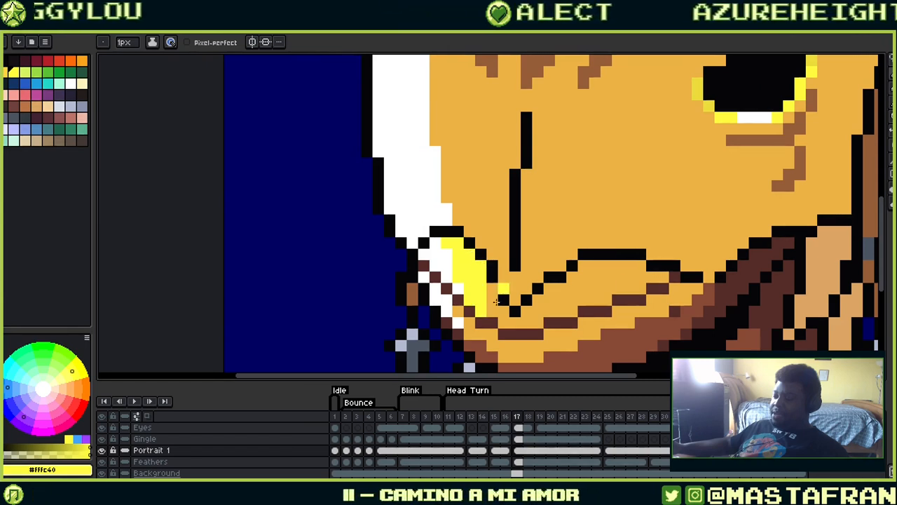
left_click(493, 309)
mouse_move(526, 268)
left_mouse_down()
mouse_move(550, 249)
mouse_move(568, 249)
left_mouse_up()
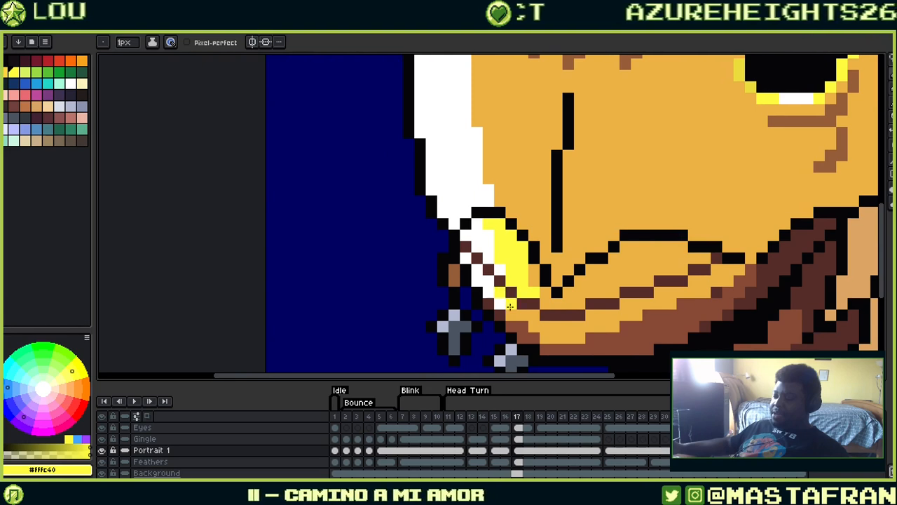
left_click(523, 326)
left_click(564, 300)
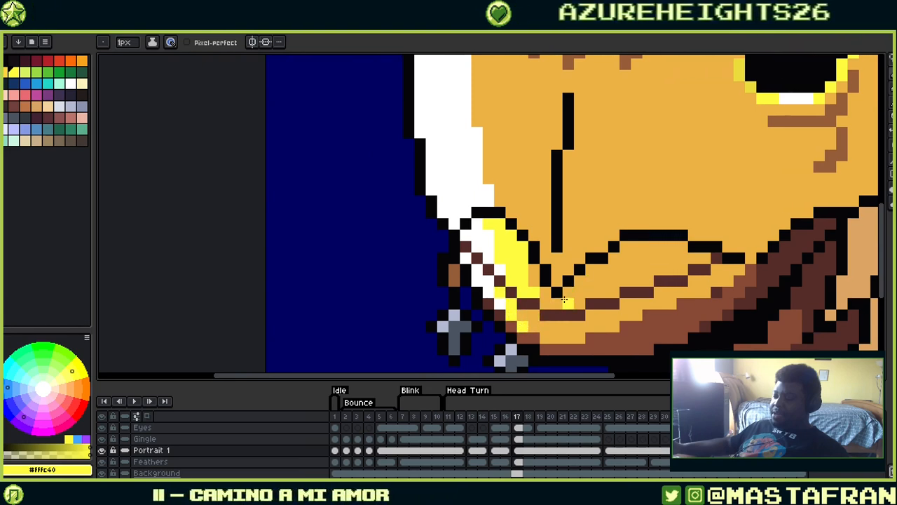
Narrow the lower beak's yellow highlight in frame 17 by painting its inner edge with orange #edb245
left_click(535, 274, "alt")
left_click_drag(523, 280, 523, 262)
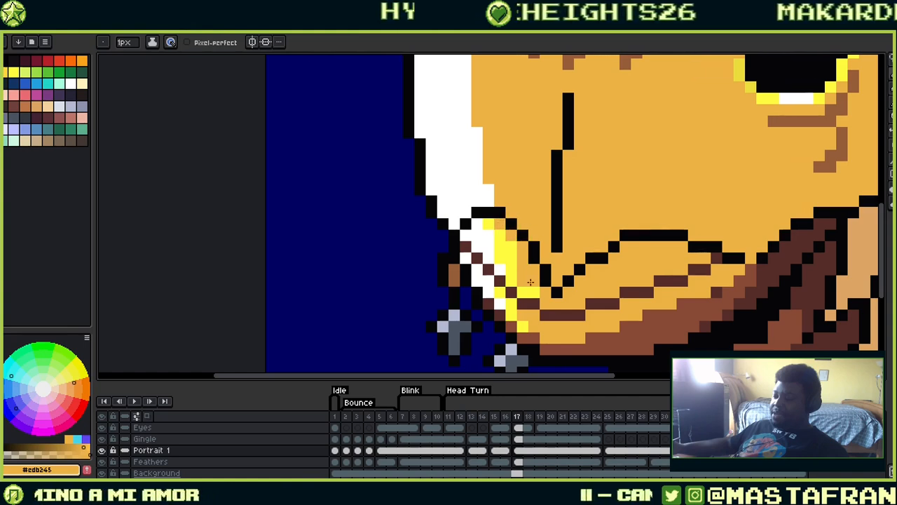
left_click(531, 286, "alt")
left_click(568, 258)
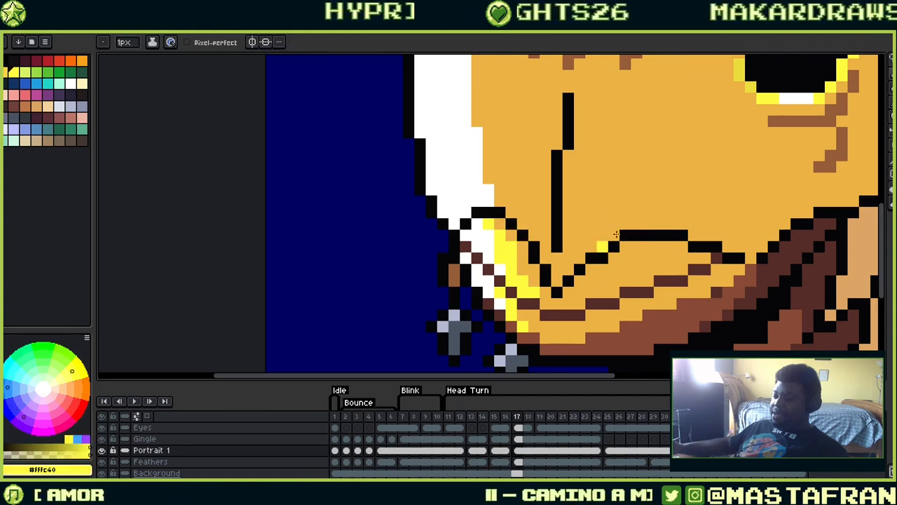
Recolor the mouth line in frame 17 brown #874935 and dot the lower beak's bottom edge with dark brown #542c27
left_click(573, 314, "alt")
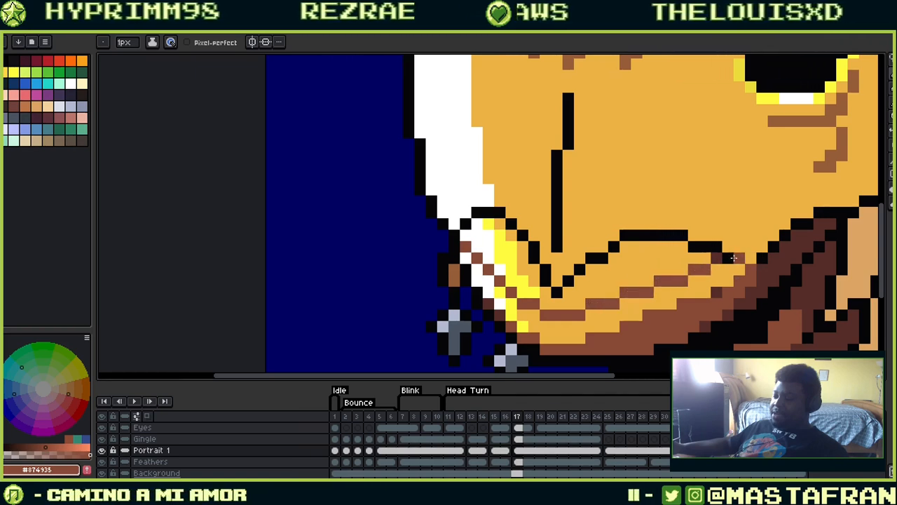
left_click(679, 304, "alt")
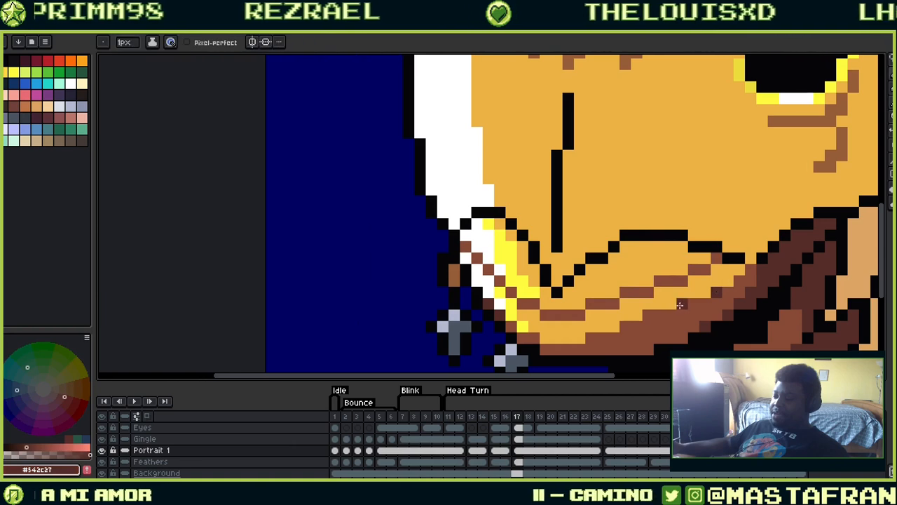
left_click(680, 304)
left_click(647, 316)
left_click(625, 326)
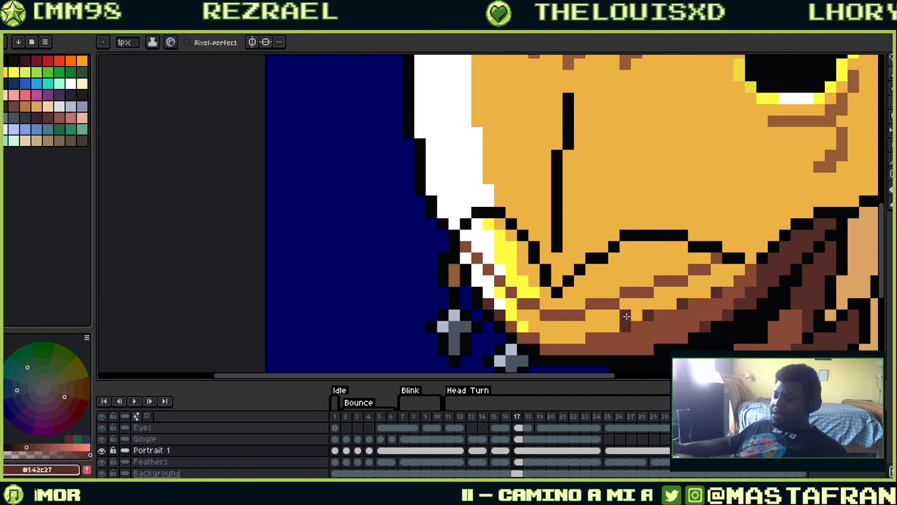
left_click(591, 337)
left_click_drag(738, 200, 698, 174)
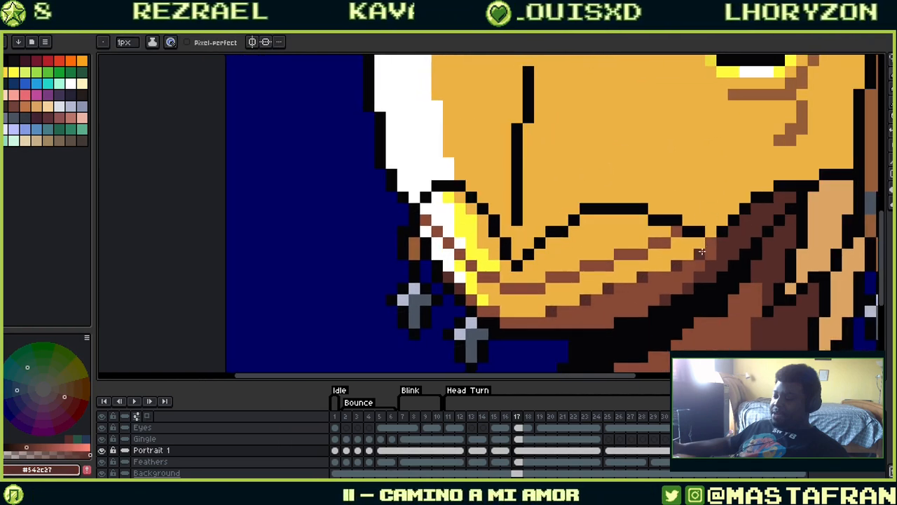
Deepen the shading along the underside of the brown jaw in frame 17 with dark brown #542c27
left_click(709, 275, "alt")
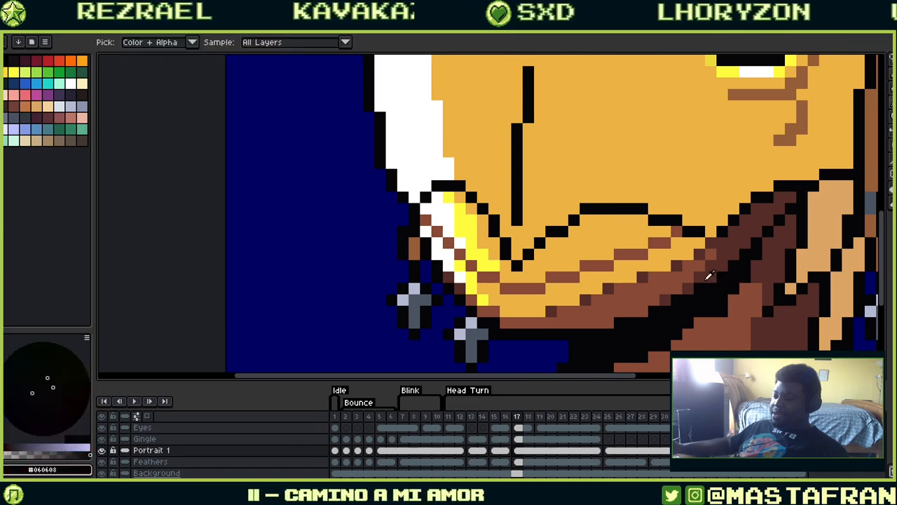
left_click(700, 276, "alt")
left_click(689, 290, "alt")
left_click_drag(666, 300, 678, 297)
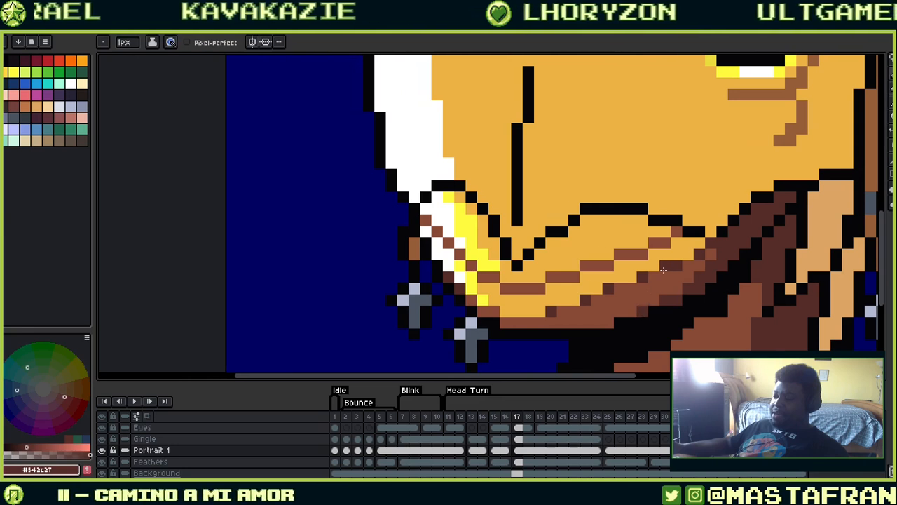
Place black #060608 outline pixels along the seam between the lower beak and brown jaw in frame 17, softened with dark brown #542c27
left_click(664, 309, "alt")
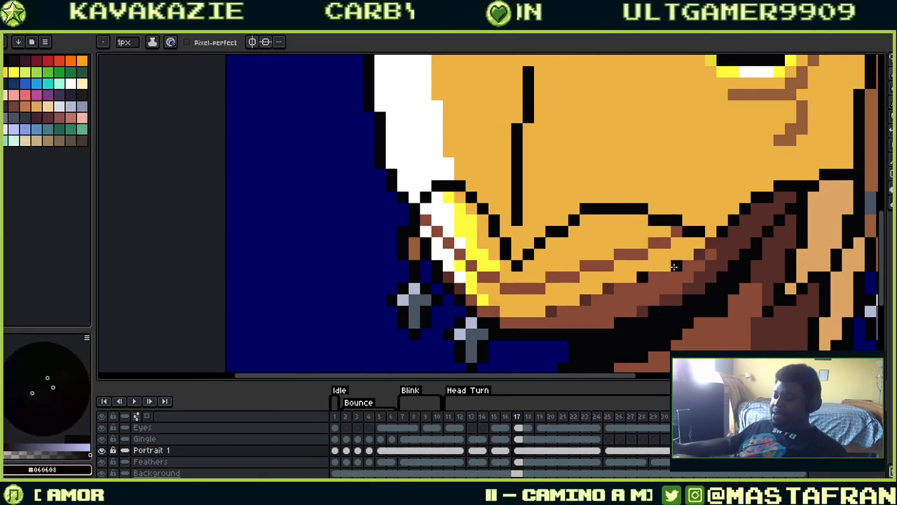
left_click(631, 277)
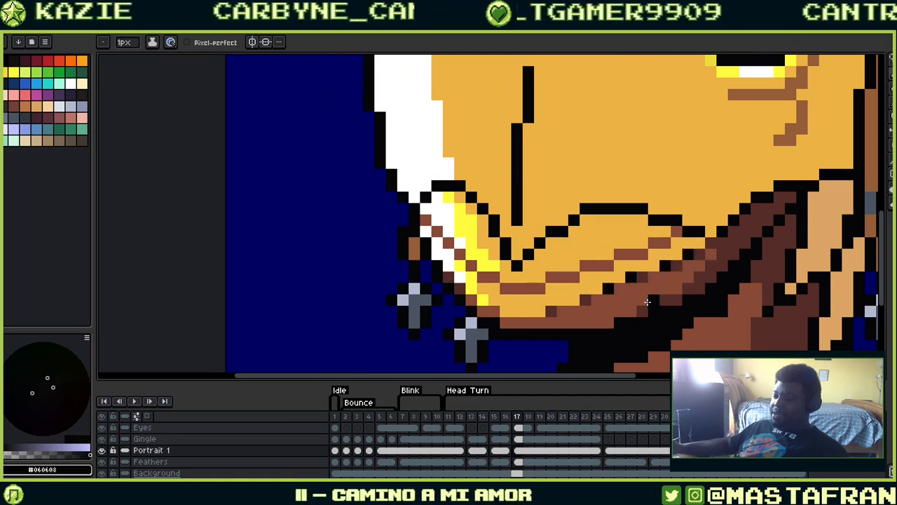
left_click(640, 280, "alt")
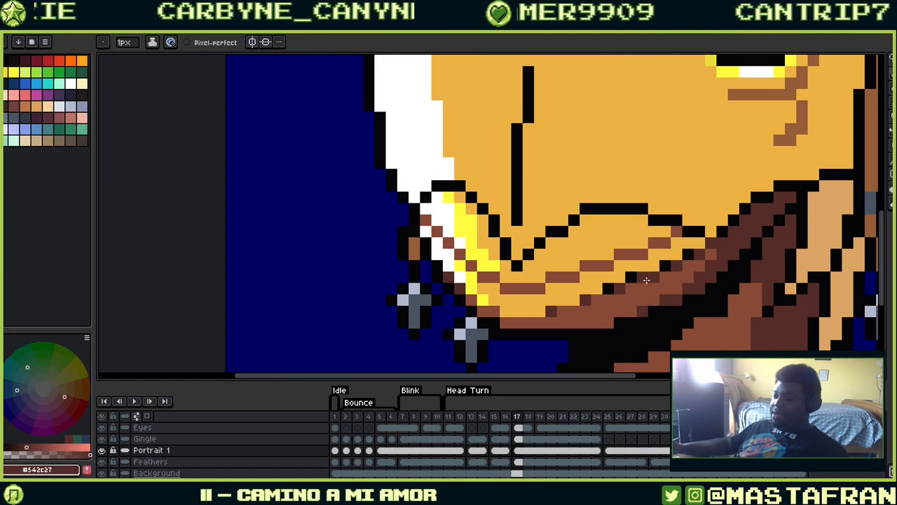
left_click(625, 276, "alt")
left_click(665, 265, "alt")
left_click(643, 277)
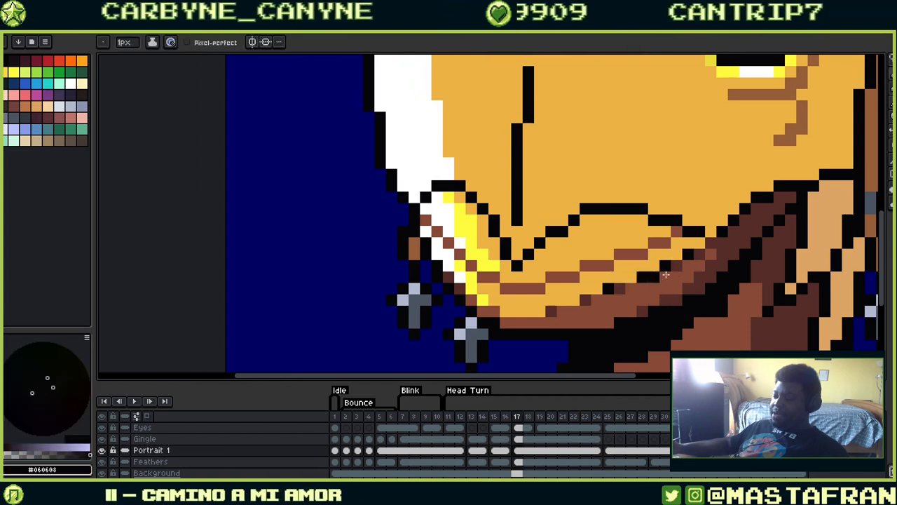
Extend the black #060608 seam pixels toward the beak tip in frame 17, pairing them with dark brown #542c27 pixels
left_click(674, 266, "alt")
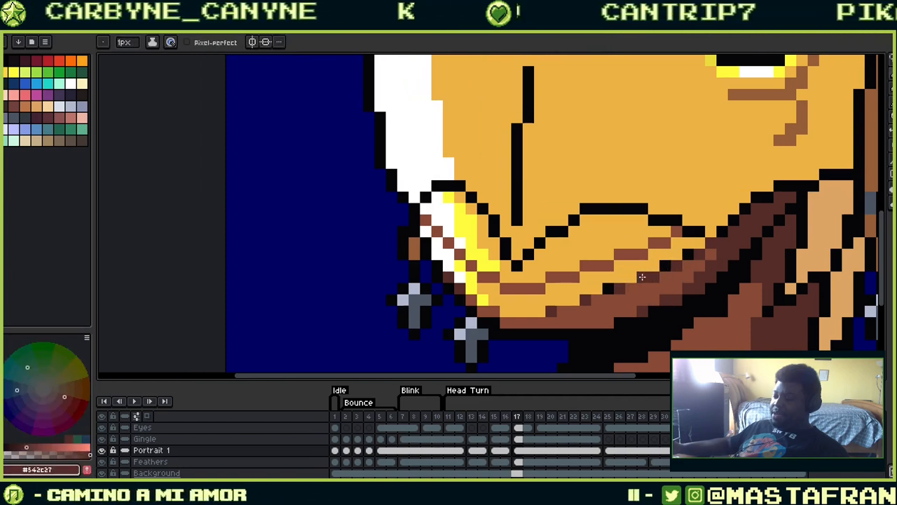
left_click(608, 289, "alt")
left_click(586, 300)
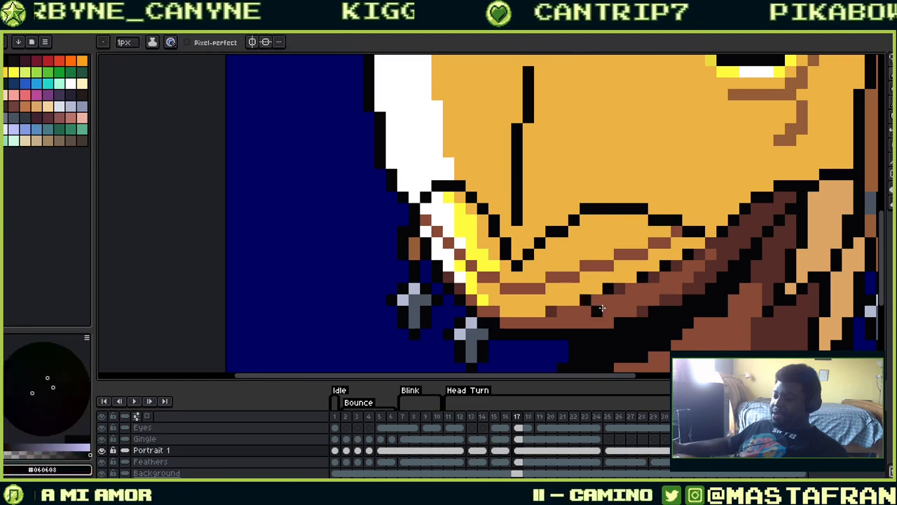
left_click(620, 287, "alt")
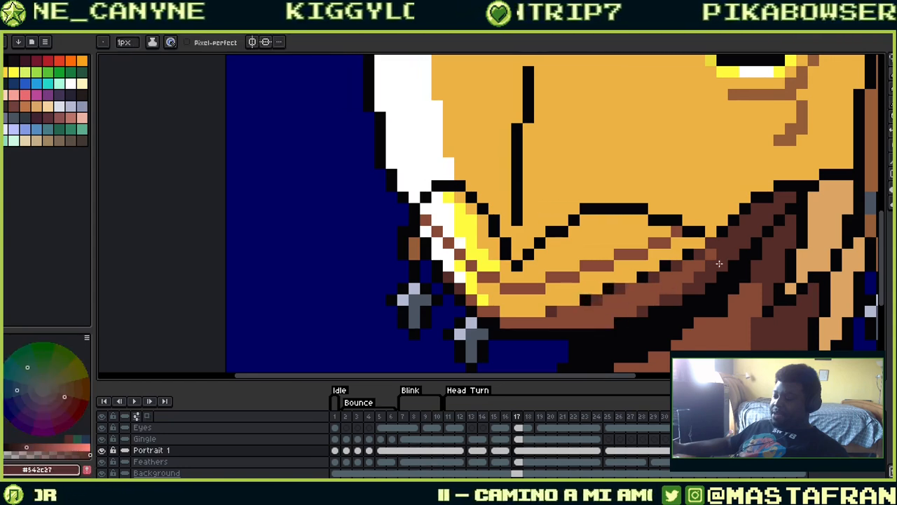
left_click(609, 288, "alt")
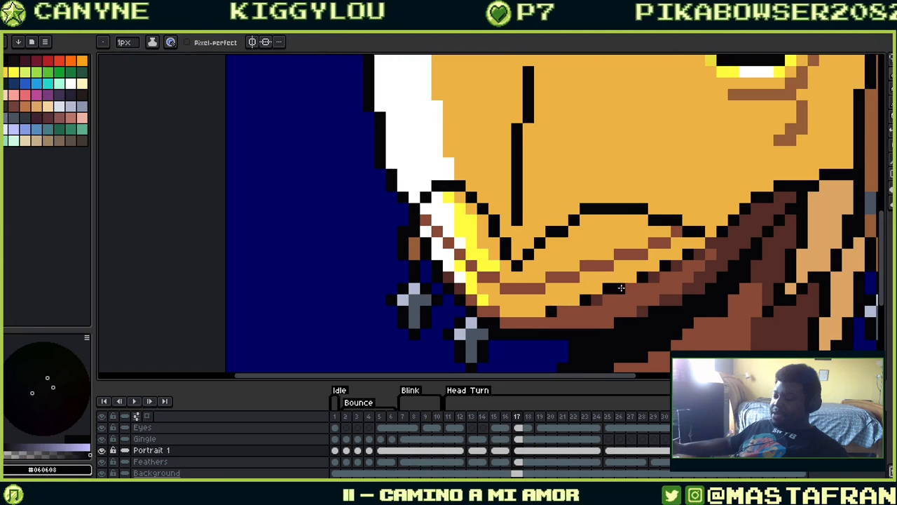
left_click(582, 300, "alt")
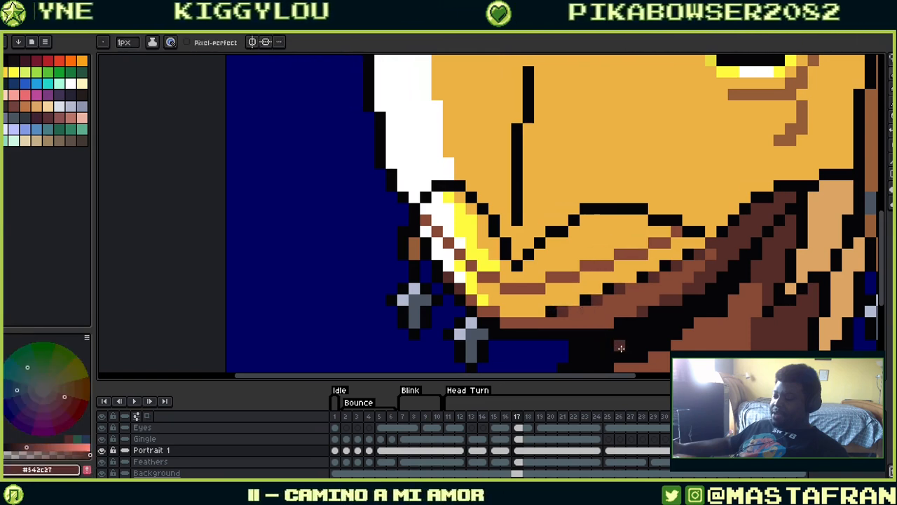
Dot dark brown #542c27 pixels on the stepped corners of the beak's mouth line in frame 17
scroll(616, 283, "left", 3)
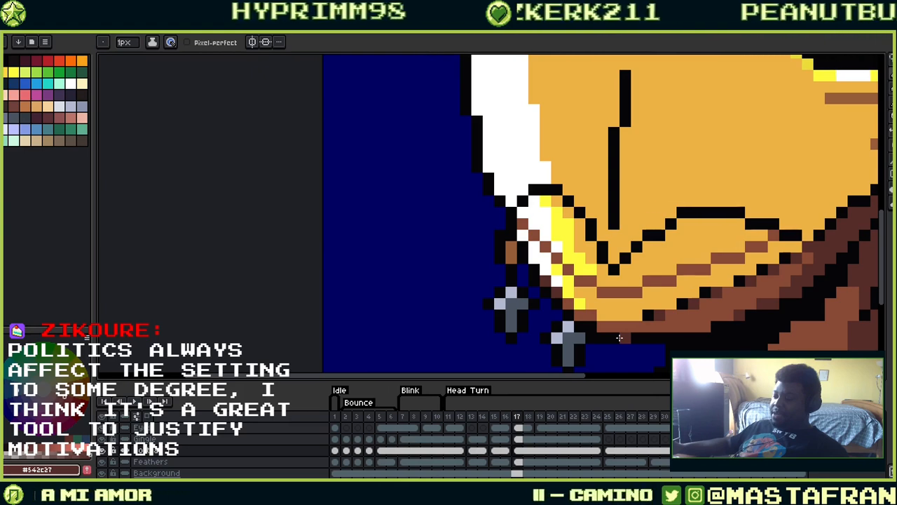
left_click_drag(620, 338, 532, 368)
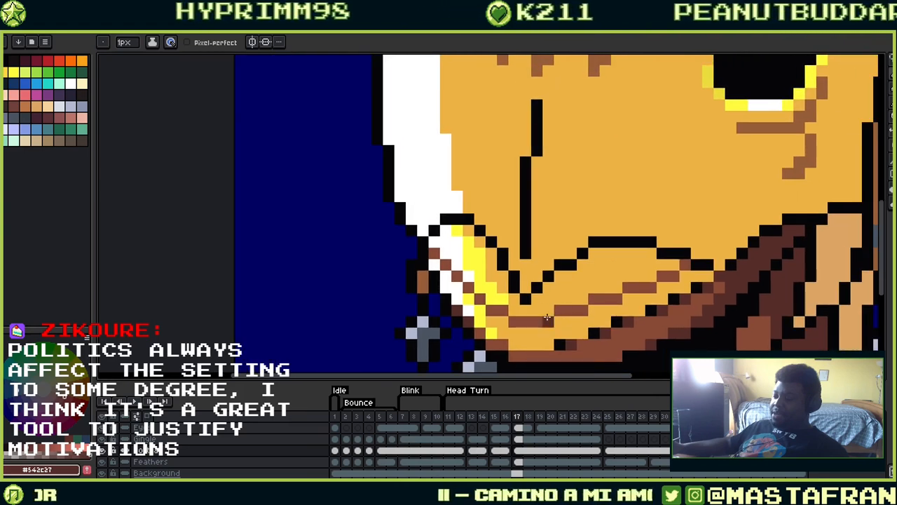
left_click(595, 299)
left_click(629, 287)
left_click(663, 276)
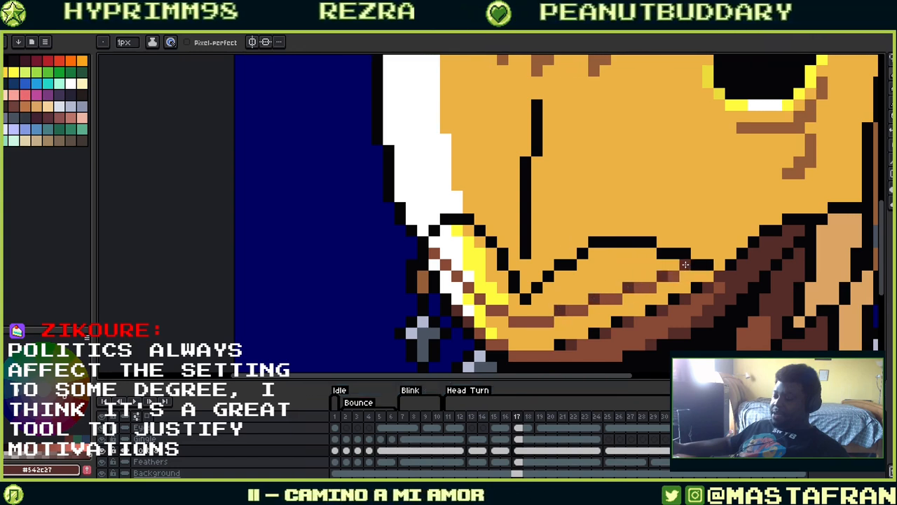
left_click(684, 264)
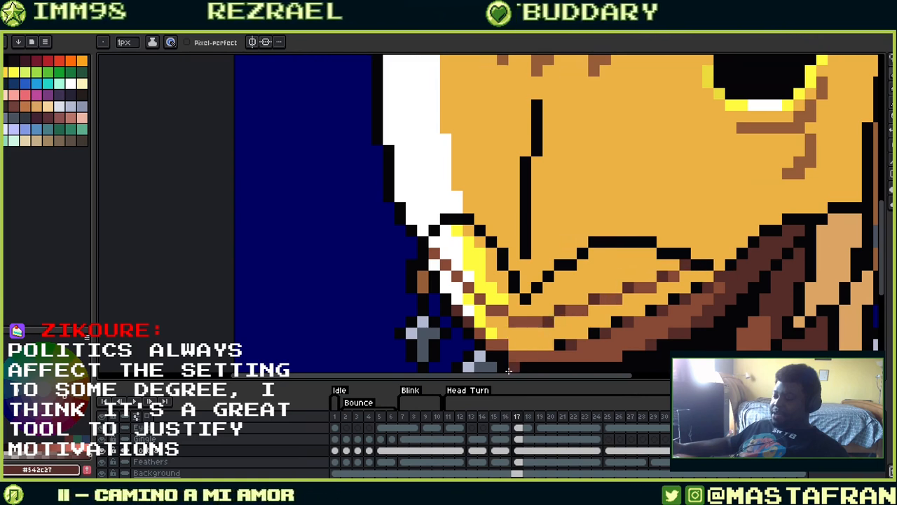
Shift the mouth line's lowest dark brown #542c27 accent one pixel toward the beak tip in frame 17, restoring its old spot to brown #874935
left_click(620, 297, "alt")
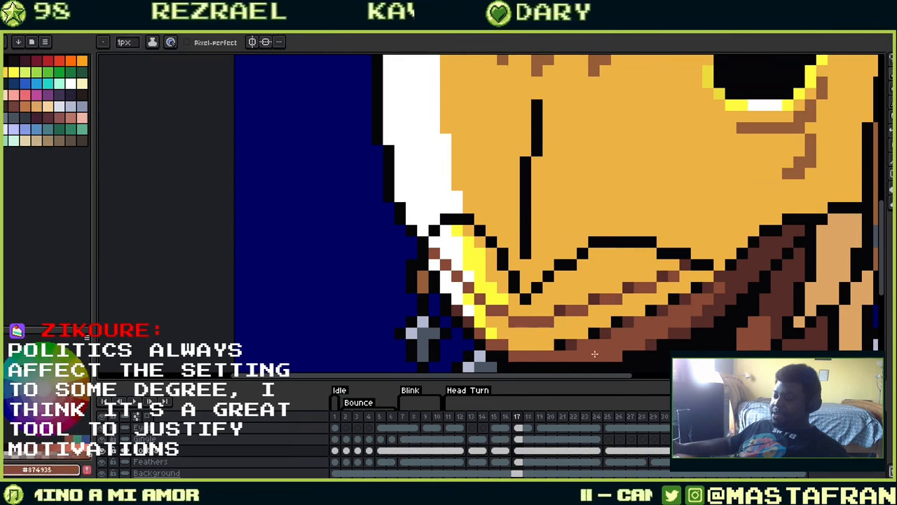
left_click(560, 310, "alt")
left_click(549, 310)
left_click(577, 306, "alt")
left_click(560, 310)
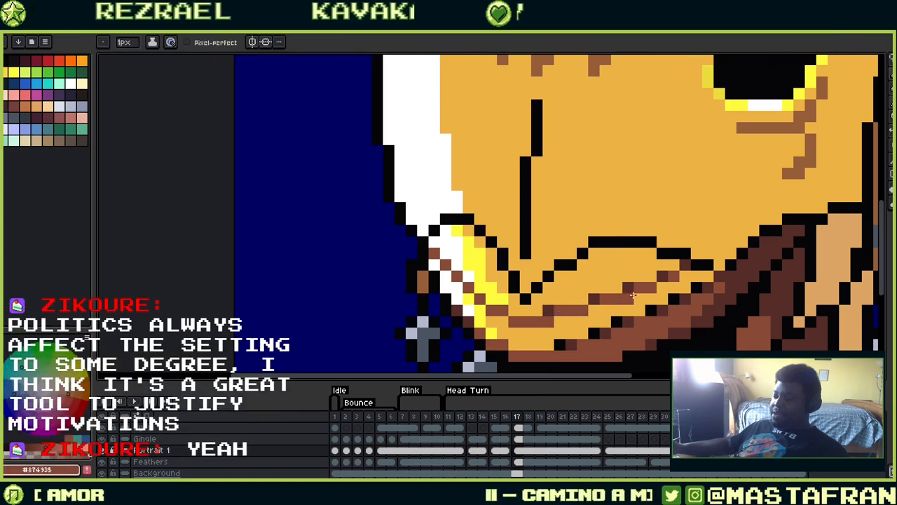
Move the remaining dark brown #542c27 accents up the mouth line one pixel toward the beak tip, recoloring their old spots brown #874935
left_click(605, 297, "alt")
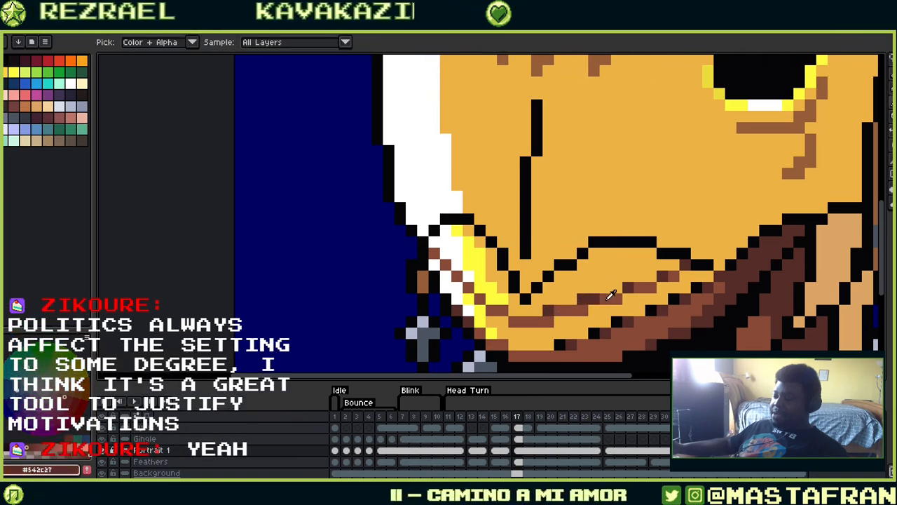
left_click(628, 287, "alt")
left_click(616, 289)
left_click(637, 288, "alt")
left_click(626, 288)
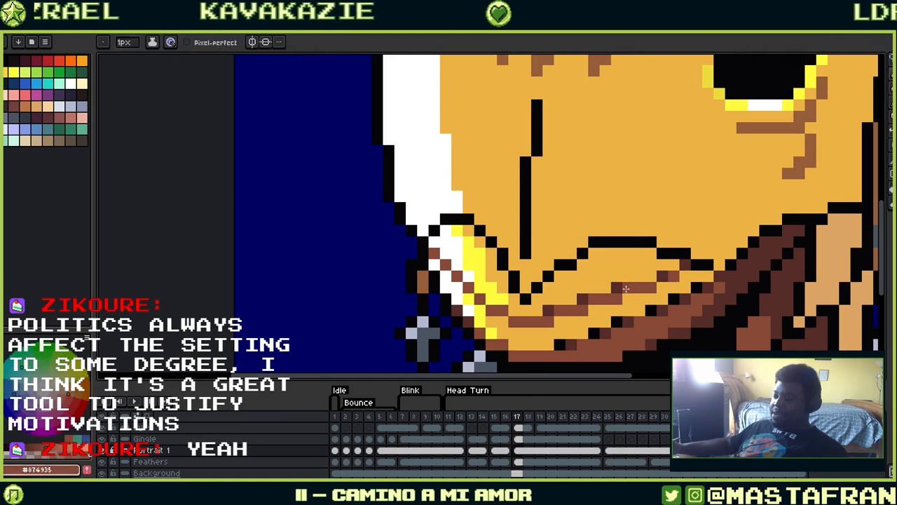
left_click(663, 276, "alt")
left_click(651, 277)
left_click(673, 276, "alt")
left_click(664, 277)
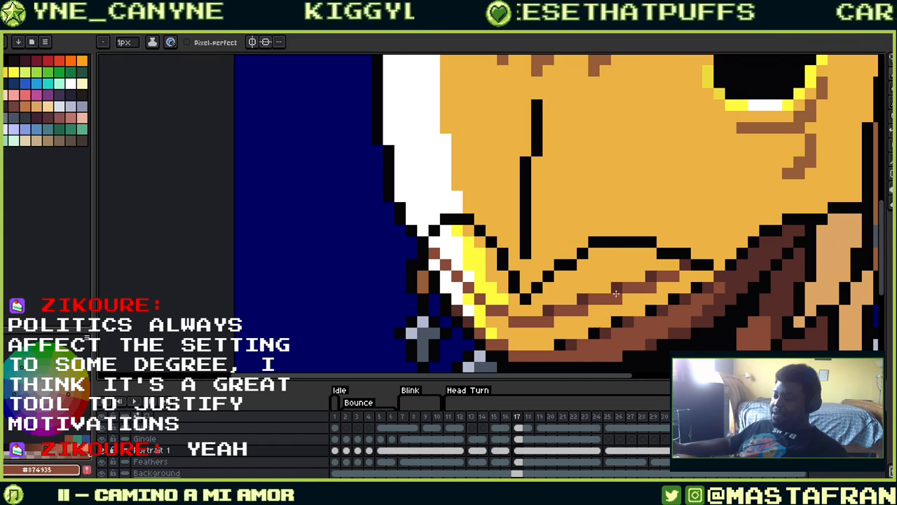
Extend the yellow #fffc40 highlight by a pixel above the mouth line near the beak tip in frame 17
left_click(551, 318, "alt")
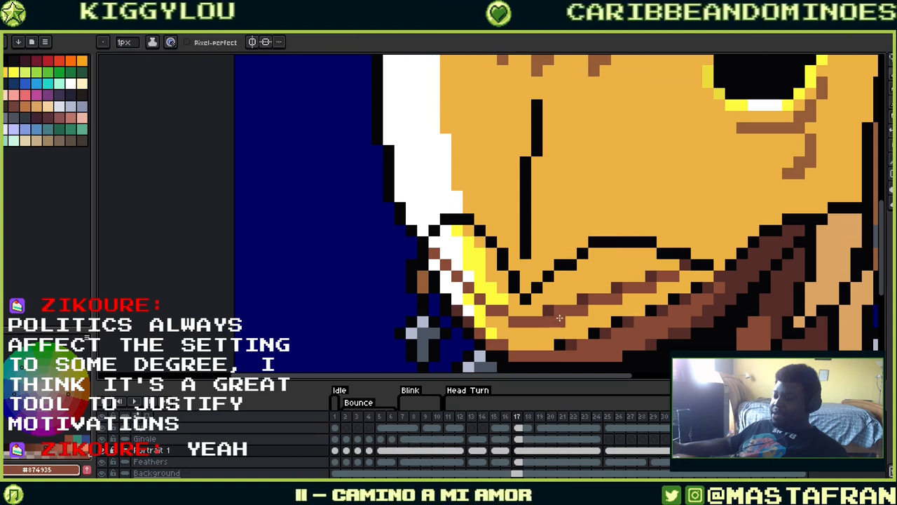
left_click(560, 321)
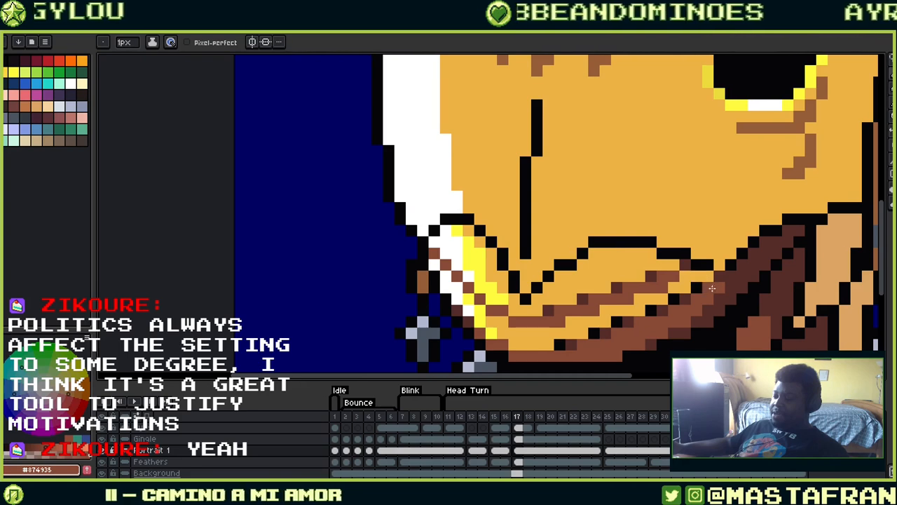
key("alt")
left_click(669, 289, "alt")
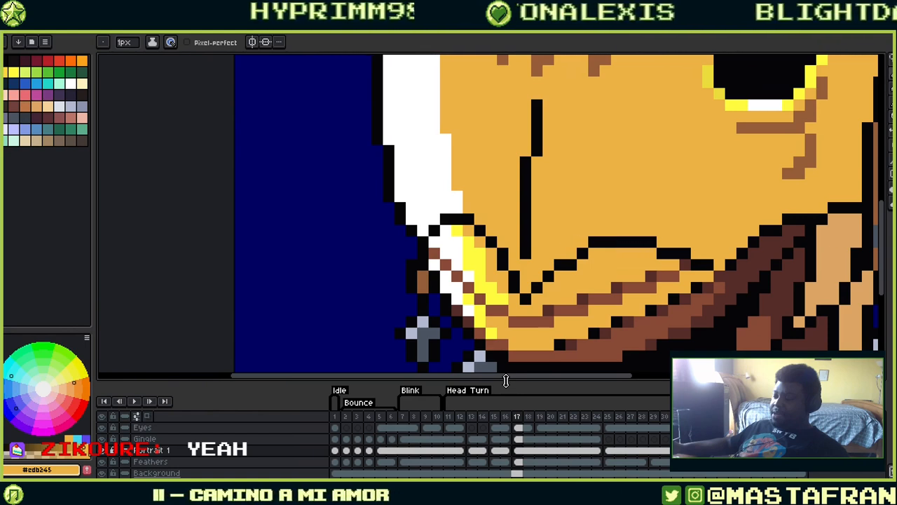
left_click(514, 307, "alt")
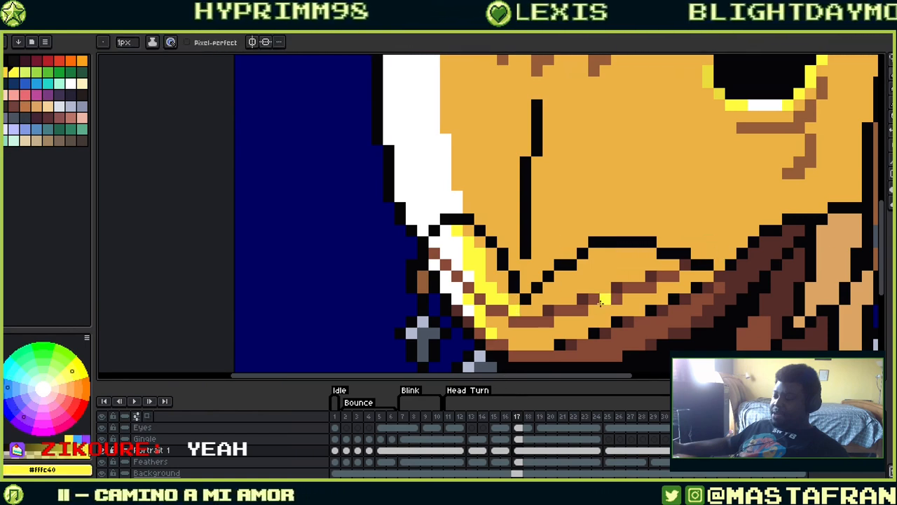
left_click(720, 240)
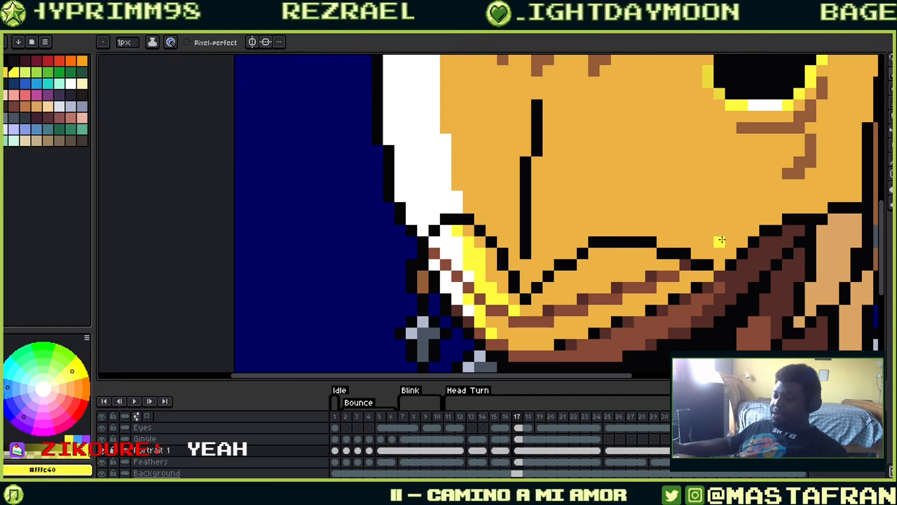
key("i")
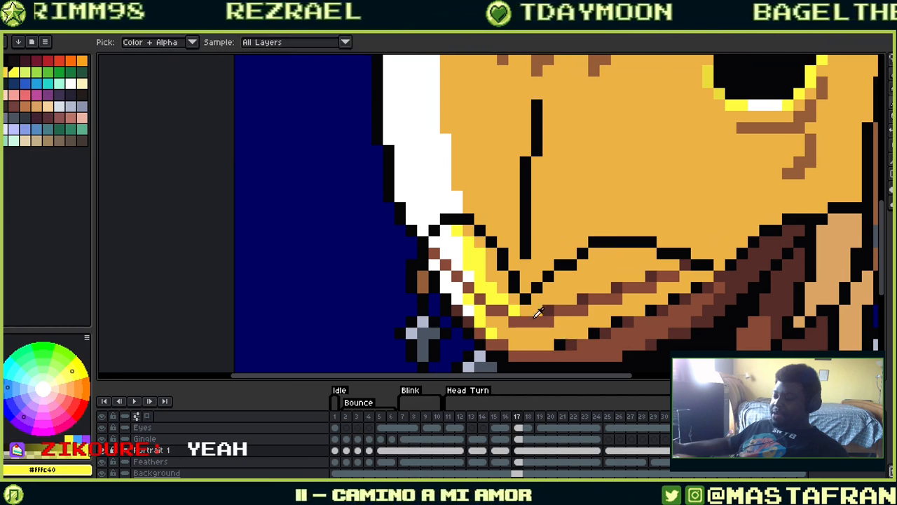
left_click(542, 323, "alt")
left_click(545, 331, "alt")
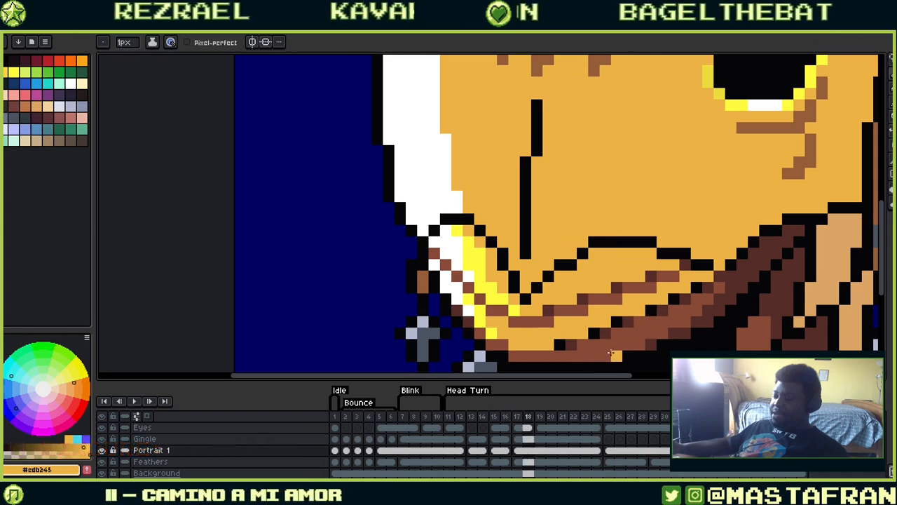
Thicken the upper side of the beak's mouth line in frame 16 with dark brown #542c27 pixels
key("Left")
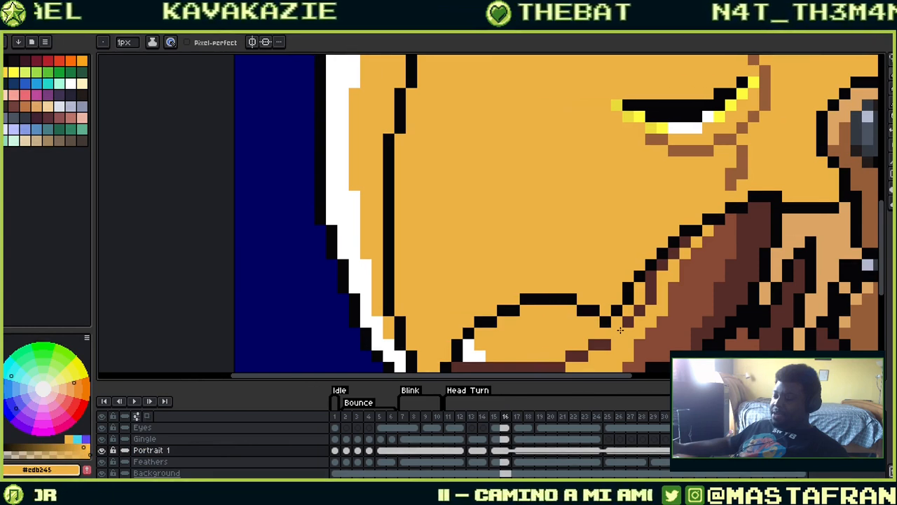
key("Right")
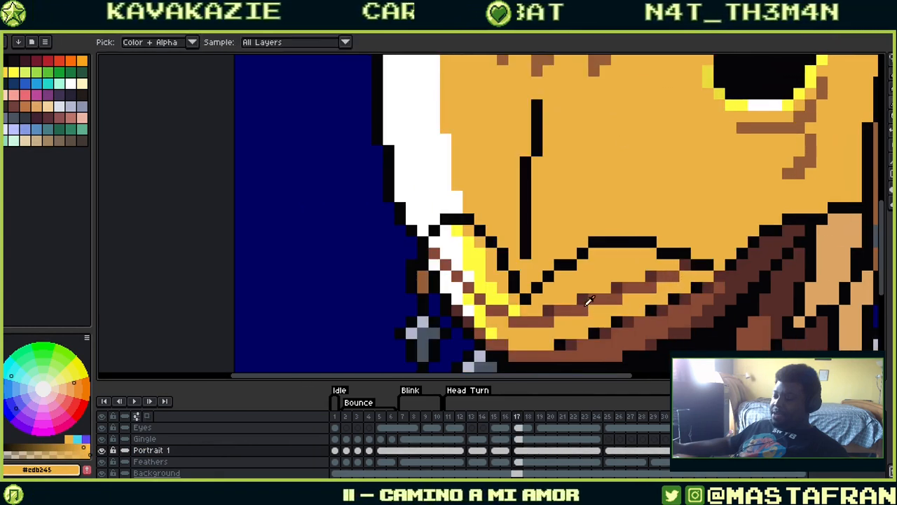
left_click(596, 294, "alt")
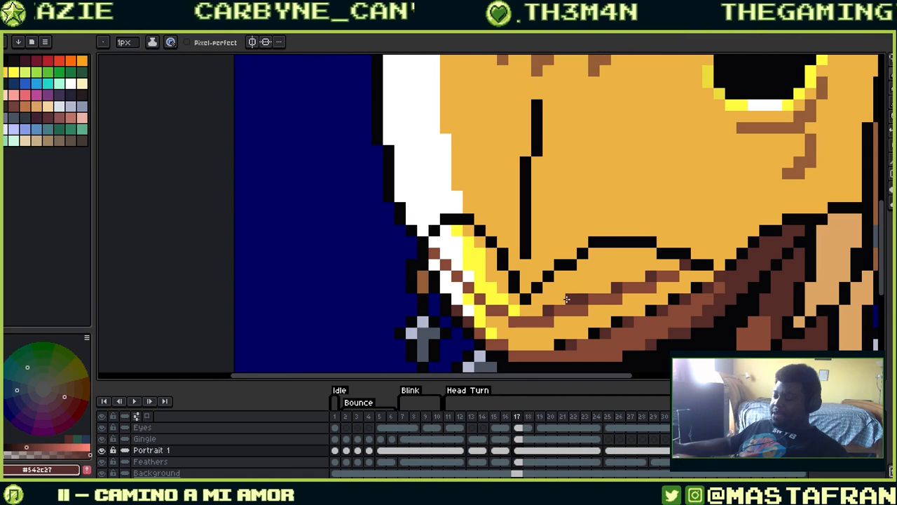
key("comma")
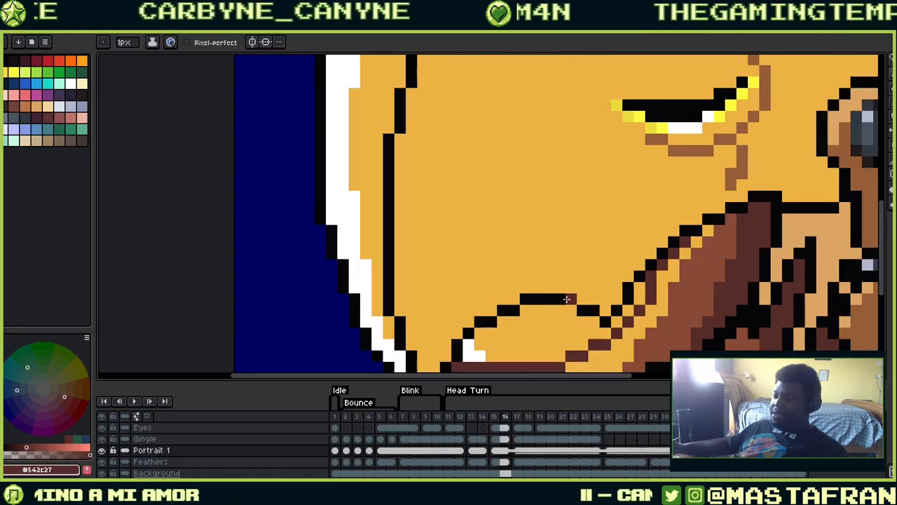
left_click_drag(604, 368, 696, 234)
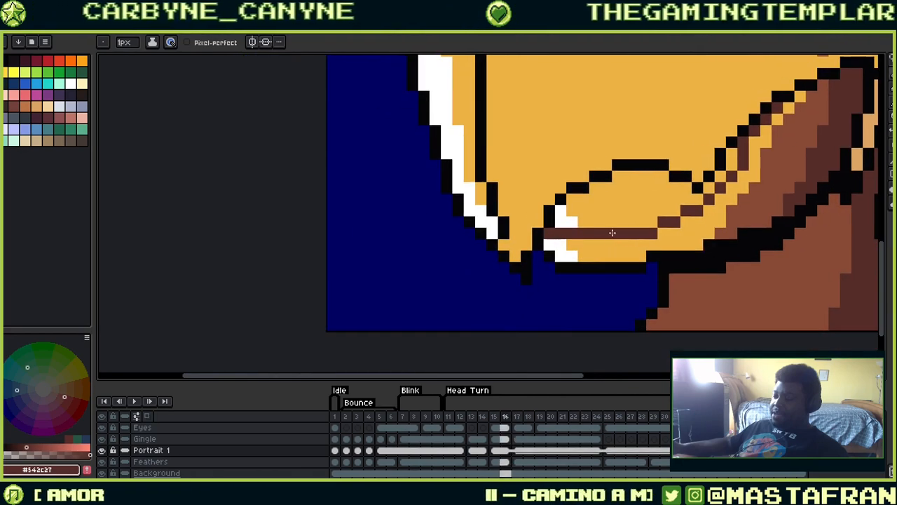
key("ctrl+z")
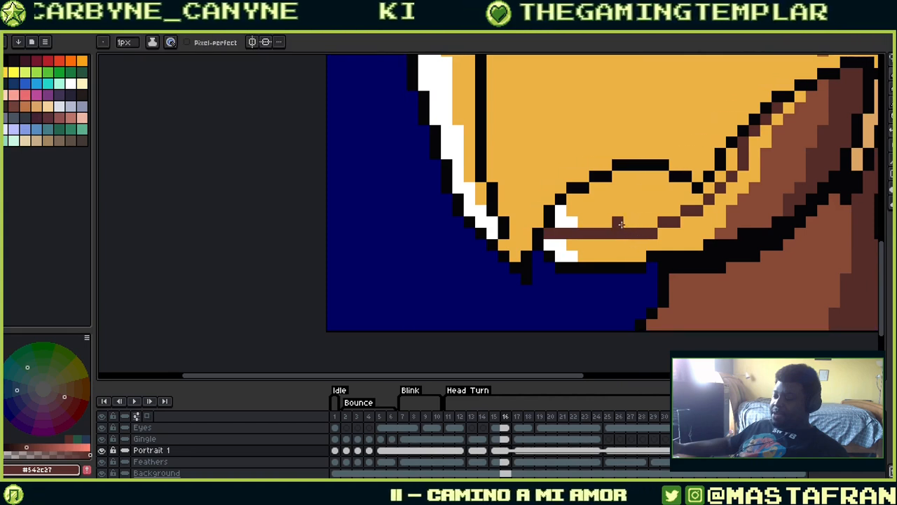
left_click_drag(631, 224, 707, 216)
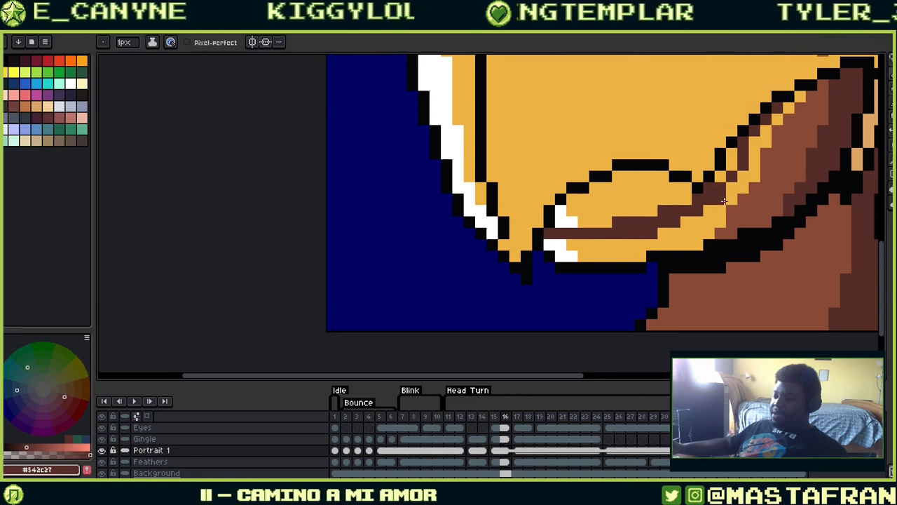
left_click_drag(728, 193, 675, 232)
key("ctrl+z")
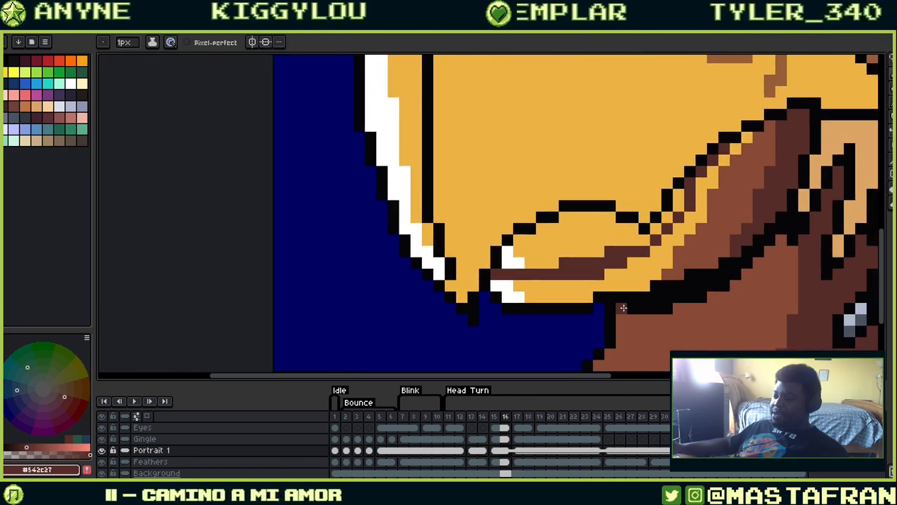
Trim the front end of the thickened mouth line in frame 16 with orange #edb245
left_click(614, 231, "alt")
left_click(610, 251)
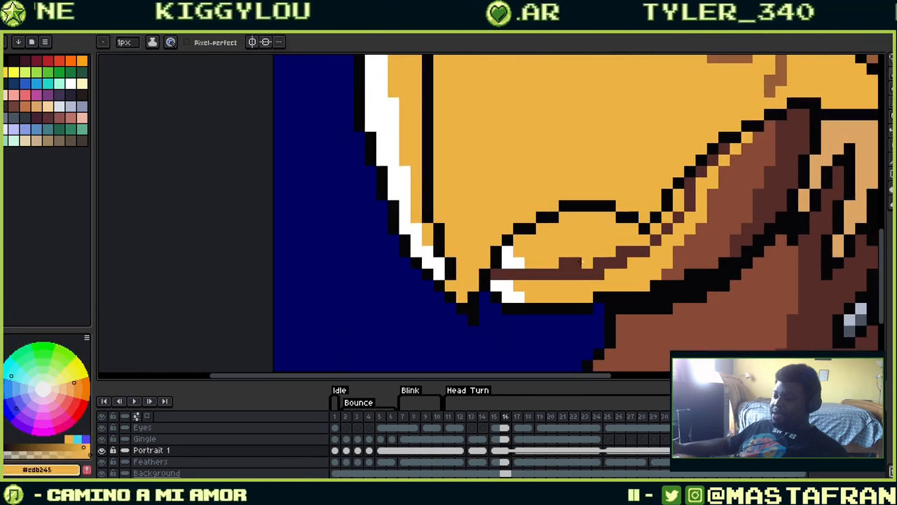
left_click(564, 262)
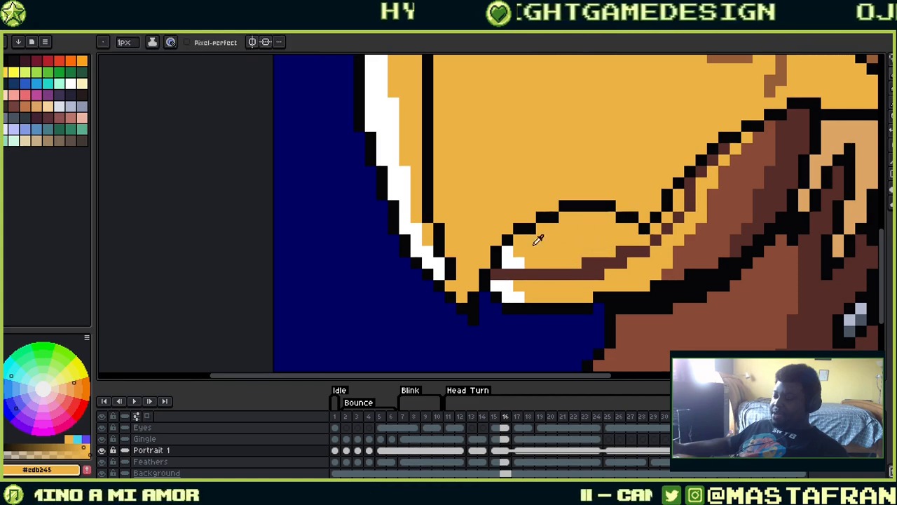
left_click(535, 268, "alt")
left_click_drag(520, 283, 571, 283)
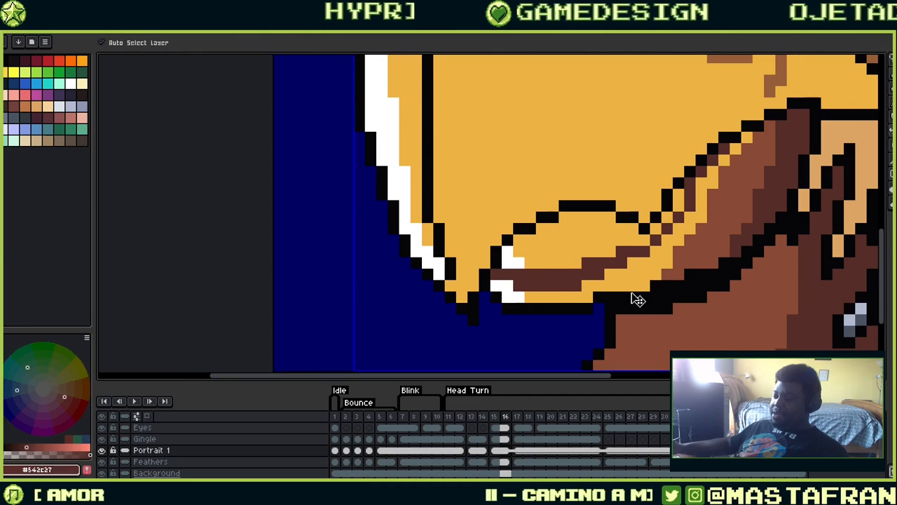
key("ctrl+z")
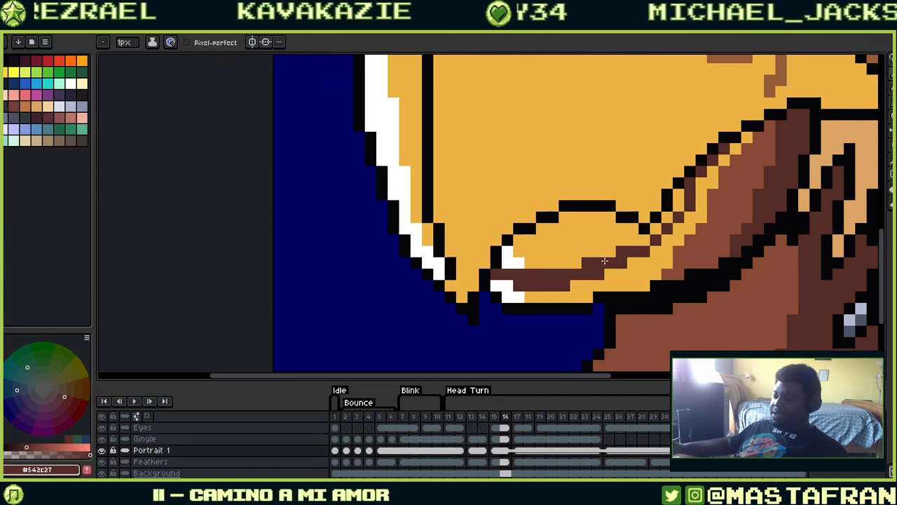
key("ctrl+z")
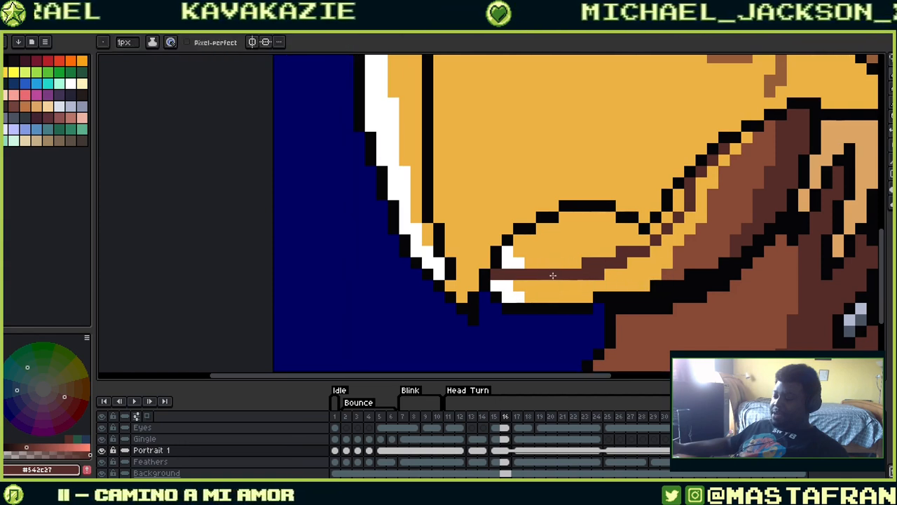
Smooth the outline under the lower beak in frame 16 using orange #edb245 and black #060608 pixels
left_click_drag(681, 245, 588, 260)
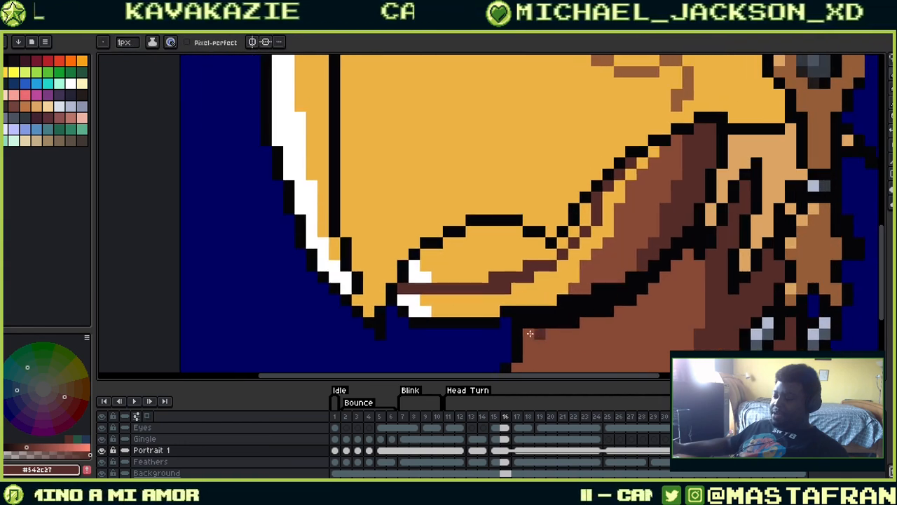
left_click(519, 302, "alt")
left_click(585, 288)
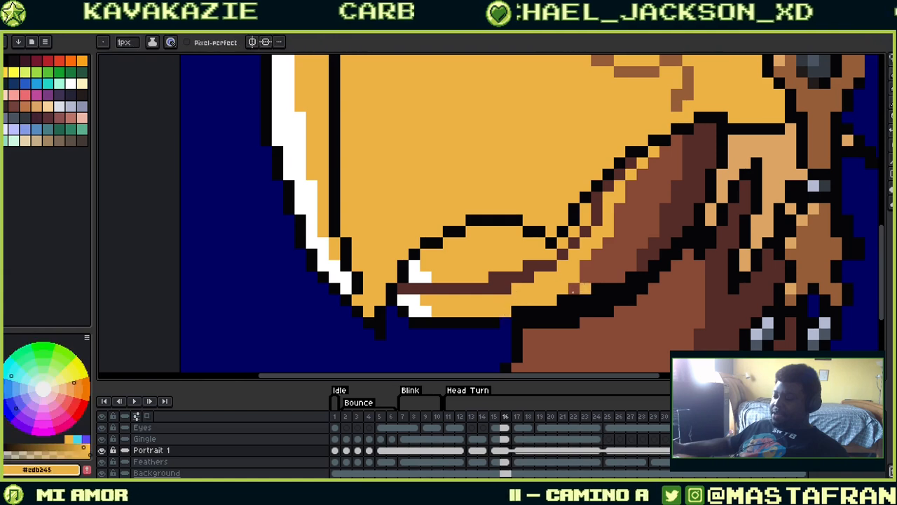
left_click(501, 315, "alt")
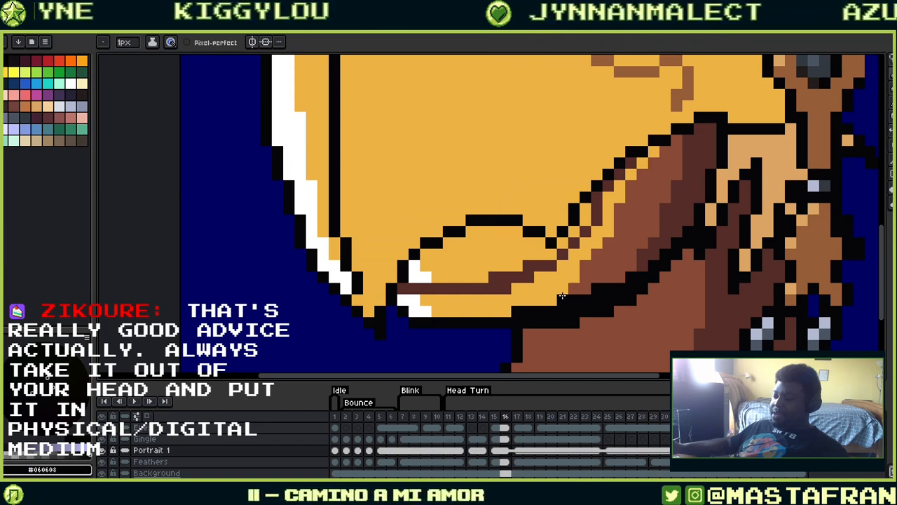
Widen the dark brown #542c27 shading where the mouth line curves up along the black outline in frame 16
left_click_drag(643, 282, 608, 364)
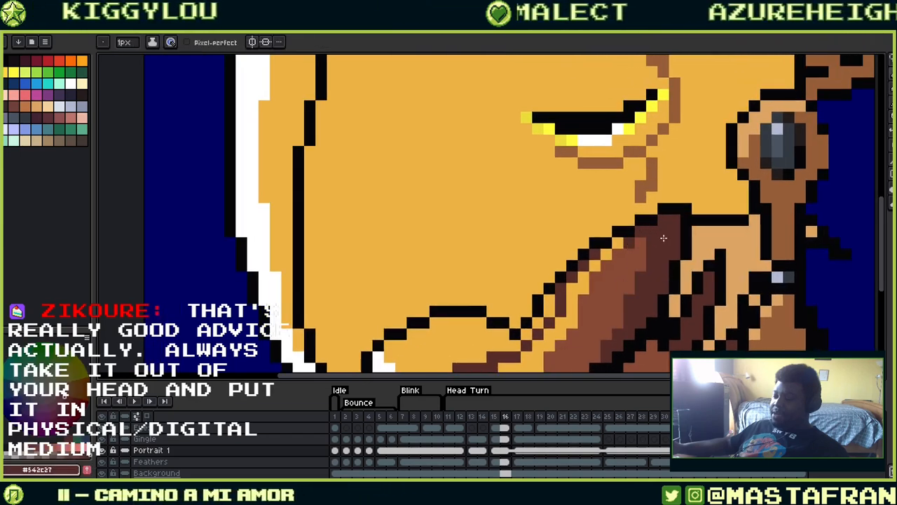
left_click(617, 255)
left_click_drag(609, 280, 623, 237)
left_click(607, 234, "alt")
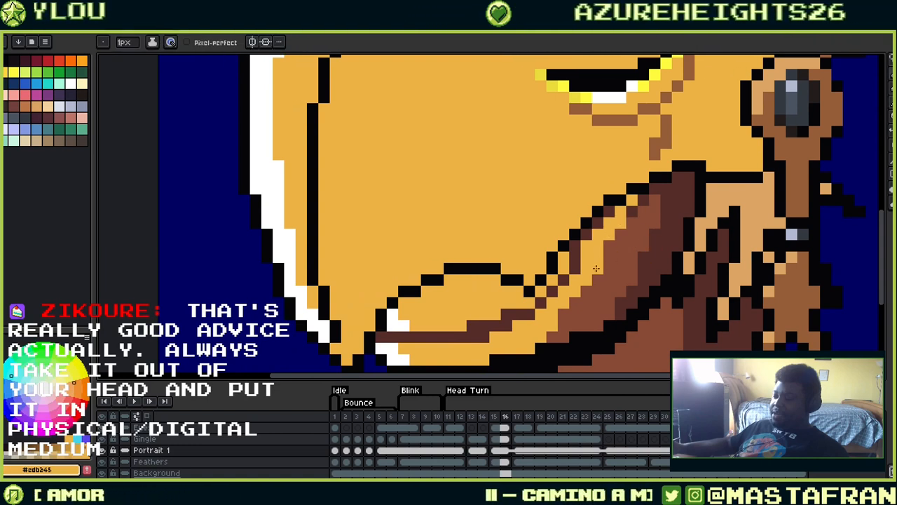
left_click(598, 233, "alt")
left_click(609, 245)
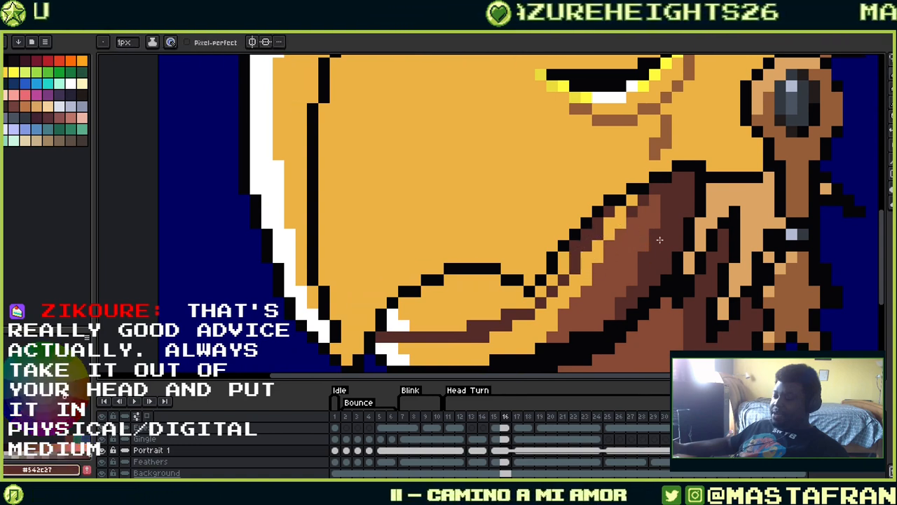
Recolour the dark brown mouth line in frame 16 with mid-brown #874935 along the lower beak
left_click(663, 247, "alt")
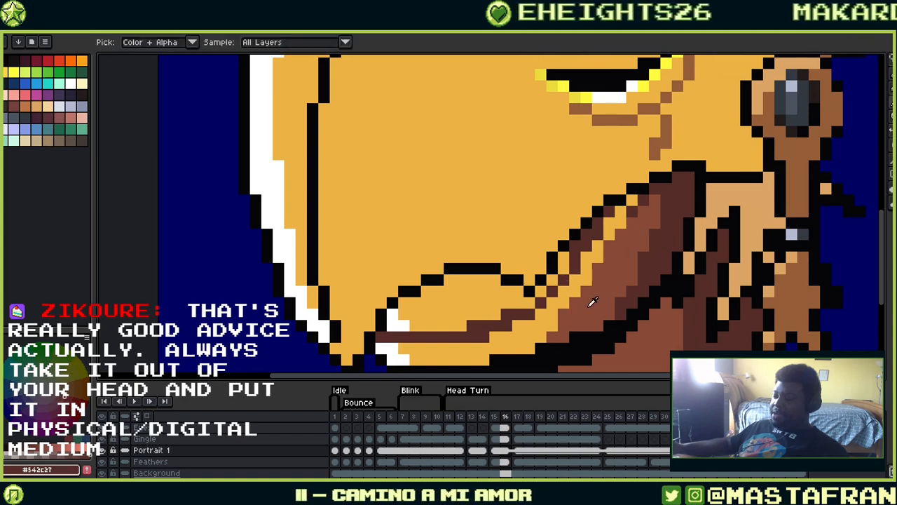
left_click(623, 239, "alt")
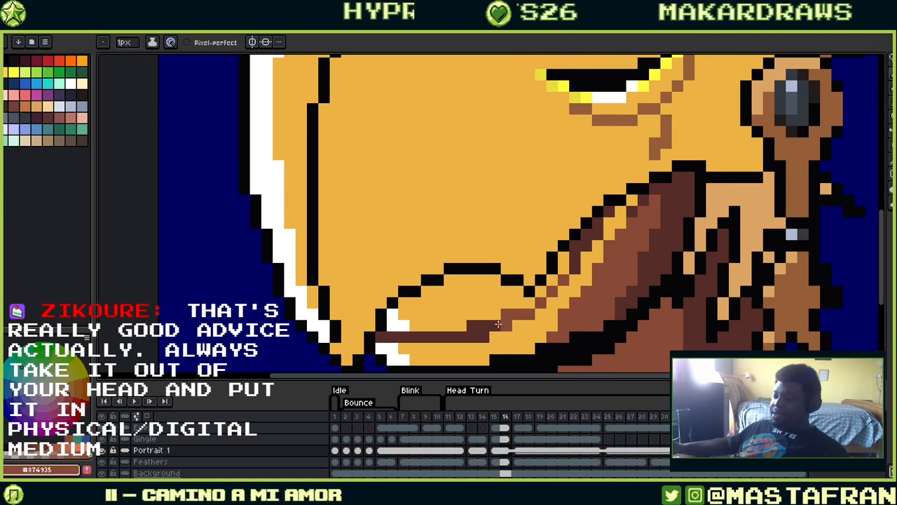
left_click_drag(449, 337, 353, 357)
key("ctrl+z")
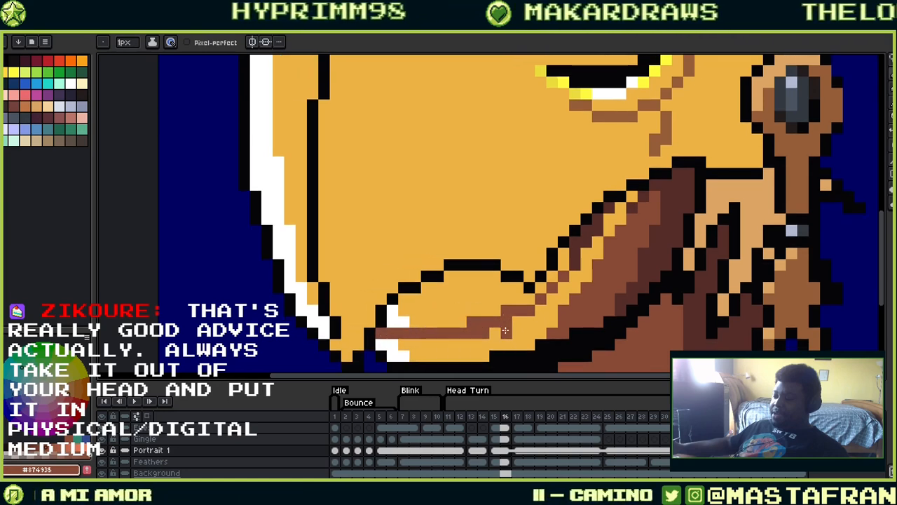
left_click_drag(413, 324, 549, 269)
Add dark brown #542c27 accent pixels at the front tip and the step corners of the mouth line in frame 16
left_click(520, 277, "alt")
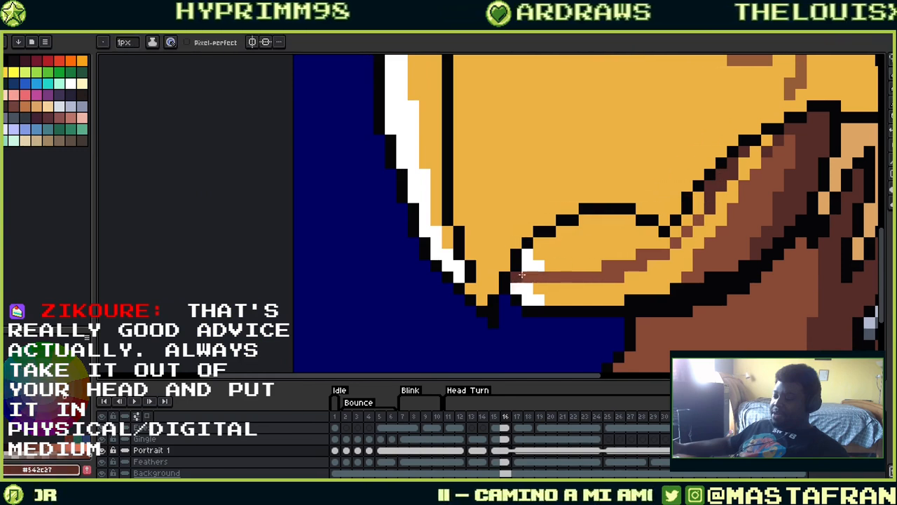
left_click_drag(650, 287, 584, 343)
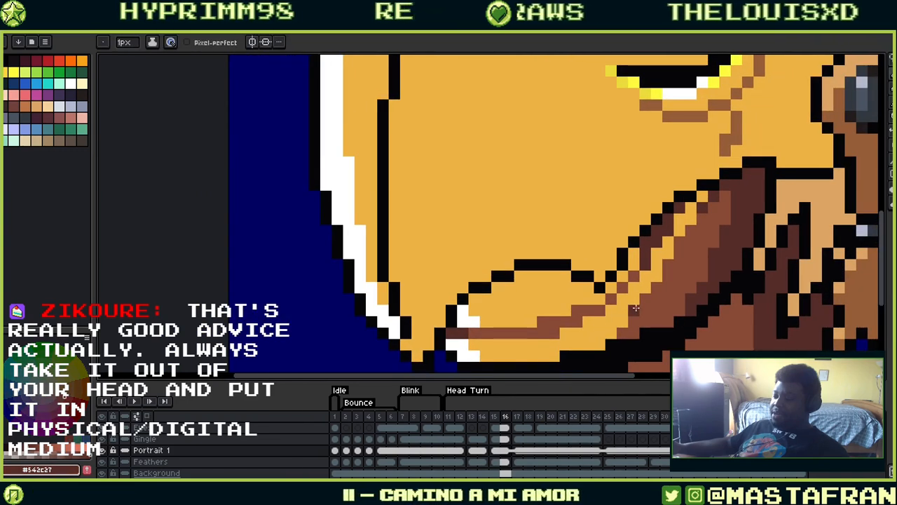
left_click(531, 321)
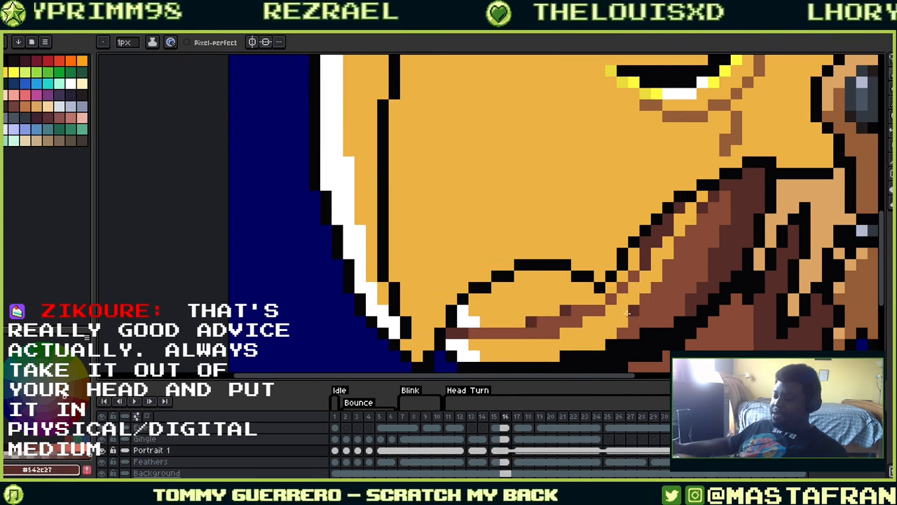
Soften the dark shading where the mouth line curves up along the outline with mid-brown #874935 pixels
left_click(641, 270, "alt")
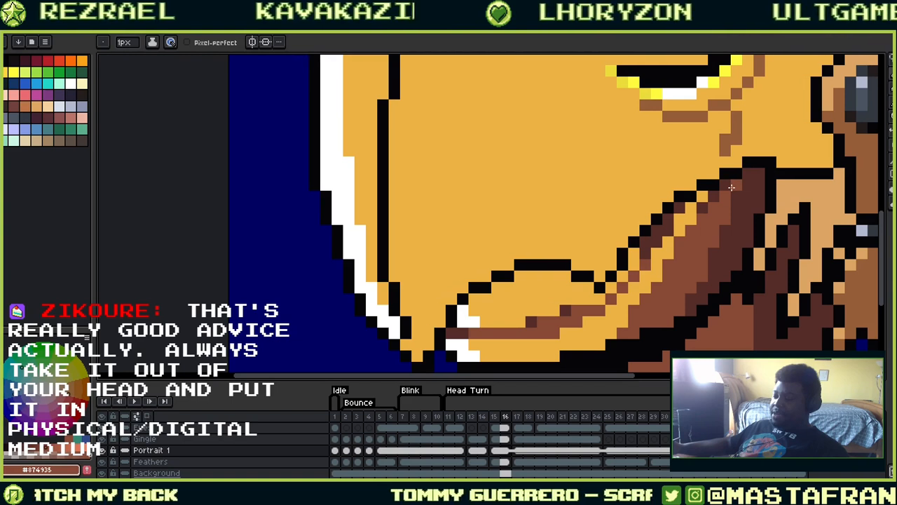
key("alt")
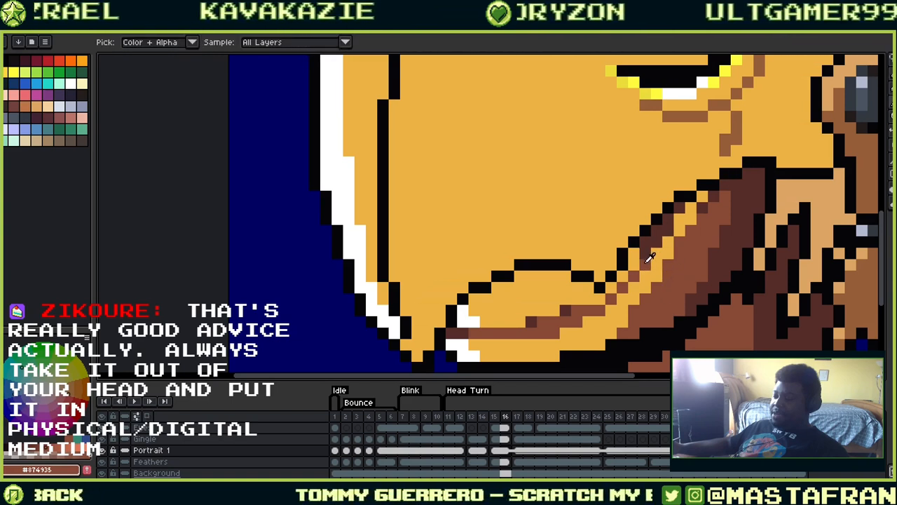
mouse_move(649, 259)
left_mouse_down()
mouse_move(671, 227)
mouse_move(726, 201)
left_mouse_up()
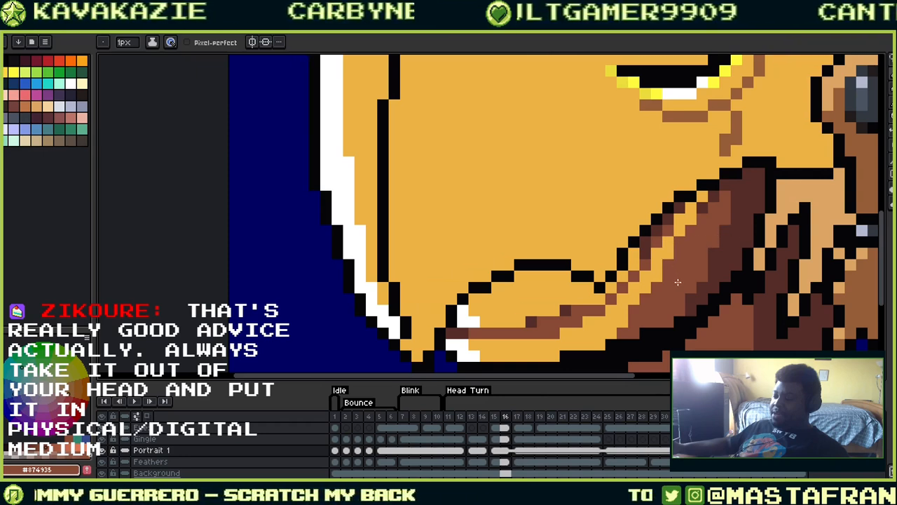
Place dark brown #542c27 accent pixels along the brown cheek's edge beside the orange band in frame 16
left_click(691, 231, "alt")
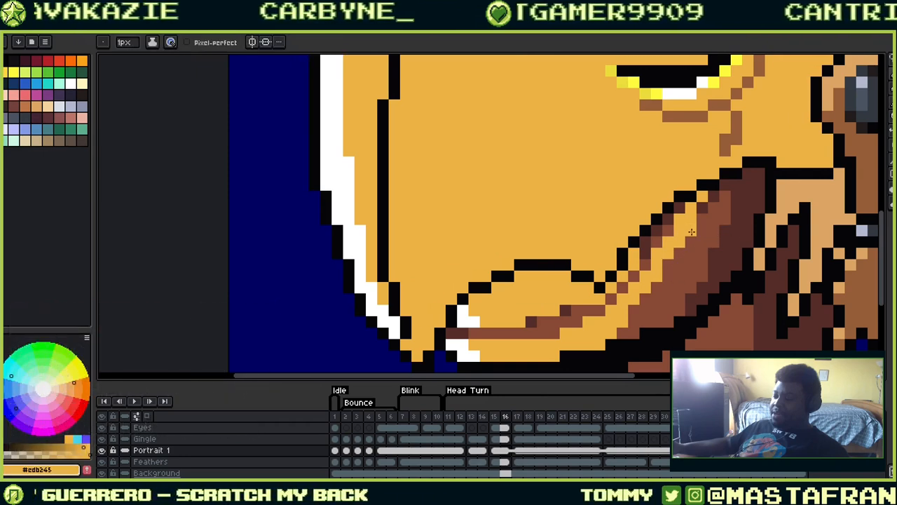
left_click(713, 199, "alt")
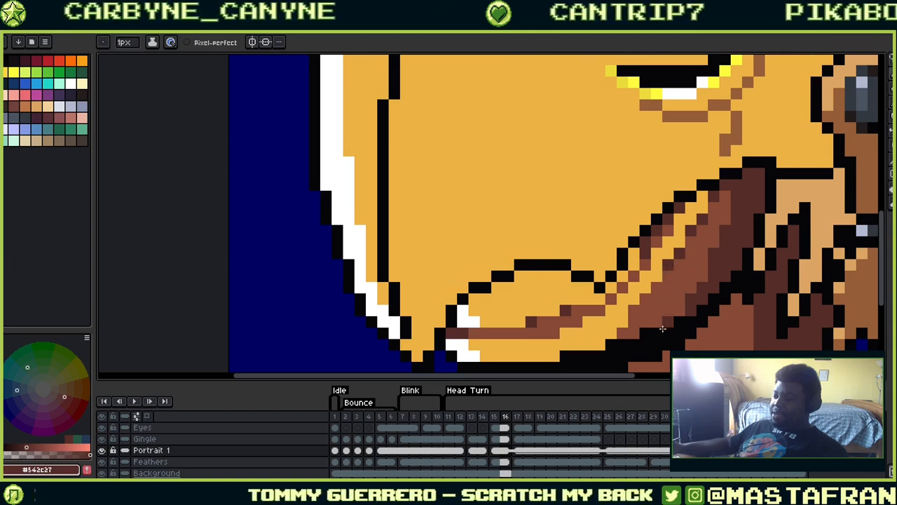
left_click_drag(703, 203, 674, 116)
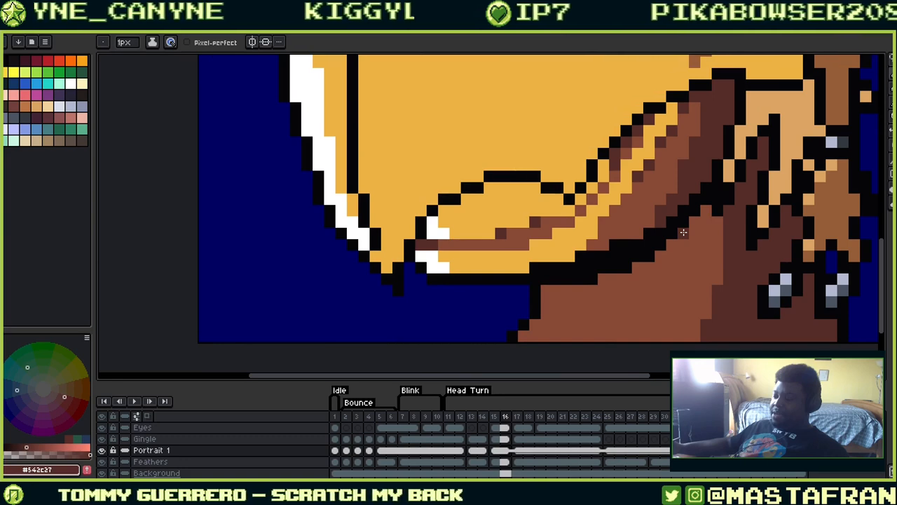
scroll(684, 234, "down", 4)
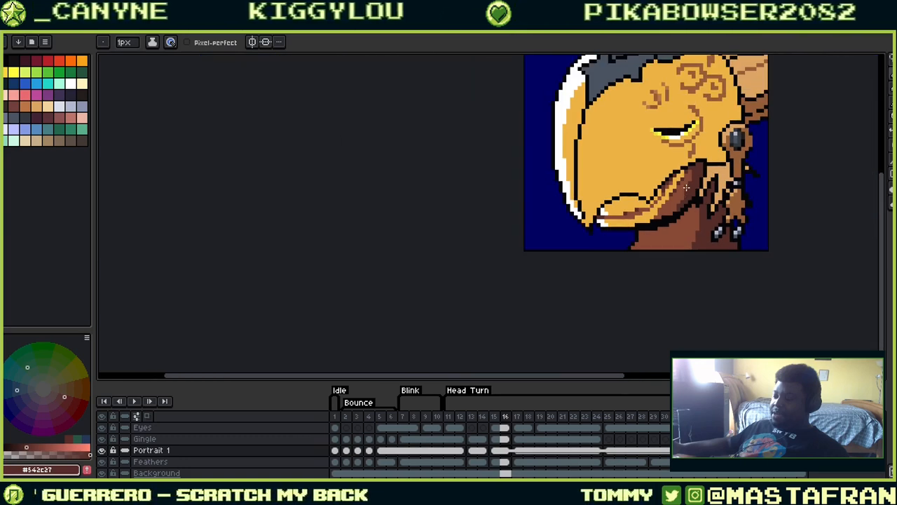
scroll(682, 191, "up", 2)
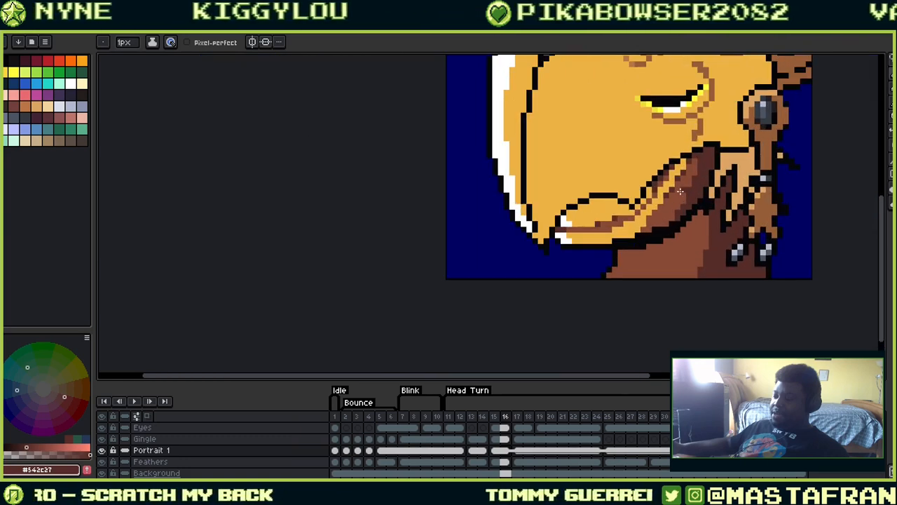
scroll(680, 191, "up", 2)
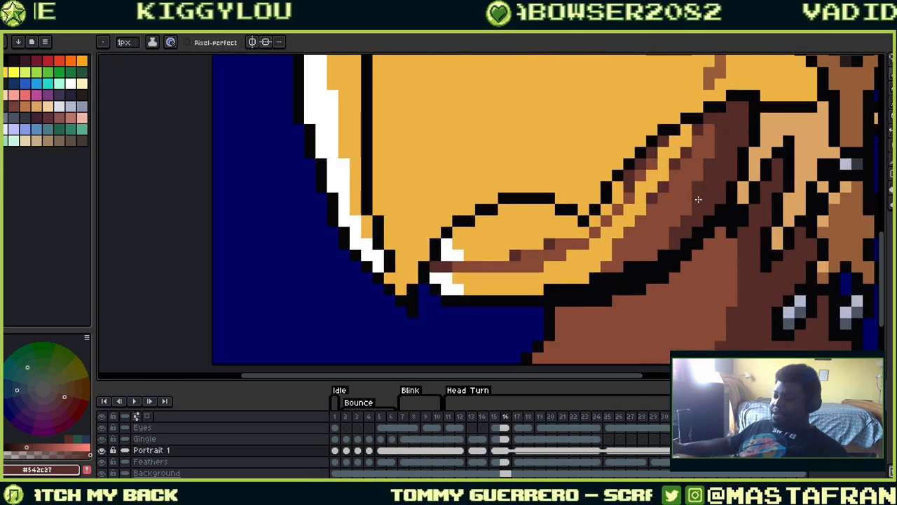
left_click_drag(690, 187, 588, 198)
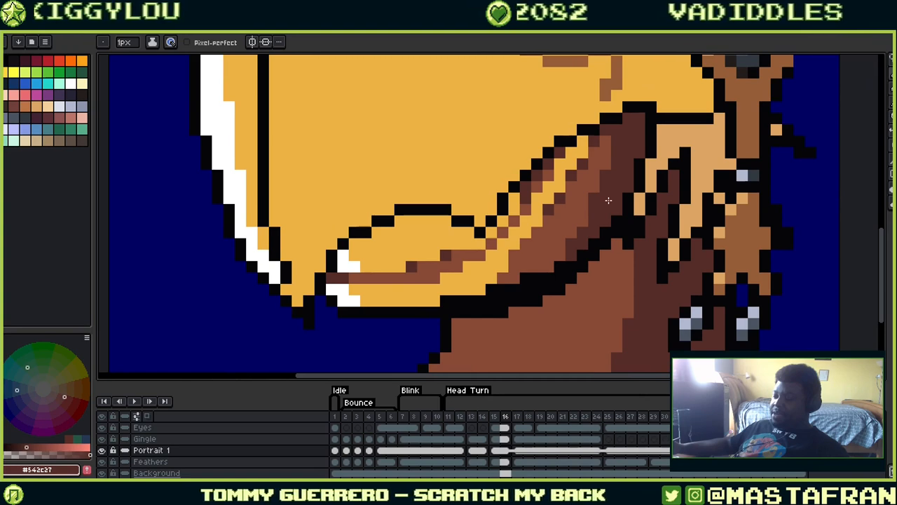
scroll(608, 201, "down", 2)
left_click_drag(572, 159, 428, 257)
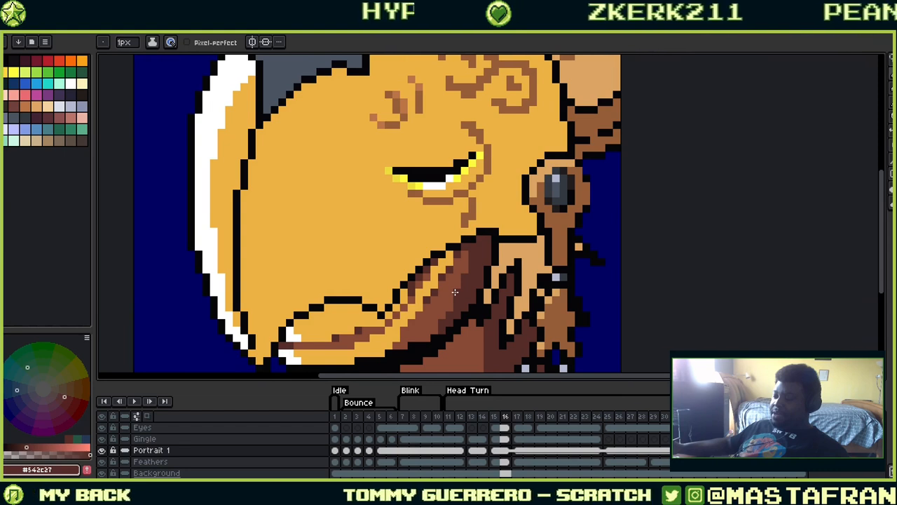
On the Feathers layer, draw a diagonal shaft on frame 15's upper brown feather with dark maroon #3b1725 sampled from frame 14
left_click(505, 461)
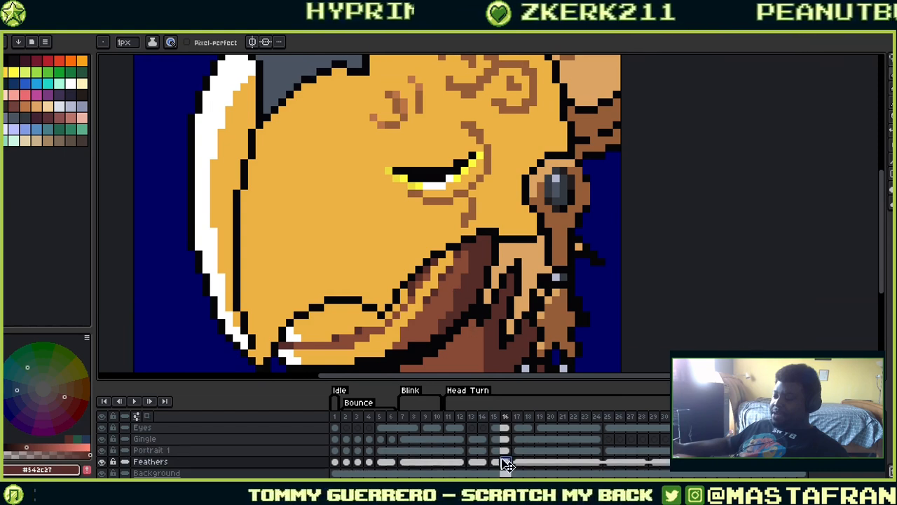
scroll(549, 152, "up", 1)
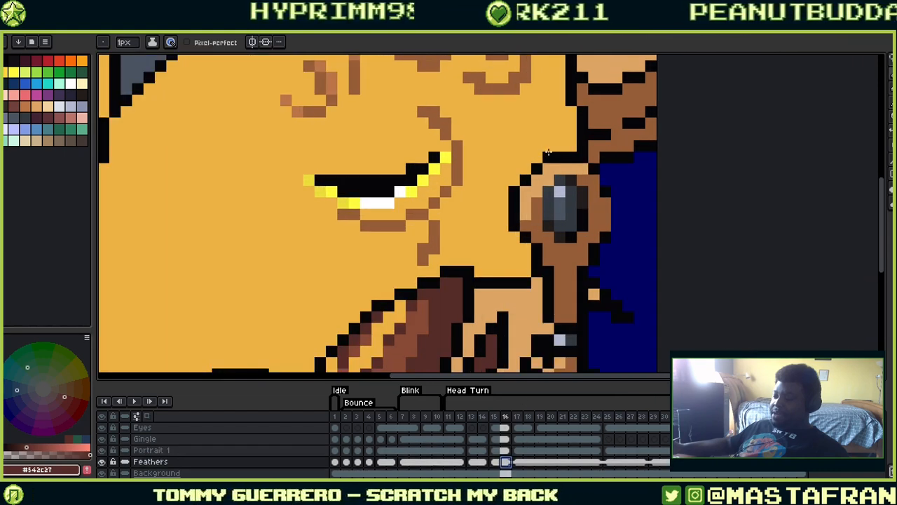
left_click(608, 125, "alt")
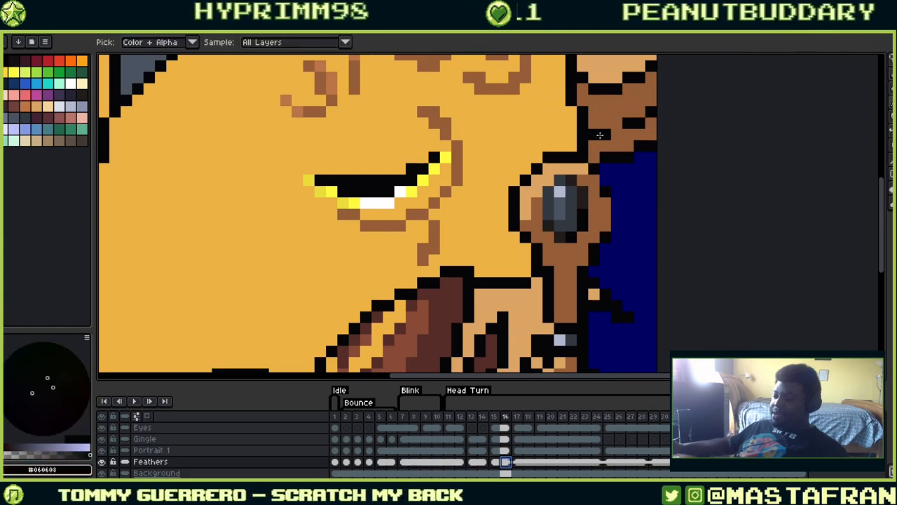
scroll(622, 130, "down", 1)
scroll(626, 130, "down", 1)
scroll(620, 126, "up", 2)
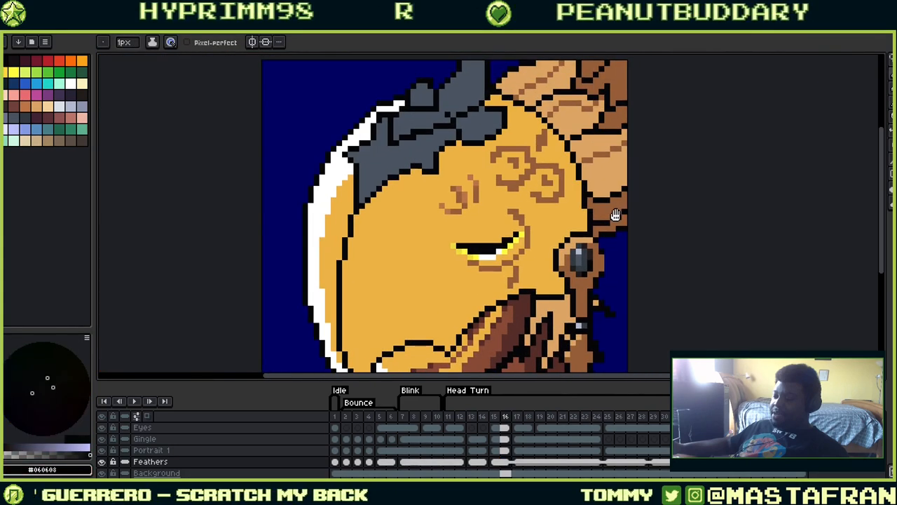
scroll(603, 259, "down", 1)
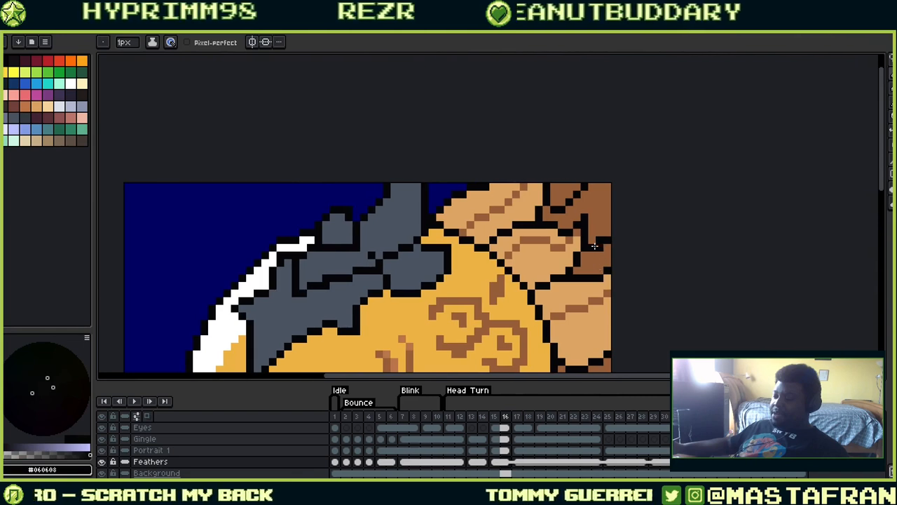
scroll(568, 246, "up", 2)
key("Left")
key("Left")
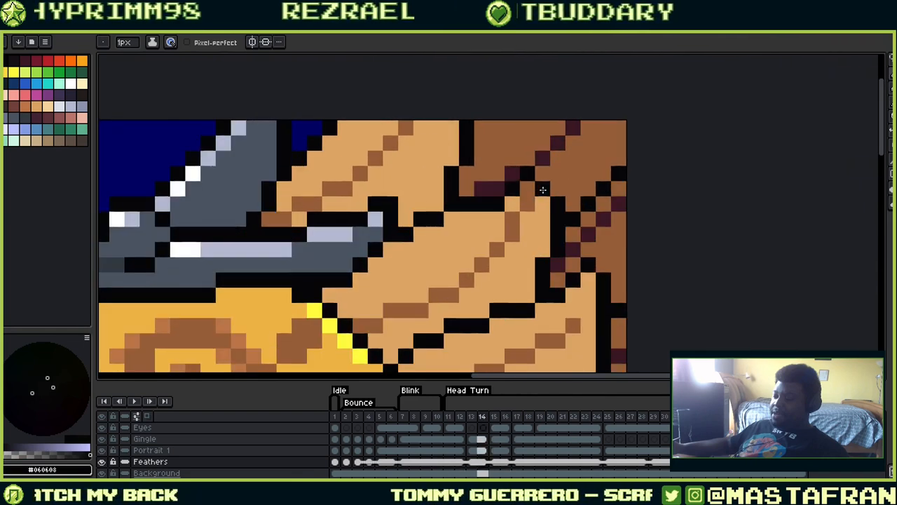
left_click(499, 180, "alt")
key("Right")
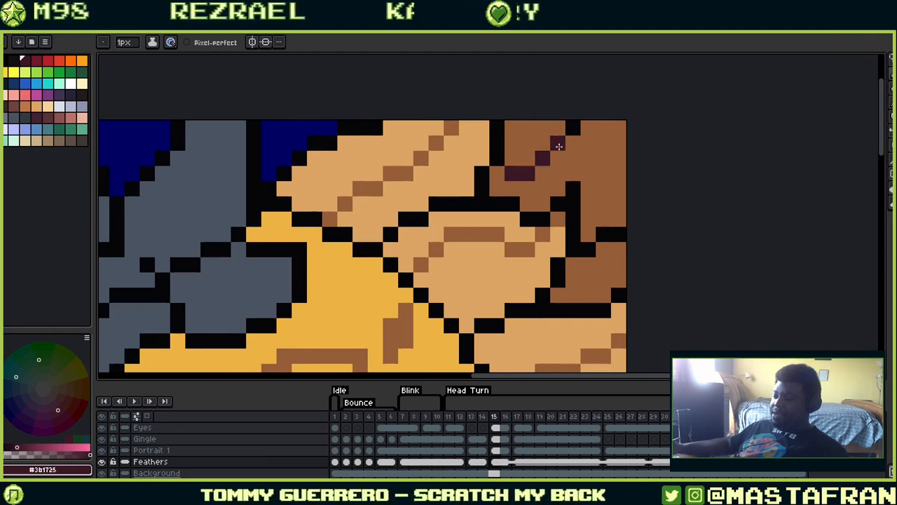
Draw a dark maroon #3b1725 shaft on the small brown feather below and clean it up with brown #945d38
scroll(624, 171, "down", 1)
scroll(656, 222, "up", 1)
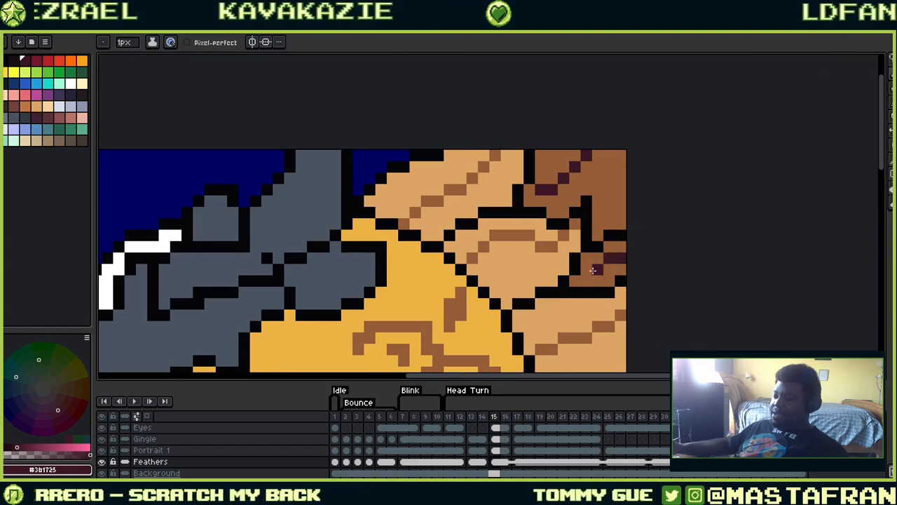
left_click(601, 268, "alt")
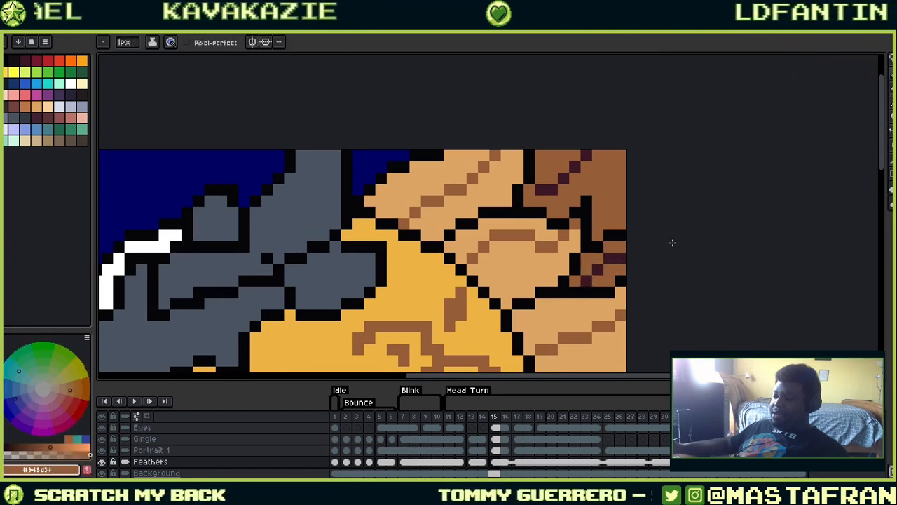
Try to draw an extra black #060608 feather outline between the brown feathers at the canvas edge in frame 15
key("alt")
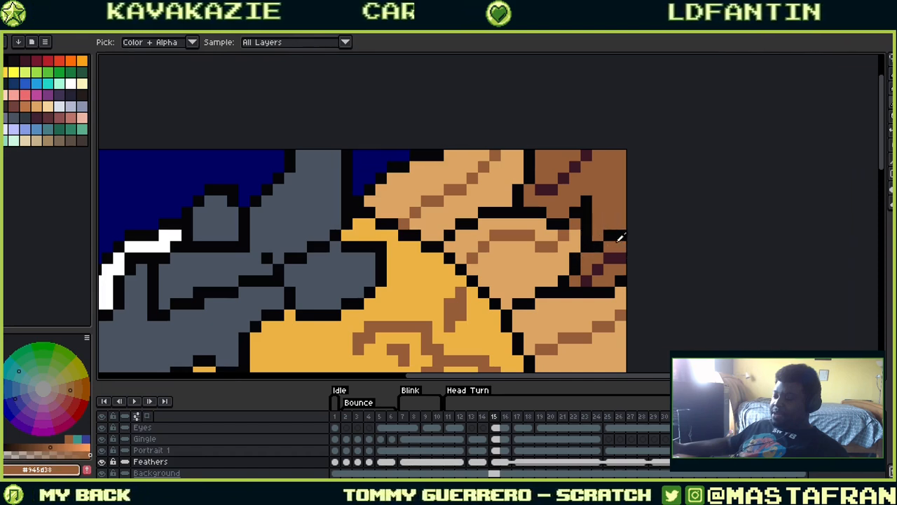
left_click(619, 238, "alt")
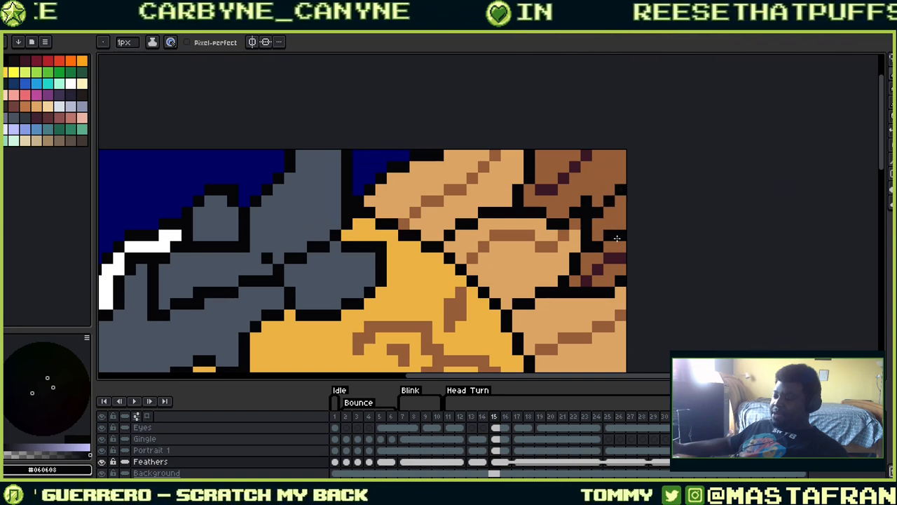
key("v")
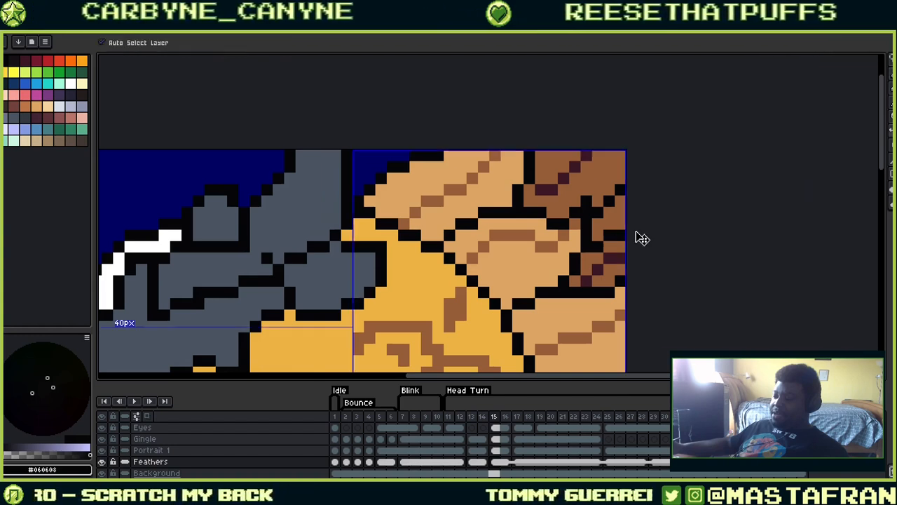
key("ctrl+d")
key("b")
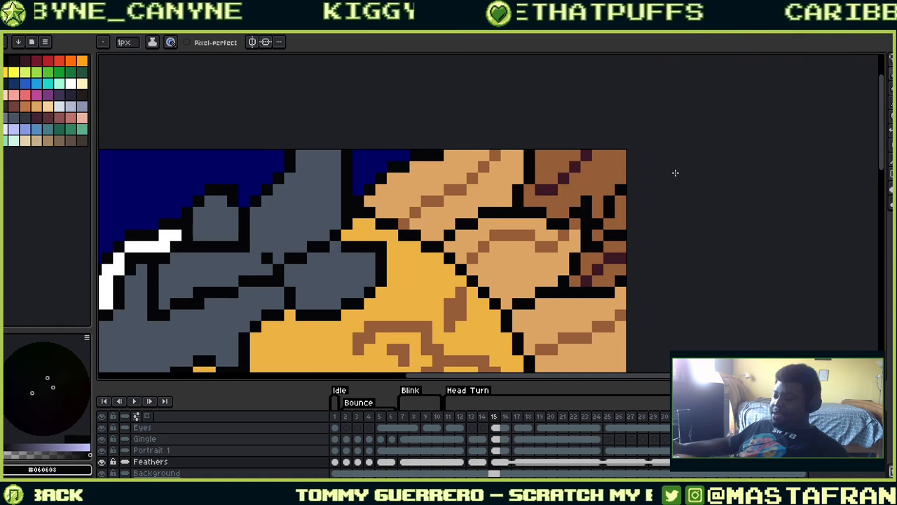
key("v")
key("ctrl+d")
key("b")
scroll(638, 240, "up", 2)
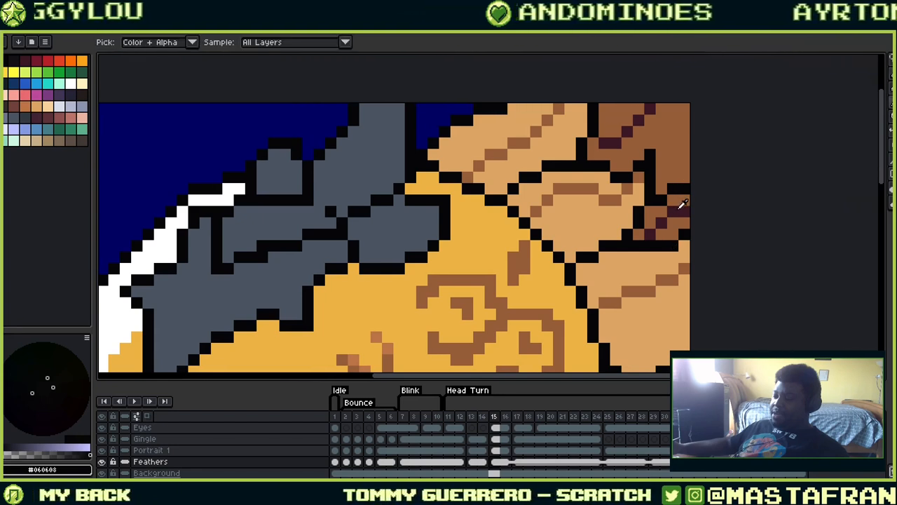
Reshape the small brown feather's shaft in frame 15 using brown #945d38 and dark maroon #3b1725 pixels
left_click(673, 213, "alt")
left_click(672, 214)
left_click(678, 204, "alt")
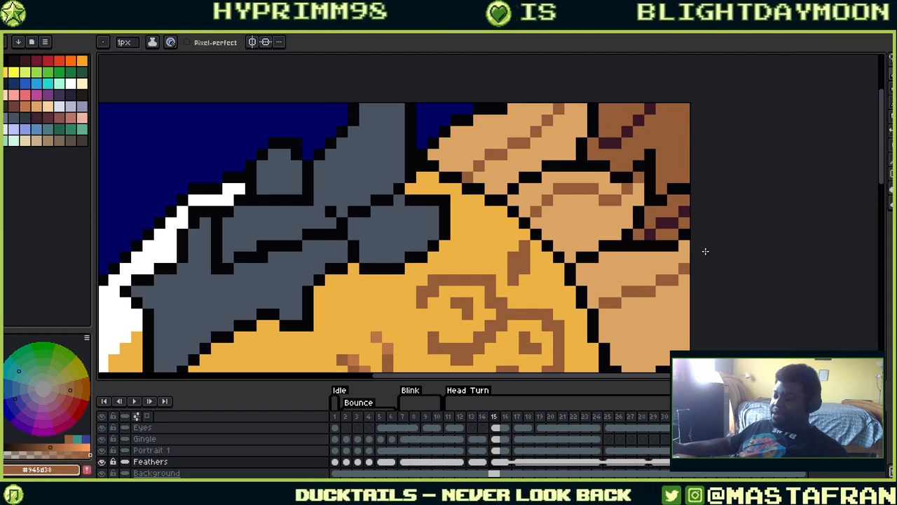
key("i")
left_click(686, 206)
key("b")
left_click_drag(599, 312, 477, 206)
left_click_drag(556, 316, 629, 257)
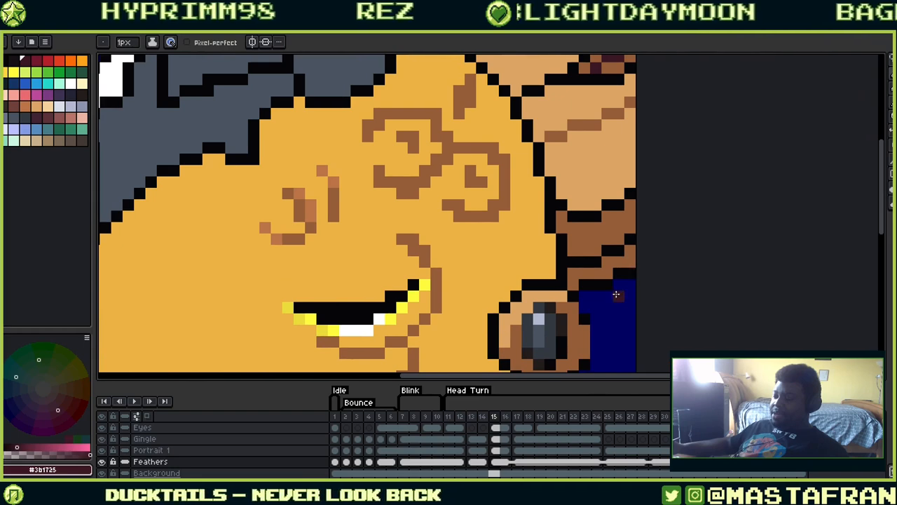
left_click_drag(593, 284, 635, 311)
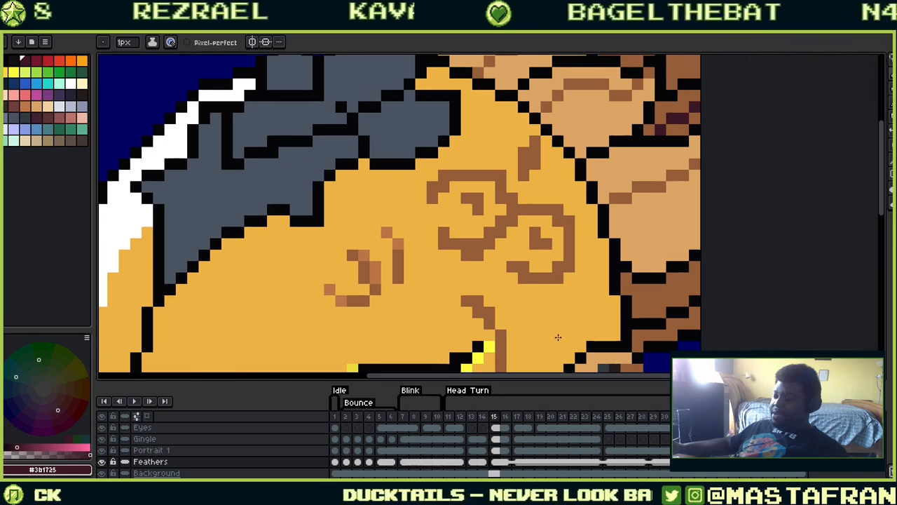
scroll(558, 337, "down", 3)
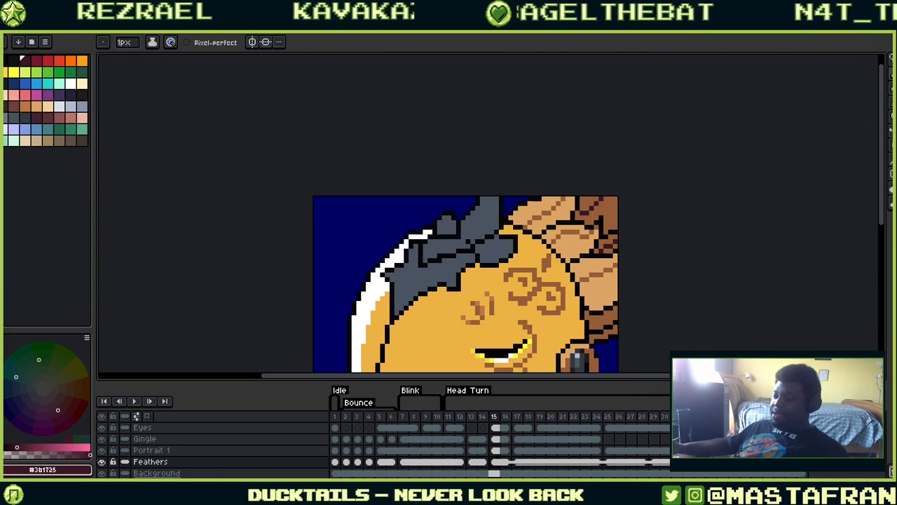
In frame 18, draw a diagonal dark maroon #3b1725 shaft on the upper brown feather and trim it with brown #945d38
key("Right")
key("Right")
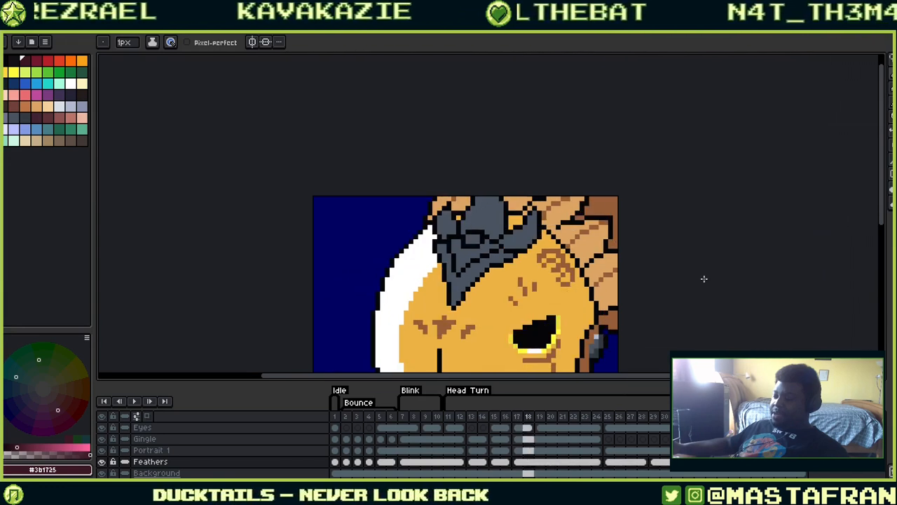
scroll(608, 229, "up", 2)
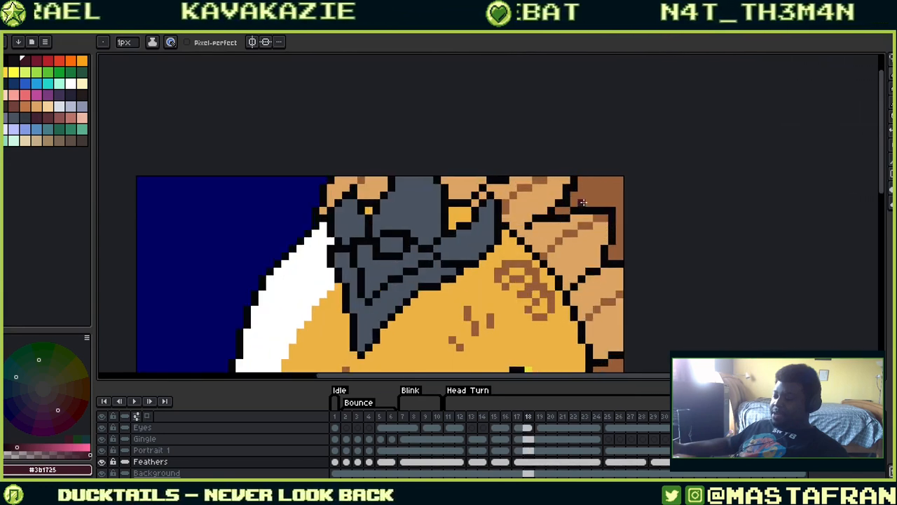
key("ctrl+z")
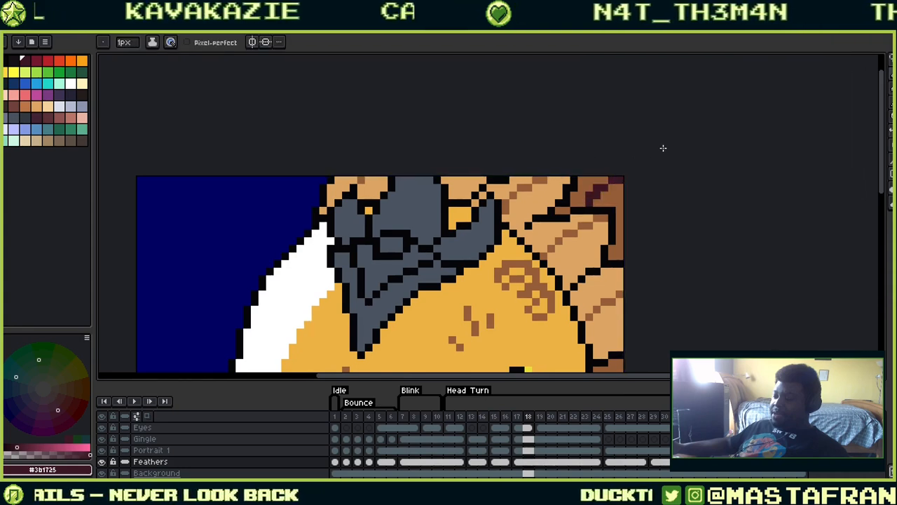
left_click(592, 199, "alt")
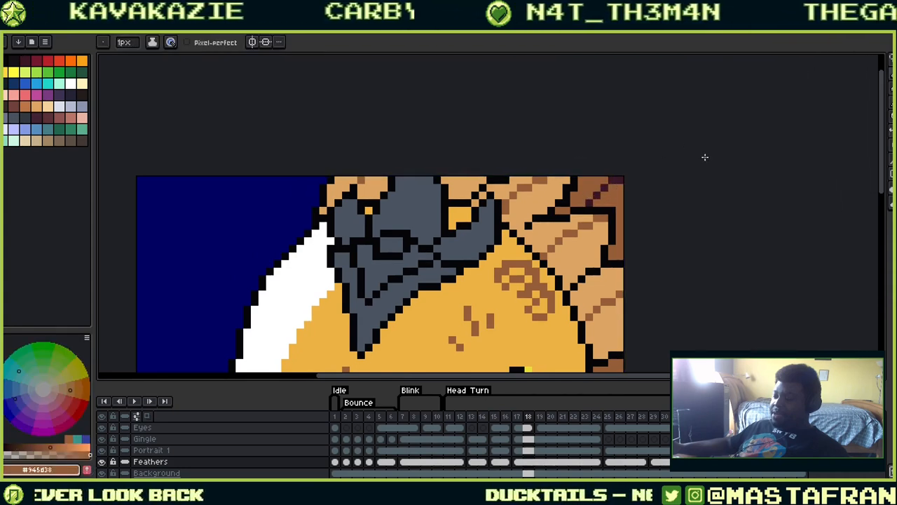
left_click(617, 191, "alt")
left_click(620, 180)
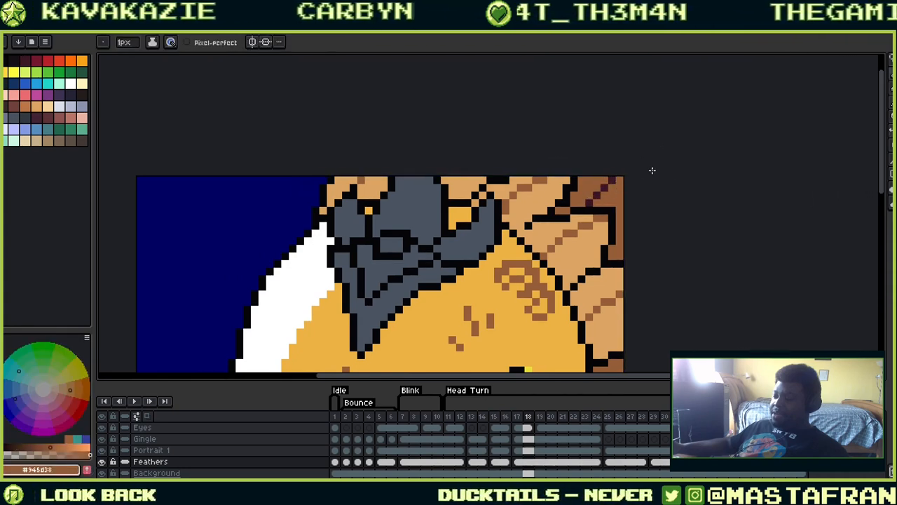
Refine the upper end of frame 18's brown feather shaft at the canvas edge, alternating dark maroon #3b1725 and brown #945d38 pixels
left_click(582, 202, "alt")
left_click(598, 195, "alt")
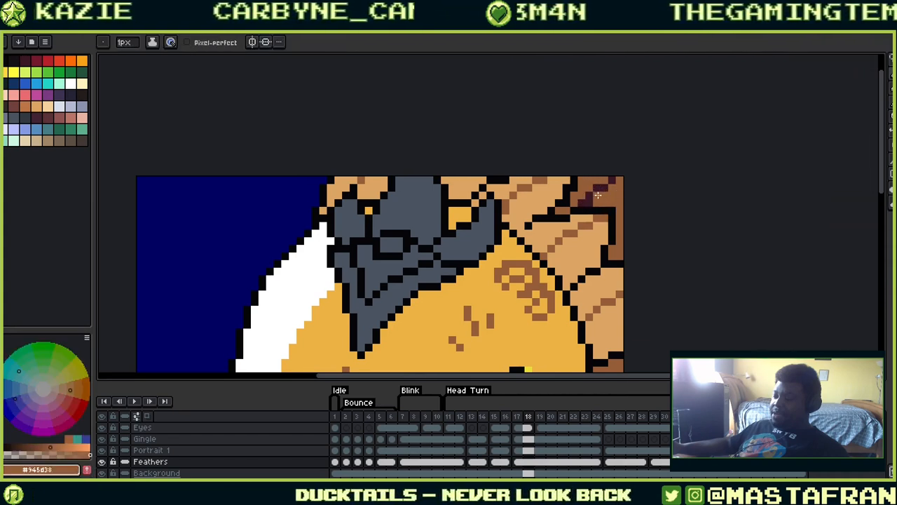
left_click(608, 183, "alt")
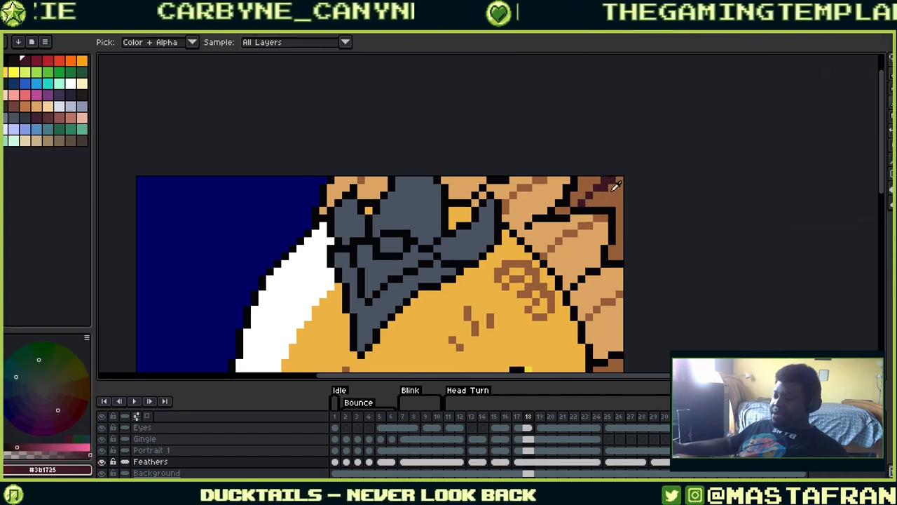
left_click(616, 181)
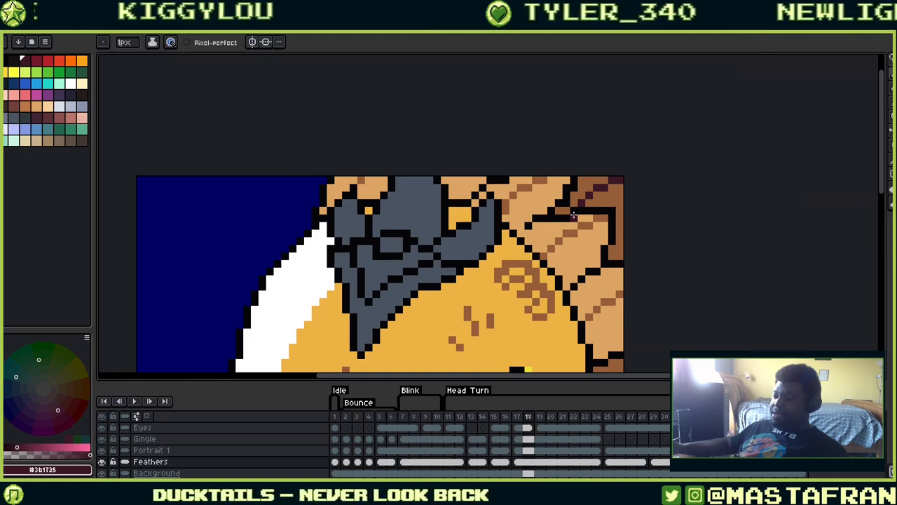
left_click_drag(624, 229, 488, 196)
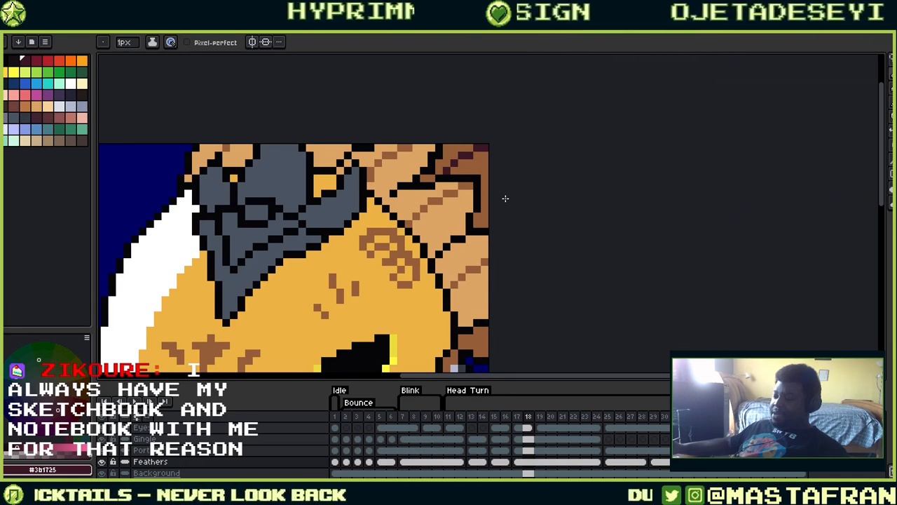
left_click(483, 159, "alt")
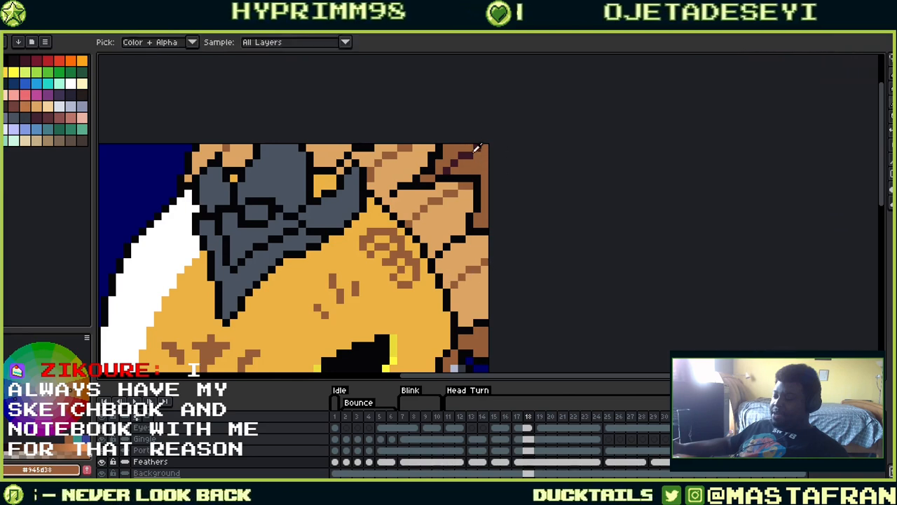
left_click(474, 145, "alt")
left_click(471, 156, "alt")
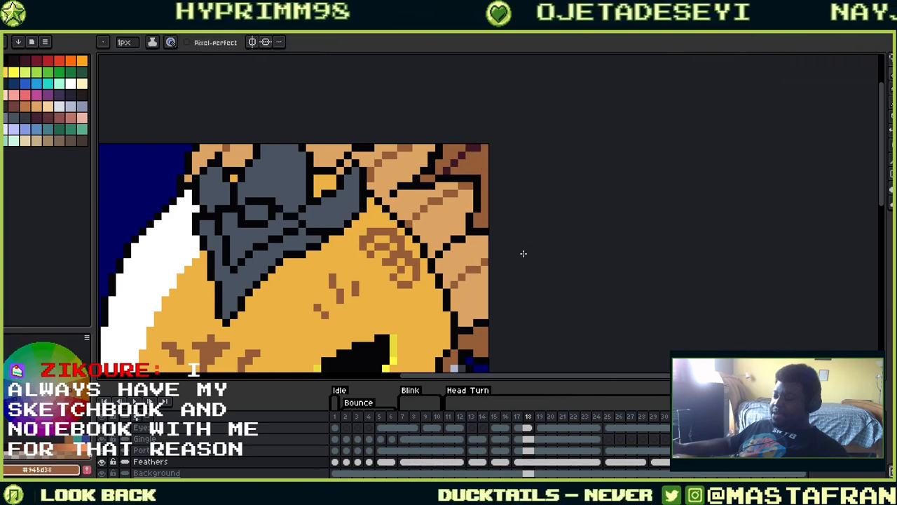
left_click(482, 138, "alt")
left_click(475, 147, "alt")
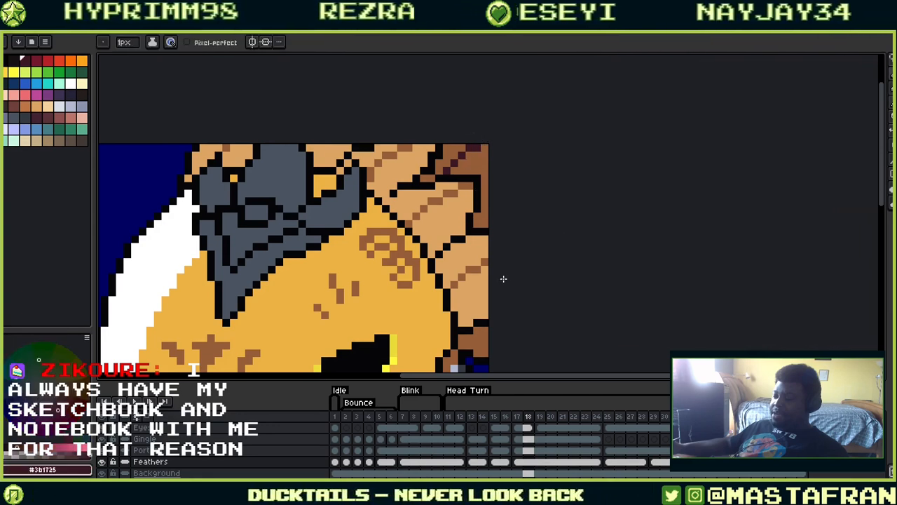
Reshape the outline of the tan feather bordering the brown feather in frame 18, using black #060608 and brown #945d38 pixels
left_click(477, 252)
left_click(471, 223, "alt")
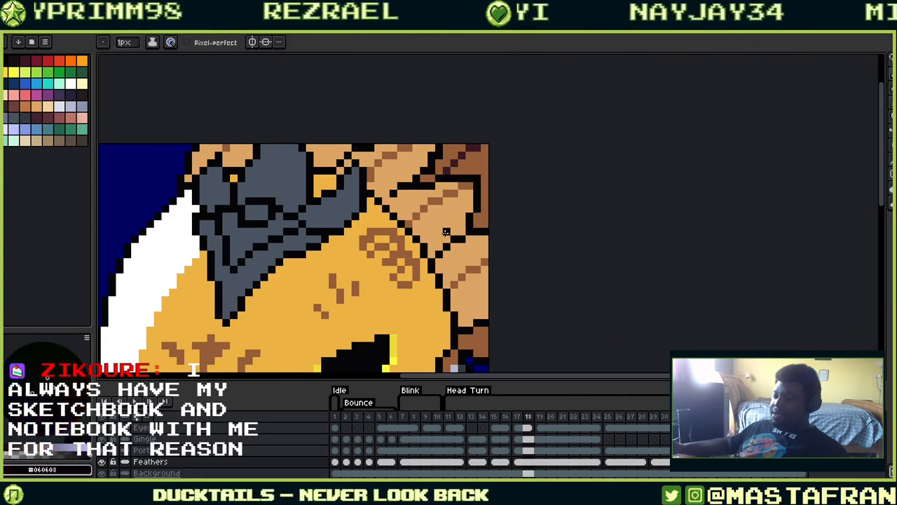
left_click(473, 223, "alt")
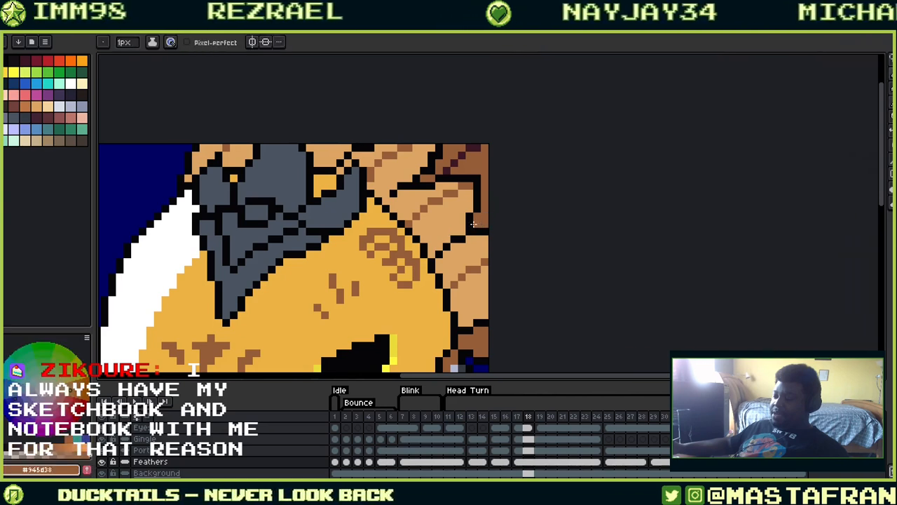
left_click(467, 224, "alt")
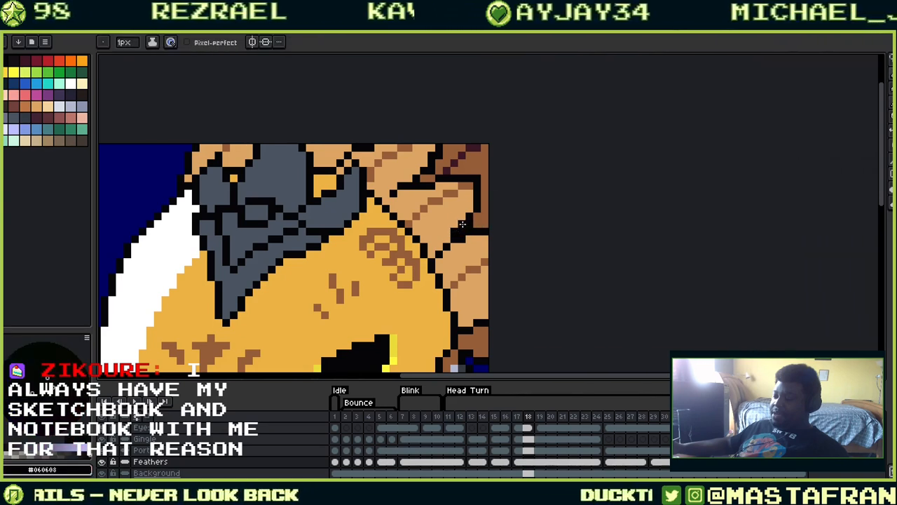
left_click(468, 224, "alt")
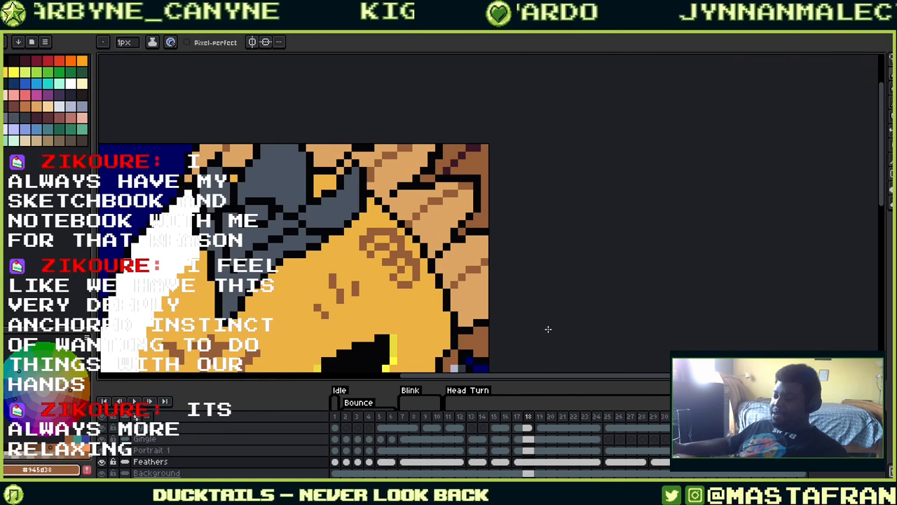
In frame 25, draw a dark maroon #3b1725 shaft up the upper brown feather and thin it with brown #945d38
scroll(542, 283, "up", 1)
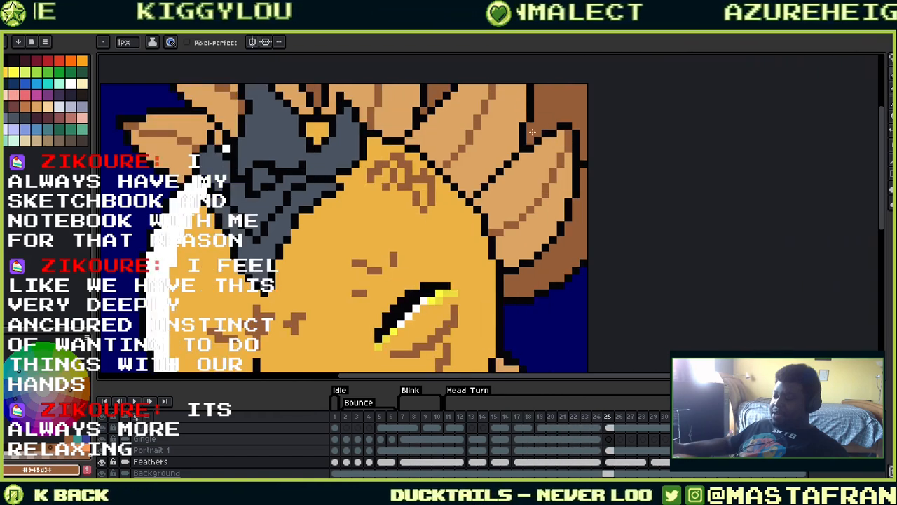
left_click(575, 82, "alt")
key("period")
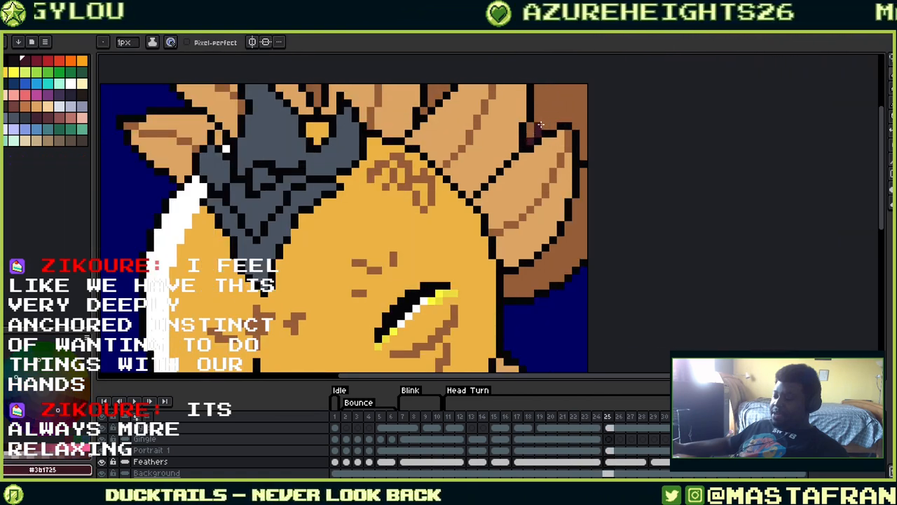
left_click_drag(545, 118, 554, 89)
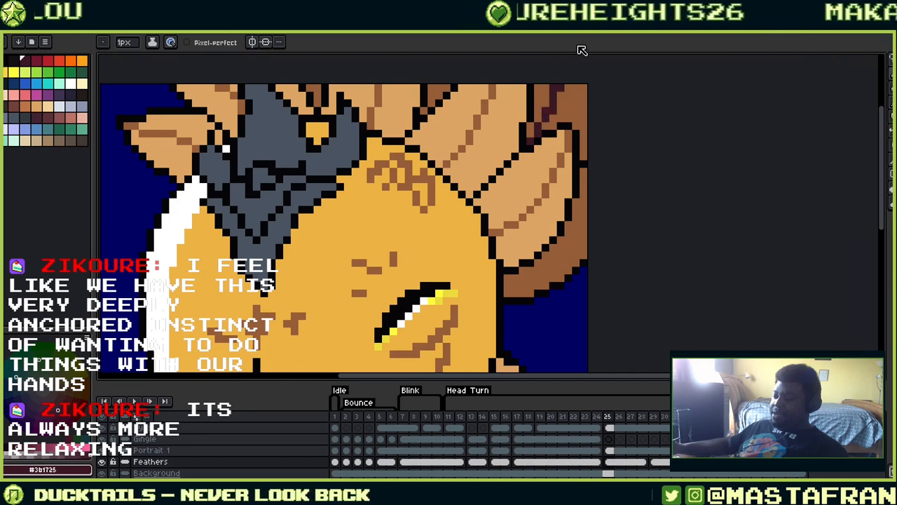
left_click(555, 84, "alt")
left_click(553, 111)
left_click(554, 103, "alt")
left_click(546, 112)
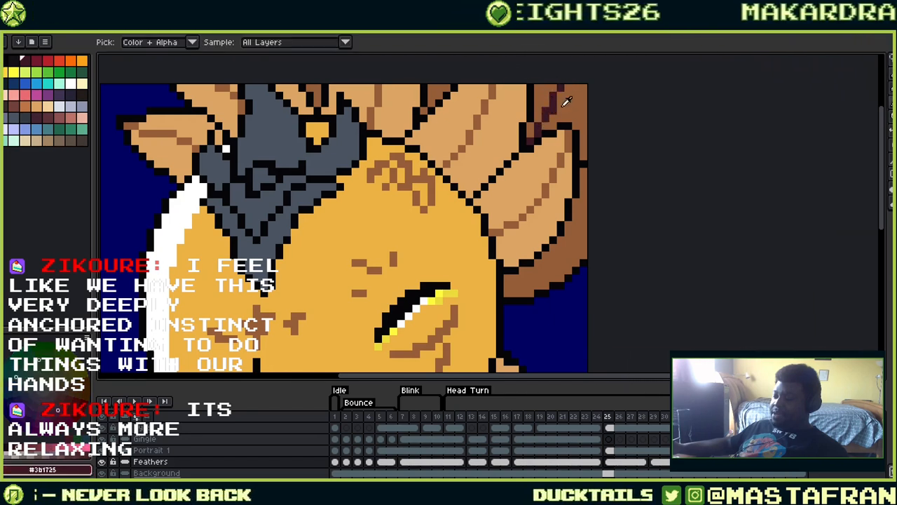
left_click(564, 103, "alt")
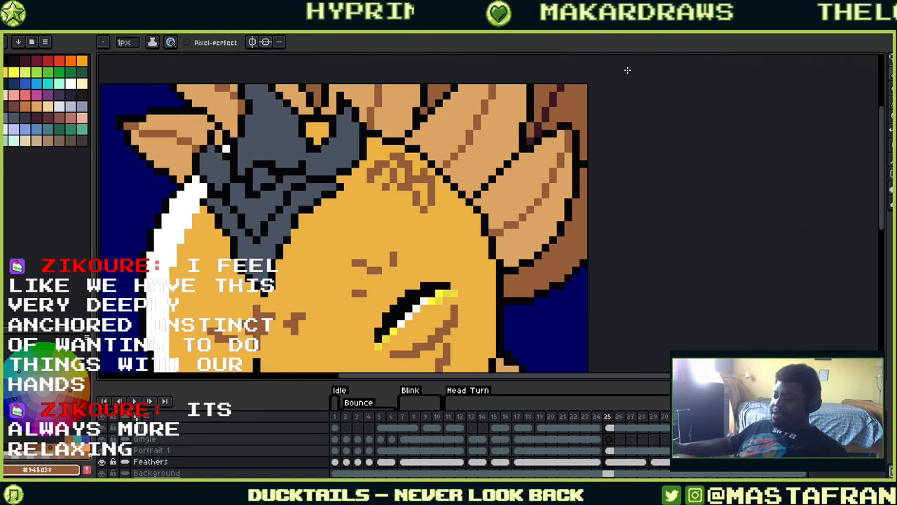
Draw a short diagonal dark maroon #3b1725 shaft on frame 25's lower brown feather, painting out stray pixels with brown #945d38
left_click(560, 92, "alt")
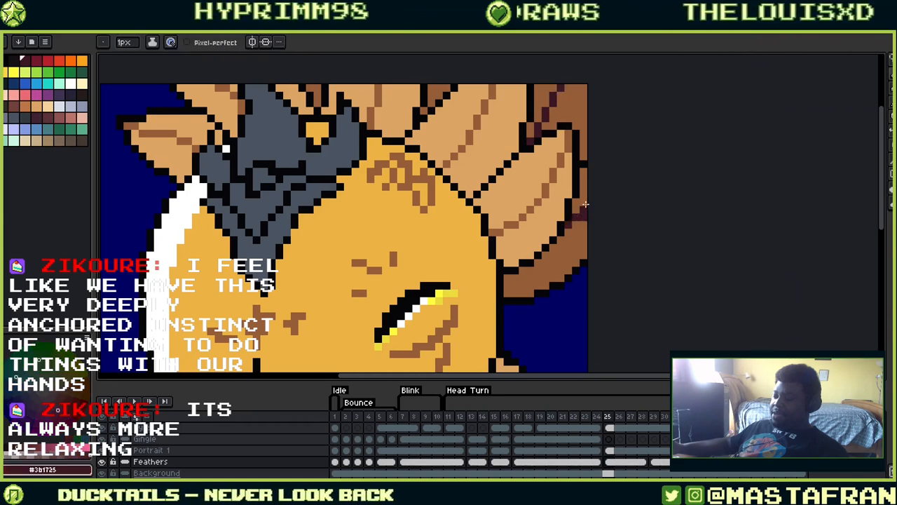
left_click(584, 209, "alt")
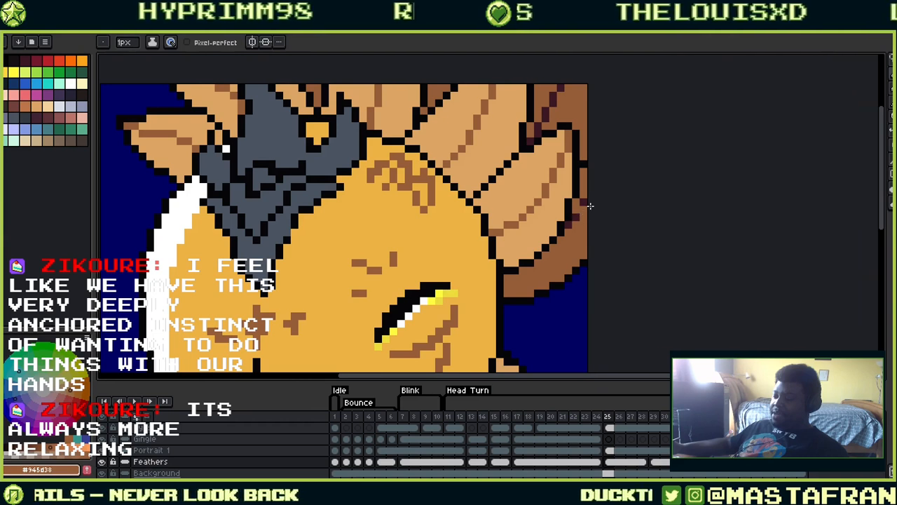
key("alt")
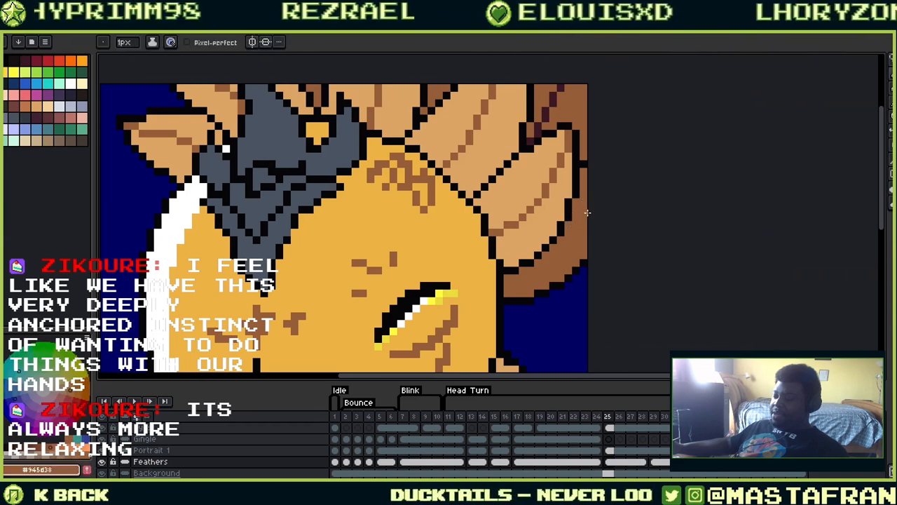
left_click(552, 106, "alt")
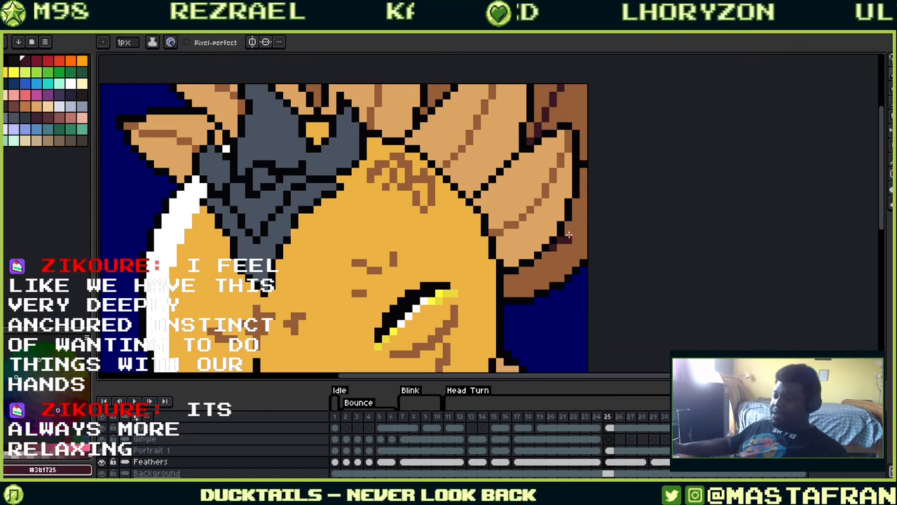
left_click(581, 240, "alt")
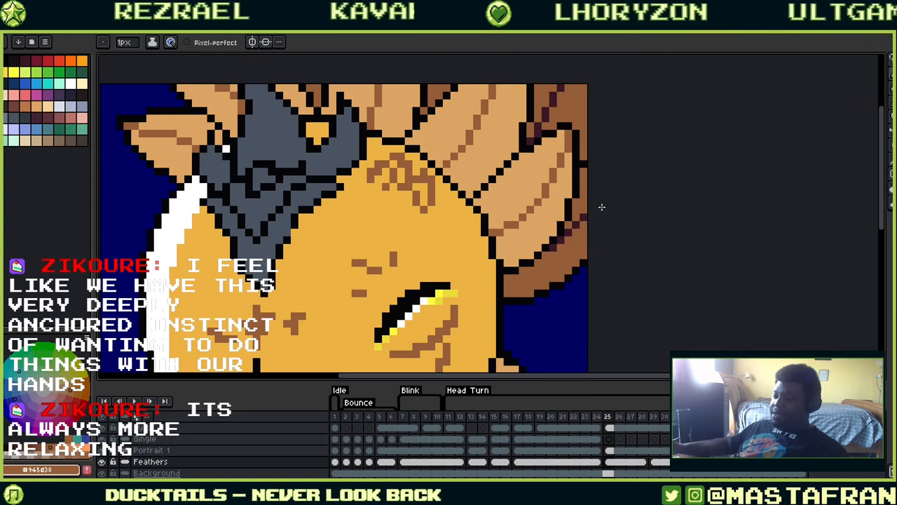
In frame 29, draw a diagonal dark maroon #3b1725 shaft on the upper brown feather to the canvas edge and thin it with brown #945d38
left_click_drag(532, 84, 626, 169)
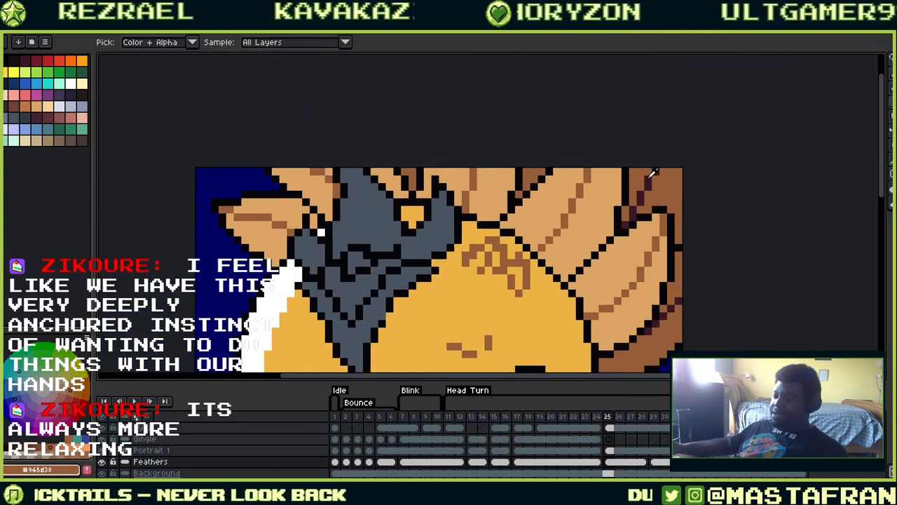
left_click(651, 172, "alt")
scroll(666, 168, "left", 3)
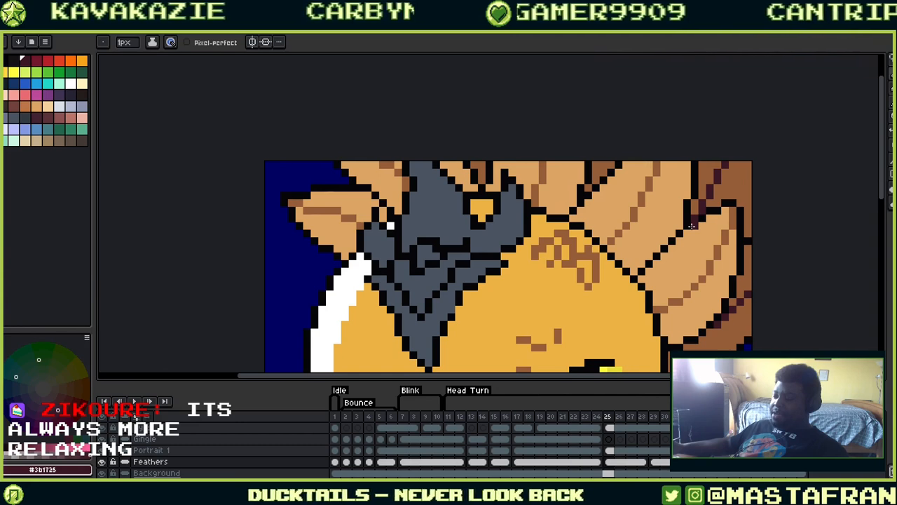
scroll(691, 225, "down", 5)
scroll(474, 186, "right", 7)
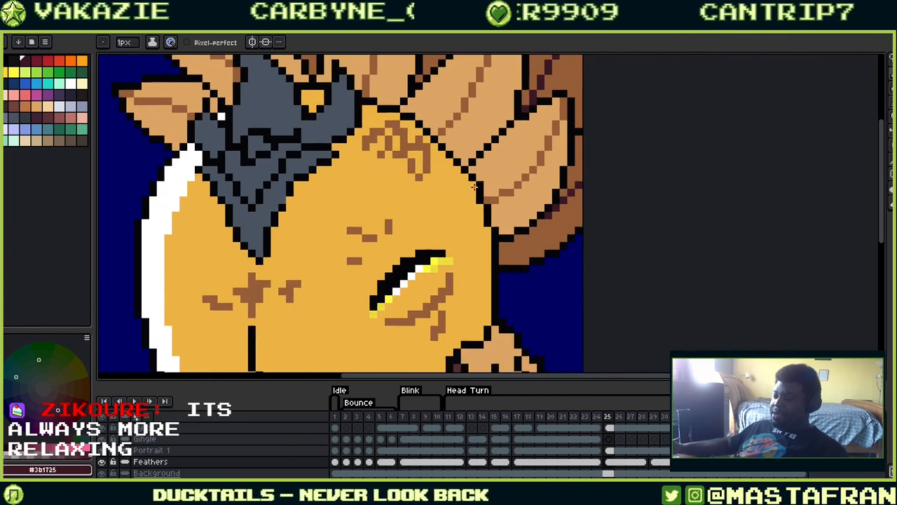
scroll(532, 191, "down", 2)
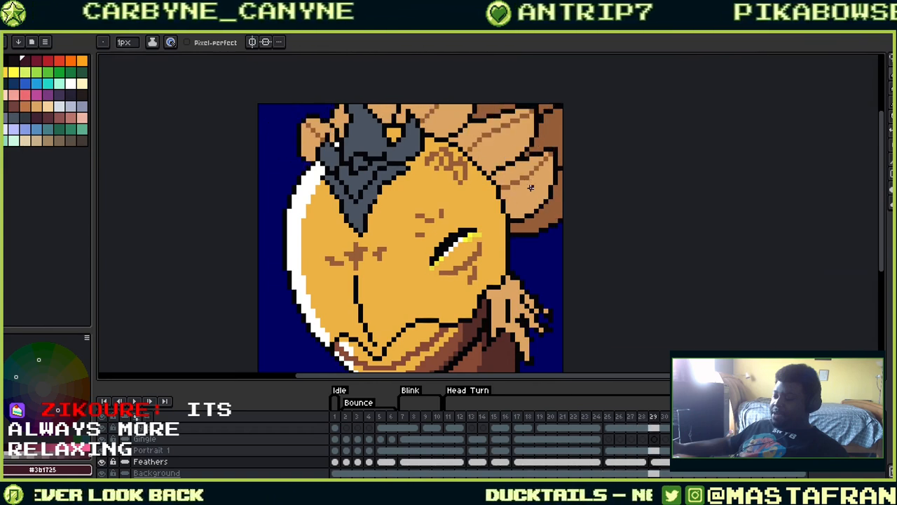
scroll(554, 102, "up", 2)
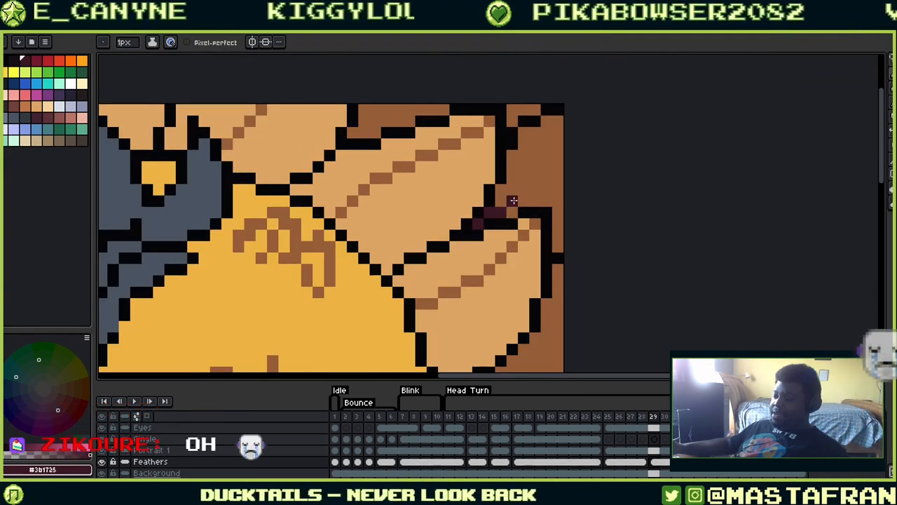
left_click_drag(503, 203, 574, 132)
left_click(549, 179, "alt")
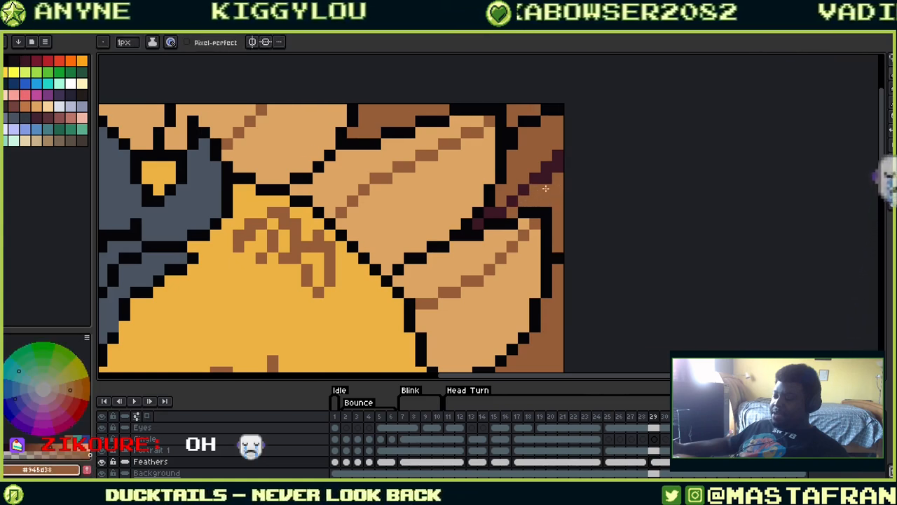
left_click(557, 165)
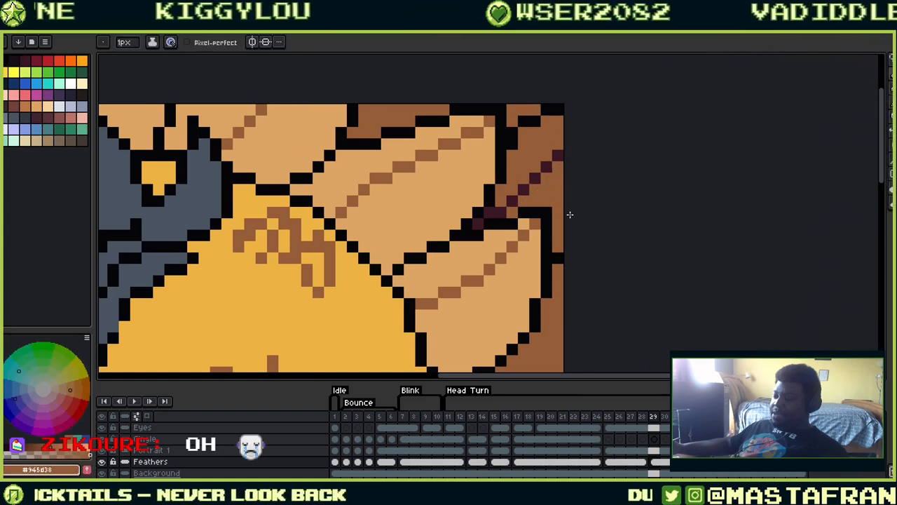
Smooth the diagonal shaft on frame 29's upper brown feather at the canvas edge, repainting pixels in dark maroon #3b1725 and brown #945d38
left_click_drag(564, 210, 605, 256)
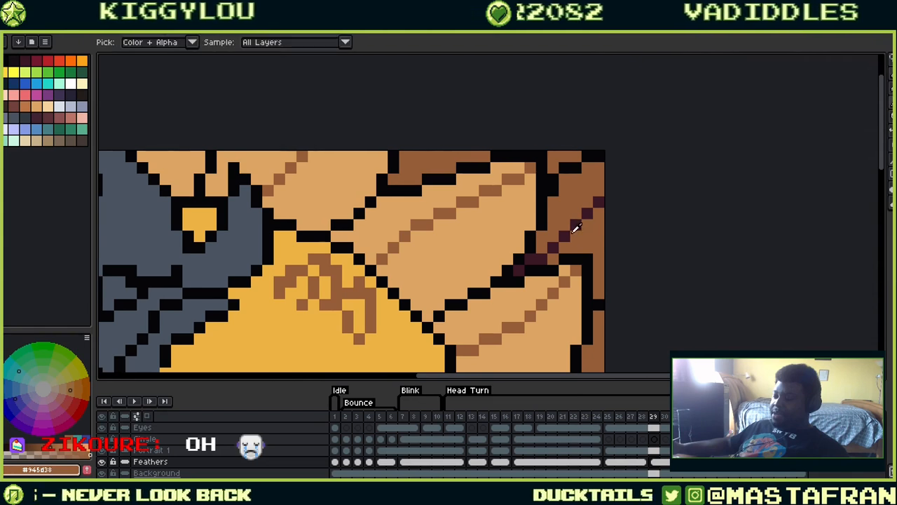
left_click(554, 246, "alt")
left_click(543, 248)
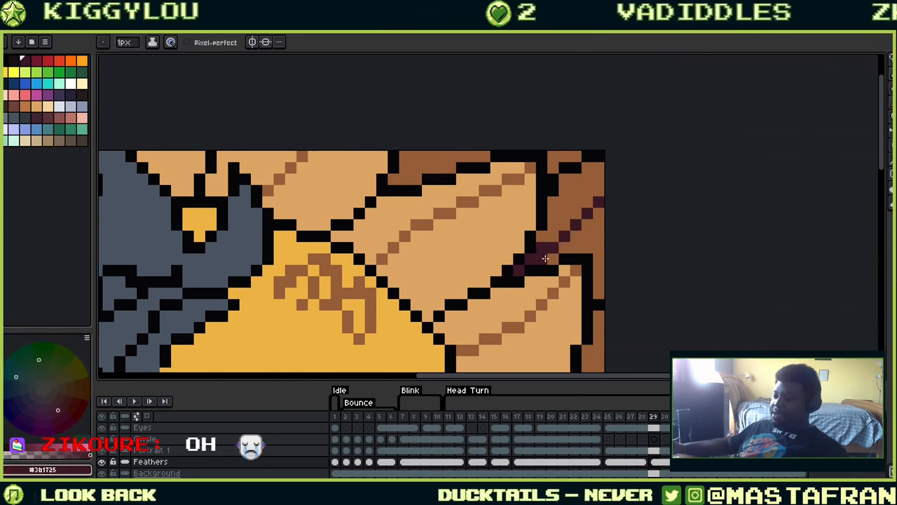
left_click(554, 258, "alt")
left_click(542, 258)
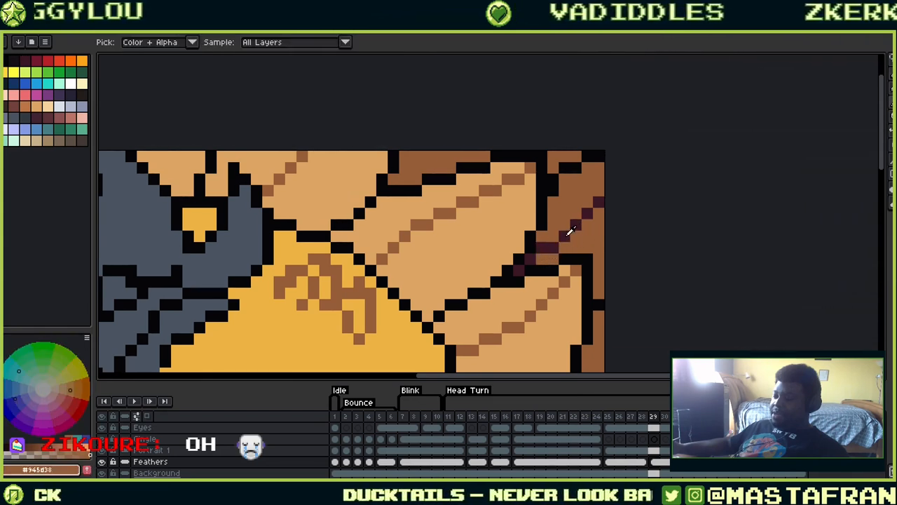
left_click(566, 236, "alt")
left_click(576, 237)
left_click(600, 215)
left_click(587, 202, "alt")
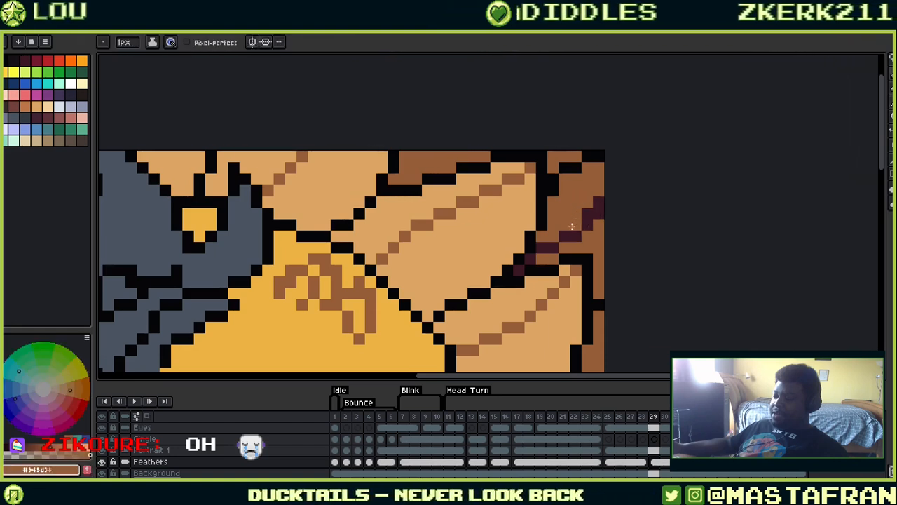
left_click(588, 213)
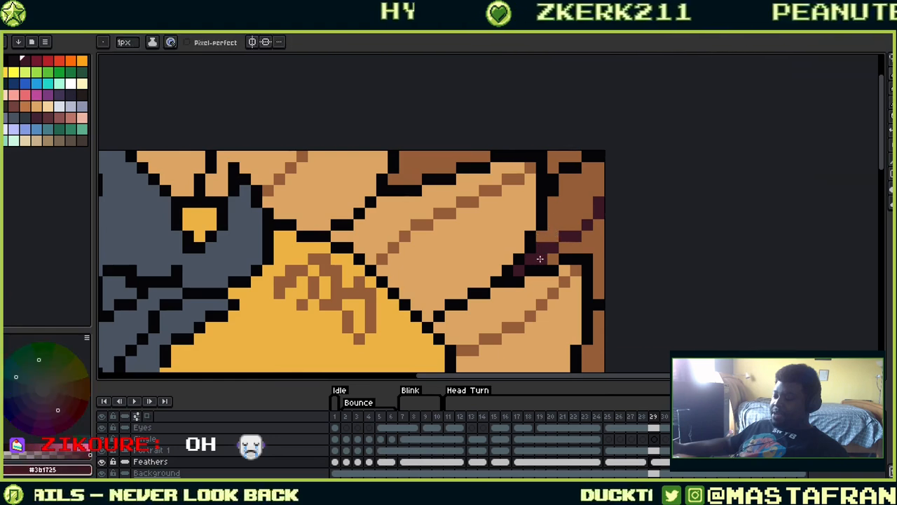
left_click(541, 247)
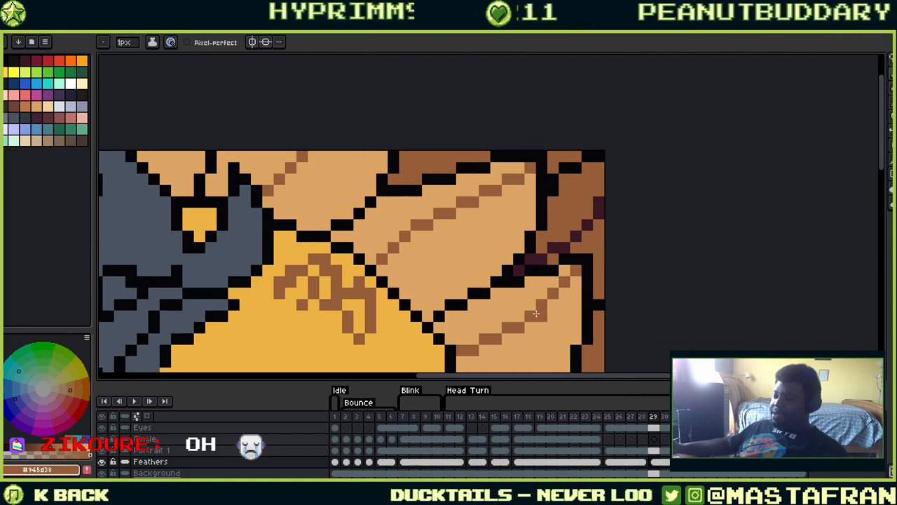
Draw a short dark maroon #3b1725 shaft on frame 29's small top brown feather and trim the neighbouring shaft's upper end with brown #945d38
left_click(572, 234, "alt")
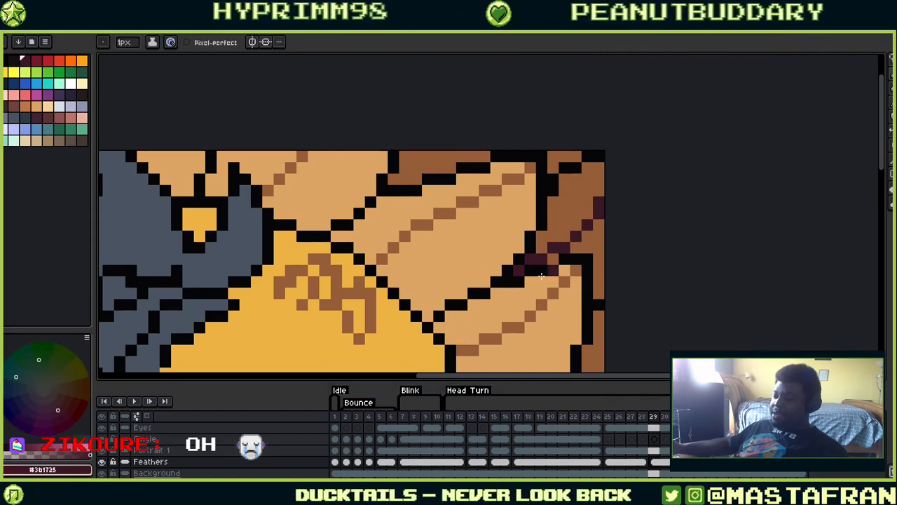
left_click(400, 176)
left_click(405, 168)
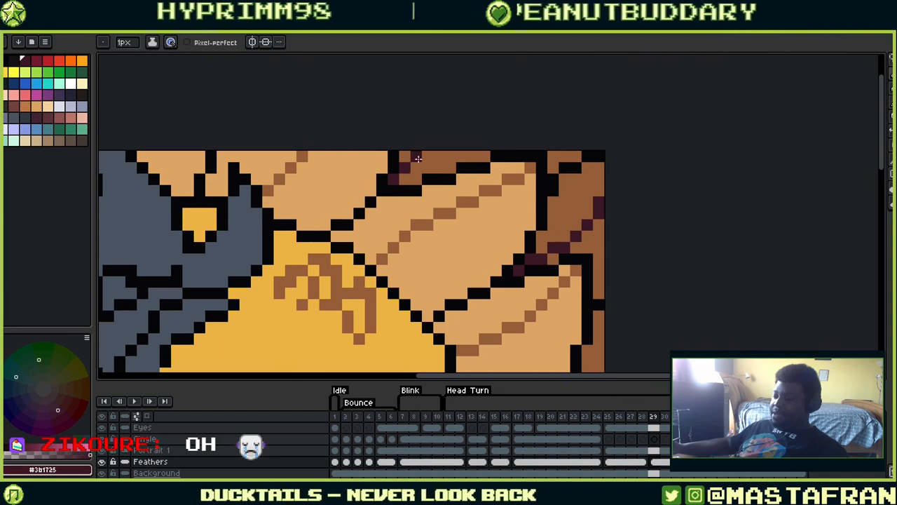
mouse_move(417, 158)
left_mouse_down()
mouse_move(539, 114)
mouse_move(564, 185)
mouse_move(459, 201)
mouse_move(451, 157)
left_mouse_up()
left_click(445, 165, "alt")
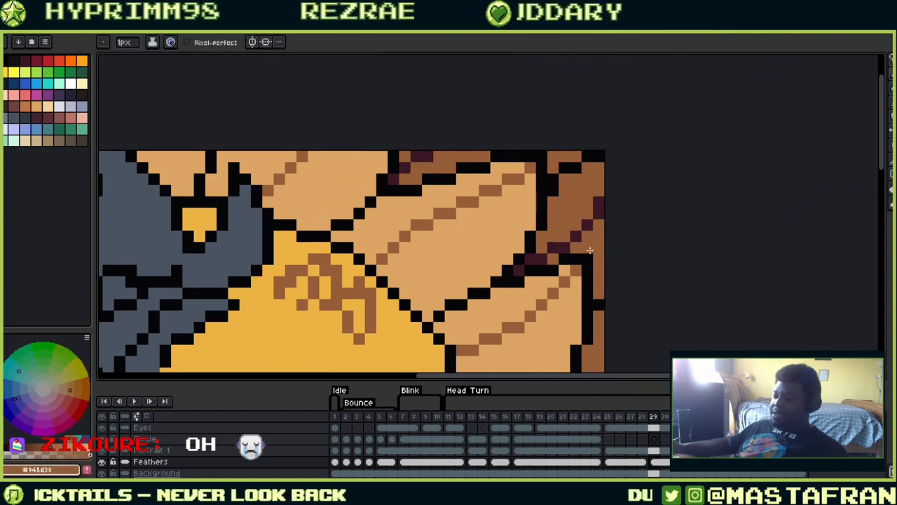
left_click(598, 202)
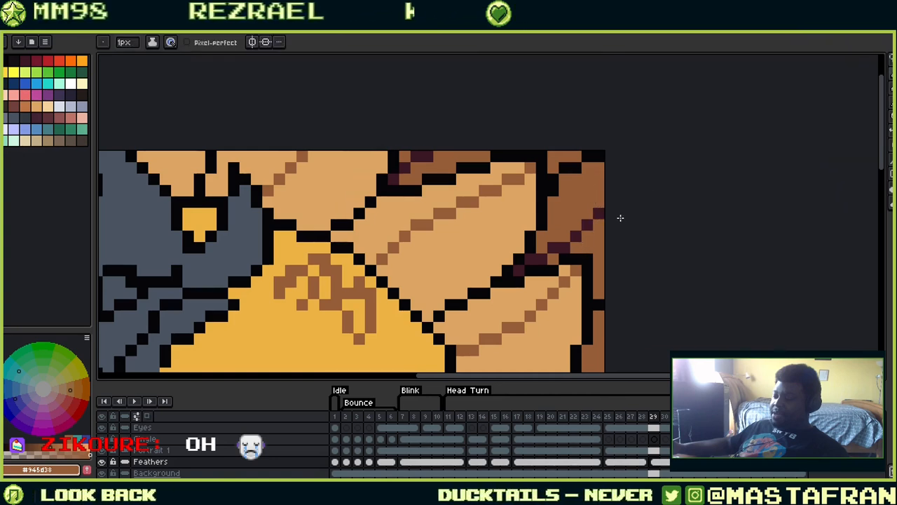
Add a short dark maroon #3b1725 shaft to frame 29's lower brown feather, at the canvas edge
left_click(599, 212, "alt")
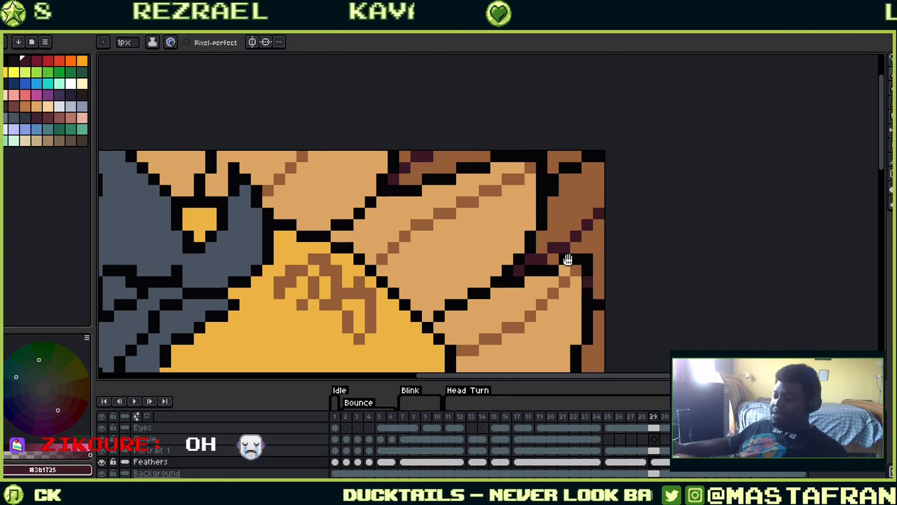
left_click_drag(568, 259, 541, 117)
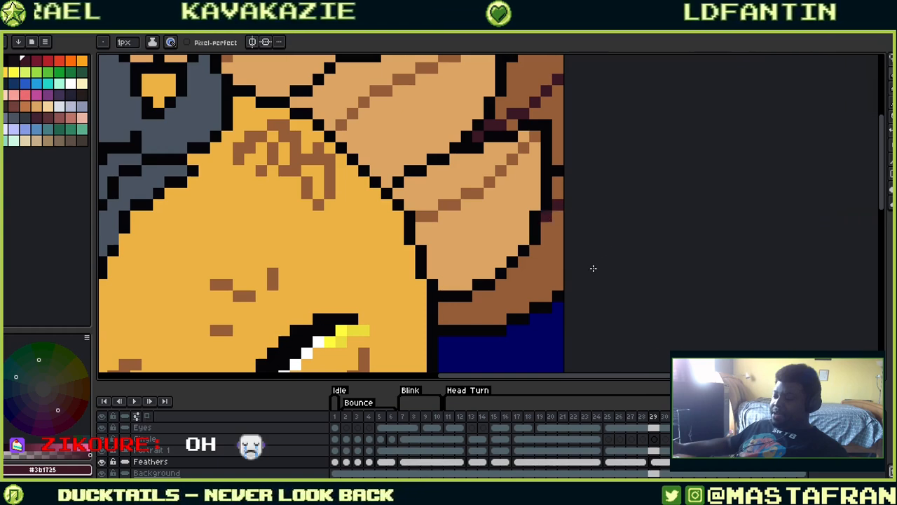
mouse_move(509, 258)
left_mouse_down()
mouse_move(560, 286)
mouse_move(648, 310)
mouse_move(615, 313)
mouse_move(609, 420)
left_mouse_up()
left_click_drag(600, 290, 631, 182)
scroll(631, 183, "down", 2)
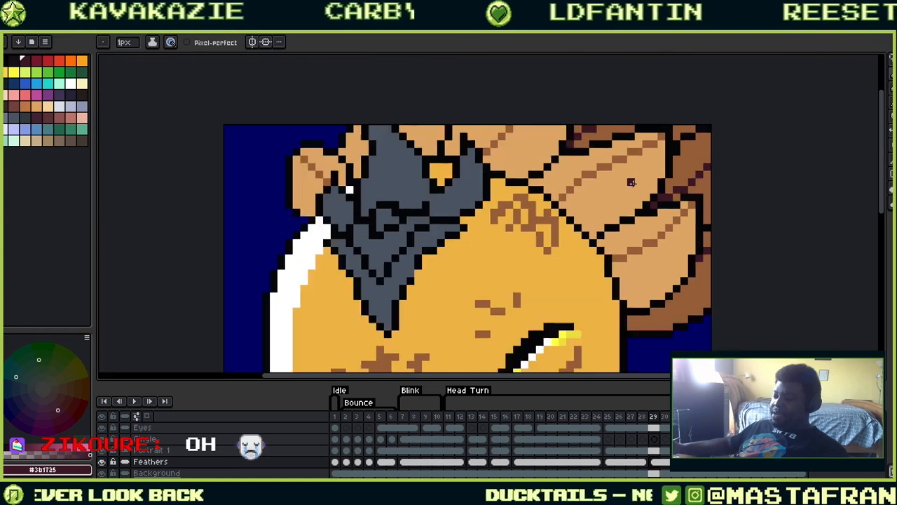
Step through the Head Turn frames to compare the feather outlines and shafts, ending on frame 24
key("Left")
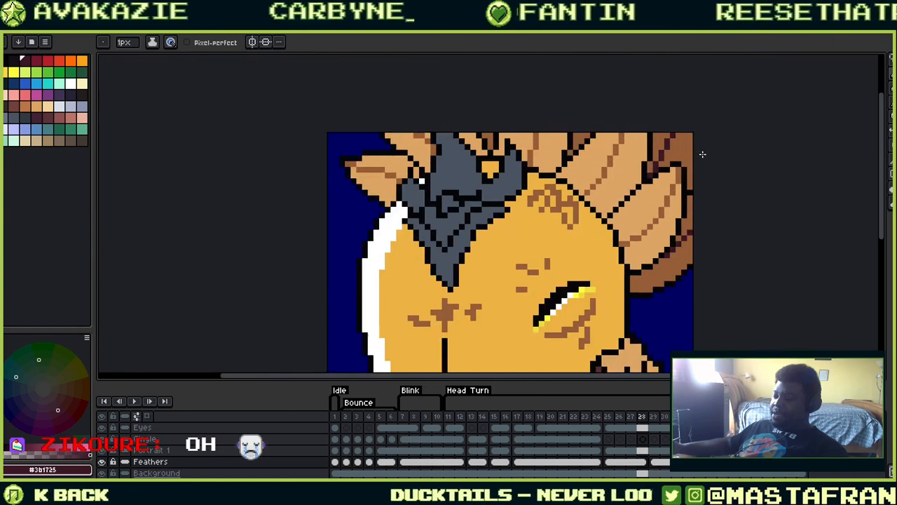
key("Right")
key("Right")
key("Right")
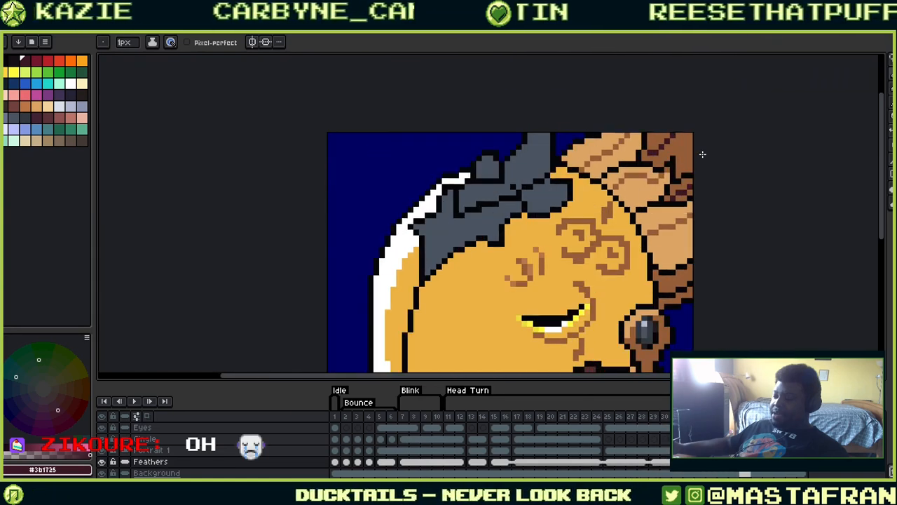
key("Right")
key("Right")
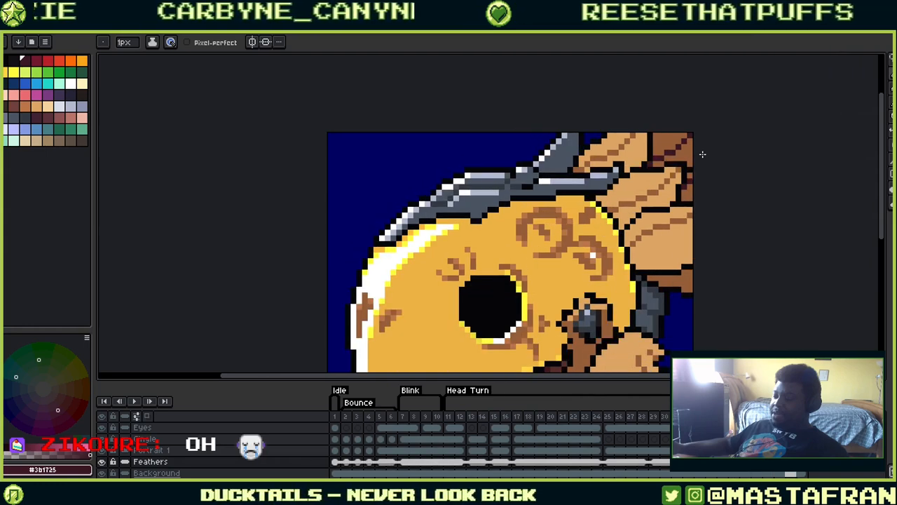
key("Right")
key("Right")
key("Right")
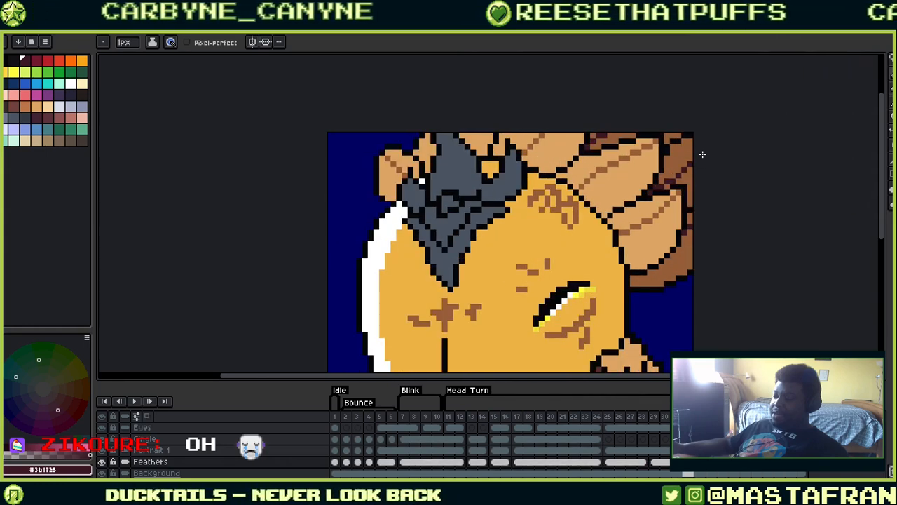
key("Left")
key("Left")
key("Left")
key("Left")
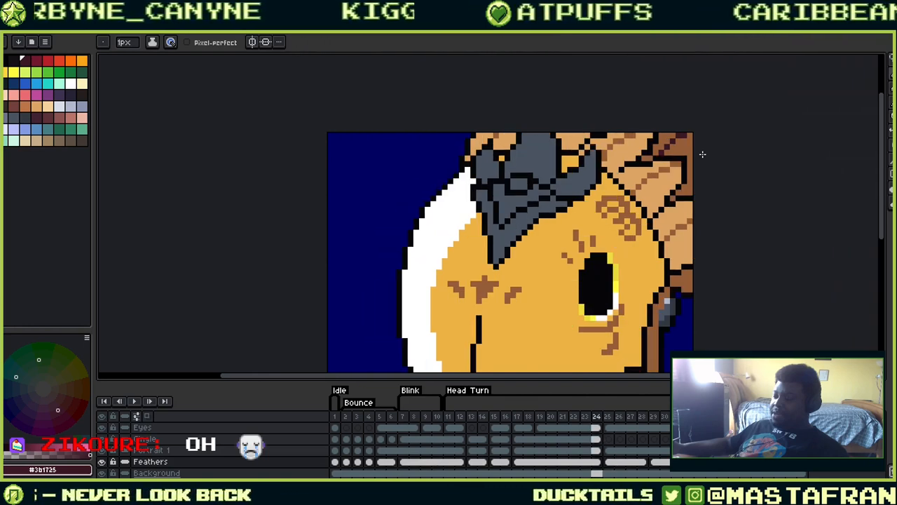
Reshape the lower outer outline of frame 24's middle tan feather, using black #060608, brown #945d38 and tan #dba463 pixels
scroll(689, 151, "up", 3)
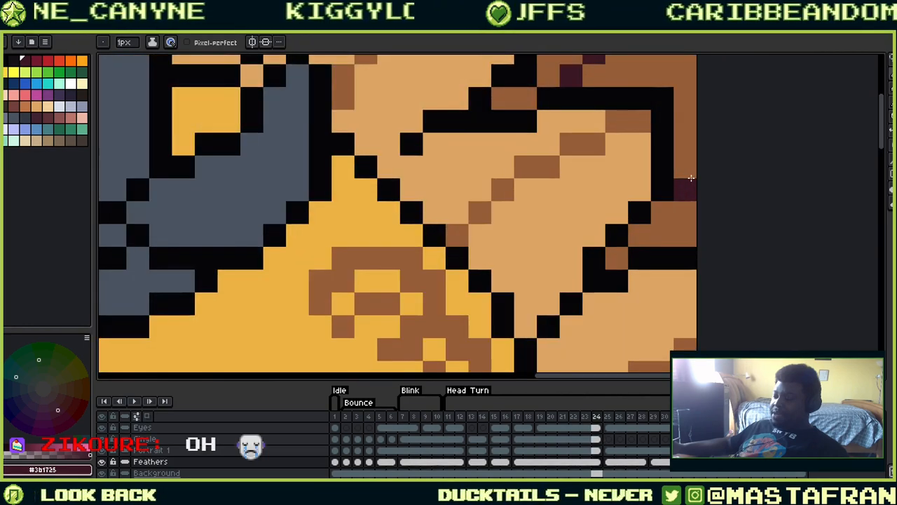
left_click_drag(685, 222, 737, 310)
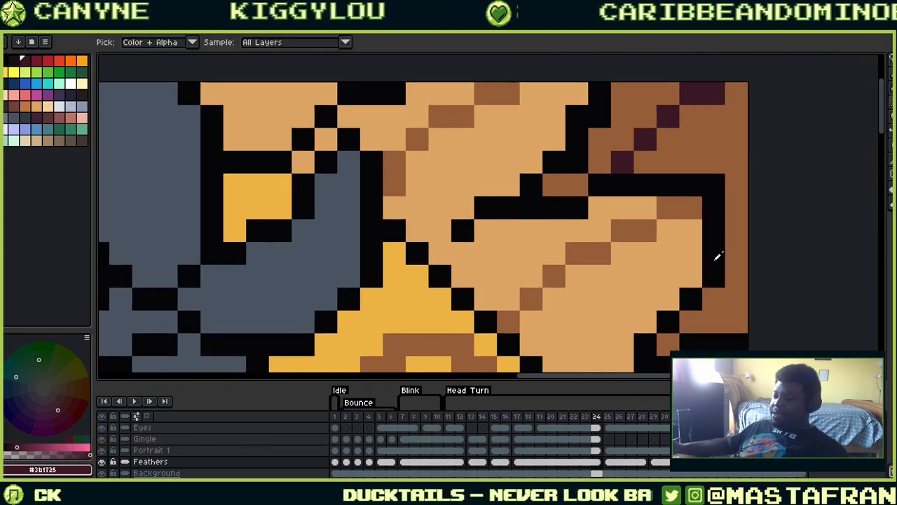
left_click(717, 256, "alt")
left_click_drag(712, 276, 739, 182)
left_click(722, 228)
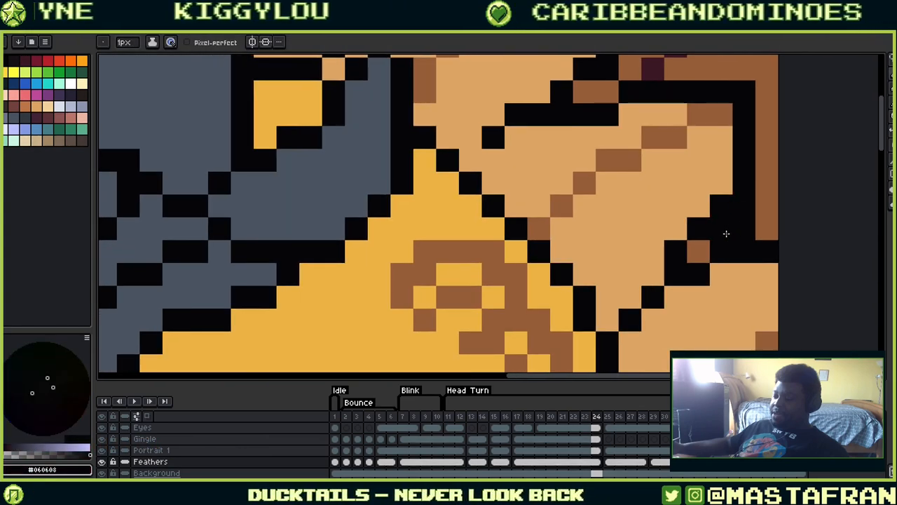
left_click(767, 210, "alt")
left_click(745, 229)
left_click(711, 172, "alt")
left_click(721, 206)
left_click(699, 229)
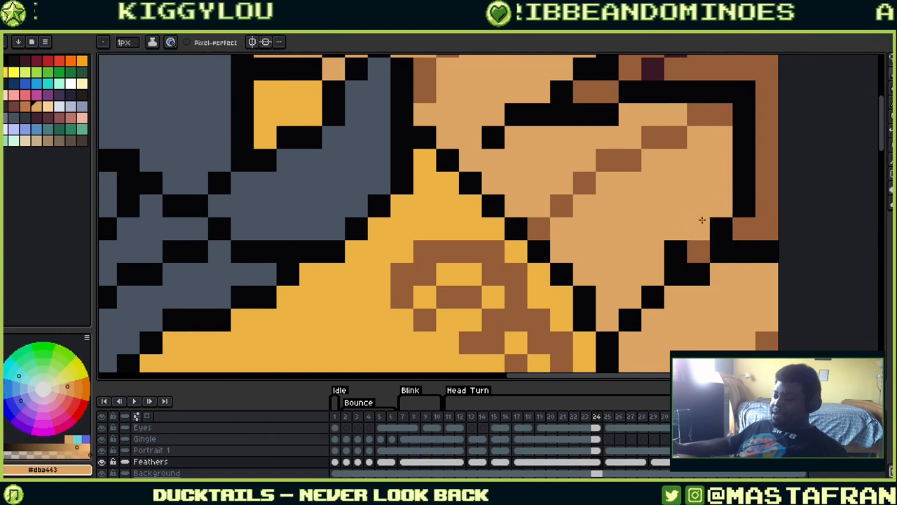
left_click(675, 252)
left_click(698, 251)
left_click_drag(770, 147, 739, 251)
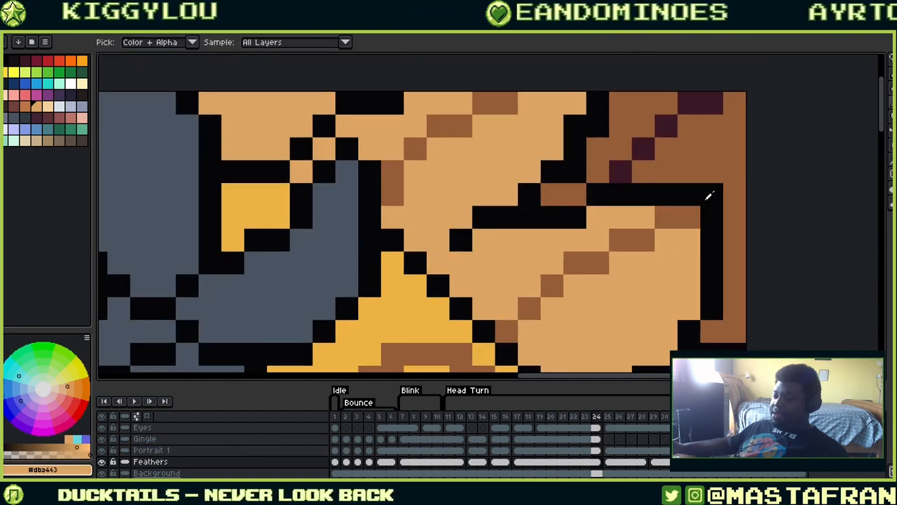
Raise the upper outer corner of frame 24's middle tan feather with black #060608 outline pixels, adjusting its shaft and fill in brown #945d38 and tan #dba463
left_click(705, 194, "alt")
left_click(711, 172)
left_click(689, 172)
left_click(696, 219, "alt")
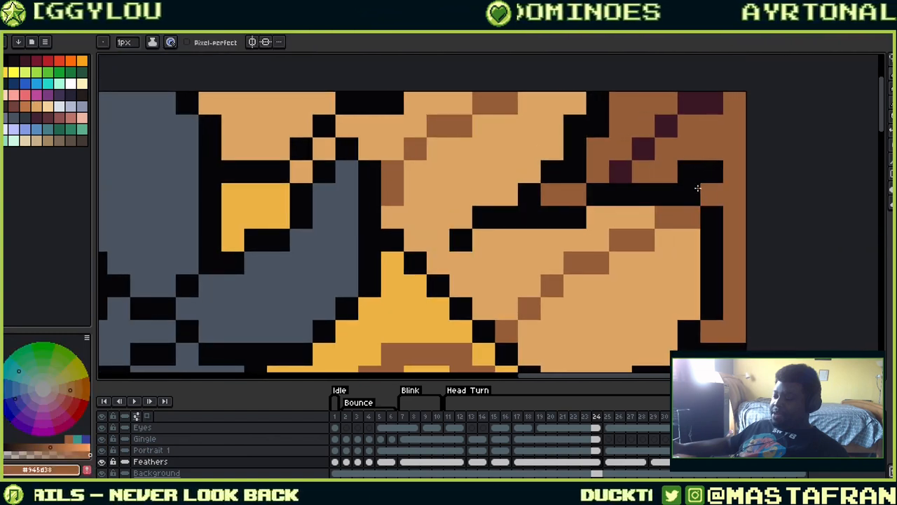
left_click(689, 194)
left_click(689, 240, "alt")
left_click(689, 218)
left_click(734, 194)
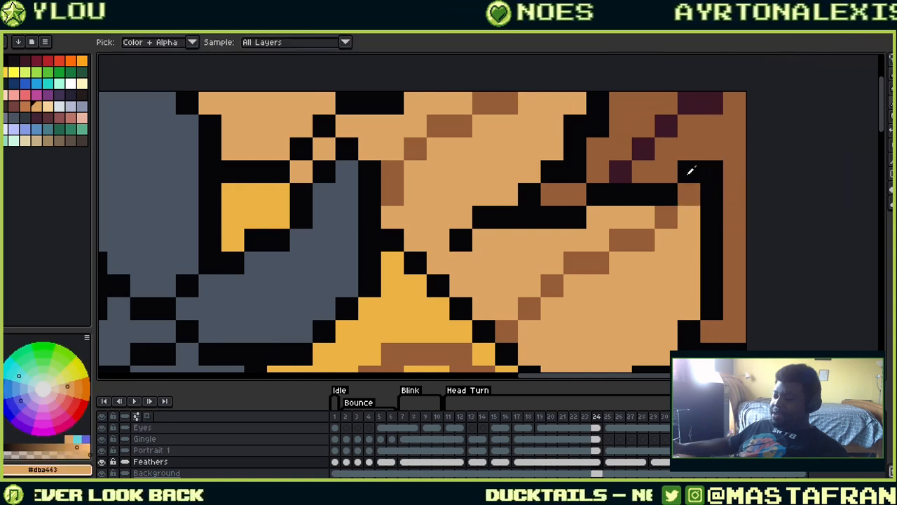
left_click(687, 174, "alt")
left_click(671, 173)
left_click(686, 196, "alt")
left_click(682, 215, "alt")
left_click(666, 194)
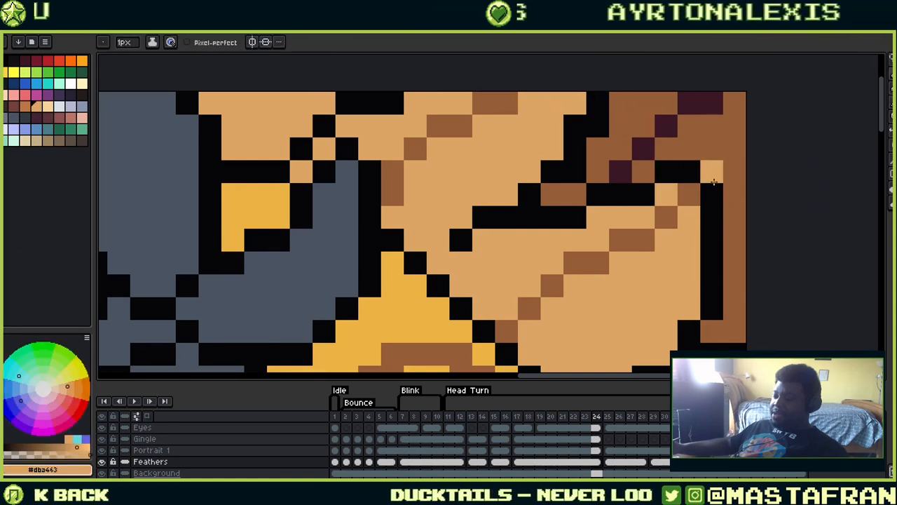
left_click(722, 196, "alt")
left_click(726, 184)
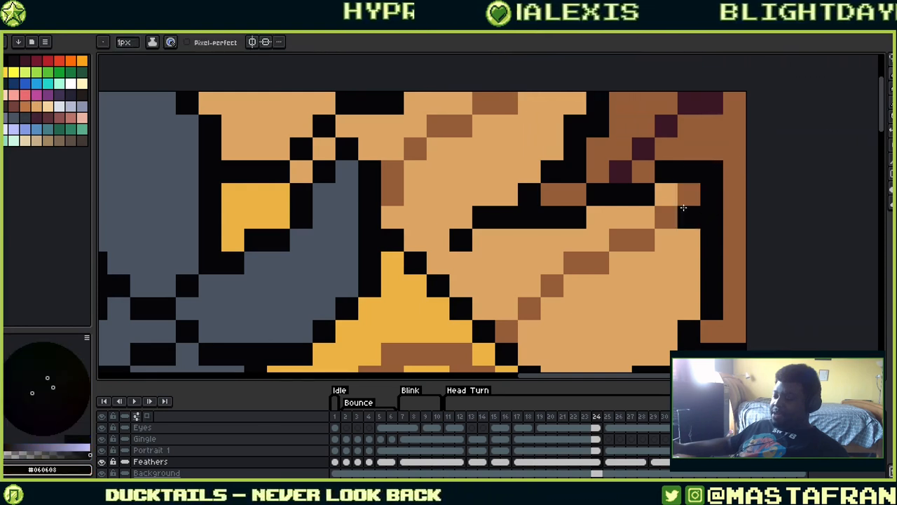
Extend the black outline between frame 24's two tan feathers to the head, cleaning the upper feather's edge with tan #dba463 and brown #945d38
scroll(694, 188, "down", 2)
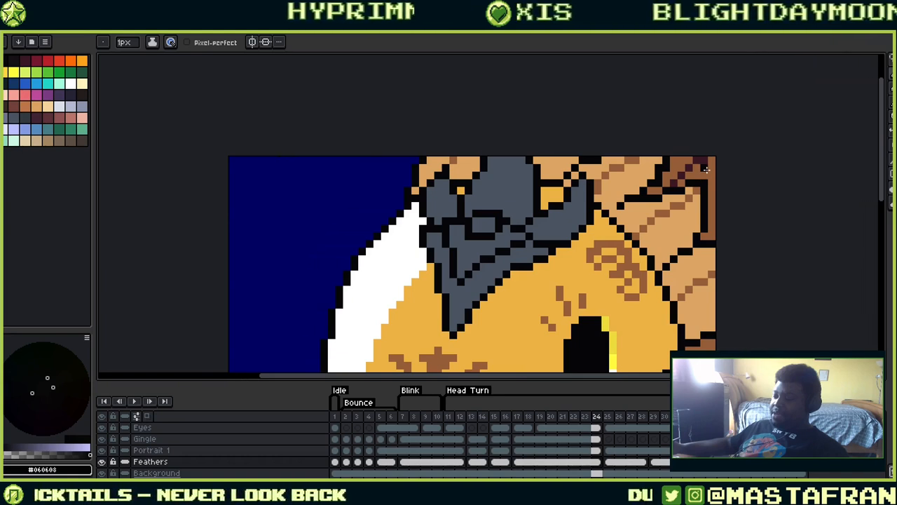
left_click_drag(643, 185, 627, 196)
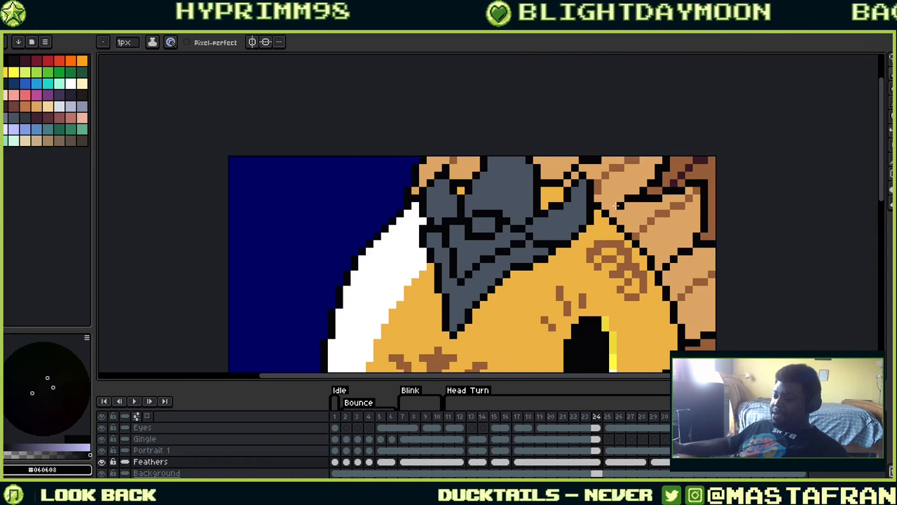
left_click(659, 163, "alt")
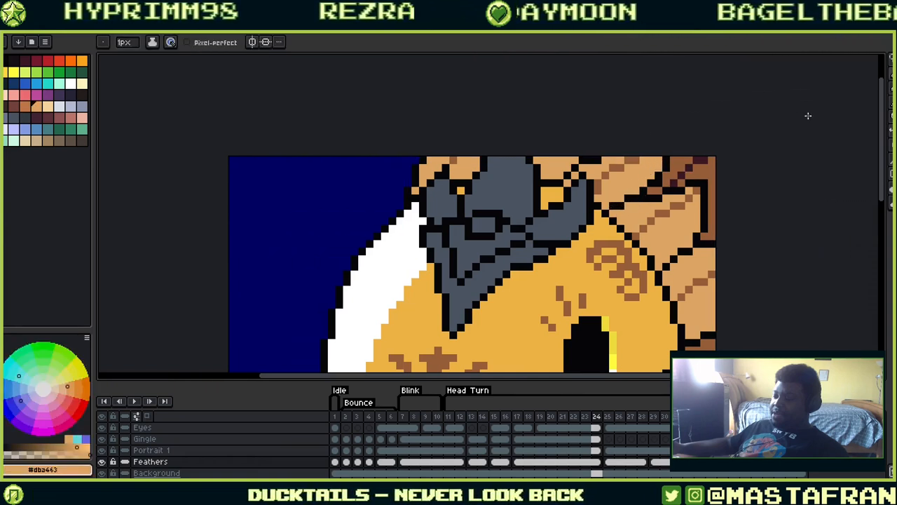
key("alt")
left_click(666, 172, "alt")
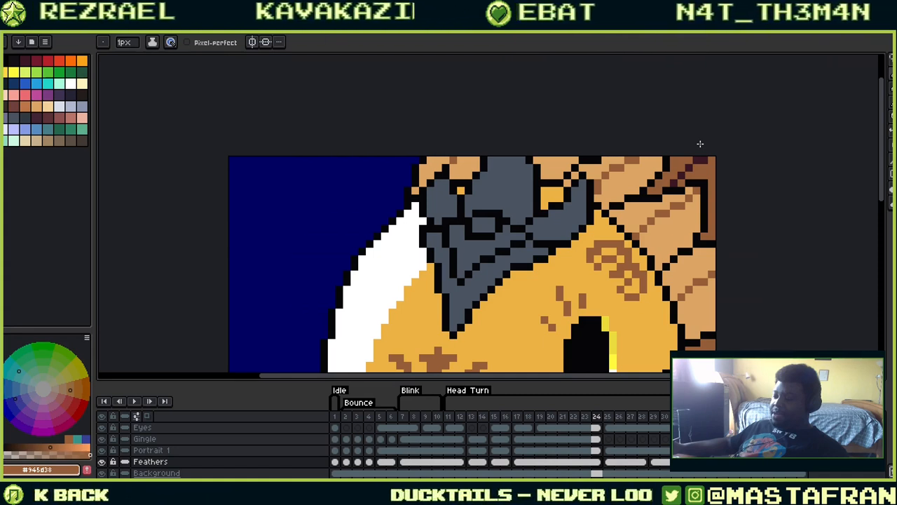
Move the small feather section beside frame 24's grey crest away from the upper tan feather and fill the gap with brown #945d38 and tan #dba463
key("m")
left_click_drag(611, 155, 538, 212)
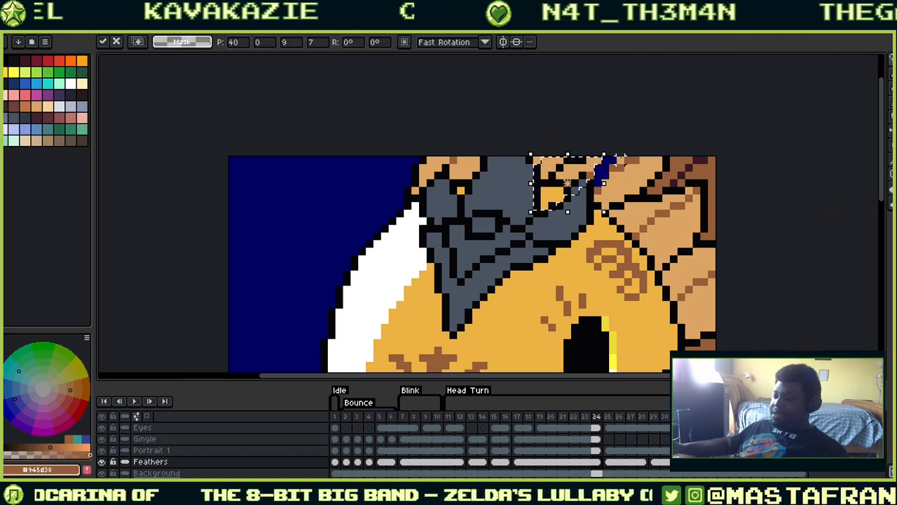
key("ctrl+d")
key("b")
left_click(622, 162, "alt")
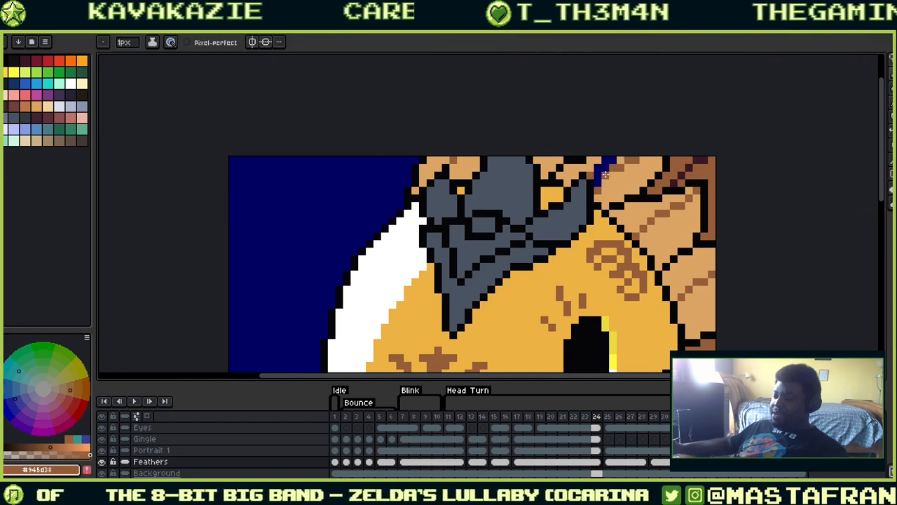
left_click(606, 188, "alt")
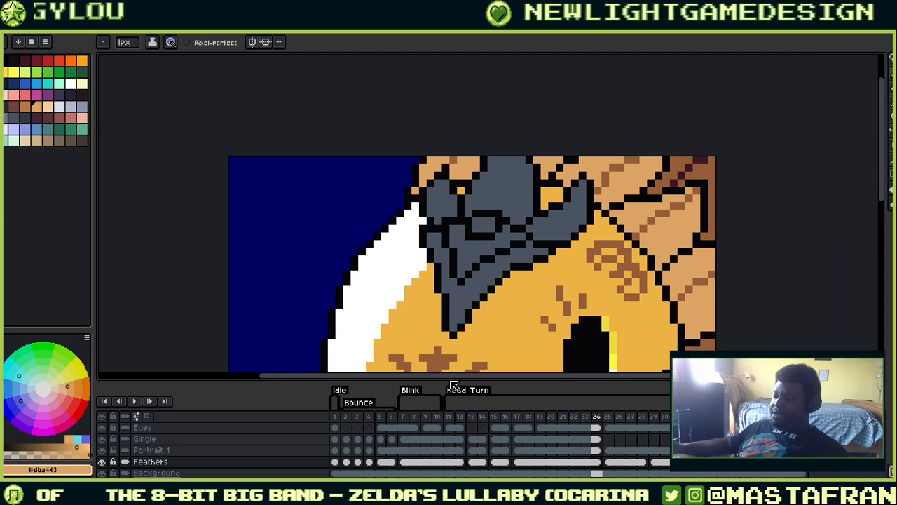
scroll(597, 281, "up", 3)
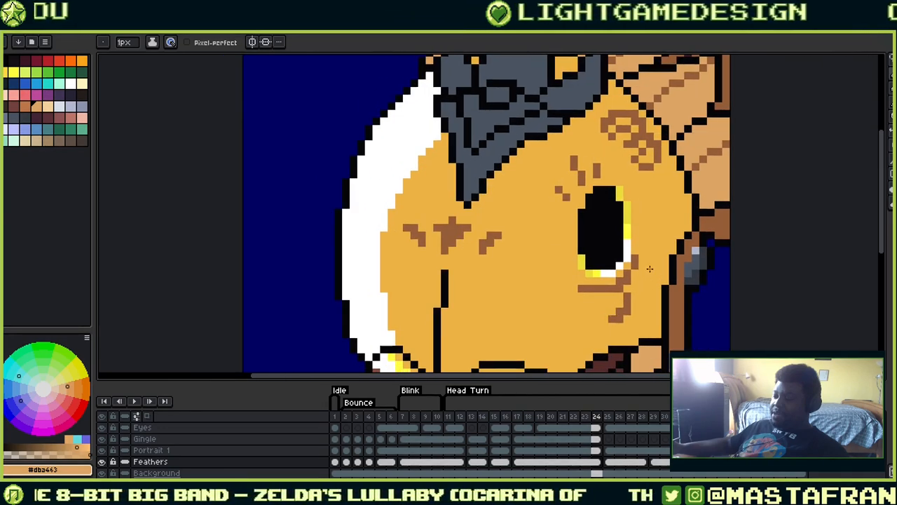
left_click_drag(597, 280, 693, 226)
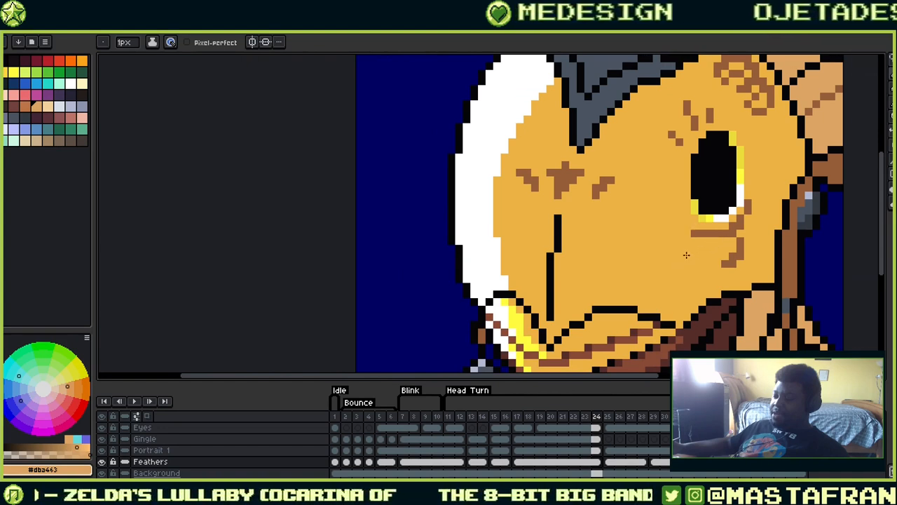
left_click(694, 208, "alt")
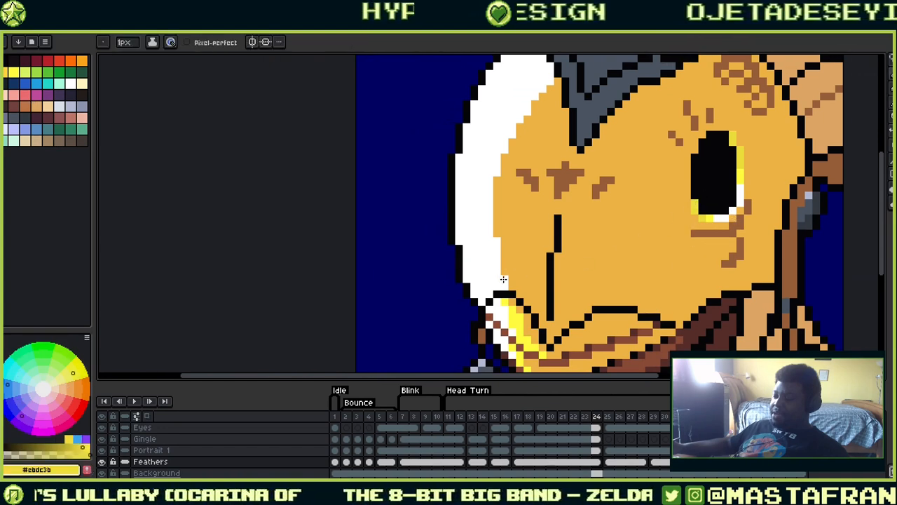
left_click(596, 450)
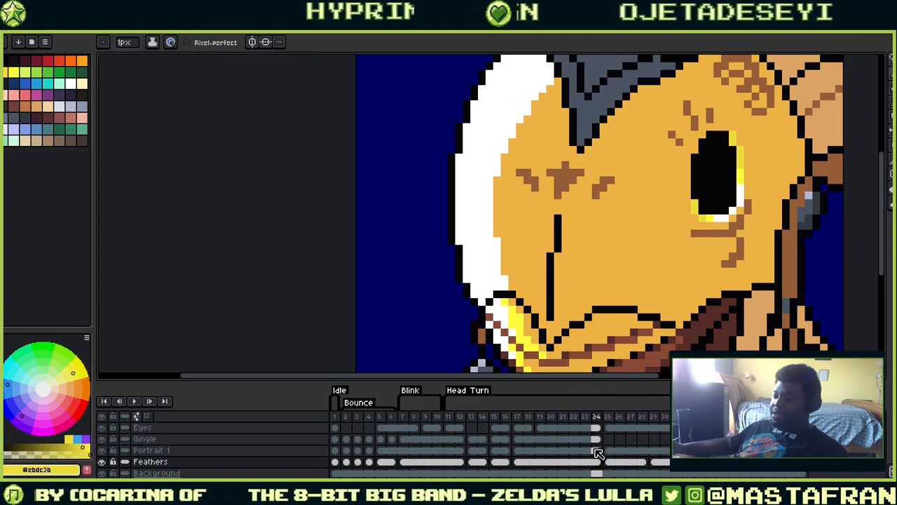
left_click(596, 462)
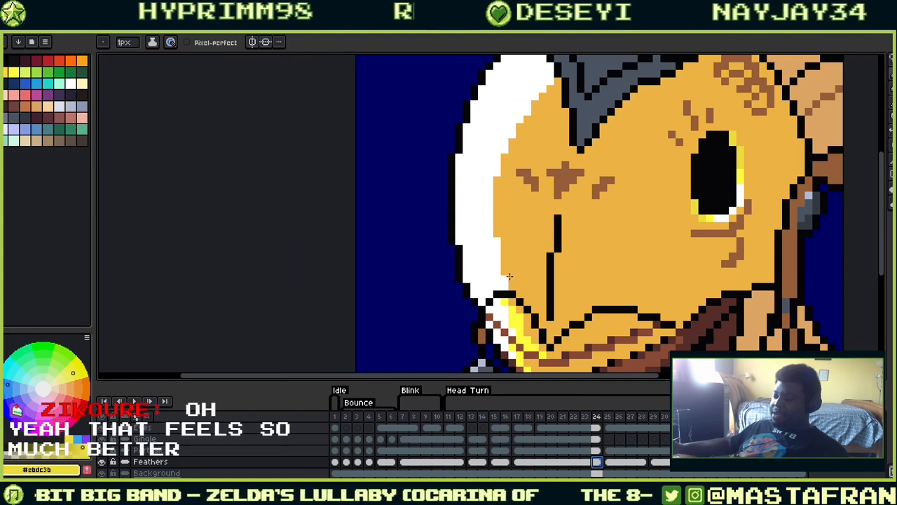
key("ctrl+z")
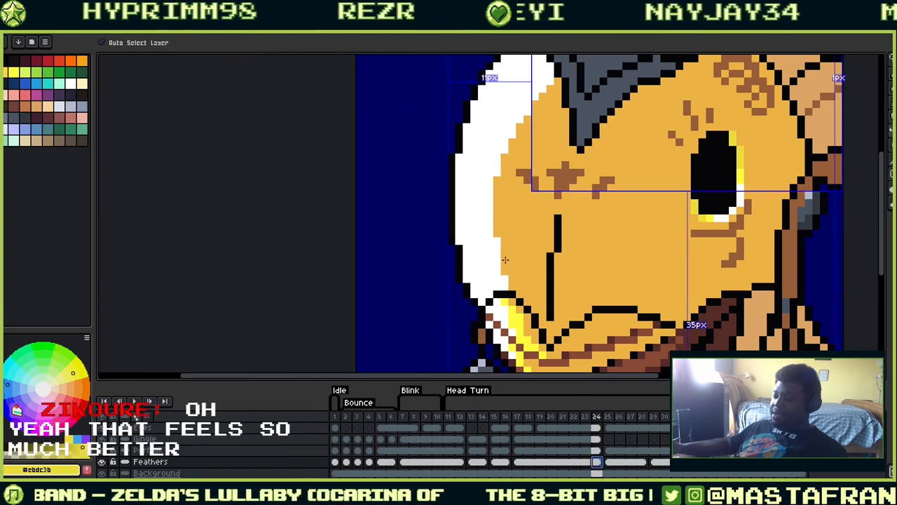
key("ctrl+y")
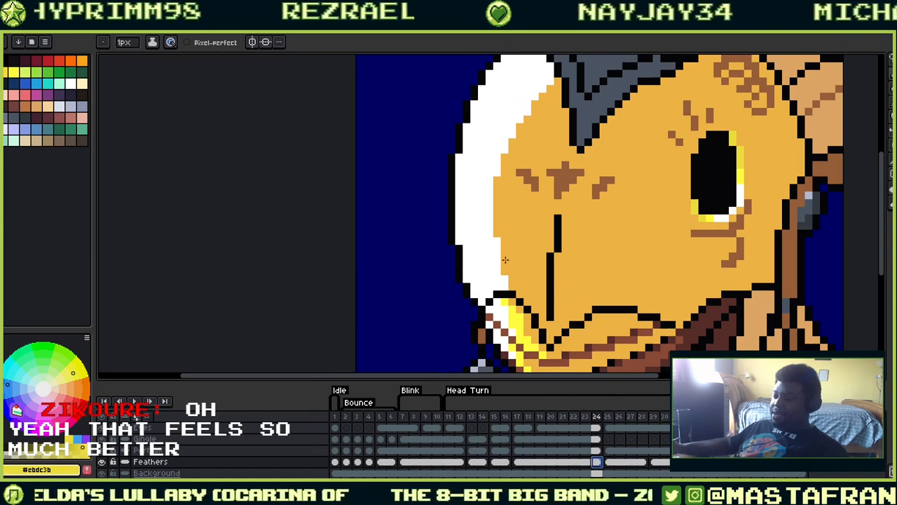
Narrow the white highlight band along the beak's front in frame 24 of the Portrait 1 layer with orange #edb245 pixels
left_click(596, 450)
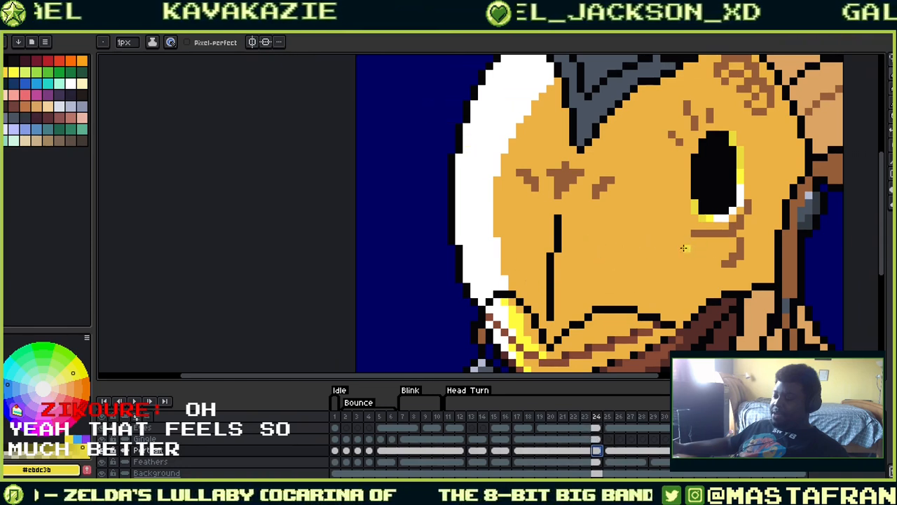
left_click(500, 280, "alt")
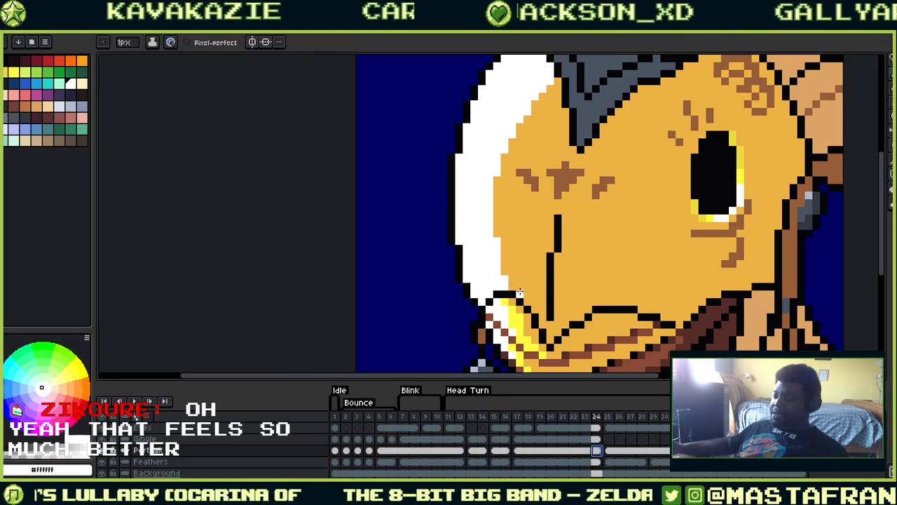
left_click(517, 278, "alt")
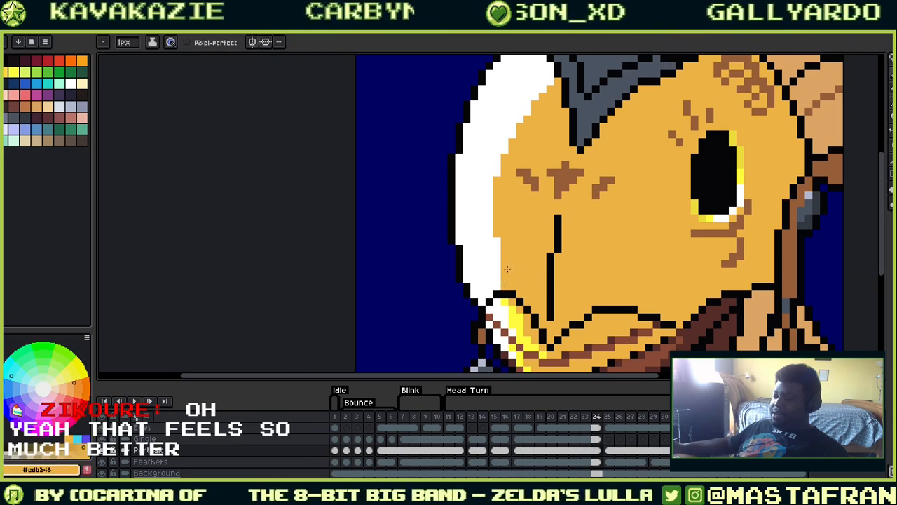
left_click_drag(521, 183, 517, 303)
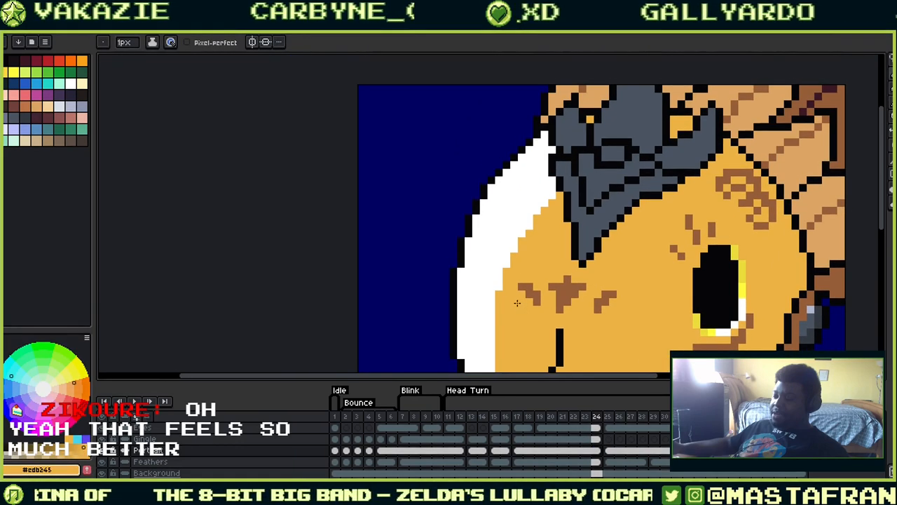
mouse_move(494, 337)
left_mouse_down()
mouse_move(499, 272)
mouse_move(542, 202)
left_mouse_up()
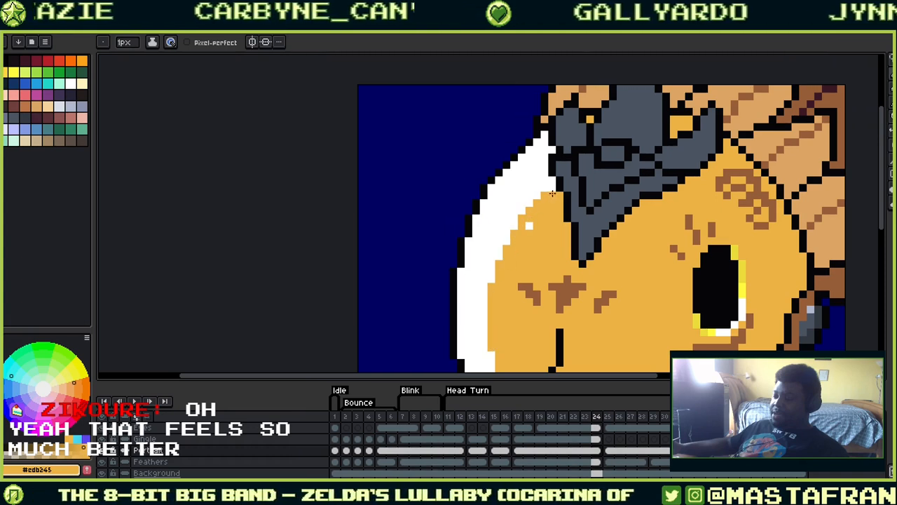
left_click_drag(535, 260, 580, 253)
left_click_drag(595, 175, 540, 255)
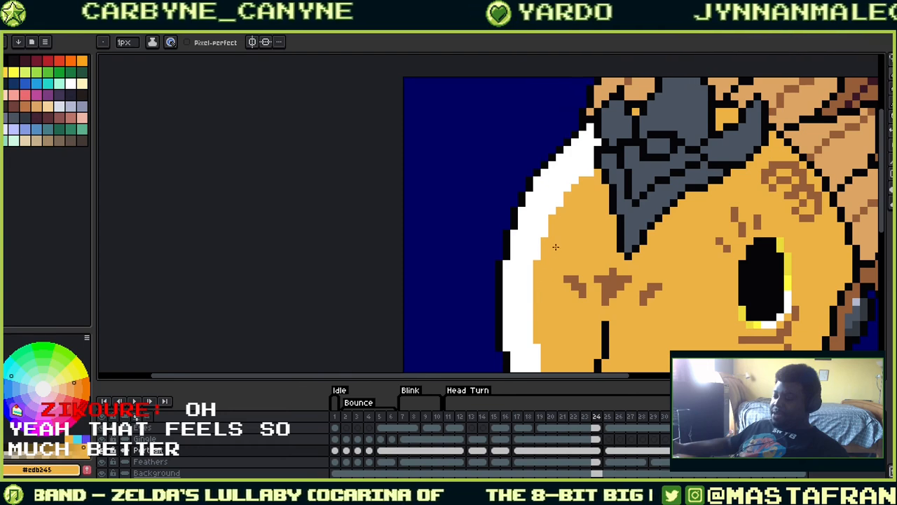
Try a white #FFFFFF highlight along the lower edge of frame 24's upper beak, just above the mouth line
scroll(571, 194, "down", 4)
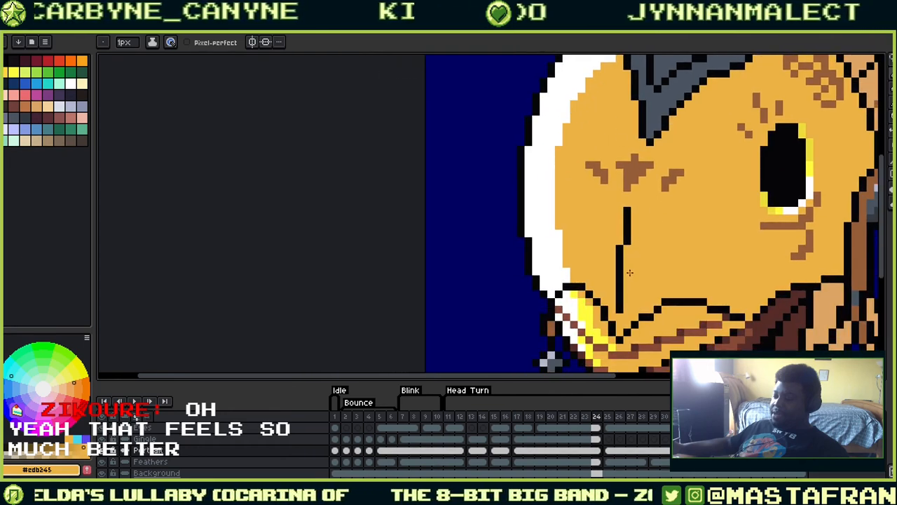
left_click(572, 274, "alt")
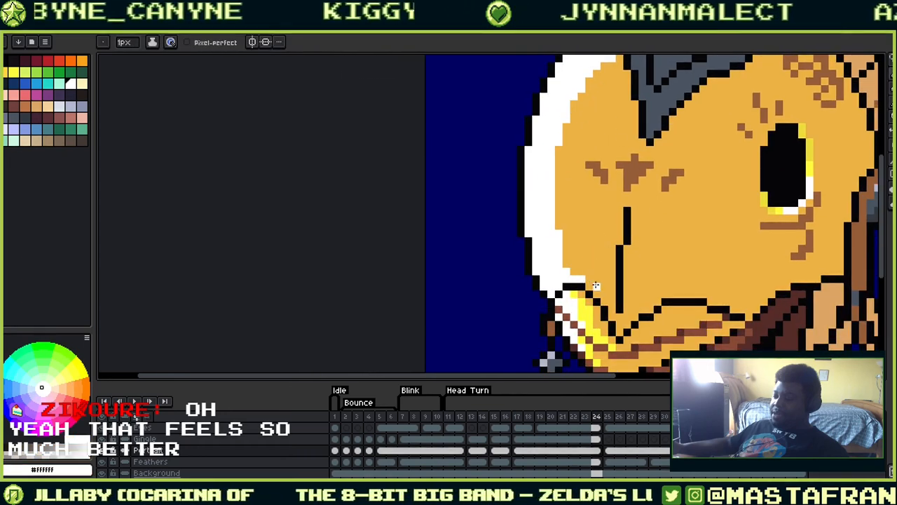
left_click_drag(611, 312, 619, 332)
left_click(628, 325)
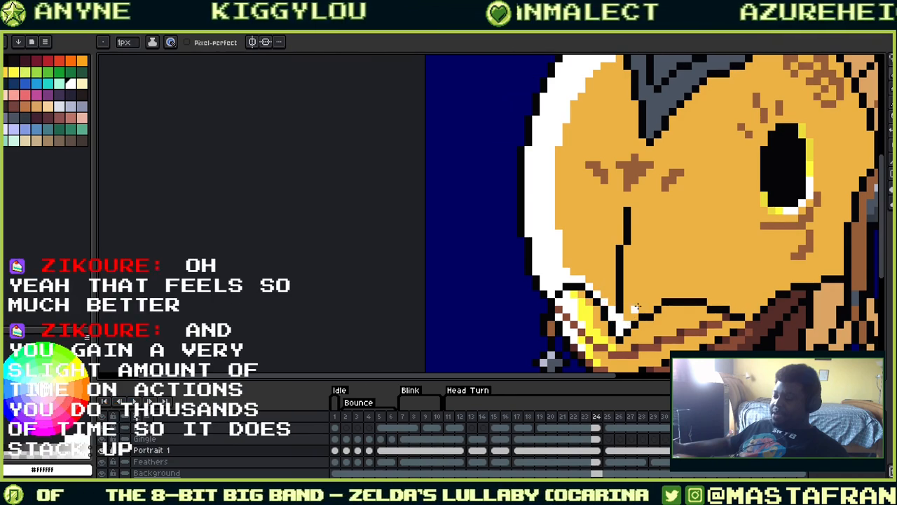
Trace a yellow #ebdc3b highlight above frame 24's black mouth line, from the beak tip to the corner of the mouth
left_click(809, 148, "alt")
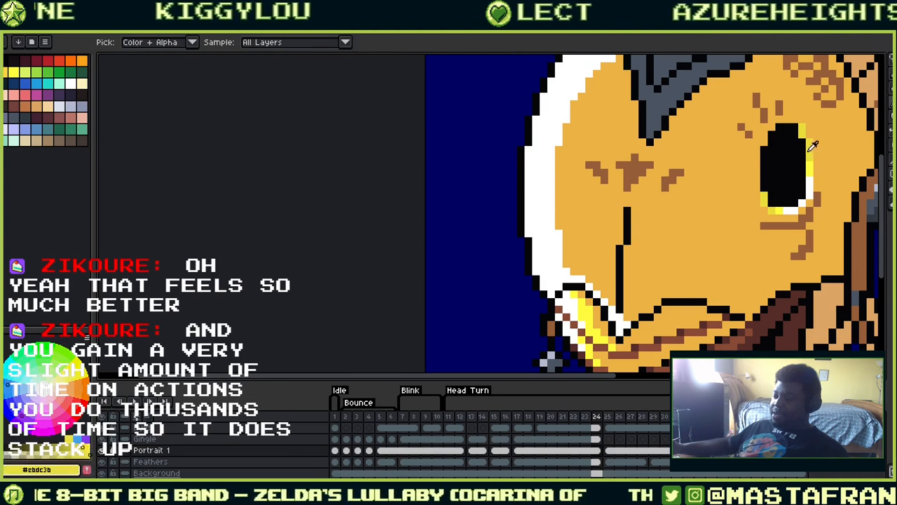
left_click(627, 325)
mouse_move(619, 318)
left_mouse_down()
mouse_move(634, 302)
mouse_move(615, 315)
mouse_move(612, 300)
mouse_move(560, 286)
left_mouse_up()
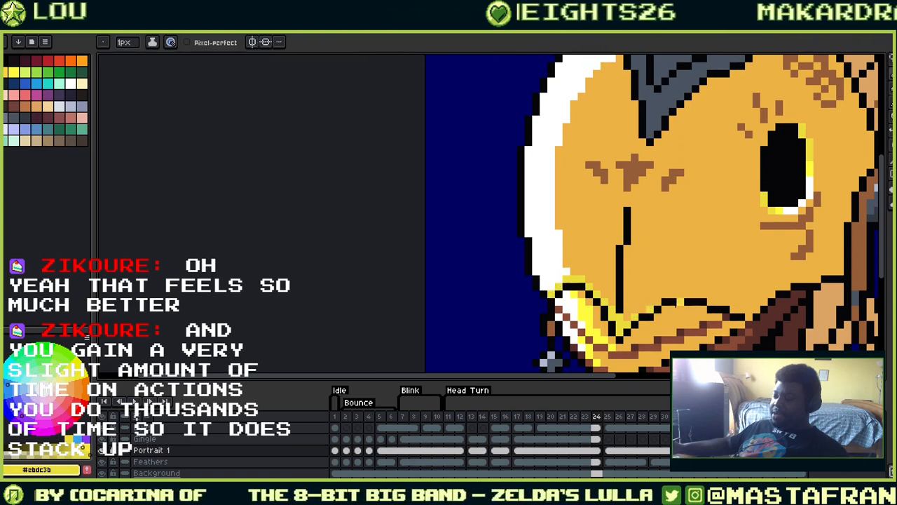
left_click(644, 309)
left_click(649, 308)
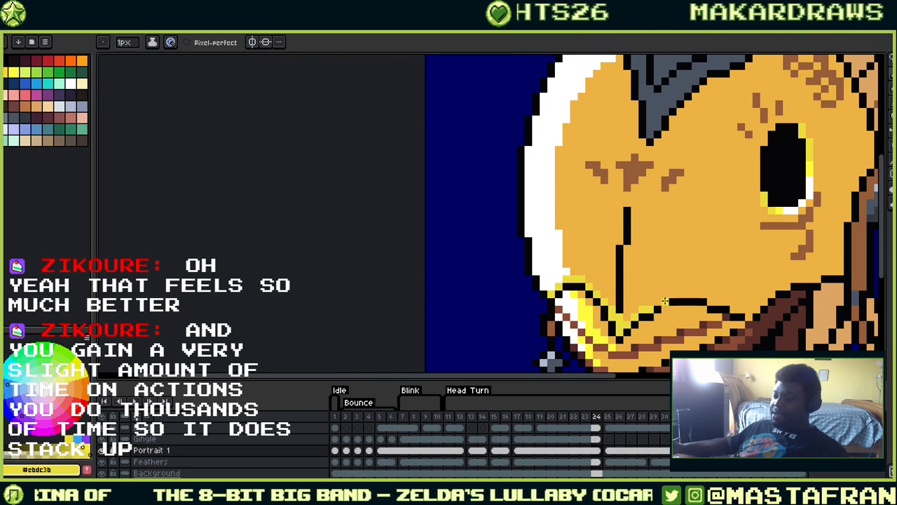
mouse_move(670, 295)
left_mouse_down()
mouse_move(712, 290)
mouse_move(748, 308)
left_mouse_up()
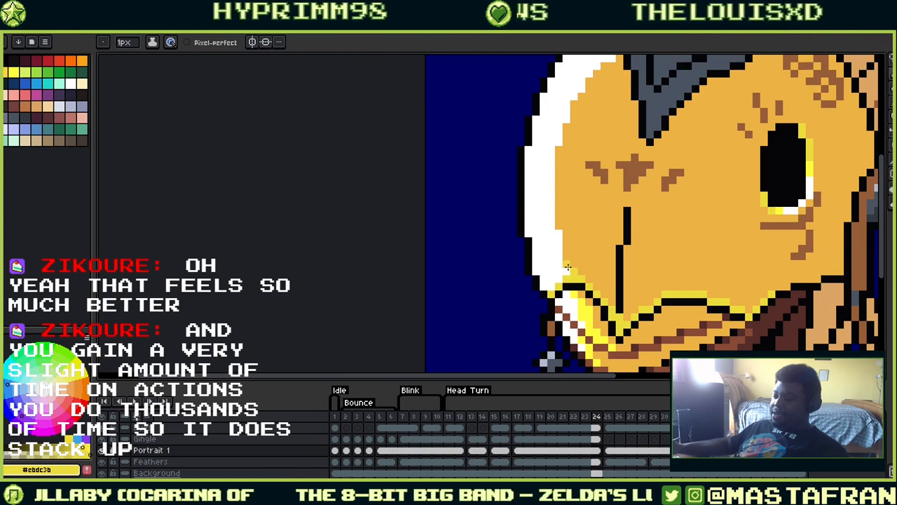
Line the inner edge of frame 24's white beak highlight with yellow #ebdc3b up to the grey crest, touching up with orange #edb245
mouse_move(567, 257)
left_mouse_down()
mouse_move(569, 205)
mouse_move(602, 221)
mouse_move(613, 264)
mouse_move(584, 278)
mouse_move(583, 289)
mouse_move(582, 213)
mouse_move(609, 169)
mouse_move(649, 301)
left_mouse_up()
left_click(565, 264, "alt")
left_click(592, 302, "alt")
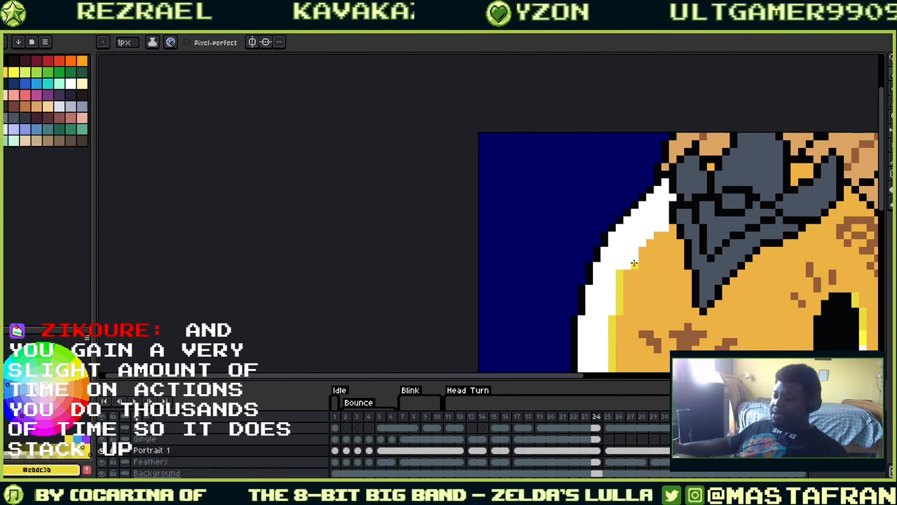
key("ctrl+z")
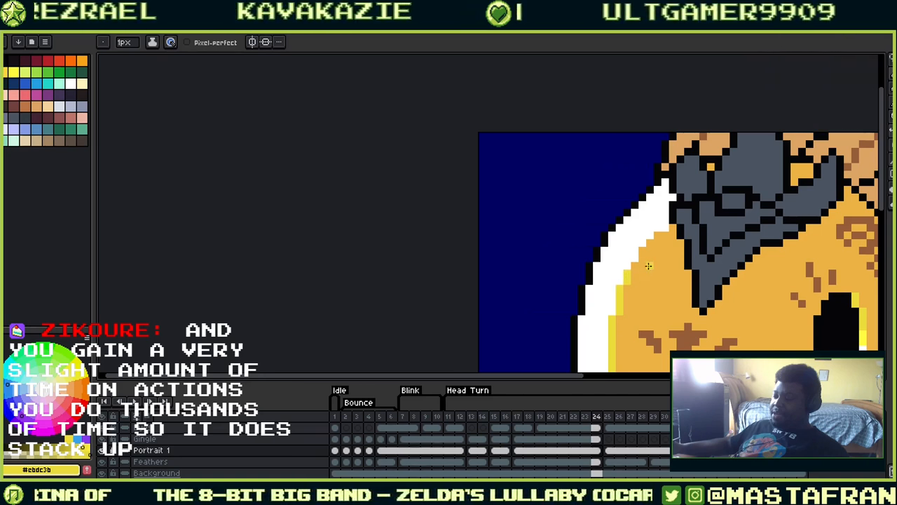
left_click(636, 260)
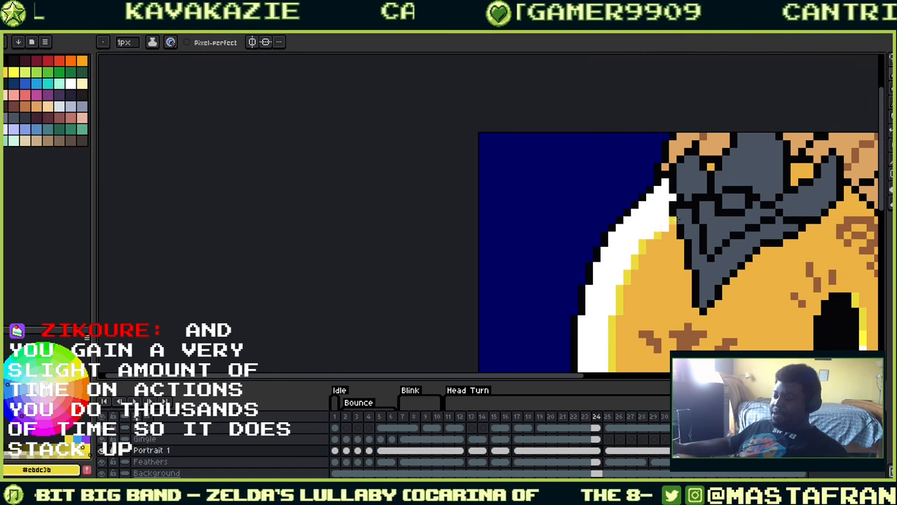
left_click(658, 228)
left_click(665, 220)
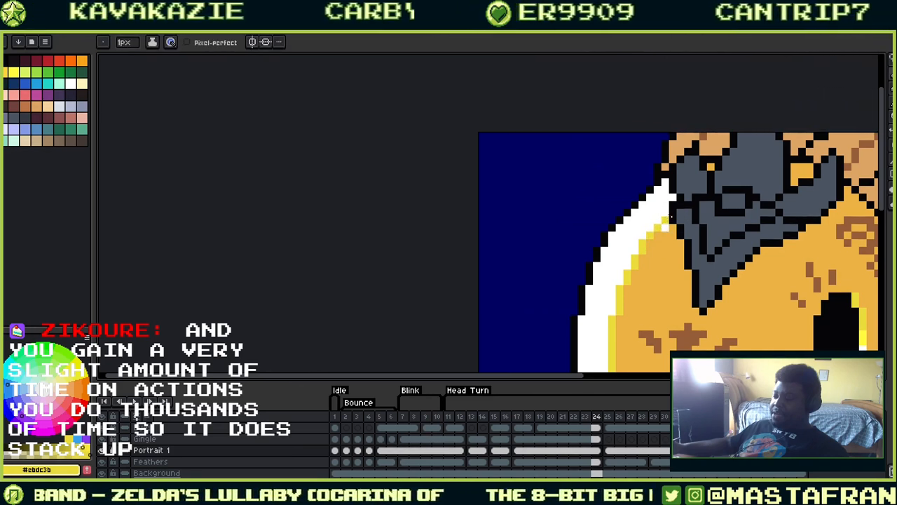
left_click(673, 232, "alt")
left_click(812, 220)
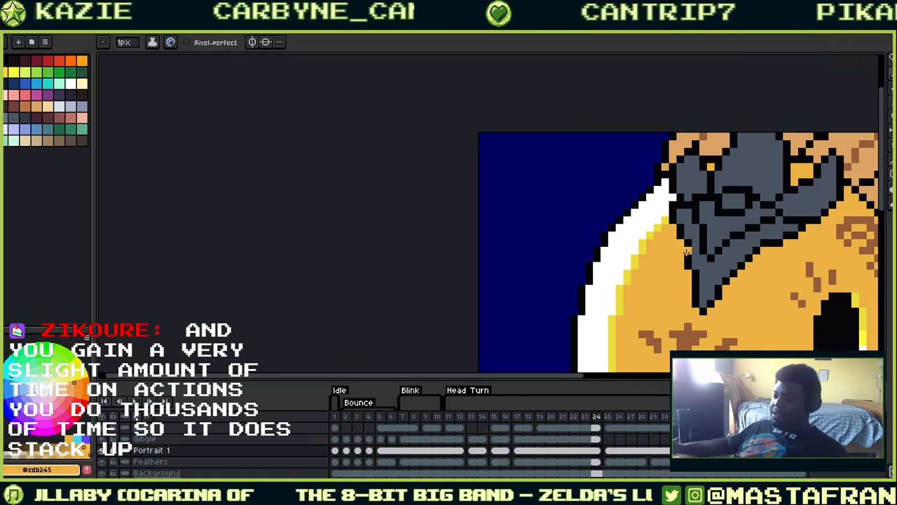
Line the outer edge of frame 24's white beak highlight with yellow #ebdc3b inside the black outline, up to the crest
scroll(625, 256, "up", 2)
left_click(555, 268, "alt")
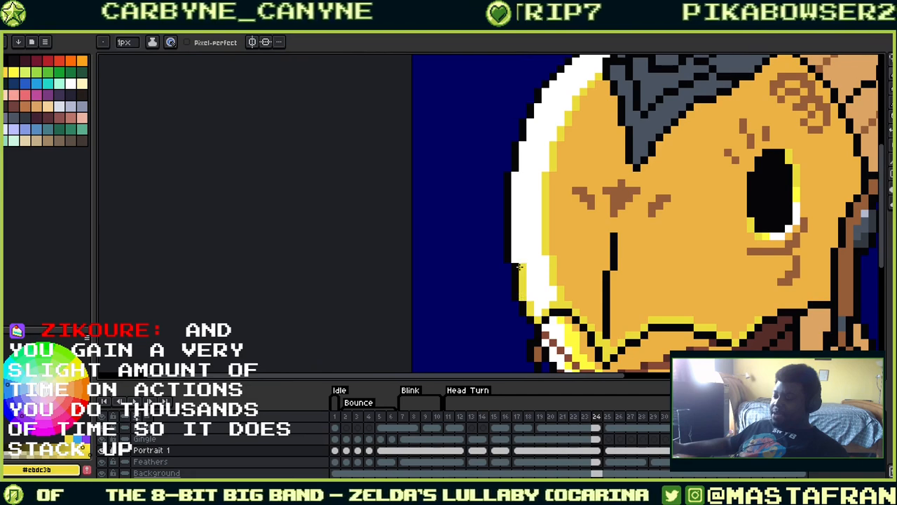
left_click_drag(513, 232, 512, 175)
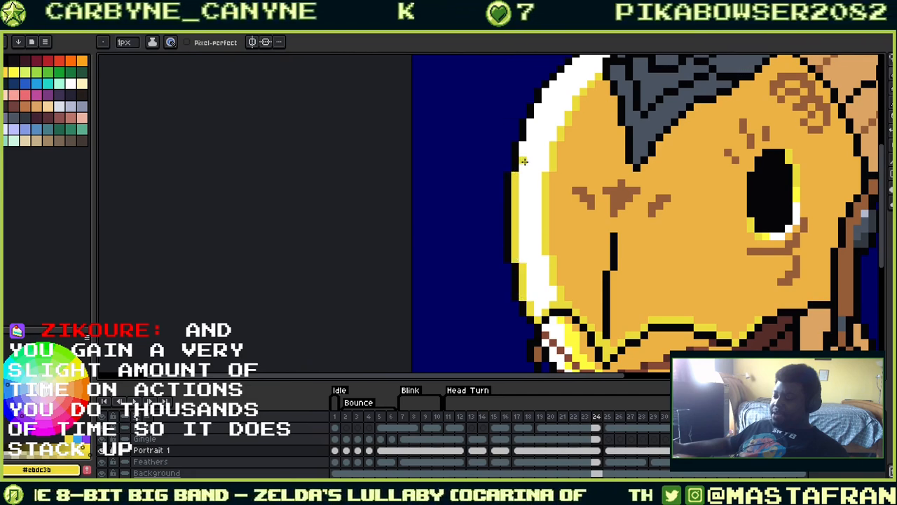
left_click_drag(522, 144, 531, 264)
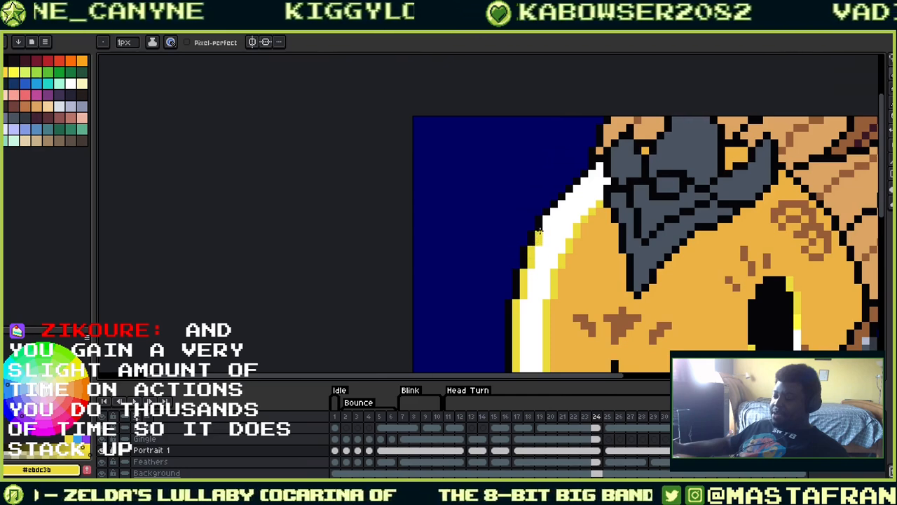
mouse_move(546, 220)
left_mouse_down()
mouse_move(596, 183)
mouse_move(576, 189)
mouse_move(602, 162)
left_mouse_up()
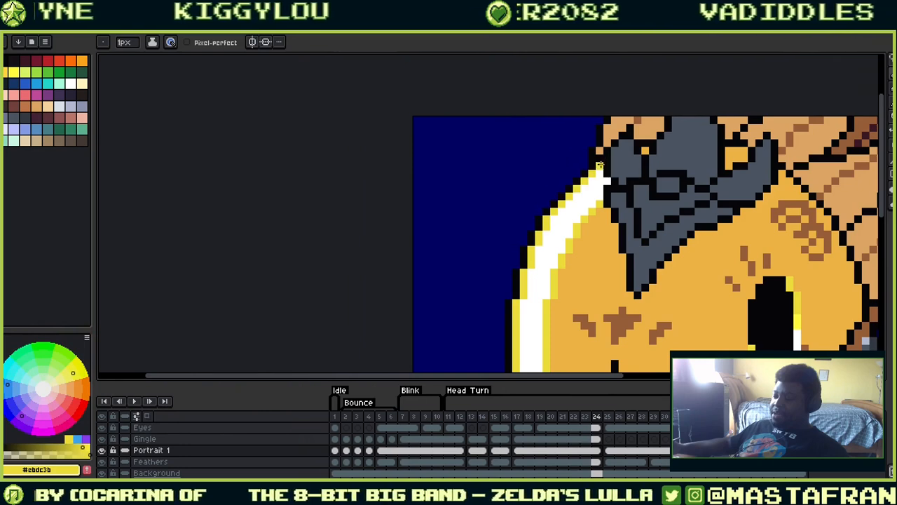
left_click_drag(672, 218, 642, 218)
scroll(695, 135, "down", 3)
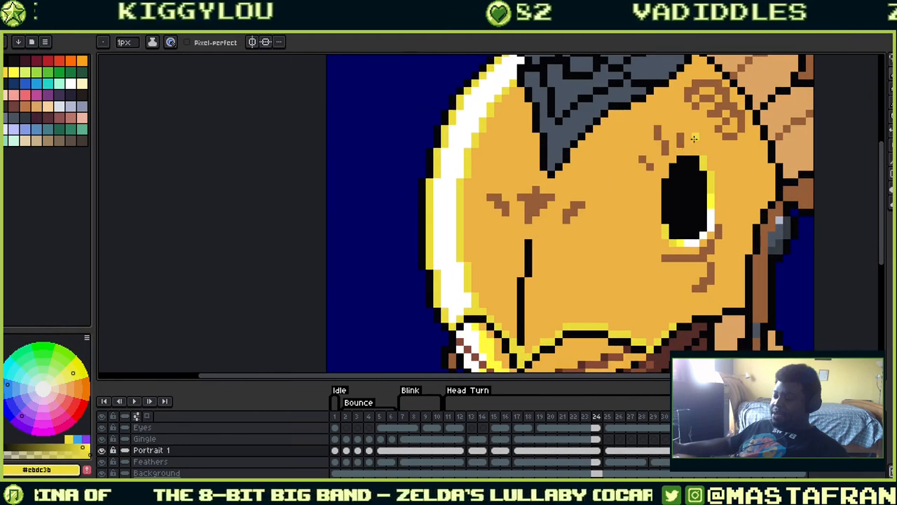
scroll(700, 125, "down", 3)
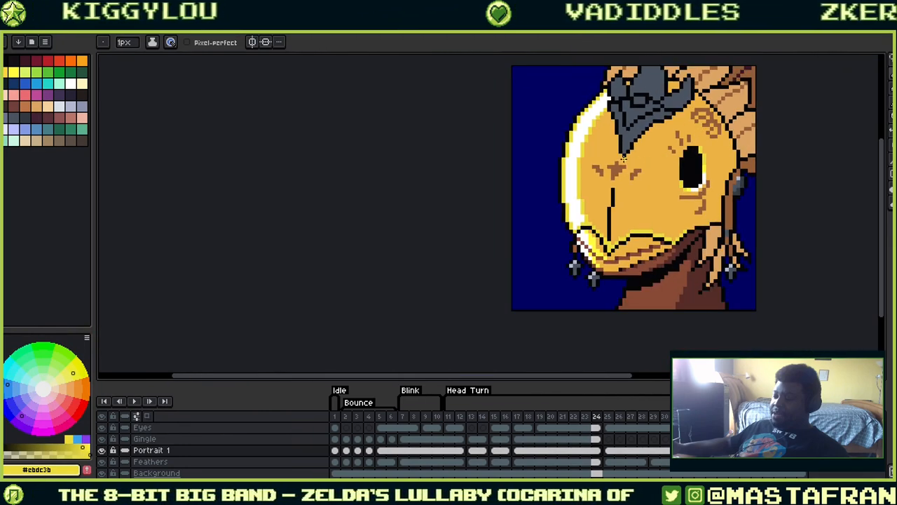
scroll(623, 159, "up", 2)
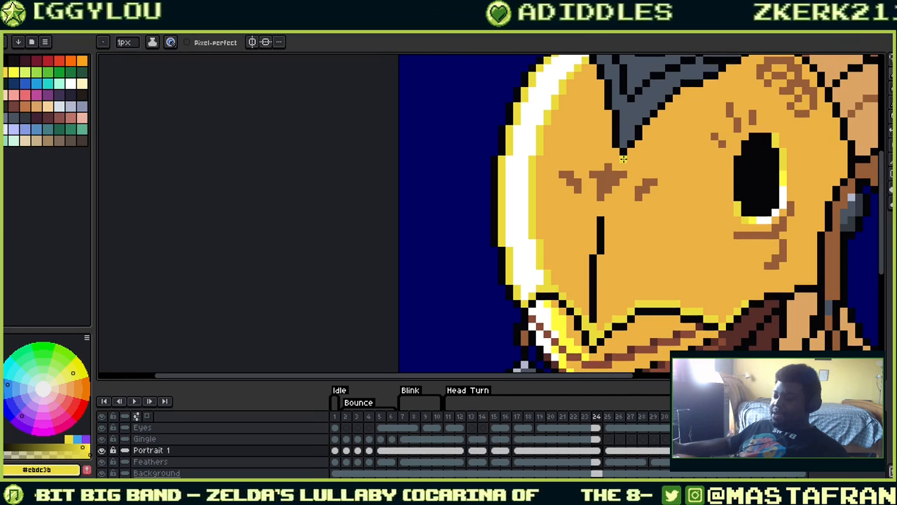
Inspect frame 24's yellow-edged white beak highlight from the grey crest down to the corner of the mouth
left_click(510, 249, "alt")
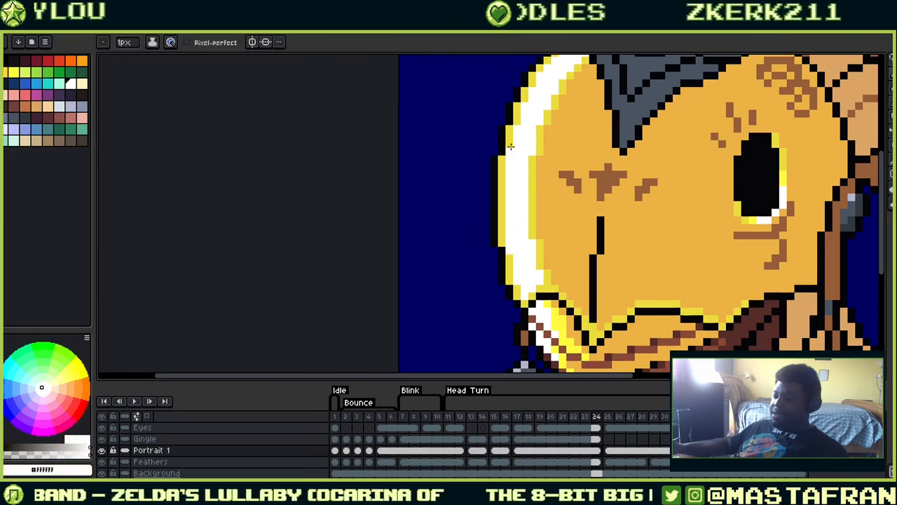
left_click_drag(555, 136, 562, 247)
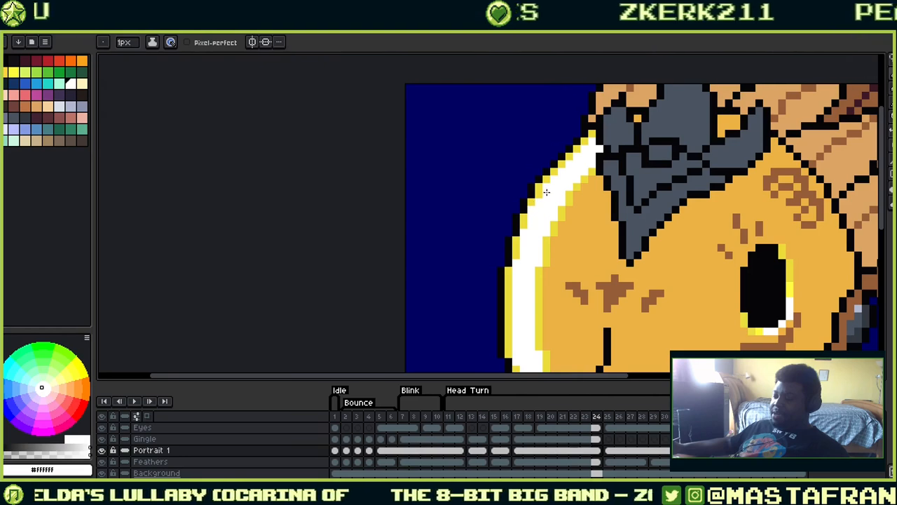
left_click_drag(619, 271, 658, 124)
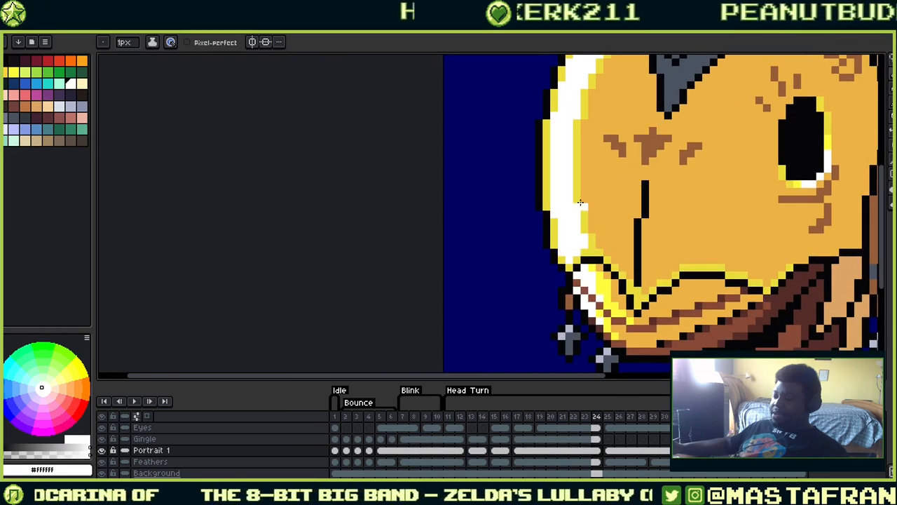
left_click_drag(614, 154, 601, 258)
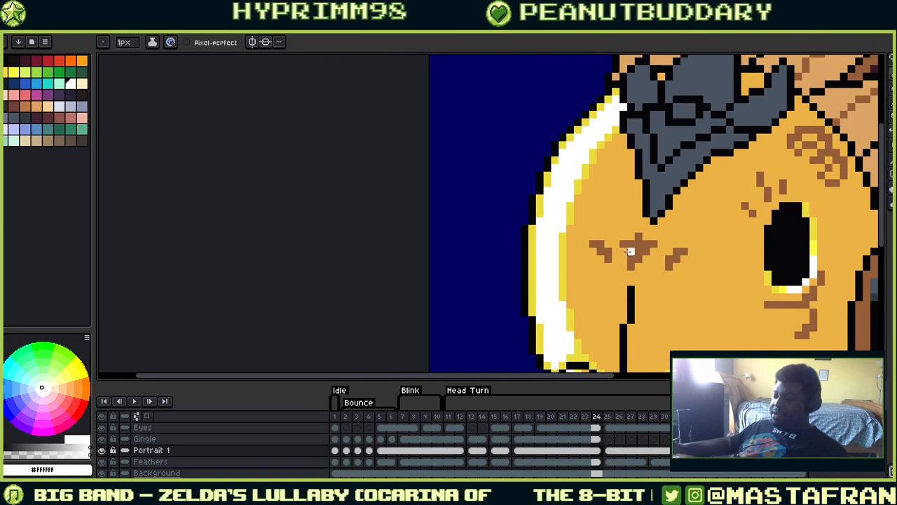
left_click_drag(570, 339, 590, 295)
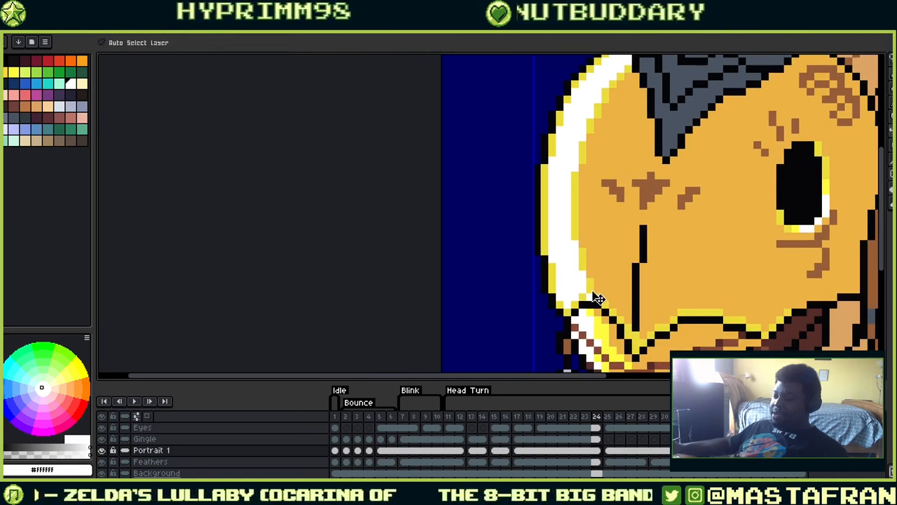
left_click_drag(677, 151, 538, 251)
left_click_drag(551, 286, 601, 81)
left_click_drag(726, 164, 632, 214)
Flip back and forth through the Head Turn frames to compare the beak highlights
key("Left")
key("Left")
key("Left")
key("Left")
key("Left")
key("Left")
key("Left")
key("Left")
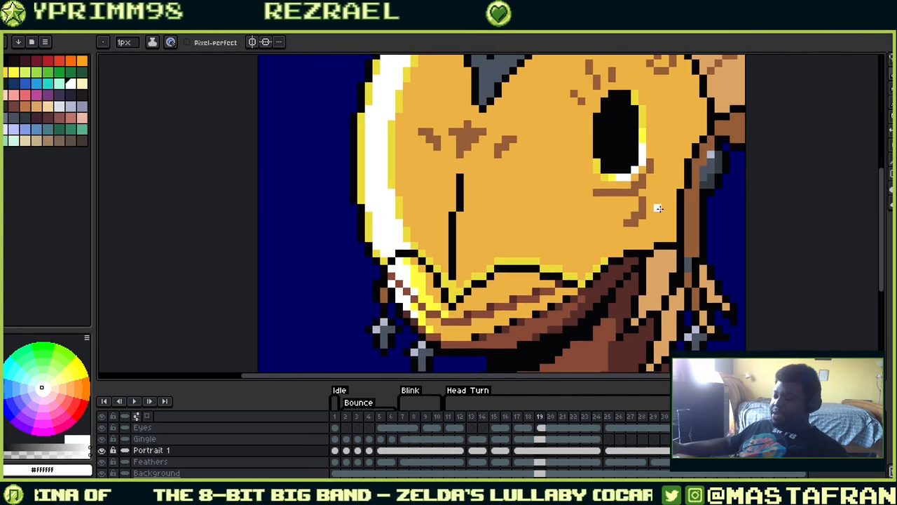
key("Right")
key("Right")
key("Right")
key("Right")
key("Right")
key("Right")
key("Right")
key("Right")
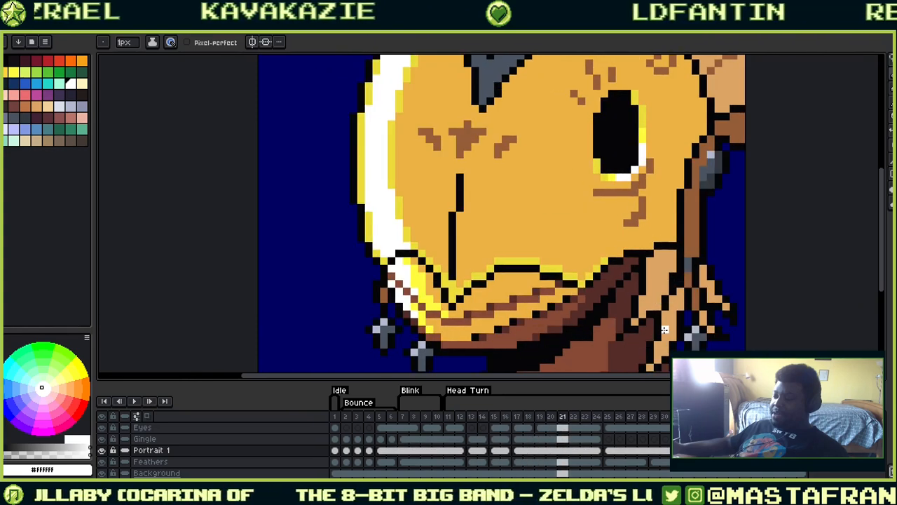
On frame 25's Gingle layer, with onion skinning on, paint a brown #945d38 strap with a black #060608 outline behind the cheek
key("alt+Up")
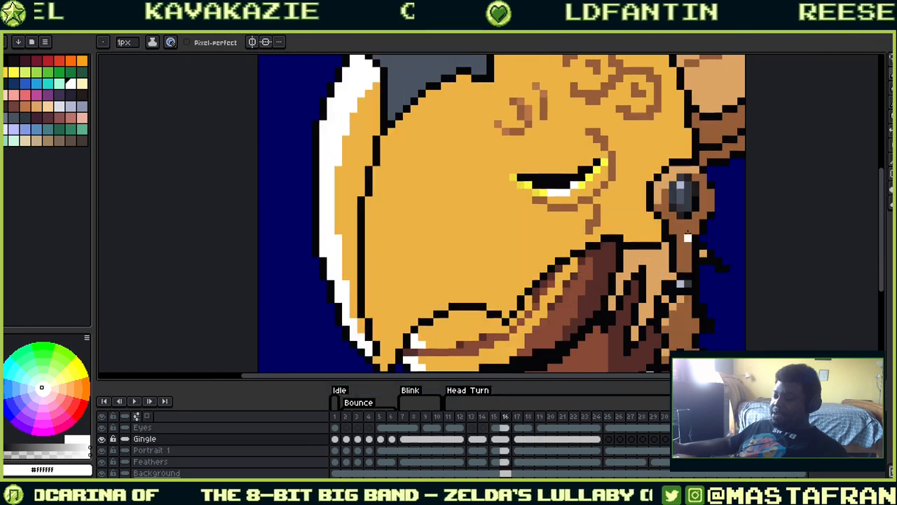
left_click(650, 207, "alt")
key("Right")
key("Right")
key("Right")
key("Right")
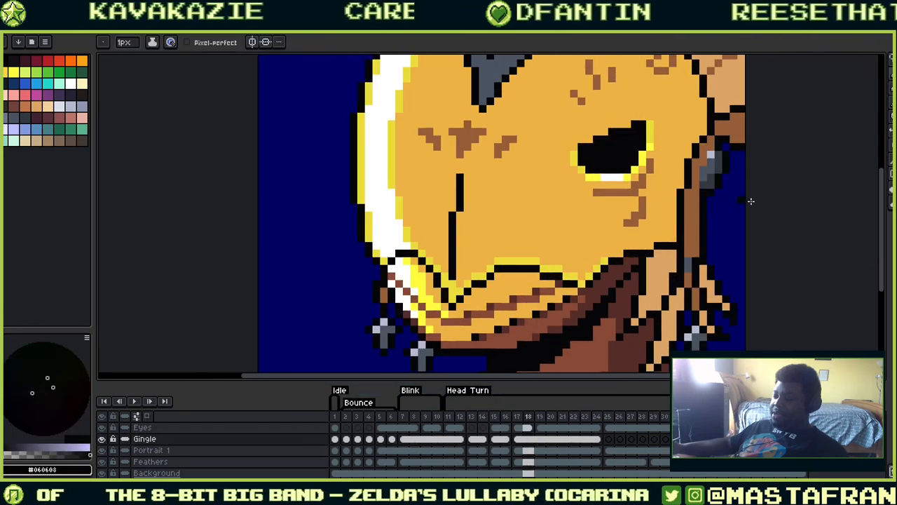
key("Right")
key("Right")
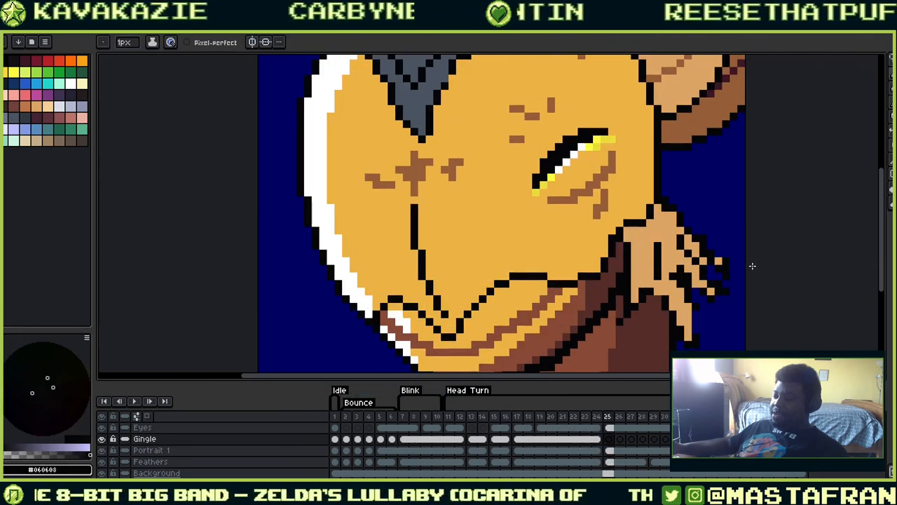
left_click(147, 416)
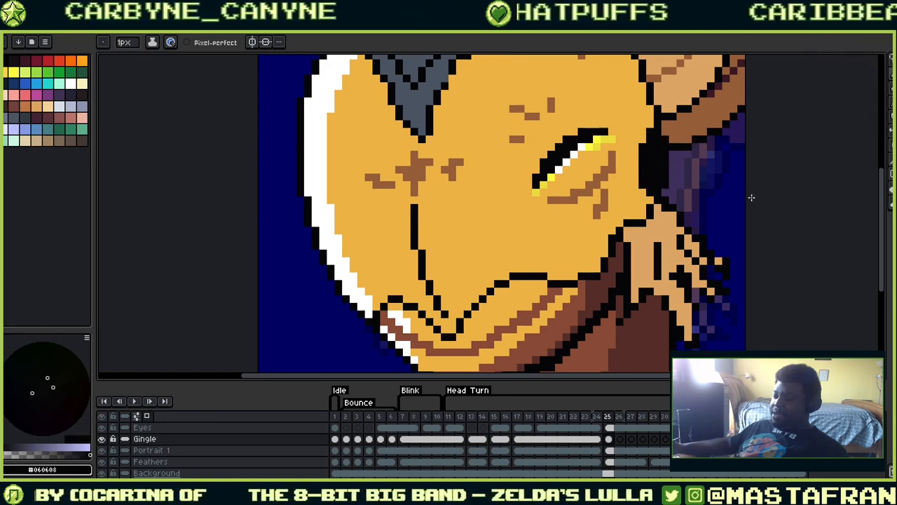
left_click(694, 214, "alt")
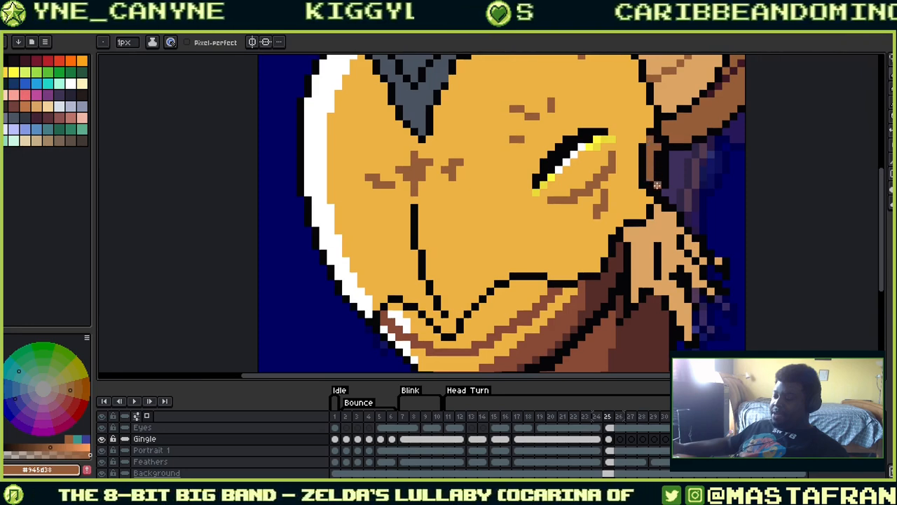
left_click_drag(702, 213, 689, 174)
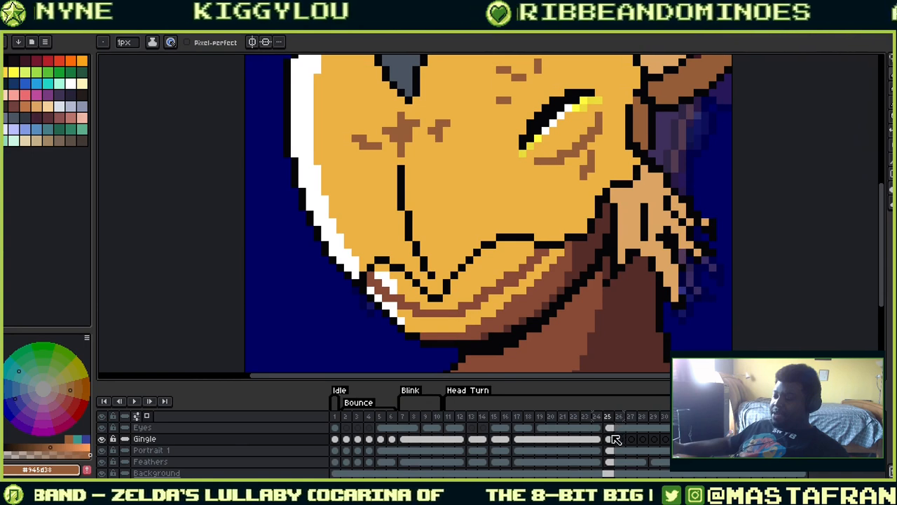
Extend frame 25's Gingle cel across the following Head Turn frames and play the animation to check it
left_click_drag(611, 442, 632, 439)
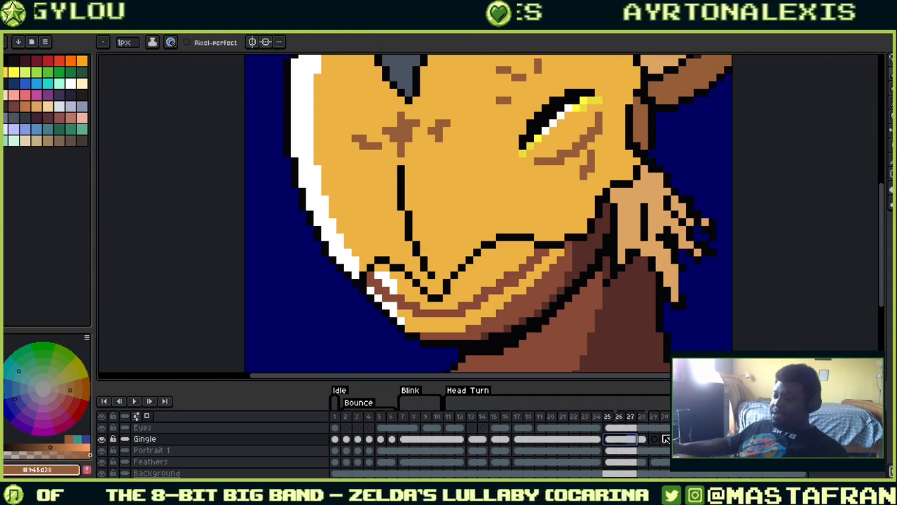
left_click_drag(612, 438, 733, 439)
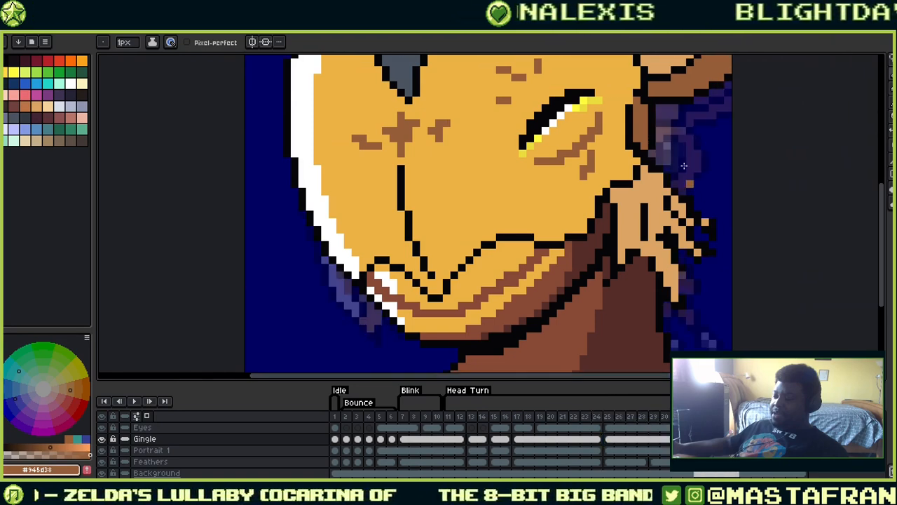
left_click_drag(676, 159, 594, 226)
scroll(594, 226, "down", 2)
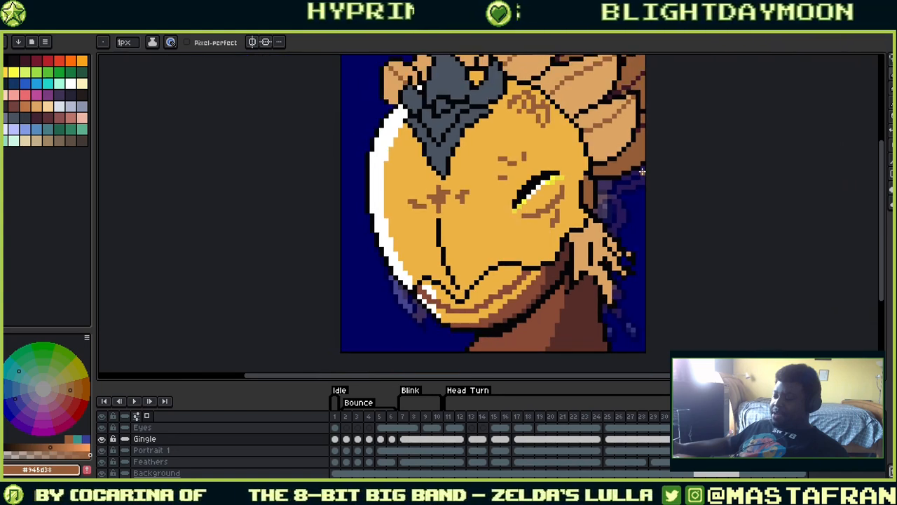
left_click(137, 401)
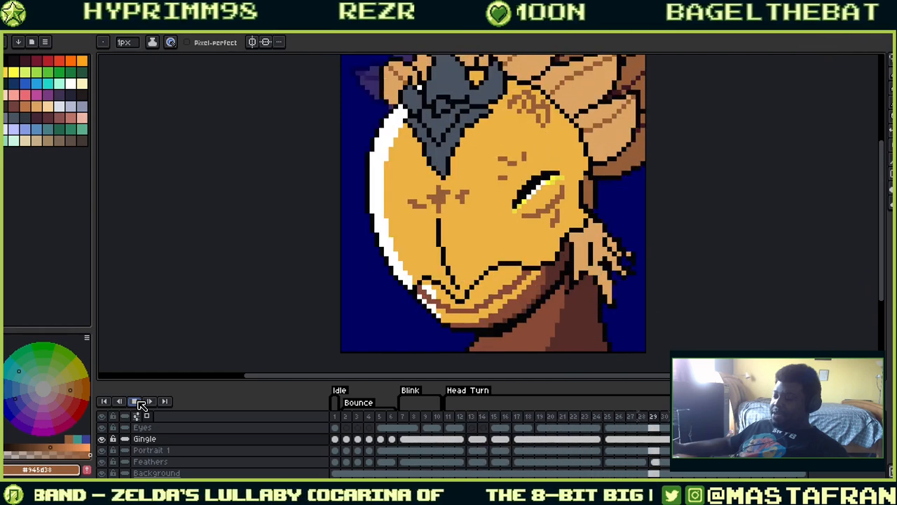
left_click(137, 401)
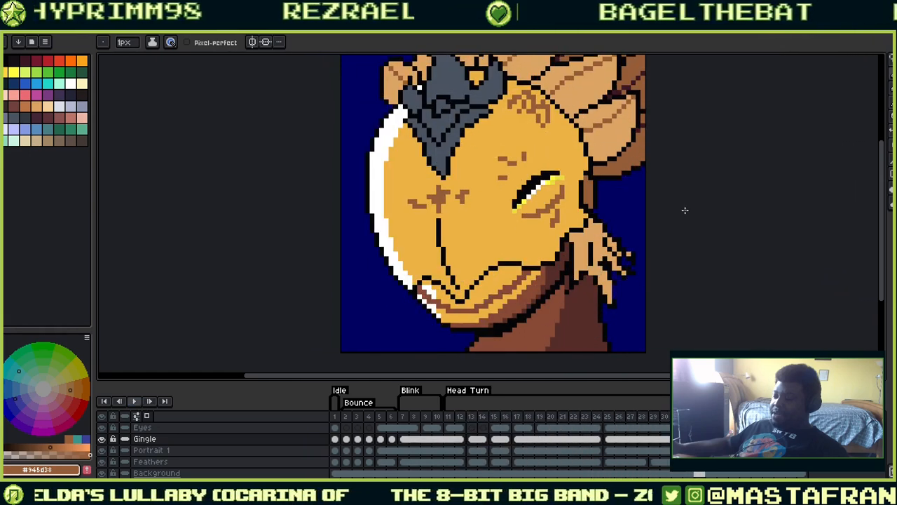
On frame 26, lengthen the strap's brown fill and black outline at its upper and lower ends
key("Left")
key("Left")
key("Left")
key("Left")
key("Left")
key("Left")
key("Left")
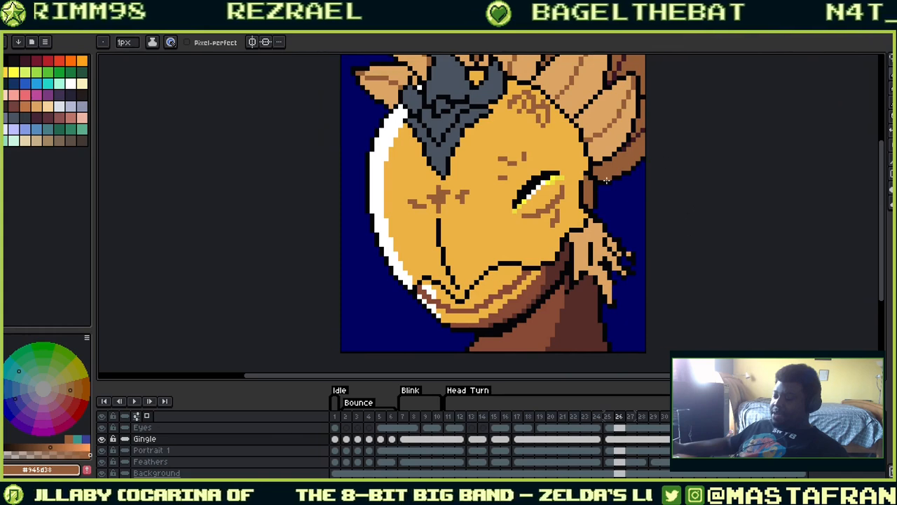
scroll(579, 185, "up", 3)
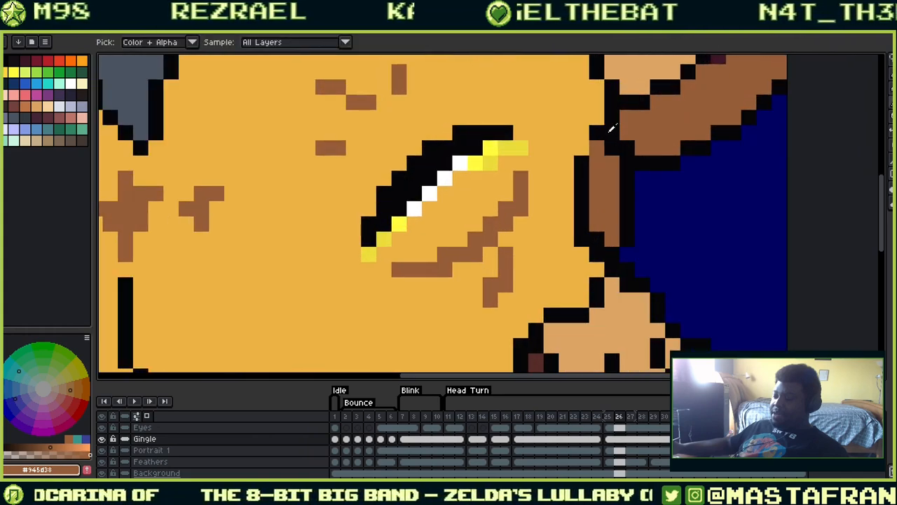
left_click(586, 150, "alt")
key("alt")
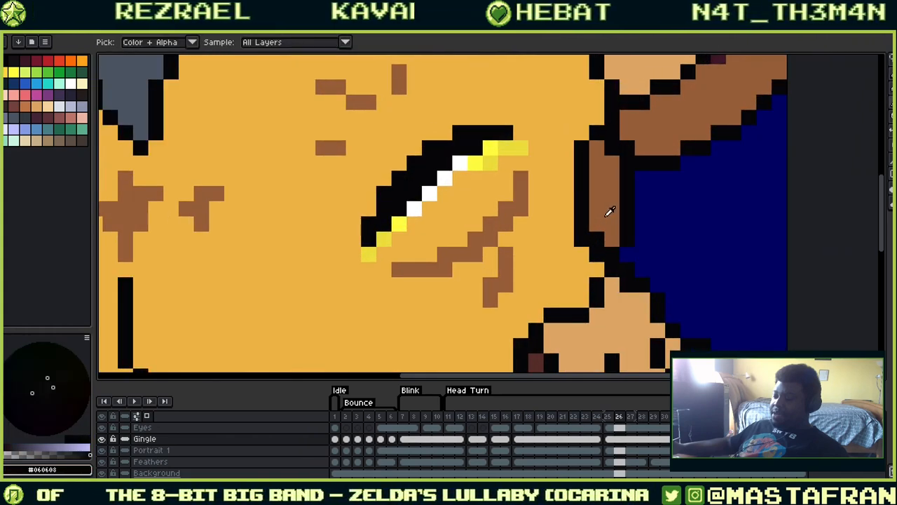
left_click(606, 214, "alt")
left_click(623, 249, "alt")
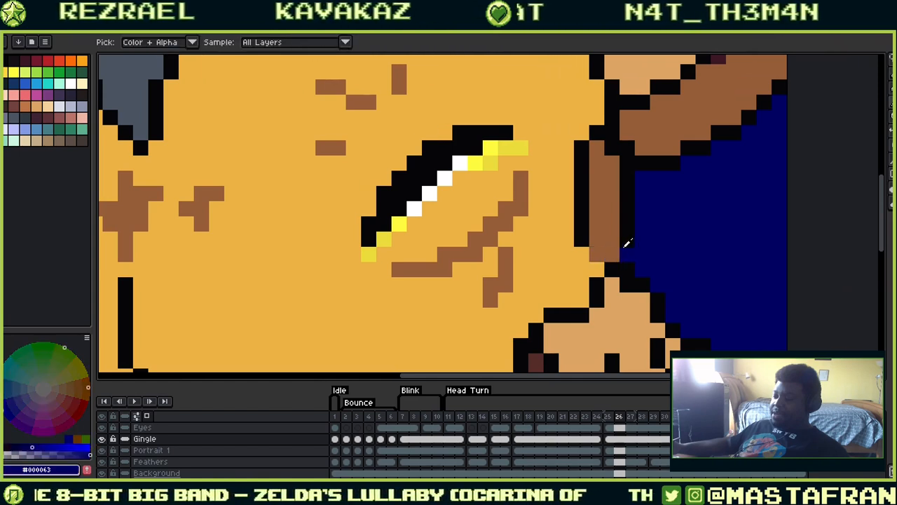
left_click(598, 269)
left_click(631, 227, "alt")
left_click(598, 269)
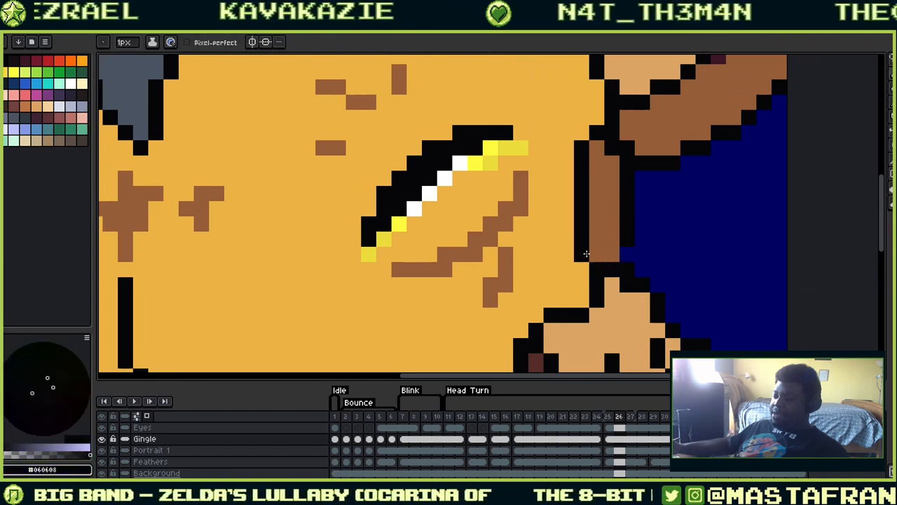
left_click_drag(652, 327, 648, 344)
Paint a grey #4a5462 metal stud on frame 25's strap using frame 24's stud colour, and outline it in black #060608
key("alt")
key("Left")
key("Left")
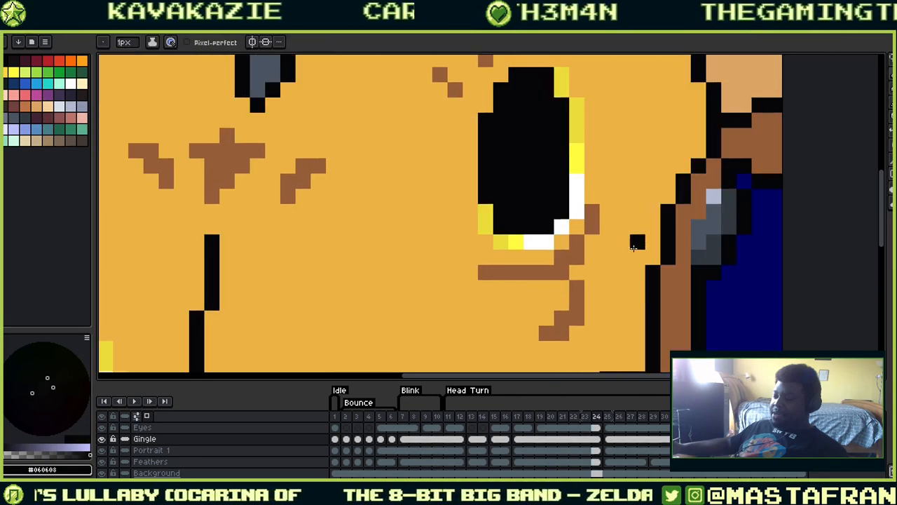
left_click(715, 219, "alt")
key("Right")
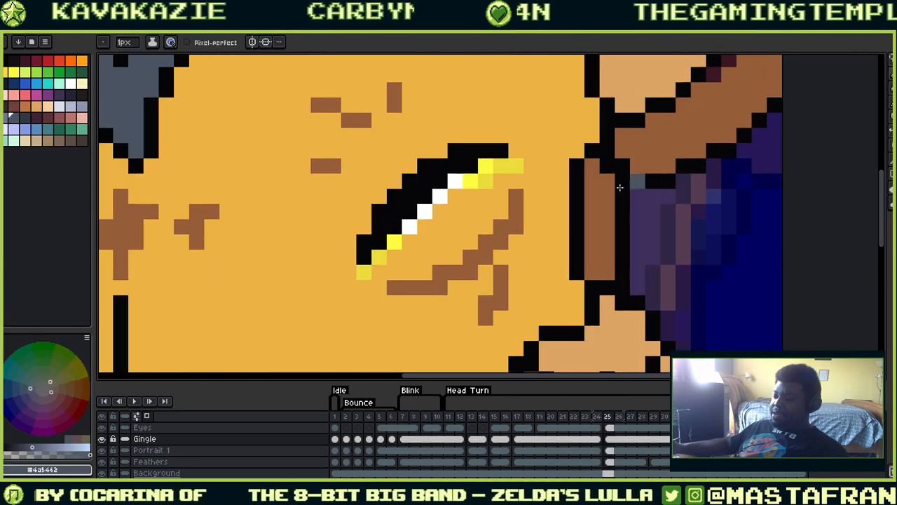
left_click_drag(607, 181, 607, 242)
mouse_move(621, 187)
left_mouse_down()
mouse_move(621, 243)
mouse_move(637, 175)
mouse_move(633, 259)
mouse_move(608, 257)
left_mouse_up()
left_click(631, 211, "alt")
left_click(623, 243, "alt")
left_click(636, 255, "alt")
left_click(682, 196)
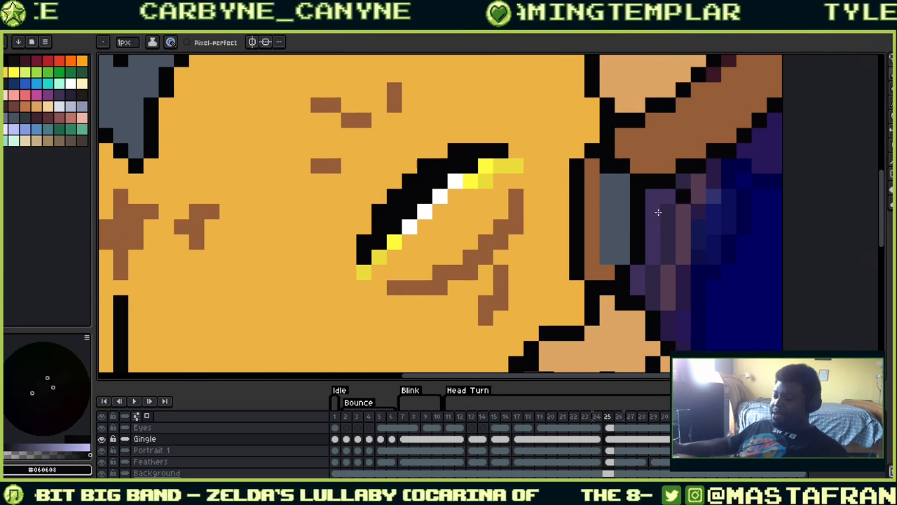
Add a pale #b3b9d1 highlight pixel to the upper corner of frame 25's stud and check it on the neighbouring frames
key("Left")
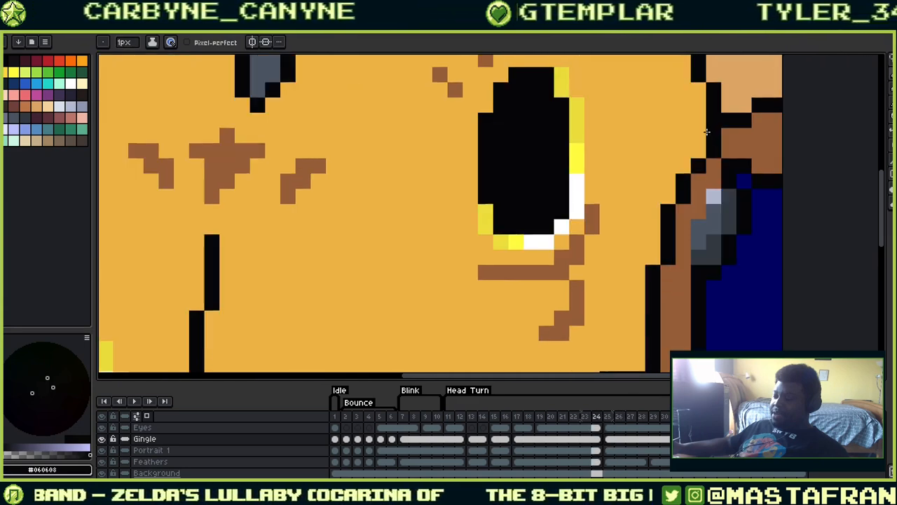
left_click(714, 194)
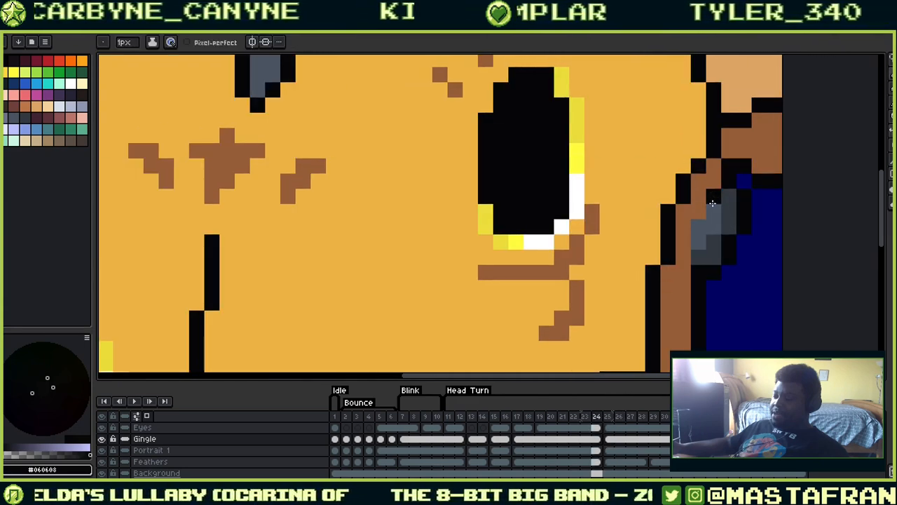
left_click(712, 195, "alt")
key("Right")
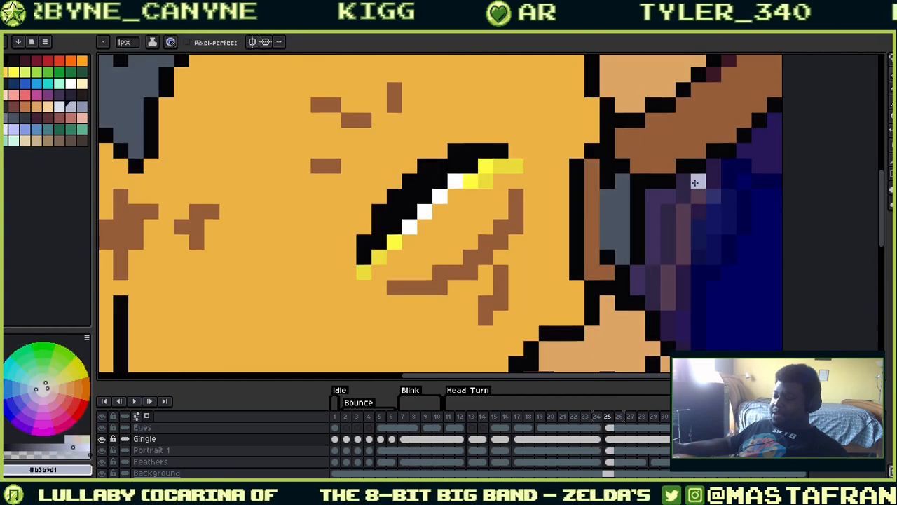
left_click(607, 181)
key("Left")
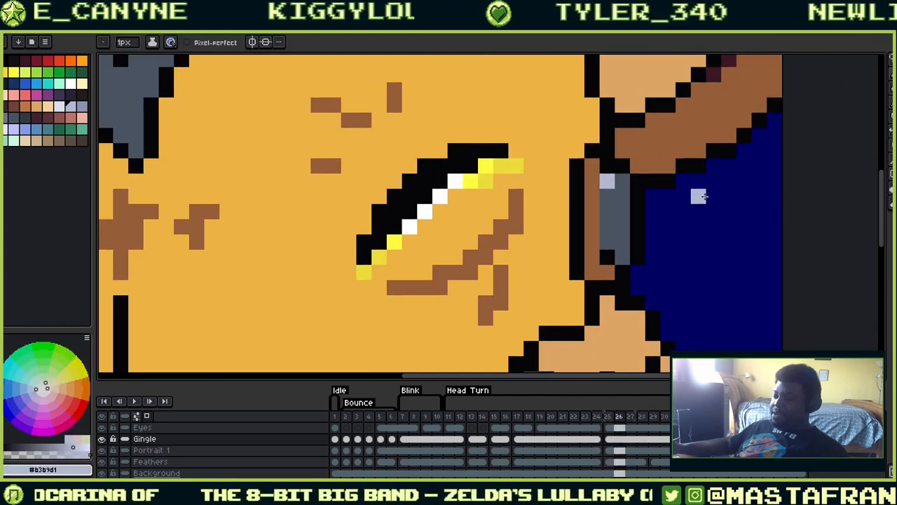
key("Right")
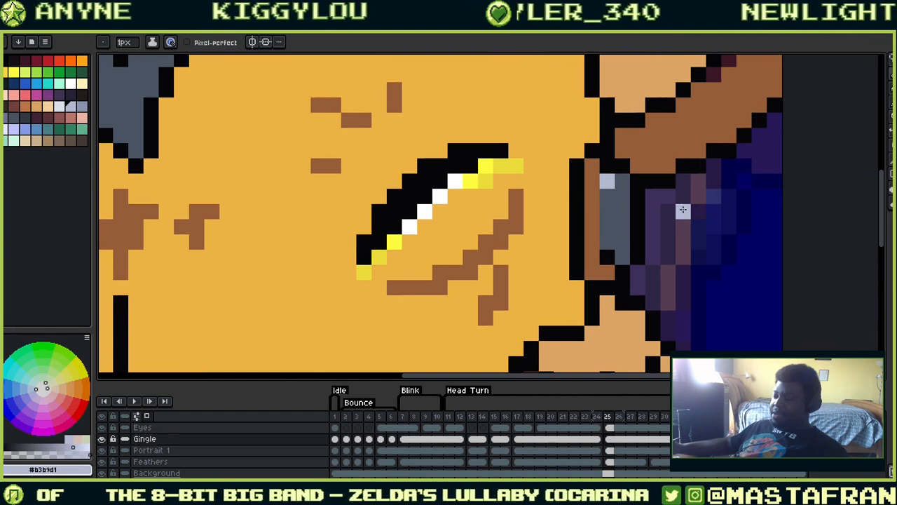
key("Right")
key("Right")
key("Right")
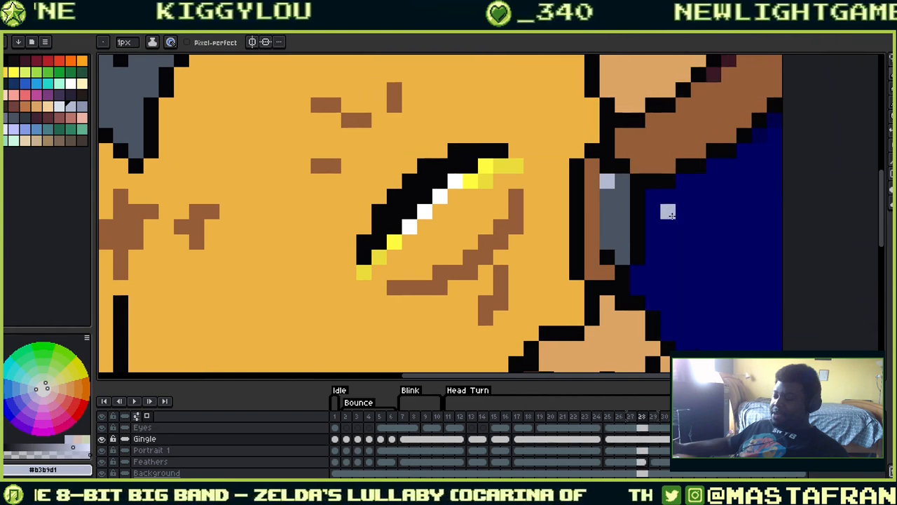
Shade the outer edge of frame 25's stud with dark grey #333941 sampled from frame 24
key("Left")
key("Left")
key("Left")
key("Left")
left_click(713, 244, "alt")
key("Right")
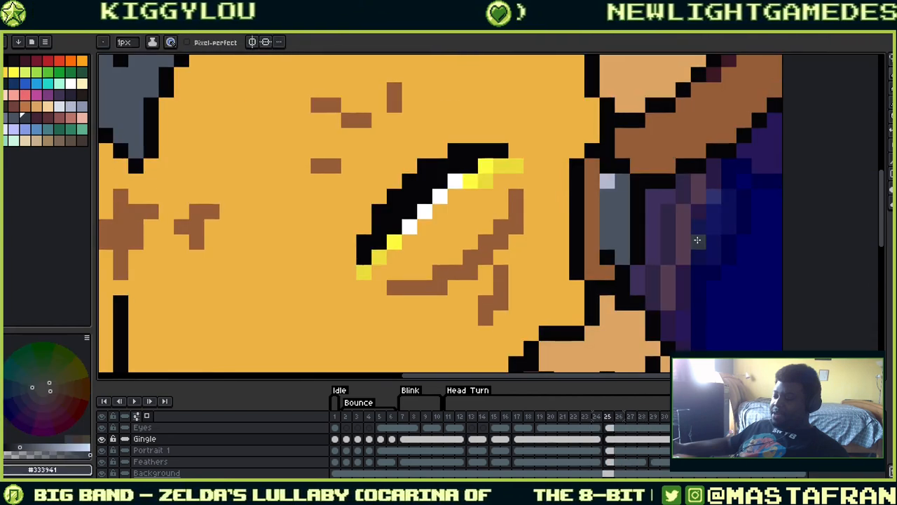
left_click_drag(623, 258, 623, 180)
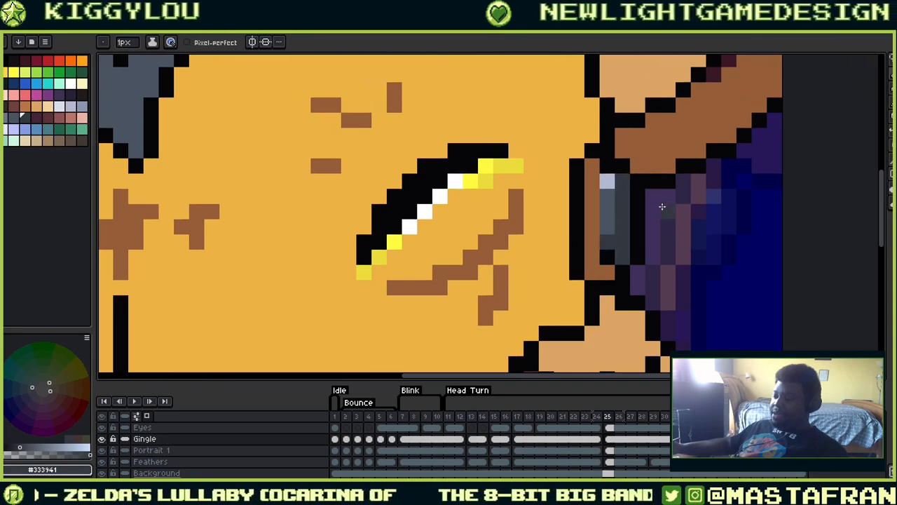
left_click(616, 225, "alt")
left_click_drag(647, 239, 684, 240)
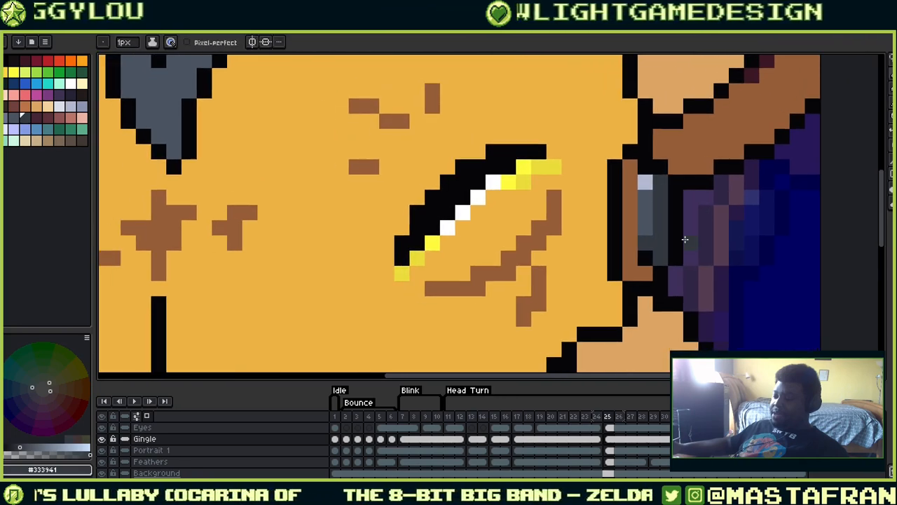
On frame 29, extend the strap in brown #945d38 downward from the cheek over the feathers toward the neck
scroll(687, 152, "down", 3)
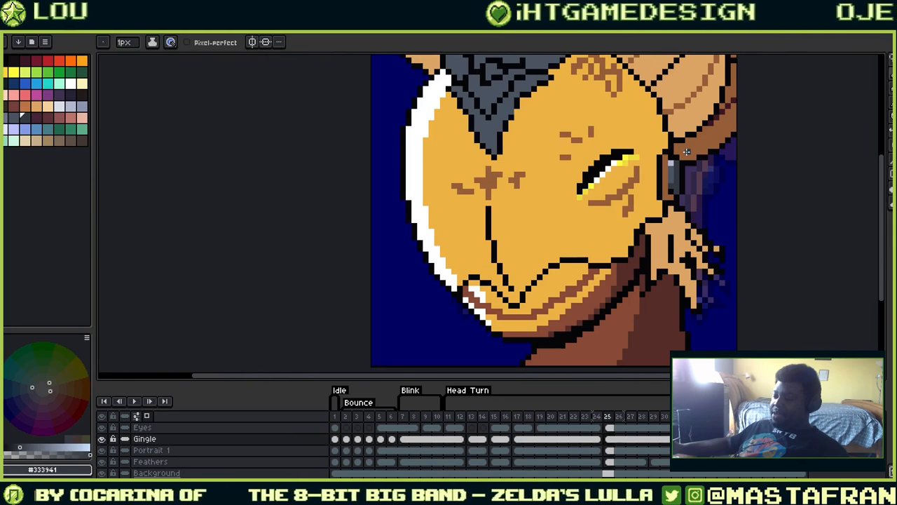
scroll(686, 152, "down", 1)
scroll(687, 152, "up", 1)
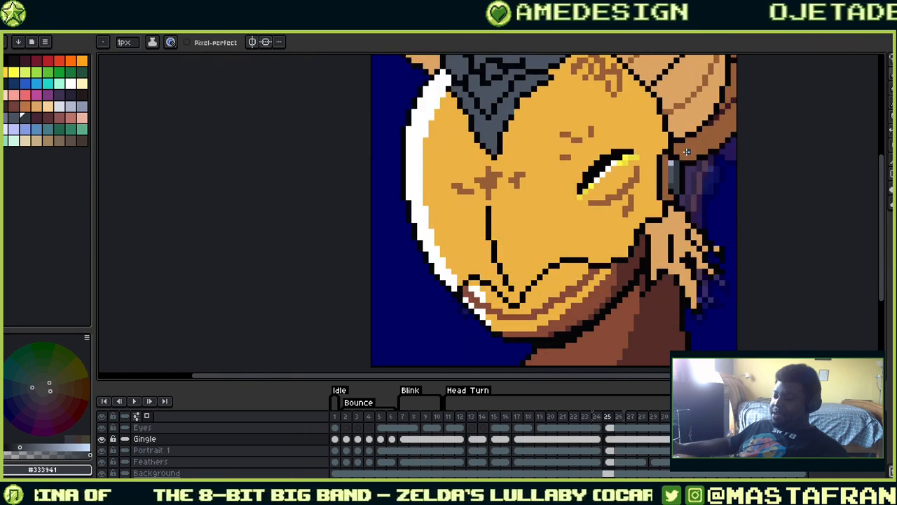
scroll(687, 152, "down", 1)
scroll(686, 152, "up", 1)
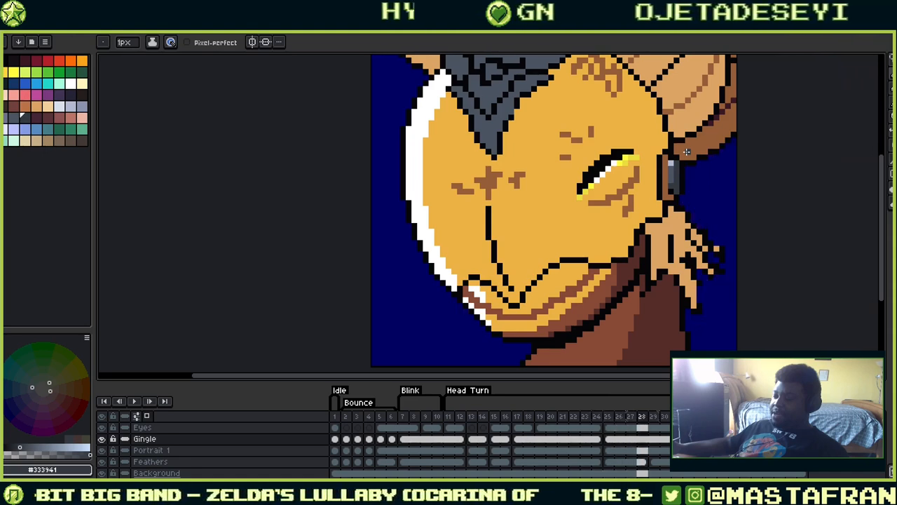
left_click(654, 438)
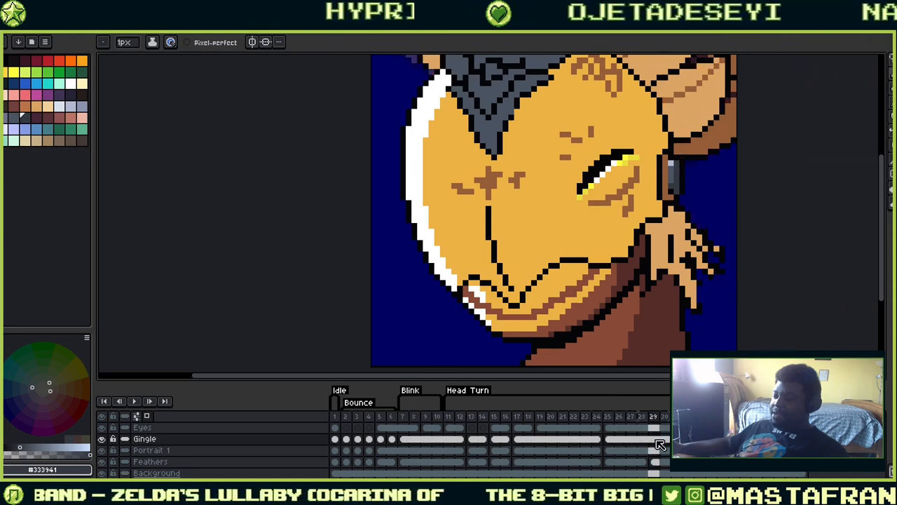
left_click(673, 206, "alt")
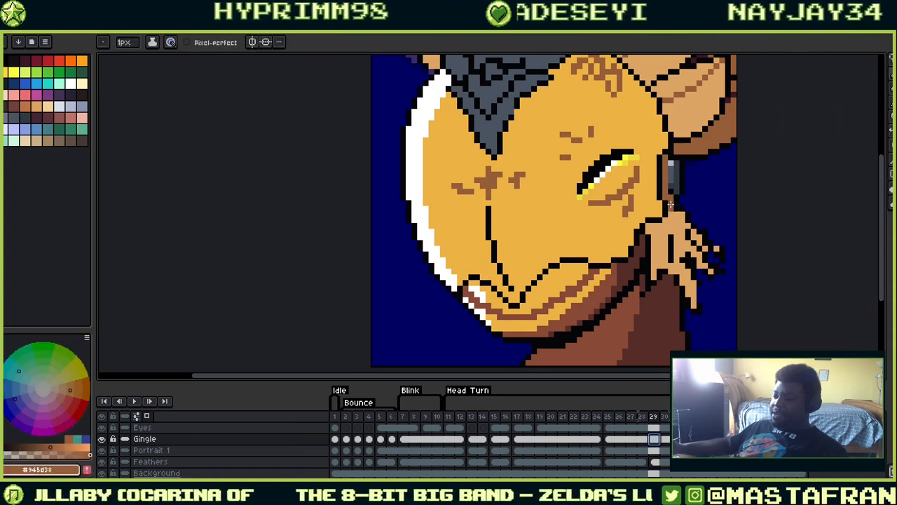
left_click_drag(670, 211, 666, 290)
key("ctrl+z")
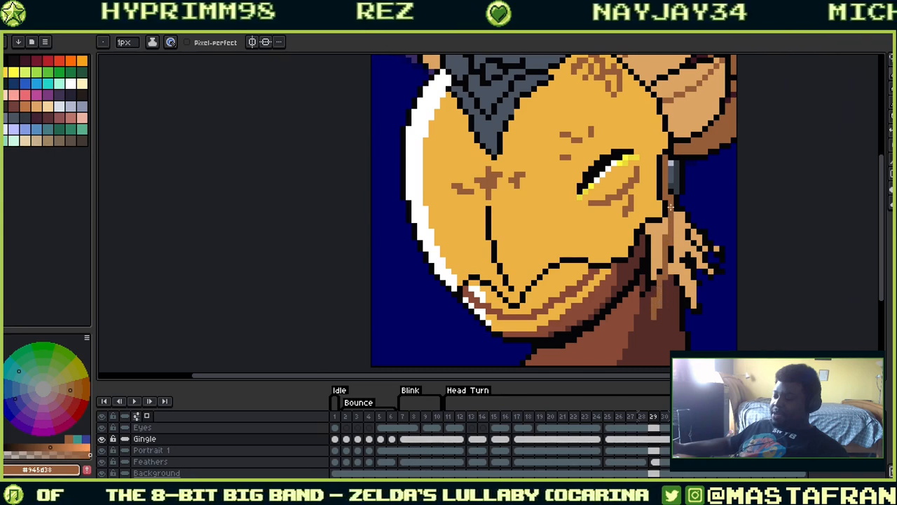
Outline the strap's new lower section in black #060608 and compare it across the neighbouring frames
left_click(662, 219, "alt")
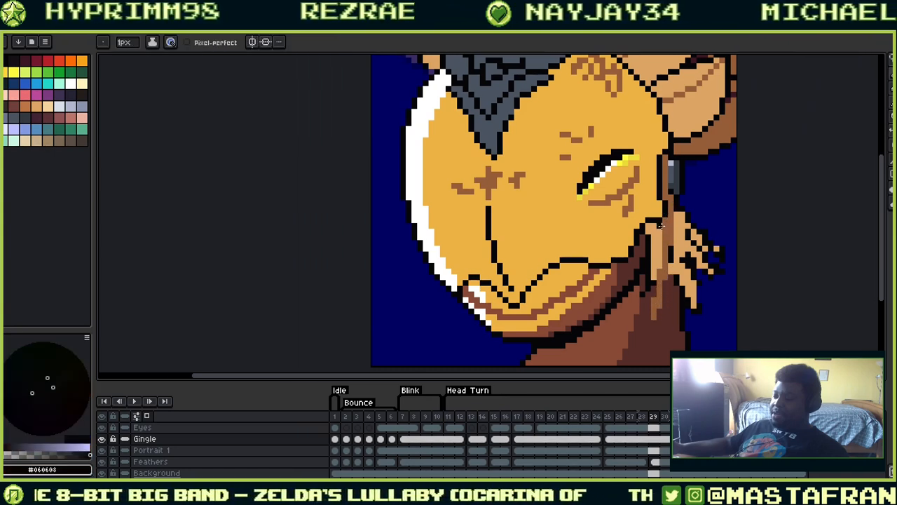
left_click_drag(660, 222, 652, 308)
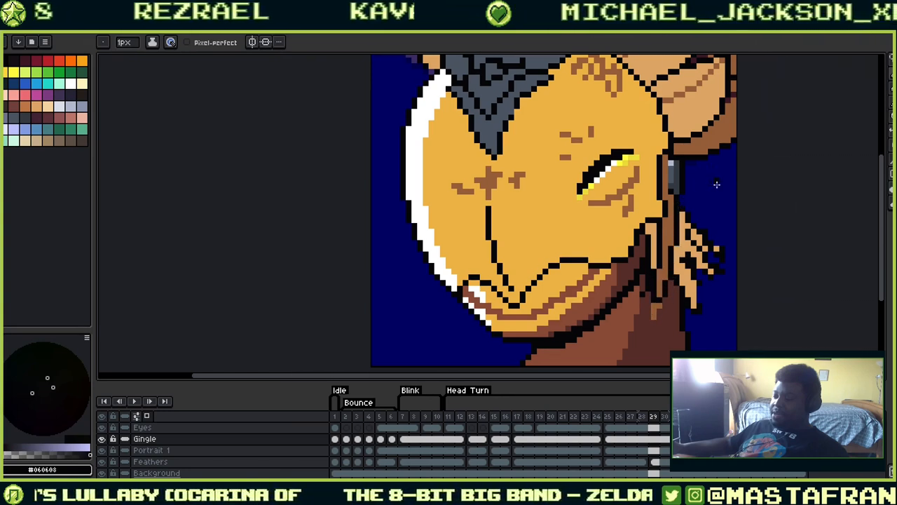
key("Right")
key("Left")
key("Left")
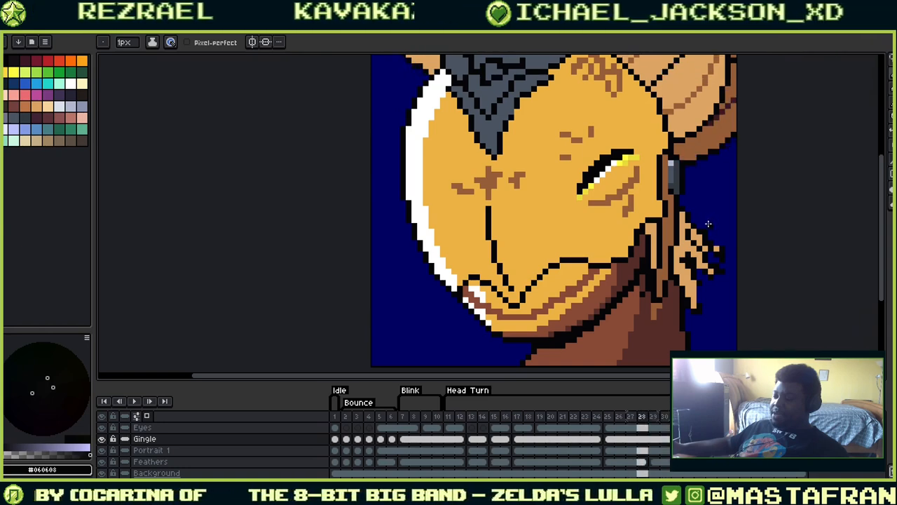
key("Left")
key("Left")
key("Left")
key("Right")
key("Right")
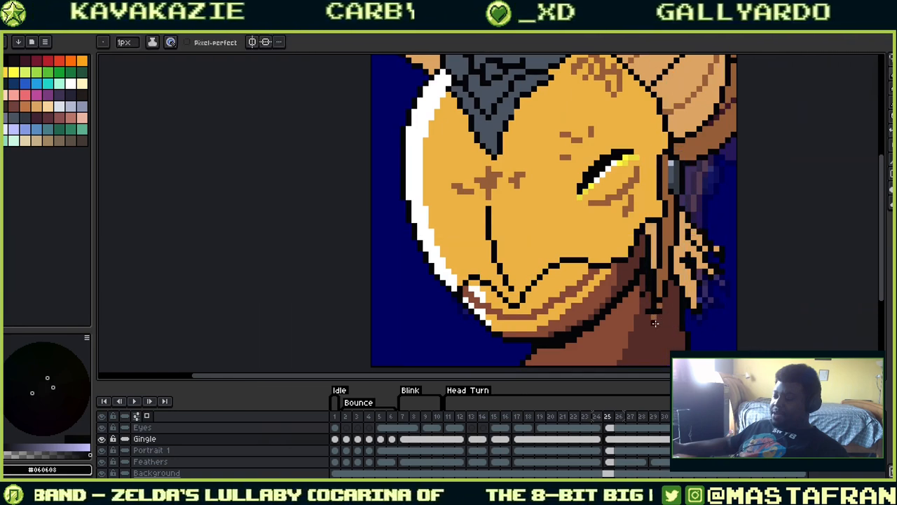
On frame 25, add a black-outlined grey #4a5462 metal charm with a pale #b3b9d1 highlight at the strap's lower tip, using frame 24's grey
key("alt")
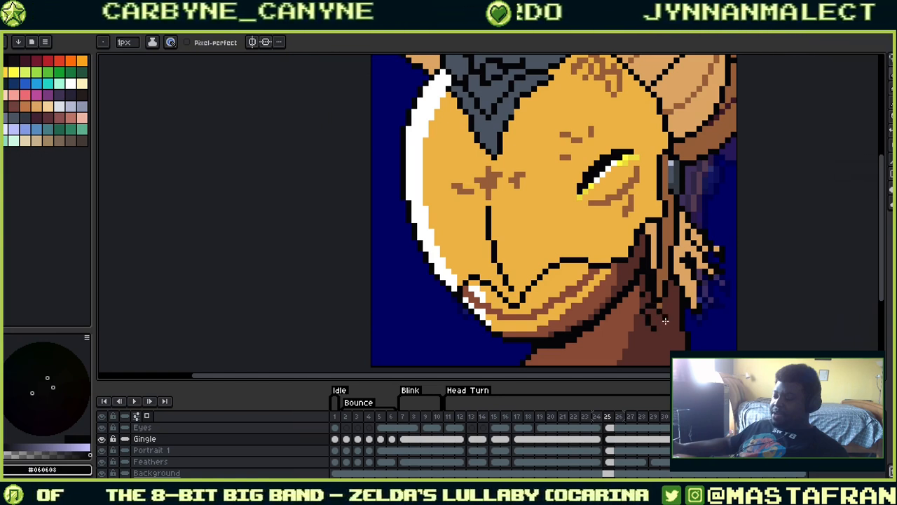
key("ctrl+z")
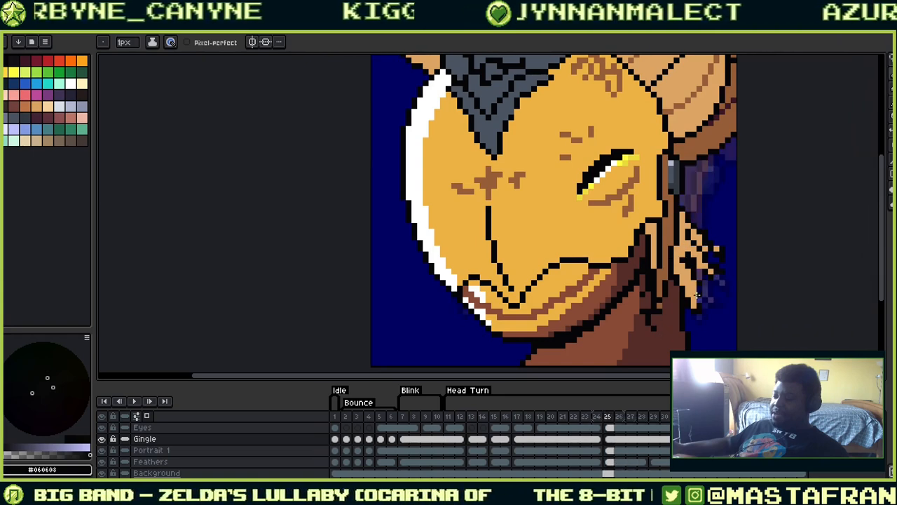
key("Left")
key("alt")
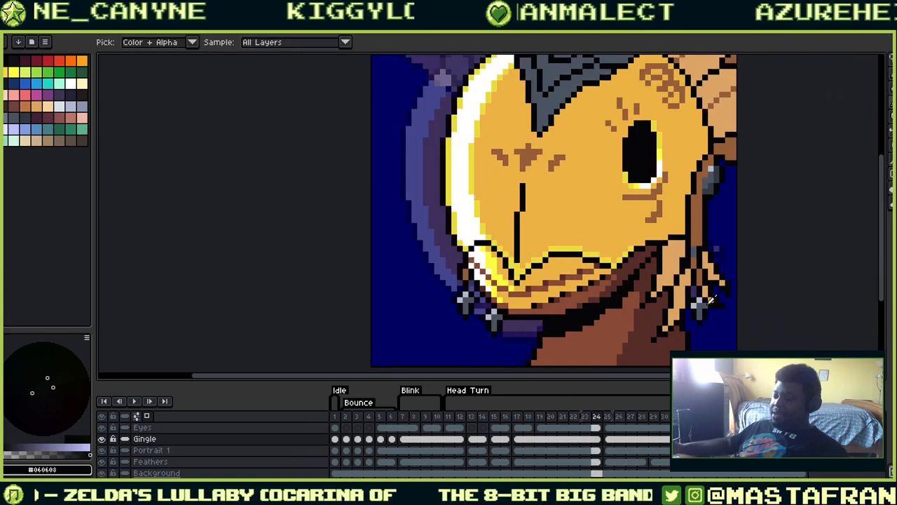
left_click(701, 302, "alt")
key("Right")
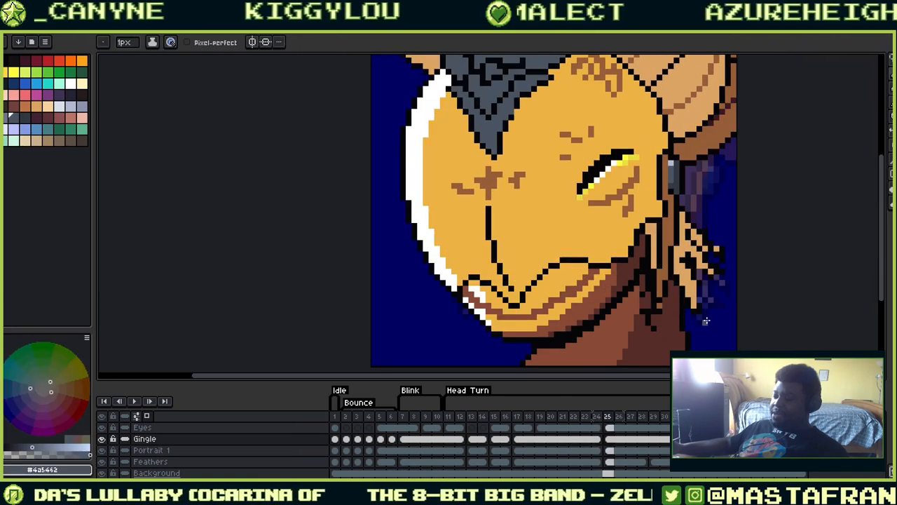
left_click(651, 319, "alt")
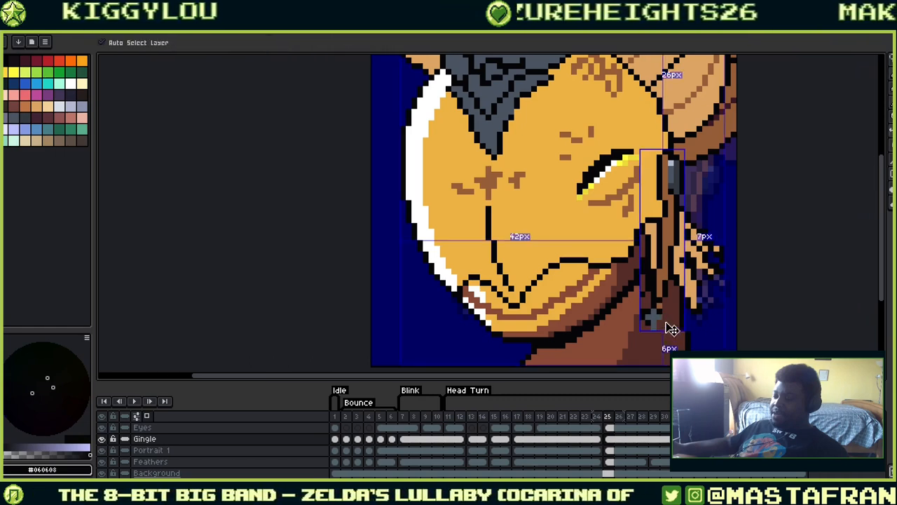
key("ctrl+z")
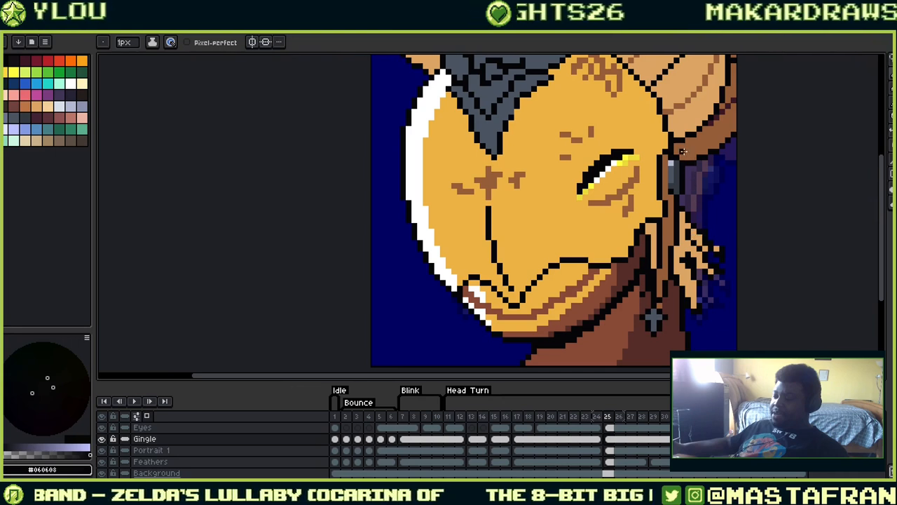
left_click(647, 316, "alt")
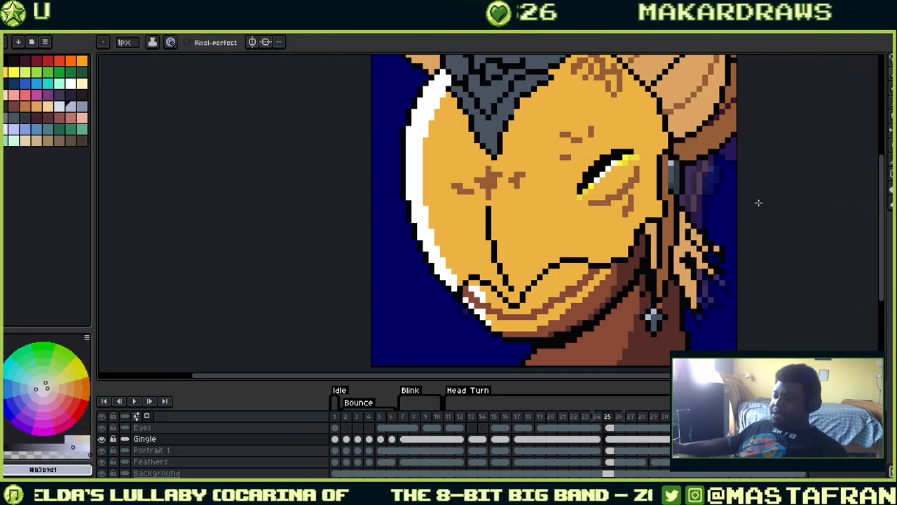
Darken the strap's outline beside the feathers with #060608 and add a small grey #4a5462 metal band using frame 24's band colour
left_click(668, 276, "alt")
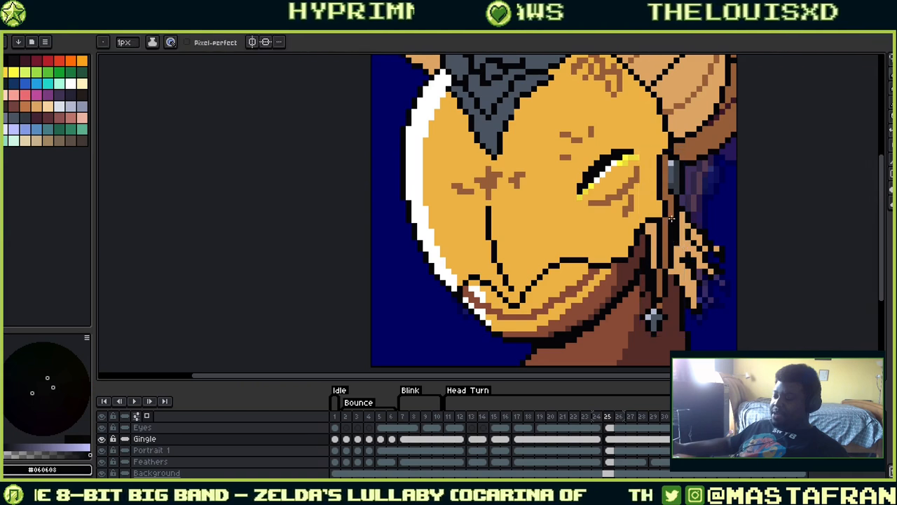
key("Left")
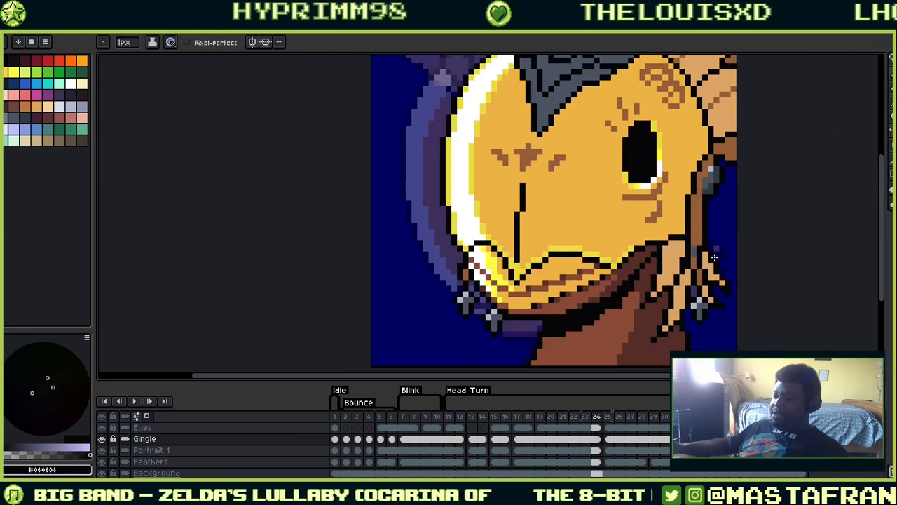
left_click(699, 247, "alt")
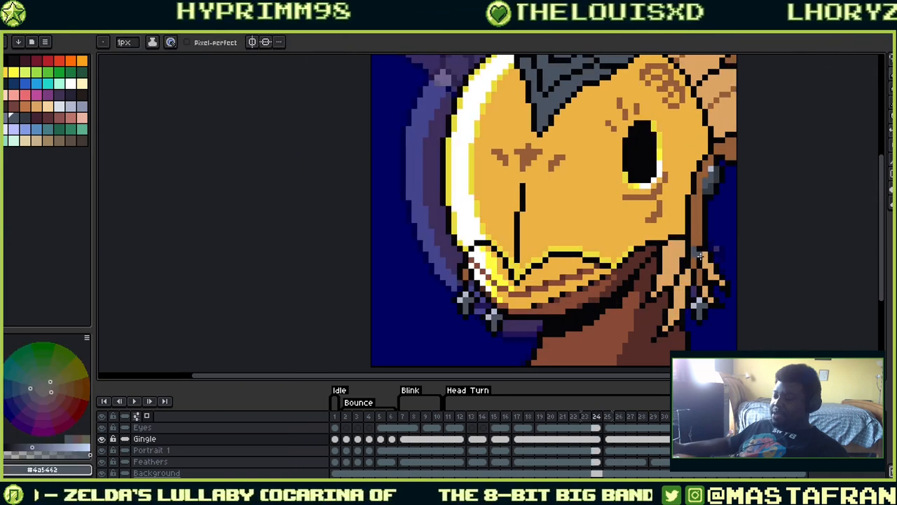
key("Right")
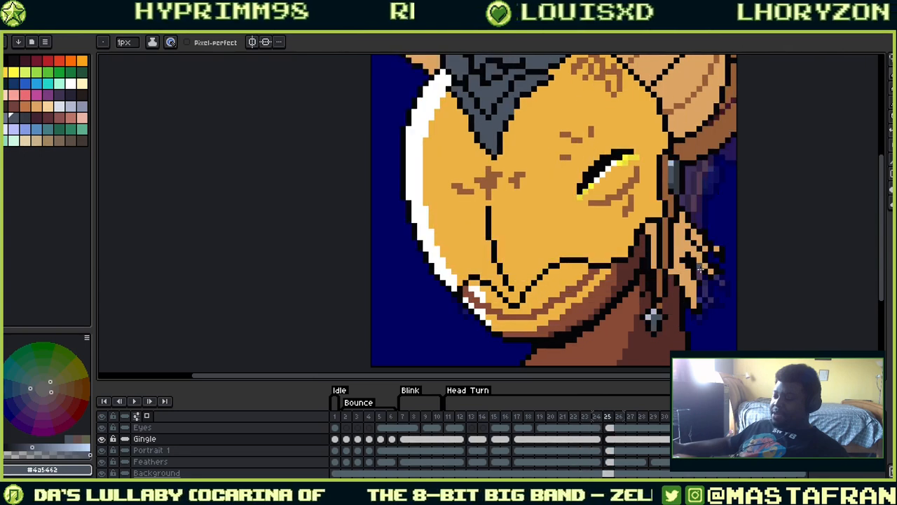
left_click(664, 272, "alt")
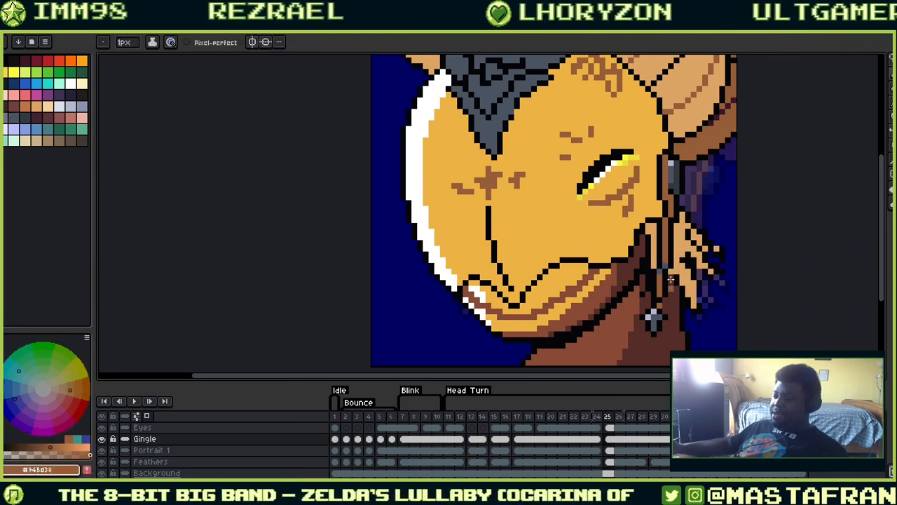
Reshape frame 25's strap around the metal band, alternating brown #945d38 fill with black #060608 outline pixels
left_click(668, 222, "alt")
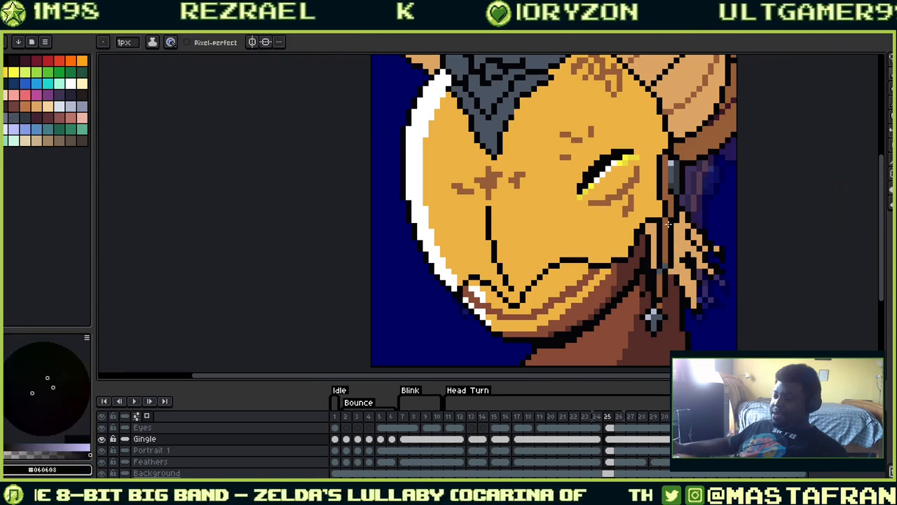
left_click(663, 283, "alt")
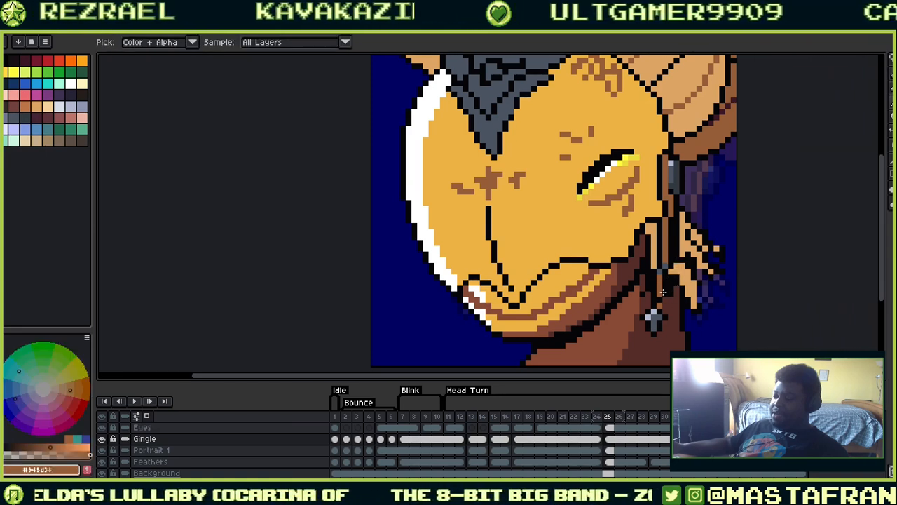
left_click(674, 284, "alt")
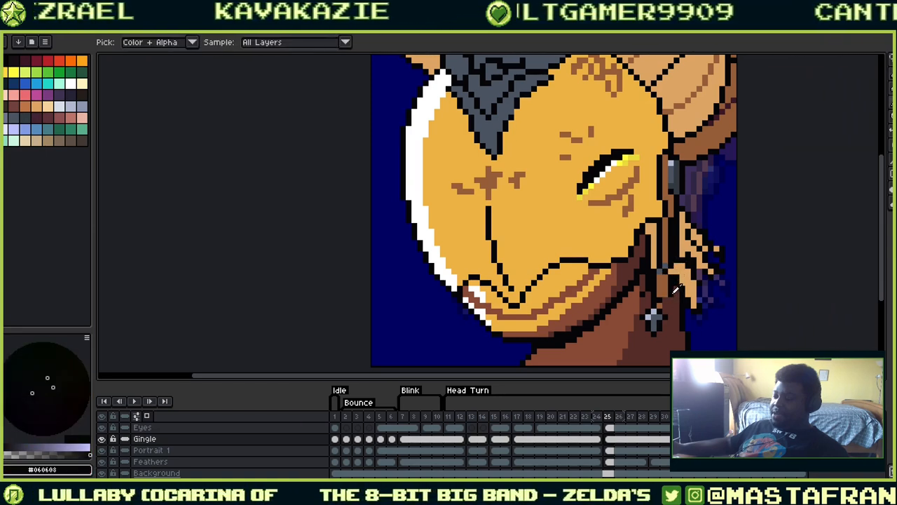
left_click(670, 256, "alt")
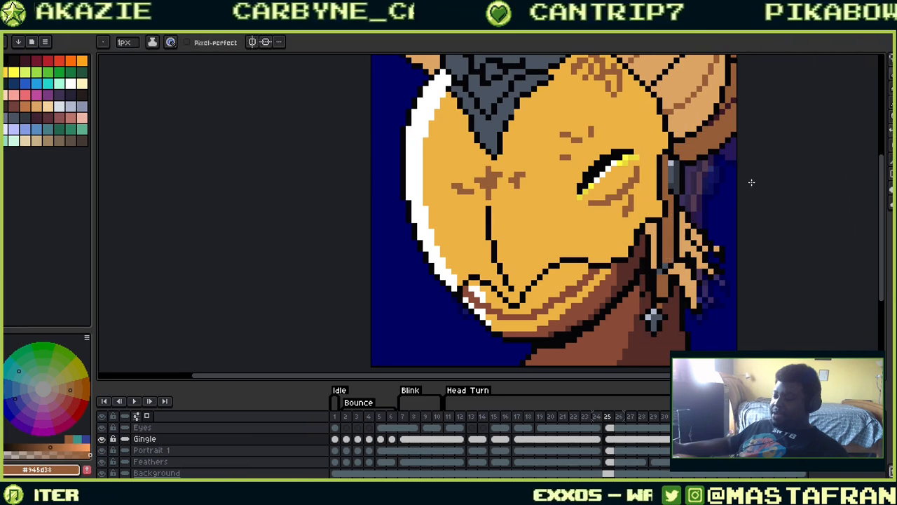
key("ctrl")
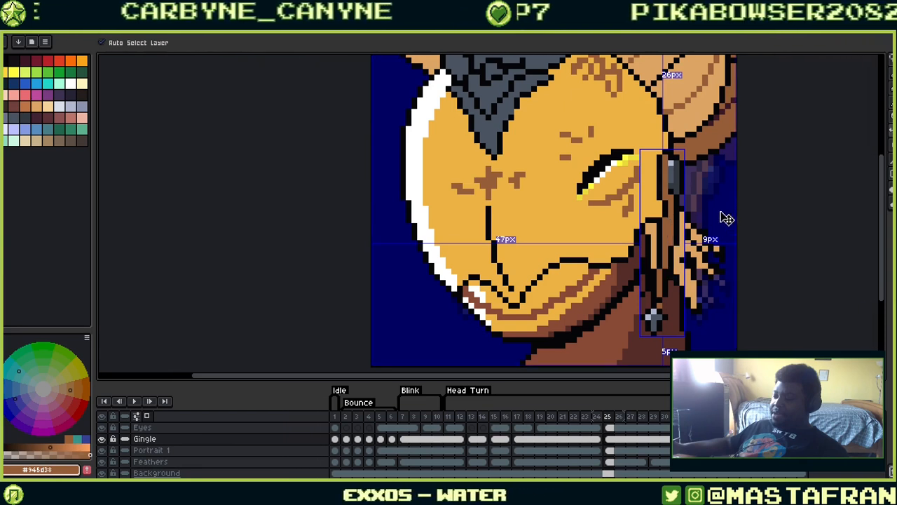
key("ctrl+d")
key("b")
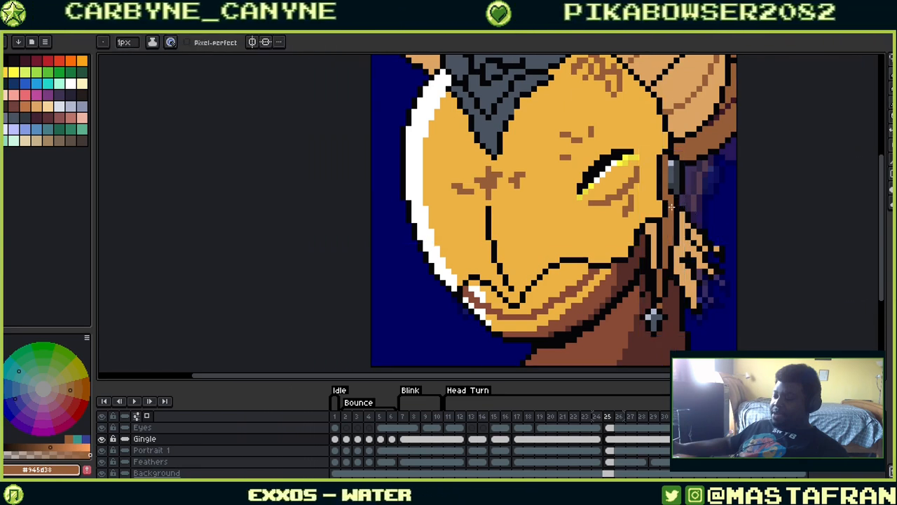
left_click(669, 238, "alt")
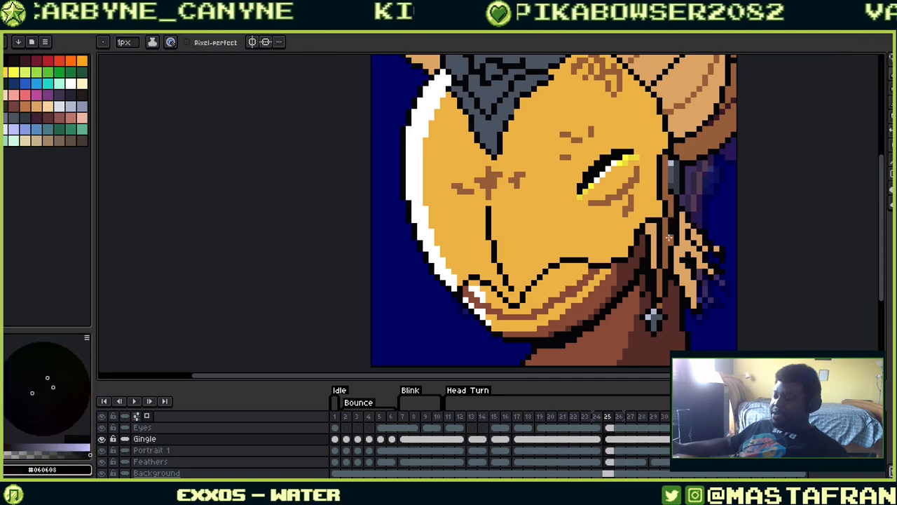
Rework the strap's metal band in grey #4a5462 with a black #060608 outline and compare it with the next frame
left_click(653, 313, "alt")
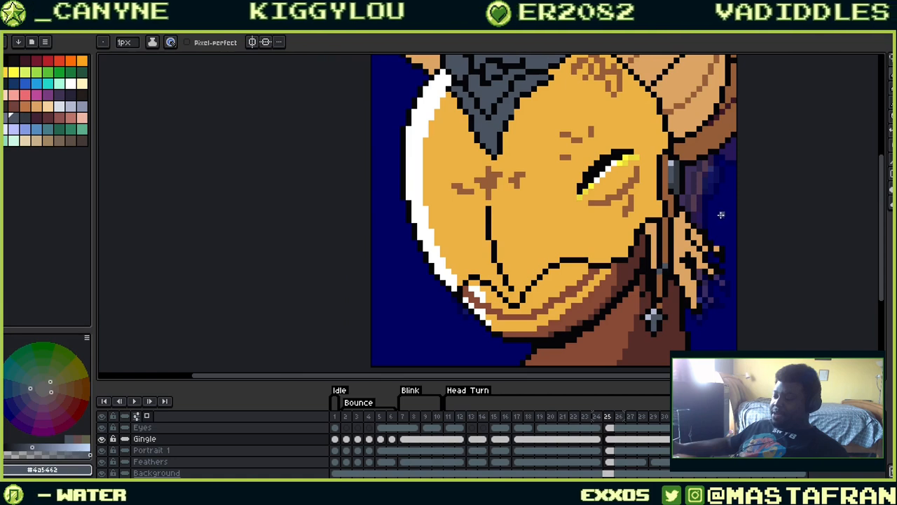
left_click(671, 269, "alt")
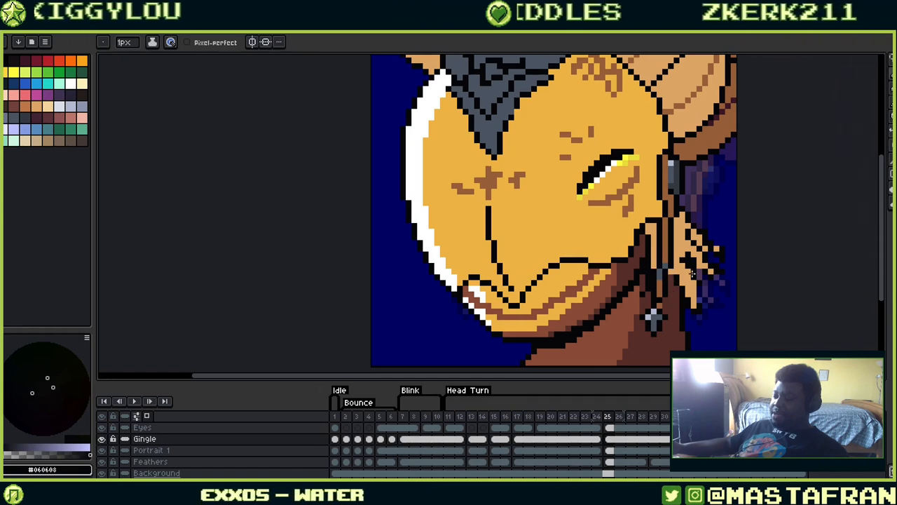
key("Right")
key("Left")
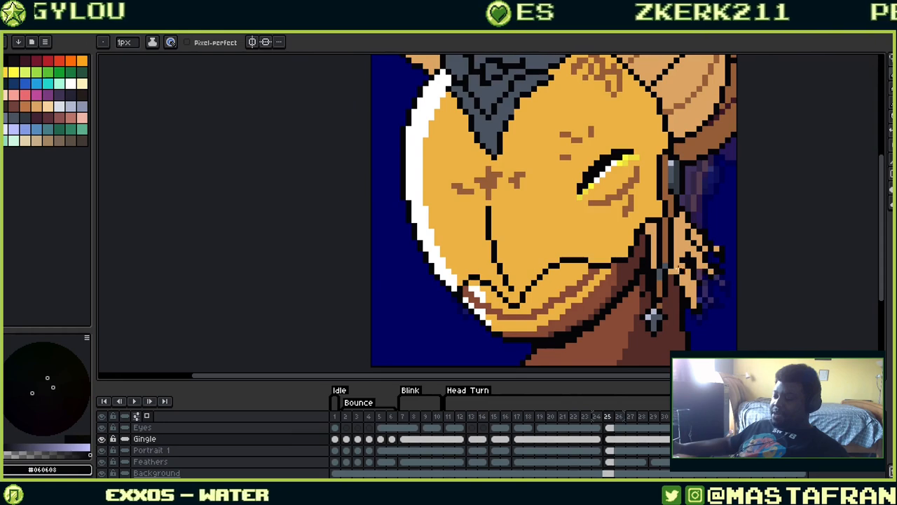
Add a pale #b3b9d1 highlight to the strap's metal band using the earlier profile frame's band colour, and play the animation
key("Return")
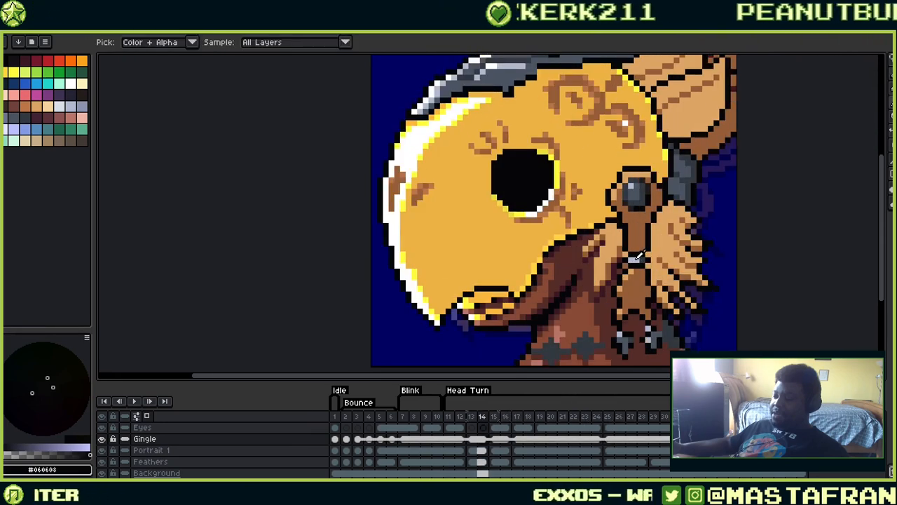
left_click(635, 260, "alt")
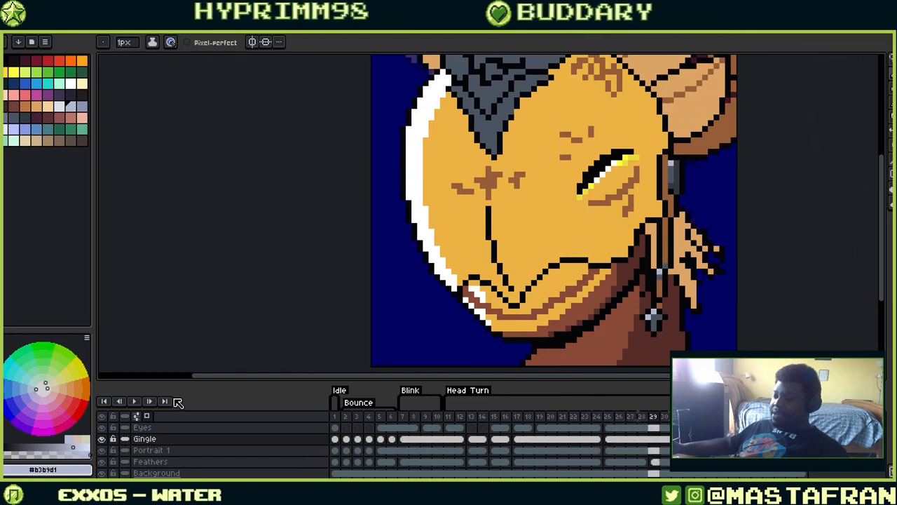
left_click(134, 401)
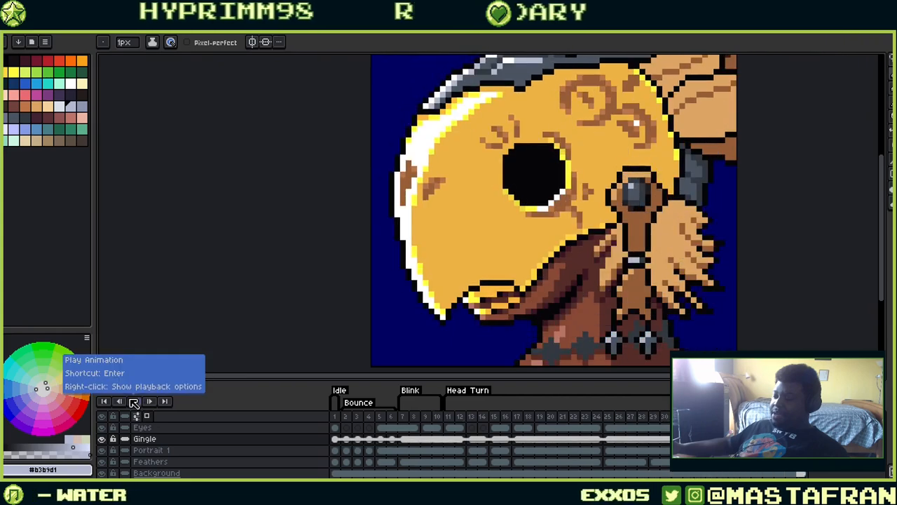
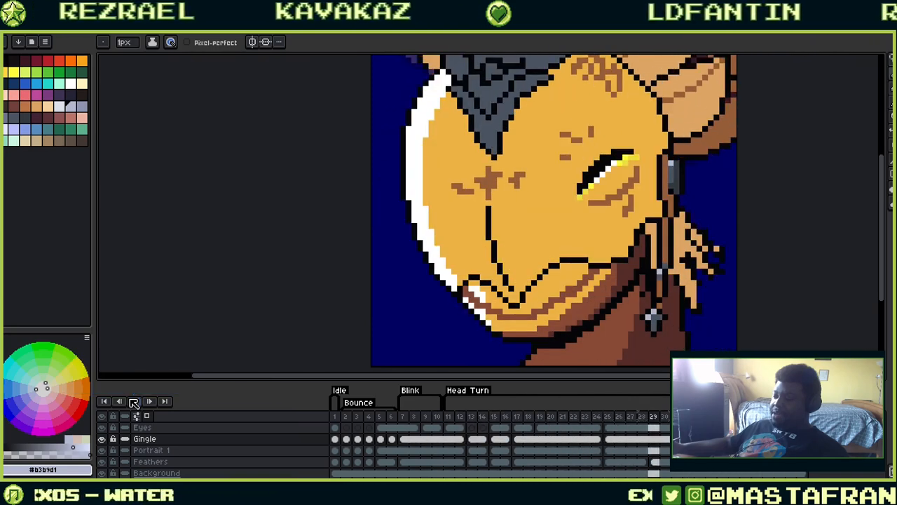
Make the Gingle layer's cel at frame 28 independent of its linked neighbours and select it
right_click(663, 447)
left_click(610, 439)
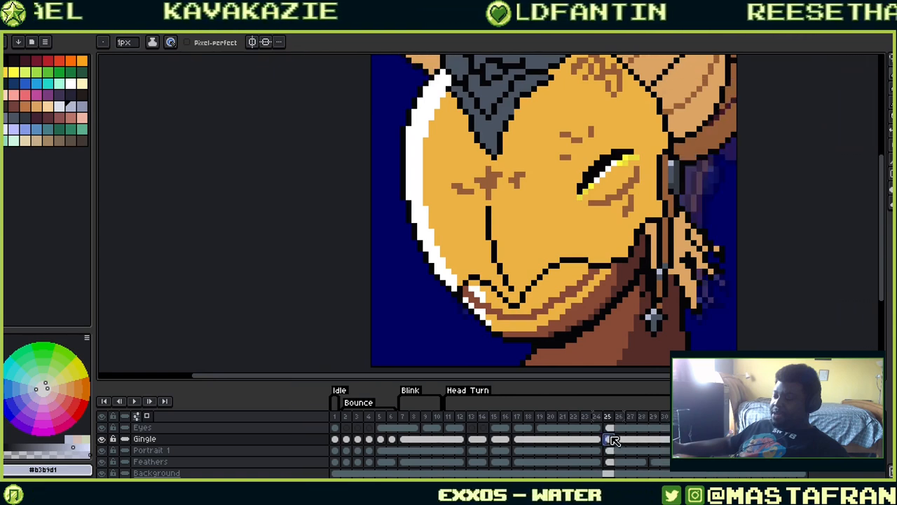
right_click(609, 439)
left_click(626, 458)
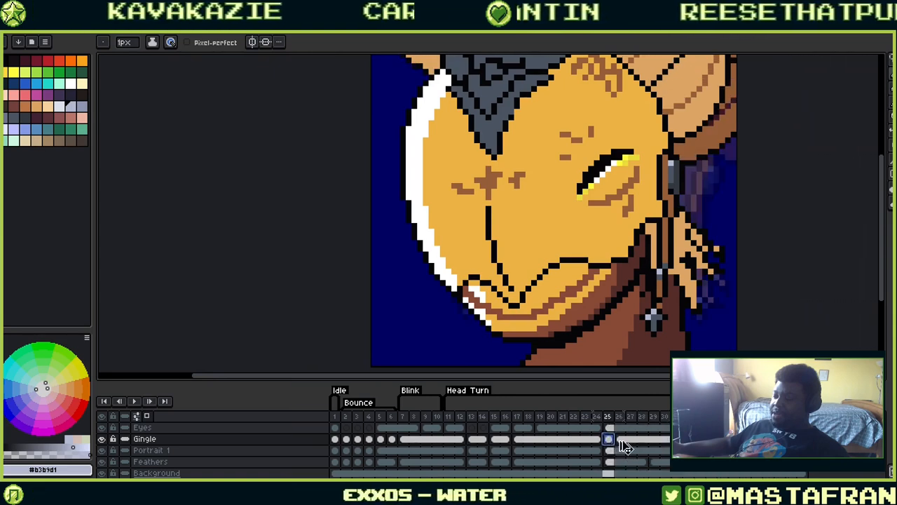
left_click(635, 439)
left_click(642, 439)
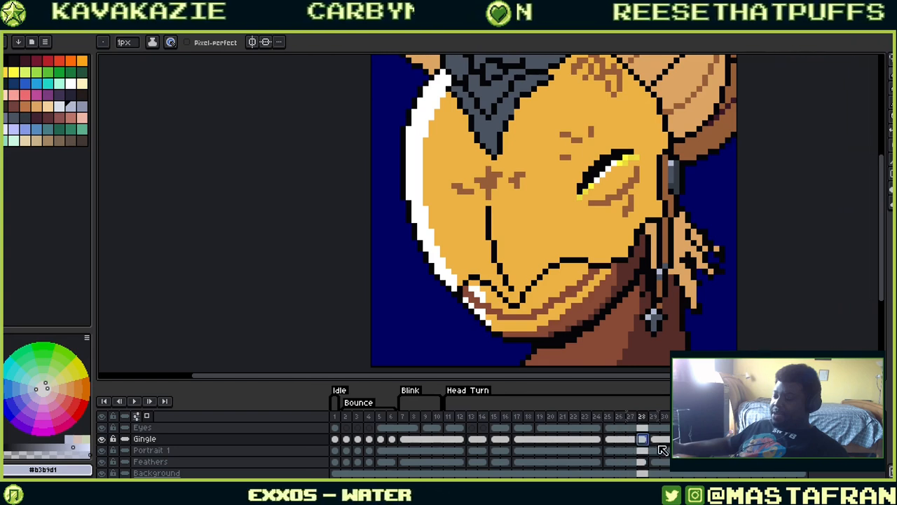
In frame 28, select the lower end of the hanging earring and shift its charm outward under the feather tuft
key("m")
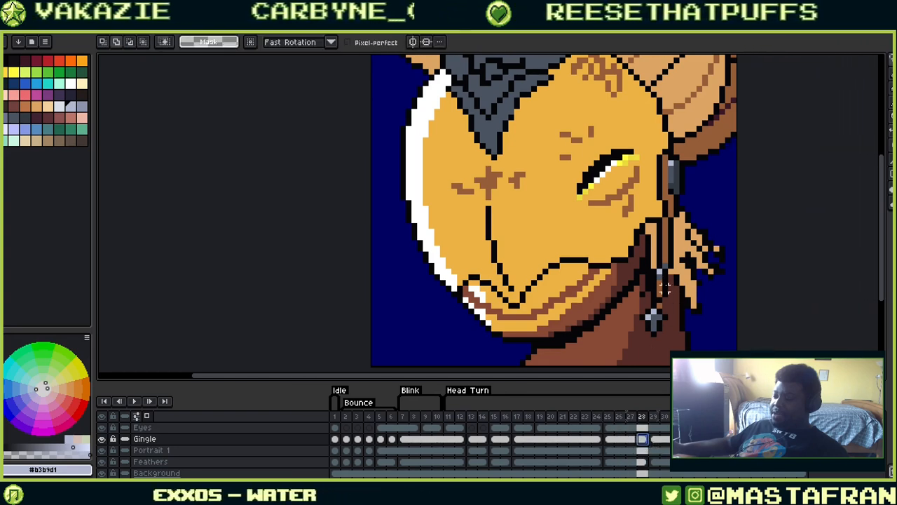
mouse_move(630, 322)
left_mouse_down()
mouse_move(697, 298)
mouse_move(684, 300)
left_mouse_up()
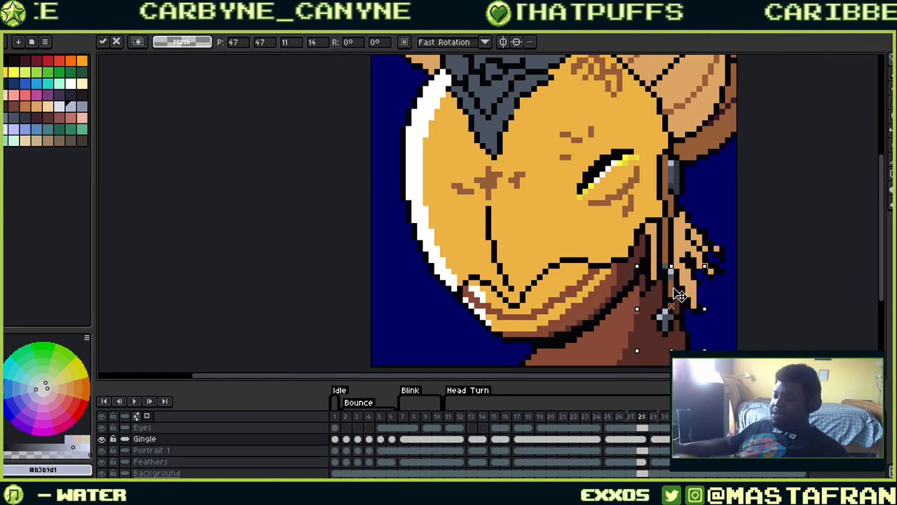
mouse_move(712, 266)
left_mouse_down()
mouse_move(725, 248)
mouse_move(718, 225)
left_mouse_up()
left_click_drag(685, 303, 691, 309)
key("ctrl+d")
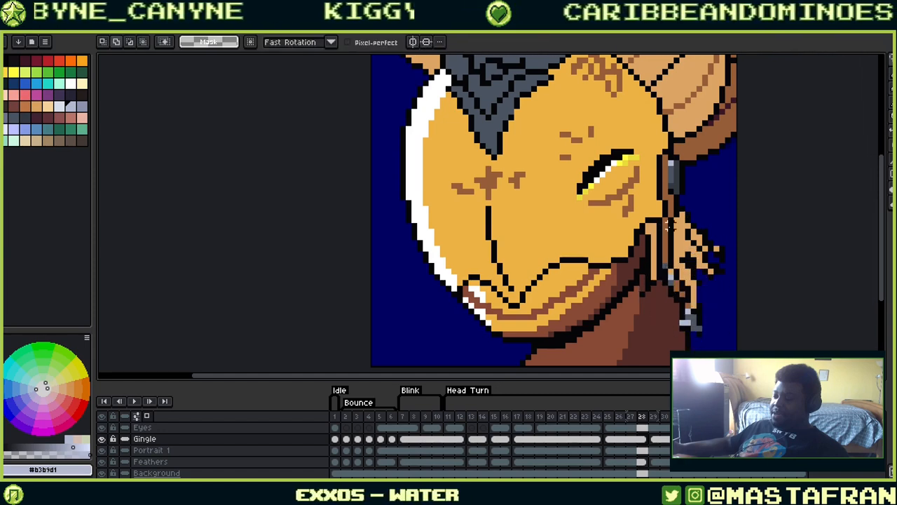
Reselect a longer section of the earring and move the strap and charm about 2 pixels farther from the neck
key("ctrl+z")
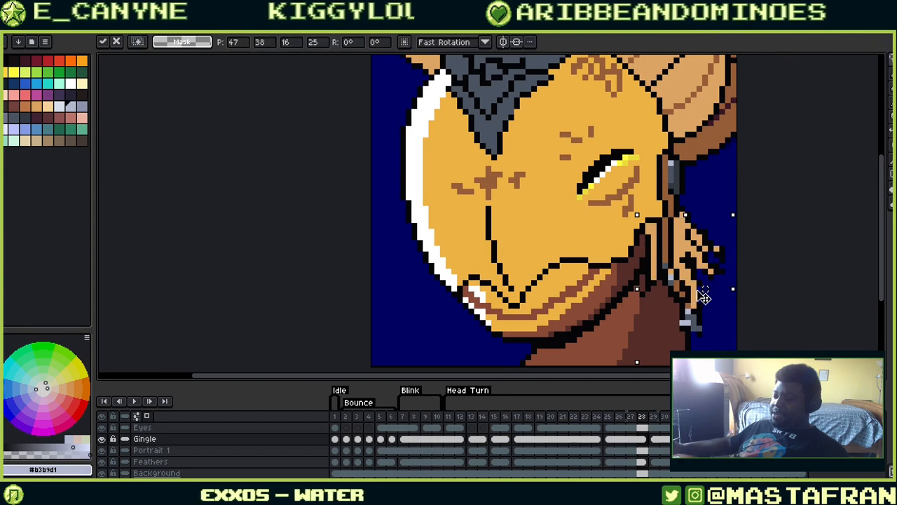
key("ctrl+z")
left_click_drag(673, 252, 684, 250)
key("ctrl+d")
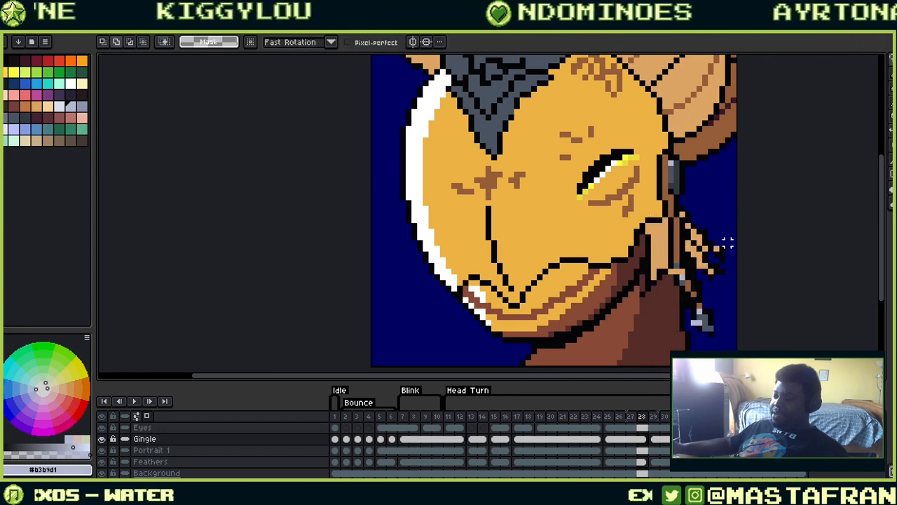
Select only the lower strap and charm, nudge them 1 pixel farther outward, and clear the selection
mouse_move(690, 242)
left_mouse_down()
mouse_move(737, 294)
mouse_move(716, 240)
left_mouse_up()
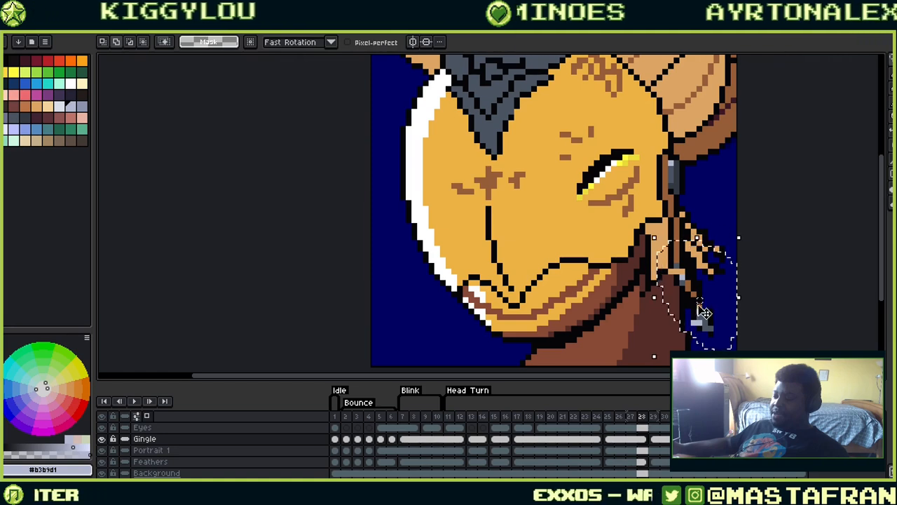
left_click_drag(701, 310, 707, 312)
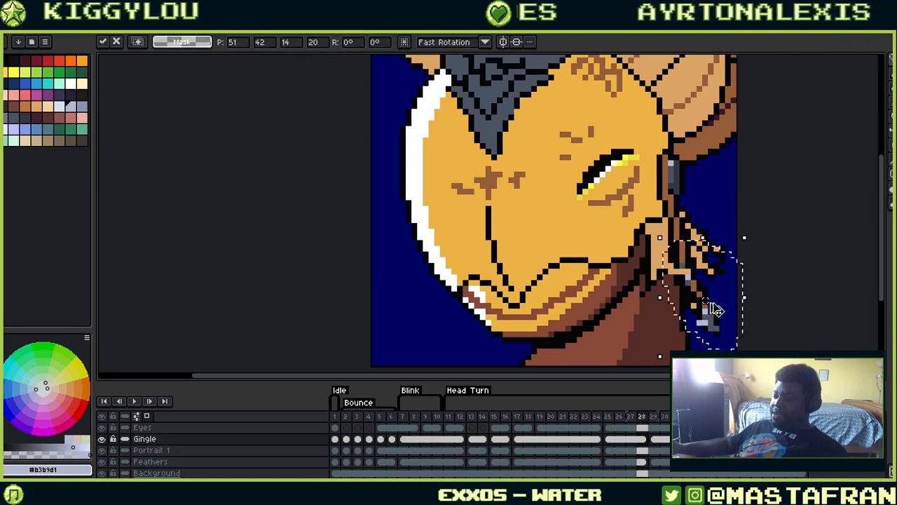
key("ctrl+z")
left_click_drag(683, 269, 687, 269)
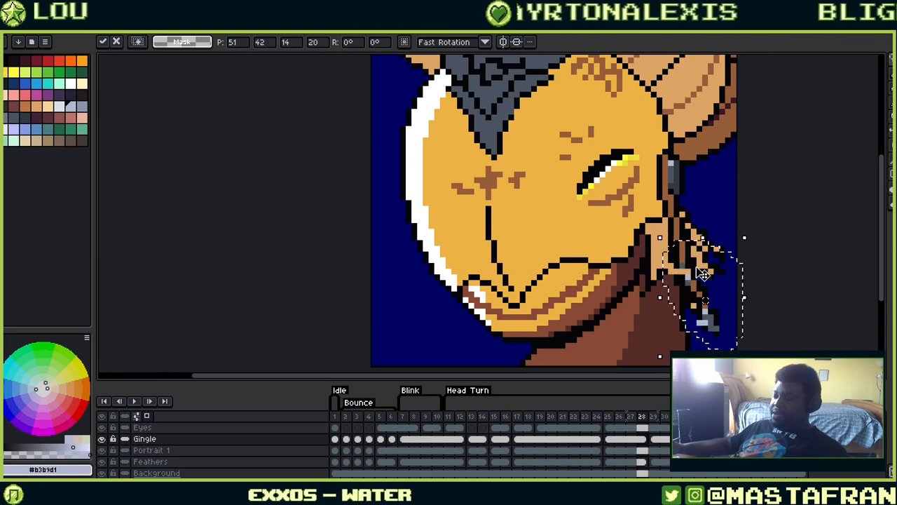
left_click(721, 231)
Touch up the shifted strap's pixels with sampled black #060608, grey #4a5462 and brown #945d38 to reconnect it
key("b")
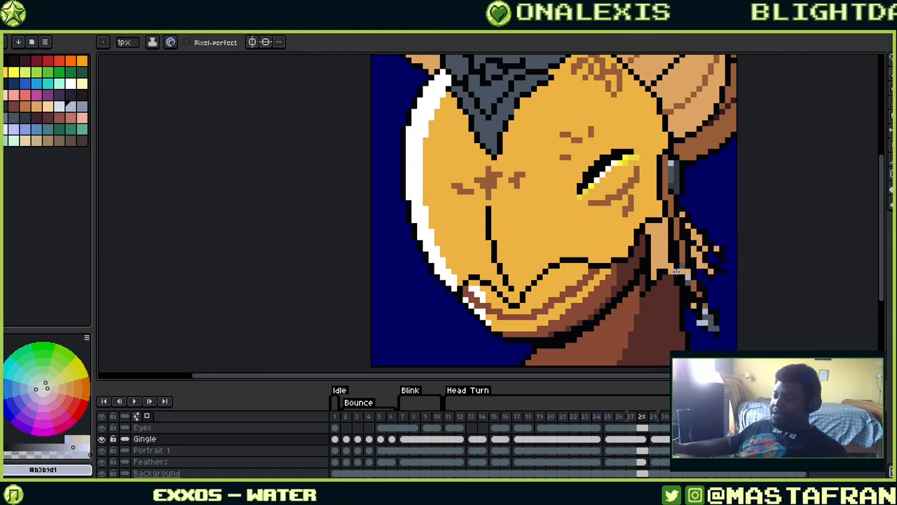
left_click(687, 264, "alt")
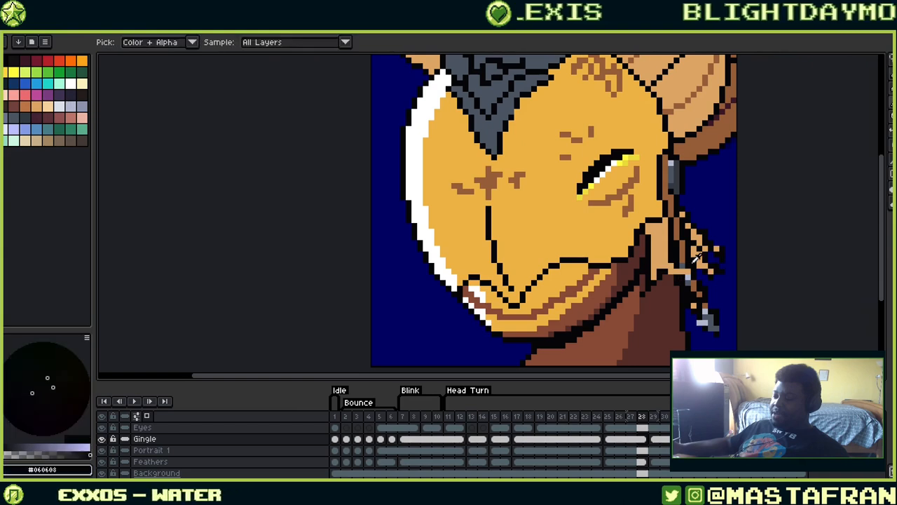
key("alt")
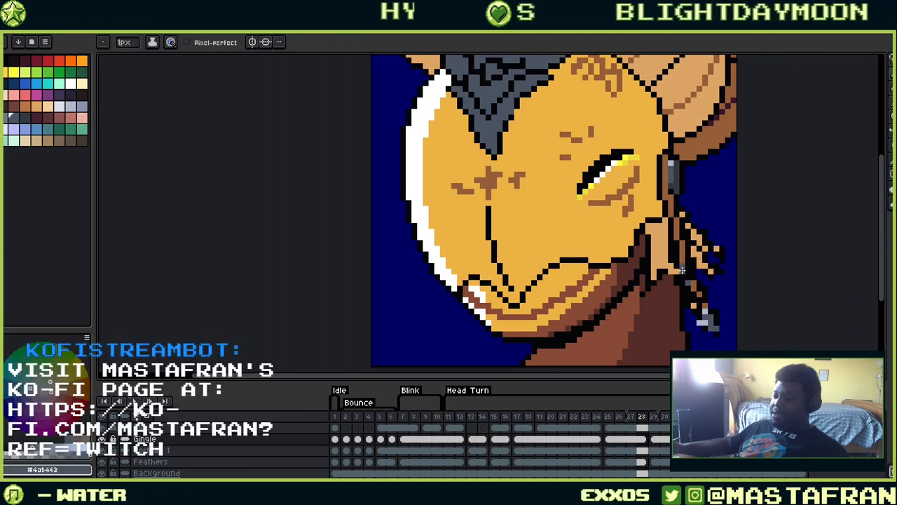
key("alt")
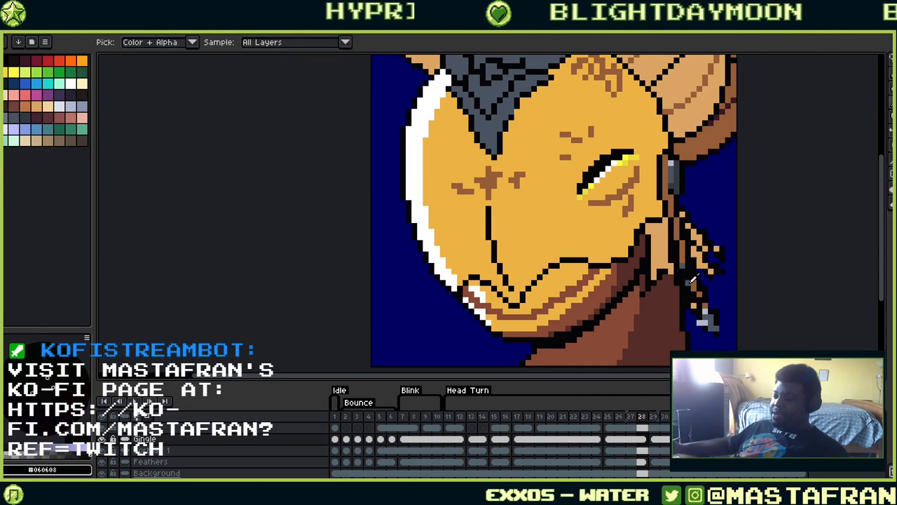
left_click(691, 277, "alt")
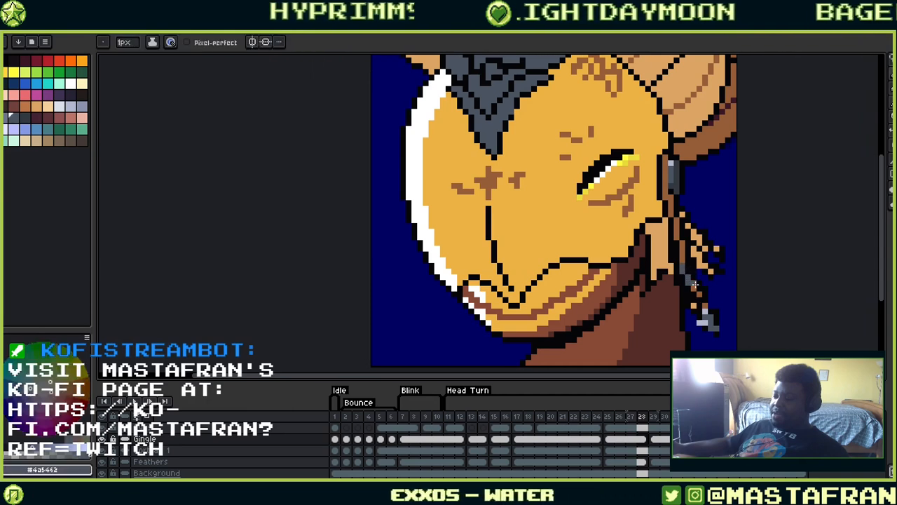
left_click(716, 306, "alt")
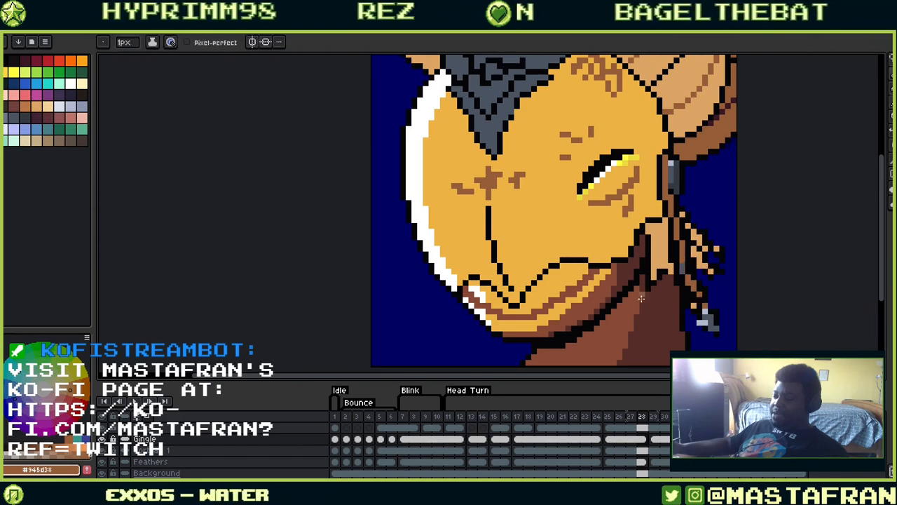
Play back the Head Turn animation and compare frames 27 and 28 to check the earring's swing
left_click(135, 402)
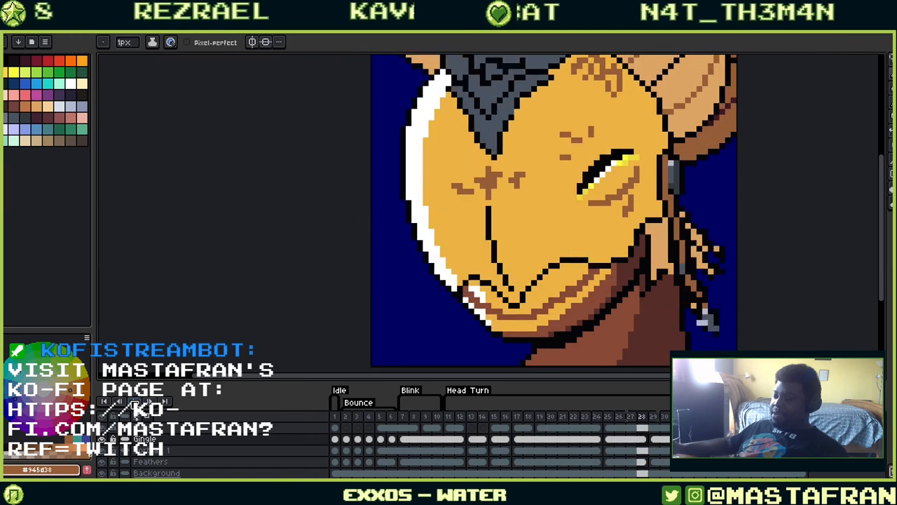
left_click(645, 439)
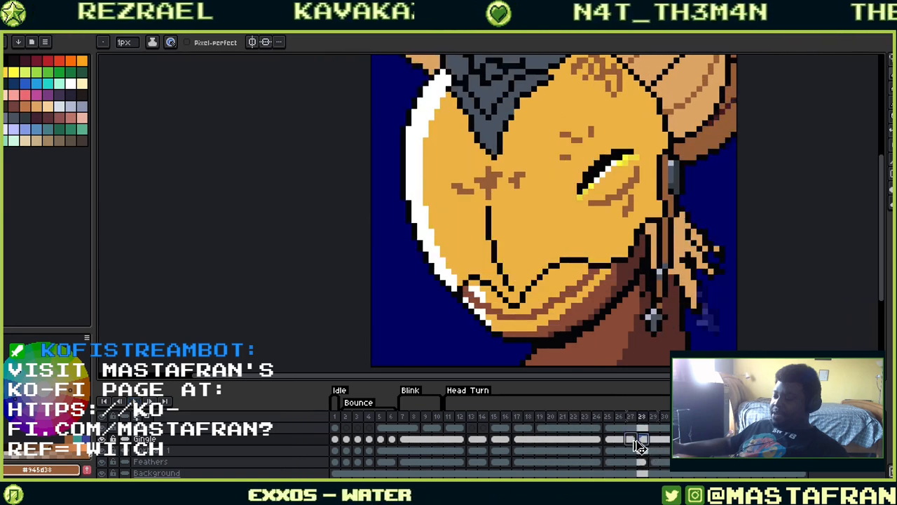
key("Left")
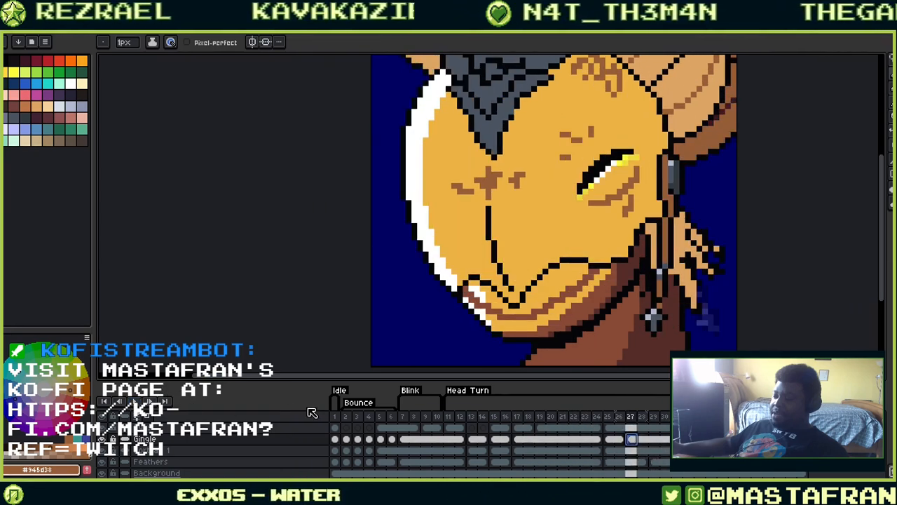
left_click(519, 416)
key("Return")
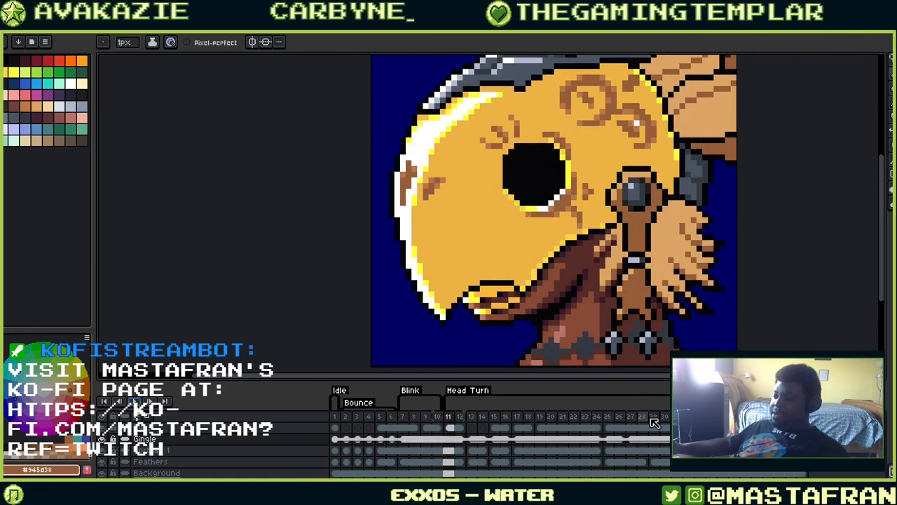
Unlink the Gingle layer's cel at frame 27 from its neighbours and select frame 28 for editing
left_click(643, 439)
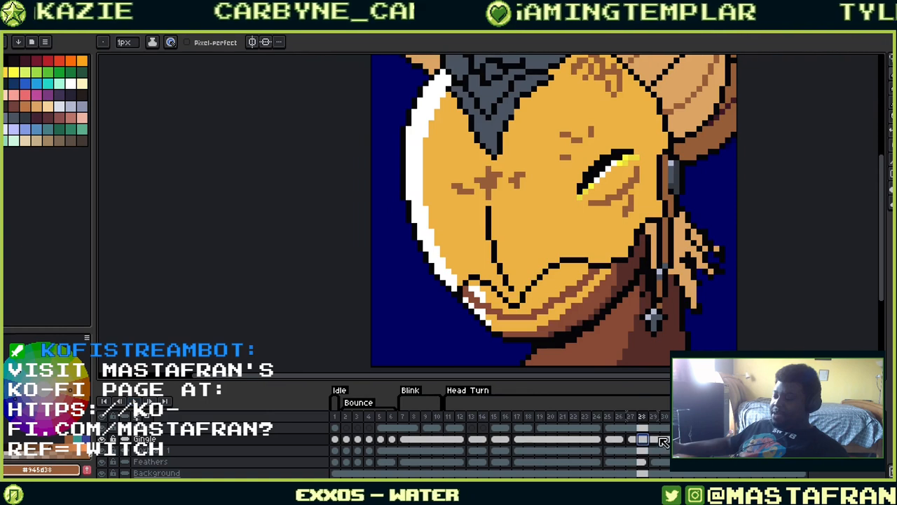
key("Right")
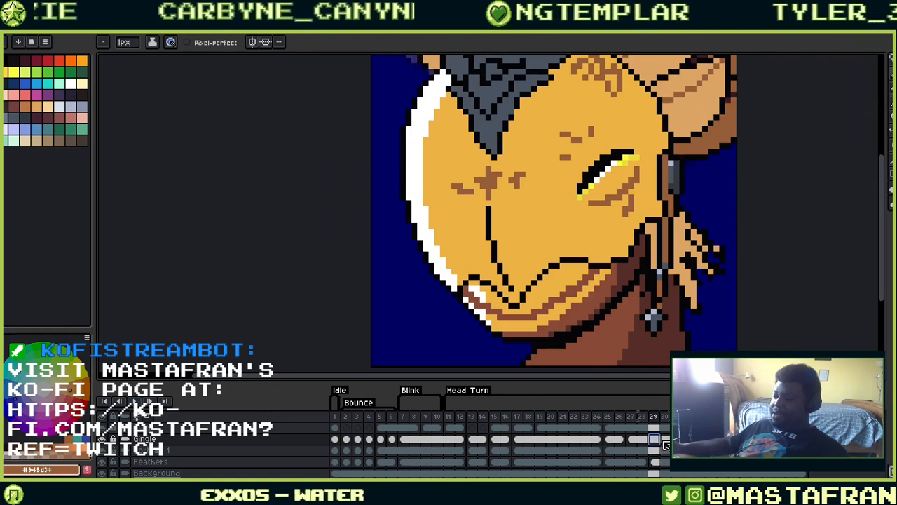
right_click(657, 443)
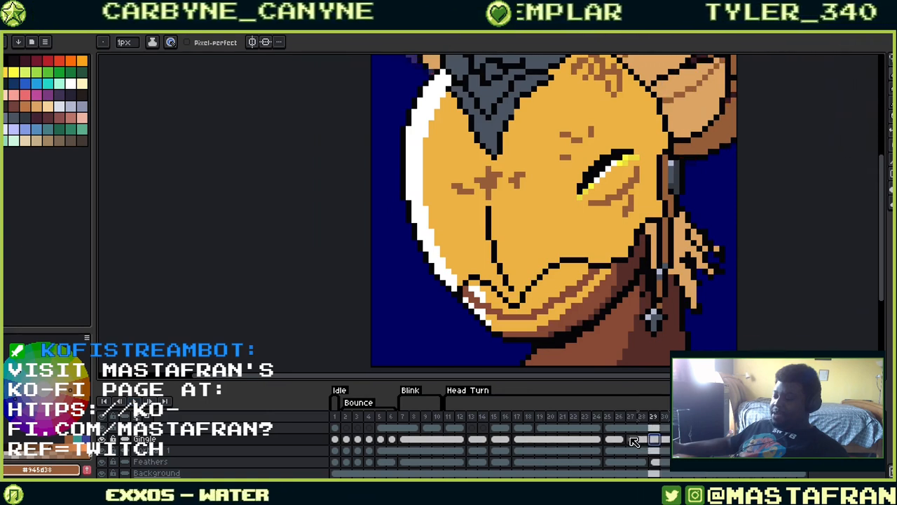
right_click(633, 440)
left_click(668, 457)
key("Right")
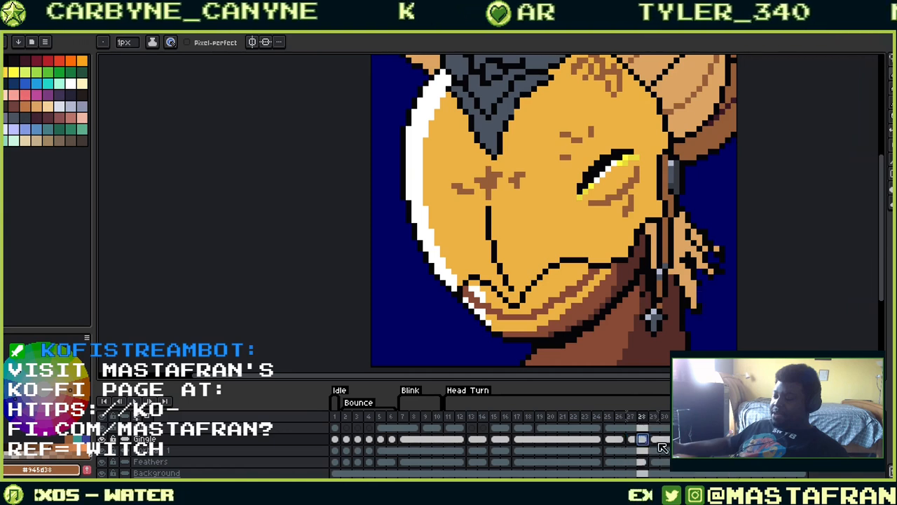
In frame 28, swing the hanging charm about 3 pixels toward the mouth by shifting progressively smaller lower sections
key("m")
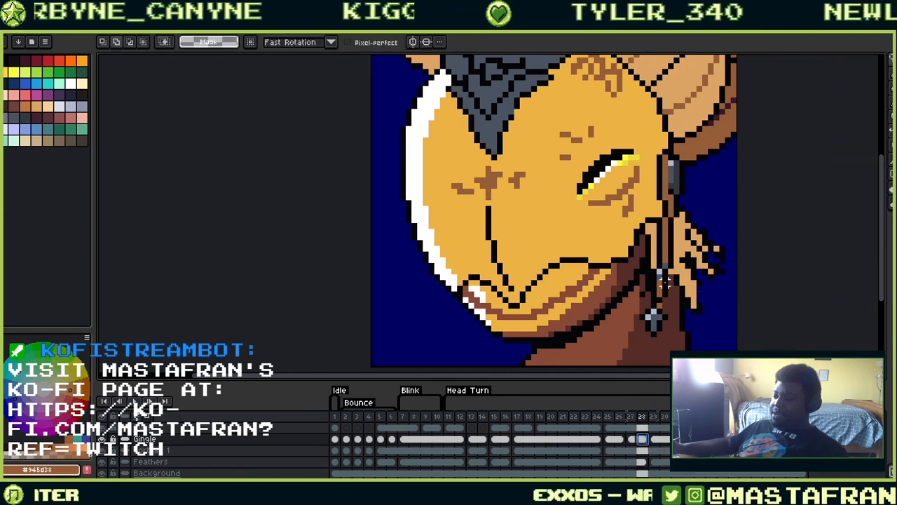
left_click_drag(667, 339, 690, 316)
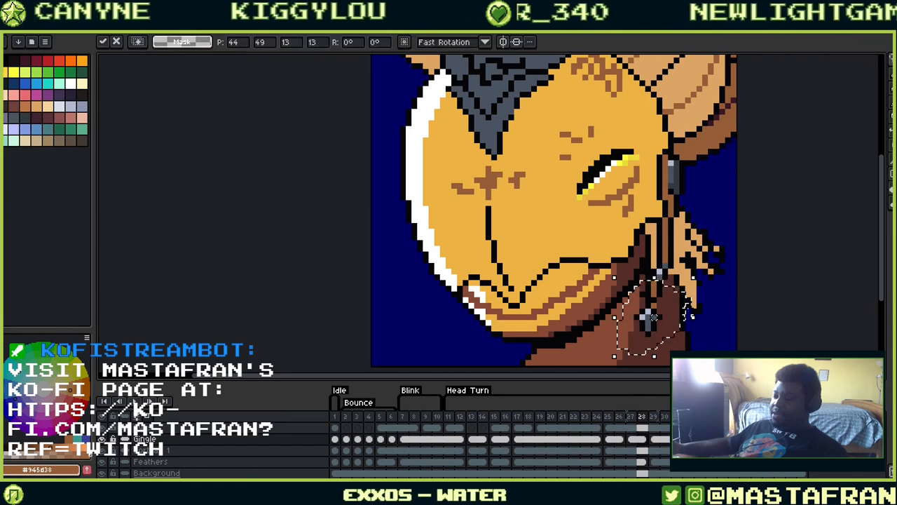
key("ctrl+d")
mouse_move(658, 287)
left_mouse_down()
mouse_move(651, 358)
mouse_move(703, 276)
left_mouse_up()
left_click_drag(659, 322, 688, 321)
key("ctrl+d")
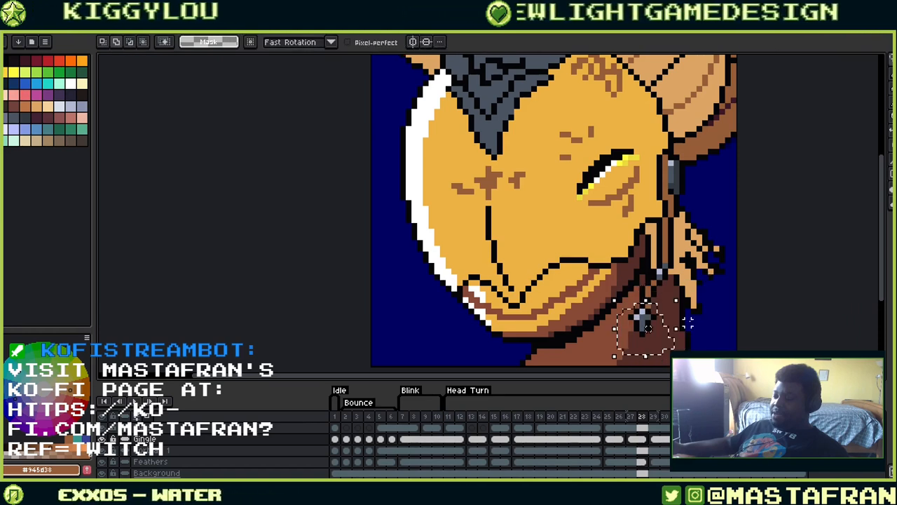
key("Left")
key("ctrl+d")
key("b")
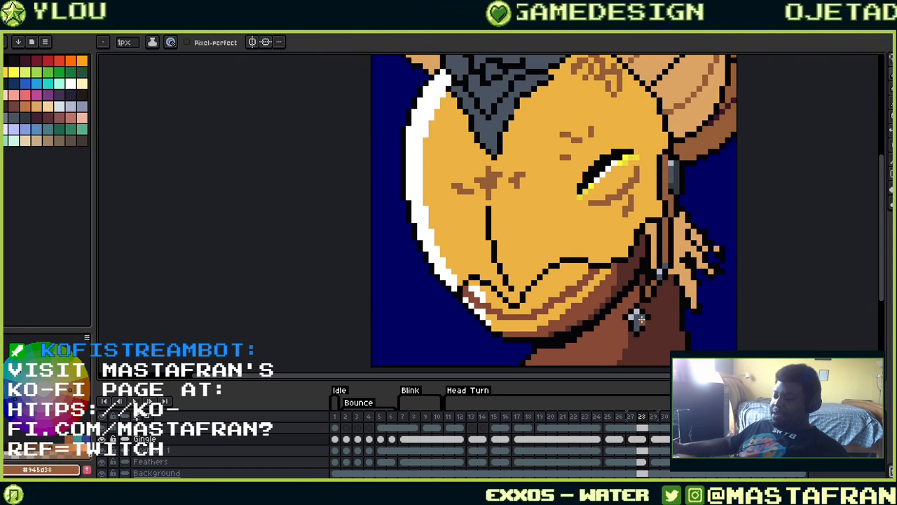
Rework the charm's pixels in frame 28 with sampled grey #4a5462 and black #060608, undoing the last few strokes
left_click(633, 320, "alt")
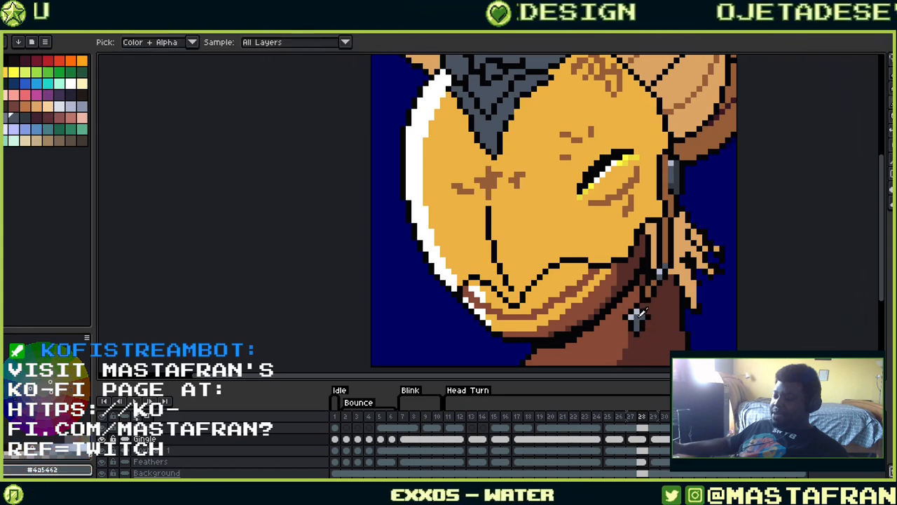
left_click(637, 316, "alt")
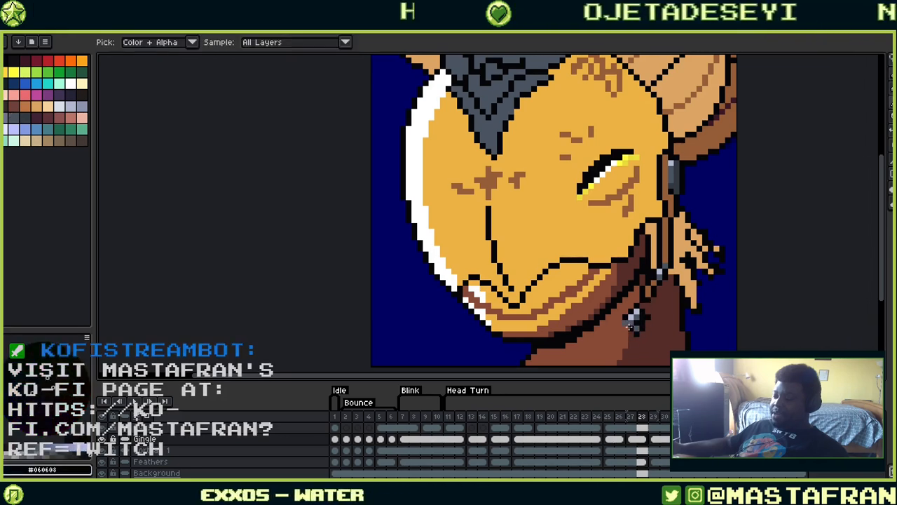
key("ctrl+z")
key("ctrl+z")
key("ctrl+z")
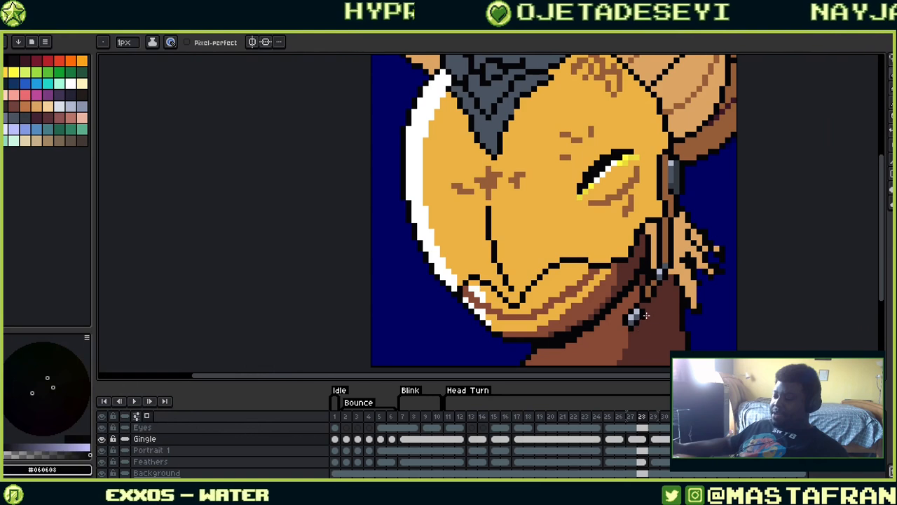
Redraw the hanging charm's outline and shading in frame 28 with sampled black #060608 and grey #4a5462
left_click(635, 322, "alt")
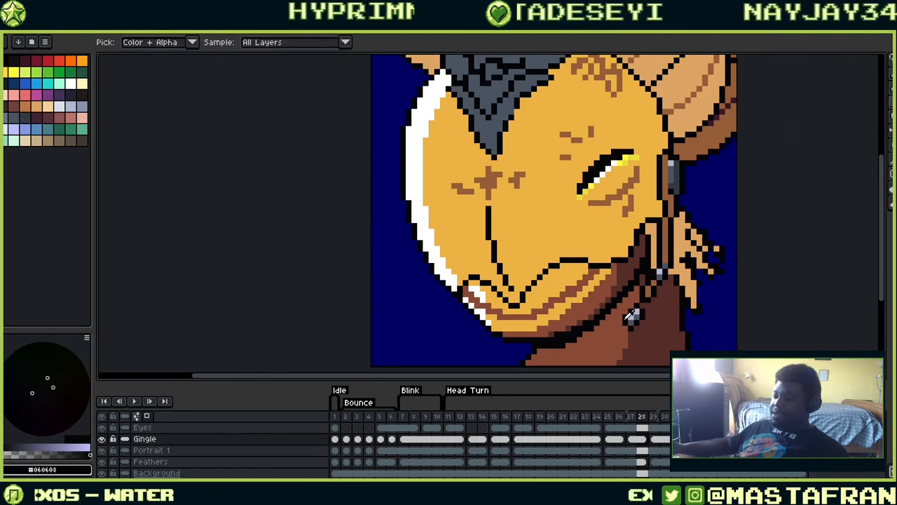
left_click(632, 318, "alt")
left_click(631, 312)
left_click(626, 321, "alt")
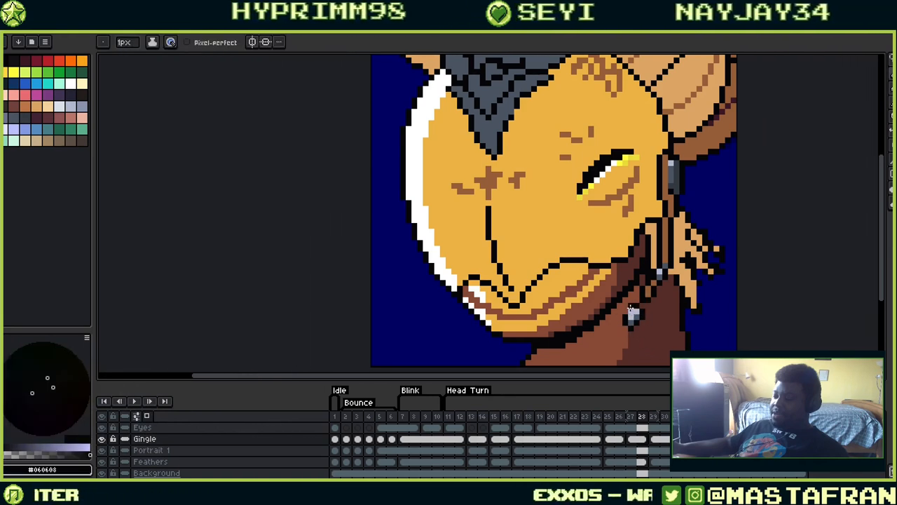
left_click(626, 315)
left_click(632, 322, "alt")
left_click(637, 322)
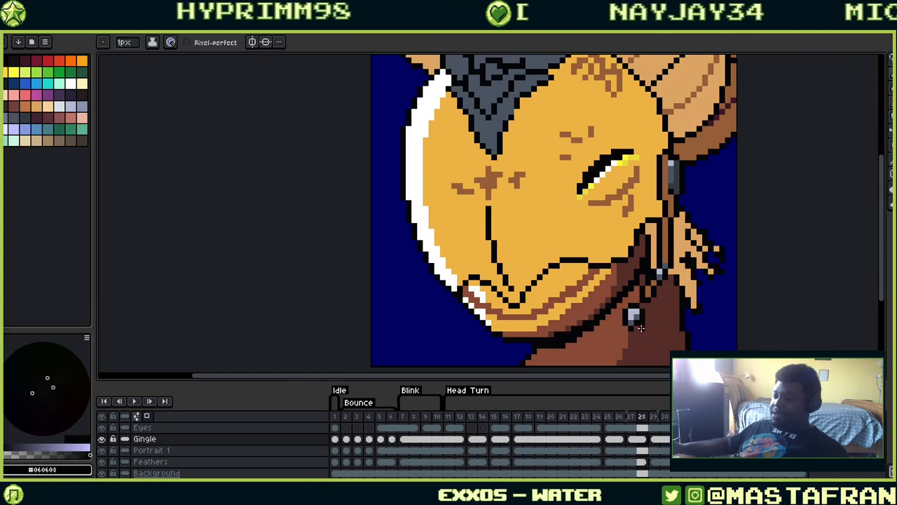
left_click(636, 327, "alt")
left_click(635, 321, "alt")
left_click(636, 322)
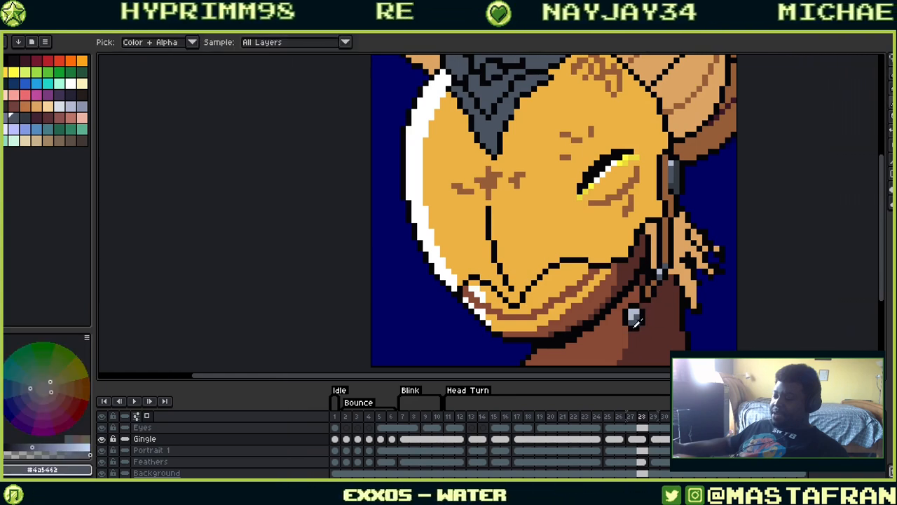
Finish the charm in frame 28 with #060608, #4a5462 and light #b3b9d1 pixels, and play back the animation
left_click(642, 317, "alt")
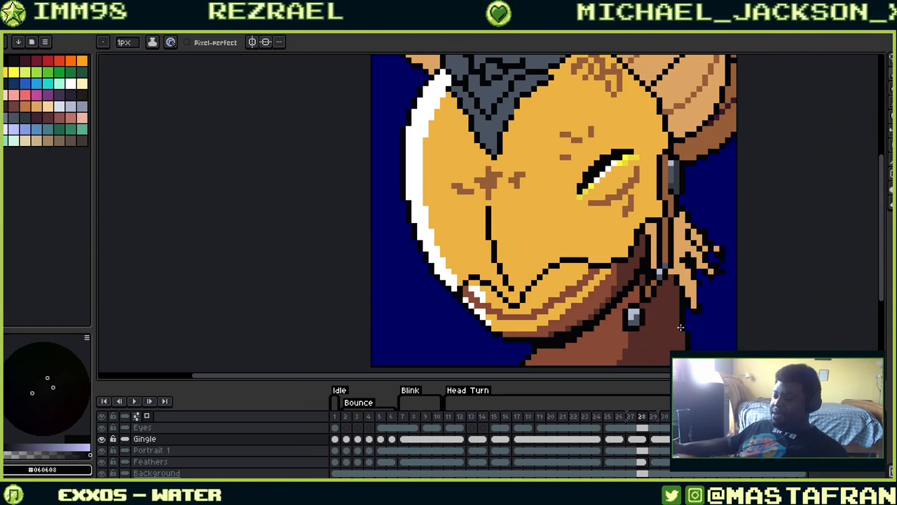
left_click(636, 317, "alt")
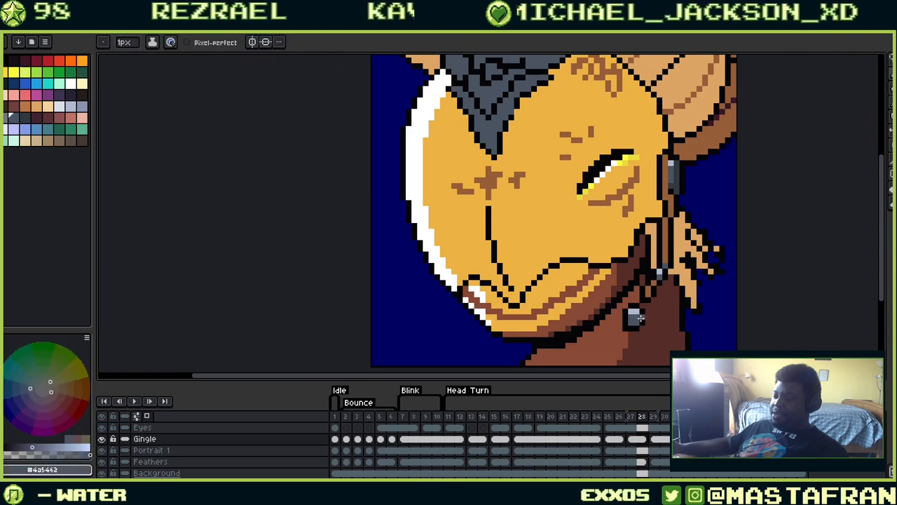
left_click(635, 321, "alt")
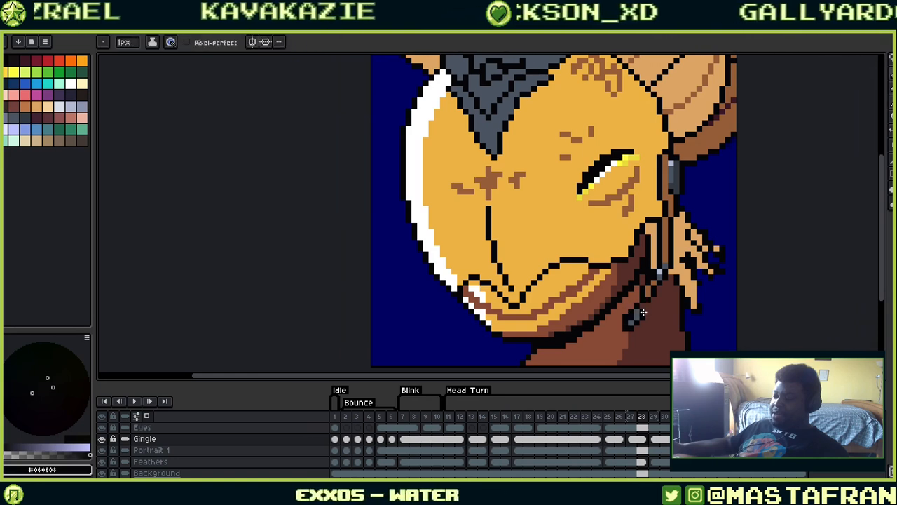
left_click(68, 107)
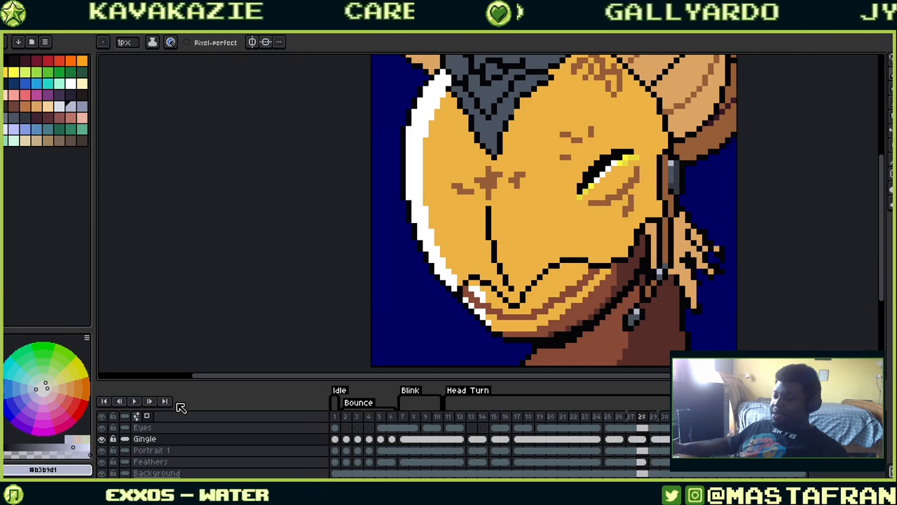
left_click(139, 401)
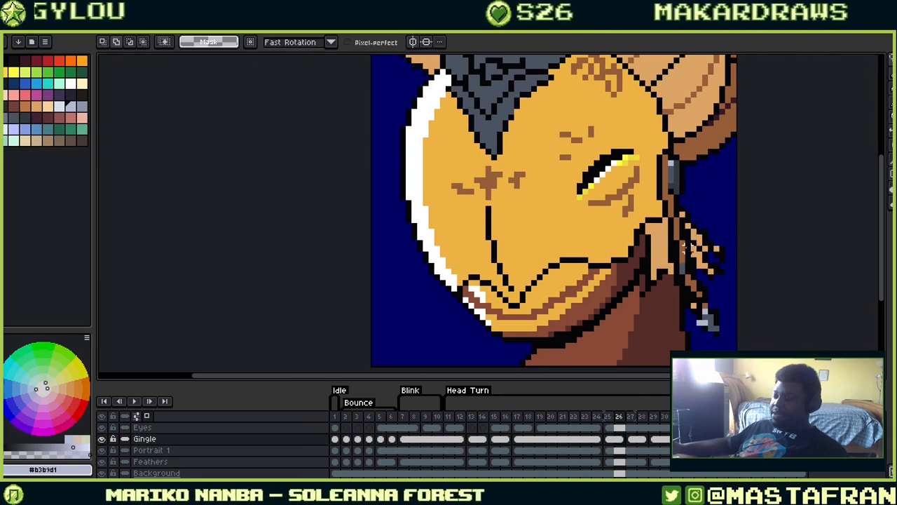
In frame 26, shift the lower hanging part of the earring up about 4 pixels and left 1 pixel
mouse_move(691, 246)
left_mouse_down()
mouse_move(669, 246)
mouse_move(683, 343)
mouse_move(735, 347)
mouse_move(737, 231)
mouse_move(662, 228)
left_mouse_up()
key("Up")
key("Up")
key("Up")
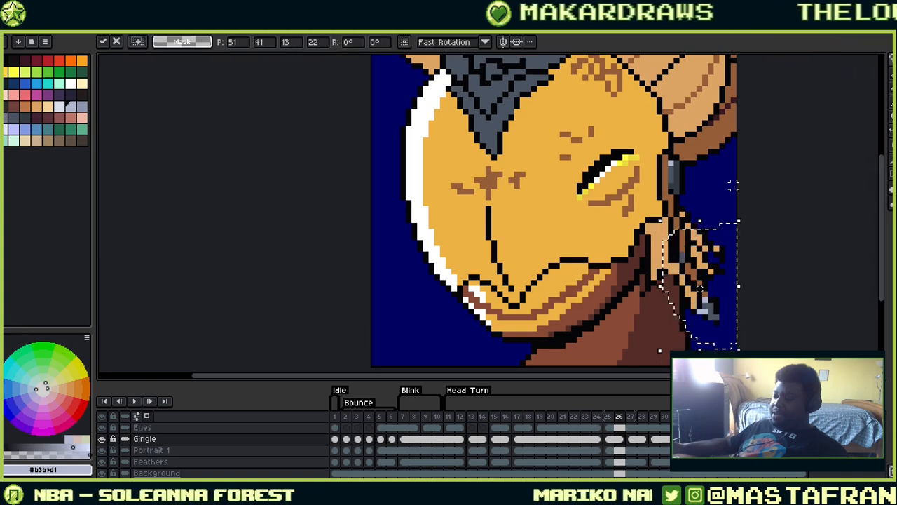
key("Left")
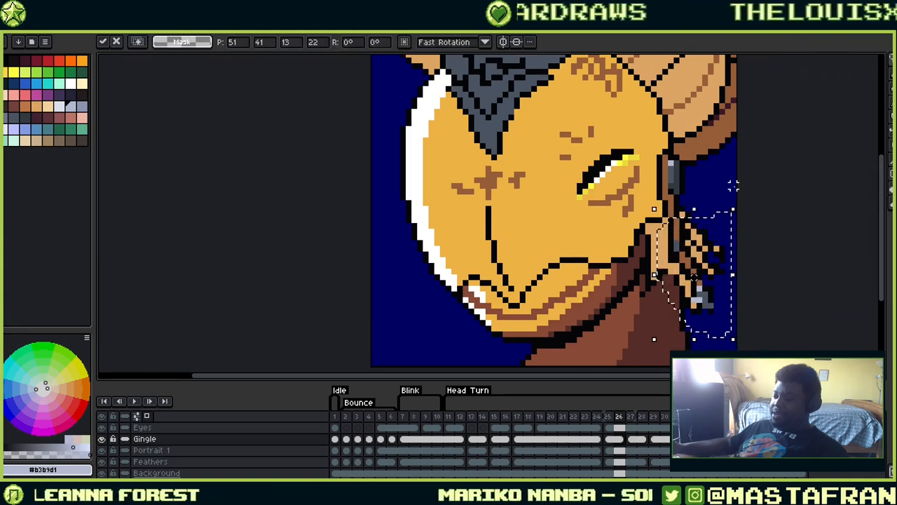
key("ctrl+d")
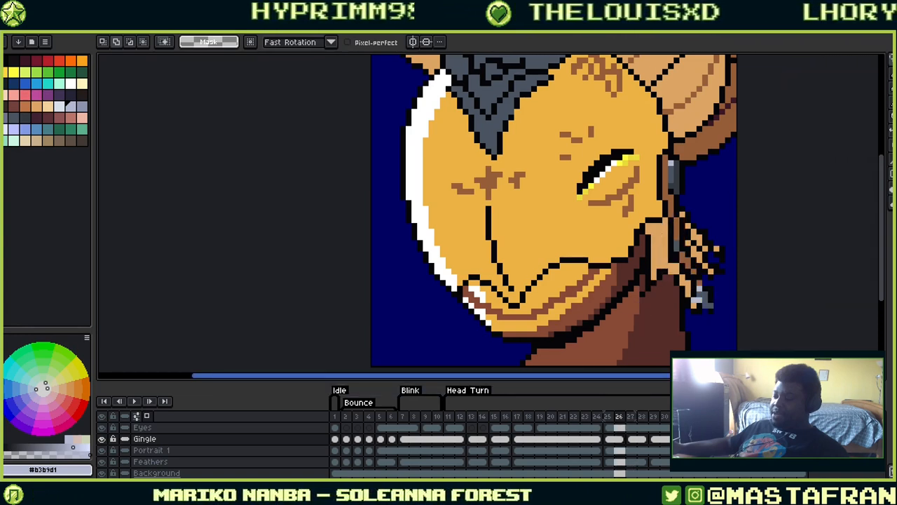
In frame 17, lower the hanging charm about 2 pixels and retouch the clasp area with #945d38, #060608 and #4a5462
key("Return")
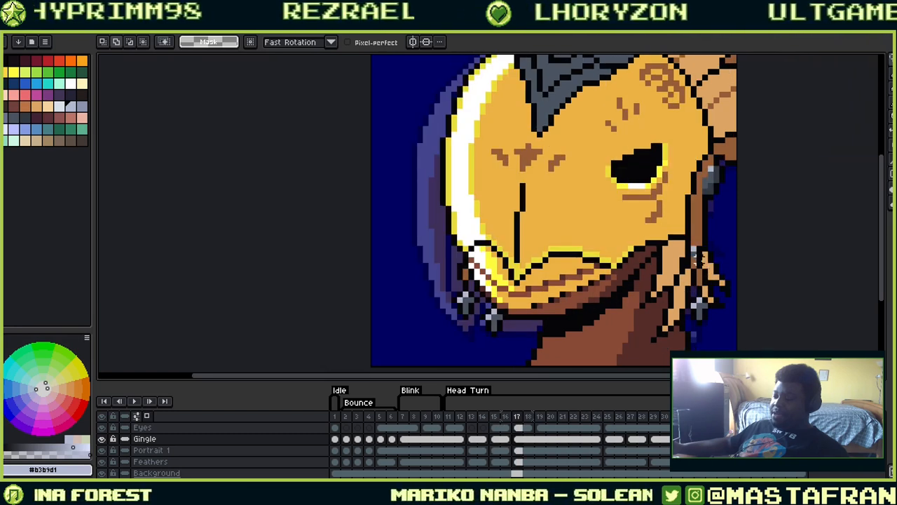
left_click_drag(700, 263, 721, 320)
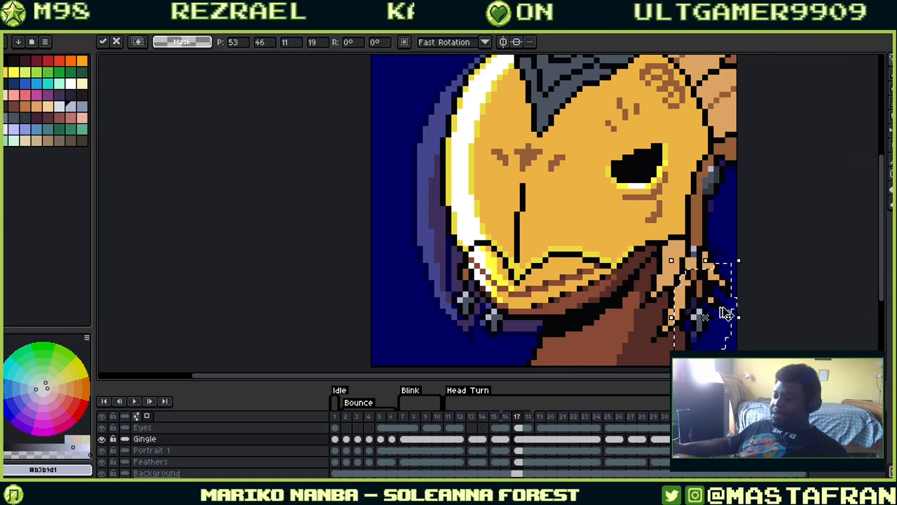
key("b")
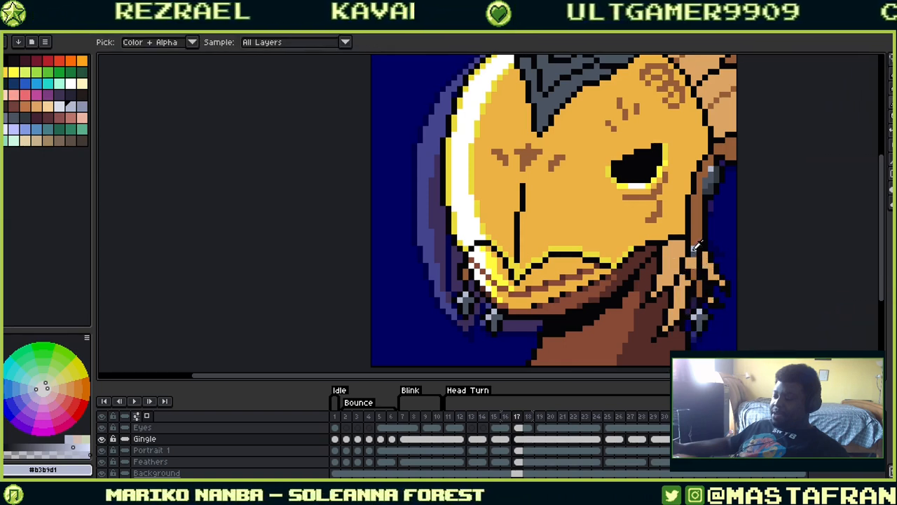
left_click(695, 243, "alt")
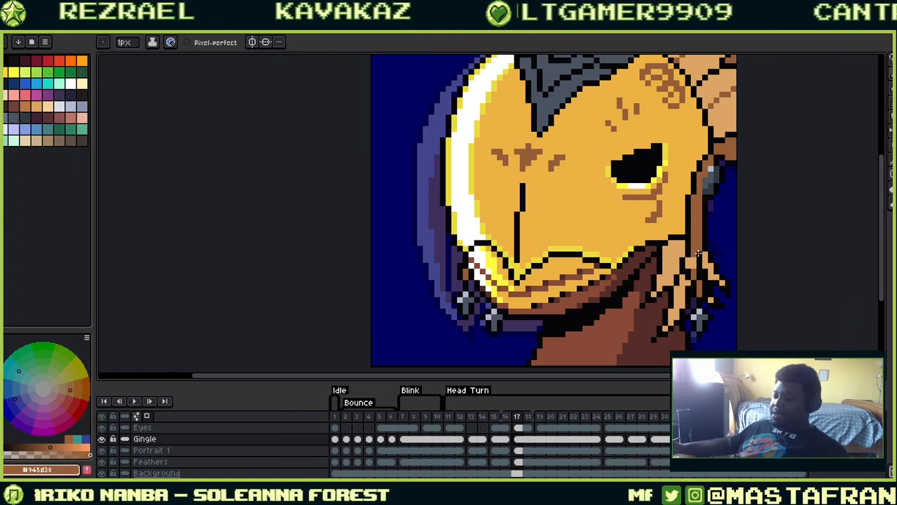
left_click(689, 254, "alt")
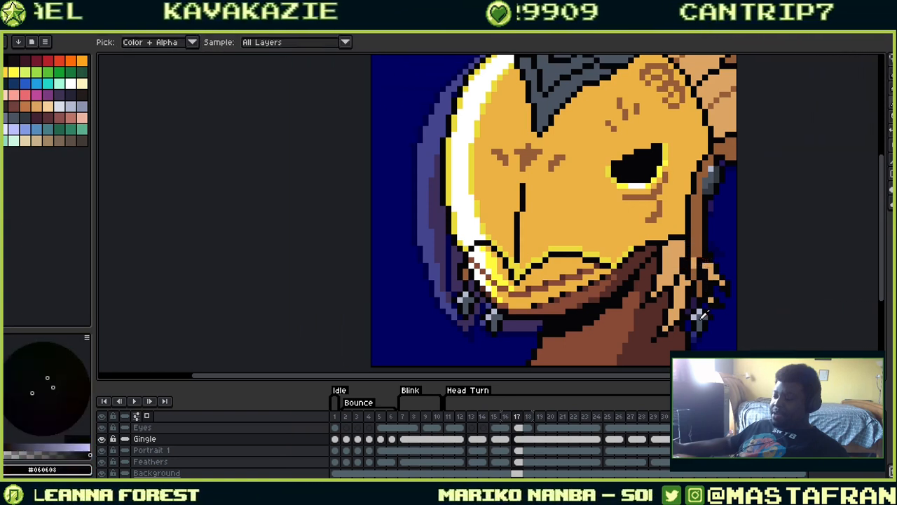
left_click(699, 318, "alt")
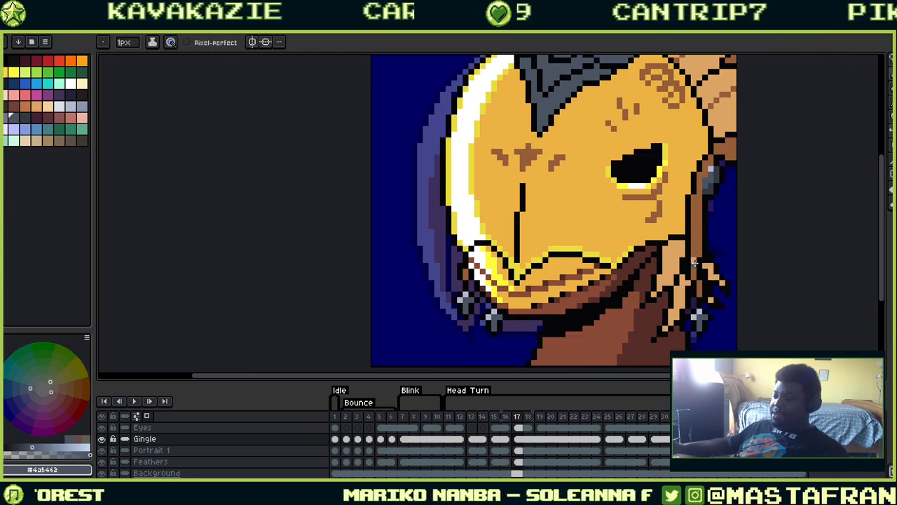
Step back and forth through the Head Turn frames from 14 onward to examine the earring's position
key("comma")
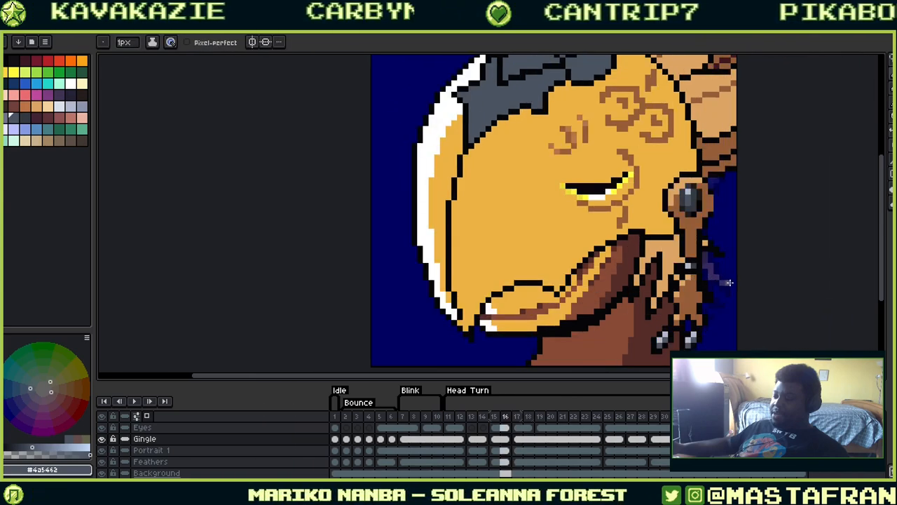
key("comma")
key("comma")
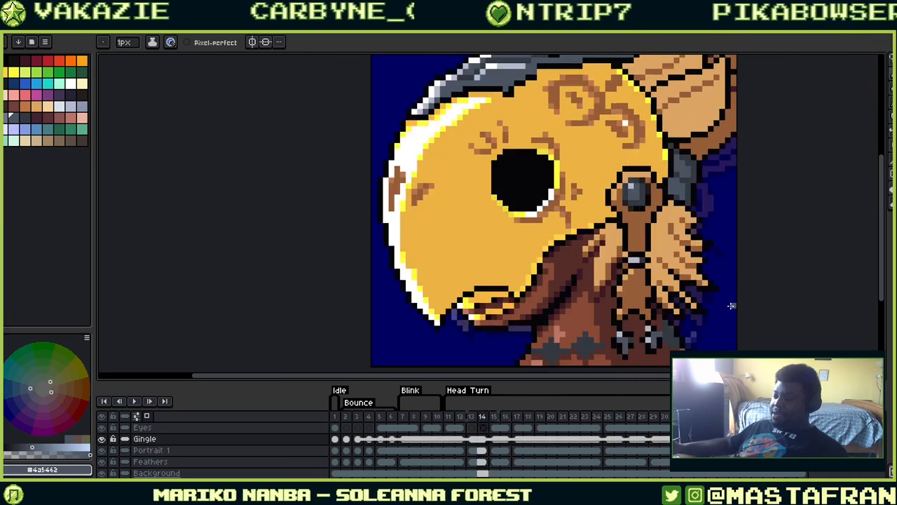
key("period")
key("period")
key("period")
key("period")
key("period")
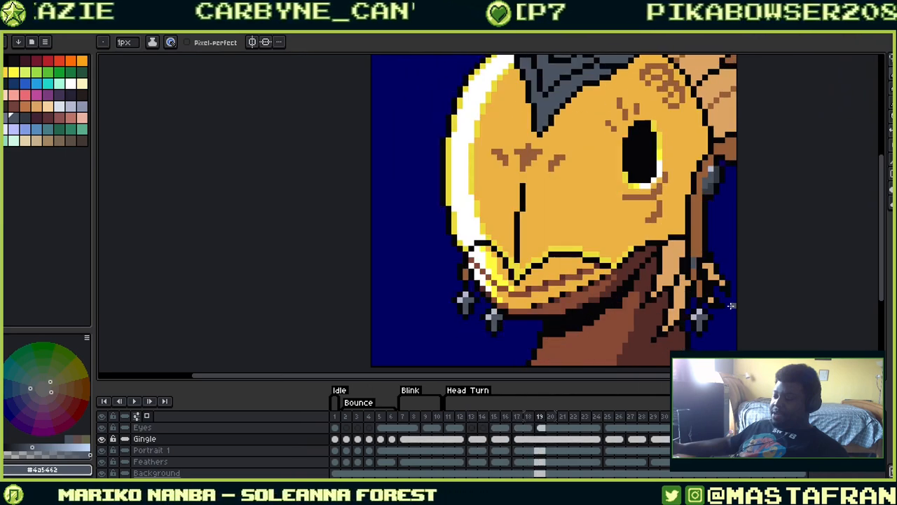
key("period")
key("period")
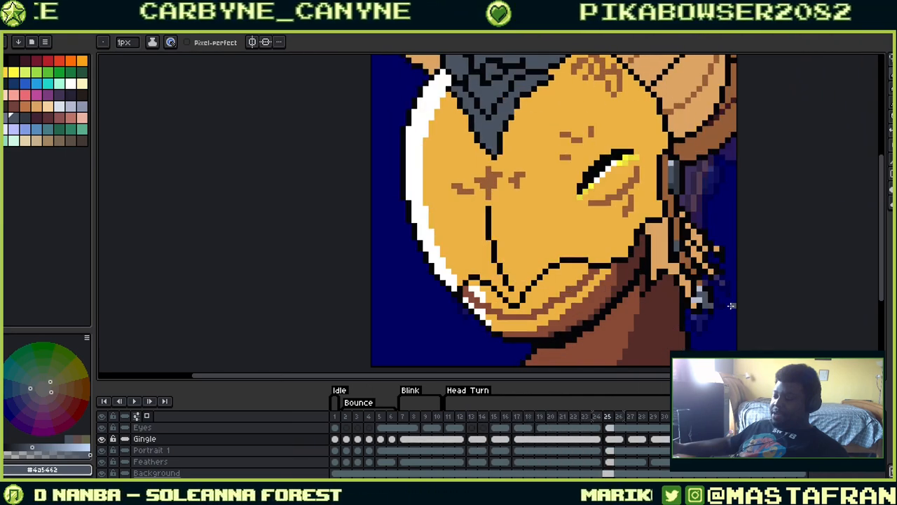
key("period")
key("period")
key("comma")
key("comma")
key("comma")
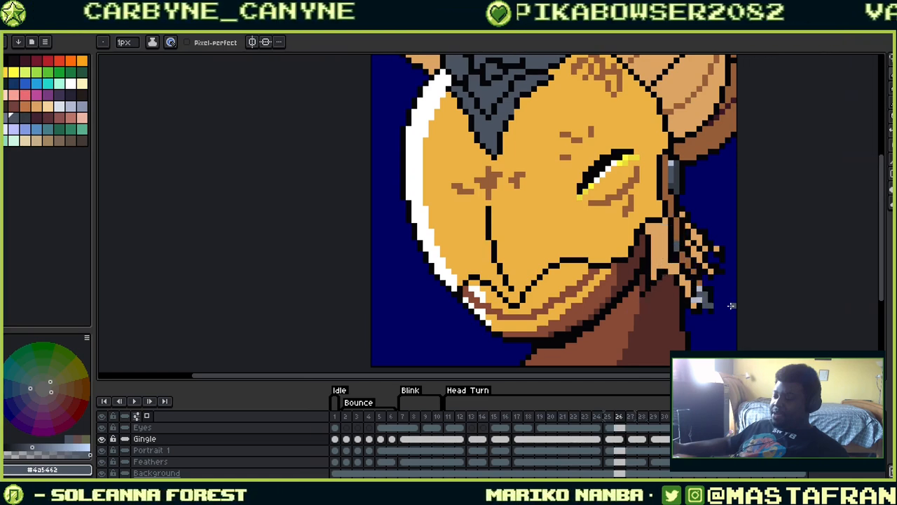
Compare the earring's swing across frames 24 to 27 and play back the Head Turn animation
key("period")
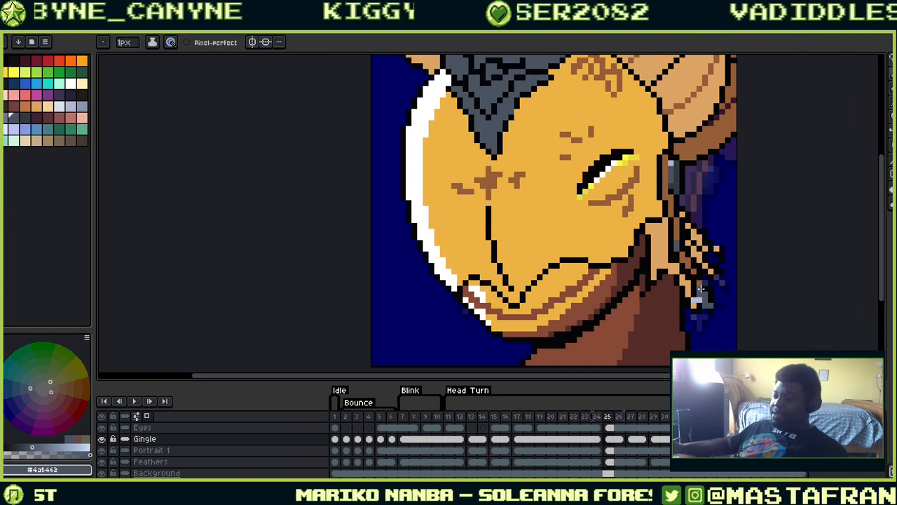
key("Right")
key("Right")
key("Left")
key("Right")
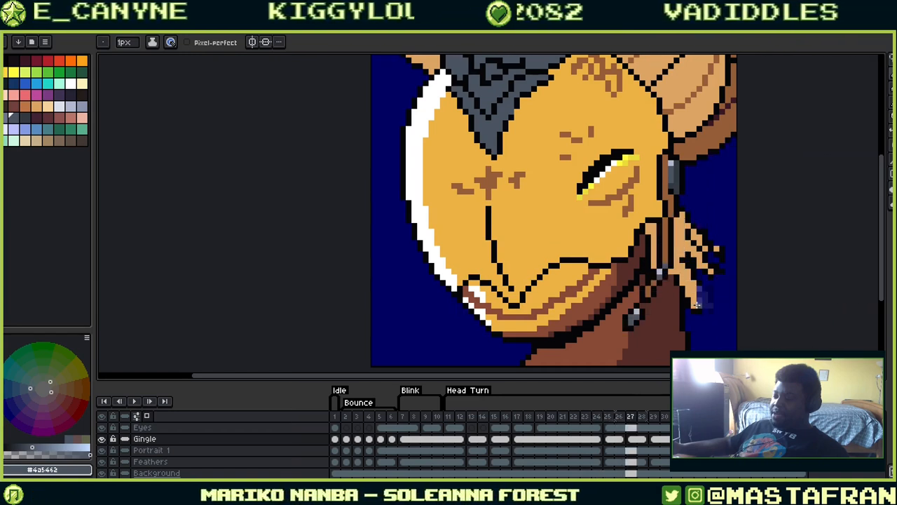
key("Left")
key("Left")
key("Left")
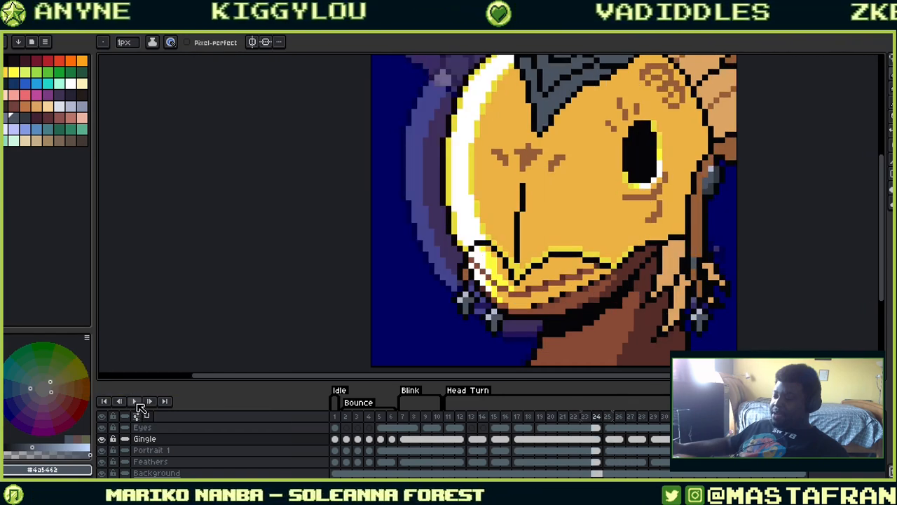
left_click(138, 403)
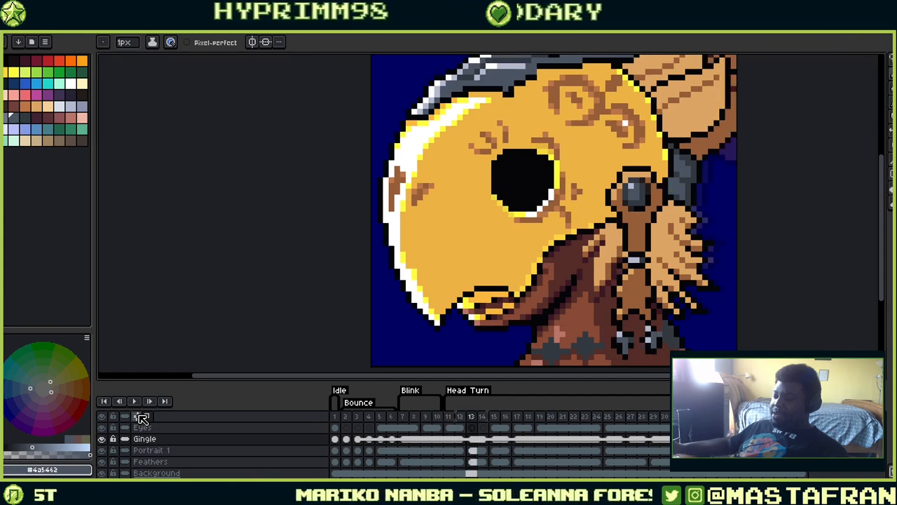
In frame 13, select the hanging part of the earring below the ear disc and raise it 2 pixels
key("m")
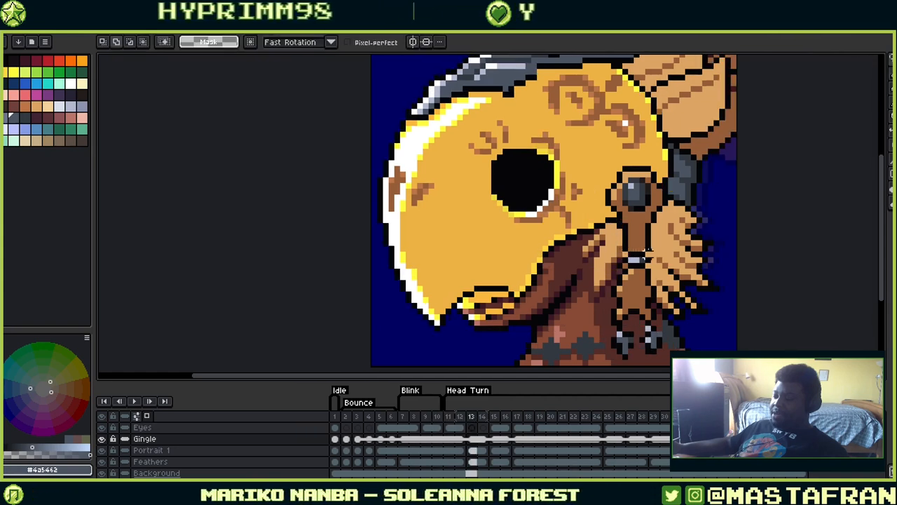
mouse_move(651, 241)
left_mouse_down()
mouse_move(582, 361)
mouse_move(708, 231)
left_mouse_up()
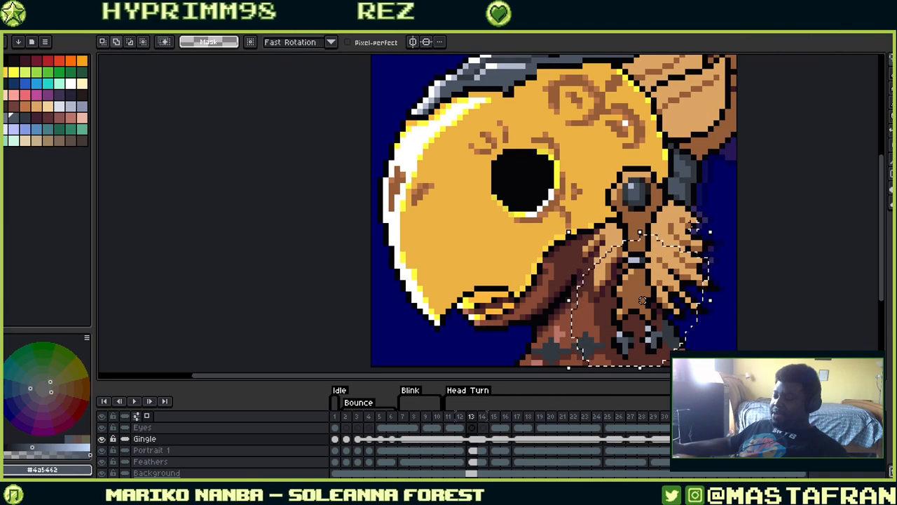
left_click(642, 294)
key("Up")
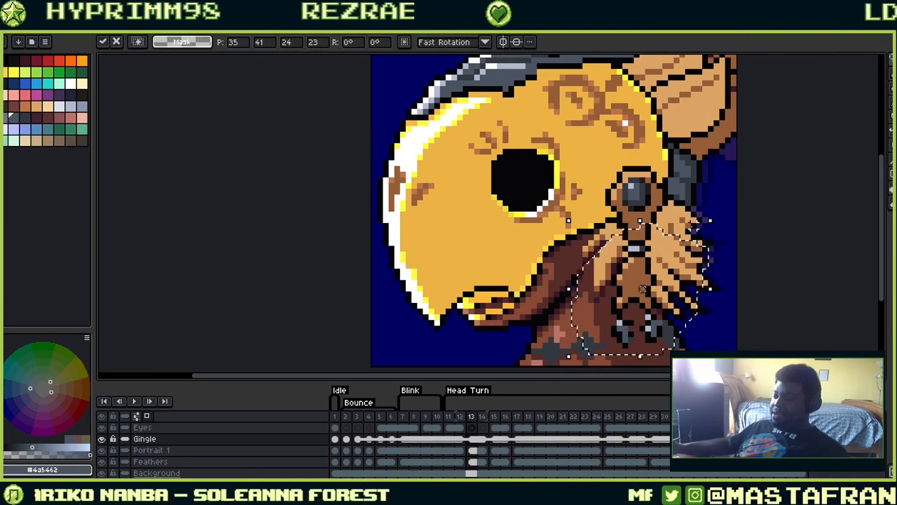
key("ctrl+d")
In frame 15, reuse the selection on the hanging part of the earring and raise it 1 pixel
key("Right")
key("Right")
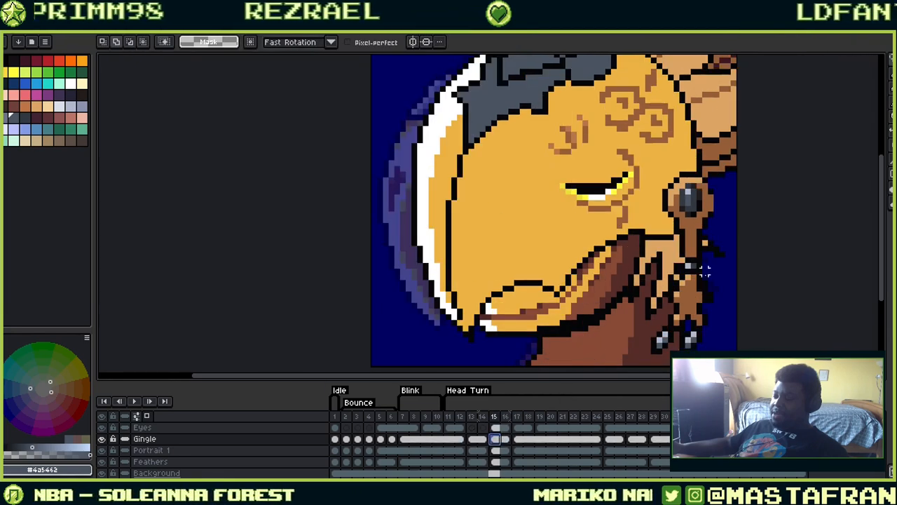
scroll(704, 249, "down", 3)
key("ctrl+shift+d")
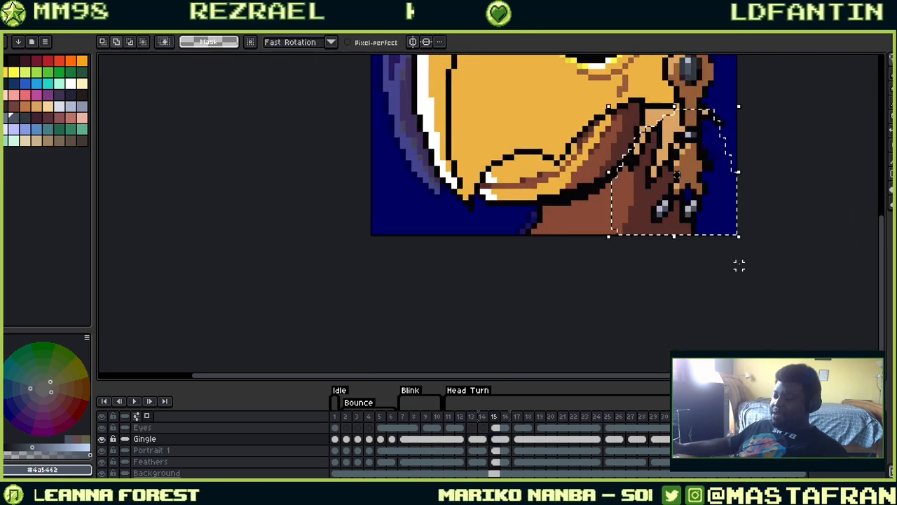
key("Up")
key("ctrl+d")
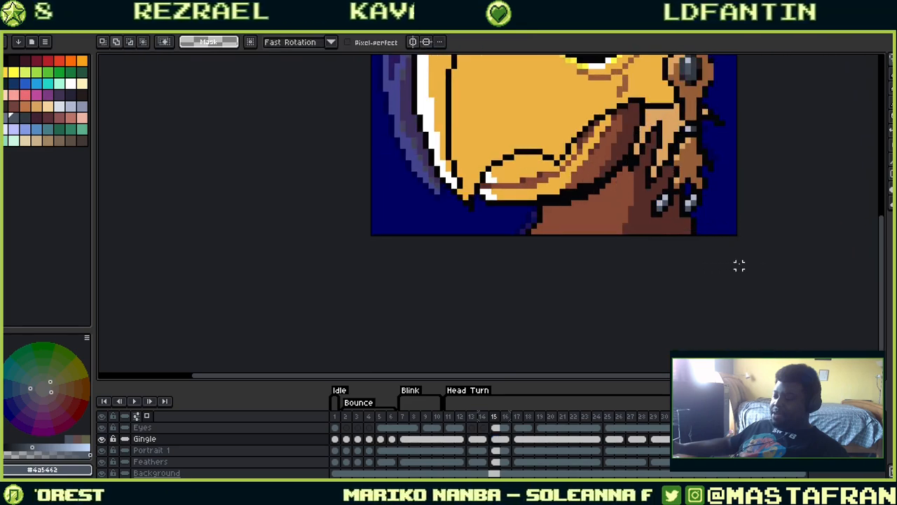
Step back from frame 15 to frame 12 to compare the earring's height at the start of the turn
scroll(729, 210, "up", 3)
scroll(721, 203, "down", 2)
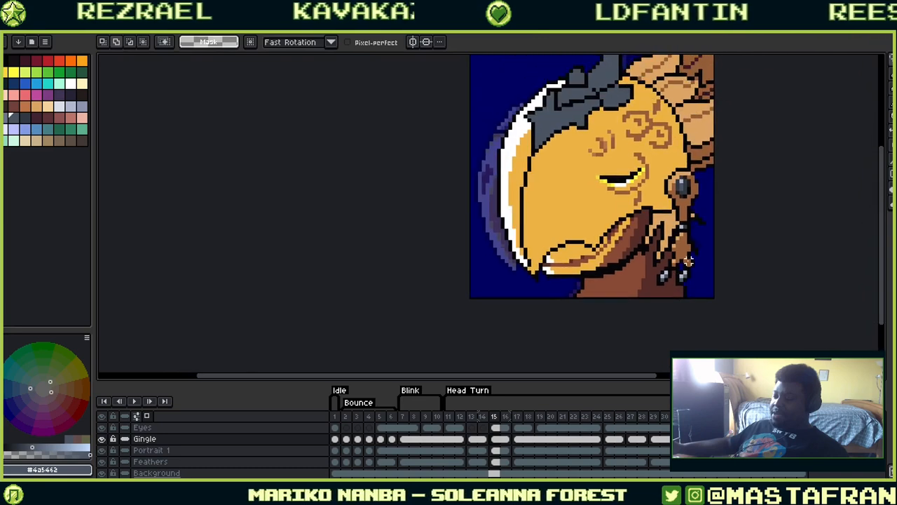
key("Left")
key("Left")
key("Left")
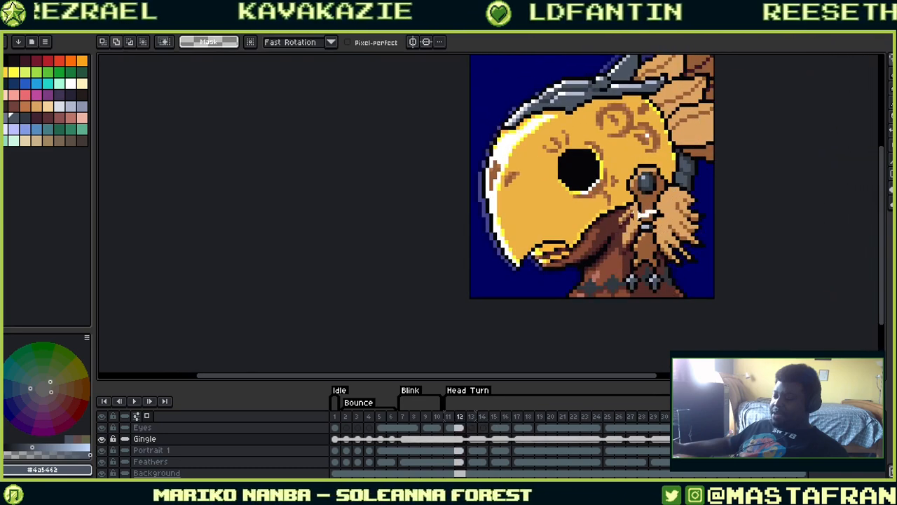
In frame 12, reuse the selection on the hanging part of the earring and raise it 2 pixels
key("ctrl+shift+d")
left_click_drag(650, 254, 651, 247)
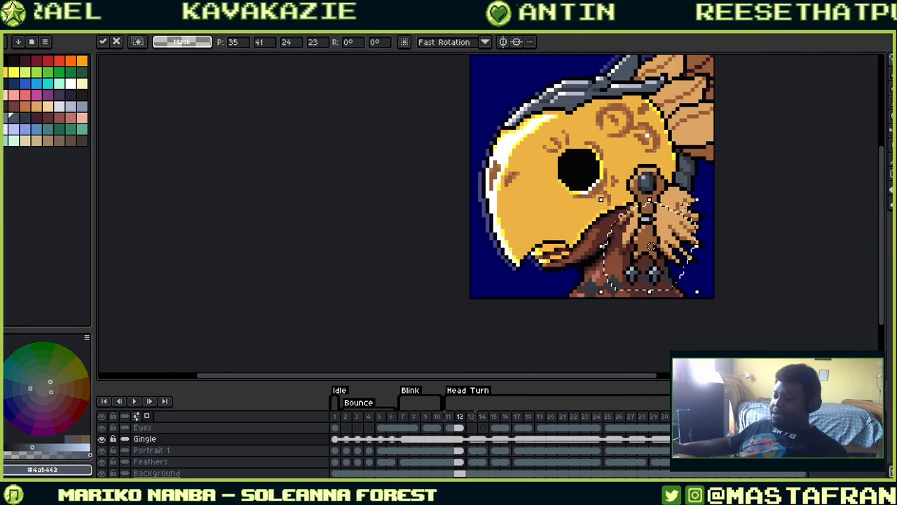
key("Return")
key("Right")
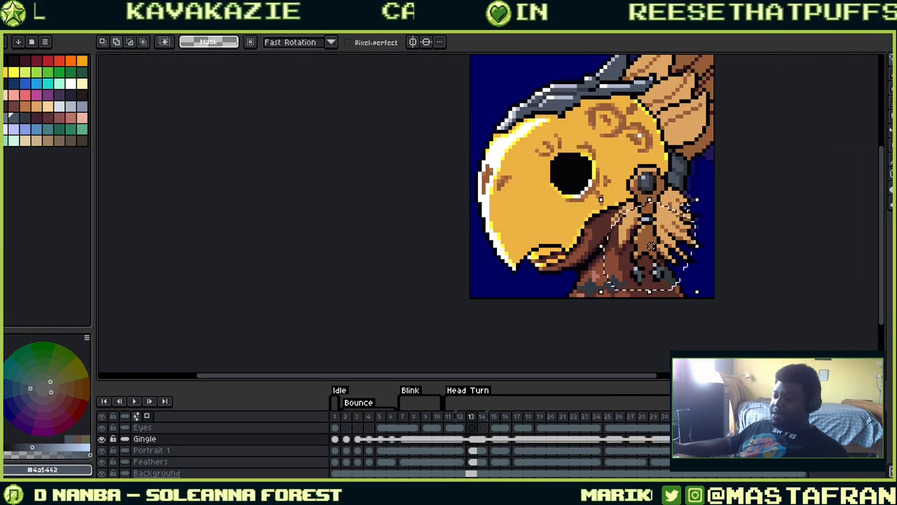
In frame 6, reselect the hanging part of the earring below the ear disc and raise it 2 pixels
key("Left")
key("Left")
key("Left")
key("Left")
key("Left")
key("Left")
key("Left")
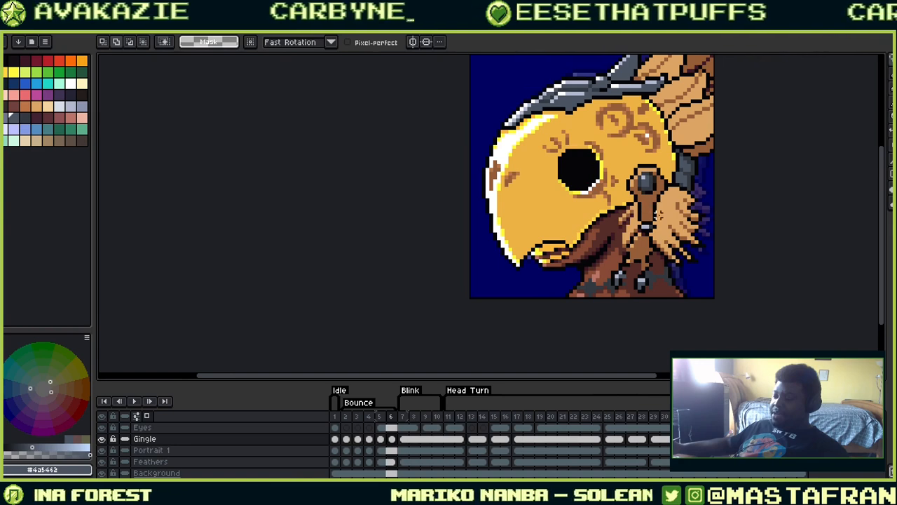
key("ctrl+shift+d")
left_click_drag(649, 253, 648, 245)
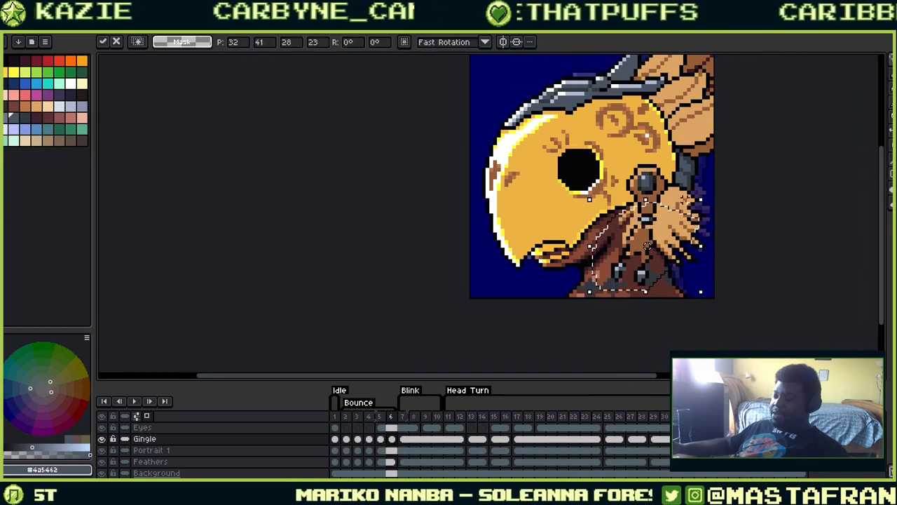
key("Return")
In frame 2, outline the hanging part of the earring below the ear disc and raise it
key("Left")
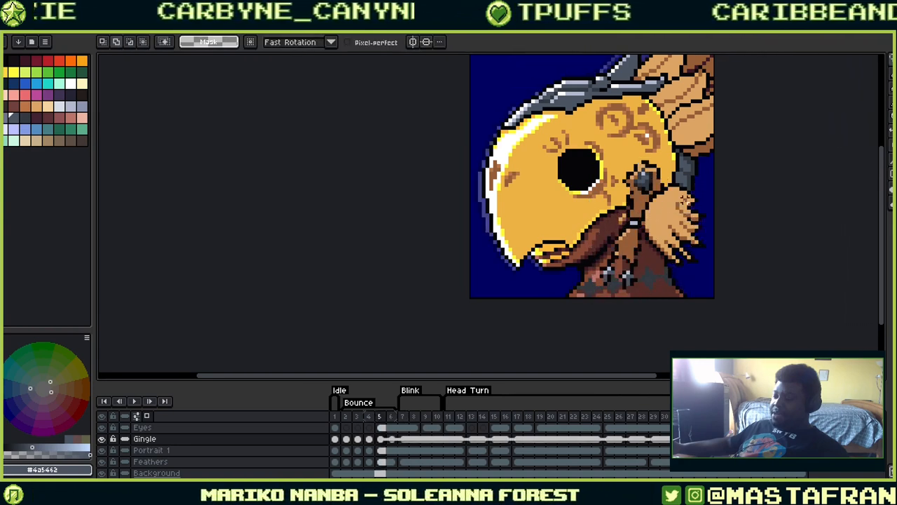
key("Left")
key("Left")
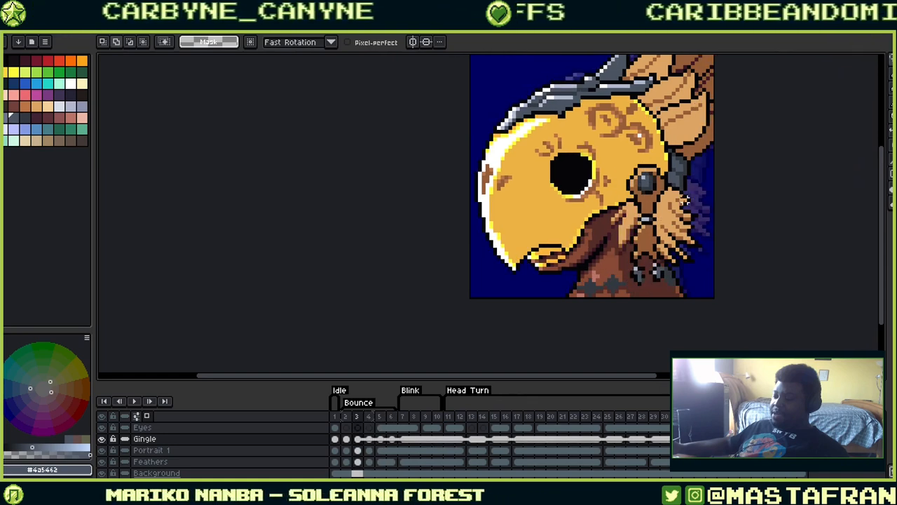
key("Left")
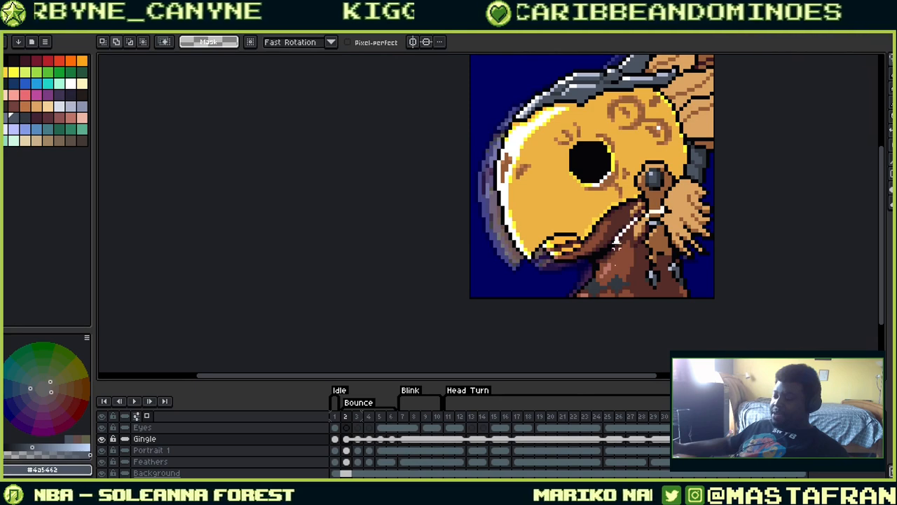
mouse_move(617, 241)
left_mouse_down()
mouse_move(701, 280)
mouse_move(638, 211)
left_mouse_up()
key("Left")
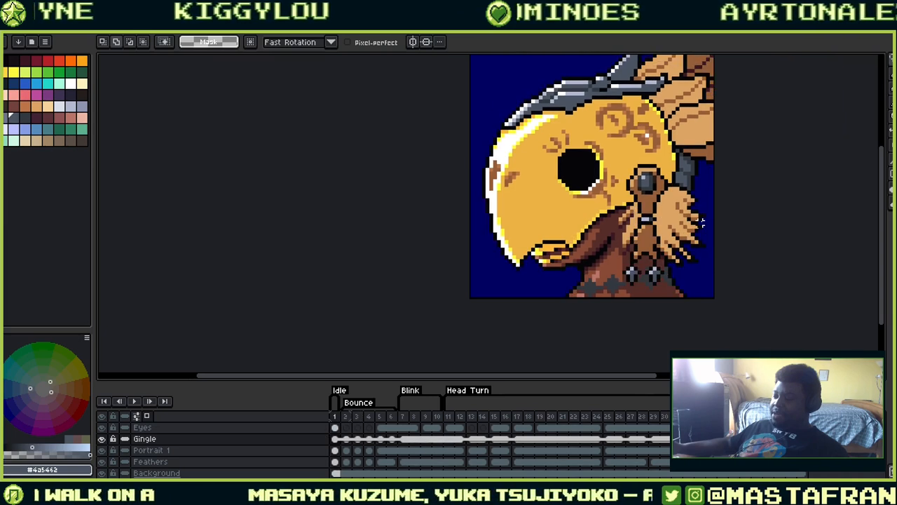
Play back the Bounce animation from frame 2 to review the earring's movement
key("Left")
key("Left")
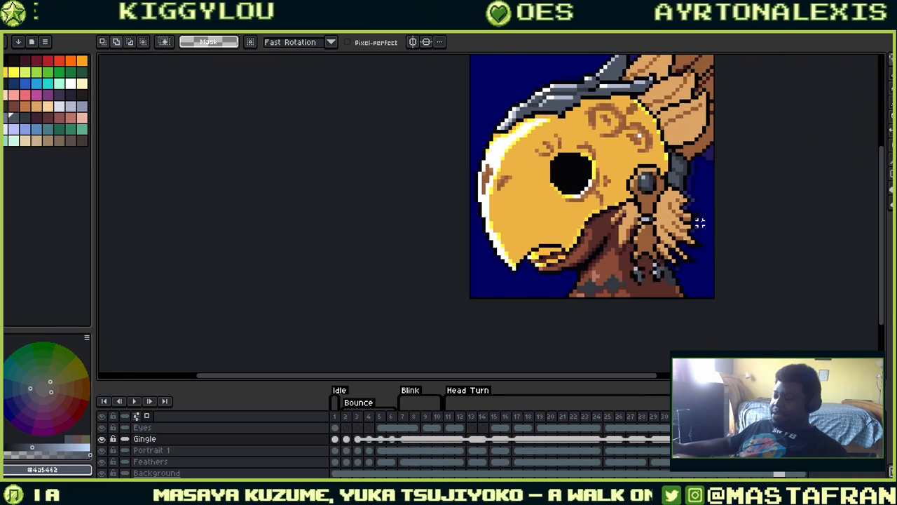
left_click(344, 416)
left_click(134, 403)
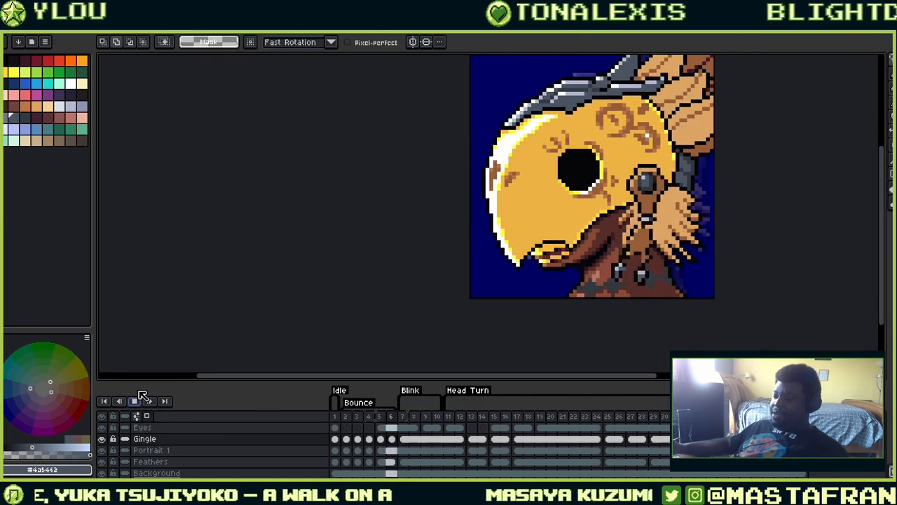
left_click(140, 396)
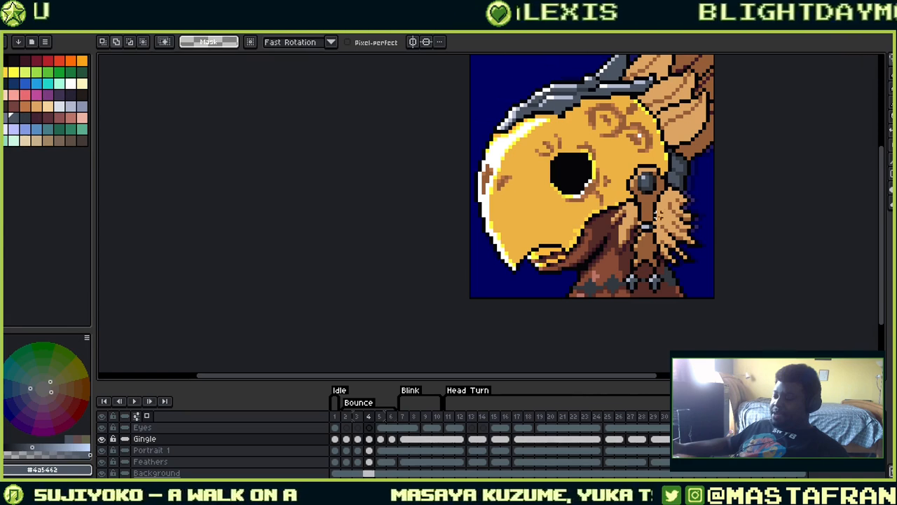
In frame 4, select the hanging part of the earring, raise it 2 pixels and deselect it
left_click_drag(703, 230, 699, 214)
key("Up")
key("Up")
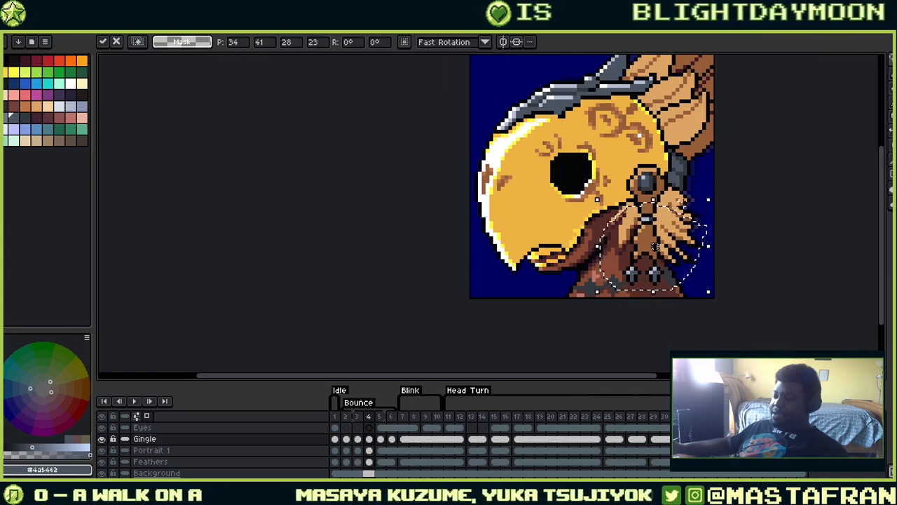
key("ctrl+d")
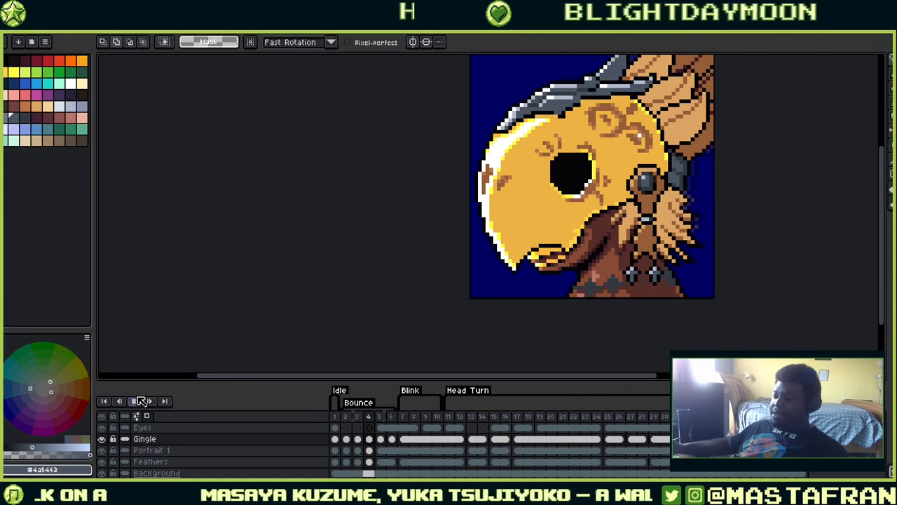
Replay the Bounce animation and examine the Eyes, Gingle and Portrait 1 cels around frames 4, 6 and 9
left_click(140, 400)
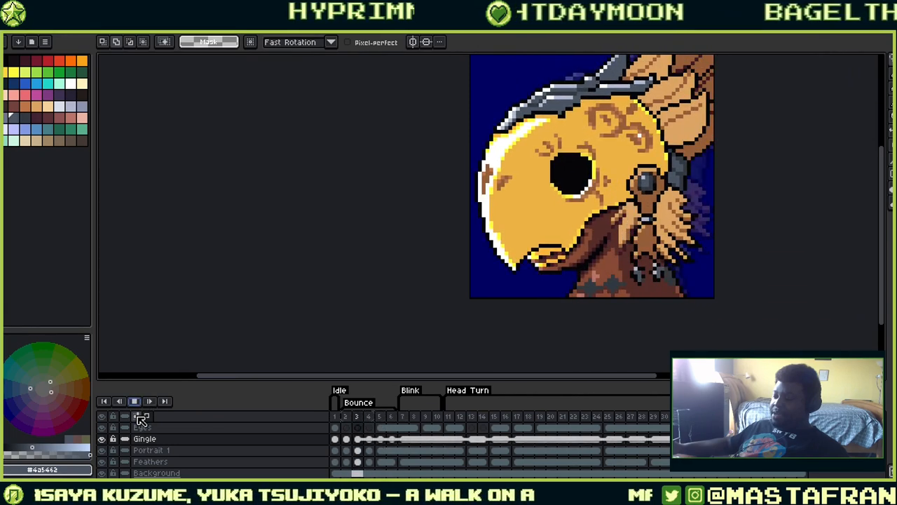
left_click(391, 427)
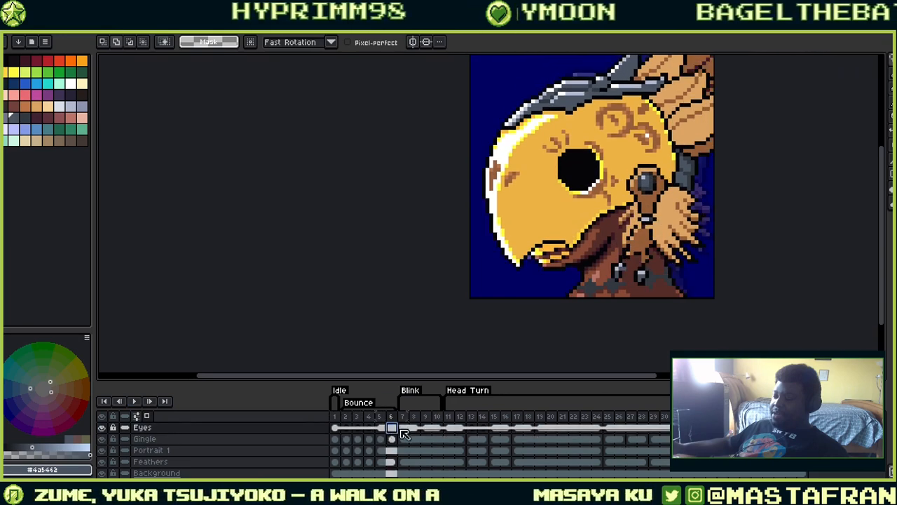
left_click(426, 427)
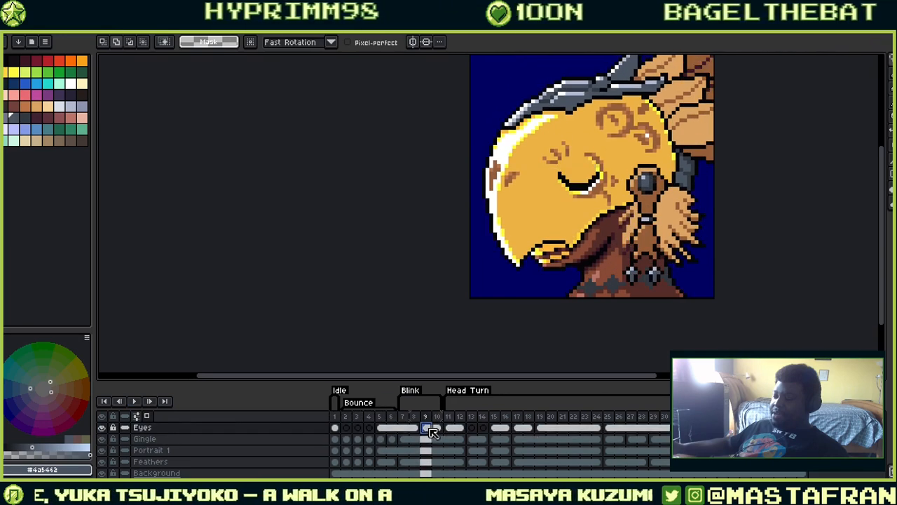
left_click(368, 427)
left_click(369, 439)
left_click(369, 450)
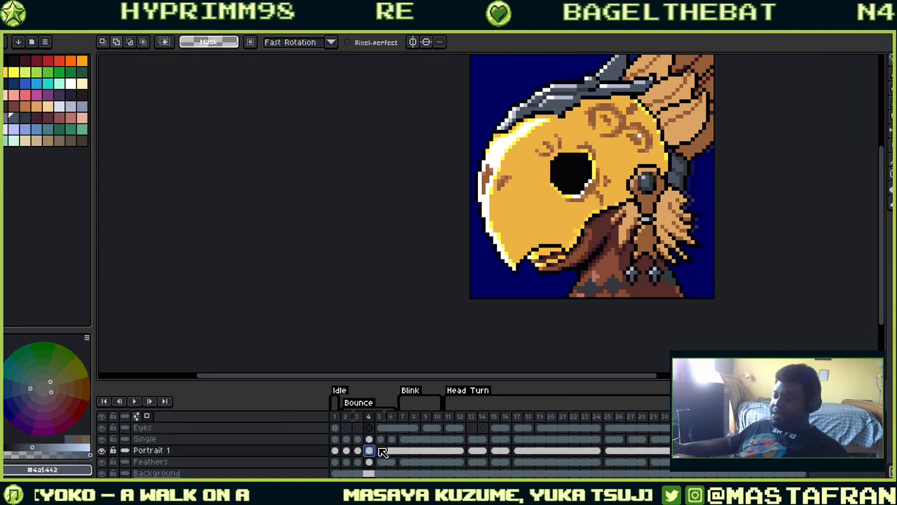
On the Portrait 1 layer, move the cel from frame 3 onto frame 4
left_click(359, 450)
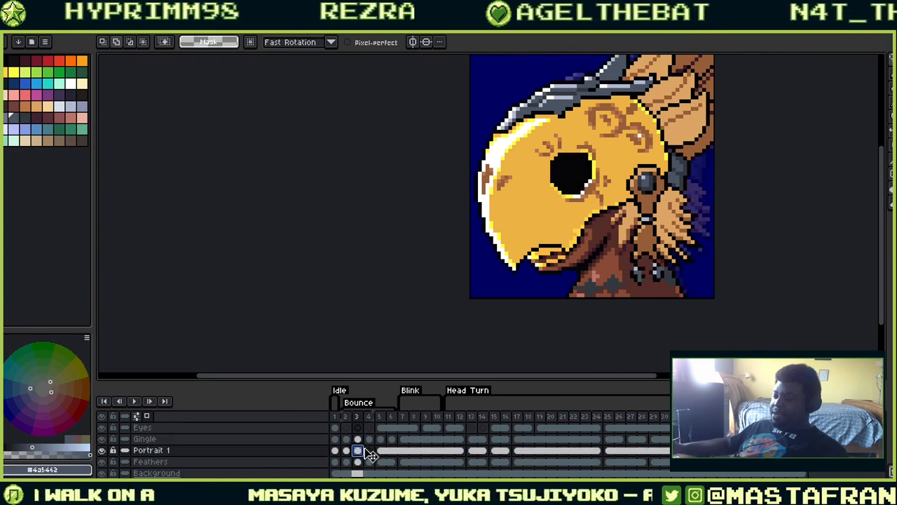
left_click(370, 452)
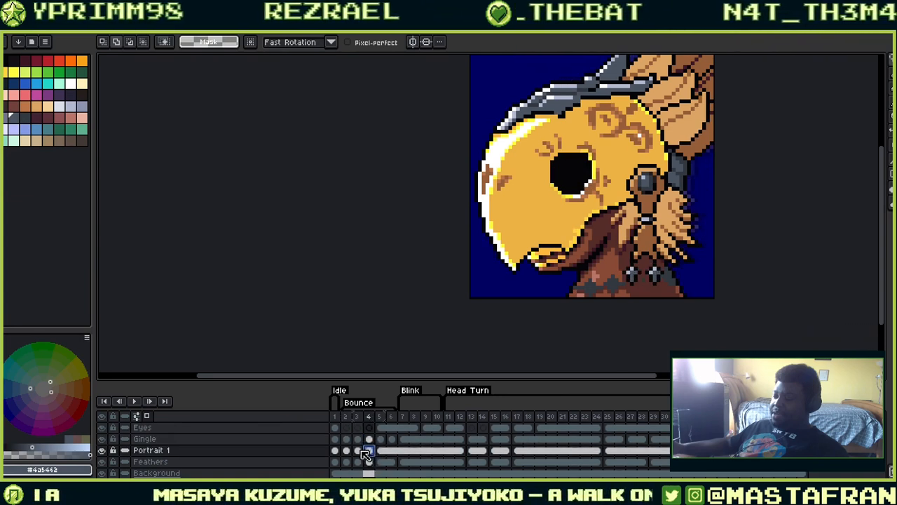
key("Left")
left_click(370, 451)
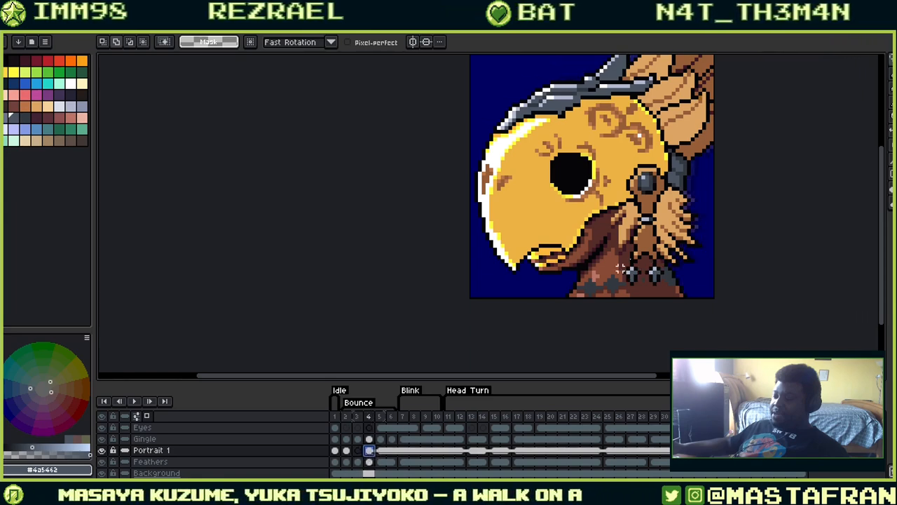
In frame 4, cut the eye and its surrounding markings from Portrait 1 and paste them in place on the Eyes layer
left_click_drag(649, 223, 717, 213)
scroll(715, 210, "up", 4)
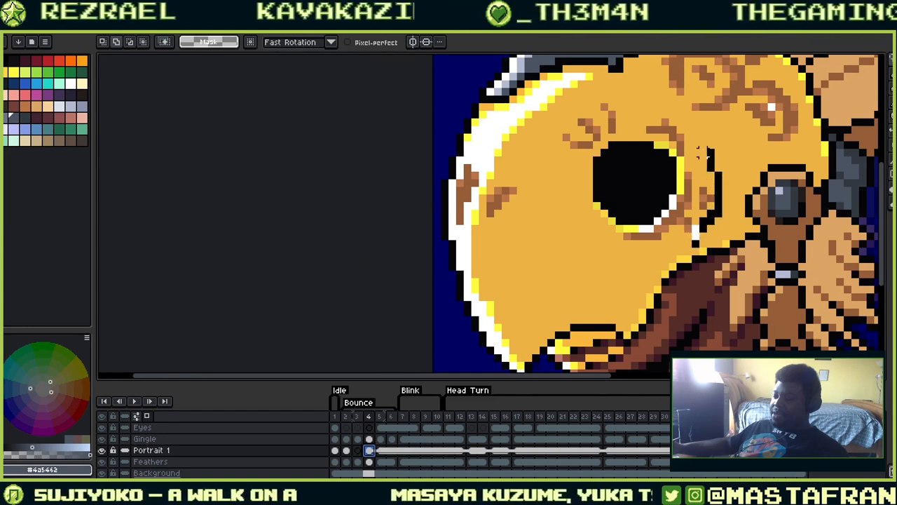
left_click_drag(557, 211, 553, 209)
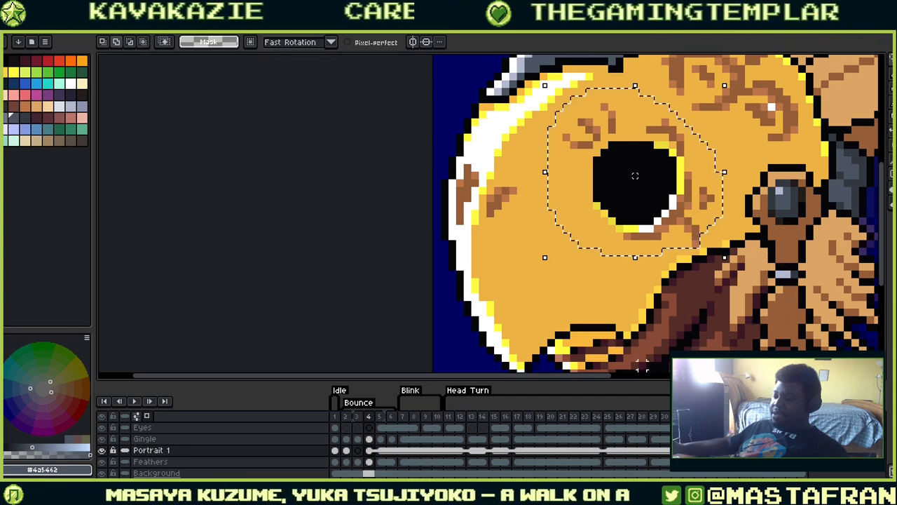
key("Delete")
left_click(372, 437)
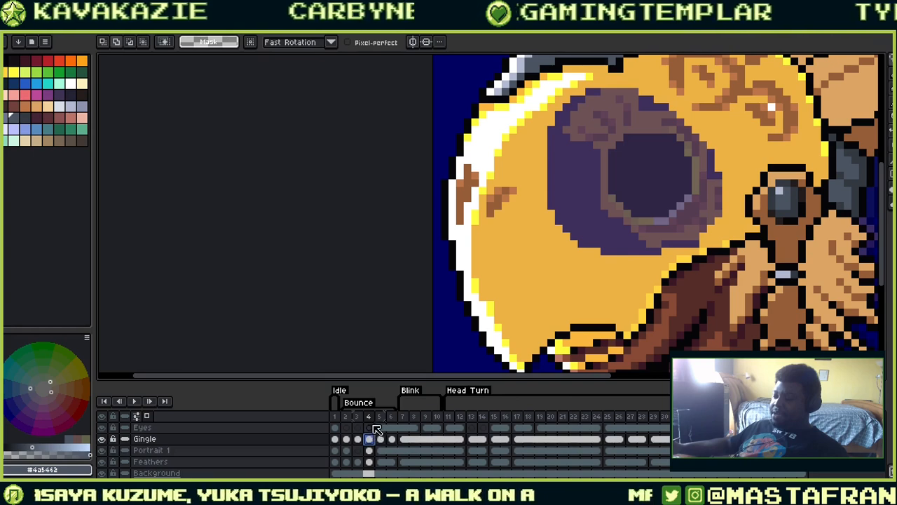
left_click(374, 427)
key("ctrl+v")
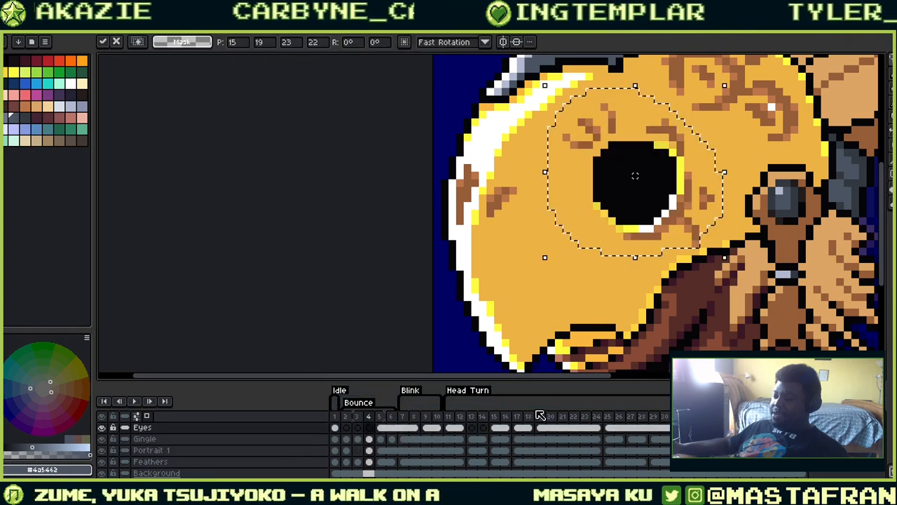
key("Return")
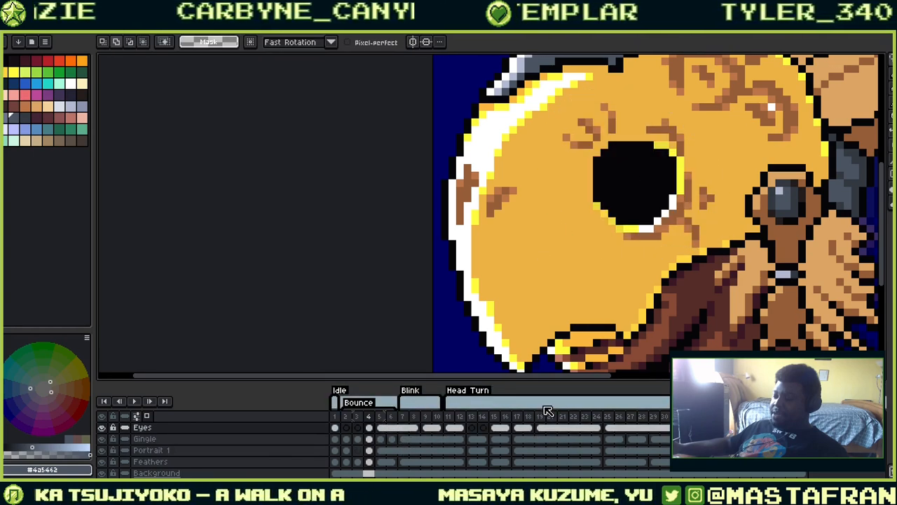
Copy the frame 4 cel of the Eyes layer to the late frame with the missing eye and check the frames following it
left_click(768, 426)
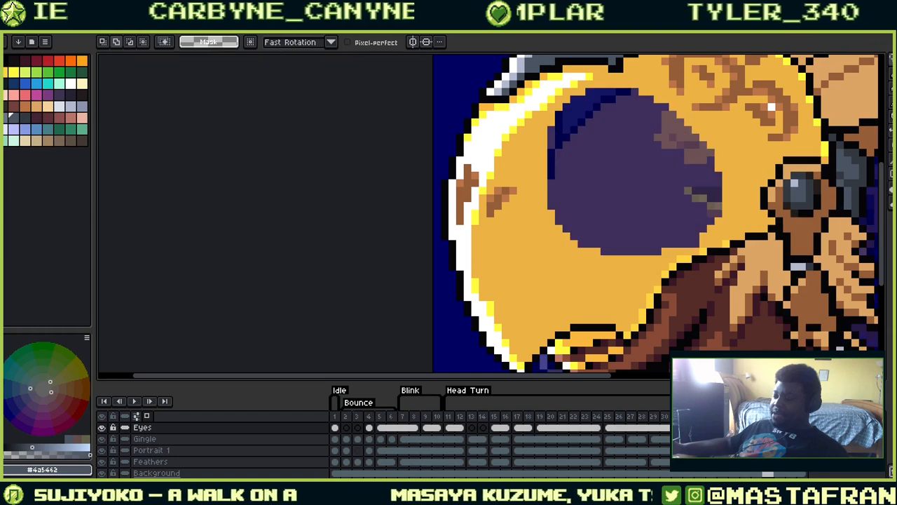
left_click(370, 429)
left_click(767, 427)
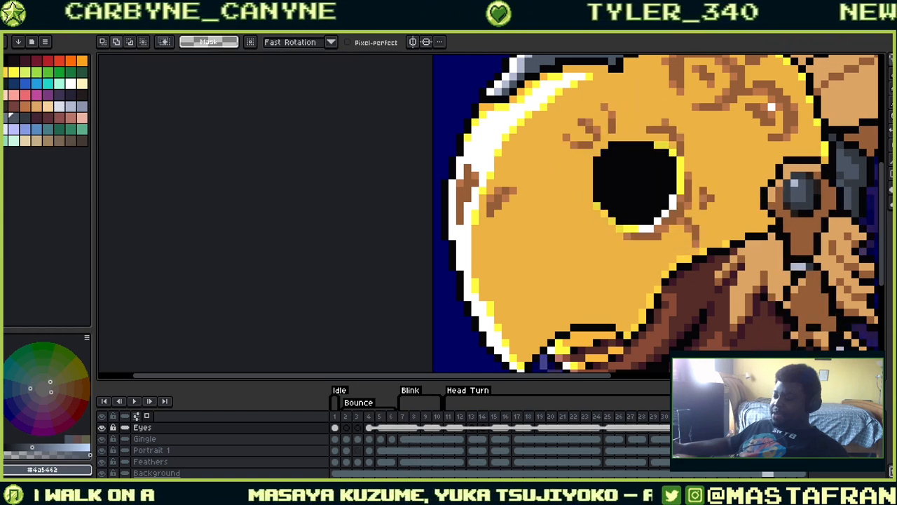
key("Right")
key("Right")
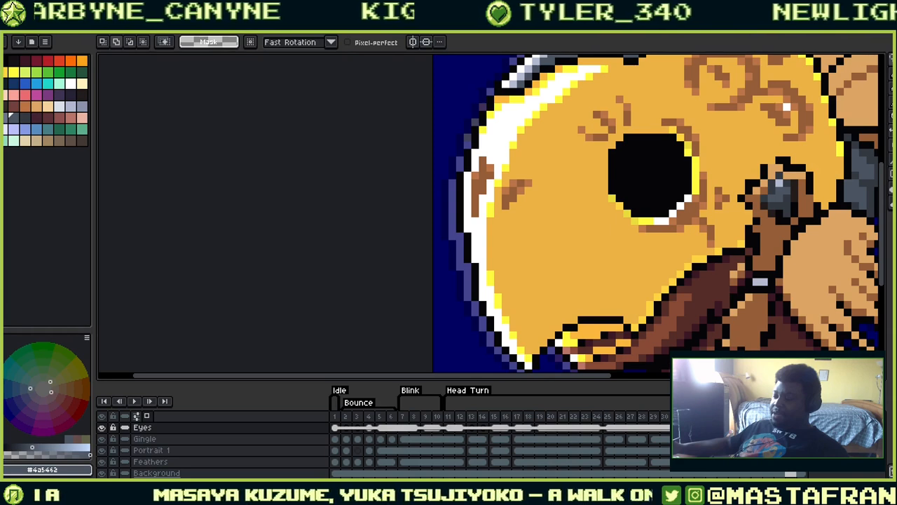
Try to separate the eye in frame 2 by cutting it and its surrounding markings from Portrait 1 and pasting them in place on Eyes
left_click(347, 450)
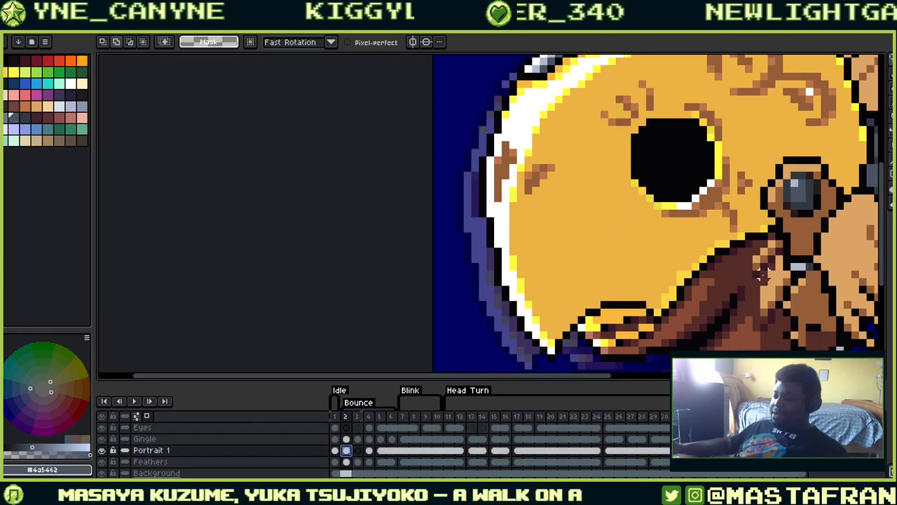
left_click_drag(742, 228, 680, 299)
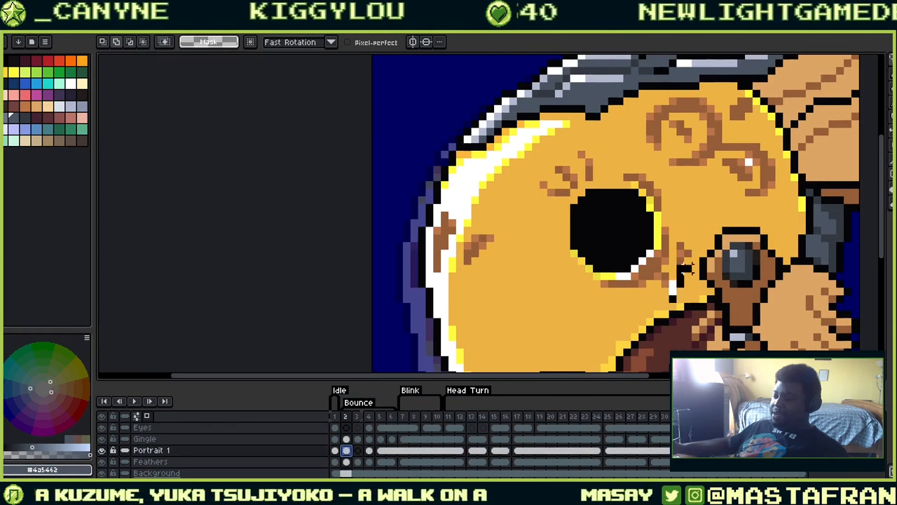
mouse_move(589, 148)
left_mouse_down()
mouse_move(541, 175)
mouse_move(541, 267)
left_mouse_up()
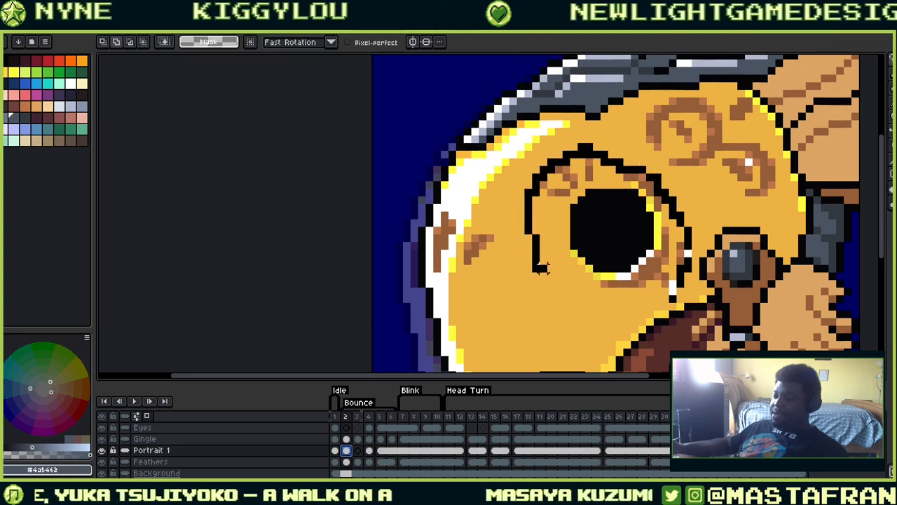
left_click_drag(603, 313, 603, 315)
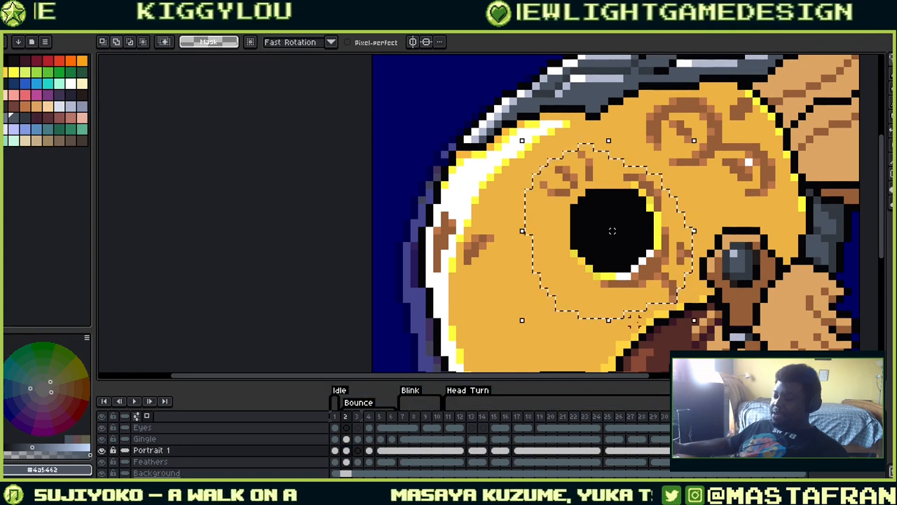
key("i")
mouse_move(663, 307)
left_mouse_down()
mouse_move(584, 289)
mouse_move(502, 213)
mouse_move(596, 322)
left_mouse_up()
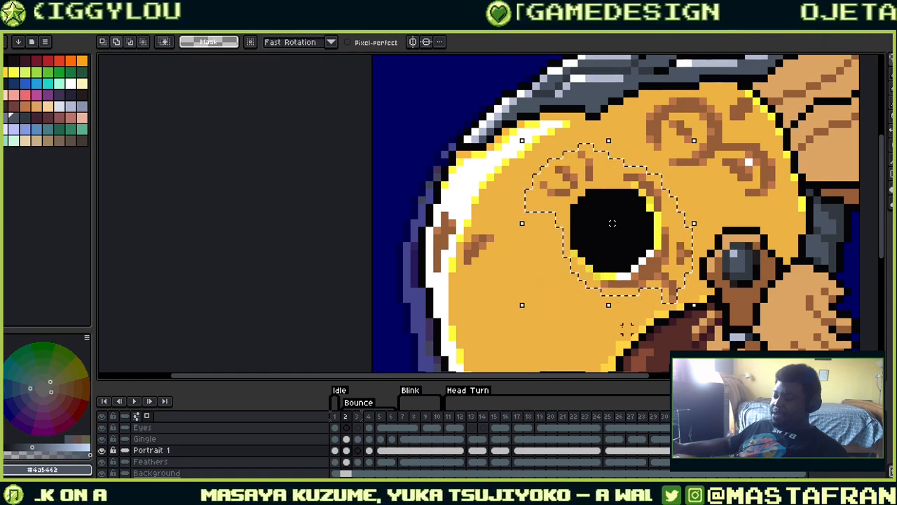
key("Delete")
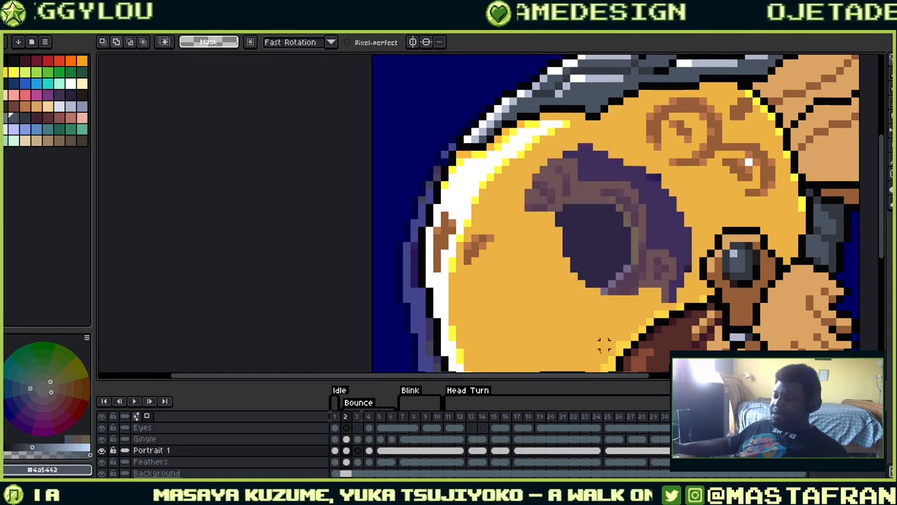
left_click(346, 428)
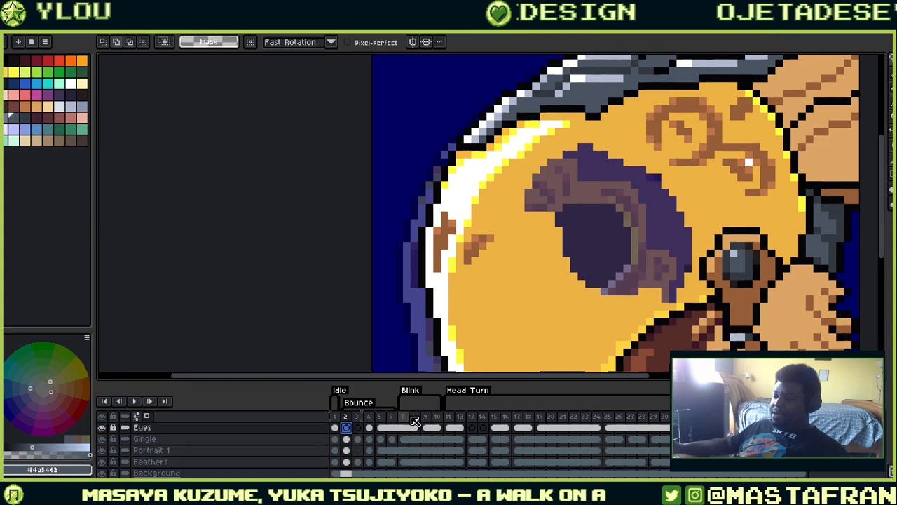
left_click(373, 439)
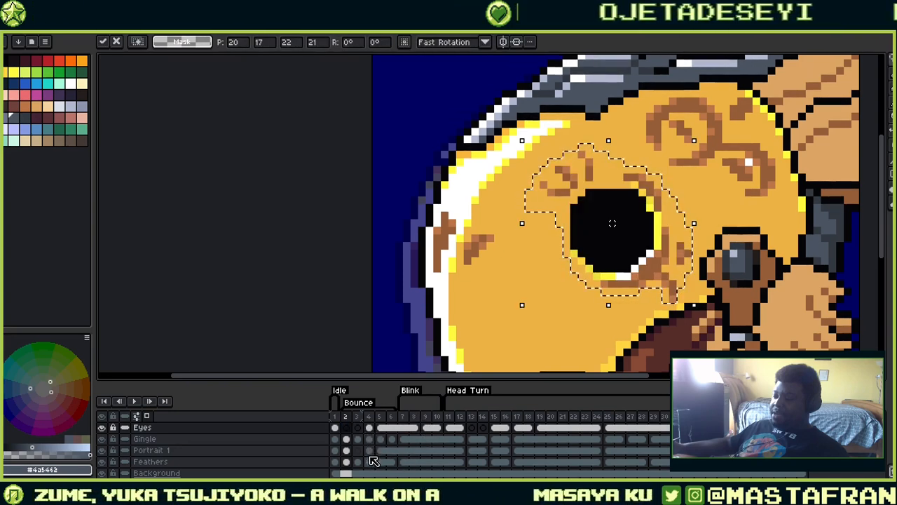
Check the neighbouring frames and undo the eye separation in frames 2 and 4 and the move of Portrait 1's frame 3 cel
key("Right")
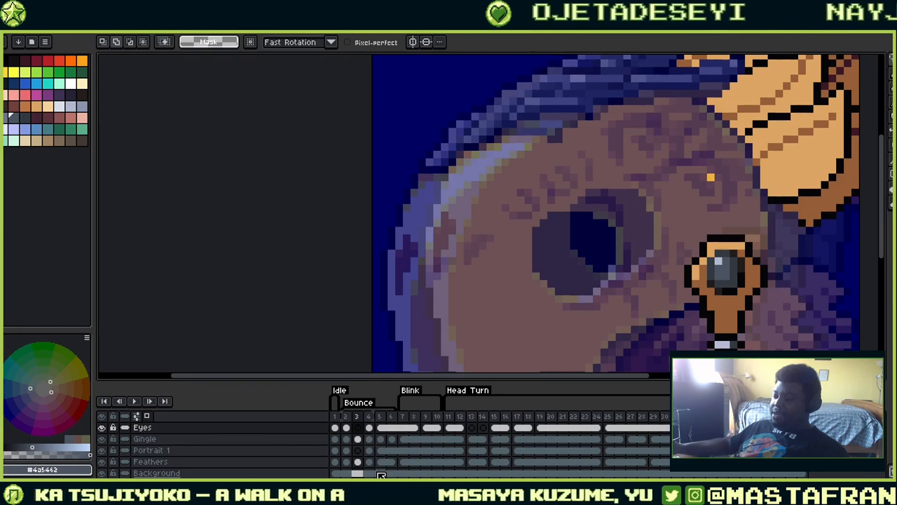
key("Right")
key("Left")
left_click_drag(663, 238, 643, 117)
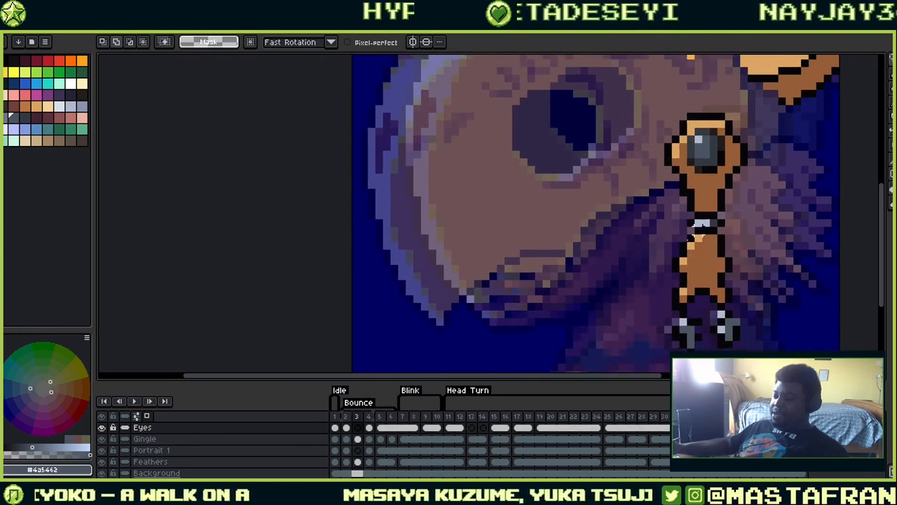
key("ctrl+z")
key("ctrl+z")
key("ctrl+z")
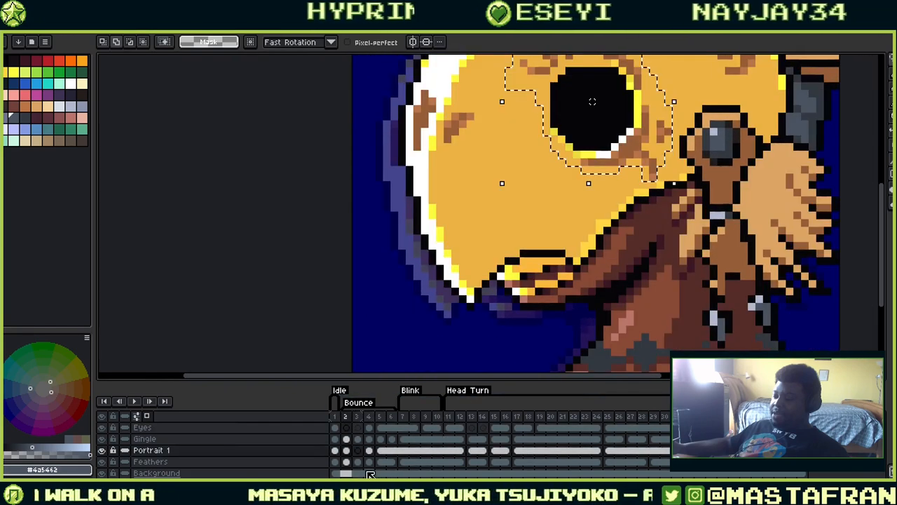
left_click(369, 427)
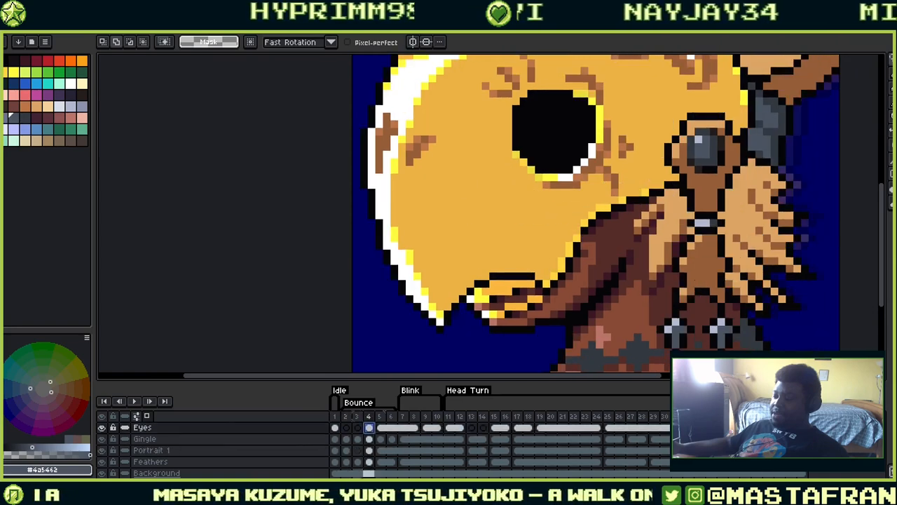
key("ctrl+z")
key("ctrl+z")
key("ctrl+z")
key("ctrl+z")
key("ctrl+z")
key("ctrl+z")
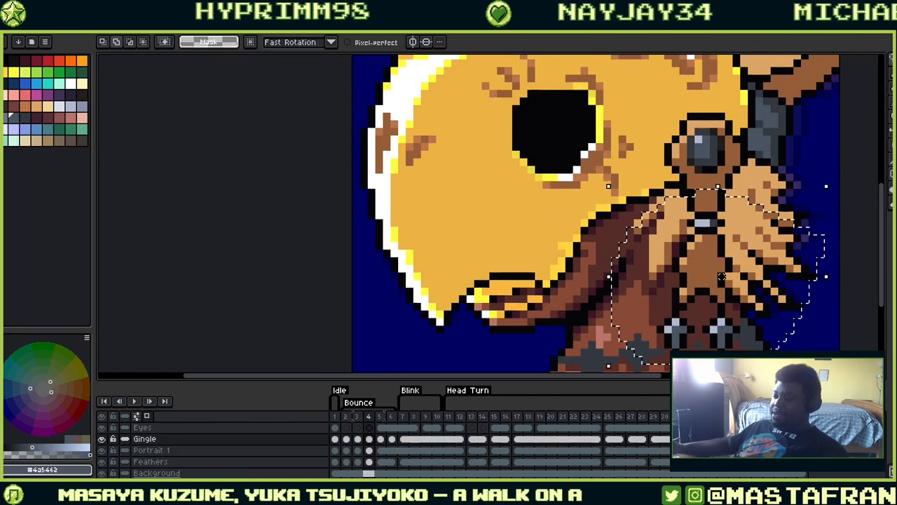
Compare the Portrait 1 artwork in frames 3 and 4 by flipping back and forth between them
left_click(357, 450)
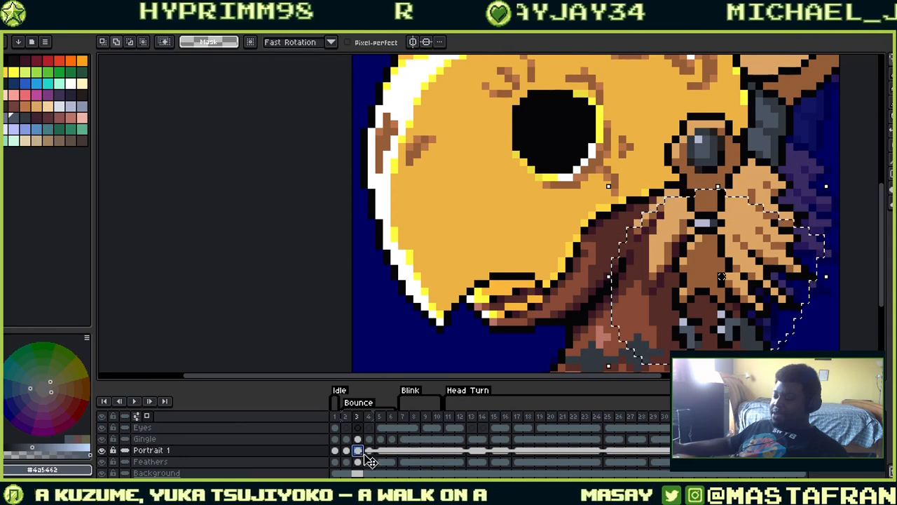
left_click(369, 450)
key("Left")
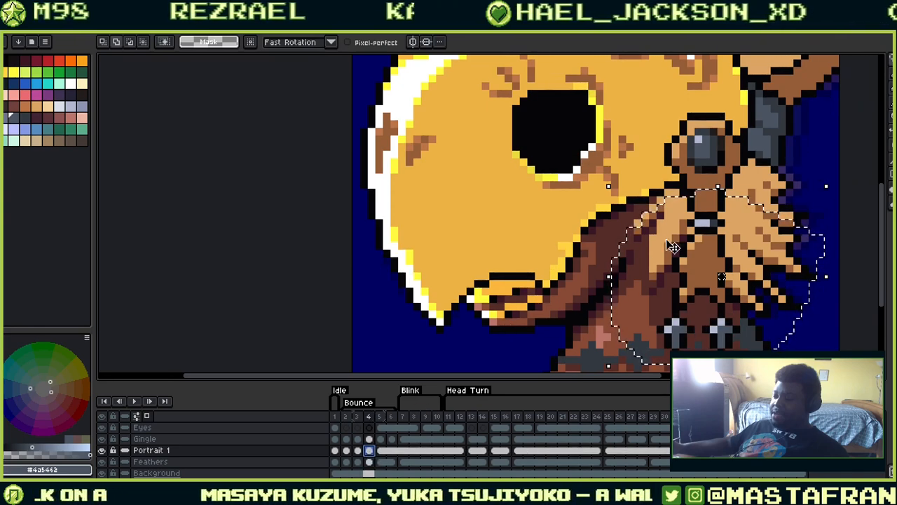
key("Right")
scroll(666, 317, "down", 2)
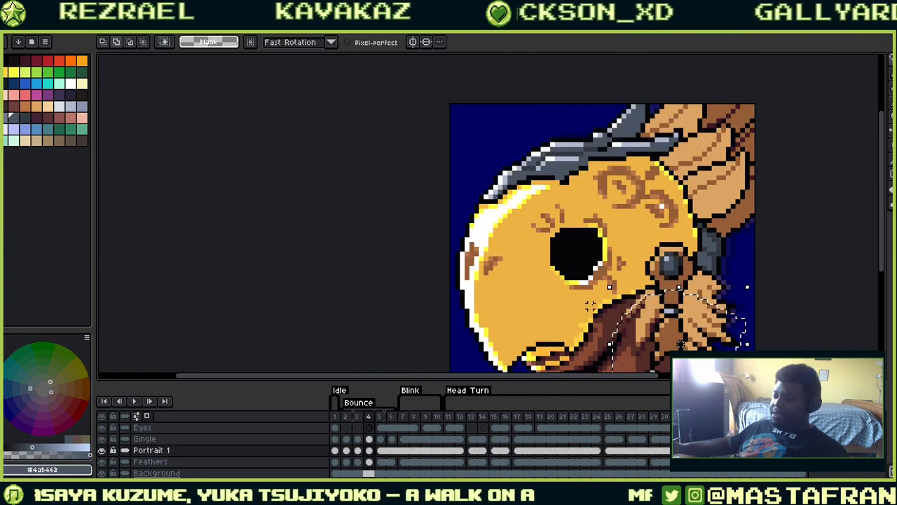
key("Left")
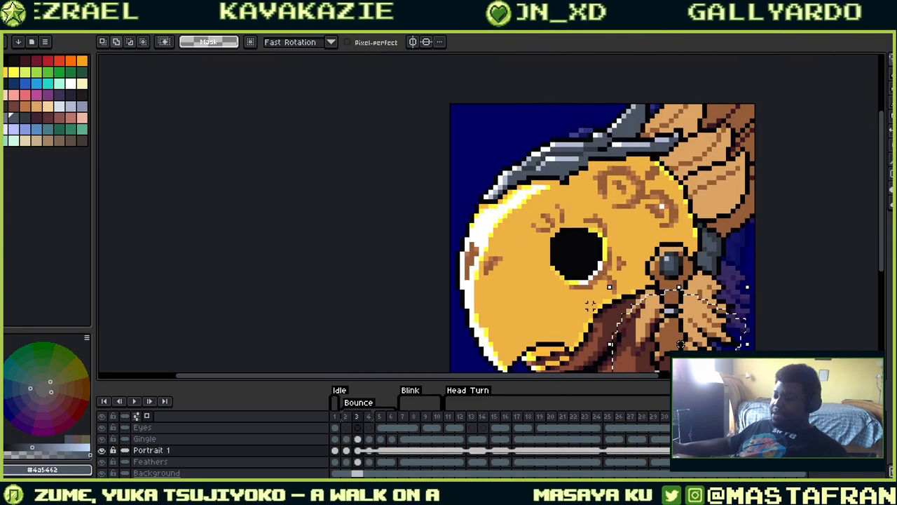
key("Right")
key("Left")
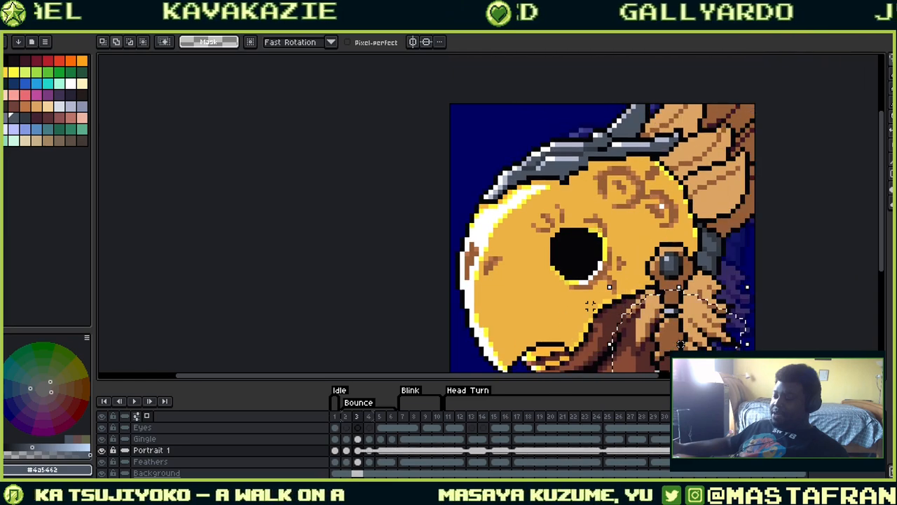
Try deleting the beak and tassel areas from Portrait 1 in frame 3, check whether frame 4 is affected, and restore the pixels
left_click_drag(528, 244, 571, 194)
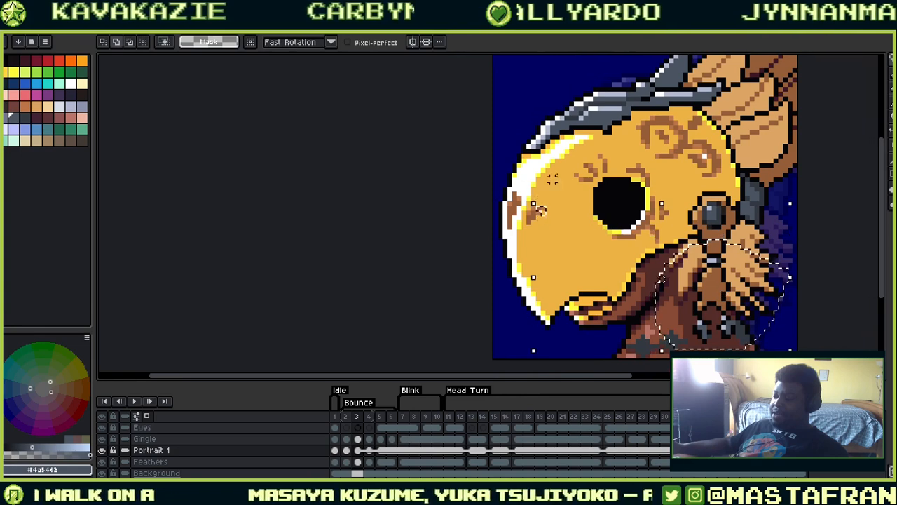
mouse_move(531, 162)
left_mouse_down()
mouse_move(565, 320)
mouse_move(540, 163)
left_mouse_up()
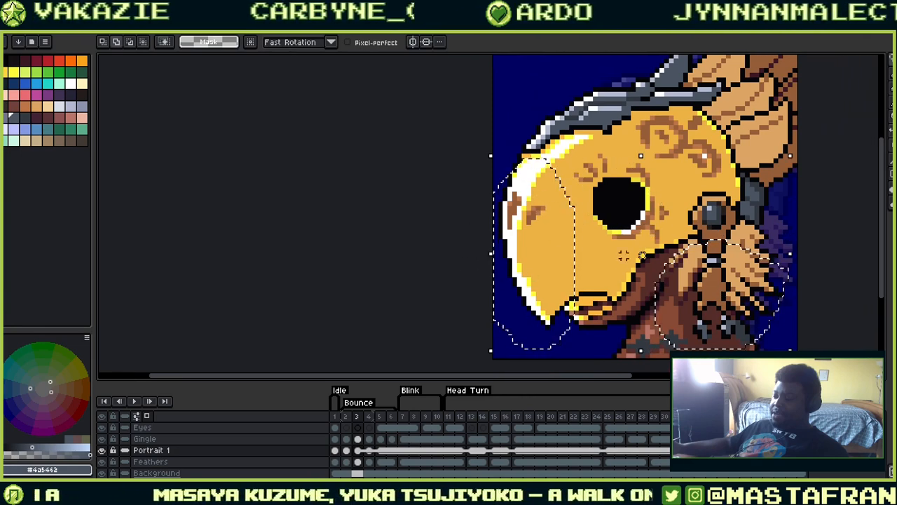
key("Delete")
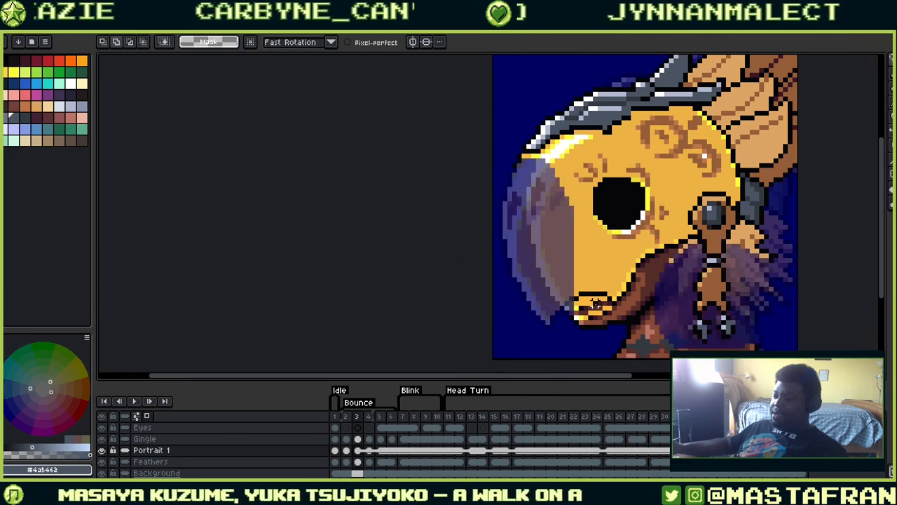
left_click(369, 450)
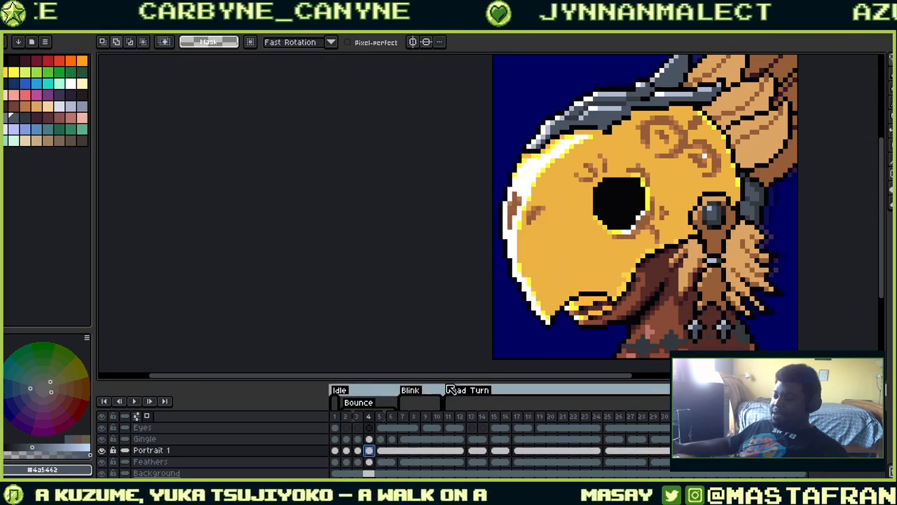
left_click(642, 256)
key("ctrl+d")
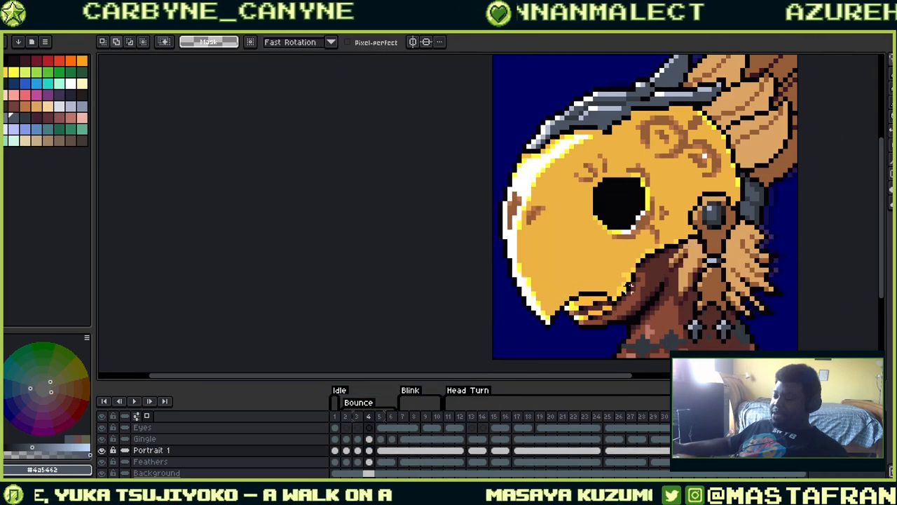
key("Left")
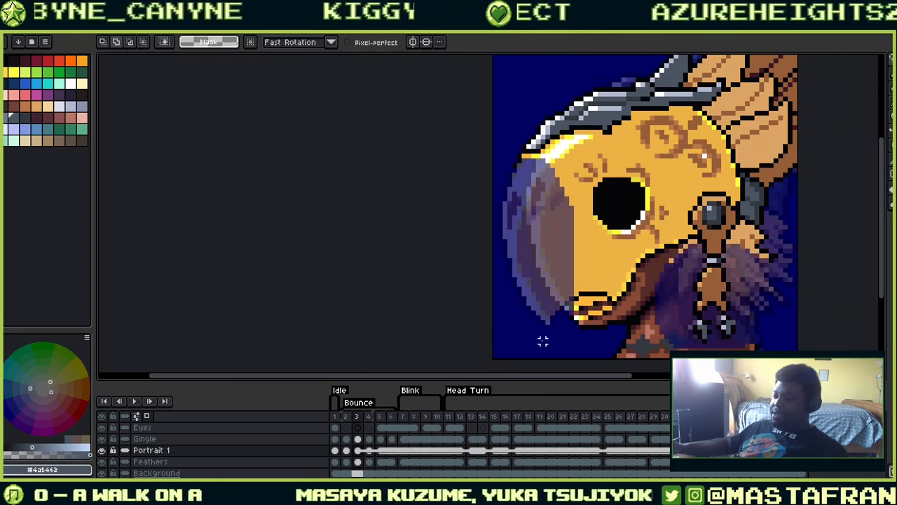
key("ctrl+v")
key("ctrl+d")
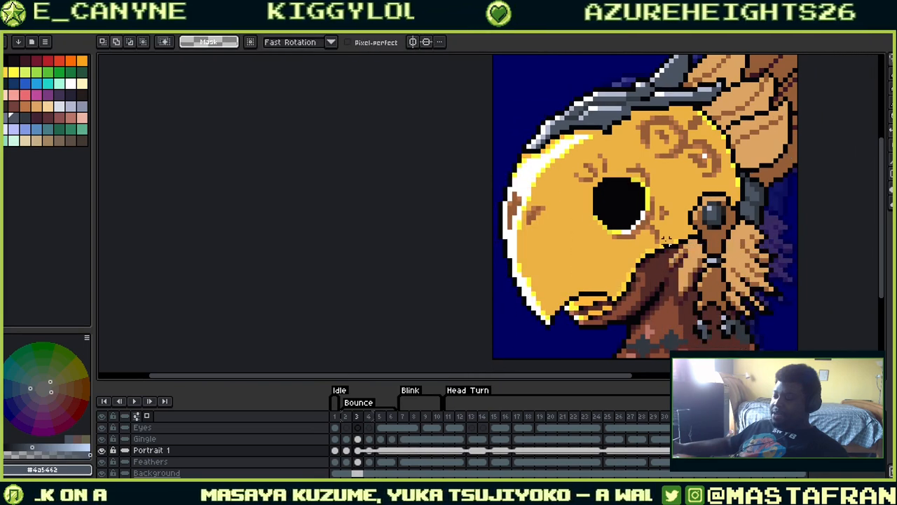
In frame 3, cut the eye and its surrounding markings from Portrait 1 and paste them in place on the Eyes layer
key("Left")
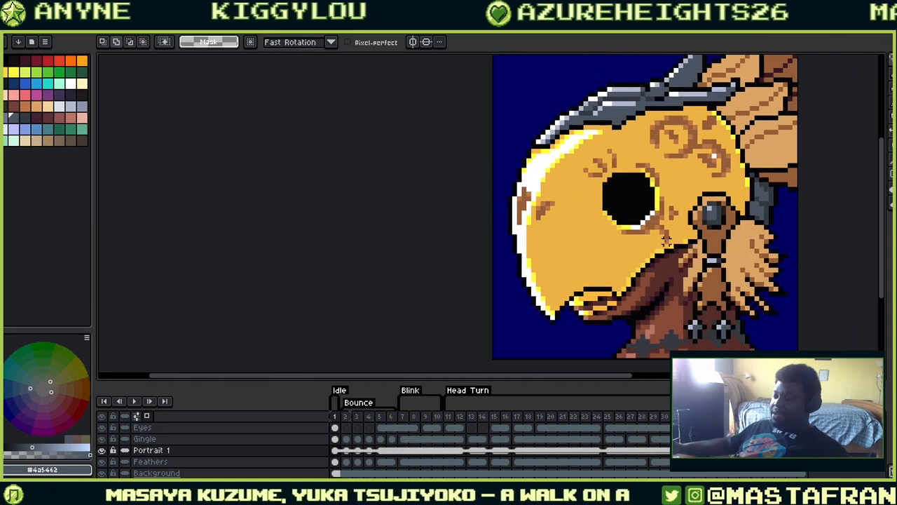
key("Right")
key("Right")
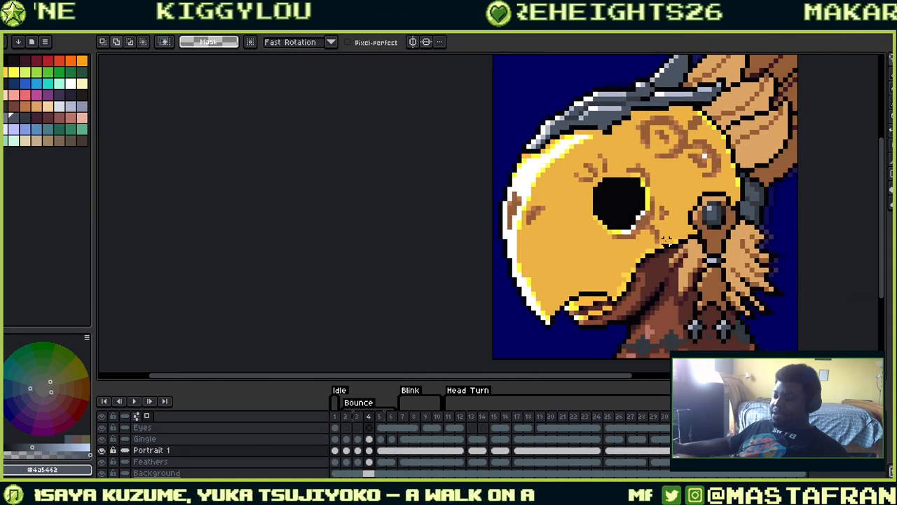
key("Left")
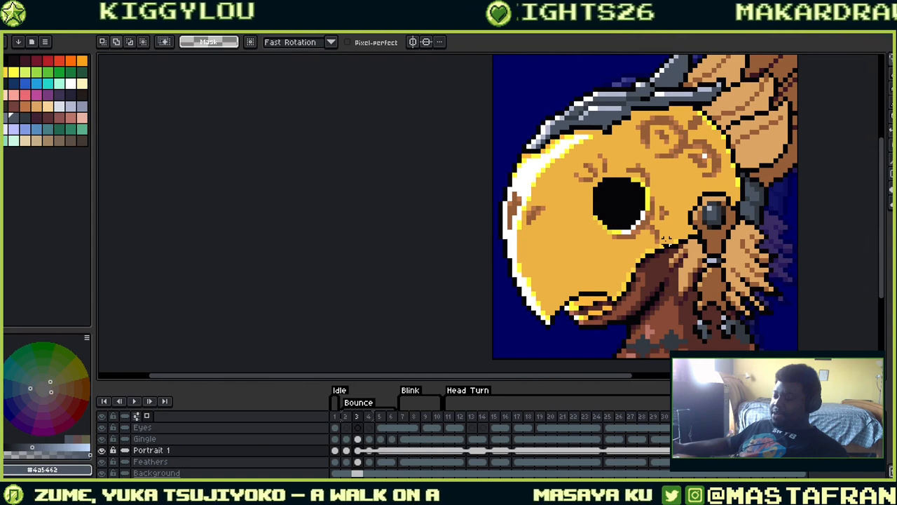
left_click(358, 451)
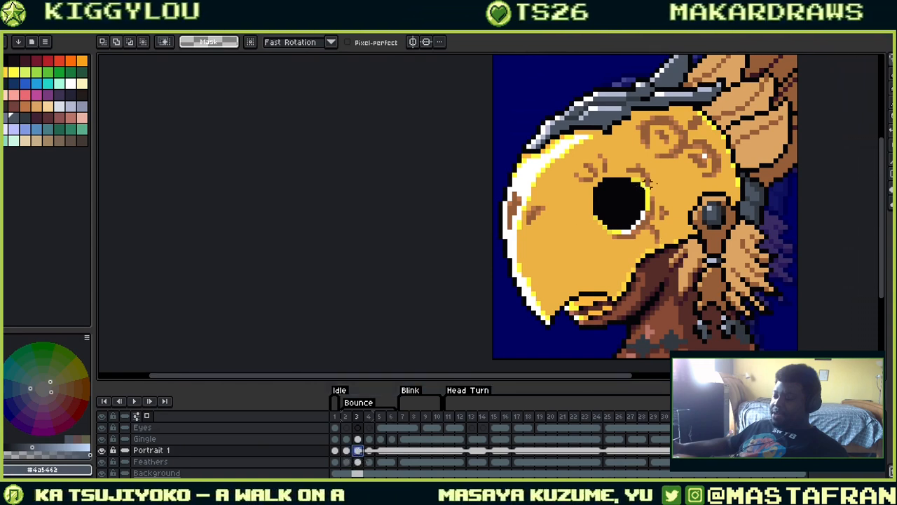
mouse_move(631, 155)
left_mouse_down()
mouse_move(566, 171)
mouse_move(576, 207)
mouse_move(619, 250)
mouse_move(655, 241)
mouse_move(671, 218)
mouse_move(666, 180)
mouse_move(639, 157)
left_mouse_up()
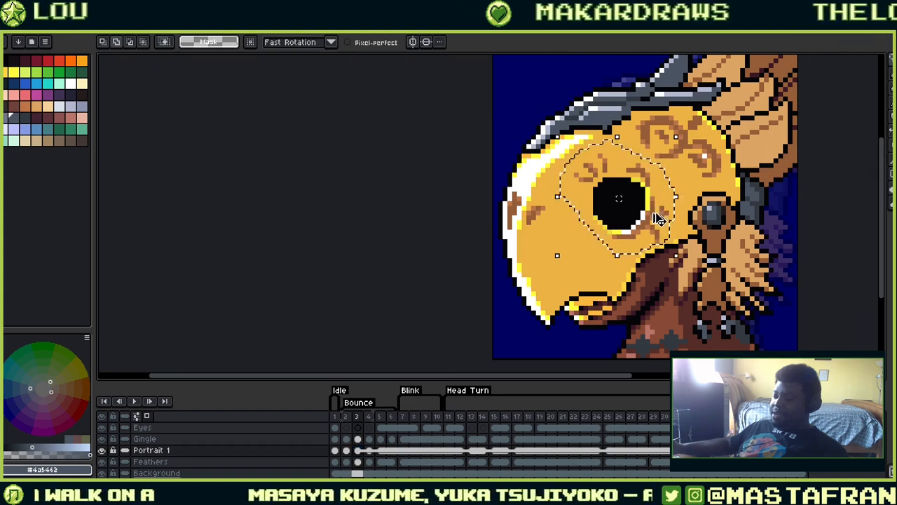
key("Delete")
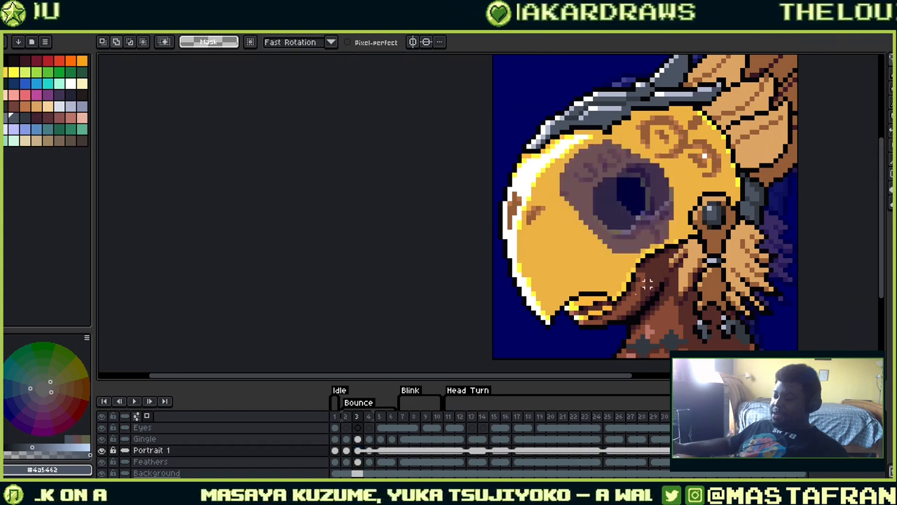
left_click(358, 428)
key("ctrl+v")
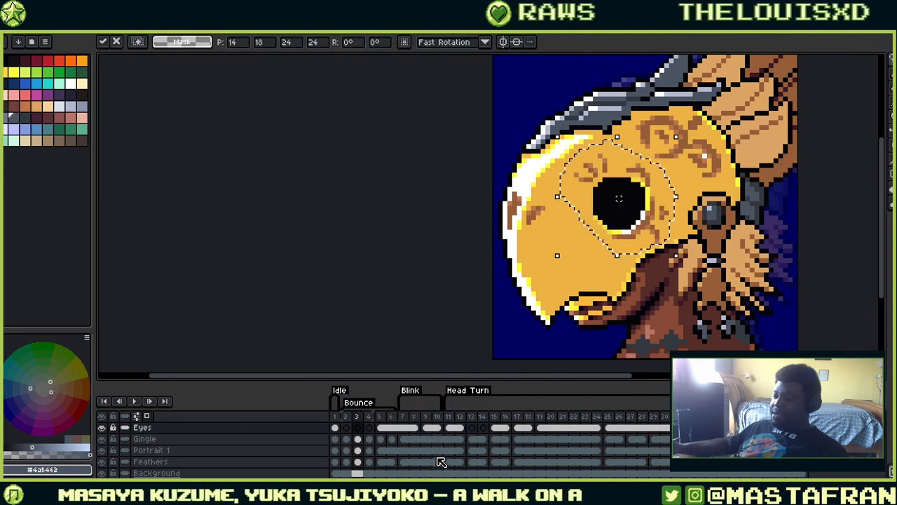
key("ctrl+d")
In frame 4, cut the eye area from Portrait 1 and link frame 3's Eyes cel into frame 4
left_click(369, 450)
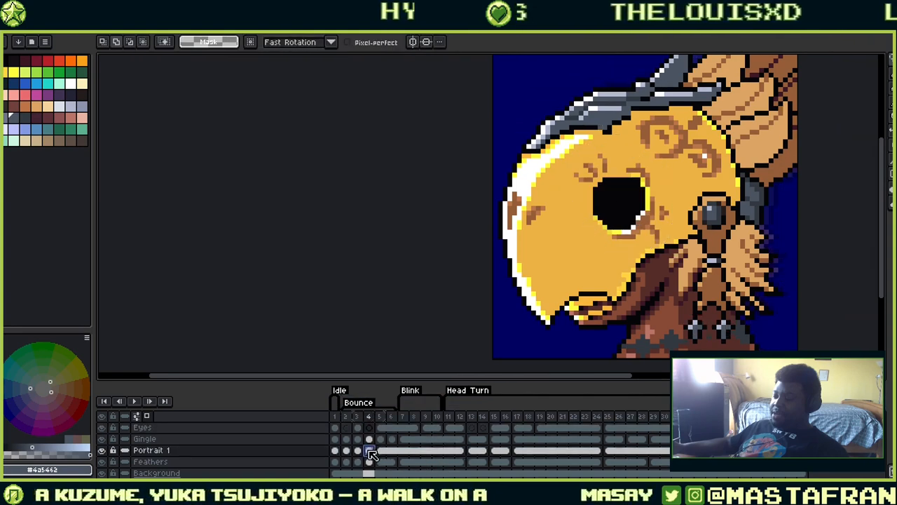
mouse_move(633, 160)
left_mouse_down()
mouse_move(606, 146)
mouse_move(560, 180)
mouse_move(608, 249)
mouse_move(660, 237)
mouse_move(671, 203)
mouse_move(653, 185)
left_mouse_up()
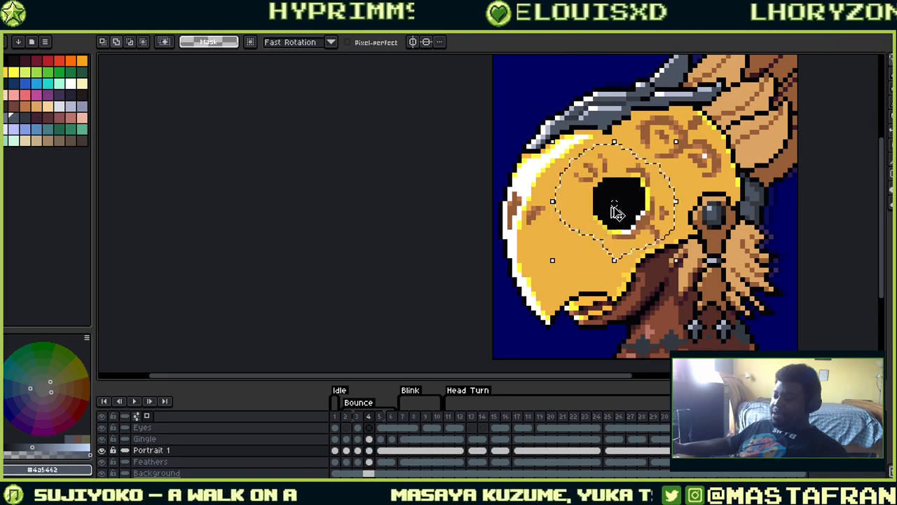
key("ctrl+x")
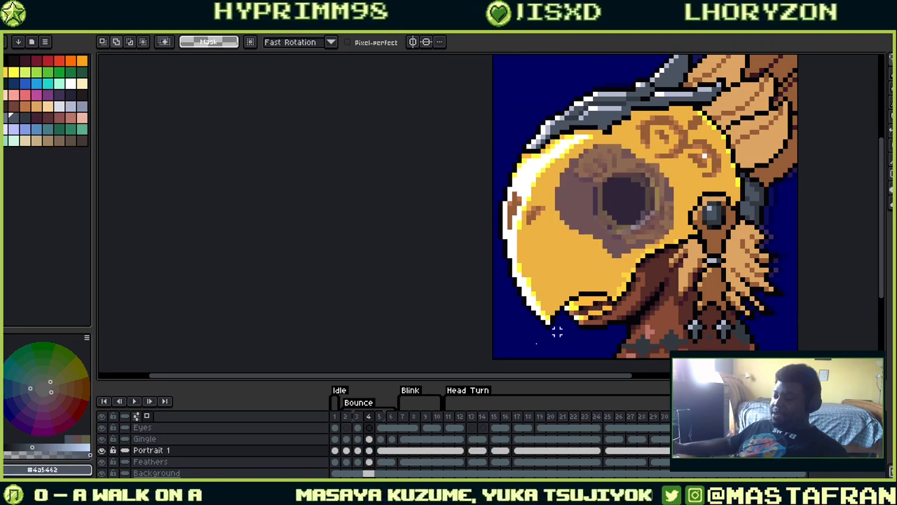
left_click(359, 429)
key("Right")
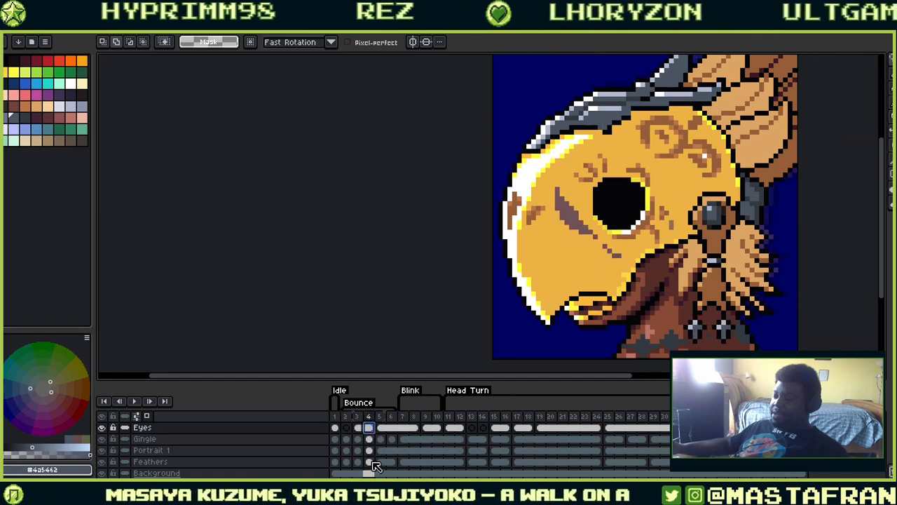
Replace frame 4's Portrait 1 cel with a linked copy of frame 3's cel and compare both frames
left_click(370, 451)
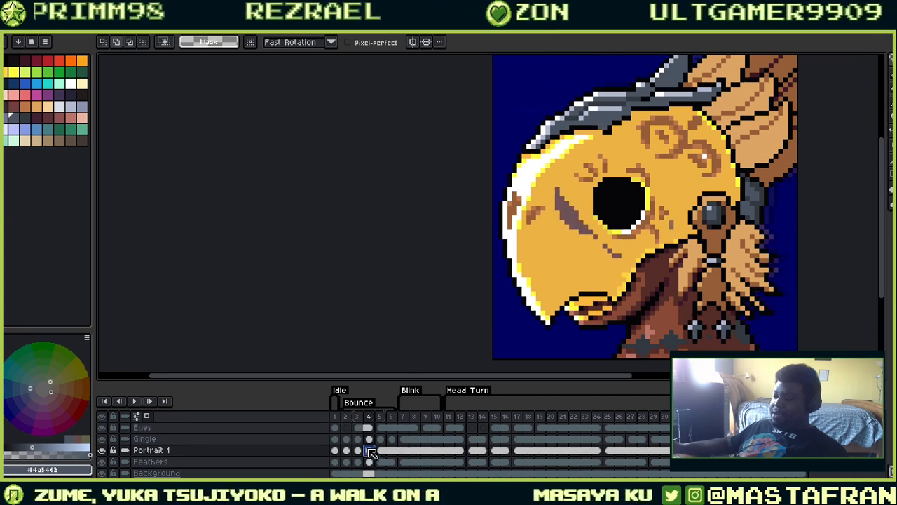
left_click(361, 451)
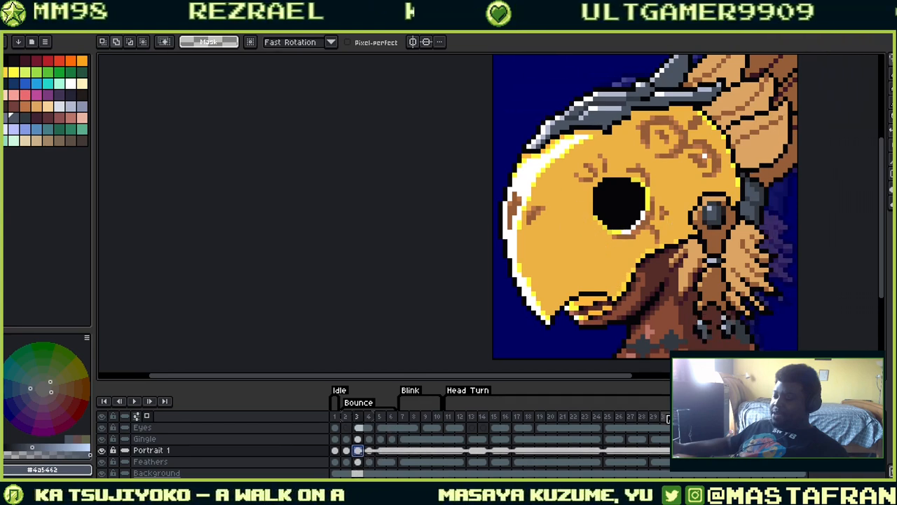
key("Right")
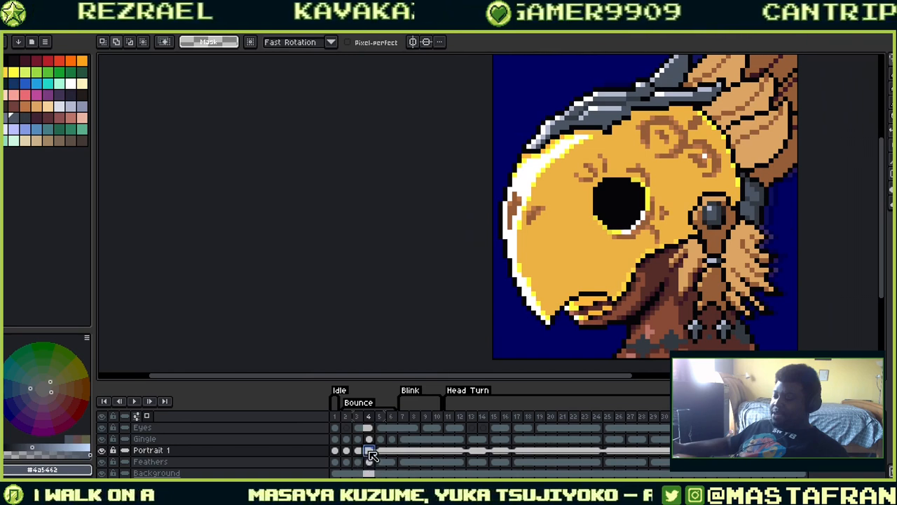
left_click(358, 452)
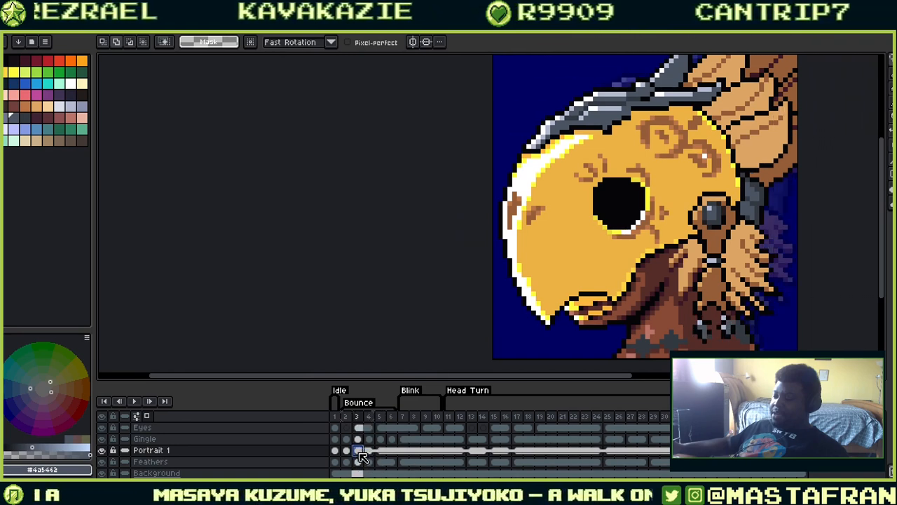
left_click(368, 452)
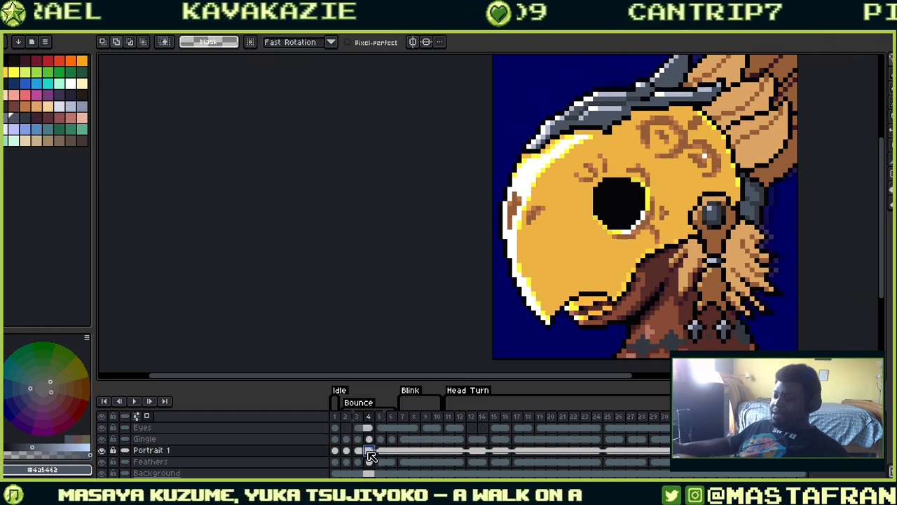
Link the separated Portrait 1 and Eyes cels into the late timeline frames that repeat the same head pose
left_click(768, 450)
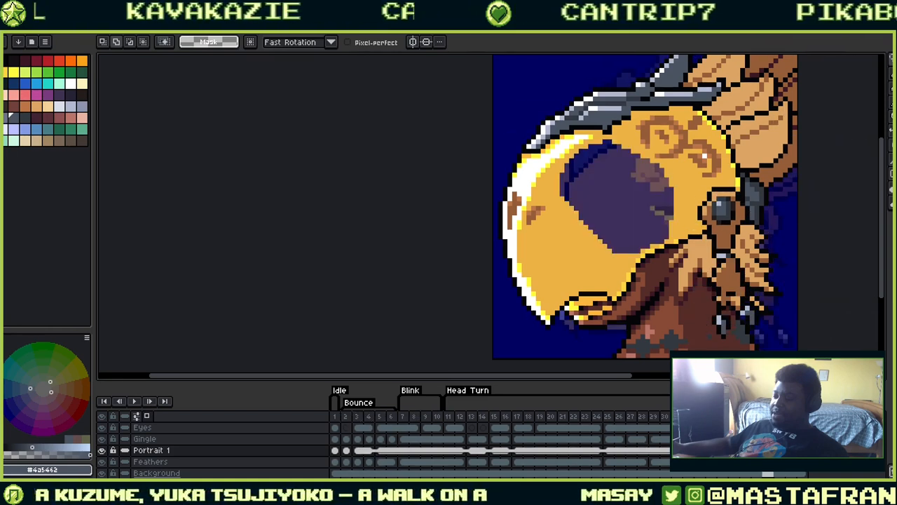
left_click(369, 427)
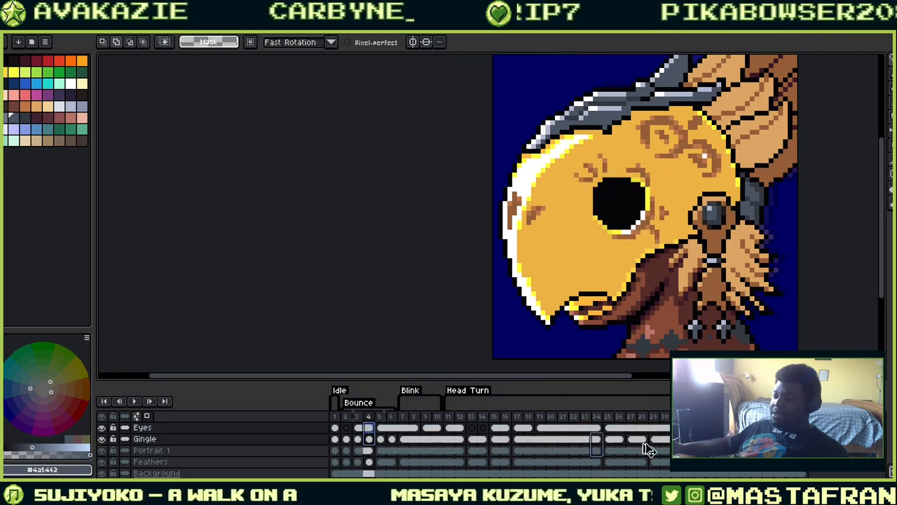
left_click(767, 428)
left_click(780, 427)
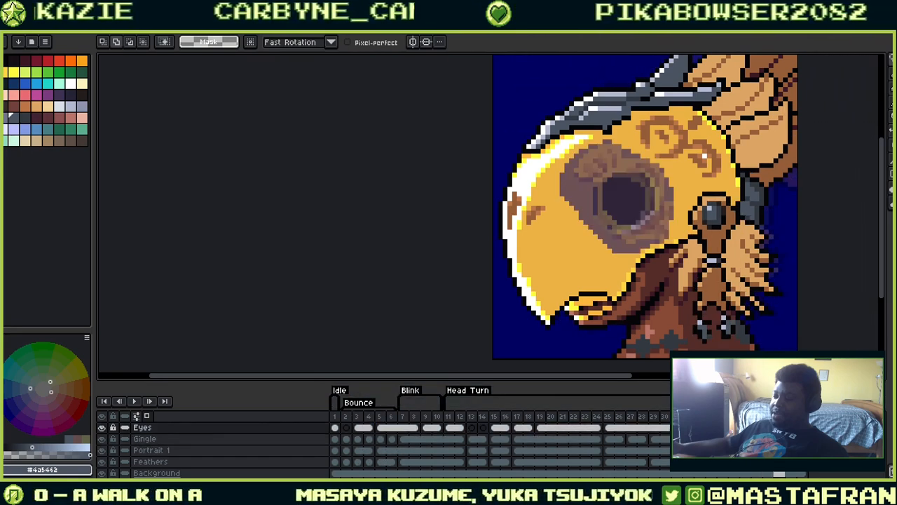
key("ctrl+v")
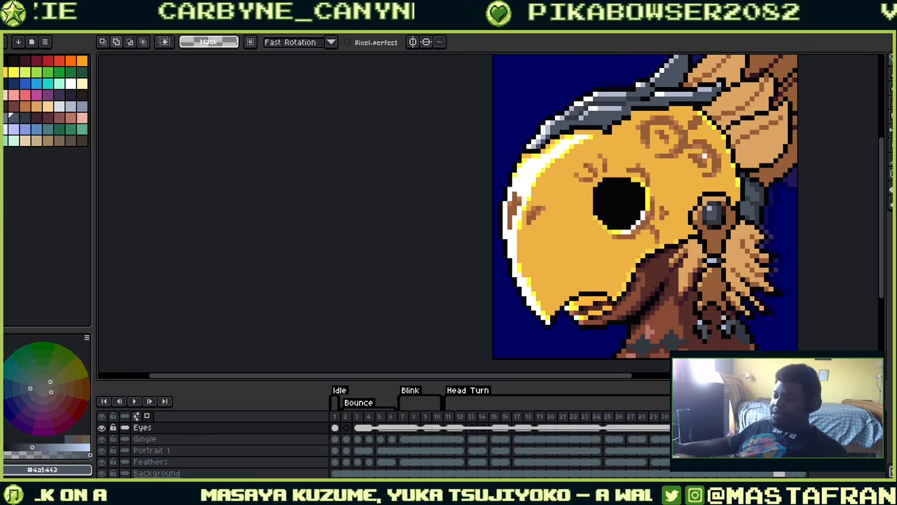
Check the Portrait 1 cels in frames 2 and 3 and in the late frames of the timeline
key("Down")
key("Down")
key("Down")
key("Up")
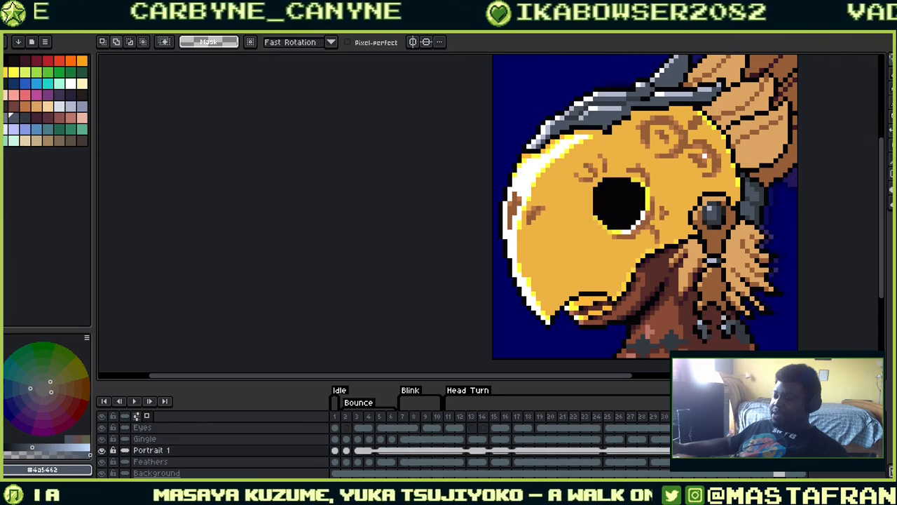
left_click(357, 428)
left_click(346, 450)
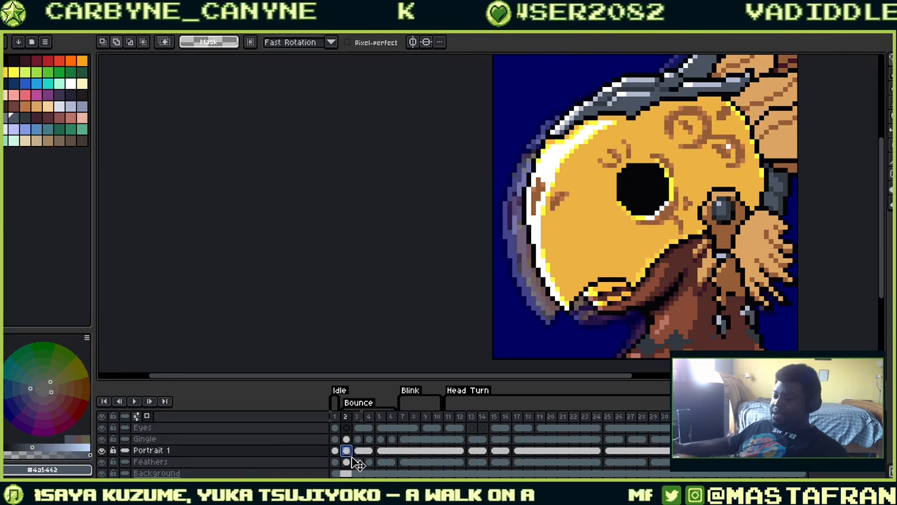
left_click(360, 452)
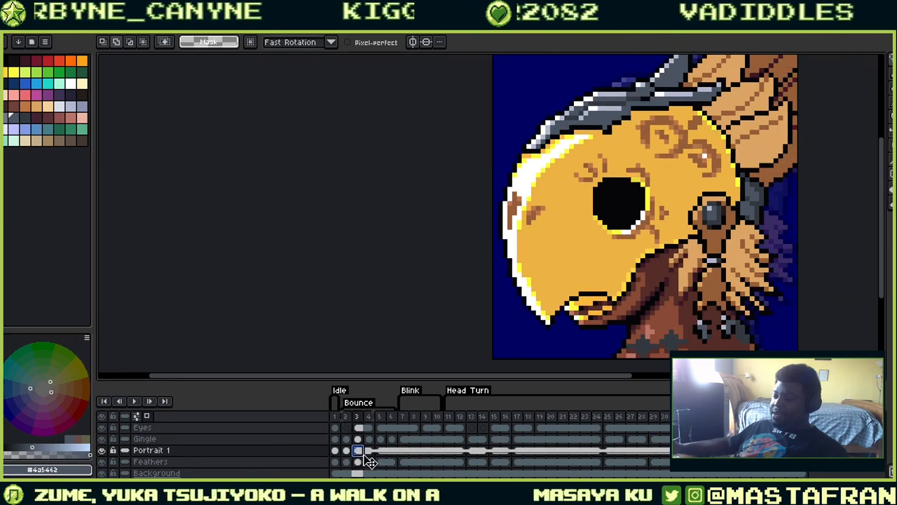
left_click(767, 450)
left_click(756, 450)
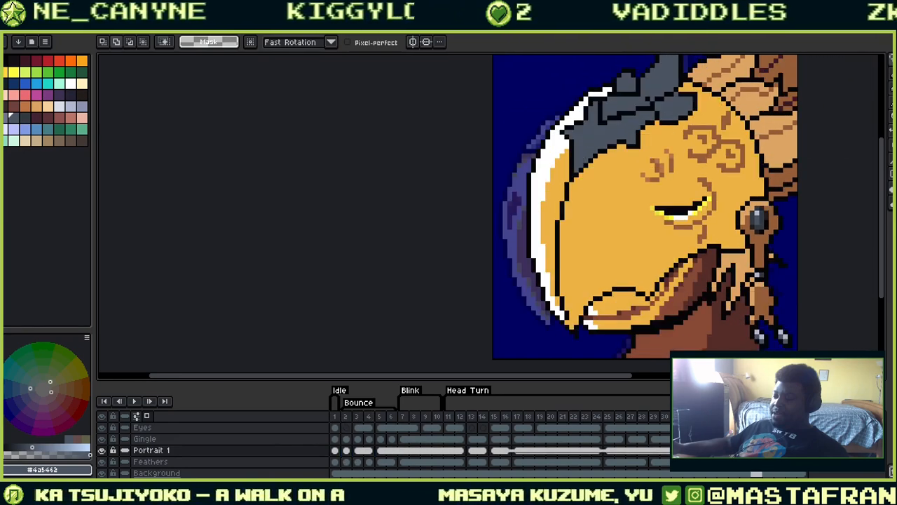
In frame 2, cut the eye and its markings from Portrait 1, paste them in place on the Eyes layer, and play the animation
left_click(350, 439)
left_click(349, 450)
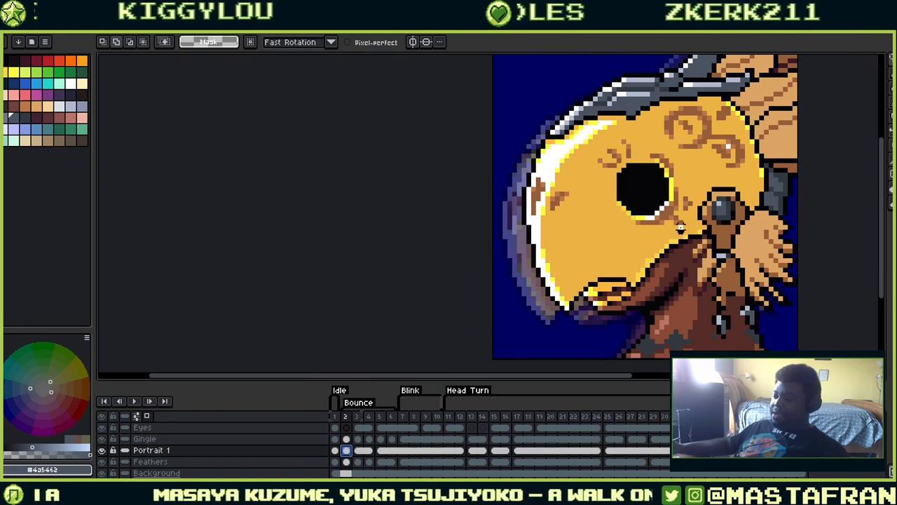
mouse_move(683, 214)
left_mouse_down()
mouse_move(681, 168)
mouse_move(666, 156)
mouse_move(614, 144)
left_mouse_up()
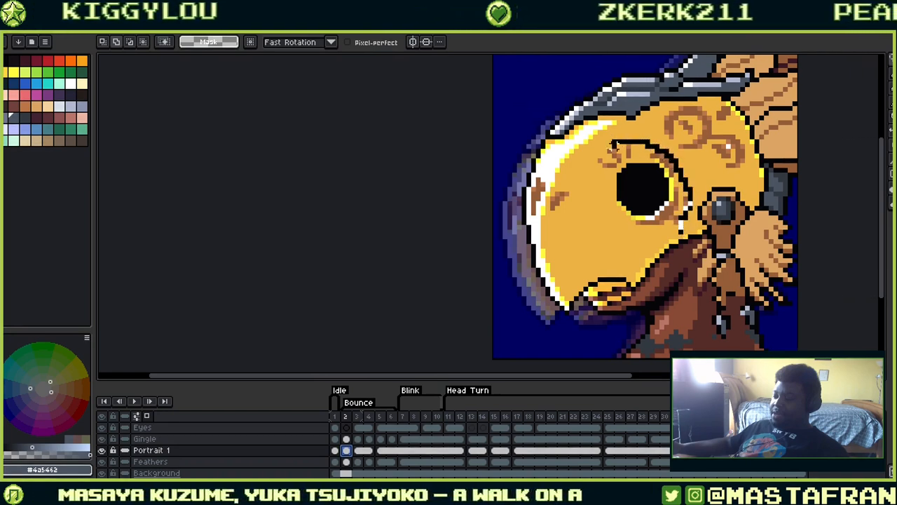
mouse_move(602, 181)
left_mouse_down()
mouse_move(626, 230)
mouse_move(600, 170)
left_mouse_up()
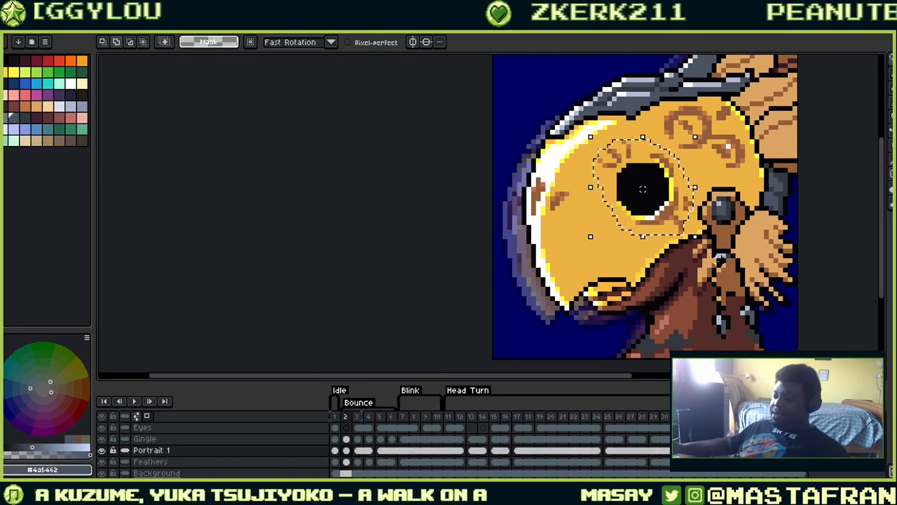
key("ctrl+x")
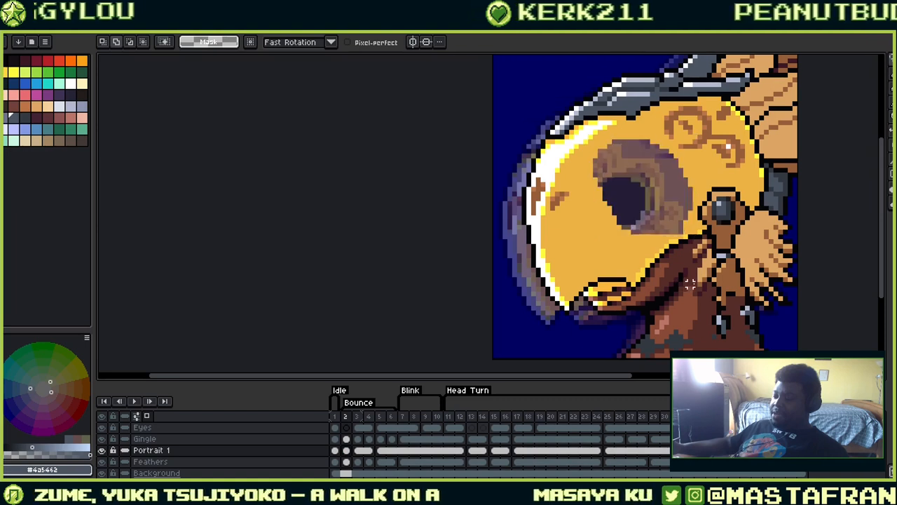
left_click(346, 428)
key("ctrl+v")
key("Return")
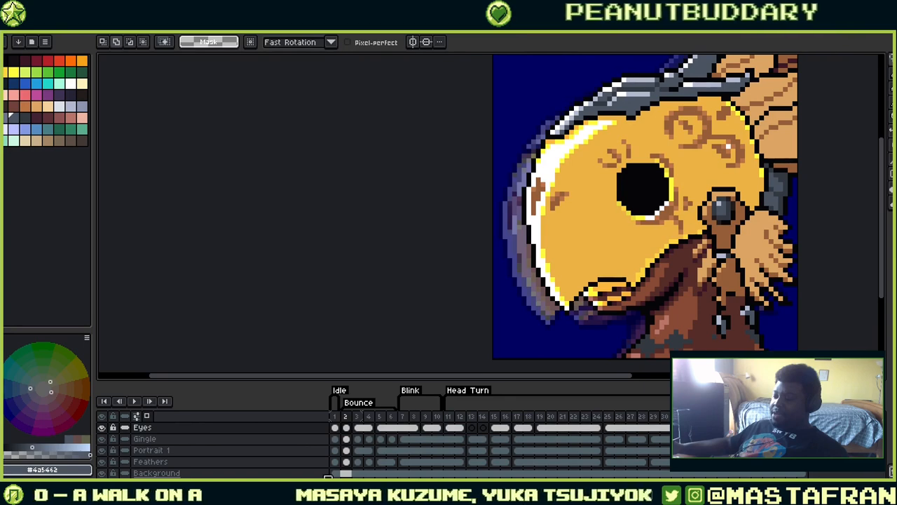
left_click(140, 402)
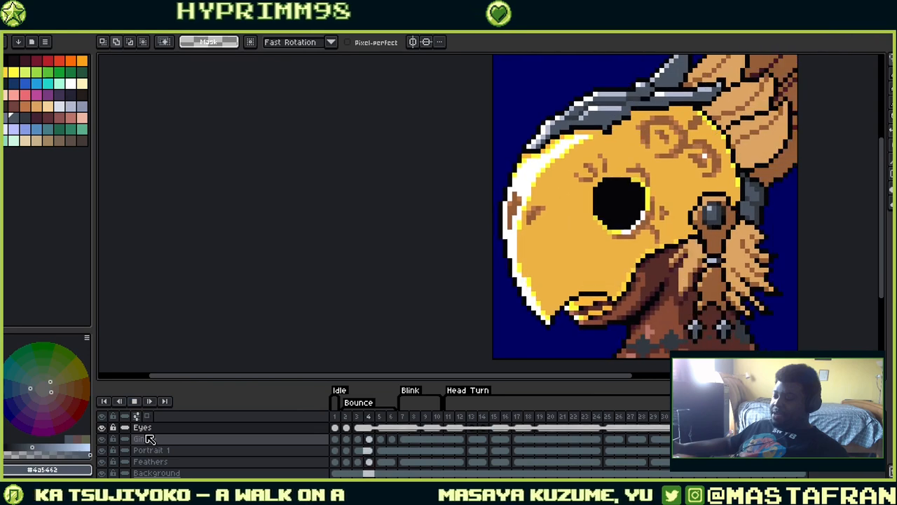
left_click_drag(765, 167, 551, 167)
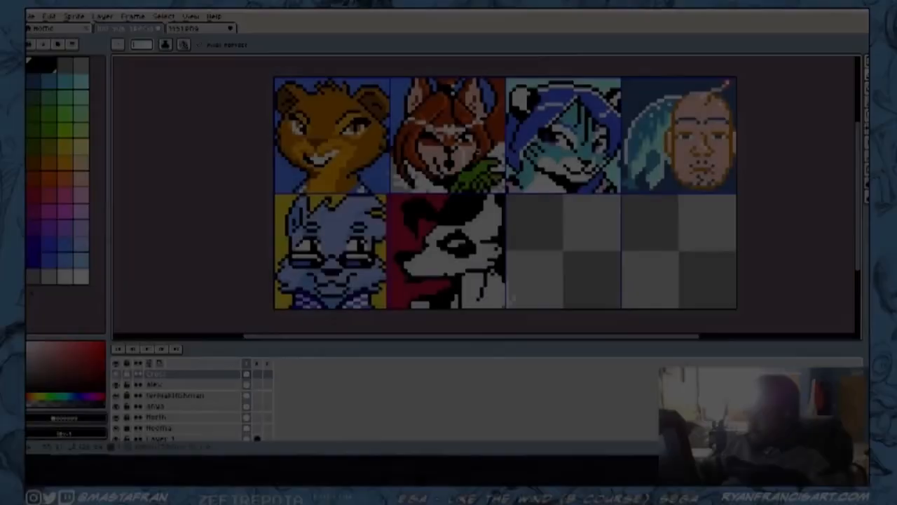
scroll(433, 241, "up", 2)
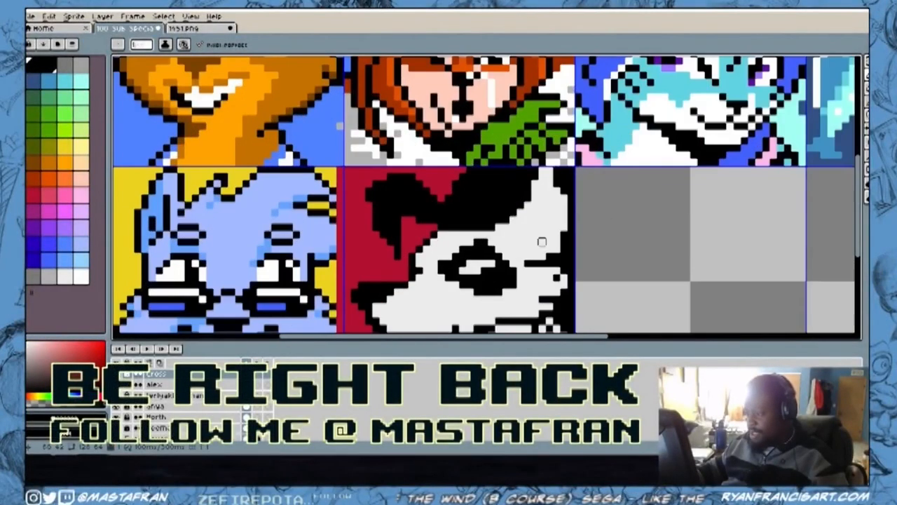
scroll(533, 241, "down", 2)
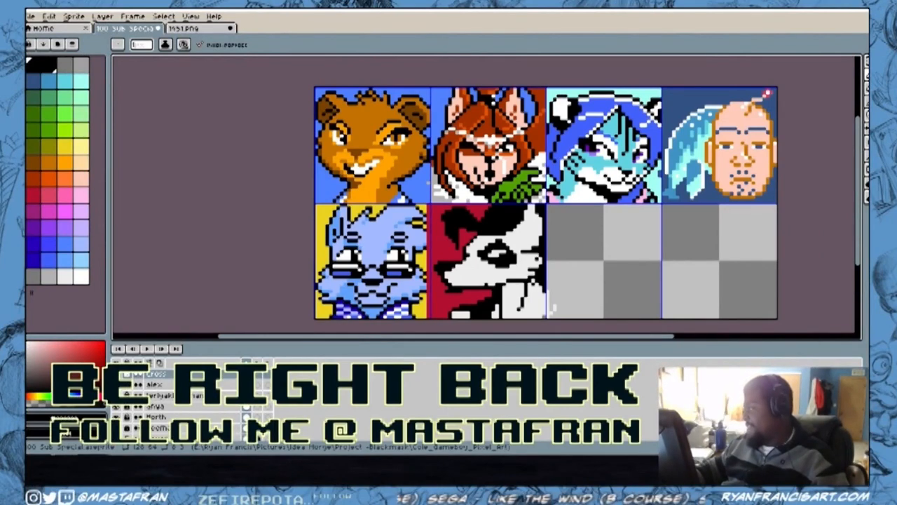
left_click_drag(868, 224, 424, 235)
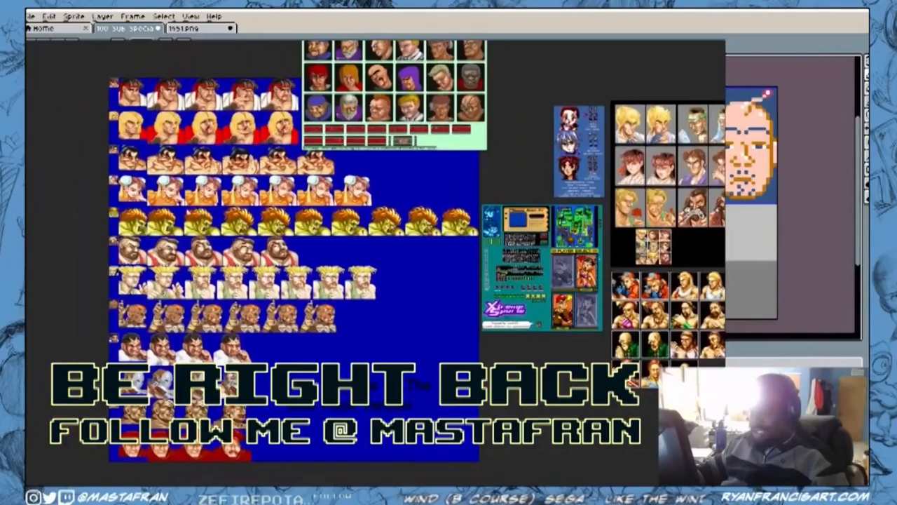
scroll(176, 207, "up", 5)
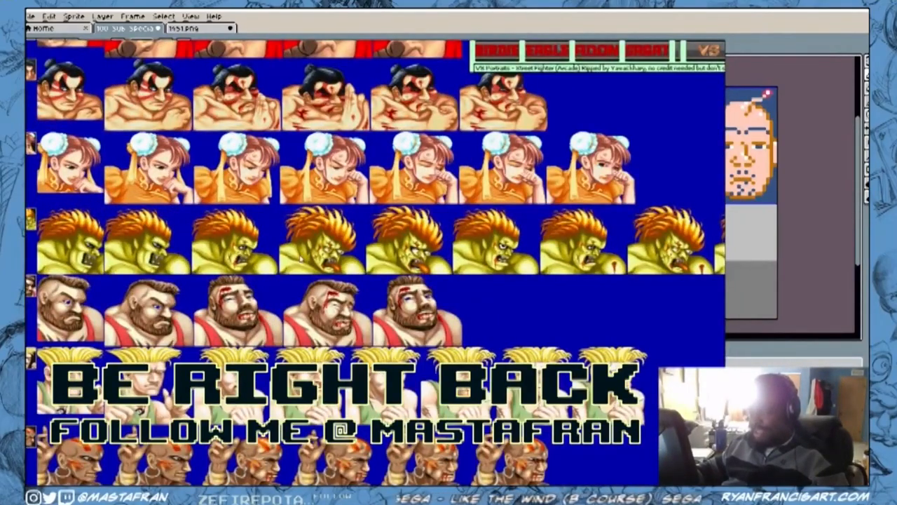
scroll(196, 248, "up", 2)
left_click_drag(176, 234, 387, 245)
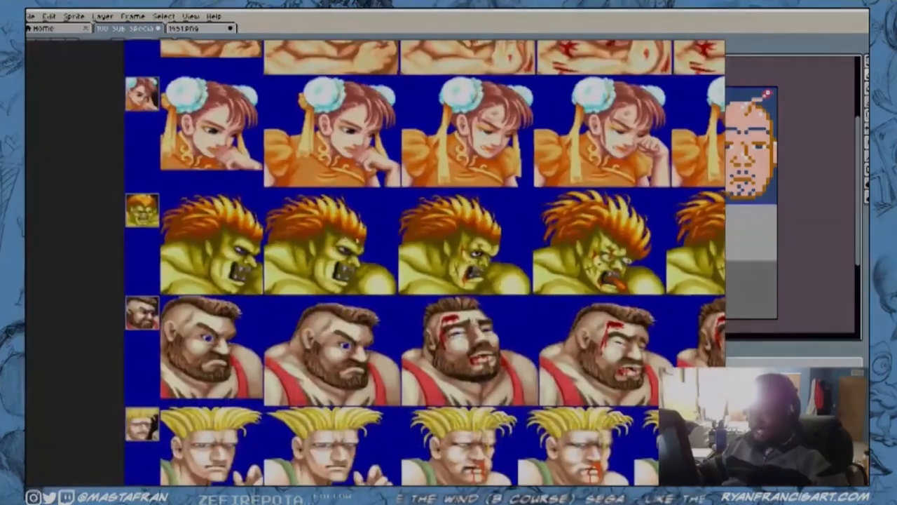
scroll(194, 225, "up", 3)
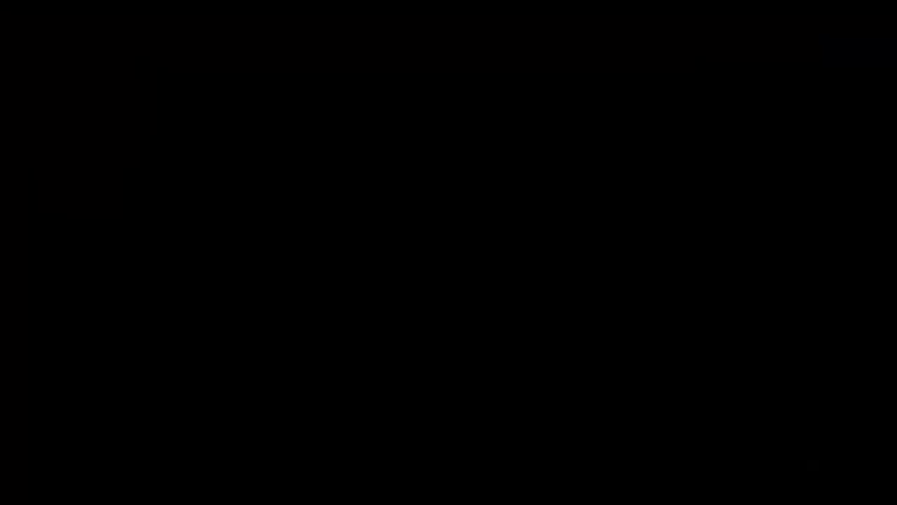
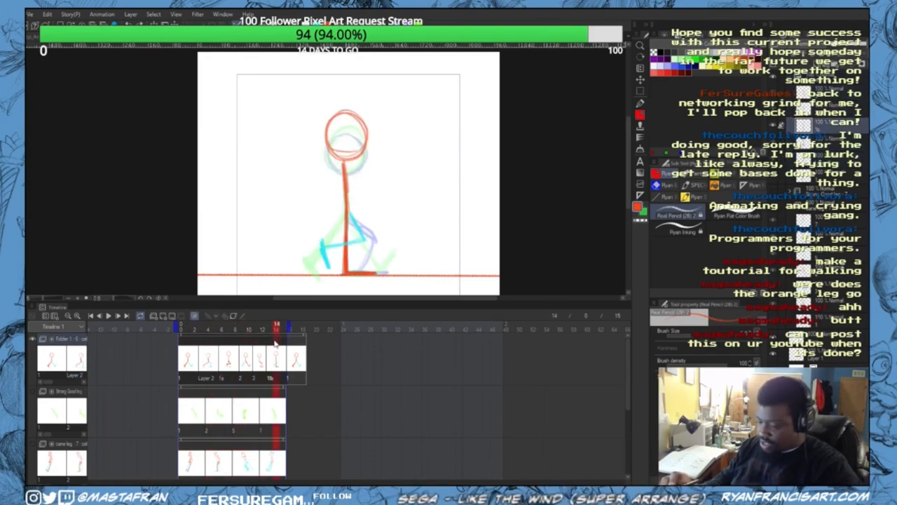
left_click(257, 338)
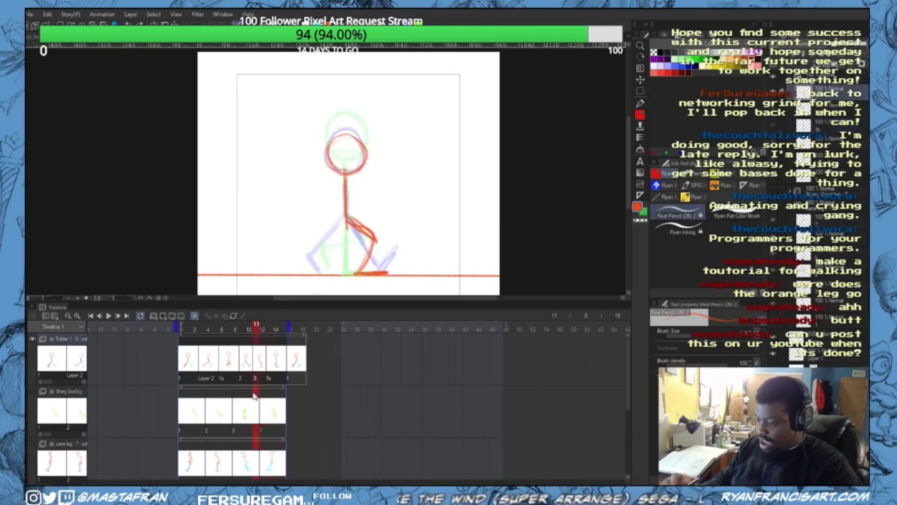
key("space")
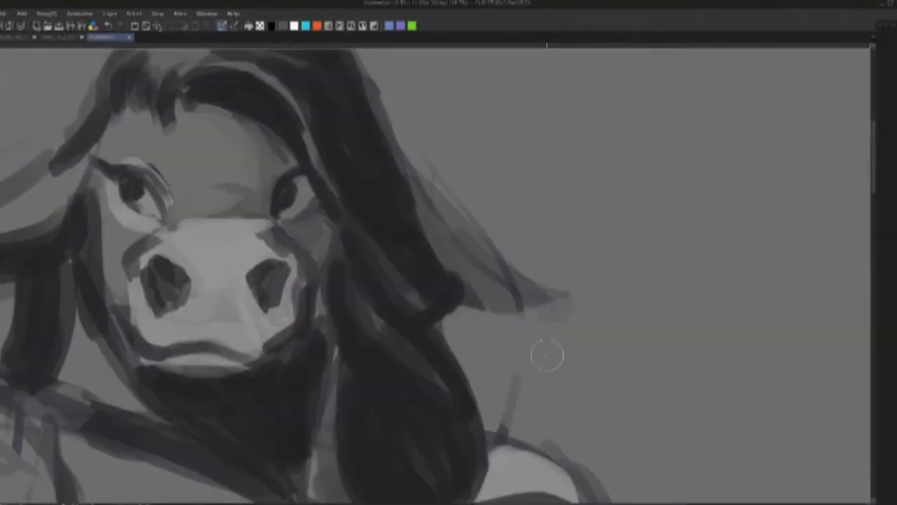
scroll(263, 336, "up", 3)
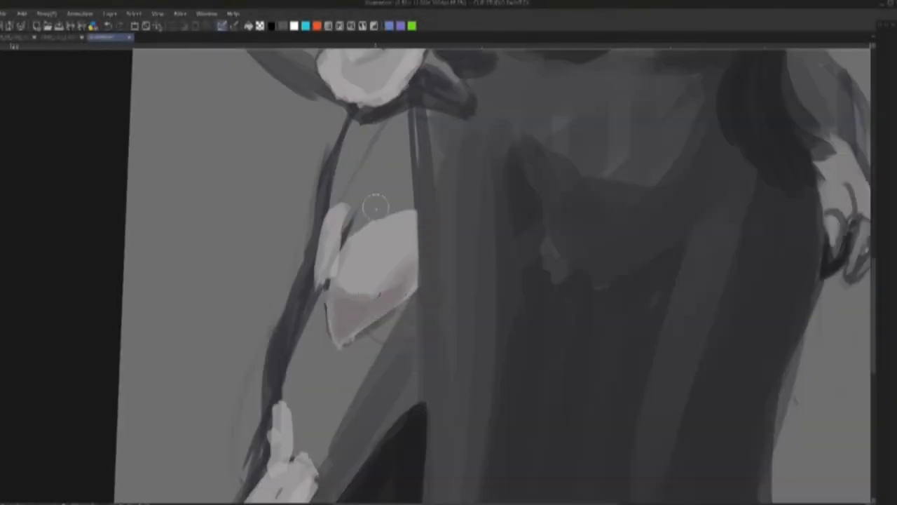
left_click_drag(369, 290, 417, 395)
left_click_drag(413, 120, 280, 385)
mouse_move(295, 235)
left_mouse_down()
mouse_move(242, 246)
mouse_move(270, 258)
left_mouse_up()
left_click_drag(286, 287, 305, 280)
scroll(400, 245, "down", 5)
scroll(417, 218, "up", 5)
mouse_move(529, 199)
left_mouse_down()
mouse_move(449, 220)
mouse_move(515, 189)
left_mouse_up()
left_click_drag(415, 225, 535, 199)
left_click_drag(631, 210, 400, 301)
left_click_drag(504, 241, 588, 249)
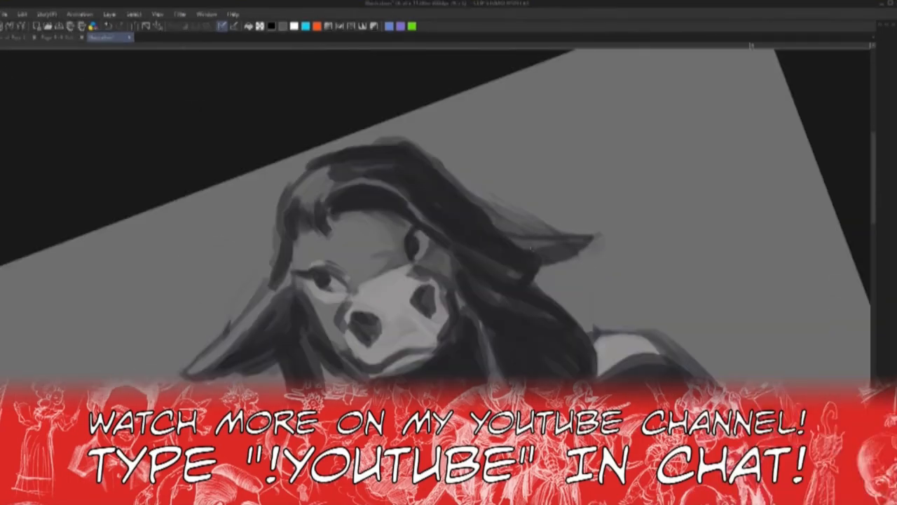
Refine the grey shading on the cow woman's dress, leg and foot, and flip the canvas horizontally
left_click_drag(400, 302, 350, 63)
left_click_drag(348, 148, 358, 158)
scroll(386, 220, "down", 4)
scroll(436, 210, "up", 2)
left_click_drag(217, 323, 414, 178)
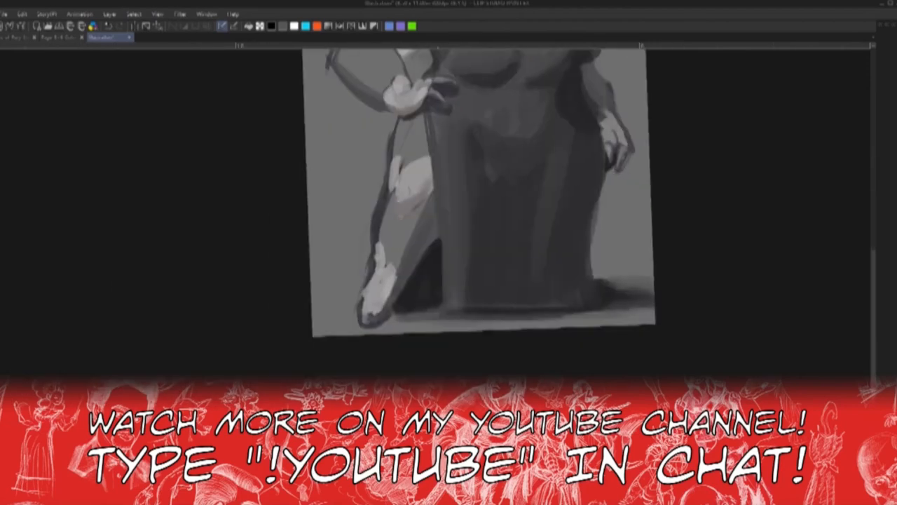
scroll(418, 172, "up", 4)
left_click_drag(416, 218, 372, 237)
left_click_drag(360, 194, 339, 284)
left_click_drag(342, 213, 317, 354)
scroll(399, 365, "down", 6)
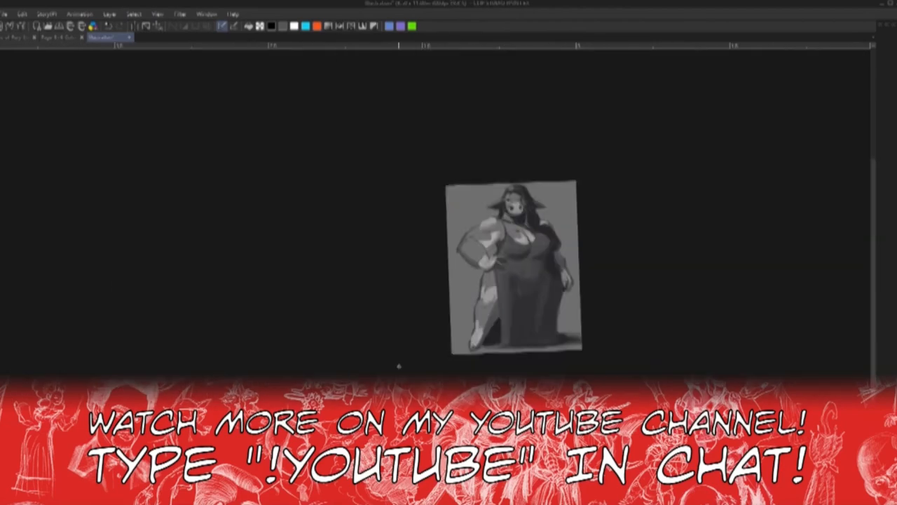
scroll(548, 273, "up", 5)
left_click_drag(474, 298, 477, 343)
scroll(522, 298, "down", 4)
key("h")
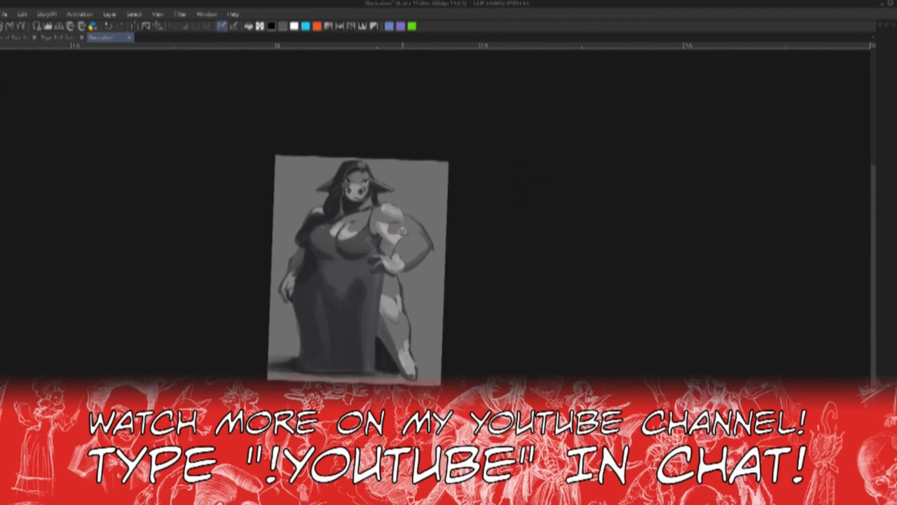
Paint grey shading over the cow woman's chest, dress and bent arm with broad brush strokes
scroll(413, 242, "up", 4)
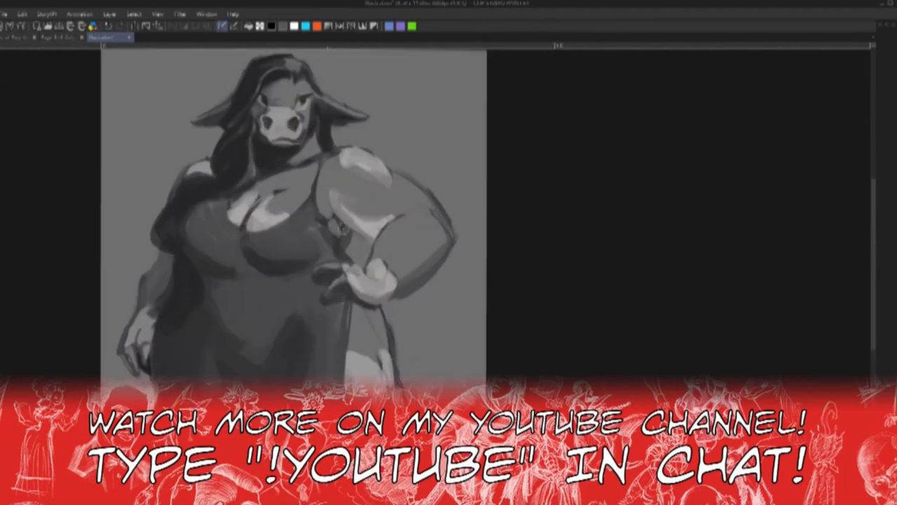
left_click_drag(324, 218, 344, 247)
mouse_move(287, 221)
left_mouse_down()
mouse_move(246, 239)
mouse_move(286, 223)
left_mouse_up()
mouse_move(235, 240)
left_mouse_down()
mouse_move(209, 209)
mouse_move(231, 232)
left_mouse_up()
mouse_move(250, 187)
left_mouse_down()
mouse_move(213, 203)
mouse_move(260, 199)
mouse_move(221, 210)
mouse_move(273, 238)
left_mouse_up()
left_click_drag(210, 224, 287, 231)
left_click_drag(417, 174, 350, 210)
scroll(511, 283, "down", 5)
left_click_drag(511, 282, 375, 249)
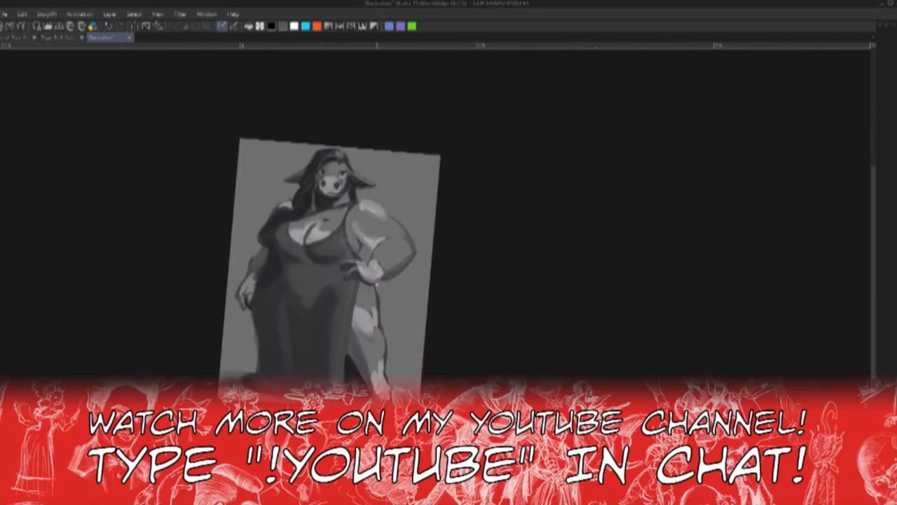
scroll(375, 249, "up", 5)
scroll(301, 259, "up", 3)
mouse_move(277, 317)
left_mouse_down()
mouse_move(306, 336)
mouse_move(267, 338)
left_mouse_up()
scroll(266, 338, "down", 2)
left_click_drag(266, 337, 432, 276)
left_click_drag(116, 225, 165, 277)
left_click_drag(140, 158, 116, 221)
left_click_drag(160, 263, 138, 211)
scroll(138, 211, "down", 3)
scroll(290, 350, "down", 3)
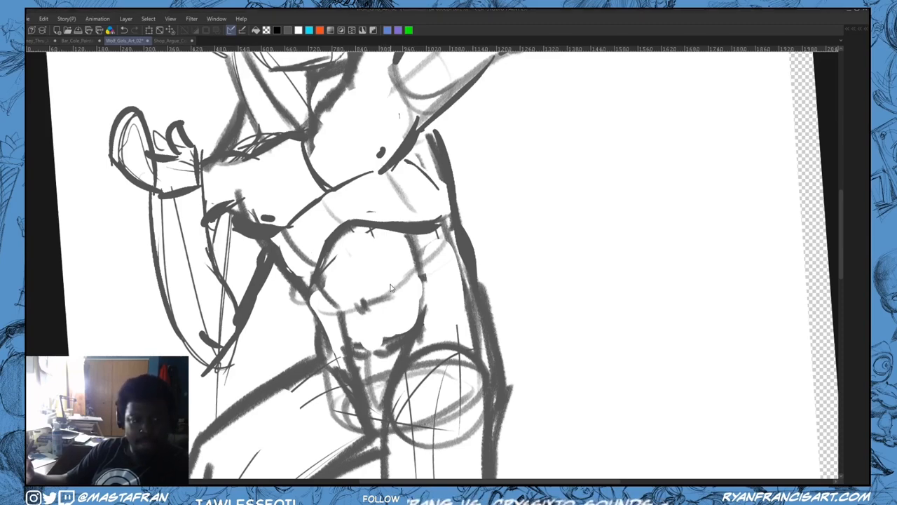
Switch to the Photos viewer, browse the annotated abdominal-muscle reference sketches in both directions, and minimise the viewer
key("alt+Tab")
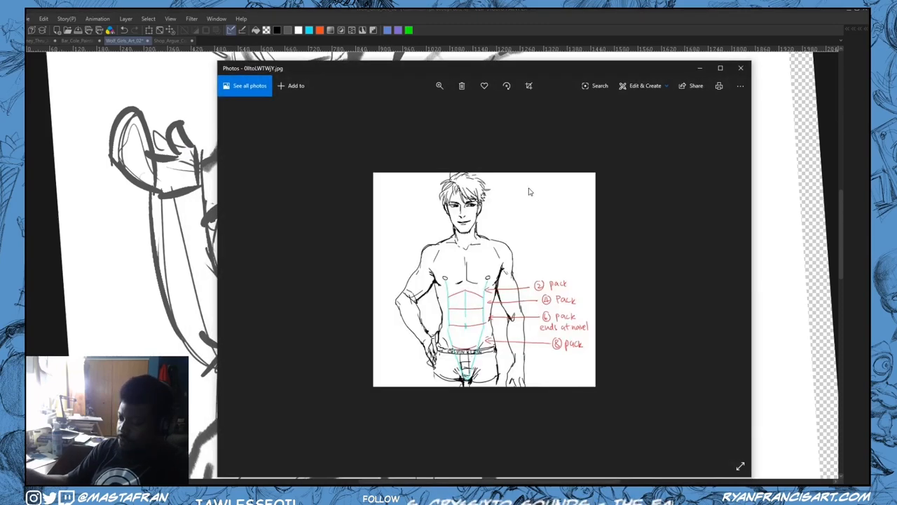
left_click(728, 280)
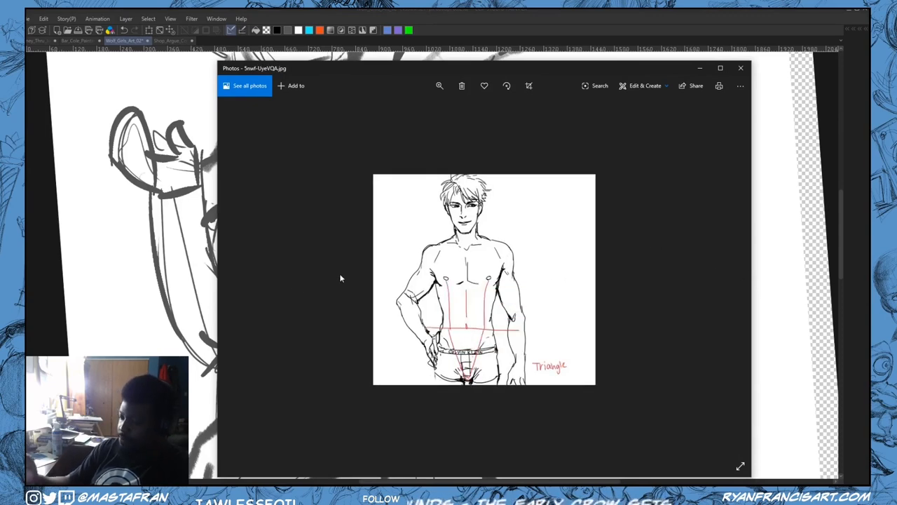
left_click(729, 281)
left_click(730, 281)
left_click(729, 282)
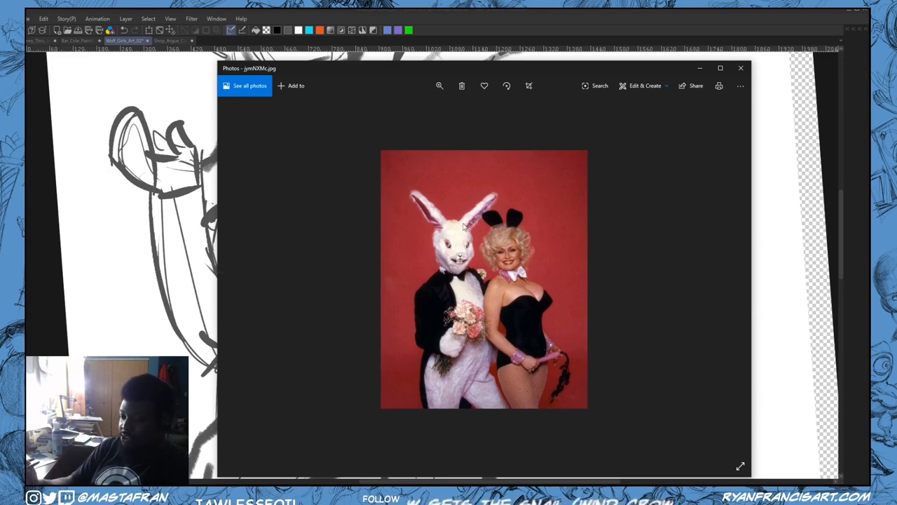
left_click(239, 279)
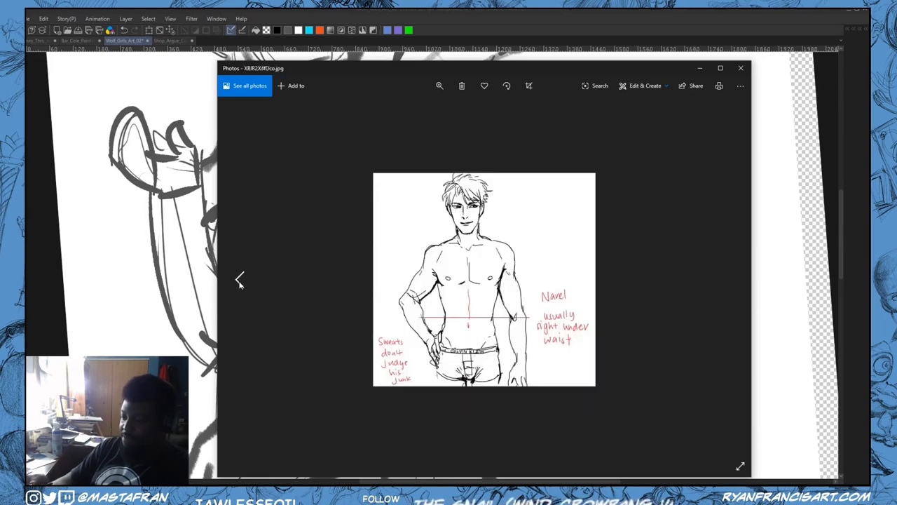
left_click(239, 280)
left_click(239, 279)
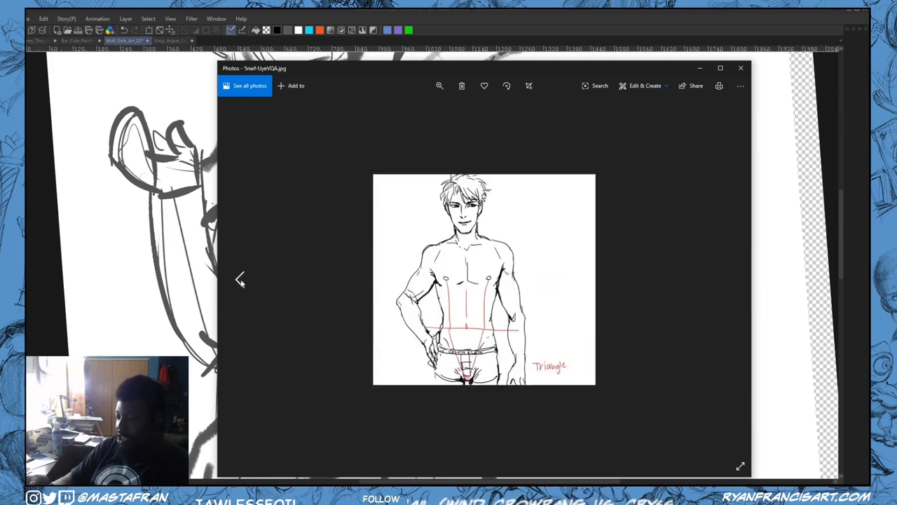
left_click(239, 280)
left_click(239, 280)
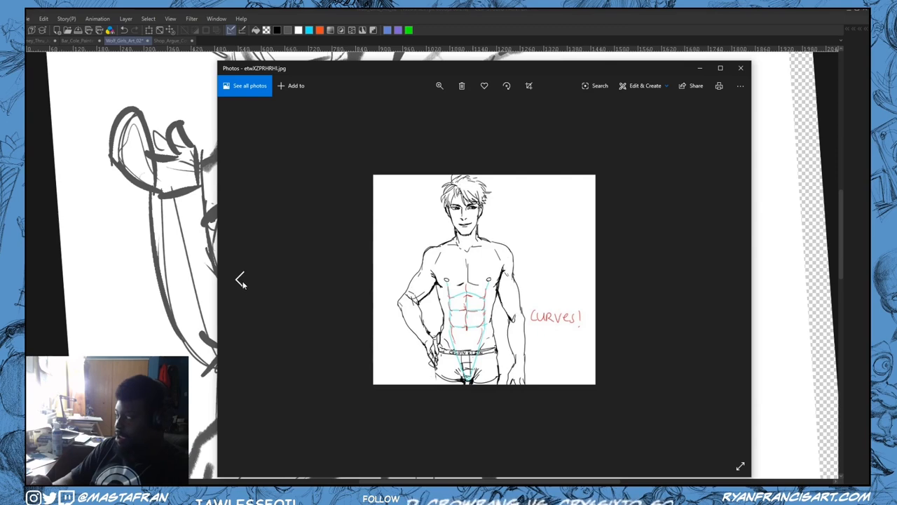
left_click(240, 280)
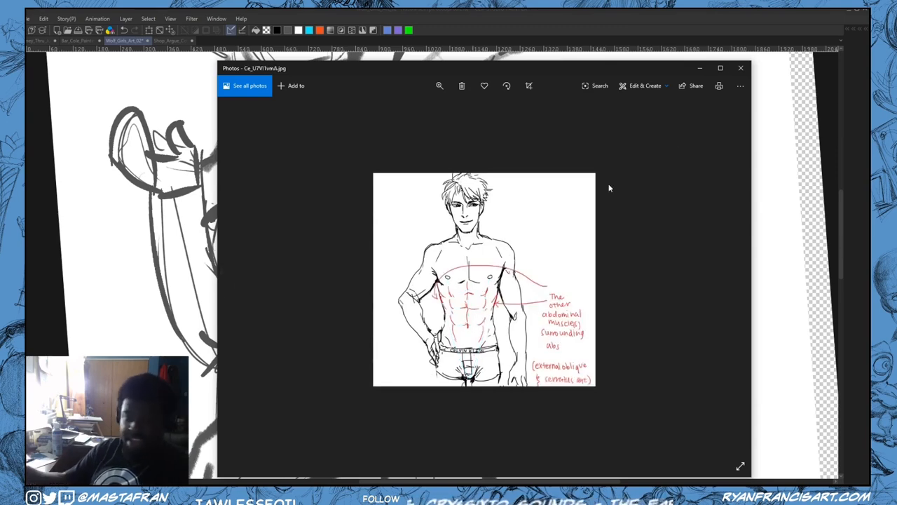
left_click(703, 67)
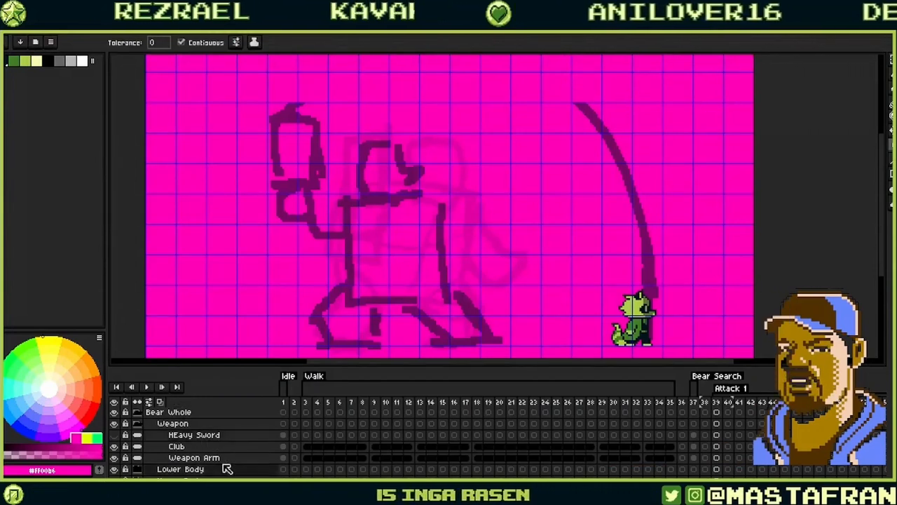
Try to copy the HEavy Sword cel from frame 37 to frame 39
left_click(284, 434)
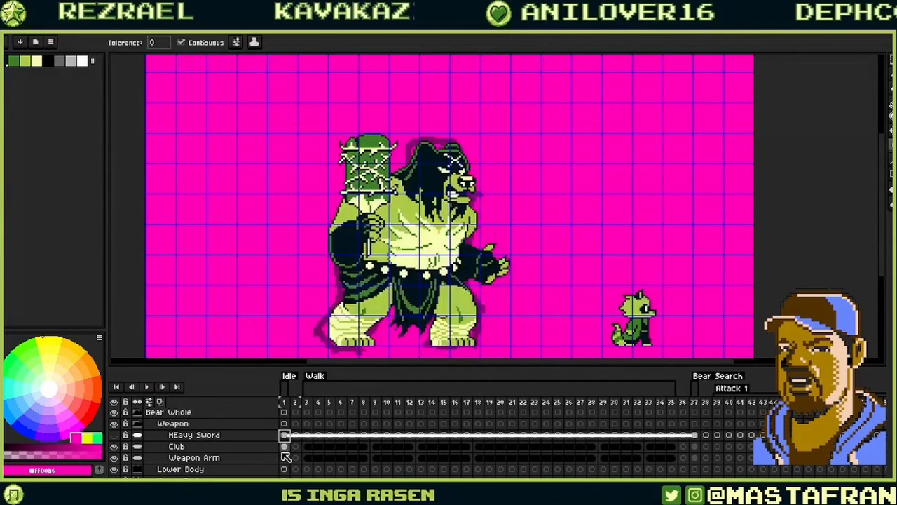
left_click(694, 435)
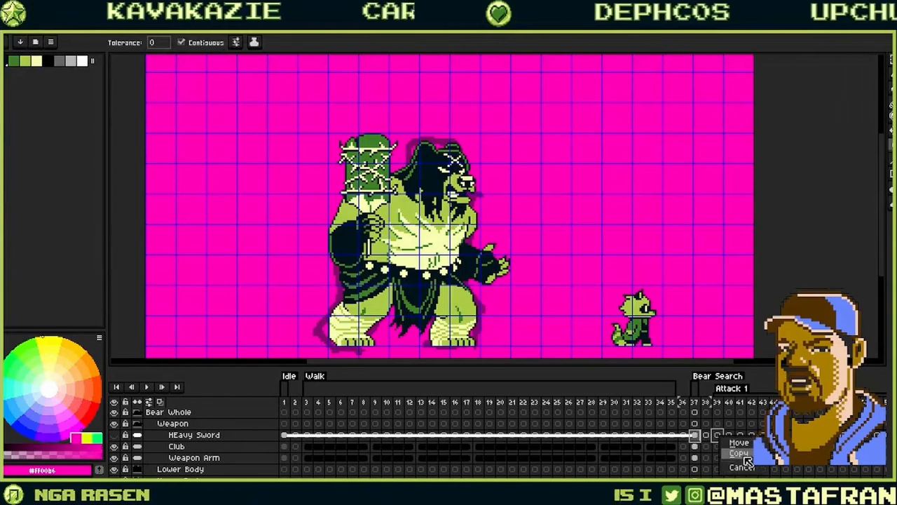
left_click(719, 435)
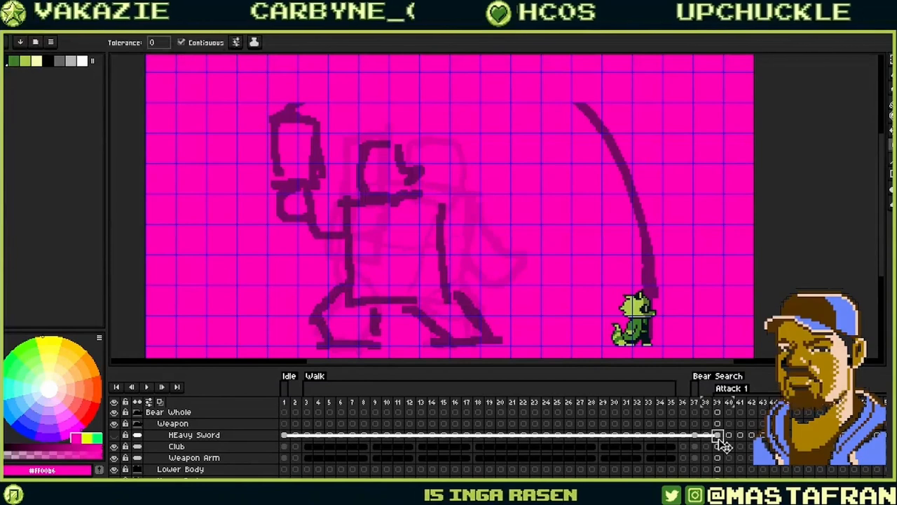
left_click(695, 438)
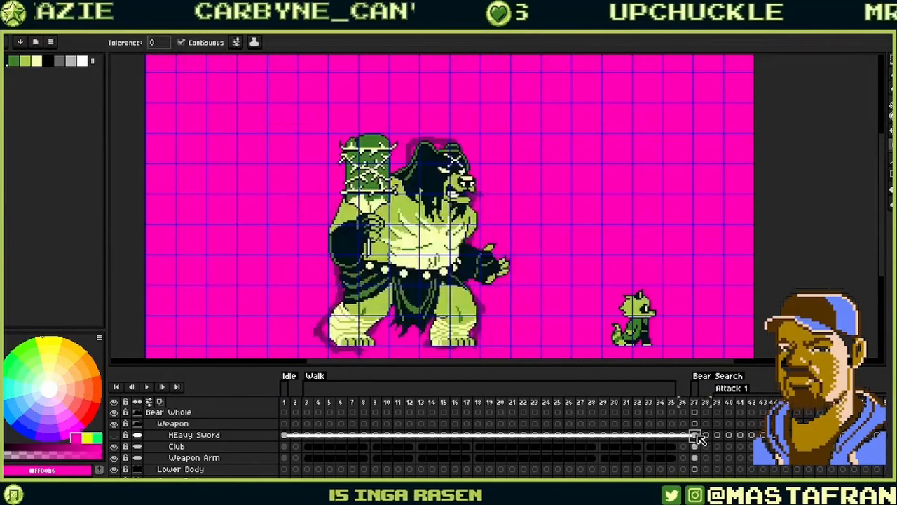
Copy the Club cel from frame 37 to frame 39 and move the club onto the weapon in the rough attack sketch
left_click(696, 446)
left_click_drag(700, 449, 718, 448)
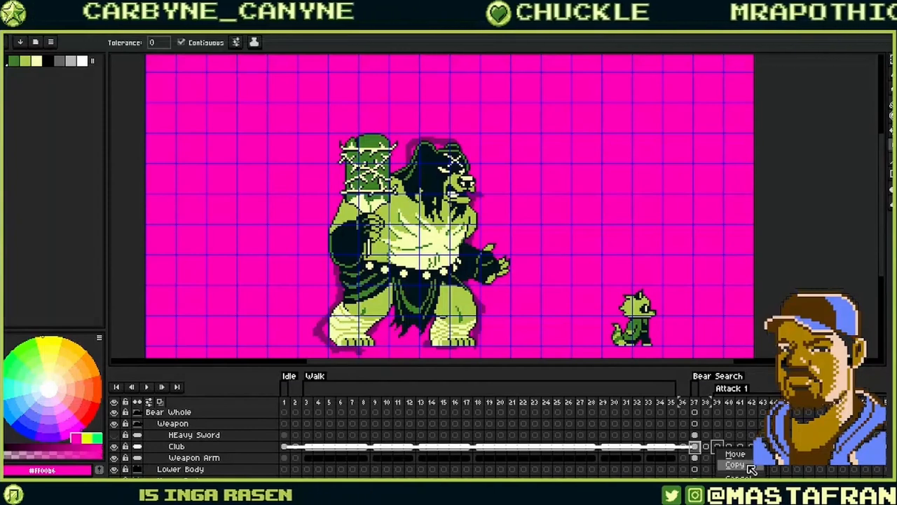
left_click(750, 464)
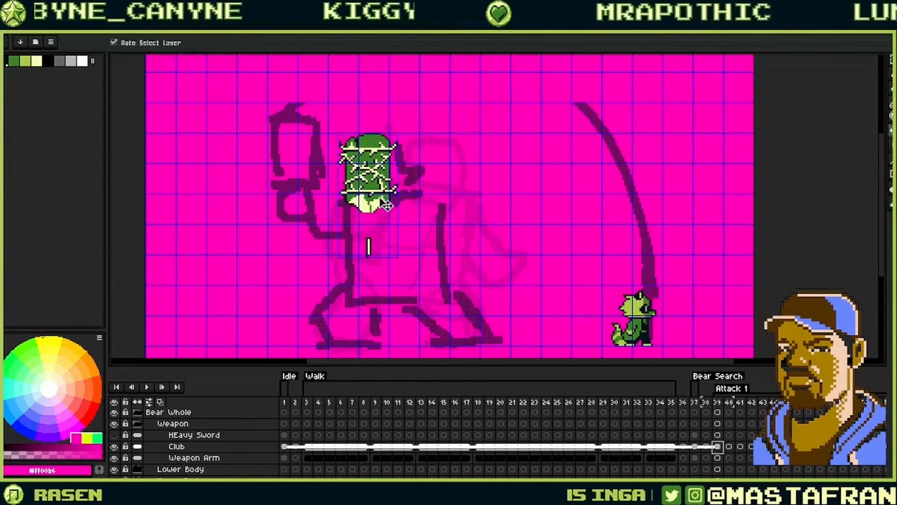
key("ctrl+t")
left_click_drag(395, 182, 318, 151)
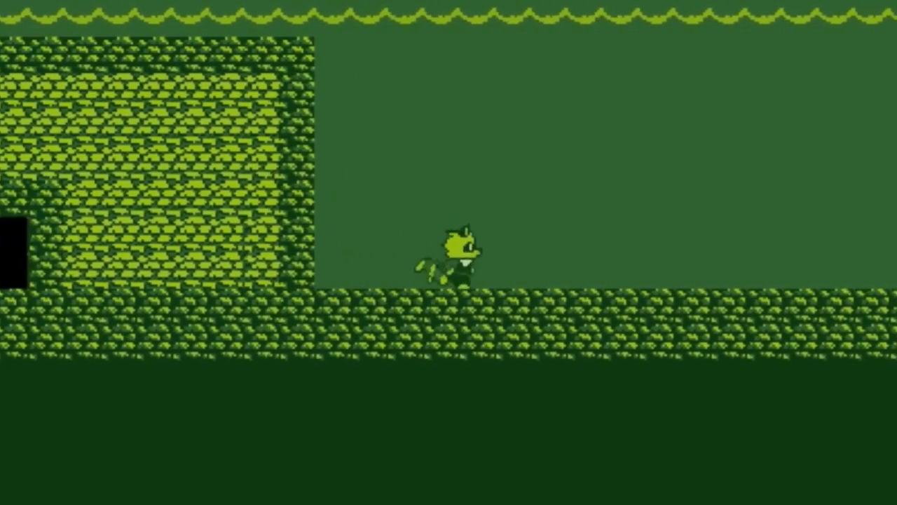
key("Right")
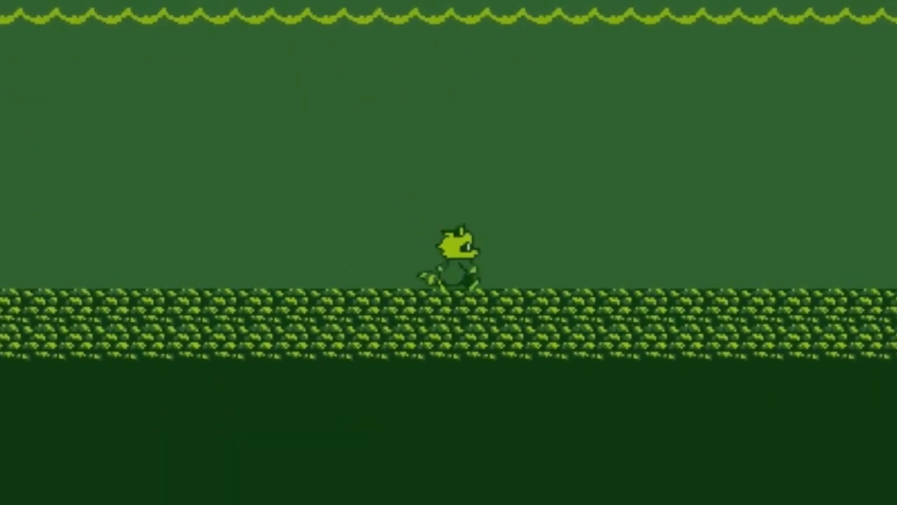
key("z")
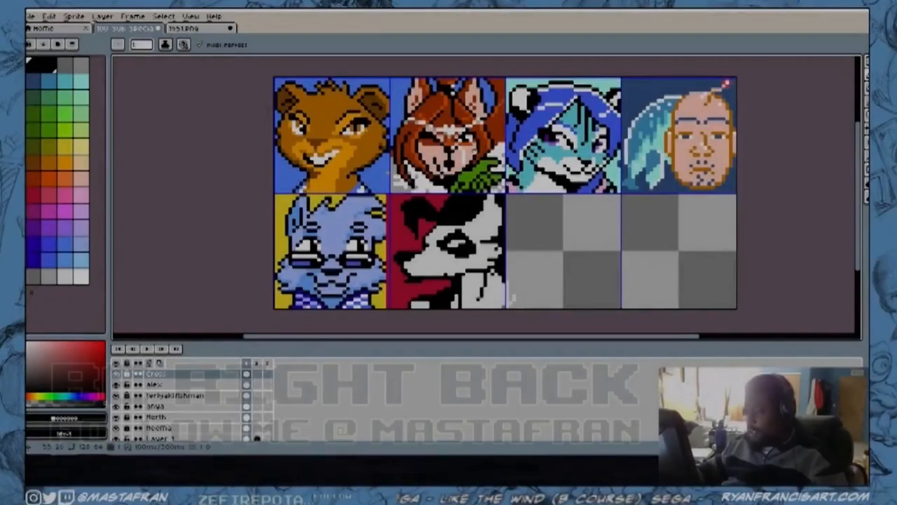
Examine the dog portrait in the 100 Sub Special sheet and bring up the board of fighting-game portrait references
scroll(434, 242, "up", 3)
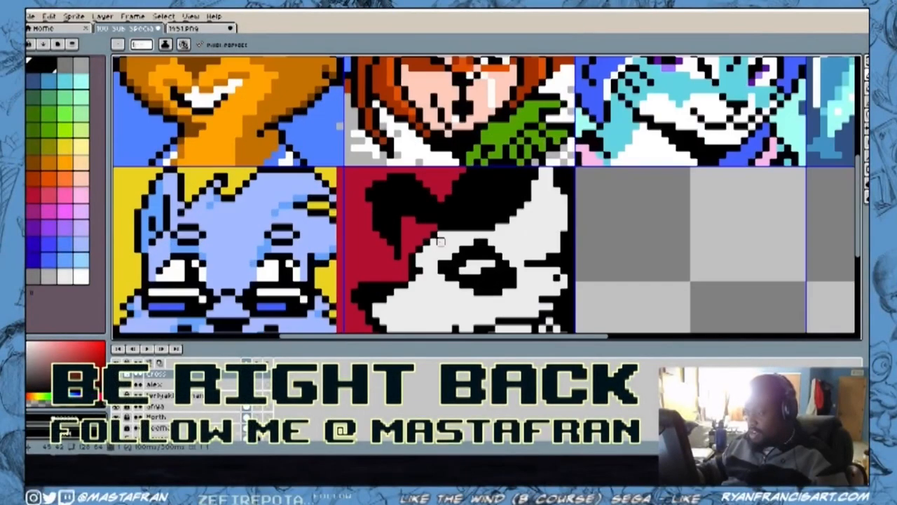
scroll(549, 234, "down", 2)
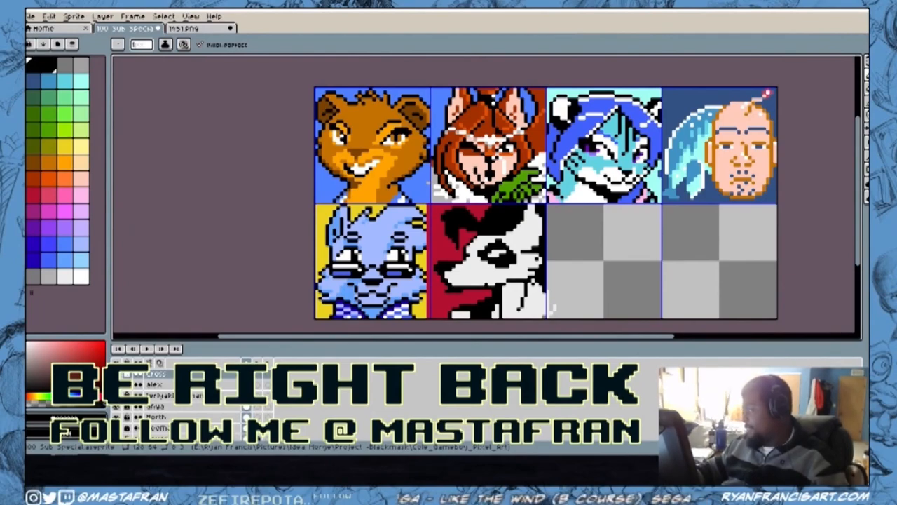
left_click_drag(867, 210, 454, 218)
left_click_drag(365, 231, 531, 233)
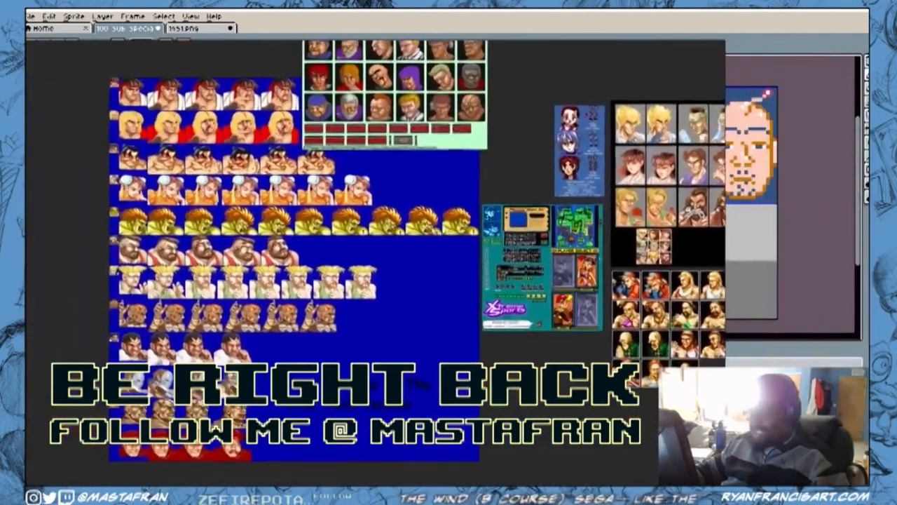
scroll(192, 209, "up", 4)
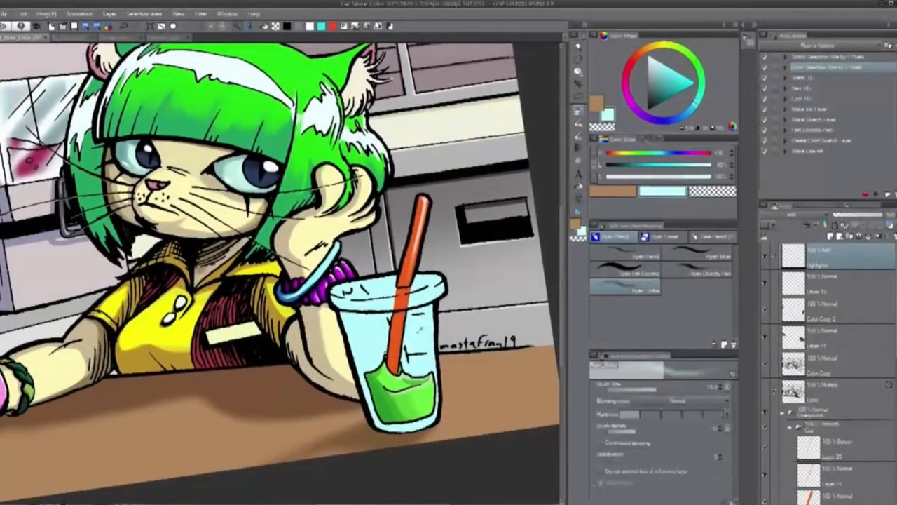
Brush a soft highlight down the drinking cup on the Highlights layer with an enlarged brush, and choose the opacity brush with near-white
key("]")
left_click_drag(416, 321, 419, 401)
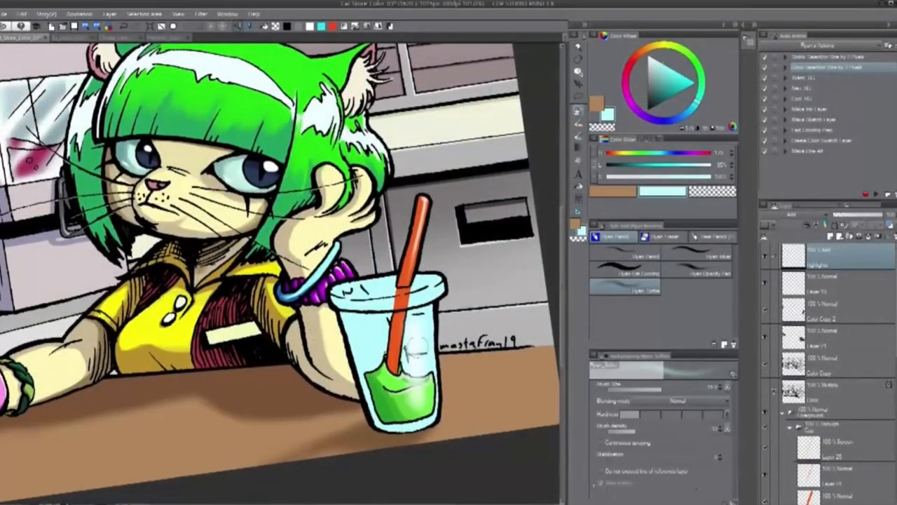
left_click_drag(397, 302, 413, 299)
left_click(700, 269)
left_click(649, 61)
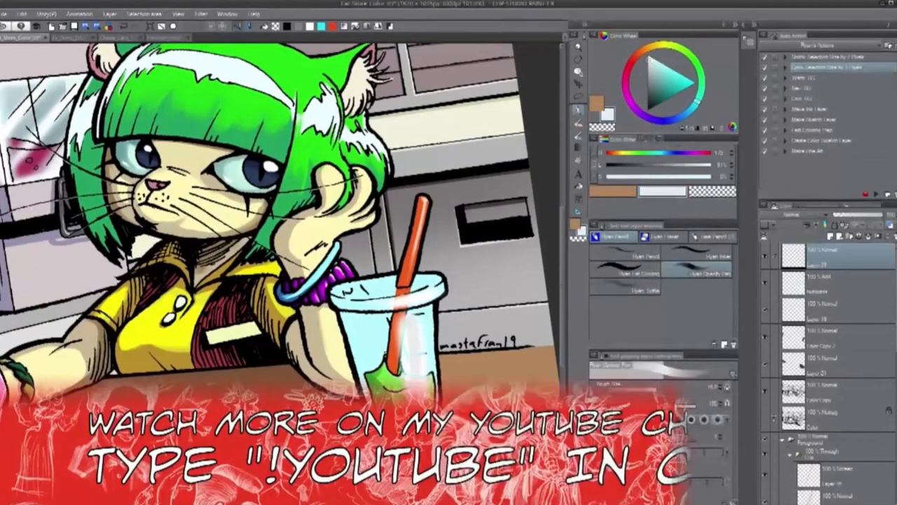
Shade the cup's side and rim in a deeper light blue with the soft brush on the cup's own layer
left_click(831, 236)
left_click(356, 343, "ctrl+shift")
left_click(356, 343, "alt")
left_click(690, 110)
left_click(625, 287)
left_click_drag(354, 324, 366, 390)
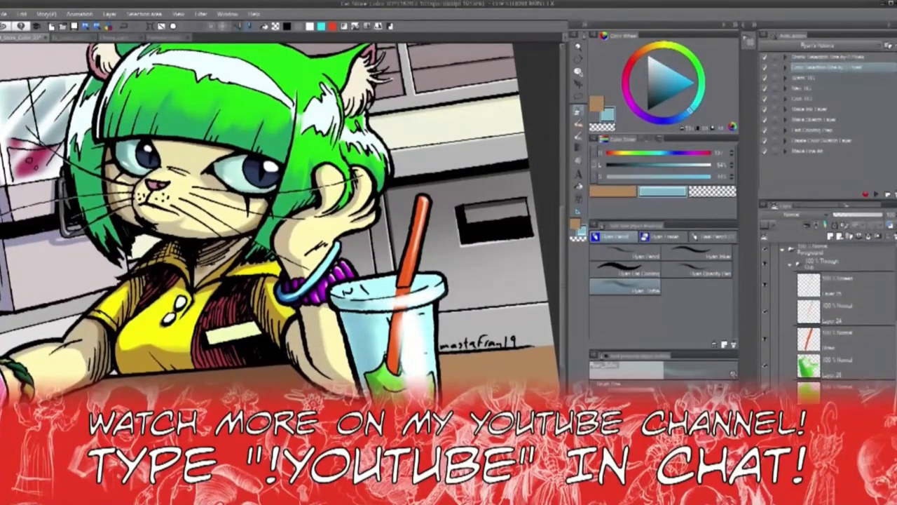
left_click_drag(332, 295, 377, 307)
left_click(365, 302, "alt")
key("m")
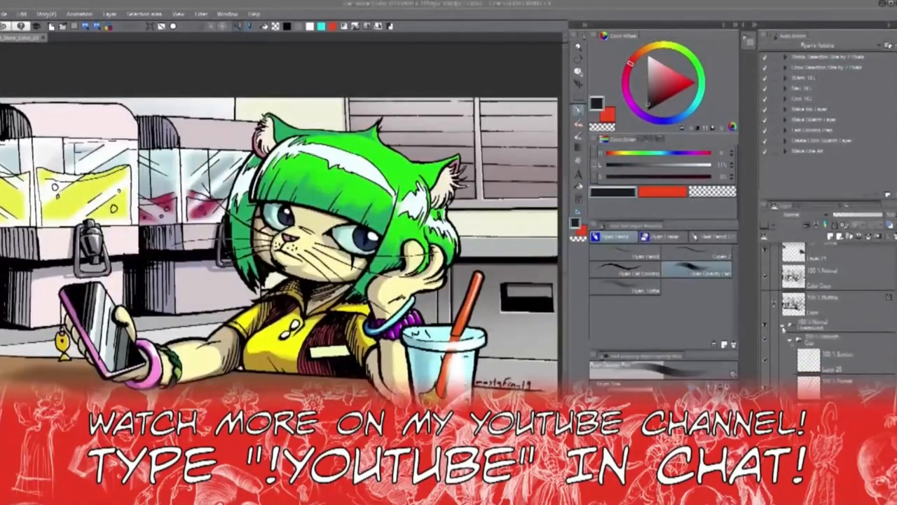
scroll(827, 322, "down", 10)
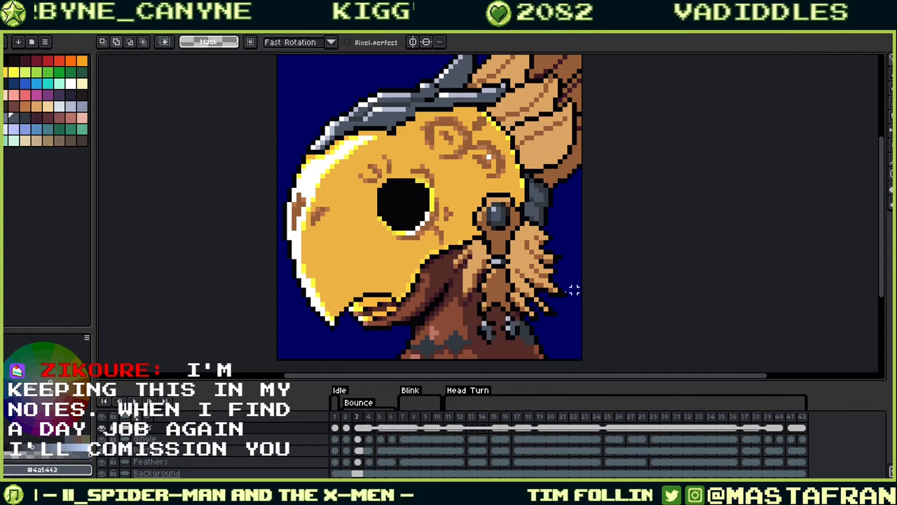
Compare the Gingle cels across frames 2 to 4 and toggle the visibility of the layer above off and on
left_click(359, 441)
left_click(369, 440)
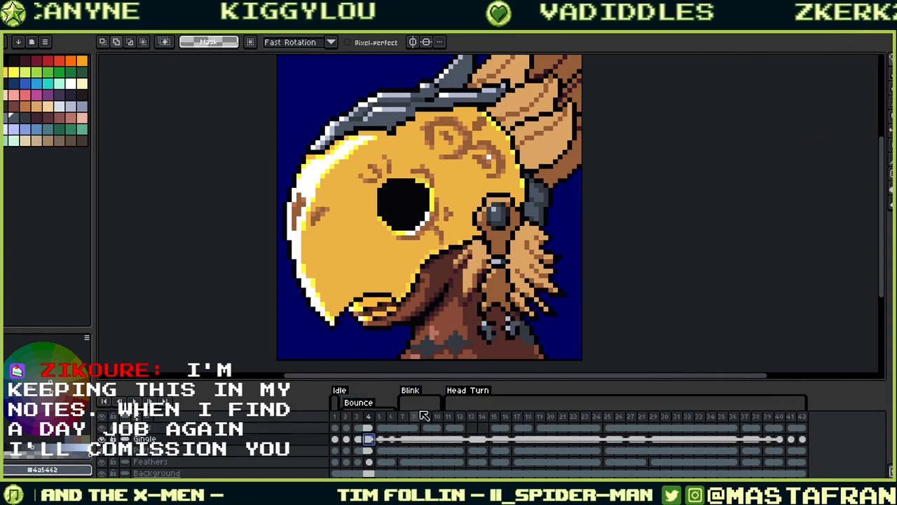
key("g")
key("Left")
key("Left")
key("Right")
key("Right")
key("Left")
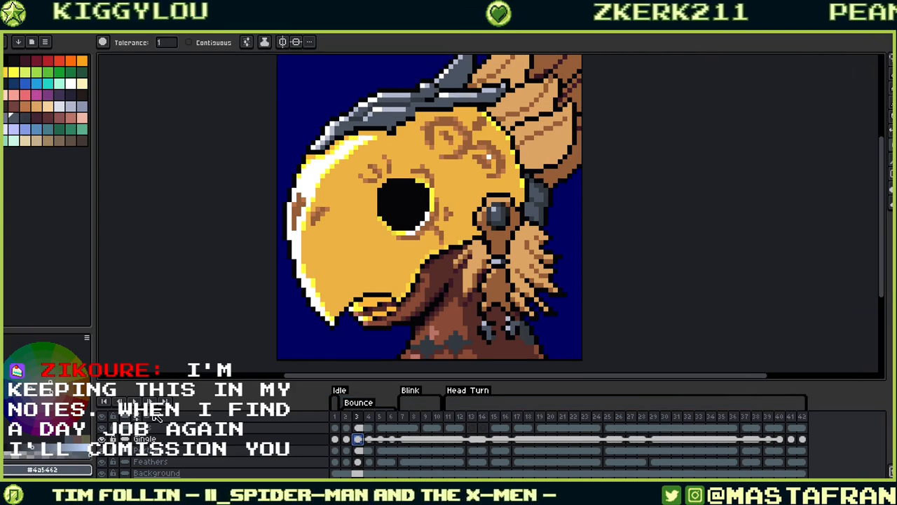
left_click(103, 429)
left_click(103, 430)
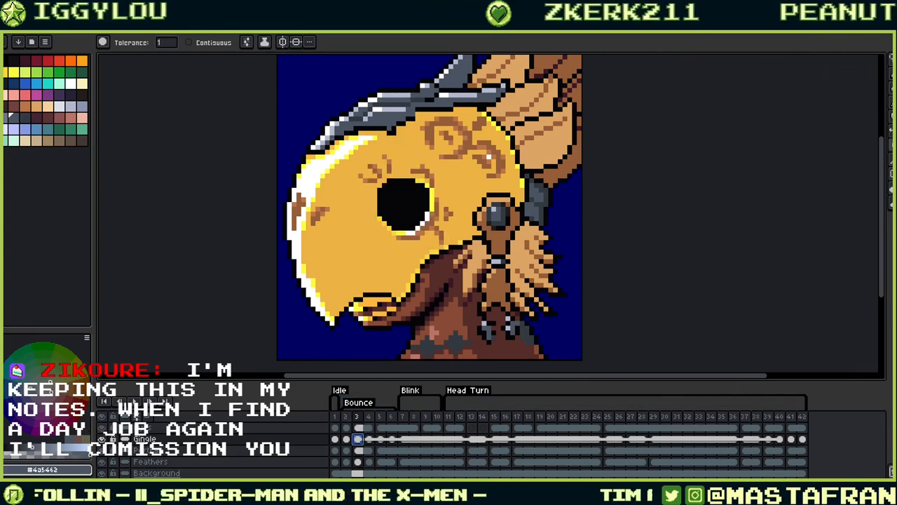
Toggle the visibility of the Portrait 1 layer on frame 3 and of the Feathers layer on frame 4 to inspect their contents
left_click(101, 453)
left_click(101, 453)
left_click(101, 452)
left_click(101, 453)
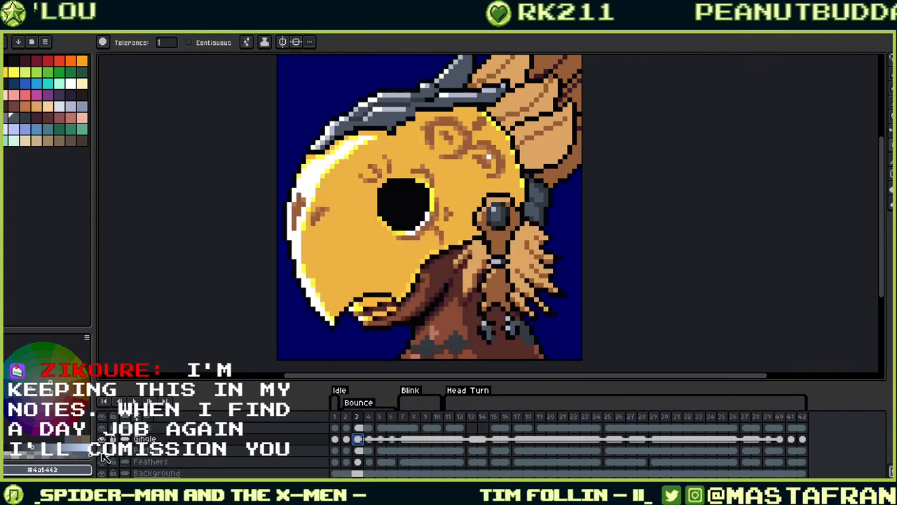
key("Right")
left_click(108, 462)
left_click(108, 461)
left_click(107, 460)
left_click(106, 458)
left_click(106, 461)
left_click(106, 462)
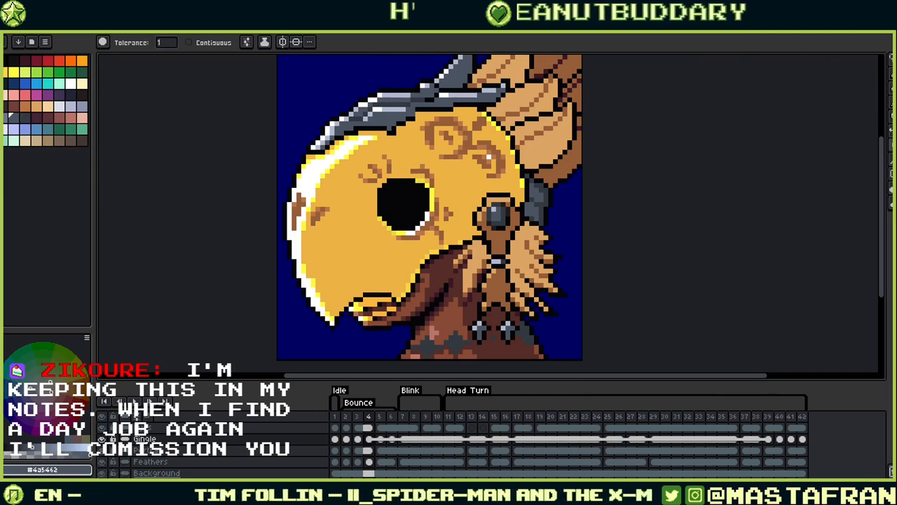
left_click(106, 463)
left_click(106, 462)
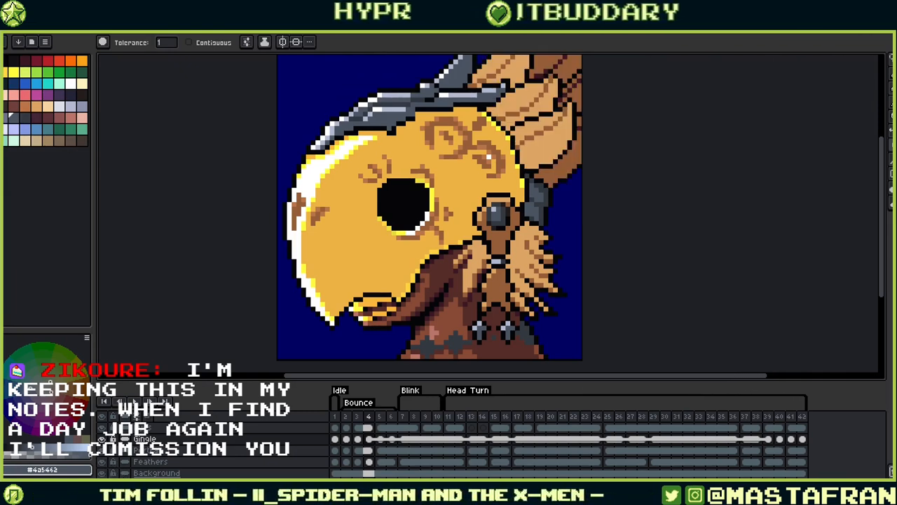
Compare the Feathers cels in frames 3 to 5, and step through the Blink frames into the start of Head Turn
left_click(357, 462)
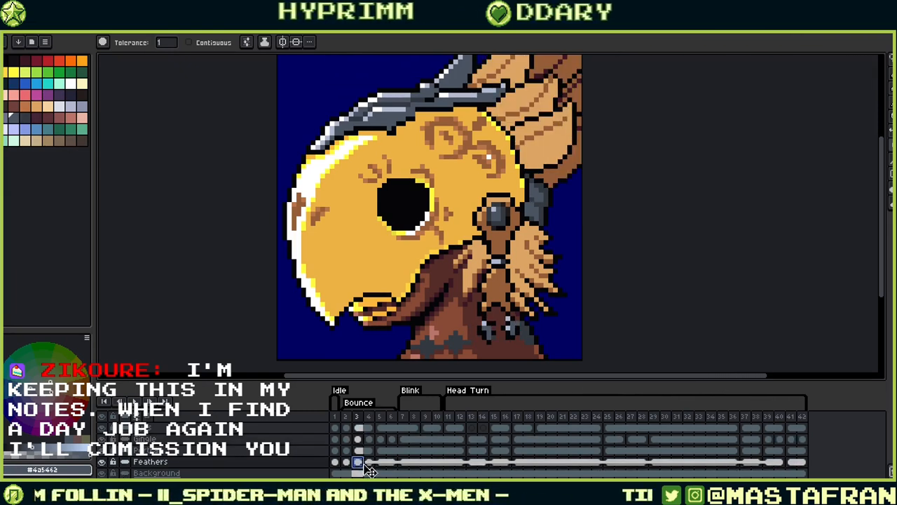
left_click(367, 462)
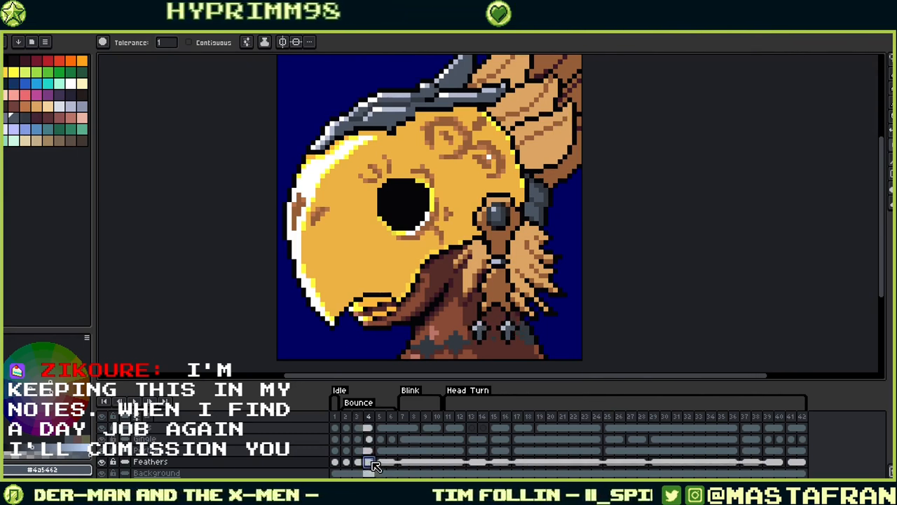
left_click(380, 462)
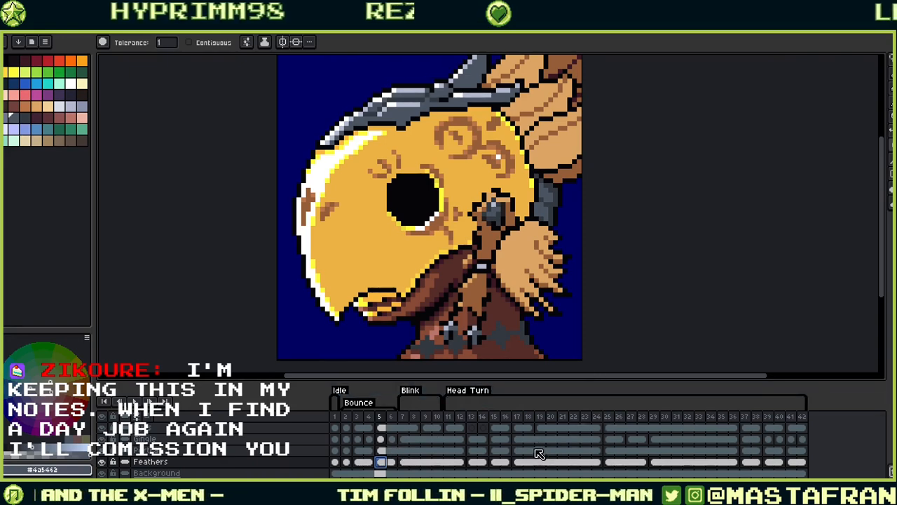
key("Left")
key("Left")
key("Right")
key("Right")
key("Right")
key("Right")
key("Right")
key("Right")
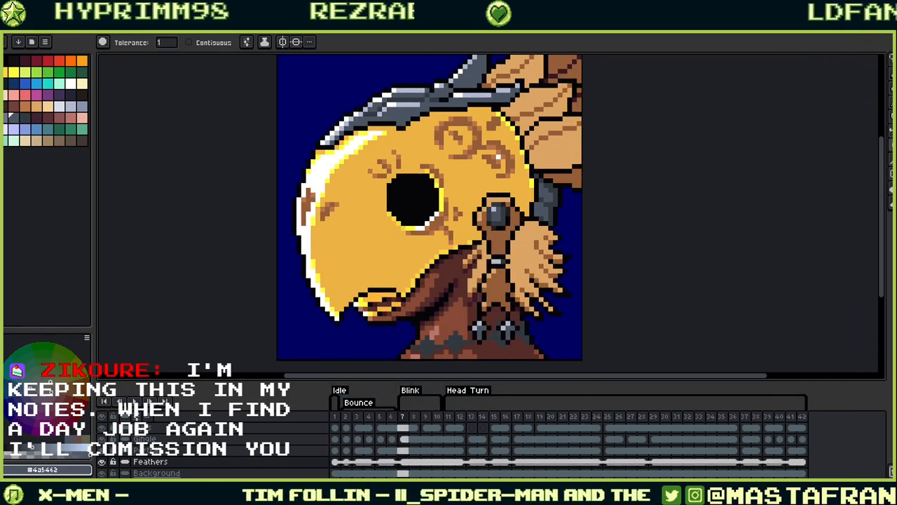
key("Right")
key("Right")
key("Right")
key("Right")
key("Right")
key("Right")
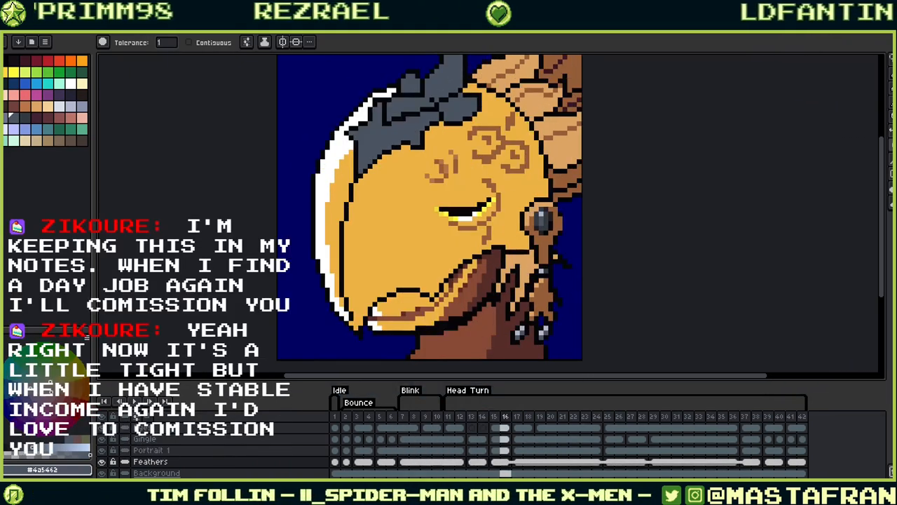
key("Left")
key("Left")
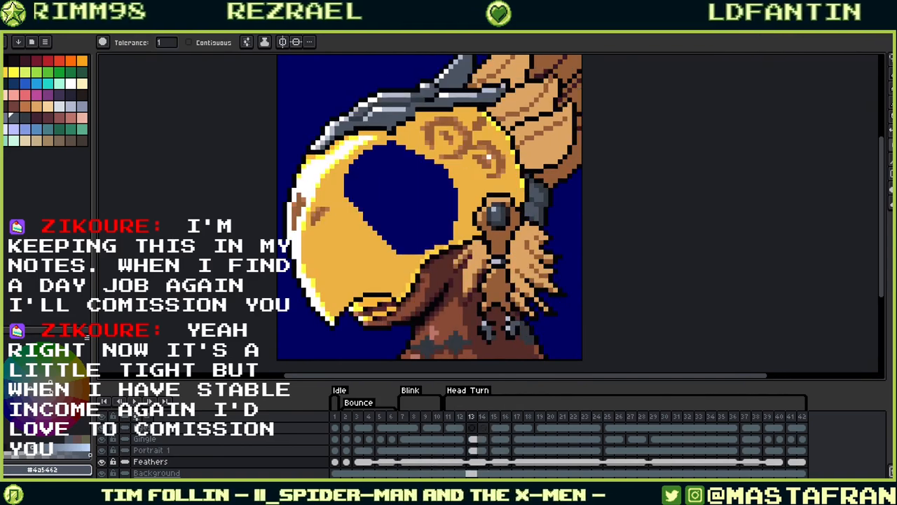
Fill the hole around the eye on frame 13 of Portrait 1 with the face's sampled yellow-orange, using a contiguous fill
left_click(473, 449)
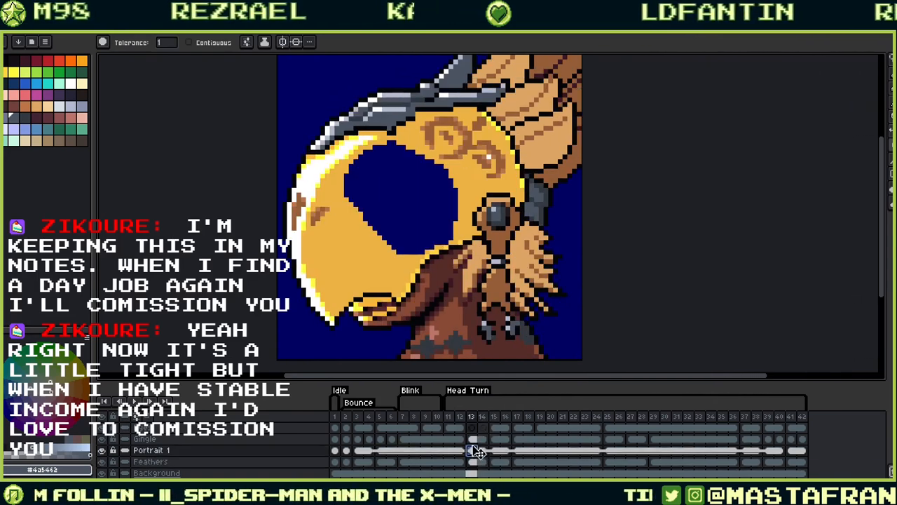
left_click(450, 194, "alt")
left_click(435, 204)
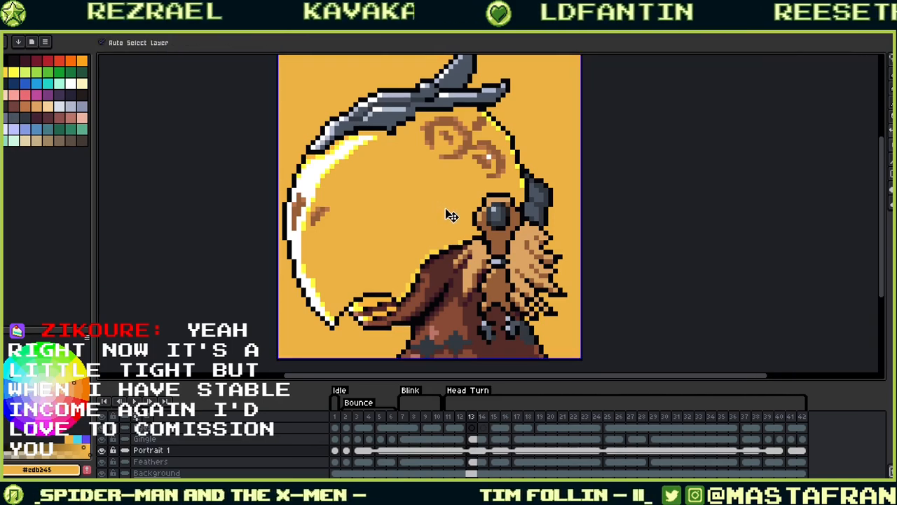
key("ctrl+z")
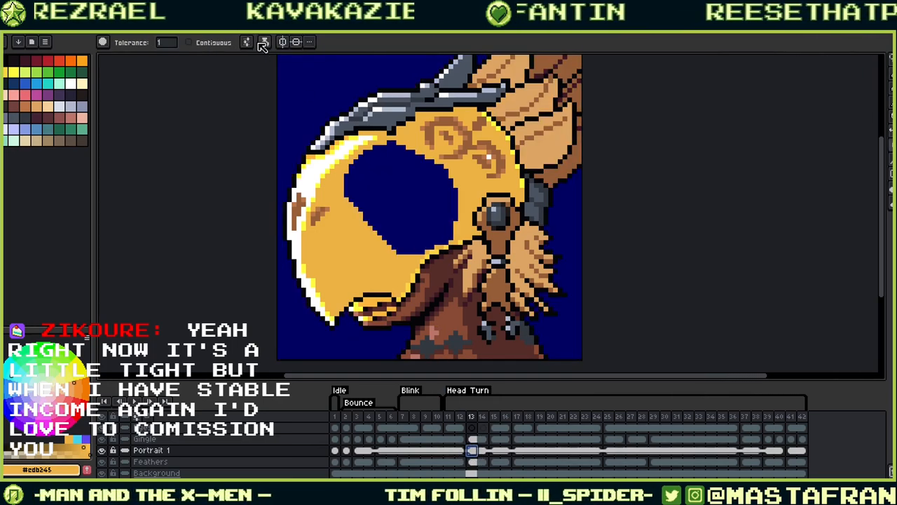
left_click(436, 208)
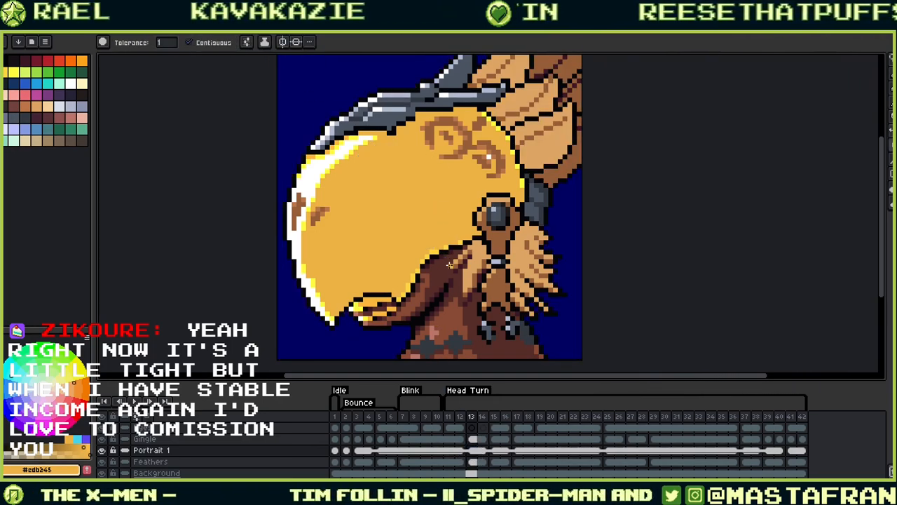
Step back and forth through the Bounce and Blink frames up to frame 15 to check the face fill
key("comma")
key("comma")
key("comma")
key("comma")
key("comma")
key("comma")
key("comma")
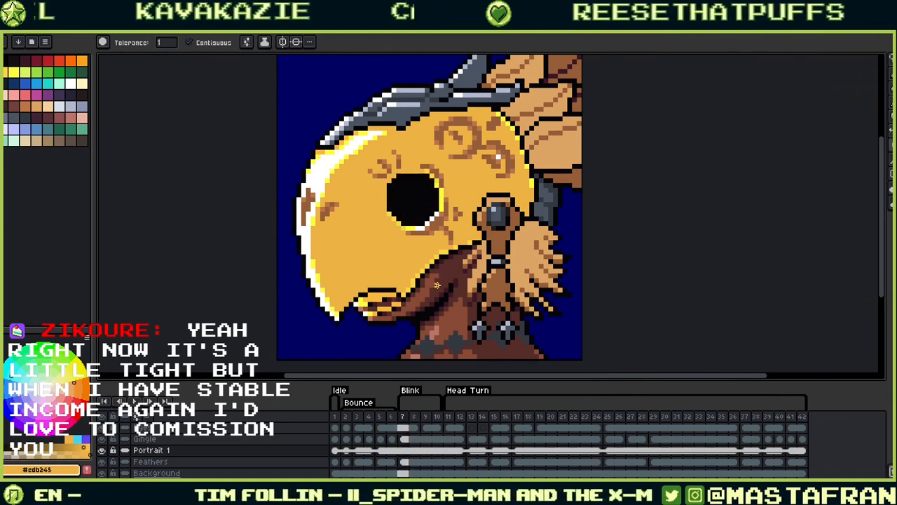
key("period")
key("period")
key("period")
key("period")
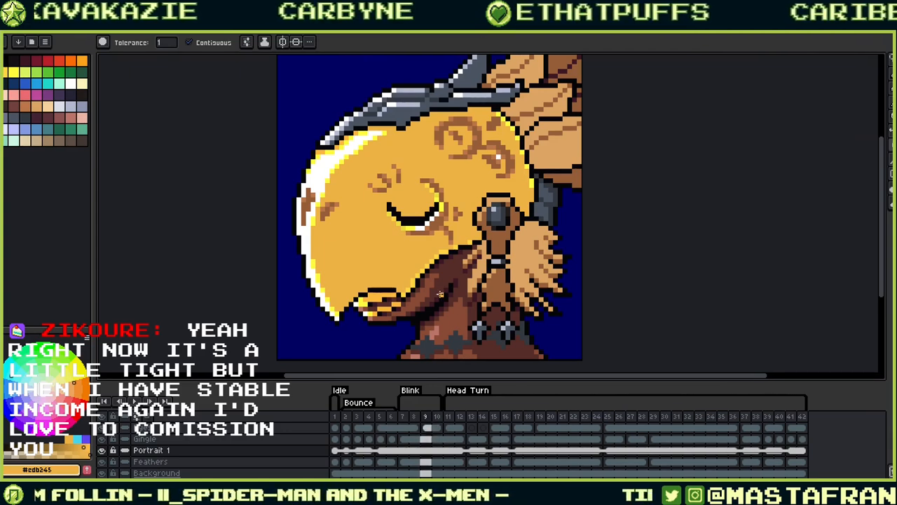
key("comma")
key("comma")
key("comma")
key("comma")
key("comma")
key("comma")
key("comma")
key("comma")
key("period")
key("period")
key("period")
key("period")
key("period")
key("period")
key("period")
key("period")
key("period")
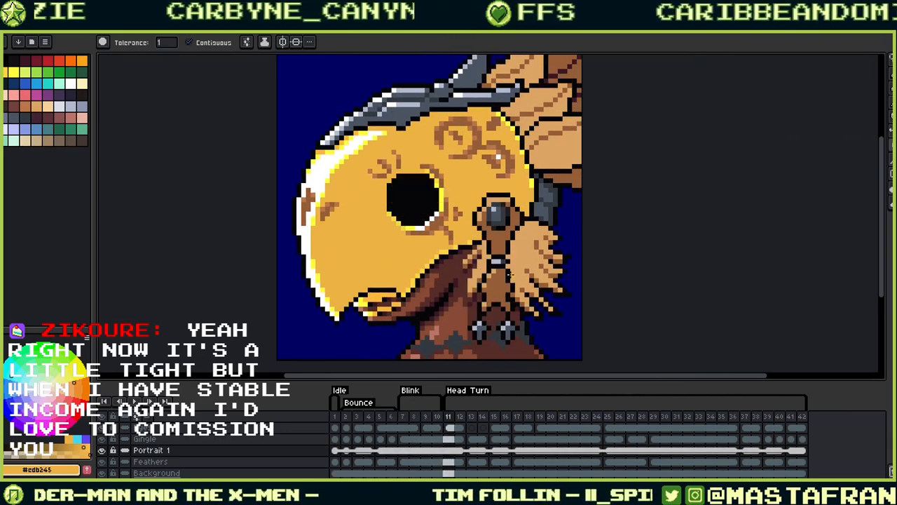
key("period")
key("period")
key("period")
key("period")
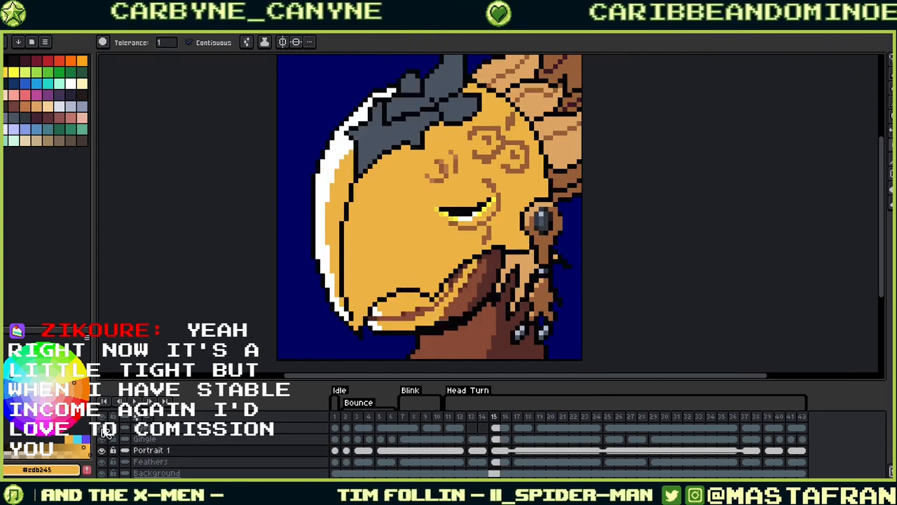
Run through the whole timeline from the Bounce frames to the end of Head Turn to review the Portrait 1 layer
key("Right")
key("Right")
key("Right")
key("Right")
key("Right")
key("Right")
key("Right")
key("Right")
key("Right")
key("Right")
key("Right")
key("Right")
key("Right")
key("Right")
key("Right")
key("Right")
key("Right")
key("Right")
key("Right")
key("Right")
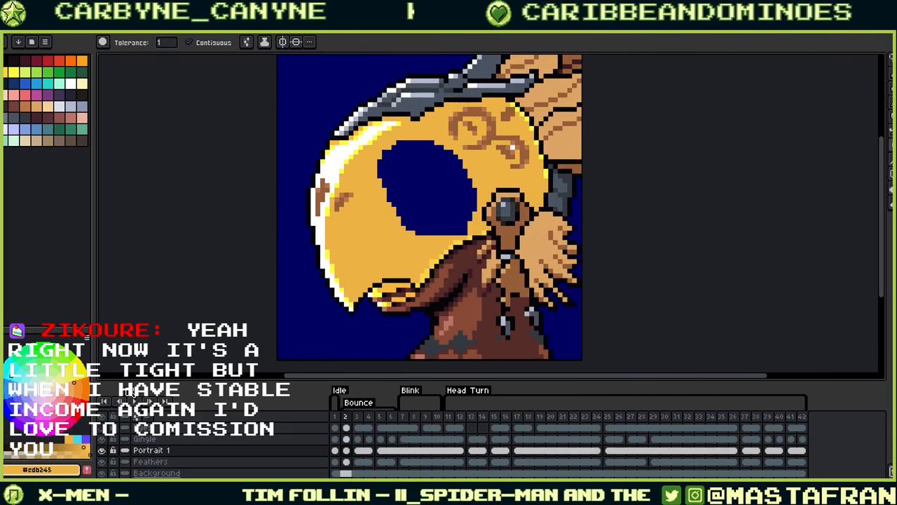
key("Right")
key("Right")
key("Right")
key("Right")
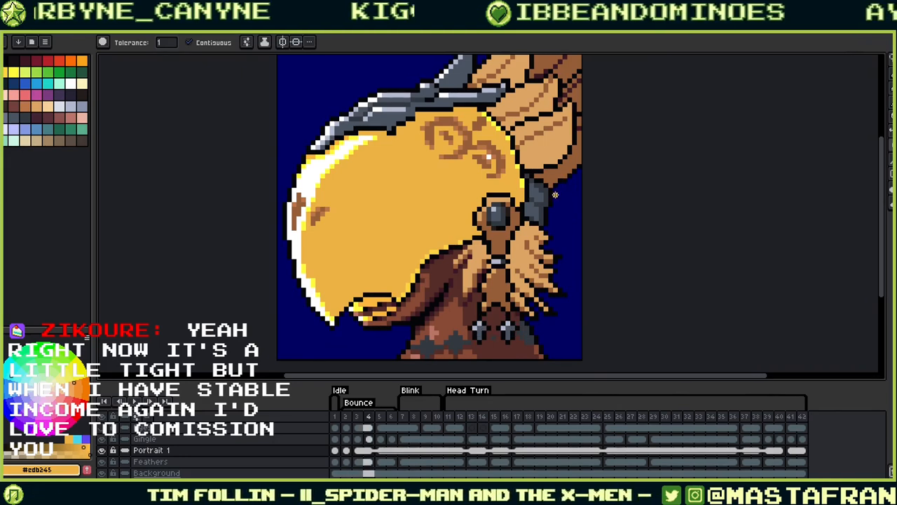
key("Right")
key("Right")
key("Right")
key("Right")
key("Right")
key("Right")
key("Right")
key("Right")
key("Right")
key("Right")
key("Right")
key("Right")
key("Right")
key("Right")
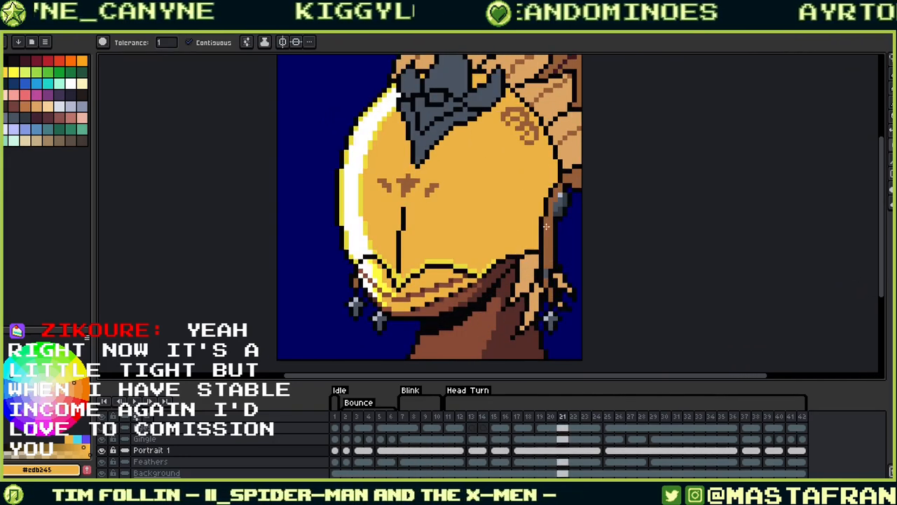
key("Right")
key("Right")
key("Right")
key("Right")
key("Right")
key("Right")
key("Right")
key("Right")
key("Right")
key("Right")
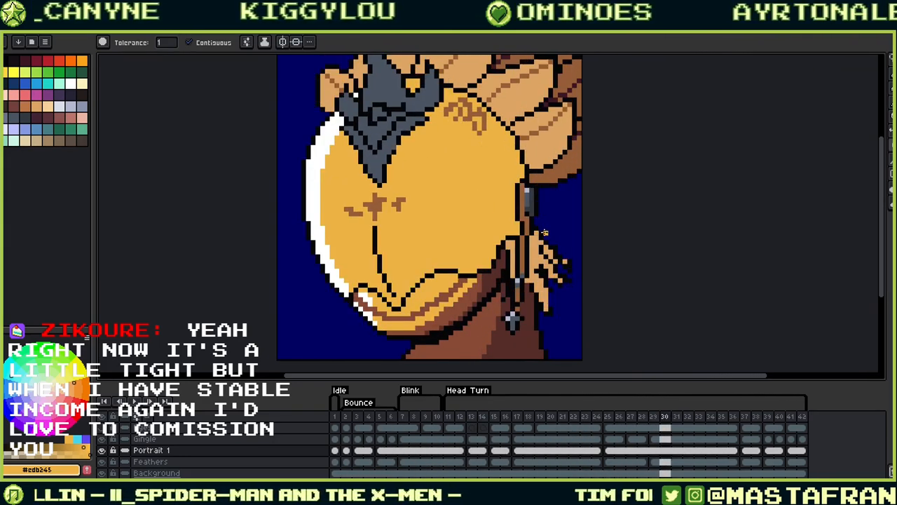
key("Right")
key("Right")
key("Right")
key("Right")
key("Right")
key("Right")
key("Right")
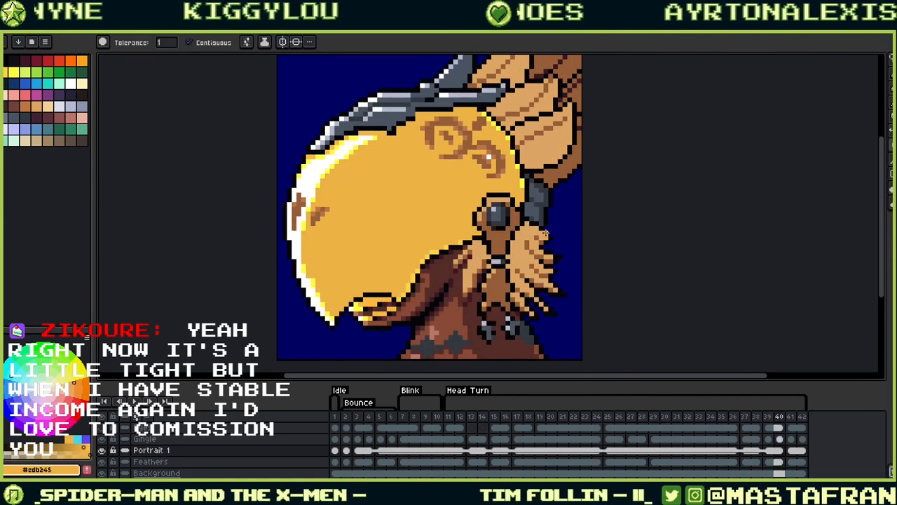
key("Right")
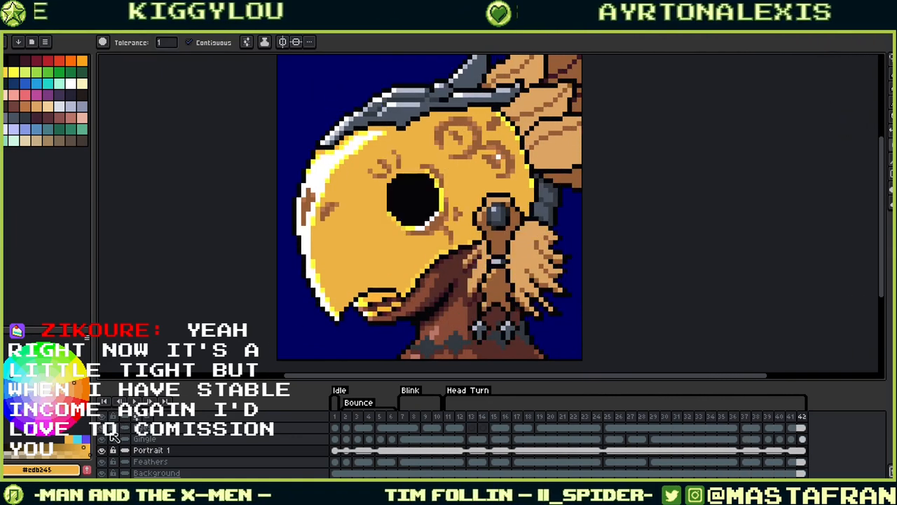
Step back through the Head Turn frames from frame 42, and review the Idle and Bounce frames up to frame 7
key("Left")
key("Left")
key("Left")
key("Left")
key("Left")
key("Left")
key("Left")
key("Left")
key("Left")
key("Left")
key("Left")
key("Left")
key("Left")
key("Left")
key("Left")
key("Left")
key("Left")
key("Left")
key("Left")
key("Left")
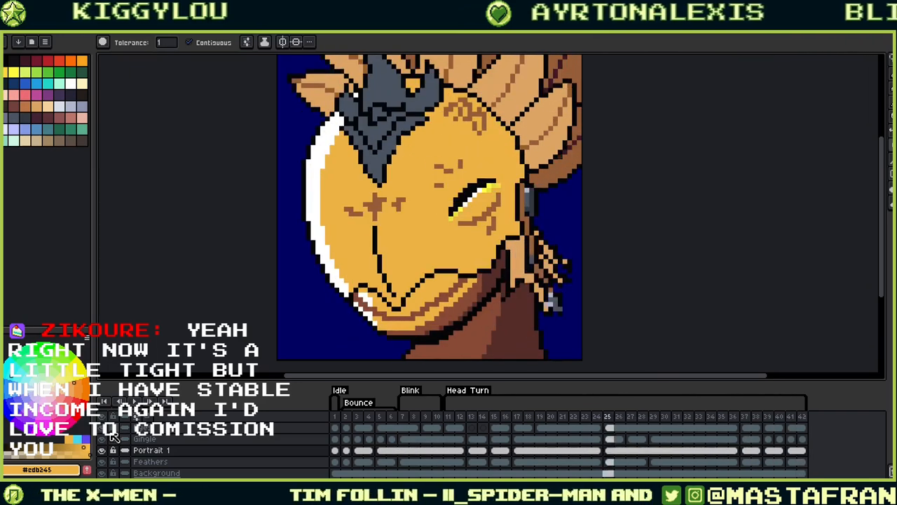
key("Right")
key("Right")
key("Right")
key("Right")
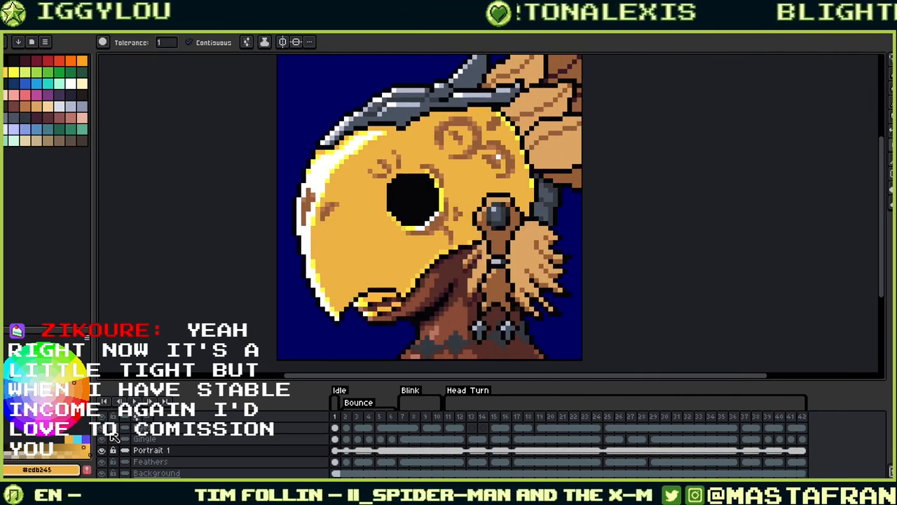
key("Right")
key("Right")
key("Right")
key("Right")
key("Right")
key("Right")
key("Right")
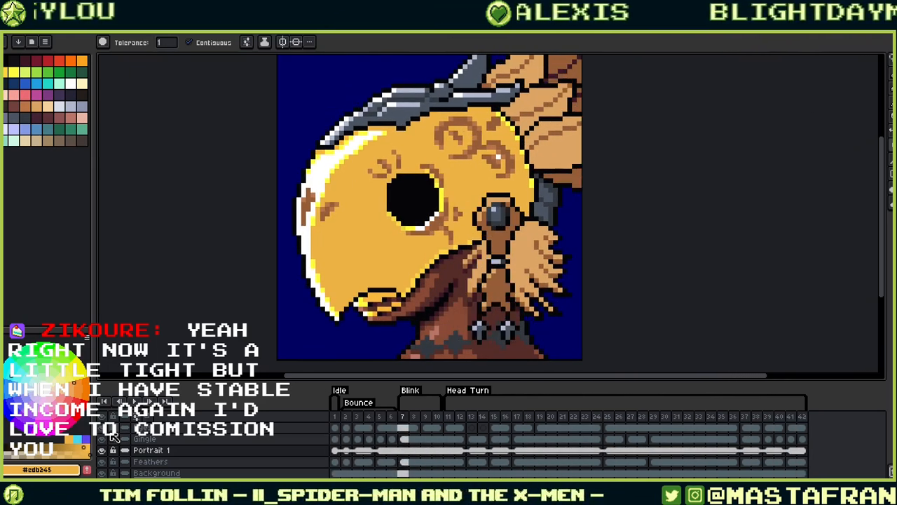
Step through the Blink and early Head Turn frames from 7 to 17, and compare frames 16 and 17
key("Right")
key("Right")
key("Right")
key("Right")
key("Right")
key("Right")
key("Right")
key("Right")
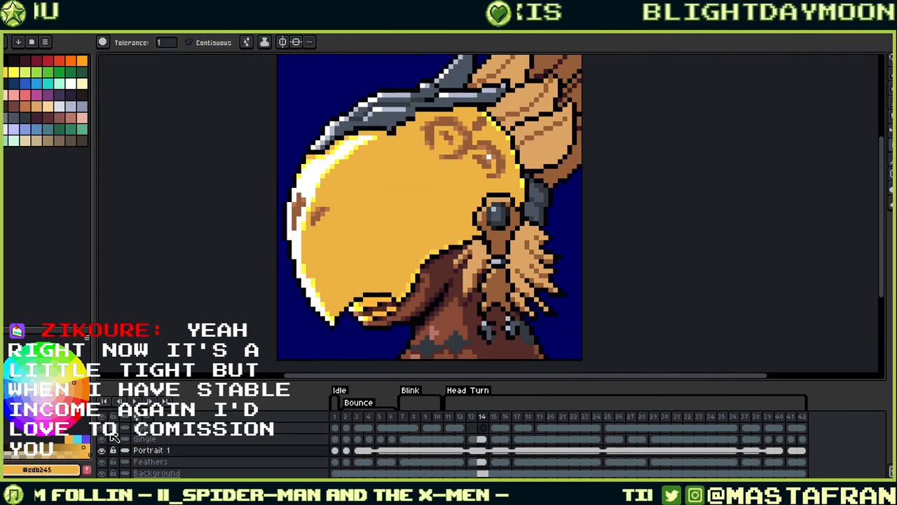
key("Right")
key("Left")
key("Left")
key("Left")
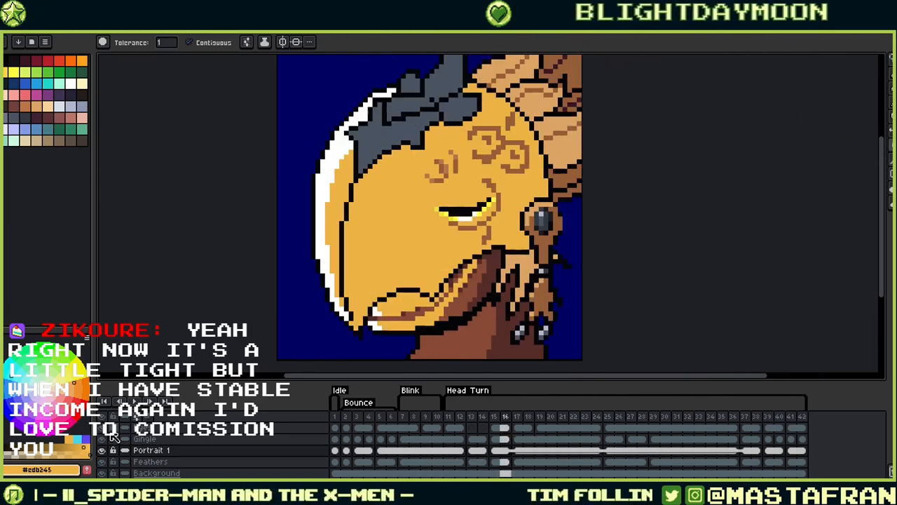
key("Right")
key("Left")
key("Right")
key("Left")
key("Right")
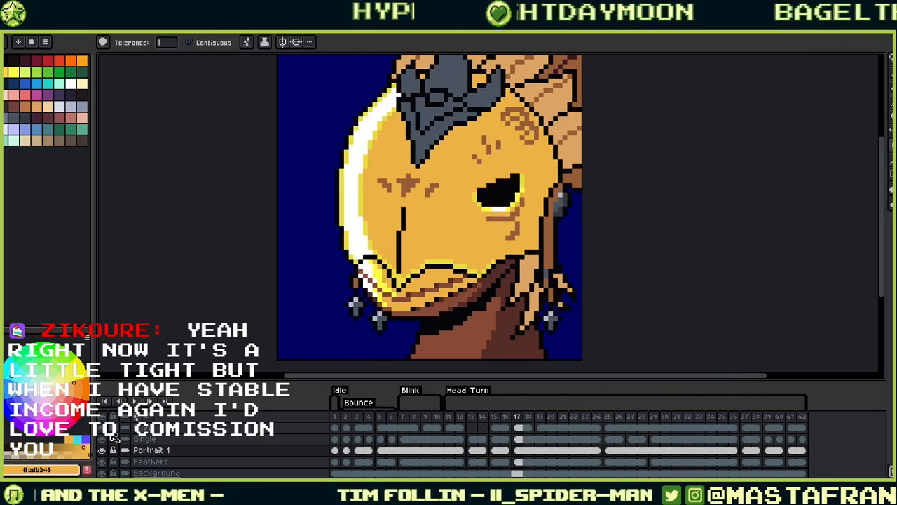
key("Left")
Fill the face on frame 15 of Portrait 1 with its sampled yellow-orange, using a contiguous fill
key("i")
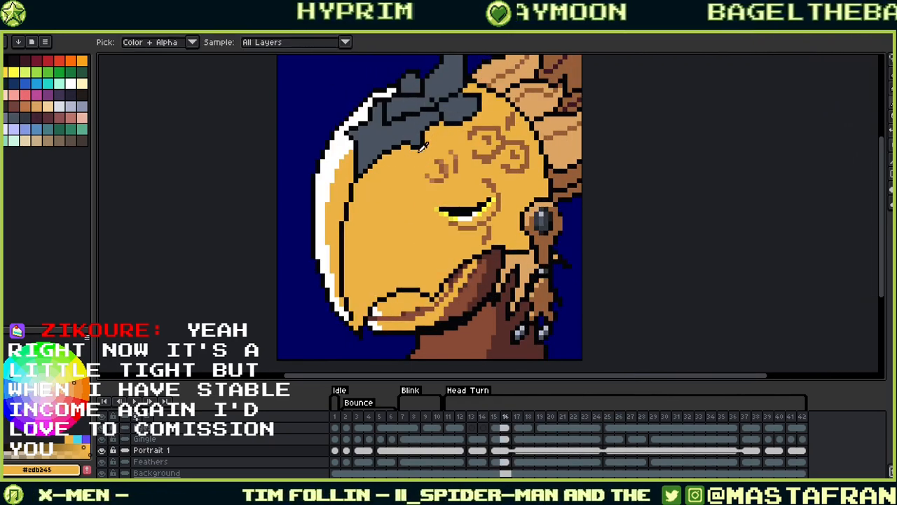
key("g")
left_click(493, 439)
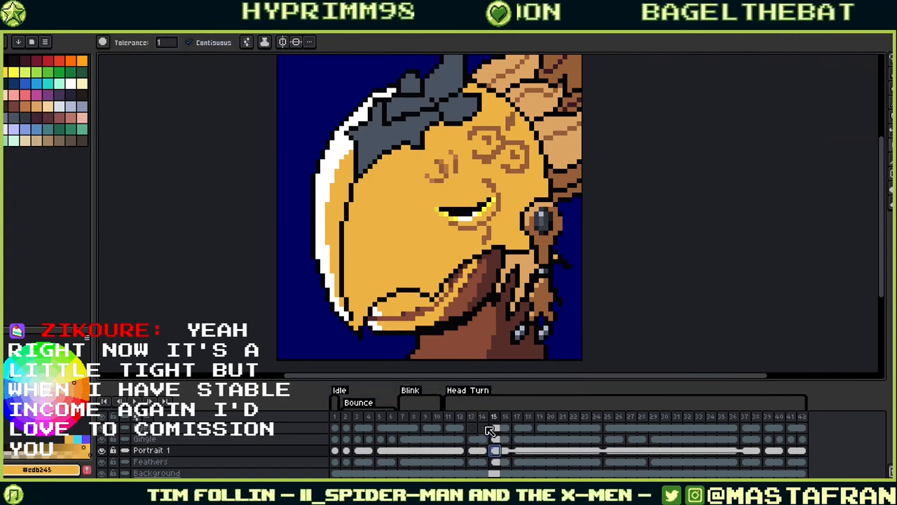
left_click(405, 188, "alt")
left_click(407, 184)
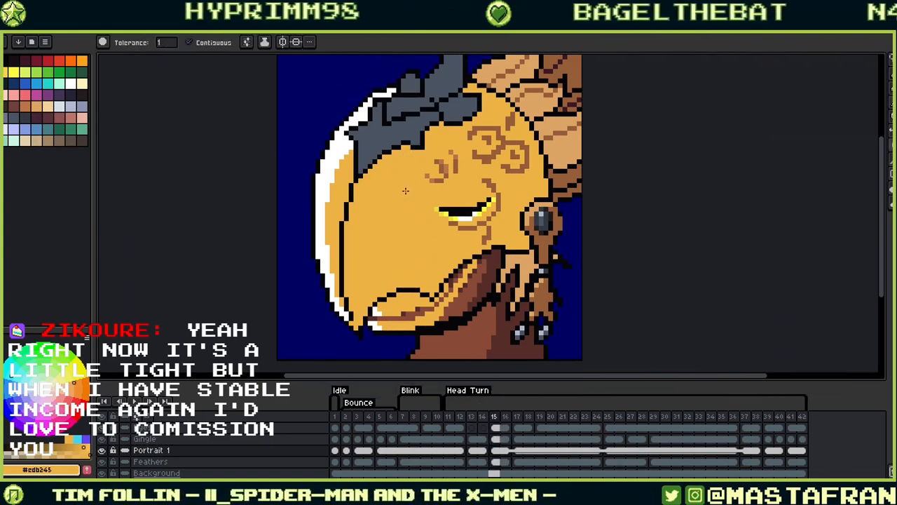
Flip back and forth between the early Head Turn frames 12 to 15 to compare the head poses
key("b")
key("Left")
key("Right")
key("Left")
key("Right")
key("Left")
key("Right")
key("Left")
key("Left")
key("Left")
key("Right")
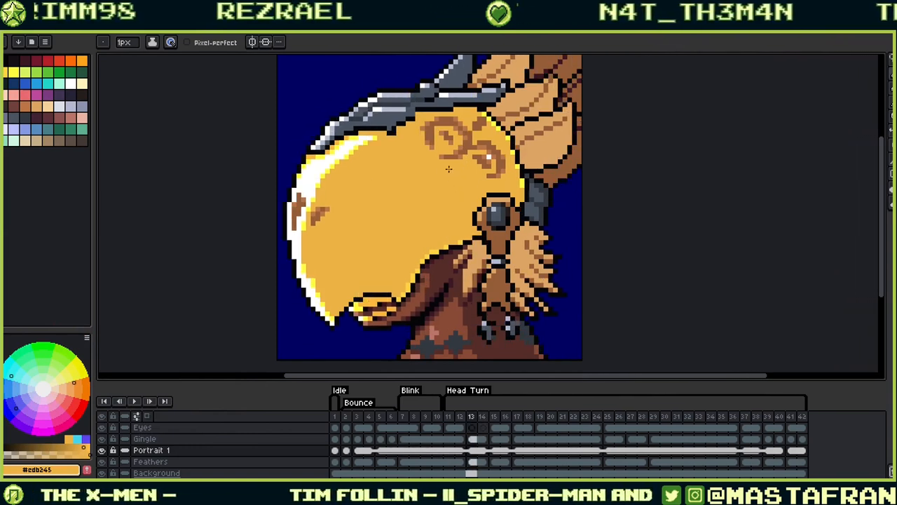
Rework the grey headpiece's lower outline on frame 13 with 1 px pencil strokes in sampled black, slate and yellow-orange
scroll(444, 129, "up", 1)
left_click_drag(434, 131, 593, 157)
left_click(573, 178, "alt")
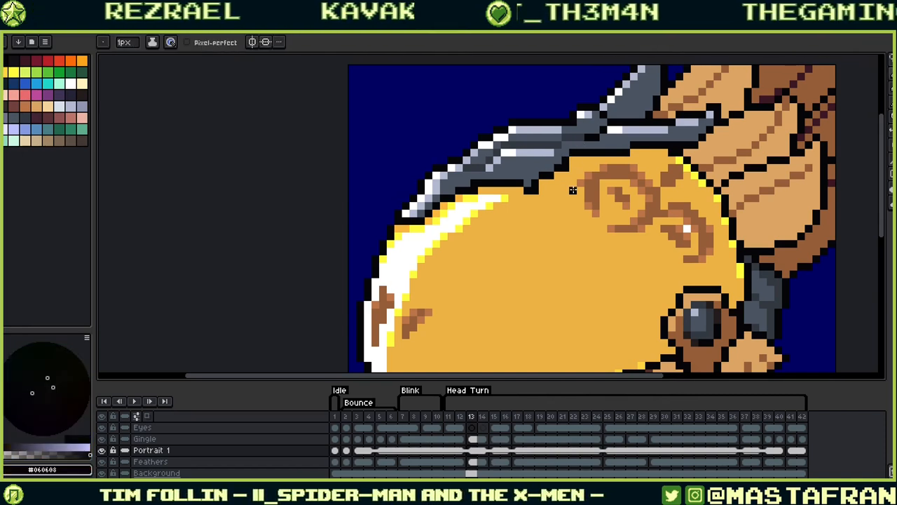
left_click(526, 165, "alt")
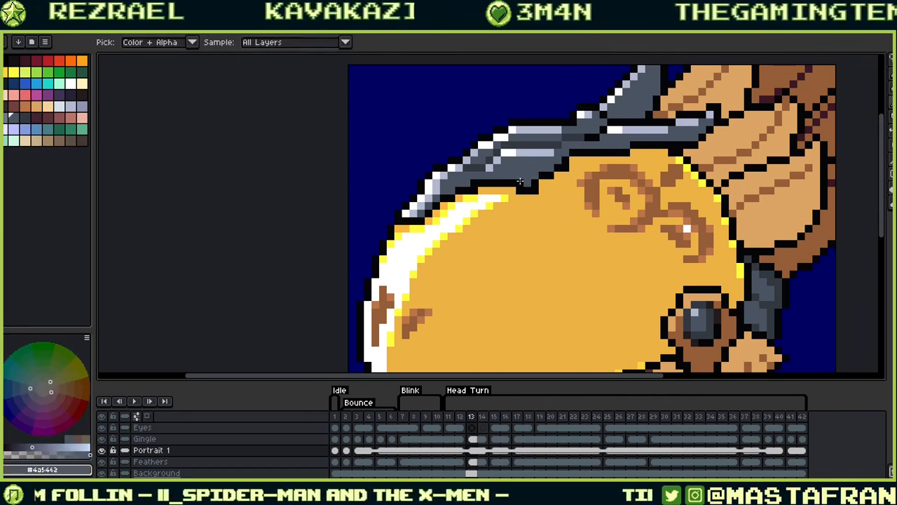
key("alt")
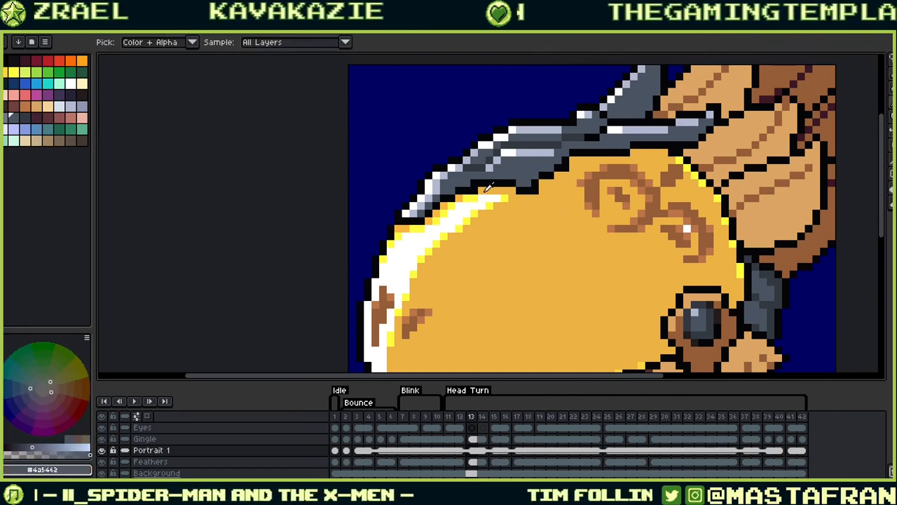
left_click(477, 192, "alt")
left_click_drag(463, 216, 506, 271)
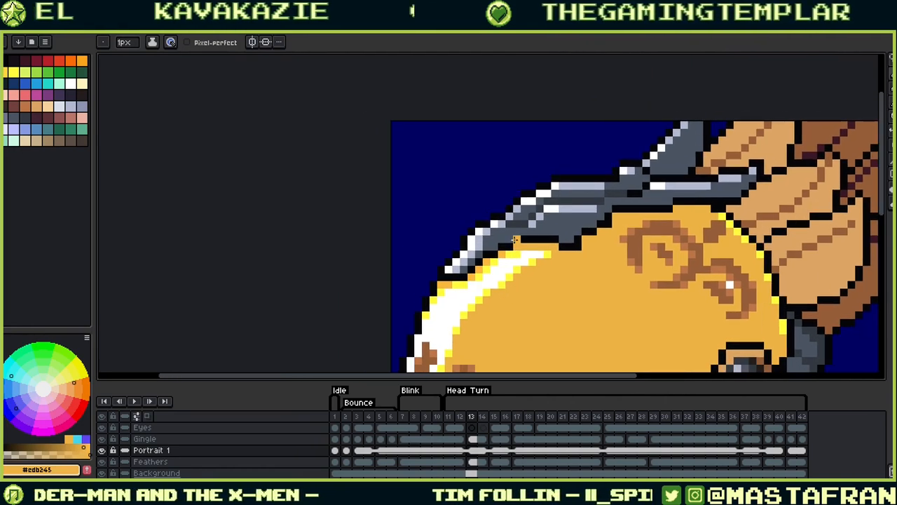
Smooth the headpiece's upper outline on frame 13 and repaint the light grey and dark slate shading just beneath it
scroll(514, 240, "up", 1)
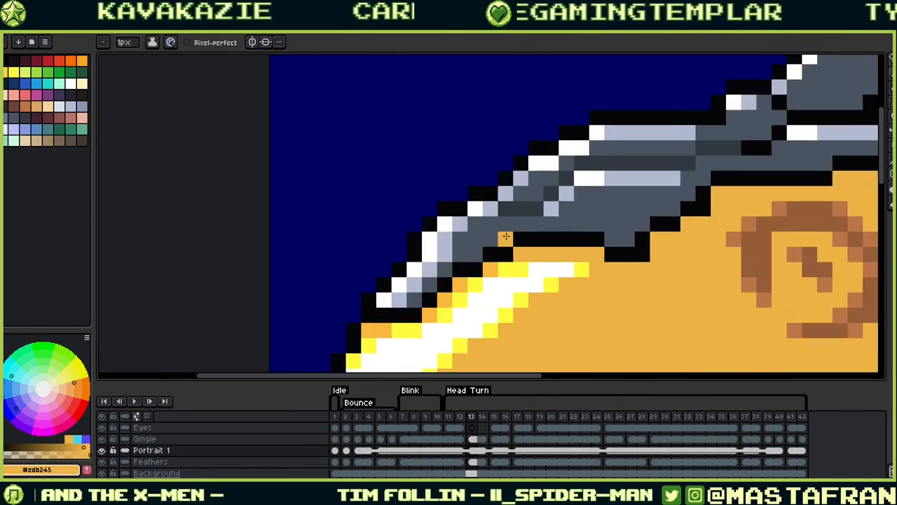
left_click(401, 258, "alt")
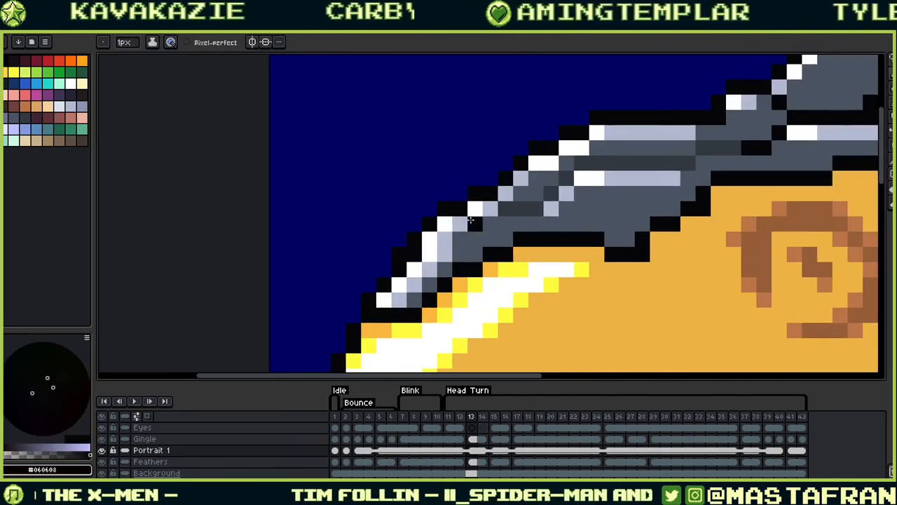
left_click(503, 195, "alt")
left_click(491, 194)
left_click(507, 206, "alt")
left_click(492, 208)
left_click(525, 194, "alt")
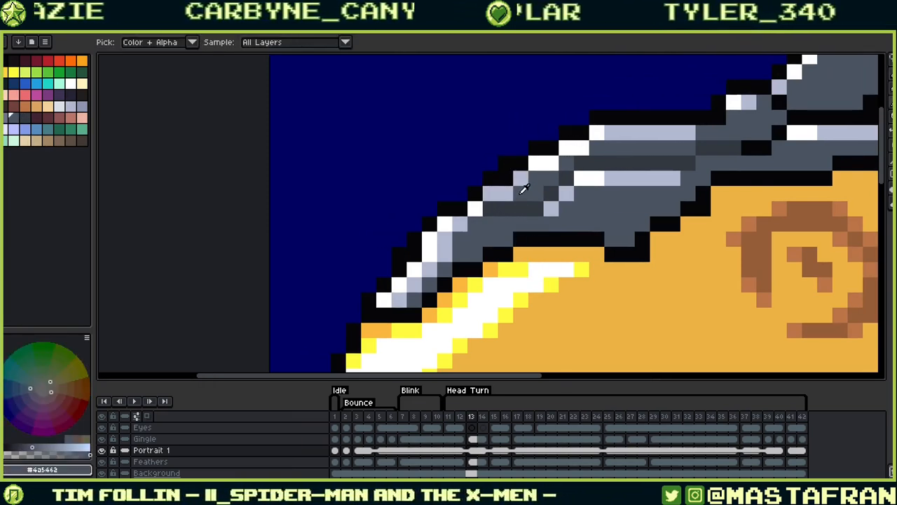
left_click(521, 180, "alt")
left_click(506, 179)
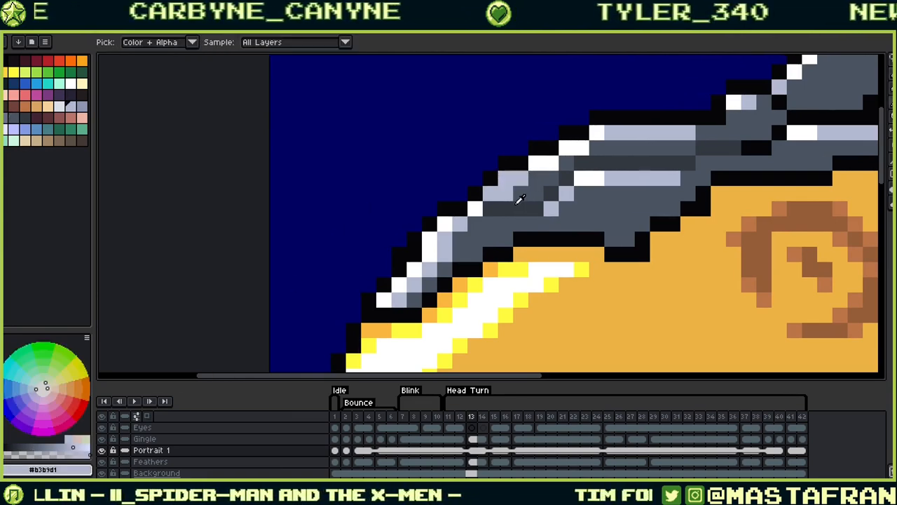
left_click(521, 191, "alt")
left_click(506, 194)
Reshape the highlight near the headpiece's front tip on frame 13 with sampled neighbouring colours and light grey #b3b9d1
left_click_drag(597, 165, 525, 241)
left_click_drag(481, 264, 603, 162)
left_click(487, 220, "alt")
left_click(468, 223)
left_click(493, 224, "alt")
left_click(482, 223)
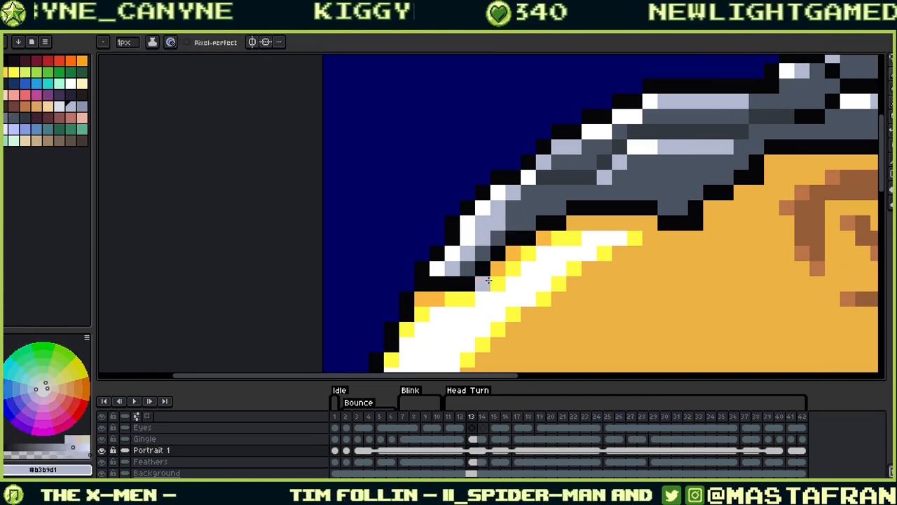
Touch up the front tip's edge with white and light grey on frame 13, and compare it with the neighbouring frames
left_click_drag(695, 183, 504, 279)
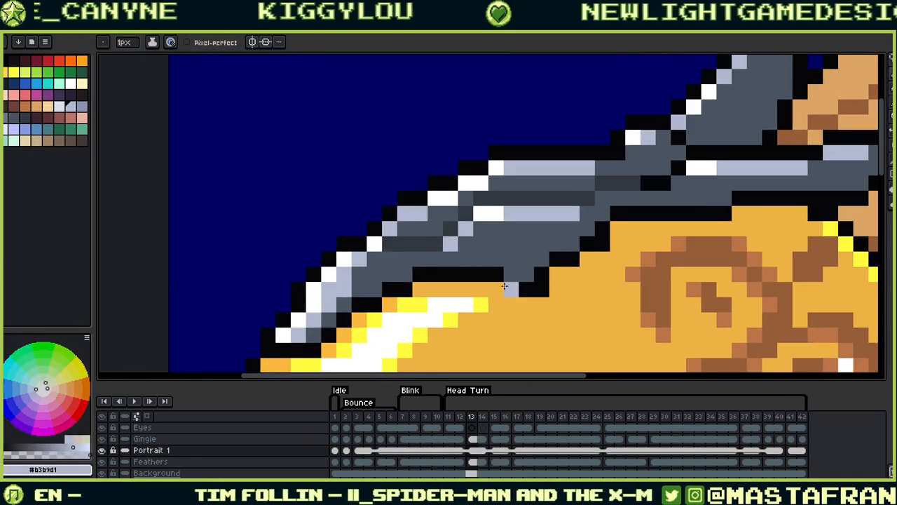
left_click(319, 316, "alt")
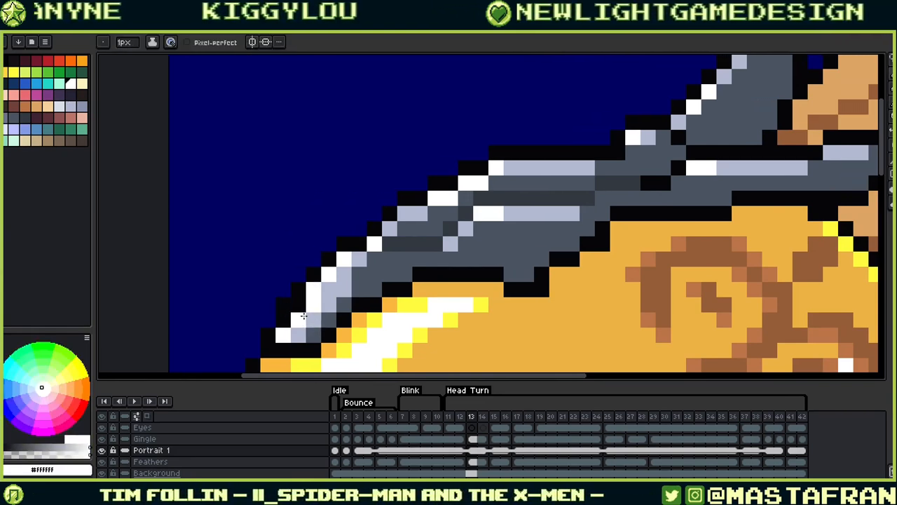
left_click(321, 316, "alt")
left_click_drag(558, 232, 513, 180)
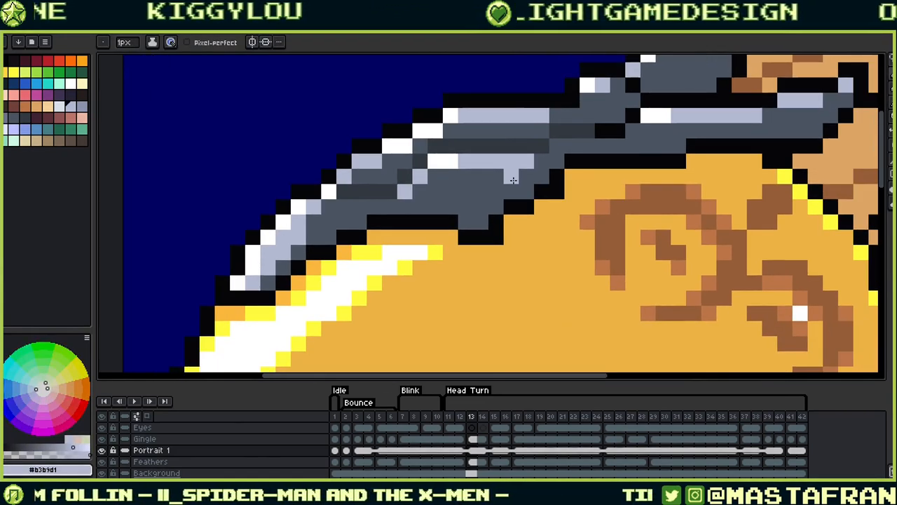
scroll(513, 180, "down", 3)
key("Left")
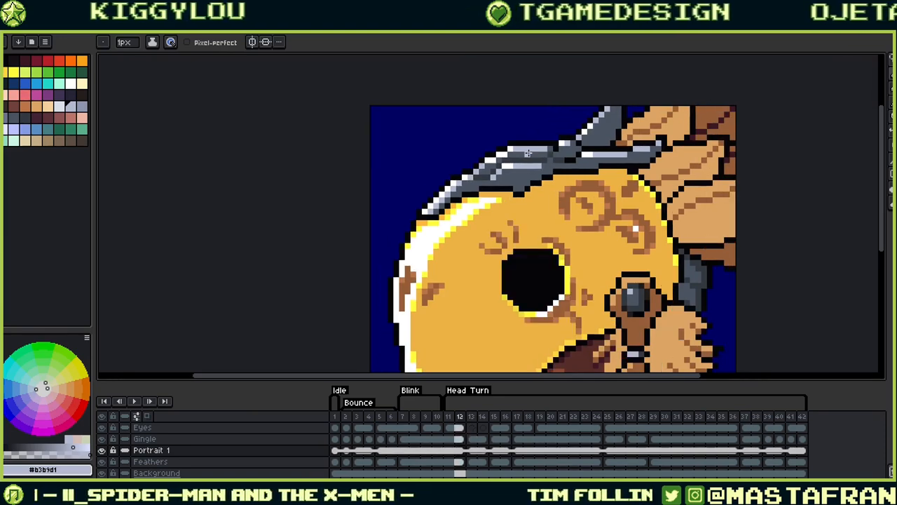
key("Right")
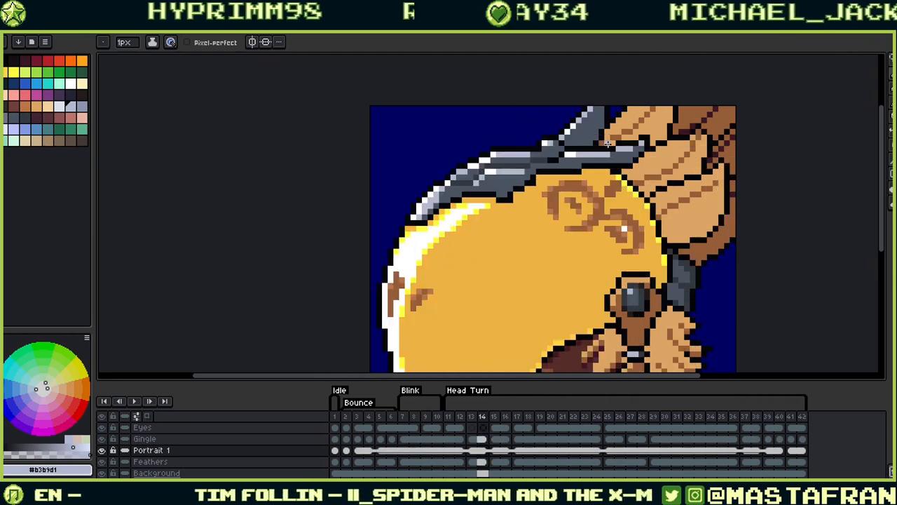
Redraw the headpiece's lower outline on frame 15 of Portrait 1 in black #060608, cleaning its edges with slate and yellow-orange
key("Return")
key("i")
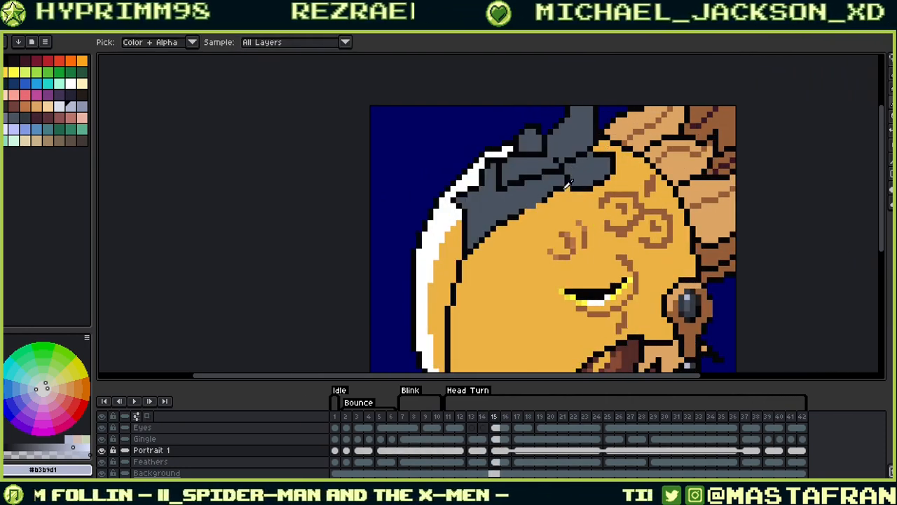
left_click(568, 184)
key("b")
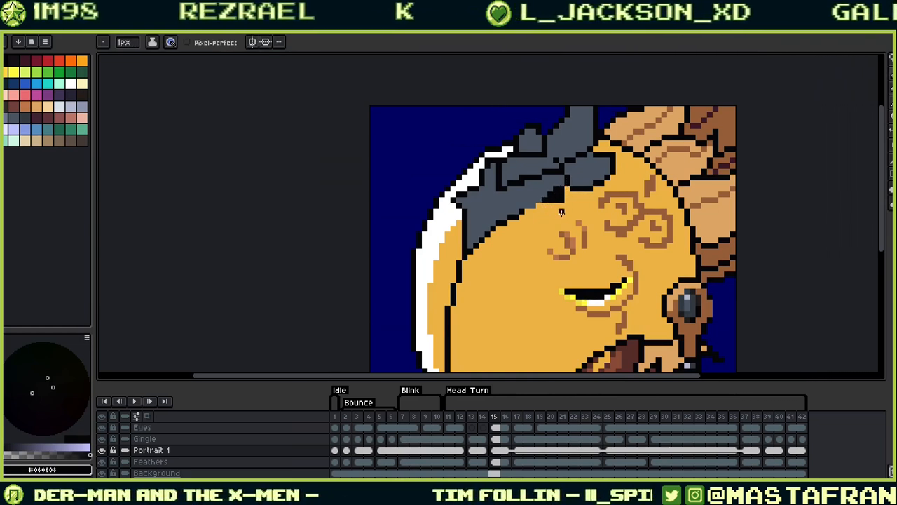
left_click(541, 204, "alt")
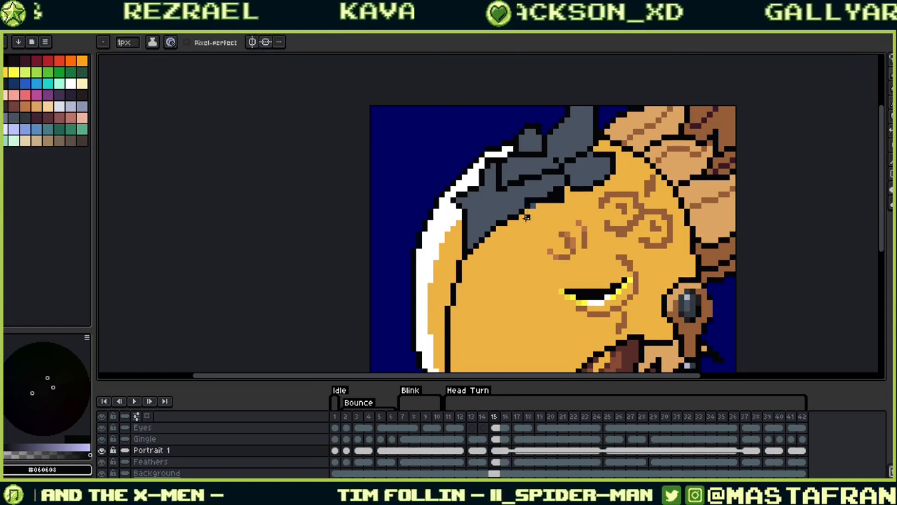
left_click(534, 206, "alt")
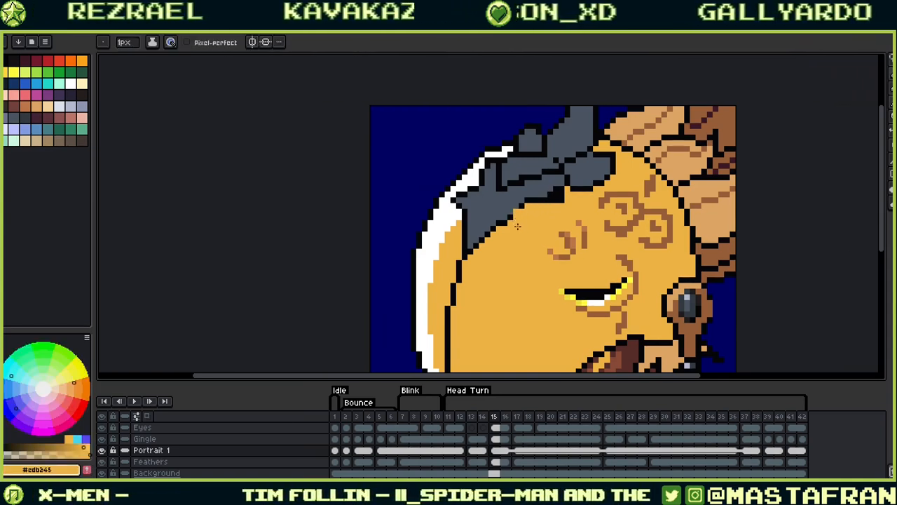
left_click(510, 213, "alt")
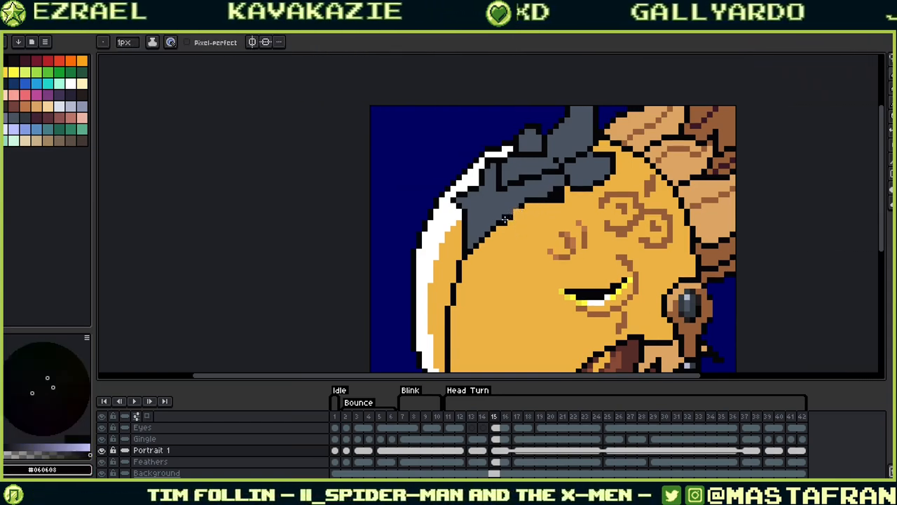
left_click(503, 221, "alt")
left_click(505, 216, "alt")
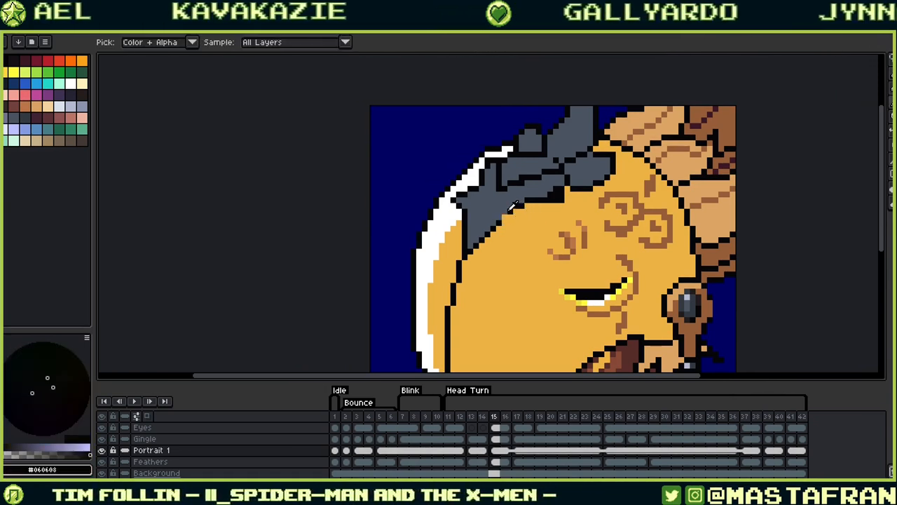
Refine the notch on the headpiece's underside on frame 15 with single pixels of sampled slate, yellow-orange and black
left_click(551, 183, "alt")
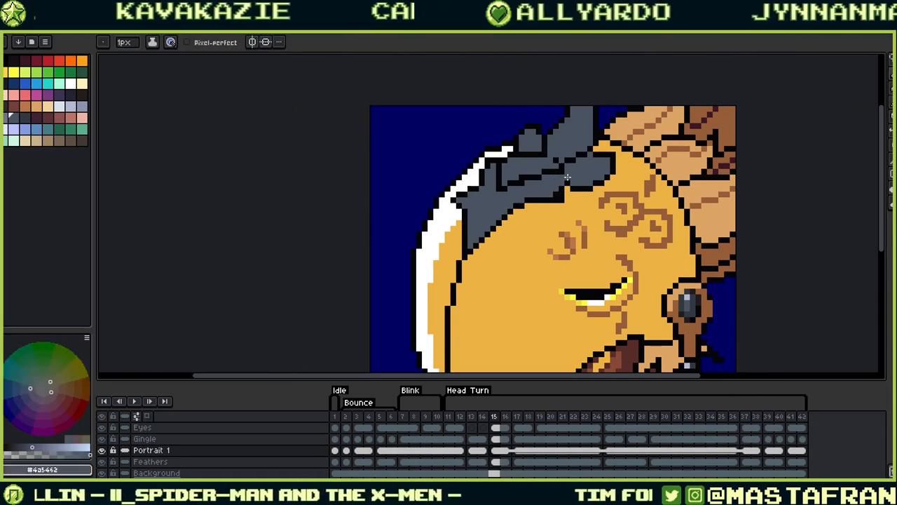
left_click(585, 194, "alt")
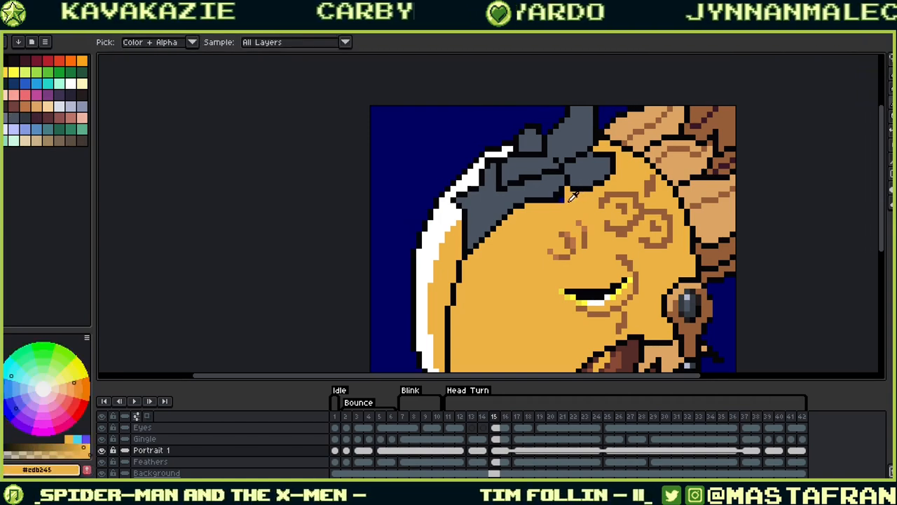
left_click(563, 193, "alt")
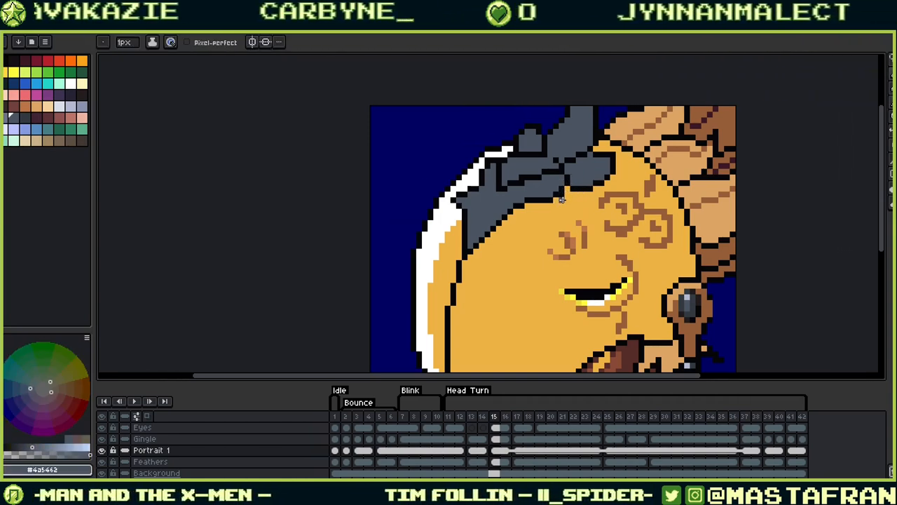
left_click(566, 196, "alt")
left_click(556, 200)
left_click(559, 195, "alt")
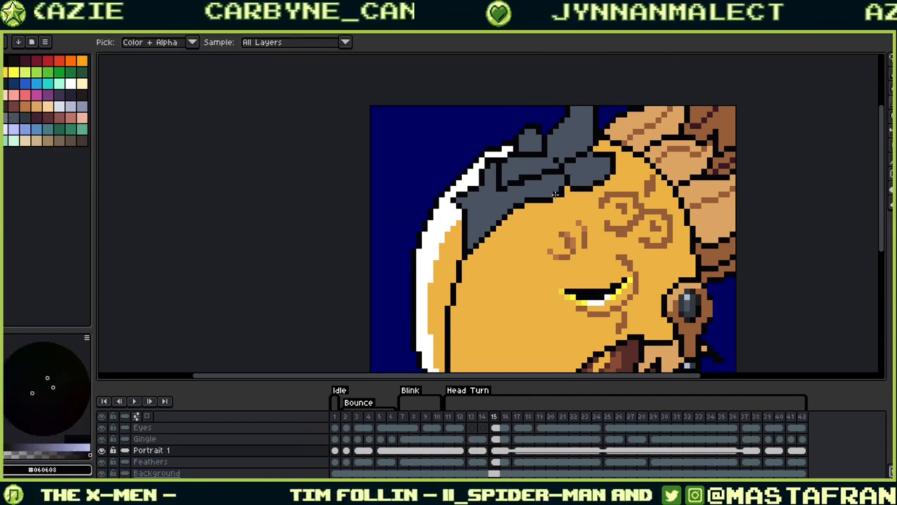
left_click(569, 198, "alt")
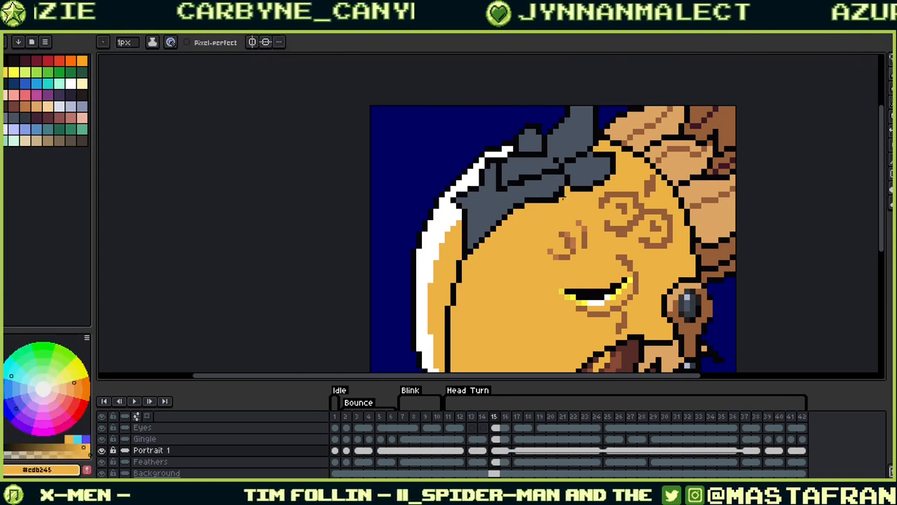
Round off the small bump on the headpiece's underside on frame 15, comparing it with frame 14
key("Left")
key("Right")
left_click(550, 204, "alt")
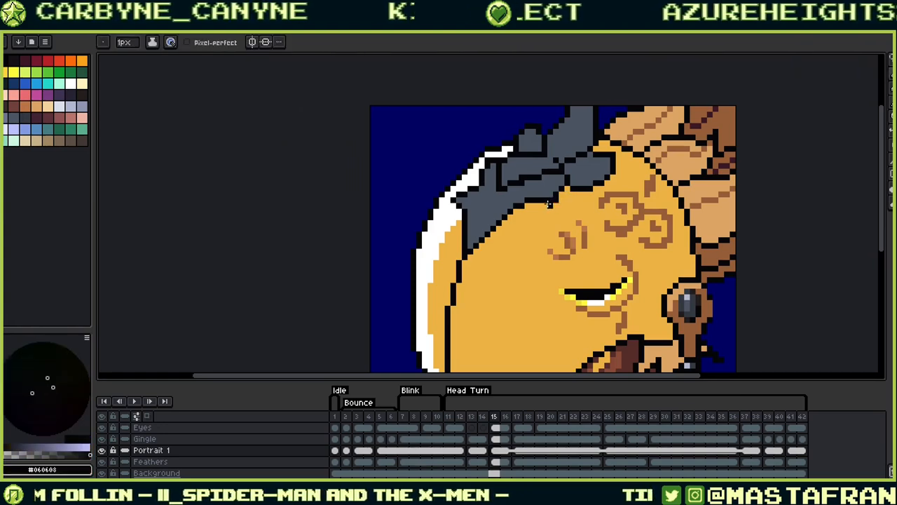
left_click(544, 199, "alt")
key("Left")
key("Right")
Smooth the headpiece's front edge against the mask highlight on frame 15, using sampled white #FFFFFF and black #060608
left_click_drag(553, 206, 562, 222)
left_click(477, 234, "alt")
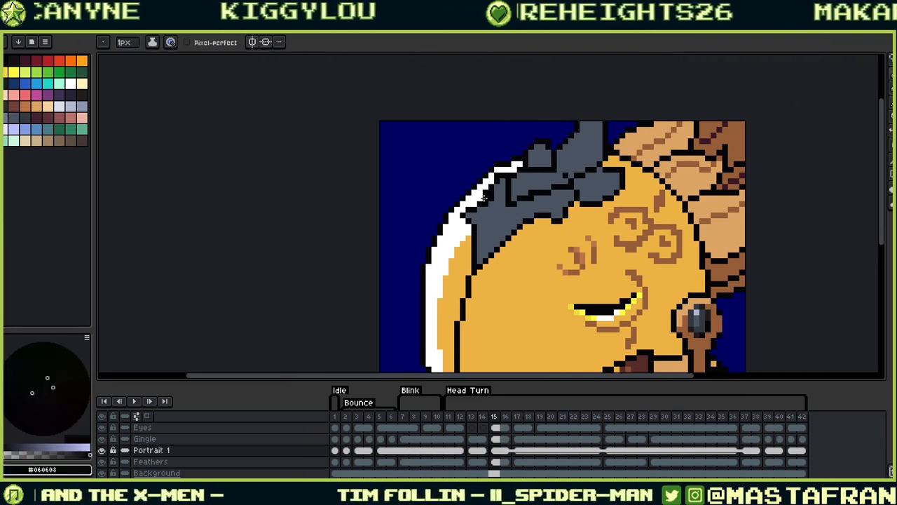
left_click(467, 248, "alt")
left_click(469, 216)
left_click(463, 225, "alt")
left_click_drag(468, 220, 473, 202)
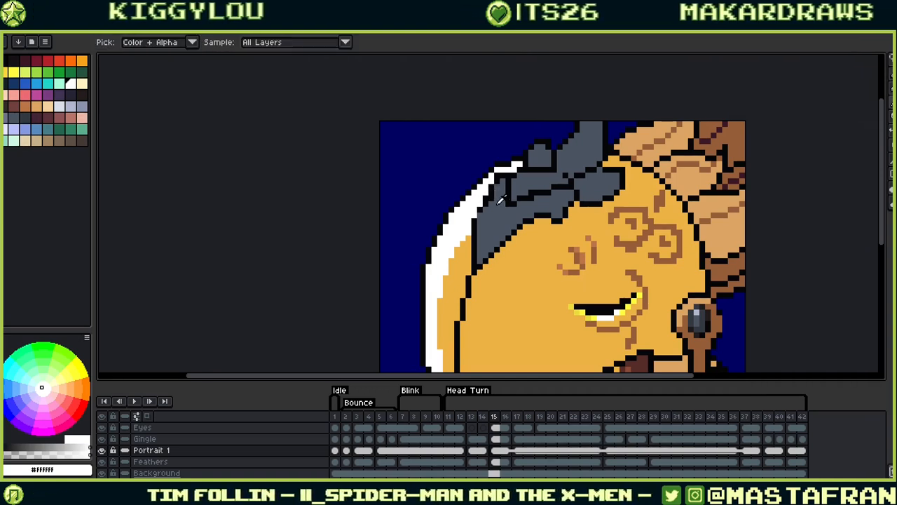
left_click(482, 196, "alt")
left_click(485, 193, "alt")
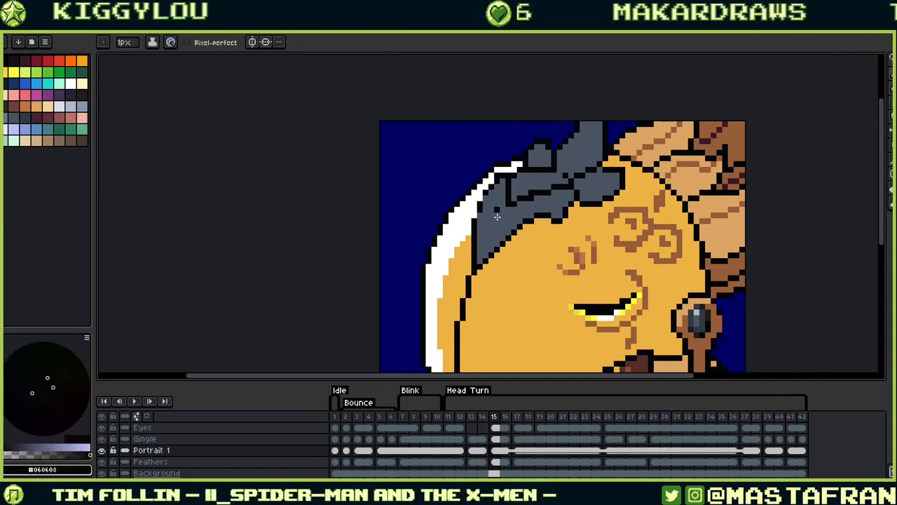
Draw the folded inner line near the front of the headpiece on frame 15 in black #060608, comparing it with frame 14
key("Left")
key("Right")
left_click(516, 186, "alt")
left_click(510, 184, "alt")
left_click(513, 179)
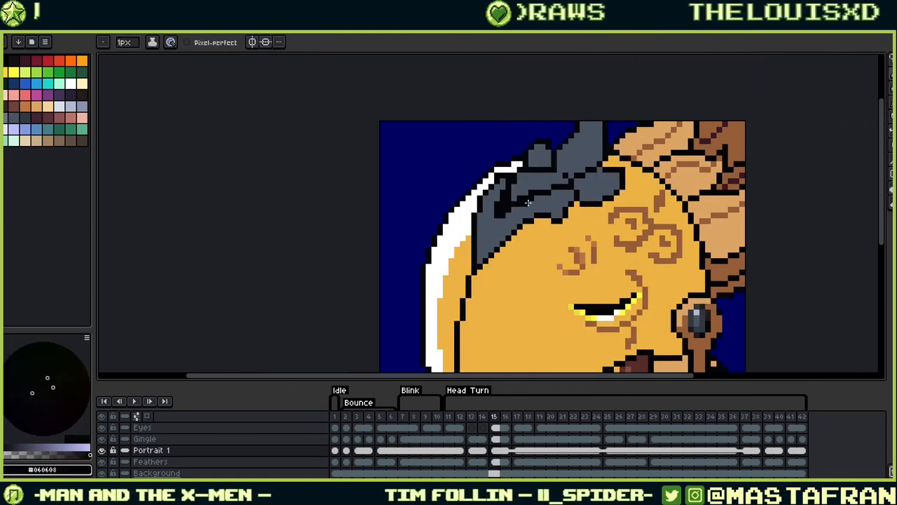
Open up the thick black fold at the front of the headpiece with slate #4a5462, comparing frame 15 with its neighbour
key("g")
key("Left")
key("Right")
key("Left")
key("Right")
left_click(519, 183, "alt")
left_click(511, 191)
key("ctrl+z")
key("w")
key("b")
left_click(531, 183, "alt")
left_click_drag(502, 189, 507, 204)
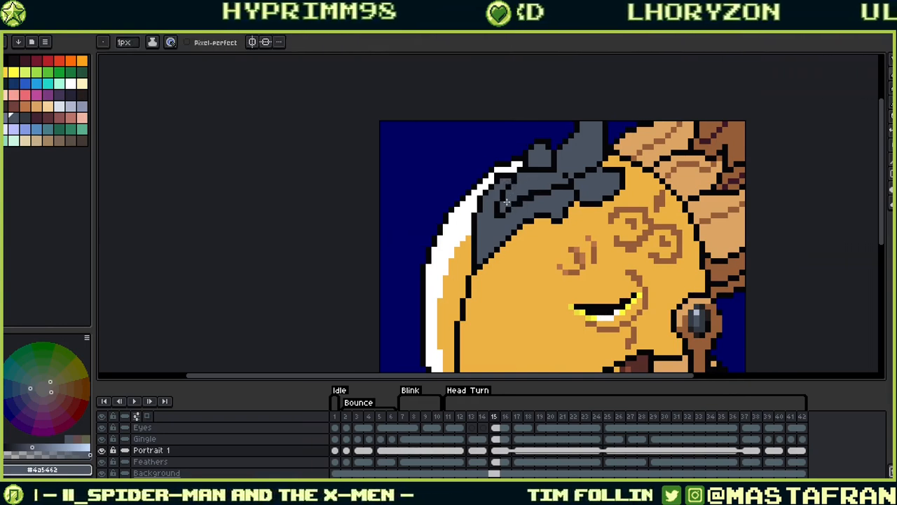
key("alt")
key("alt")
key("alt")
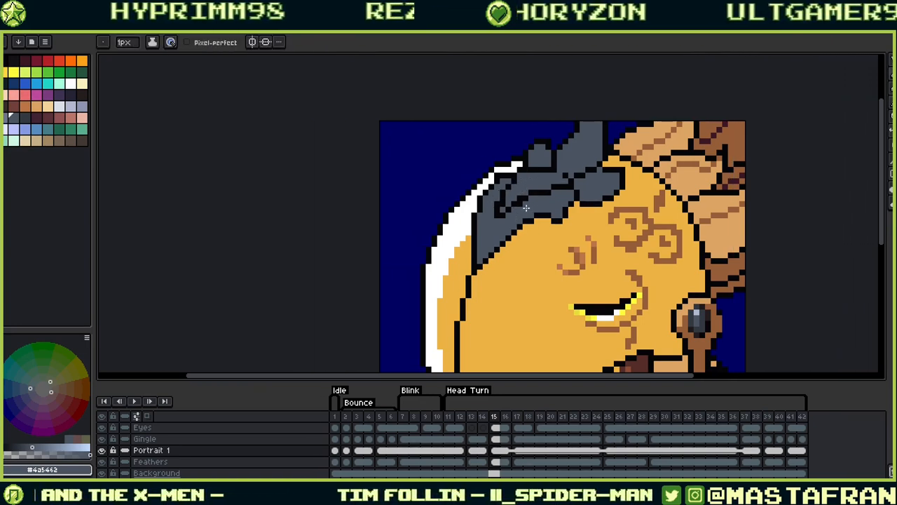
key("alt")
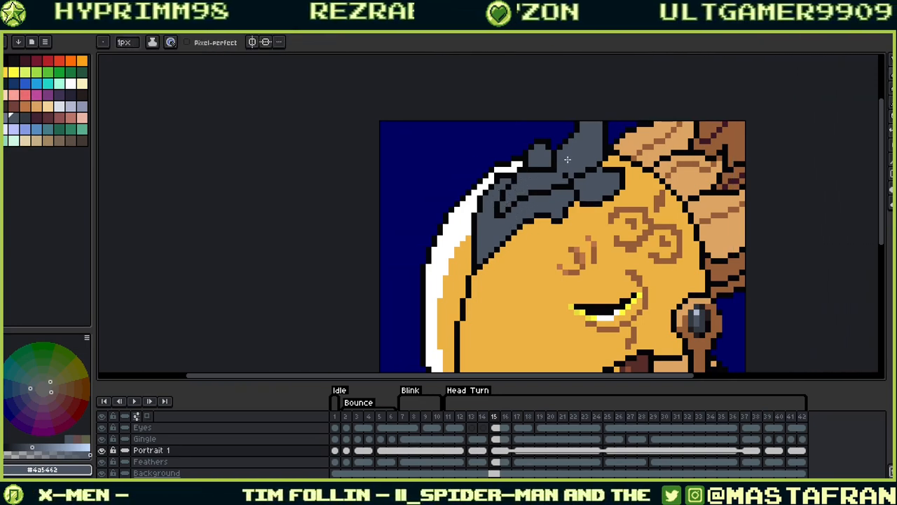
Add black #060608 crease lines below the headpiece's small front peak on frame 16, using the neighbouring Head Turn frames as a guide
left_click(588, 163, "alt")
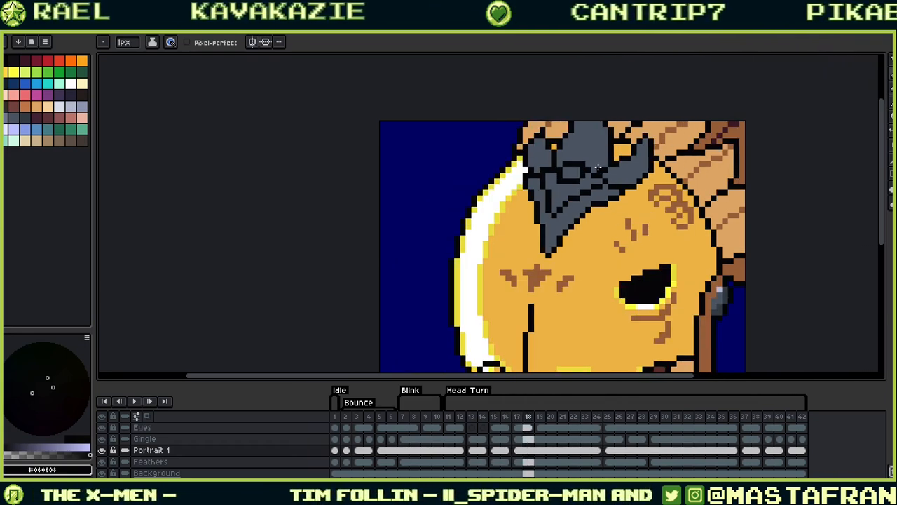
key("Left")
key("Right")
key("Left")
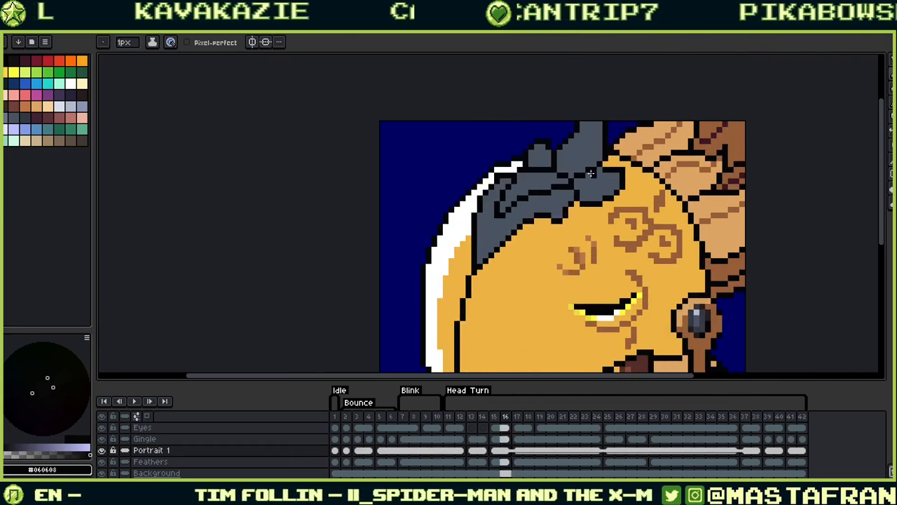
left_click(545, 175, "alt")
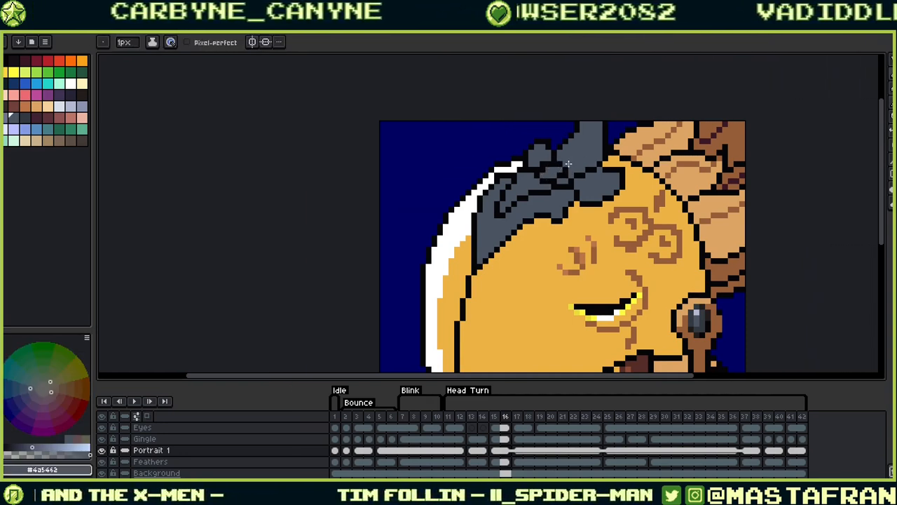
Refine the creases at the centre of the headpiece on frame 16 with single pixels of black #060608 and slate #4a5462
left_click(563, 150, "alt")
key("alt")
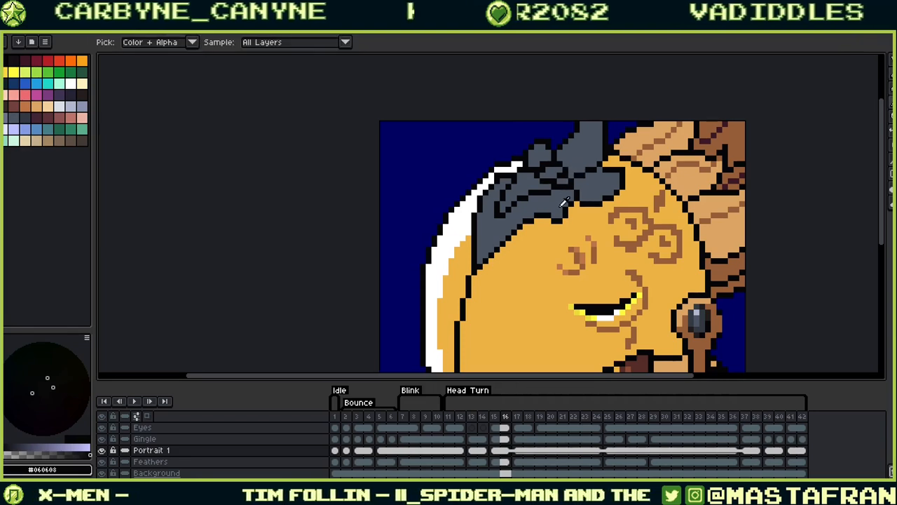
left_click(555, 181, "alt")
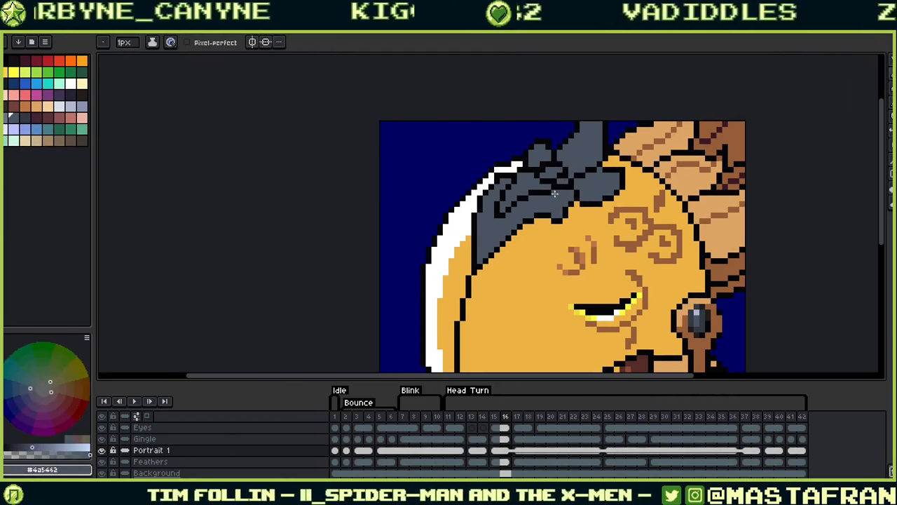
left_click(558, 187, "alt")
left_click(558, 192)
left_click(563, 180, "alt")
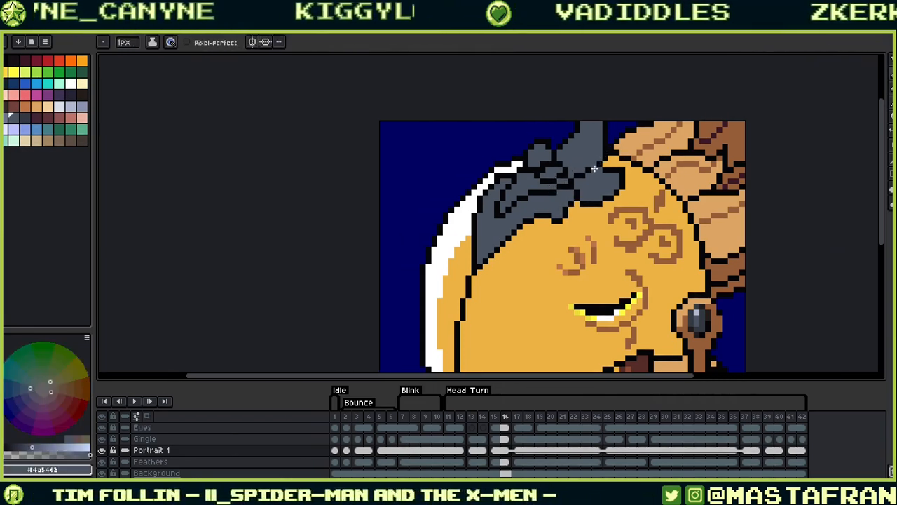
Examine how the headpiece changes backward from frame 16 to frame 1
key("Left")
key("Left")
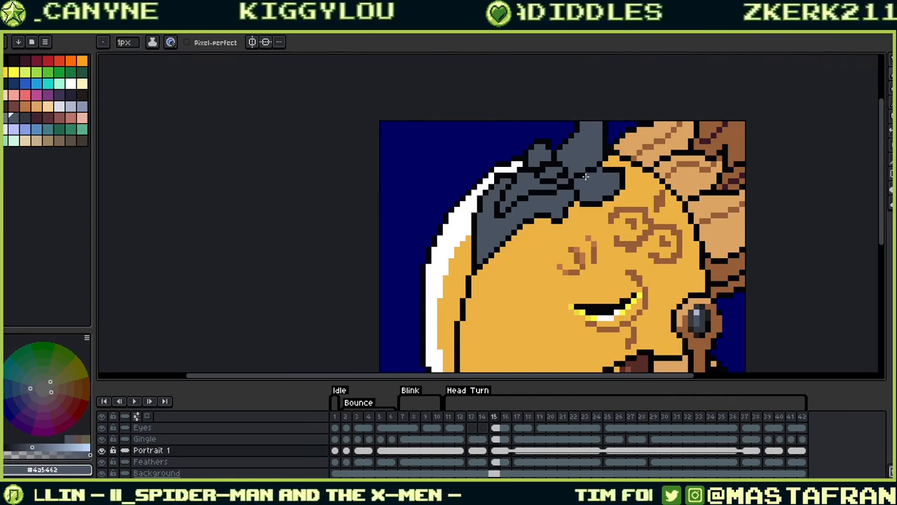
key("Right")
key("Left")
key("Left")
key("Left")
key("Left")
key("Left")
key("Left")
key("Left")
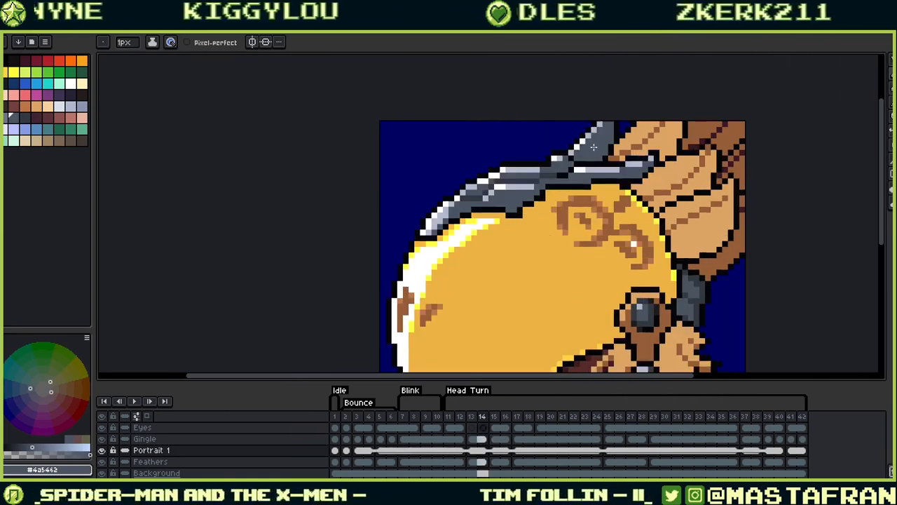
key("Left")
key("Left")
key("Left")
key("Left")
key("Left")
key("Left")
key("Left")
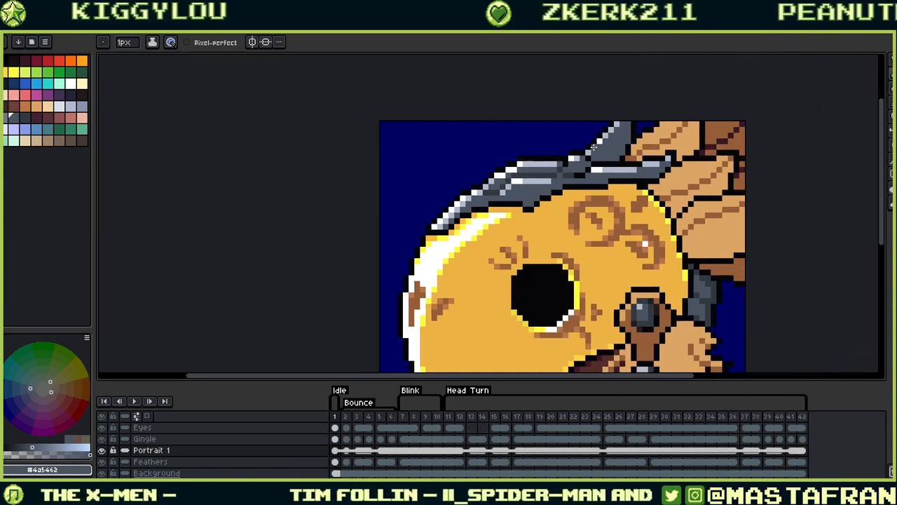
Review the headpiece forward through the Blink and Head Turn frames to frame 39 and back to frame 15
key("Right")
key("Right")
key("Right")
key("Right")
key("Right")
key("Right")
key("Right")
key("Right")
key("Right")
key("Right")
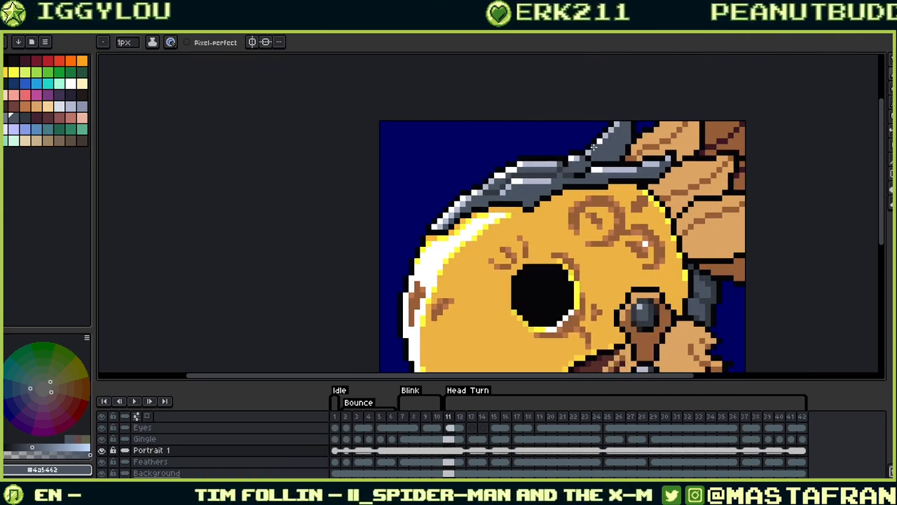
key("Right")
key("Right")
key("Right")
key("Right")
key("Right")
key("Right")
key("Right")
key("Right")
key("Right")
key("Right")
key("Right")
key("Right")
key("Right")
key("Right")
key("Right")
key("Right")
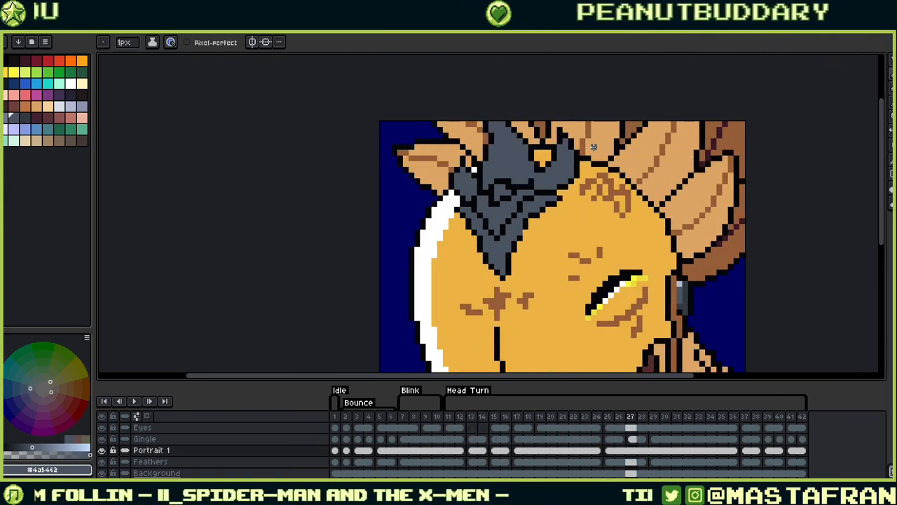
key("Right")
key("Right")
key("Right")
key("Right")
key("Right")
key("Right")
key("Right")
key("Right")
key("Right")
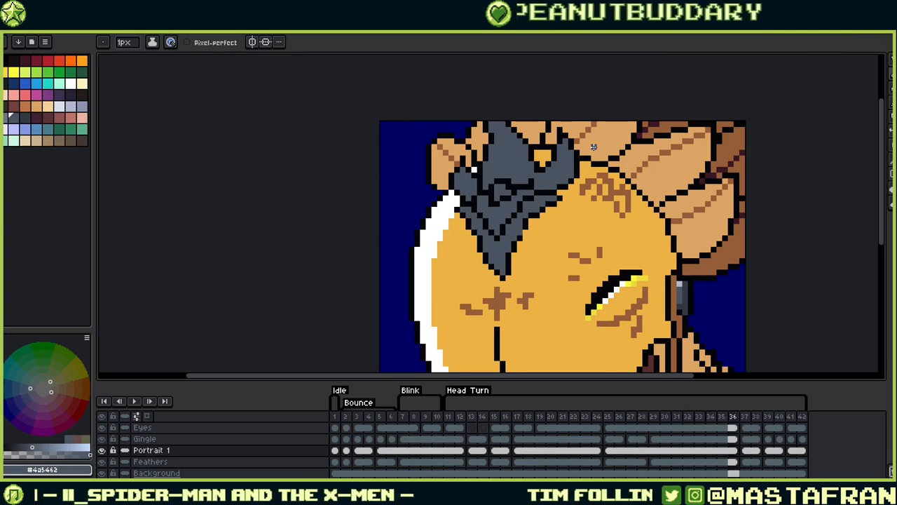
key("Right")
key("Right")
key("Right")
key("Left")
key("Left")
key("Left")
key("Left")
key("Left")
key("Left")
key("Left")
key("Left")
key("Left")
key("Left")
key("Left")
key("Left")
key("Left")
key("Left")
key("Left")
key("Left")
key("Left")
key("Left")
key("Left")
key("Left")
key("Left")
key("Left")
key("Left")
key("Left")
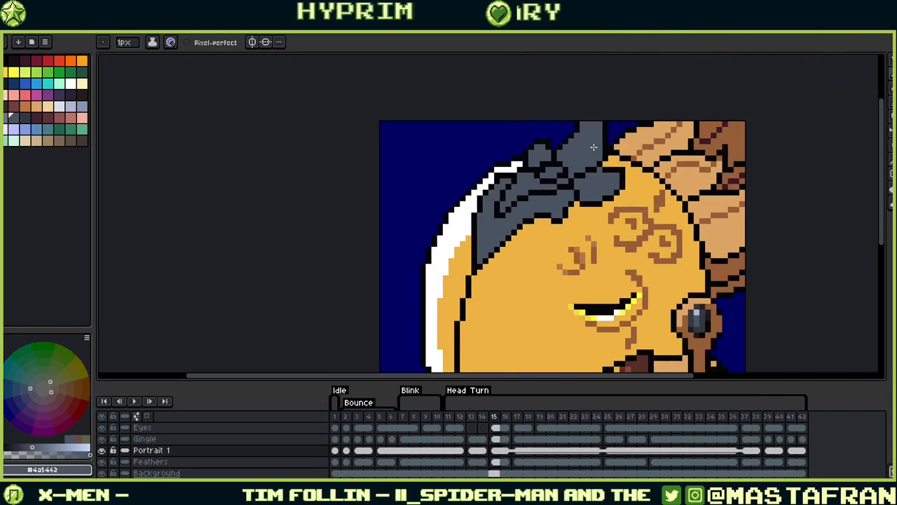
Compare the headpiece on frames 12 to 16, and review the earlier frames back to frame 4
key("Right")
key("Left")
key("Left")
key("Left")
key("Left")
key("Right")
key("Right")
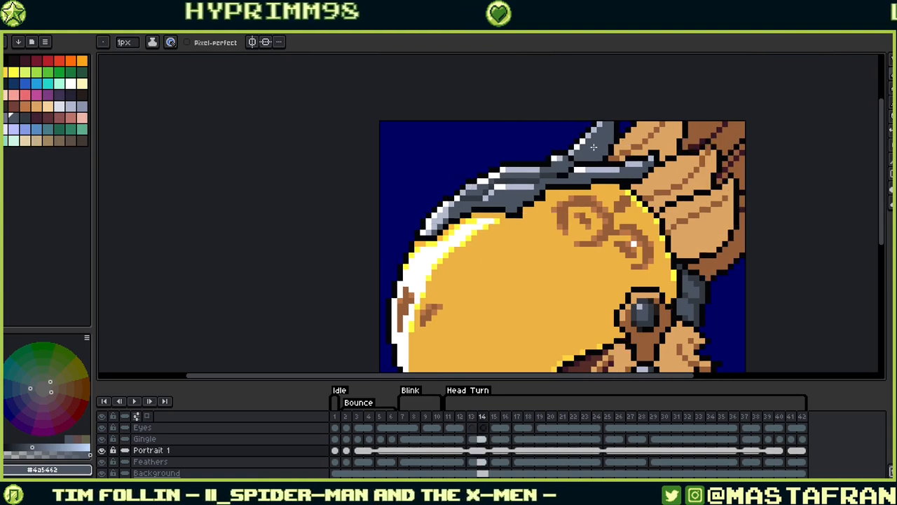
key("Left")
key("Right")
key("Left")
key("Left")
key("Left")
key("Left")
key("Left")
key("Left")
key("Left")
key("Left")
key("Left")
key("Left")
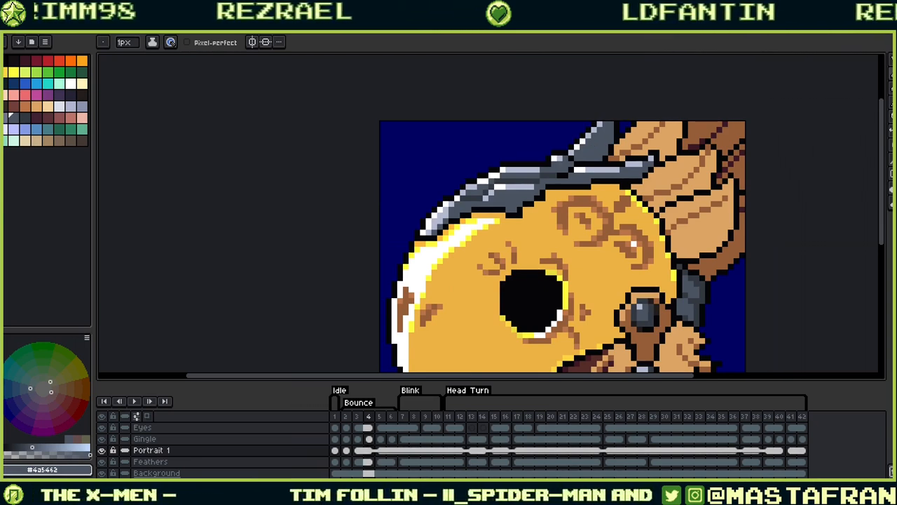
Bring up the character reference sheet and study the headpiece in the side and three-quarter views before returning to the canvas
left_click_drag(896, 267, 448, 214)
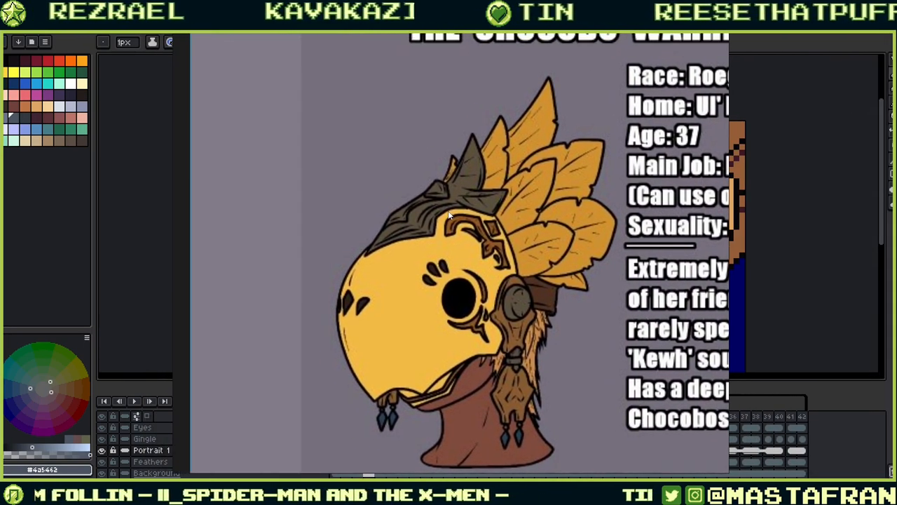
scroll(418, 206, "down", 2)
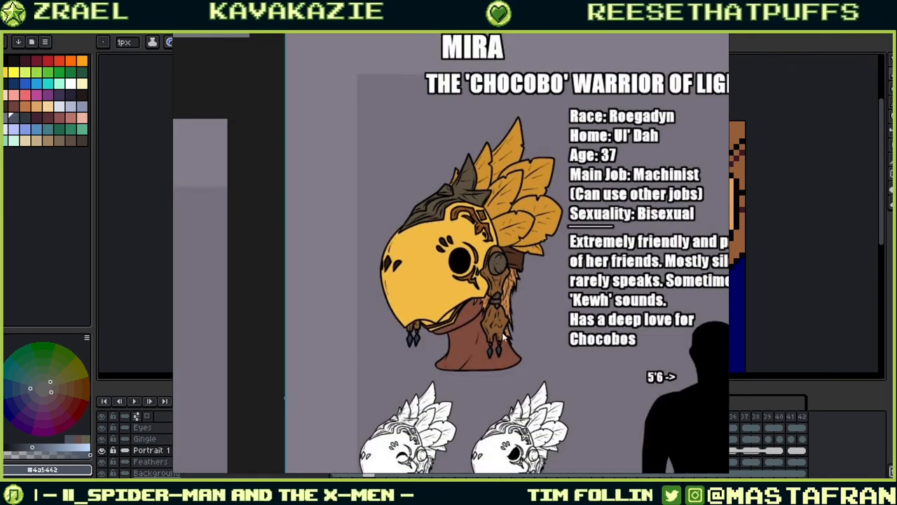
left_click_drag(496, 340, 554, 214)
scroll(480, 214, "down", 2)
left_click_drag(287, 235, 521, 228)
scroll(401, 142, "up", 4)
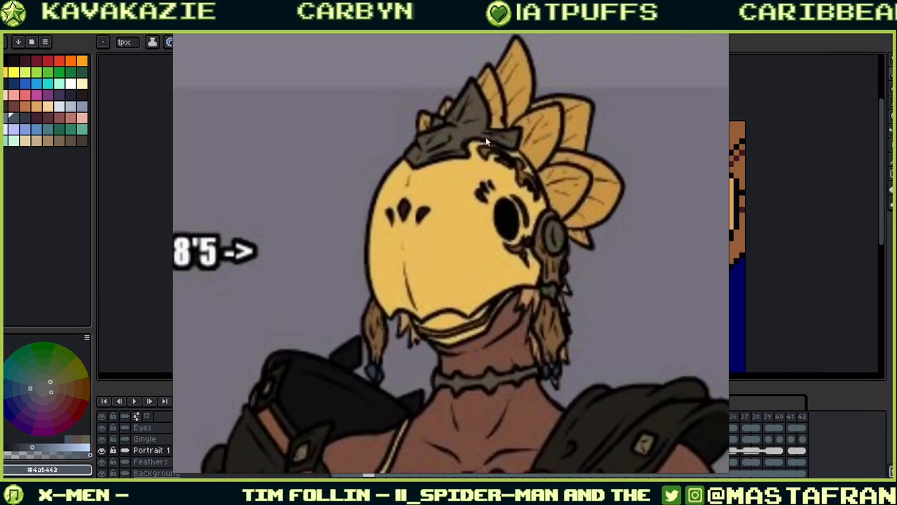
scroll(491, 140, "up", 4)
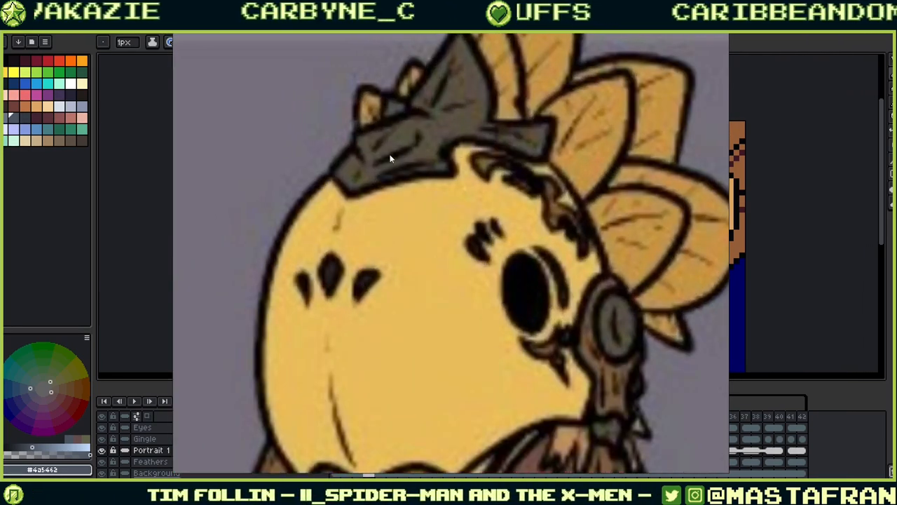
left_click_drag(395, 151, 896, 151)
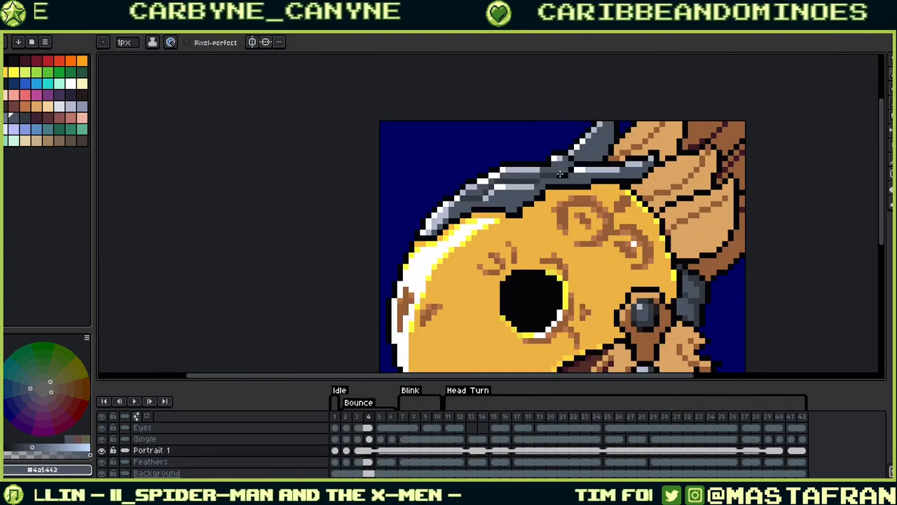
Review the headpiece frame by frame from frame 2 through the Bounce and Blink frames to Head Turn frame 16
left_click(347, 452)
left_click(359, 453)
left_click(370, 455)
left_click(381, 452)
left_click(393, 450)
left_click(403, 449)
key("Right")
key("Right")
key("Right")
key("Right")
key("Right")
key("Right")
key("Right")
key("Right")
key("Right")
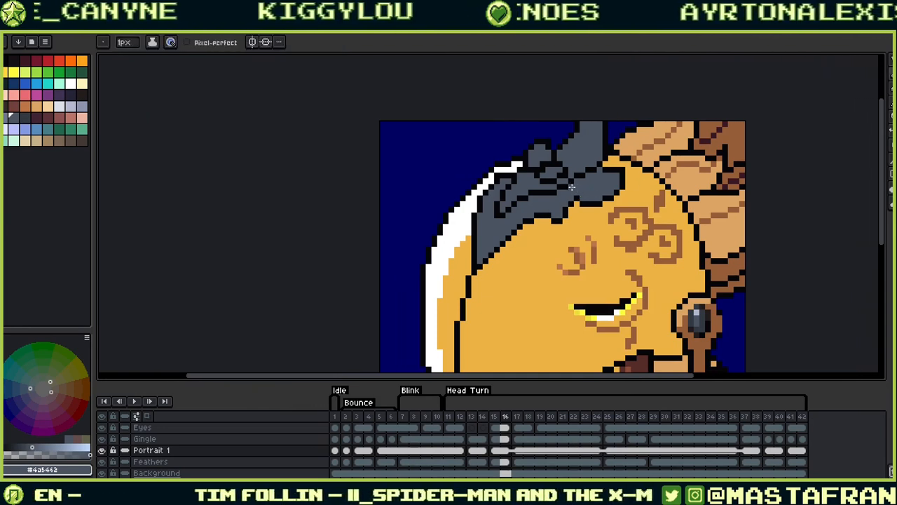
On frame 16, raise the lower outline of the headpiece's right-hand fold in black and paint the freed area in the face's yellow
key("i")
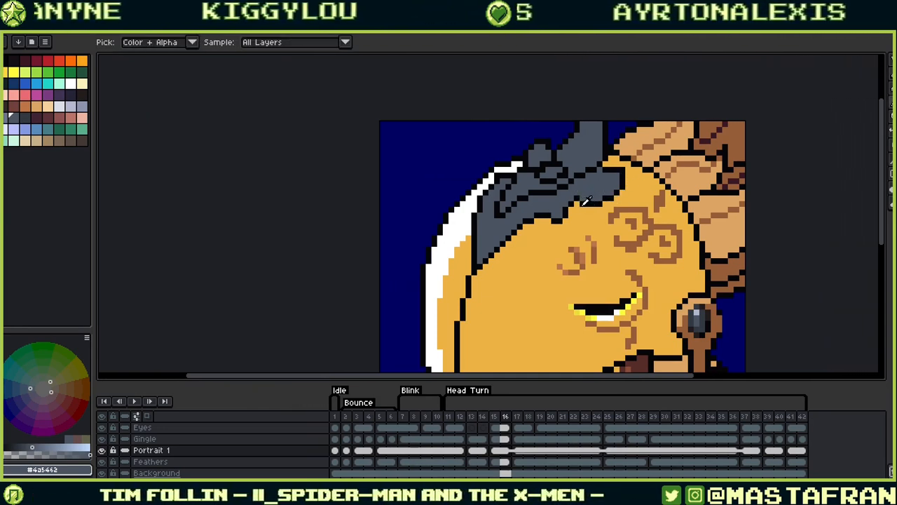
left_click(597, 190, "alt")
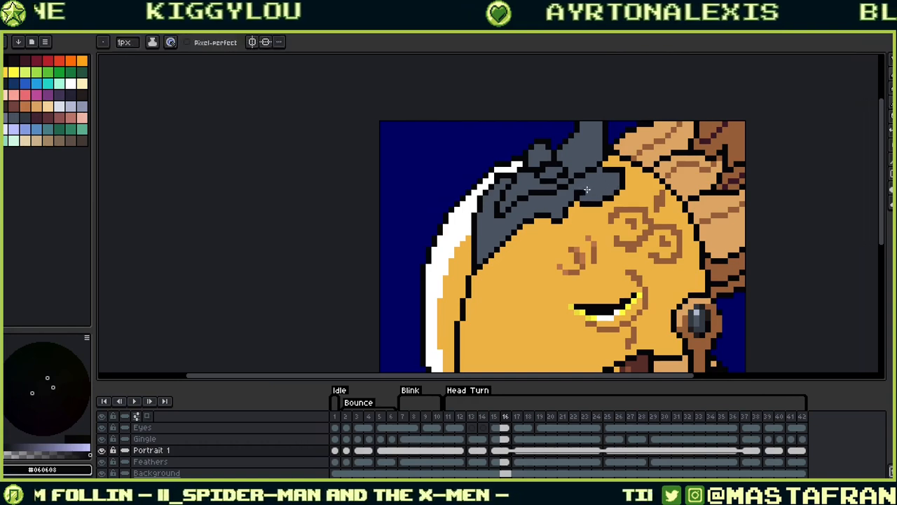
left_click(615, 199, "alt")
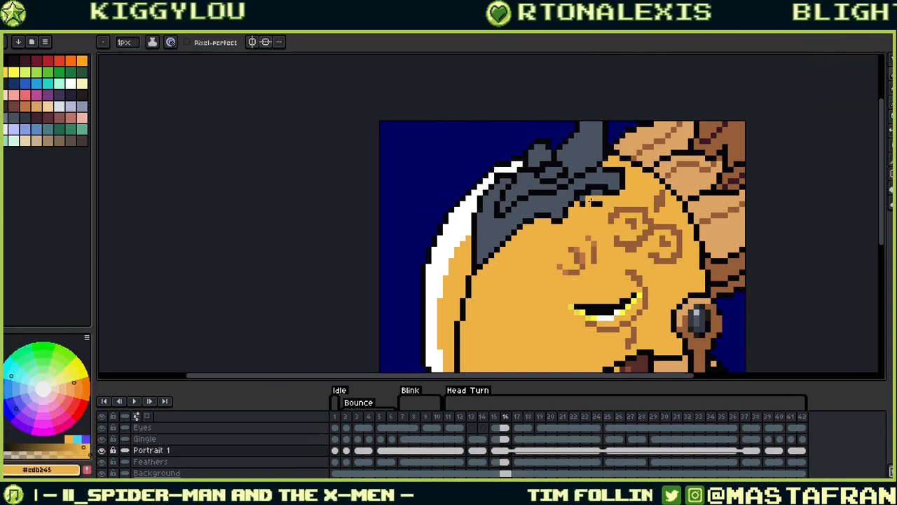
left_click(600, 204)
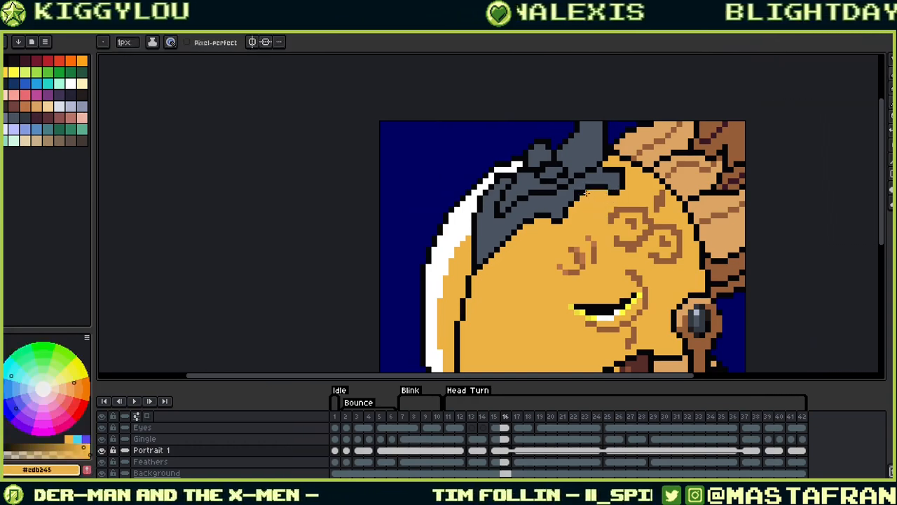
left_click(593, 202, "alt")
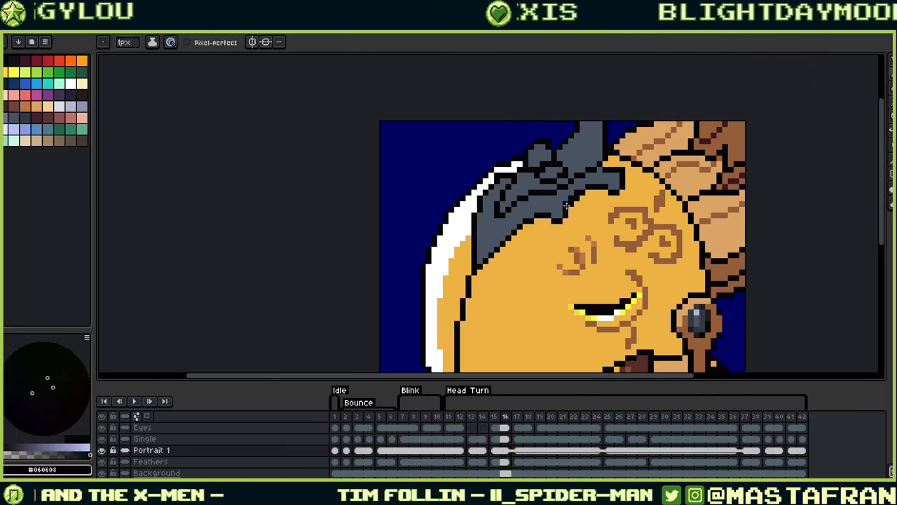
Trim the drooping point in the middle of the headpiece's lower edge with face yellow and redraw its black outline higher
left_click(571, 203, "alt")
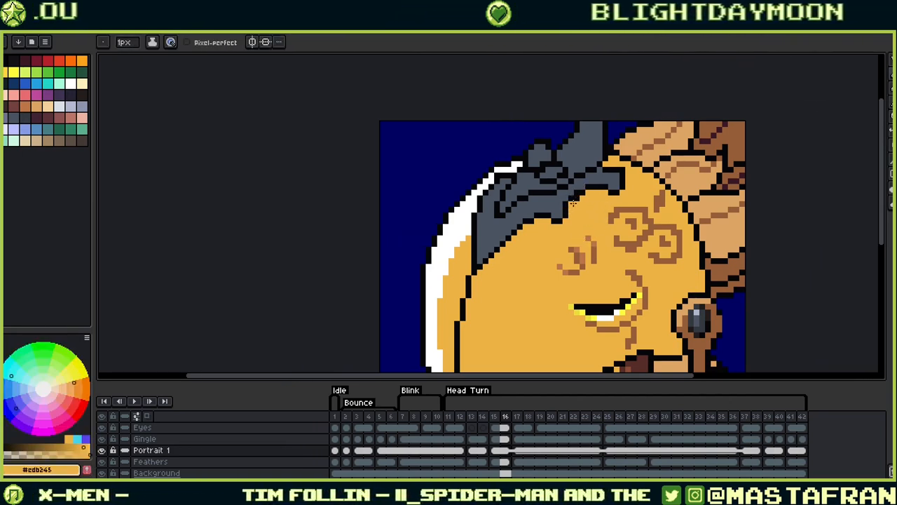
key("alt")
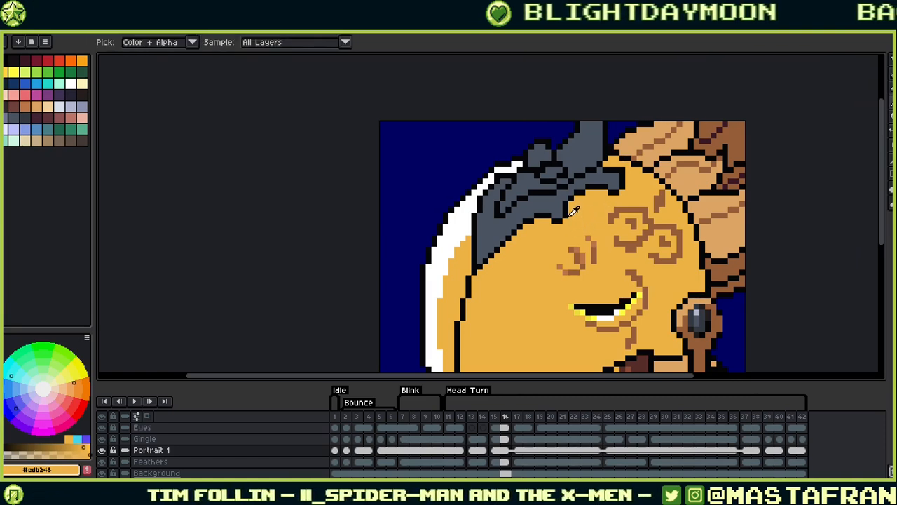
left_click(571, 213, "alt")
left_click(571, 222, "alt")
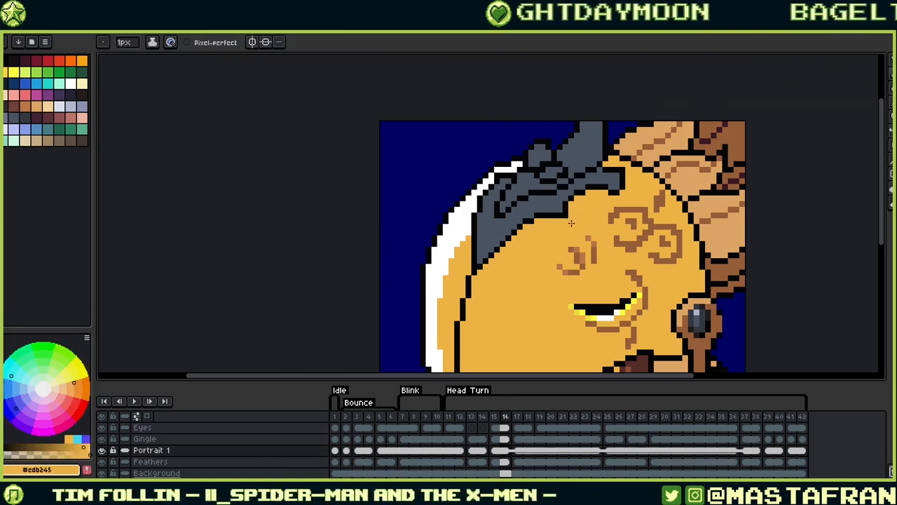
left_click(560, 213, "alt")
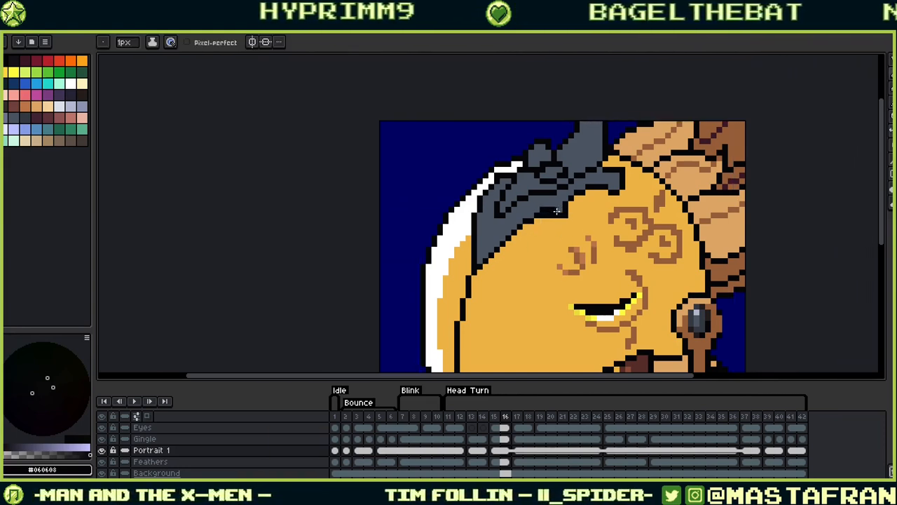
key("v")
key("b")
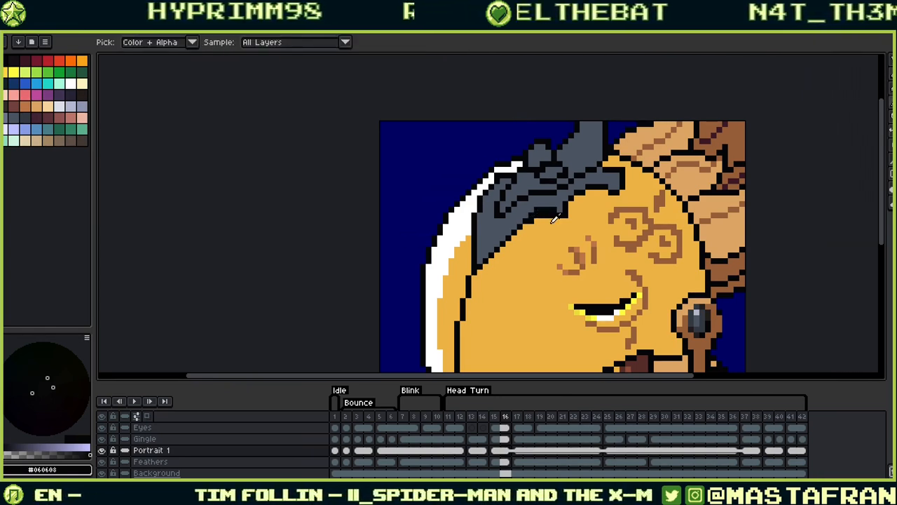
left_click(548, 216, "alt")
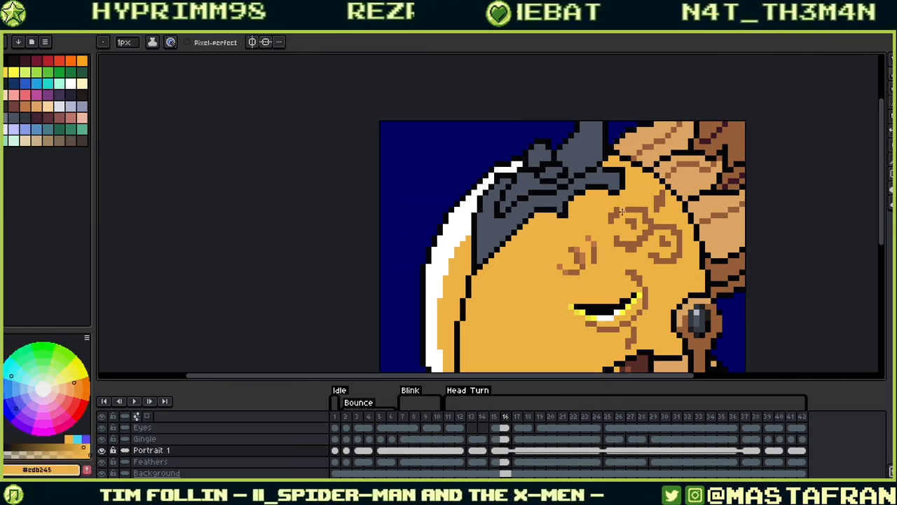
Reshape the lower edge of the headpiece's left tail into an inward curve, and compare frame 16 with frame 15
key("alt")
left_click(491, 252, "alt")
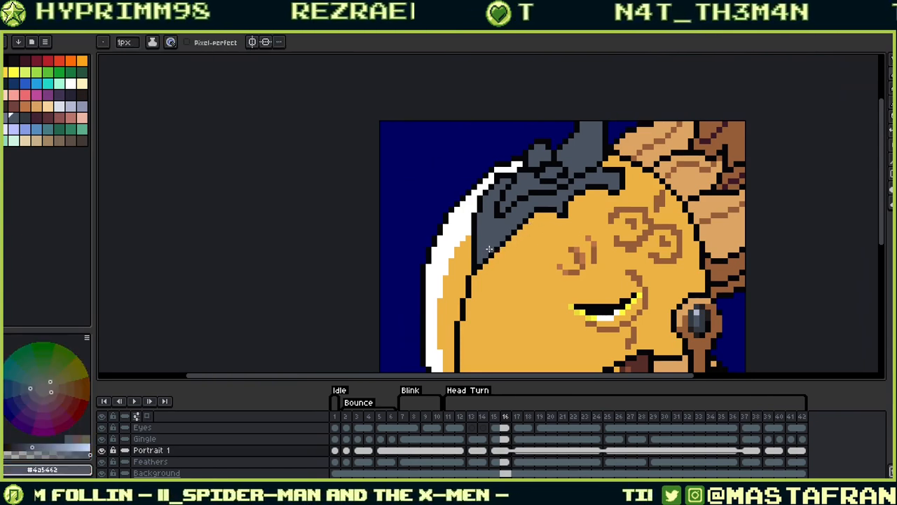
left_click(495, 246, "alt")
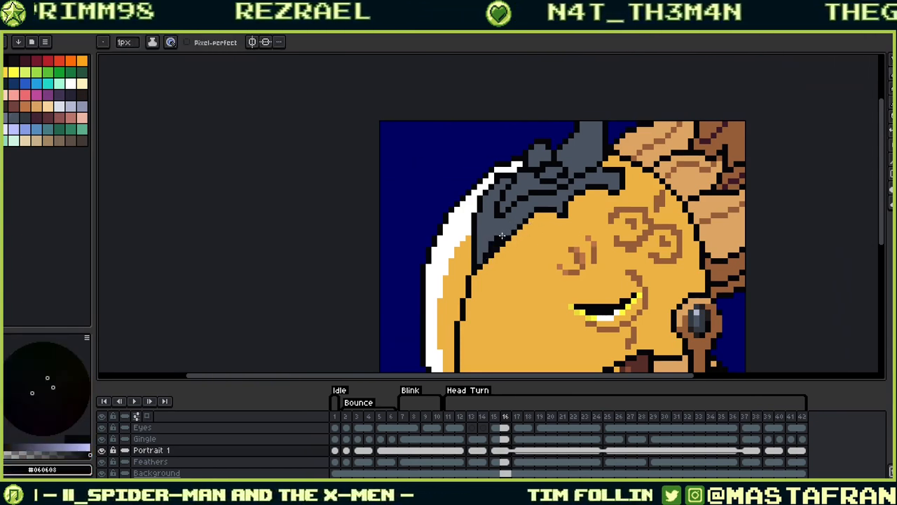
left_click(542, 222, "alt")
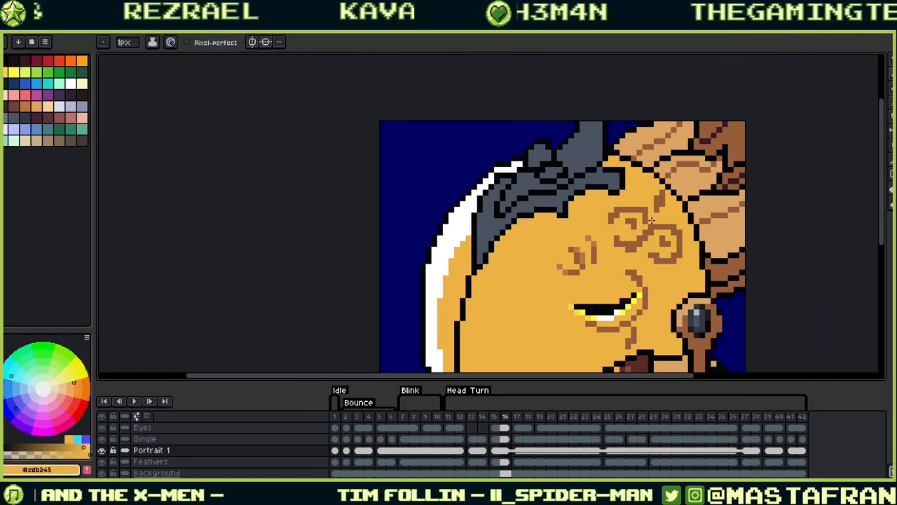
key("Left")
key("Right")
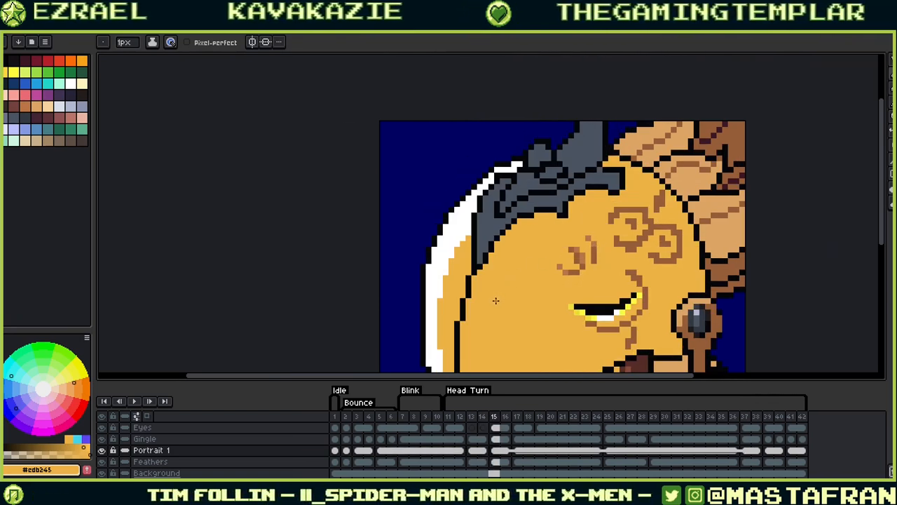
On frame 17, raise the lower outline of the headpiece's right-hand fold and clear the leftover pixels with face yellow
key("Right")
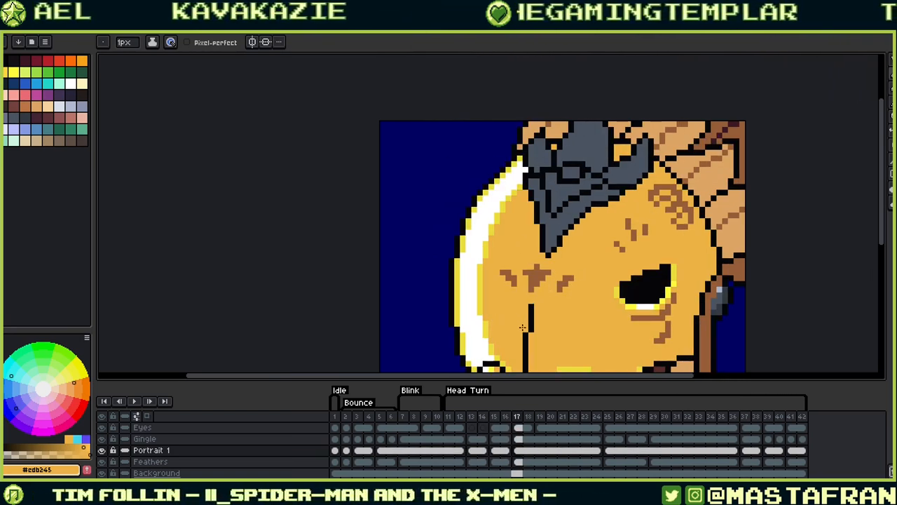
left_click(616, 182, "alt")
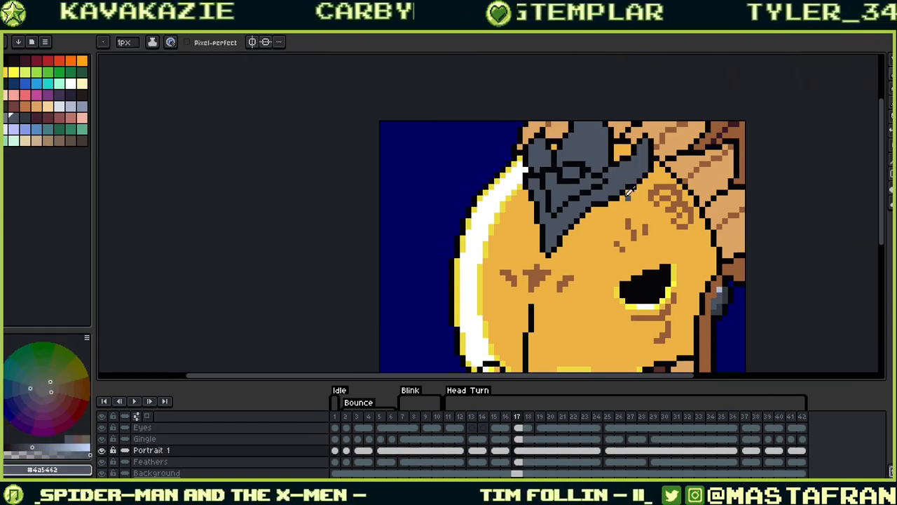
left_click(622, 188, "alt")
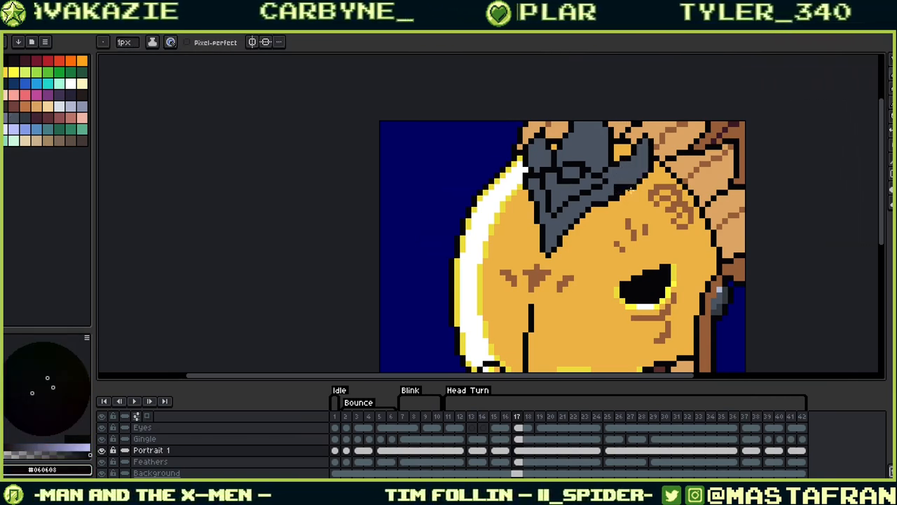
left_click(631, 191, "alt")
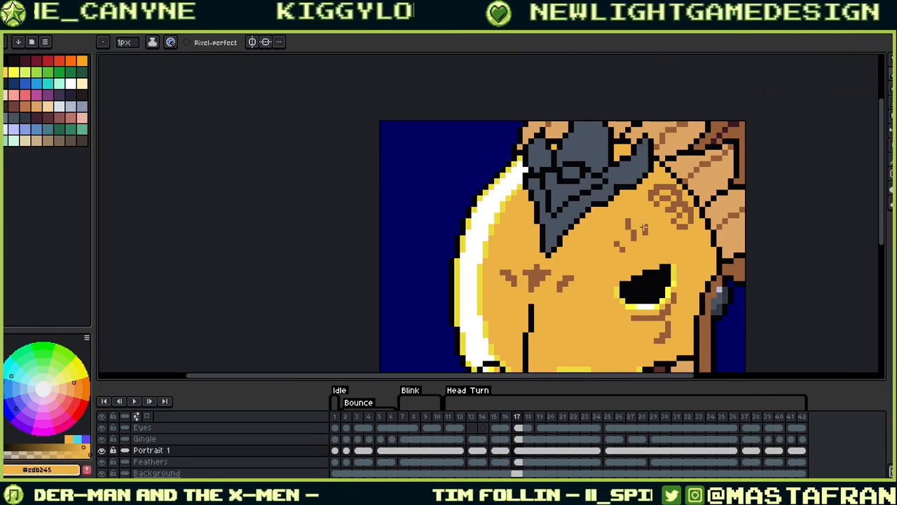
left_click(630, 181, "alt")
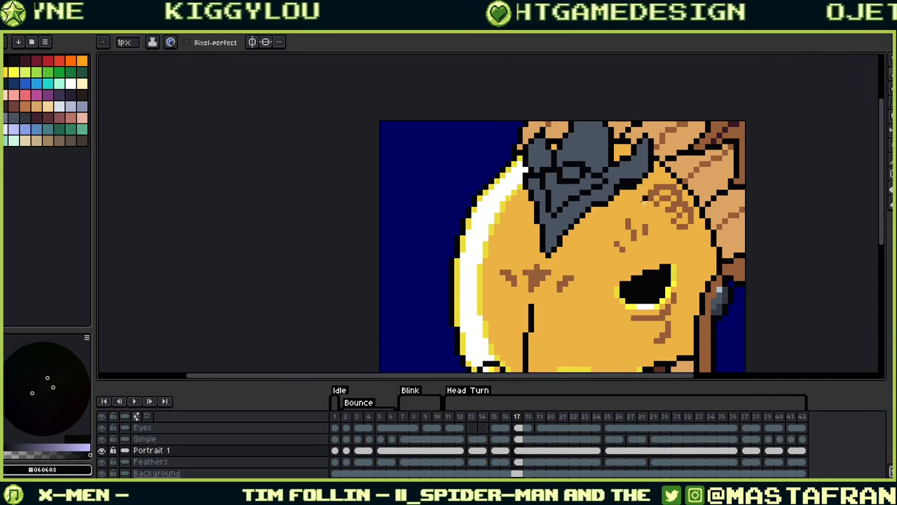
left_click(628, 186, "alt")
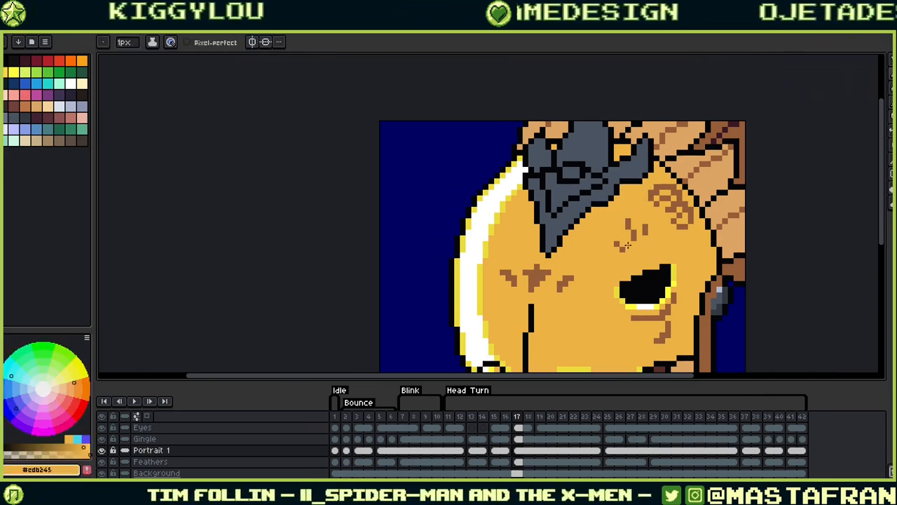
Compare frames 16 and 17, then straighten the underside of the right-hand fold on frame 16 using grey fill and black outline
key("Left")
key("Right")
key("Left")
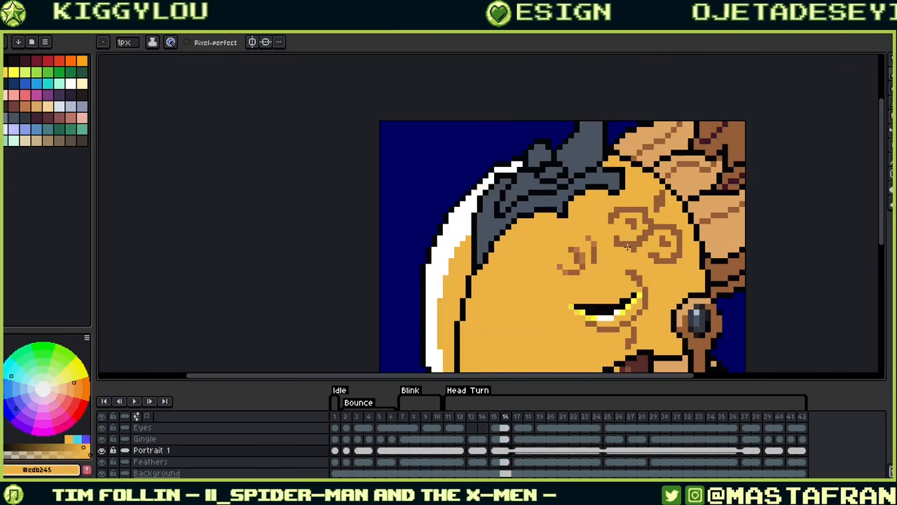
key("alt")
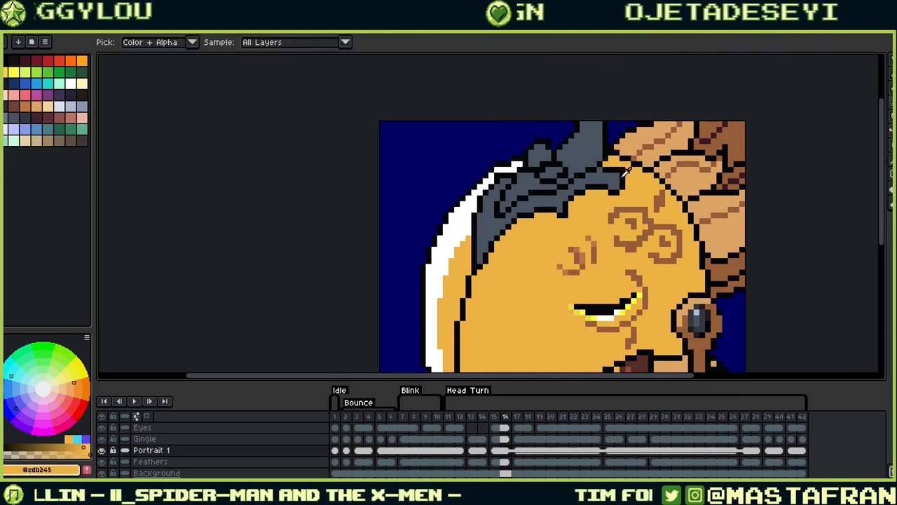
left_click(622, 169, "alt")
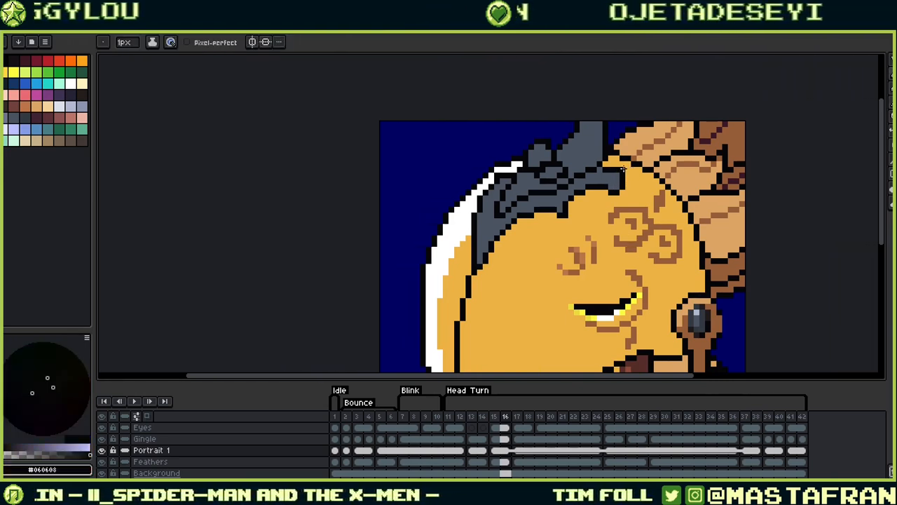
left_click(590, 186, "alt")
left_click(616, 188, "alt")
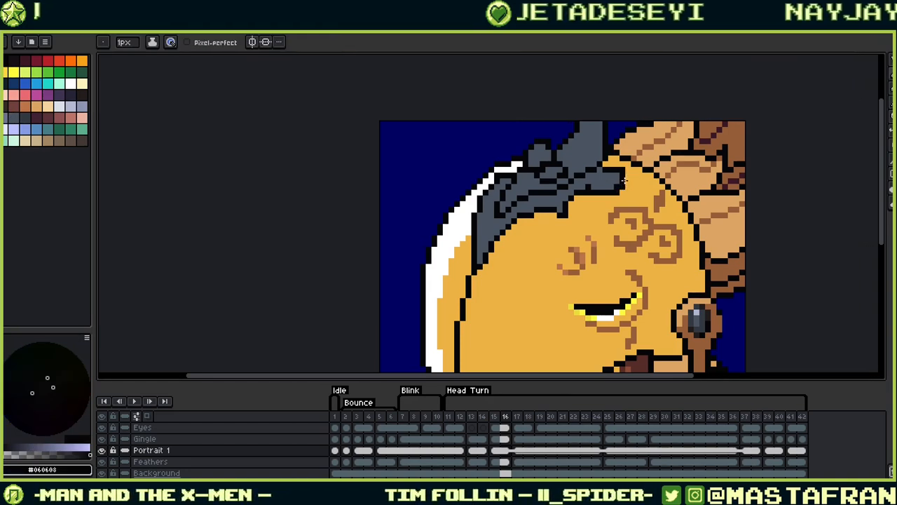
left_click(621, 186, "alt")
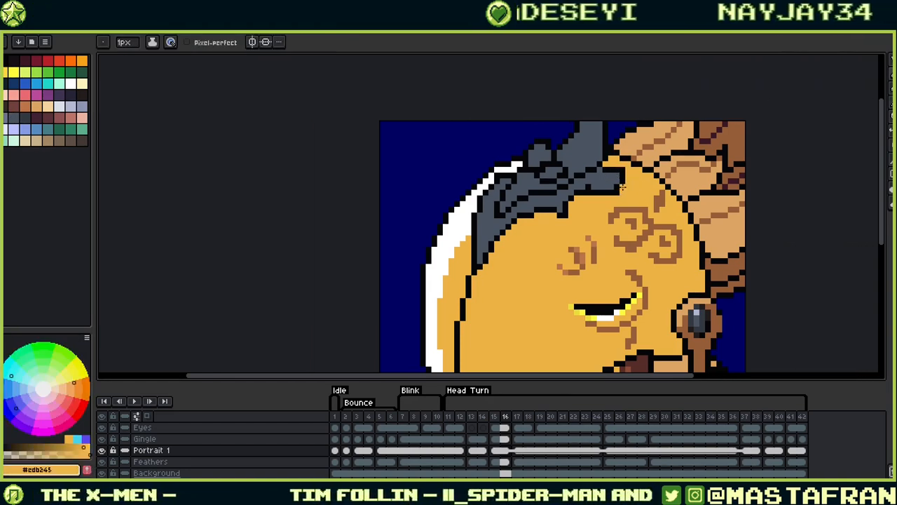
Refine the upper edge of the right-hand fold beside the upright piece with grey, black and face-yellow pixels
left_click(593, 176, "alt")
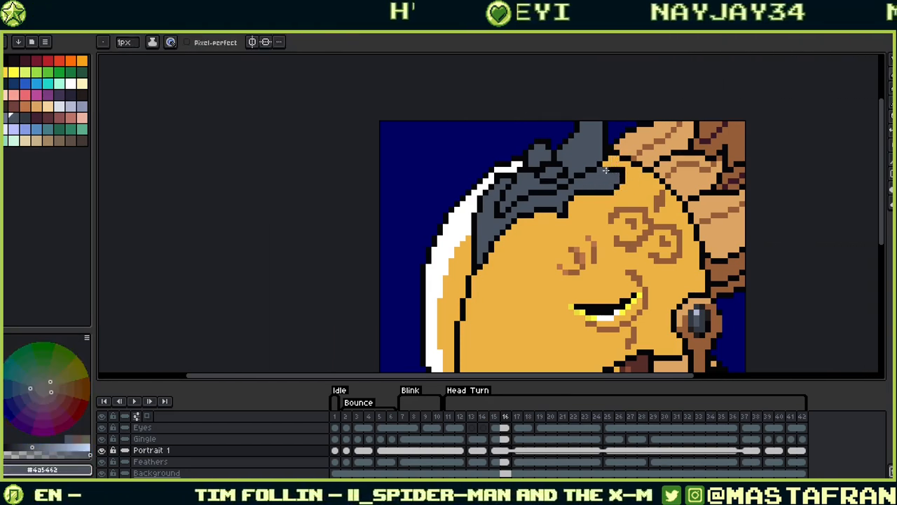
left_click(611, 164, "alt")
left_click(602, 172, "alt")
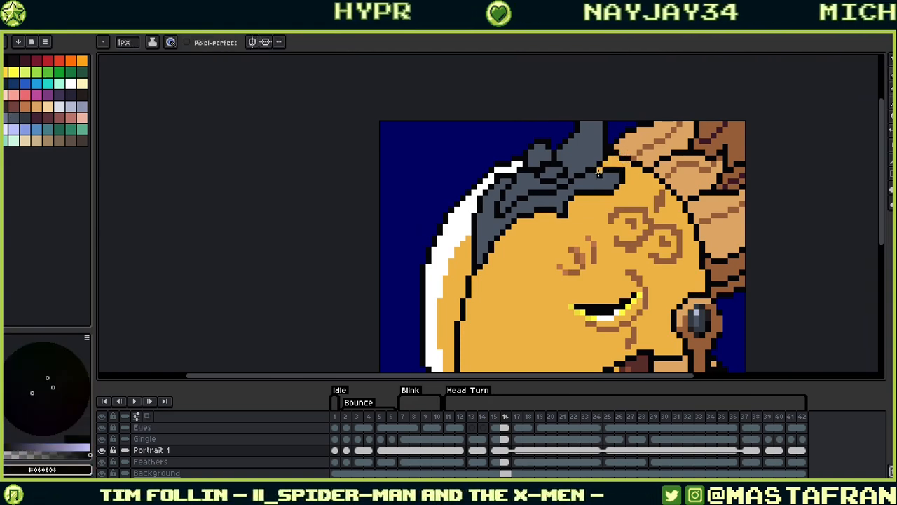
left_click(610, 164, "alt")
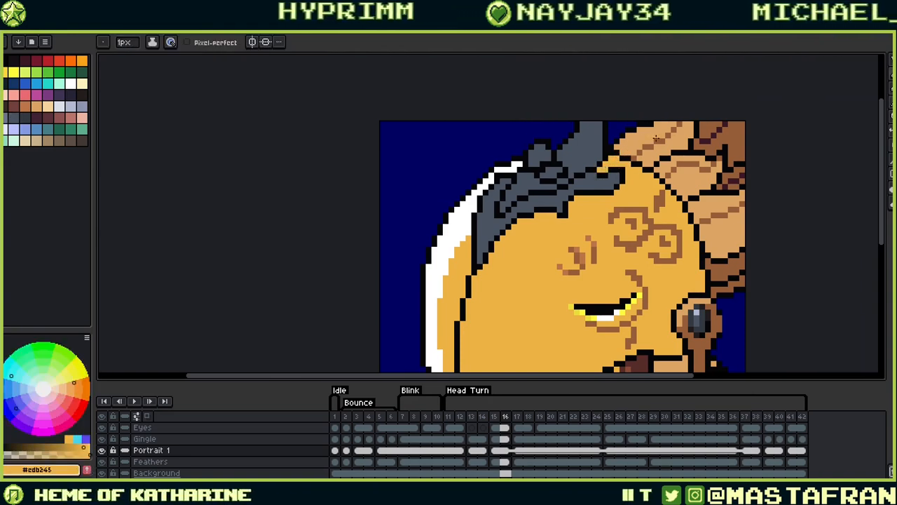
Thicken the right-hand fold on frame 16 by redrawing its lower outline further down and filling the gap with grey #4a5462
left_click(576, 198, "alt")
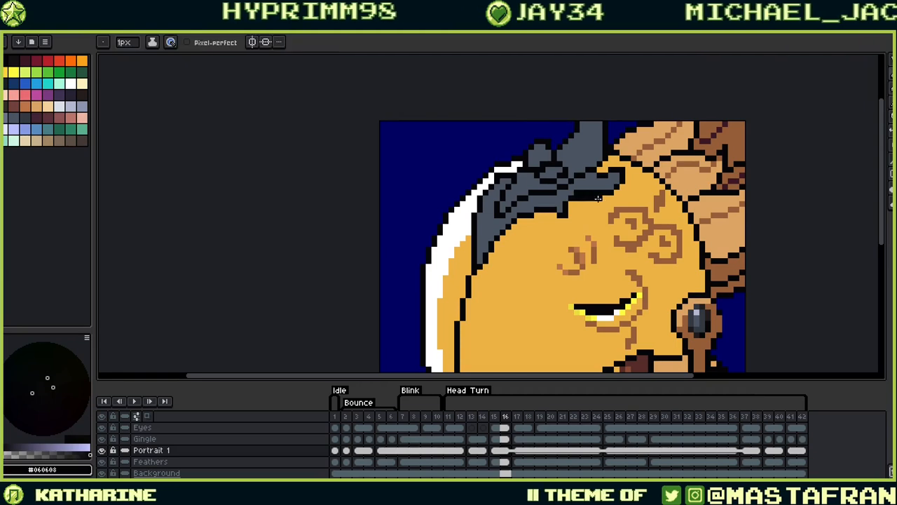
left_click(593, 190, "alt")
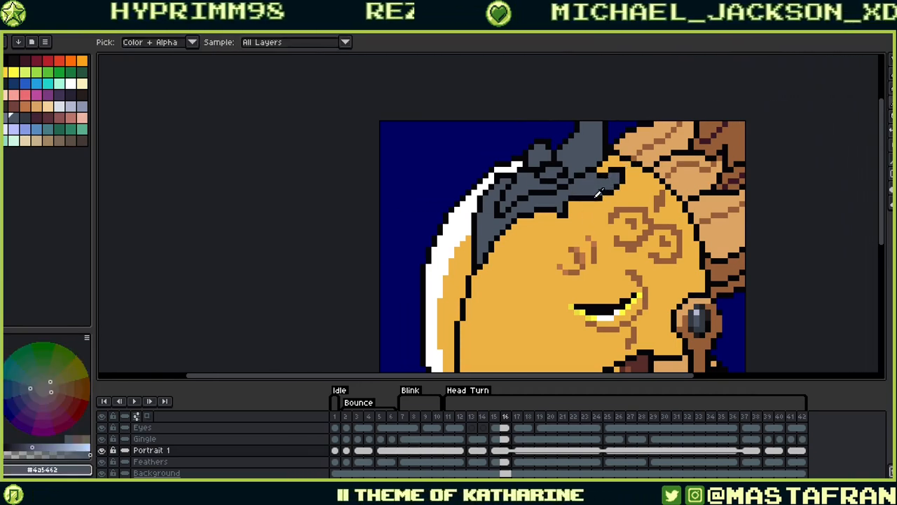
left_click(597, 198, "alt")
mouse_move(589, 203)
left_mouse_down()
mouse_move(572, 203)
mouse_move(581, 197)
left_mouse_up()
left_click(577, 192, "alt")
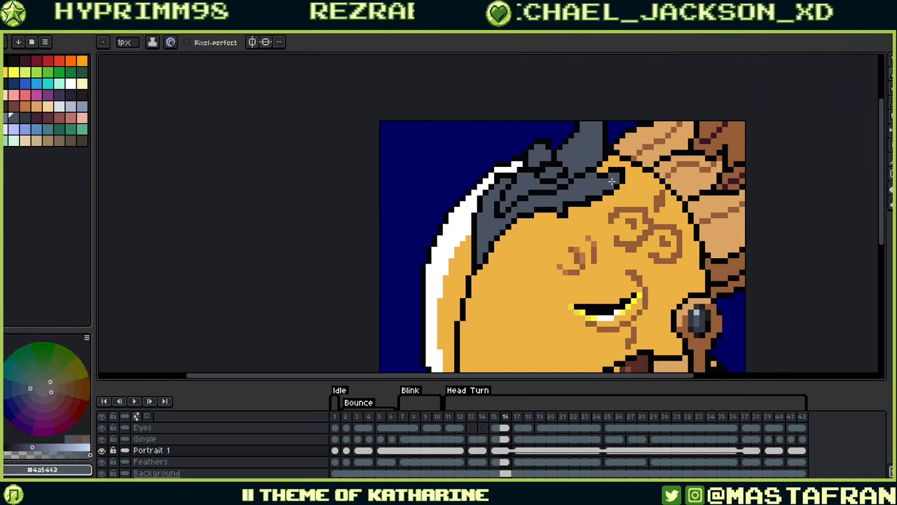
key("alt")
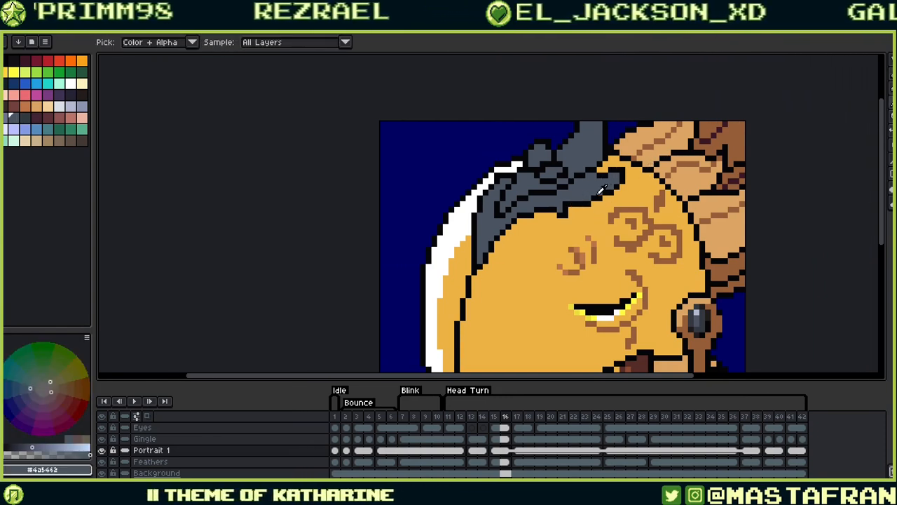
left_click(611, 190, "alt")
left_click(611, 183, "alt")
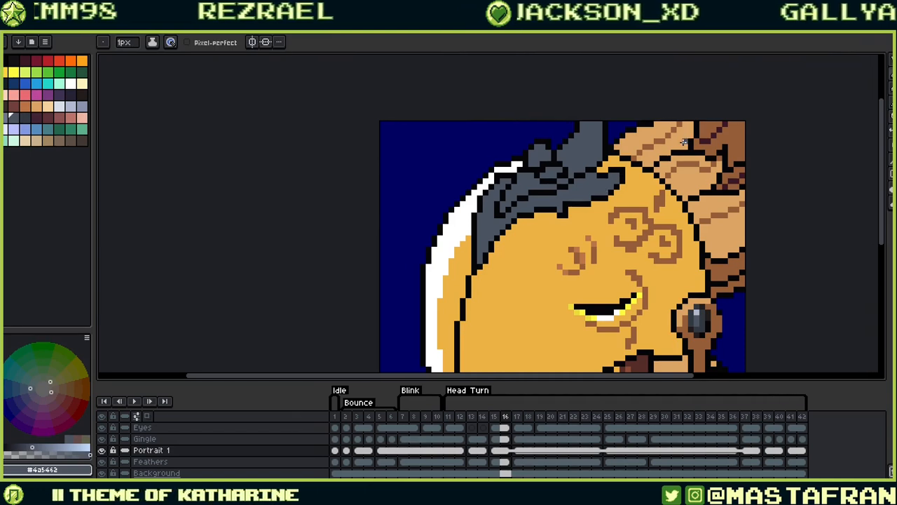
On frame 15, clear the stray black and grey bump beneath the headpiece's right-hand fold with face yellow
key("Left")
key("alt")
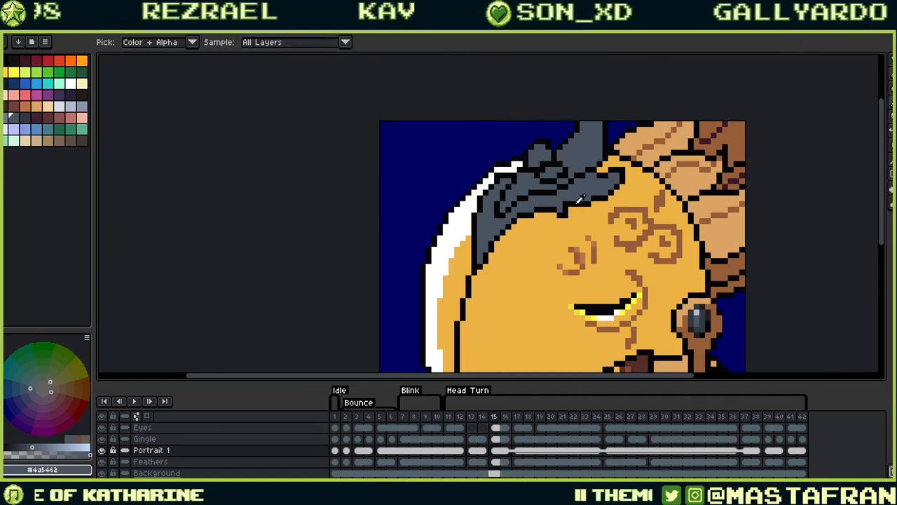
left_click(570, 216, "alt")
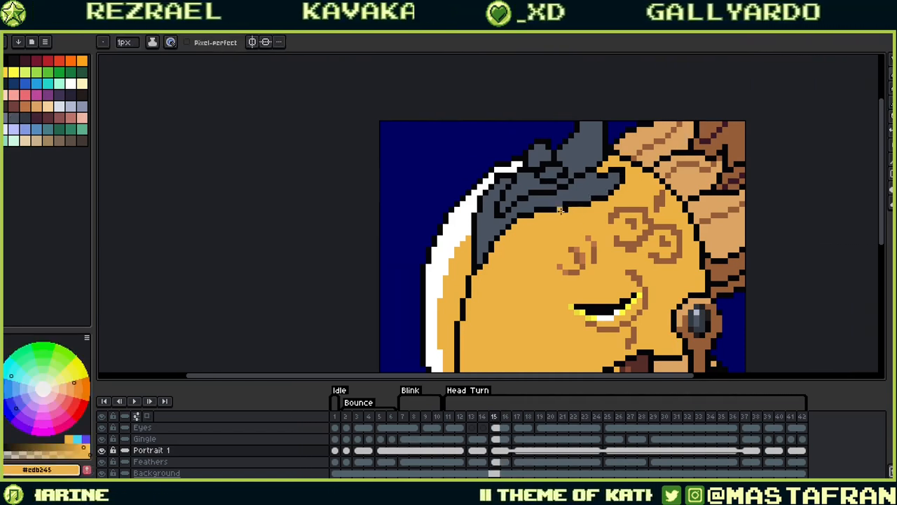
left_click(666, 157, "alt")
Compare the headpiece's right-hand fold across frames 12 to 17, returning to frame 15
key("Right")
key("Left")
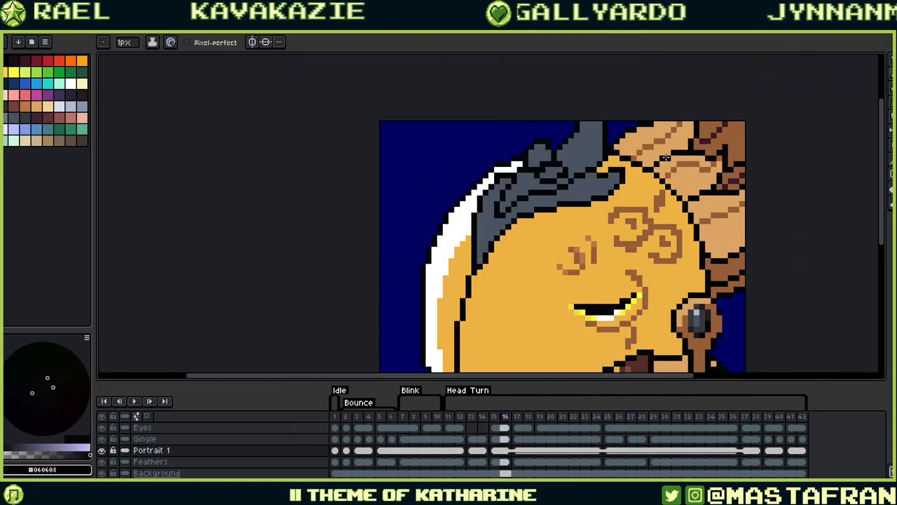
key("Right")
key("Left")
key("Right")
key("Left")
key("Right")
key("Right")
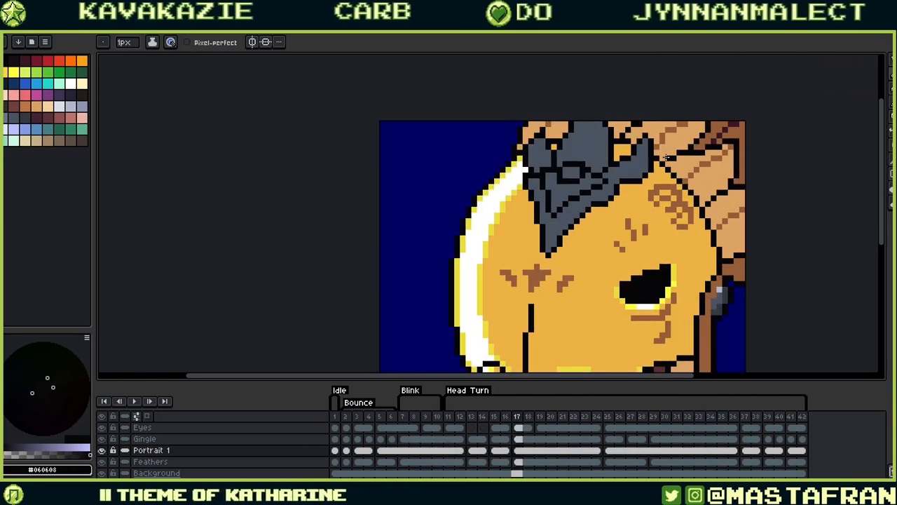
key("Left")
key("Left")
key("Left")
key("Left")
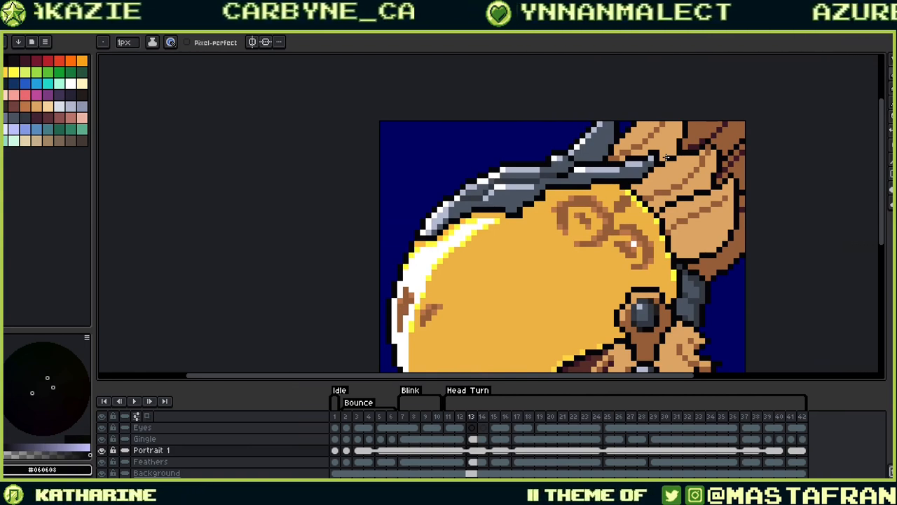
key("Left")
key("Right")
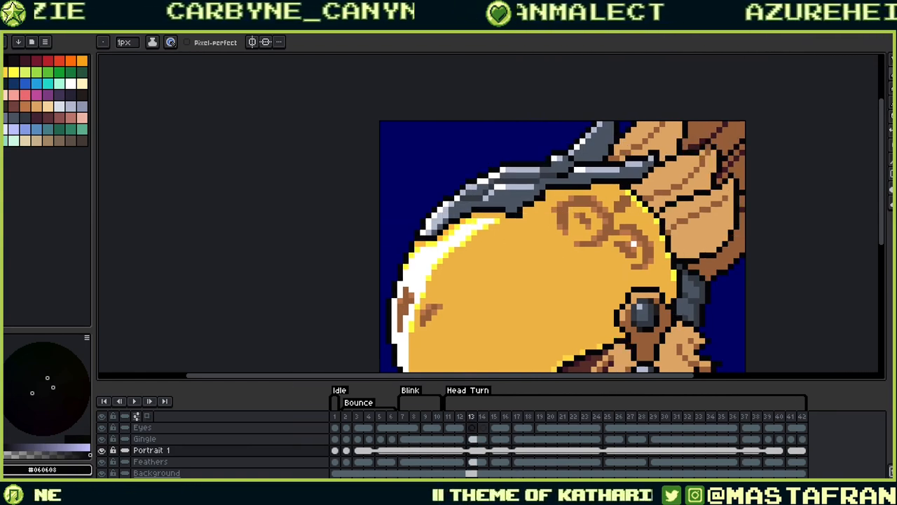
key("Left")
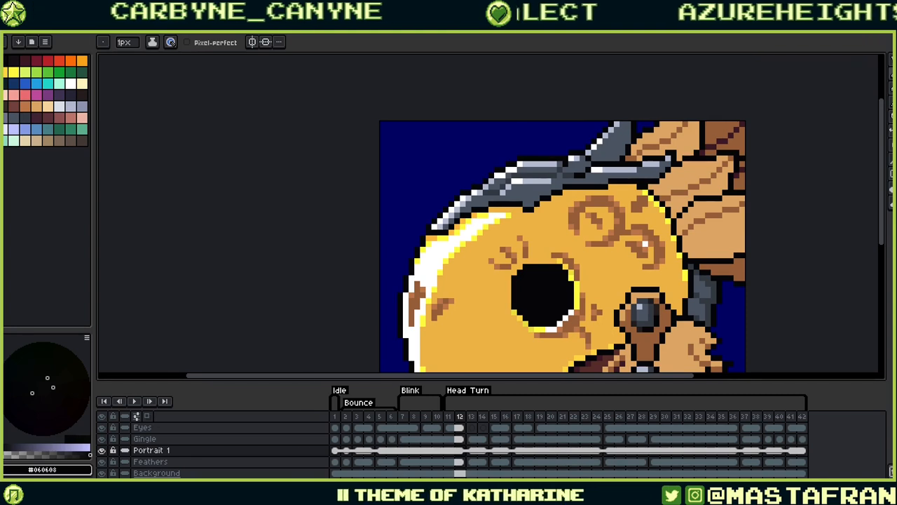
key("Right")
key("Right")
key("Right")
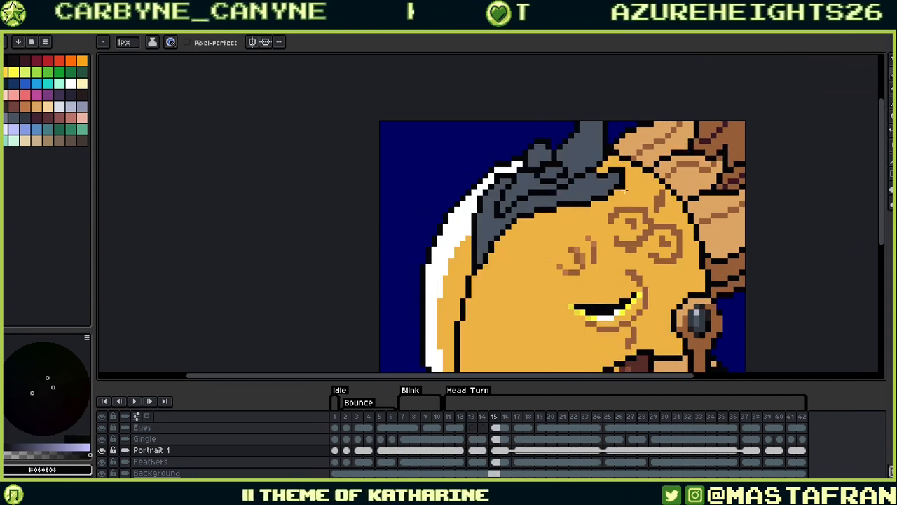
On frame 15, lasso the tip of the right-hand fold and move it up and outward toward the feathers
key("q")
mouse_move(634, 164)
left_mouse_down()
mouse_move(605, 169)
mouse_move(645, 171)
left_mouse_up()
key("ctrl+z")
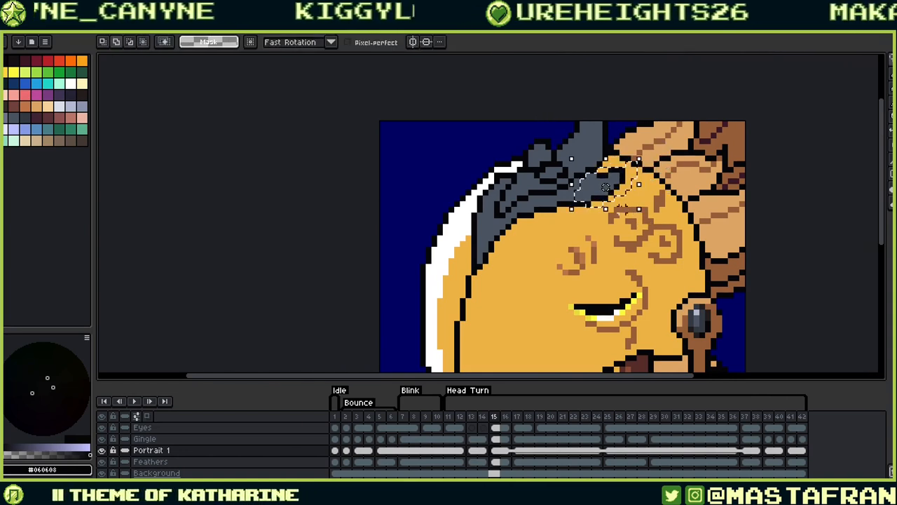
key("ctrl+d")
mouse_move(623, 170)
left_mouse_down()
mouse_move(623, 181)
mouse_move(595, 194)
mouse_move(622, 173)
mouse_move(650, 175)
left_mouse_up()
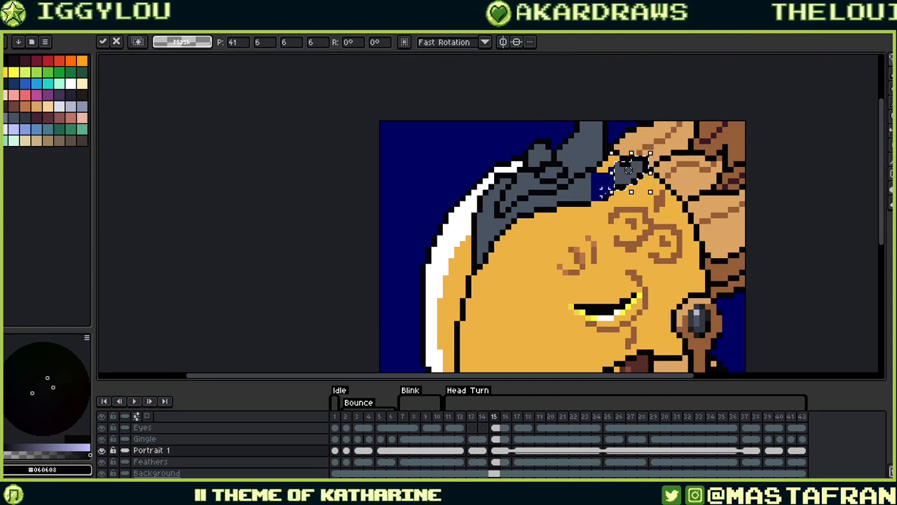
key("ctrl+d")
Fill the gap behind the moved tip with grey #4a5462 and reconnect the fold's lower outline in black
key("b")
left_click(620, 181, "alt")
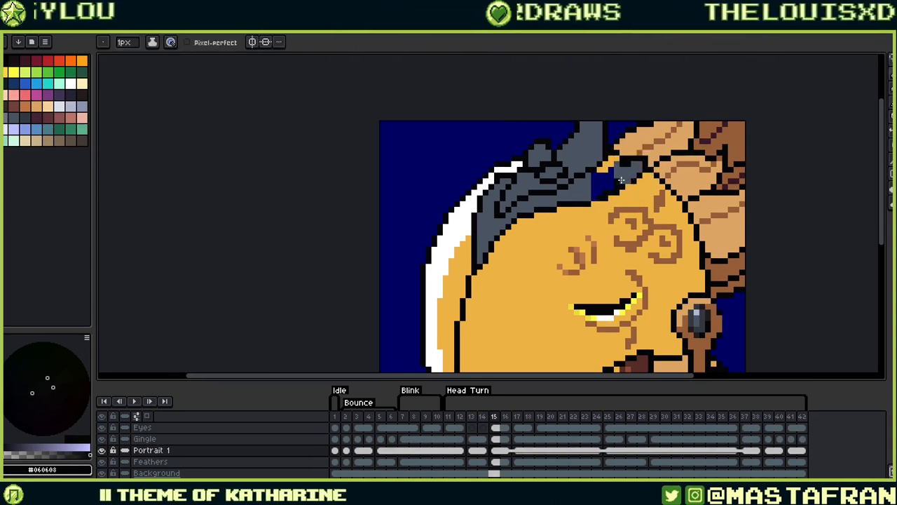
left_click(606, 180, "alt")
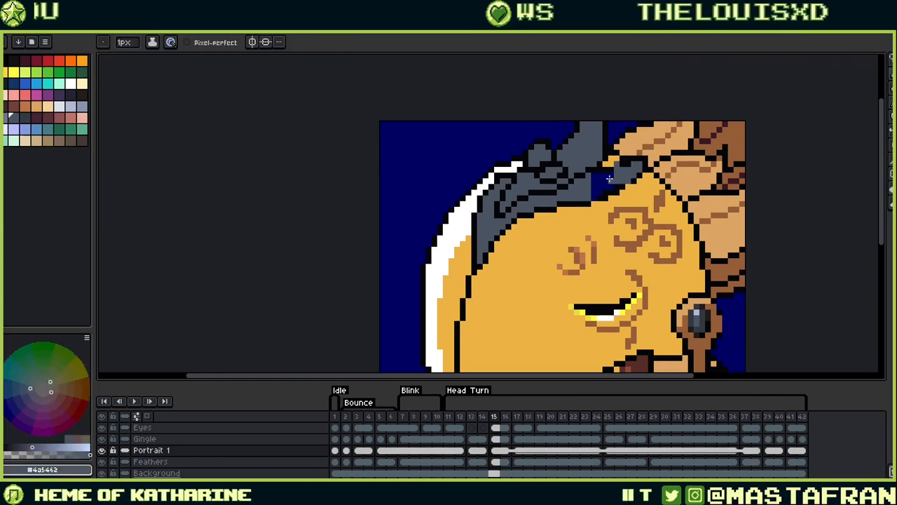
key("g")
left_click(607, 183)
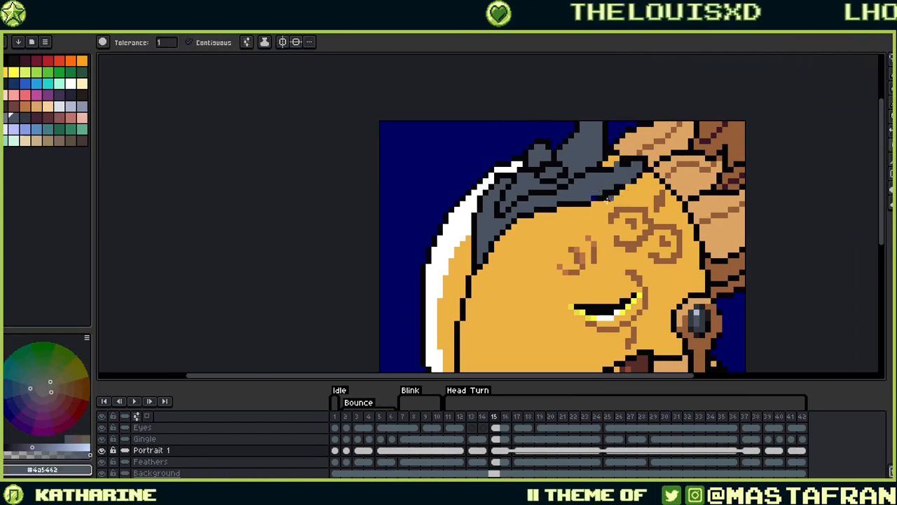
key("b")
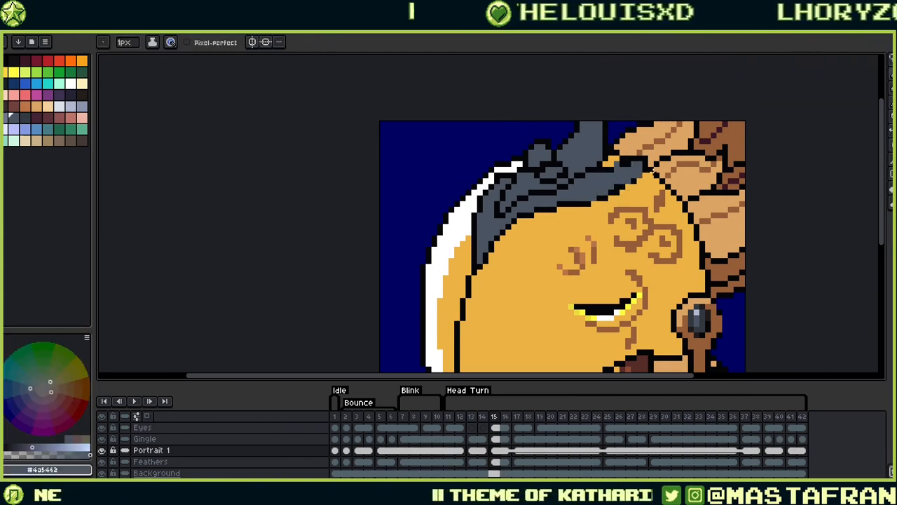
left_click(593, 198, "alt")
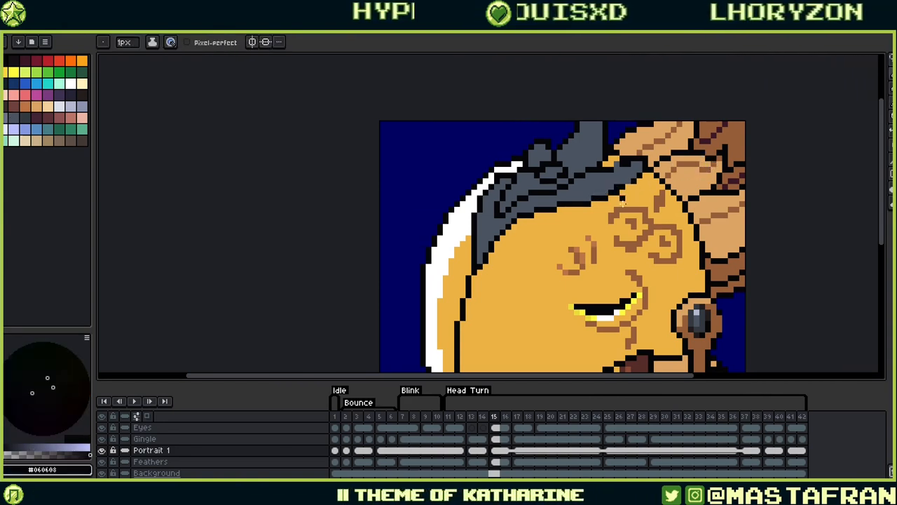
Smooth the upper edge of the fold's tip with grey and black pixels and compare it with frame 14
left_click(631, 162, "alt")
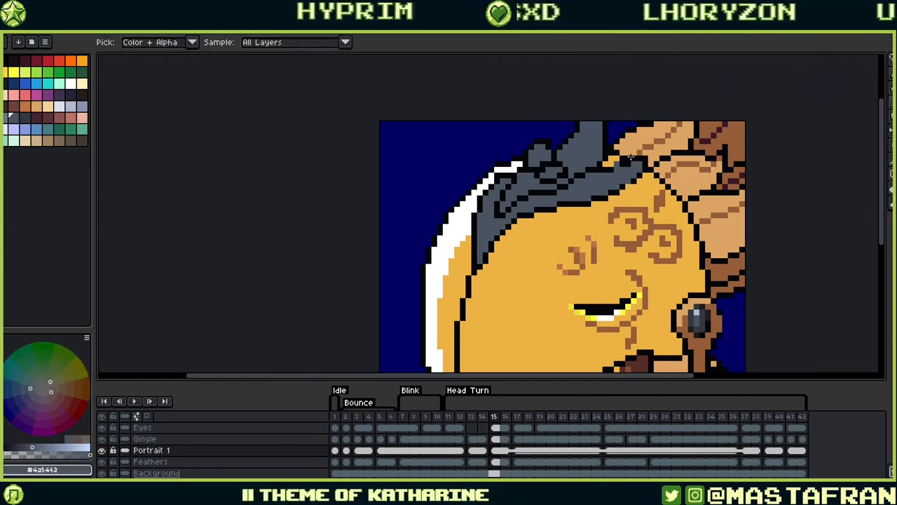
left_click(619, 161, "alt")
left_click(620, 161)
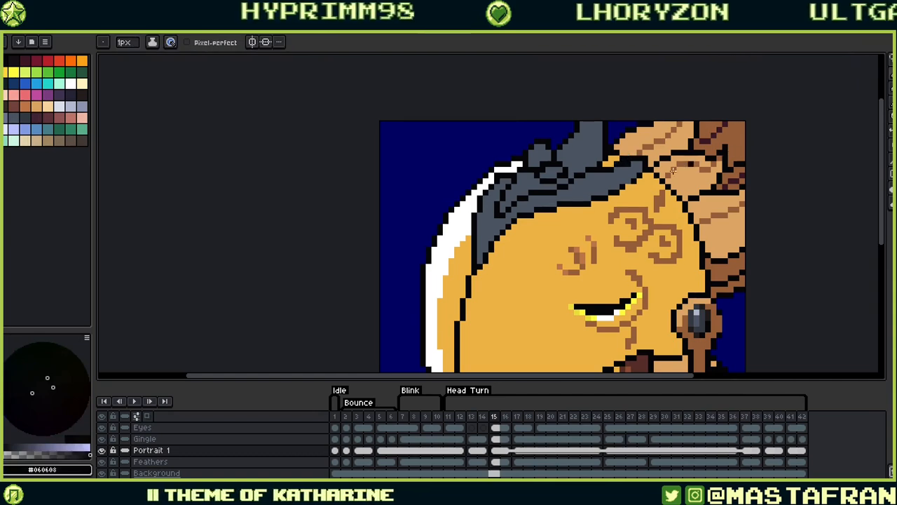
key("Left")
key("Right")
key("Left")
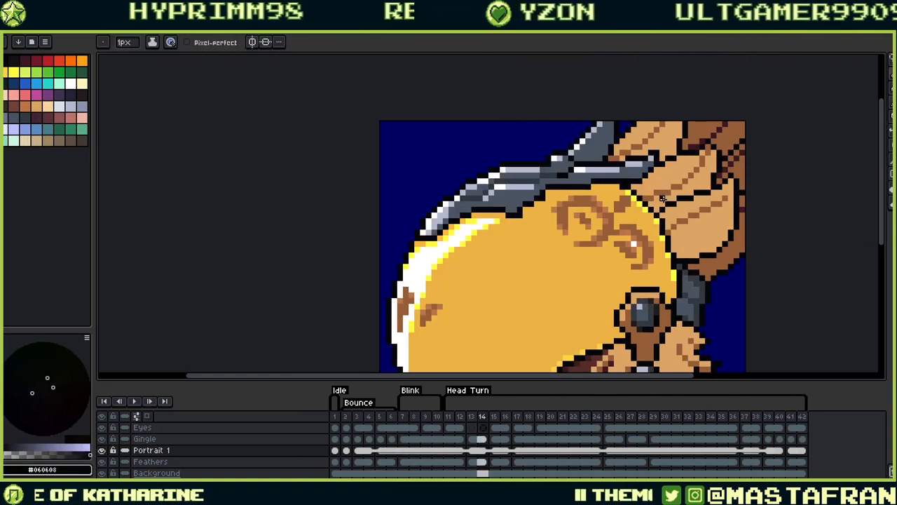
Extend the fold's tip on frame 15 upward into a point using grey #4a5462 with a black #060608 outline
key("Right")
left_click(639, 165, "alt")
left_click_drag(639, 159, 636, 153)
left_click(648, 160, "alt")
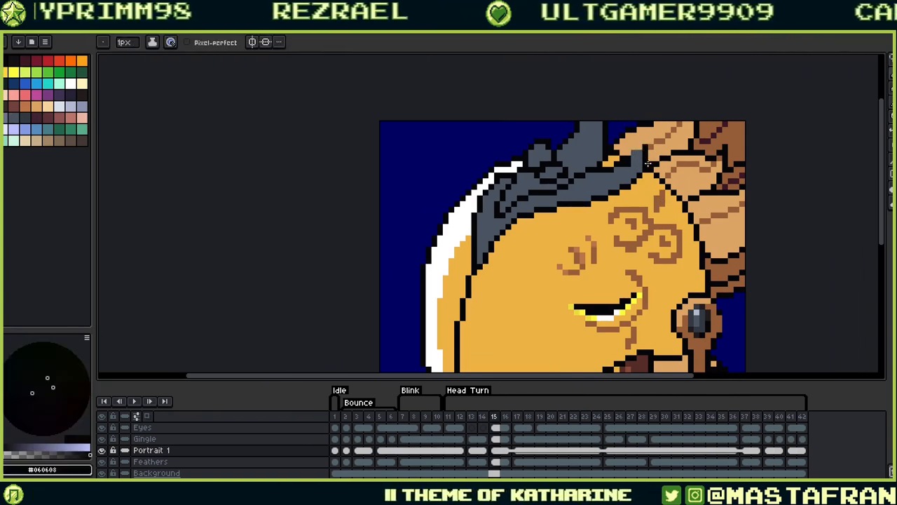
left_click(634, 162, "alt")
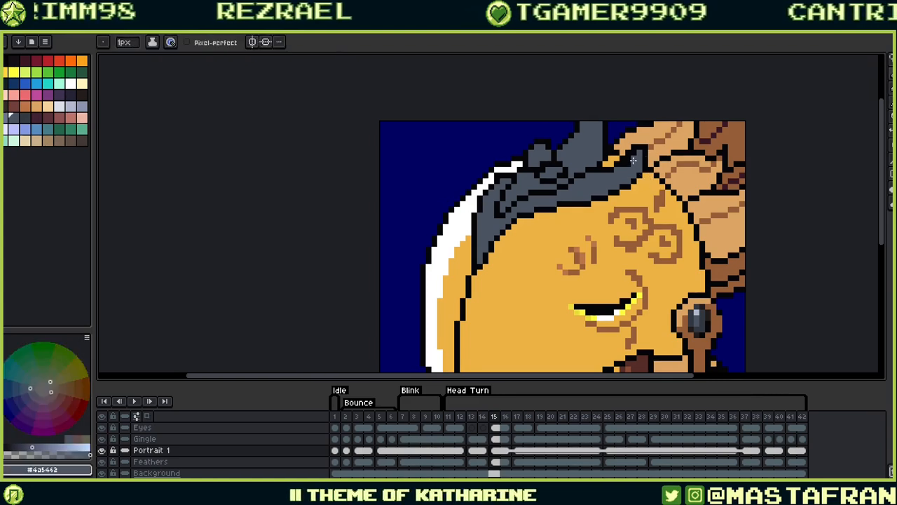
key("g")
key("Left")
key("Right")
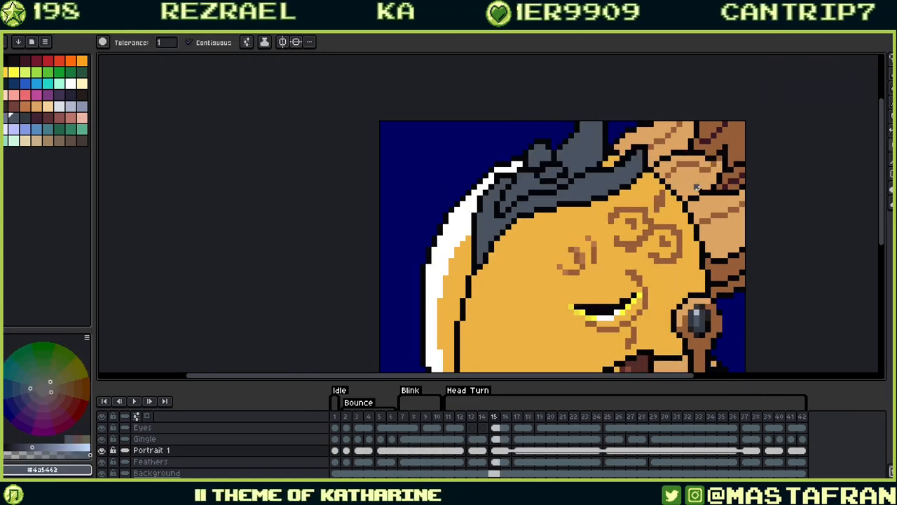
Flip back and forth through the early Head Turn frames to examine the headpiece's motion, stopping on frame 19
key("Right")
key("Right")
key("Right")
key("Right")
key("Right")
key("Right")
key("Right")
key("Left")
key("Left")
key("Left")
key("Left")
key("Left")
key("Left")
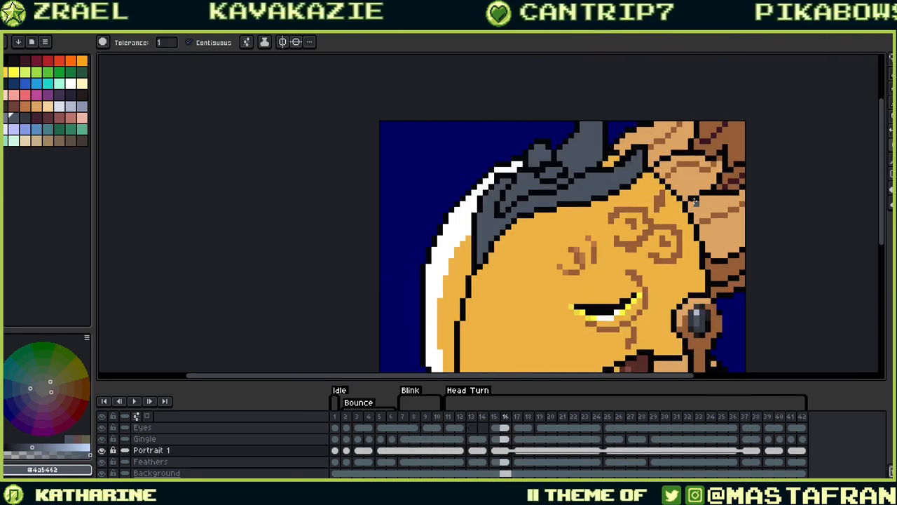
key("Left")
key("Left")
key("Left")
key("Left")
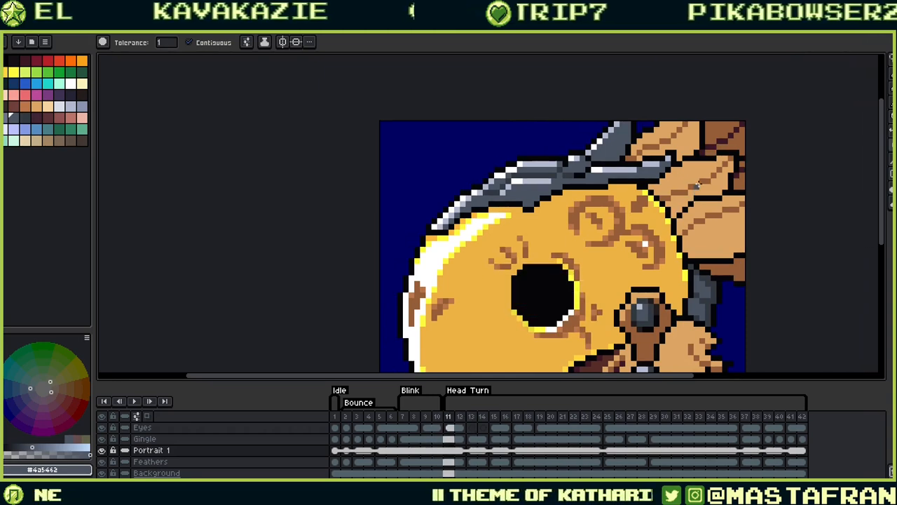
key("Right")
key("Right")
key("Right")
key("Right")
key("Right")
key("Right")
key("Right")
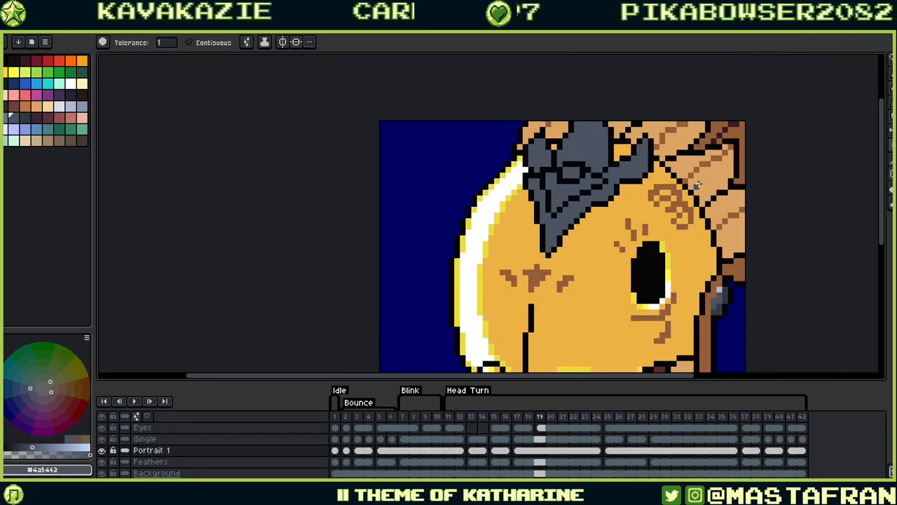
On frame 19, draw a lower black outline beneath the headpiece's pointed fold and clean its edge with face yellow
key("alt")
key("alt")
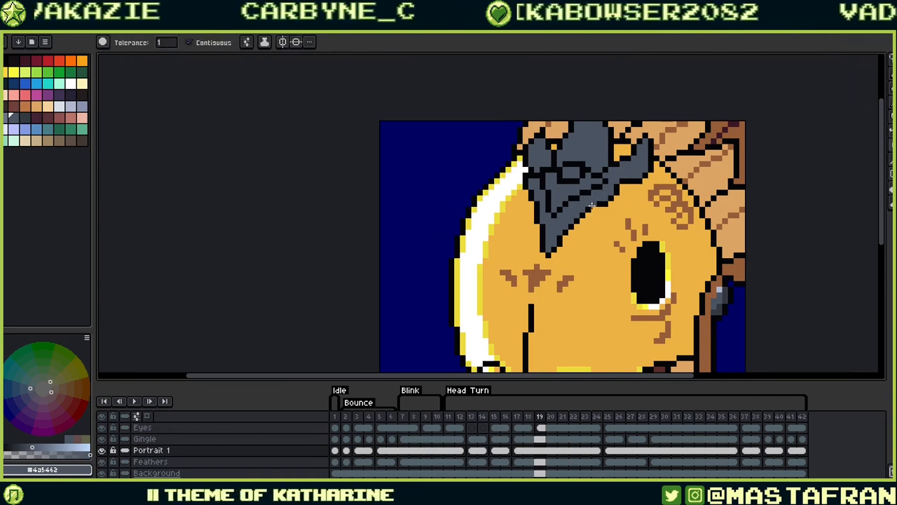
key("b")
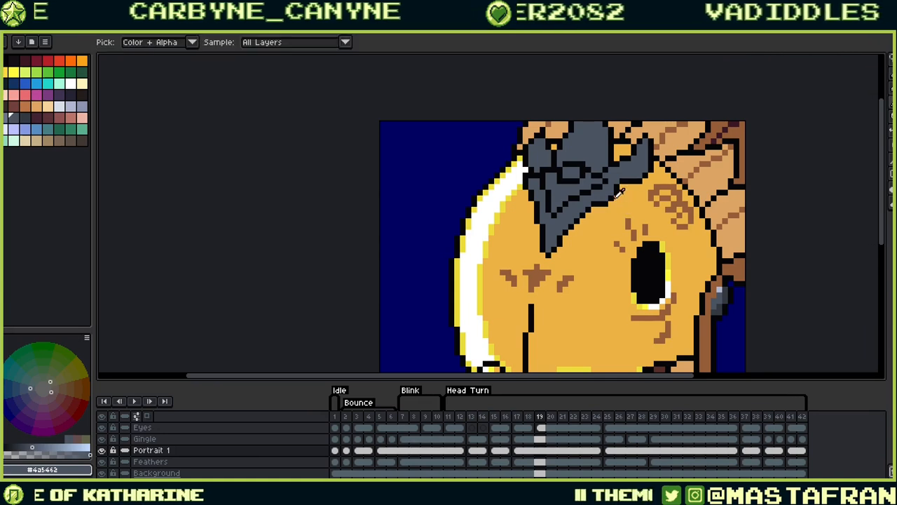
left_click(603, 203, "alt")
key("alt")
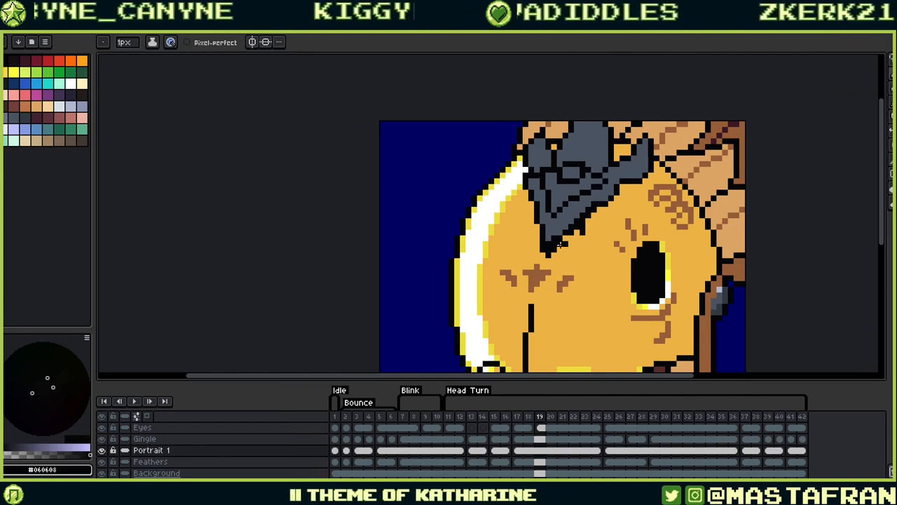
left_click(601, 201, "alt")
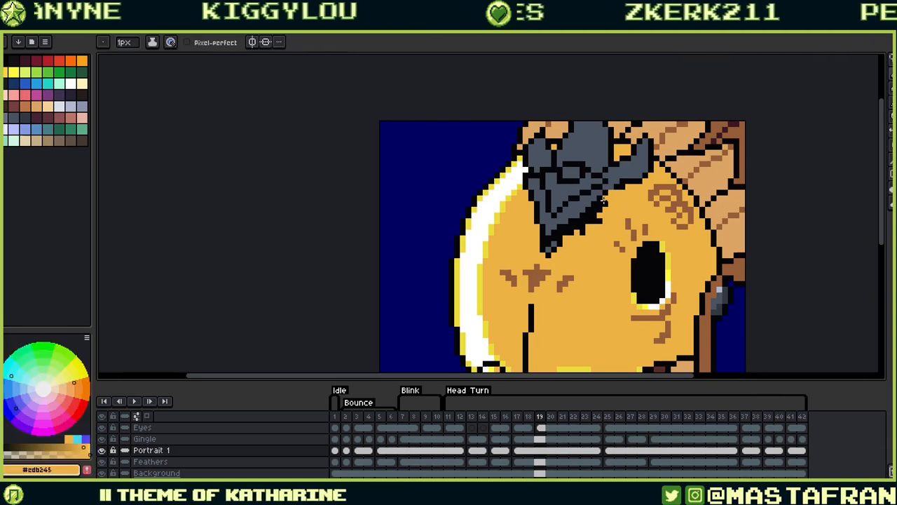
left_click(604, 214, "alt")
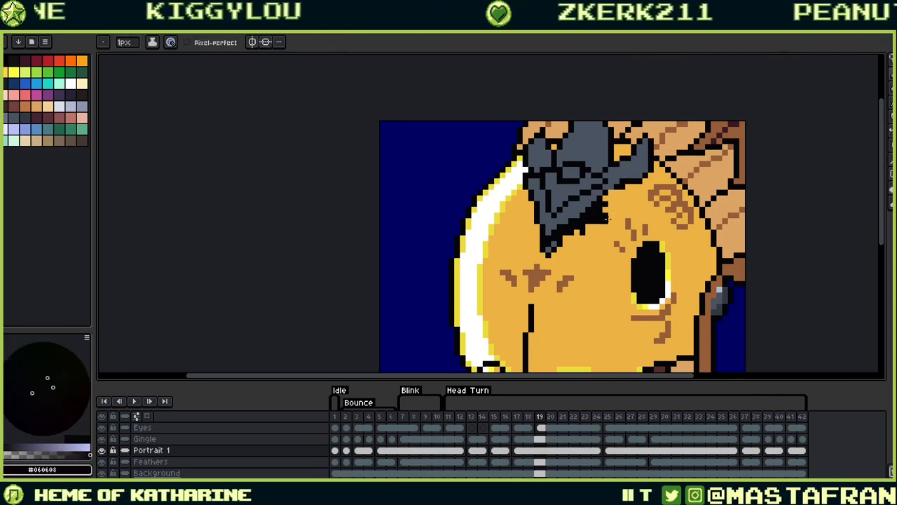
Fill the pointed fold's tip on frame 19 with grey #4a5462, define its edge in black #060608, and trim above it with face yellow
left_click(620, 190, "alt")
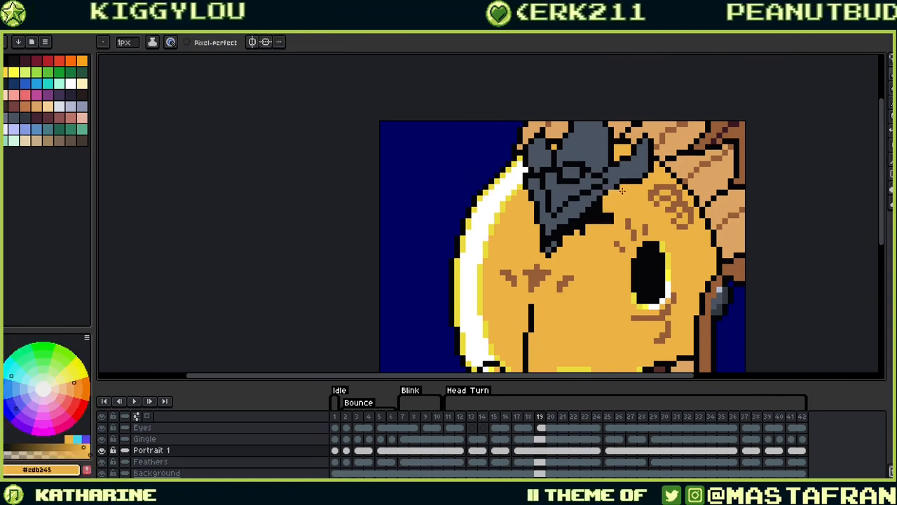
left_click(625, 189, "alt")
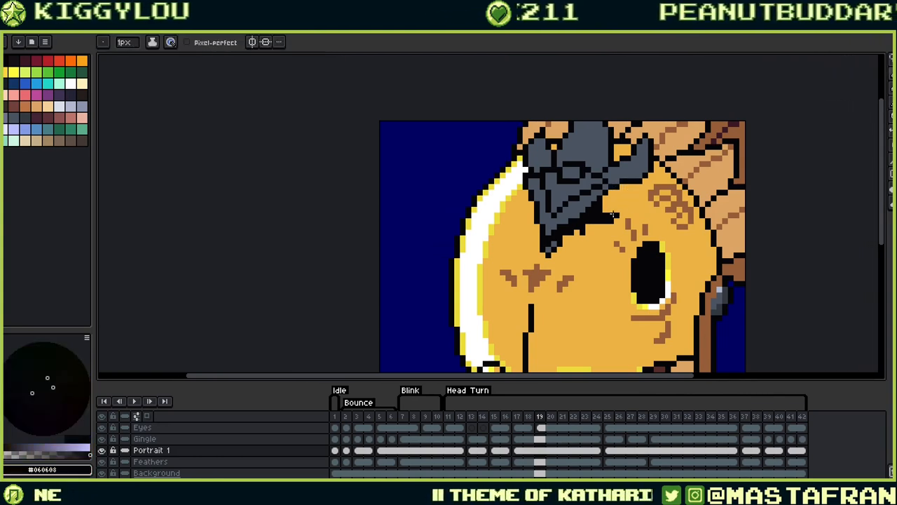
left_click(597, 216, "alt")
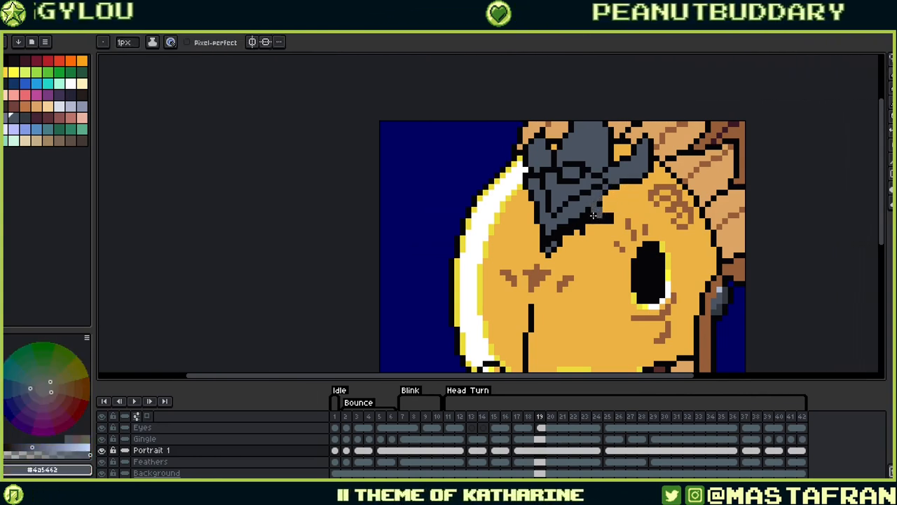
left_click(601, 198, "alt")
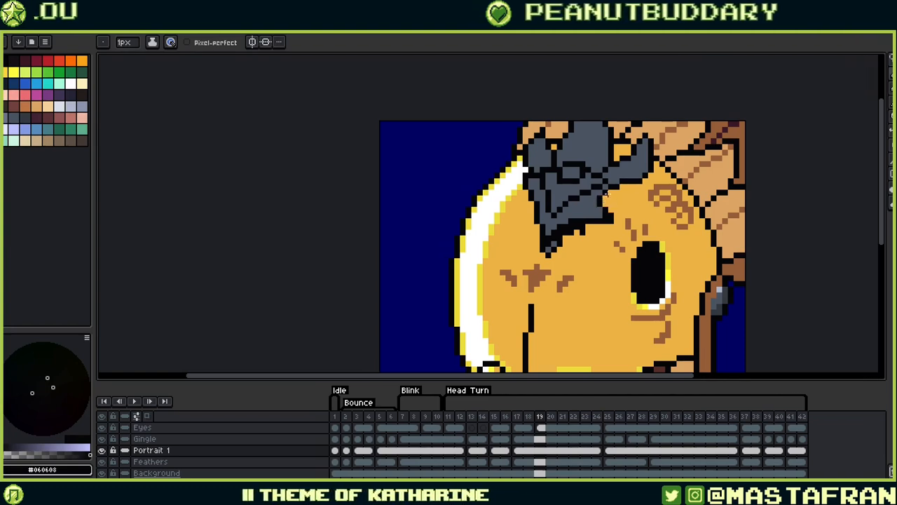
left_click(620, 214, "alt")
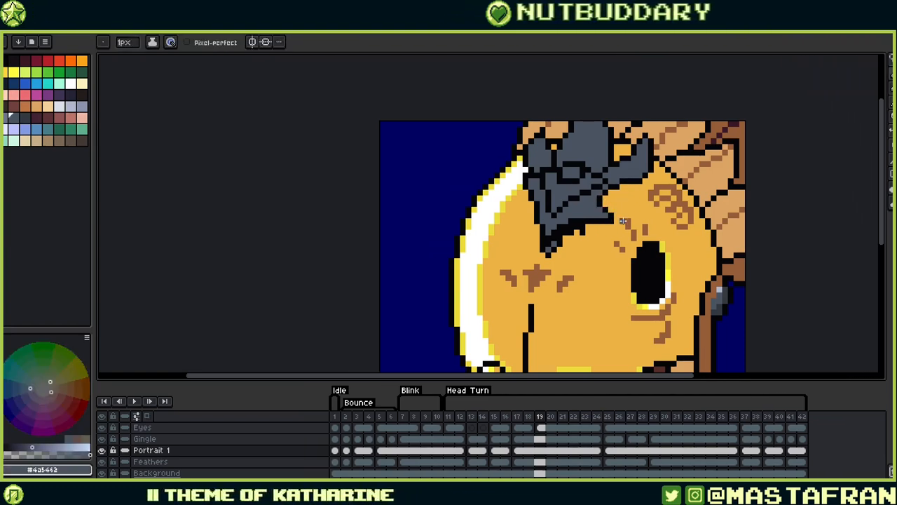
Paint over the stray black pixels and the small spike beneath the headpiece's fold with face yellow
key("alt")
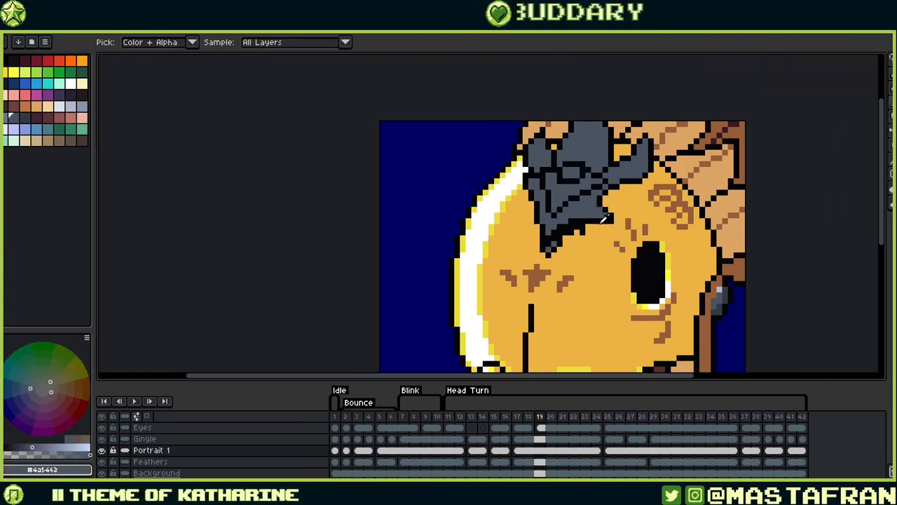
key("ctrl")
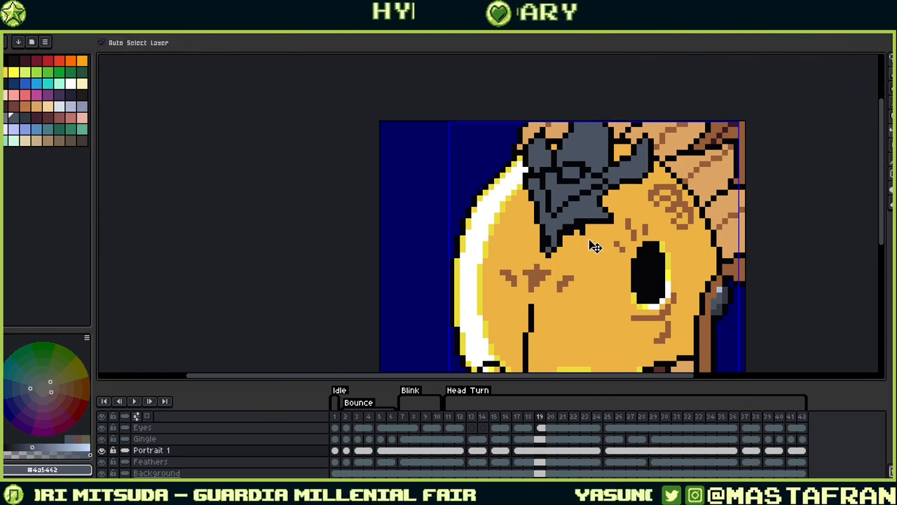
left_click(549, 252, "alt")
mouse_move(548, 251)
left_mouse_down()
mouse_move(594, 223)
mouse_move(570, 228)
left_mouse_up()
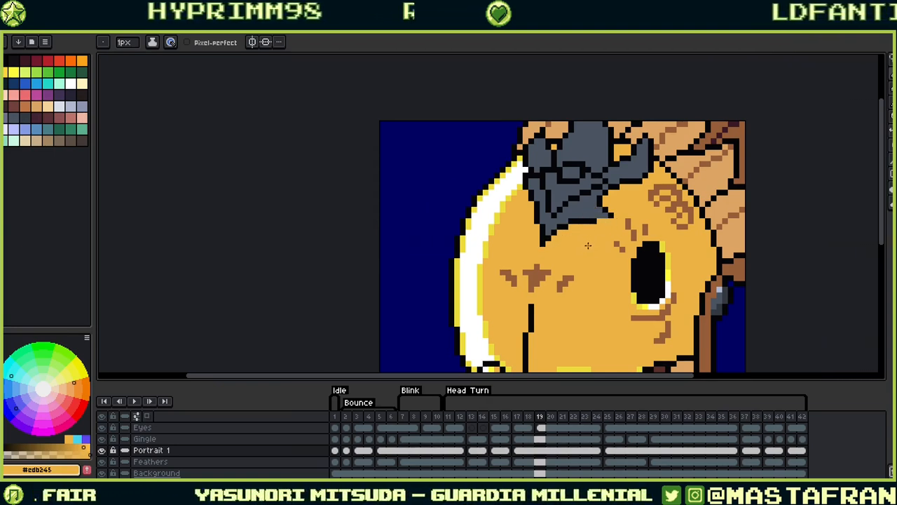
Extend the headpiece's fold outward on the side near the face's white rim, using a black outline and grey fill
left_click(522, 199, "alt")
left_click(521, 205)
left_click(542, 178, "alt")
left_click(531, 204)
left_click(556, 185, "alt")
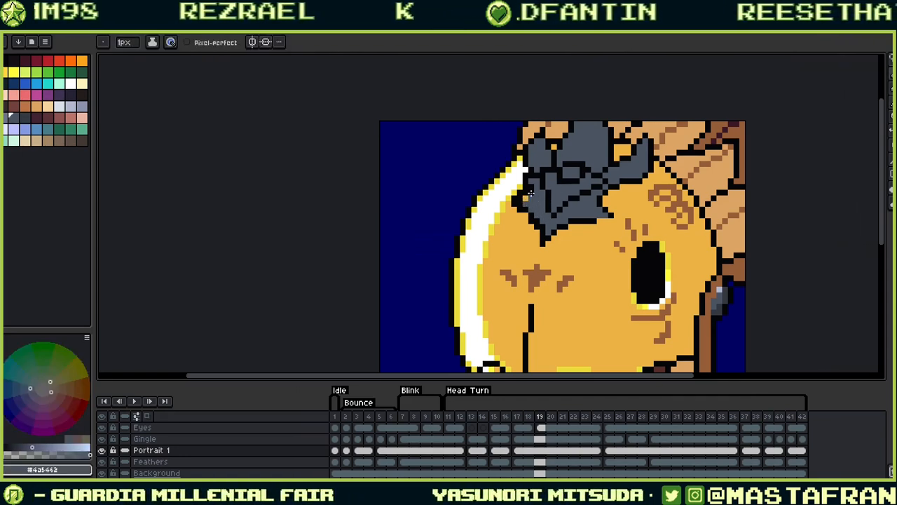
Sharpen the fold's two side points and refine its lower edge and inner crease with black, grey and face yellow
left_click(602, 216, "alt")
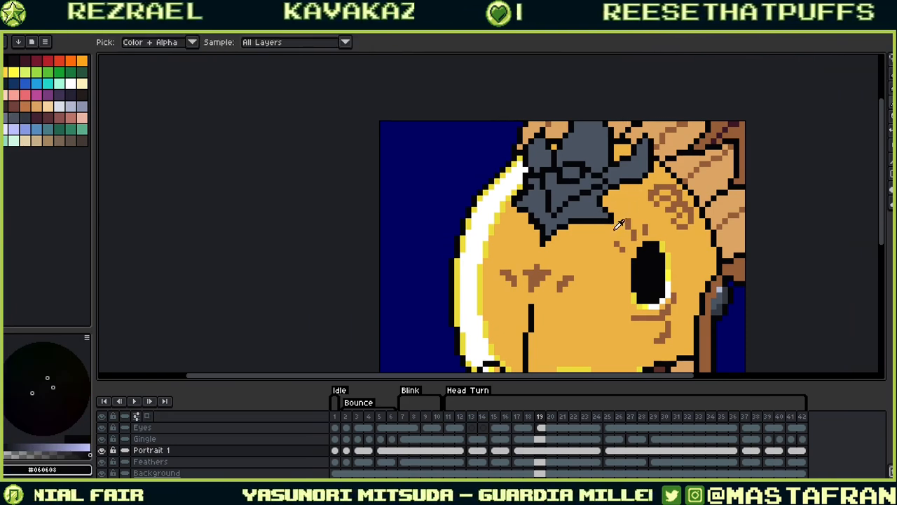
left_click(613, 225, "alt")
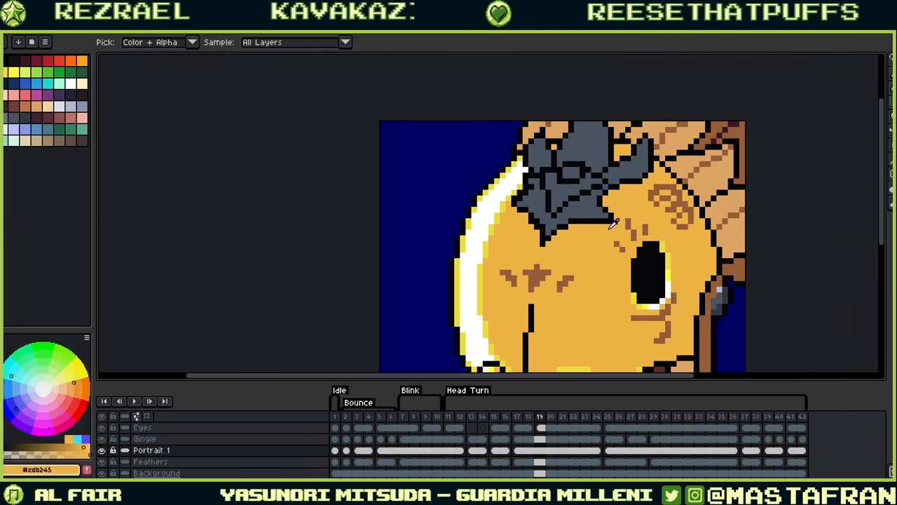
left_click(546, 218, "alt")
left_click(531, 221, "alt")
left_click(535, 211, "alt")
left_click_drag(587, 186, 655, 238)
left_click(620, 278, "alt")
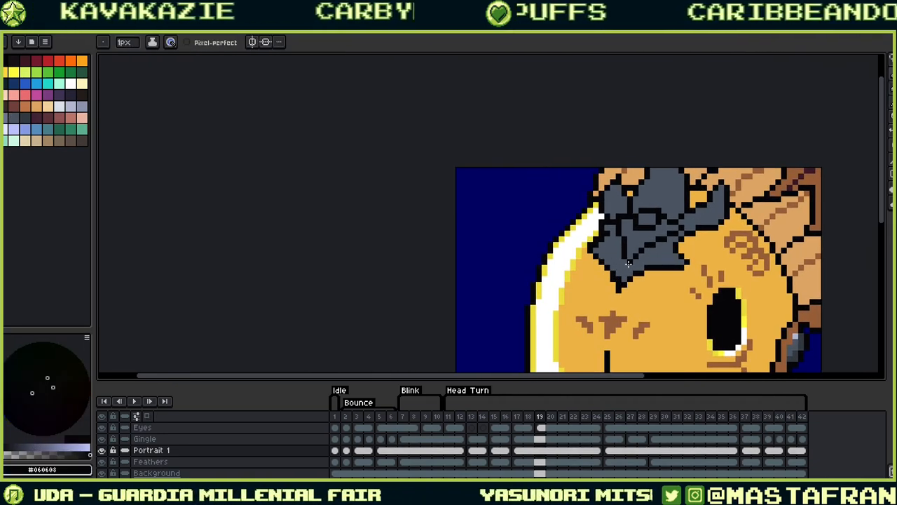
Trim the fold's edge beside the face's rim and restore the highlight there with yellow #ebdc3b and white #ffffff
left_click(622, 270, "alt")
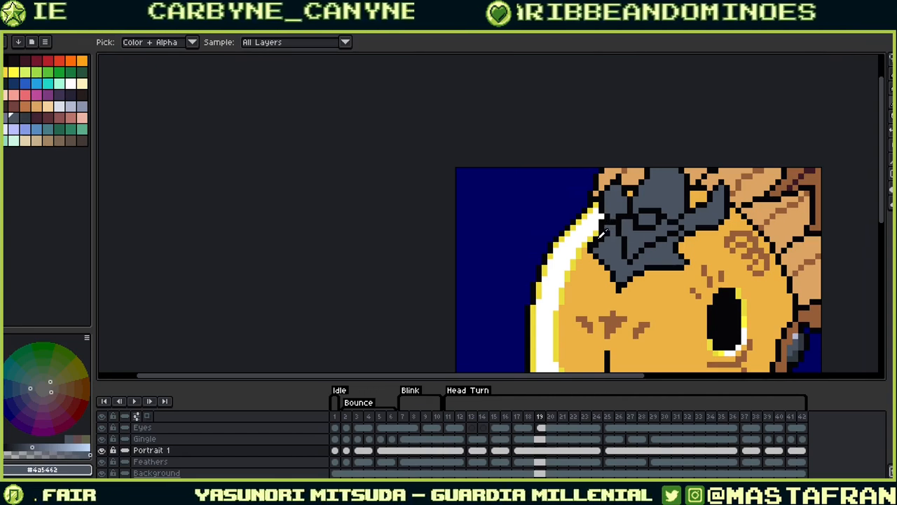
left_click(592, 265, "alt")
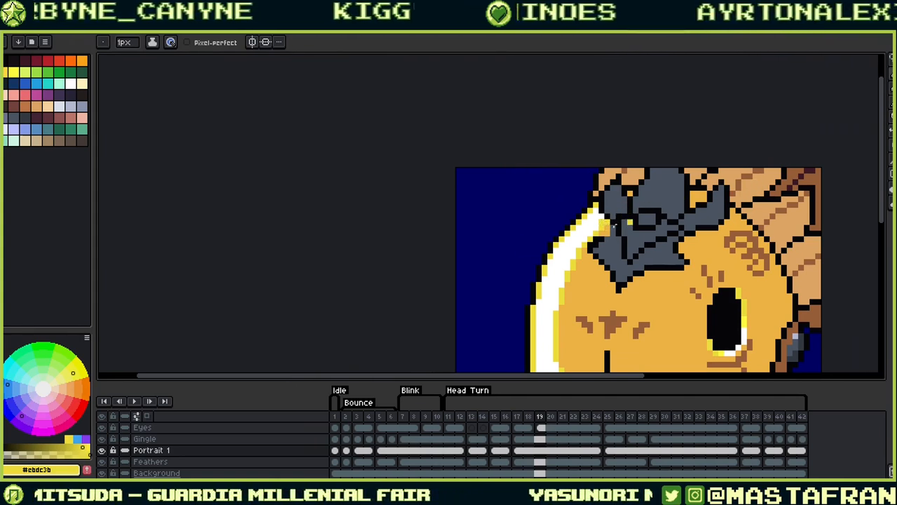
left_click(607, 219, "alt")
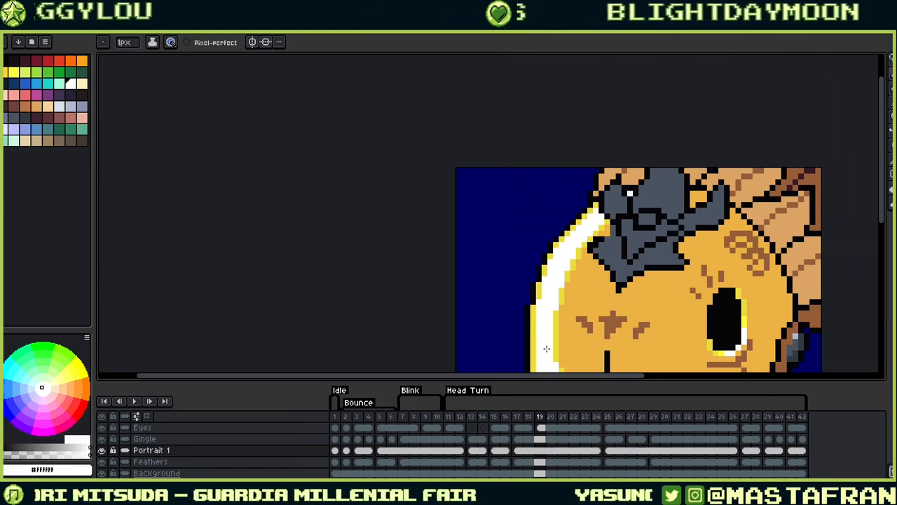
Fill the small gaps between the headpiece's upper points with feather tan #dba463 and black outline pixels
left_click(637, 170, "alt")
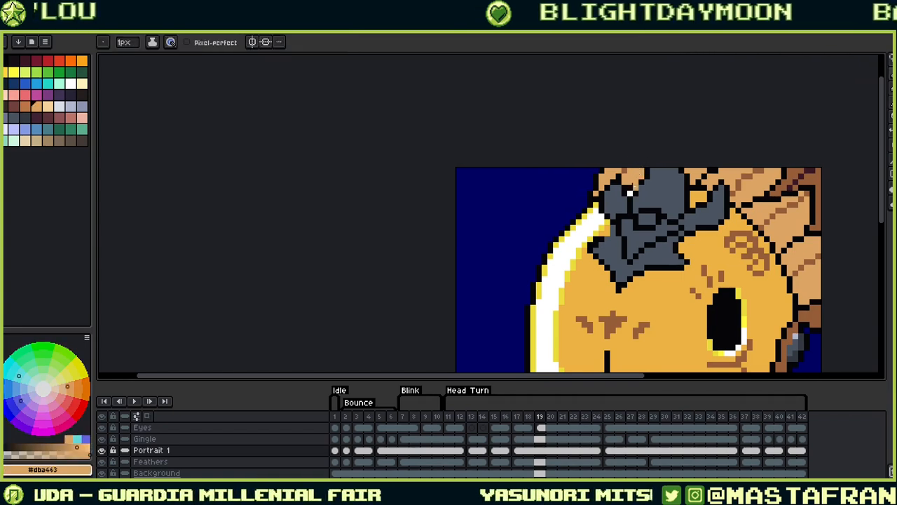
key("v")
key("b")
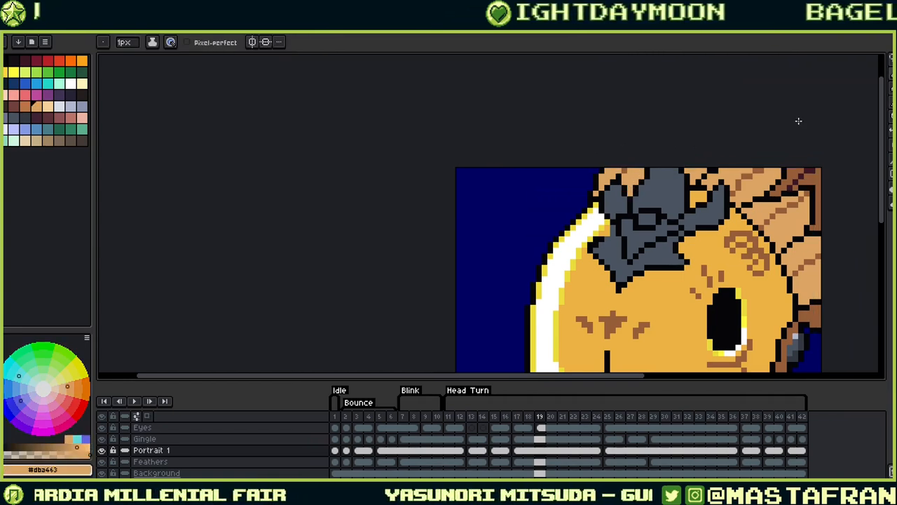
left_click(705, 188, "alt")
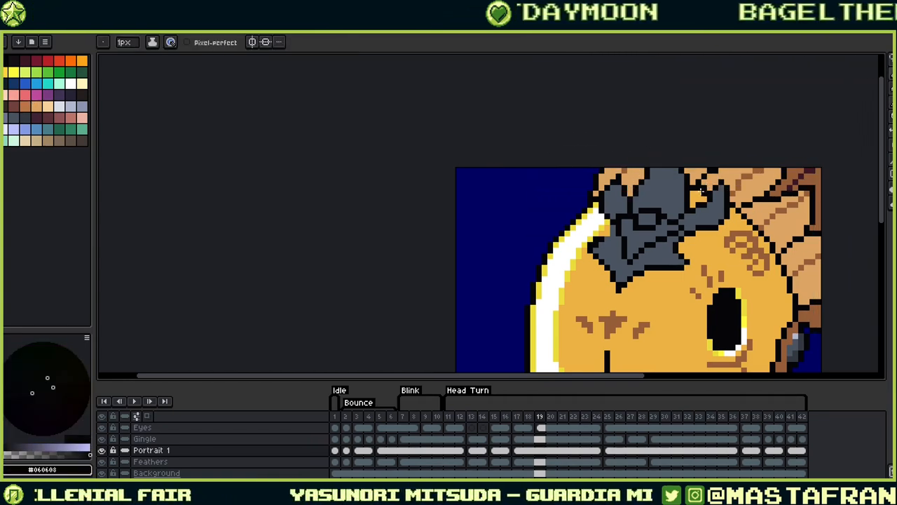
left_click(704, 184, "alt")
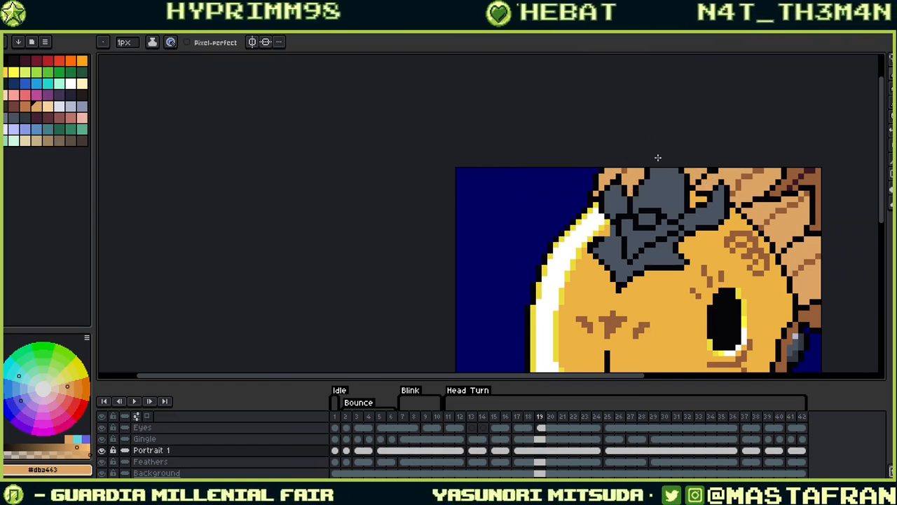
Touch up the notch beside the white rim and the gap behind the headpiece with black and face yellow
left_click(608, 231, "alt")
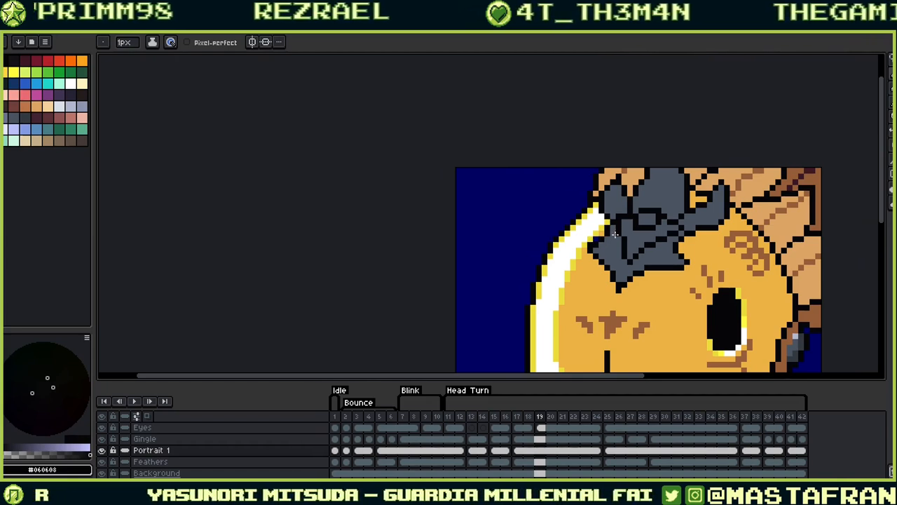
key("alt")
left_click(597, 242, "alt")
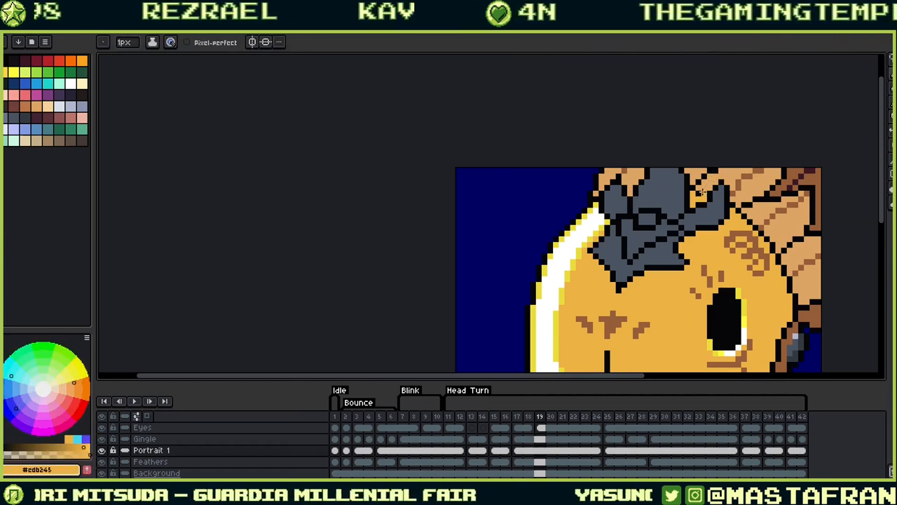
Flip back and forth between frame 17 and its neighbouring Head Turn frames to examine the reshaped headpiece's motion
key("Left")
key("Left")
key("Left")
key("Right")
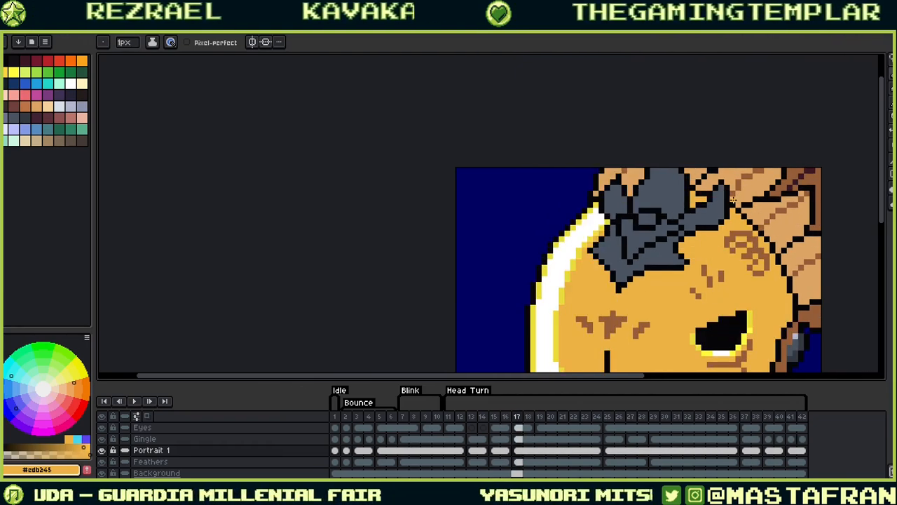
key("Left")
key("Right")
key("Left")
key("Right")
key("Left")
key("Left")
key("Left")
key("Right")
key("Right")
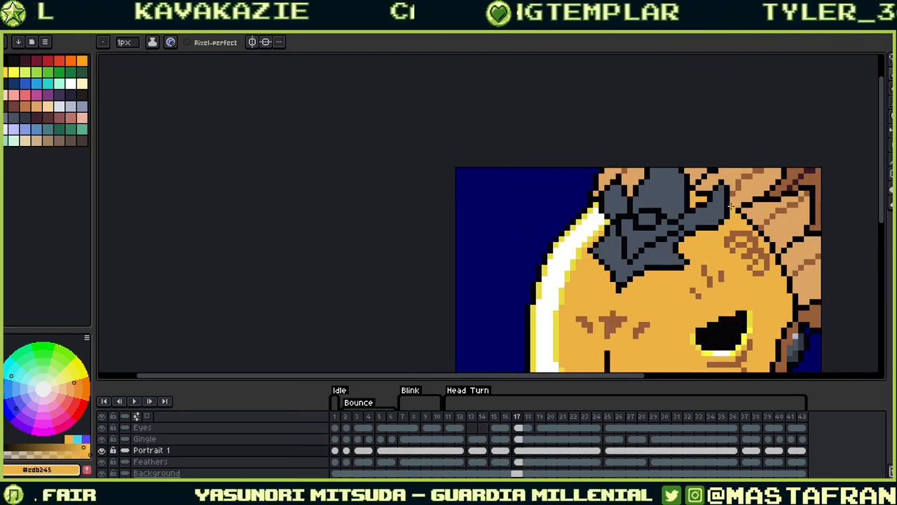
key("Left")
key("Right")
key("Left")
key("Right")
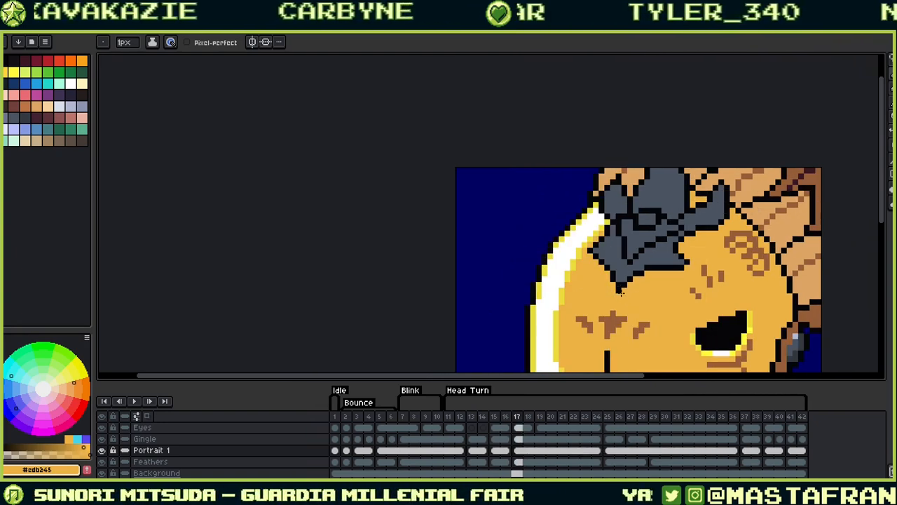
On frame 17, draw a black #060608 line from the fold's lower tip down to the brown forehead mark and compare it with frame 16
left_click(620, 290, "alt")
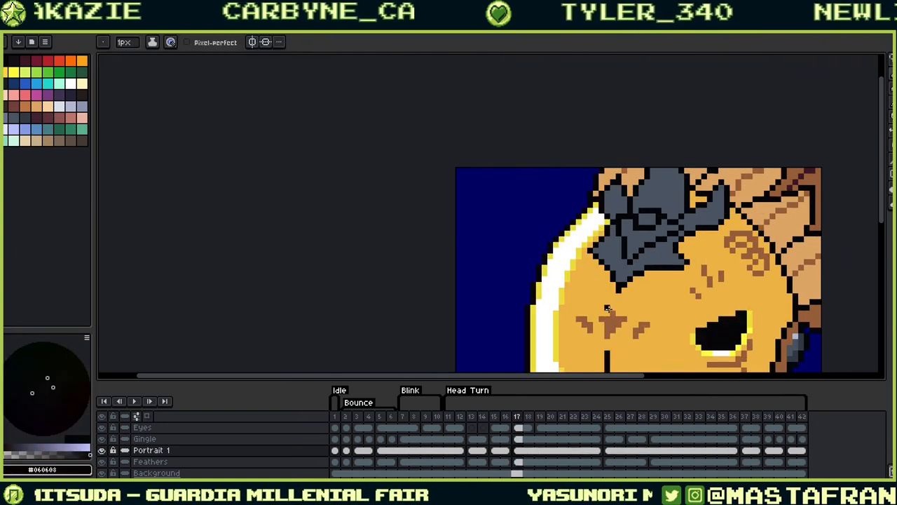
key("Left")
key("Right")
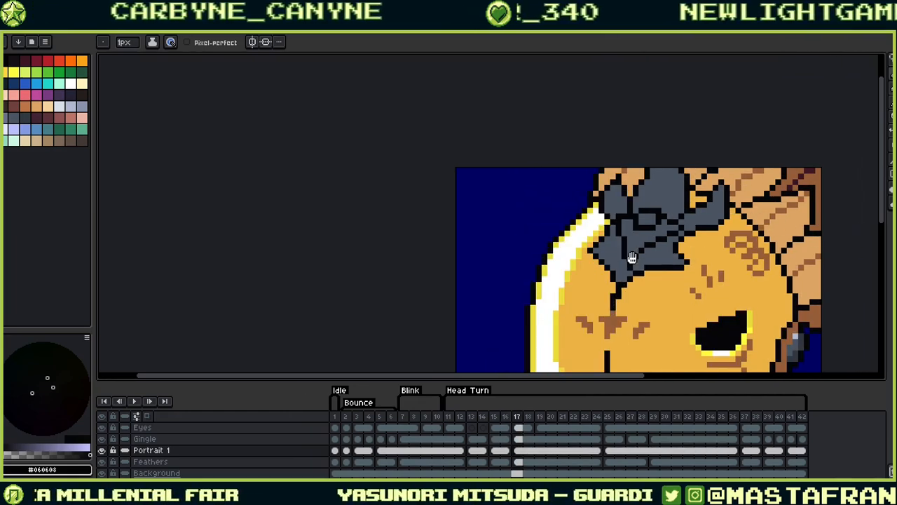
On frame 17, extend the grey crest's lower edge into a downward point, with a #060608 outline and #4a5462 fill
left_click_drag(628, 273, 783, 133)
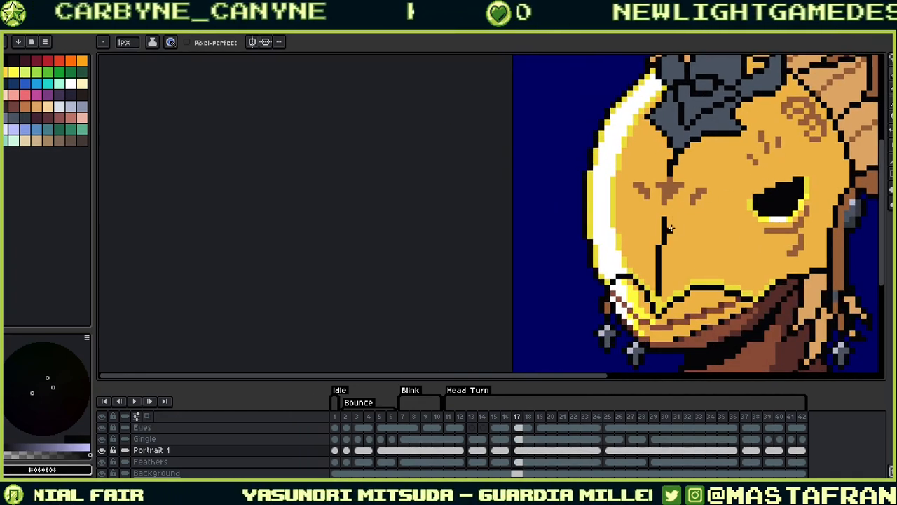
left_click_drag(674, 223, 670, 273)
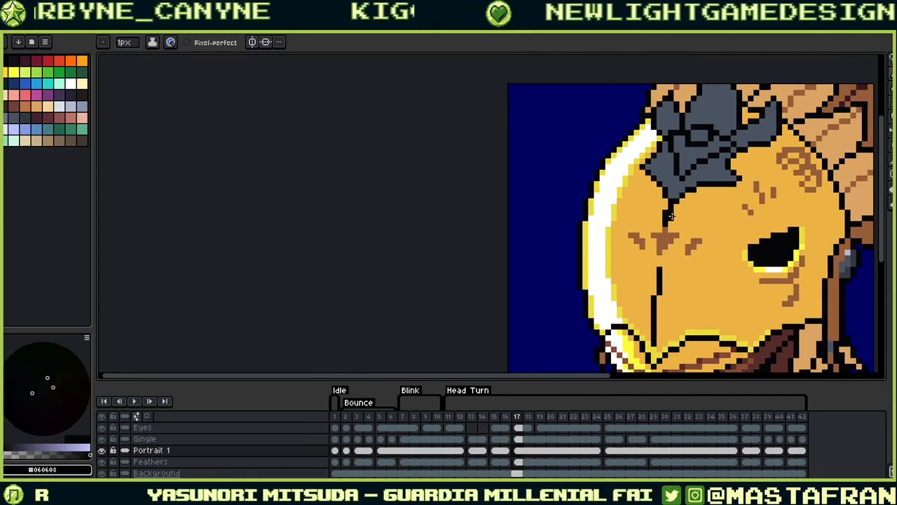
left_click(709, 180, "alt")
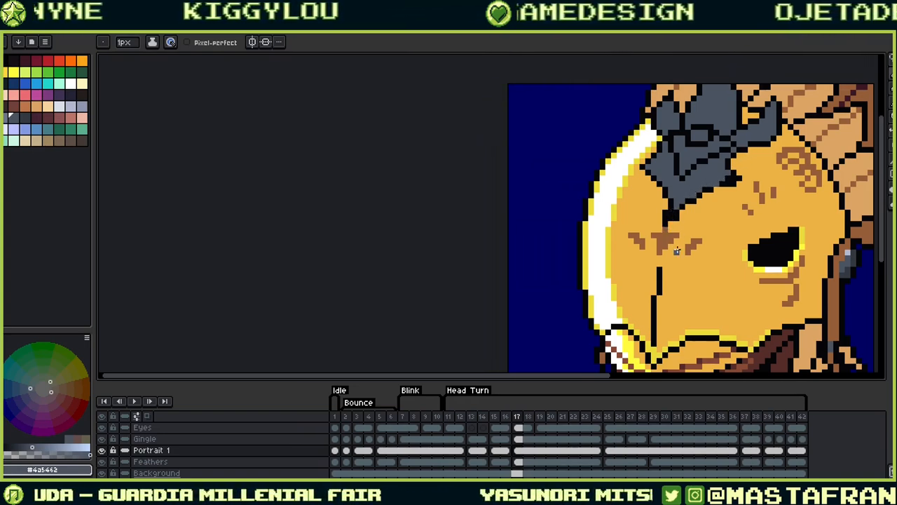
scroll(676, 245, "right", 5)
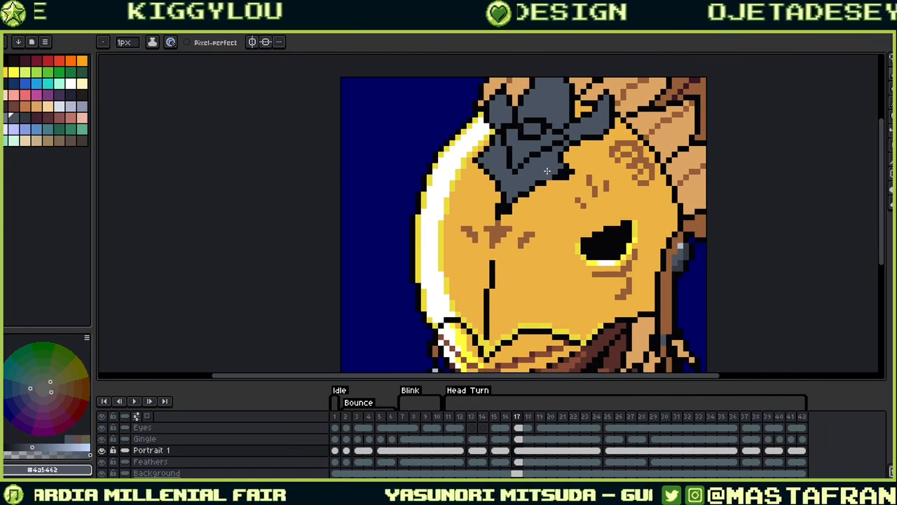
scroll(505, 179, "right", 2)
key("alt")
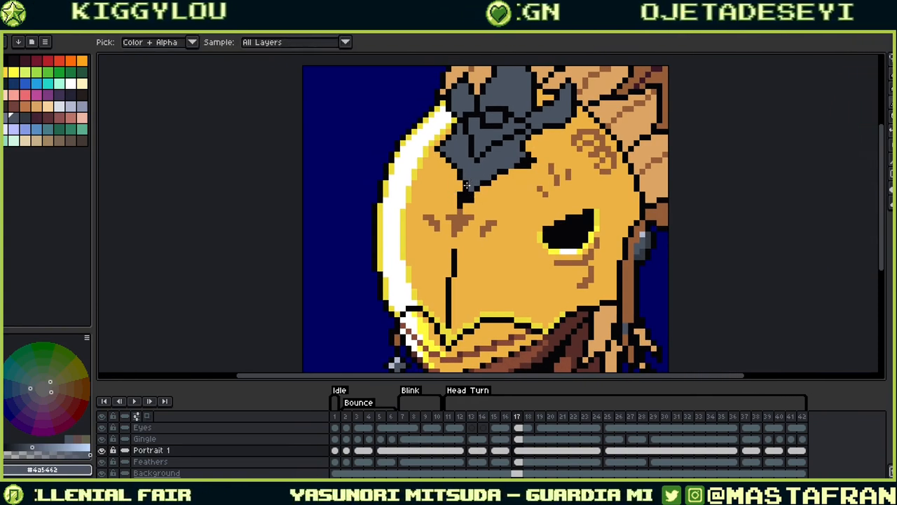
Reshape the crest's outer left edge and slim its lower tip using #060608, #4a5462 and the orange face colour #edb245
left_click(468, 182, "alt")
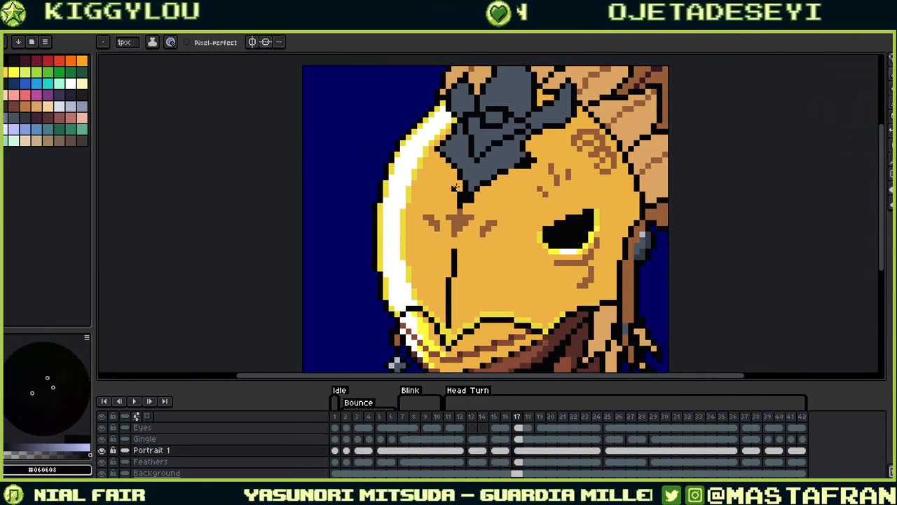
left_click(440, 143, "alt")
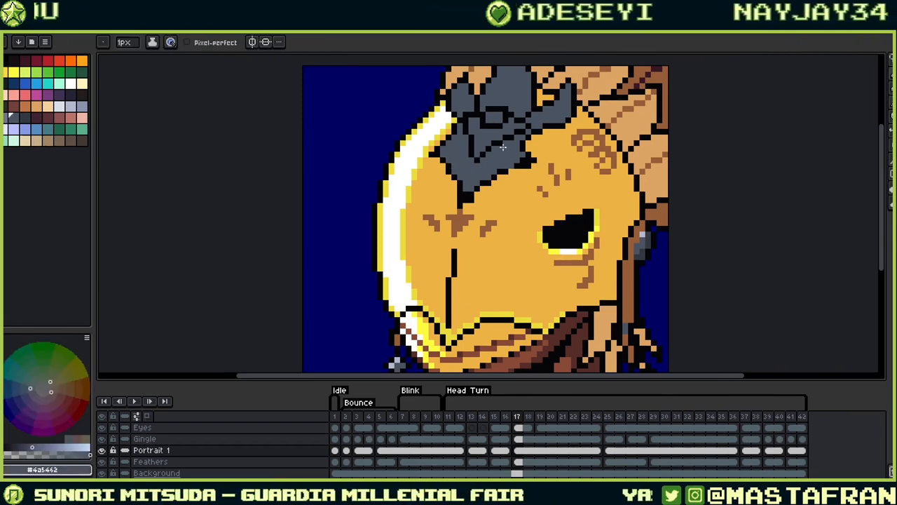
left_click(449, 170, "alt")
left_click(451, 157, "alt")
left_click(446, 161)
left_click(442, 161, "alt")
left_click(450, 153, "alt")
left_click(444, 154)
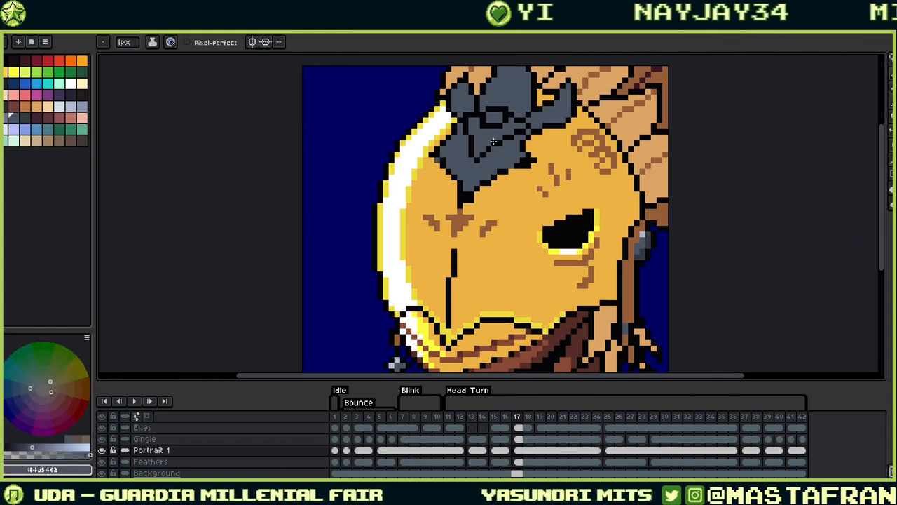
left_click(470, 201, "alt")
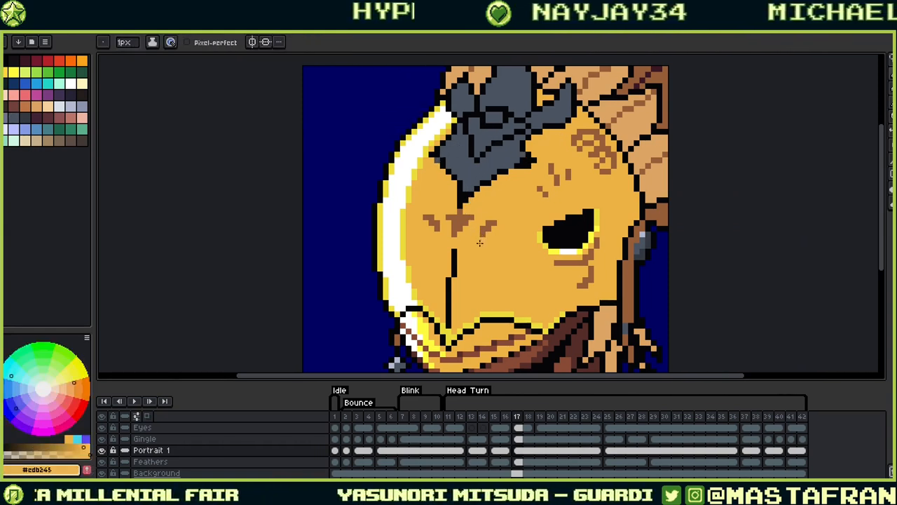
Lasso the brown brow markings, move them one pixel down, deselect and repaint the gap above them in orange
key("q")
mouse_move(469, 212)
left_mouse_down()
mouse_move(420, 222)
mouse_move(487, 249)
mouse_move(492, 199)
left_mouse_up()
key("Down")
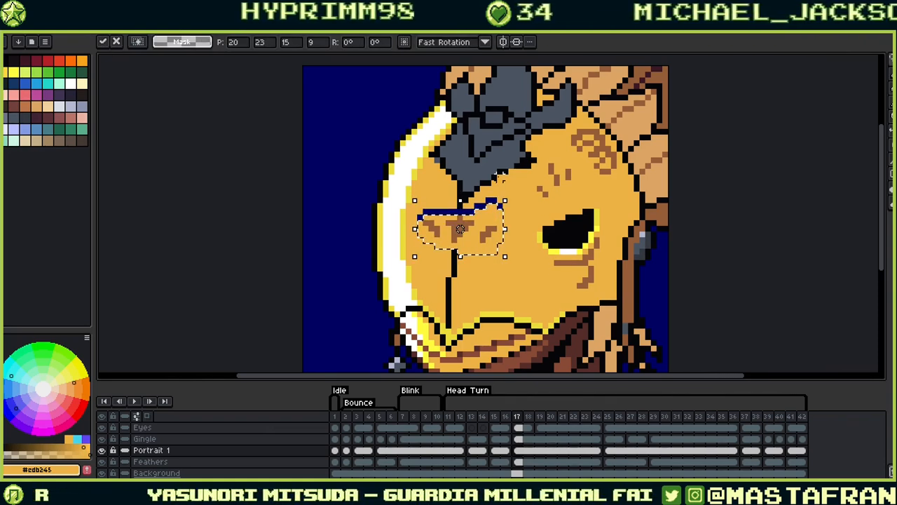
key("ctrl+d")
key("b")
key("alt")
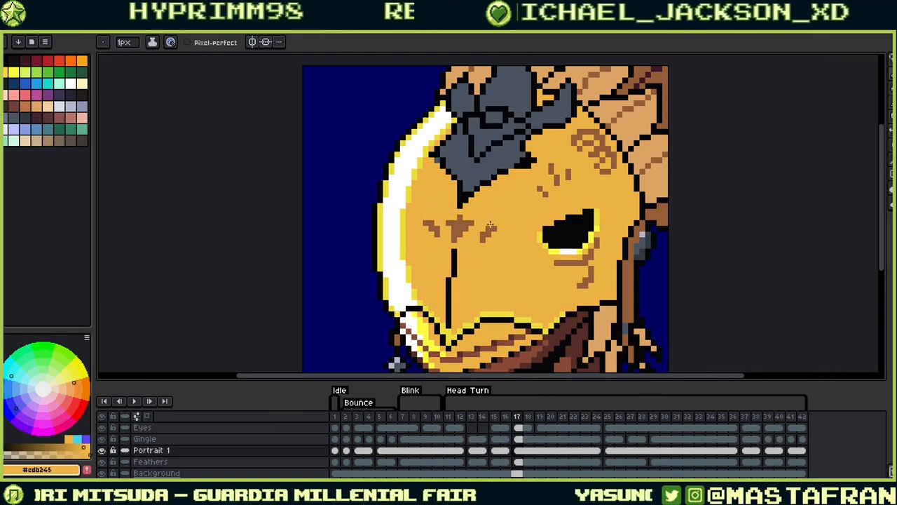
Redraw the black centre line below the brow markings so that its step sits higher, painting out the old pixels in orange
left_click_drag(520, 247, 604, 191)
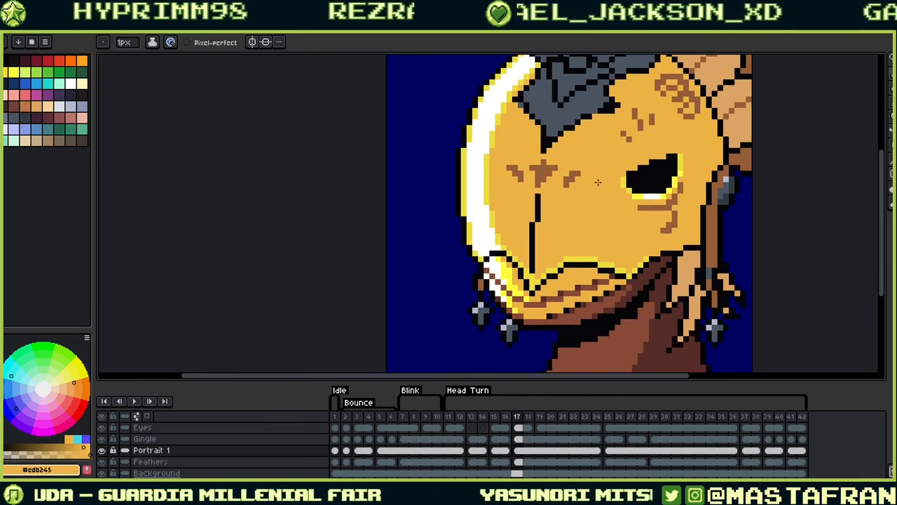
left_click(544, 209, "alt")
left_click(532, 225)
left_click(538, 208, "alt")
left_click(531, 220)
left_click(545, 210, "alt")
left_click(537, 213)
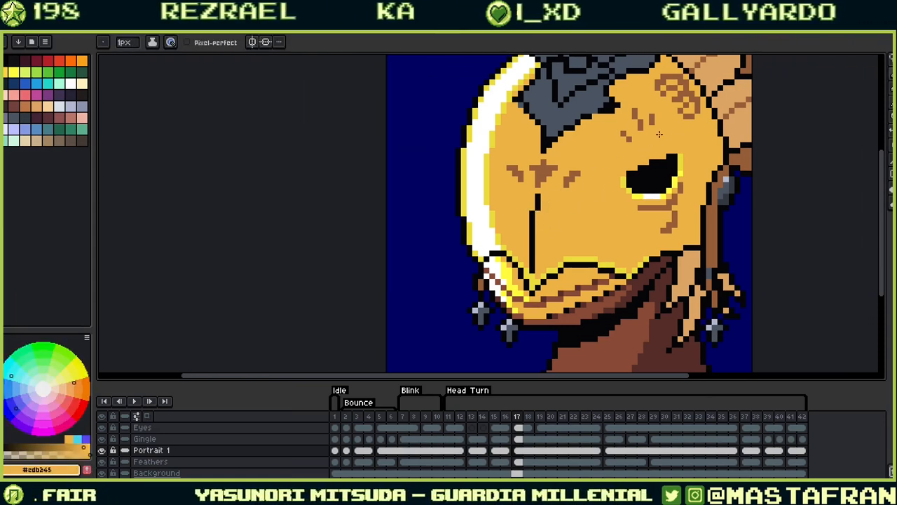
Compare frame 17 with frame 16, and smooth the crest's lower right edge and tip on frame 17
left_click_drag(618, 189, 617, 269)
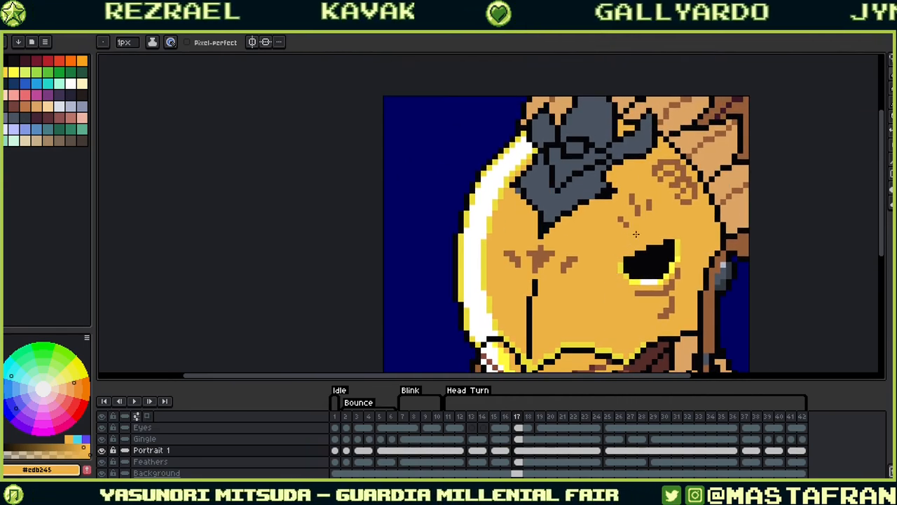
key("Left")
key("Left")
key("Right")
key("Left")
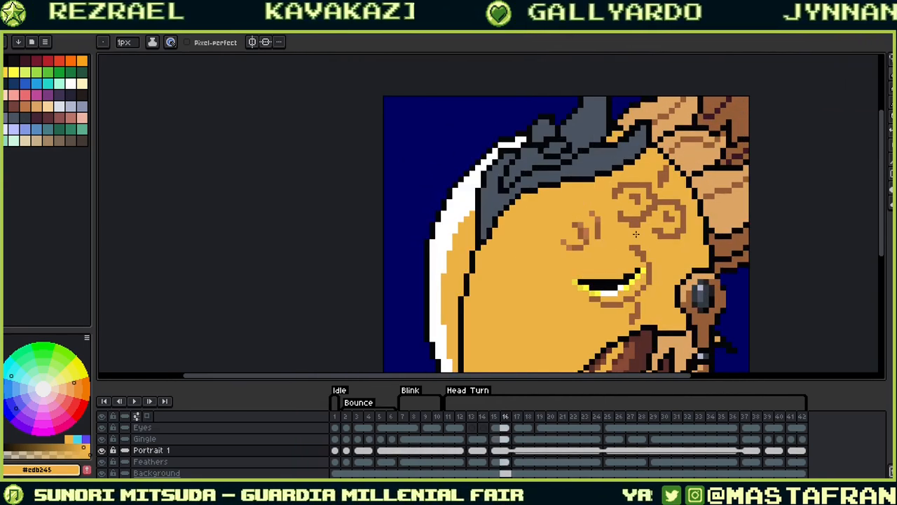
key("Right")
key("Right")
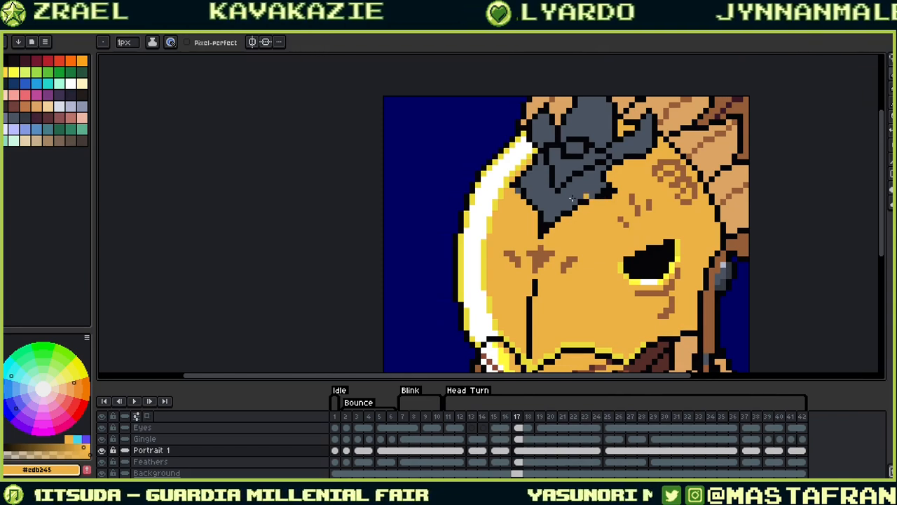
left_click(553, 198, "alt")
left_click(557, 205, "alt")
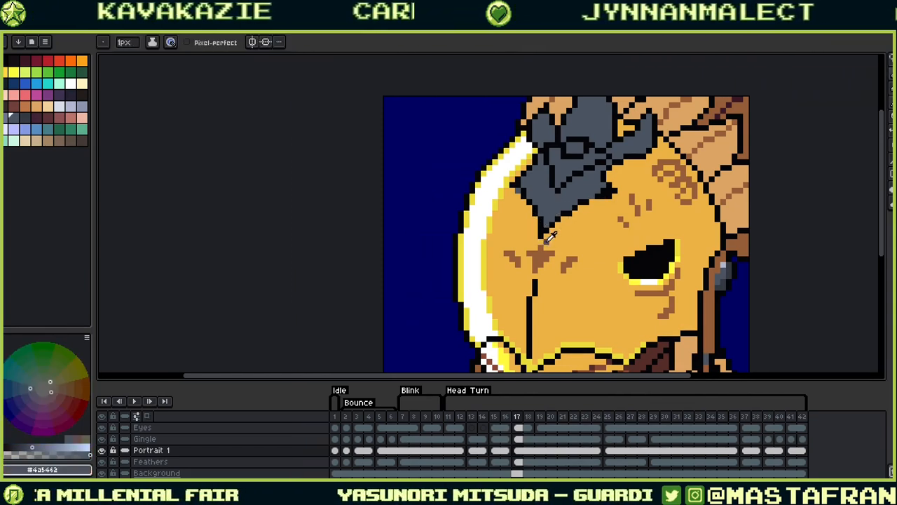
left_click(547, 239, "alt")
Step through frames 16 to 25 and compare the crest's shape on frames 24 and 25
key("comma")
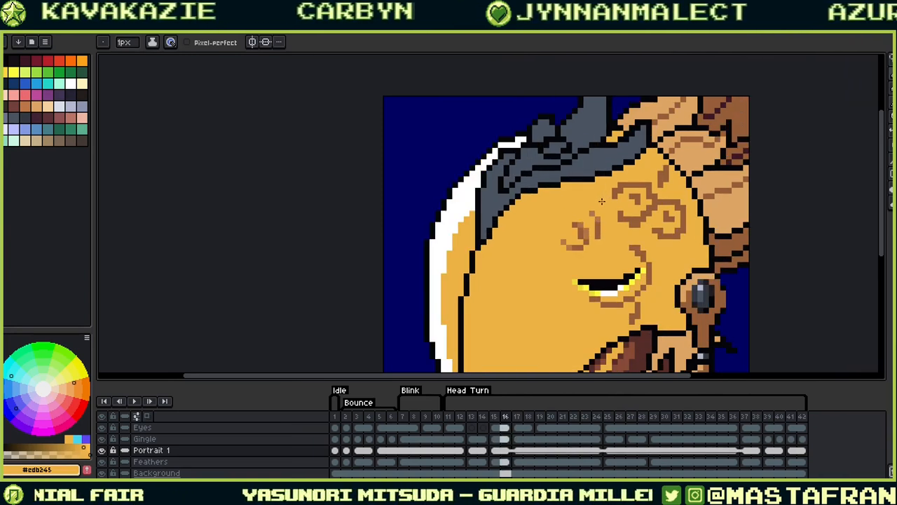
key("period")
key("Right")
key("Right")
key("Right")
key("Right")
key("Right")
key("Right")
key("Right")
key("Right")
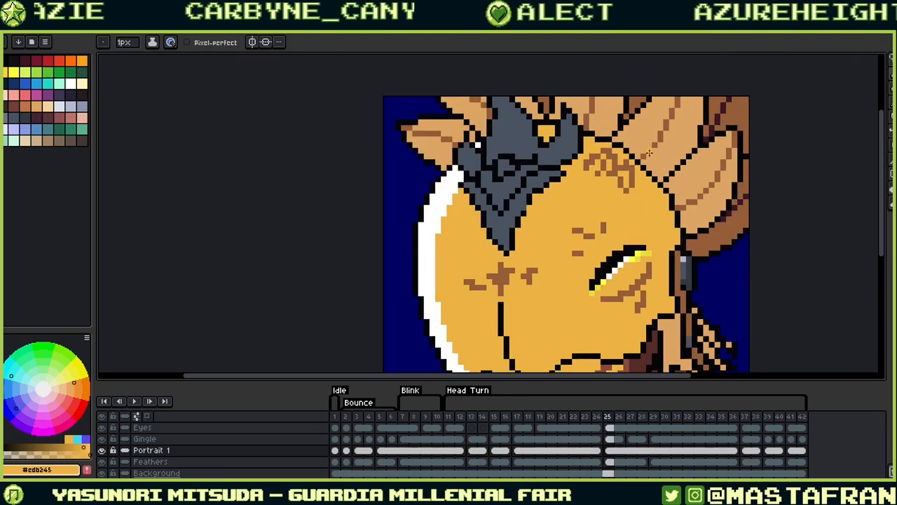
key("Left")
key("Left")
key("Right")
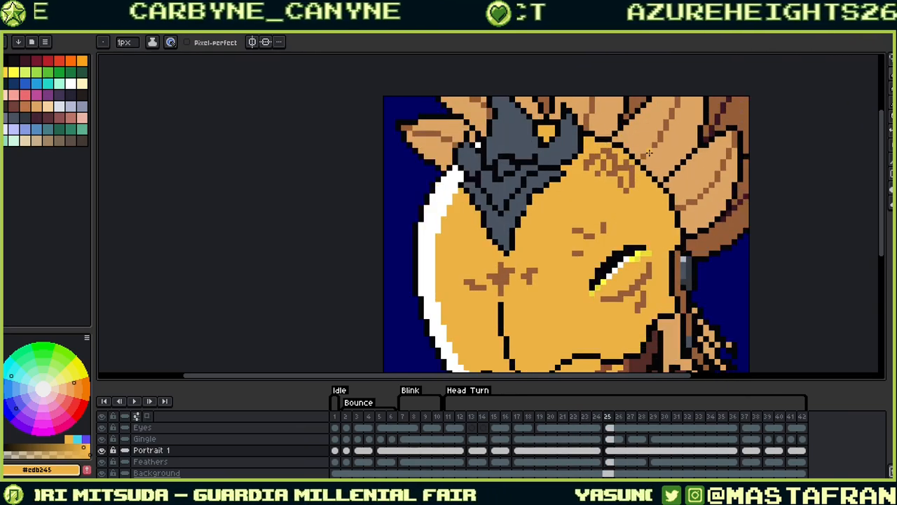
key("Left")
key("Right")
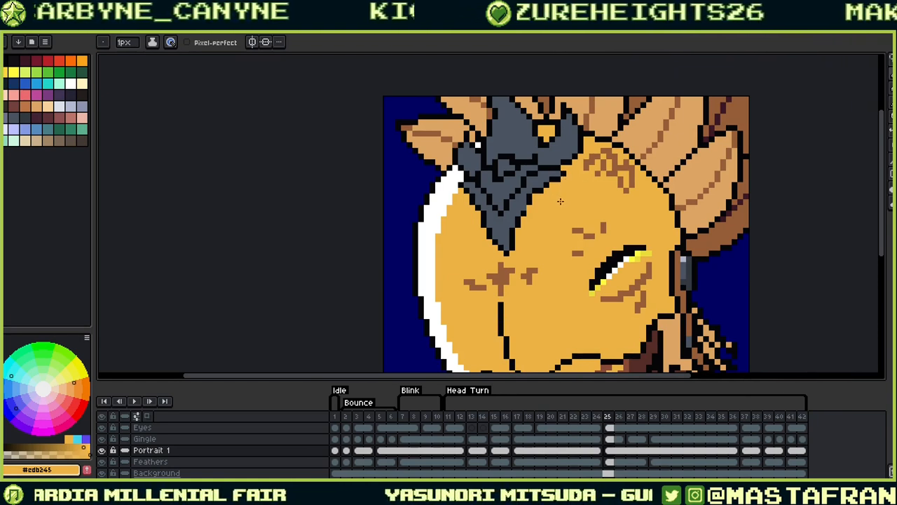
key("Left")
key("Right")
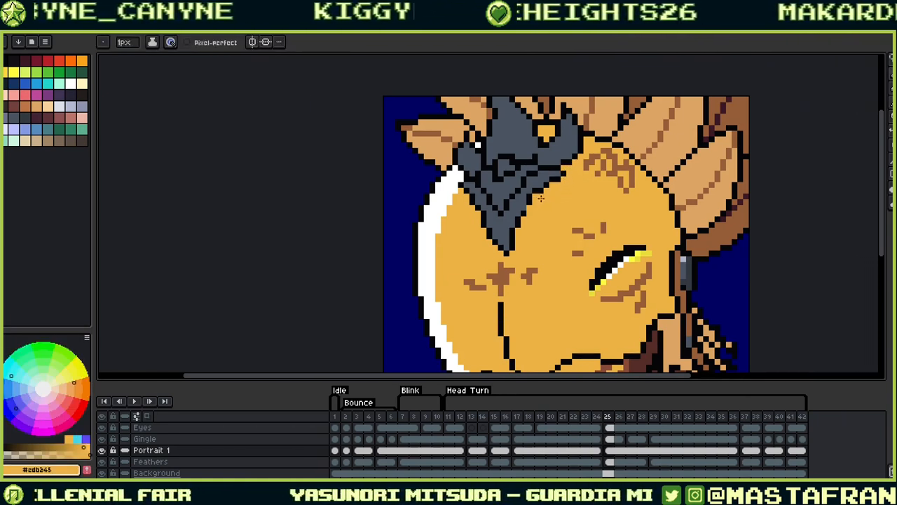
On frame 25, try adding a grey spike with a black outline to the upper part of the crest's right edge
left_click(530, 202, "alt")
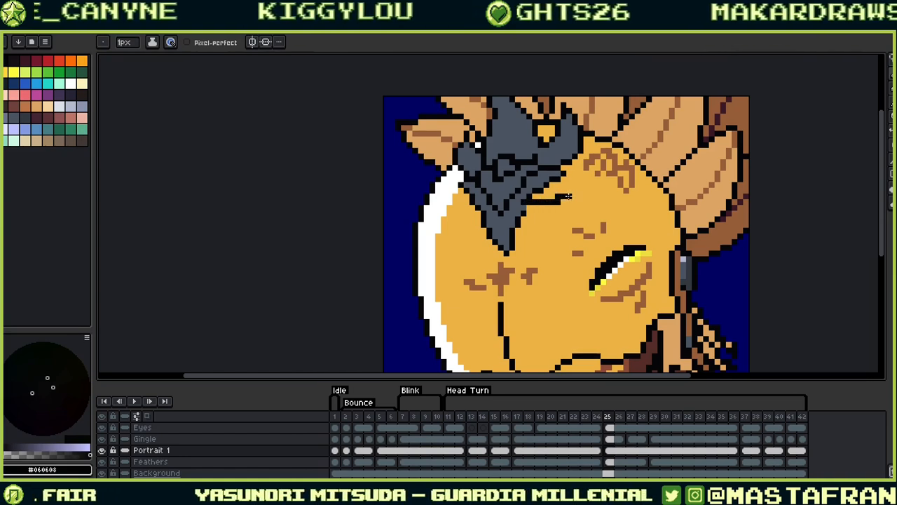
left_click(547, 168, "alt")
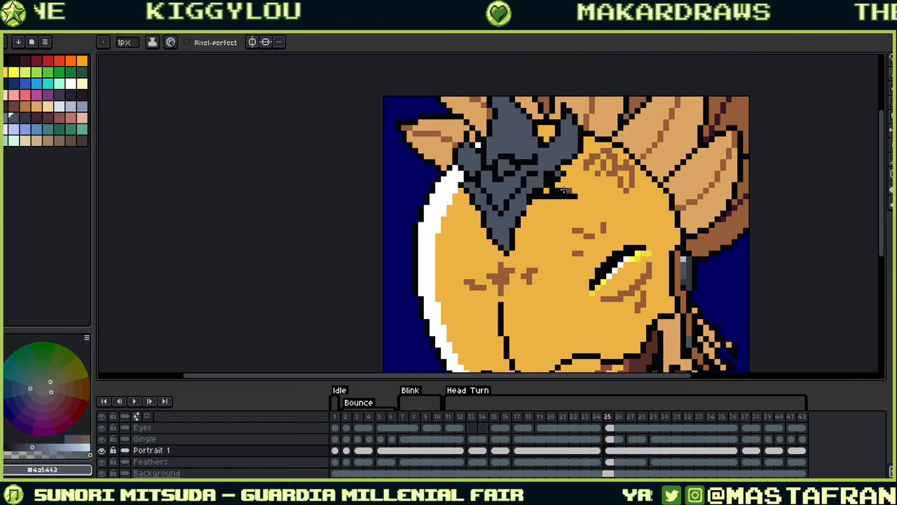
left_click(561, 173, "alt")
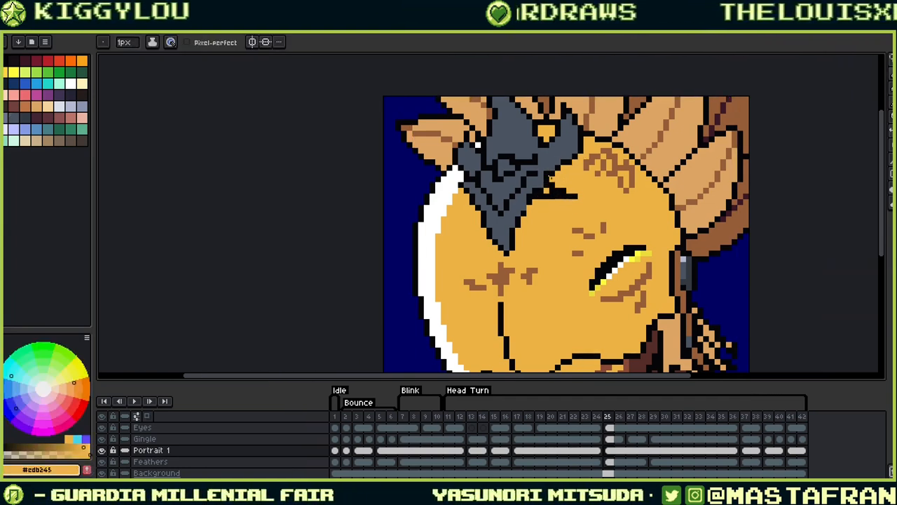
left_click(547, 188, "alt")
left_click(542, 185, "alt")
left_click_drag(551, 190, 530, 191)
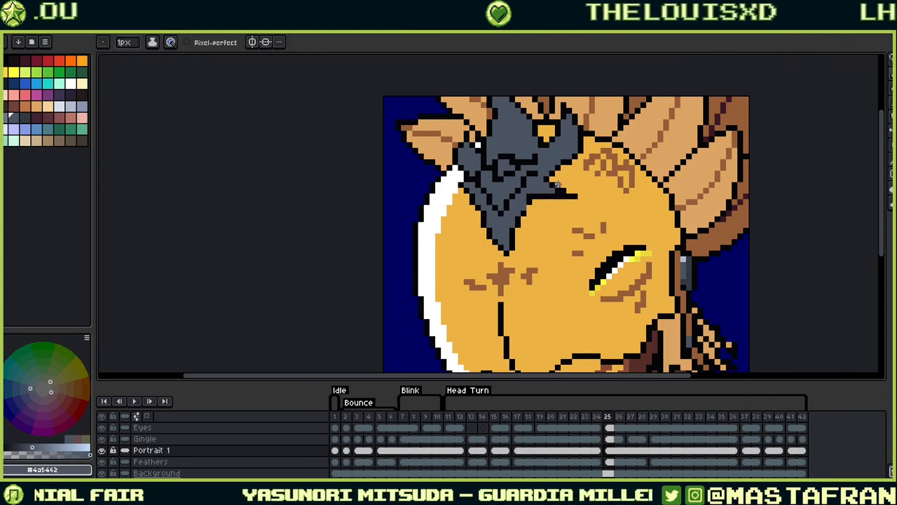
key("alt")
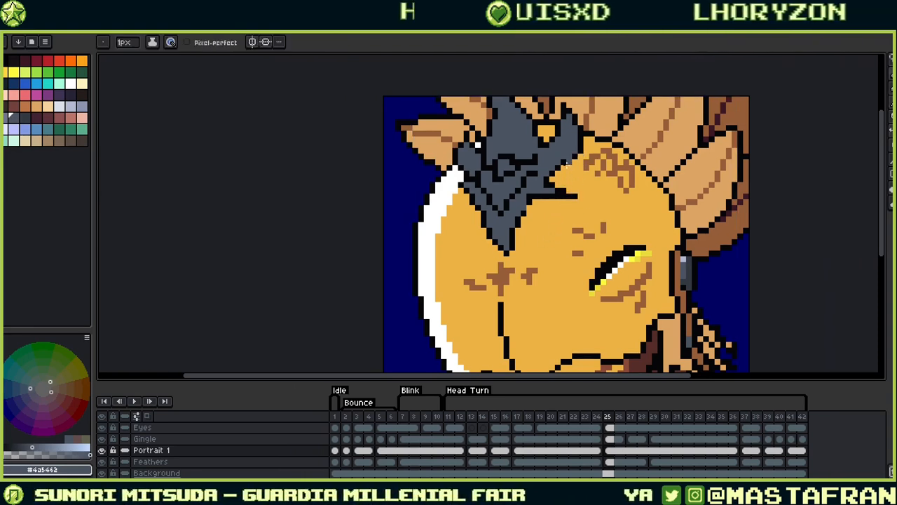
Outline a spike in #060608 lower on the crest's right edge on frame 25, just above the crest's downward point
left_click(534, 214, "alt")
mouse_move(527, 219)
left_mouse_down()
mouse_move(555, 217)
mouse_move(565, 198)
mouse_move(553, 213)
mouse_move(545, 209)
mouse_move(563, 180)
mouse_move(547, 200)
mouse_move(555, 184)
mouse_move(575, 196)
left_mouse_up()
left_click(564, 179, "alt")
left_click(553, 216, "alt")
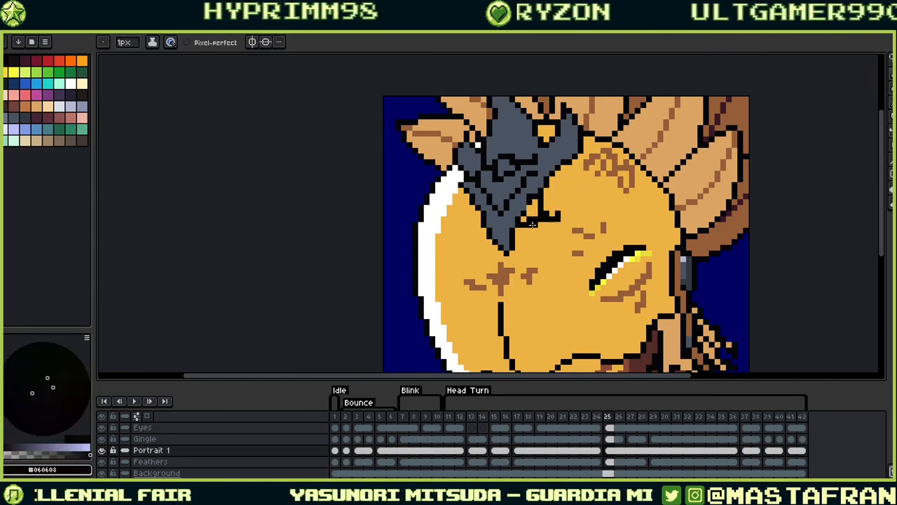
Fill the lower spike with grey #4a5462 and shorten its black tip with orange
left_click(524, 218, "alt")
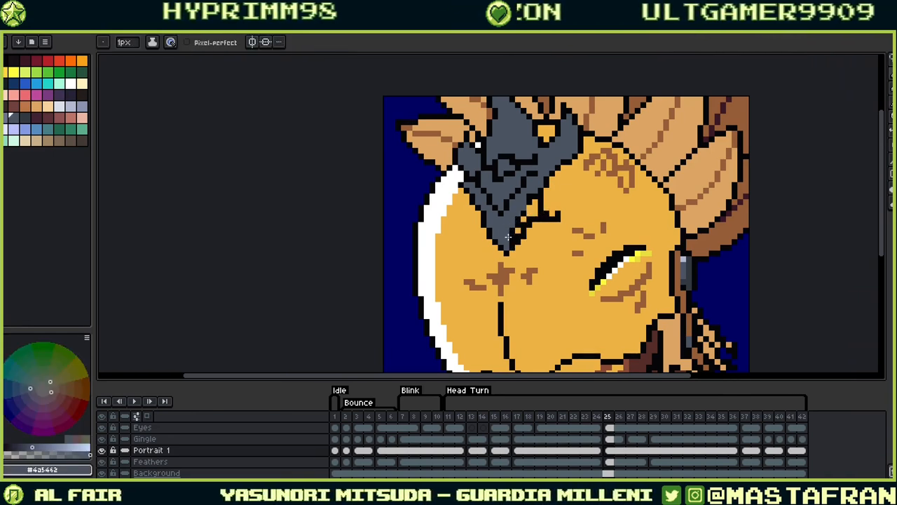
left_click(535, 207)
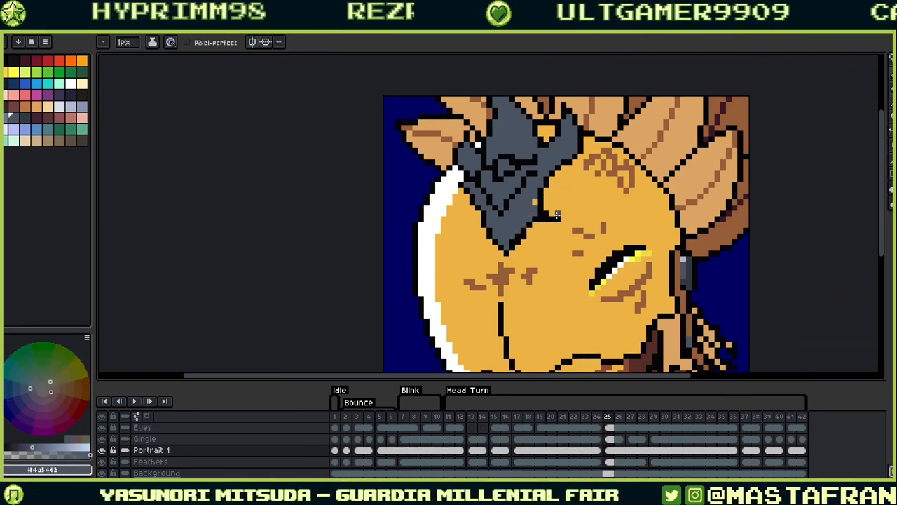
left_click(551, 220, "alt")
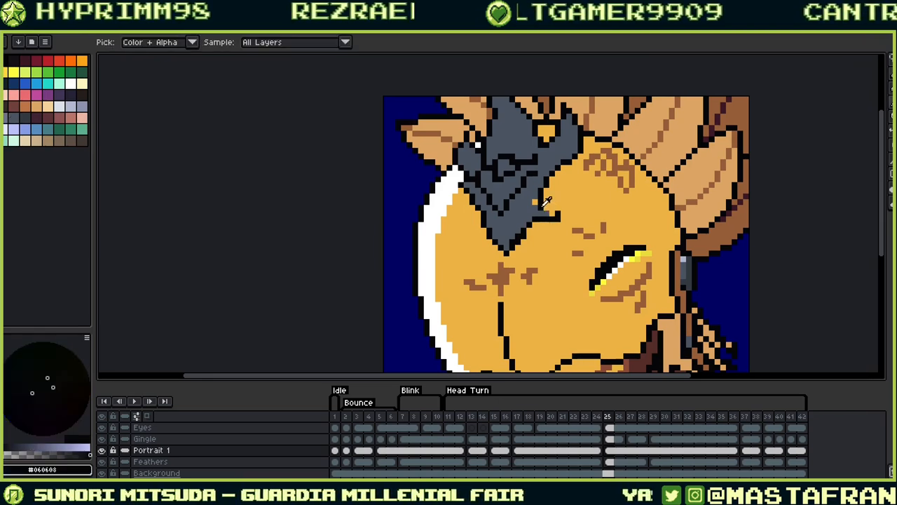
left_click(538, 203, "alt")
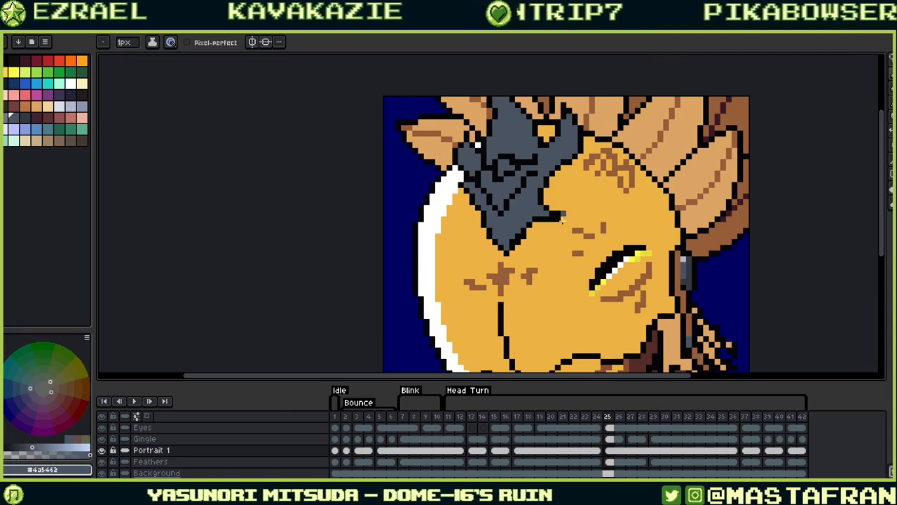
left_click(558, 223, "alt")
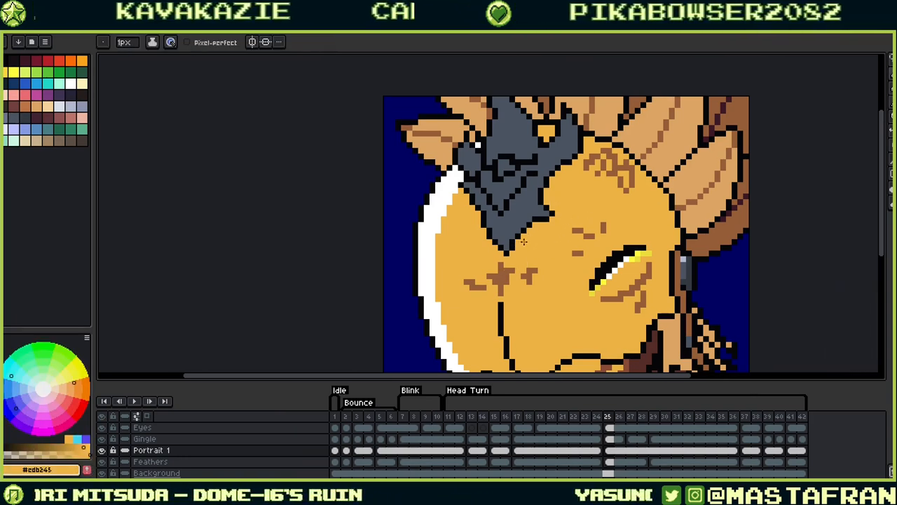
Flip between frames 24 and 25, and step back to frame 16 to examine the crest across the head turn
key("alt")
key("Left")
key("Right")
key("Left")
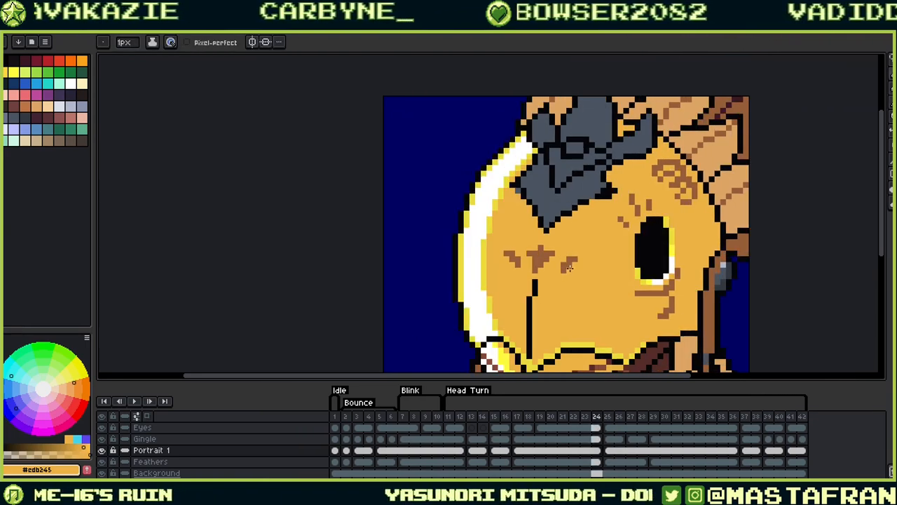
key("Left")
key("Left")
key("Left")
key("Left")
key("Left")
key("Left")
key("Left")
key("Left")
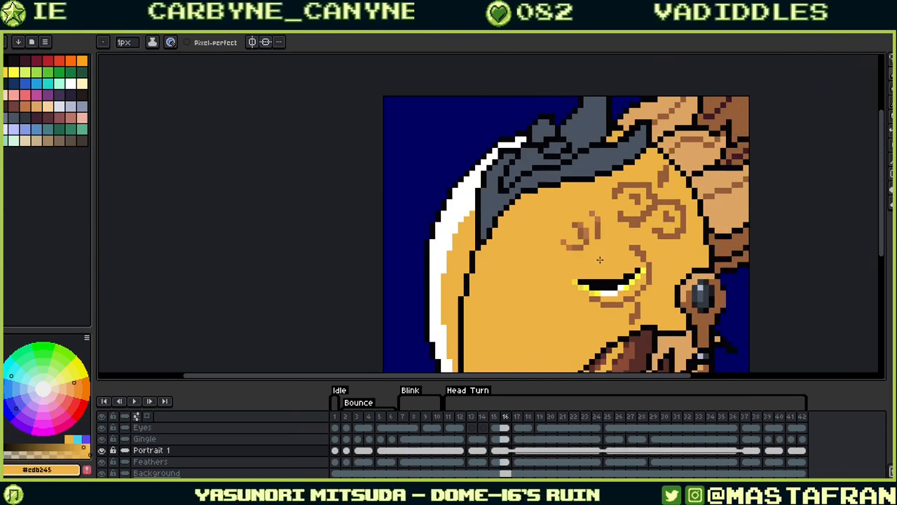
On frame 16, draw a lower #060608 outline beneath the crest and fill the added strip with grey #4a5462
left_click(577, 169, "alt")
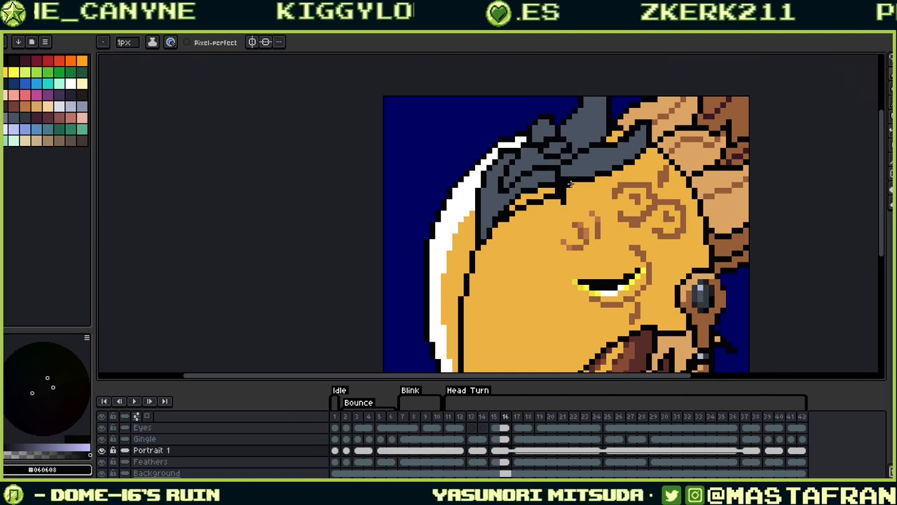
left_click(561, 179, "alt")
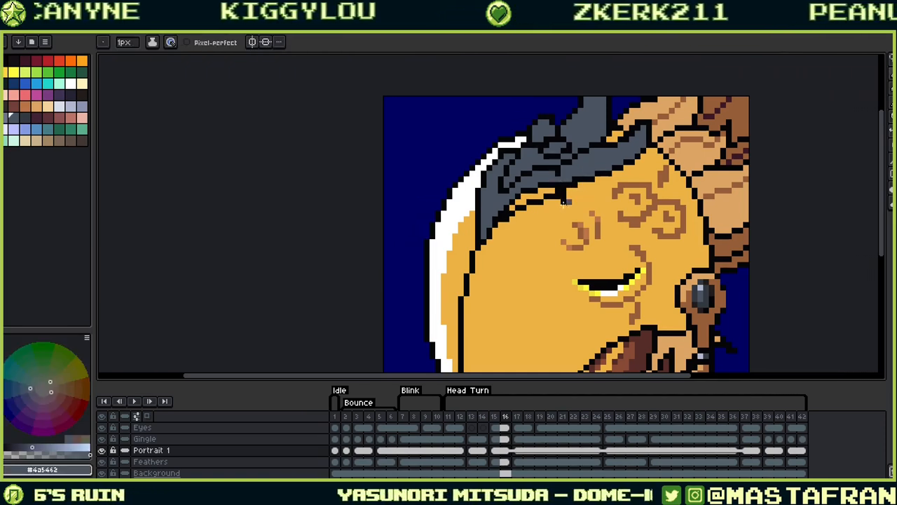
left_click_drag(511, 207, 528, 200)
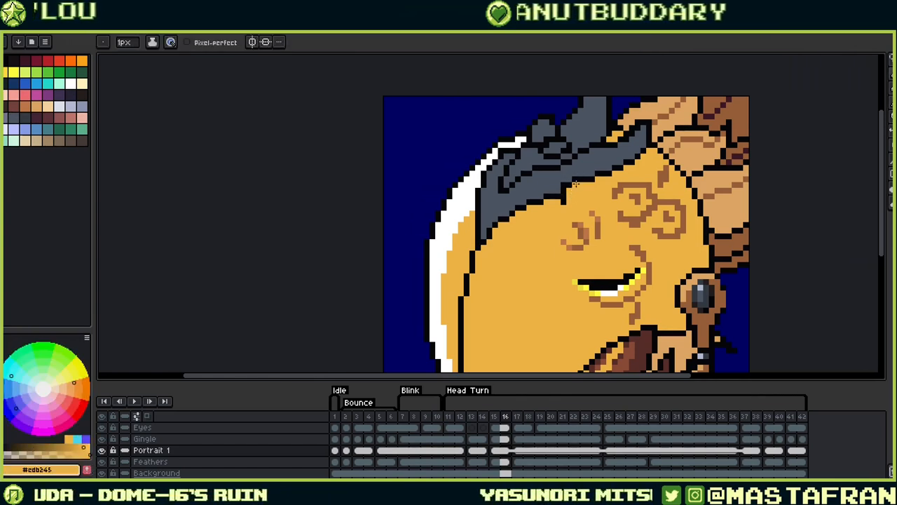
Reshape the small spike on the crest's lower edge on frame 16 with a #060608 outline, #4a5462 fill and orange cleanup
left_click(568, 175, "alt")
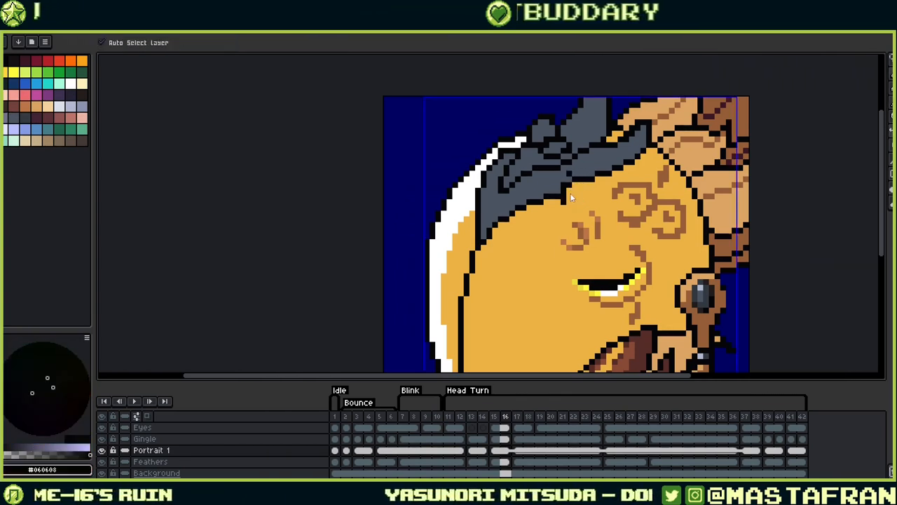
left_click(604, 175, "alt")
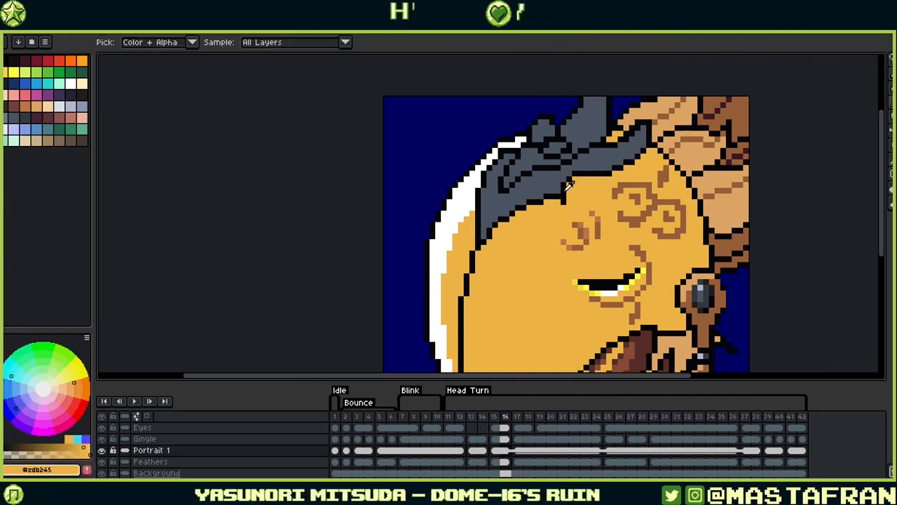
left_click(572, 202, "alt")
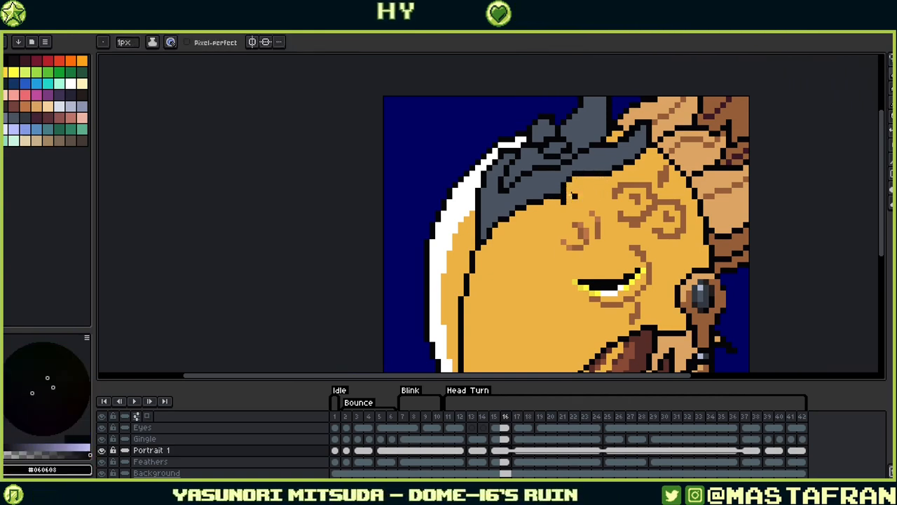
left_click(567, 199, "alt")
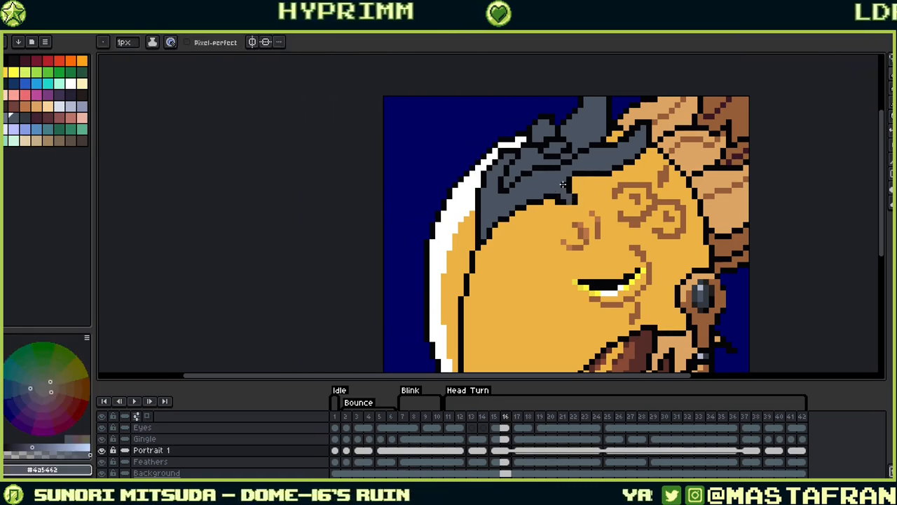
left_click(572, 203, "alt")
left_click(571, 202)
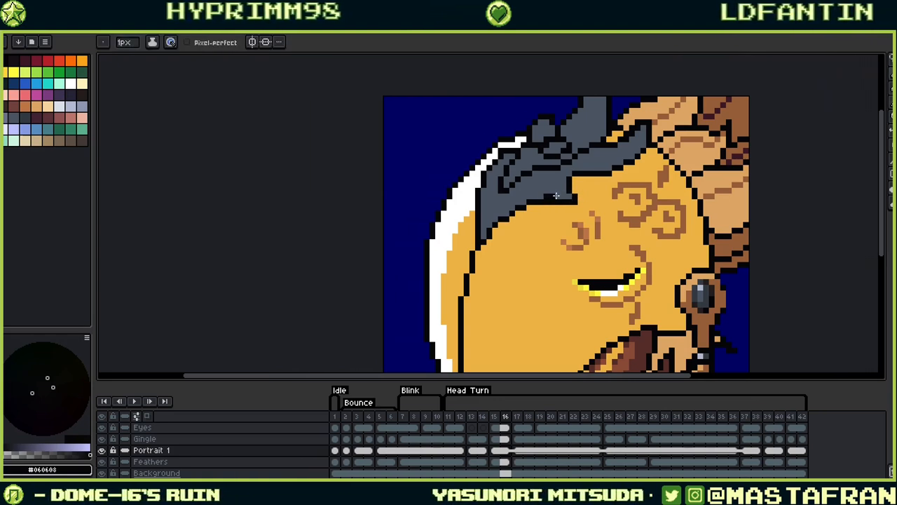
left_click(560, 195, "alt")
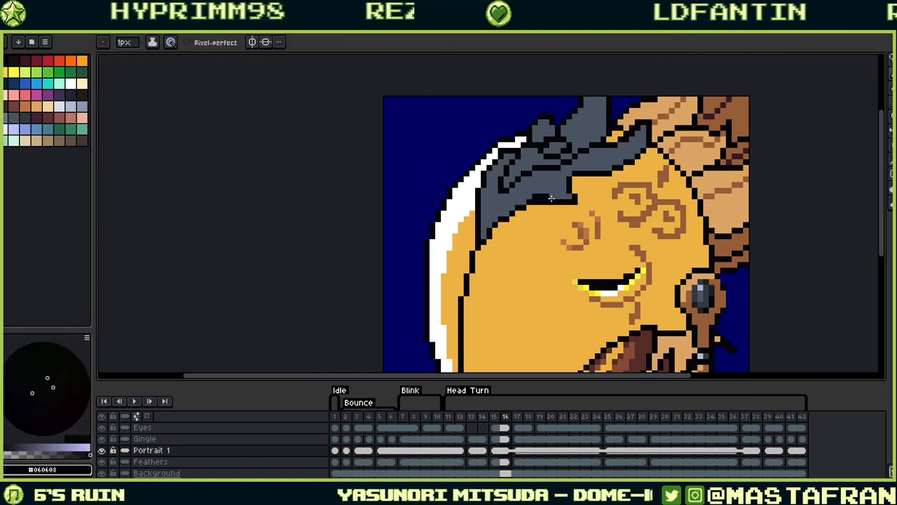
left_click(563, 204, "alt")
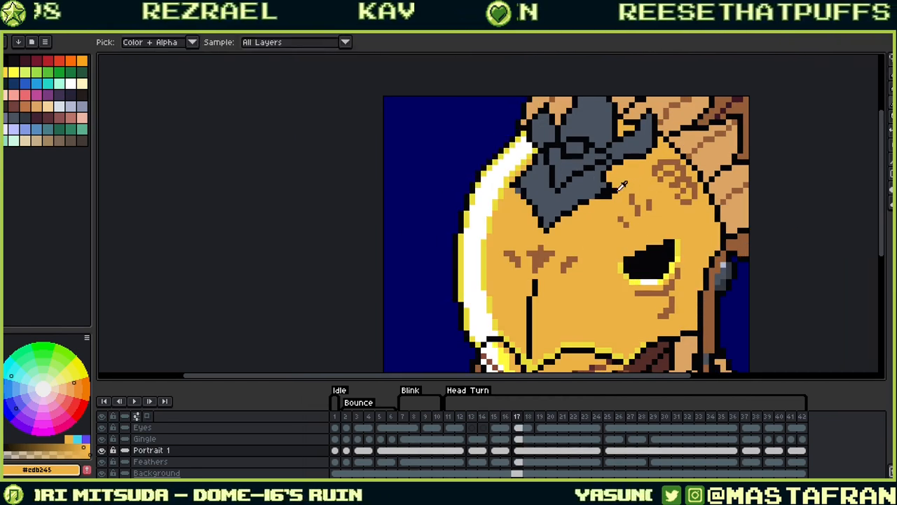
On frame 17, refine the spike on the crest's right edge with grey #4a5462 and a #060608 outline along its underside
left_click(606, 189, "alt")
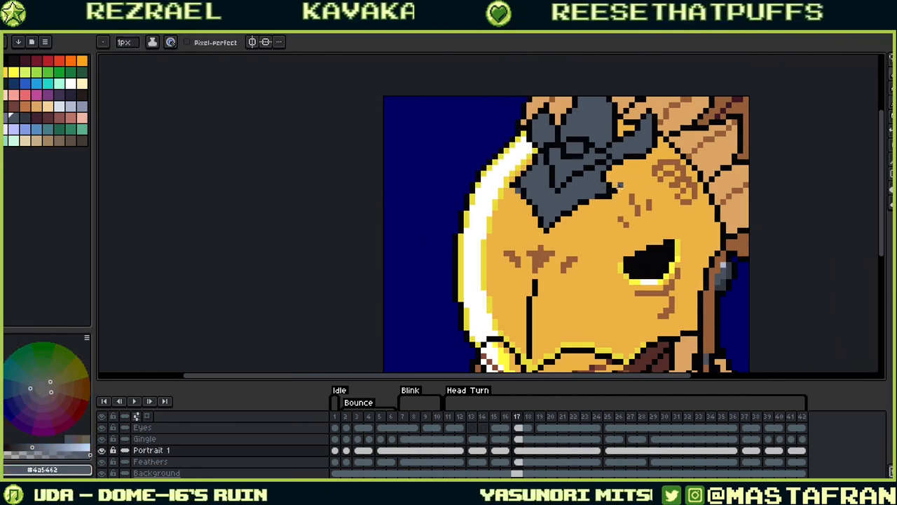
left_click(620, 185, "alt")
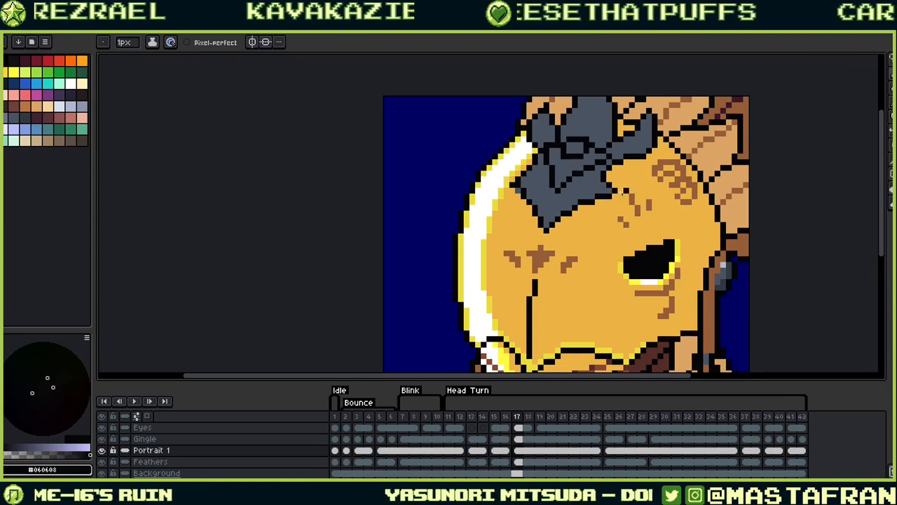
left_click(581, 202, "alt")
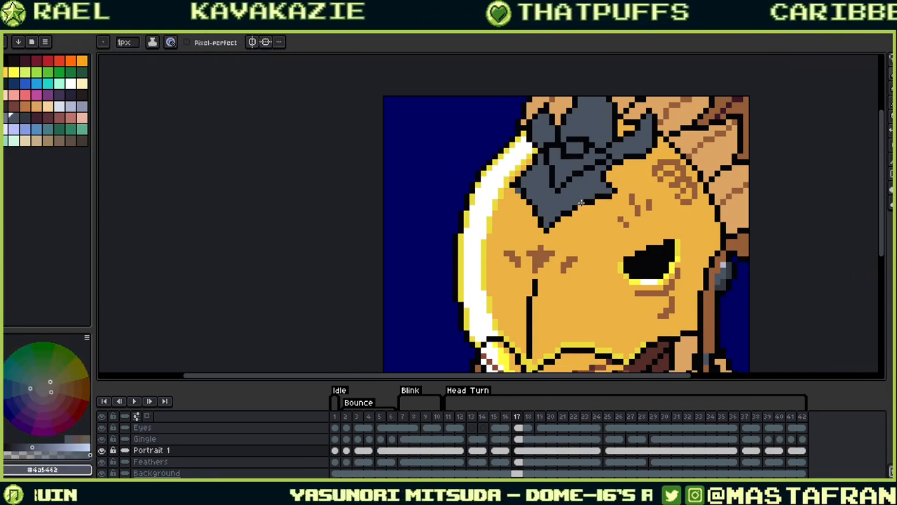
left_click(581, 204, "alt")
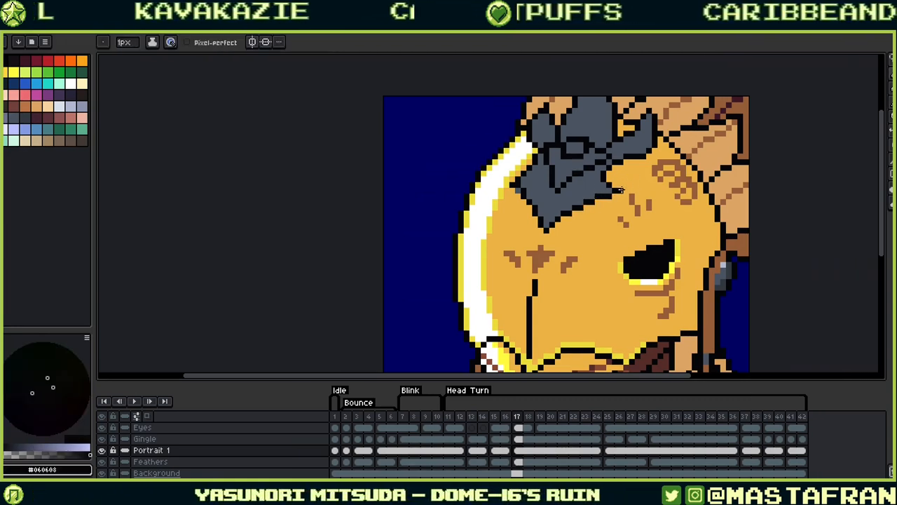
Compare the crest across the head turn and outline a spike in #060608 on its left edge on frame 25
key("Right")
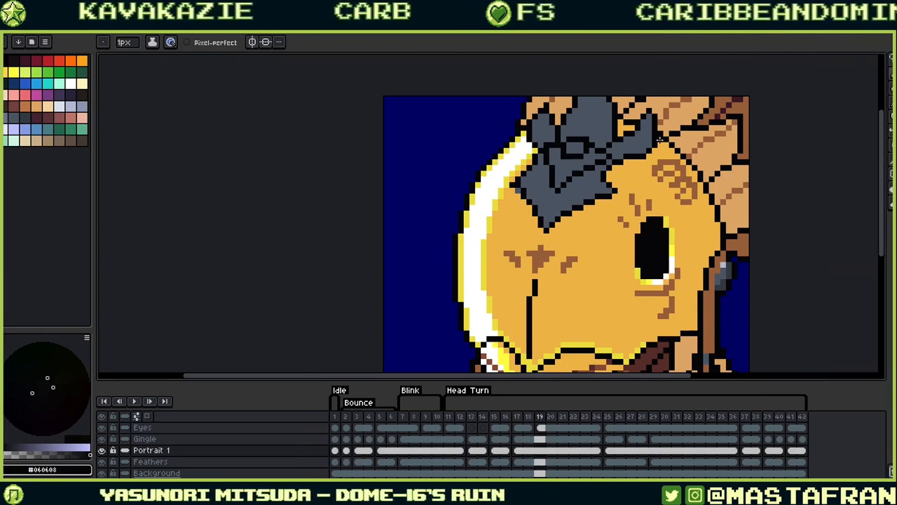
key("Right")
key("Right")
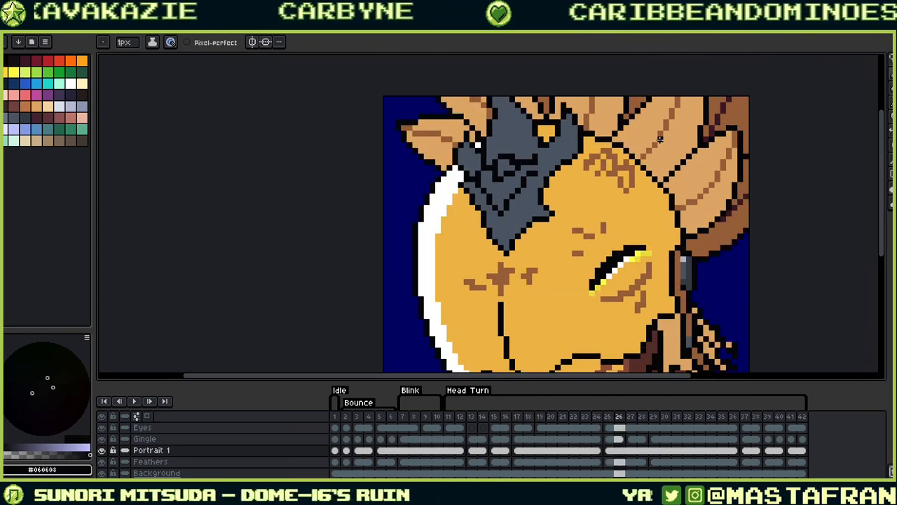
key("Left")
key("Left")
key("Right")
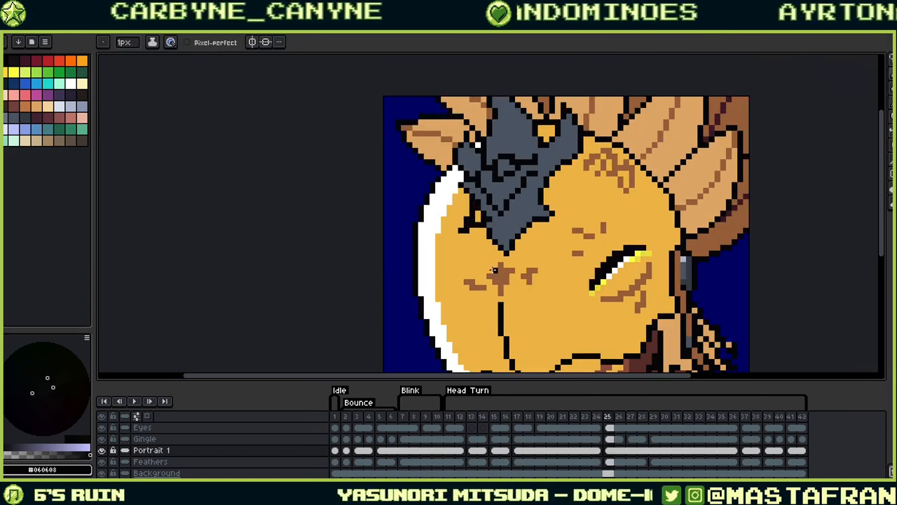
Fill the left spike on frame 25 with grey #4a5462 and clean up its upper outline with orange
left_click(471, 198, "alt")
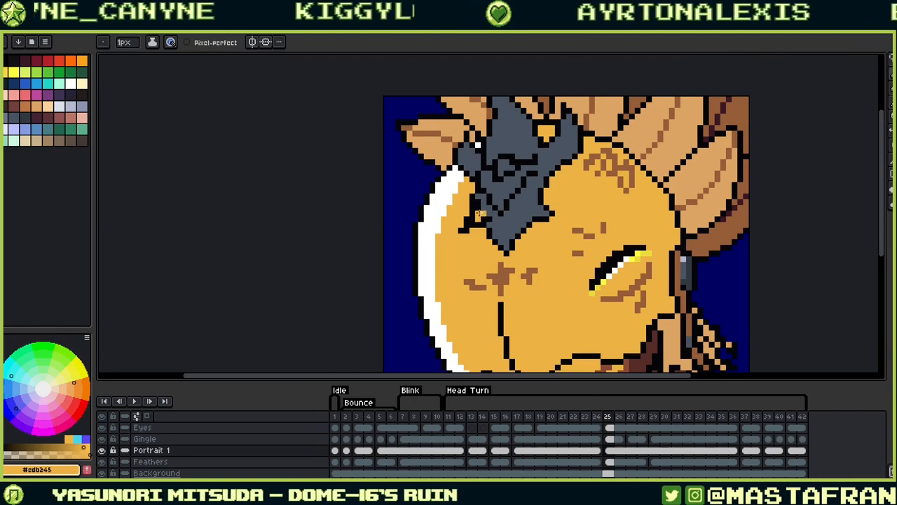
left_click(487, 216, "alt")
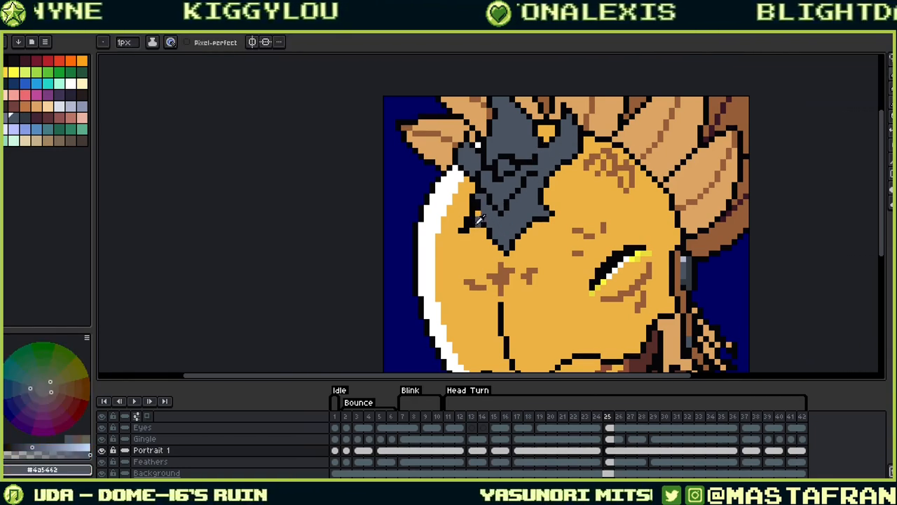
left_click(478, 206, "alt")
left_click_drag(473, 200, 478, 214)
left_click(468, 211, "alt")
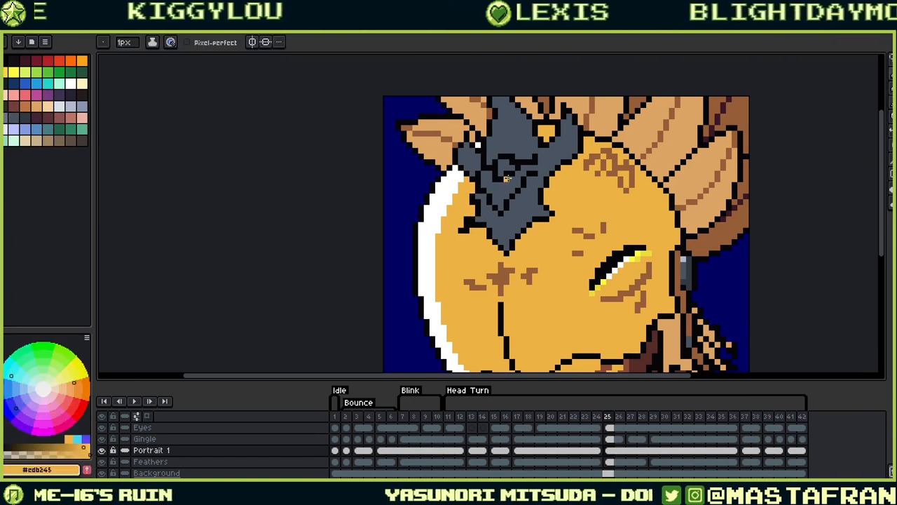
left_click(490, 215, "alt")
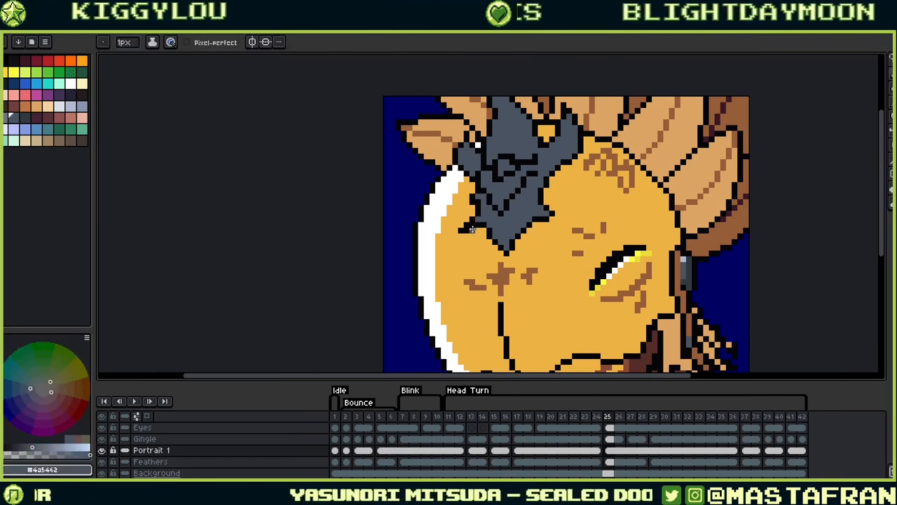
Refine the left spike's lower #060608 outline on frame 25 and shorten its black tip with orange
left_click(483, 225, "alt")
left_click_drag(476, 229, 461, 236)
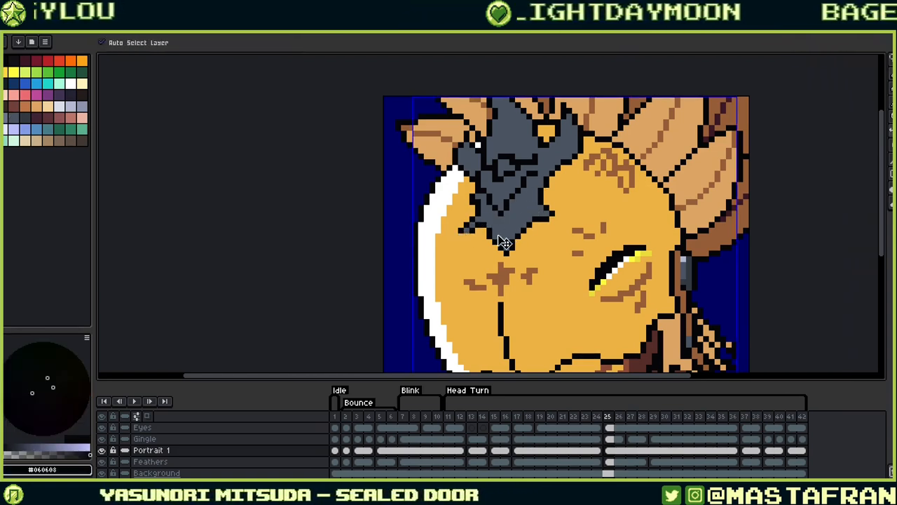
key("alt")
left_click(473, 235)
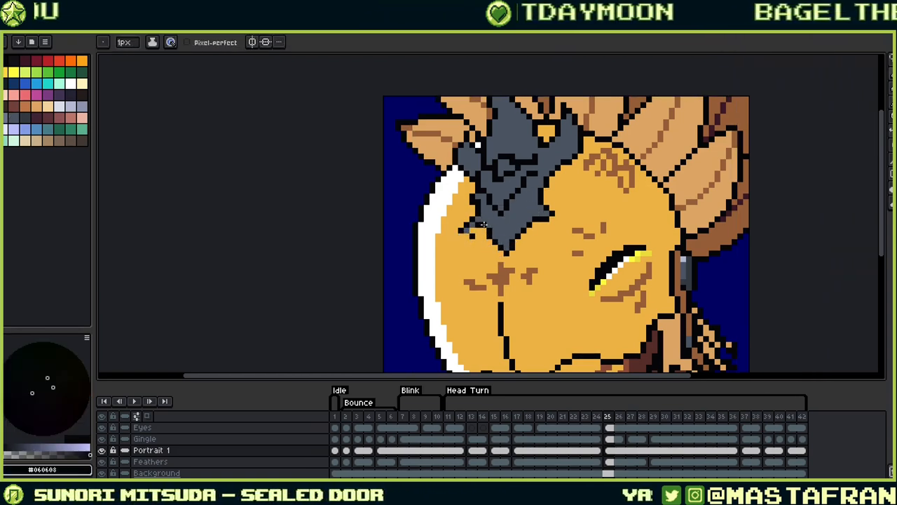
left_click(466, 235, "alt")
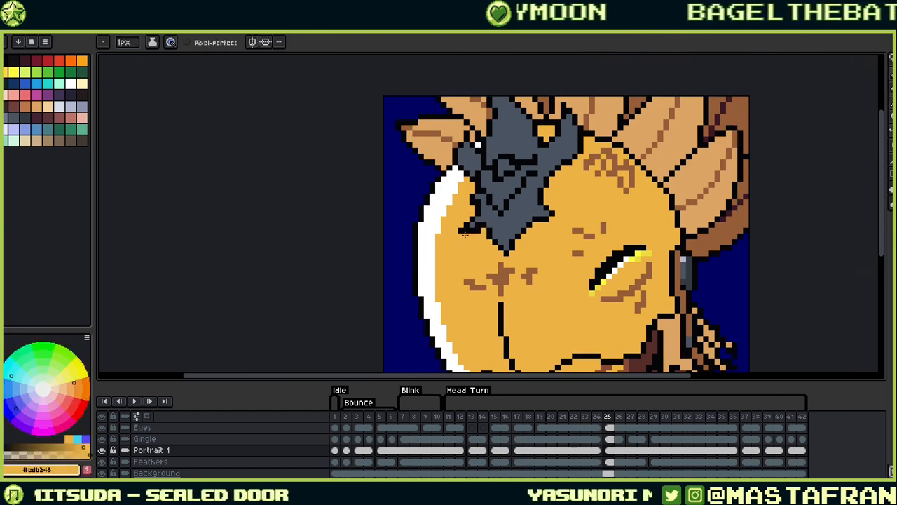
left_click(494, 213, "alt")
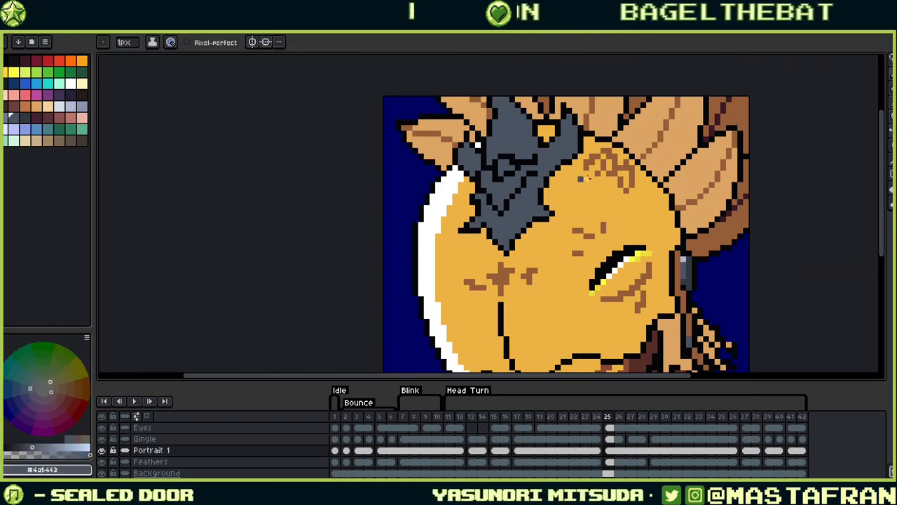
left_click(489, 250, "alt")
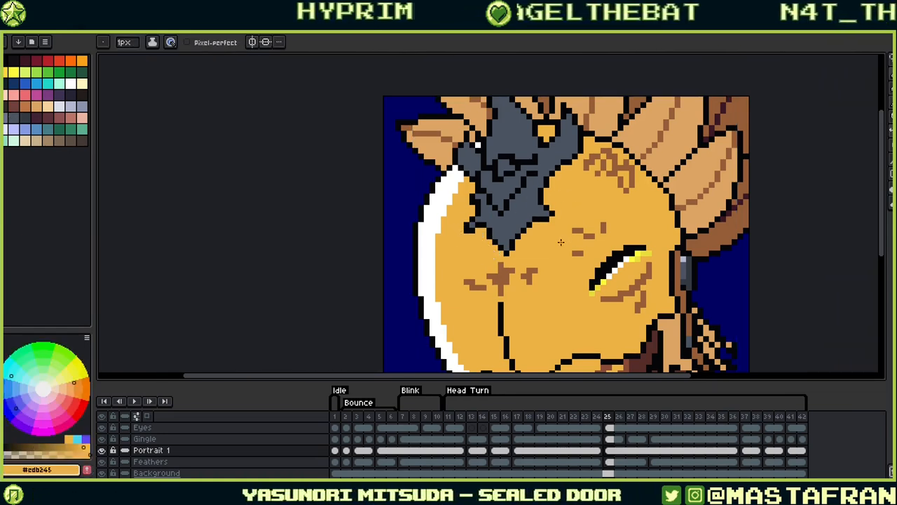
Smooth the notch between the left spike and the crest's downward point on frame 25 with #060608 and grey #4a5462
left_click(498, 220, "alt")
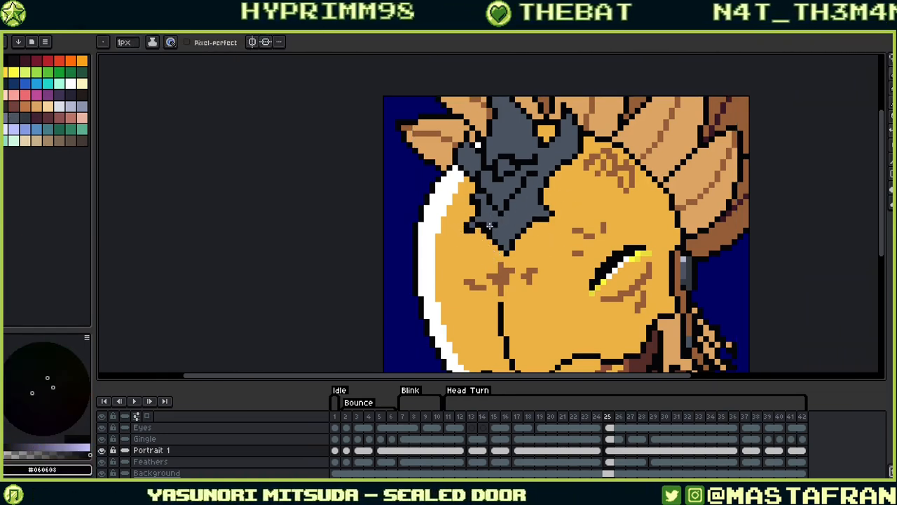
left_click(501, 224, "alt")
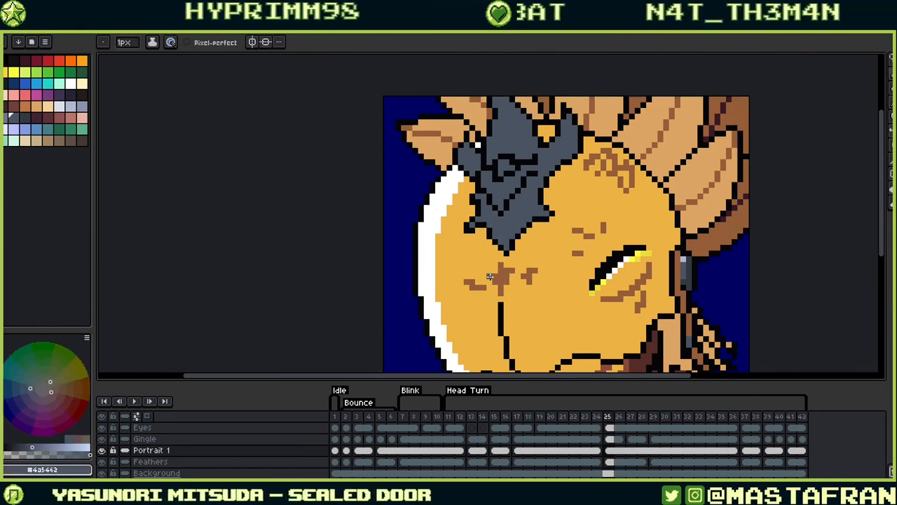
left_click(490, 223, "alt")
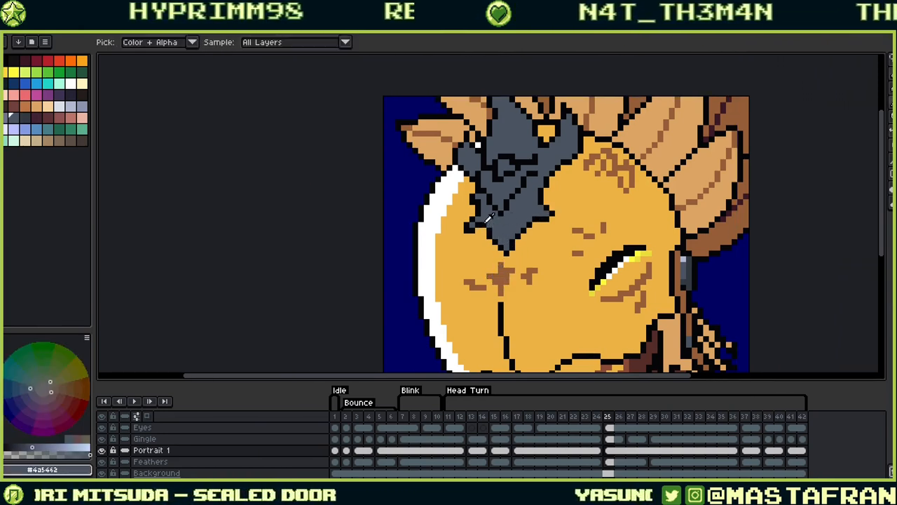
left_click(493, 225, "alt")
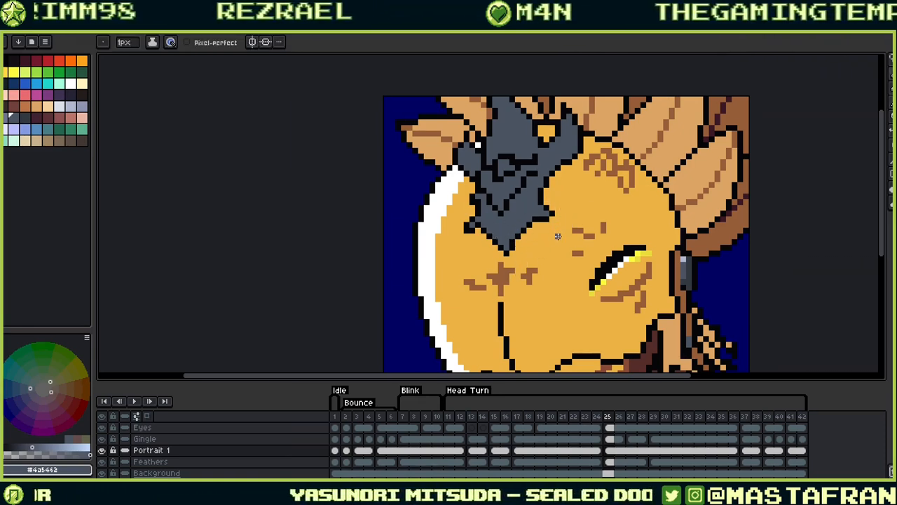
Trim the black bump above the left spike with orange, and widen the spike with a #060608 outline and #4a5462 fill
key("alt")
left_click(471, 207, "alt")
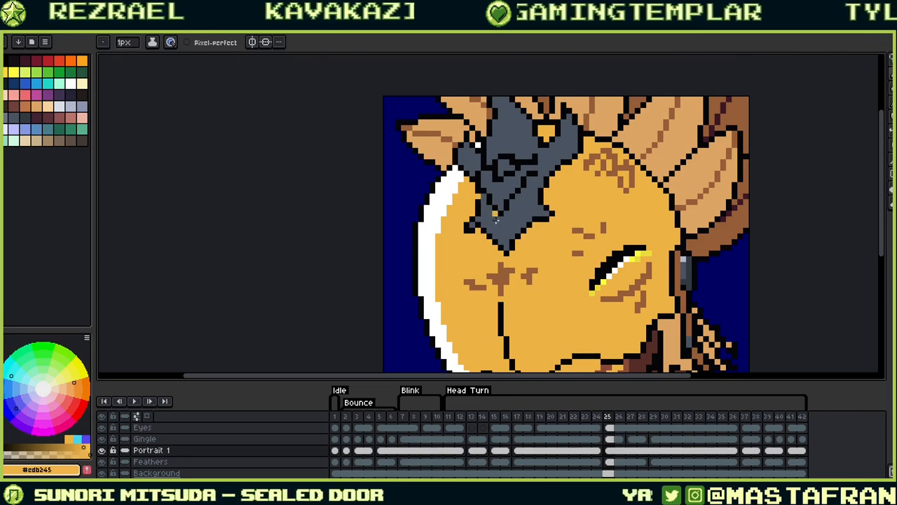
left_click(473, 212, "alt")
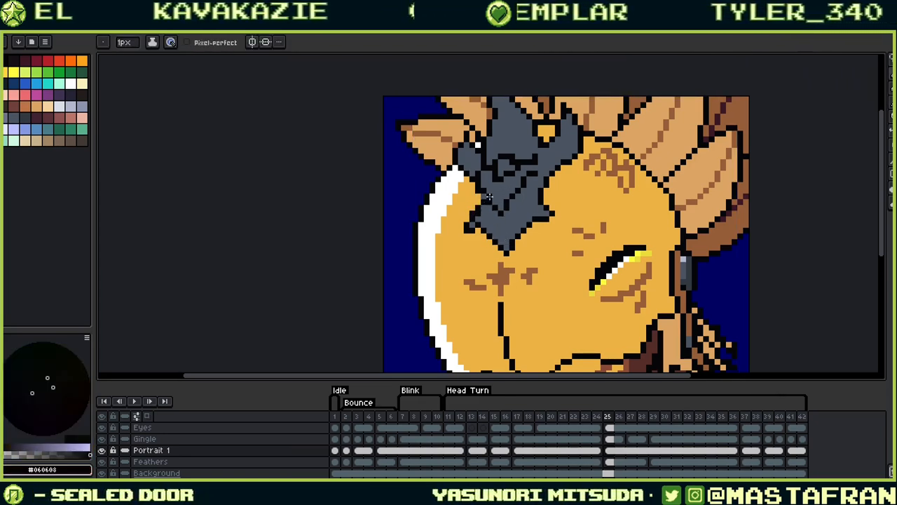
left_click(478, 194, "alt")
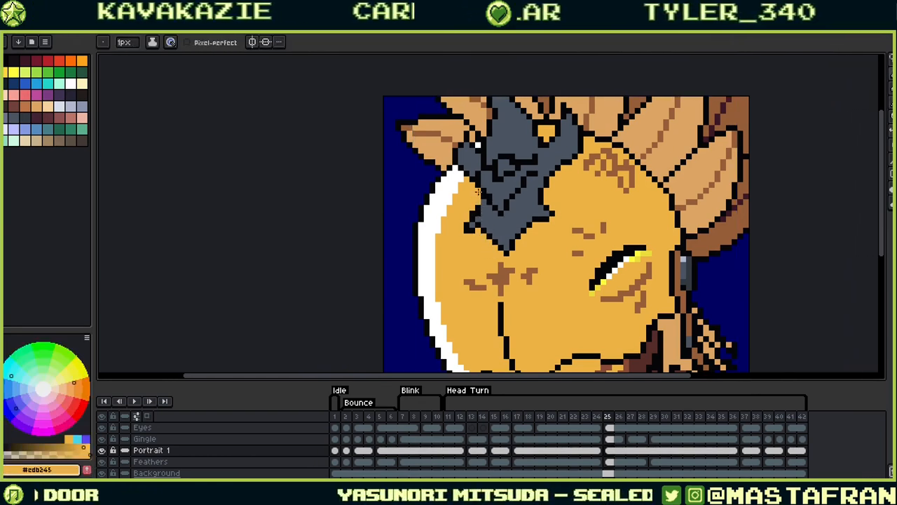
left_click(500, 210, "alt")
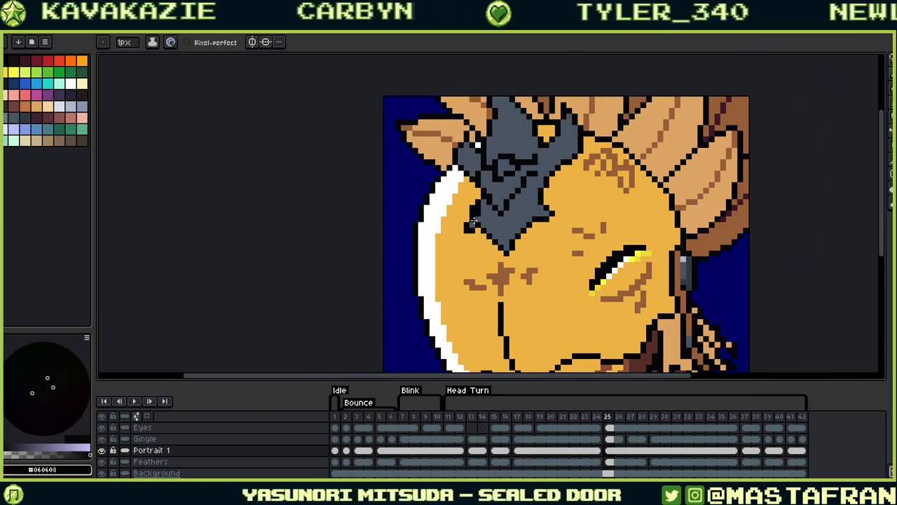
left_click(491, 215, "alt")
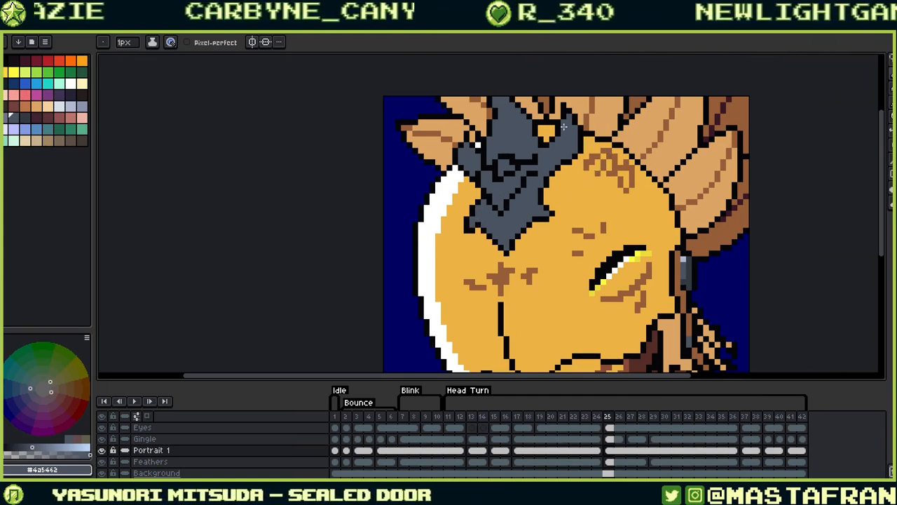
Save the sprite and play back the animation to review the head turn at a smaller zoom
key("v")
key("ctrl+s")
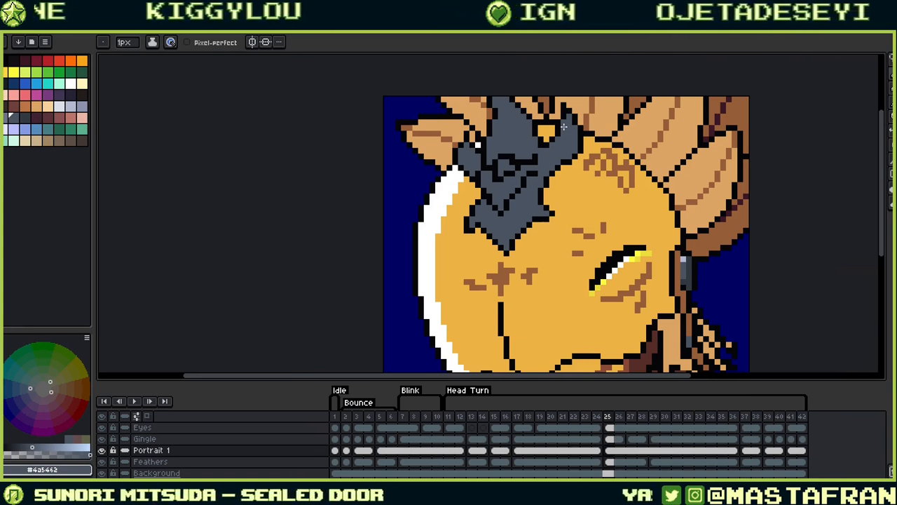
left_click(139, 402)
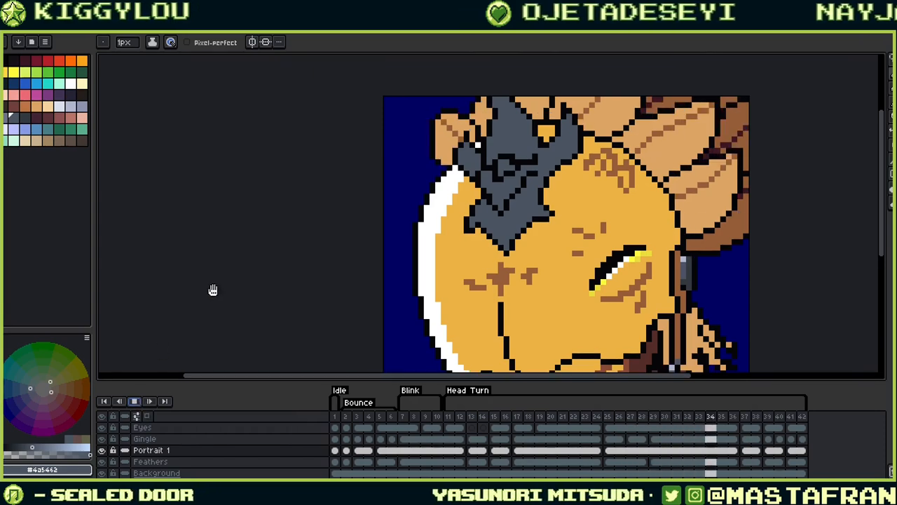
scroll(253, 264, "down", 1)
left_click_drag(255, 254, 166, 189)
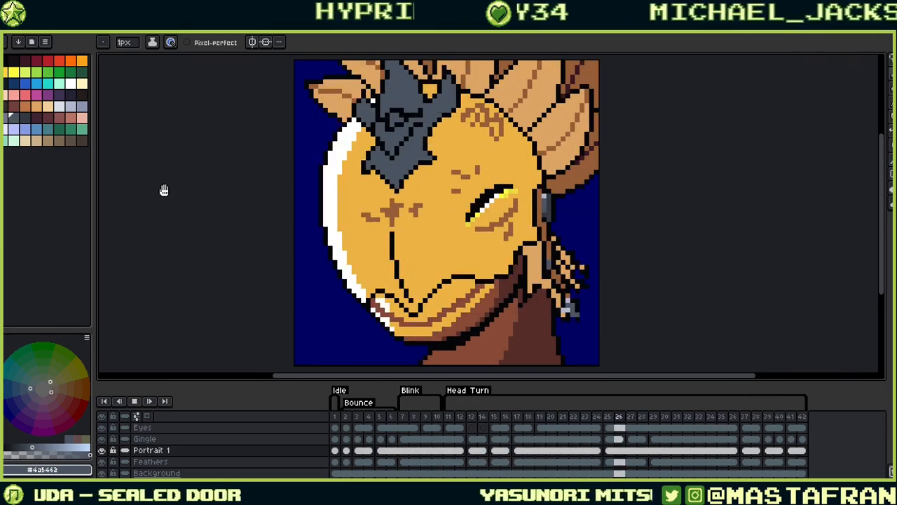
scroll(337, 171, "down", 2)
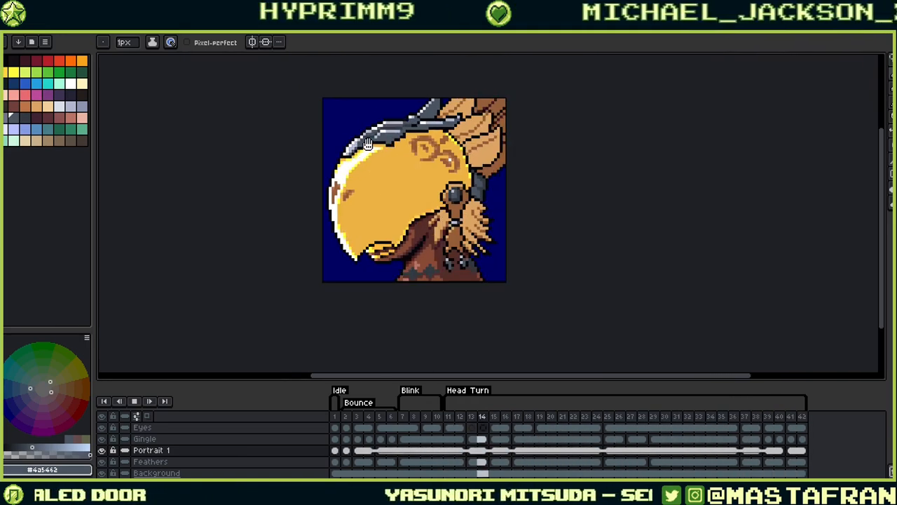
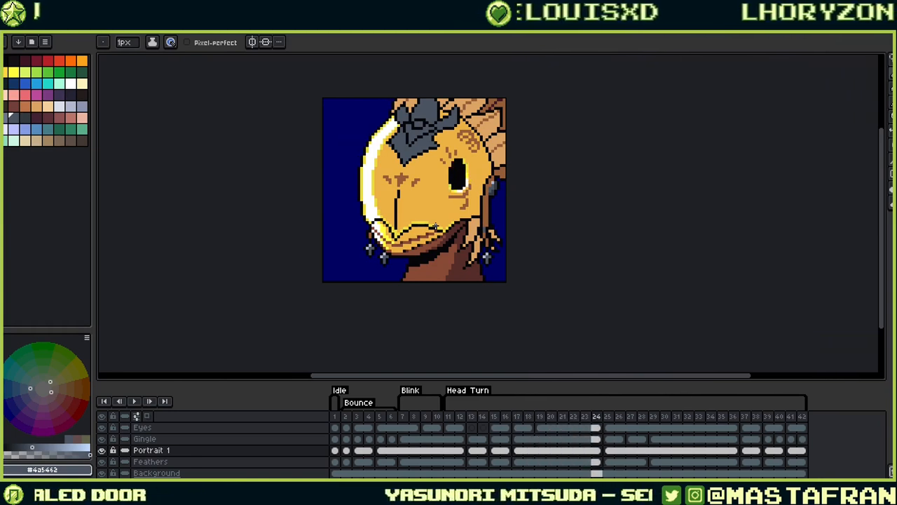
left_click(596, 428)
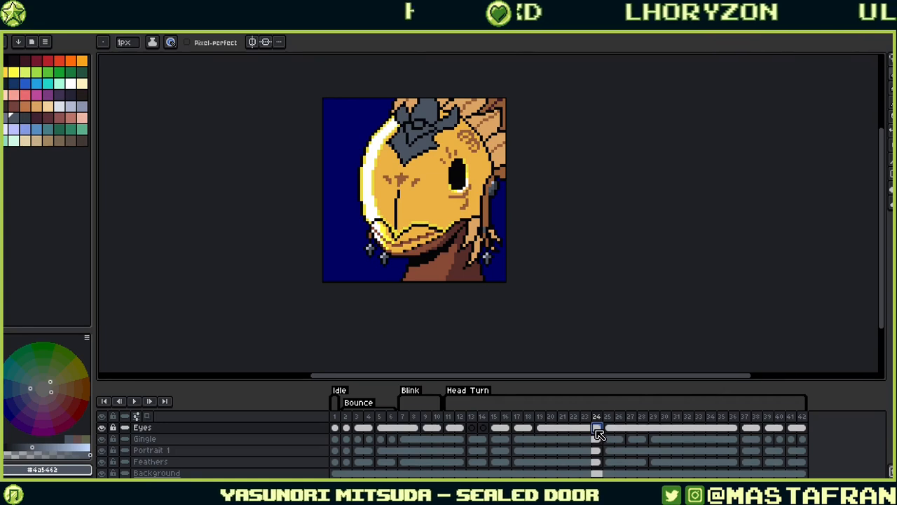
left_click(527, 428)
left_click(509, 428)
left_click(522, 427)
left_click(540, 427)
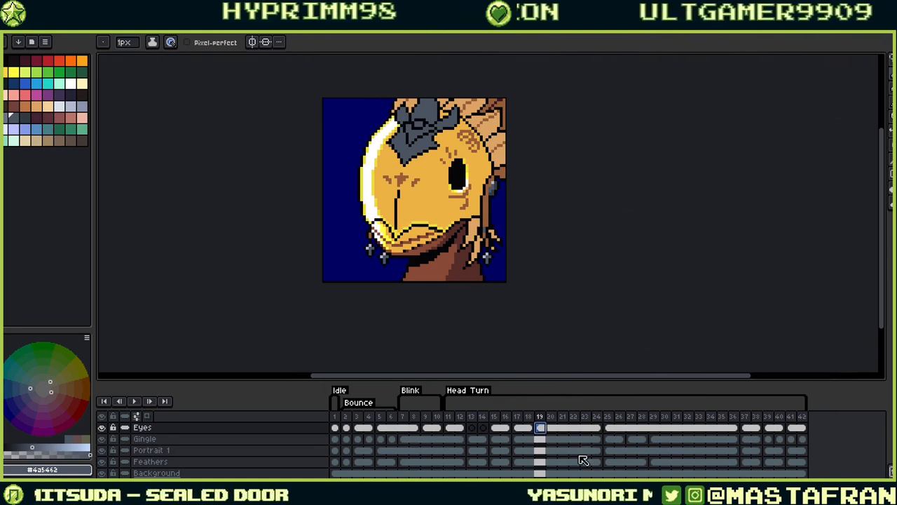
left_click(544, 440)
left_click_drag(547, 444, 546, 473)
key("ctrl+t")
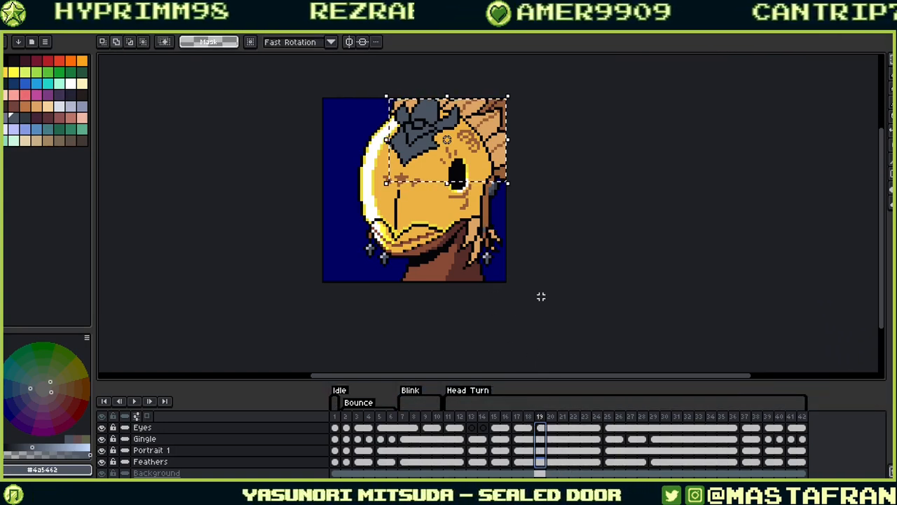
left_click(569, 337)
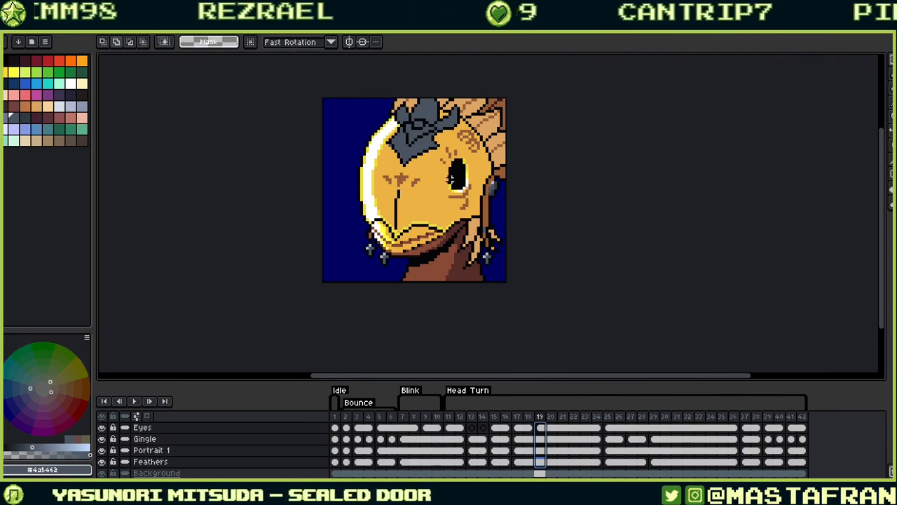
Flip back and forth between the opening Head Turn frames to compare the eye and beak poses
scroll(429, 212, "up", 2)
key("Left")
key("Left")
key("Right")
key("Left")
key("Right")
key("Left")
key("Right")
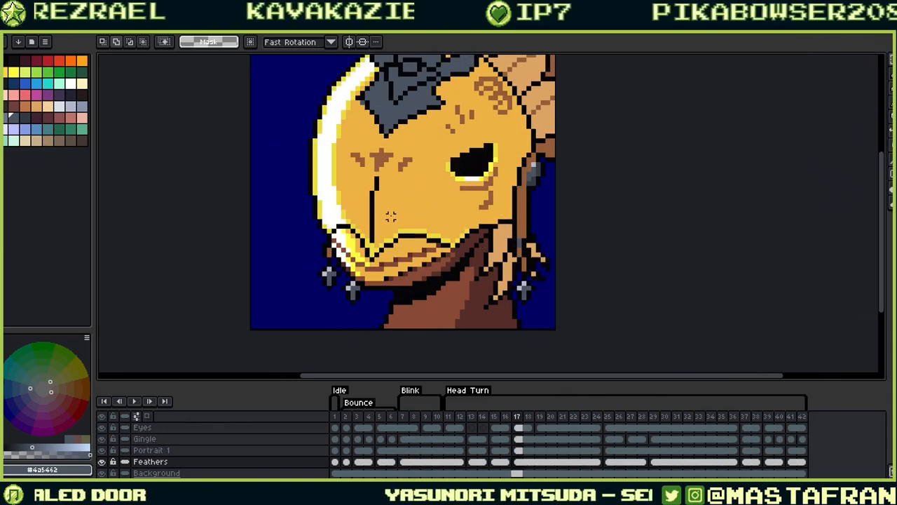
key("Left")
key("Right")
key("Left")
key("Right")
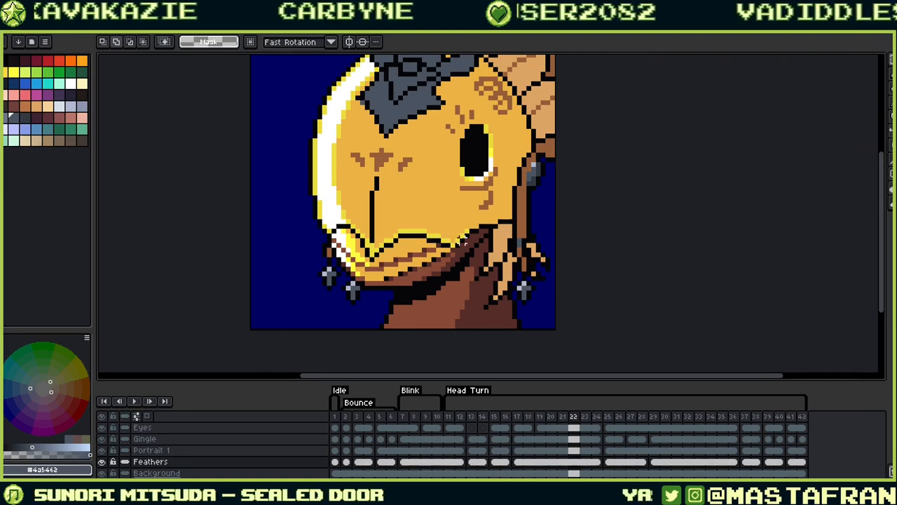
Step through the remaining Head Turn frames up to frame 41 and back to compare how the beak changes
key("Right")
key("Right")
key("Right")
key("Right")
key("Right")
key("Right")
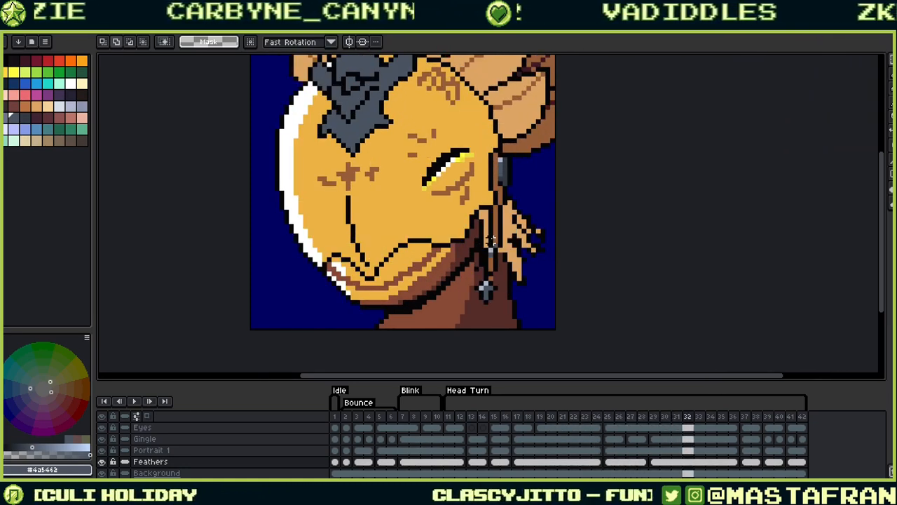
key("Right")
key("Right")
key("Right")
key("Right")
key("Right")
key("Right")
key("Right")
key("Right")
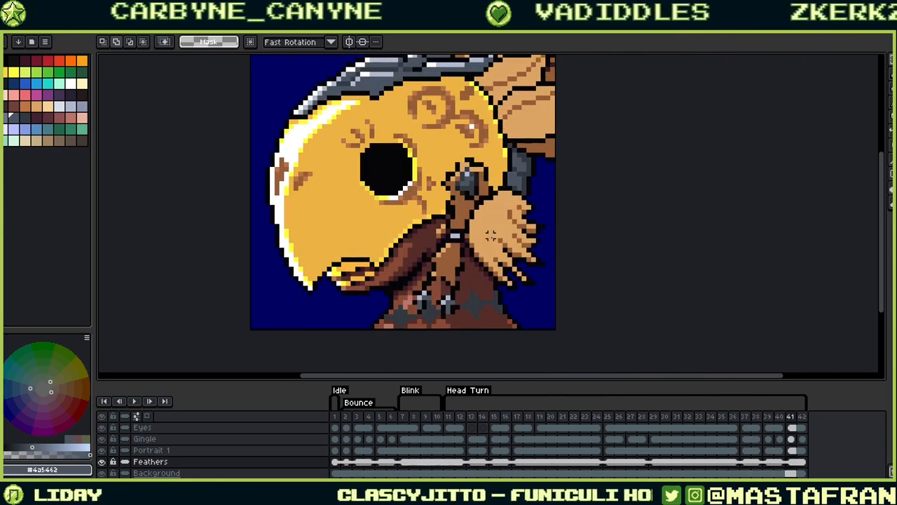
key("Left")
key("Left")
key("Left")
key("Left")
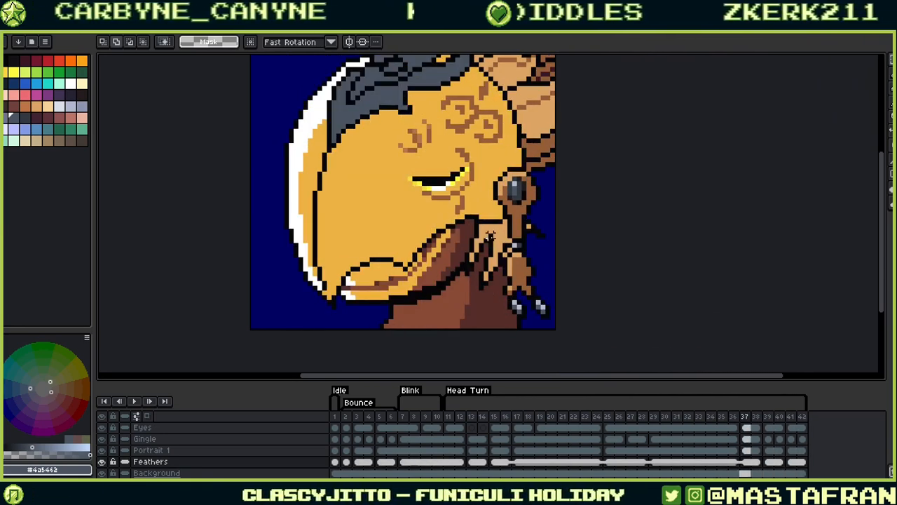
key("Left")
key("Left")
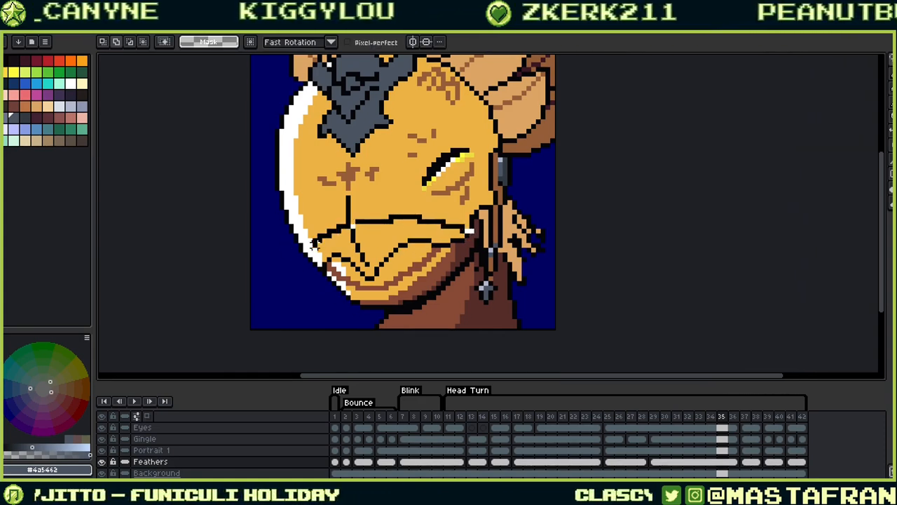
Select the lower beak on Portrait 1 at frame 34 and move it down to position 13, 44
left_click_drag(441, 249, 445, 254)
key("Return")
key("ctrl+d")
left_click(710, 451)
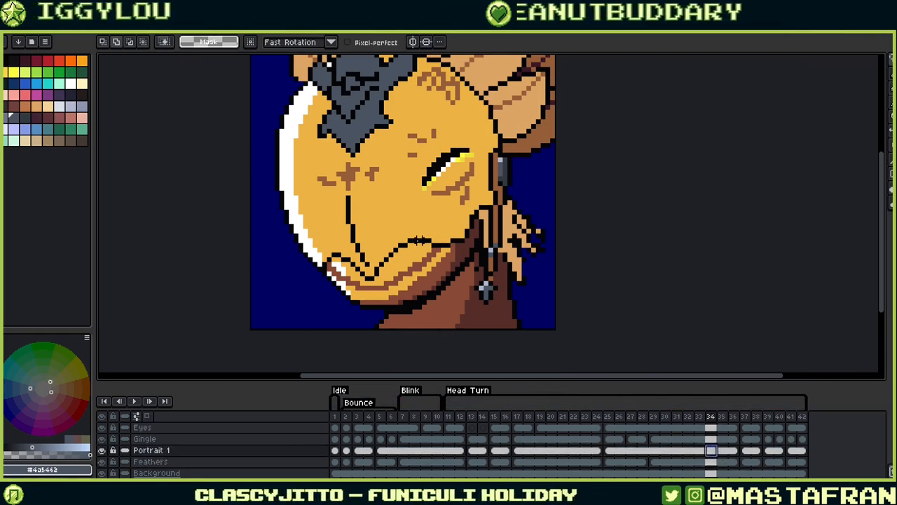
mouse_move(475, 218)
left_mouse_down()
mouse_move(422, 216)
mouse_move(319, 244)
mouse_move(336, 270)
mouse_move(429, 262)
mouse_move(477, 229)
mouse_move(457, 240)
mouse_move(470, 251)
left_mouse_up()
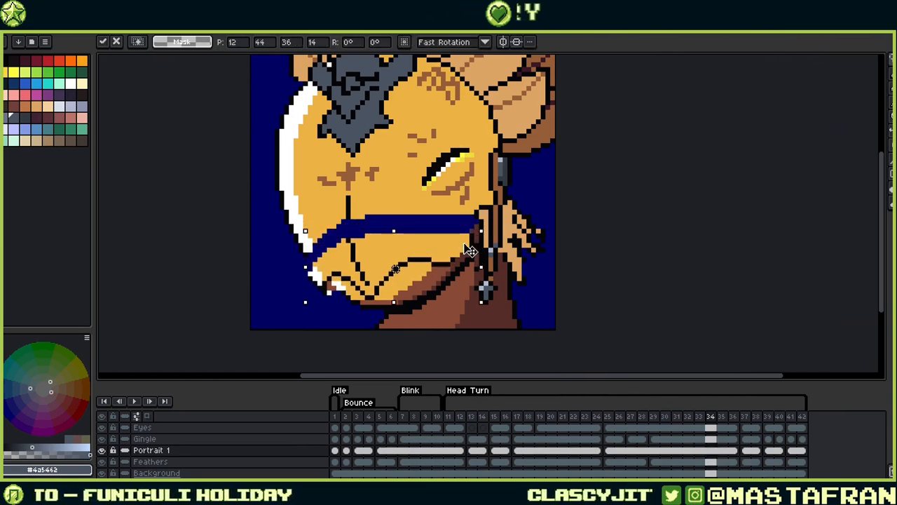
left_click_drag(421, 263, 424, 270)
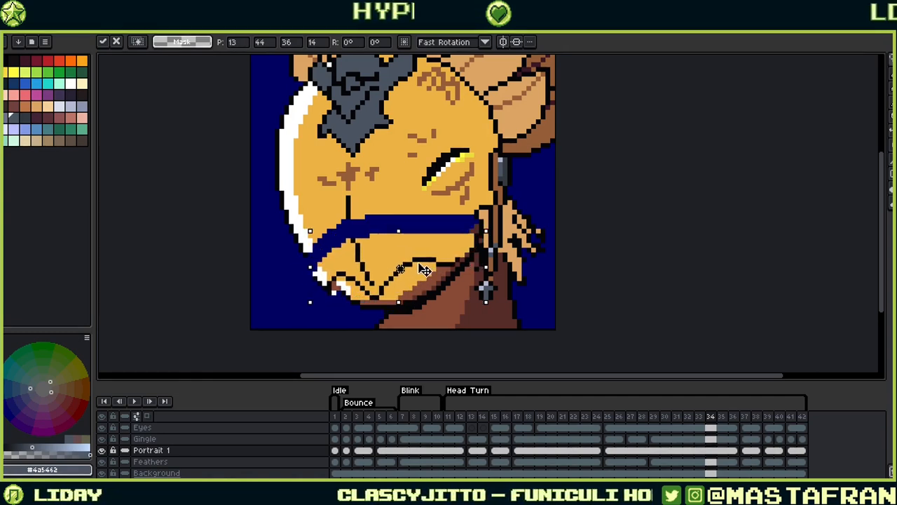
key("b")
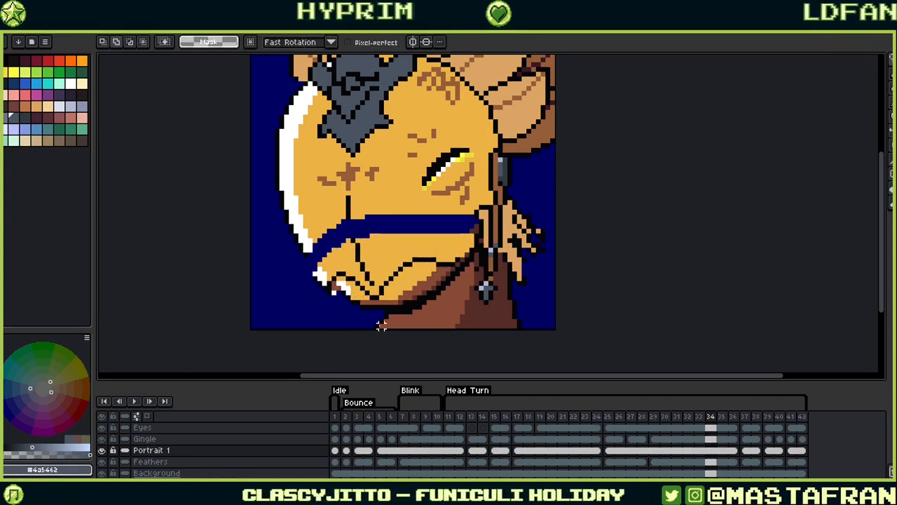
Reconnect the beak's centre line across the gap on frame 34 with #060608 and fill the gap's right part with orange #edb245
key("b")
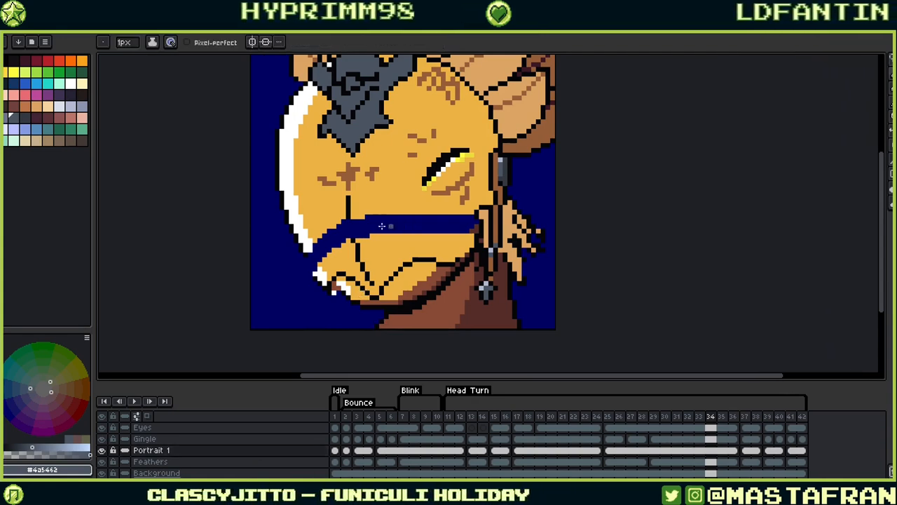
key("ctrl+z")
left_click(357, 248, "alt")
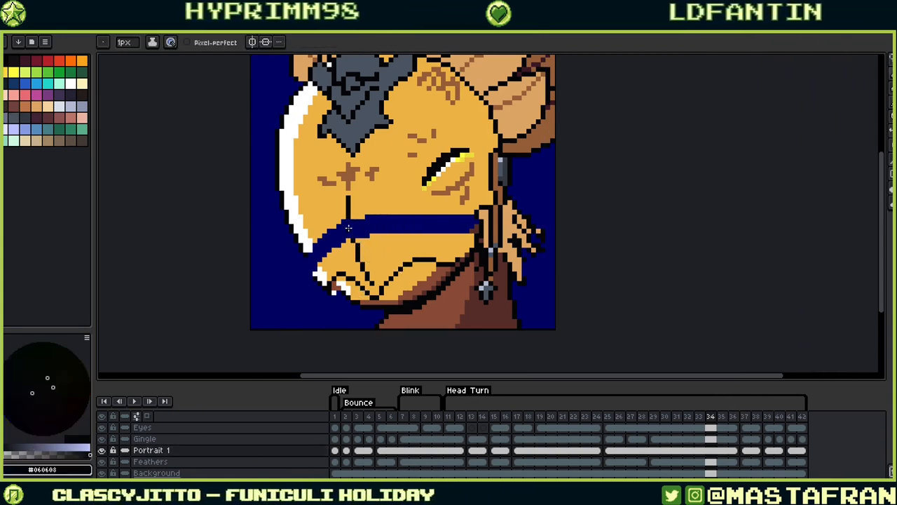
left_click(378, 245, "alt")
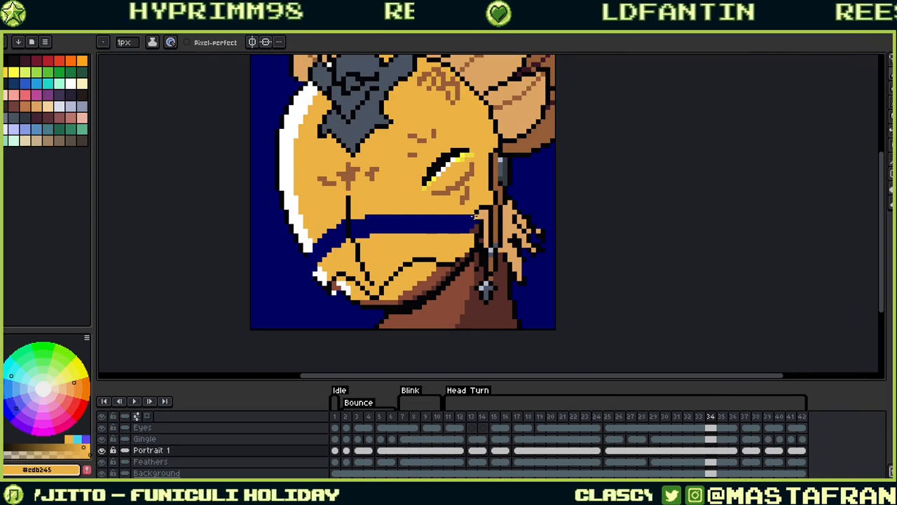
key("g")
left_click(464, 223)
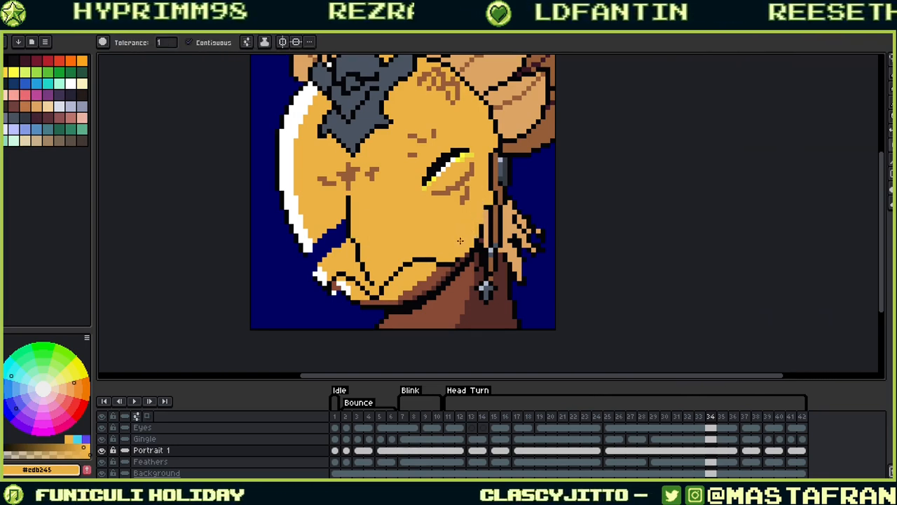
left_click(305, 249, "alt")
left_click(340, 252, "alt")
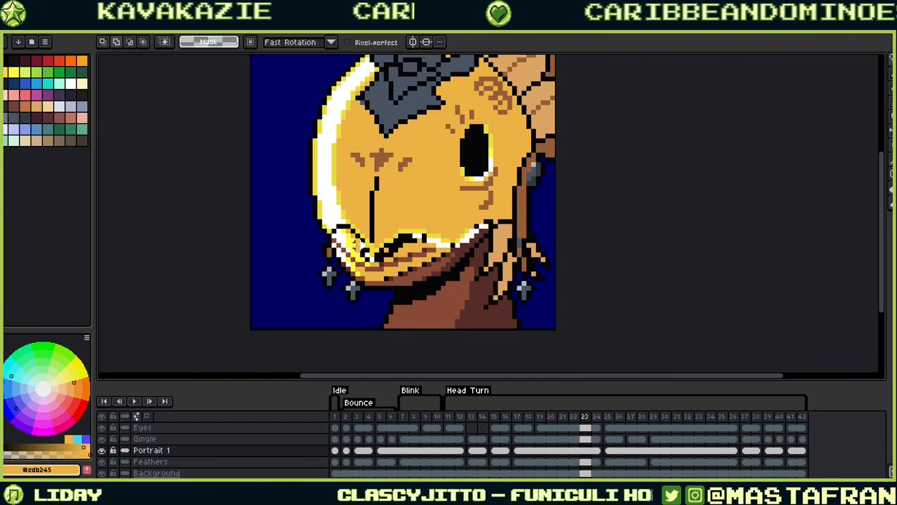
Move the lower beak on frame 23 down to position 10, 36 and shift the brown nose marking slightly left
mouse_move(457, 207)
left_mouse_down()
mouse_move(461, 243)
mouse_move(437, 256)
mouse_move(462, 258)
left_mouse_up()
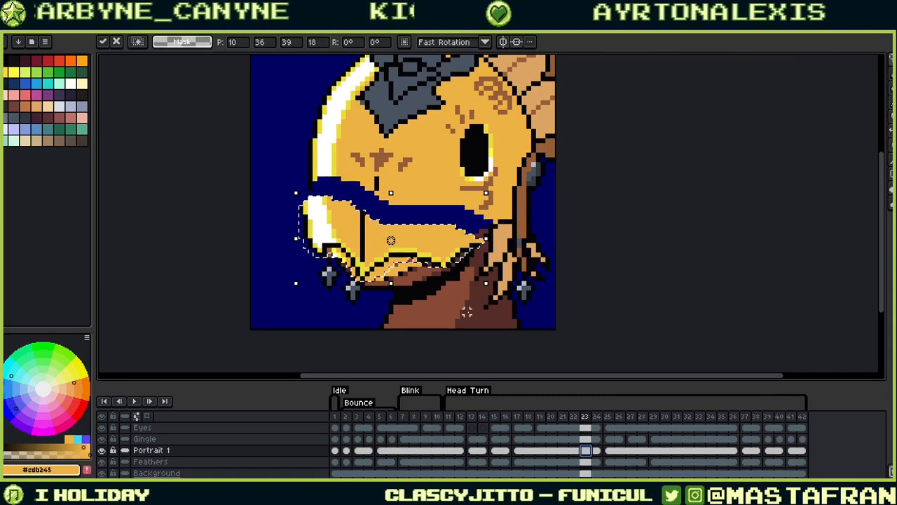
left_click(467, 311)
left_click_drag(416, 147, 415, 146)
mouse_move(393, 178)
left_mouse_down()
mouse_move(379, 184)
mouse_move(491, 262)
left_mouse_up()
left_click(395, 236)
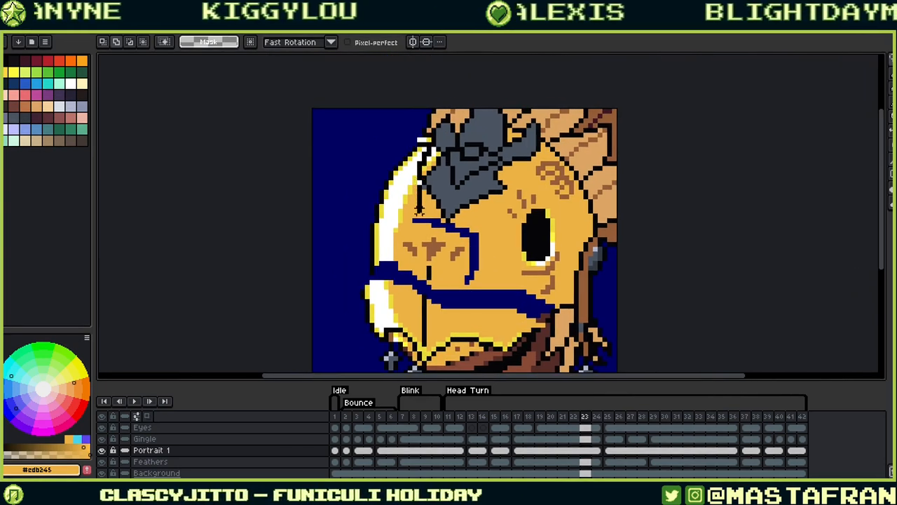
Lasso the left edge of the face on frame 23, including its white highlight, and shift it left about 3 pixels
left_click_drag(401, 276, 429, 143)
left_click_drag(412, 244, 398, 245)
left_click(502, 237)
Go back to frame 17 and paint orange #edb245 over the blue gap beneath the nose marking
key("b")
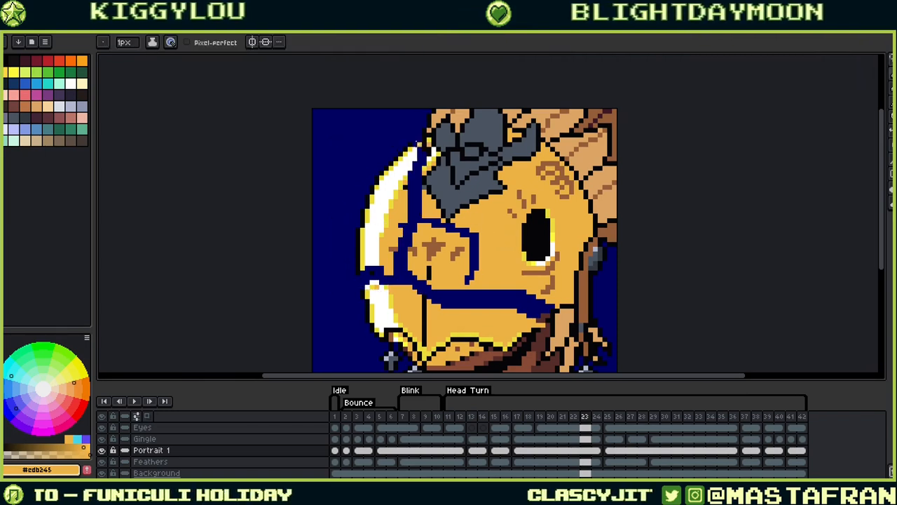
key("Left")
key("Left")
key("Left")
key("Left")
key("Left")
key("Left")
key("Left")
key("Right")
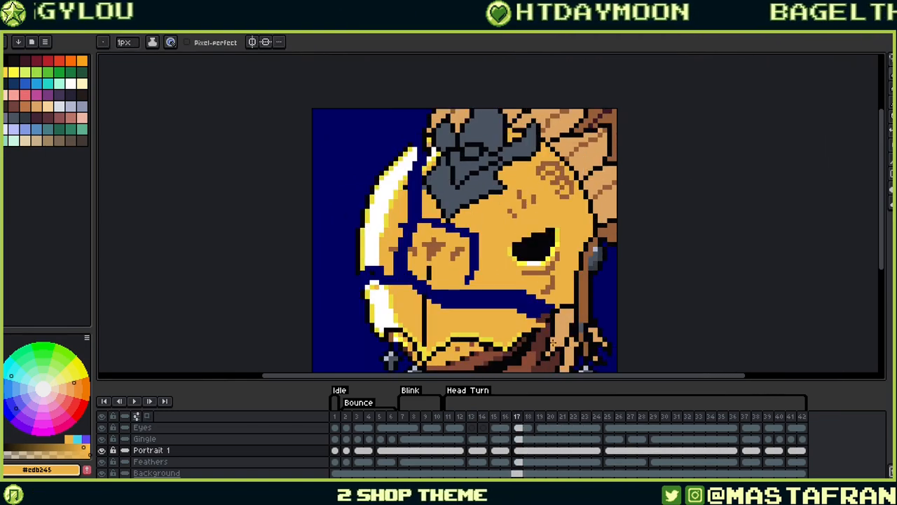
left_click_drag(534, 290, 604, 271)
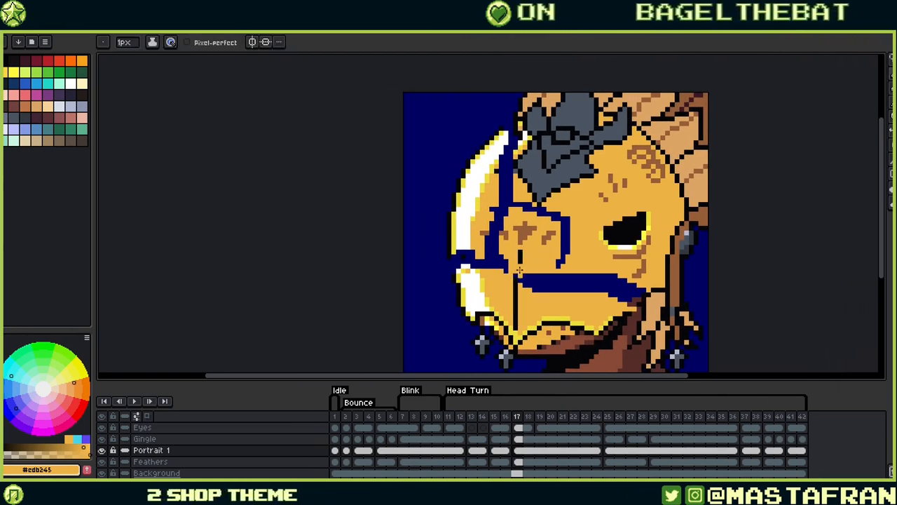
Close the break in the face's left outline on frame 17 with #060608 and extend the yellow #ebdc3b rim beside it
left_click(451, 268, "alt")
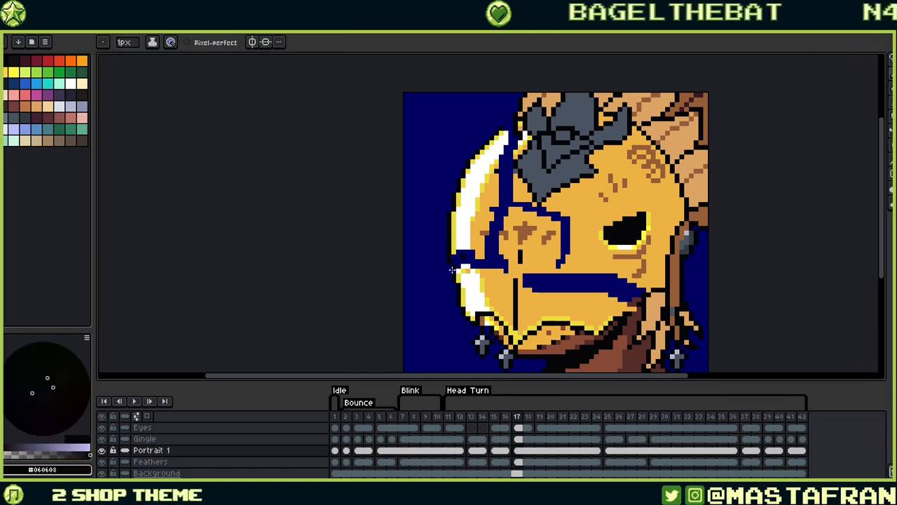
scroll(518, 238, "up", 4)
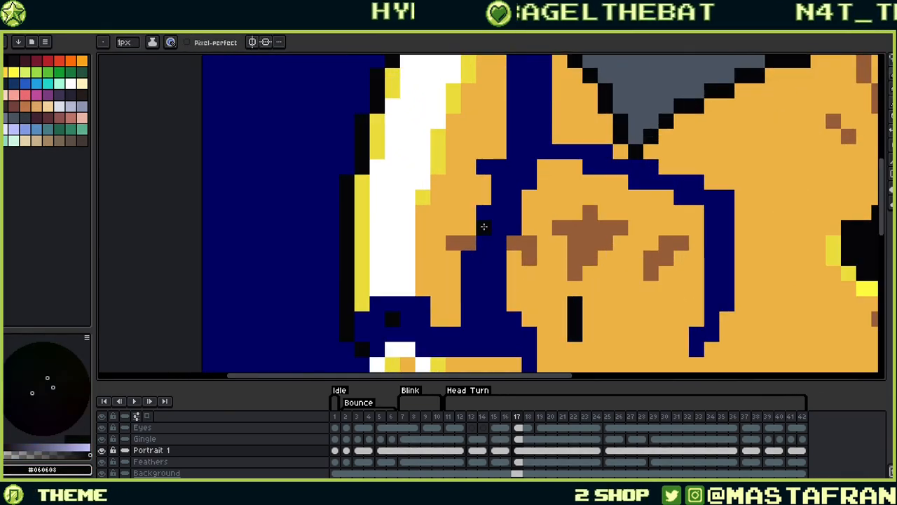
mouse_move(374, 267)
left_mouse_down()
mouse_move(434, 246)
mouse_move(428, 219)
left_mouse_up()
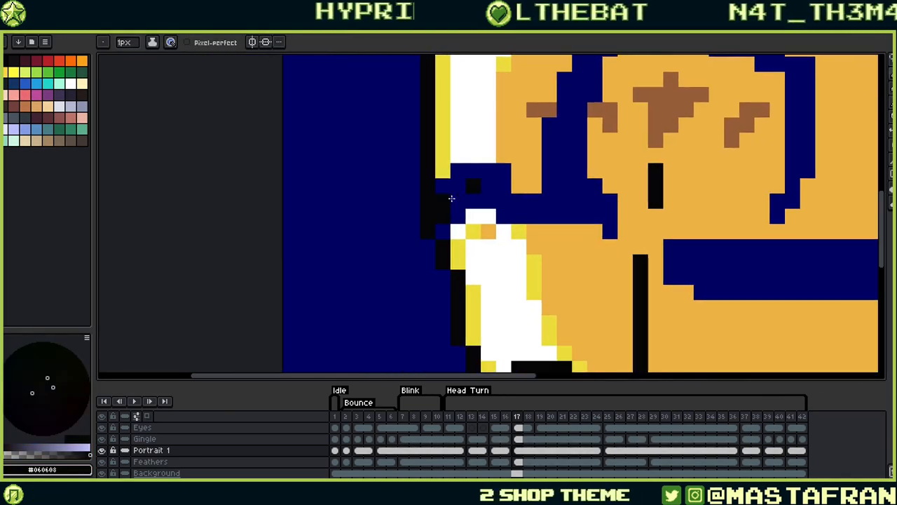
left_click(445, 249, "alt")
left_click(443, 231)
mouse_move(461, 244)
left_mouse_down()
mouse_move(514, 308)
mouse_move(512, 295)
left_mouse_up()
left_click(511, 313, "alt")
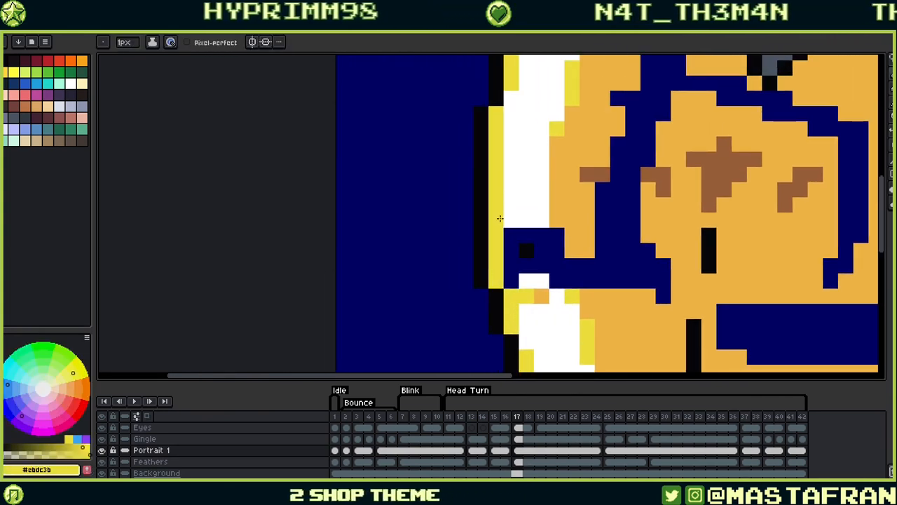
Fill the blue gap in the face's left highlight on frame 17 with white #FFFFFF, covering the stray orange pixel
left_click(537, 296, "alt")
left_click(543, 320, "alt")
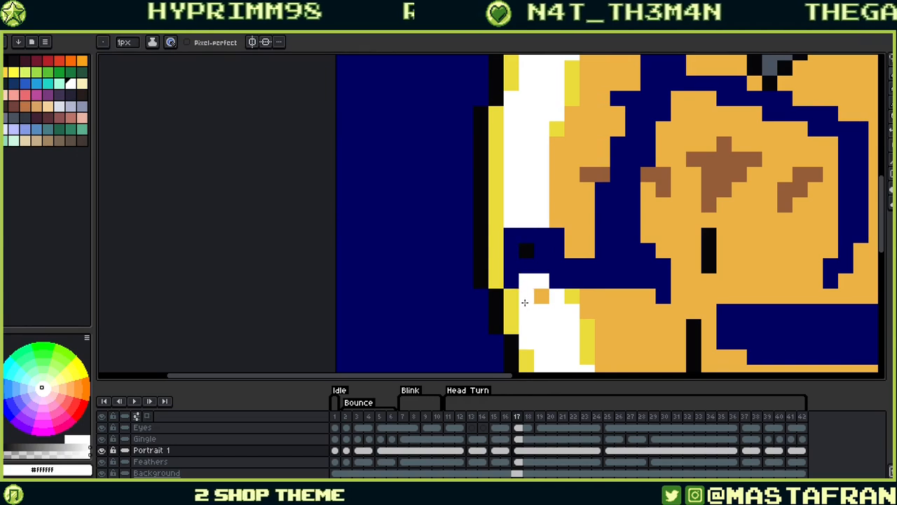
mouse_move(536, 297)
left_mouse_down()
mouse_move(536, 237)
mouse_move(521, 238)
mouse_move(516, 223)
mouse_move(525, 272)
mouse_move(547, 253)
mouse_move(560, 291)
mouse_move(554, 235)
left_mouse_up()
Paint orange #edb245 over the blue gap between the white highlight and the nose marking
left_click(613, 304, "alt")
left_click_drag(592, 284, 572, 260)
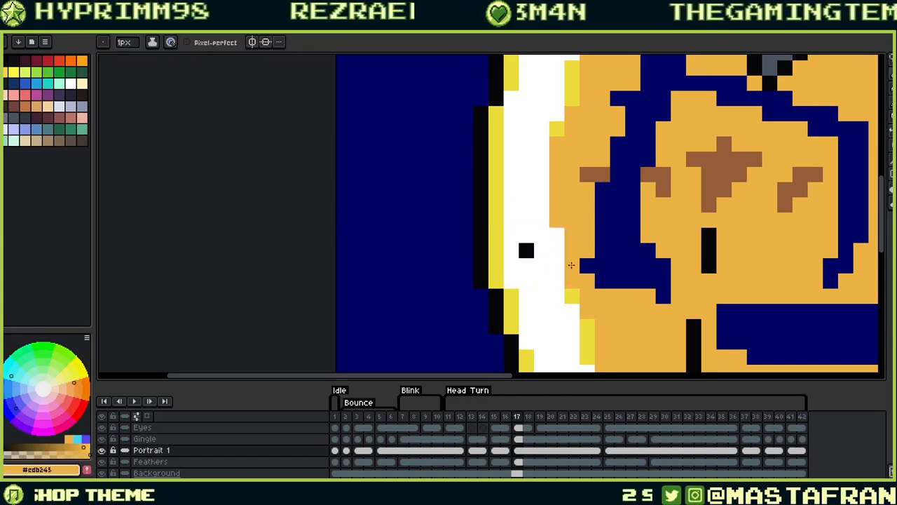
mouse_move(653, 181)
left_mouse_down()
mouse_move(640, 200)
mouse_move(589, 200)
left_mouse_up()
mouse_move(553, 224)
left_mouse_down()
mouse_move(544, 295)
mouse_move(560, 282)
mouse_move(557, 266)
mouse_move(576, 308)
mouse_move(569, 239)
left_mouse_up()
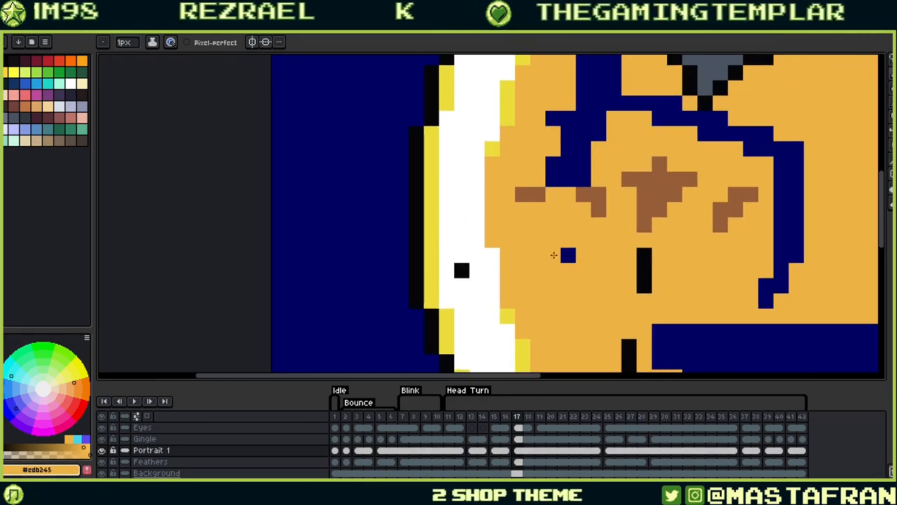
Join the upper end of the face's left edge to the crest with #060608 outline, yellow #ebdc3b rim and white highlight pixels
left_click_drag(662, 172, 656, 494)
left_click(579, 178, "alt")
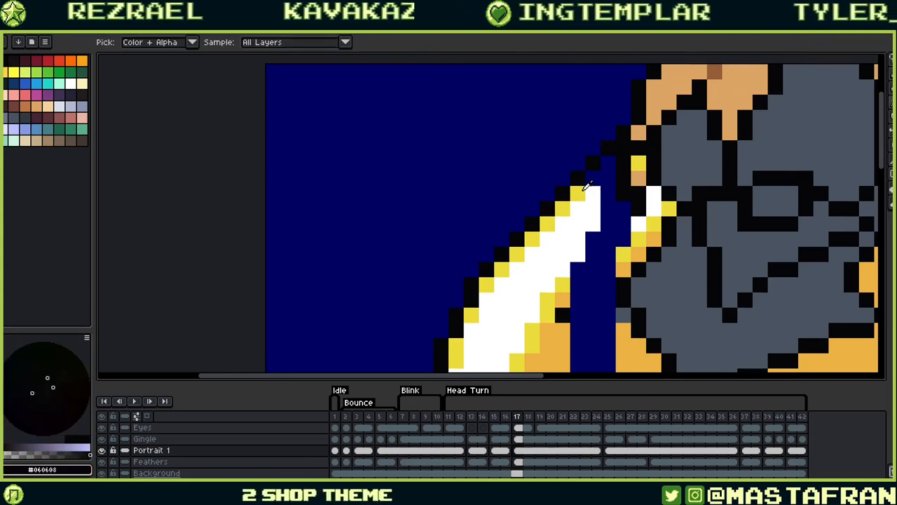
left_click(582, 190, "alt")
left_click(609, 175, "alt")
left_click(608, 209)
left_click(623, 209)
left_click(609, 223)
left_click_drag(621, 255, 633, 176)
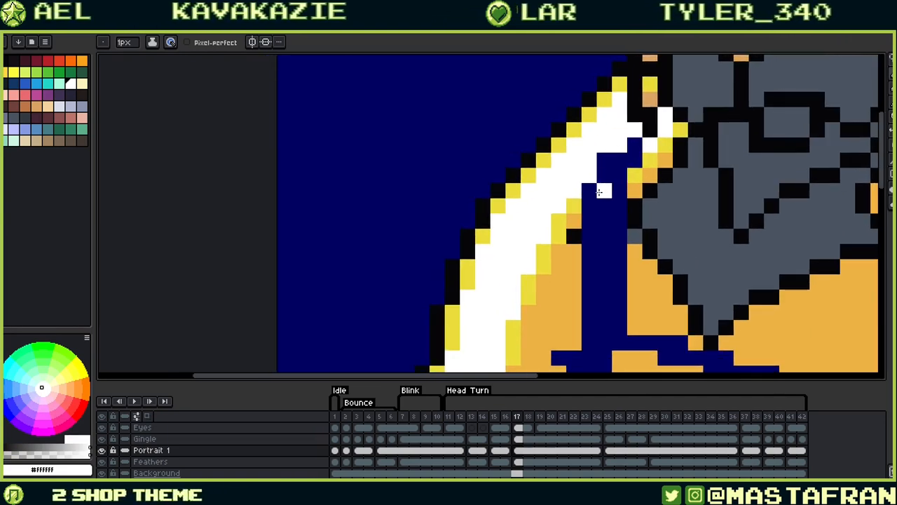
left_click(574, 205, "alt")
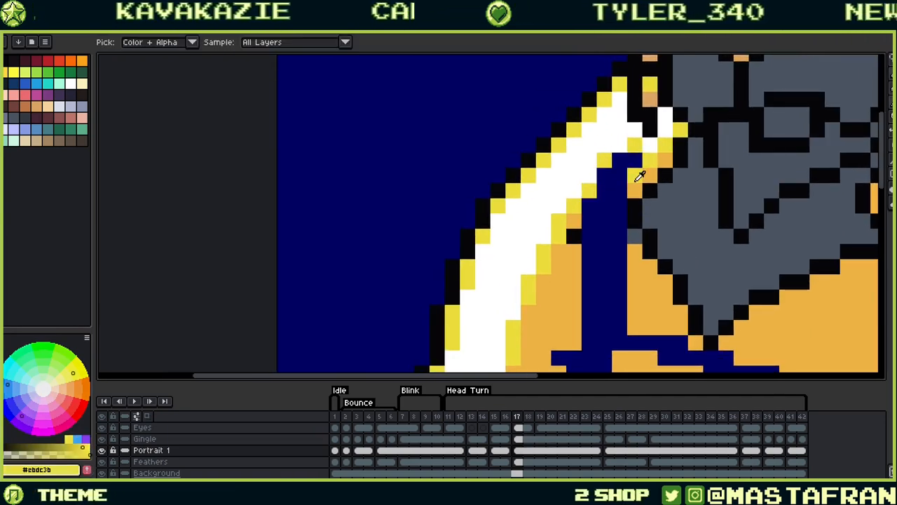
Recolor the edge beside the crest with orange #edb245 and fill the remaining blue gap next to the highlight
left_click(636, 191, "alt")
left_click(635, 176)
left_click_drag(636, 161, 658, 146)
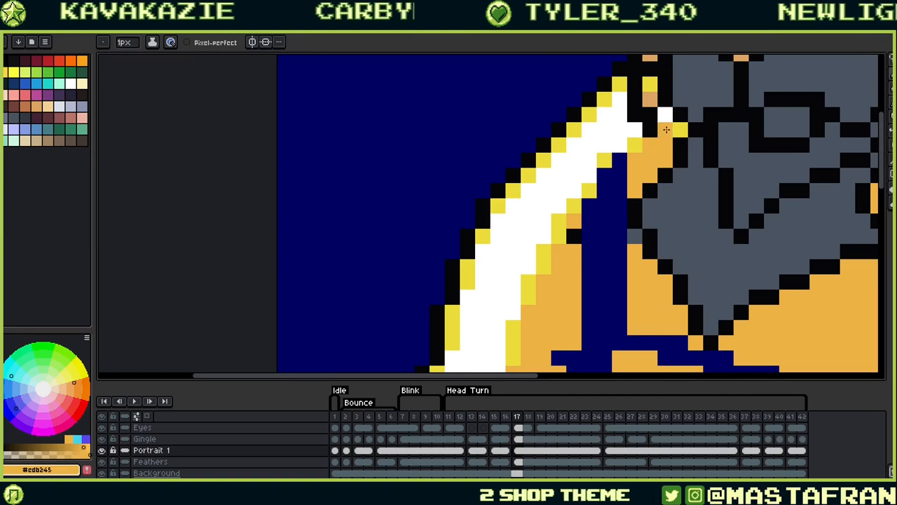
left_click_drag(619, 160, 590, 207)
key("g")
left_click(609, 252)
left_click_drag(665, 196, 560, 259)
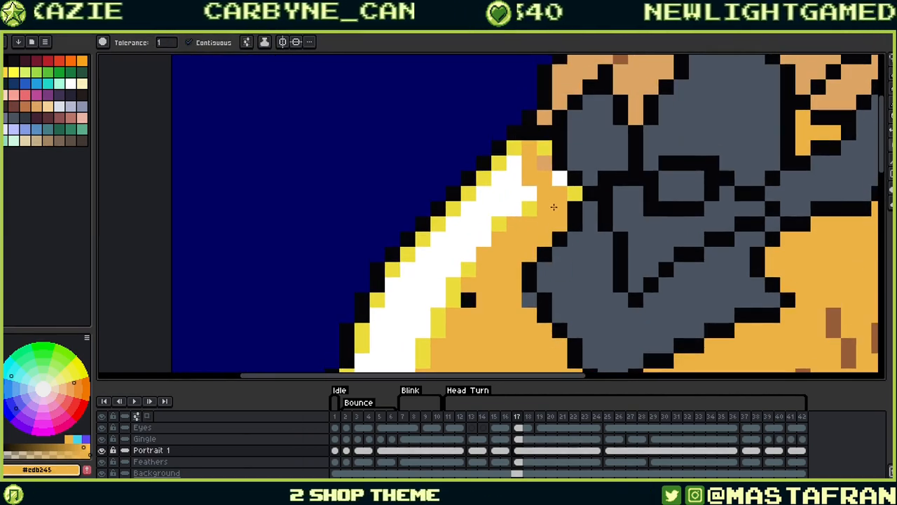
Extend the highlight's upper tip beneath the crest with white #FFFFFF
key("b")
left_click(524, 179, "alt")
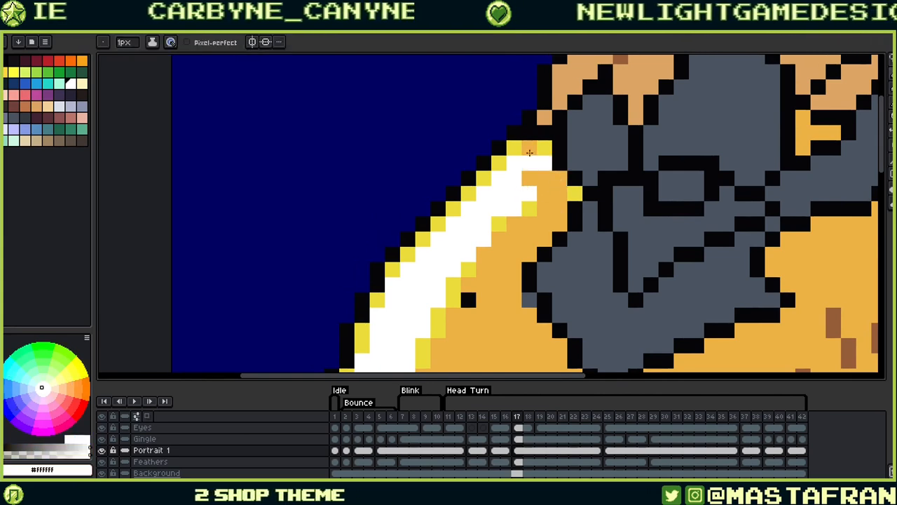
scroll(540, 163, "down", 5)
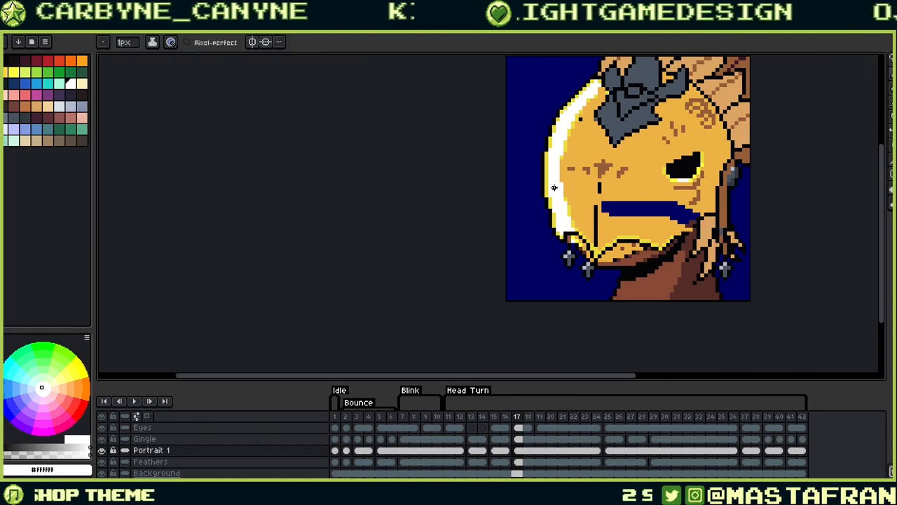
left_click_drag(661, 245, 549, 285)
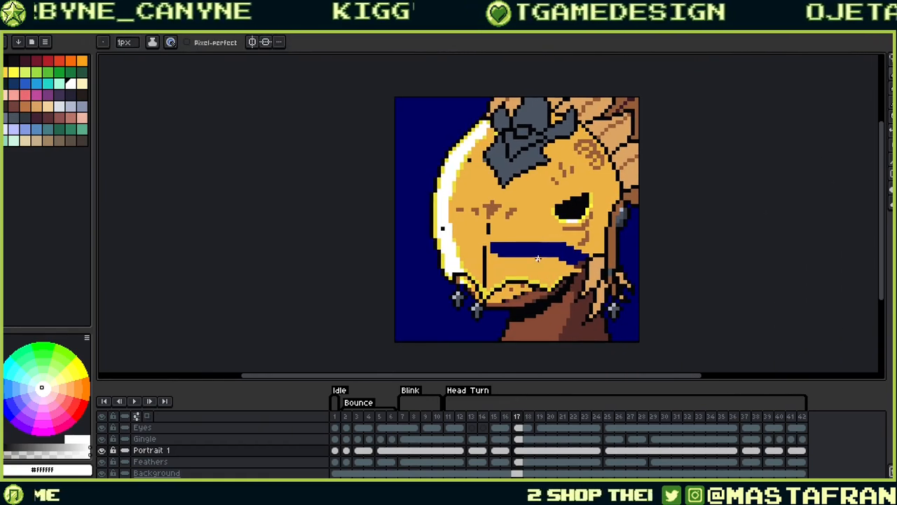
Fill the blue strip across the lower face on frame 17 with orange #edb245
left_click(558, 268, "alt")
key("g")
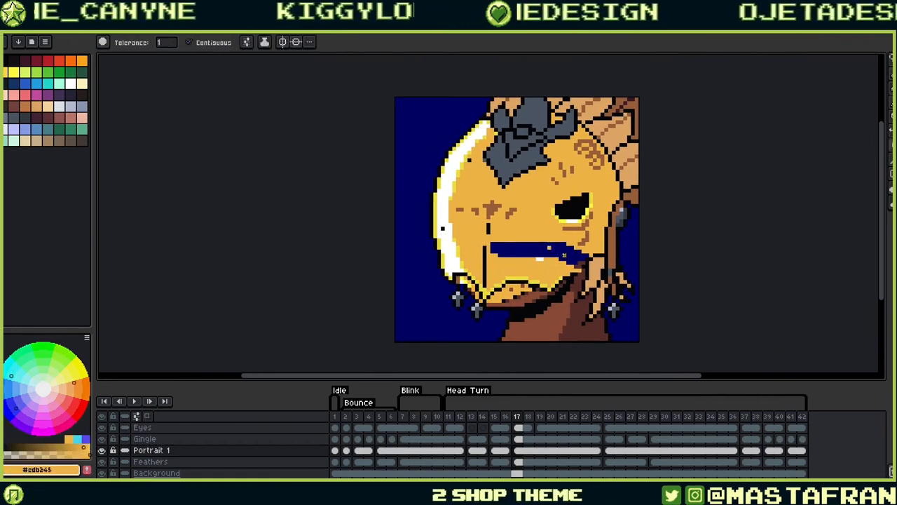
left_click(576, 258)
Step back and forth through frames 13 to 18 to compare the face and eye between poses
key("Left")
key("Left")
key("Left")
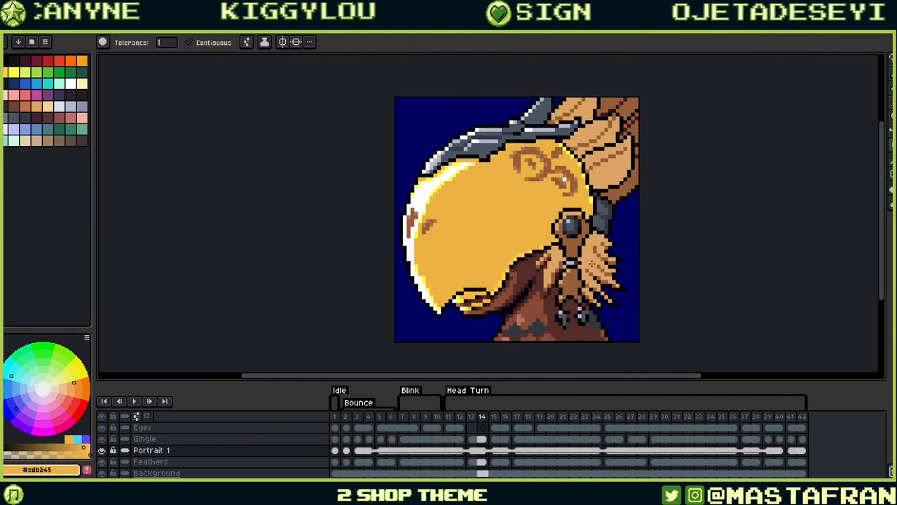
key("Right")
key("Right")
key("Right")
key("Right")
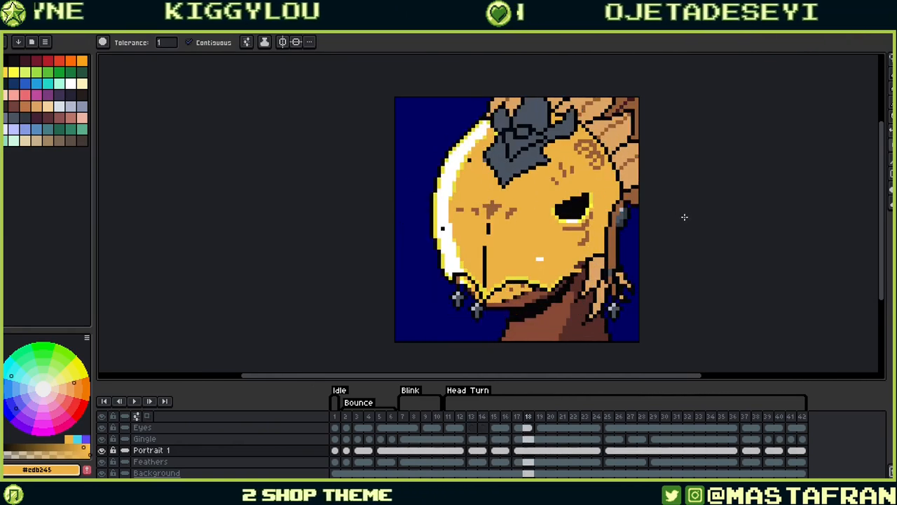
key("Left")
key("Left")
key("Left")
key("Left")
key("Left")
key("Left")
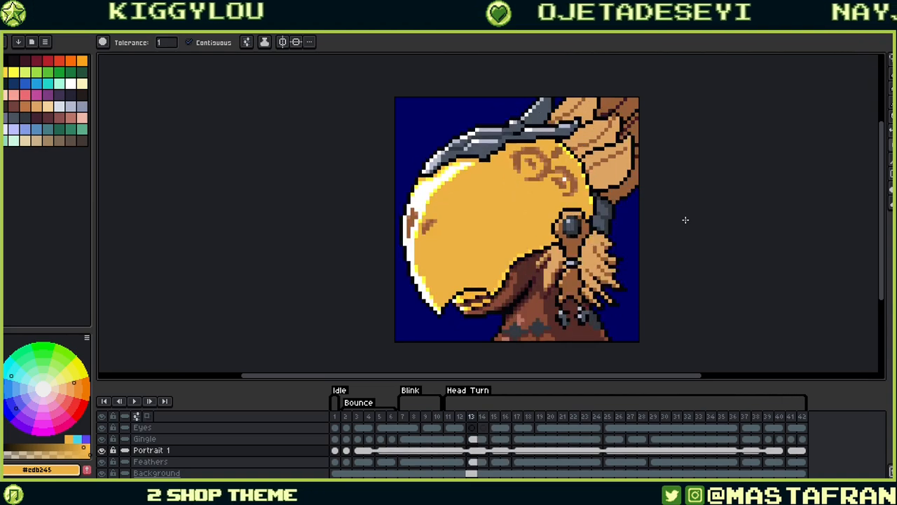
key("Right")
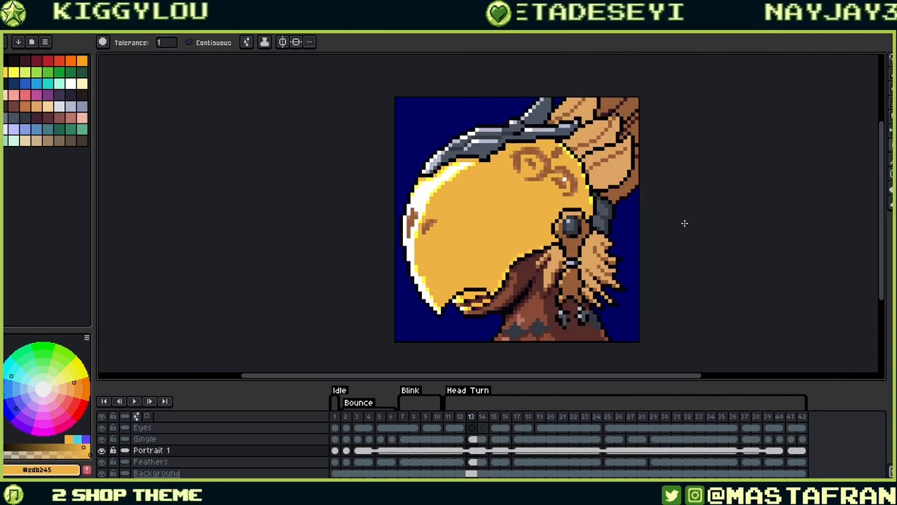
key("Left")
key("Right")
key("Right")
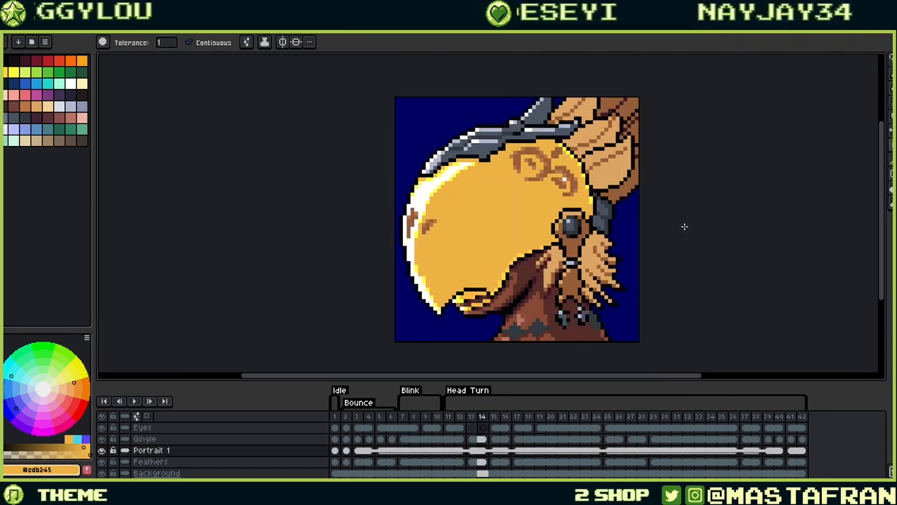
key("Right")
key("Left")
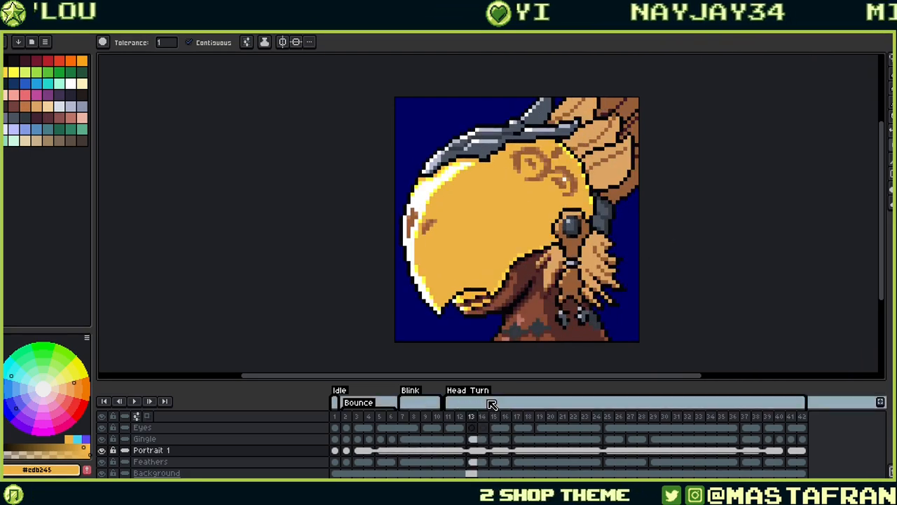
Copy the open eye from frame 4 of the Eyes layer into the empty cels on frames 13 and 14
left_click(482, 427)
left_click(495, 428)
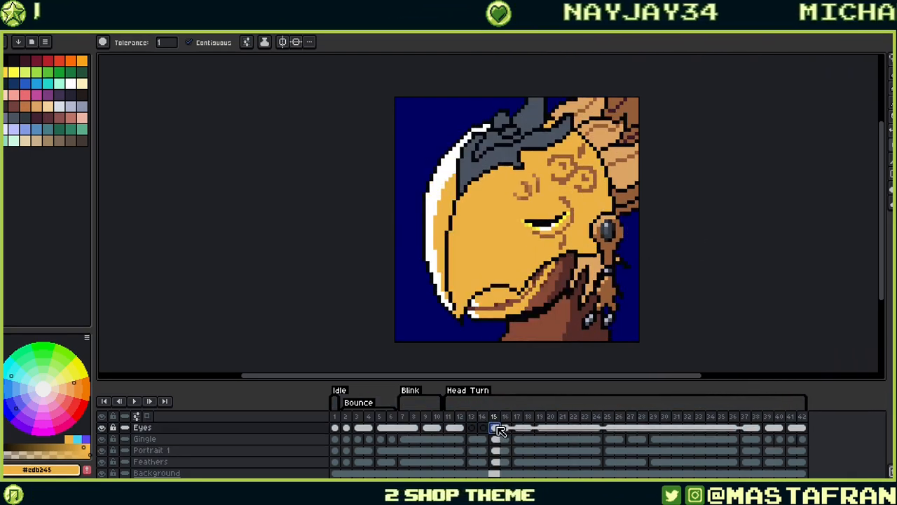
key("Left")
key("Left")
key("Left")
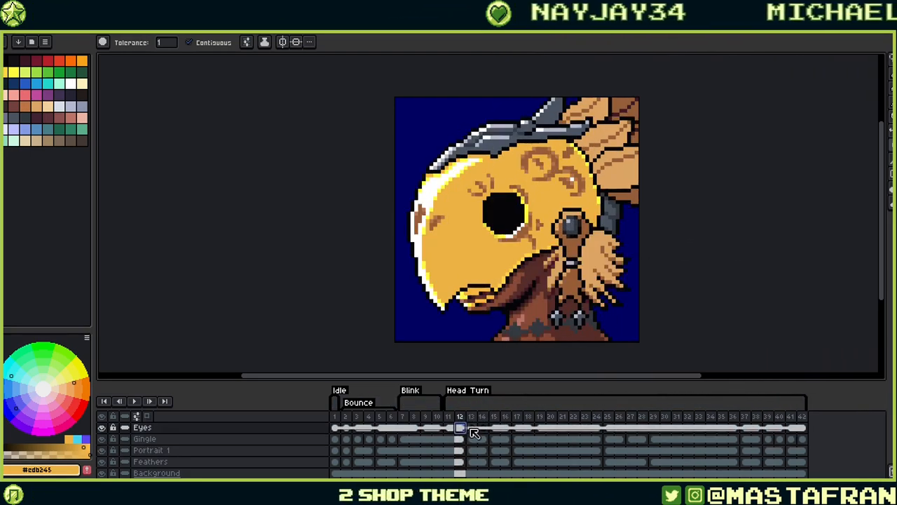
left_click(427, 427)
left_click(369, 428)
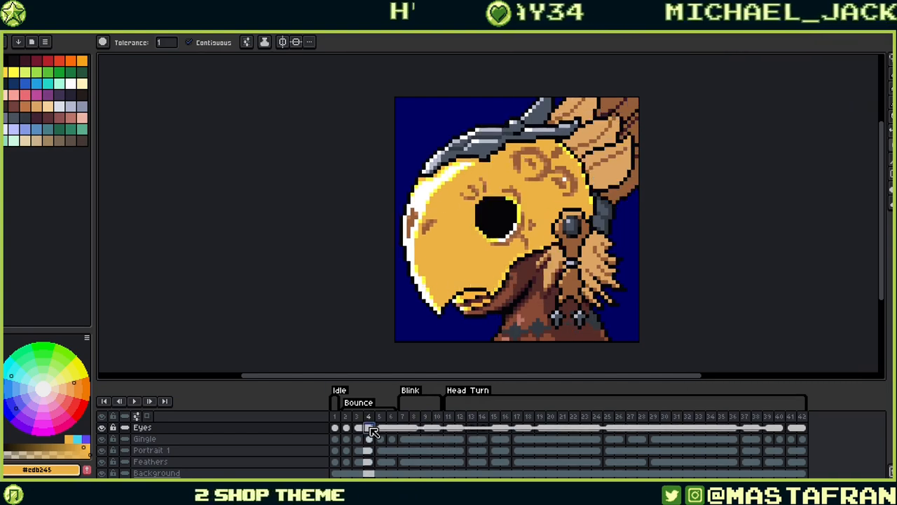
left_click(472, 429)
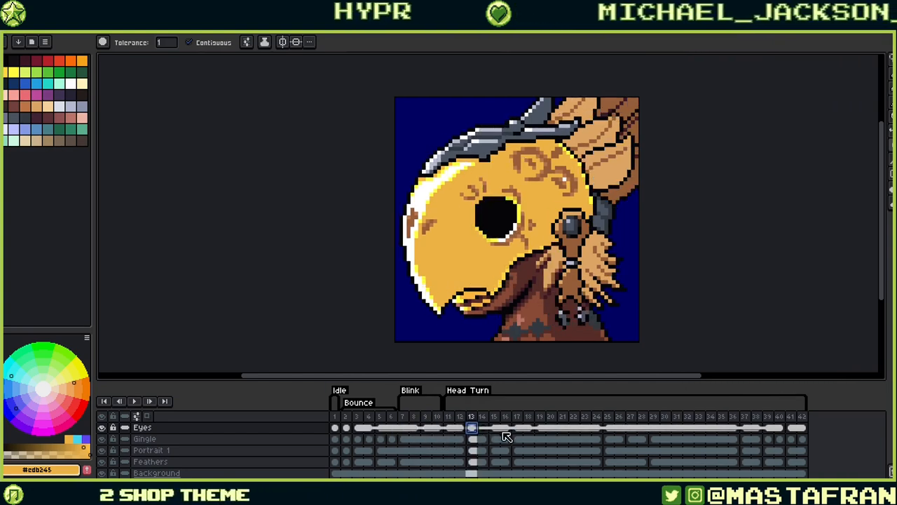
Check the Eyes layer on frames 15, 17, 19, 25 and 16
left_click(495, 428)
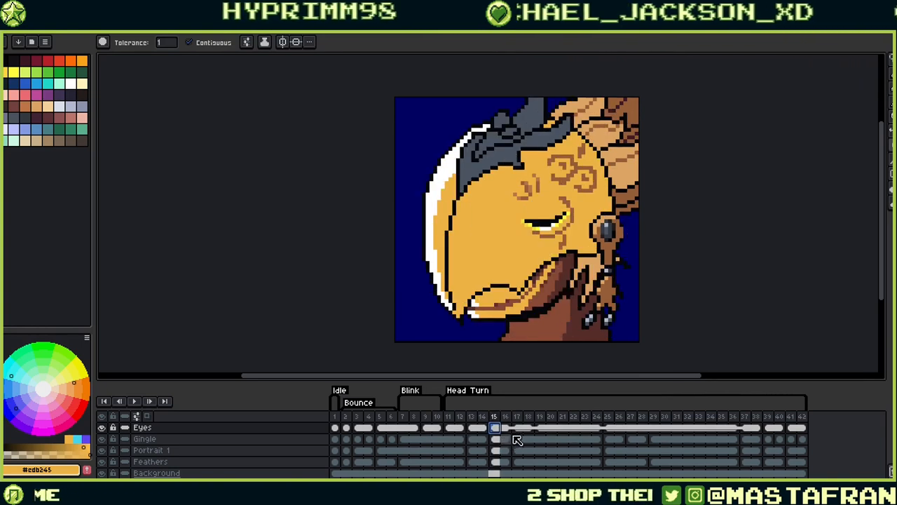
left_click(518, 428)
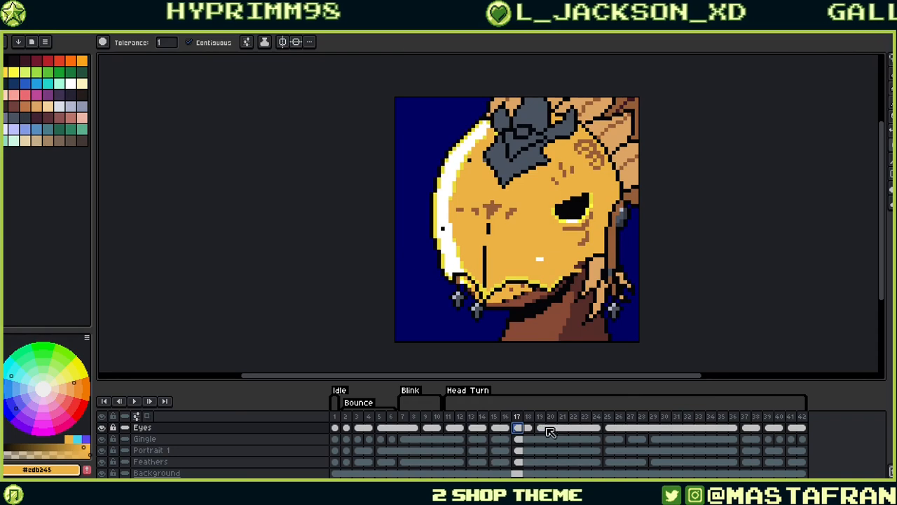
left_click(541, 427)
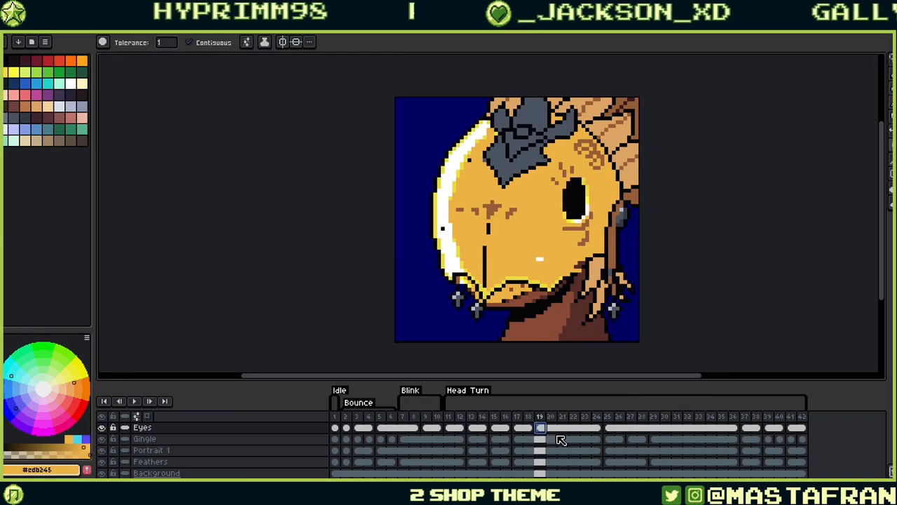
left_click(608, 428)
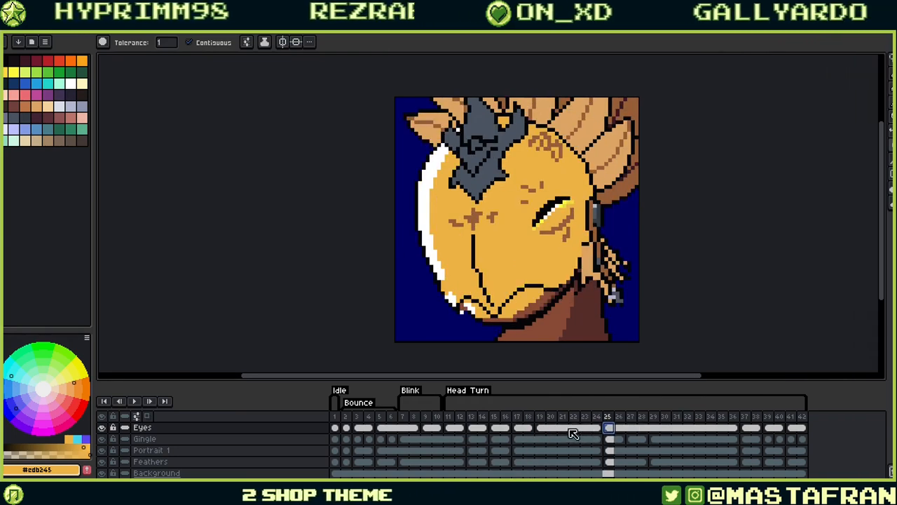
left_click(504, 429)
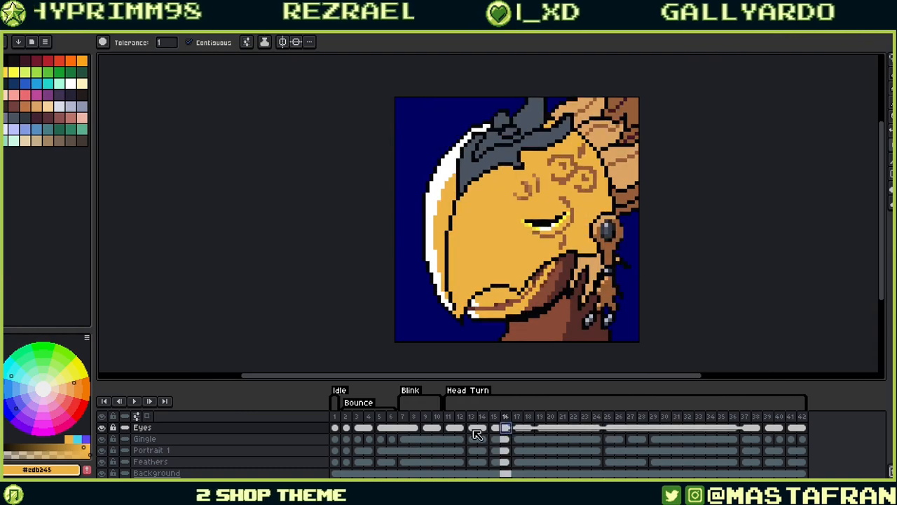
Play back the animation to review the head turn and save the file
left_click(133, 401)
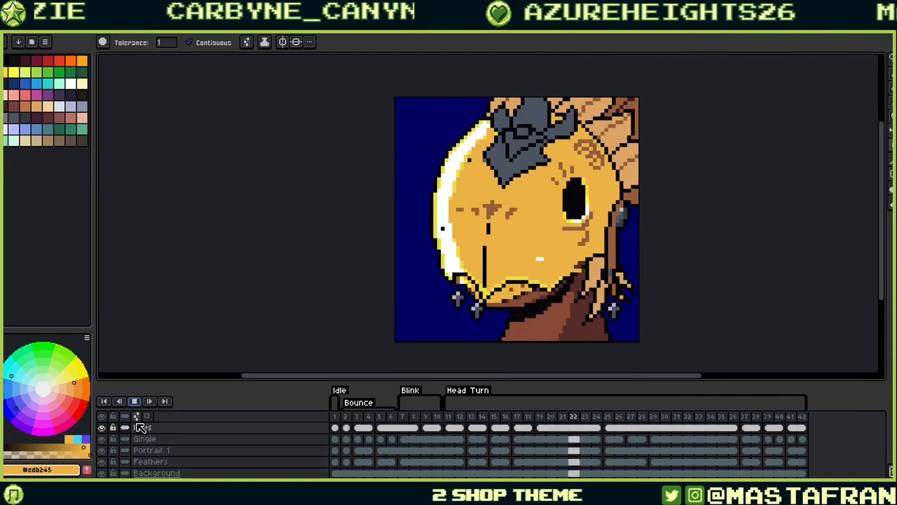
key("ctrl+s")
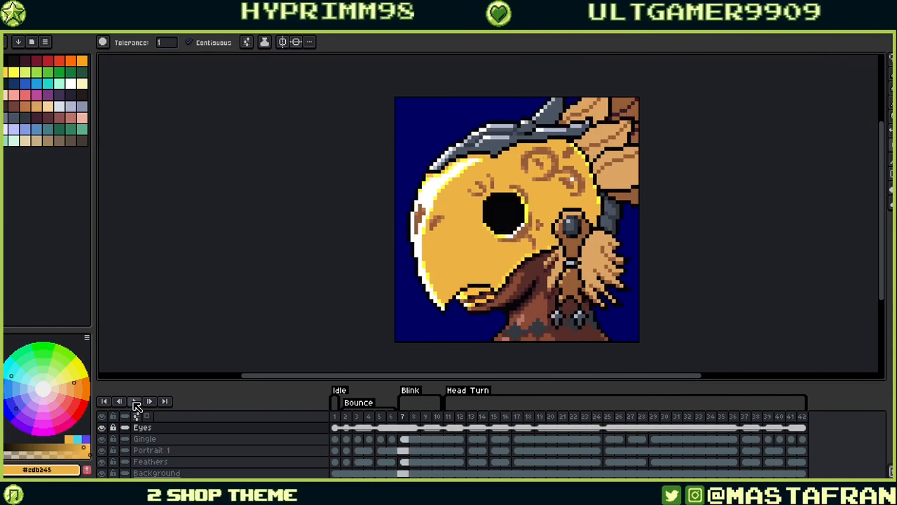
left_click(136, 405)
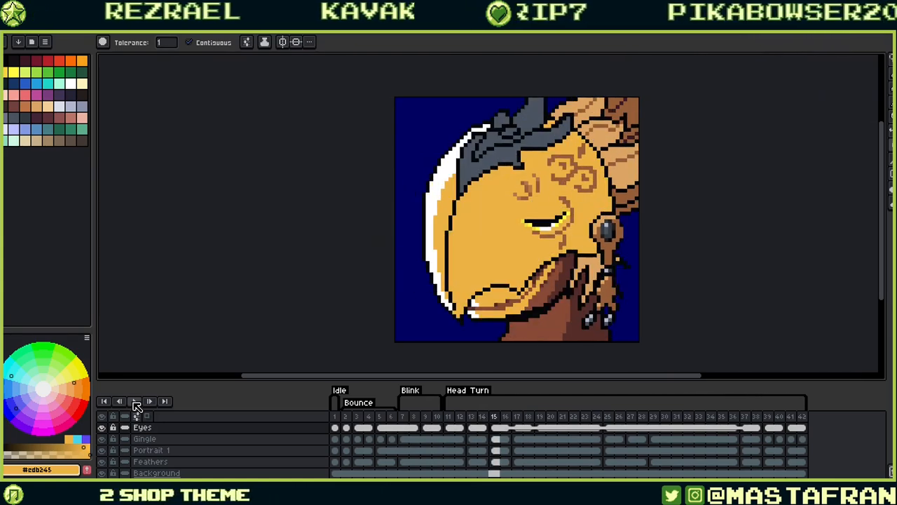
left_click(510, 167, "alt")
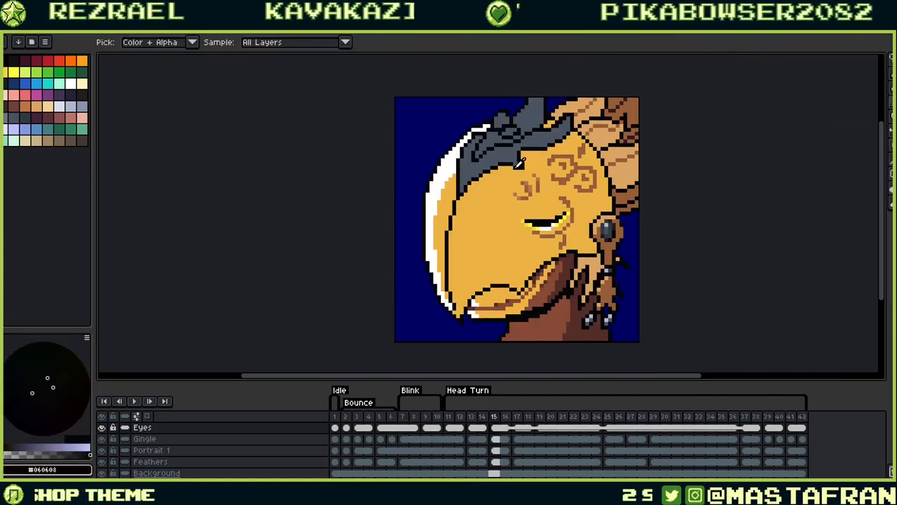
left_click(510, 169)
key("ctrl+z")
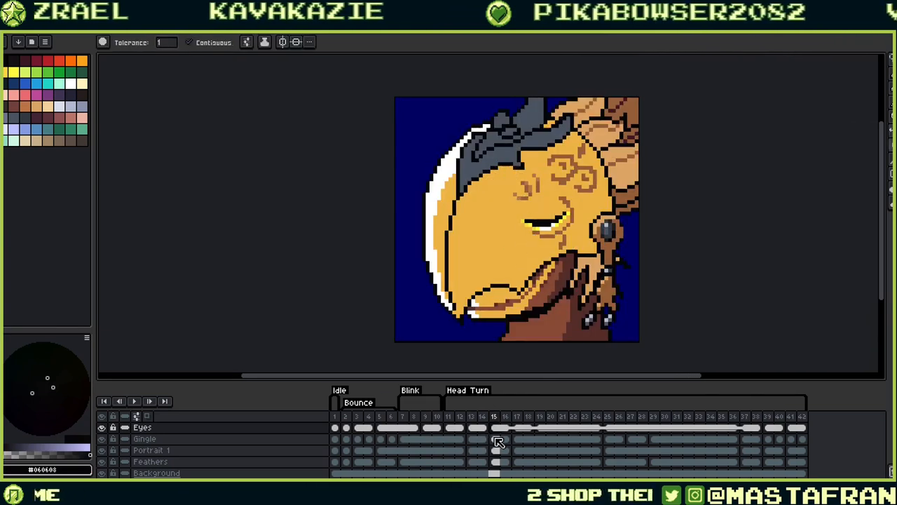
On frame 15 of the Gingle layer, patch the lower tip of the crest with grey #4a5462 and compare it with the neighbouring frames
left_click(499, 439)
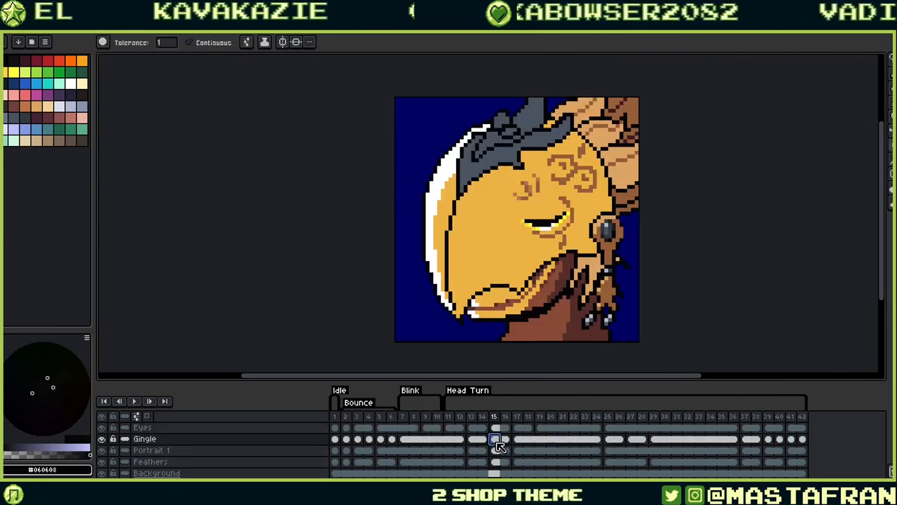
key("b")
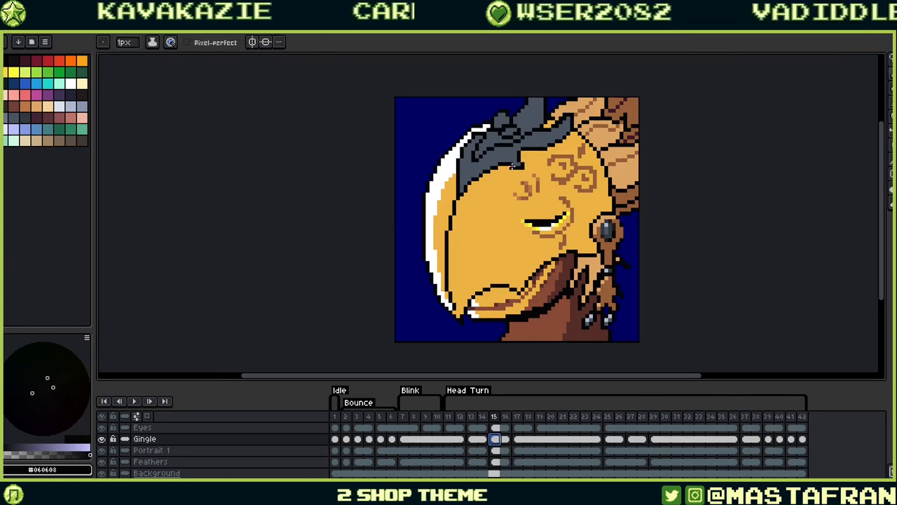
left_click(513, 161, "alt")
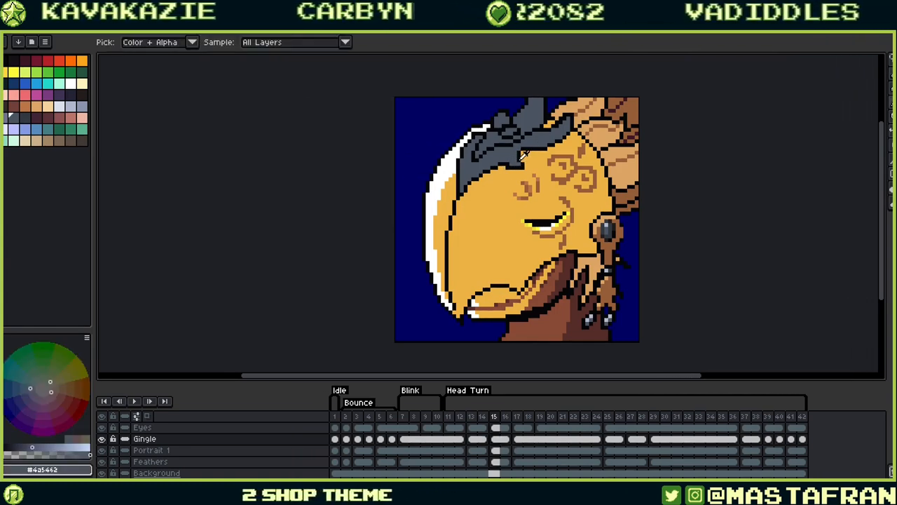
left_click(520, 157, "alt")
left_click(520, 157, "alt")
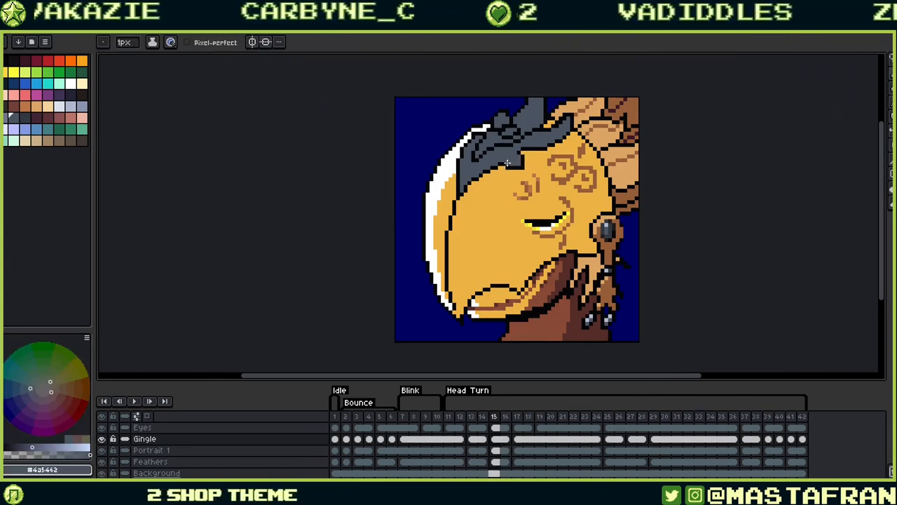
key("Left")
key("Right")
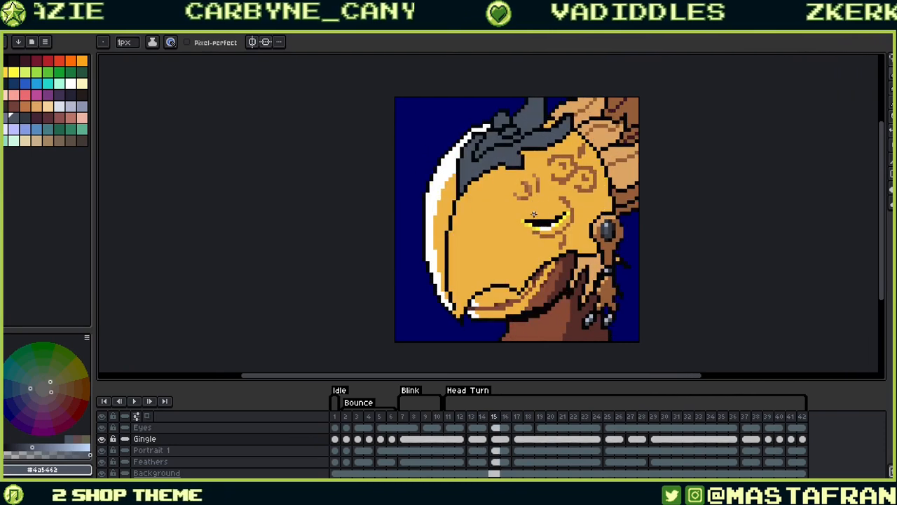
key("Left")
key("Right")
key("Right")
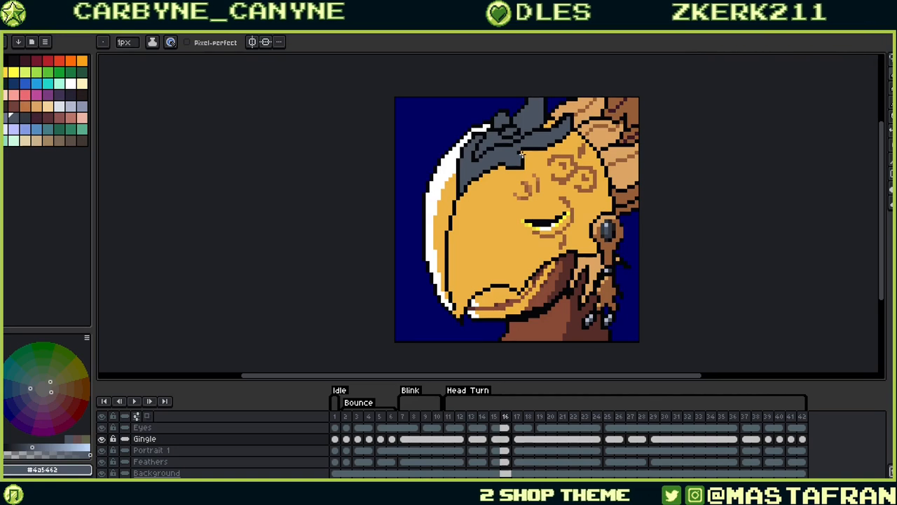
Reshape the corner of the crest's lower tip on frame 16 using black #060608, grey #4a5462 and face yellow #edb245
left_click(523, 157, "alt")
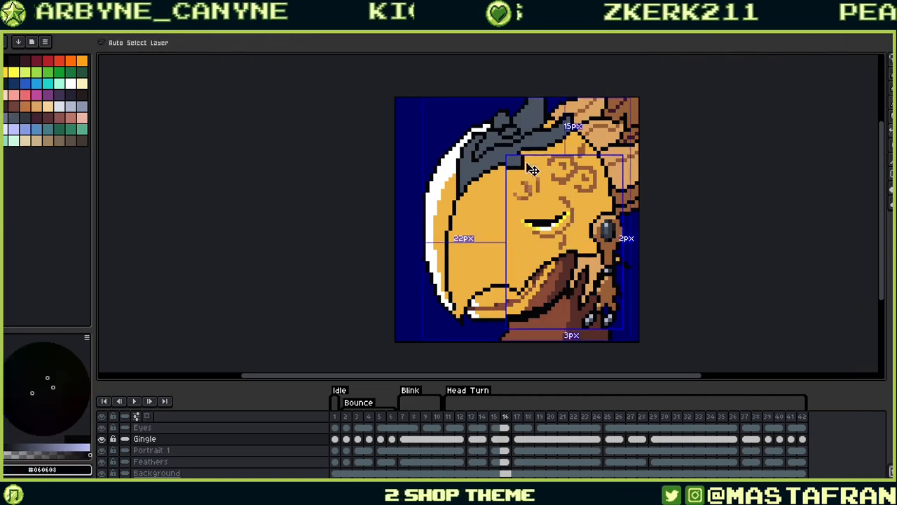
left_click(523, 151, "alt")
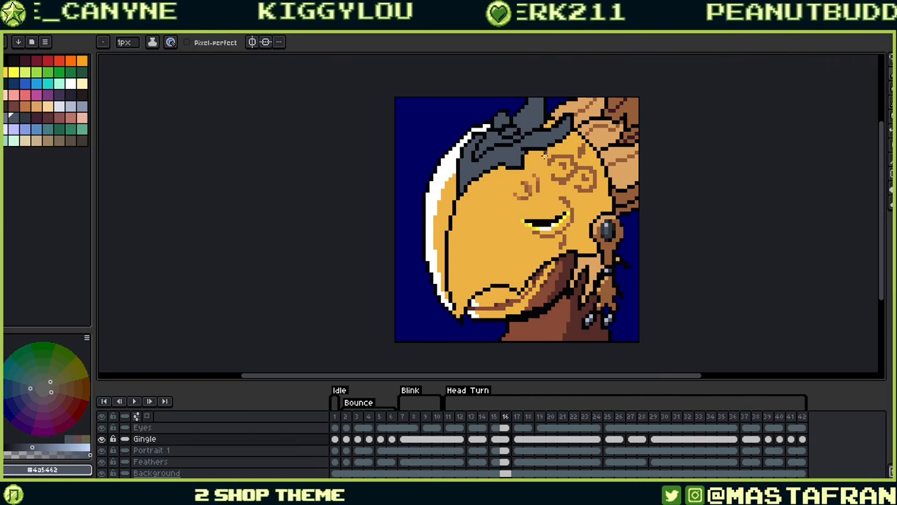
left_click(524, 157, "alt")
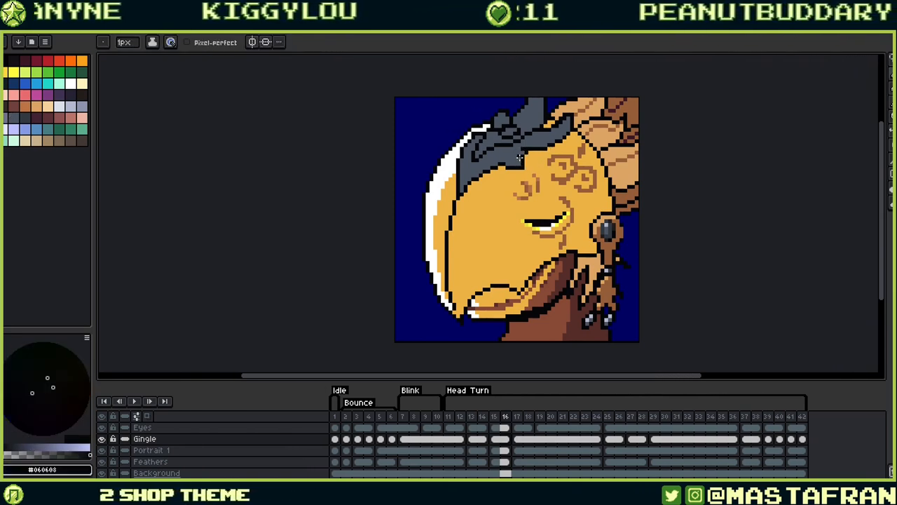
left_click(524, 181, "alt")
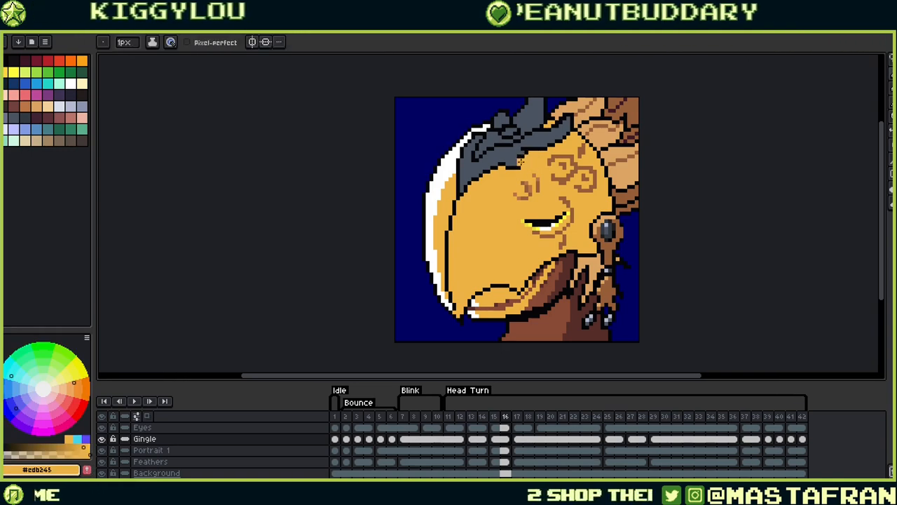
left_click(524, 157, "alt")
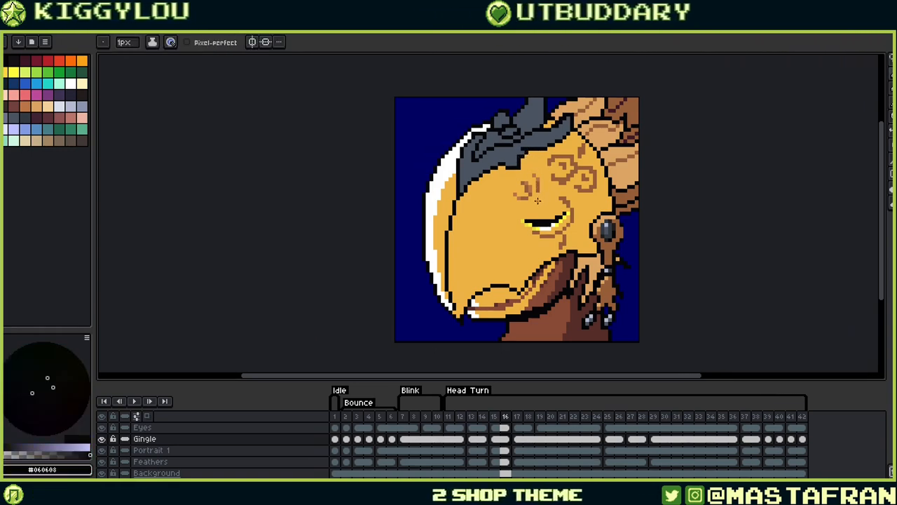
Step back and forth through frames 14 to 23 to compare the crest and face across the head turn
key("Left")
key("Left")
key("Right")
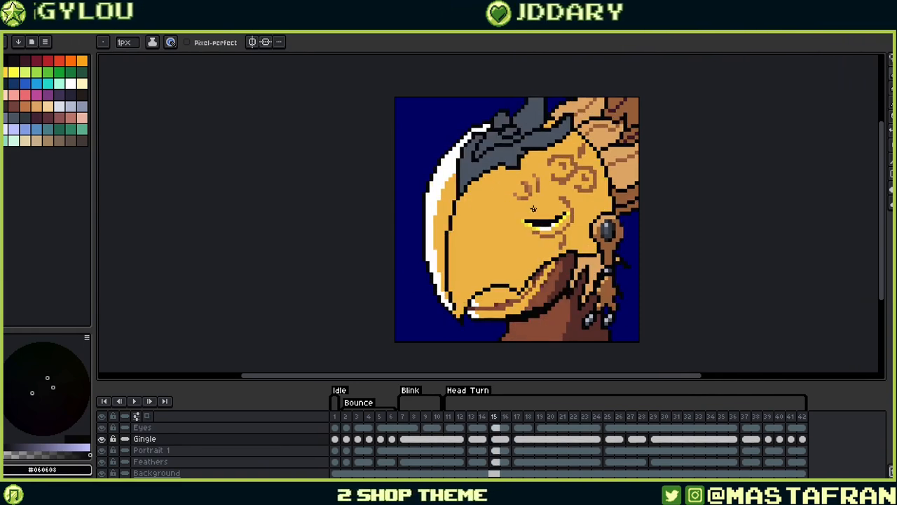
key("Right")
key("Right")
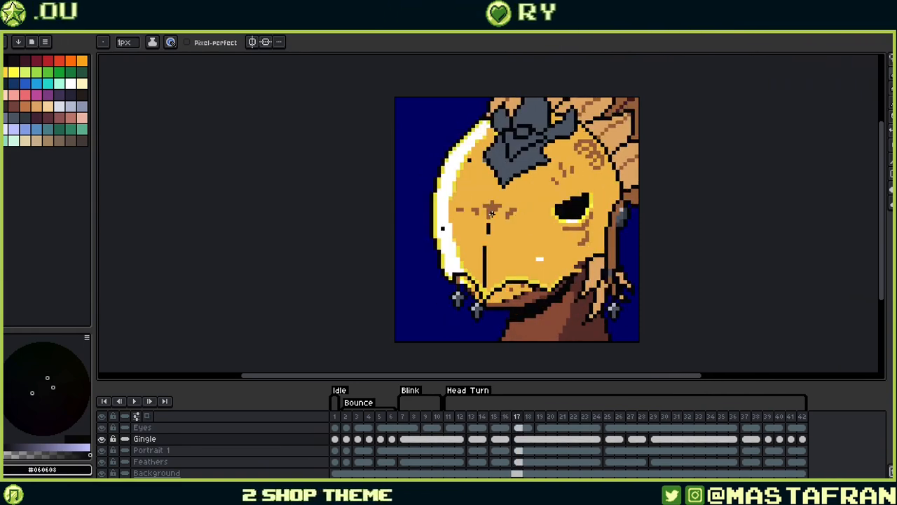
key("Right")
key("Right")
key("Right")
key("Right")
key("Right")
key("Right")
key("Right")
key("Right")
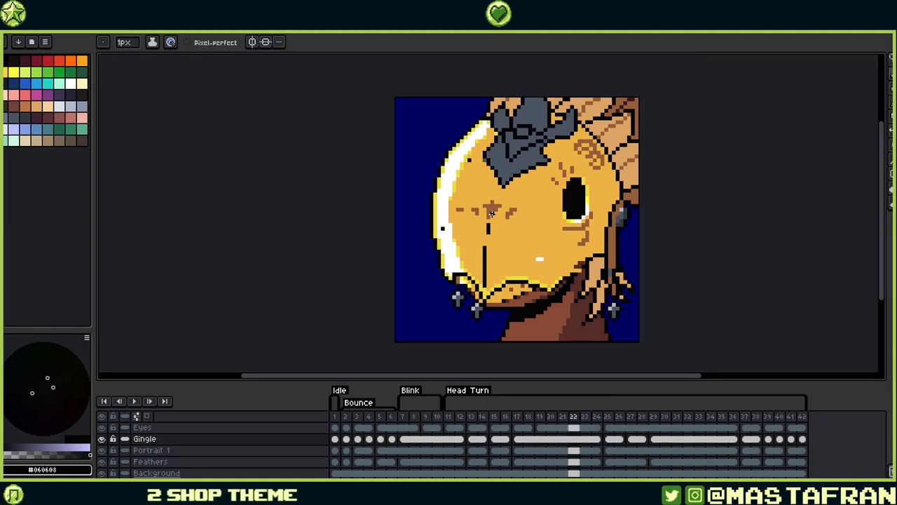
key("Right")
key("Left")
key("Left")
key("Left")
key("Left")
key("Left")
key("Left")
key("Left")
key("Left")
key("Left")
key("Left")
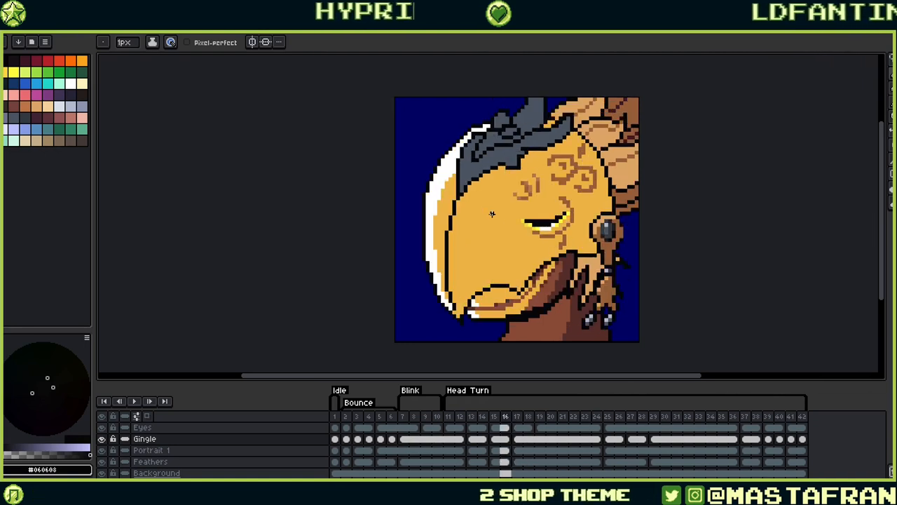
key("Right")
key("Right")
key("Left")
key("Left")
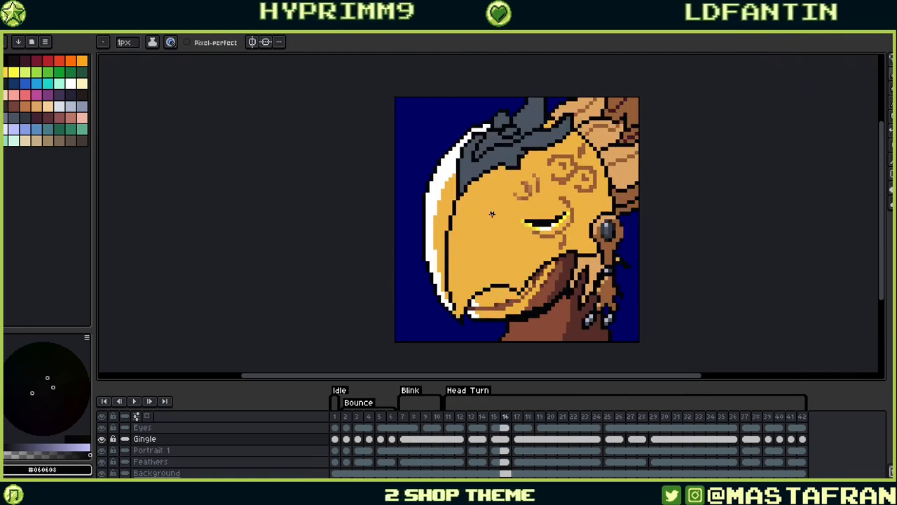
Redraw the crest's pointed lower part on frame 17 with a longer black outline and fill it with grey #4a5462
key("Right")
key("i")
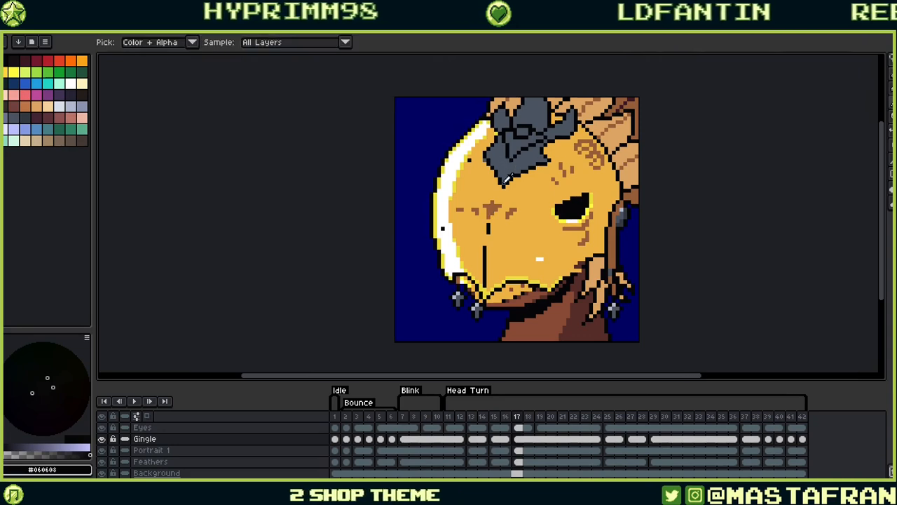
key("b")
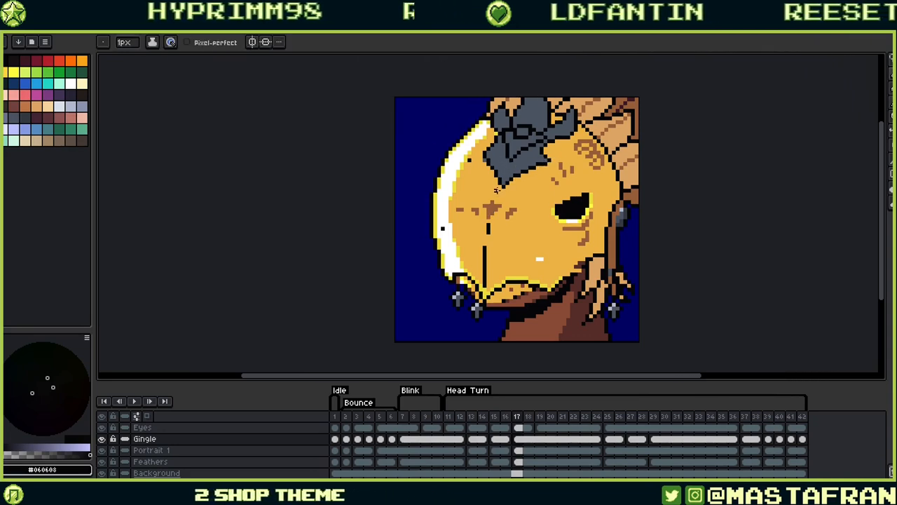
key("Left")
key("Right")
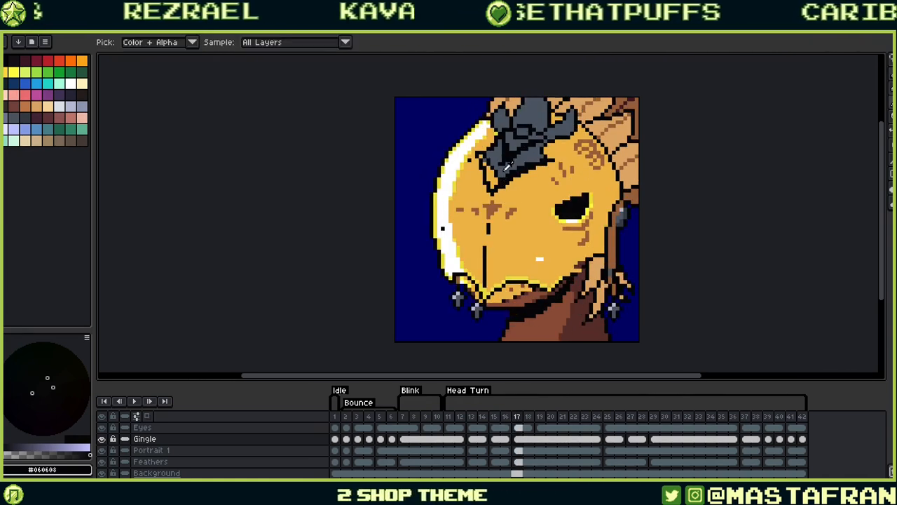
left_click(494, 172, "alt")
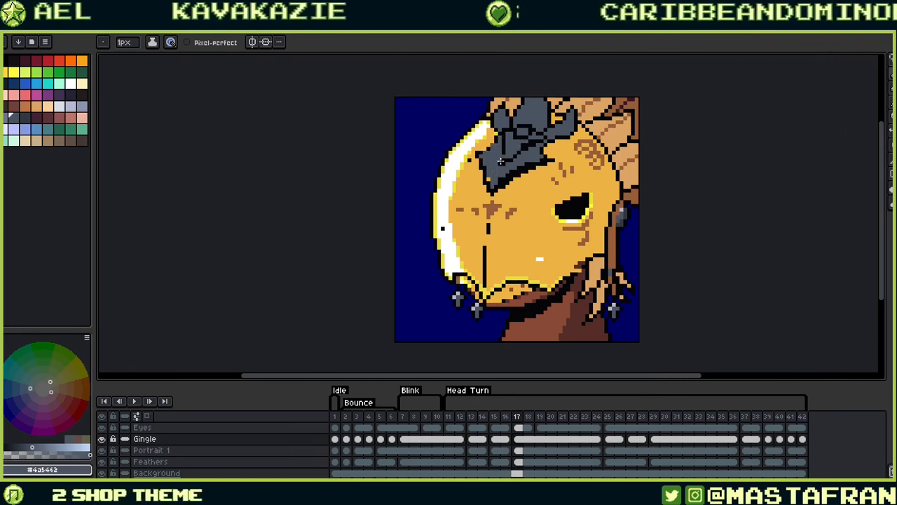
Redraw the crest's inner fold lines on frame 17 in black #060608, compare with frame 16 and save the file
key("alt")
left_click(549, 131, "alt")
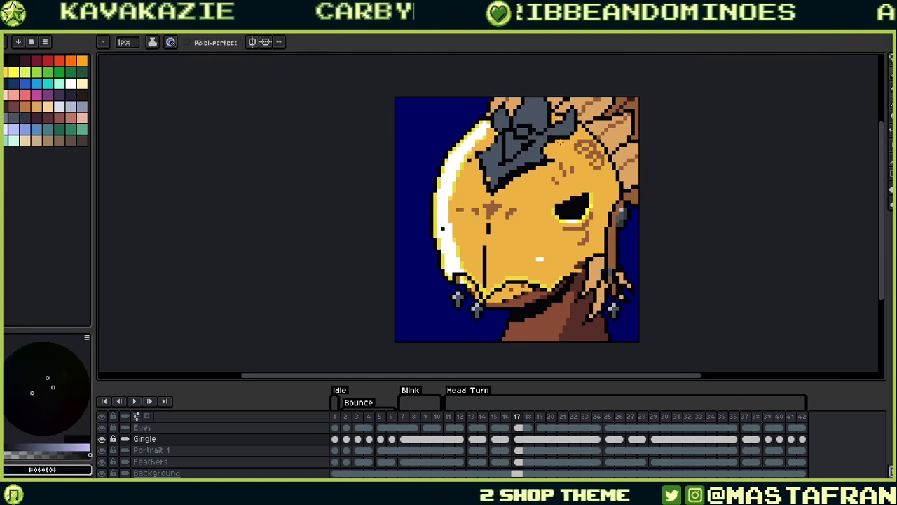
key("Left")
key("Right")
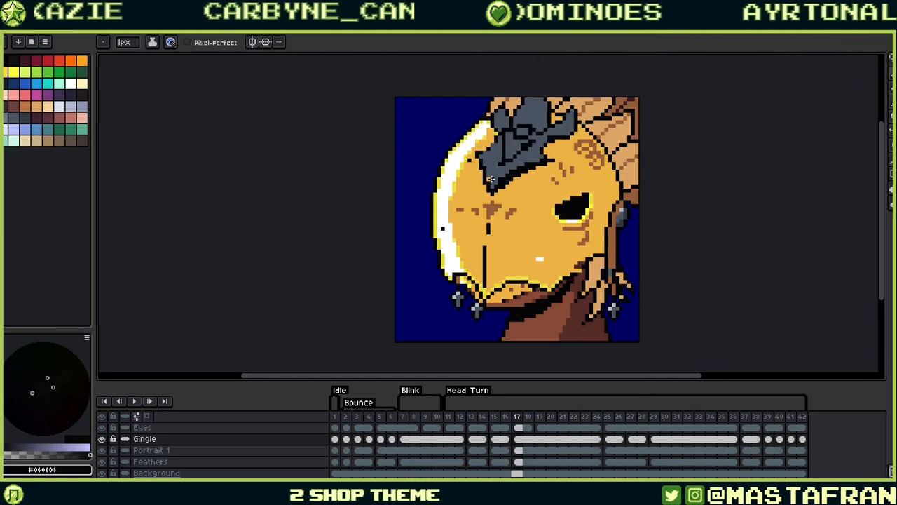
key("ctrl+s")
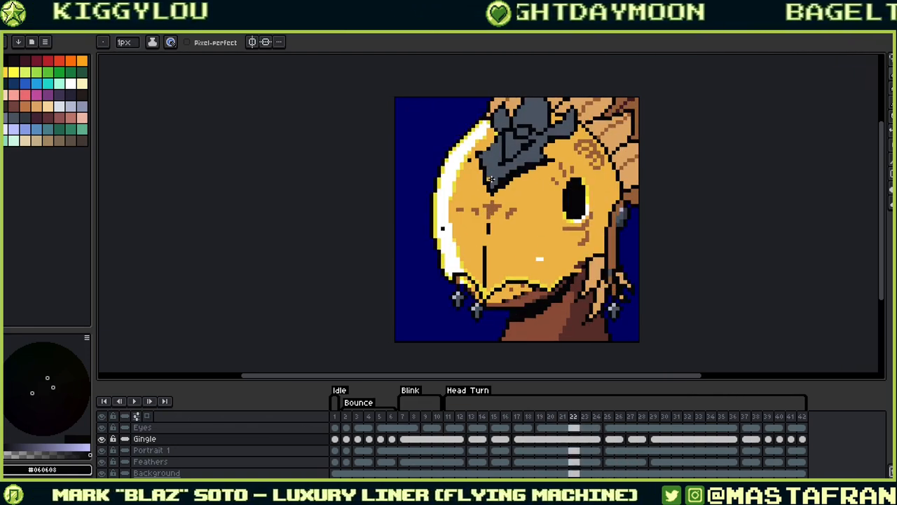
Redraw the broken centre line of the beak on frame 19 as one continuous black line, erasing the old pixels with yellow #edb245
left_click(489, 232, "alt")
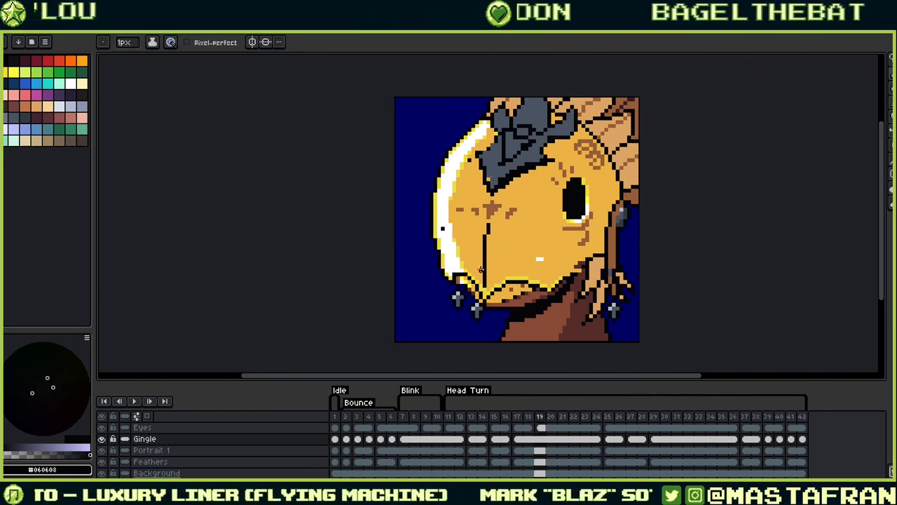
left_click(490, 246, "alt")
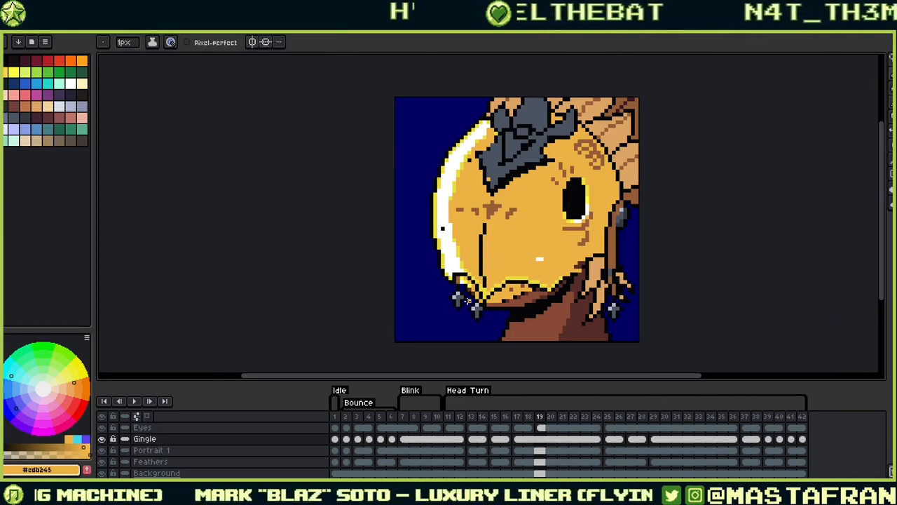
left_click(489, 179, "alt")
left_click(489, 201, "alt")
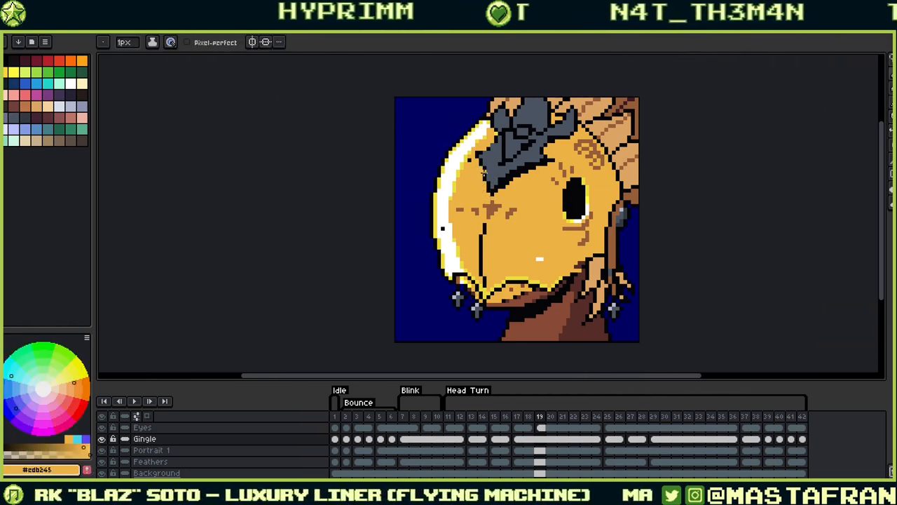
Thin and smooth the outline along the crest's lower edge on frame 19 with grey #4a5462, black #060608 and yellow #edb245
left_click(512, 185, "alt")
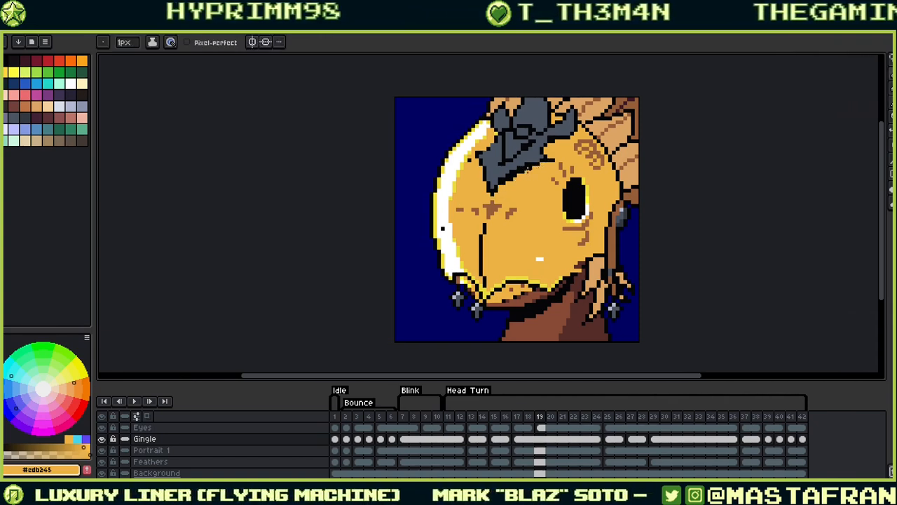
left_click(501, 179, "alt")
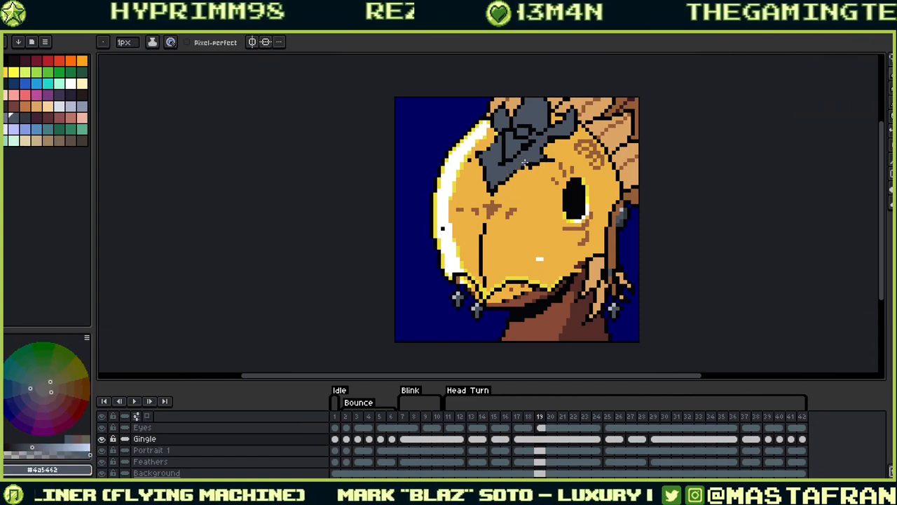
left_click(527, 166, "alt")
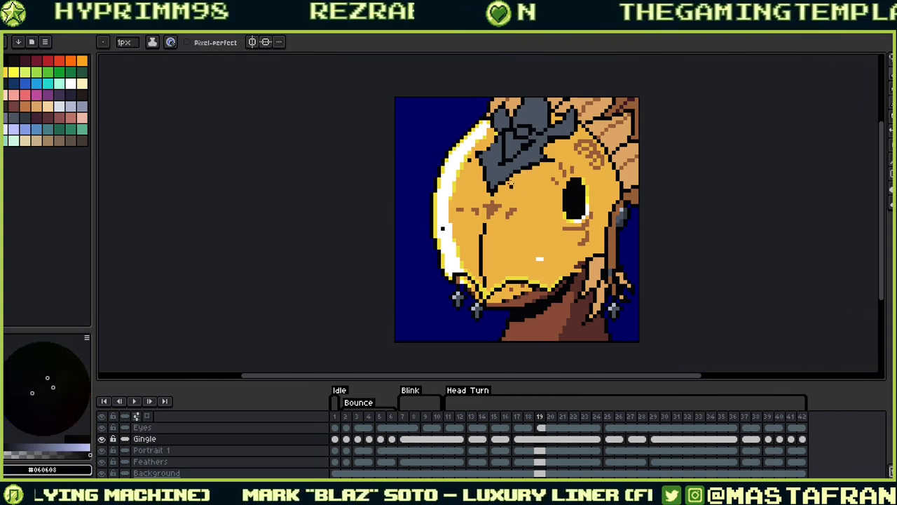
left_click(502, 178, "alt")
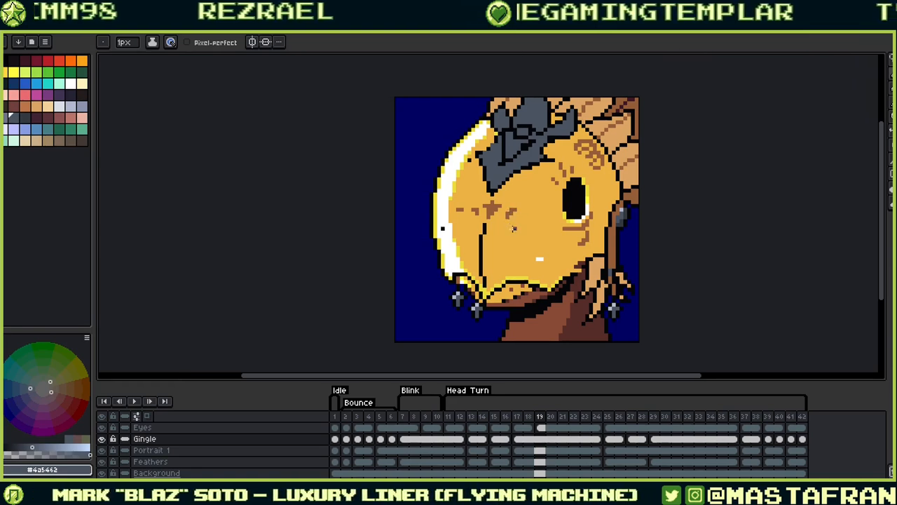
left_click(487, 194, "alt")
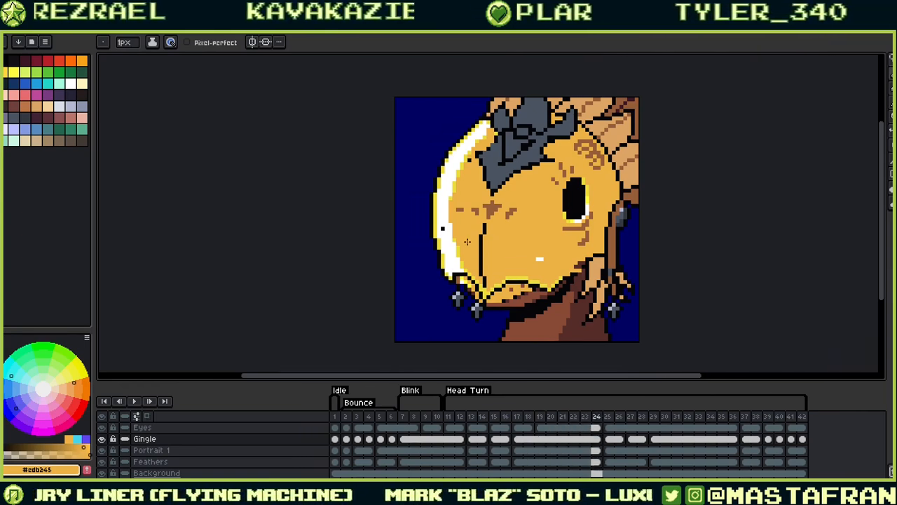
Extend the black #060608 outline beside the crest's lower point on frame 25, comparing with frame 24, and select the brow markings
key("Right")
key("Right")
key("Left")
key("Left")
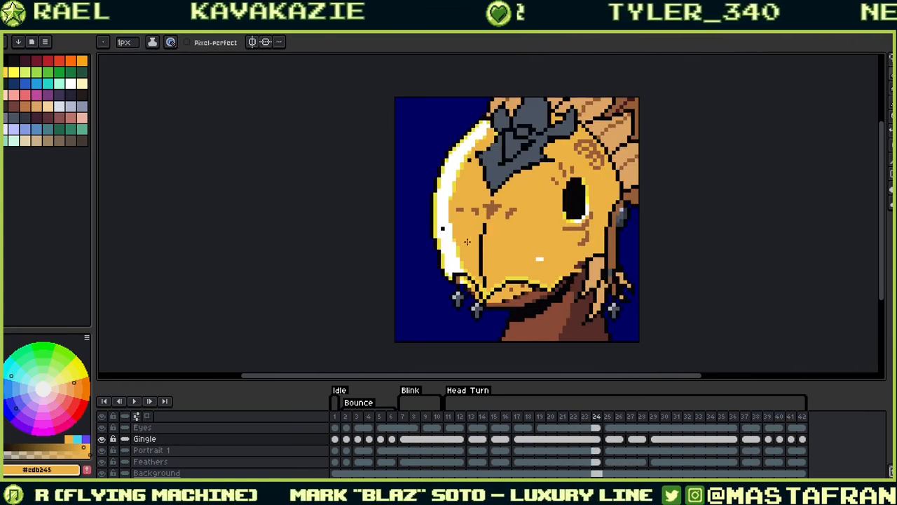
key("Right")
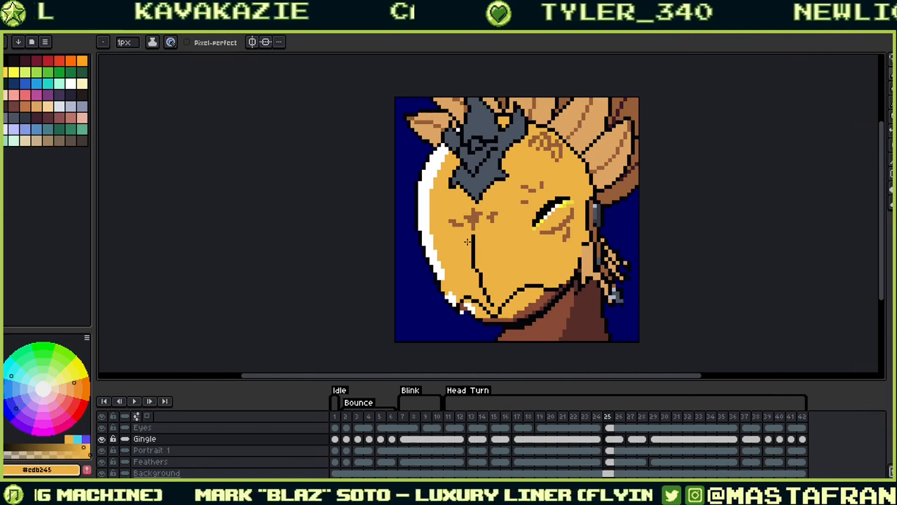
left_click(462, 163, "alt")
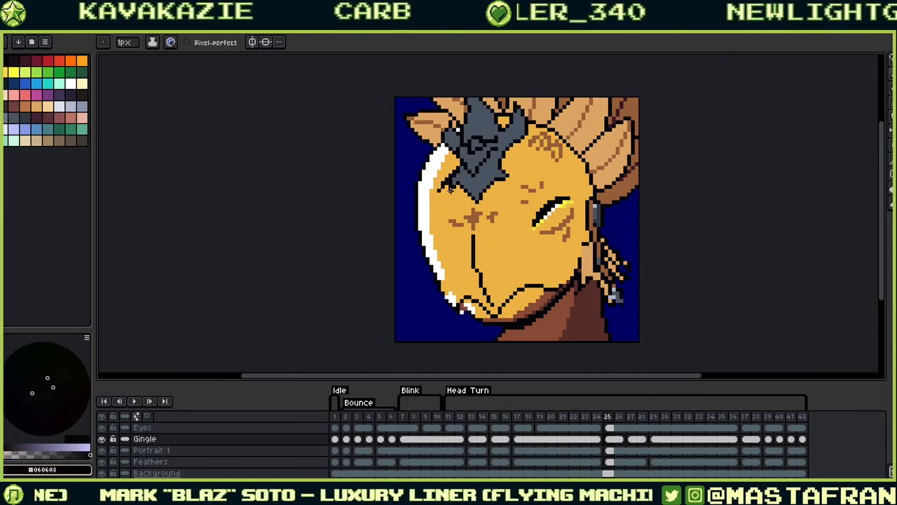
key("Left")
key("Right")
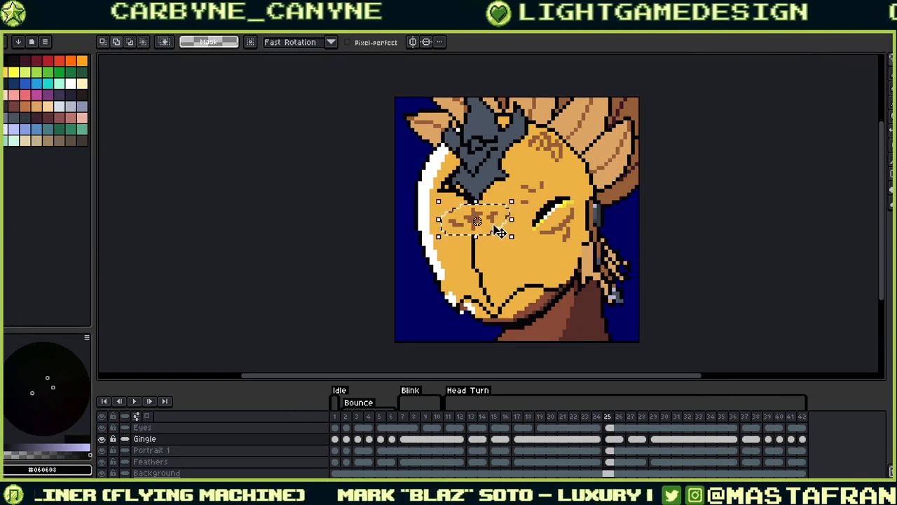
left_click_drag(500, 233, 491, 236)
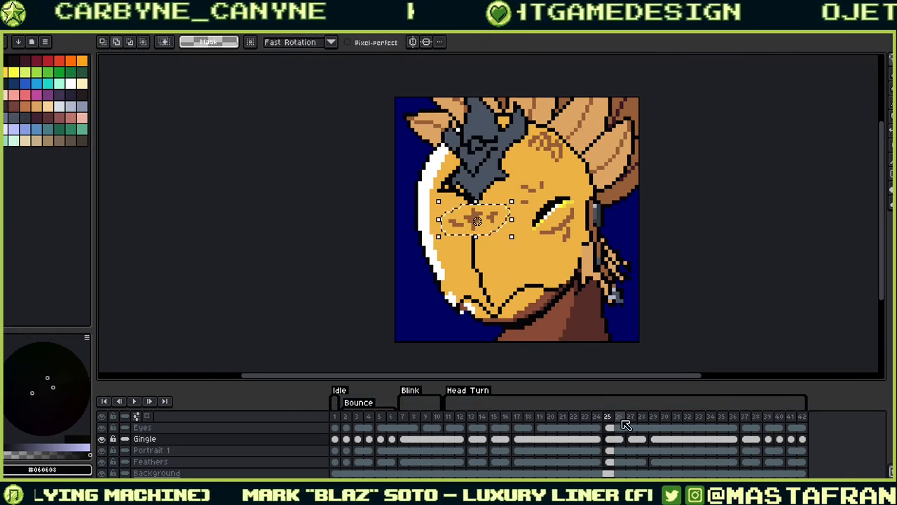
Check the Gingle layer's contents, cut the reshaped crest from it on frame 20 and paste it into the Portrait 1 layer
left_click(566, 440)
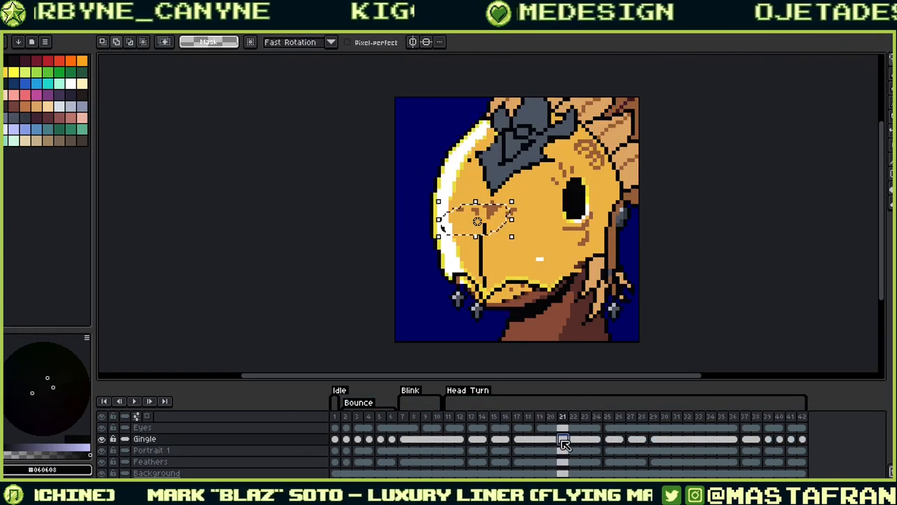
left_click(103, 437)
left_click(102, 437)
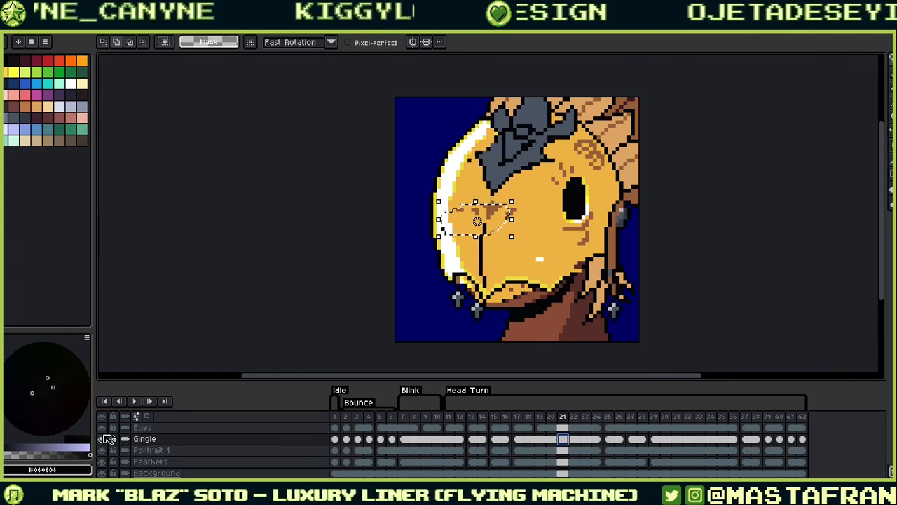
left_click(104, 439)
left_click(103, 438)
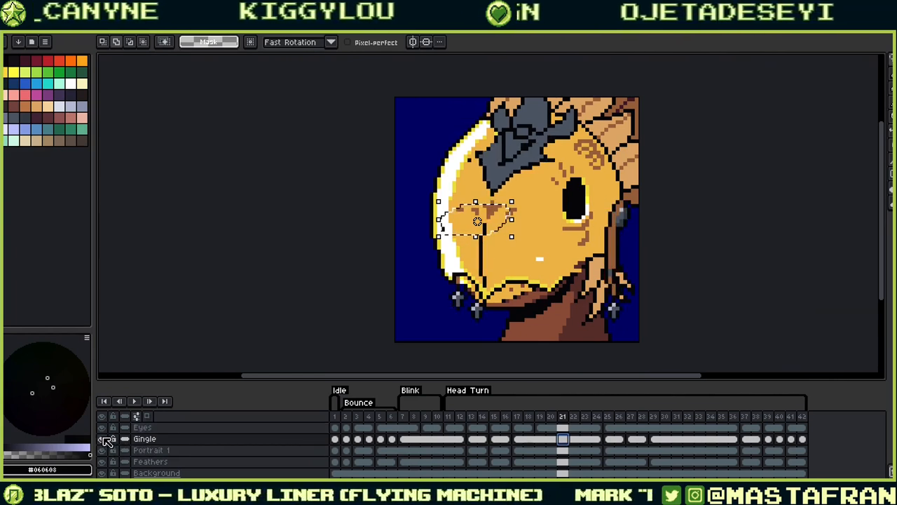
left_click_drag(551, 114, 526, 193)
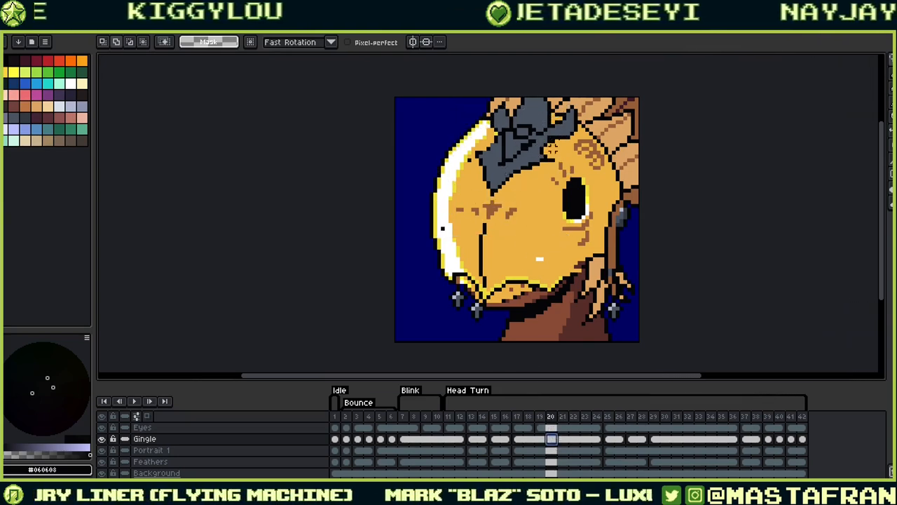
key("ctrl+z")
key("ctrl+z")
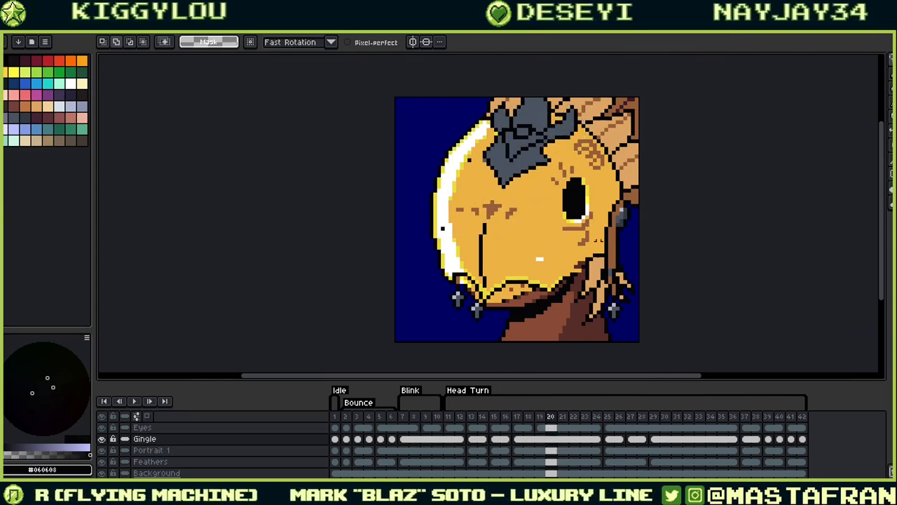
left_click(552, 451)
key("ctrl+y")
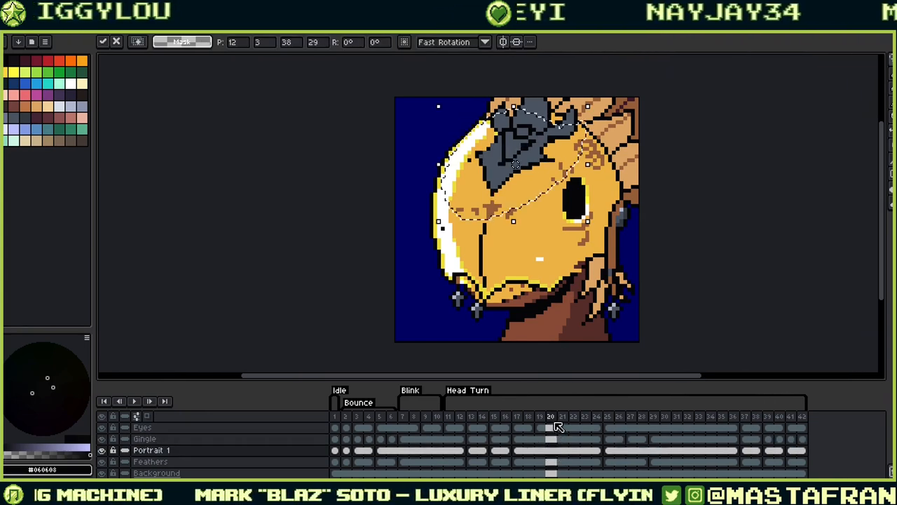
key("ctrl+z")
Hide the Gingle layer from frame 16 and play the animation to check which drawings remain on Portrait 1
left_click(506, 450)
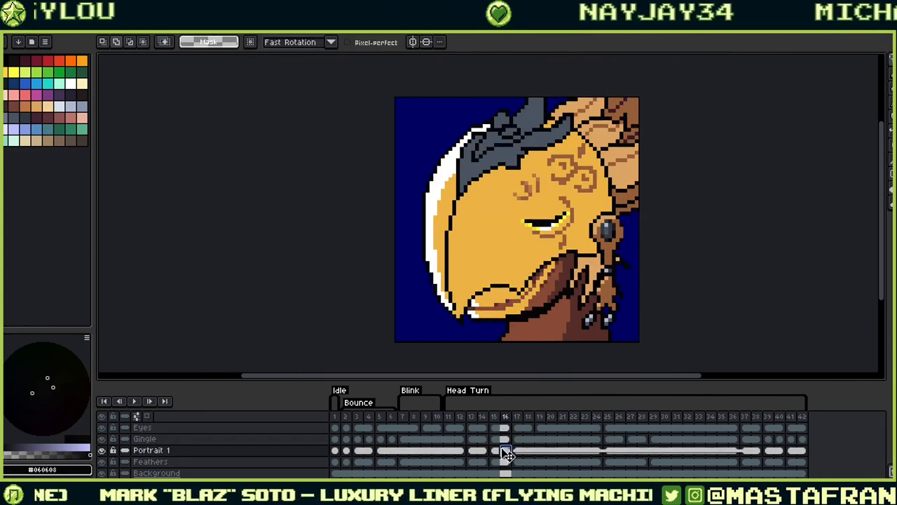
left_click(102, 438)
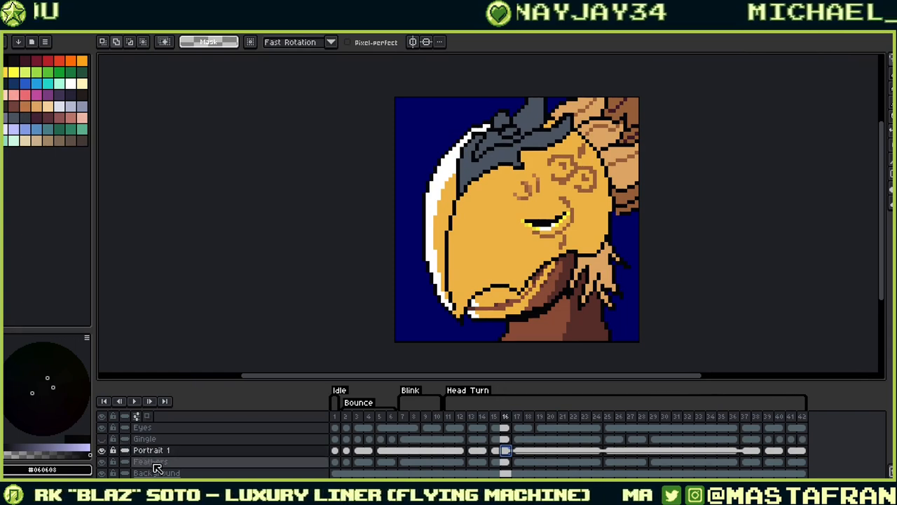
key("Return")
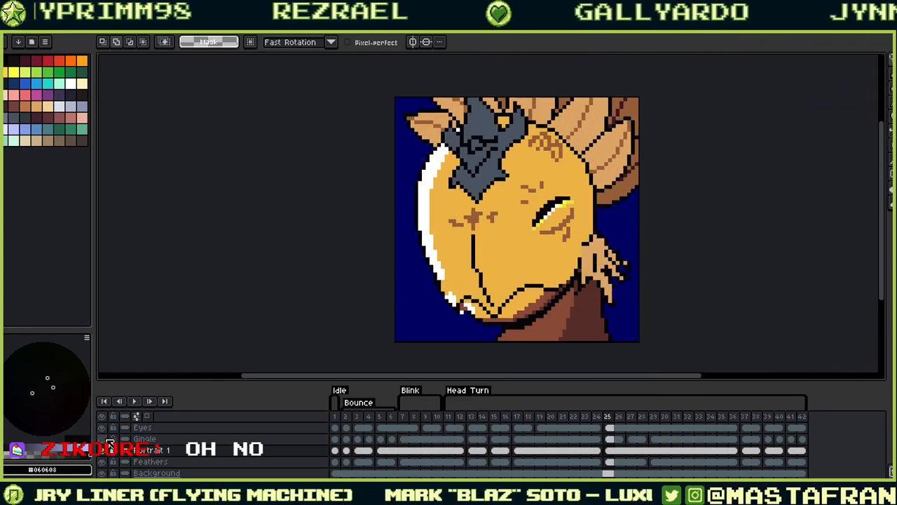
Move the redrawn lower part of the crest on frame 25 from the Gingle layer to the Portrait 1 layer
left_click(611, 440)
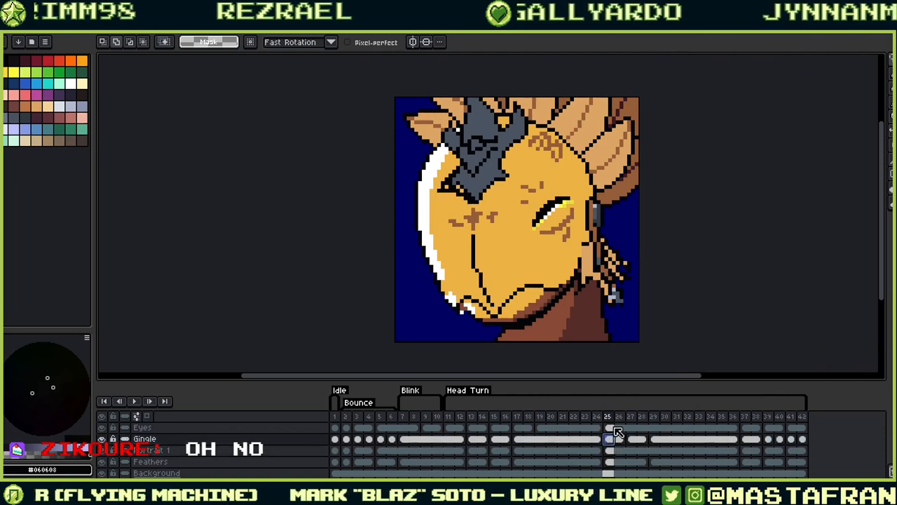
left_click_drag(501, 155, 519, 165)
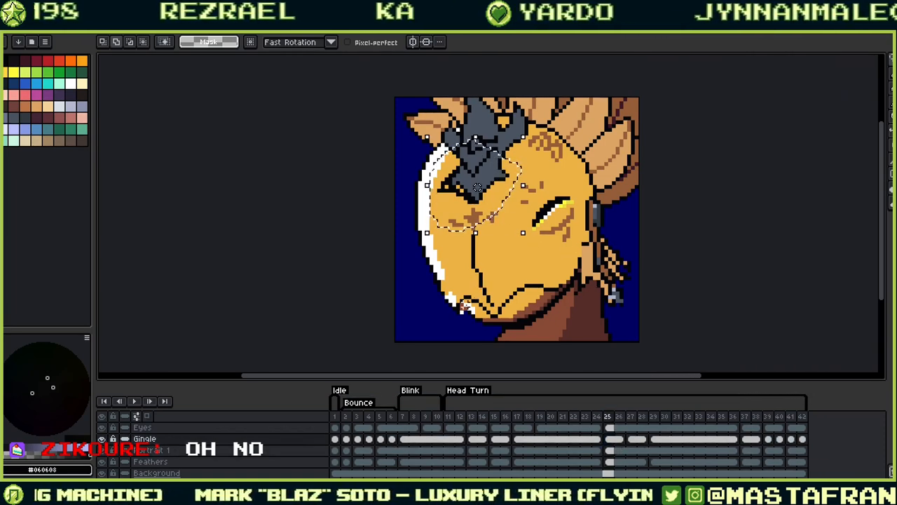
left_click(613, 450)
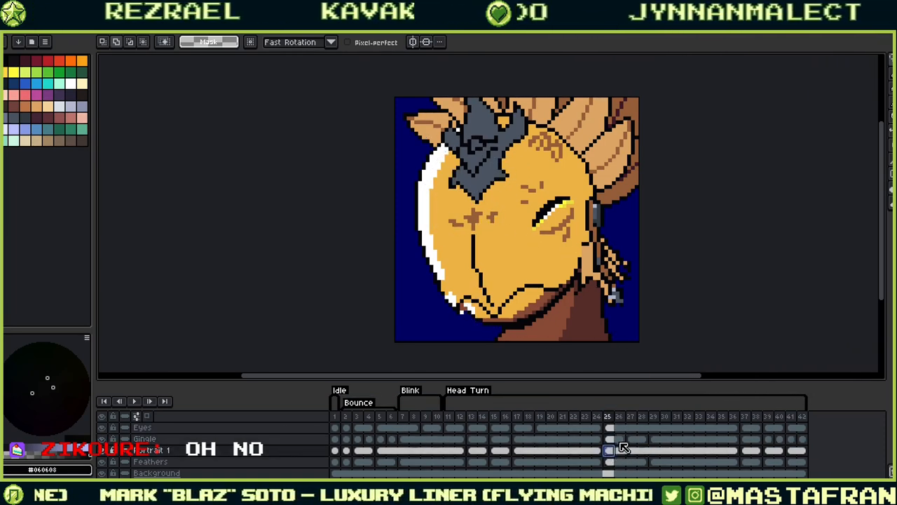
key("ctrl+v")
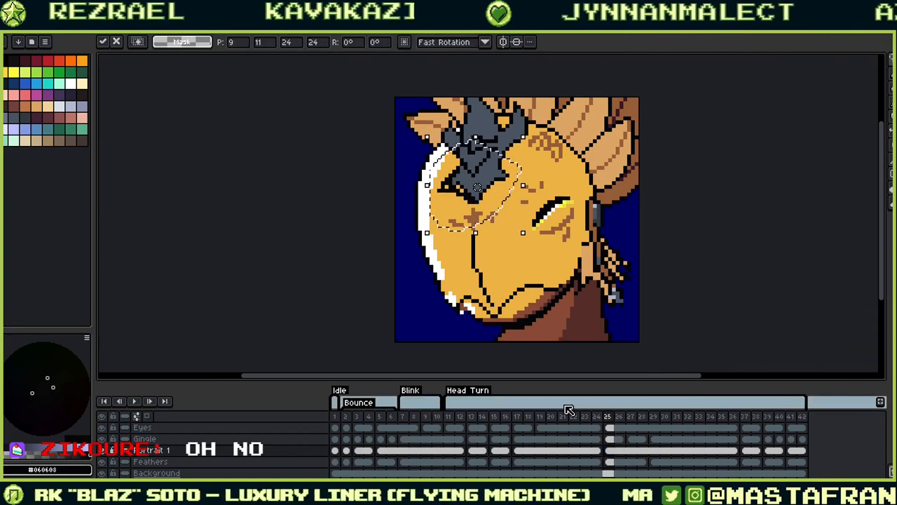
Isolate the Gingle layer on frame 23 and transfer its redrawn beak centre line to the Portrait 1 layer
left_click(585, 438)
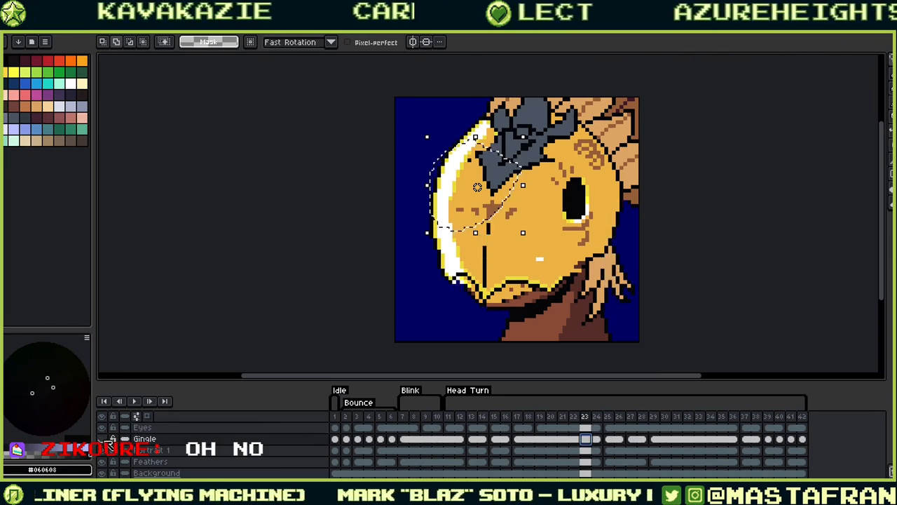
left_click(105, 452)
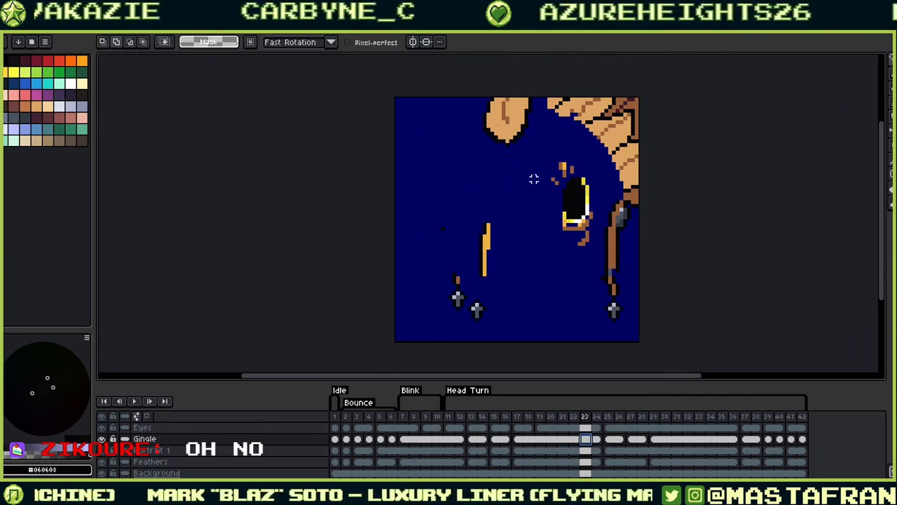
left_click_drag(473, 265, 537, 190)
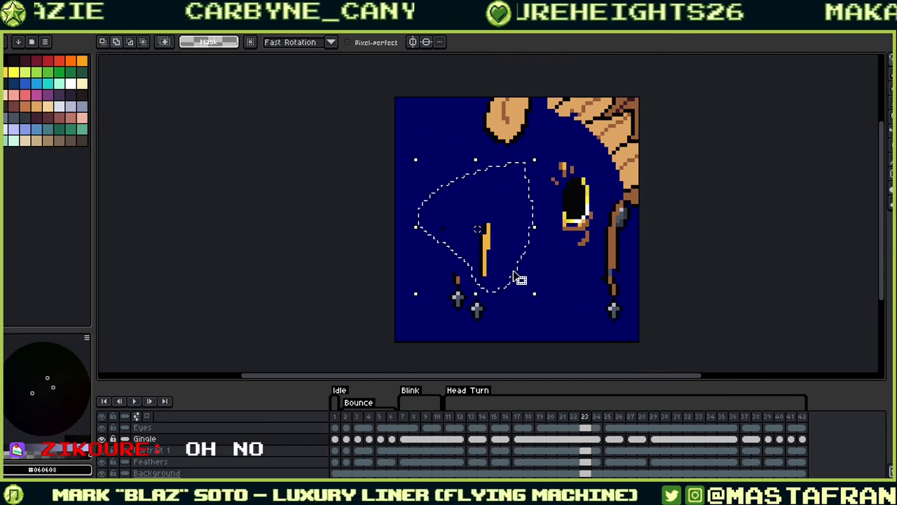
key("Delete")
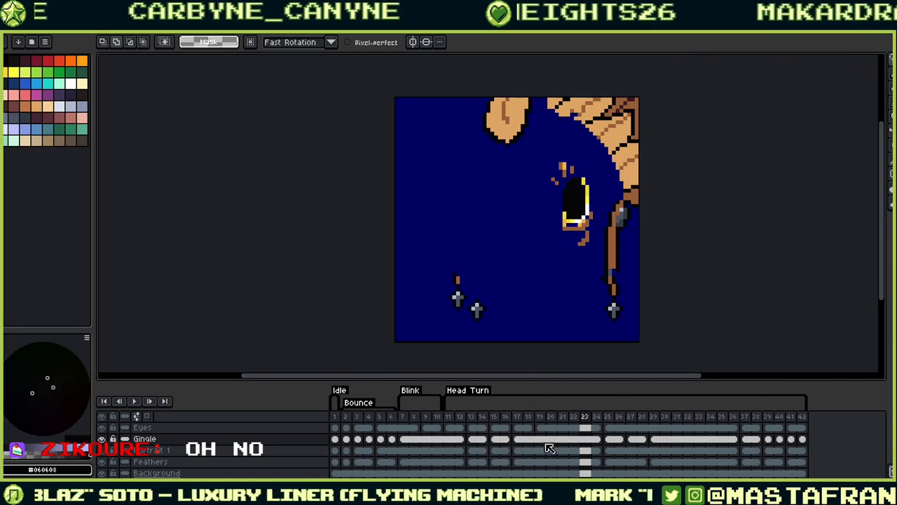
left_click(588, 449)
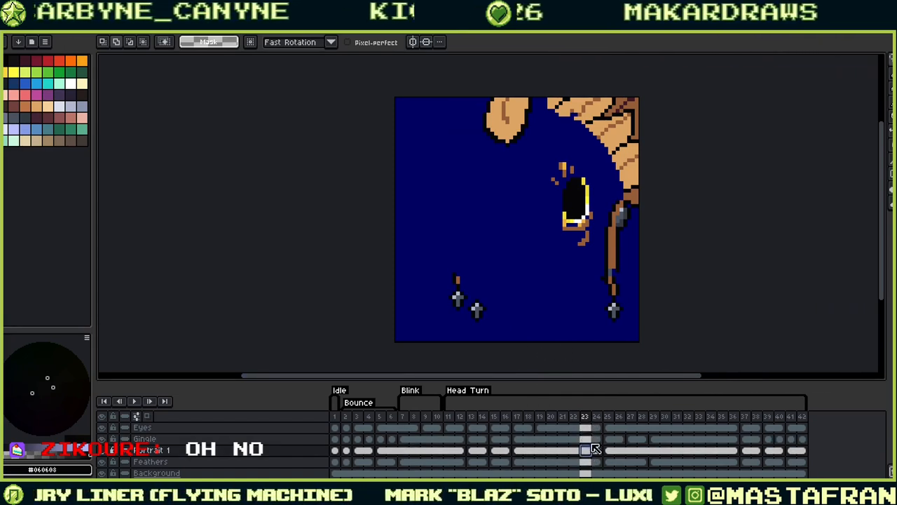
left_click(101, 452)
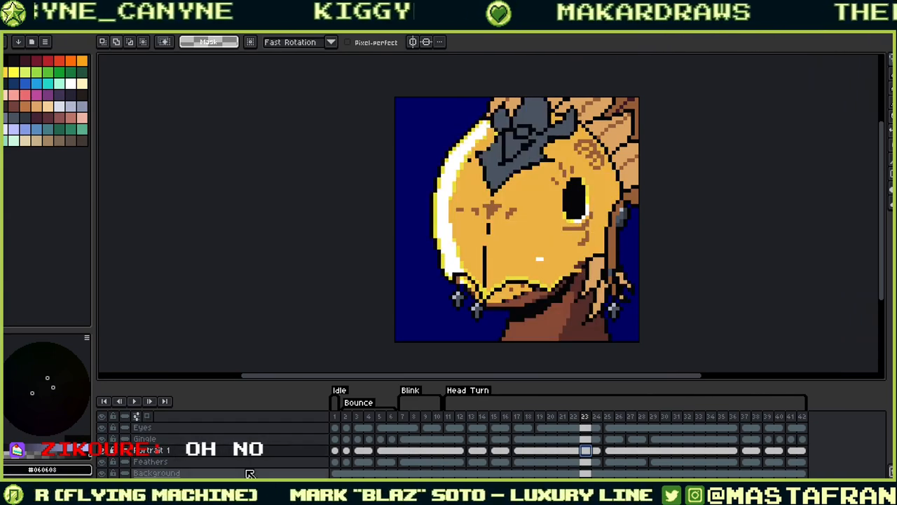
key("ctrl+z")
key("ctrl+z")
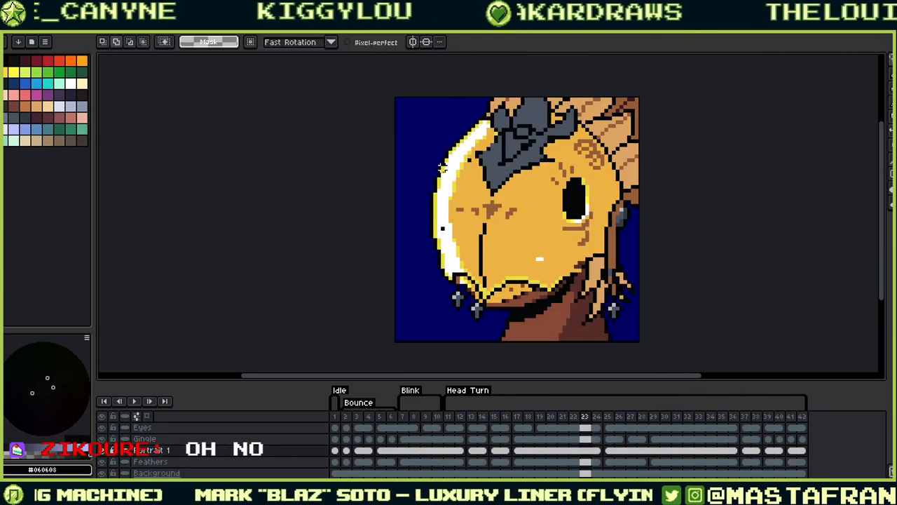
Paint out the stray black pixels and outermost brow mark on the beak with white #FFFFFF and yellow #edb245
key("b")
left_click(452, 244, "alt")
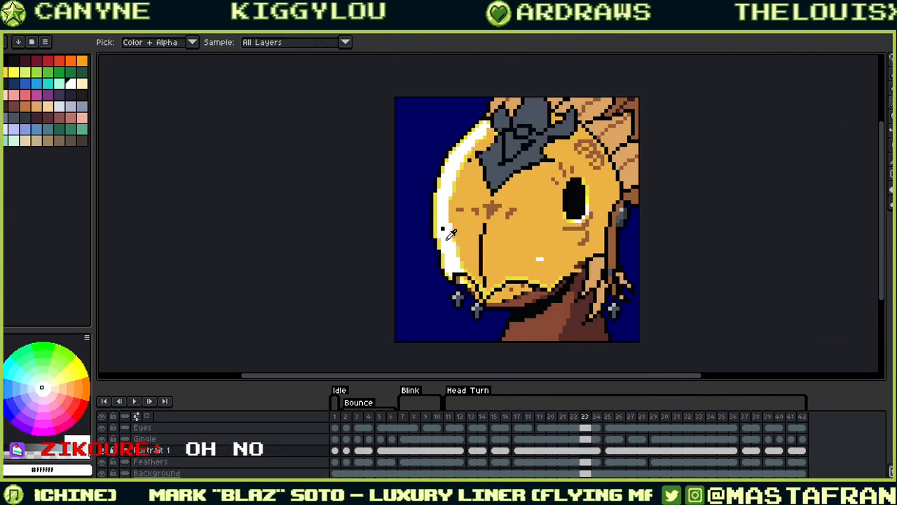
left_click(472, 171, "alt")
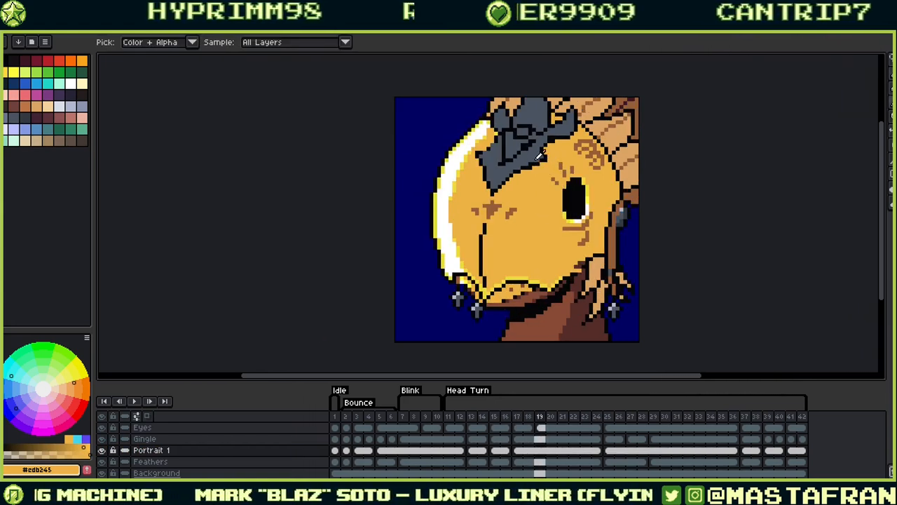
Clean up the crest's lower and side edges on frame 19 with grey #4a5462, yellow #edb245 and black #060608
left_click(537, 161, "alt")
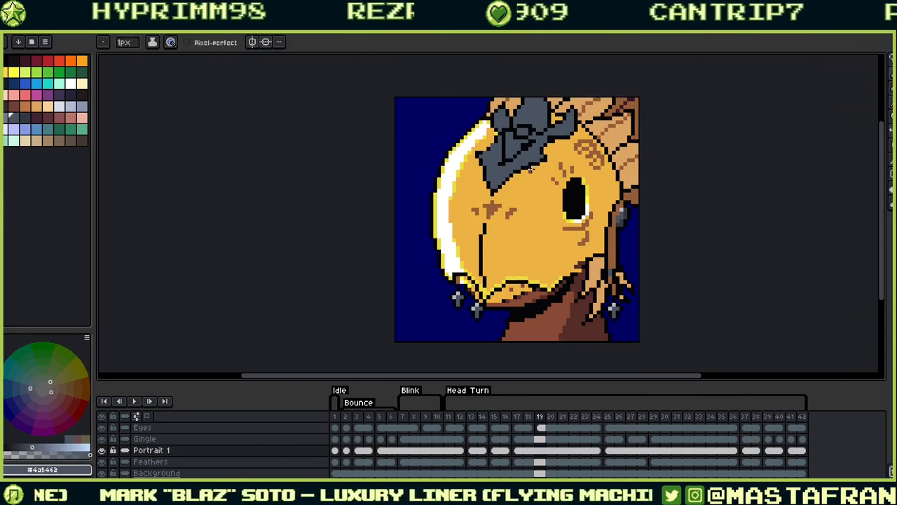
left_click(535, 170, "alt")
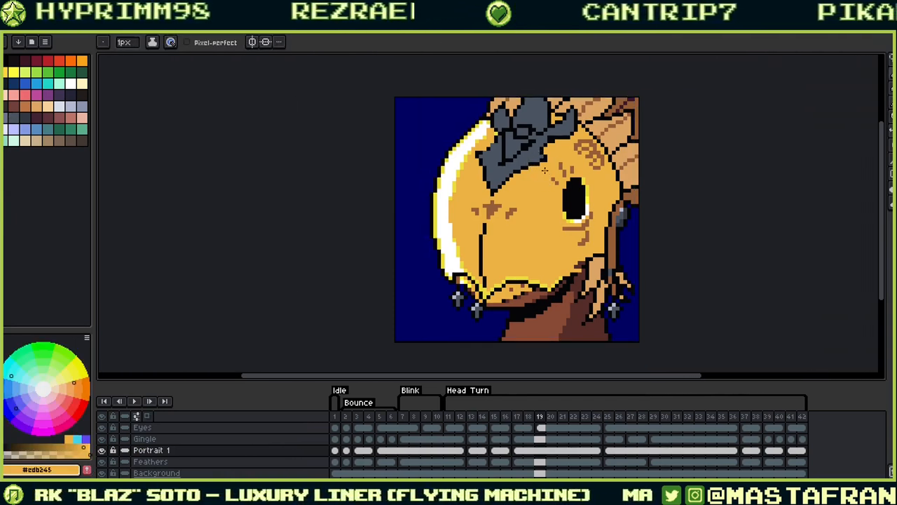
left_click(492, 140, "alt")
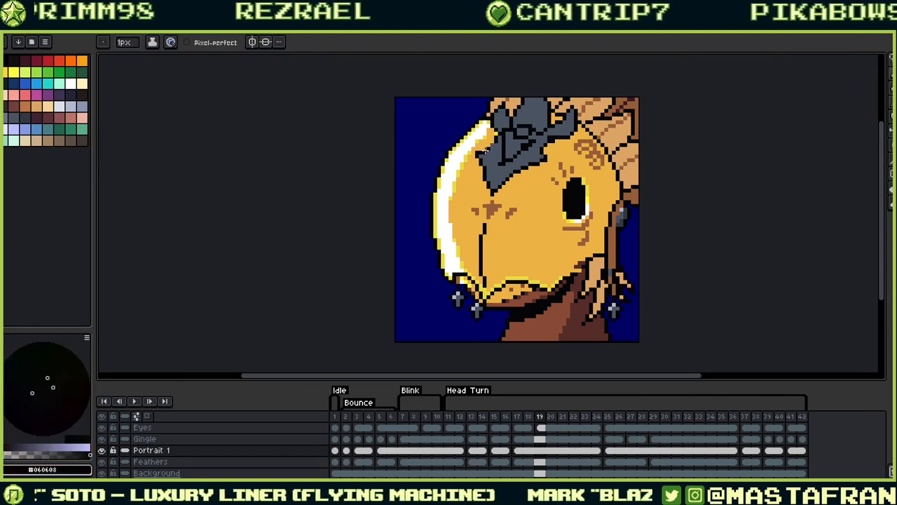
left_click(553, 138, "alt")
left_click(562, 146, "alt")
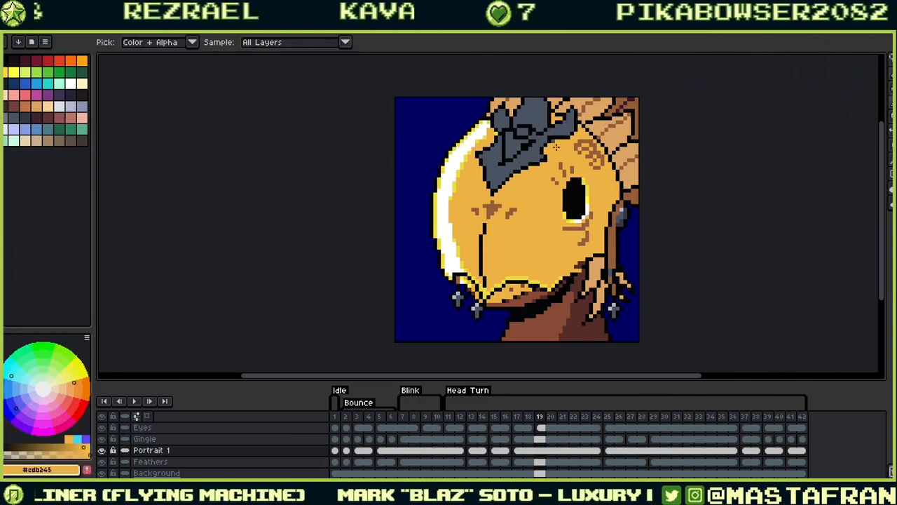
left_click(552, 136, "alt")
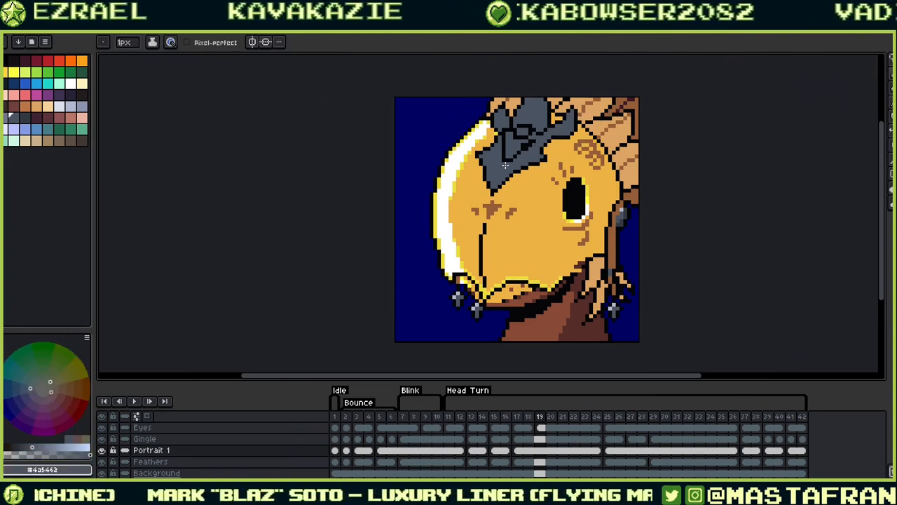
Compare the crest with the earlier frames and reshape its inner fold line on frame 17 with black #060608 and grey #4a5462
key("Left")
key("Left")
key("Left")
key("Left")
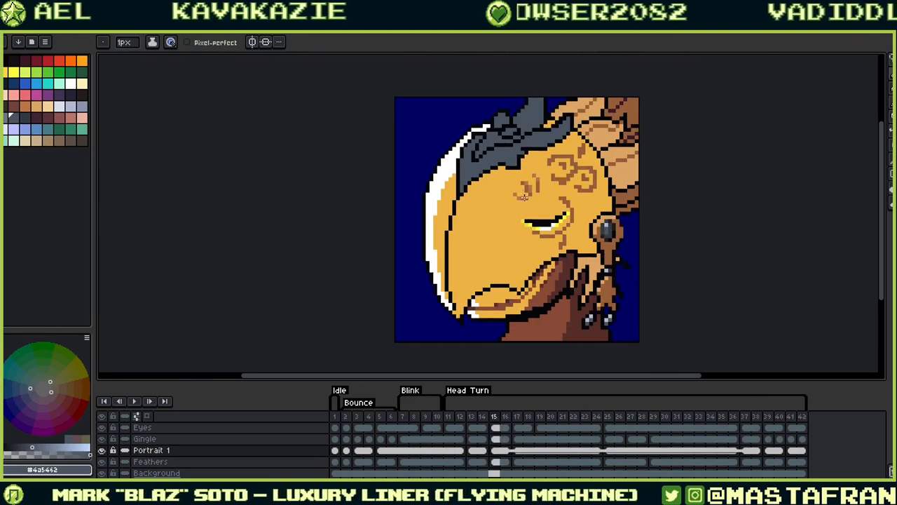
key("Right")
left_click(505, 159, "alt")
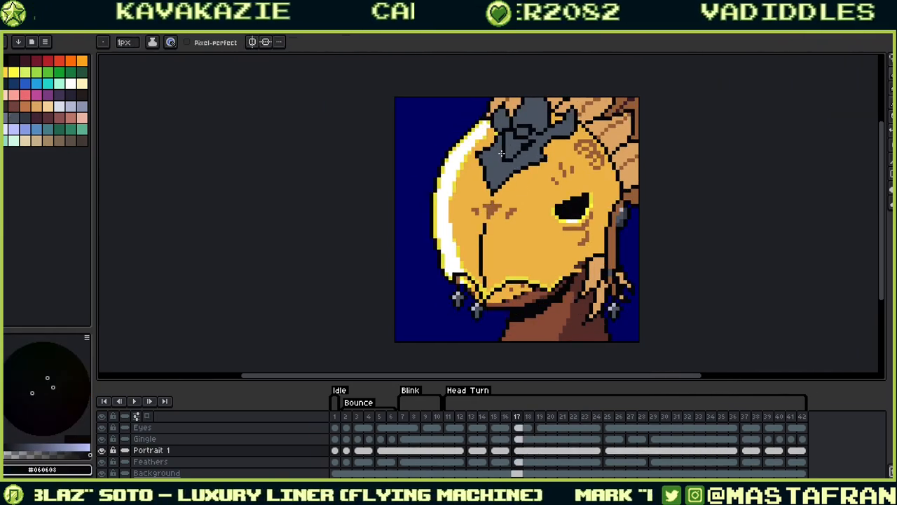
left_click(507, 147, "alt")
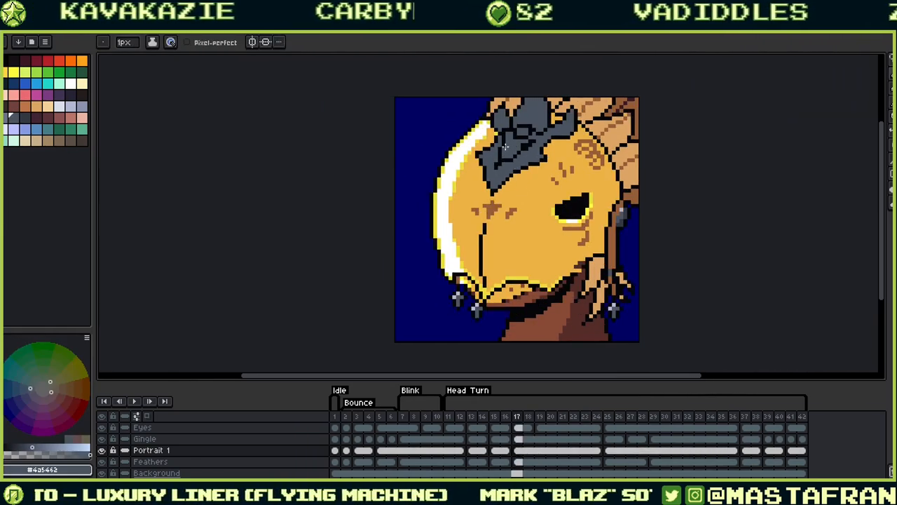
Thin and straighten the crest's V-shaped inner fold and touch up the line beside its small loop on frame 17 with black #060608 and grey #4a5462
left_click(502, 143, "alt")
left_click(508, 155, "alt")
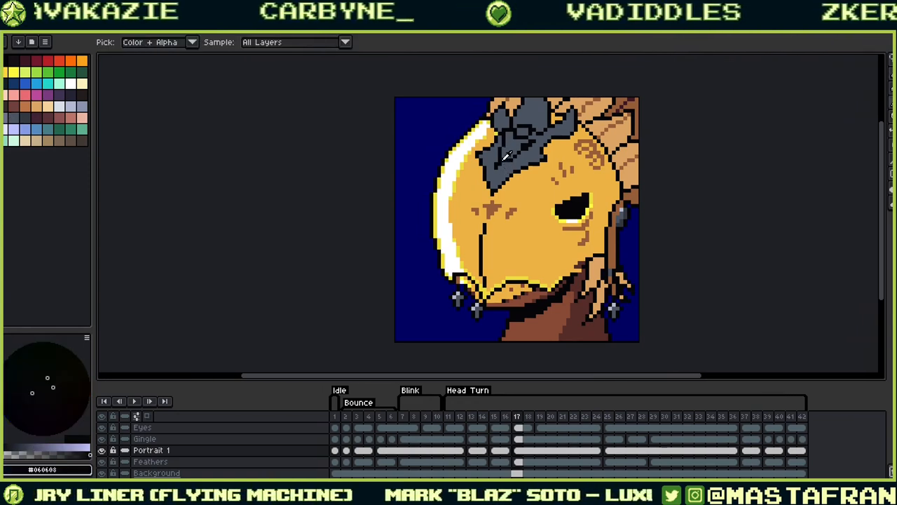
left_click(496, 161, "alt")
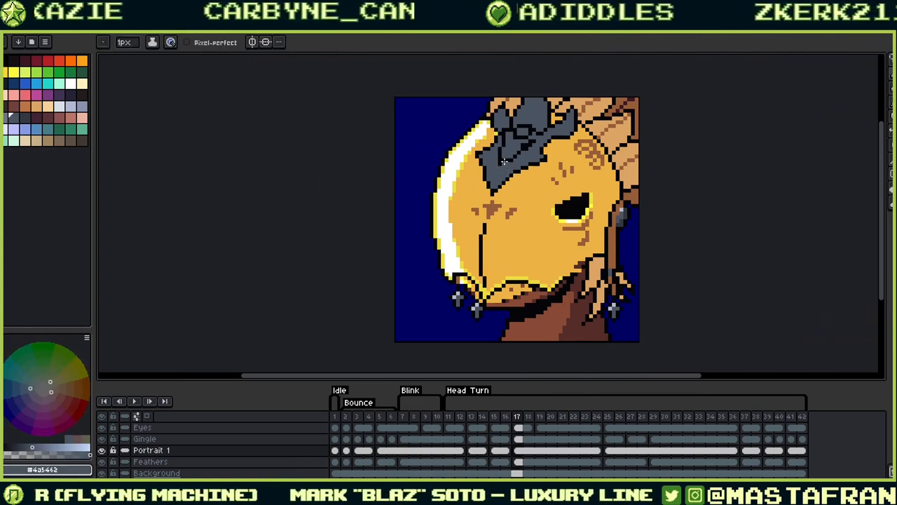
left_click(524, 146, "alt")
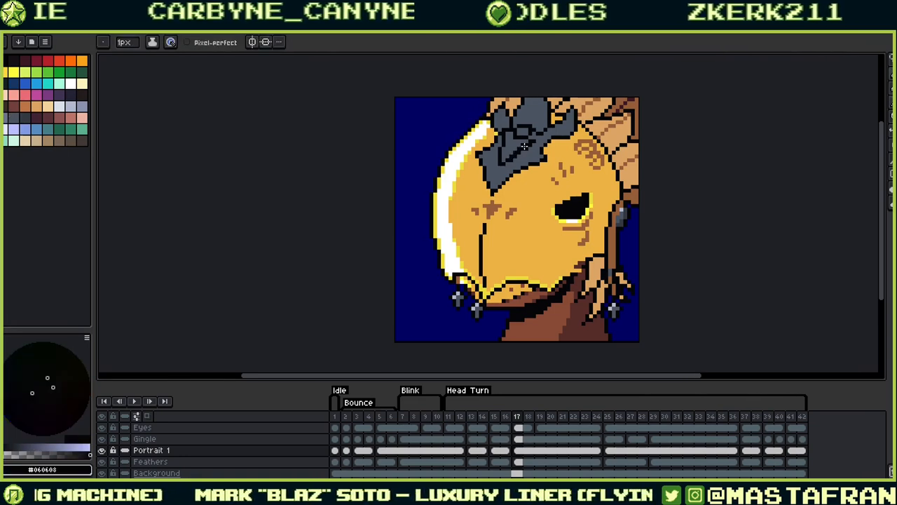
left_click(515, 160, "alt")
left_click(524, 149, "alt")
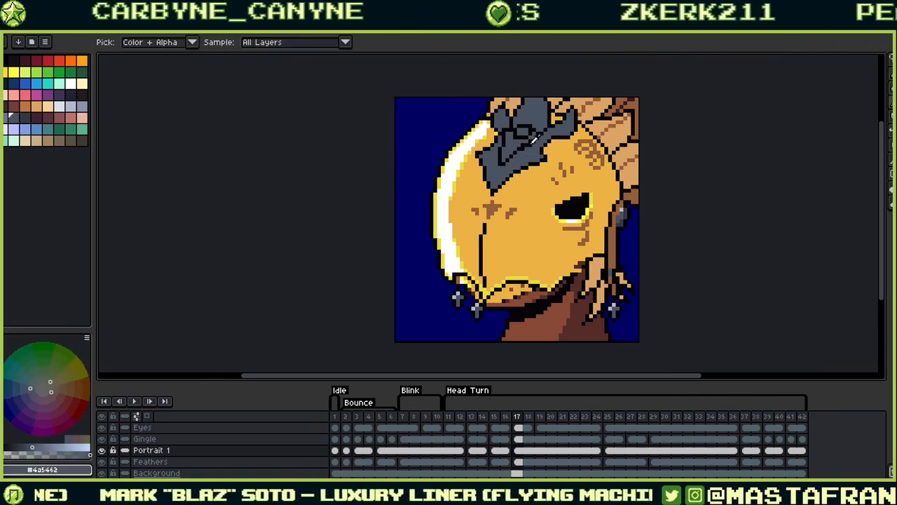
left_click(539, 146, "alt")
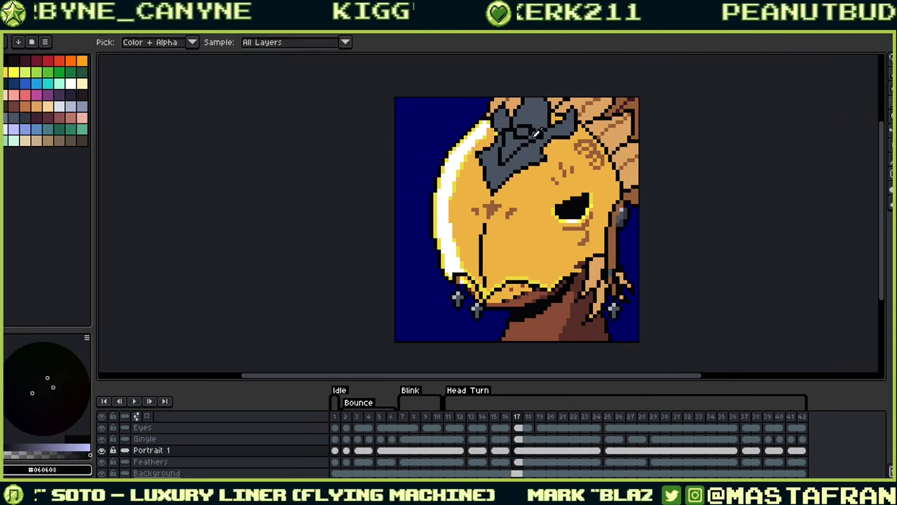
left_click(537, 134, "alt")
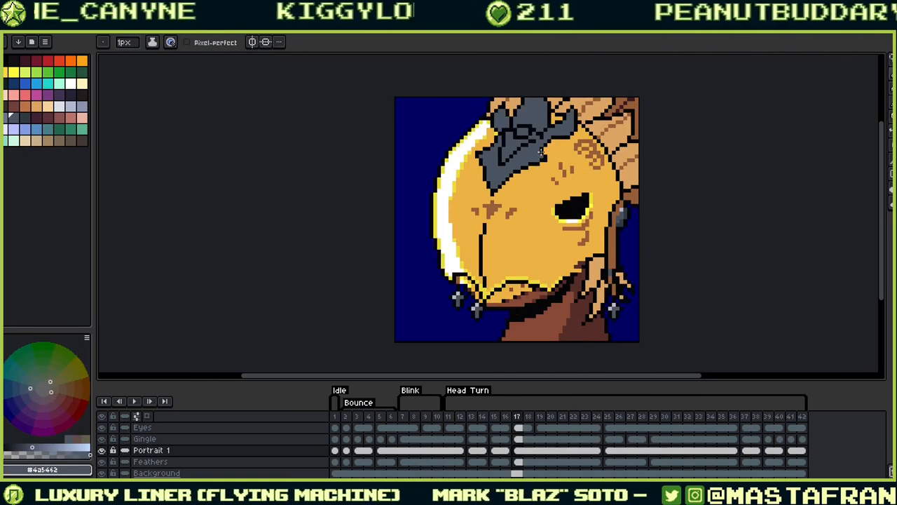
left_click(536, 141, "alt")
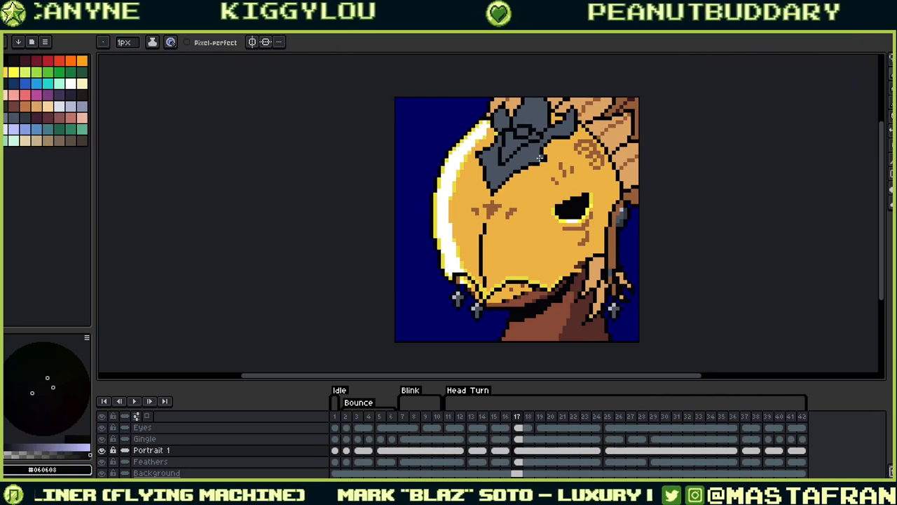
Compare the crest's shape and position on frame 17 with the preceding Head Turn frames
key("Left")
key("Right")
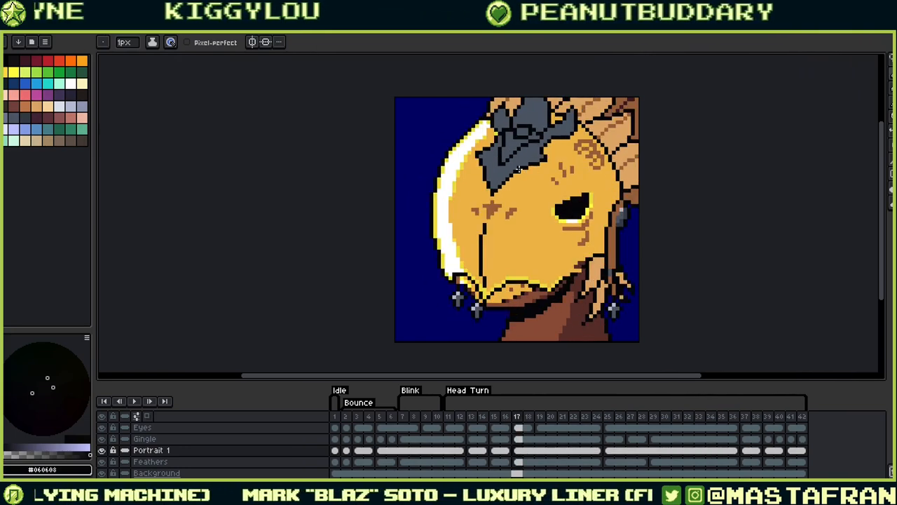
key("Left")
key("Right")
key("Left")
key("Right")
key("Left")
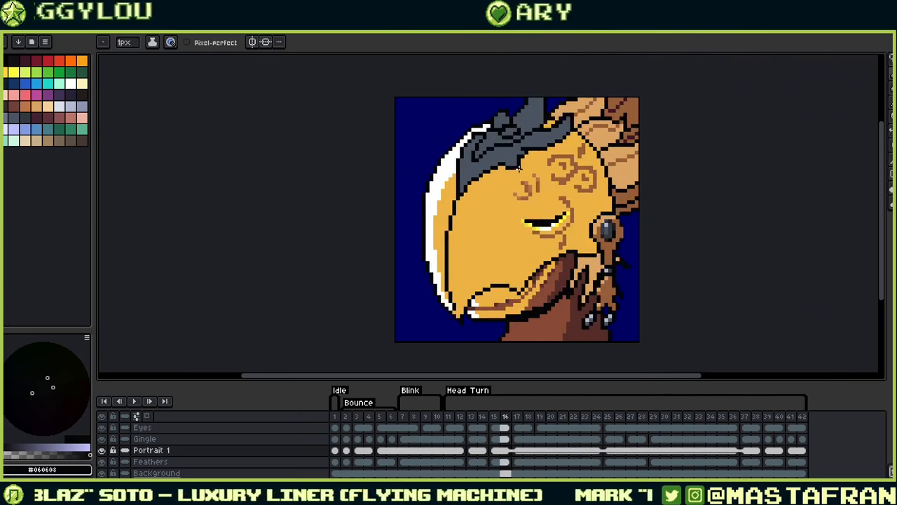
key("Left")
key("Left")
key("Right")
key("Right")
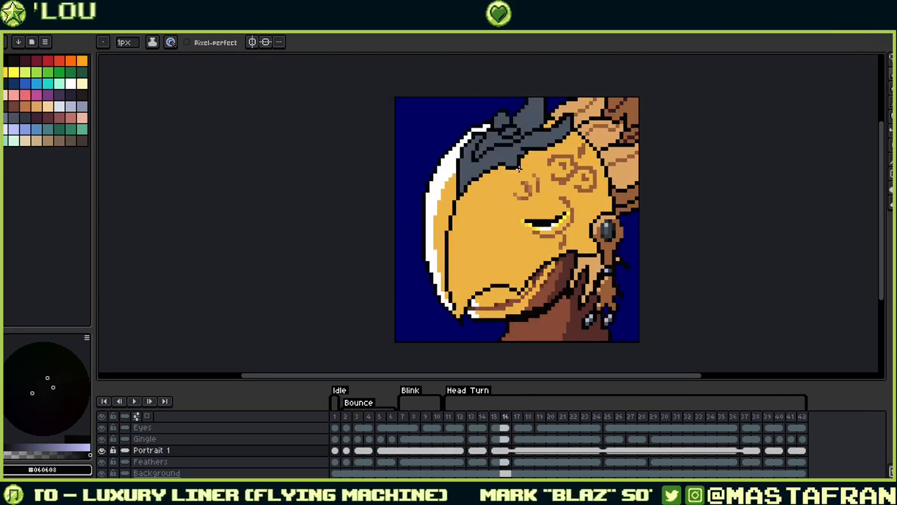
key("Right")
key("Left")
key("Right")
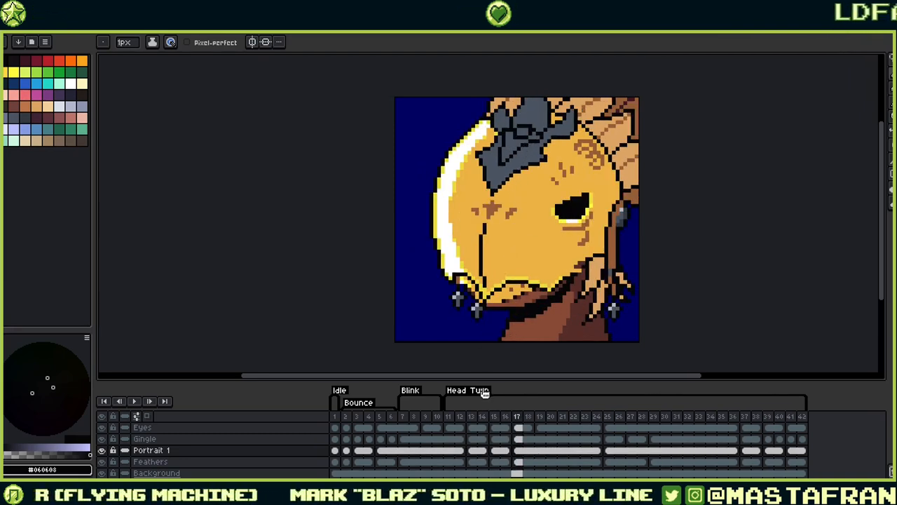
Select the lower part of the crest on frame 17 and shift it slightly toward the beak's outer edge
key("m")
mouse_move(554, 137)
left_mouse_down()
mouse_move(496, 130)
mouse_move(472, 186)
mouse_move(487, 196)
mouse_move(527, 169)
left_mouse_up()
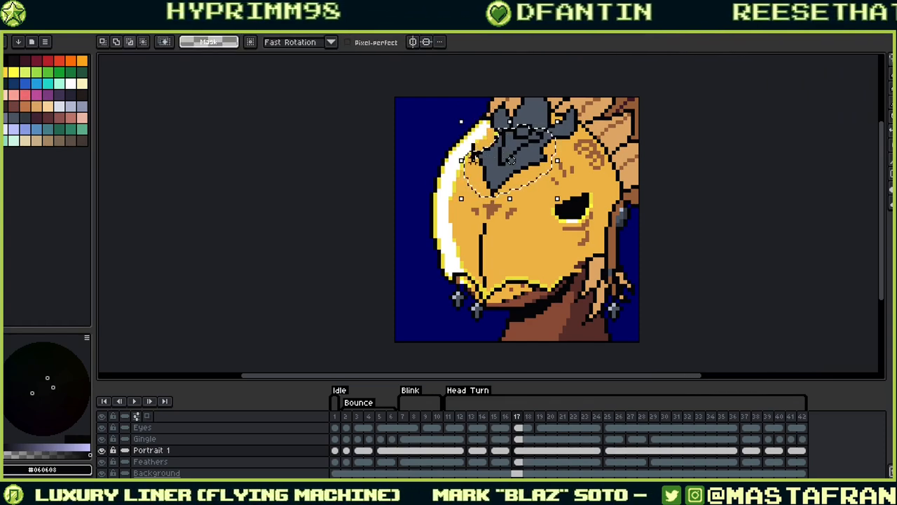
mouse_move(480, 171)
left_mouse_down()
mouse_move(486, 187)
mouse_move(455, 197)
mouse_move(457, 165)
left_mouse_up()
left_click_drag(531, 164, 523, 162)
left_click(511, 216)
key("Left")
key("Right")
Shift the brow marks on frame 20 to sit under the moved crest, and fill the blue gaps with yellow #edb245
key("Right")
key("Right")
key("Right")
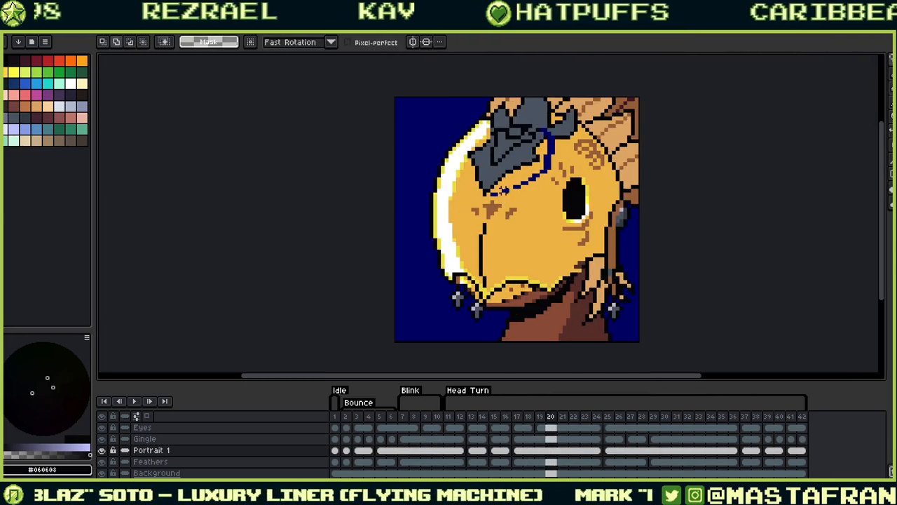
key("alt")
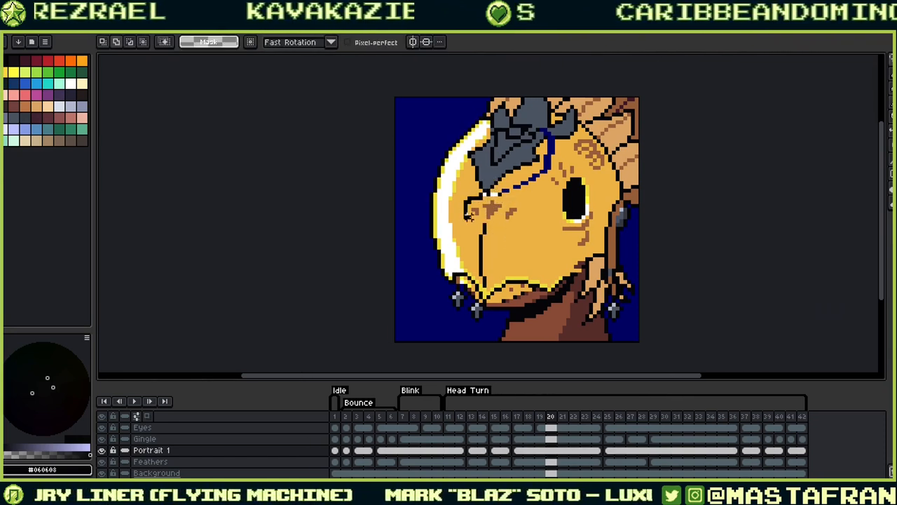
key("ctrl+v")
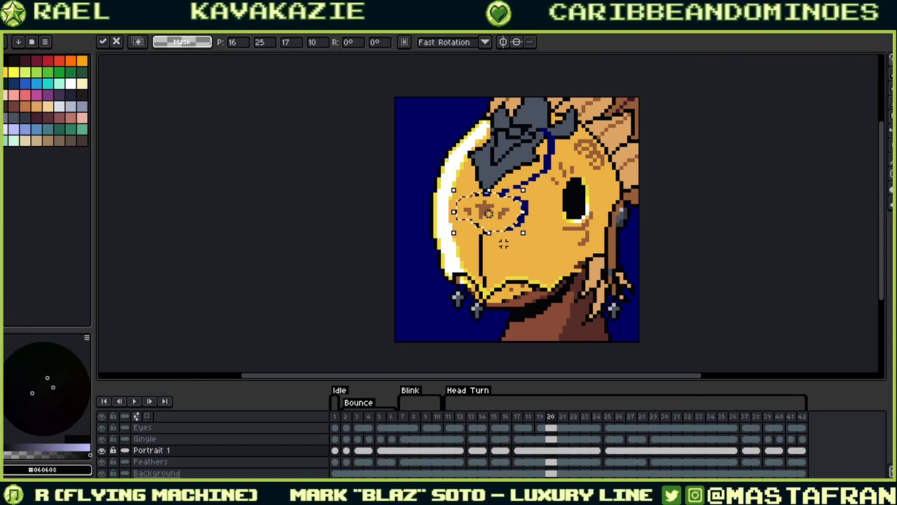
key("ctrl+d")
key("b")
left_click(495, 254, "alt")
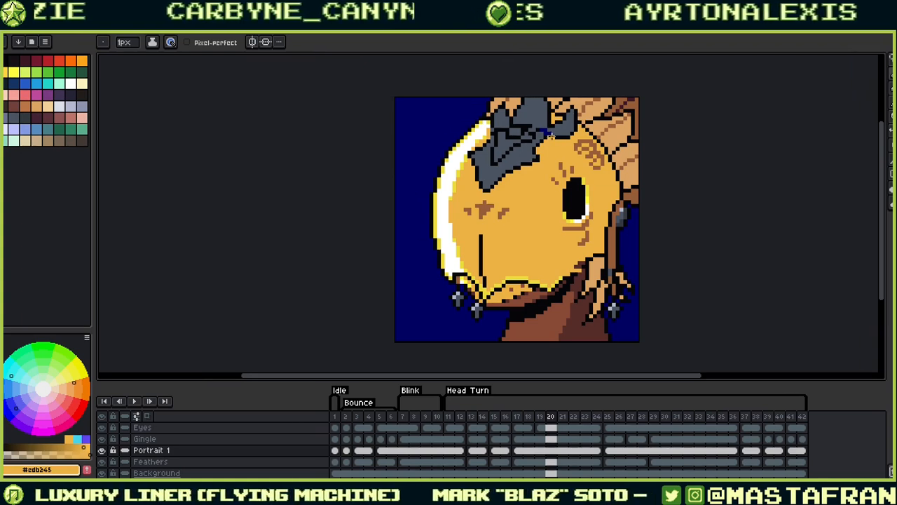
Repair the crest's edges around the moved section on frame 20 with black #060608 and grey #4a5462
left_click(554, 133, "alt")
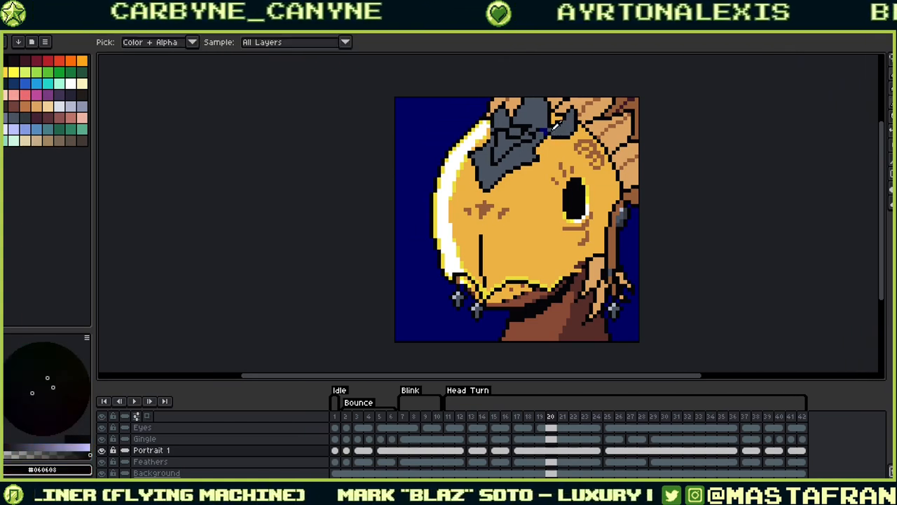
left_click(543, 131, "alt")
left_click(533, 127, "alt")
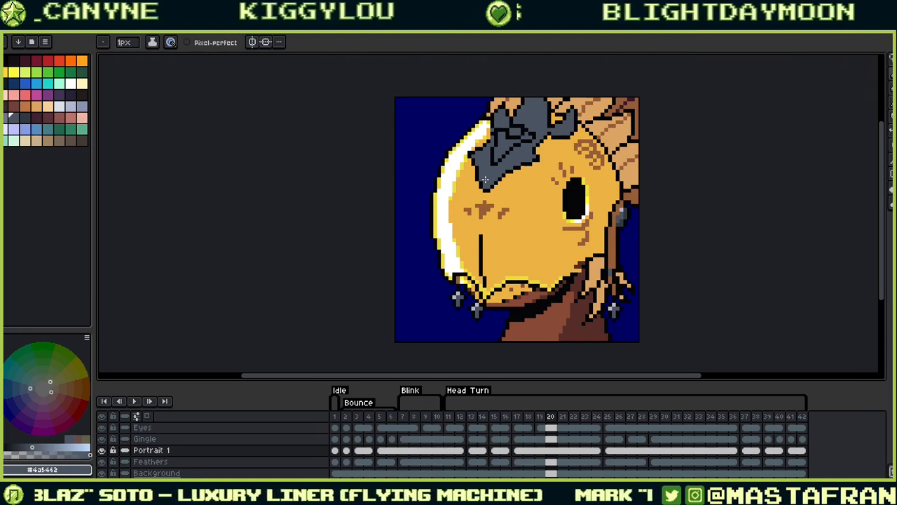
key("alt")
left_click(492, 134, "alt")
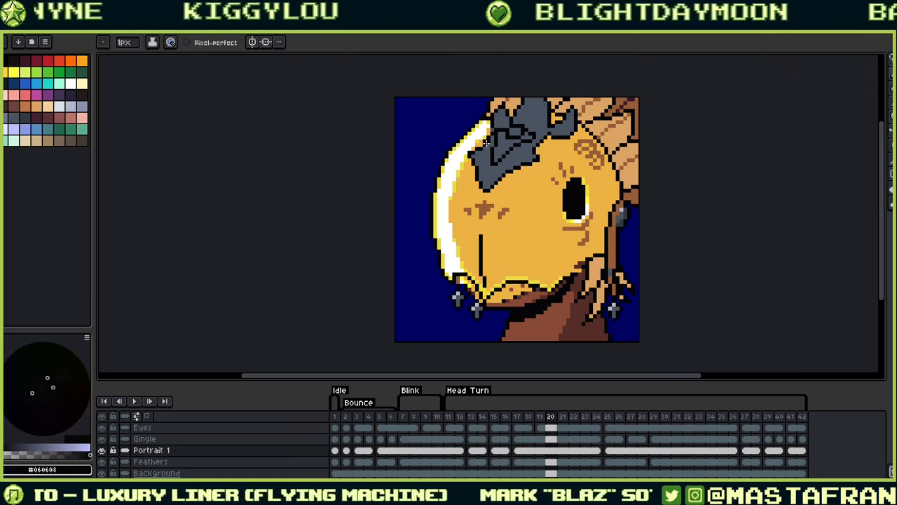
left_click(489, 143, "alt")
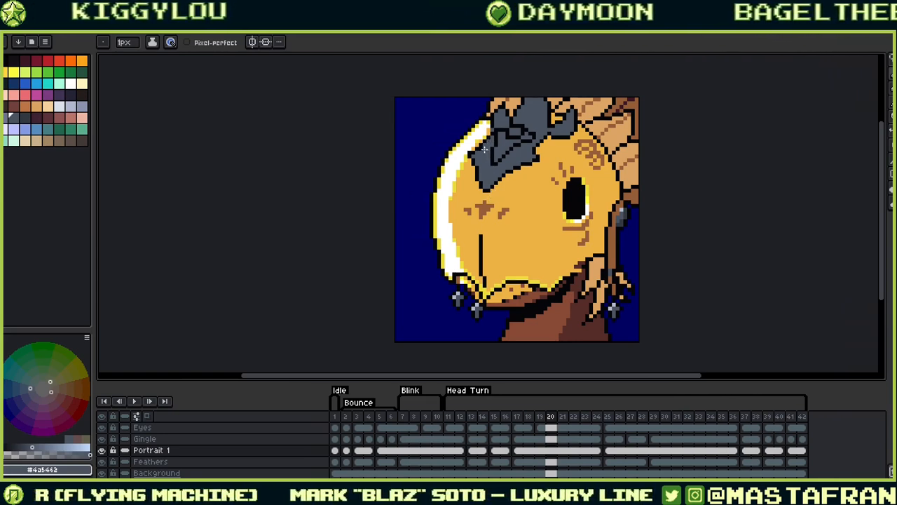
Redraw the crest's V-shaped inner fold on frame 20 with black #060608 and clean around it with grey #4a5462
left_click(495, 145, "alt")
mouse_move(492, 142)
left_mouse_down()
mouse_move(490, 162)
mouse_move(506, 151)
left_mouse_up()
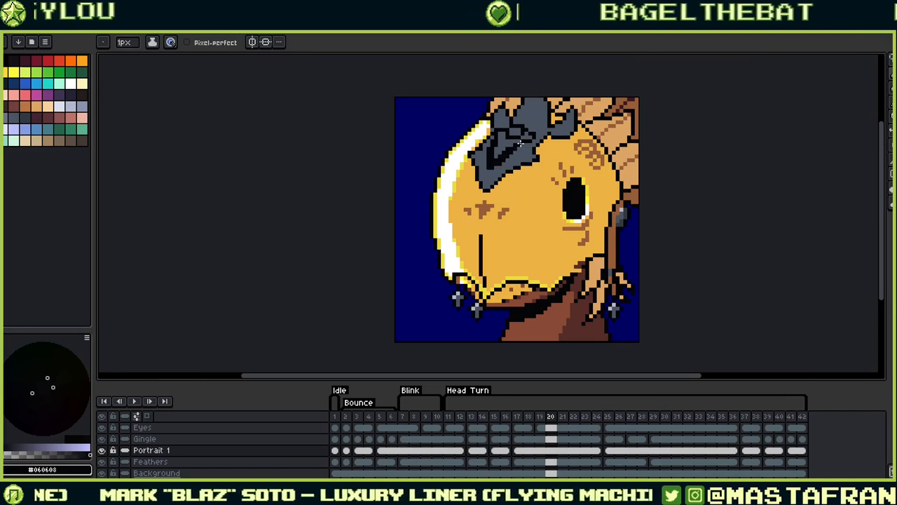
left_click(505, 150, "alt")
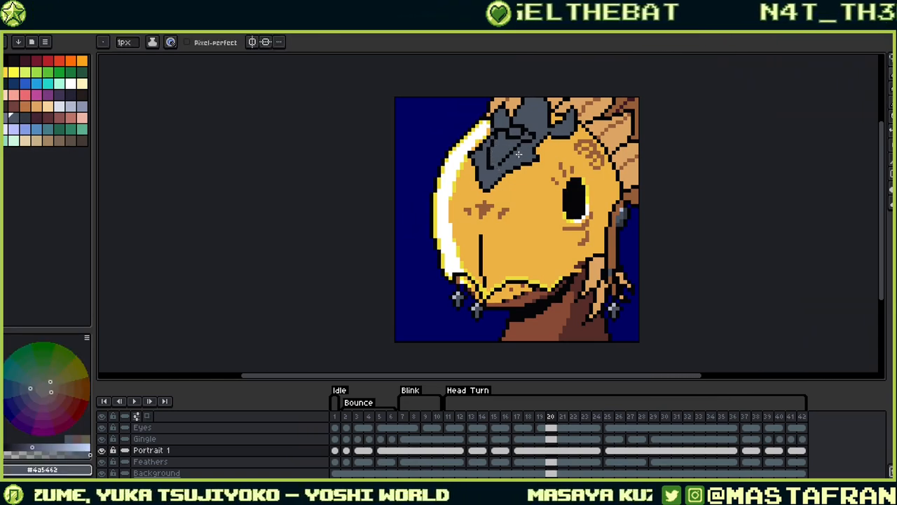
left_click(507, 164, "alt")
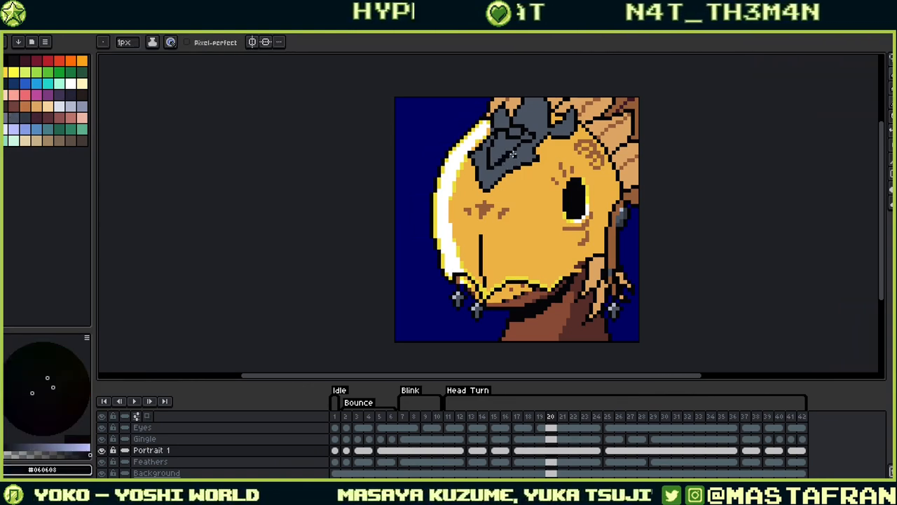
left_click(520, 156, "alt")
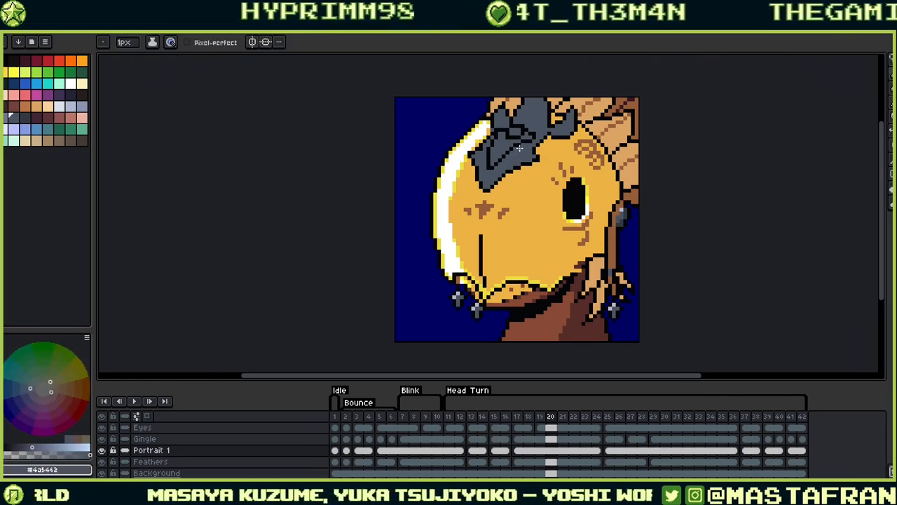
Examine the shifted crest and brow marks across Head Turn frames 17 to 22
key("Left")
key("Left")
key("Left")
key("Left")
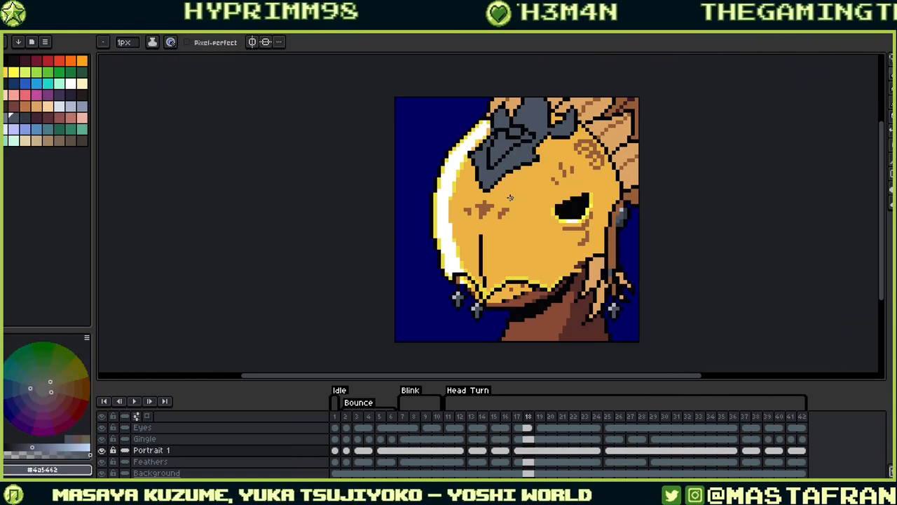
key("Right")
key("Right")
key("Right")
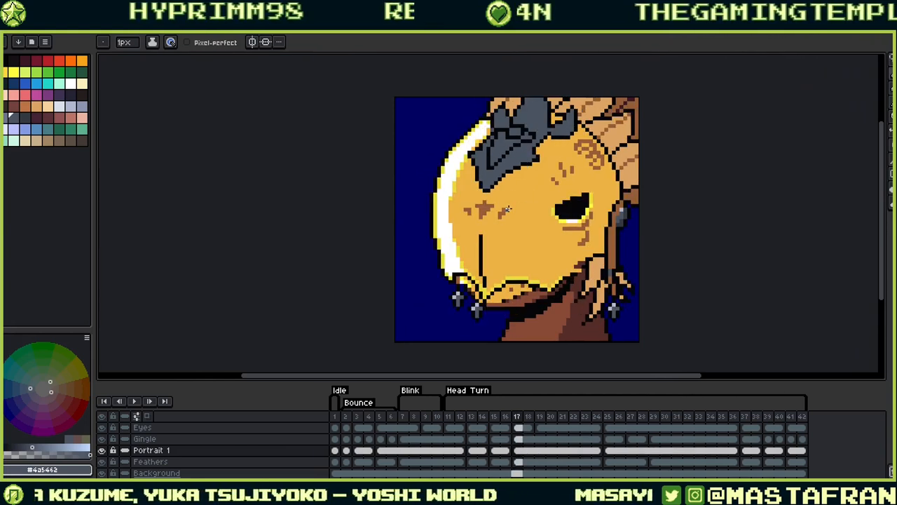
key("Right")
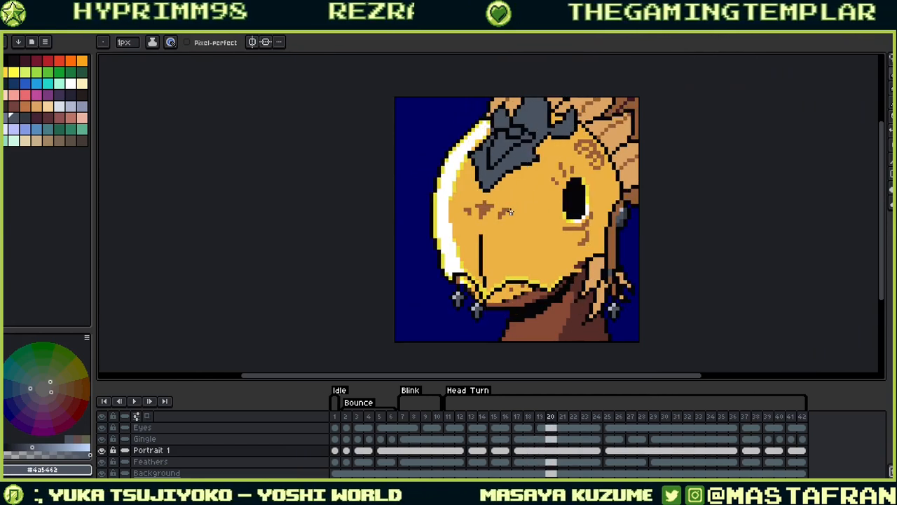
left_click(532, 178, "alt")
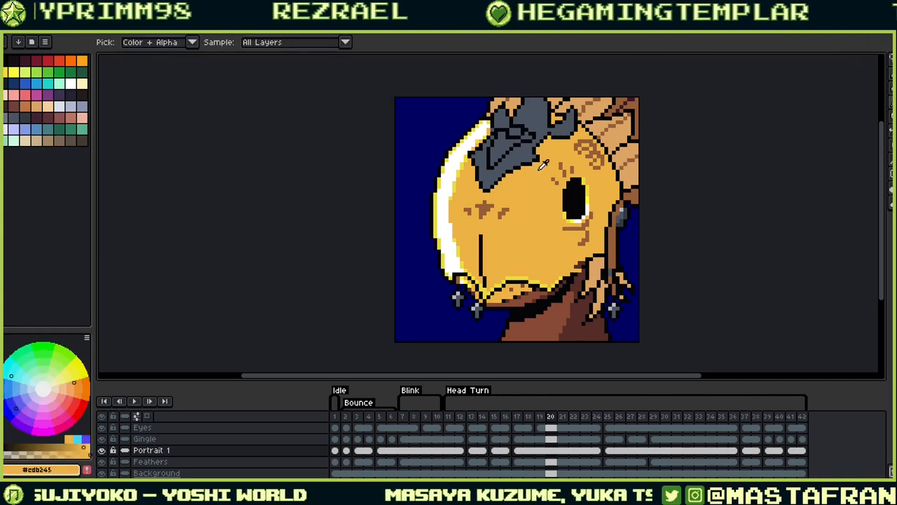
left_click(525, 167, "alt")
left_click(531, 190, "alt")
key("Left")
key("Left")
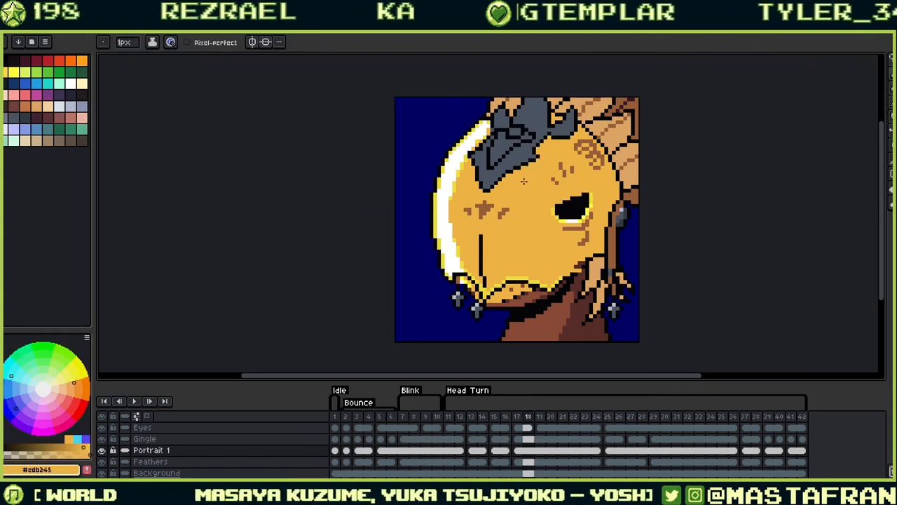
key("Right")
key("Right")
key("Right")
key("Right")
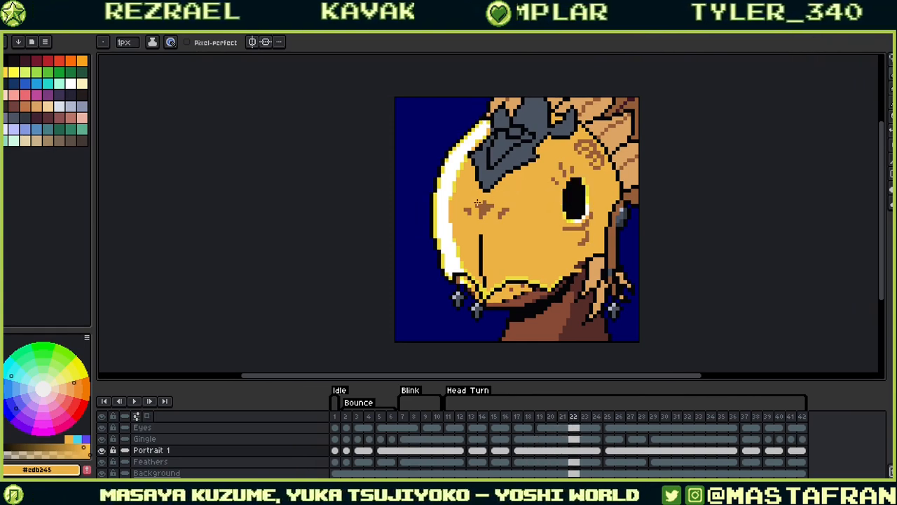
Remove the crest's lower outline on frame 25 and draw a new curved beak centre line in black #060608, comparing with the previous frame
key("Right")
key("Right")
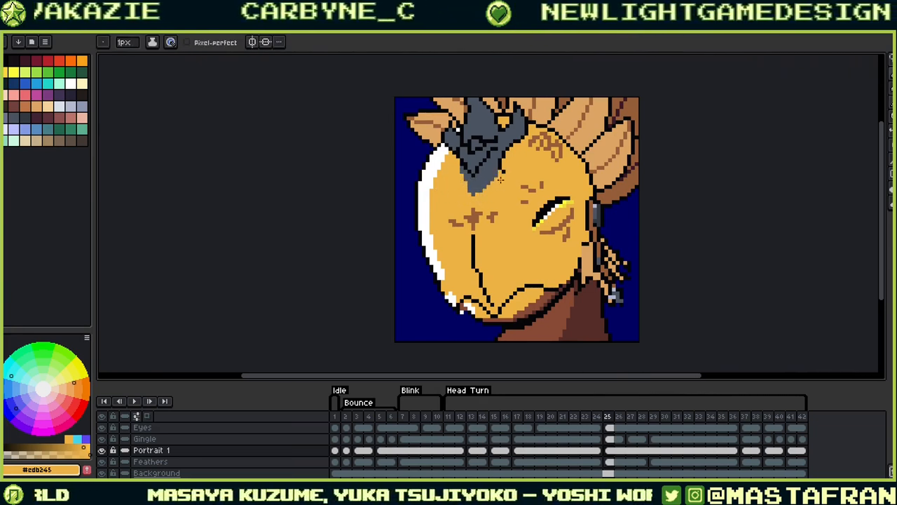
left_click(503, 158, "alt")
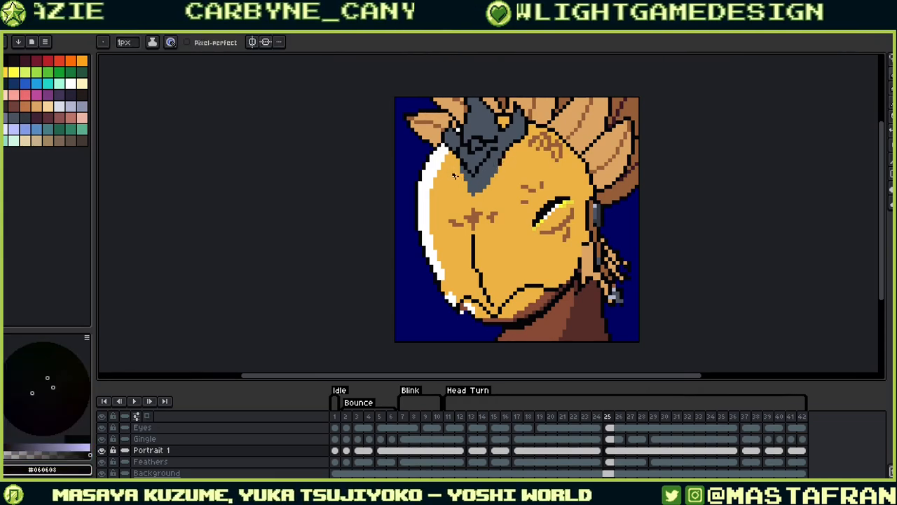
key("Left")
key("Right")
key("Left")
key("Right")
key("Left")
key("Right")
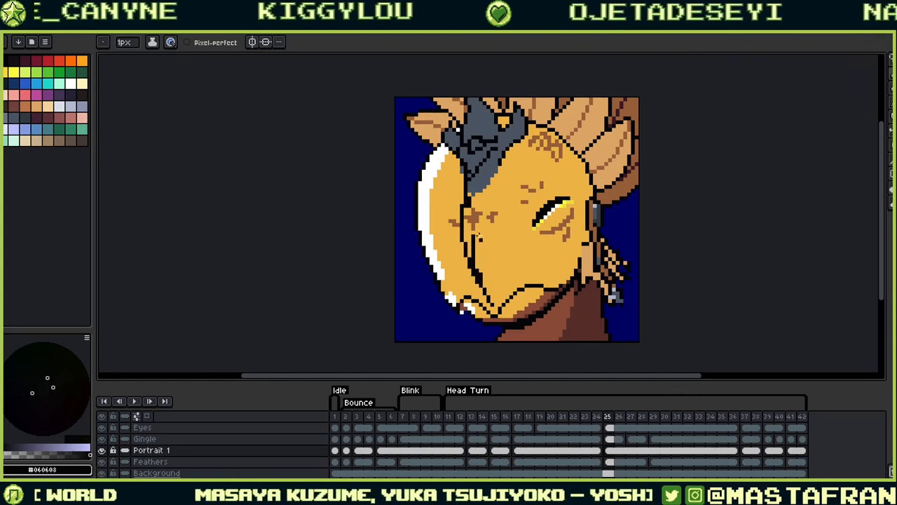
Paint over the beak's brow marks and stray line on frame 25, extend the crest to a grey #4a5462 point and outline it in black #060608
left_click(481, 236, "alt")
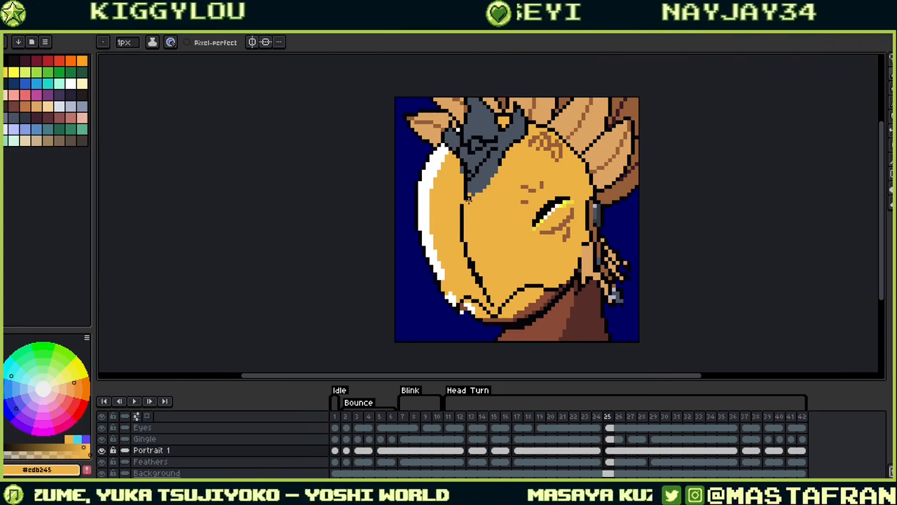
left_click(478, 187, "alt")
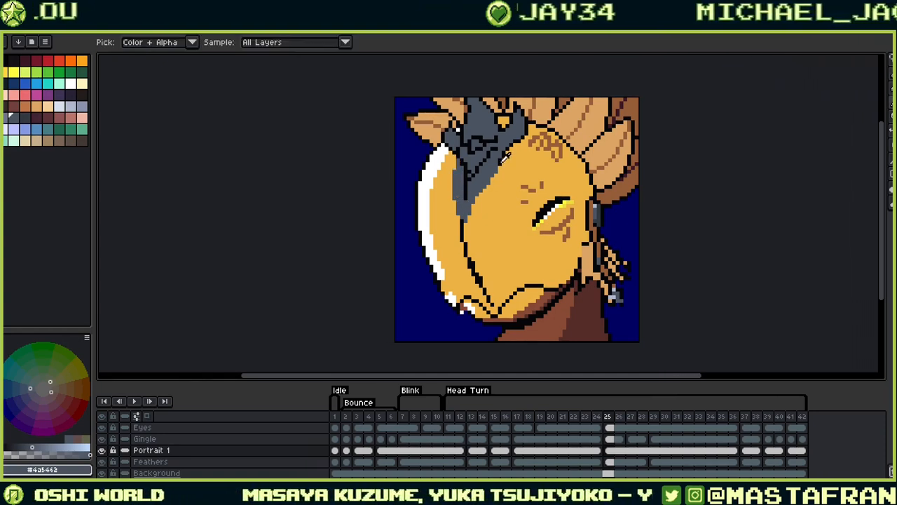
left_click(476, 202, "alt")
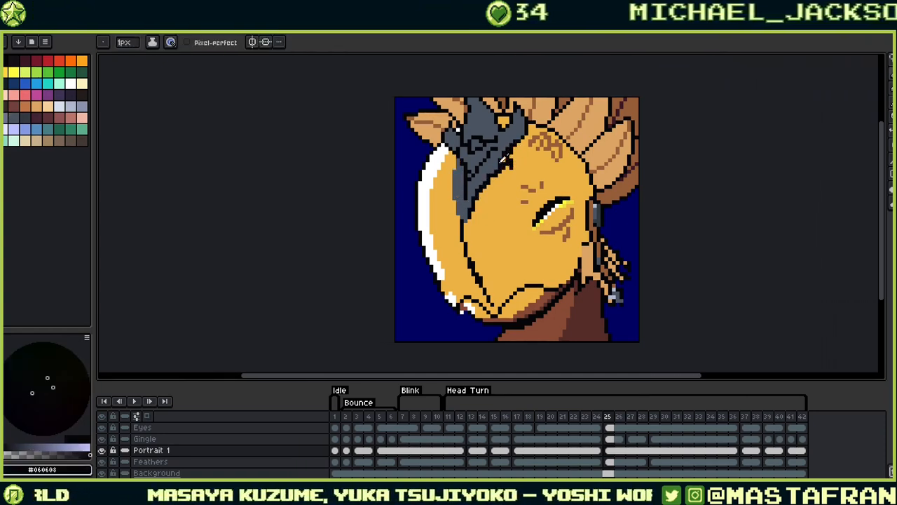
Clean up the extended crest's diagonal edge on frame 25 with grey #4a5462, the face's yellow and black #060608
left_click(503, 161, "alt")
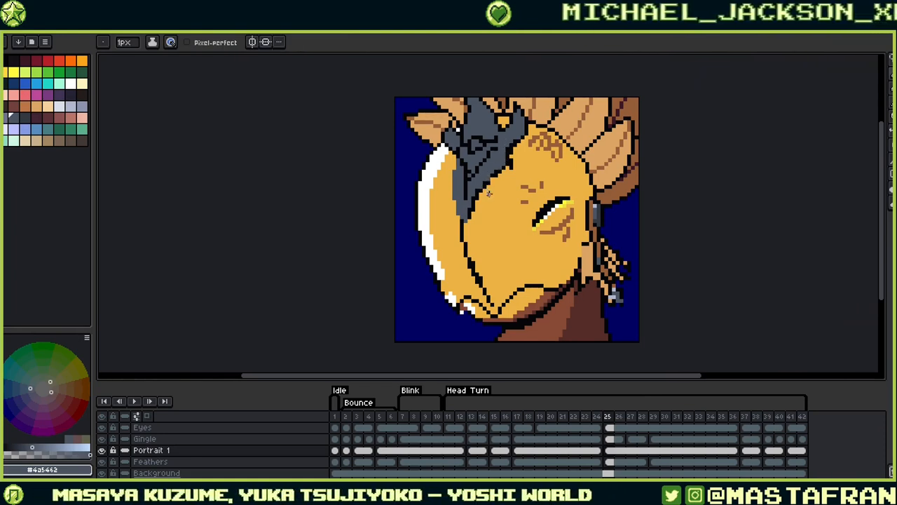
left_click(483, 198, "alt")
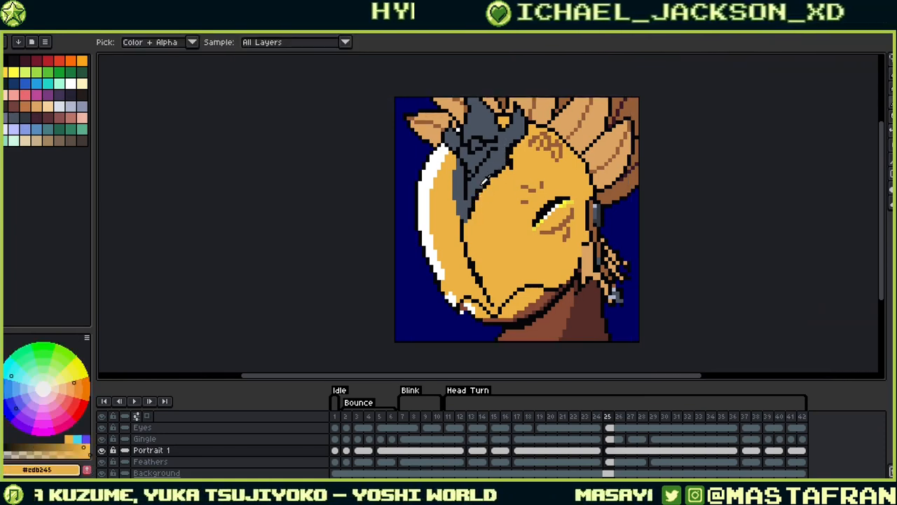
left_click(479, 188, "alt")
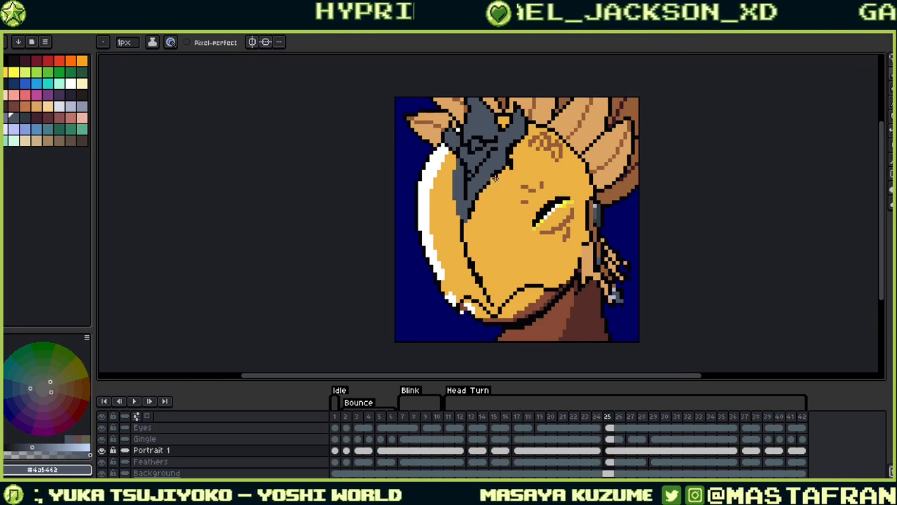
left_click(499, 178, "alt")
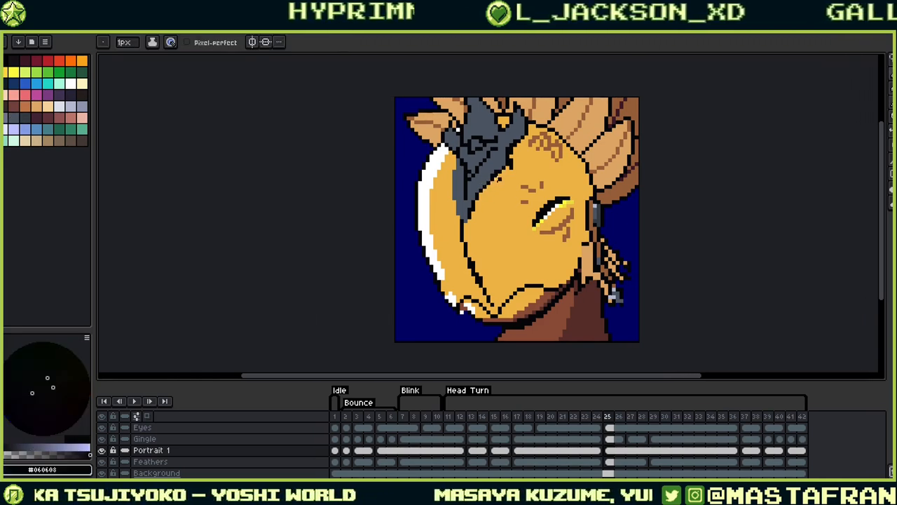
left_click(500, 180, "alt")
left_click(499, 179)
left_click(502, 209, "alt")
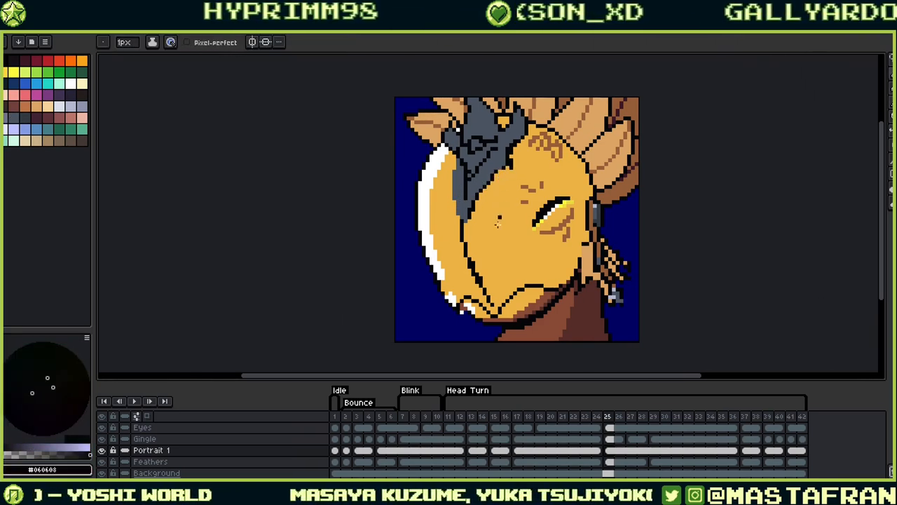
Save the sprite and preview the animation with the reshaped crest
key("Left")
key("Right")
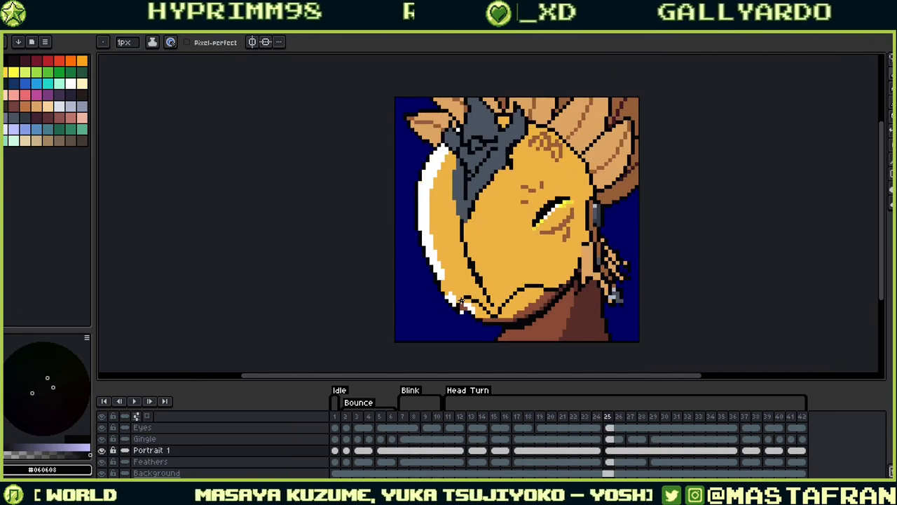
key("ctrl+s")
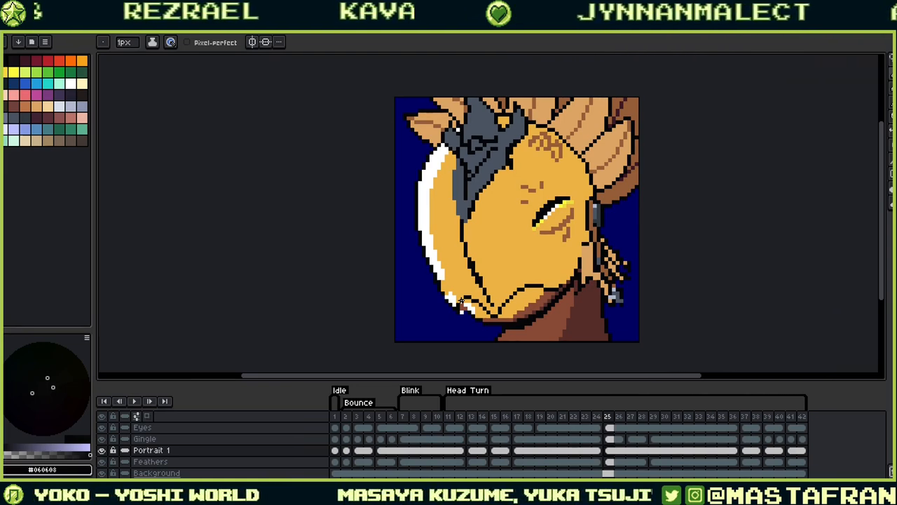
left_click(136, 401)
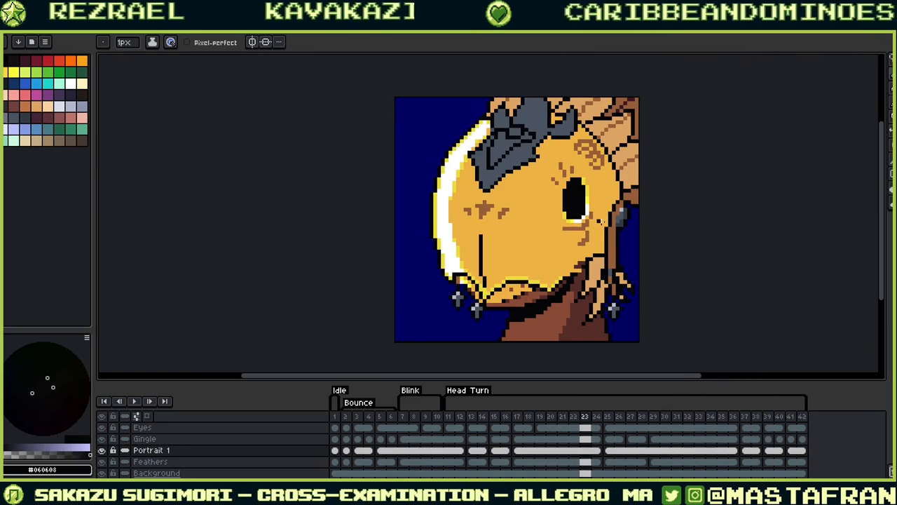
Reshape the notch on the eye-side edge of frame 25's crest using the face's yellow, grey #4a5462 and black #060608
key("Right")
key("Right")
left_click_drag(526, 162, 734, 191)
scroll(636, 175, "up", 1)
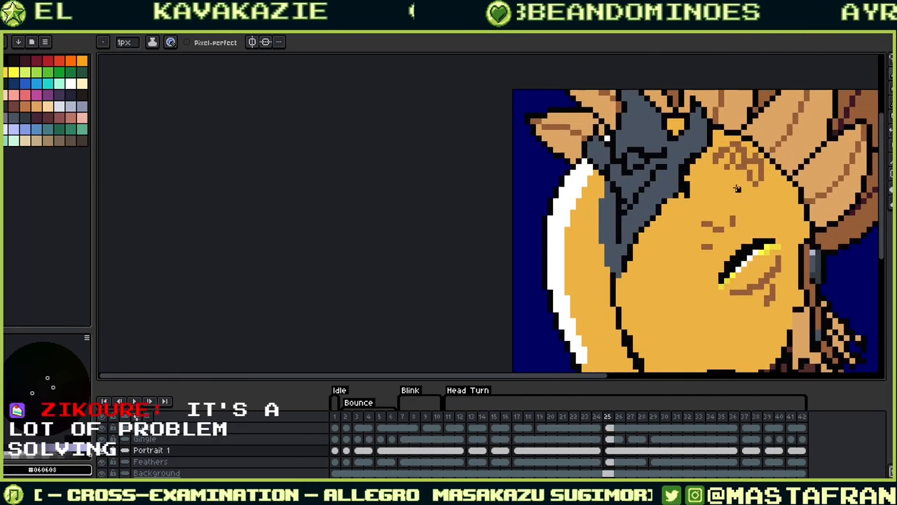
left_click(696, 176, "alt")
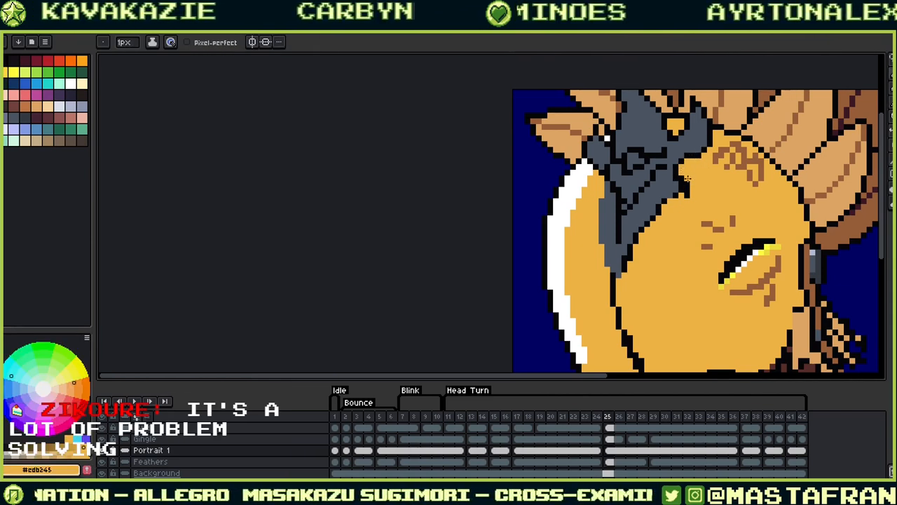
left_click(680, 187, "alt")
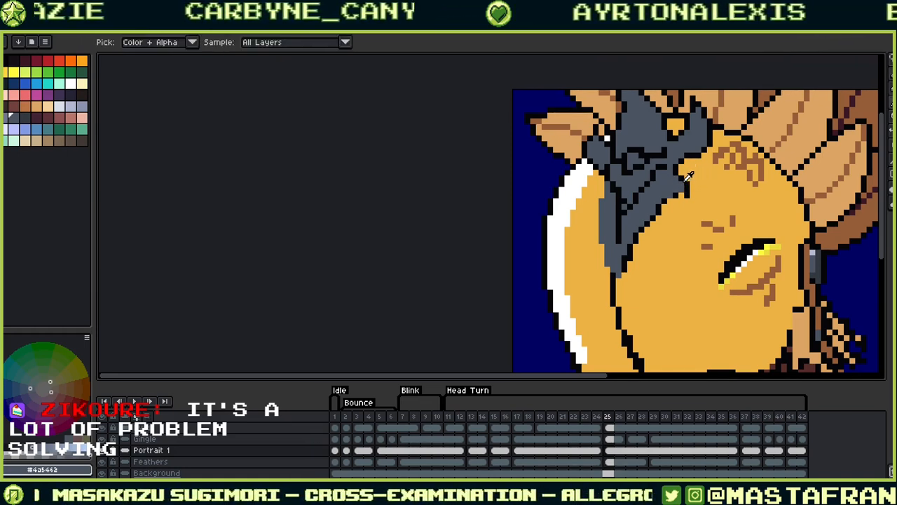
left_click(684, 188, "alt")
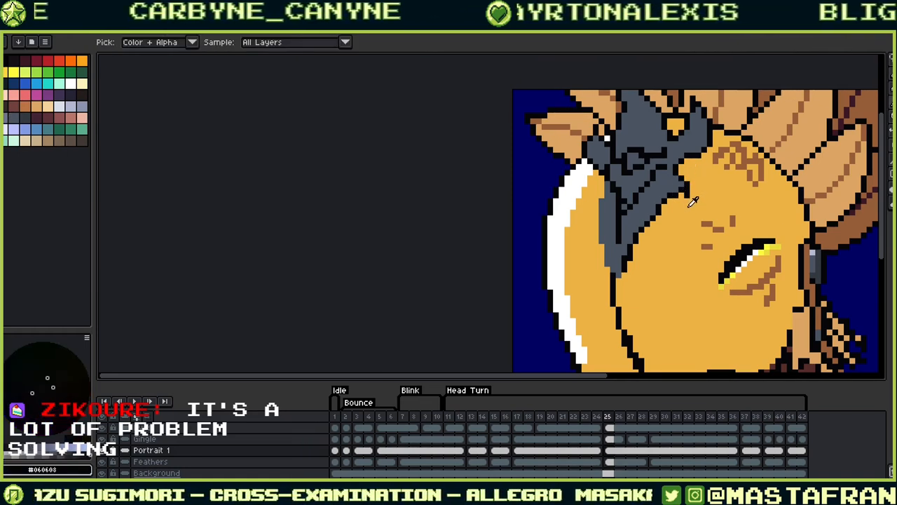
left_click(691, 198, "alt")
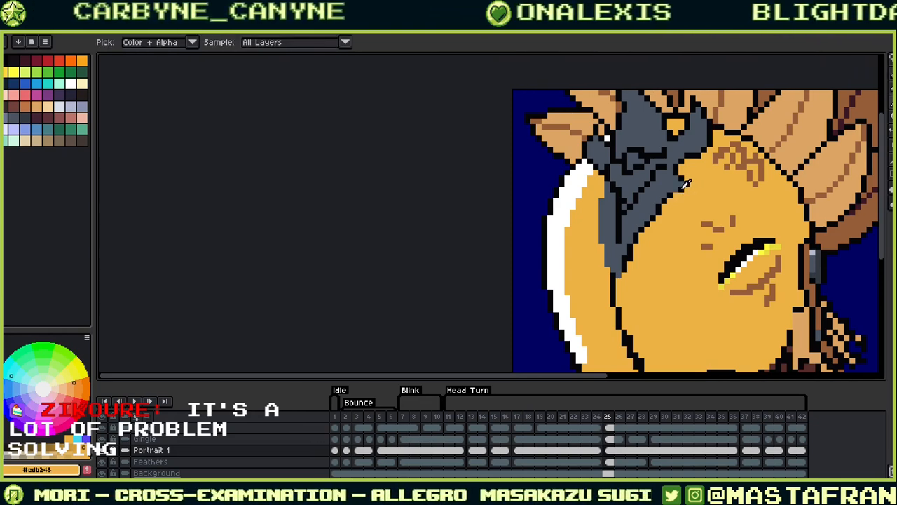
left_click(685, 184, "alt")
scroll(708, 182, "down", 1)
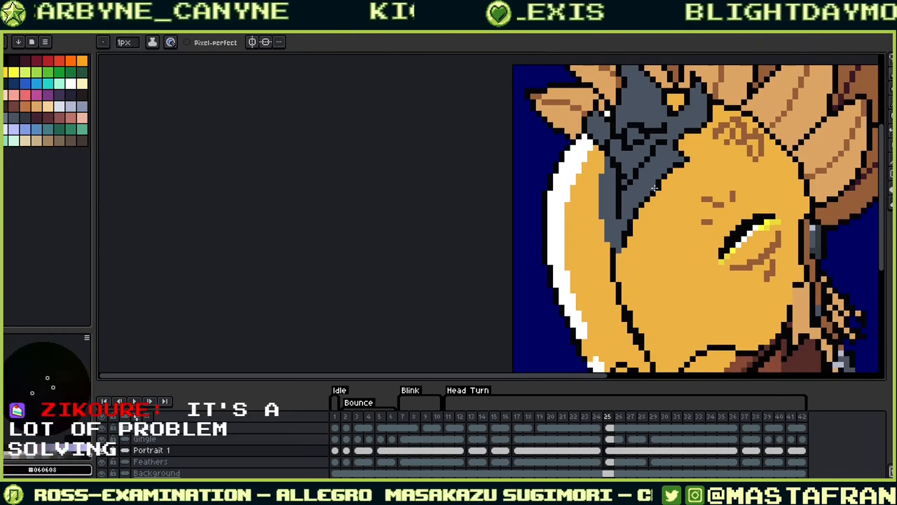
Smooth the crest's lower diagonal edge on frame 25, outline its far side in black #060608 and widen it with grey #4a5462
left_click(649, 238, "alt")
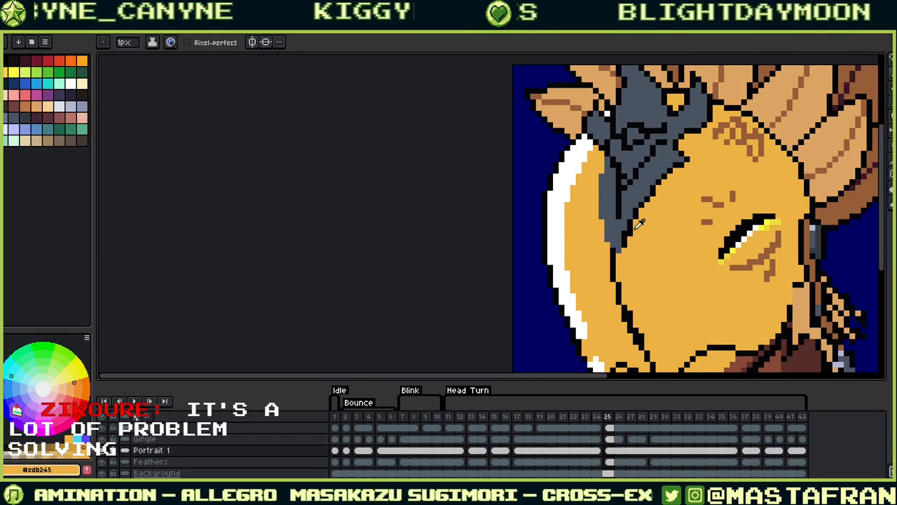
scroll(622, 253, "up", 2)
left_click(628, 270, "alt")
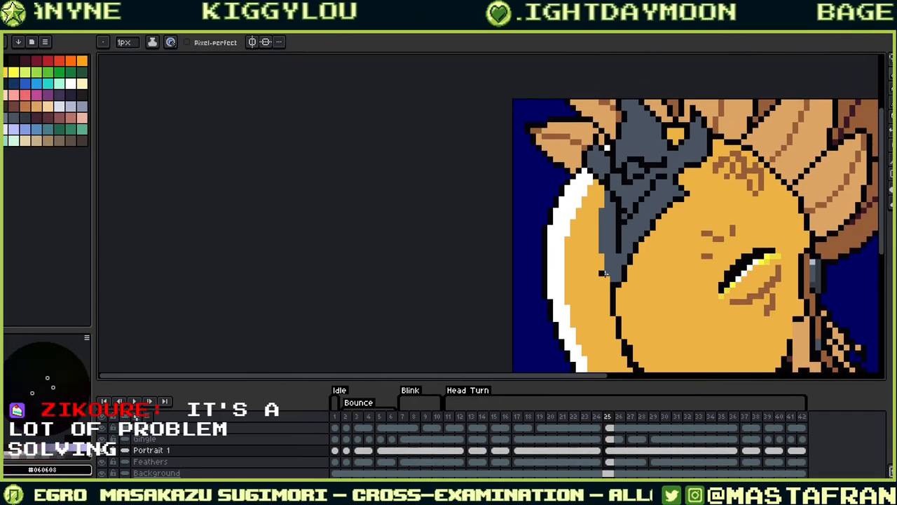
mouse_move(607, 273)
left_mouse_down()
mouse_move(583, 210)
mouse_move(648, 142)
mouse_move(693, 170)
mouse_move(619, 240)
mouse_move(600, 198)
left_mouse_up()
left_click(622, 240, "alt")
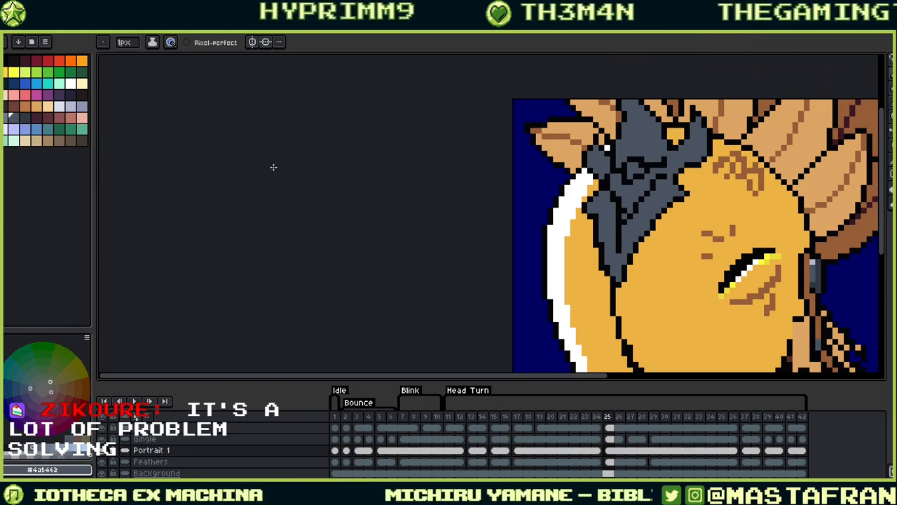
Cancel closing the sprite and save its changes
key("ctrl+w")
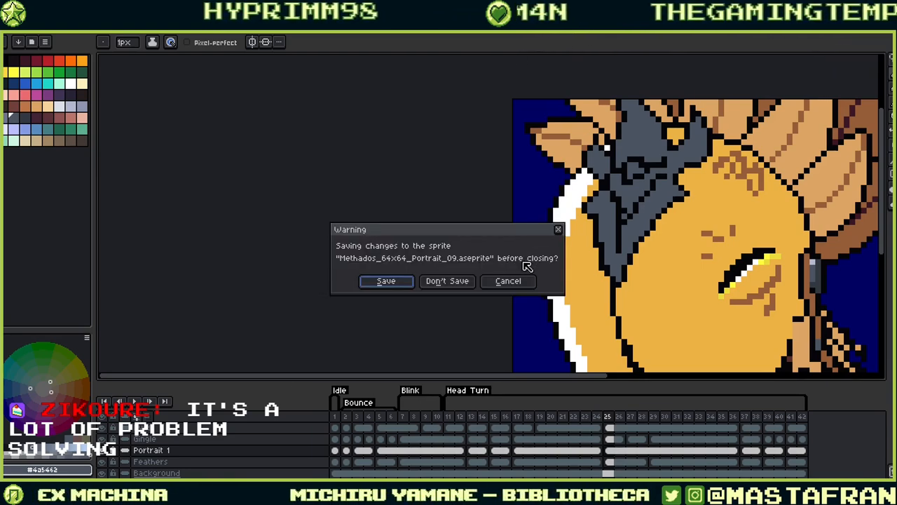
left_click(509, 281)
key("ctrl+s")
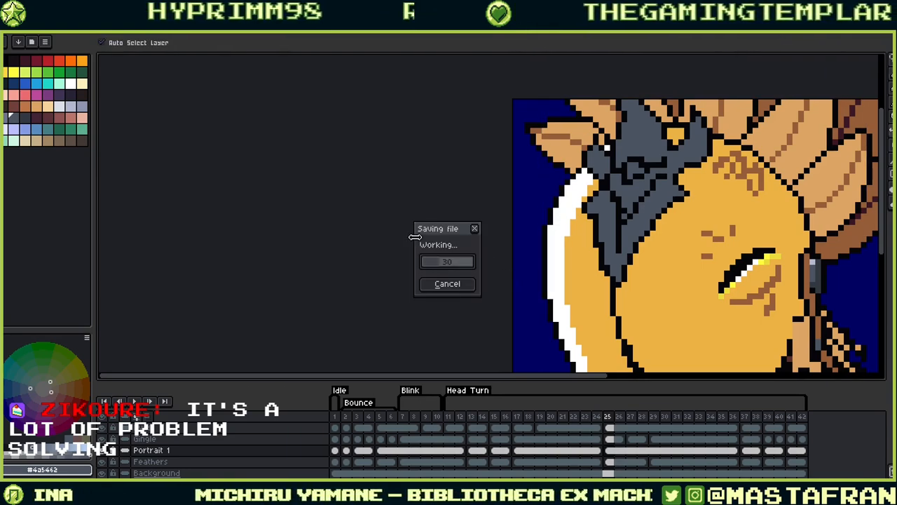
Compare the crest's shape and beak centre line between Head Turn frames 24 and 25
scroll(417, 235, "down", 3)
left_click_drag(421, 232, 281, 202)
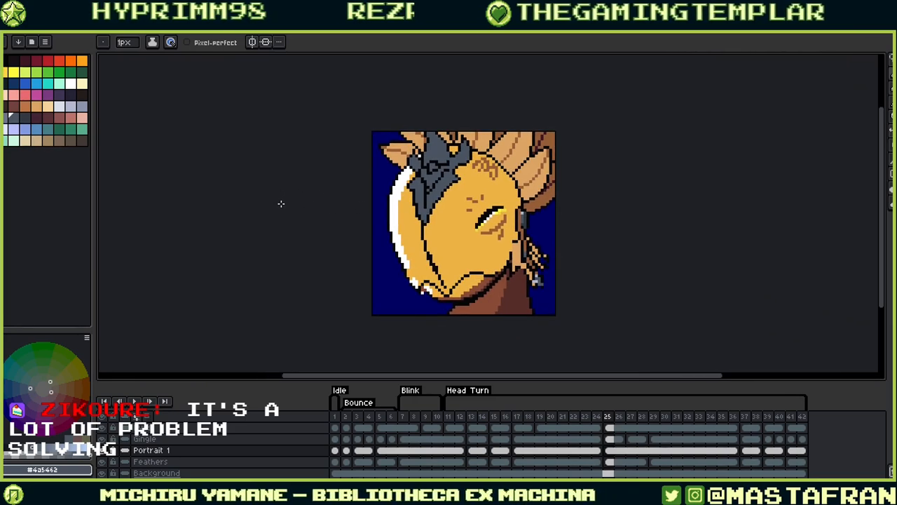
key("comma")
key("period")
key("comma")
key("period")
left_click_drag(504, 192, 664, 171)
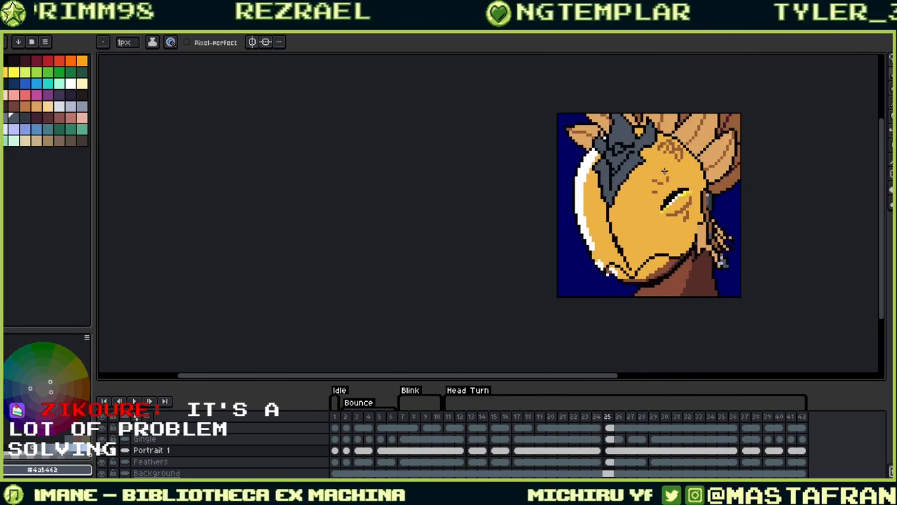
scroll(664, 170, "up", 2)
key("comma")
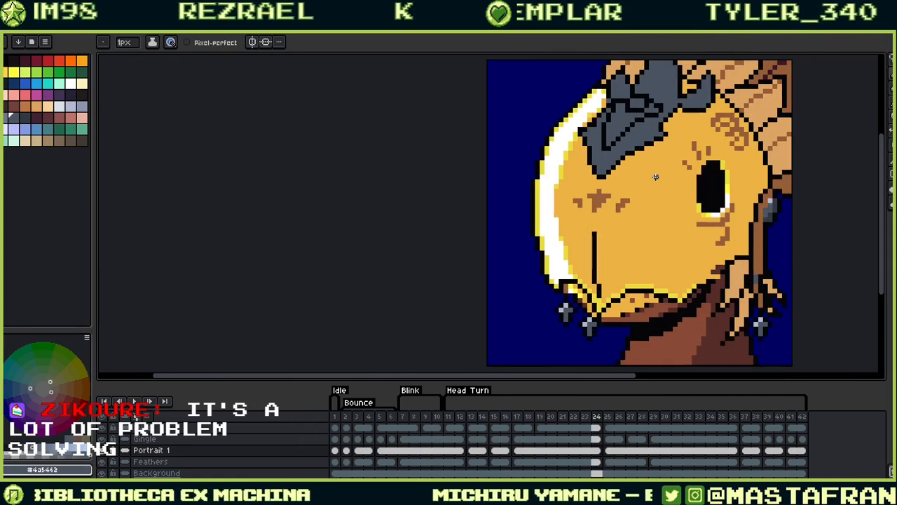
key("Right")
key("Right")
key("Right")
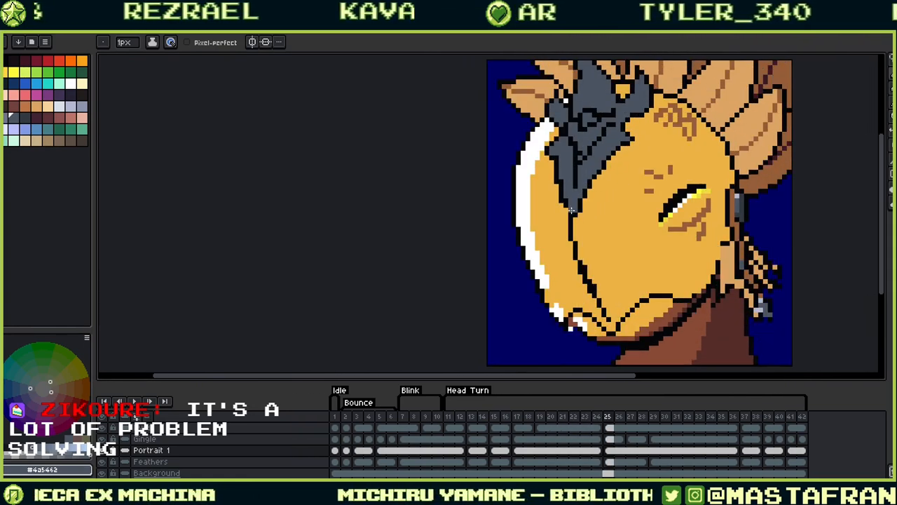
Move the crest's pointed tip slightly upward on frame 25 using an elliptical selection, then clear the selection
key("m")
mouse_move(547, 188)
left_mouse_down()
mouse_move(600, 185)
mouse_move(572, 186)
left_mouse_up()
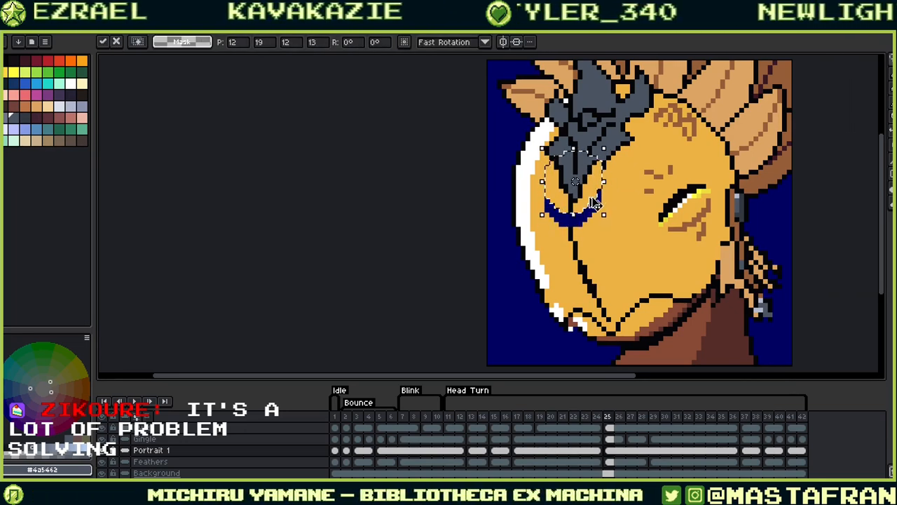
key("ctrl+d")
Repair the crest outline and beak centre line in black #060608 and fill the gap below the tip with the face's yellow
key("b")
key("alt")
left_click(590, 170, "alt")
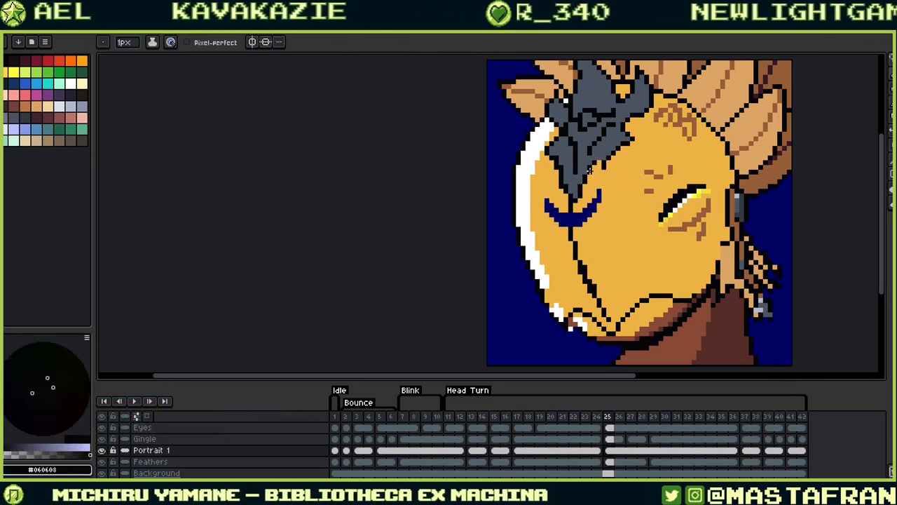
left_click(601, 161, "alt")
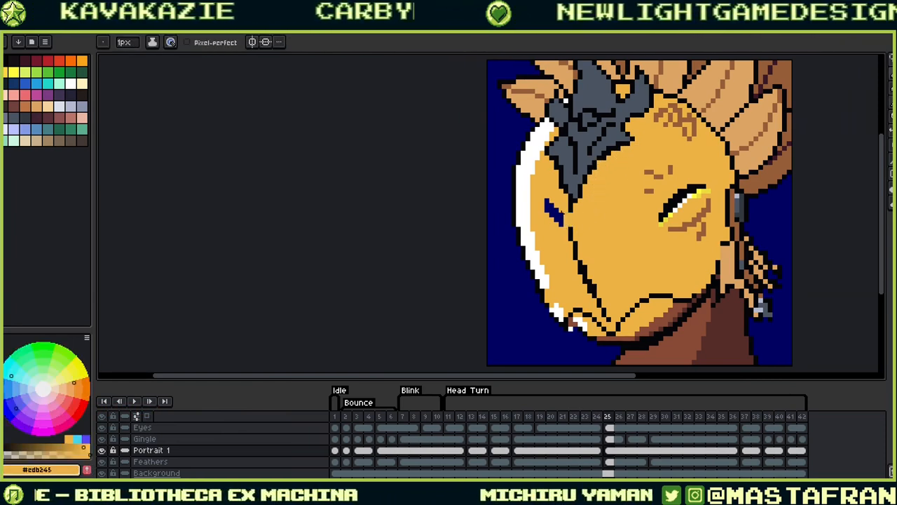
left_click(569, 214, "alt")
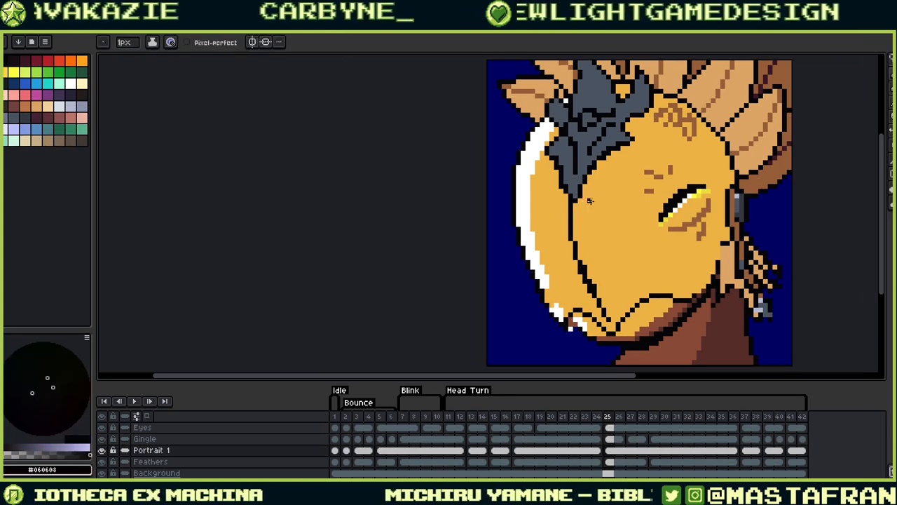
Compare frame 25 with the previous frame and refine the crest's side edges with the face's yellow and grey #4a5462
key("Left")
key("Right")
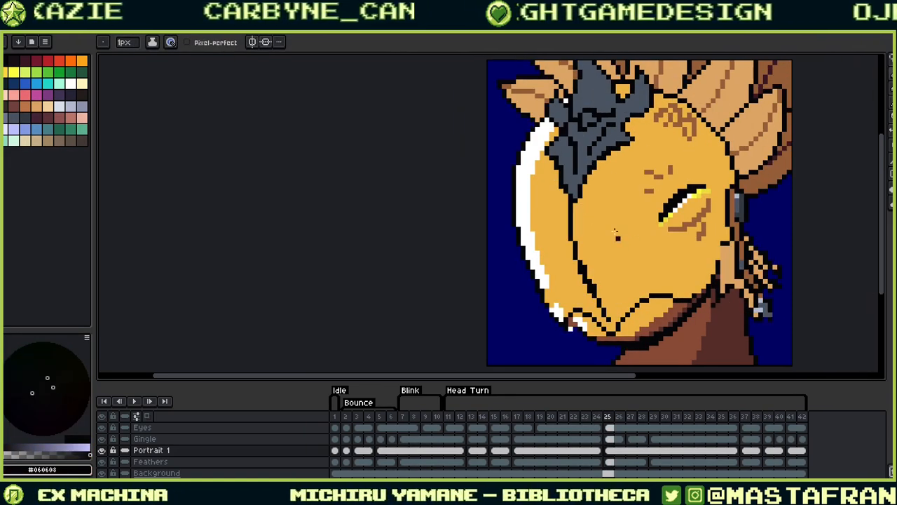
key("alt")
left_click(567, 186, "alt")
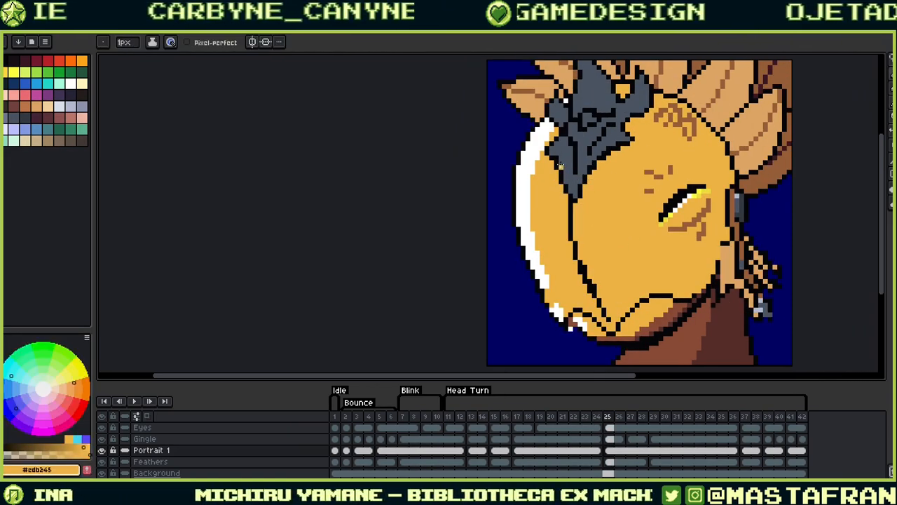
left_click(563, 147, "alt")
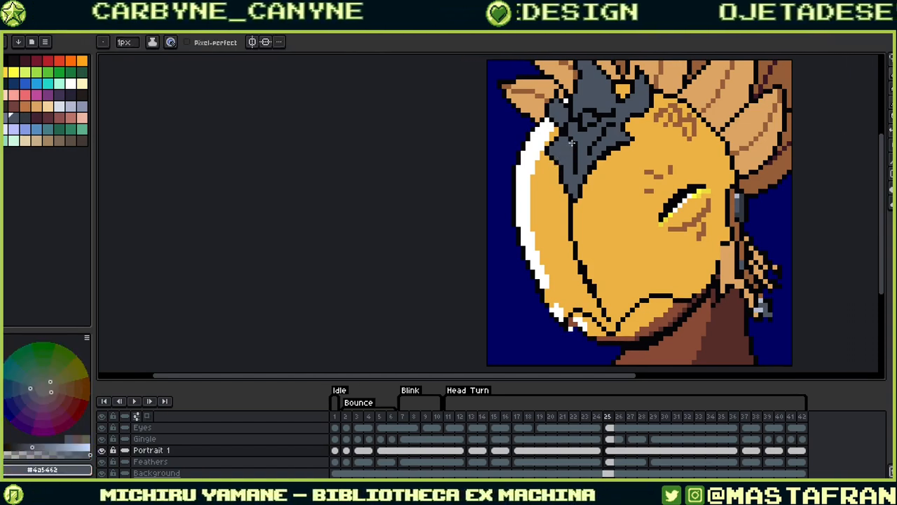
key("alt")
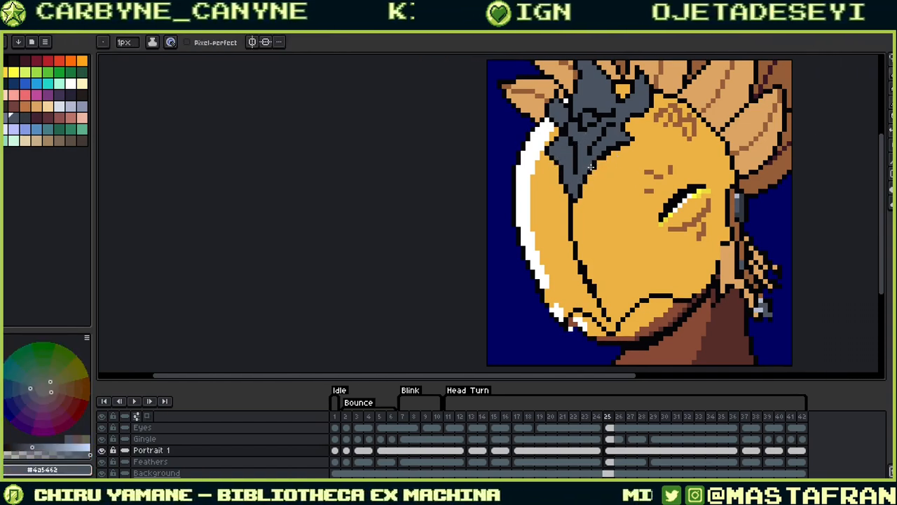
left_click(613, 170, "alt")
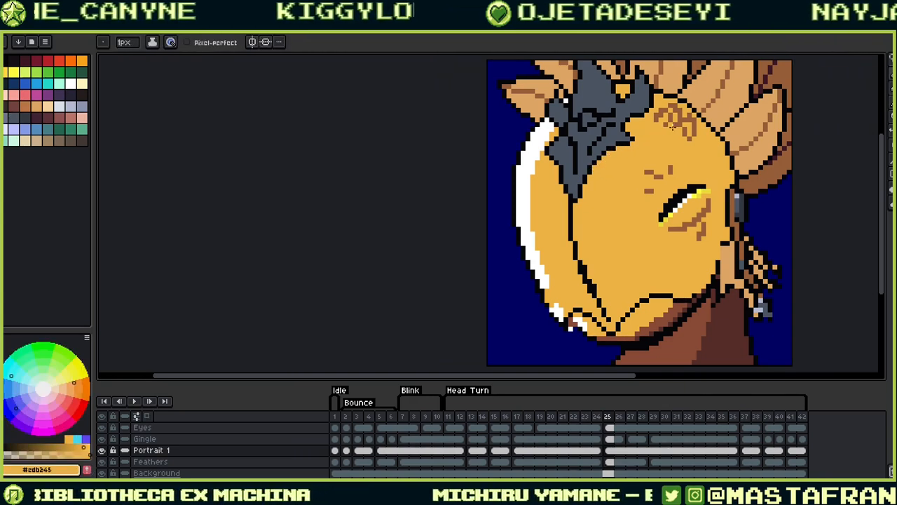
Thin and smooth the lower part of the beak centre line on frame 25 using the face's yellow and black #060608
left_click(574, 168, "alt")
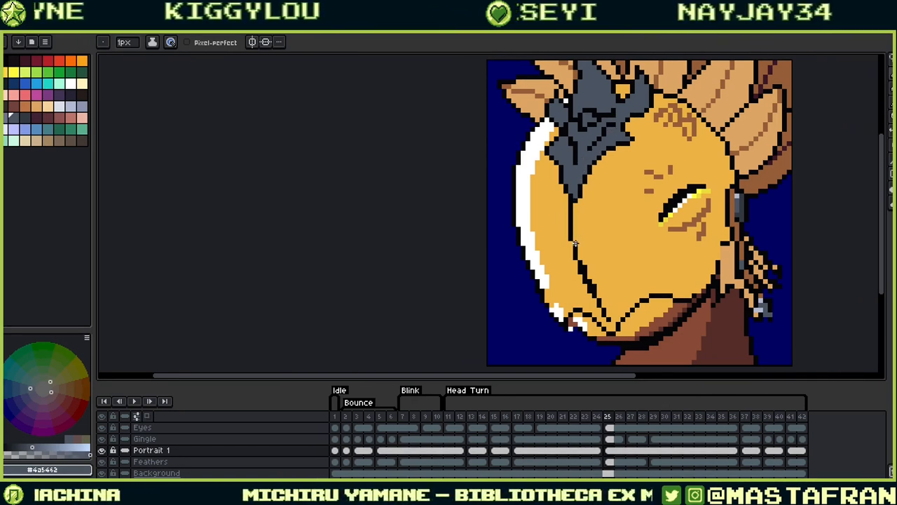
key("alt")
left_click(588, 253, "alt")
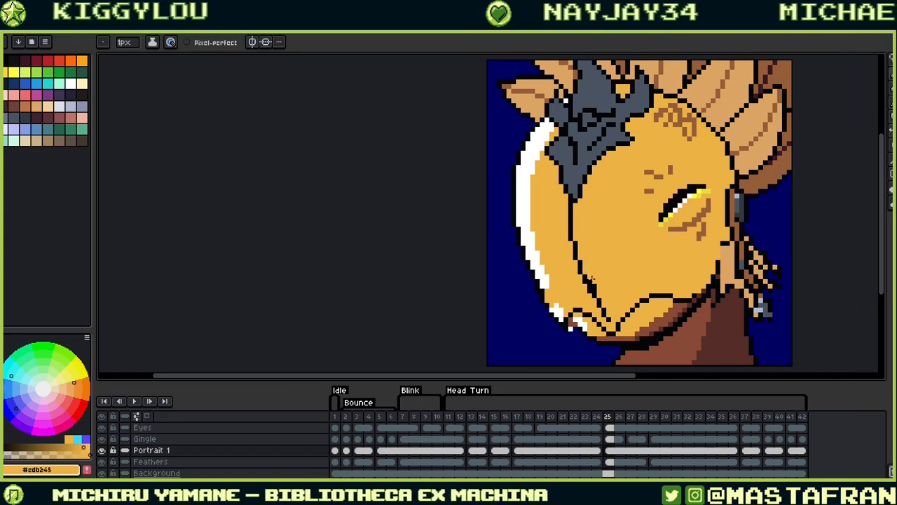
left_click(602, 298, "alt")
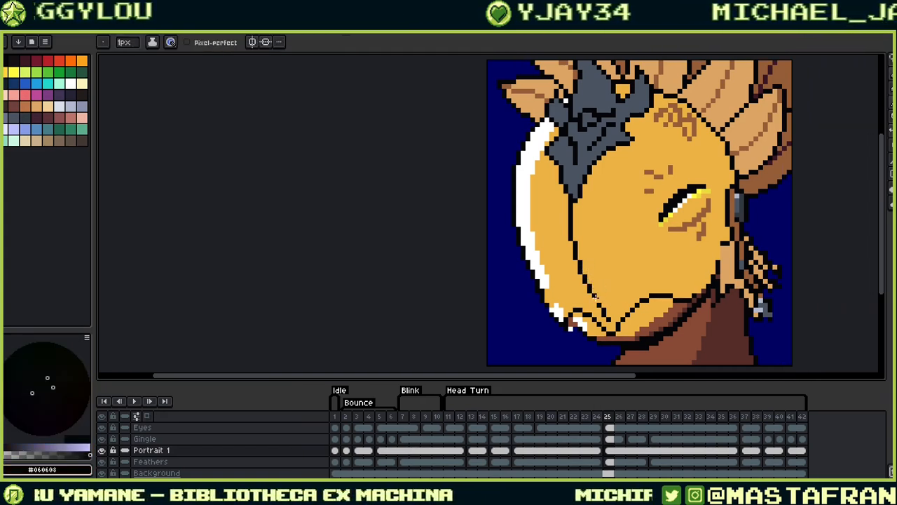
left_click(606, 307, "alt")
left_click(600, 308, "alt")
left_click(614, 296, "alt")
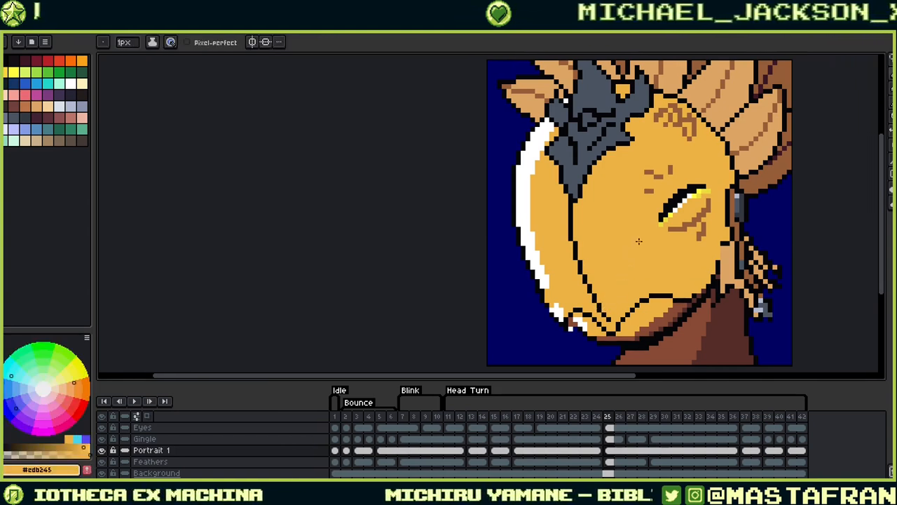
Extend the white #FFFFFF highlight down the beak's outer edge on frame 25 and clean up the mouth corner in black #060608
left_click(542, 280, "alt")
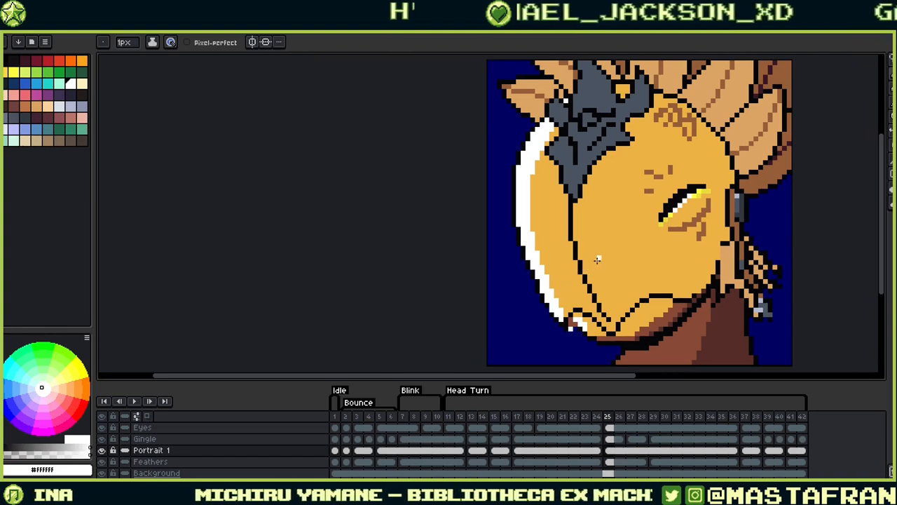
key("Left")
key("Right")
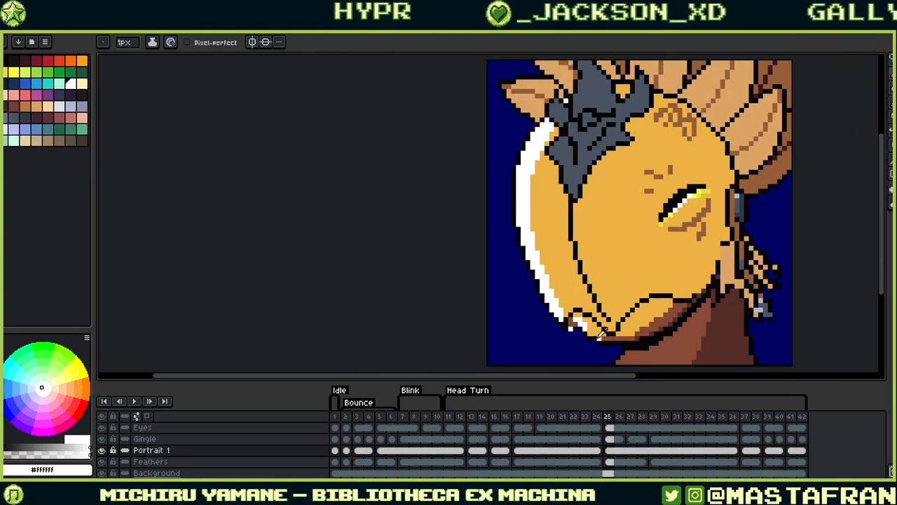
left_click(586, 328, "alt")
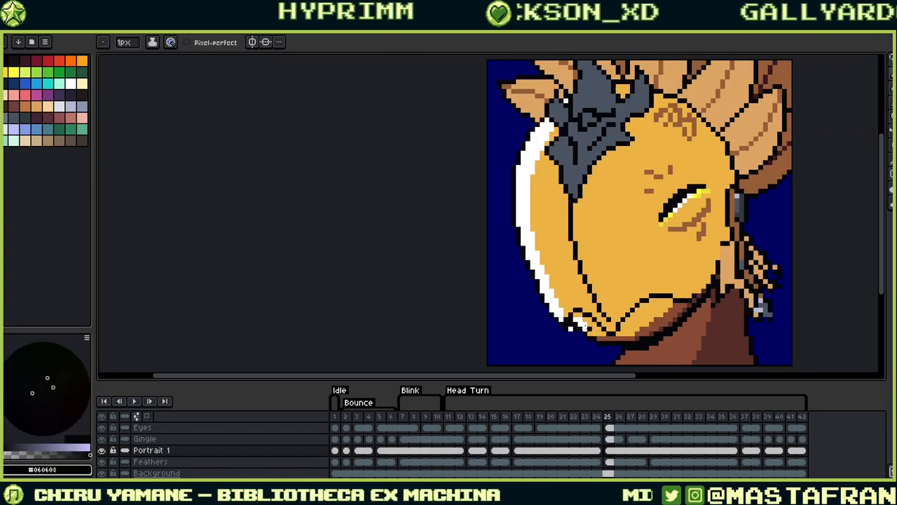
left_click(570, 329)
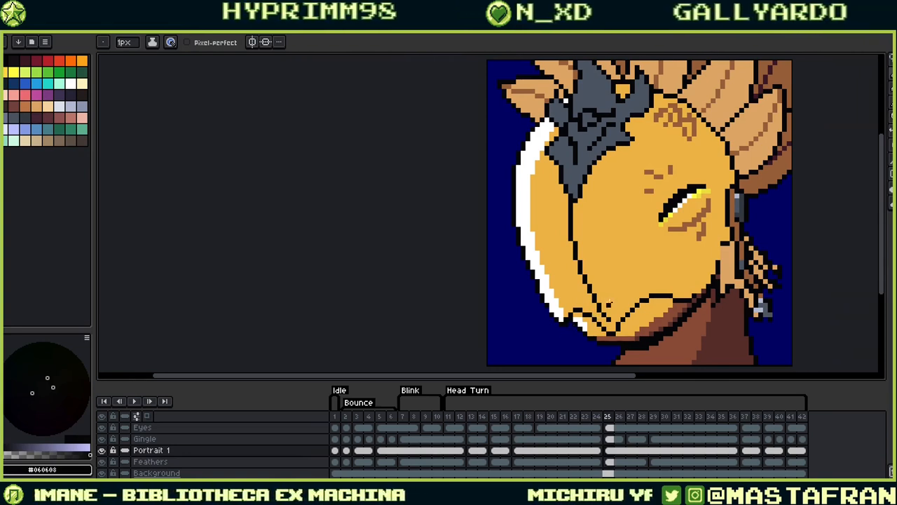
Compare the beak and mouth line between Head Turn frames 24 and 25
key("Left")
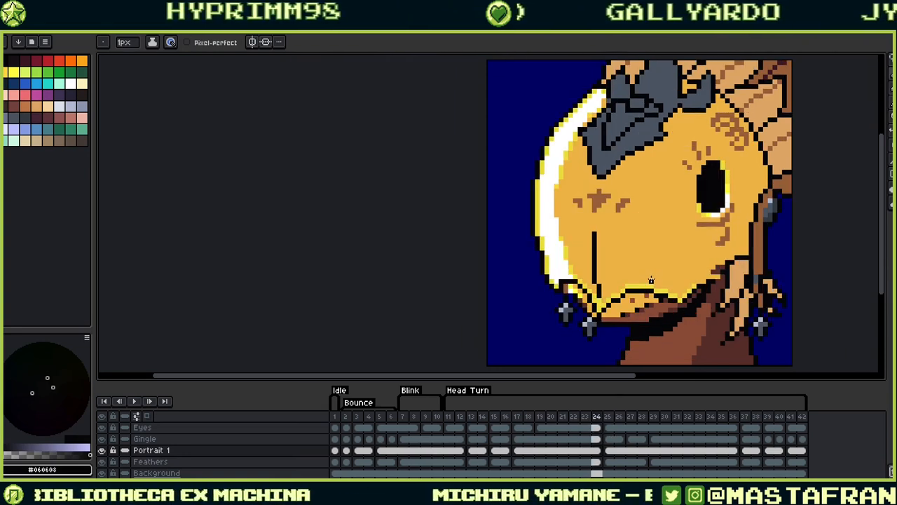
key("Right")
key("Left")
key("Right")
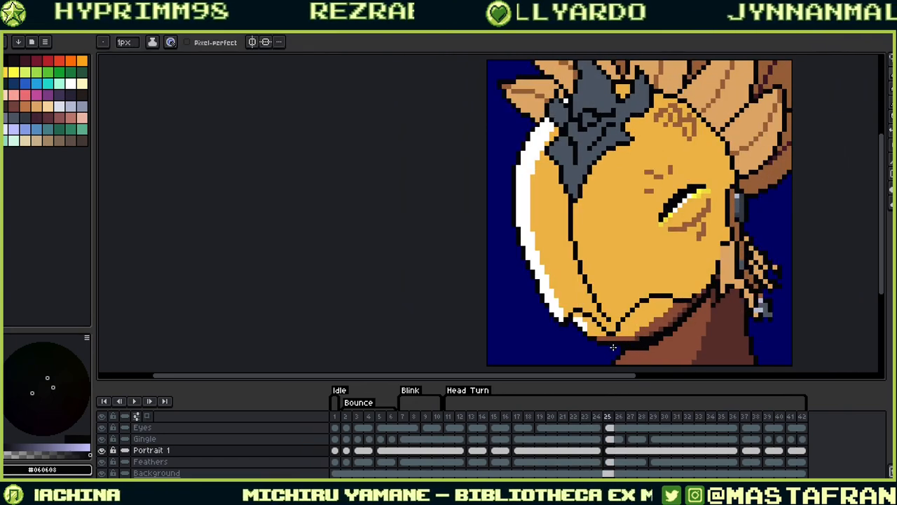
key("Left")
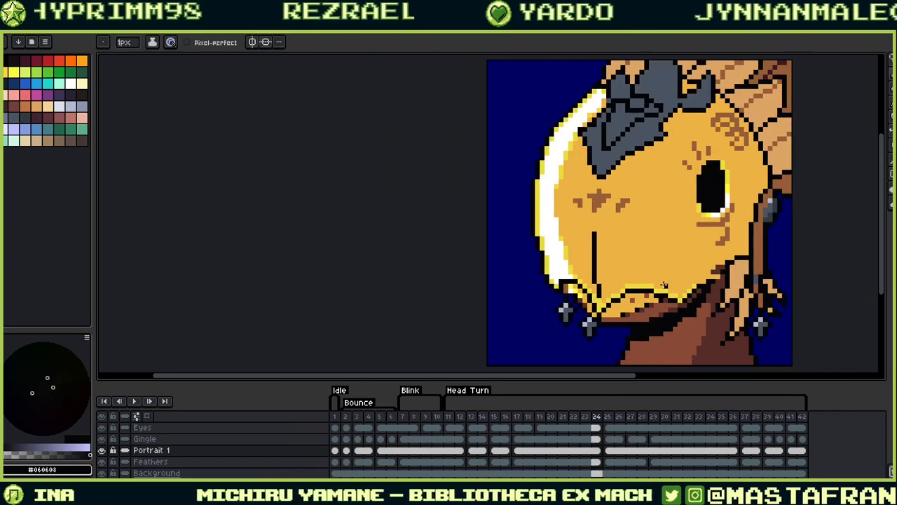
Fill the background gap beside the brown strip at the beak's mouth corner on frame 22 with black #060608
left_click(631, 301, "alt")
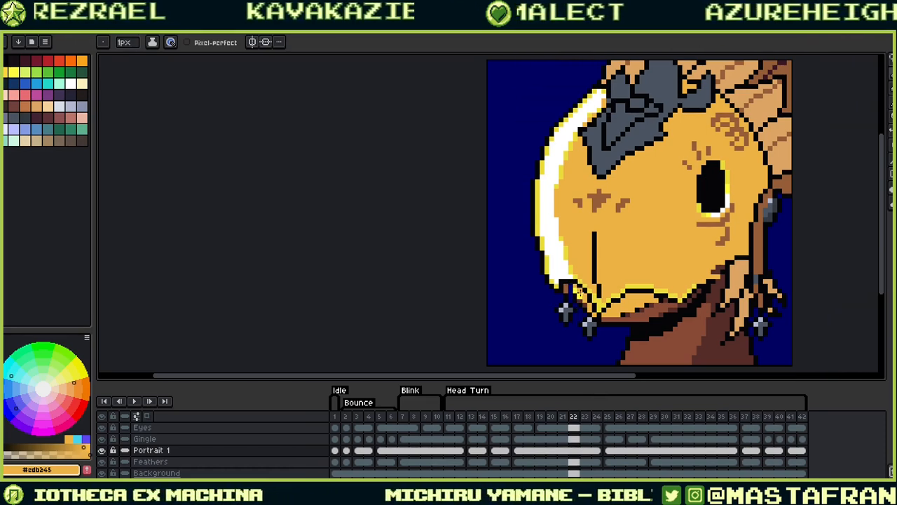
scroll(579, 292, "up", 8)
left_click(511, 310, "alt")
left_click(488, 289)
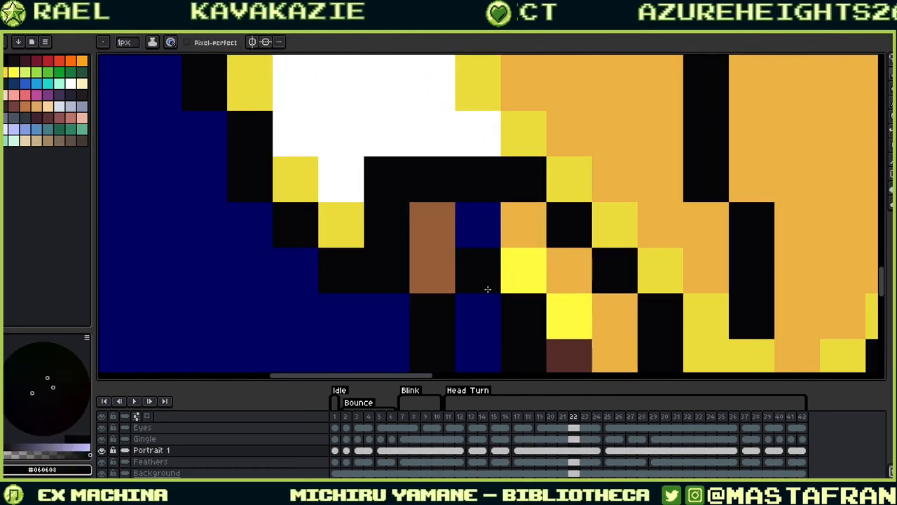
left_click_drag(486, 243, 520, 286)
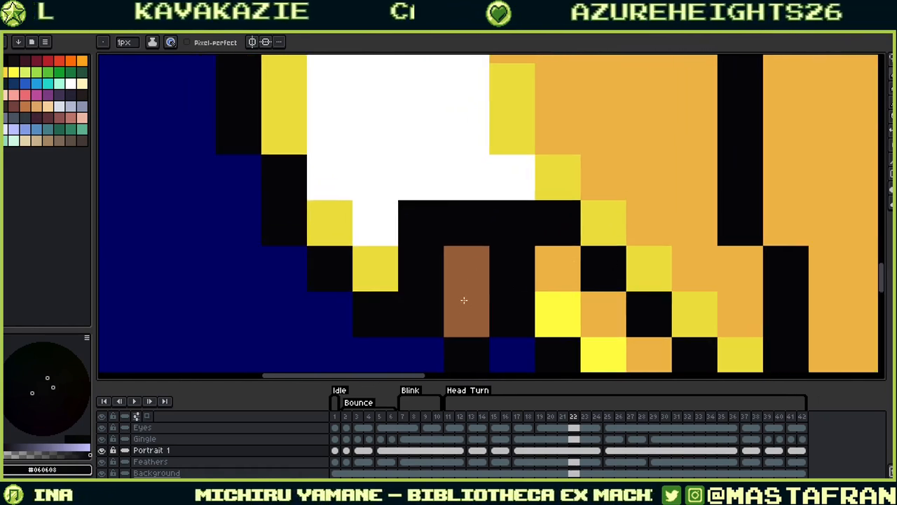
left_click(430, 180, "alt")
left_click(554, 273)
key("ctrl+z")
Step back and forth through the Head Turn frames to review the crest and beak, ending on frame 15
scroll(510, 165, "down", 5)
scroll(509, 160, "down", 2)
left_click_drag(509, 161, 478, 265)
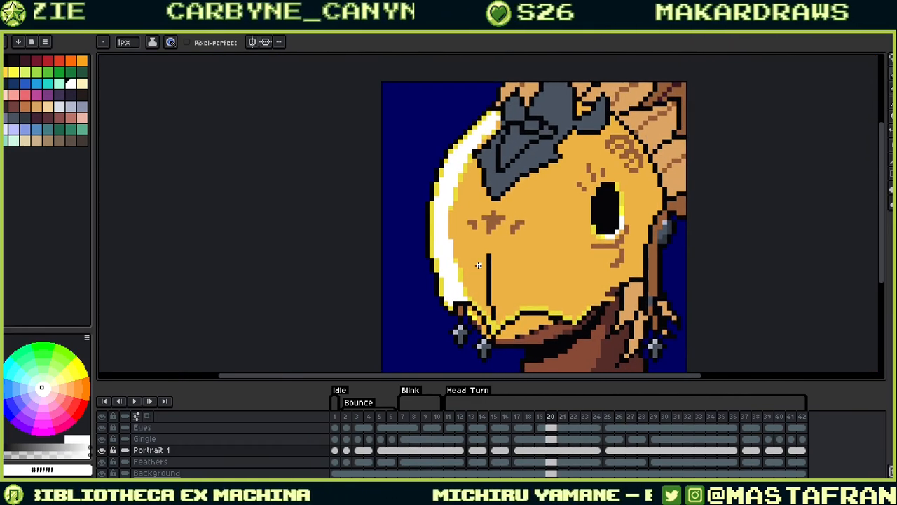
key("Left")
key("Left")
key("Left")
key("Left")
key("Left")
key("Left")
key("Left")
key("Right")
key("Right")
key("Right")
key("Right")
key("Right")
key("Right")
key("Right")
key("Right")
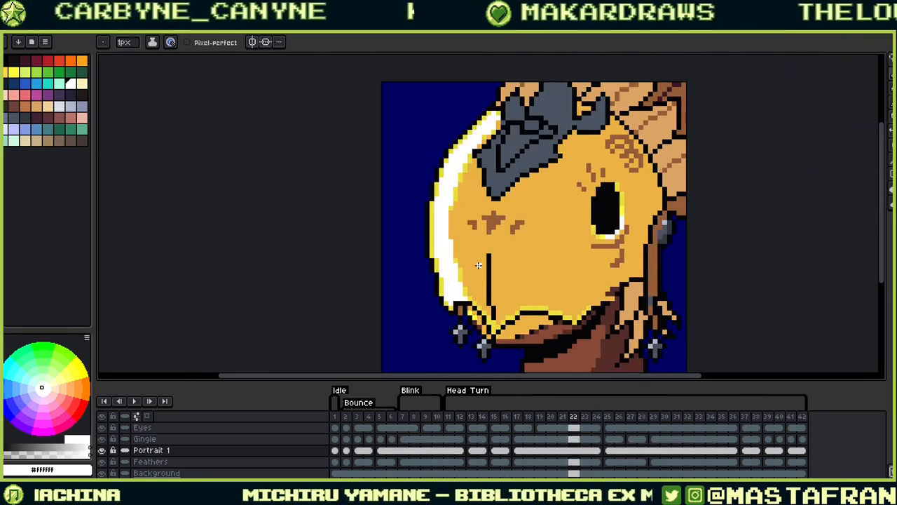
key("Right")
key("Right")
key("Right")
key("Right")
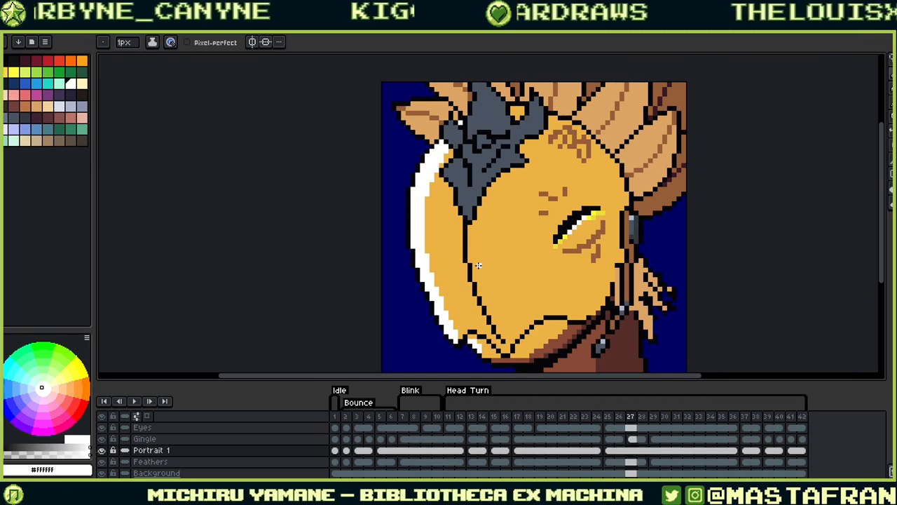
key("Left")
key("Left")
key("Left")
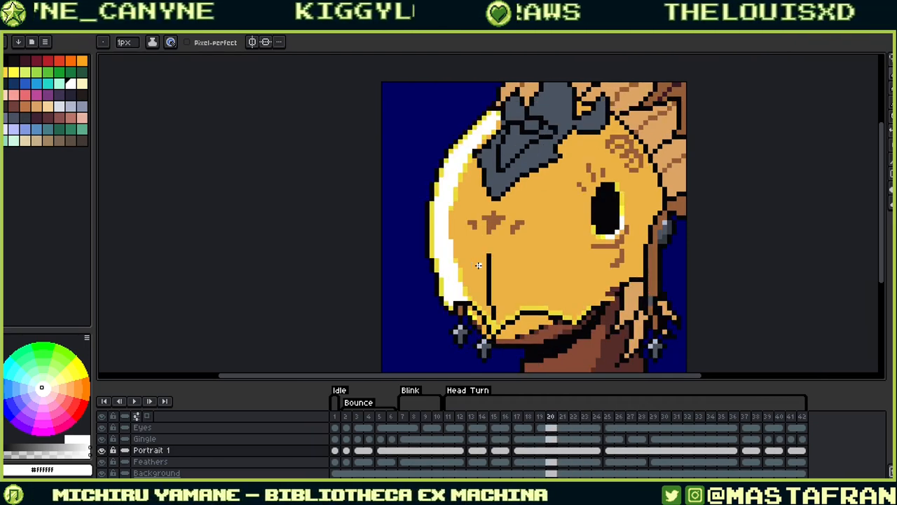
key("Left")
key("Left")
key("Left")
key("Left")
key("Left")
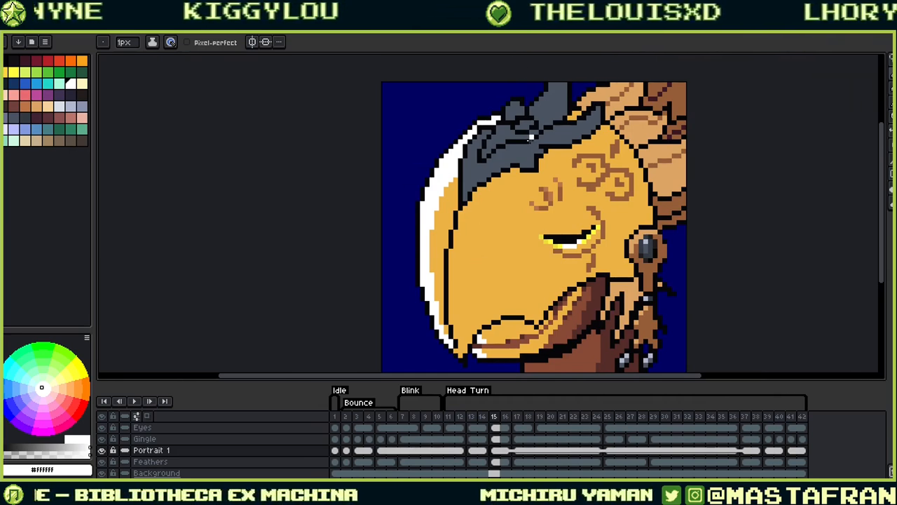
Try to retouch the crest's notched lower edge on frame 15 in grey #4a5462 and toggle the Gingle layer's visibility
scroll(532, 138, "up", 2)
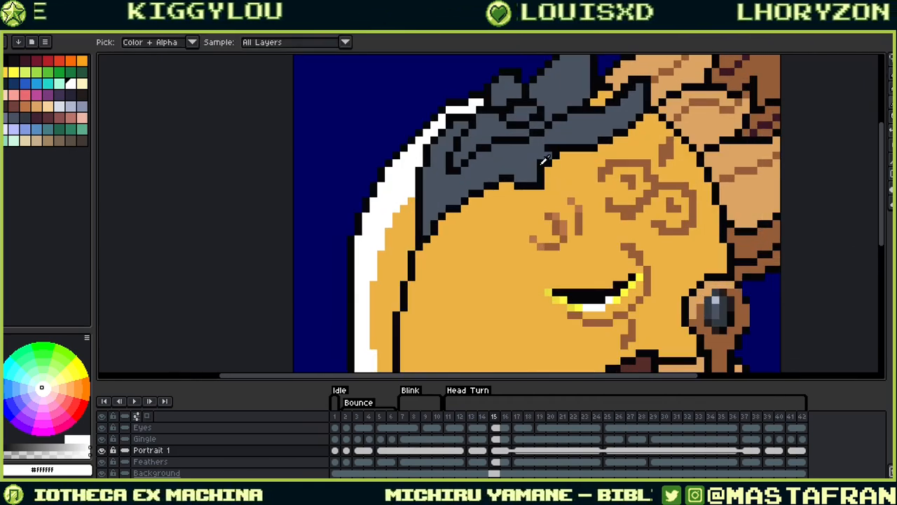
left_click(536, 169, "alt")
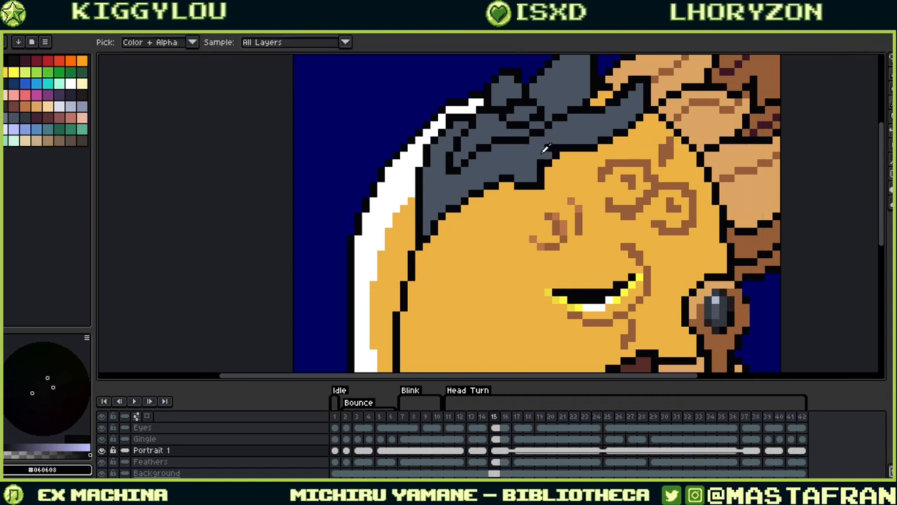
left_click(541, 155, "alt")
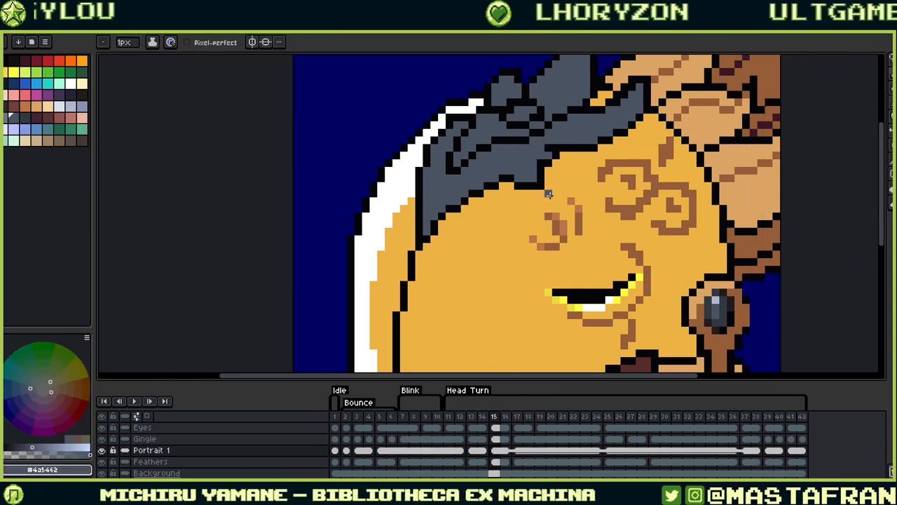
left_click(103, 439)
left_click(103, 439)
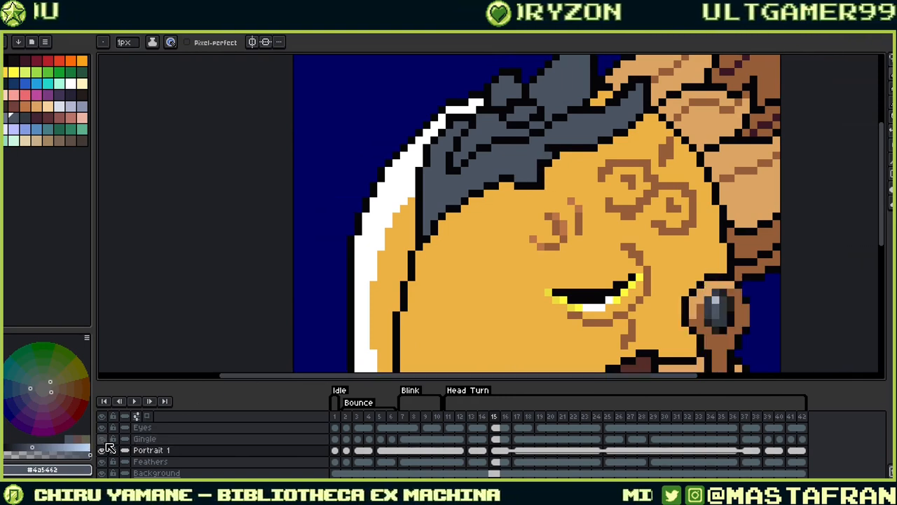
Move the stray crest outline piece at the notch from the Gingle layer to Portrait 1 on frame 15 using a lasso selection
left_click_drag(154, 449, 189, 439)
left_click(245, 428)
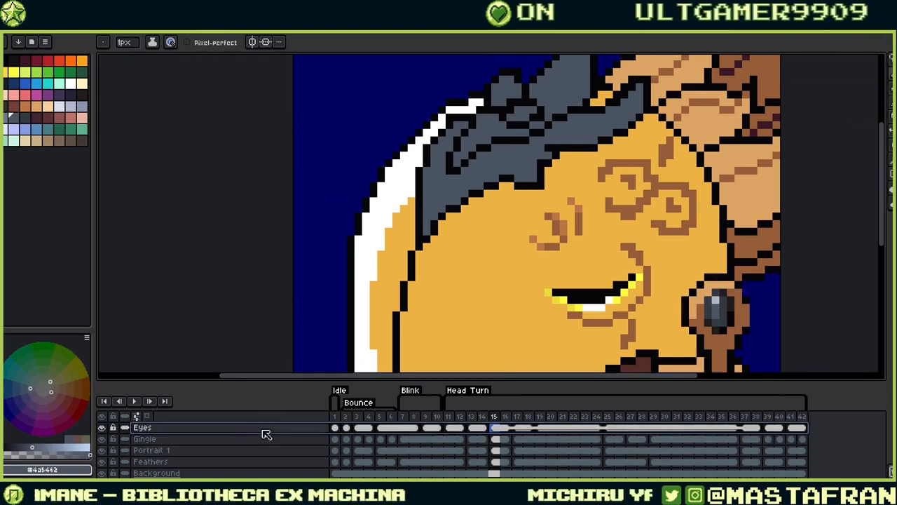
left_click(270, 439)
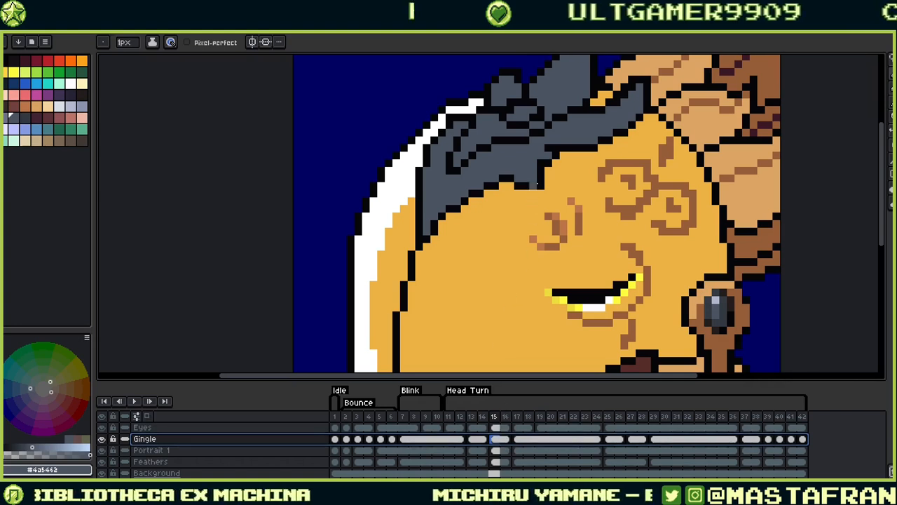
key("q")
left_click_drag(567, 142, 596, 135)
key("Delete")
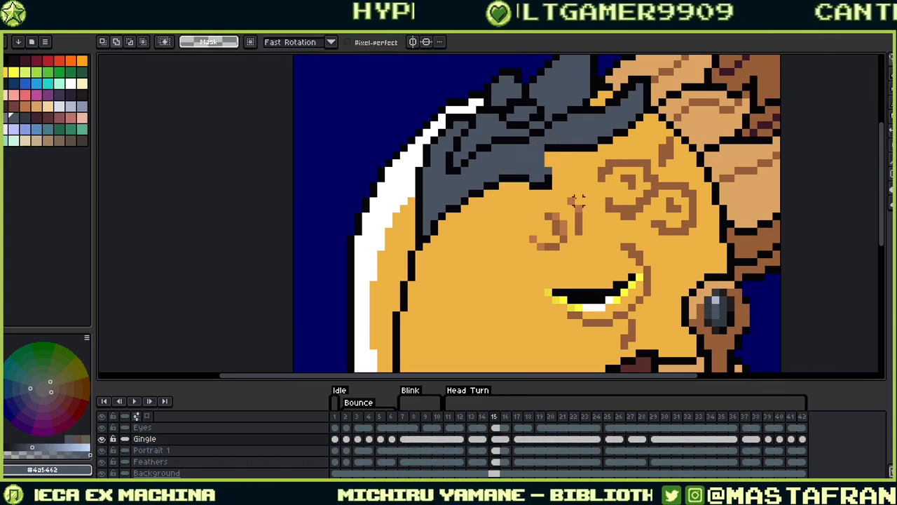
left_click(495, 450)
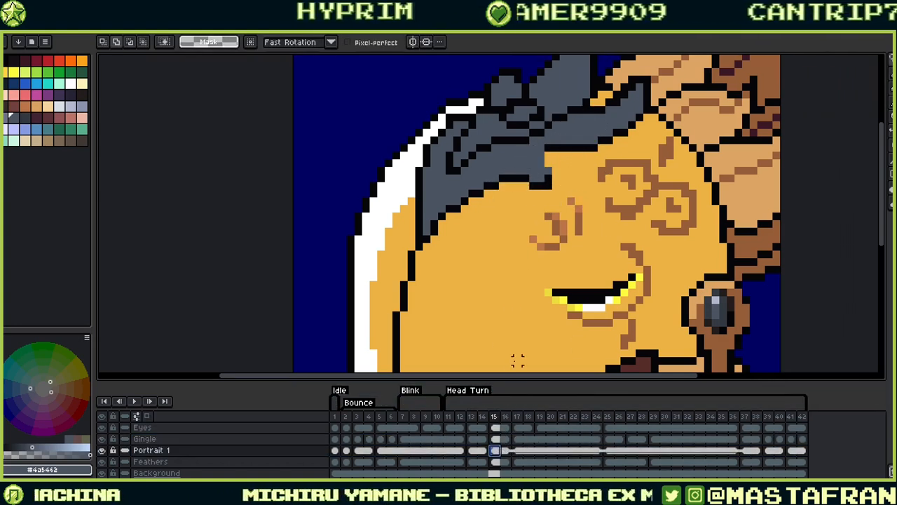
key("ctrl+v")
Clear the selection and temporarily hide Portrait 1 and Feathers to check frame 15's remaining layers for stray crest pixels
left_click(103, 452)
left_click(103, 452)
left_click(103, 451)
left_click(103, 461)
left_click(104, 440)
left_click(105, 440)
key("ctrl+d")
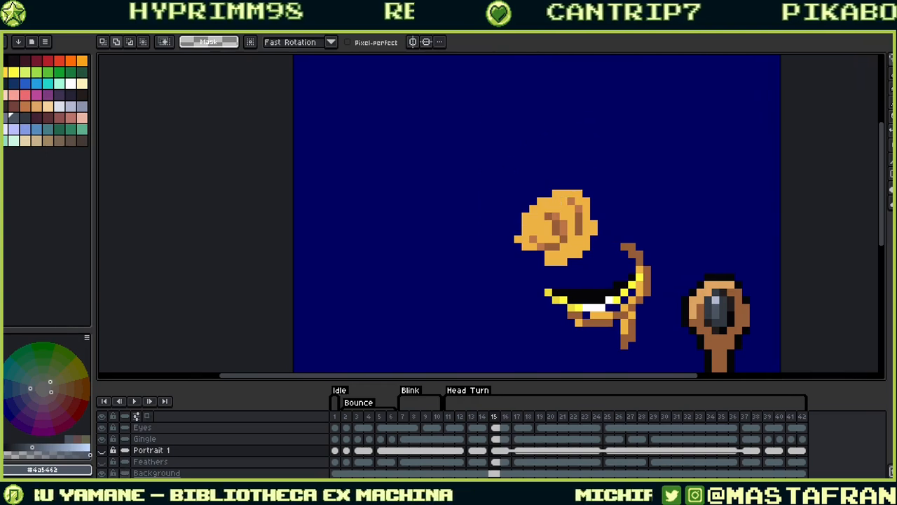
left_click(104, 440)
left_click(105, 439)
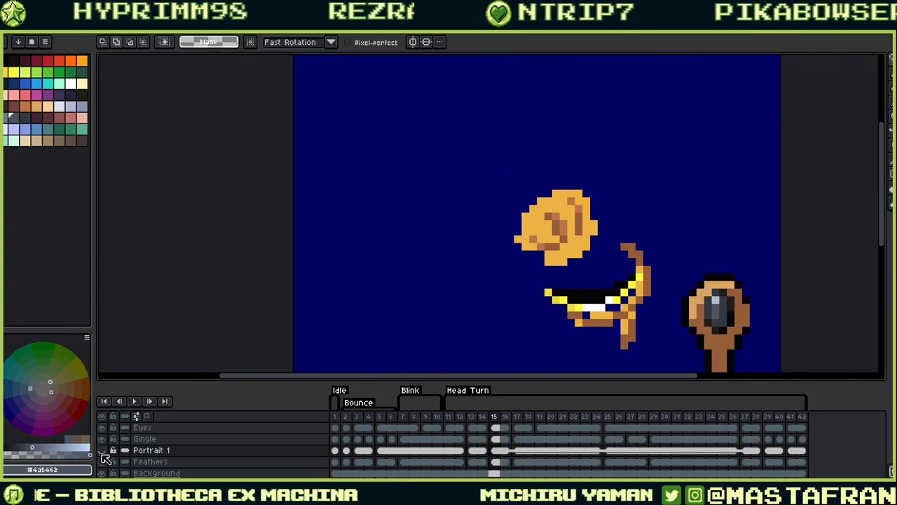
left_click(103, 452)
left_click(496, 451)
left_click(106, 462)
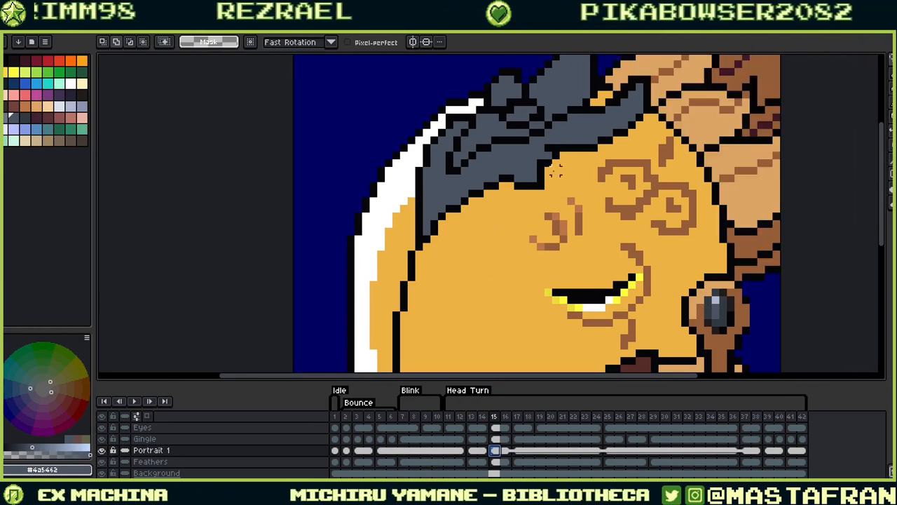
Reshape the crest's notched lower edge on frame 15's Portrait 1 with black #060608, the face's yellow and grey #4a5462
key("b")
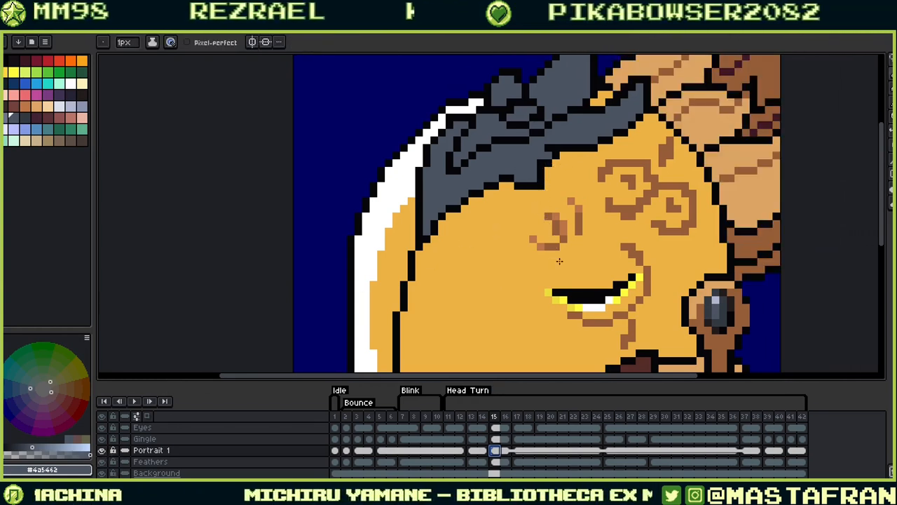
left_click(529, 180, "alt")
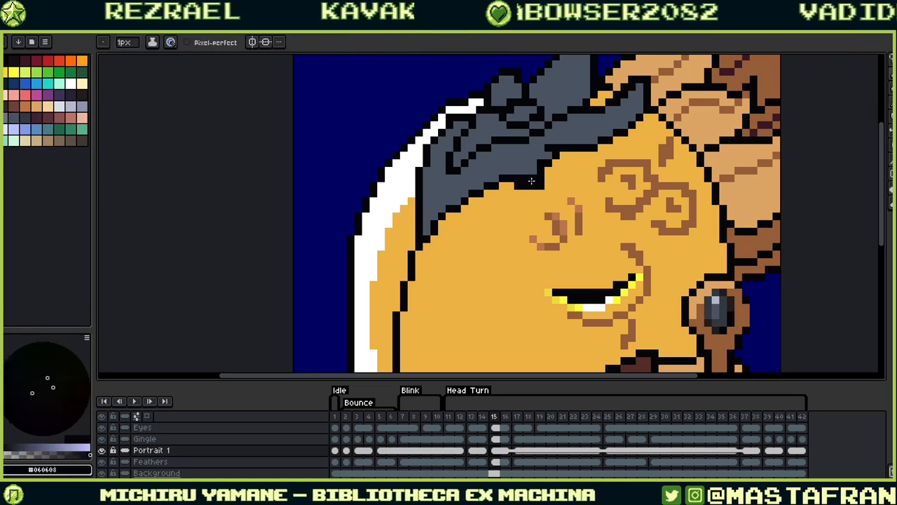
left_click(532, 207, "alt")
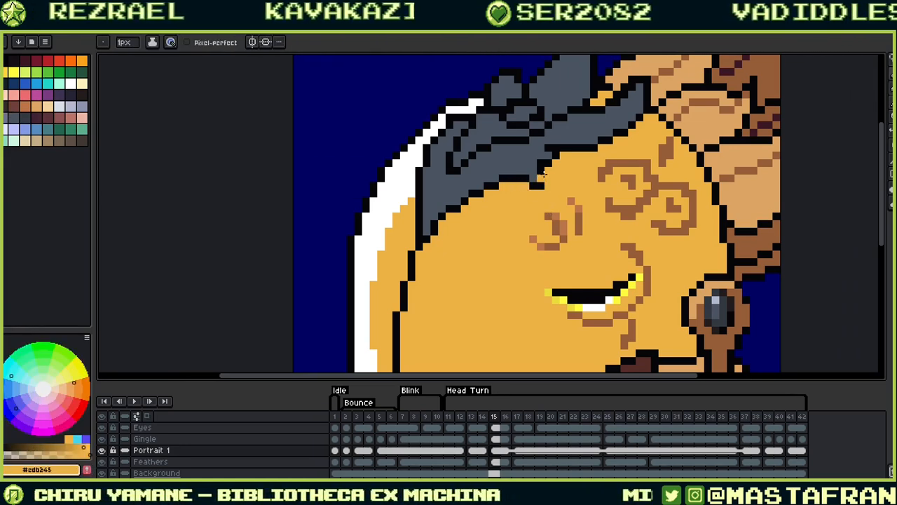
left_click(538, 180, "alt")
left_click_drag(578, 160, 603, 194)
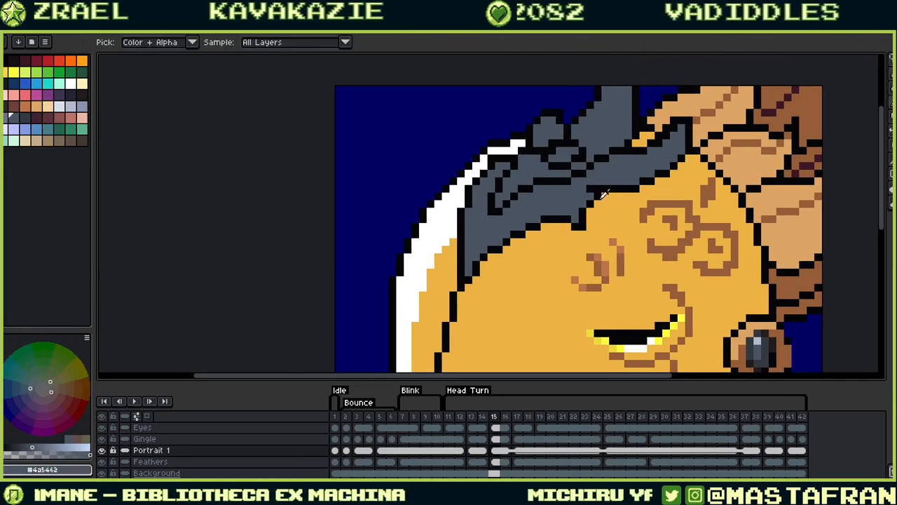
left_click(602, 193, "alt")
left_click(601, 189, "alt")
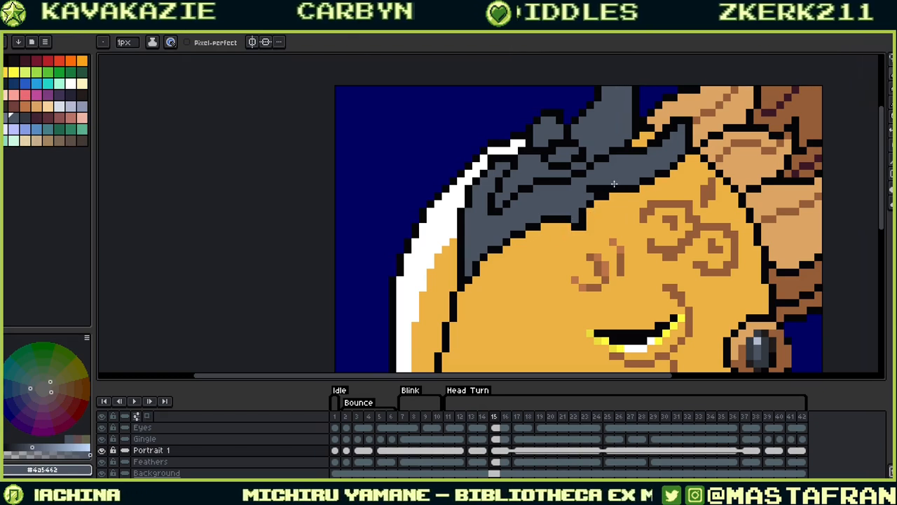
Clean up the crest's notch outline on frame 15 with black #060608, trimming its underside with the face's yellow and touching up with grey #4a5462
key("alt")
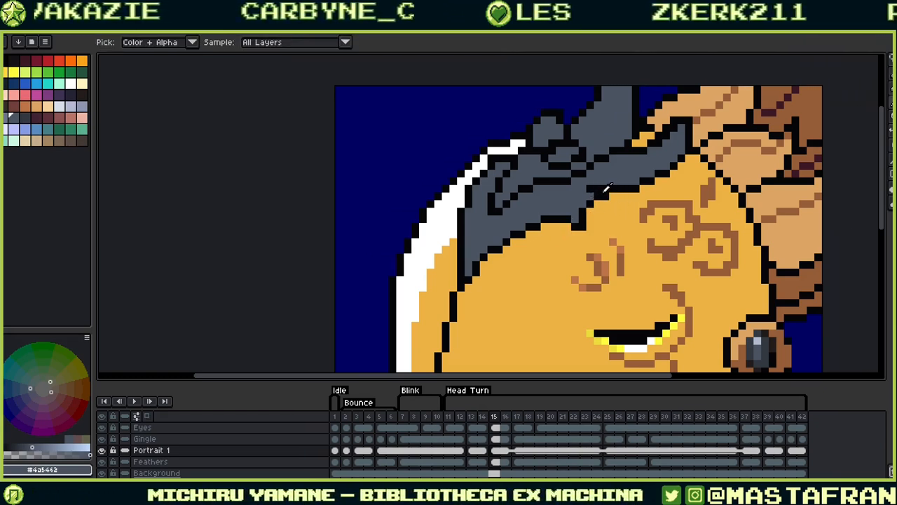
left_click(606, 190, "alt")
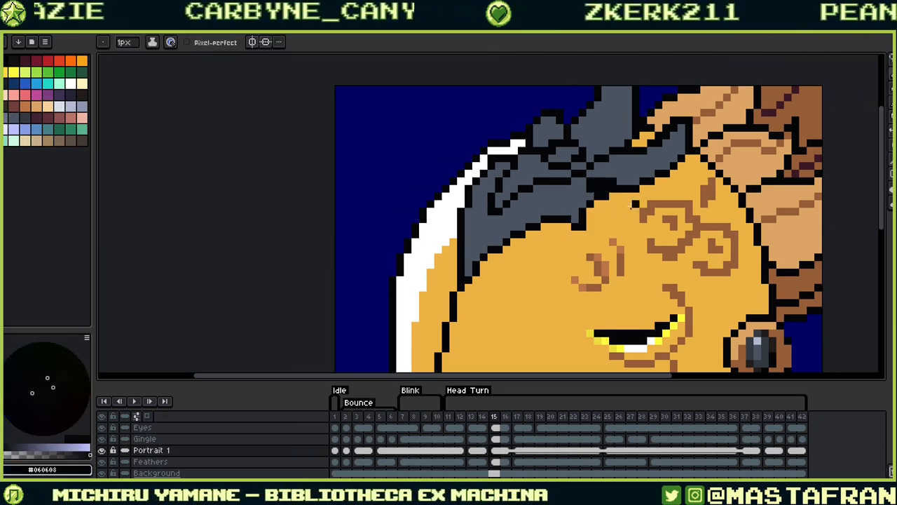
left_click(611, 199, "alt")
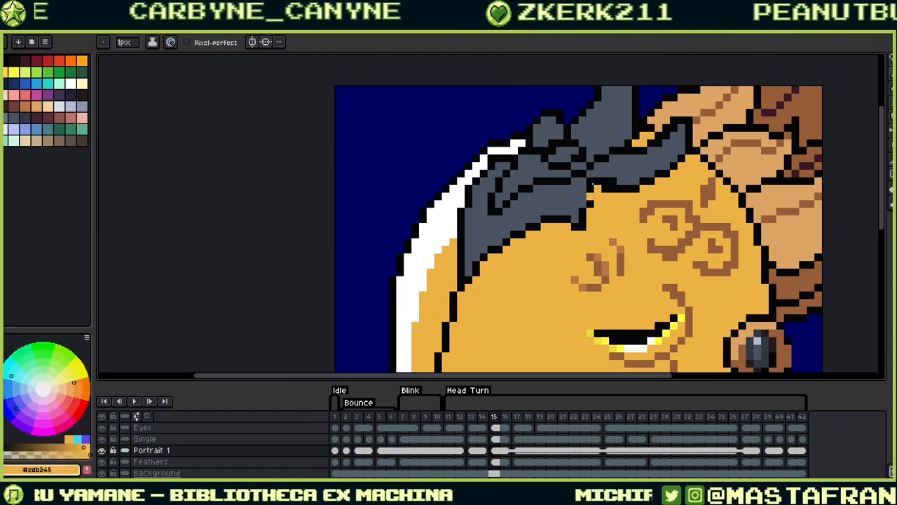
left_click(590, 198, "alt")
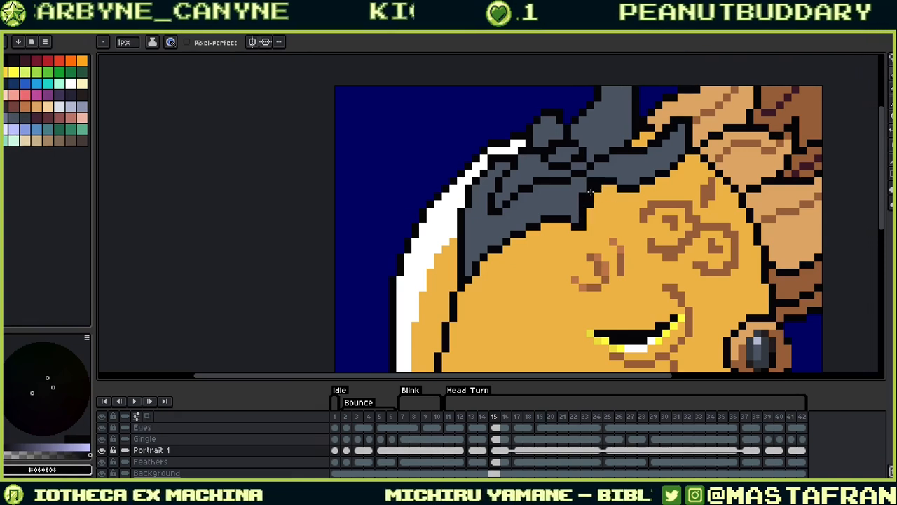
left_click(581, 197, "alt")
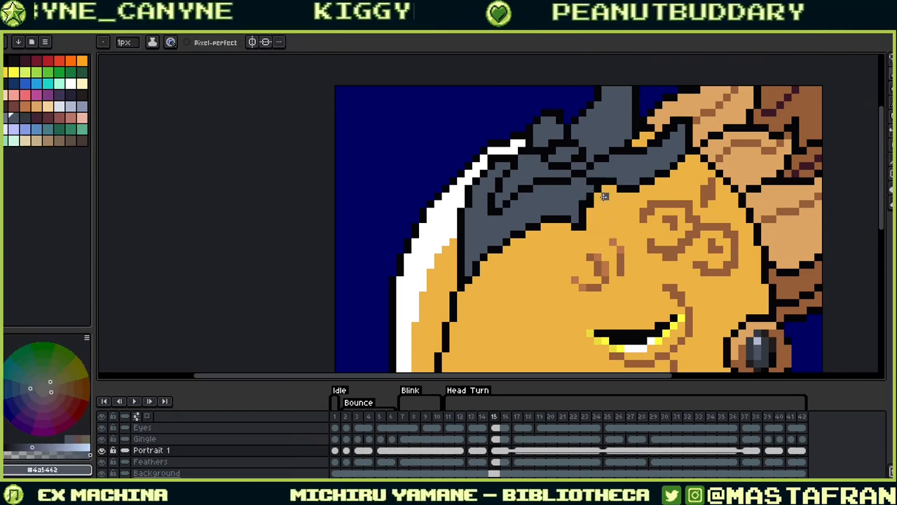
Compare the crest on frames 15, 16 and 17, and step through the Head Turn as far as frame 25
key("comma")
key("period")
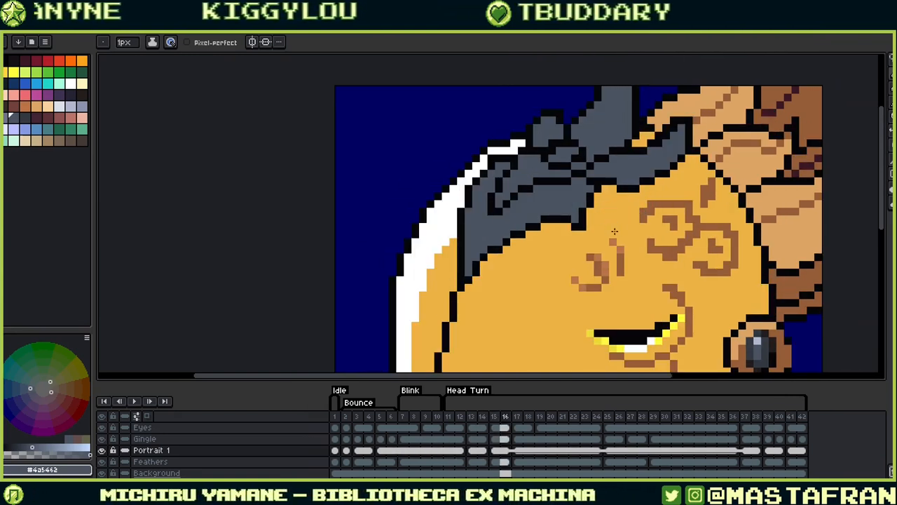
key("i")
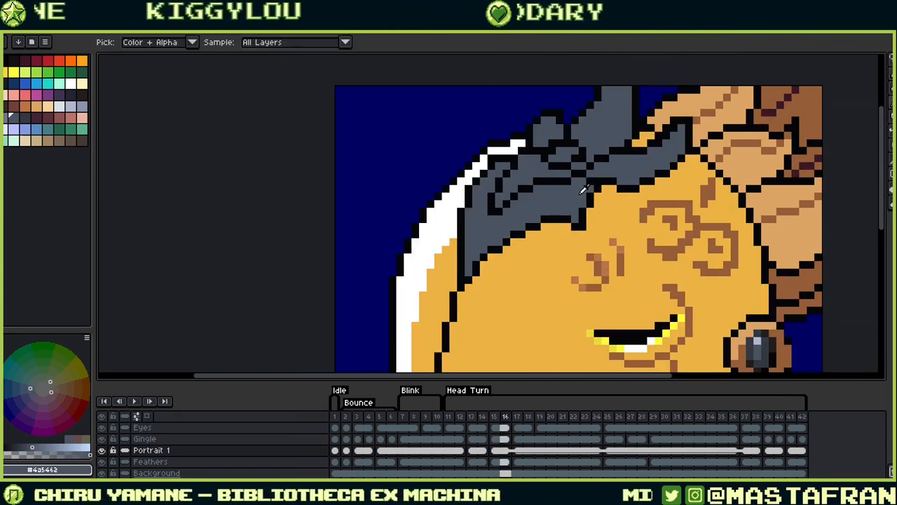
key("b")
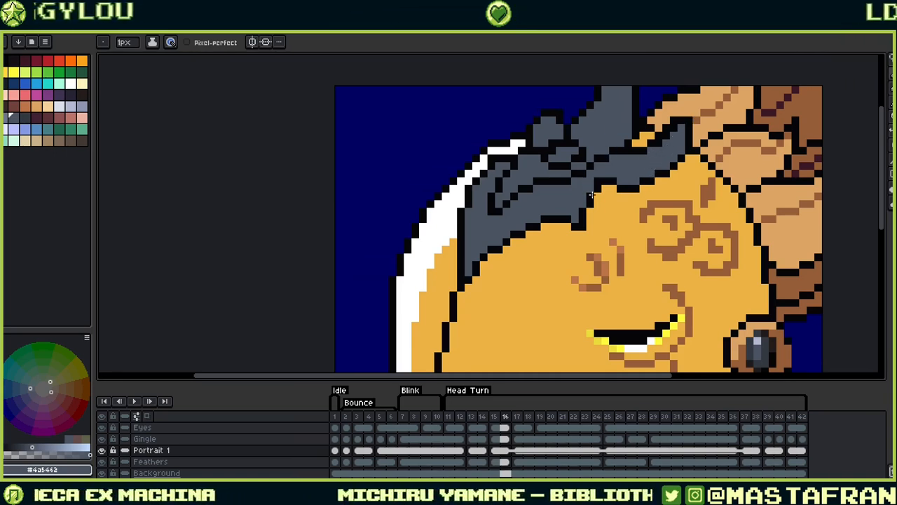
key("Right")
key("Left")
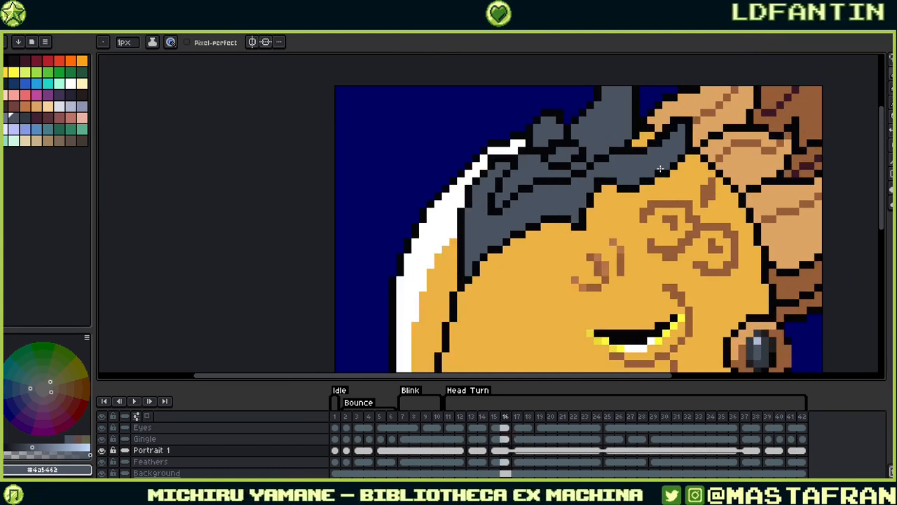
key("Right")
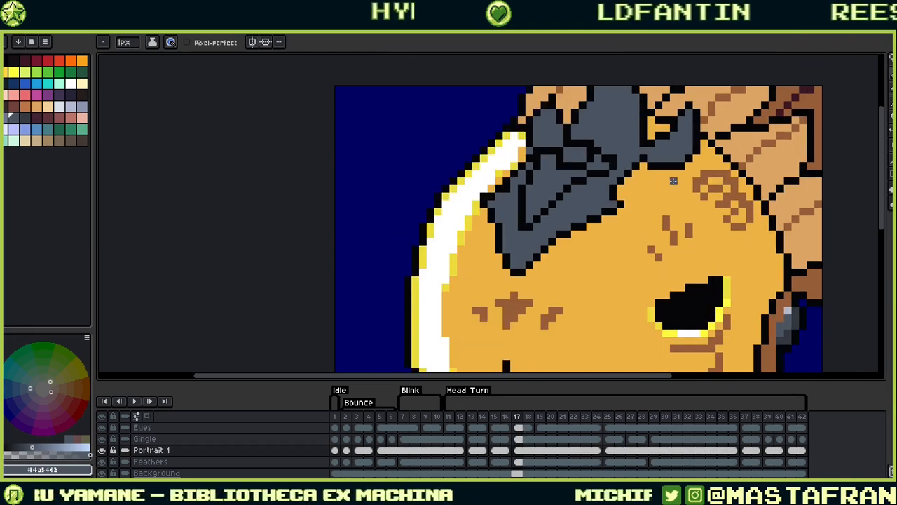
left_click(657, 170, "alt")
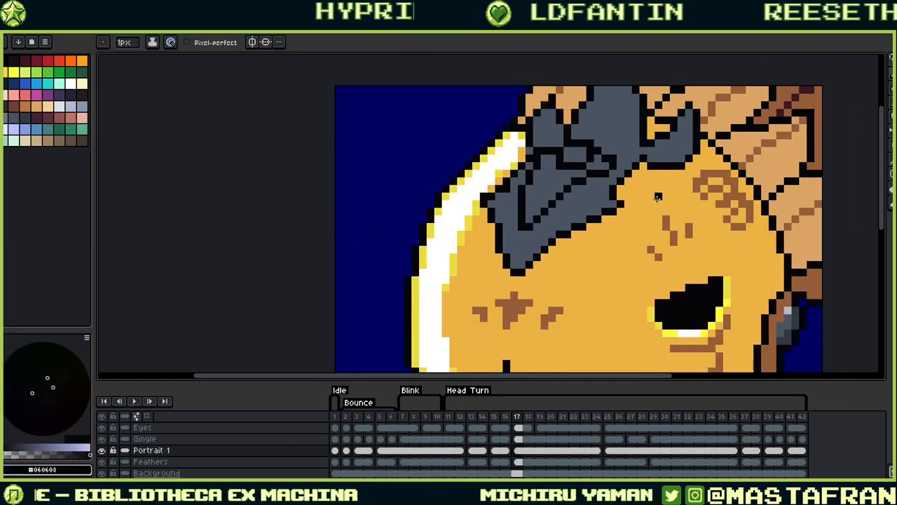
key("Left")
key("Left")
key("Left")
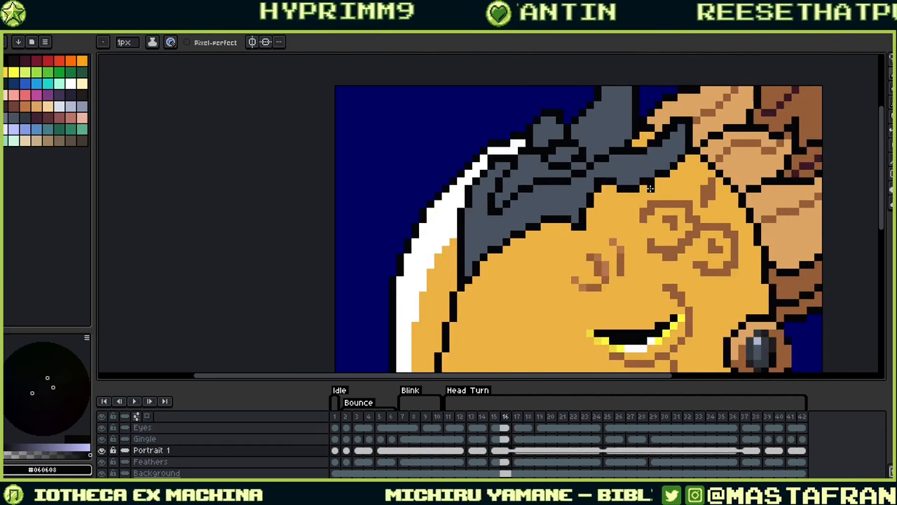
key("Right")
key("Right")
key("Right")
key("Right")
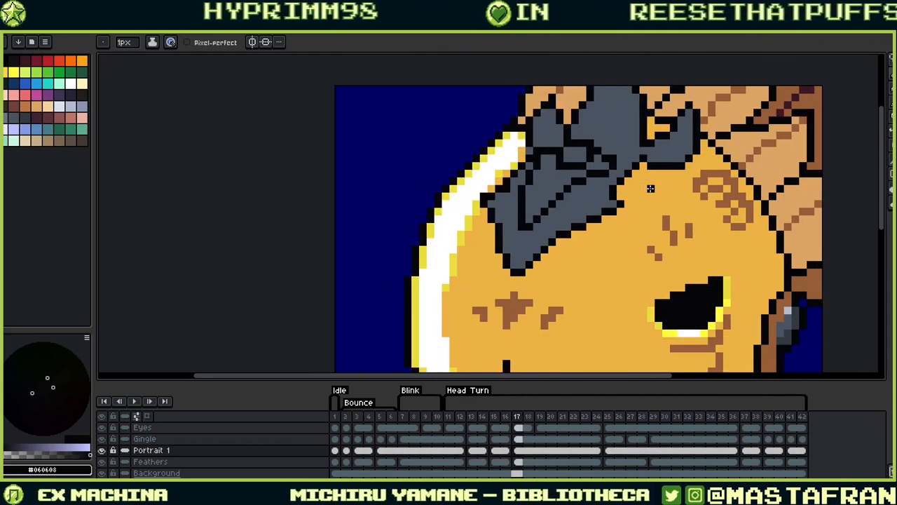
key("Right")
key("Right")
key("Right")
key("Right")
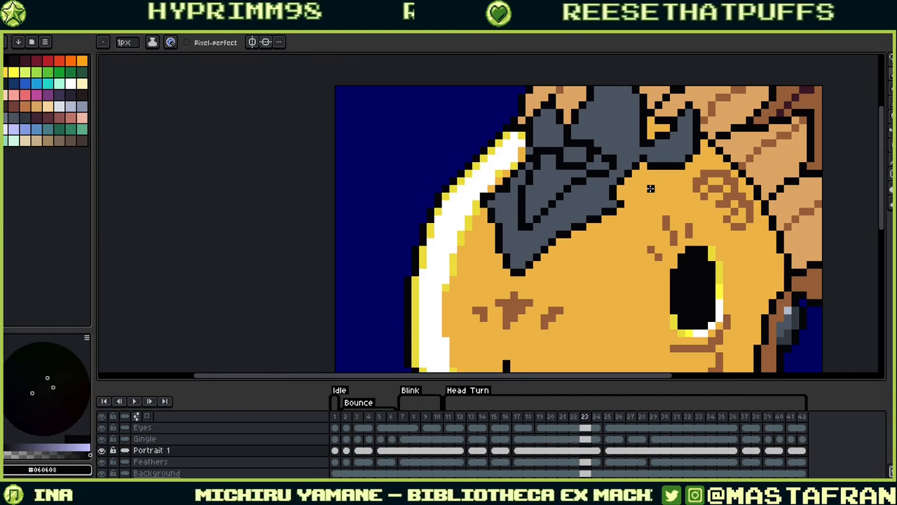
key("Right")
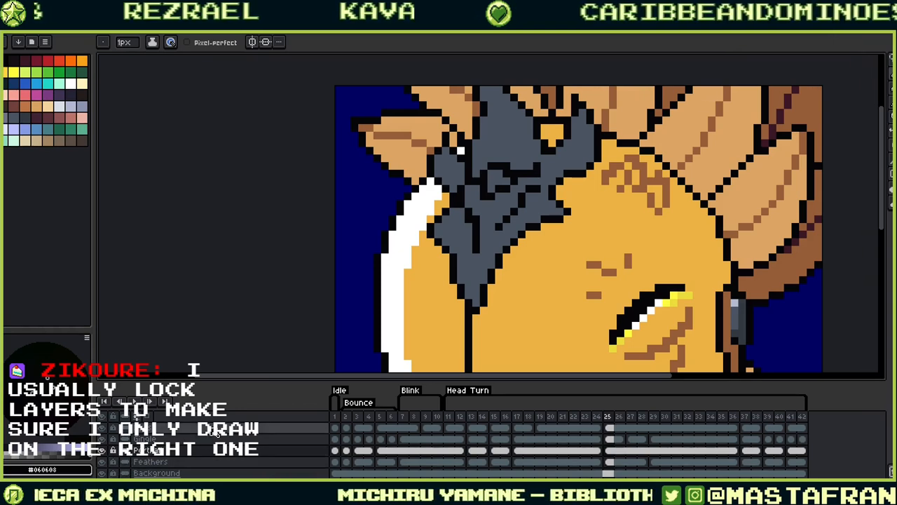
Flip back and forth through the Head Turn frames to check how the crest changes leading into frame 25
key("Left")
key("Left")
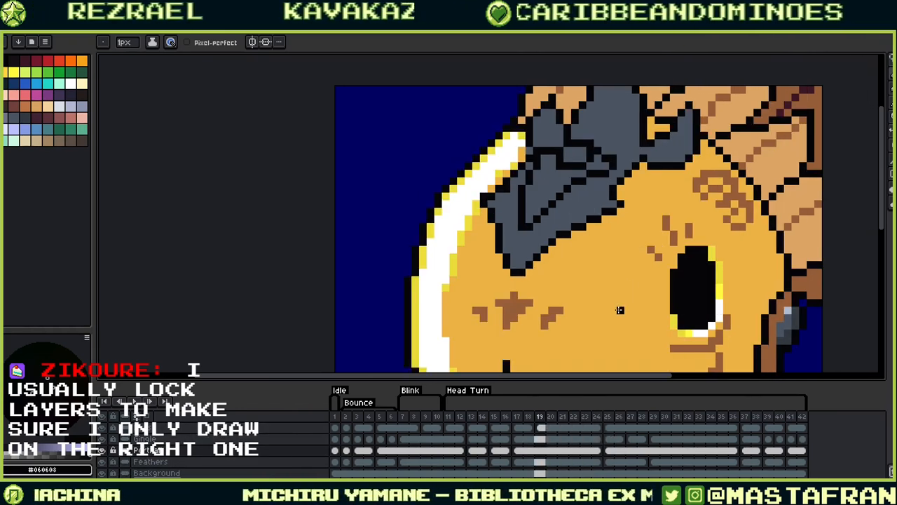
key("Left")
key("Left")
key("Left")
key("Left")
key("Left")
key("Left")
key("Left")
key("Left")
key("Right")
key("Right")
key("Right")
key("Right")
key("Right")
key("Right")
key("Right")
key("Right")
key("Right")
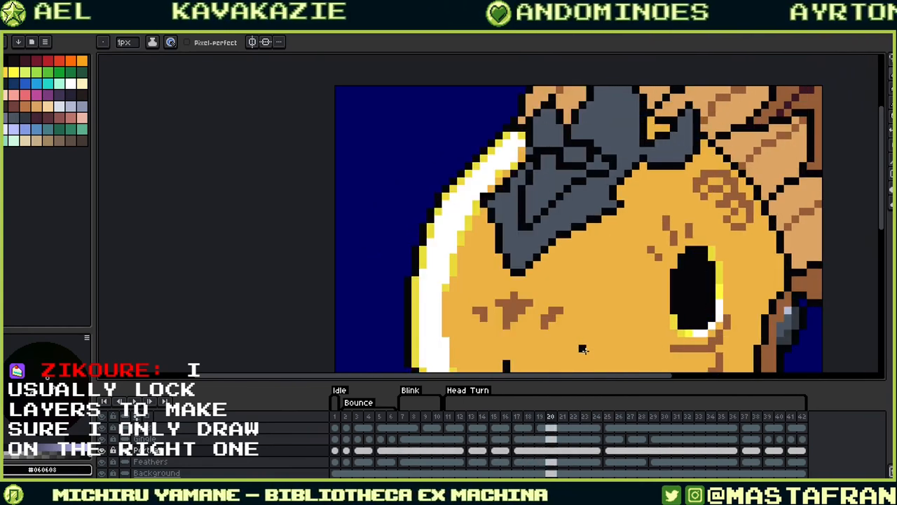
key("Right")
key("Right")
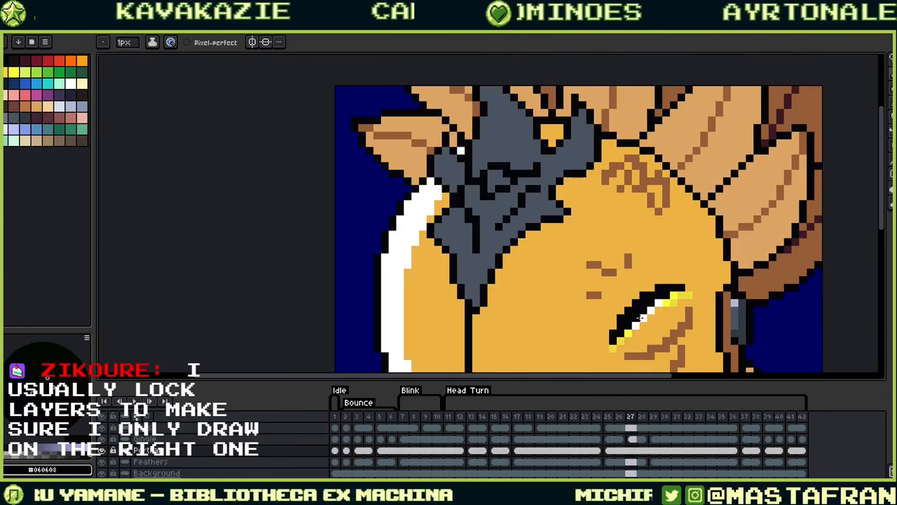
key("Left")
key("Right")
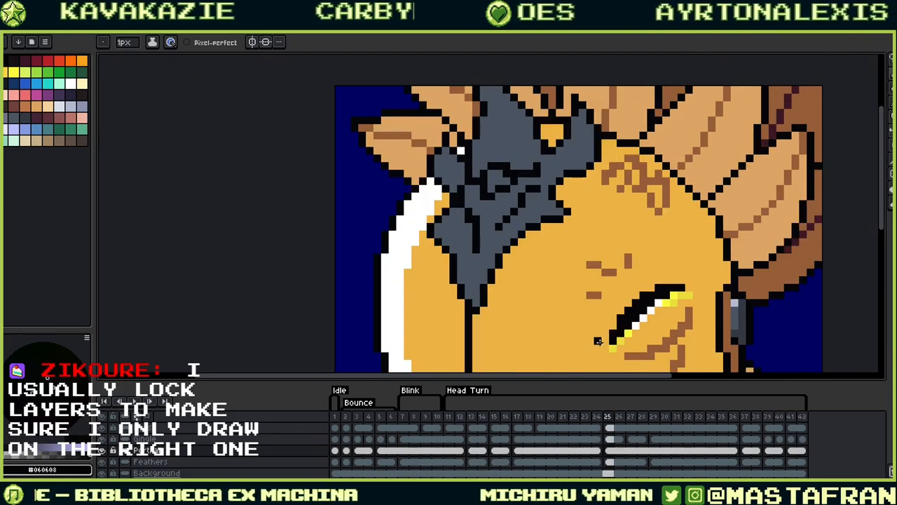
Retouch the crest's edge beside the white beak band on frame 25 with the face's yellow and black #060608
left_click_drag(586, 214, 685, 201)
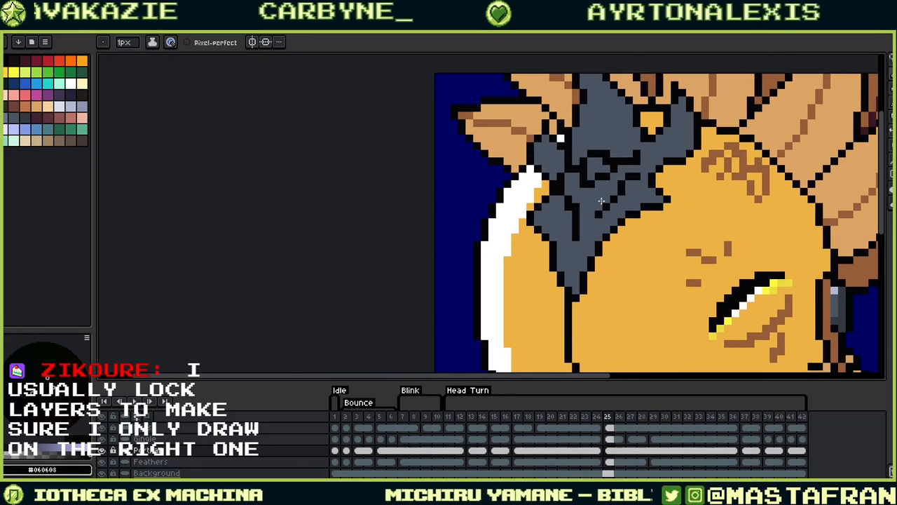
left_click(579, 205, "alt")
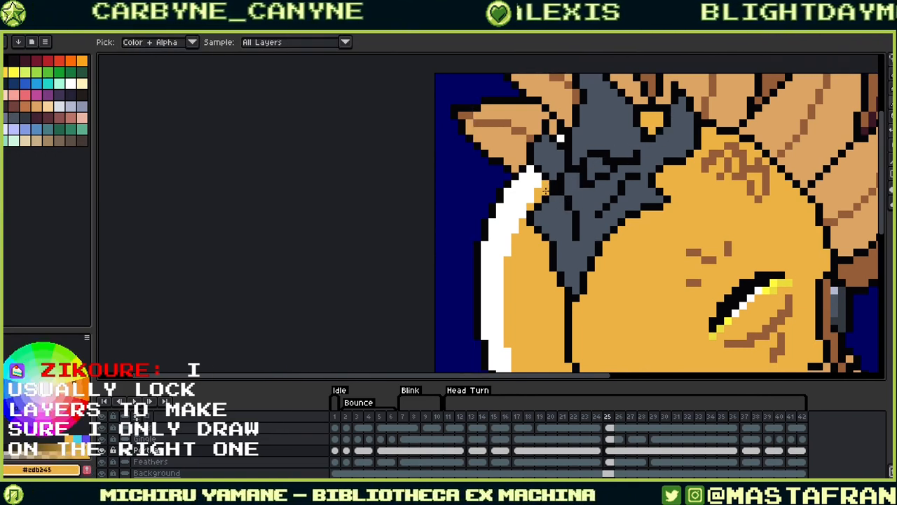
left_click(552, 196, "alt")
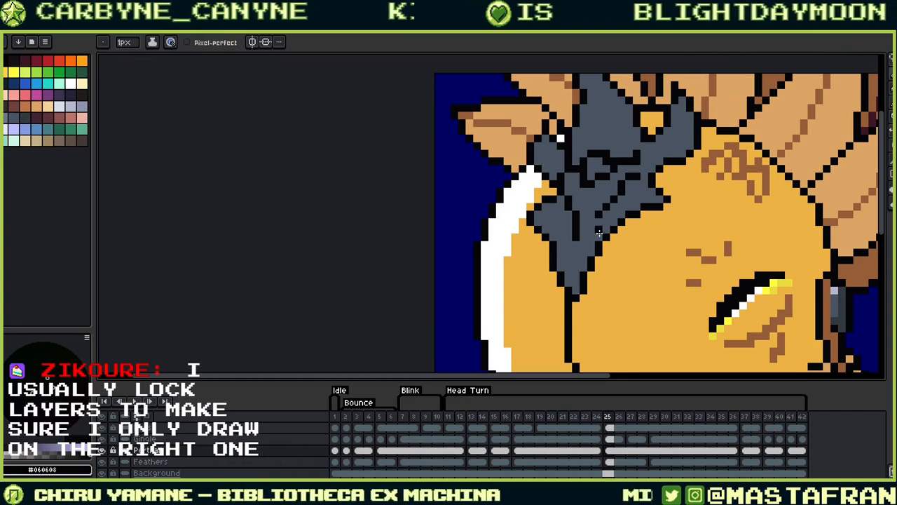
left_click(609, 185, "alt")
left_click(604, 174, "alt")
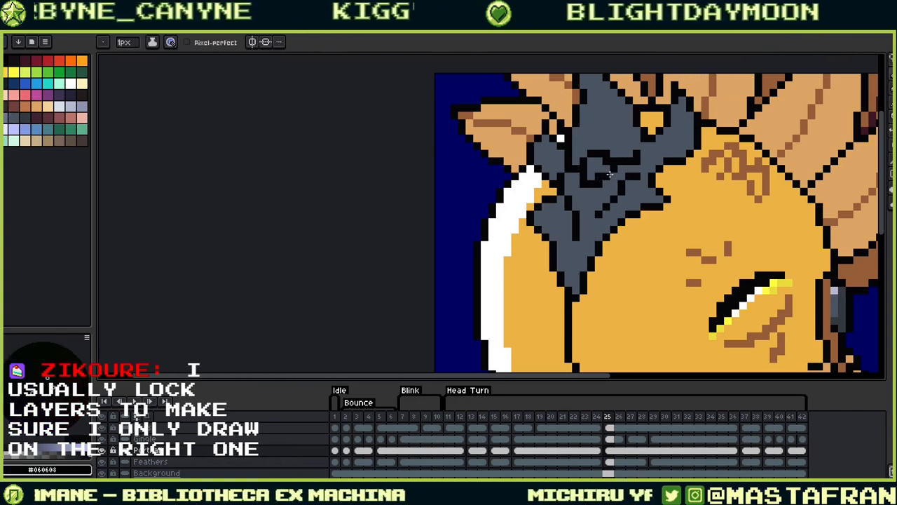
Redraw the line from the crest's inner loop to its notch in black on frame 25 and cover the short diagonal with grey #4a5462
key("alt")
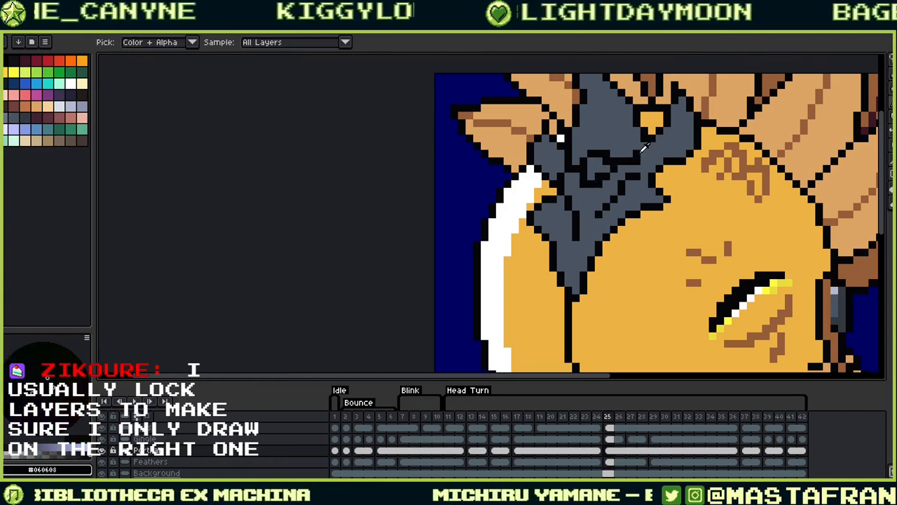
left_click(636, 158, "alt")
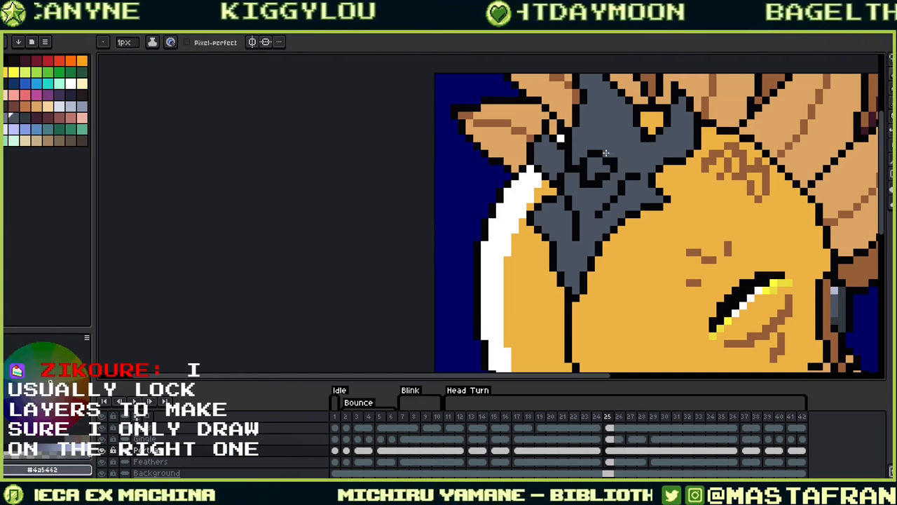
key("alt")
left_click(611, 157, "alt")
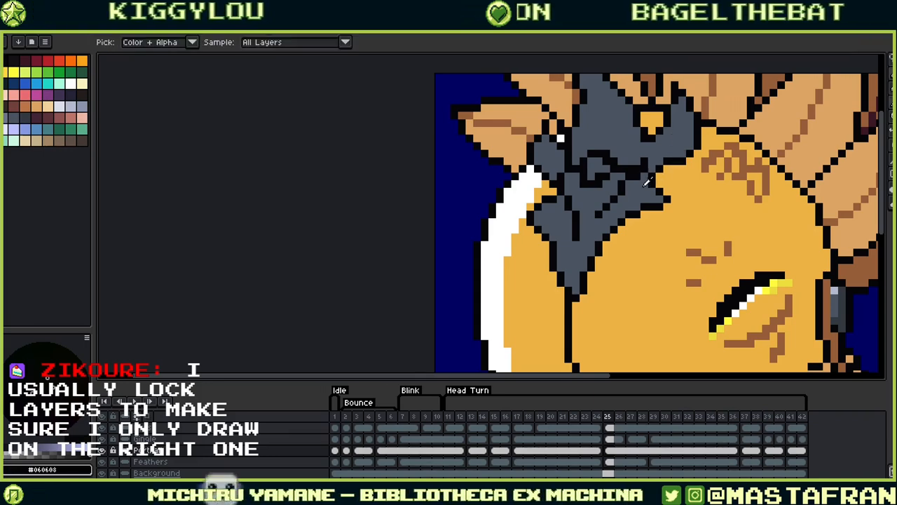
left_click(618, 184, "alt")
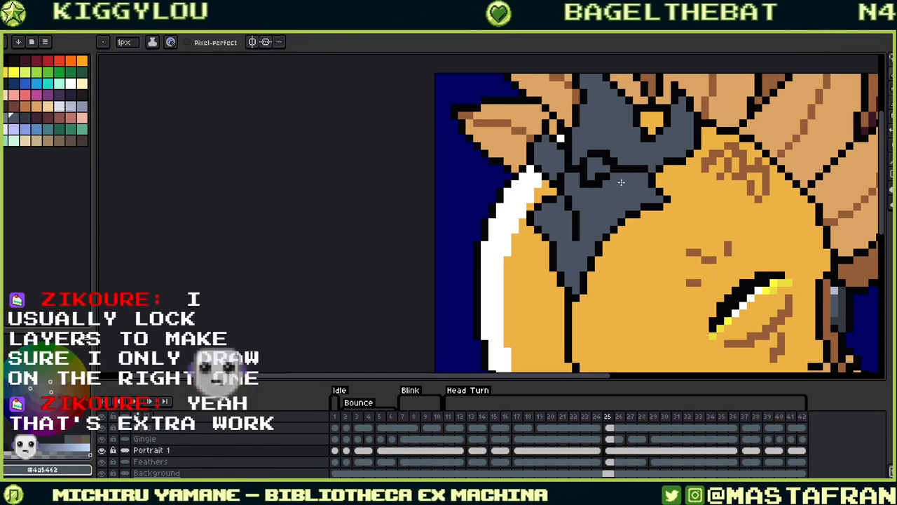
Smooth the upper fold line beside the crest's inner loop on frame 25 using black #060608 and grey #4a5462, undoing a stray stroke
left_click(606, 165, "alt")
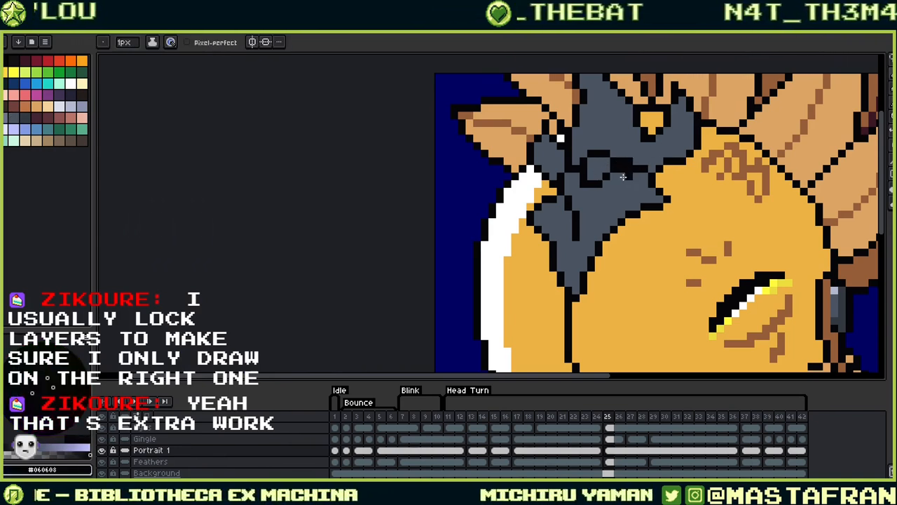
left_click(623, 168, "alt")
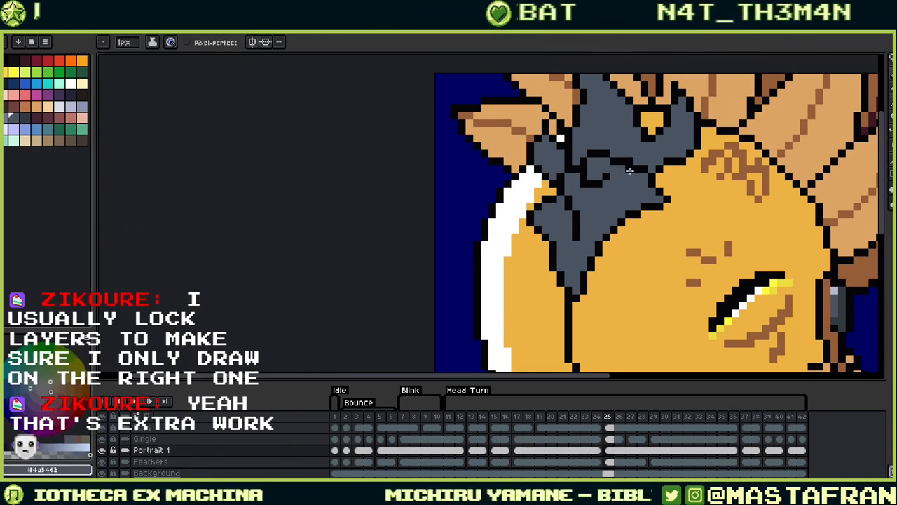
left_click(614, 170, "alt")
key("ctrl+z")
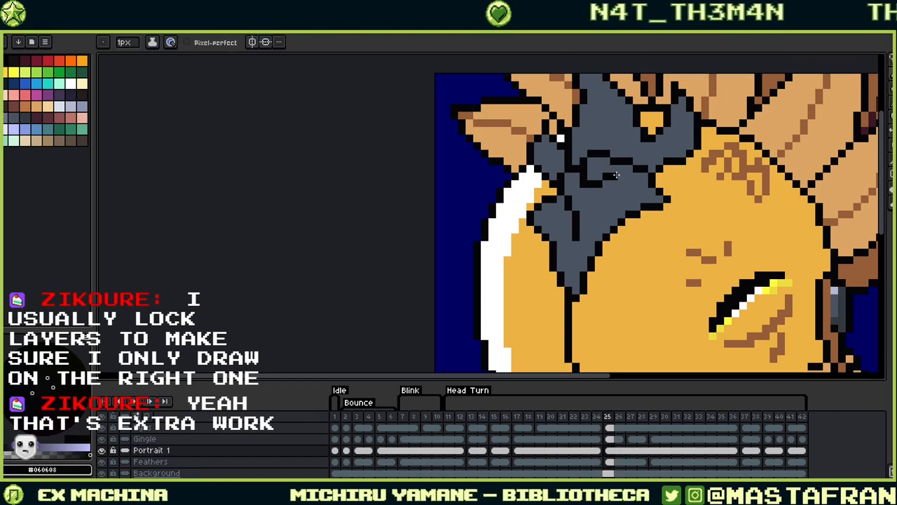
Draw a V-shaped fold inside the crest's lower point on frame 25 in black #060608, cleaning its corner with grey #4a5462
key("alt")
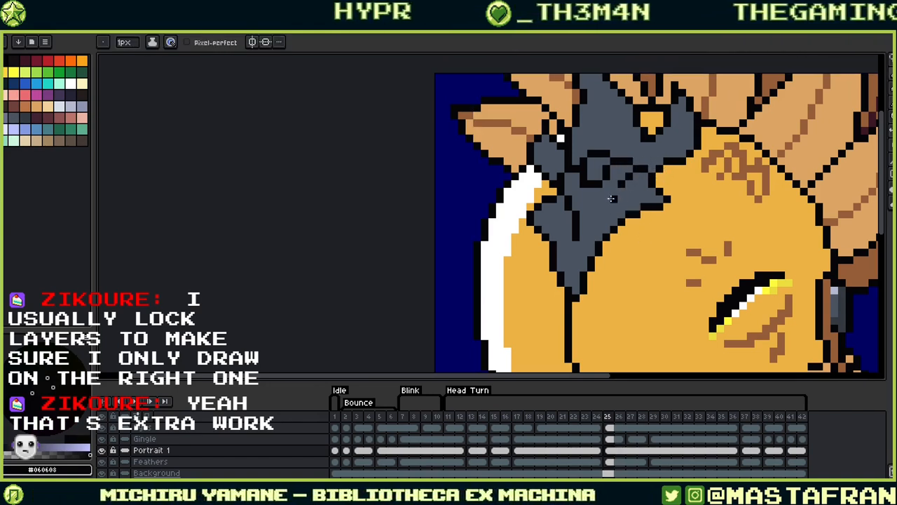
left_click(588, 229, "alt")
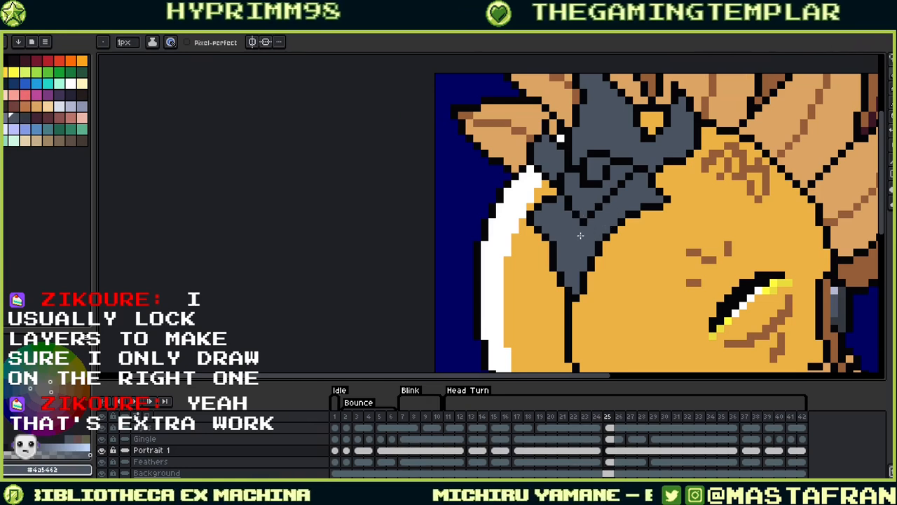
left_click(587, 217, "alt")
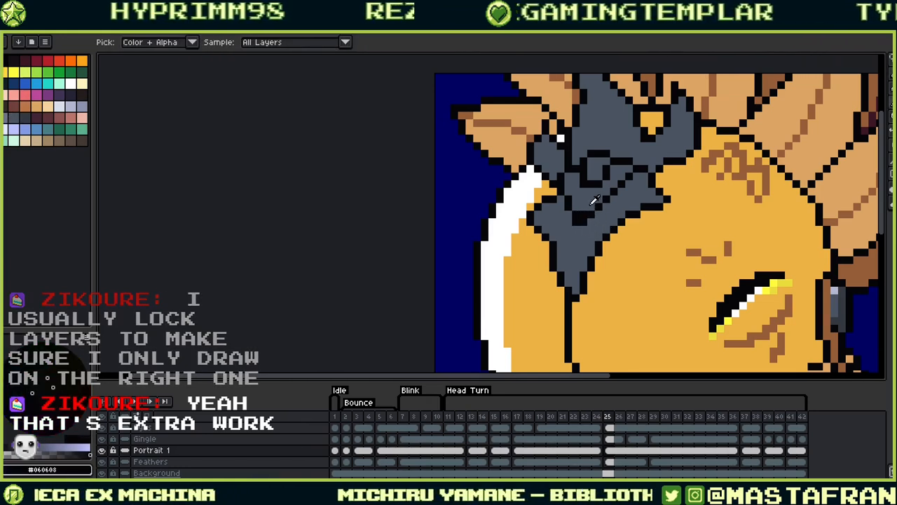
left_click(581, 200, "alt")
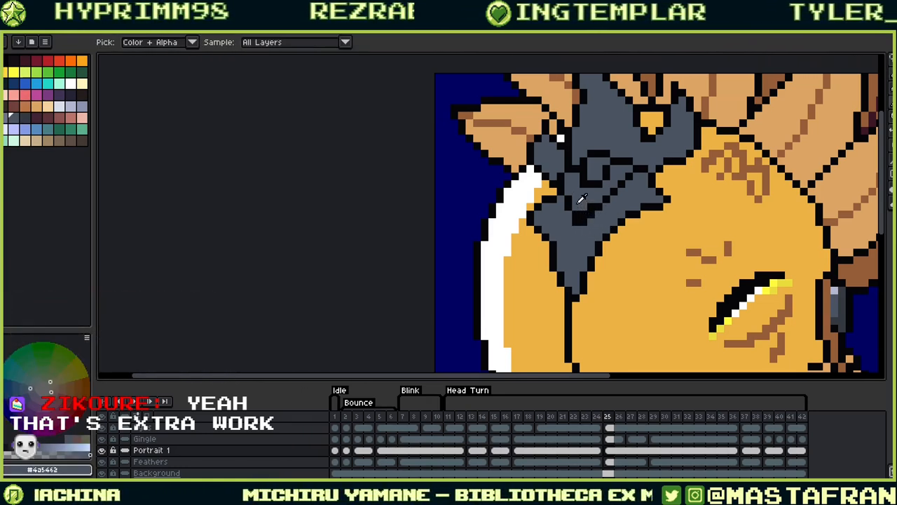
left_click(579, 196, "alt")
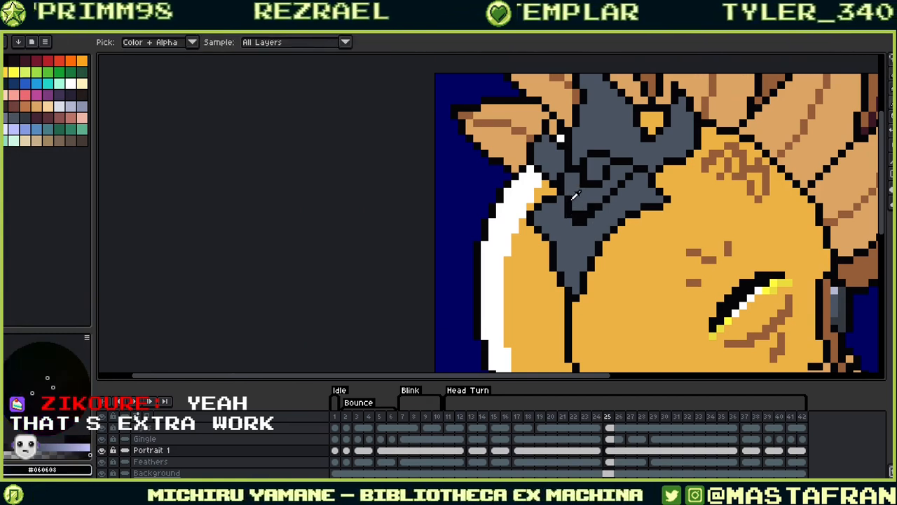
left_click(589, 201, "alt")
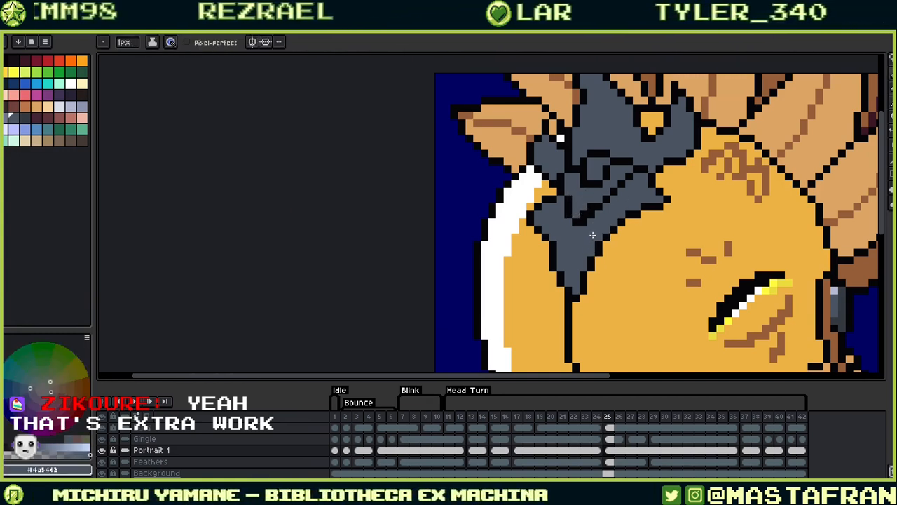
key("alt")
left_click(594, 217)
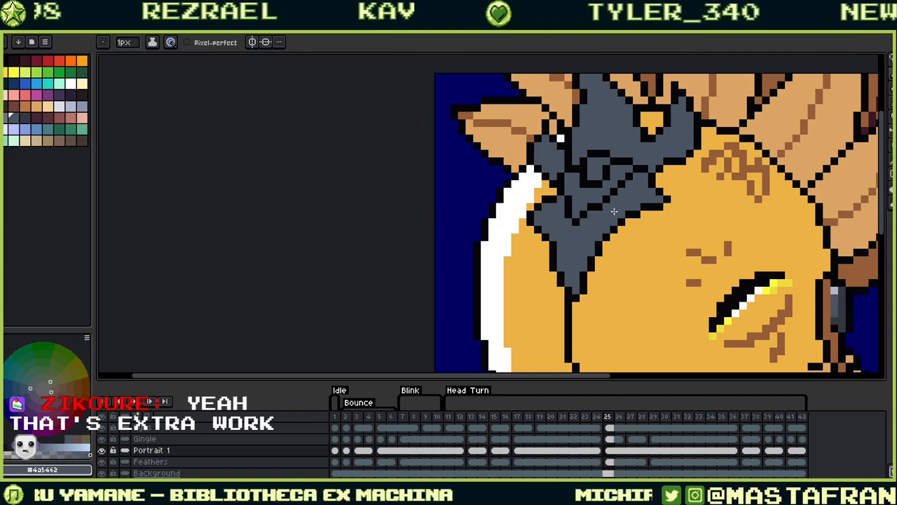
Thin the fold's diagonal up to the crest's notch into an even pixel line using black #060608 and grey #4a5462
left_click(600, 206, "alt")
left_click(599, 200)
left_click(605, 208, "alt")
left_click(599, 207)
left_click(607, 198, "alt")
left_click(607, 192)
left_click(620, 201, "alt")
left_click(608, 199)
left_click(616, 191, "alt")
left_click(614, 184)
left_click(614, 191, "alt")
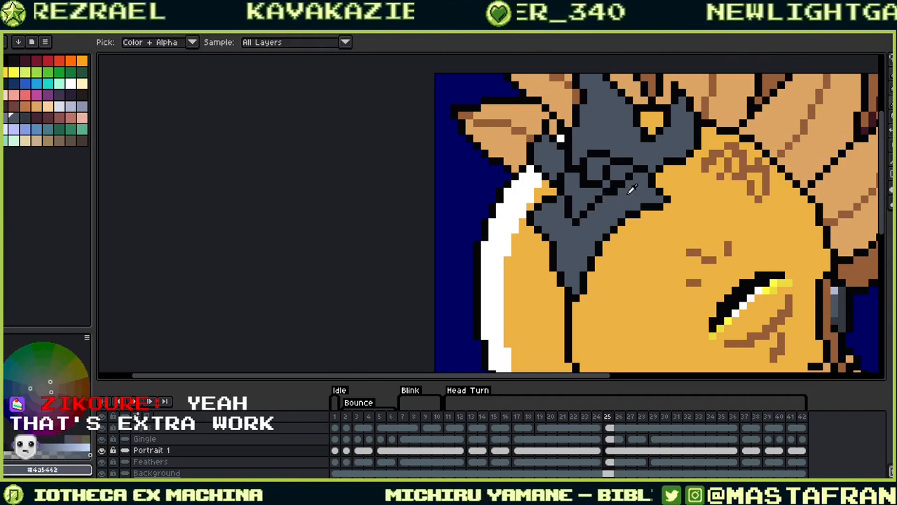
left_click(621, 205, "alt")
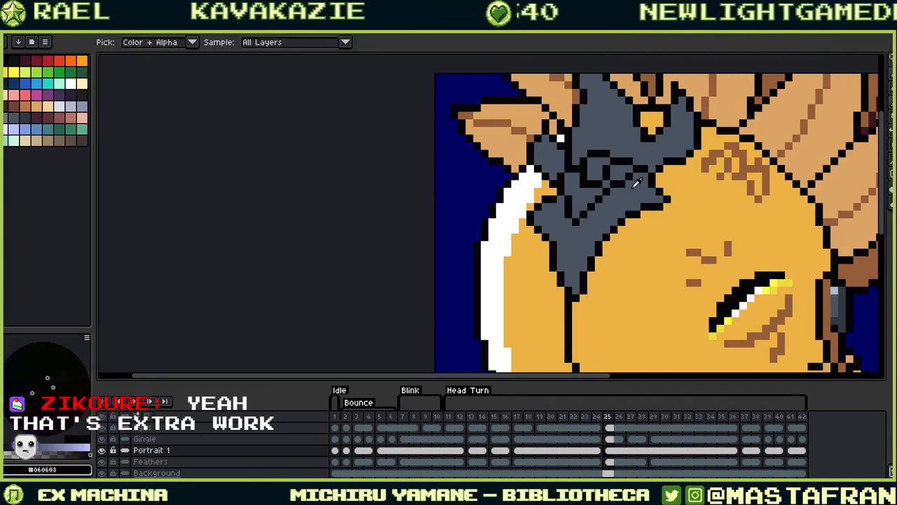
left_click(621, 177)
left_click(628, 189, "alt")
left_click(620, 183)
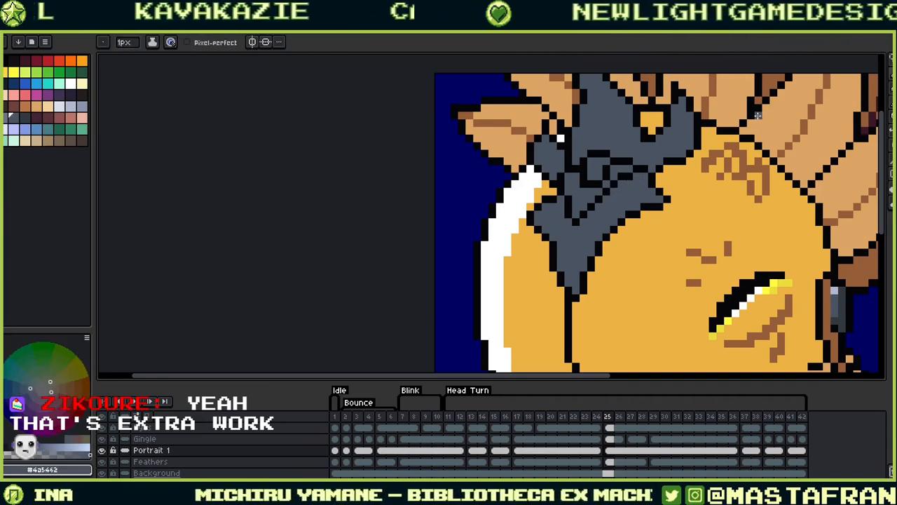
Flip between frame 25 and its neighbouring Head Turn frames to compare the crest's fold with frame 24
key("comma")
key("period")
key("comma")
key("period")
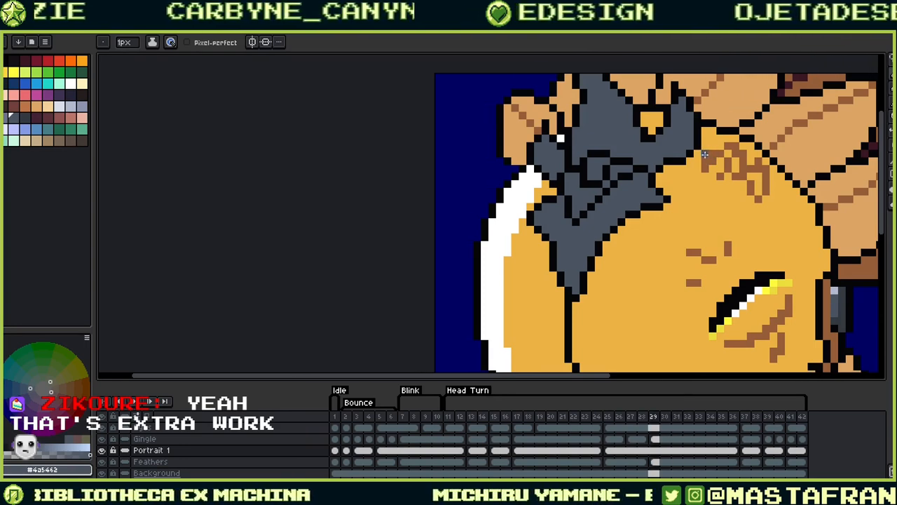
key("comma")
key("comma")
key("comma")
key("comma")
key("comma")
key("period")
key("comma")
key("period")
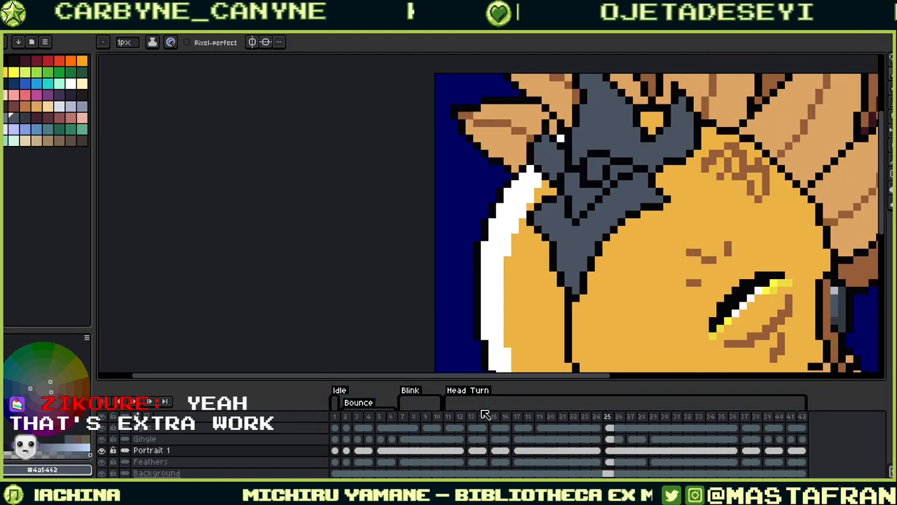
key("comma")
key("period")
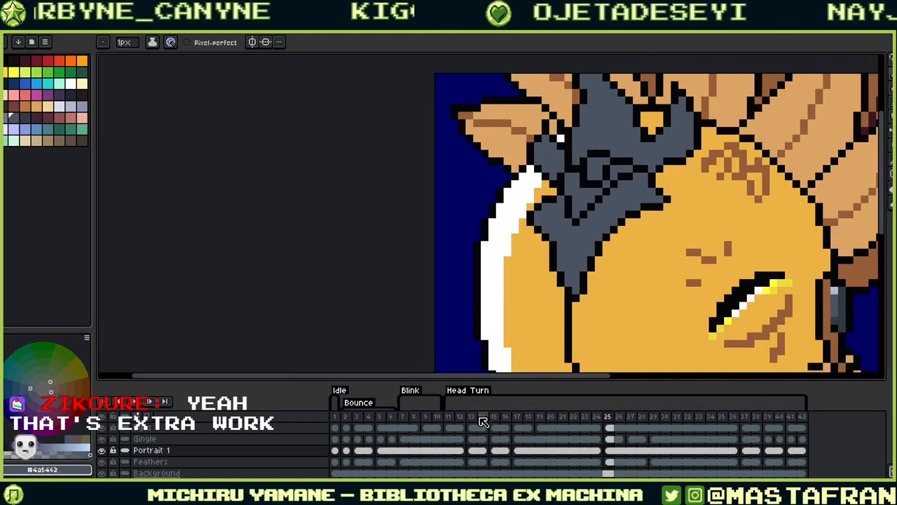
key("comma")
key("period")
key("comma")
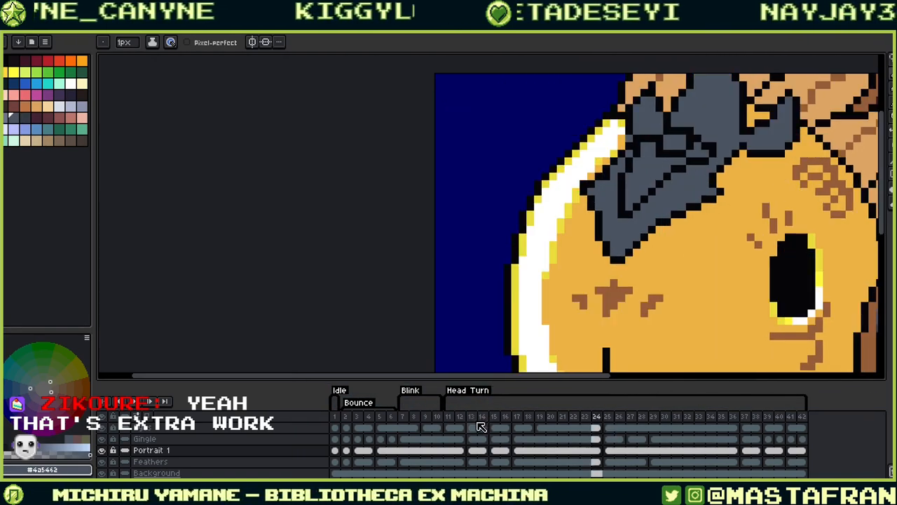
key("period")
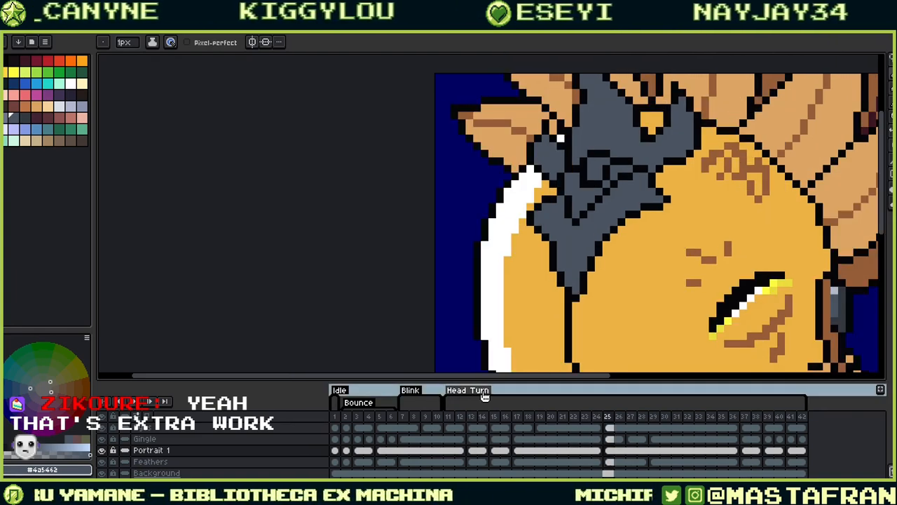
key("comma")
key("period")
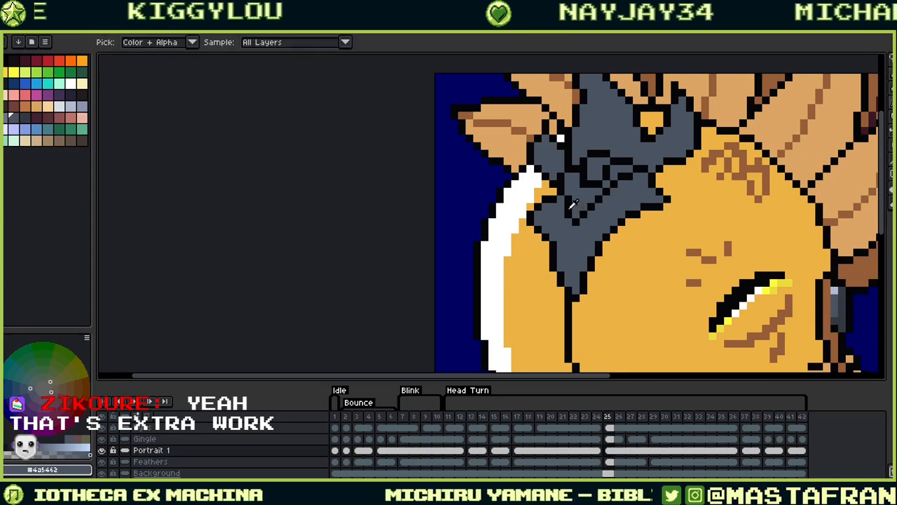
Redraw the crest's V-shaped fold deeper towards its tip in black #060608 and cover the previous lines with grey #4a5462
left_click(571, 203, "alt")
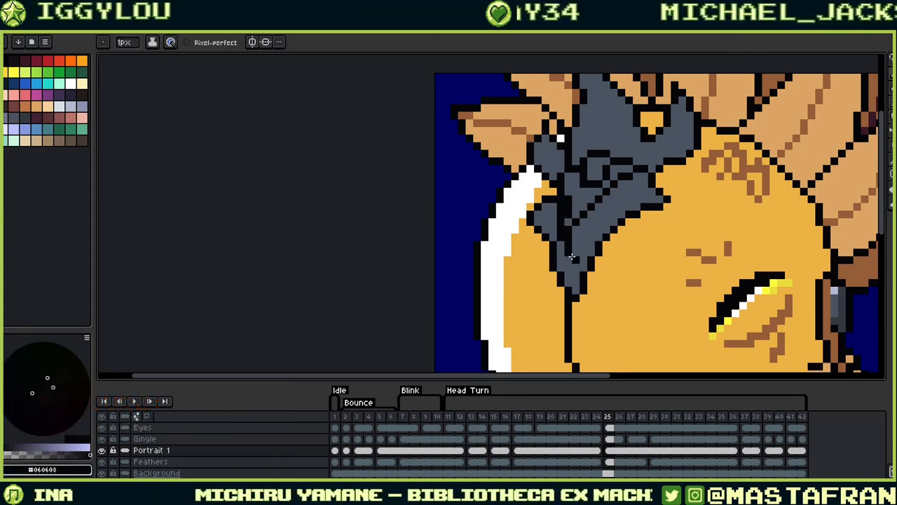
left_click_drag(575, 250, 620, 191)
left_click(573, 219, "alt")
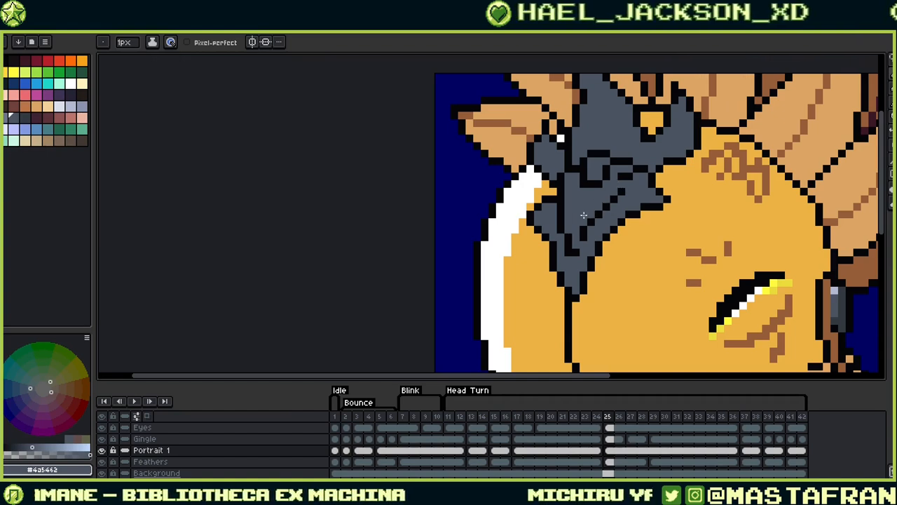
left_click(633, 178, "alt")
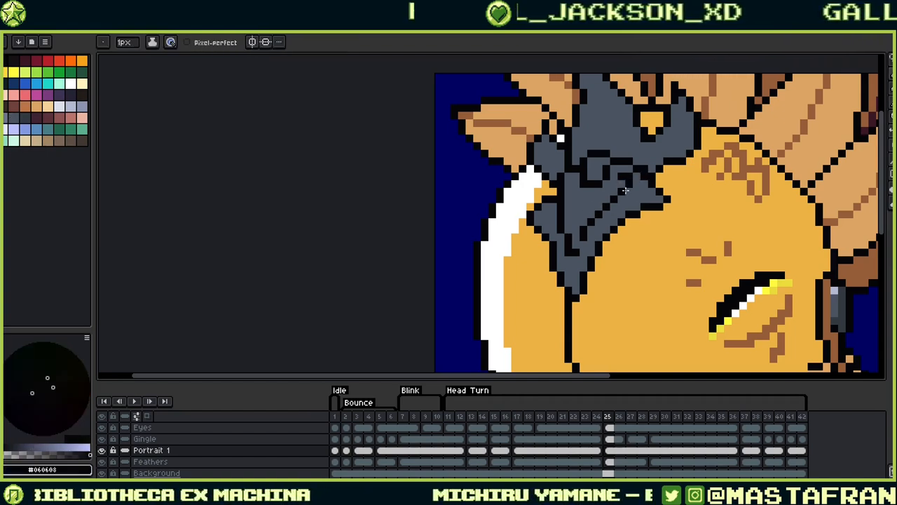
left_click(584, 237, "alt")
left_click(621, 183)
left_click(621, 176)
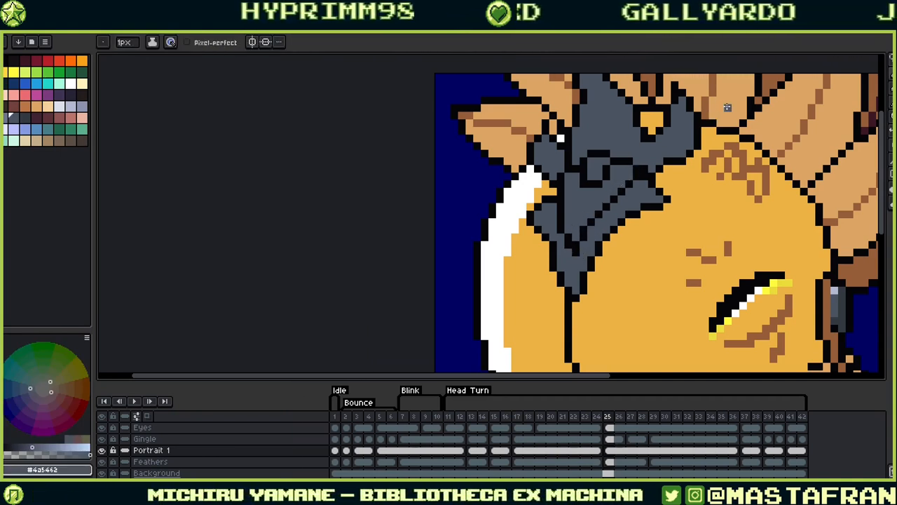
Retouch the lines beside the crest's inner loop and at the fold's tip, compare with the adjacent frame, and save the file
left_click(574, 166, "alt")
left_click(568, 175, "alt")
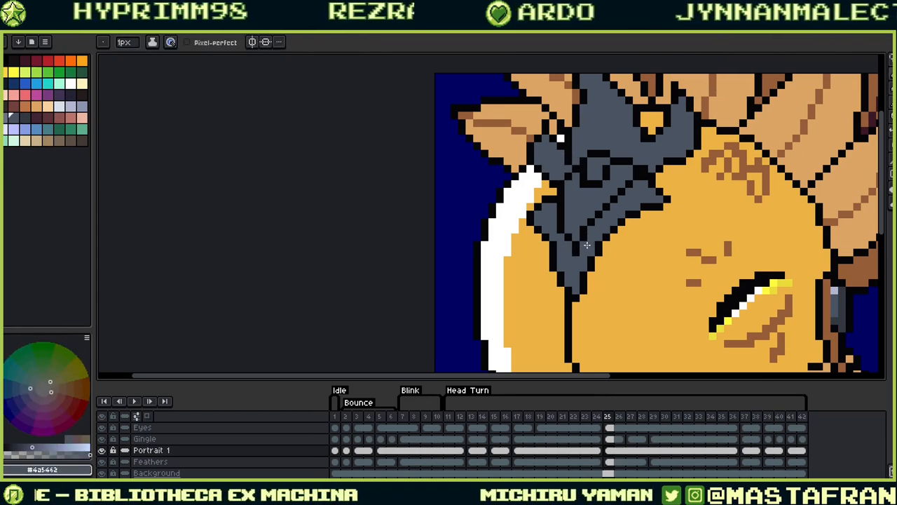
key("Left")
key("Right")
key("Left")
key("Right")
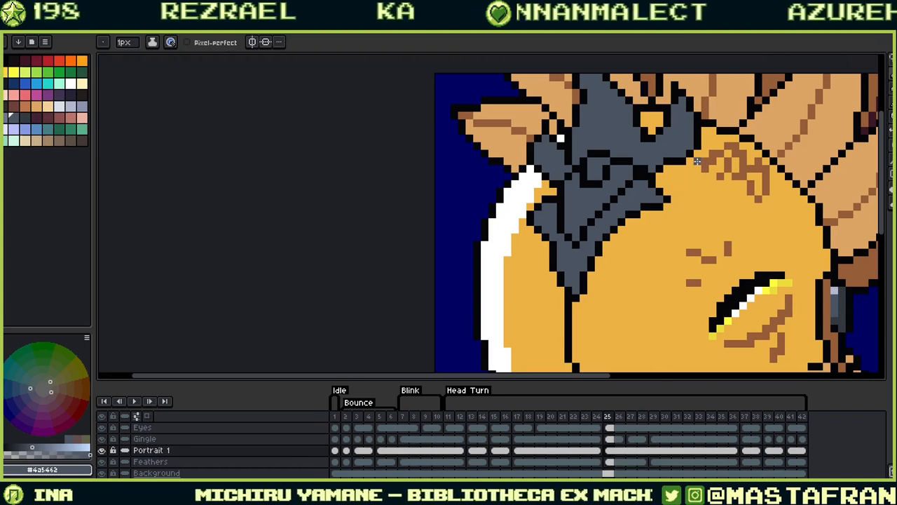
key("ctrl+s")
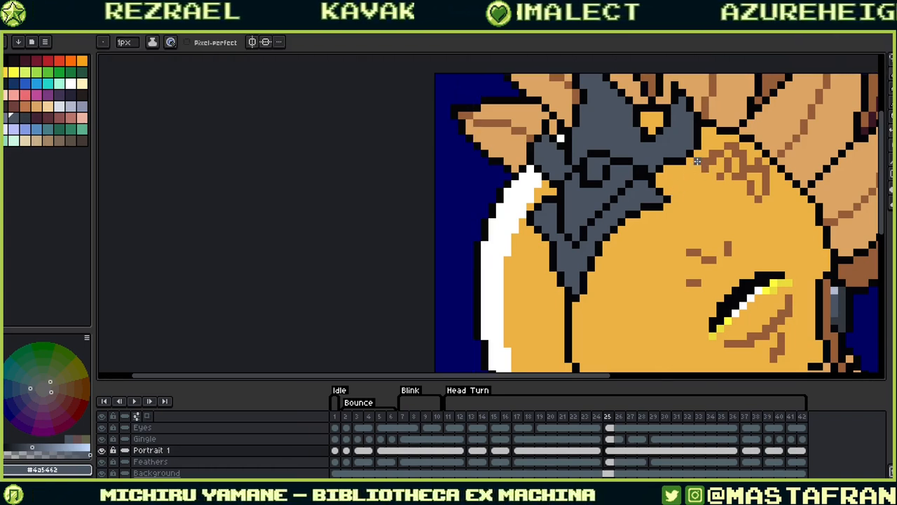
Reshape the corner where the crest's upper fold line meets the diagonal using black #060608 and grey #4a5462
left_click(656, 156, "alt")
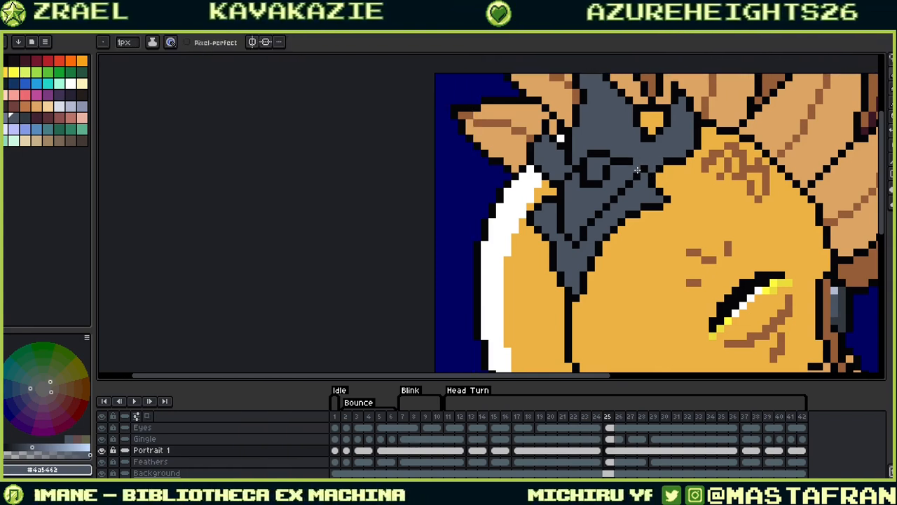
left_click(641, 167, "alt")
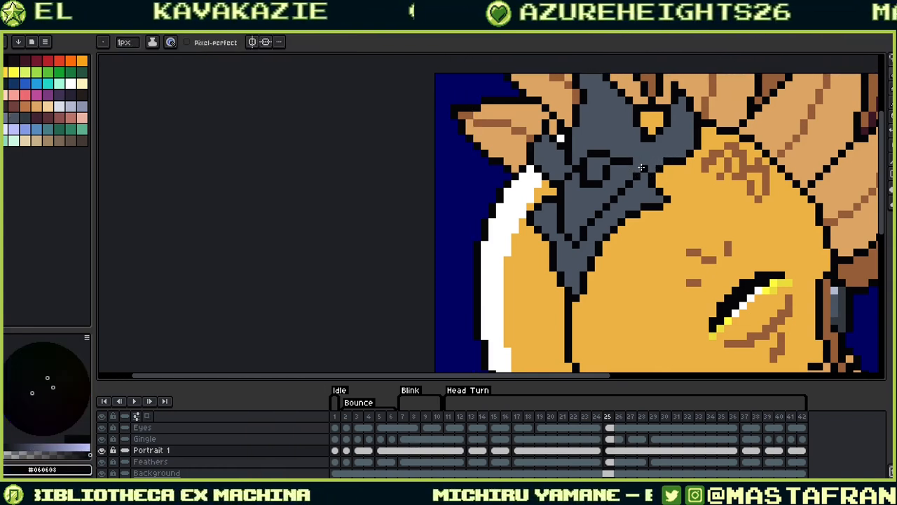
left_click(637, 161, "alt")
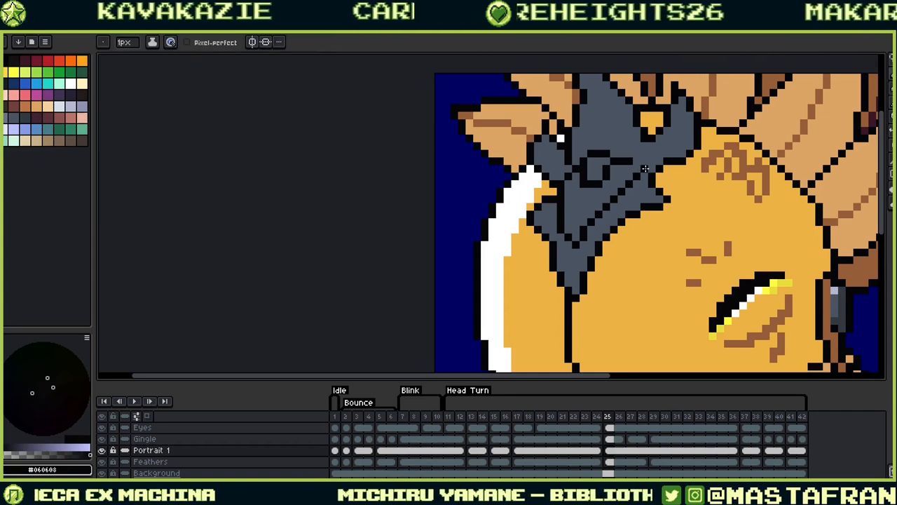
left_click(633, 160, "alt")
left_click(639, 172, "alt")
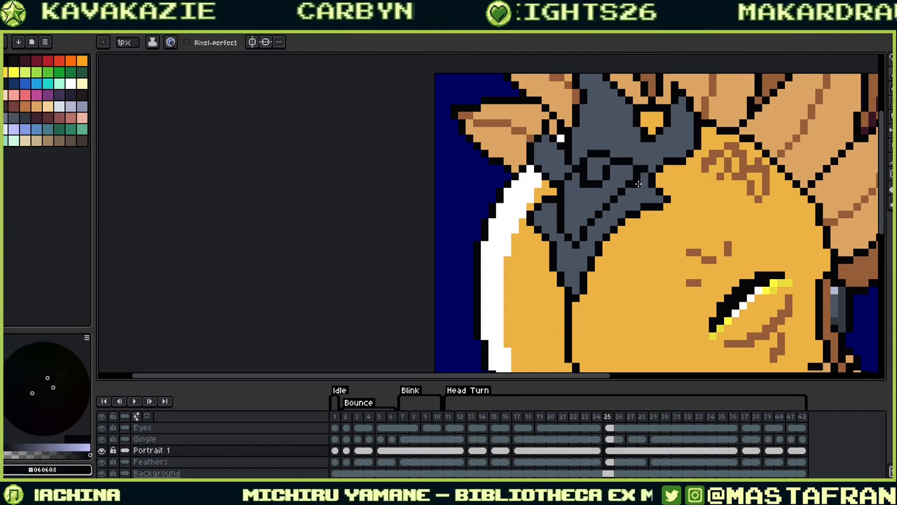
left_click(639, 168, "alt")
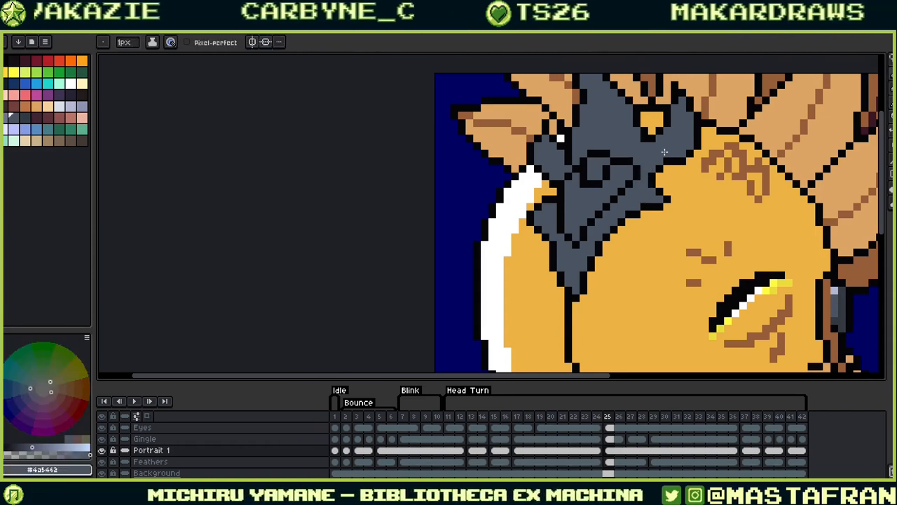
Rework the crest's notch against the face with a black outline, the face's yellow and grey #4a5462 on frame 25
left_click(659, 168, "alt")
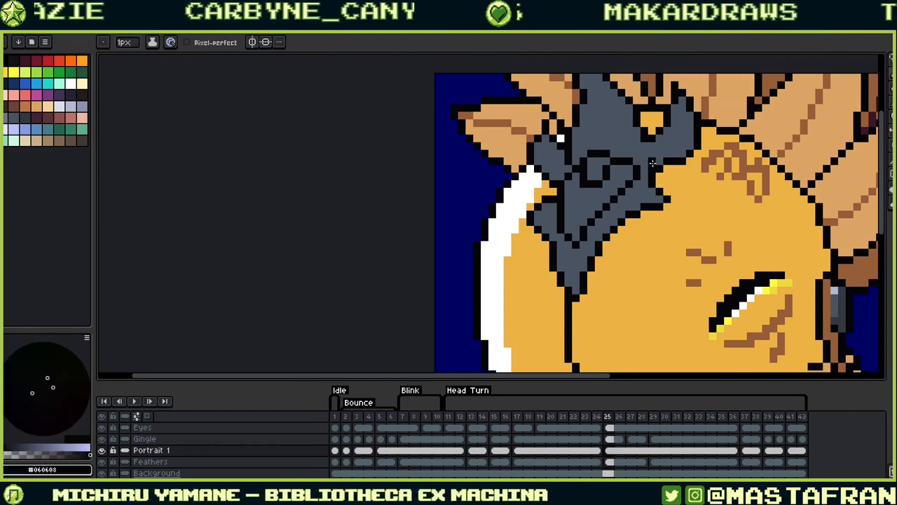
key("alt")
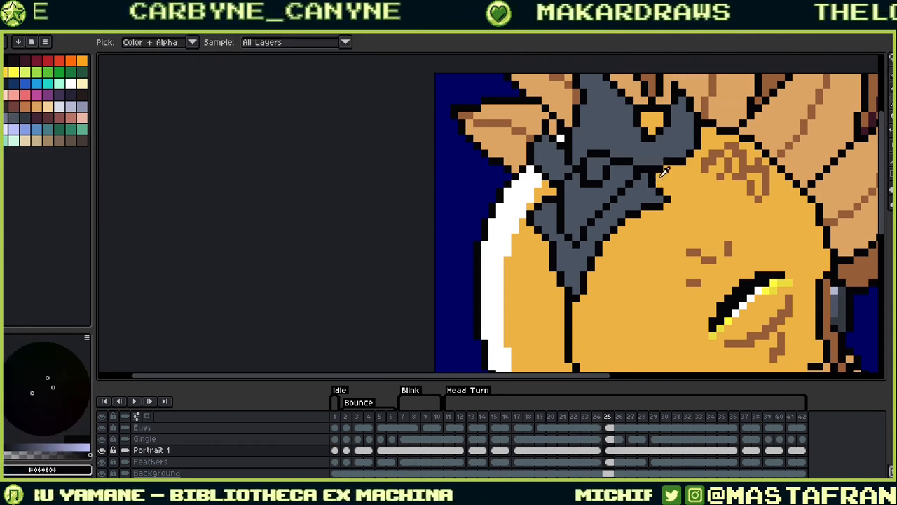
left_click(654, 175, "alt")
left_click(661, 166, "alt")
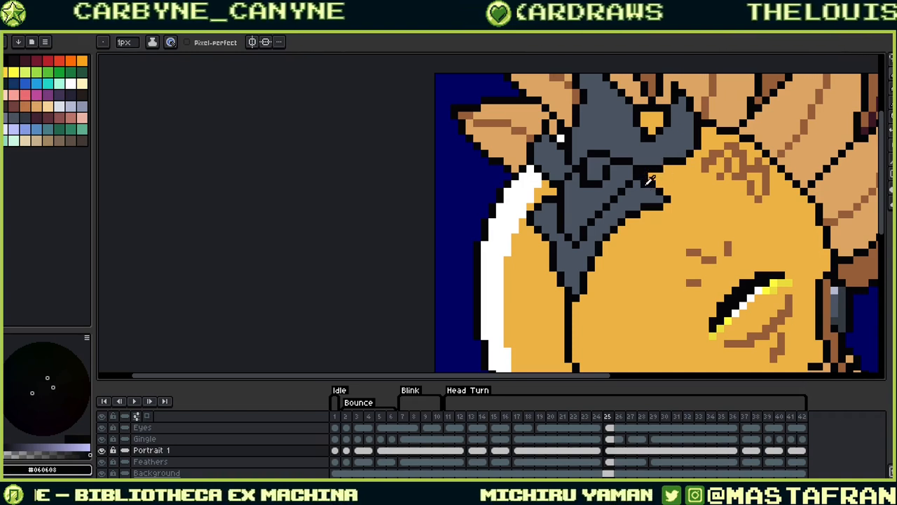
left_click(637, 178, "alt")
left_click(633, 181, "alt")
left_click(636, 178, "alt")
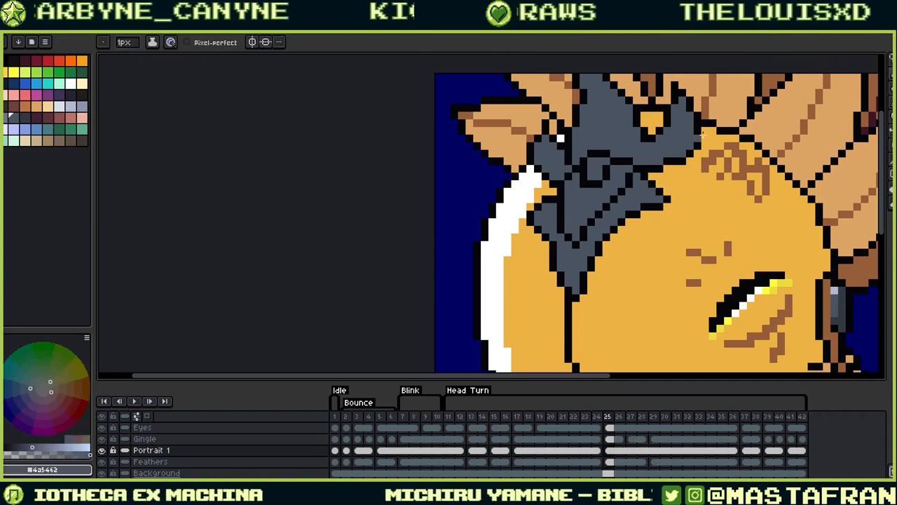
Play back the animation with the whole portrait in view to check the revised crest, and save the file
key("comma")
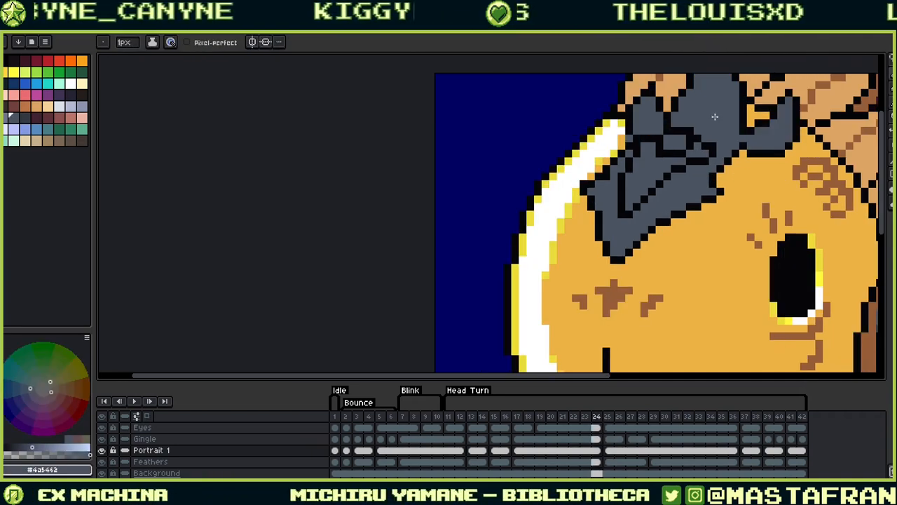
key("period")
key("period")
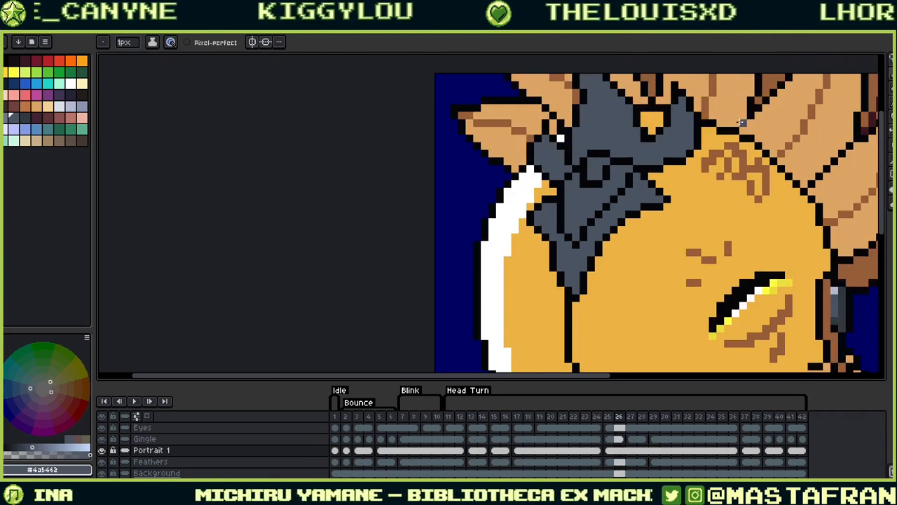
left_click(138, 401)
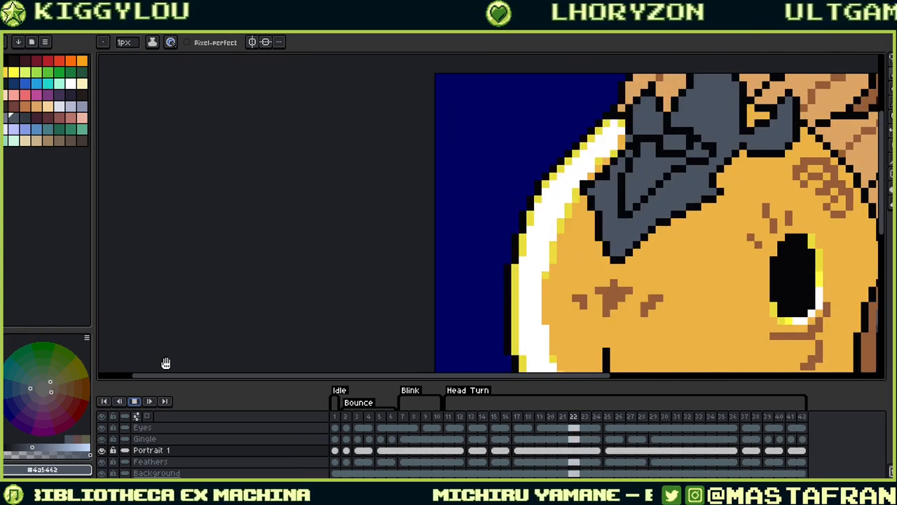
left_click_drag(704, 206, 563, 150)
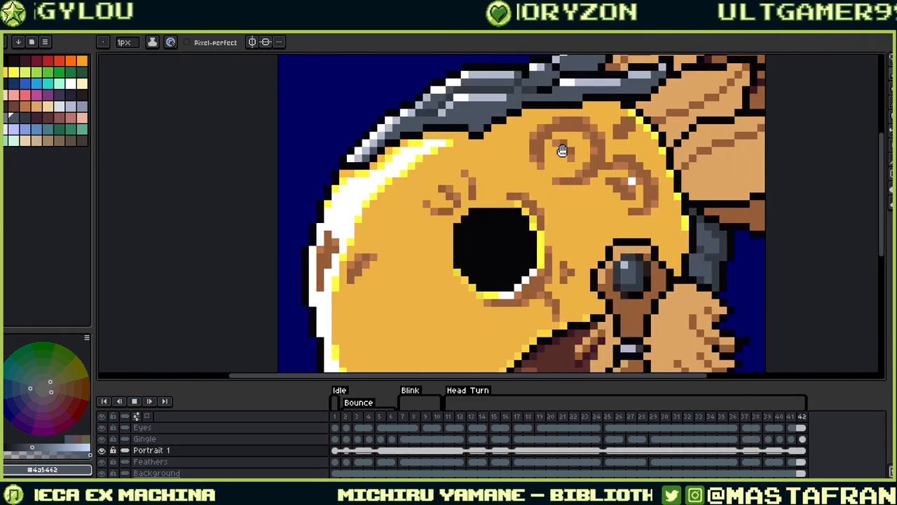
scroll(562, 151, "down", 5)
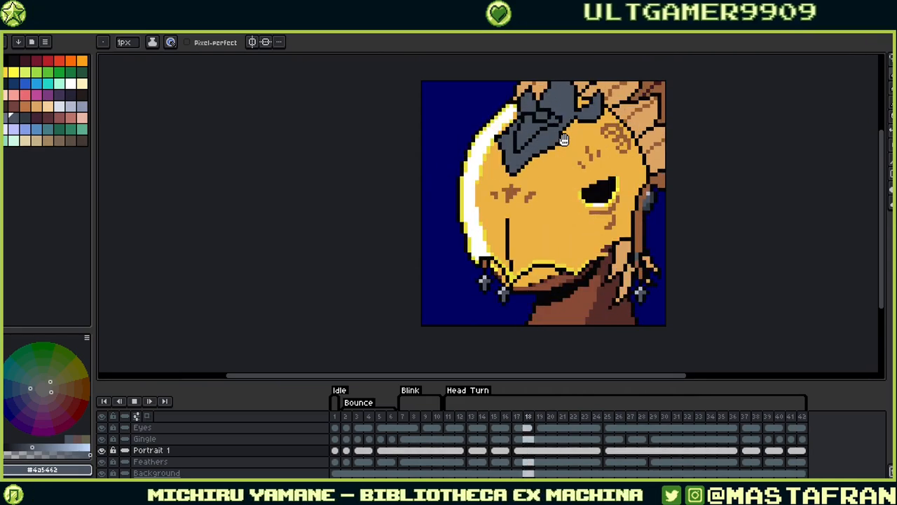
left_click_drag(564, 139, 442, 170)
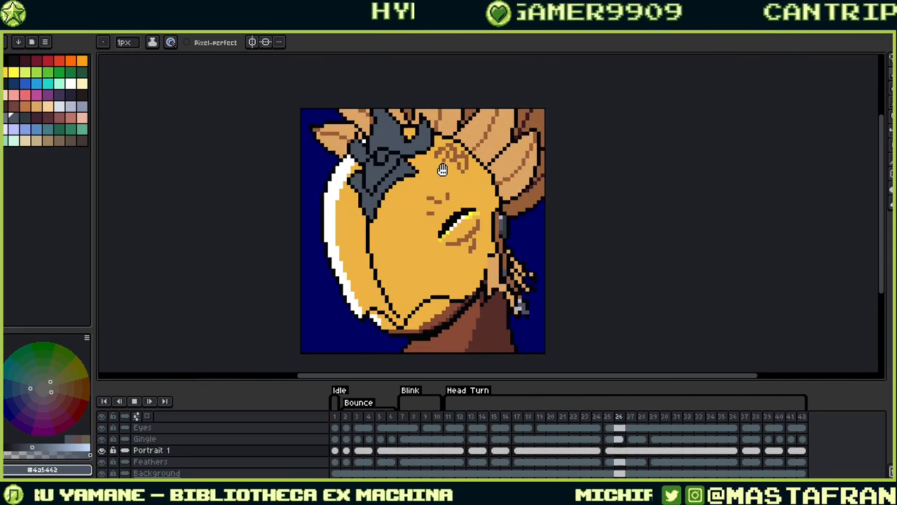
key("ctrl+s")
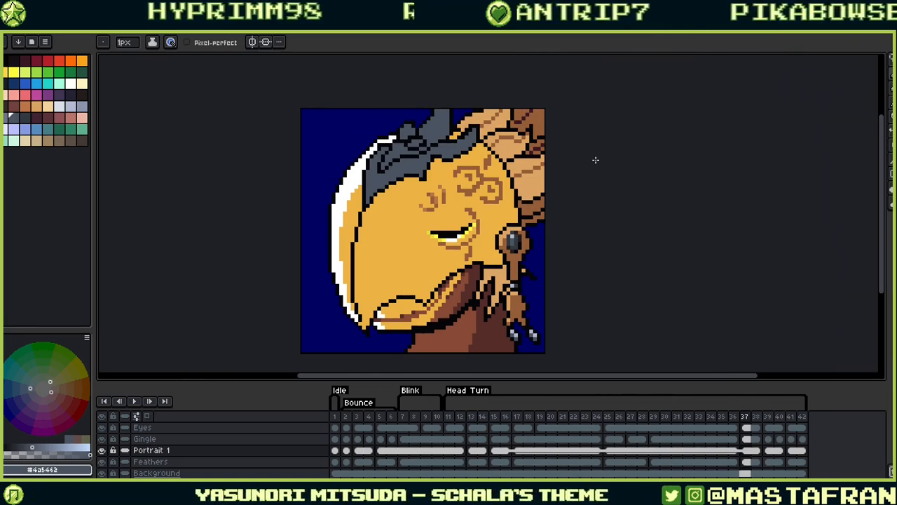
left_click(139, 400)
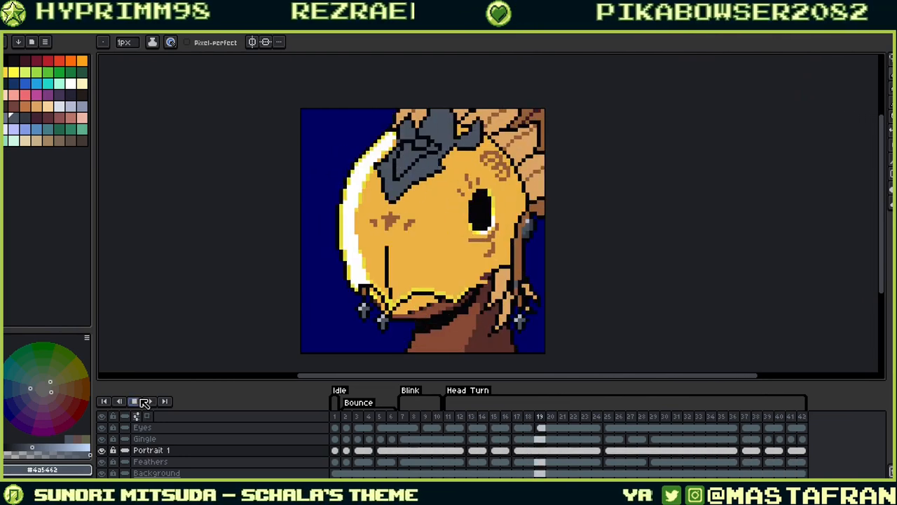